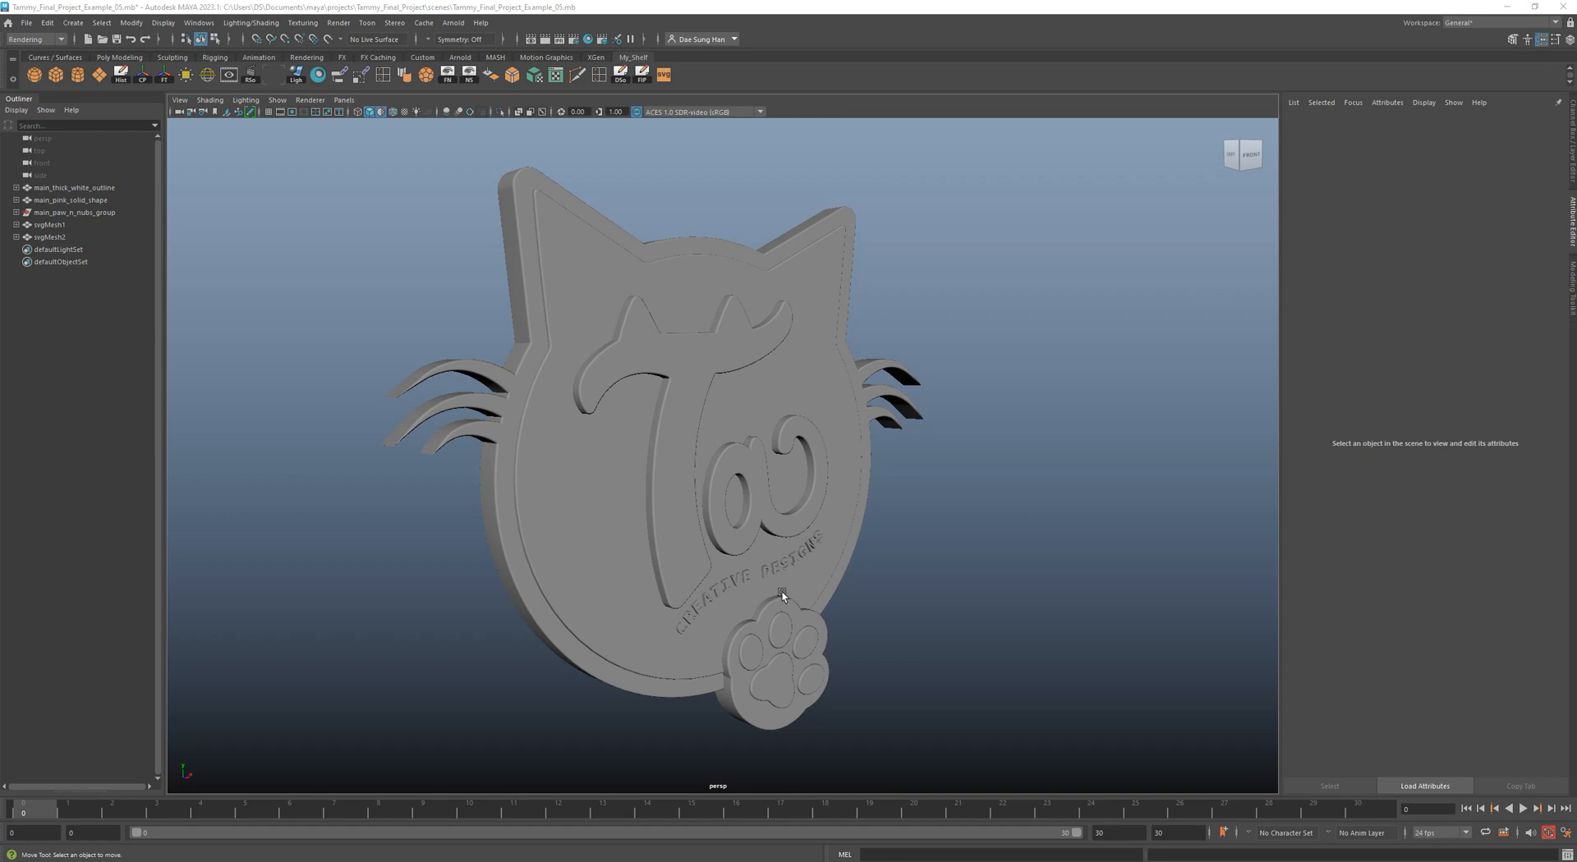
# Examine the extruded 3D cat logo from several angles and distances, including the ears, lettering and whiskers.
pyautogui.keyDown('alt'); pyautogui.moveTo(753, 535); pyautogui.dragTo(1101, 520); pyautogui.keyUp('alt')
pyautogui.keyDown('alt'); pyautogui.moveTo(673, 479); pyautogui.dragTo(1240, 535, button='right'); pyautogui.keyUp('alt')
pyautogui.keyDown('alt'); pyautogui.moveTo(922, 529); pyautogui.dragTo(939, 494); pyautogui.keyUp('alt')
pyautogui.keyDown('alt'); pyautogui.moveTo(837, 525); pyautogui.dragTo(832, 525, button='middle'); pyautogui.keyUp('alt')
pyautogui.keyDown('alt'); pyautogui.moveTo(832, 526); pyautogui.dragTo(686, 468); pyautogui.keyUp('alt')
pyautogui.keyDown('alt'); pyautogui.moveTo(867, 322); pyautogui.dragTo(648, 373); pyautogui.keyUp('alt')
pyautogui.keyDown('alt'); pyautogui.moveTo(648, 373); pyautogui.dragTo(790, 412, button='right'); pyautogui.keyUp('alt')
pyautogui.keyDown('alt'); pyautogui.moveTo(834, 435); pyautogui.dragTo(1501, 392); pyautogui.keyUp('alt')
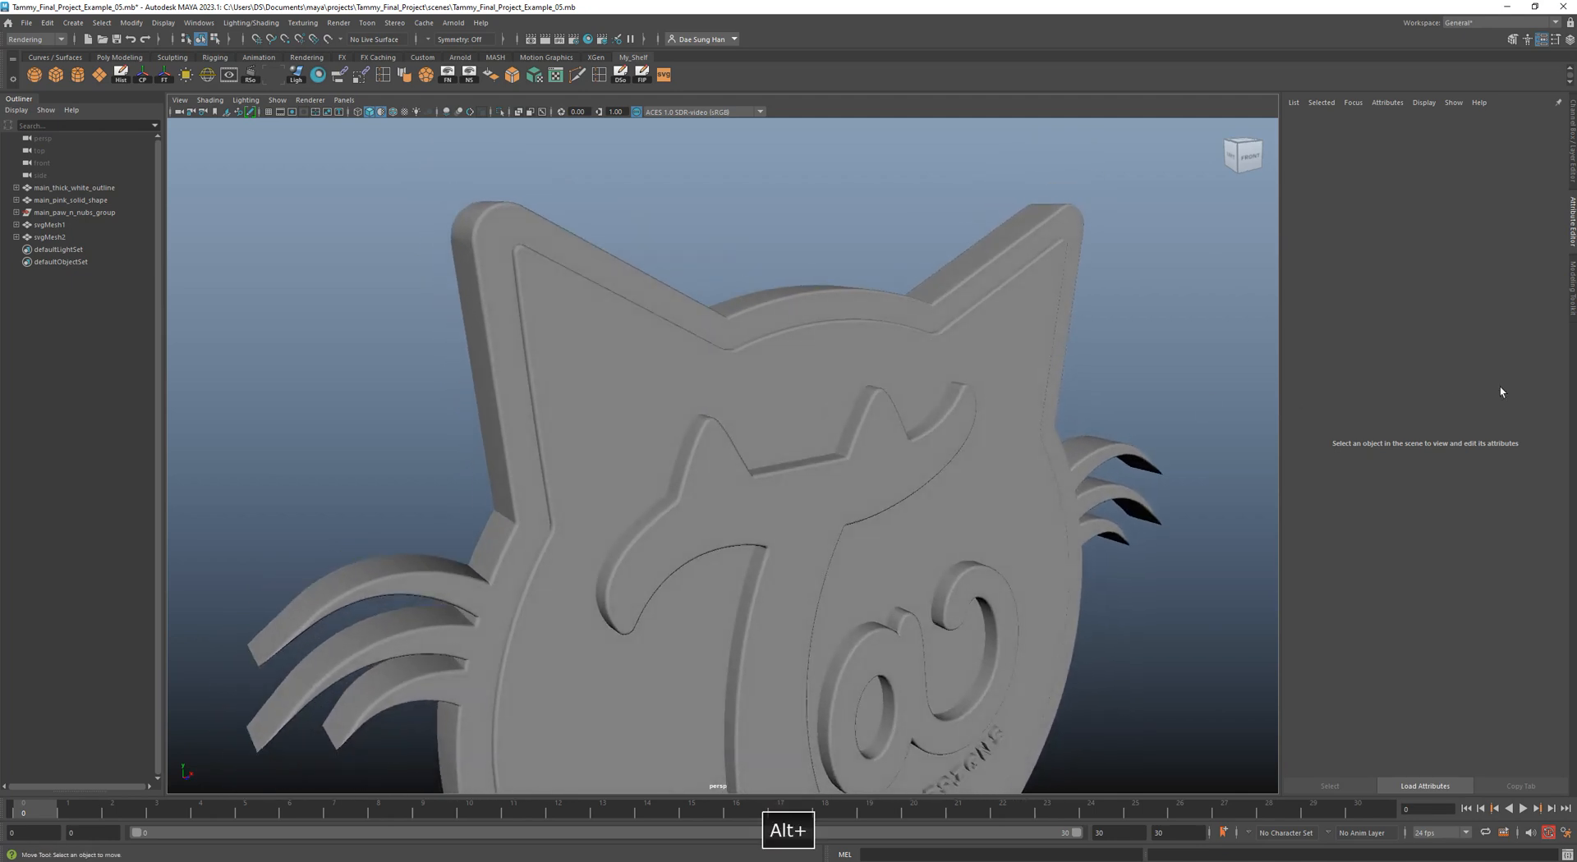
# Display the channel box and display layers in place of the object attributes, and view the logo from the other side.
pyautogui.hotkey('ctrl', 'a')
pyautogui.keyDown('alt'); pyautogui.moveTo(862, 448); pyautogui.dragTo(713, 381); pyautogui.keyUp('alt')
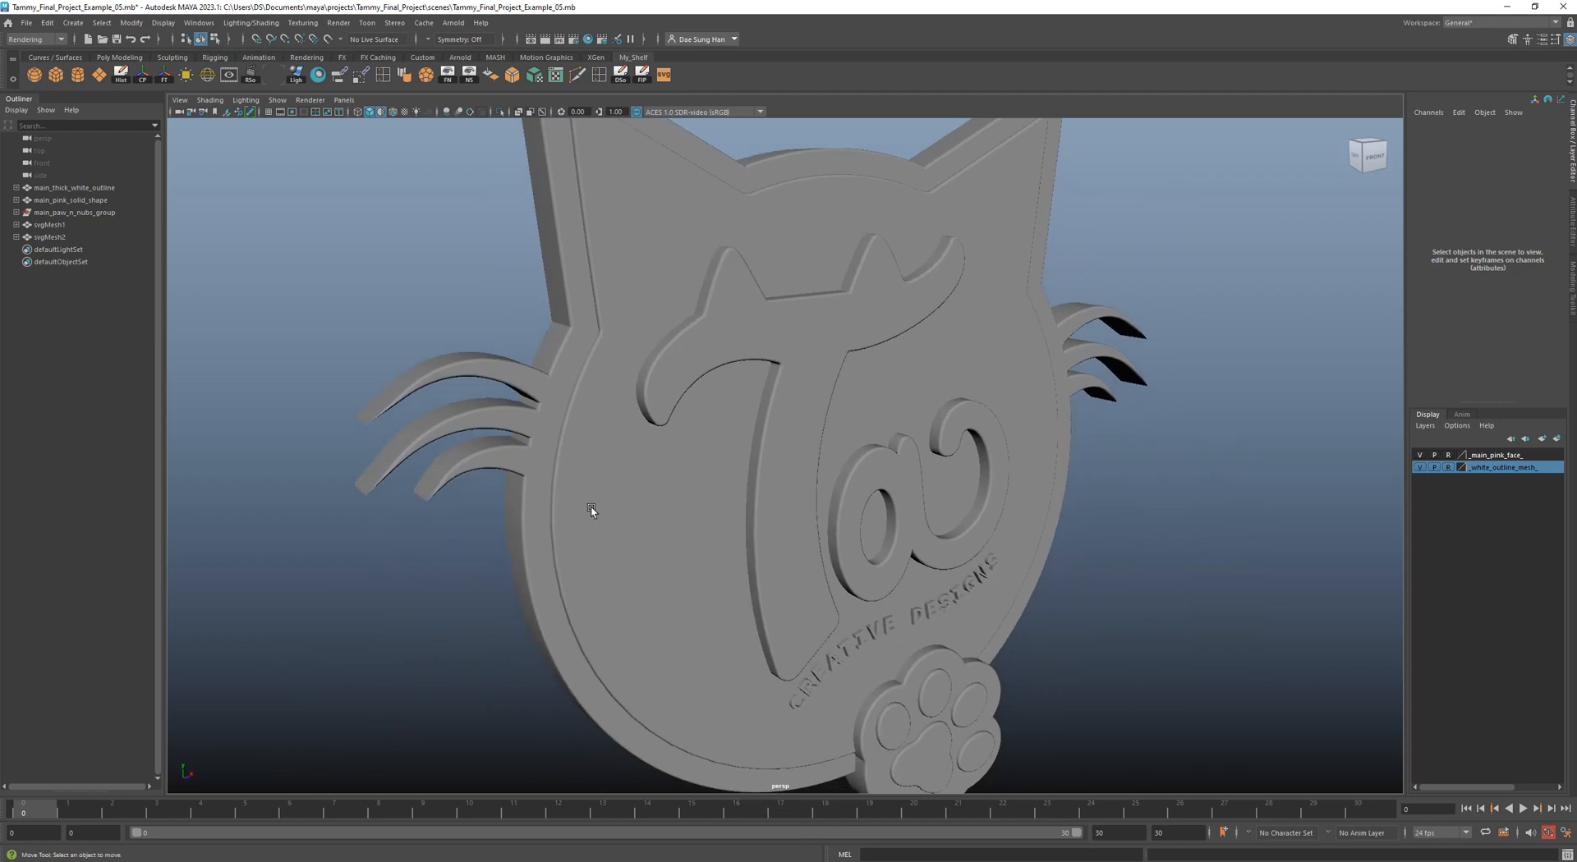
pyautogui.click(656, 423)
pyautogui.keyDown('alt'); pyautogui.moveTo(1035, 465); pyautogui.dragTo(907, 466); pyautogui.keyUp('alt')
pyautogui.keyDown('alt'); pyautogui.moveTo(1122, 476); pyautogui.dragTo(1136, 486); pyautogui.keyUp('alt')
pyautogui.click(1136, 486)
pyautogui.keyDown('alt'); pyautogui.moveTo(864, 460); pyautogui.dragTo(814, 509); pyautogui.keyUp('alt')
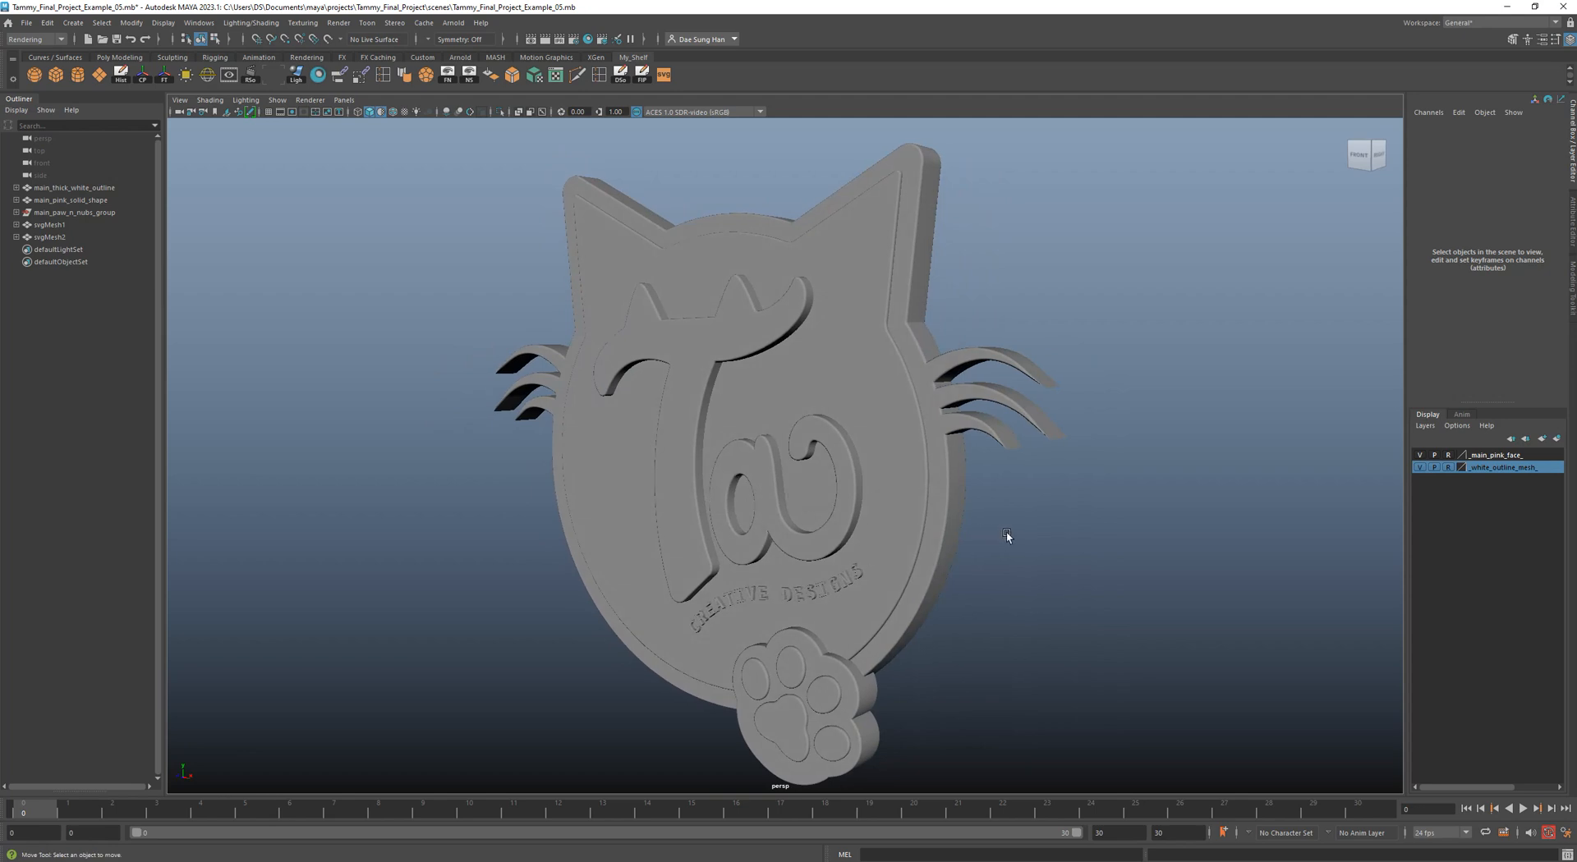
# Turn off reference mode for the _white_outline_mesh_ and _main_pink_face_ display layers and select the pink face mesh.
pyautogui.click(1450, 467)
pyautogui.click(1451, 456)
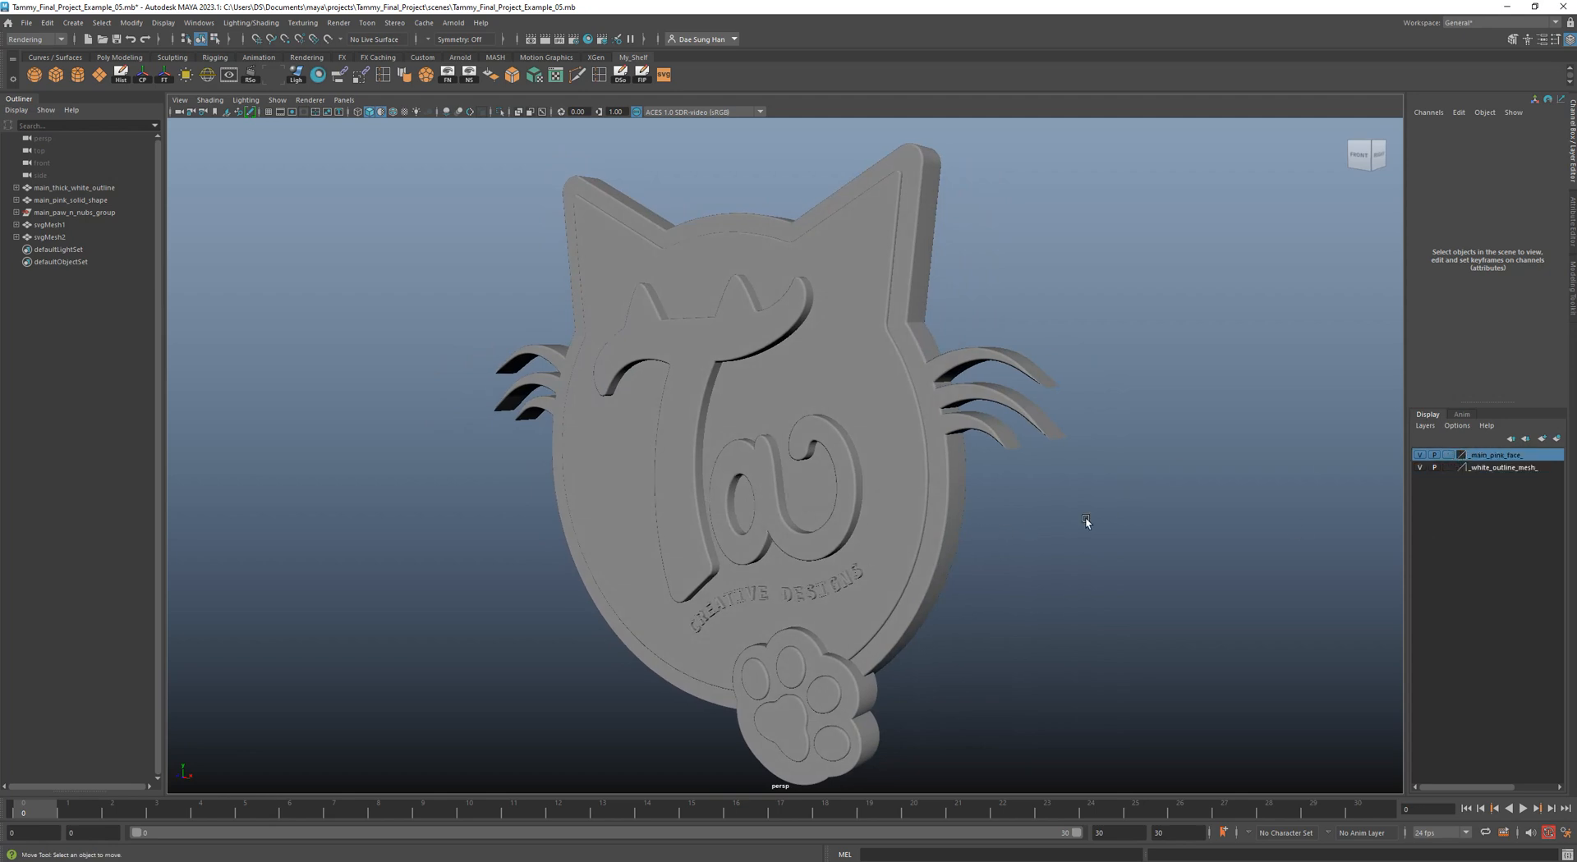
pyautogui.keyDown('alt'); pyautogui.moveTo(1096, 540); pyautogui.dragTo(936, 557); pyautogui.keyUp('alt')
pyautogui.click(836, 475)
pyautogui.press('w')
pyautogui.keyDown('alt'); pyautogui.moveTo(904, 348); pyautogui.dragTo(781, 430); pyautogui.keyUp('alt')
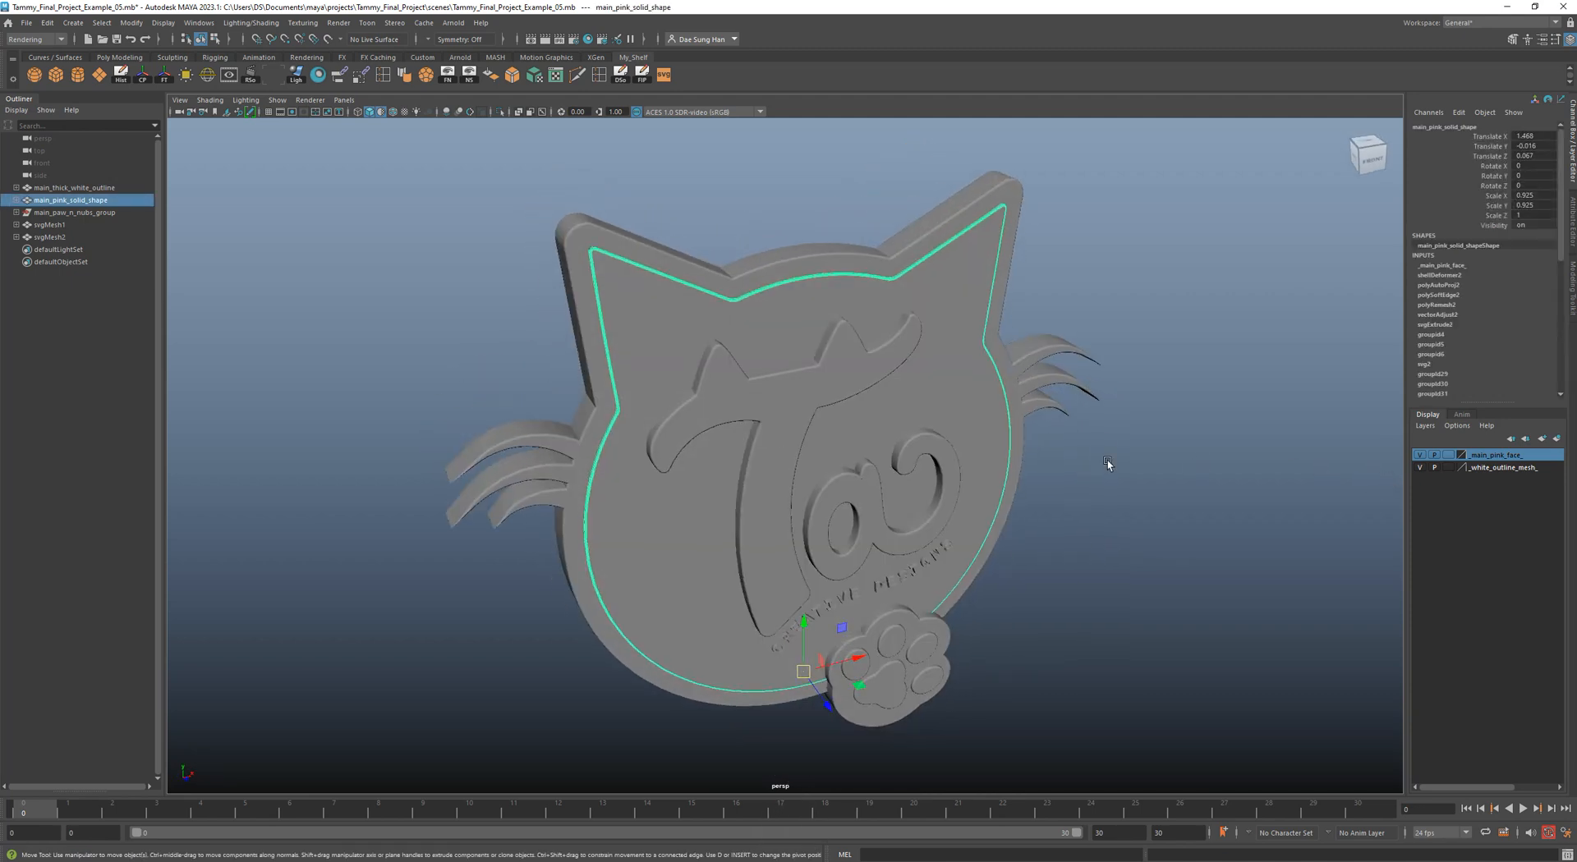
pyautogui.keyDown('alt'); pyautogui.moveTo(829, 552); pyautogui.dragTo(933, 353); pyautogui.keyUp('alt')
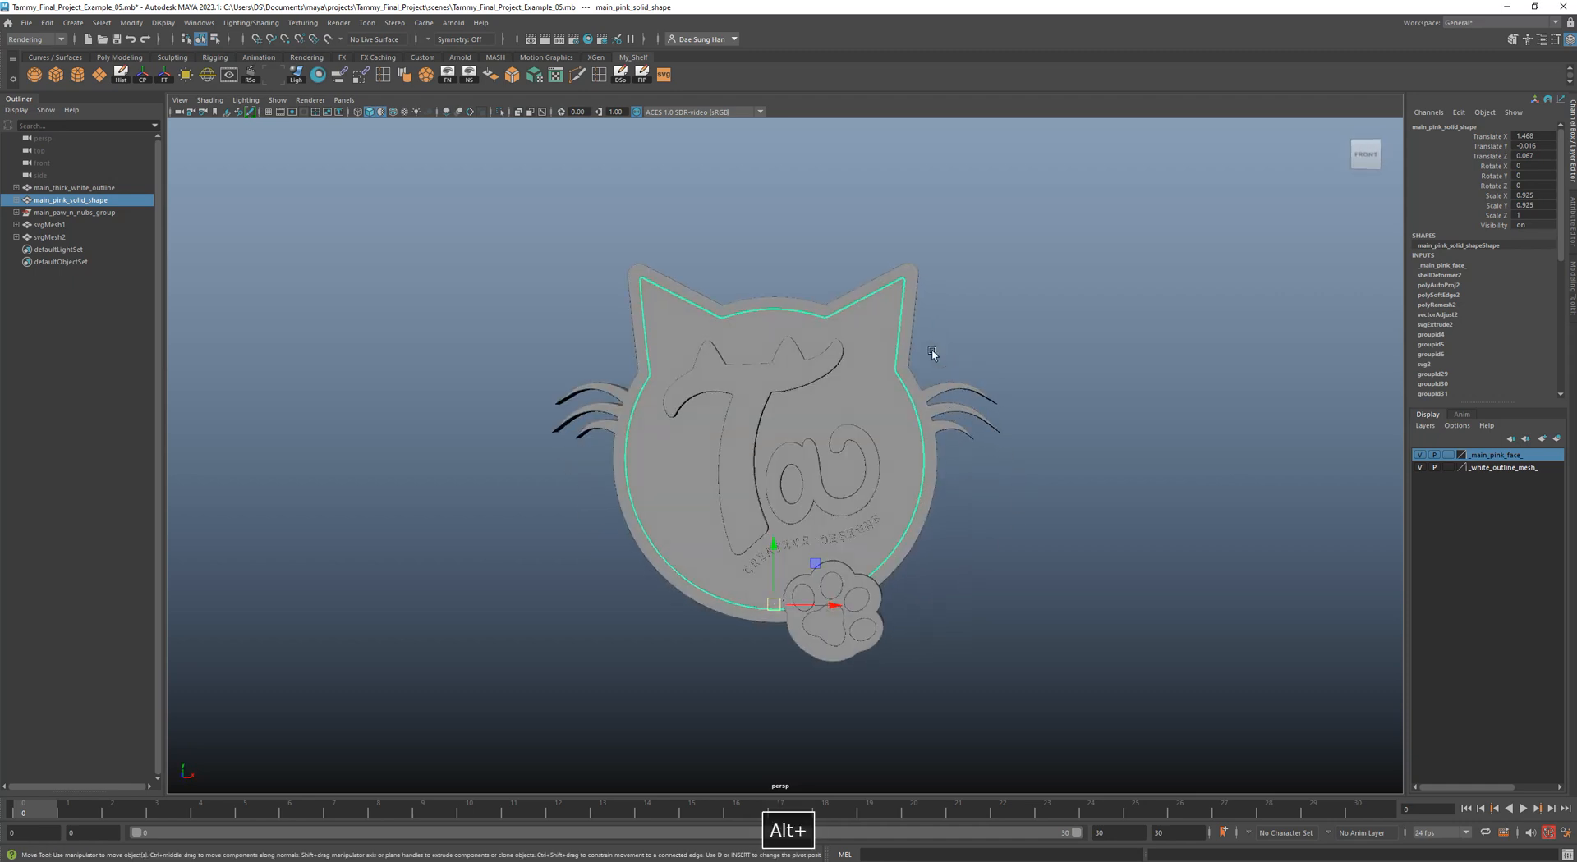
# Create a display layer named _outline_face_ containing the thick white outline mesh.
pyautogui.click(910, 267)
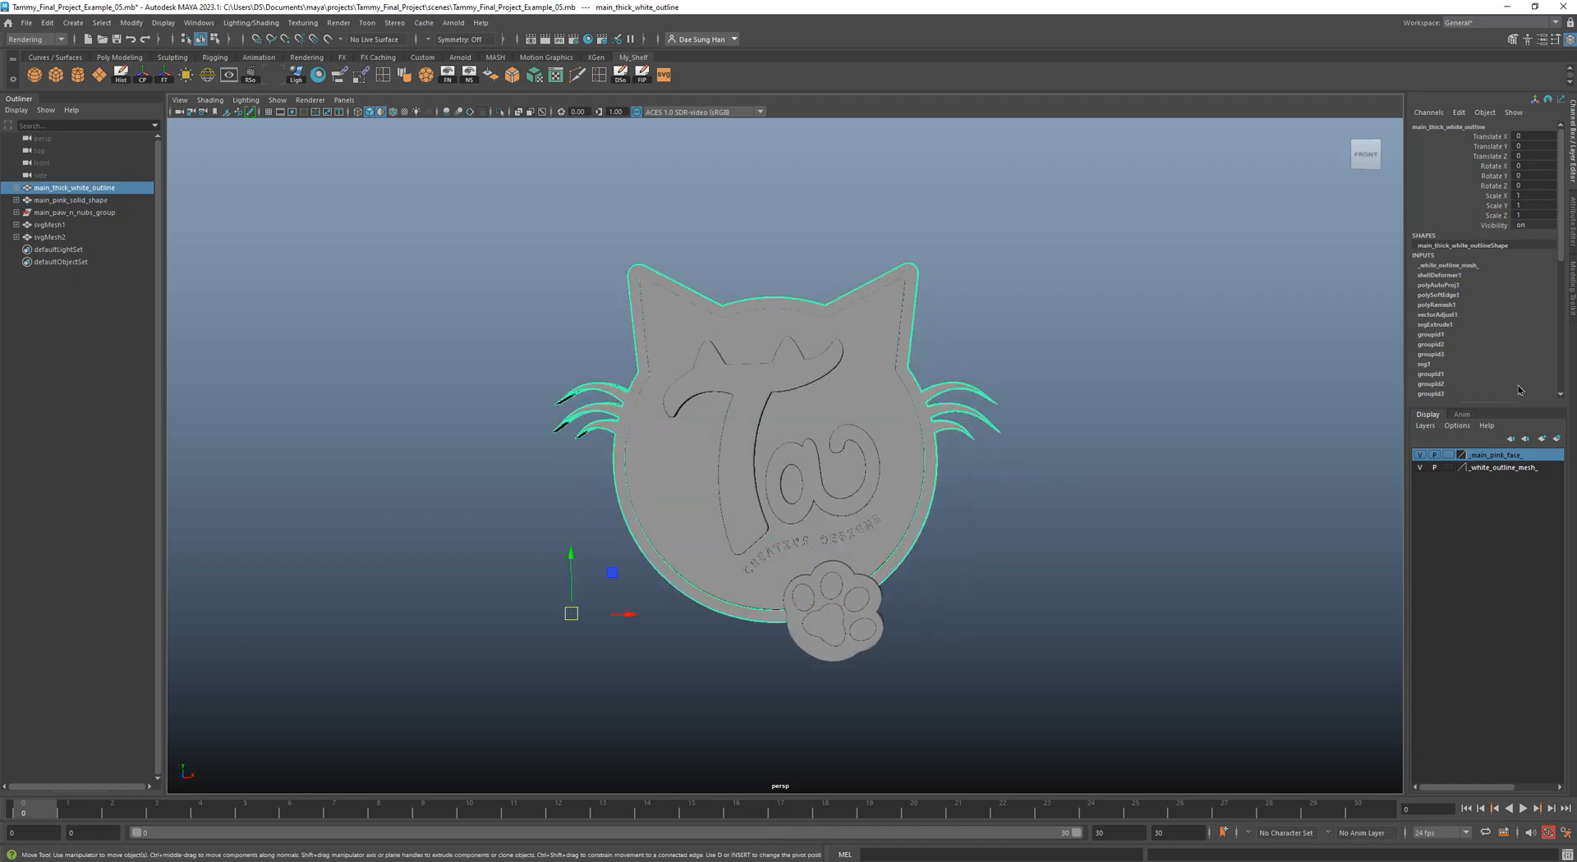
pyautogui.click(1556, 438)
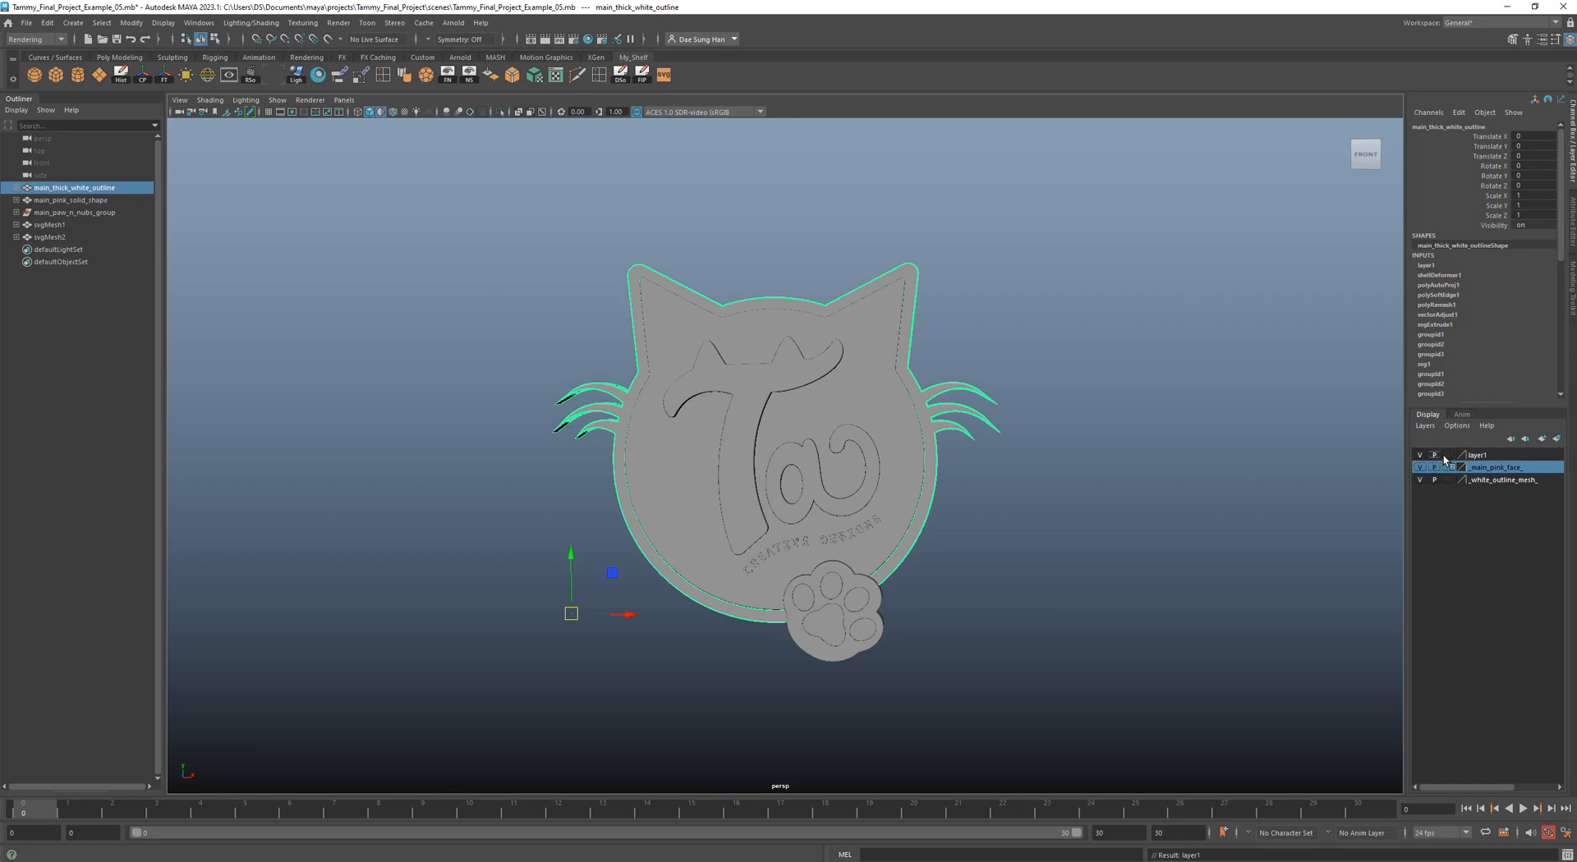
pyautogui.doubleClick(1476, 456)
pyautogui.doubleClick(1085, 337)
pyautogui.write('_')
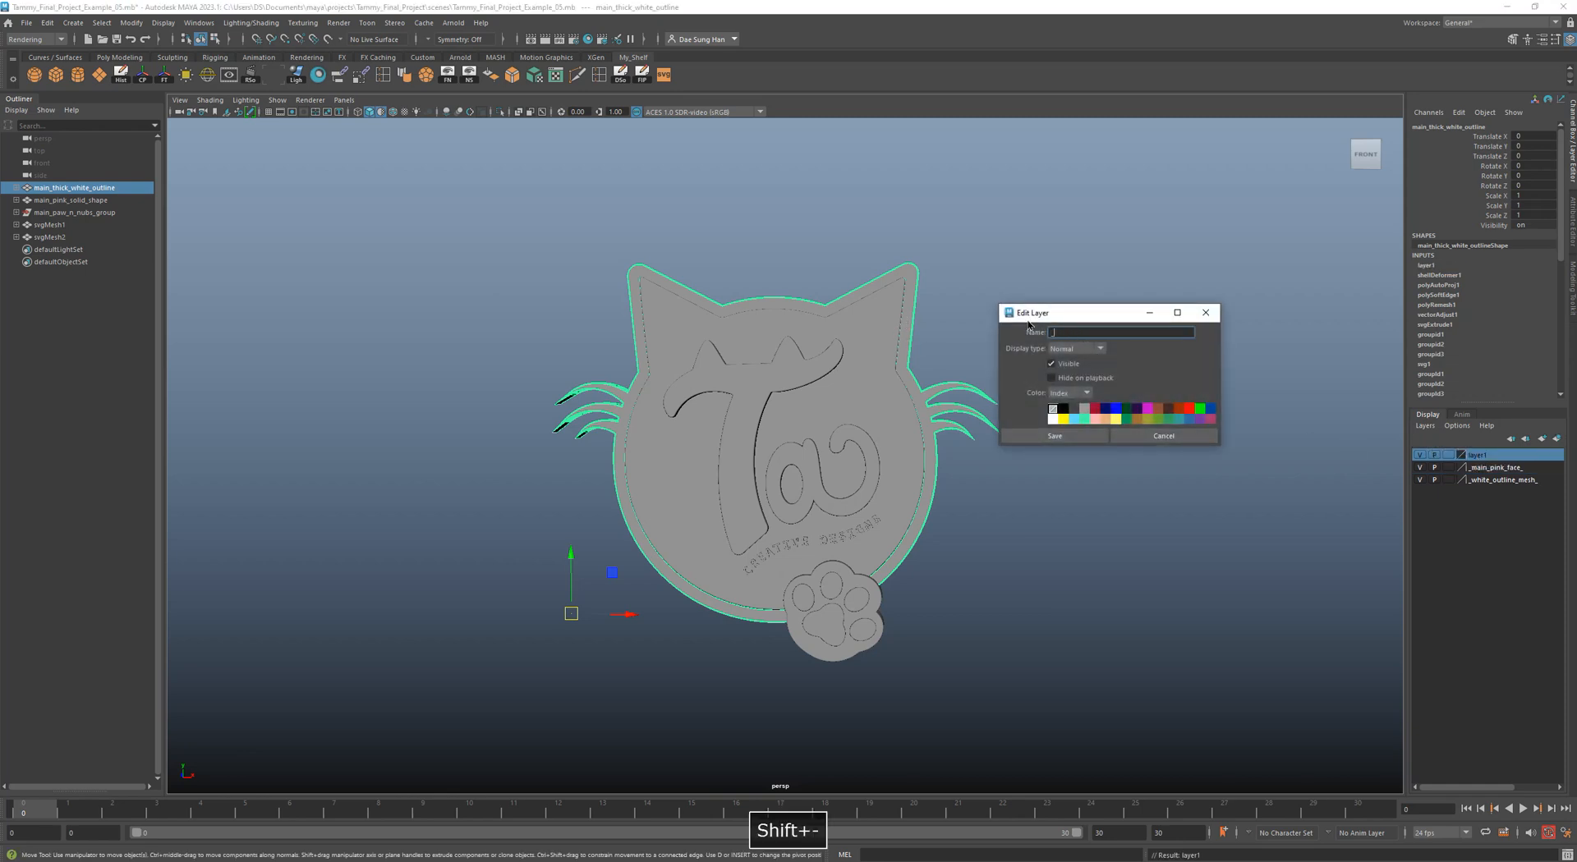
pyautogui.write('outline_face_')
pyautogui.click(1055, 436)
# Hide the _outline_face_ layer and select the solid pink face mesh.
pyautogui.click(1420, 456)
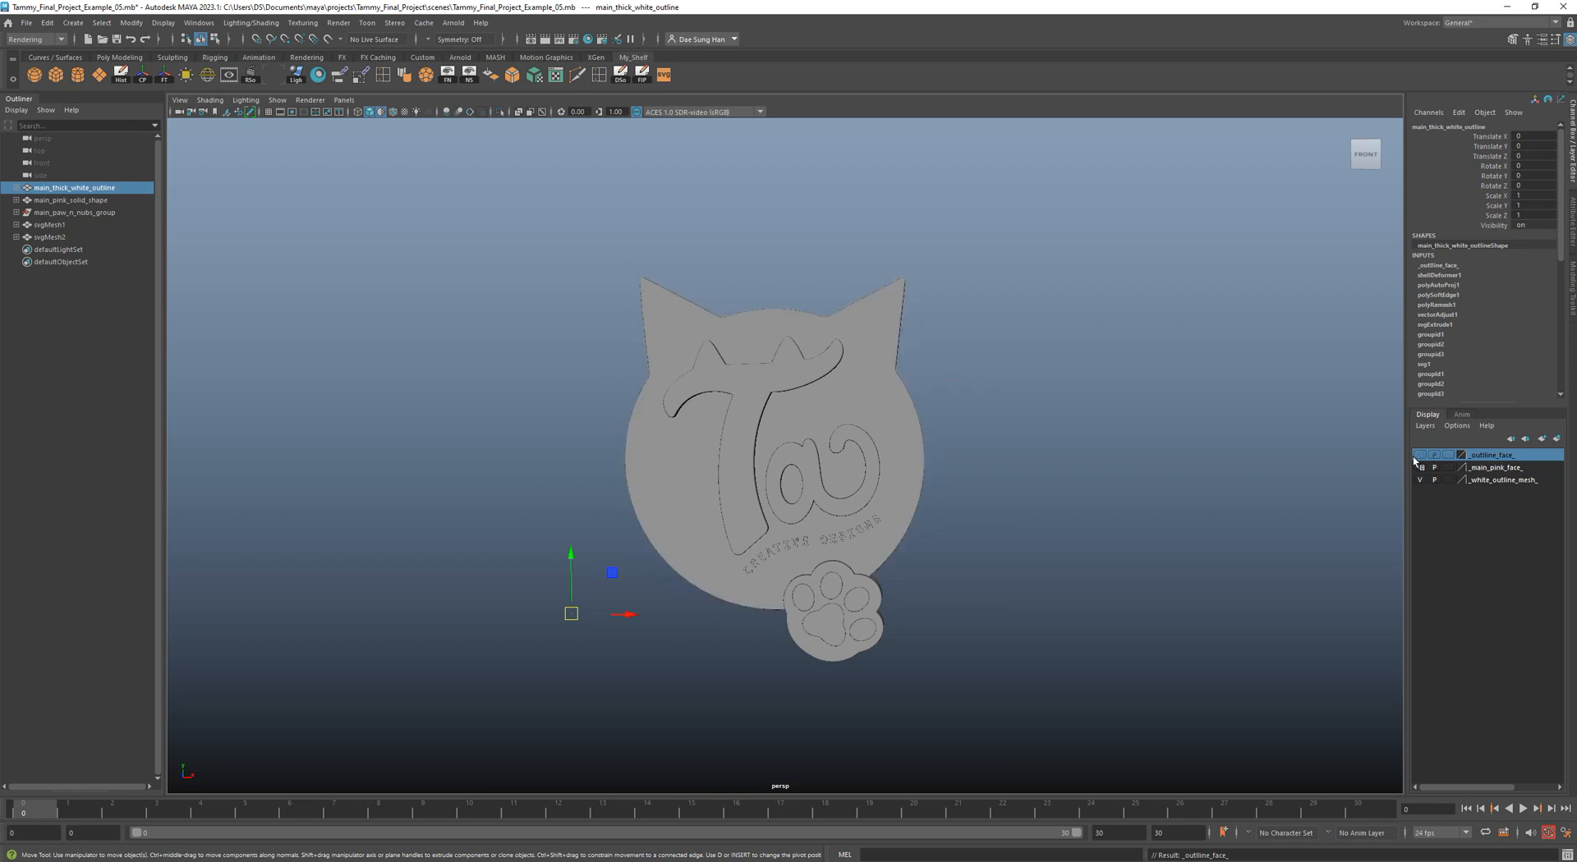
pyautogui.keyDown('alt'); pyautogui.moveTo(1057, 533); pyautogui.dragTo(907, 481); pyautogui.keyUp('alt')
pyautogui.click(904, 386)
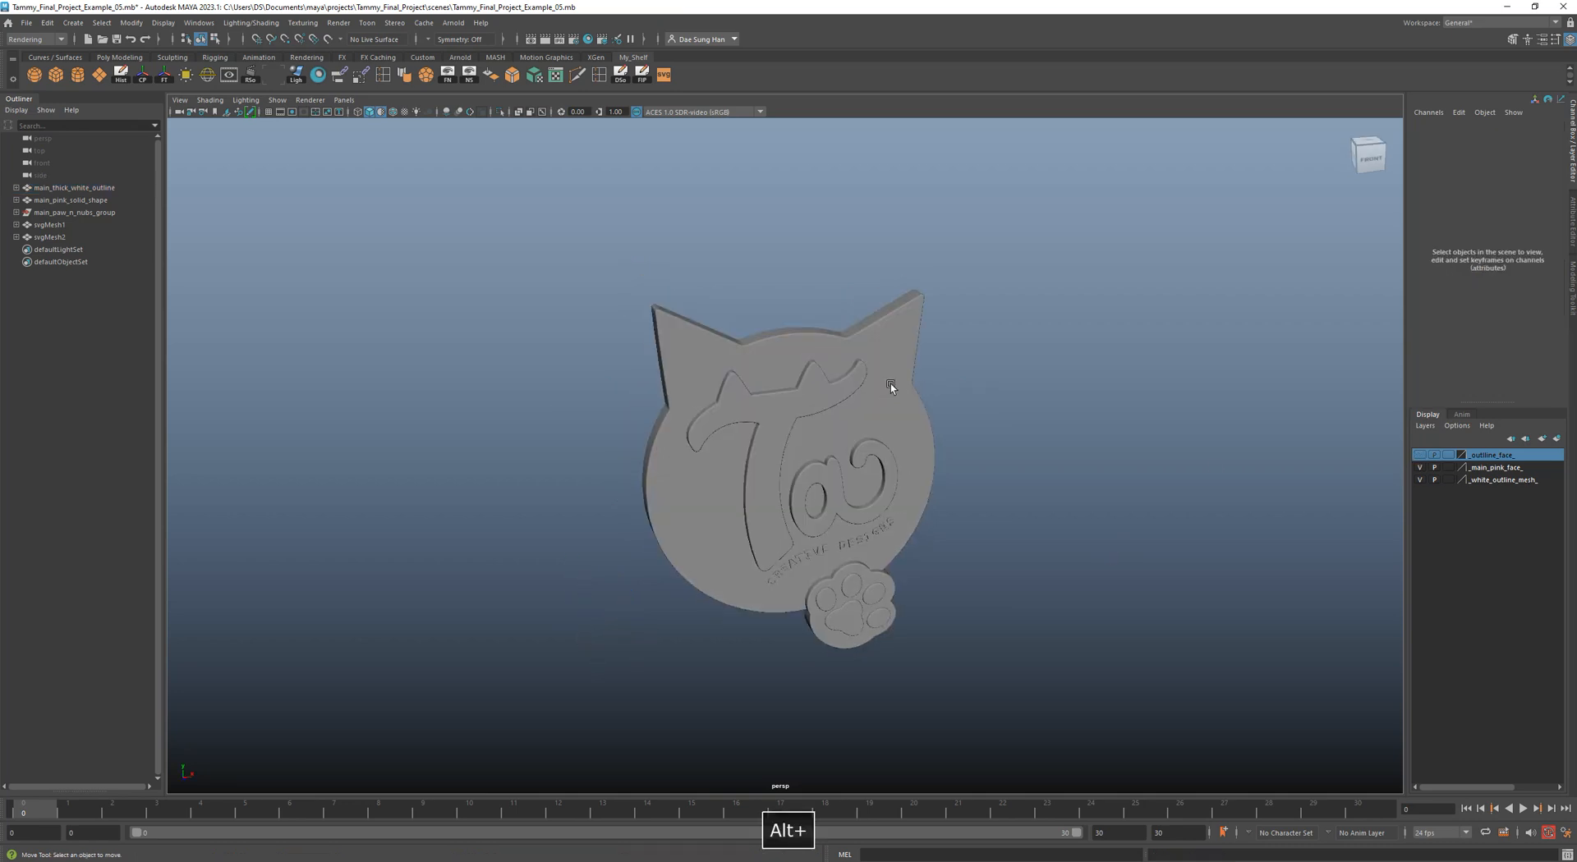
# Toggle the _main_pink_face_ layer's visibility to check its contents, leaving the layer hidden.
pyautogui.click(1514, 467)
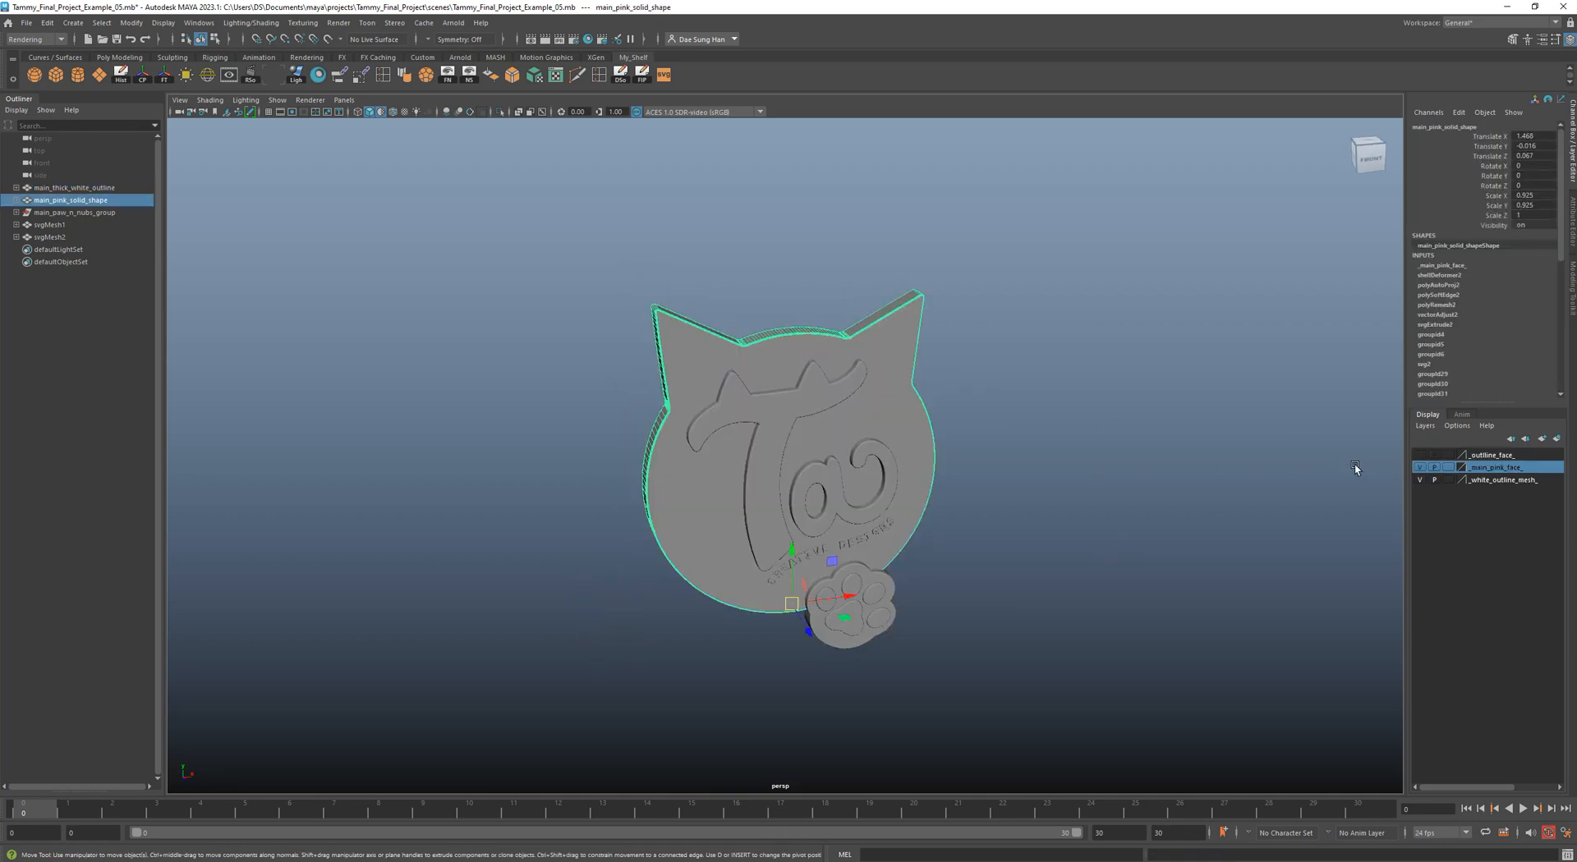
pyautogui.click(1420, 467)
pyautogui.click(1421, 468)
pyautogui.click(1420, 468)
pyautogui.click(1420, 467)
pyautogui.keyDown('alt'); pyautogui.moveTo(1097, 475); pyautogui.dragTo(1043, 475); pyautogui.keyUp('alt')
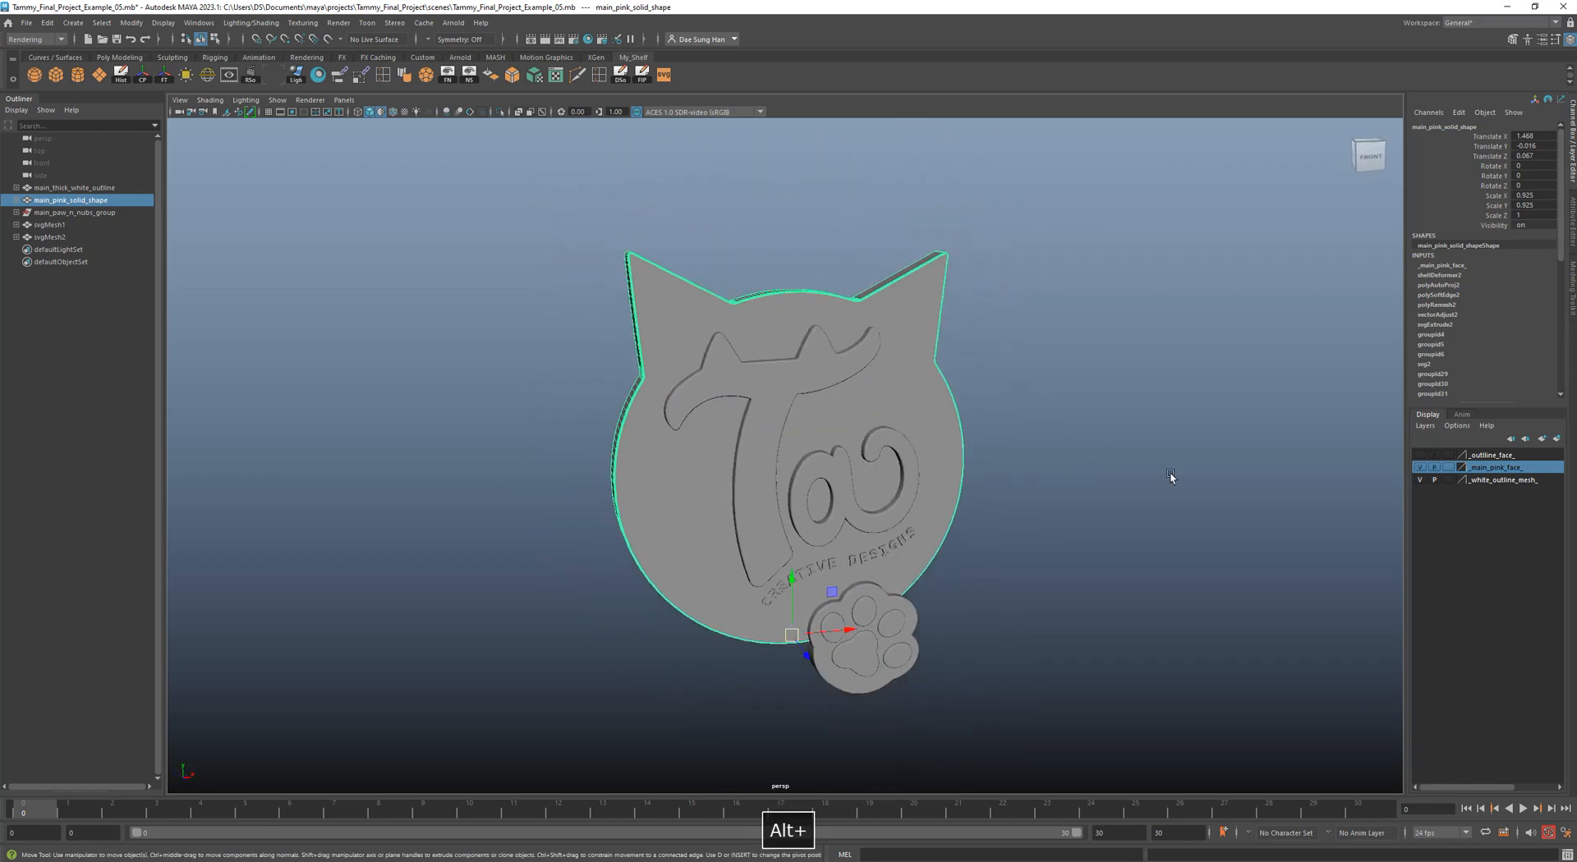
pyautogui.click(1420, 467)
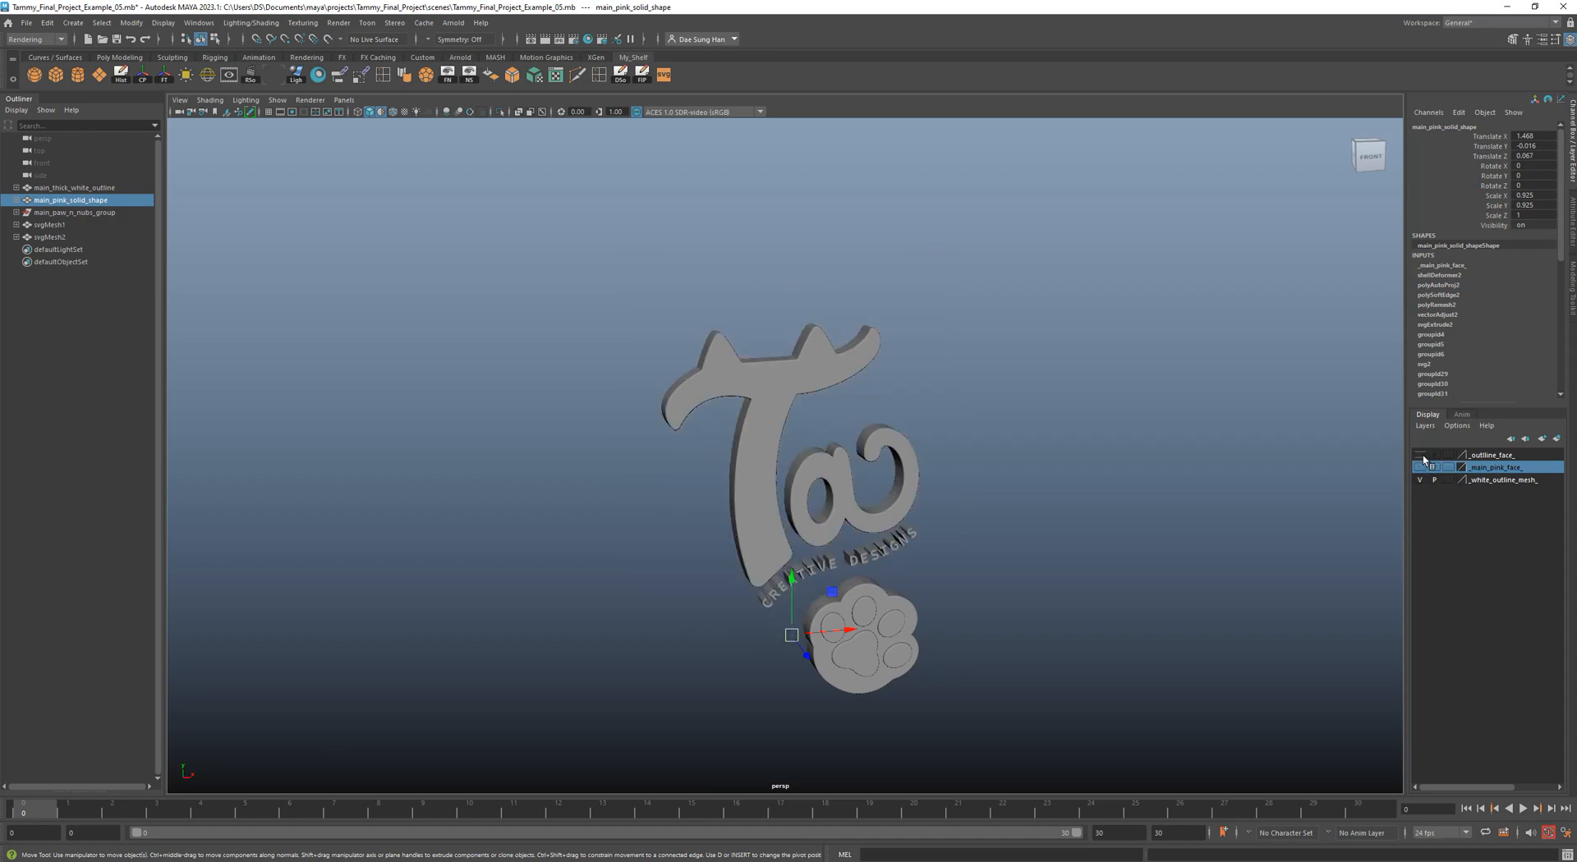
# Show the _outline_face_ layer without the pink face and inspect the white outline and whiskers mesh.
pyautogui.click(1420, 456)
pyautogui.keyDown('alt'); pyautogui.moveTo(1092, 411); pyautogui.dragTo(953, 370); pyautogui.keyUp('alt')
pyautogui.keyDown('alt'); pyautogui.moveTo(952, 369); pyautogui.dragTo(1134, 374, button='right'); pyautogui.keyUp('alt')
pyautogui.keyDown('alt'); pyautogui.moveTo(928, 283); pyautogui.dragTo(821, 453, button='middle'); pyautogui.keyUp('alt')
pyautogui.keyDown('alt'); pyautogui.moveTo(821, 453); pyautogui.dragTo(887, 443, button='right'); pyautogui.keyUp('alt')
pyautogui.click(892, 388)
pyautogui.keyDown('alt'); pyautogui.moveTo(892, 388); pyautogui.dragTo(679, 394); pyautogui.keyUp('alt')
pyautogui.keyDown('alt'); pyautogui.moveTo(678, 394); pyautogui.dragTo(603, 422, button='right'); pyautogui.keyUp('alt')
pyautogui.keyDown('alt'); pyautogui.moveTo(603, 423); pyautogui.dragTo(690, 156, button='middle'); pyautogui.keyUp('alt')
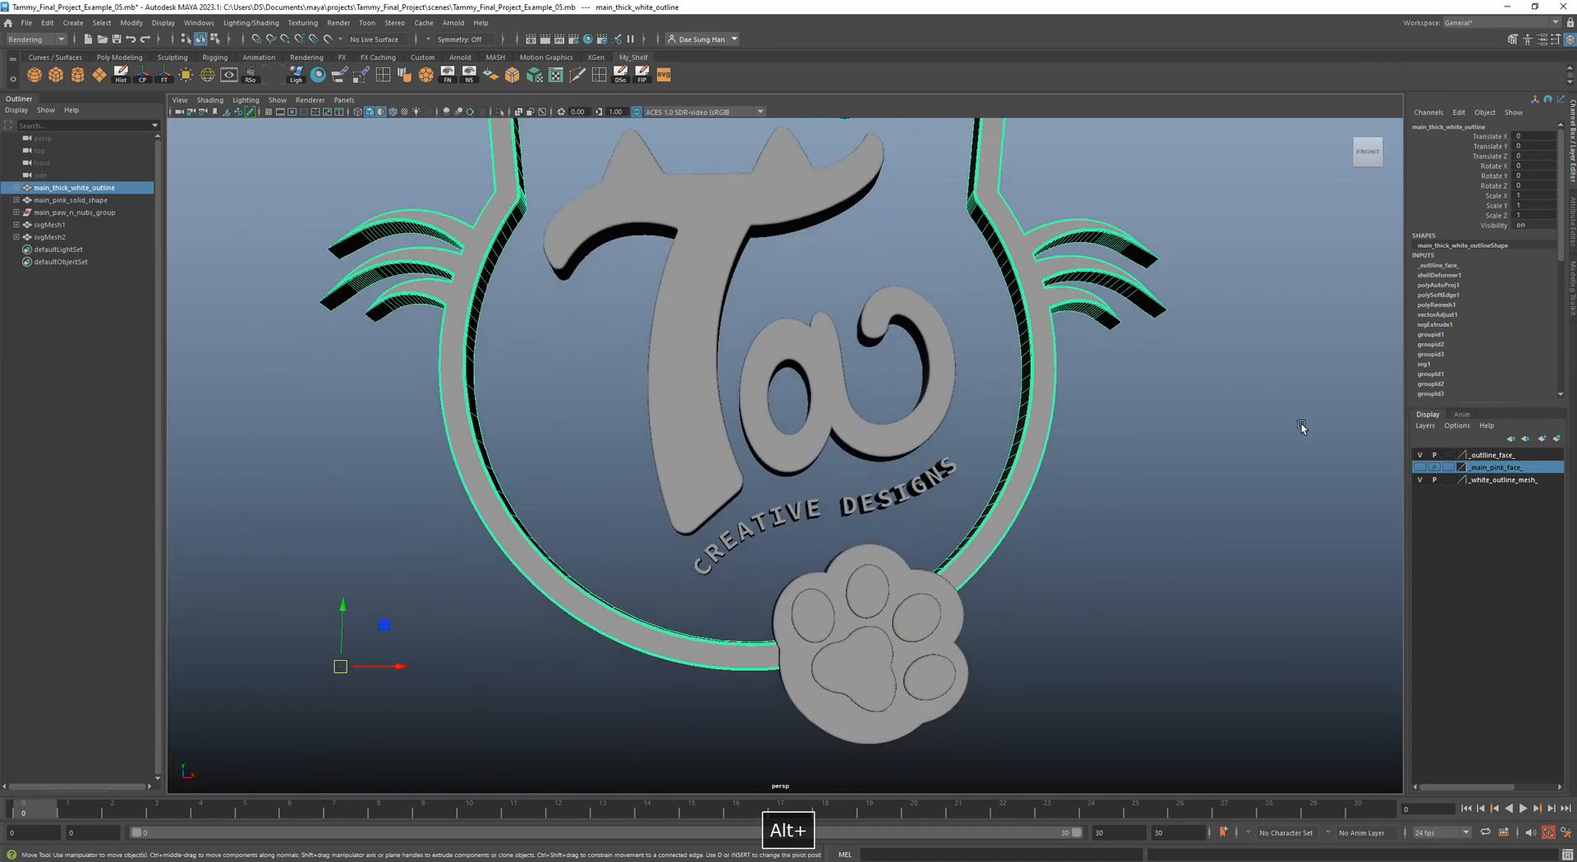
# Hide the _outline_face_ layer and delete the _white_outline_mesh_ display layer.
pyautogui.click(1420, 456)
pyautogui.rightClick(1508, 483)
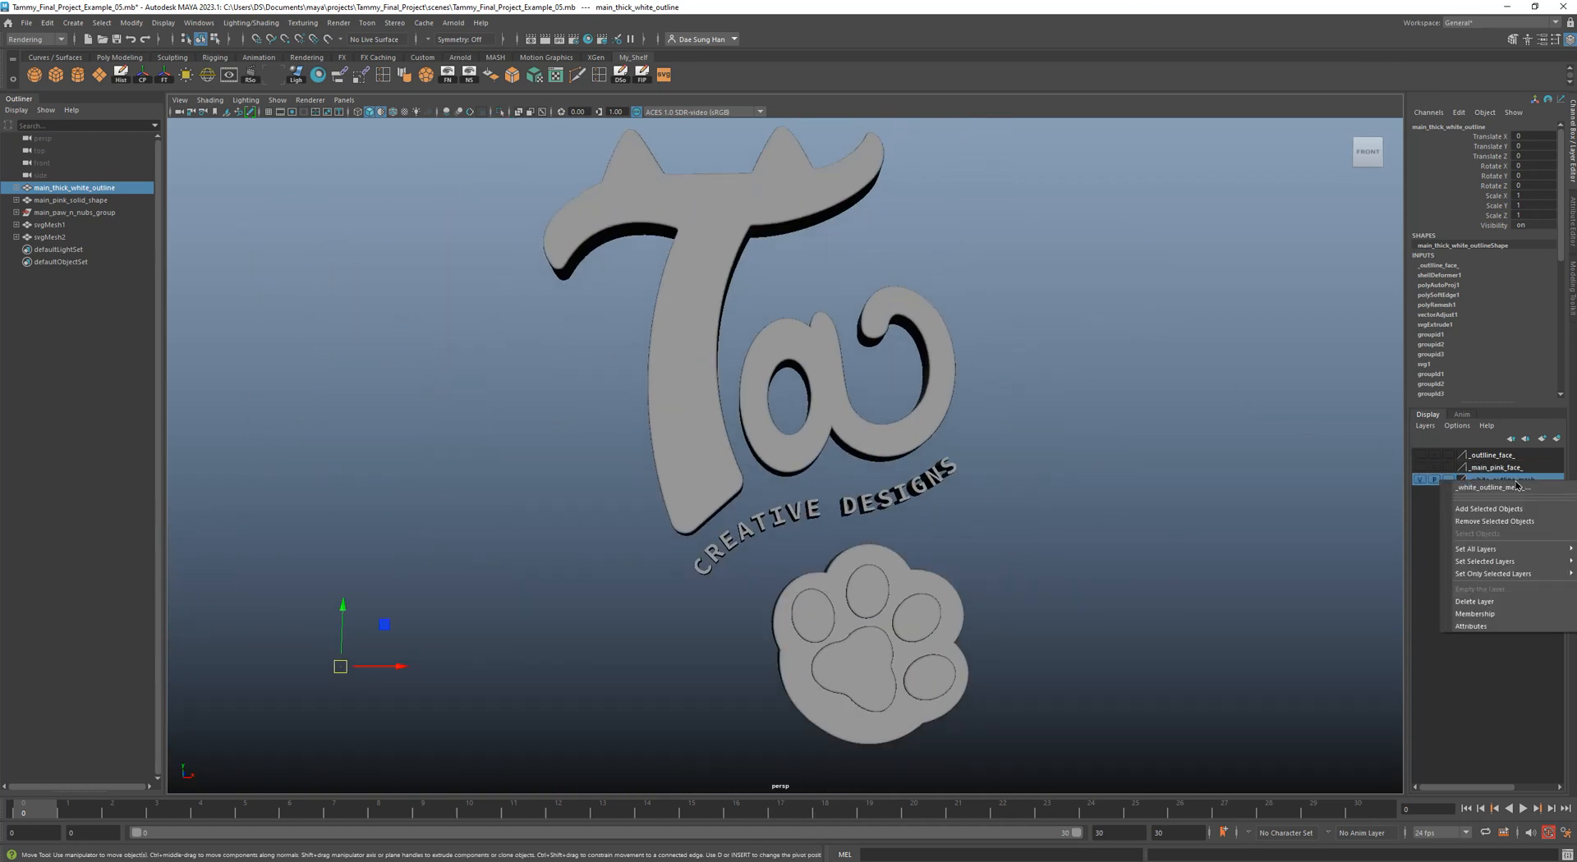
pyautogui.click(1514, 602)
# Inspect the large lettering and the CREATIVE DESIGNS text as separate meshes.
pyautogui.keyDown('alt'); pyautogui.moveTo(953, 542); pyautogui.dragTo(948, 383); pyautogui.keyUp('alt')
pyautogui.moveTo(578, 313); pyautogui.dragTo(958, 370)
pyautogui.click(767, 391)
pyautogui.click(929, 425)
pyautogui.keyDown('alt'); pyautogui.moveTo(929, 425); pyautogui.dragTo(1014, 411); pyautogui.keyUp('alt')
pyautogui.keyDown('alt'); pyautogui.moveTo(1013, 411); pyautogui.dragTo(1220, 501, button='right'); pyautogui.keyUp('alt')
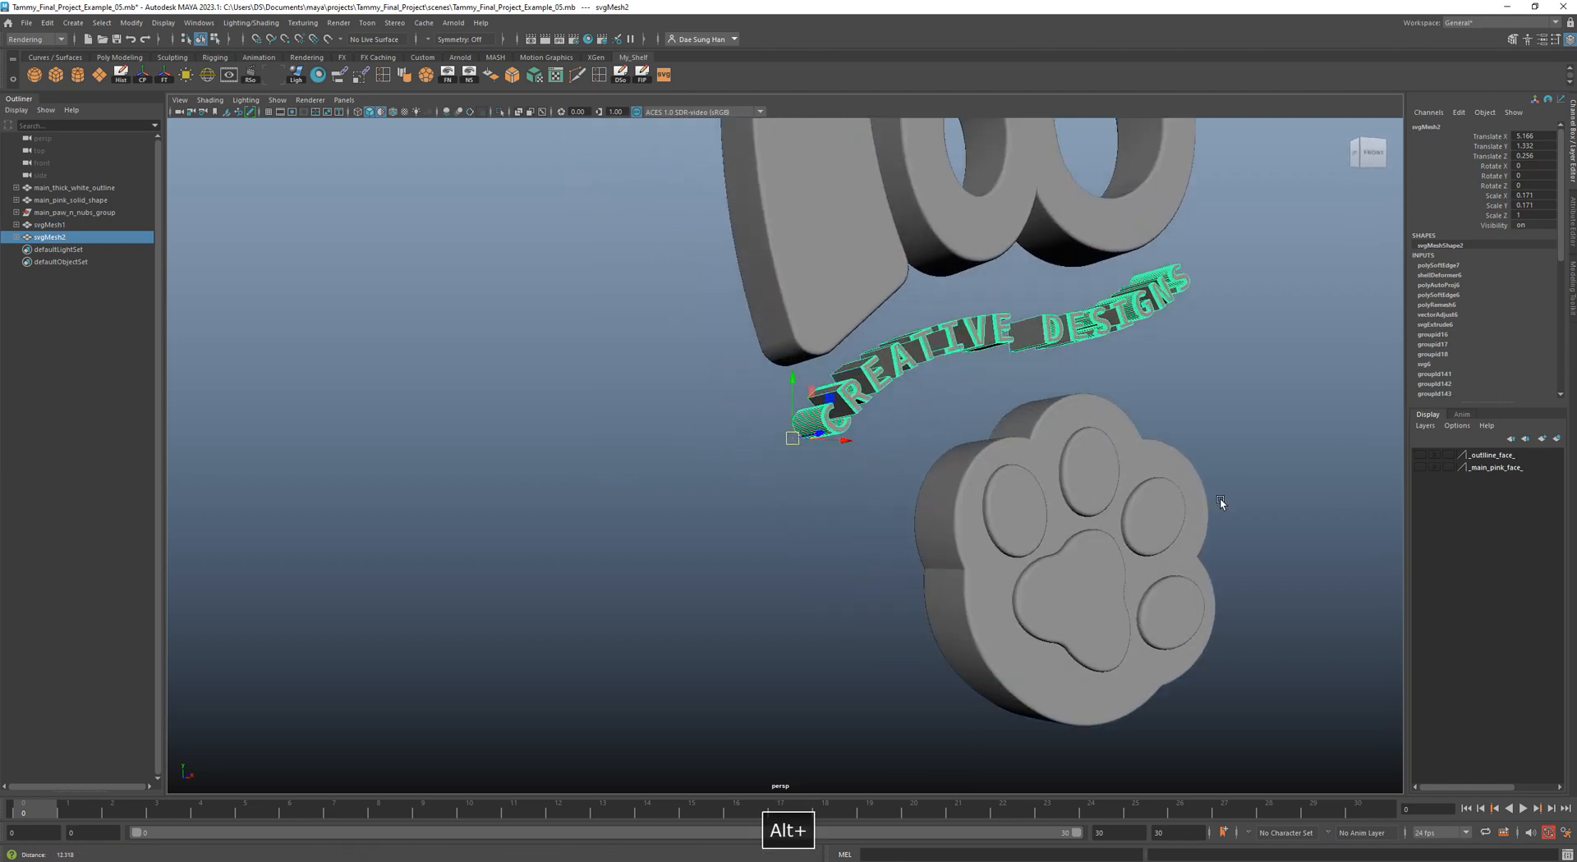
# Select the cat paw mesh and inspect it and its raised pads from several angles.
pyautogui.click(955, 495)
pyautogui.keyDown('alt'); pyautogui.moveTo(955, 495); pyautogui.dragTo(1087, 454); pyautogui.keyUp('alt')
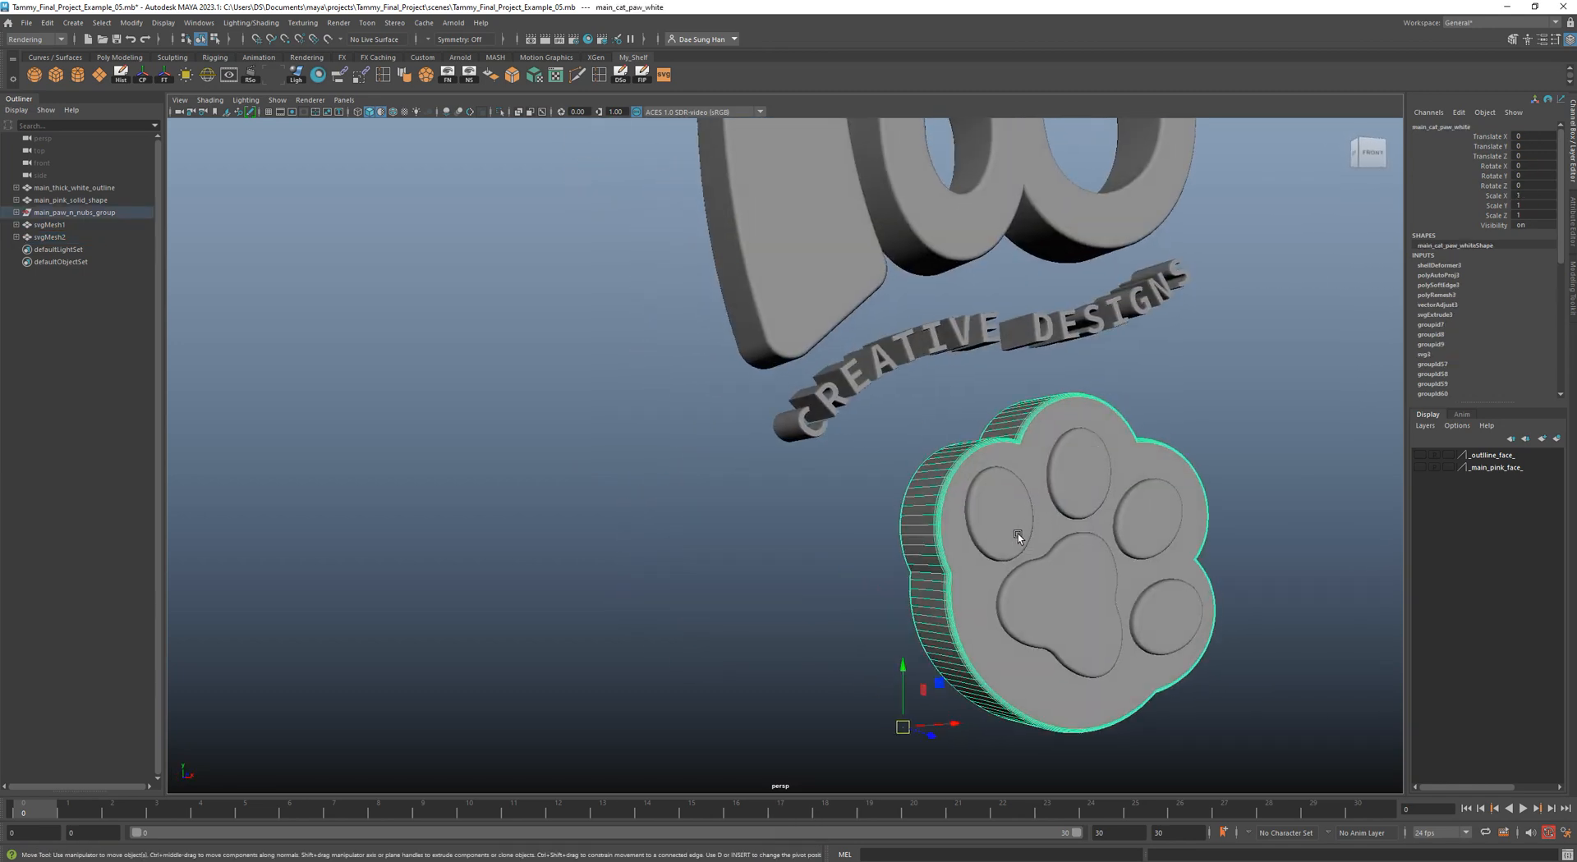
pyautogui.press('f')
pyautogui.keyDown('alt'); pyautogui.moveTo(891, 501); pyautogui.dragTo(792, 498); pyautogui.keyUp('alt')
pyautogui.click(791, 497)
pyautogui.keyDown('alt'); pyautogui.moveTo(984, 439); pyautogui.dragTo(838, 481); pyautogui.keyUp('alt')
pyautogui.press('z')
pyautogui.click(1085, 485)
pyautogui.keyDown('alt'); pyautogui.moveTo(1085, 486); pyautogui.dragTo(832, 438); pyautogui.keyUp('alt')
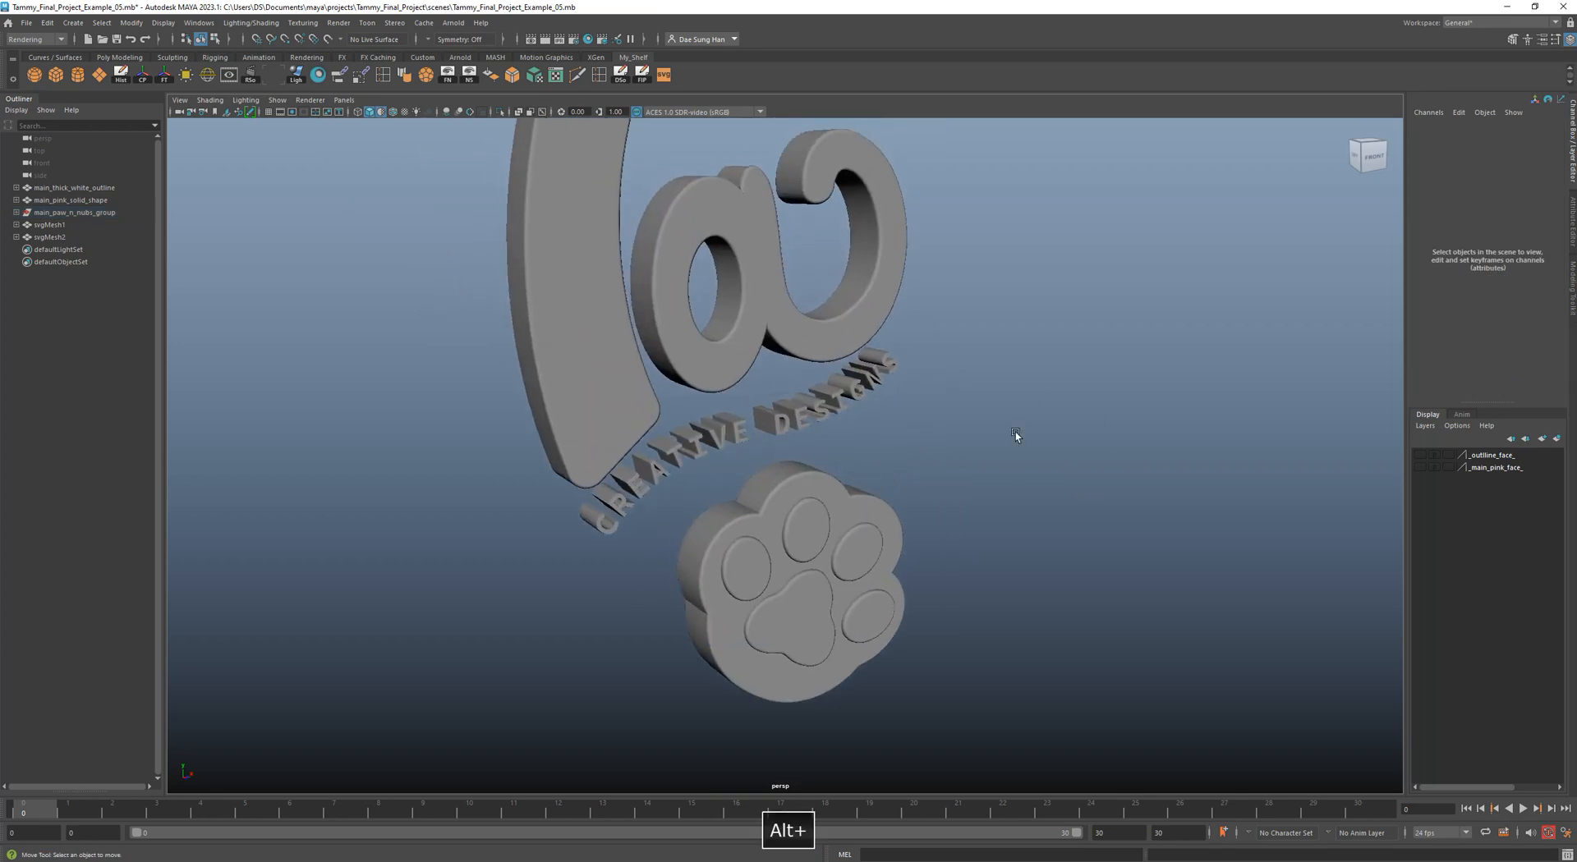
# Show the _main_pink_face_ and _outline_face_ layers again and bring the complete logo into view.
pyautogui.click(1433, 470)
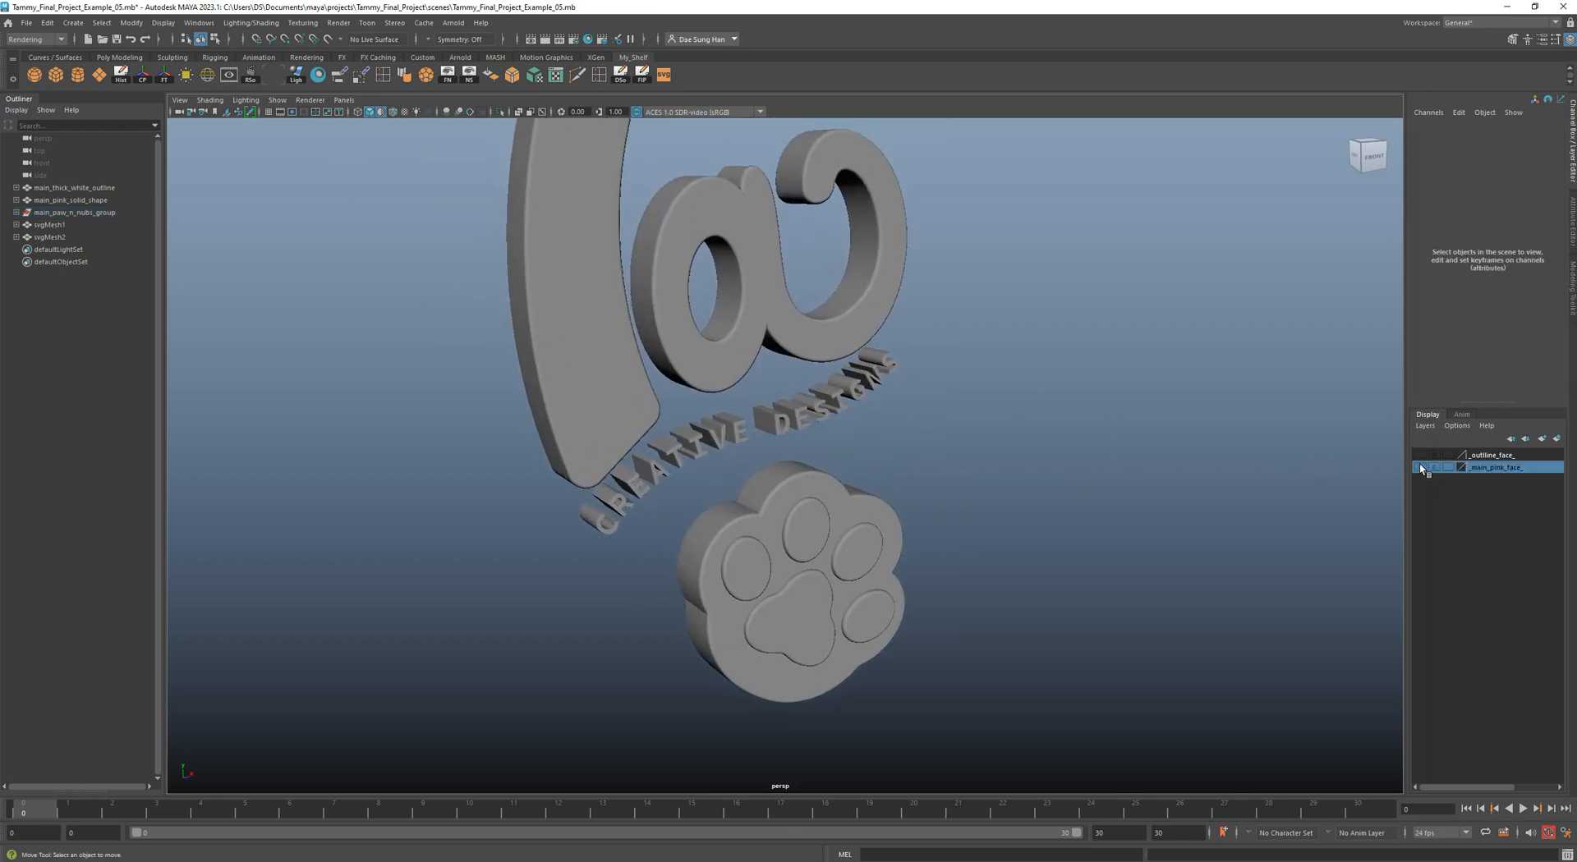
pyautogui.click(1420, 465)
pyautogui.click(1421, 457)
pyautogui.keyDown('alt'); pyautogui.moveTo(1010, 419); pyautogui.dragTo(753, 447, button='right'); pyautogui.keyUp('alt')
pyautogui.keyDown('alt'); pyautogui.moveTo(919, 387); pyautogui.dragTo(957, 458, button='middle'); pyautogui.keyUp('alt')
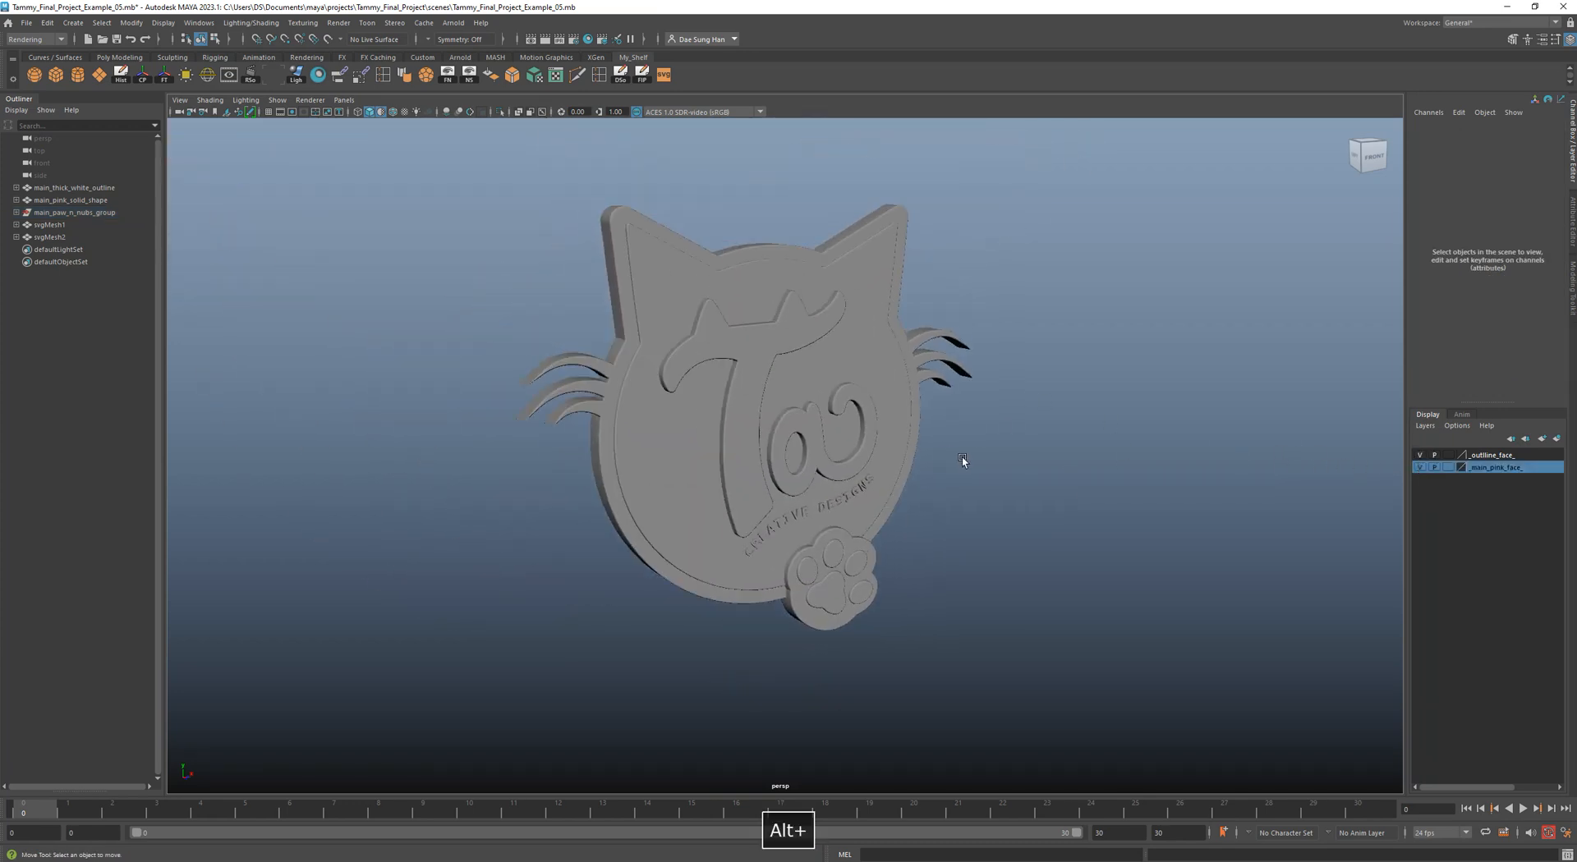
# Examine the complete logo from the front and side with its mesh edges displayed over the shading.
pyautogui.keyDown('alt'); pyautogui.moveTo(972, 481); pyautogui.dragTo(964, 451); pyautogui.keyUp('alt')
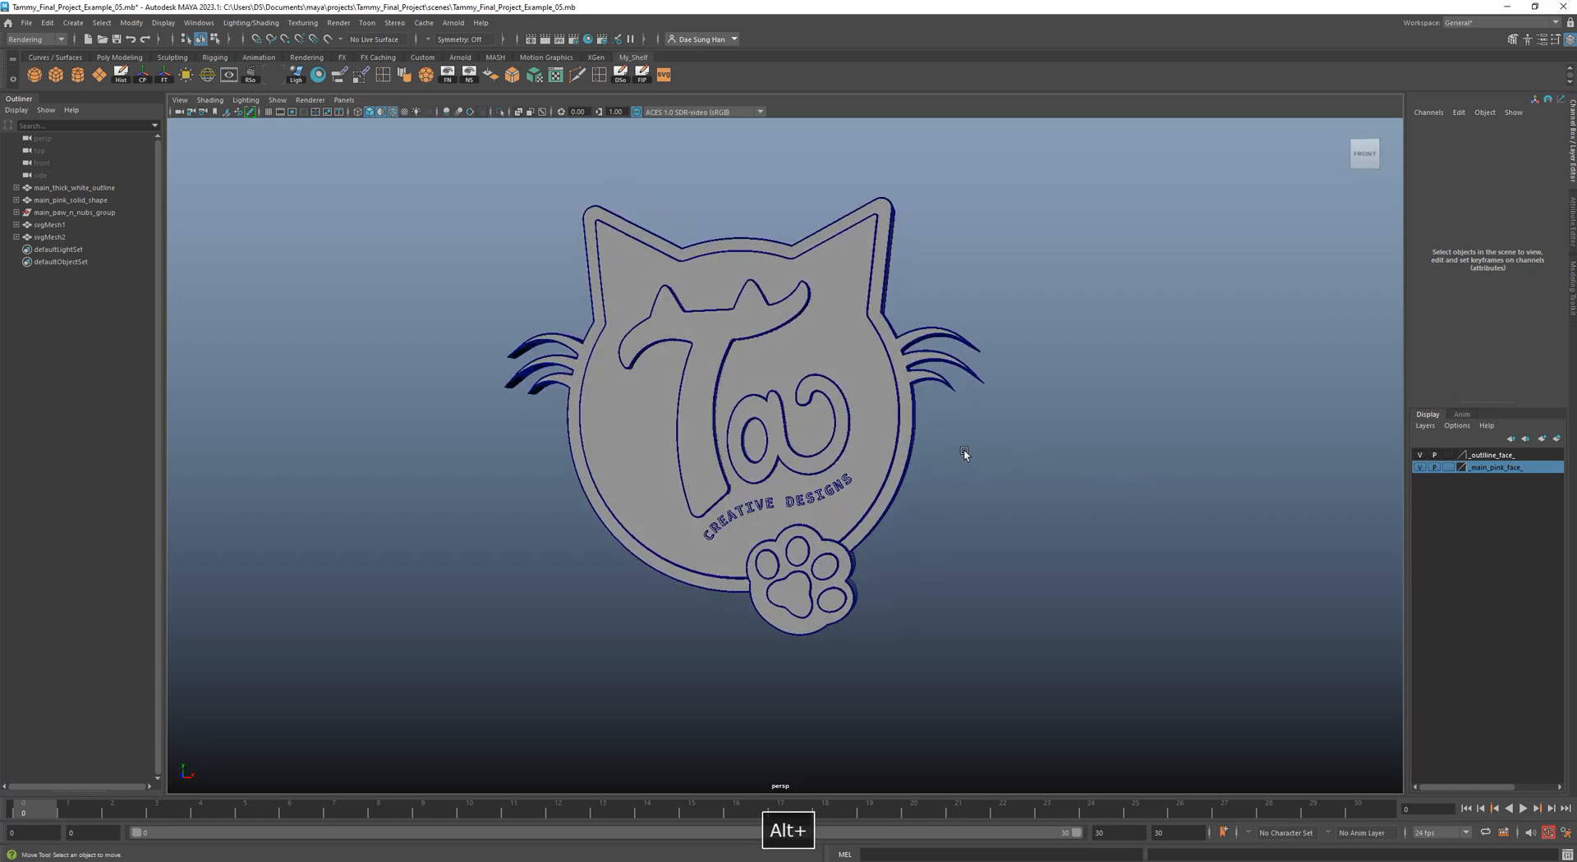
pyautogui.keyDown('alt'); pyautogui.moveTo(964, 451); pyautogui.dragTo(1050, 479, button='right'); pyautogui.keyUp('alt')
pyautogui.keyDown('alt'); pyautogui.moveTo(964, 435); pyautogui.dragTo(1316, 384); pyautogui.keyUp('alt')
pyautogui.keyDown('alt'); pyautogui.moveTo(1316, 383); pyautogui.dragTo(953, 412, button='right'); pyautogui.keyUp('alt')
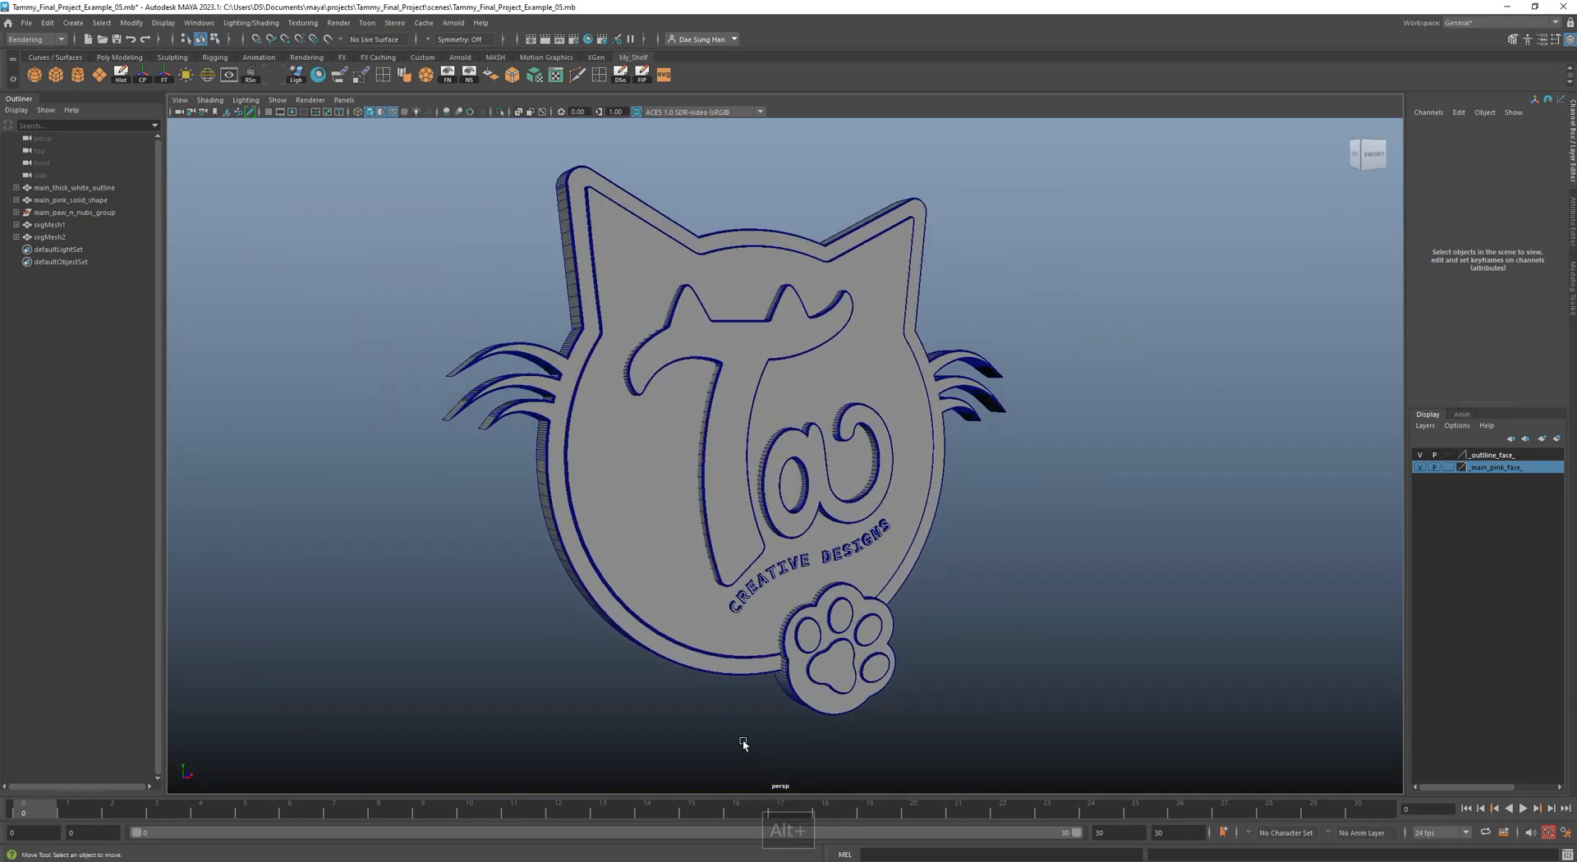
# Switch to Illustrator and view the whole cat face artwork on its artboard.
pyautogui.hotkey('alt', 'Tab')
pyautogui.scroll(-2, 774, 545)
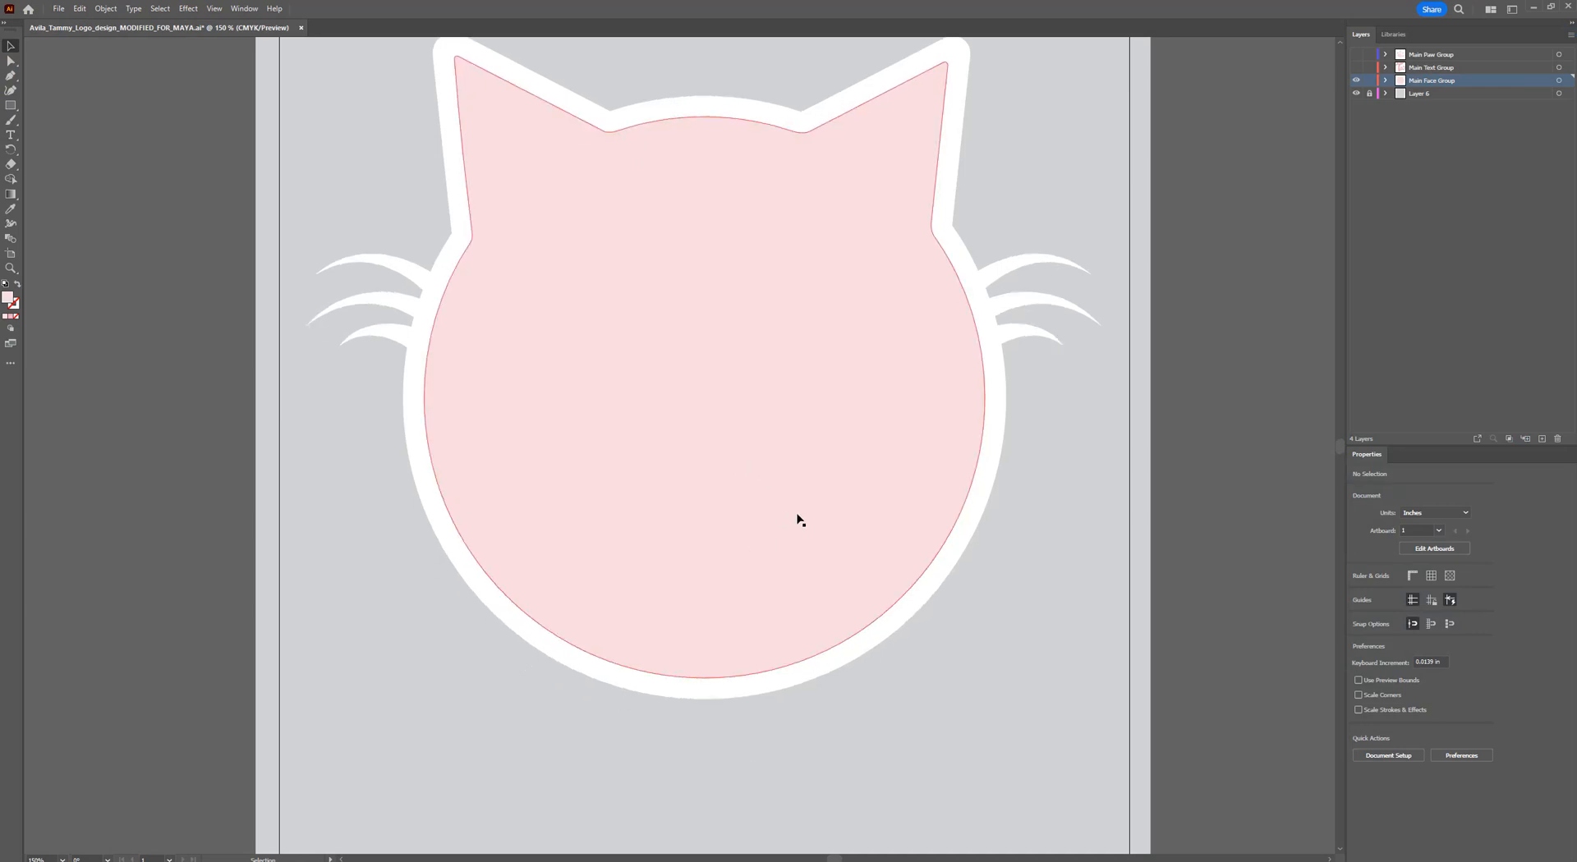
pyautogui.scroll(2, 835, 532)
pyautogui.keyDown('alt'); pyautogui.scroll(-1, 819, 520); pyautogui.keyUp('alt')
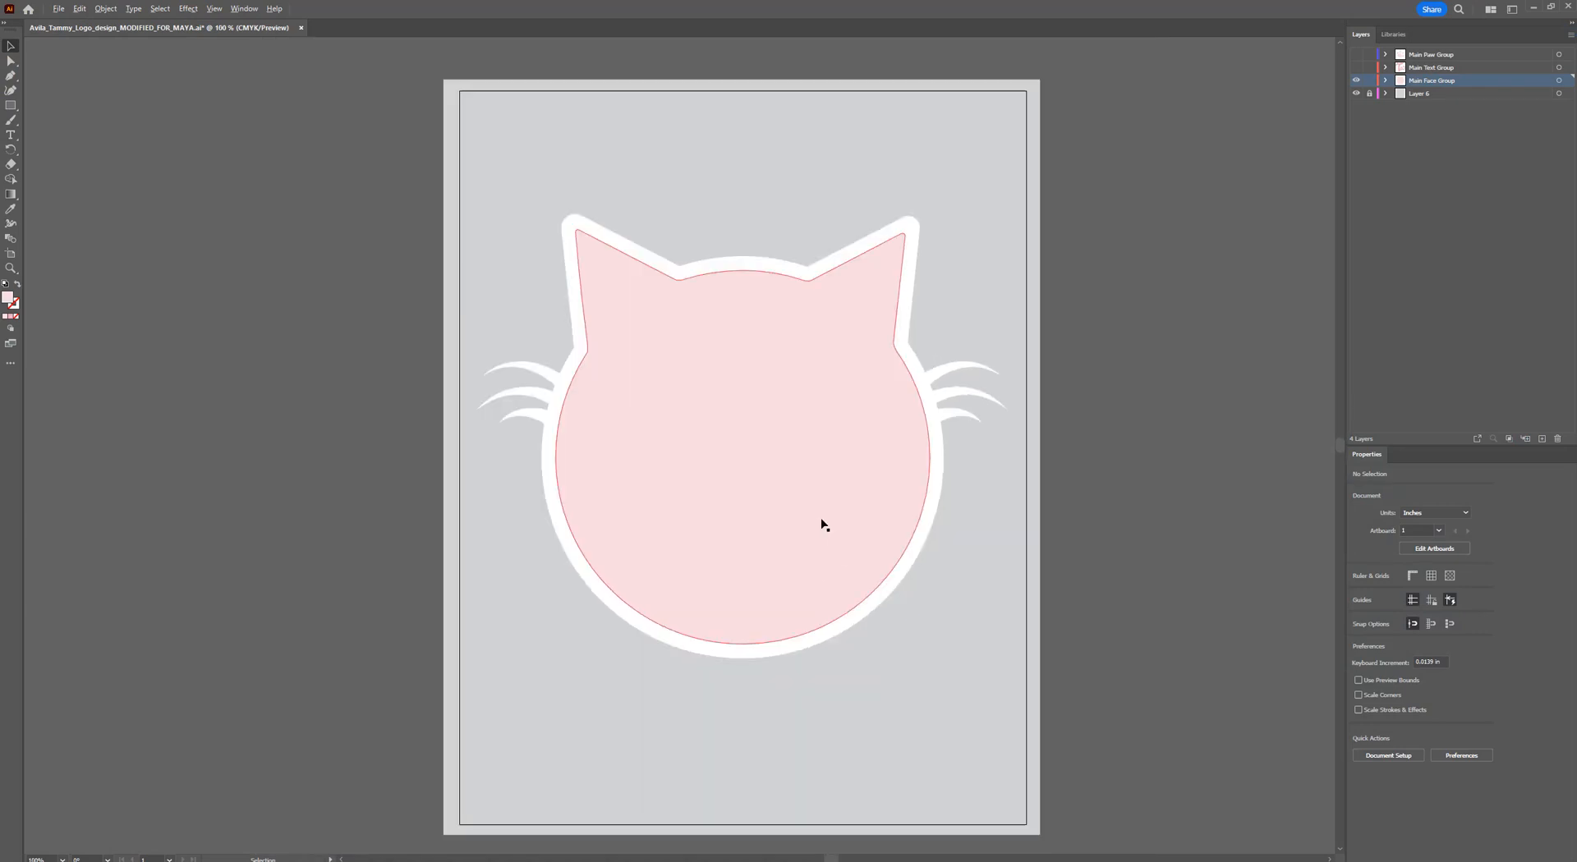
pyautogui.press('space')
pyautogui.moveTo(1148, 455)
pyautogui.mouseDown()
pyautogui.moveTo(1157, 515)
pyautogui.moveTo(1160, 464)
pyautogui.mouseUp()
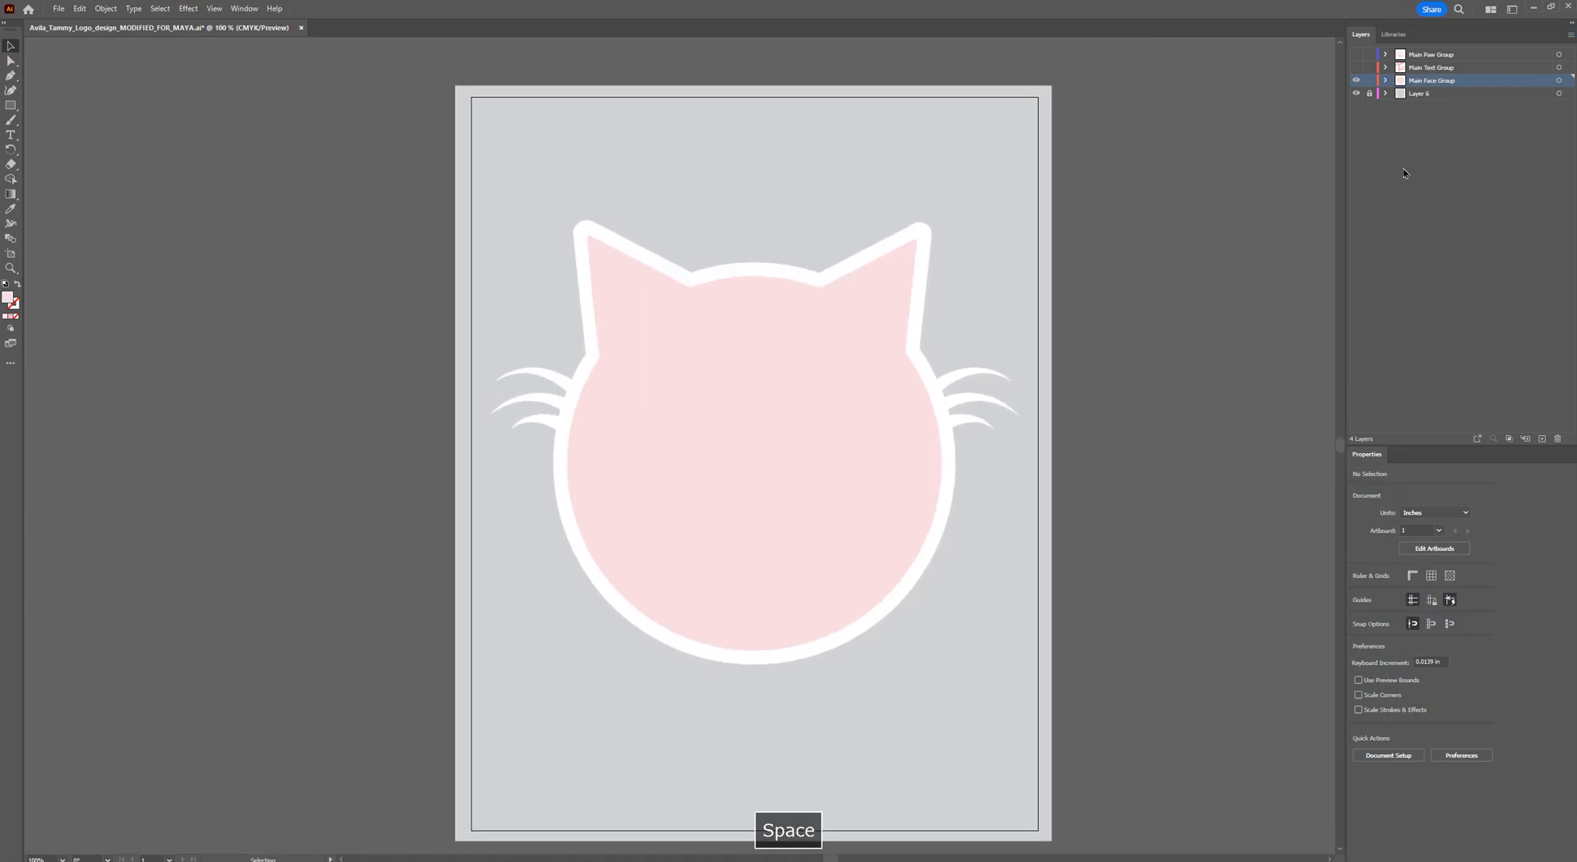
# Preview the Main Text Group layer, hide it again, and expand the Main Face Group to view its sublayers.
pyautogui.click(1356, 67)
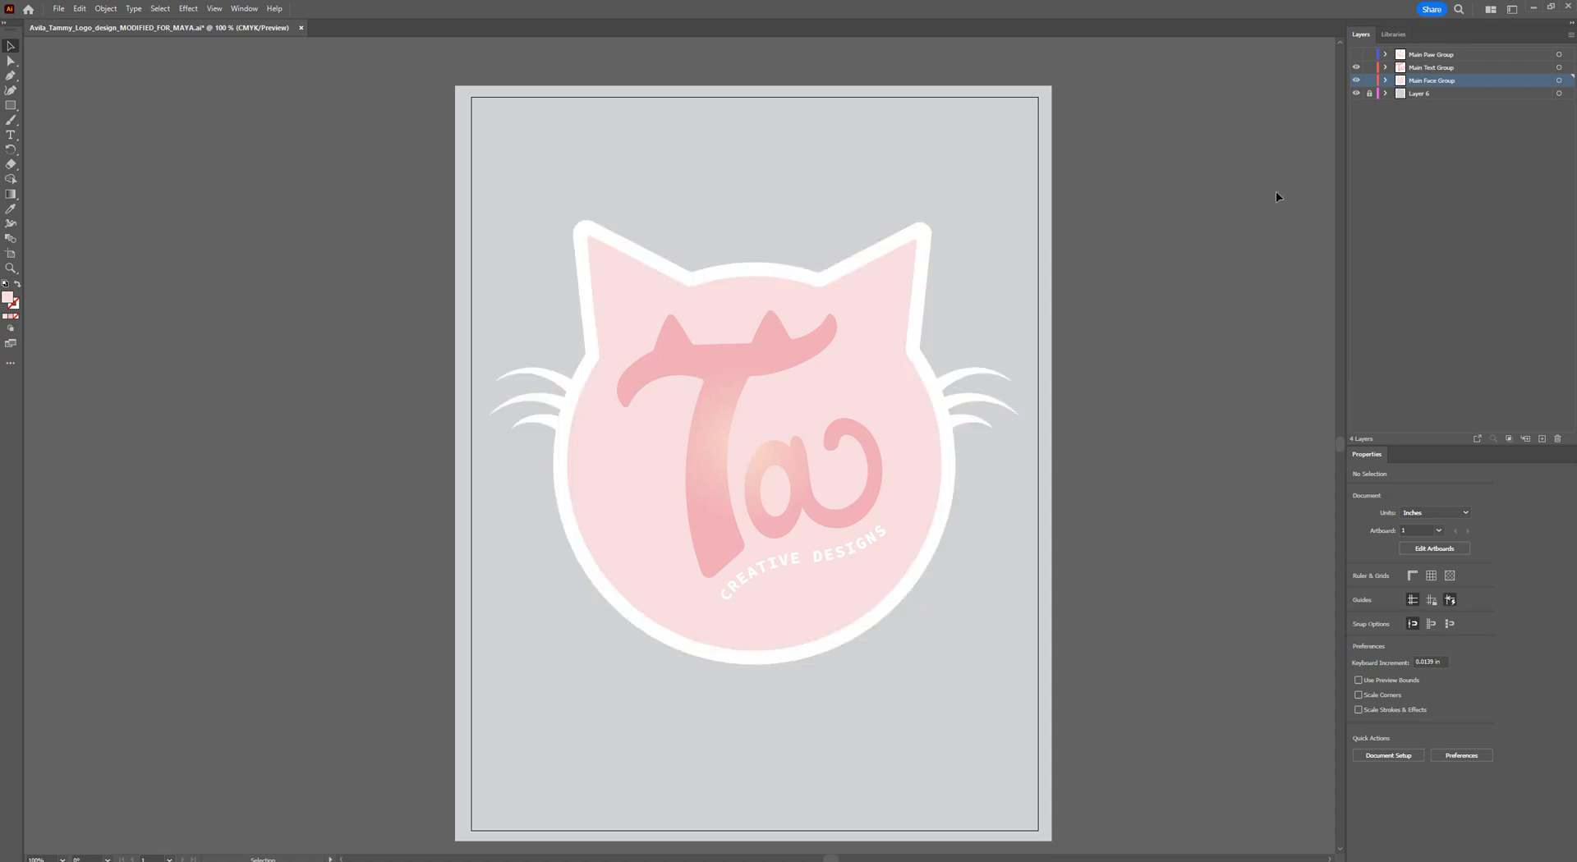
pyautogui.click(1357, 69)
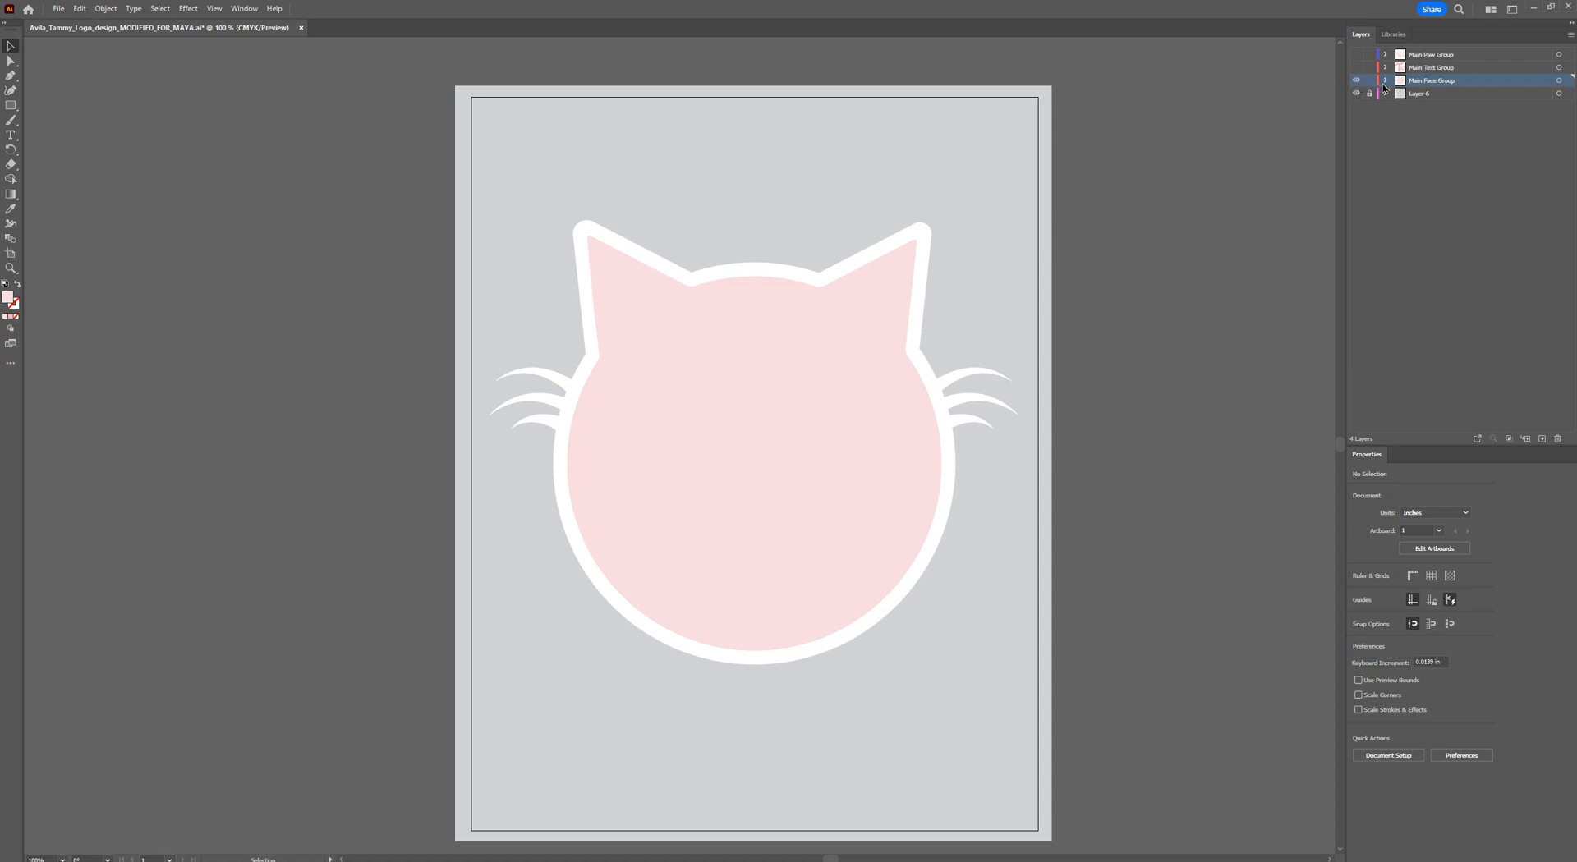
pyautogui.click(1385, 80)
pyautogui.click(1449, 231)
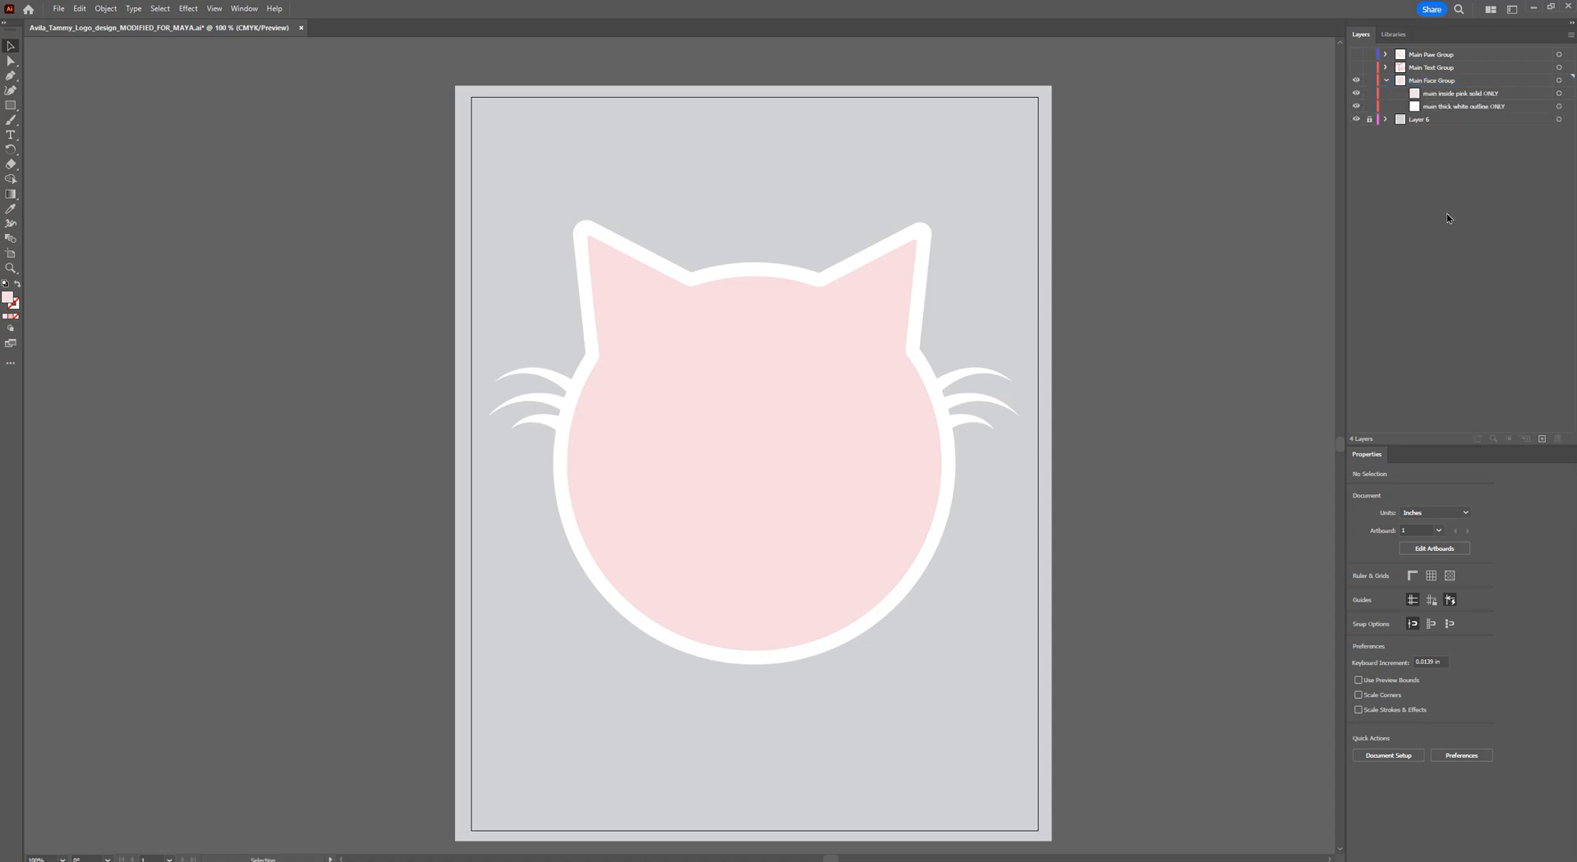
# Hide the inside pink solid sublayer and inspect the thick white outline compound path on its own.
pyautogui.click(1355, 93)
pyautogui.click(922, 229)
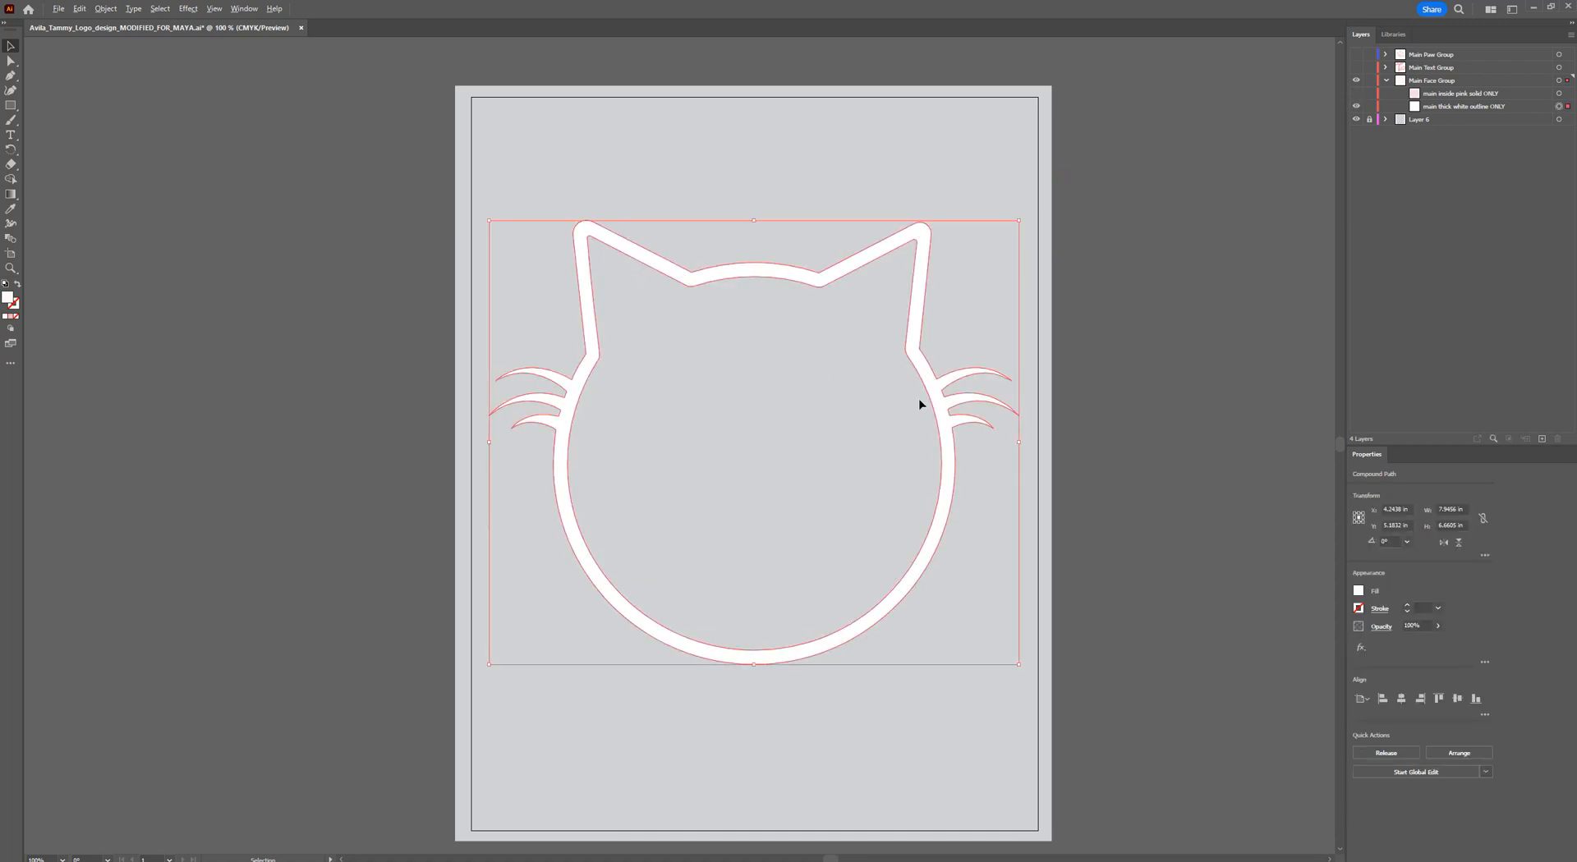
pyautogui.keyDown('alt'); pyautogui.scroll(2, 1015, 425); pyautogui.keyUp('alt')
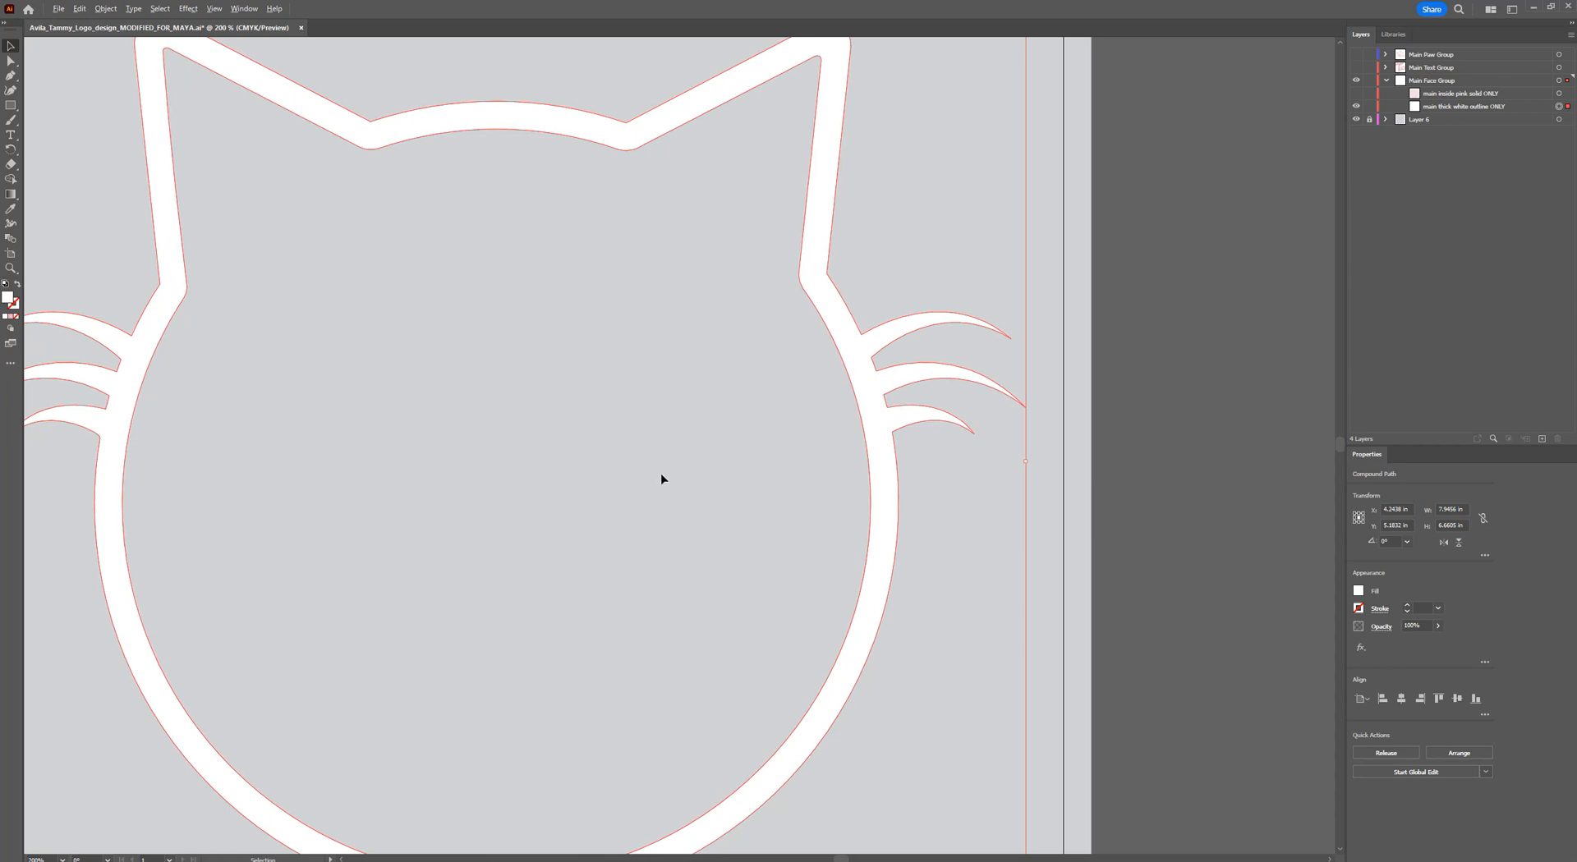
pyautogui.keyDown('alt'); pyautogui.scroll(-2, 660, 473); pyautogui.keyUp('alt')
pyautogui.keyDown('alt'); pyautogui.scroll(1, 648, 463); pyautogui.keyUp('alt')
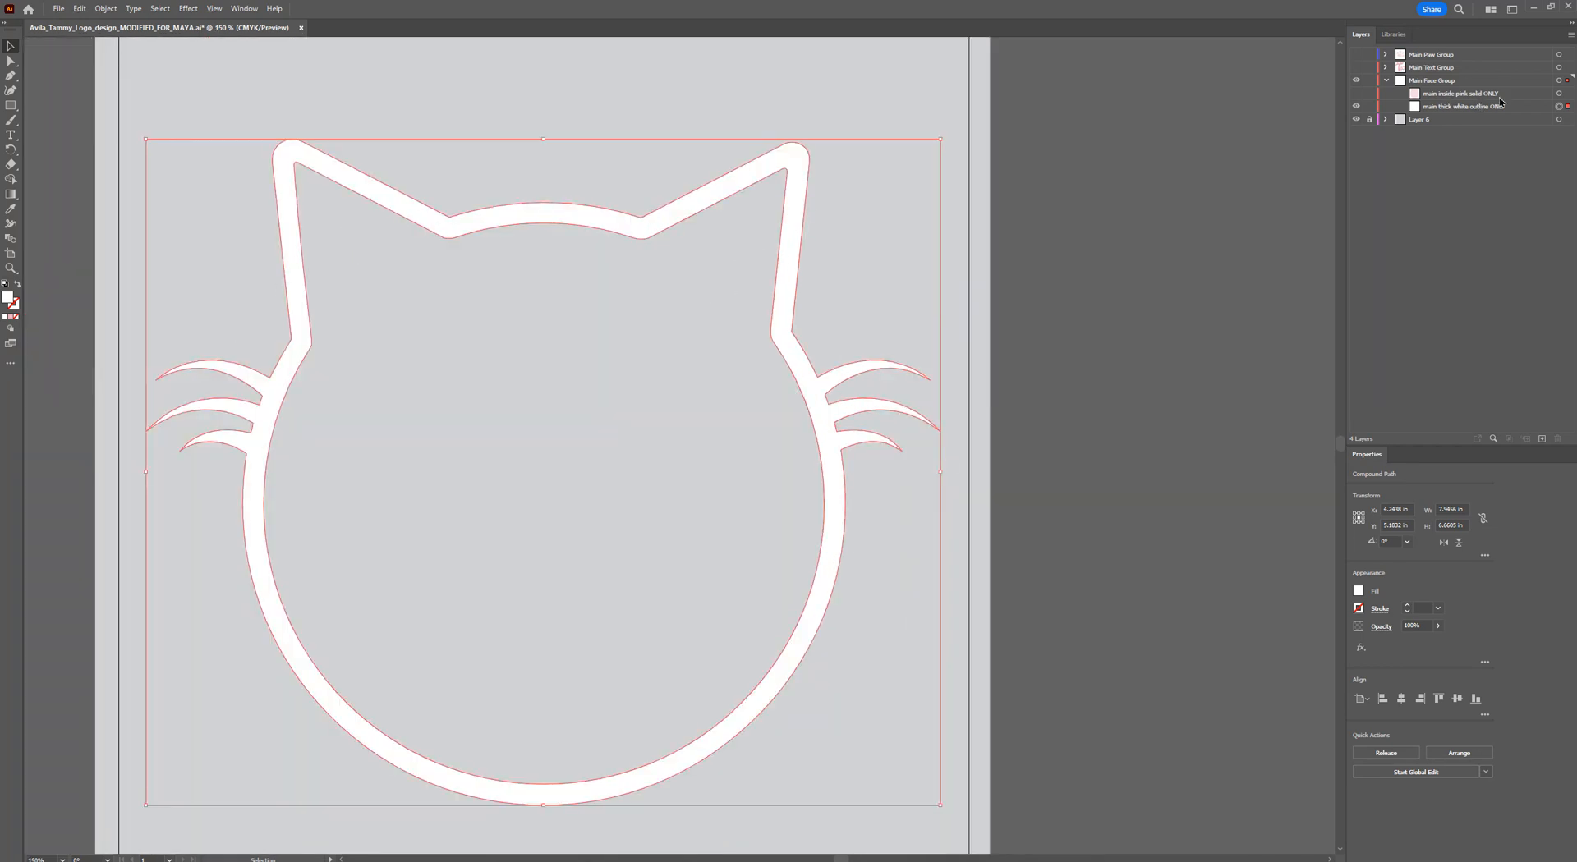
# Show the inside pink solid sublayer again and select its pink face path.
pyautogui.click(1357, 94)
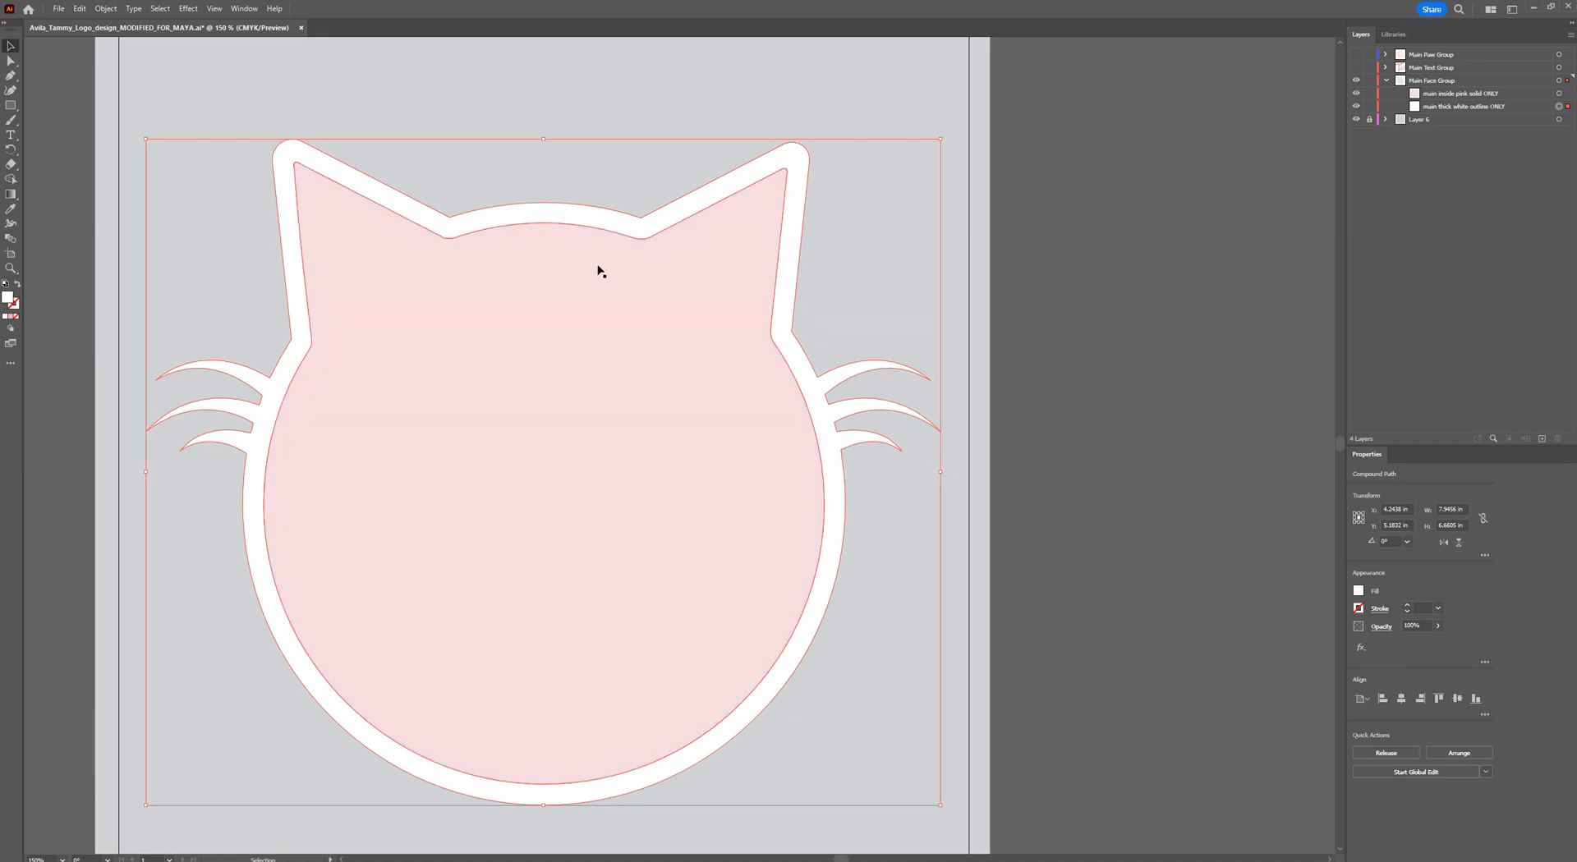
pyautogui.click(559, 457)
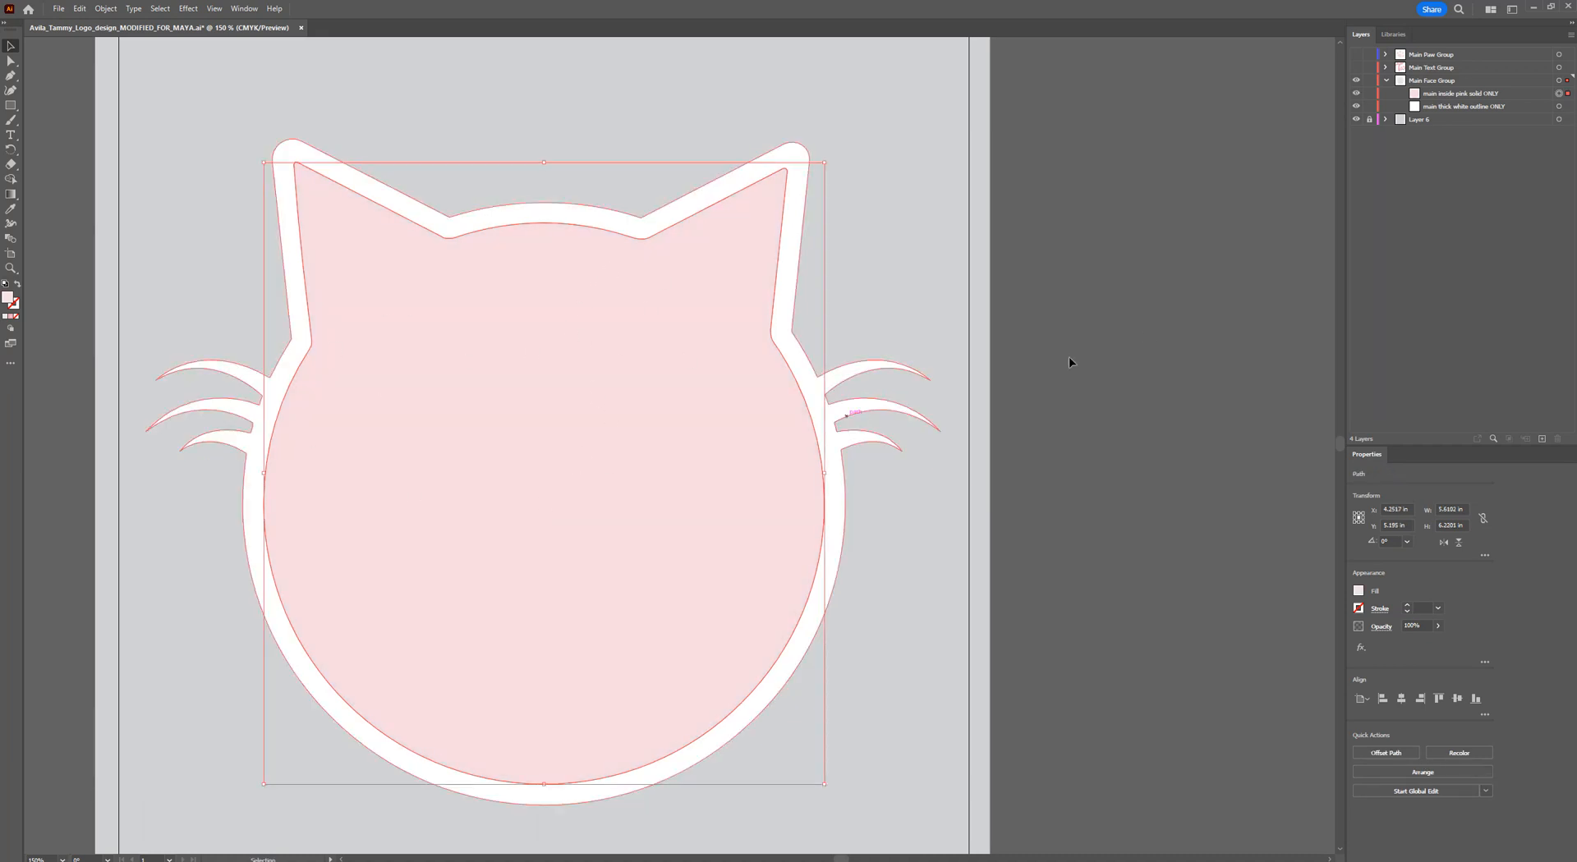
pyautogui.click(1441, 95)
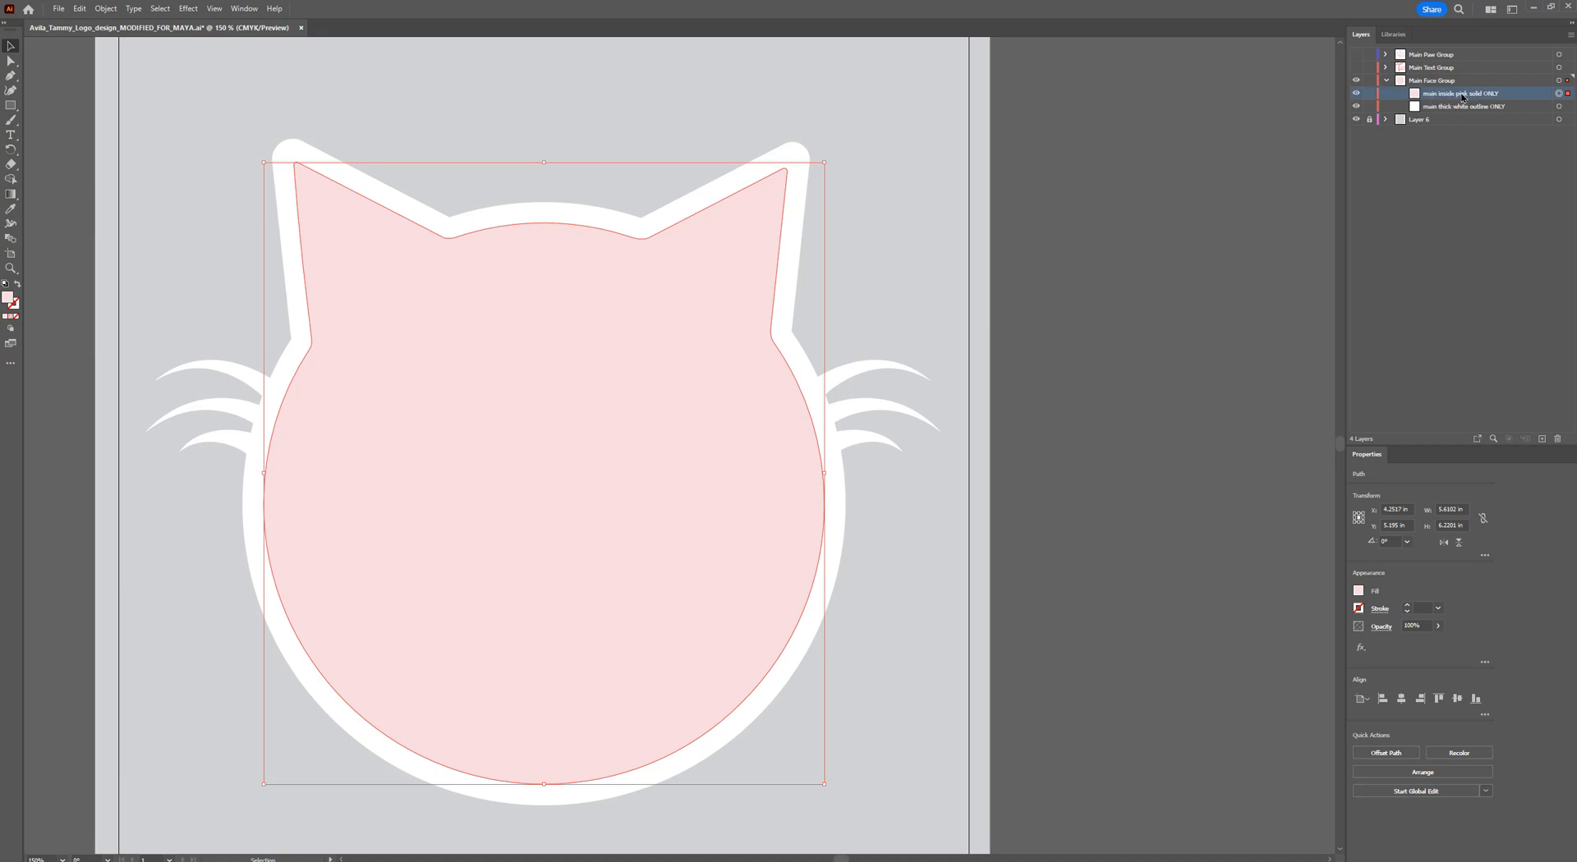
# Select the thick white outline compound path, and switch its sublayer's visibility off and back on.
pyautogui.click(1494, 108)
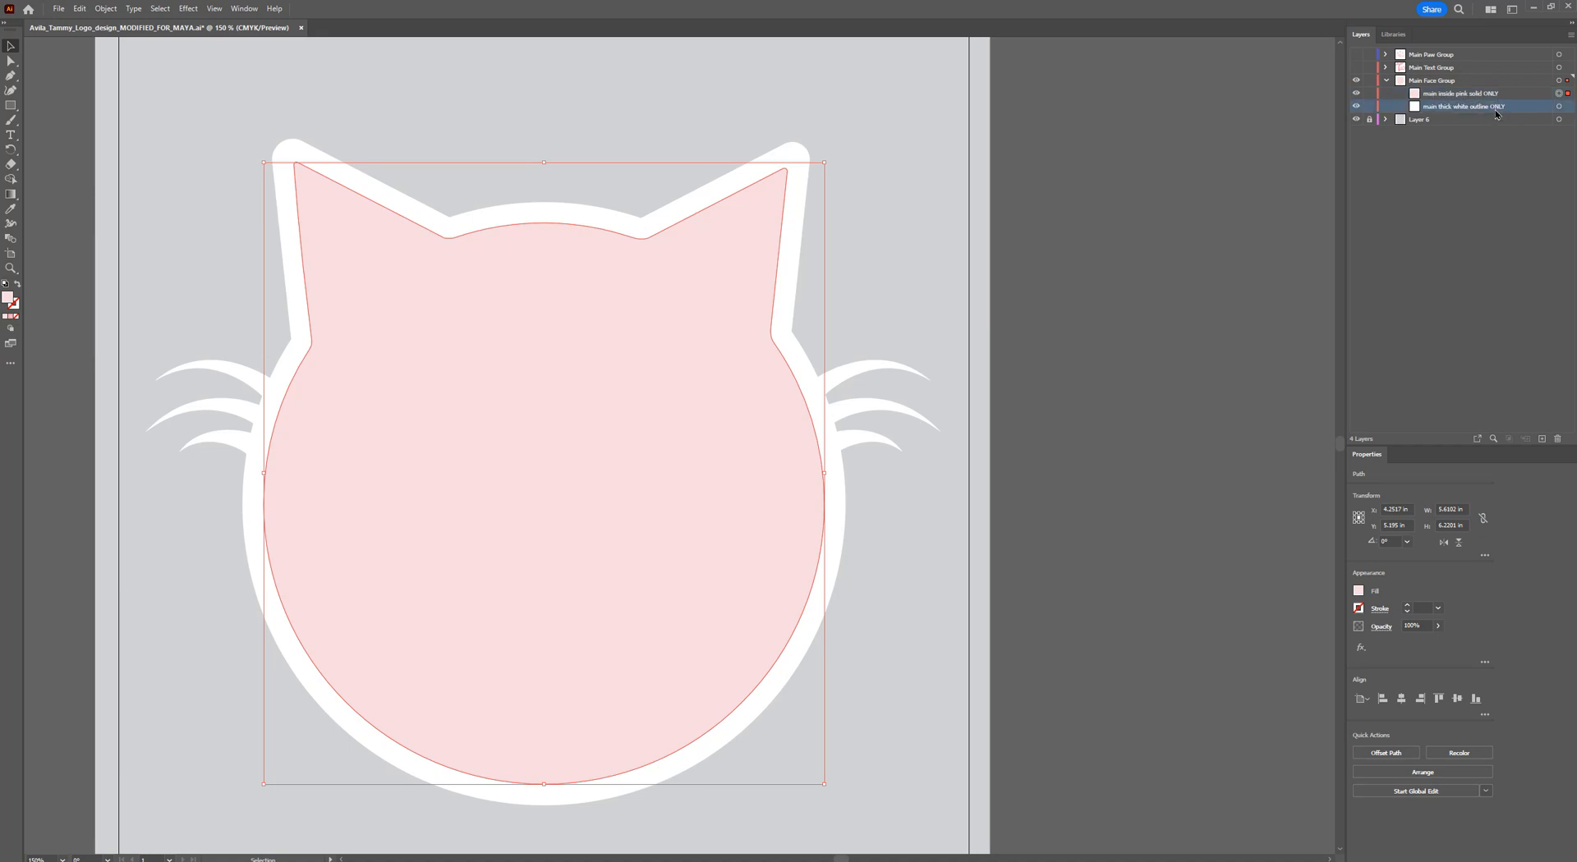
pyautogui.click(796, 158)
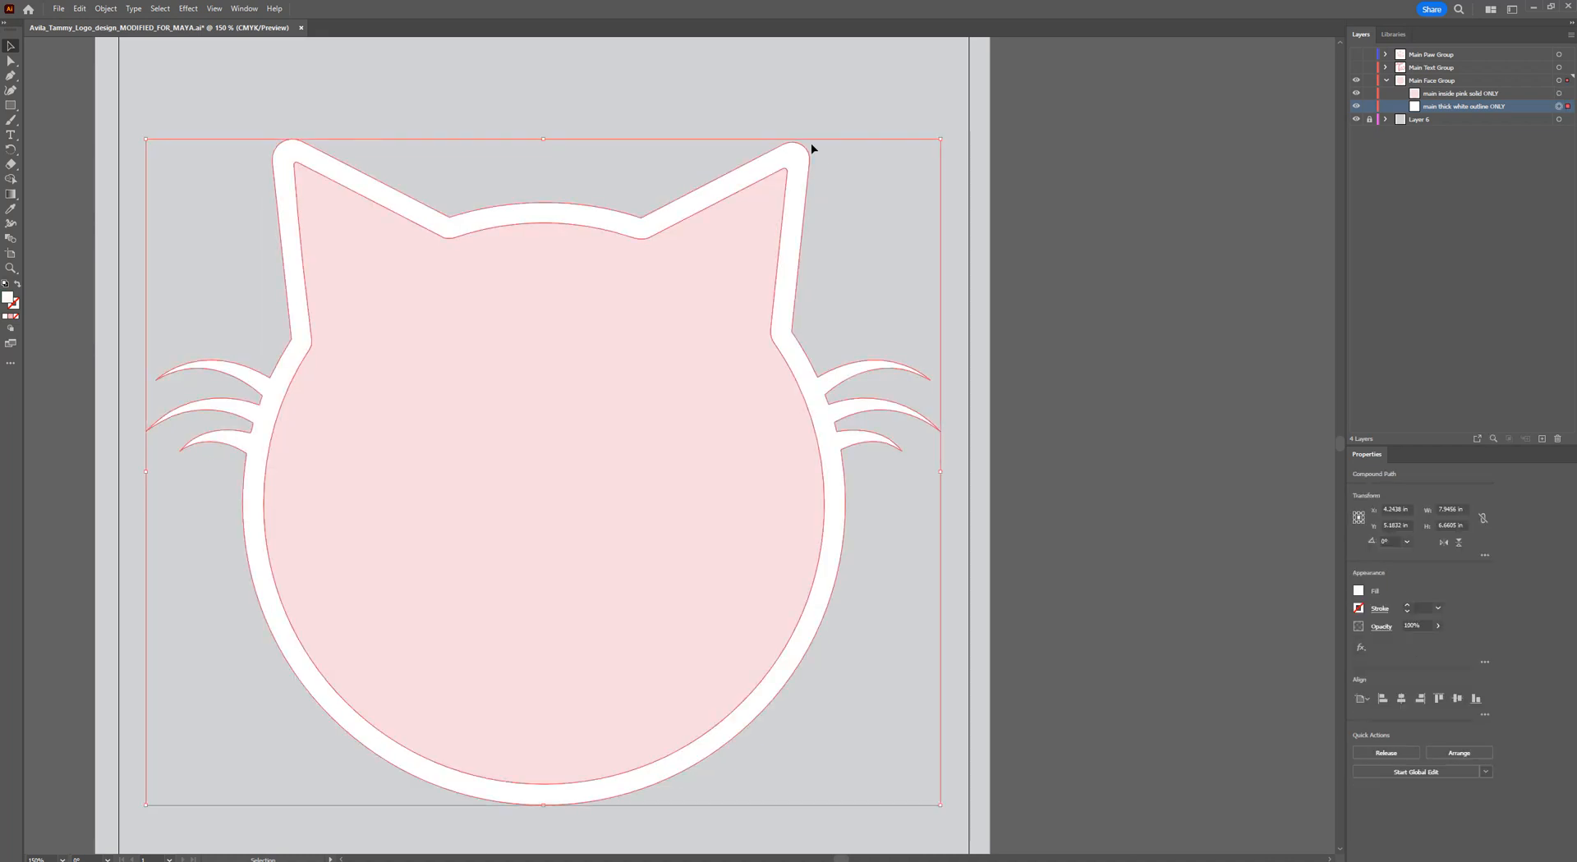
pyautogui.doubleClick(1357, 107)
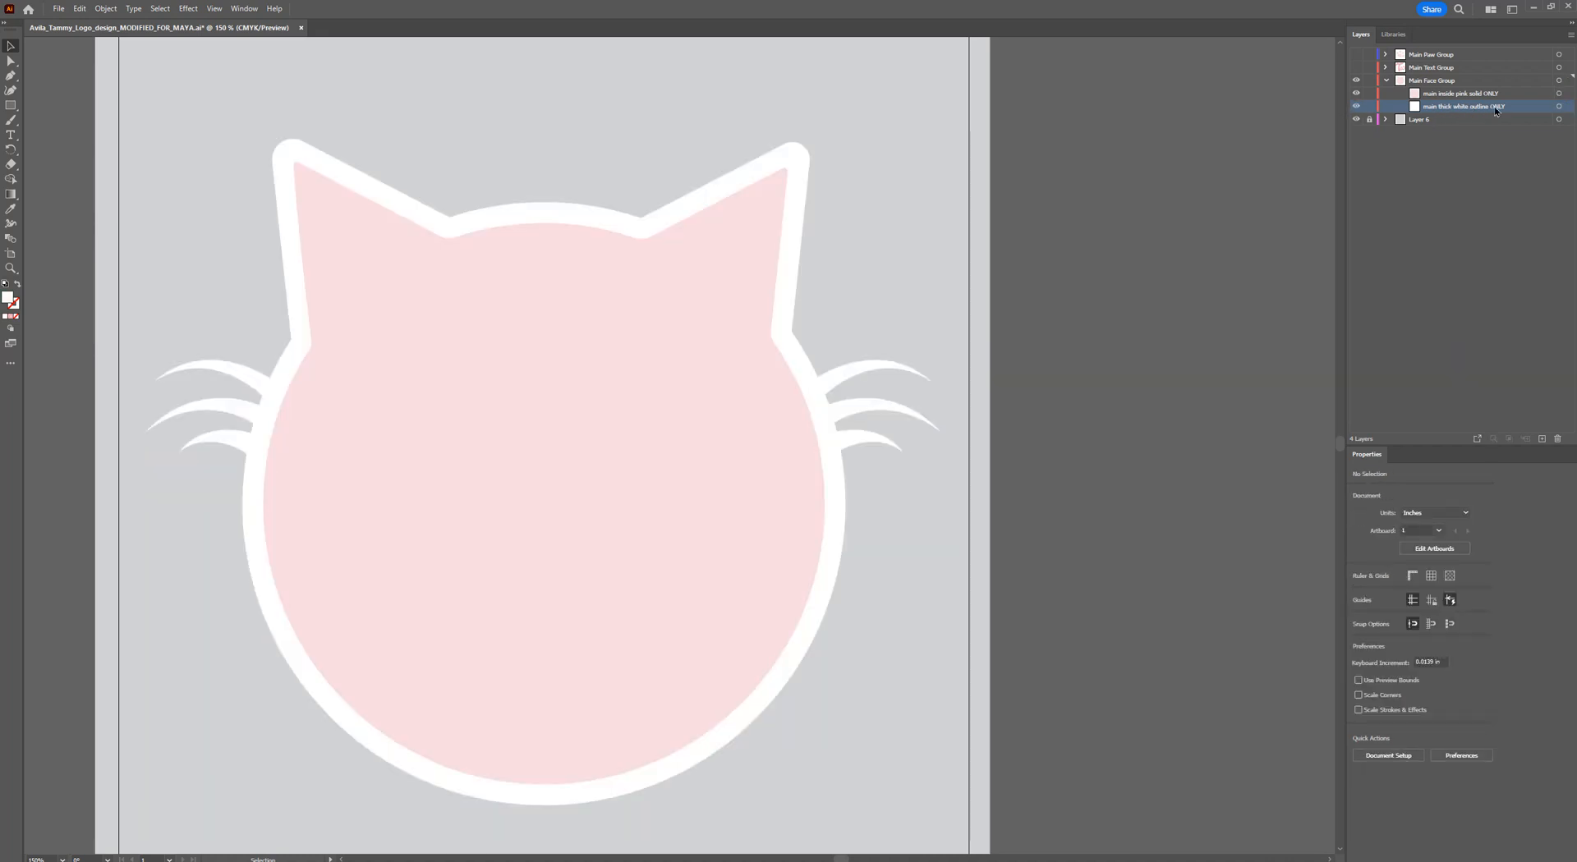
# Rename the thick white outline sublayer in the Main Face Group to "white outline ONLY".
pyautogui.keyDown('alt'); pyautogui.scroll(-1, 1012, 302); pyautogui.keyUp('alt')
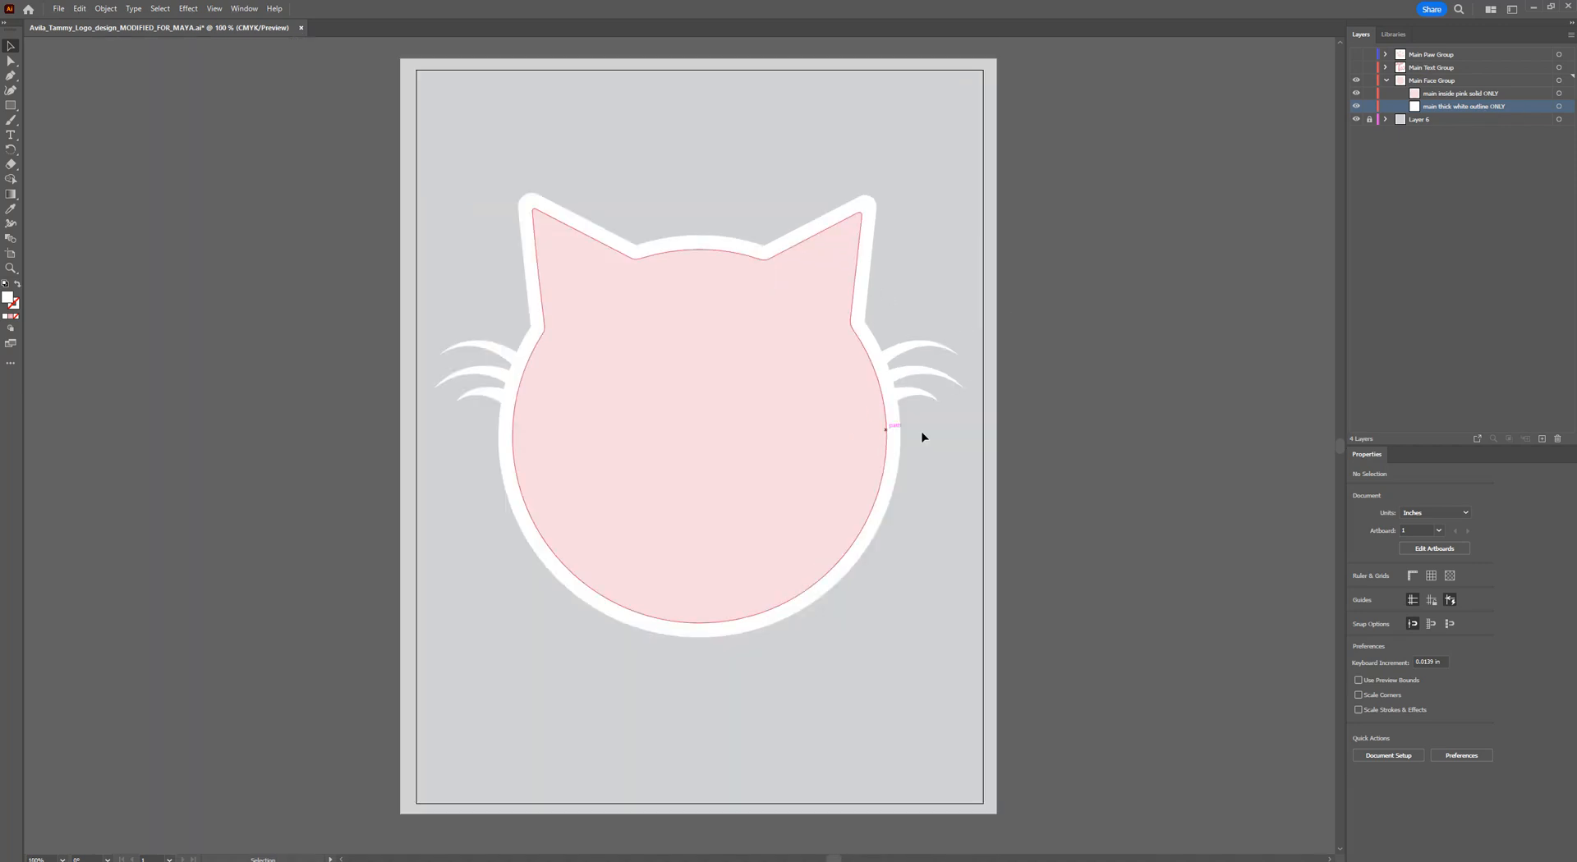
pyautogui.keyDown('alt'); pyautogui.scroll(1, 1121, 384); pyautogui.keyUp('alt')
pyautogui.press('space')
pyautogui.moveTo(1067, 253); pyautogui.dragTo(1212, 274)
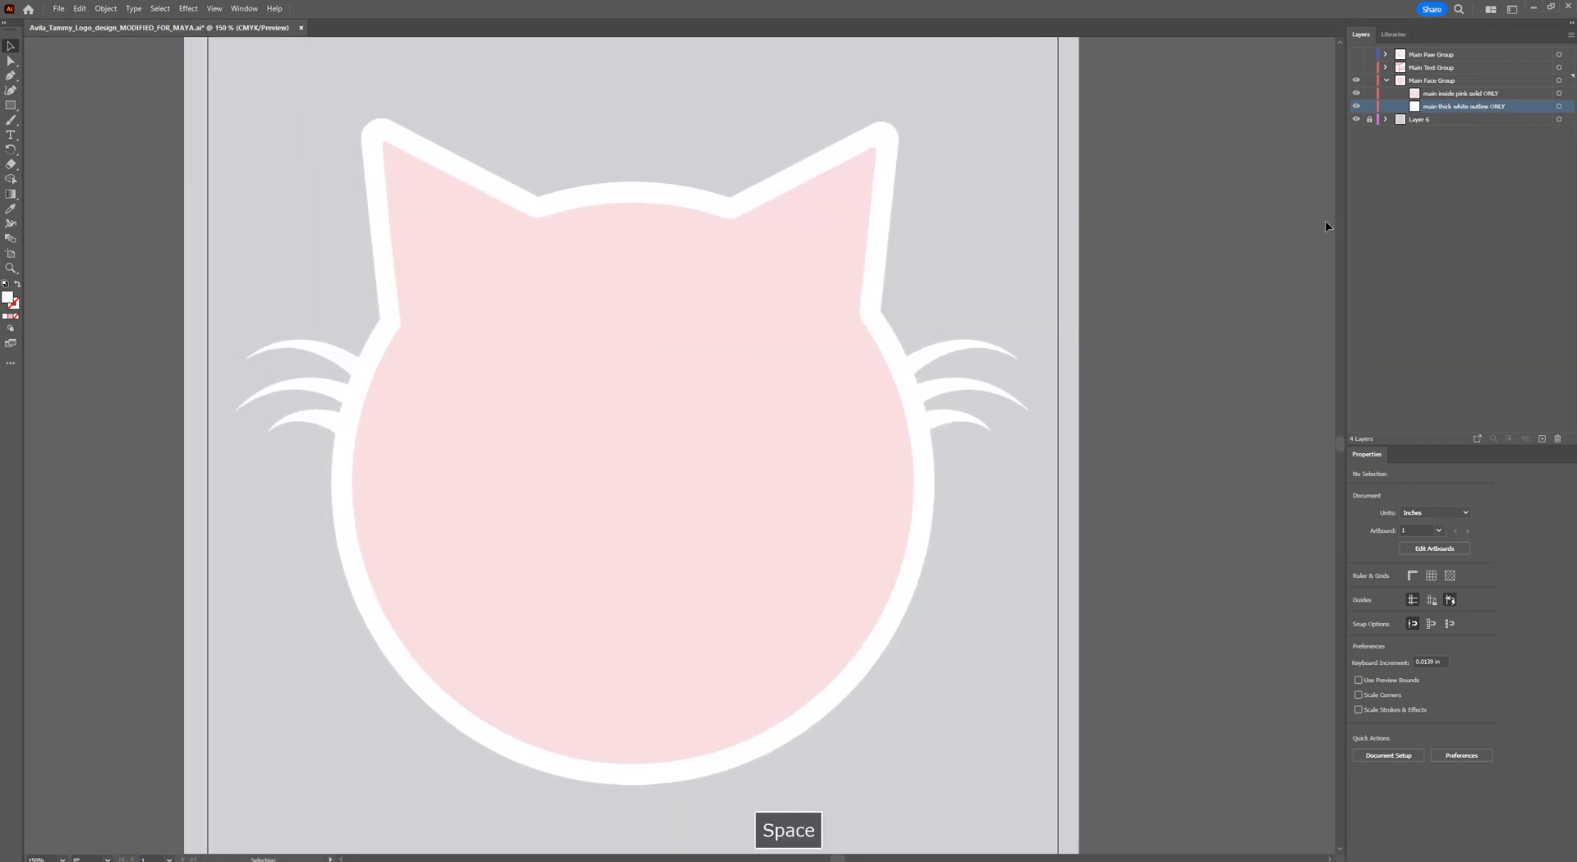
pyautogui.doubleClick(1456, 107)
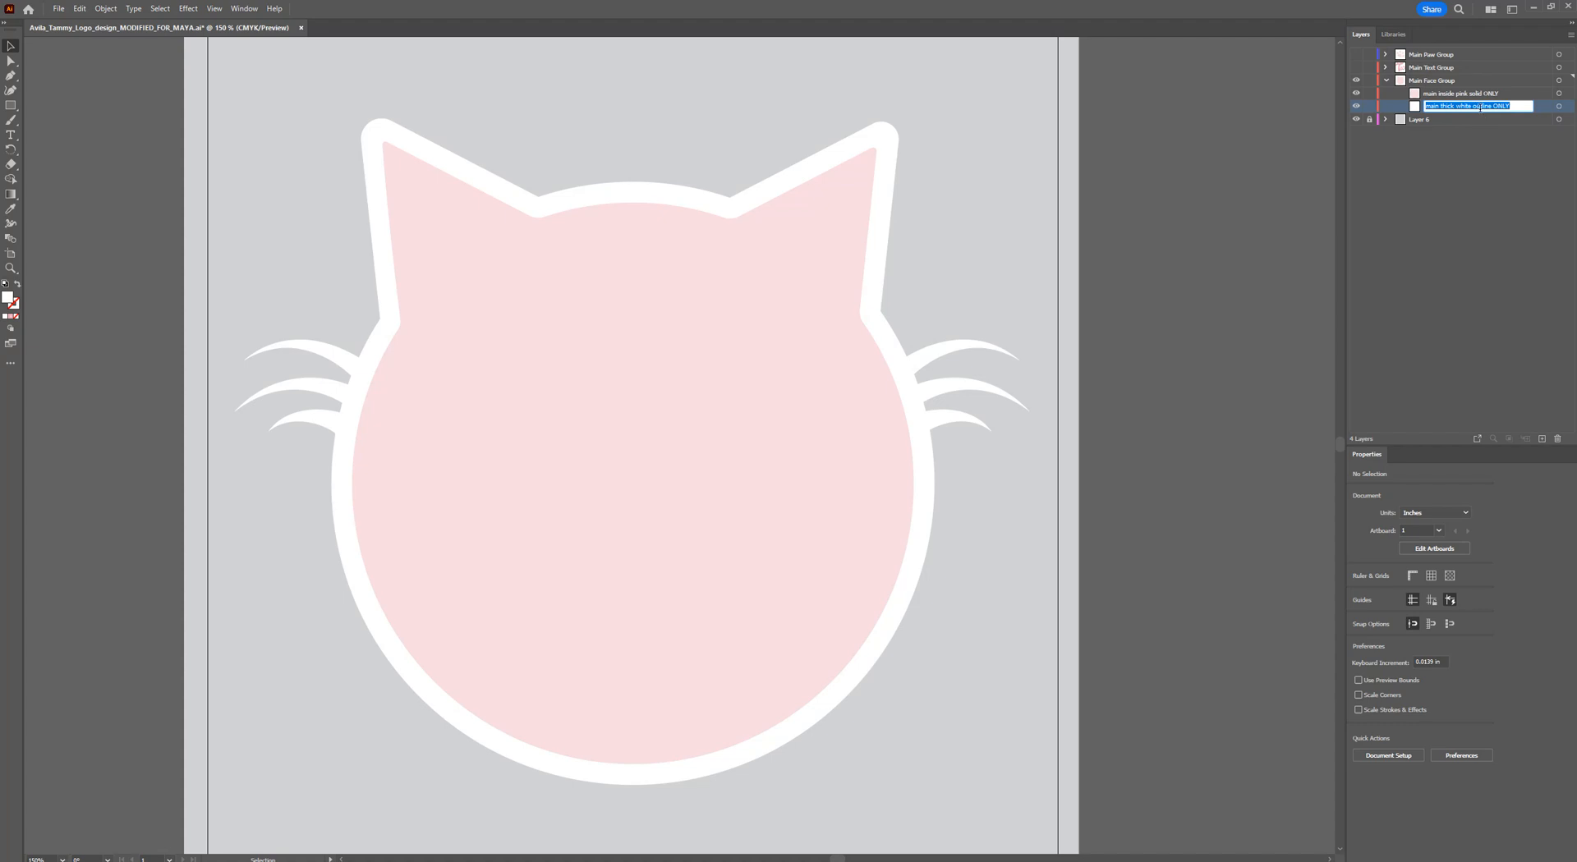
pyautogui.click(1453, 106)
pyautogui.press('BackSpace')
pyautogui.press('BackSpace')
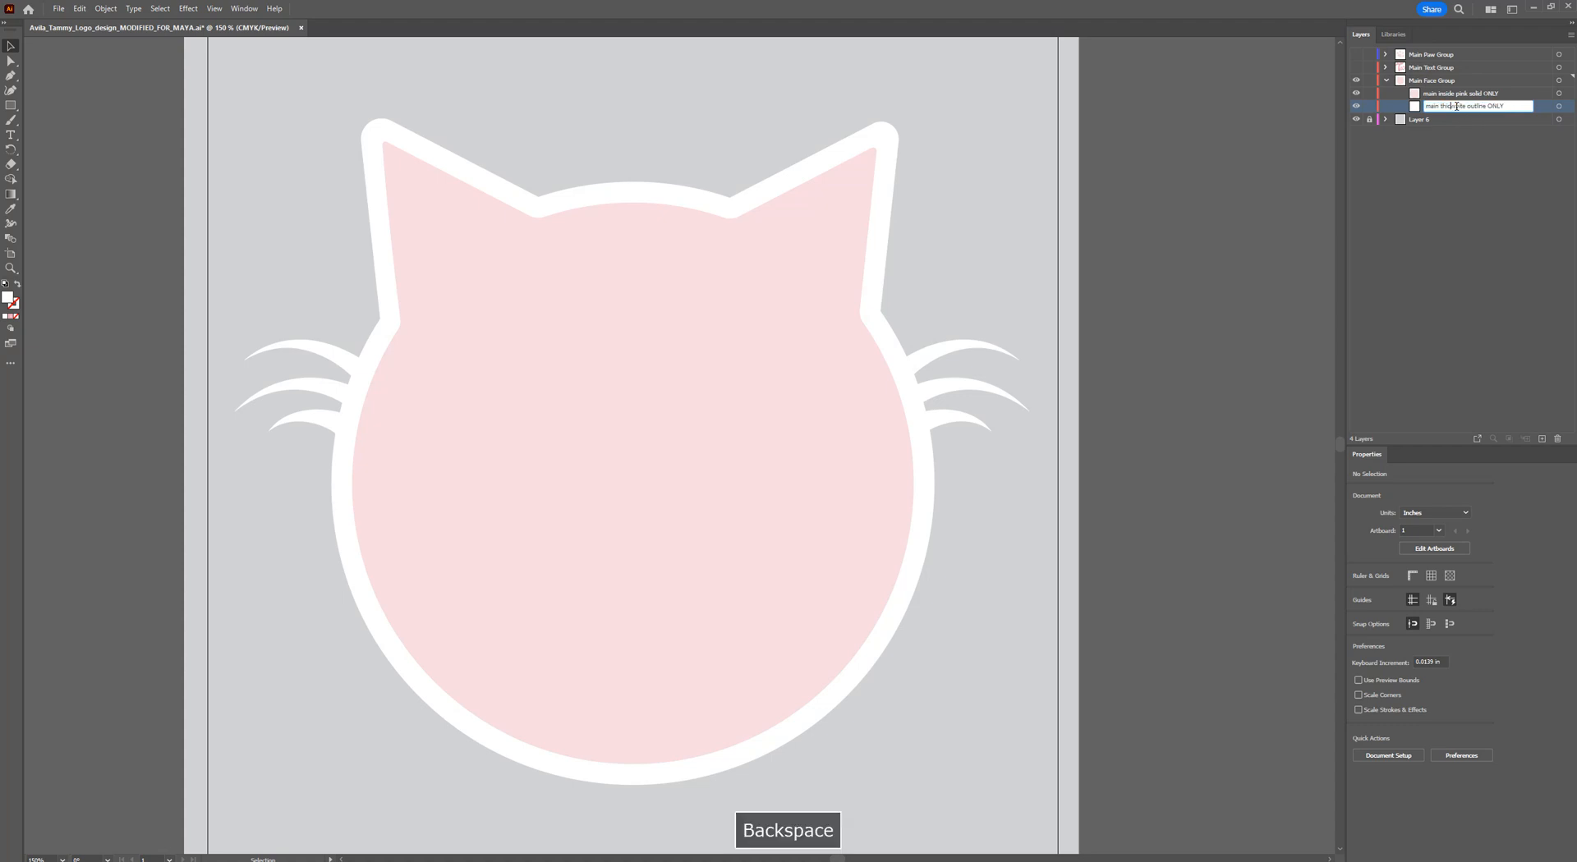
pyautogui.press('BackSpace')
pyautogui.press('BackSpace')
pyautogui.press('BackSpace')
pyautogui.press('BackSpace')
pyautogui.press('BackSpace')
pyautogui.press('BackSpace')
pyautogui.press('BackSpace')
pyautogui.press('Return')
# Rename the inside pink solid sublayer to "pink solid ONLY".
pyautogui.doubleClick(1453, 92)
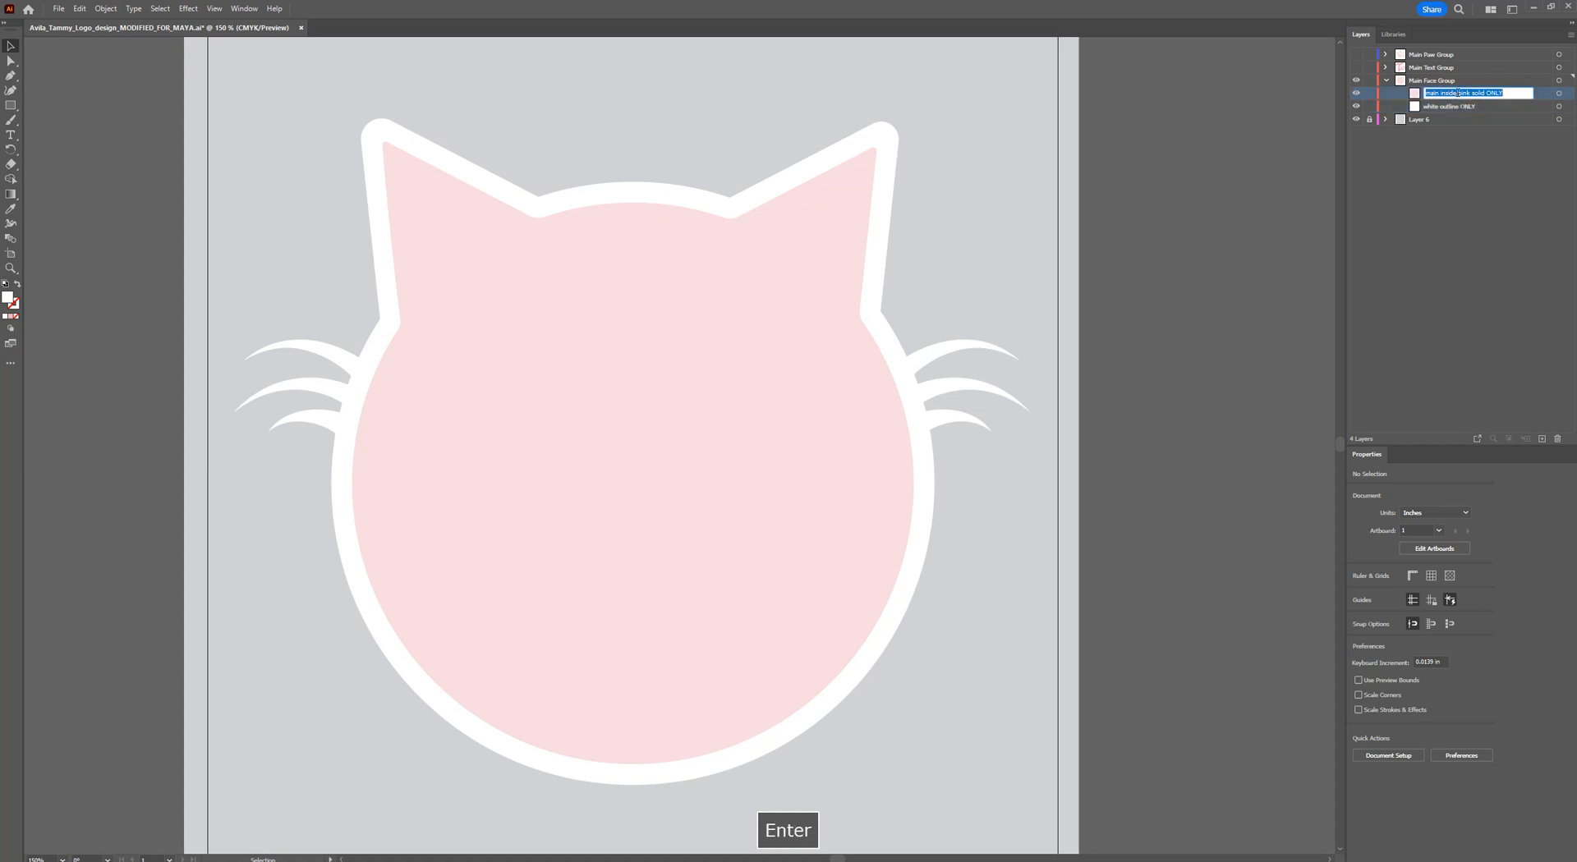
pyautogui.click(1441, 92)
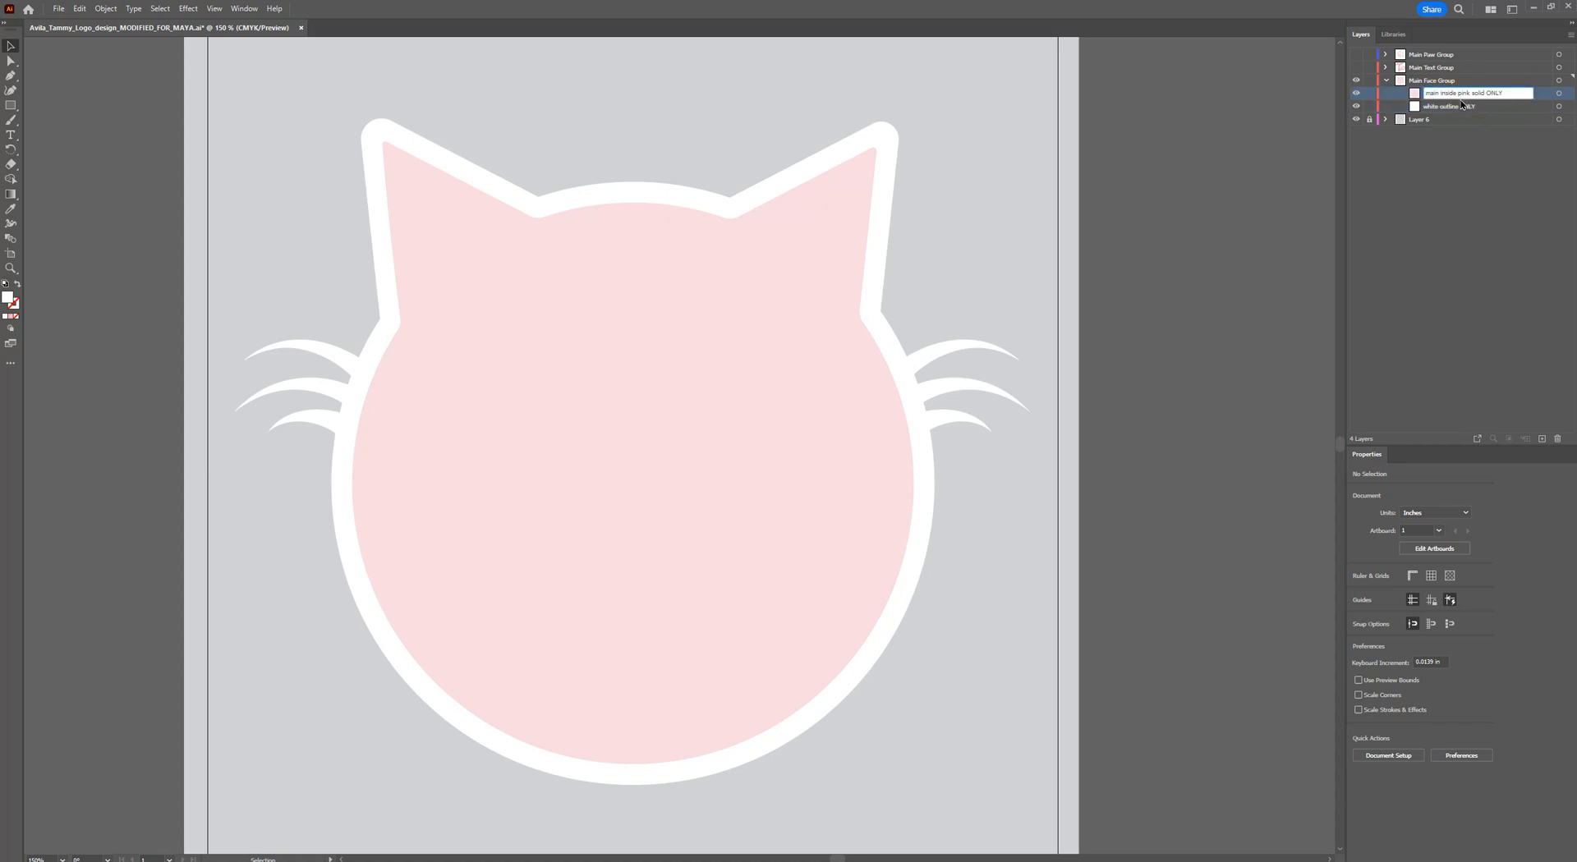
pyautogui.moveTo(1459, 92); pyautogui.dragTo(1318, 104)
pyautogui.press('BackSpace')
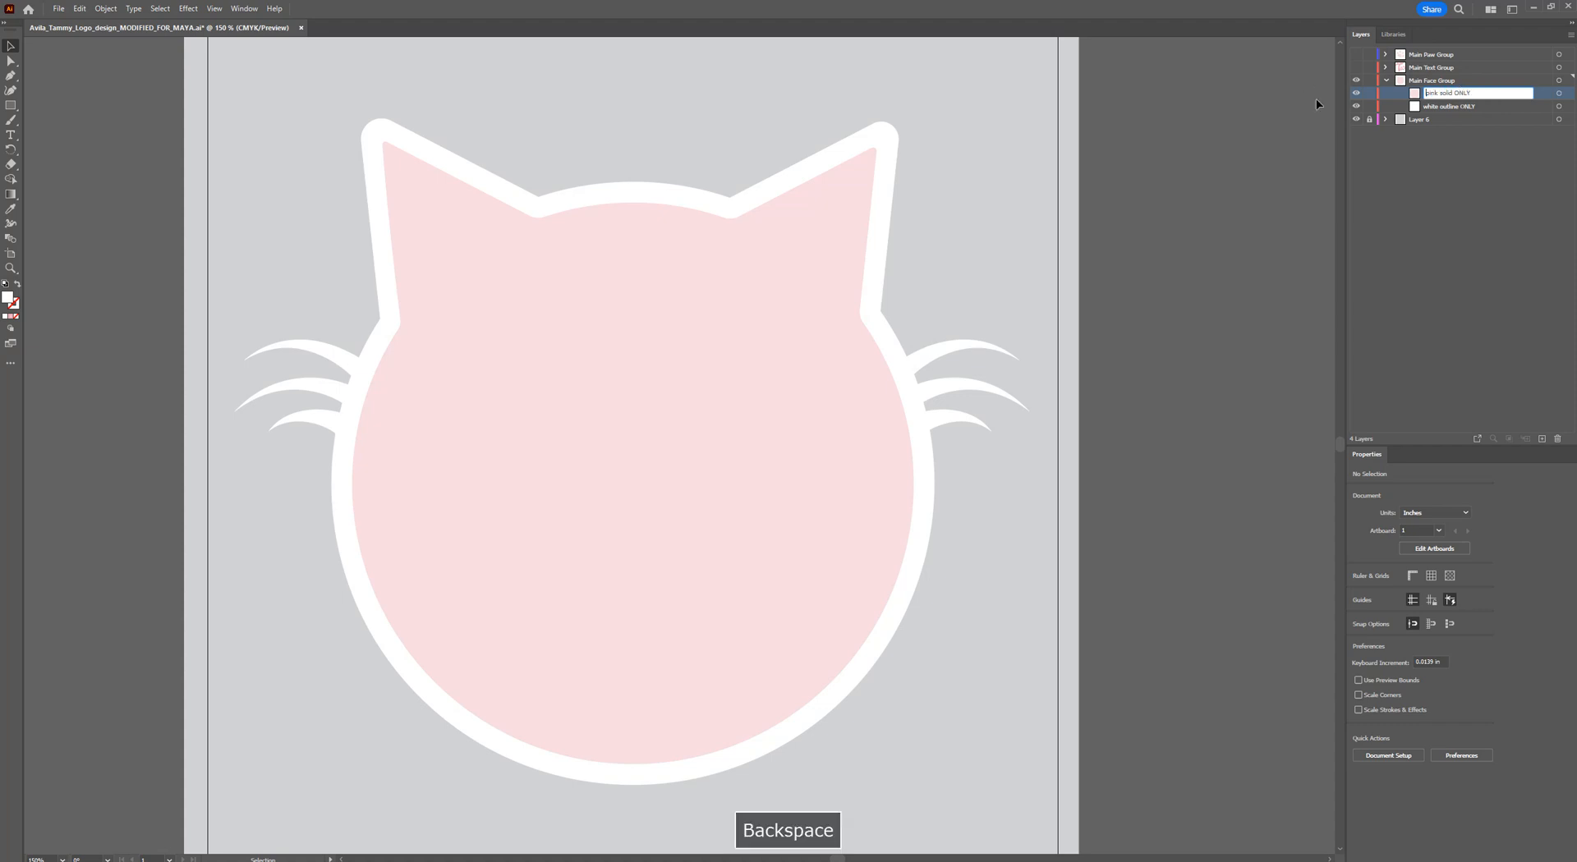
pyautogui.press('Return')
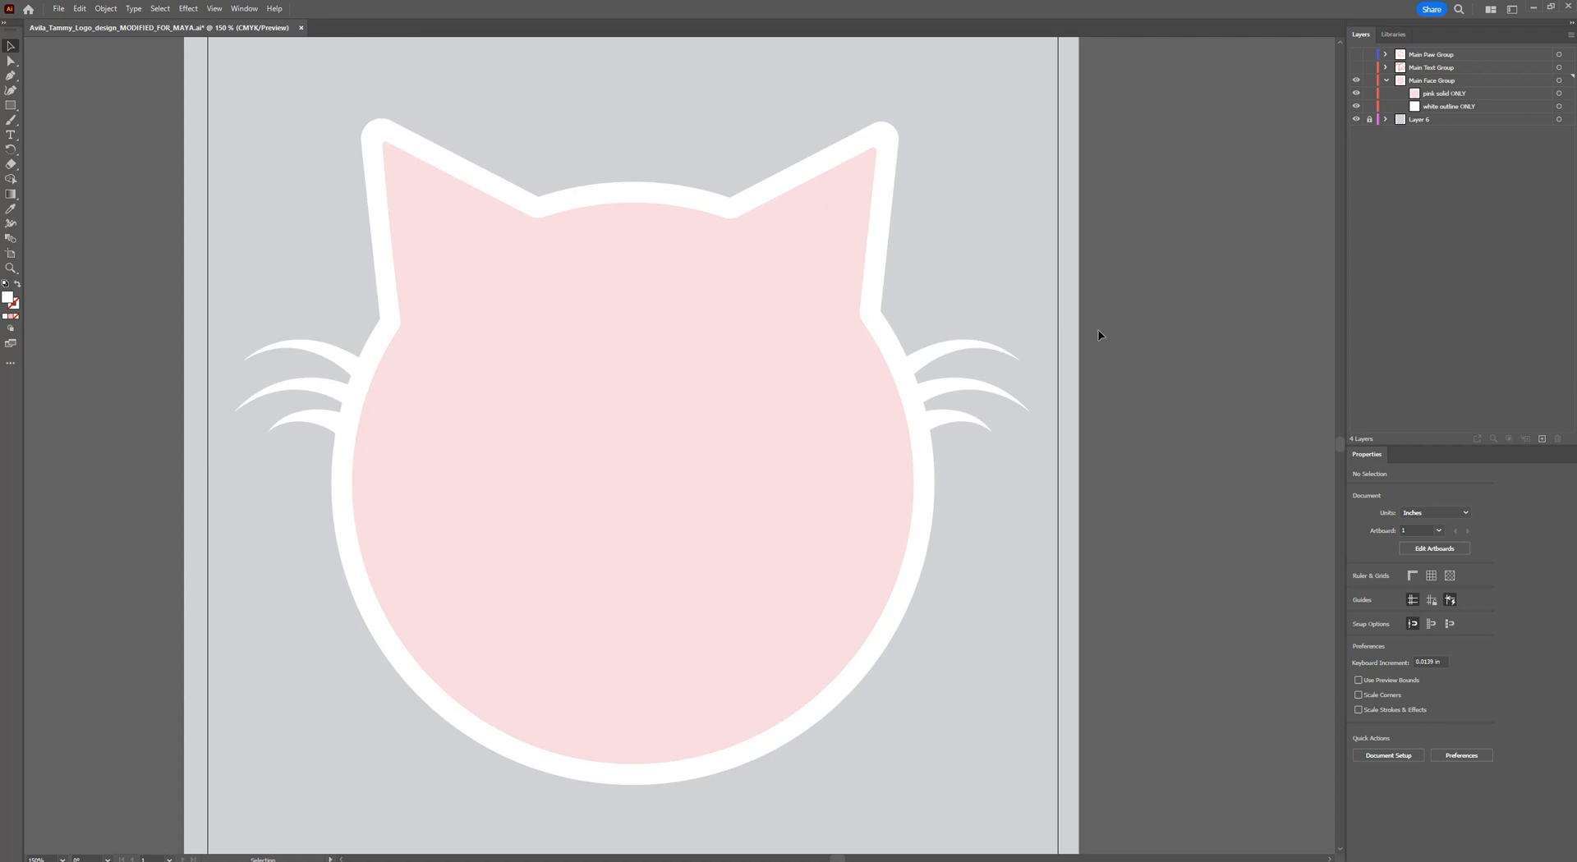
# Select the compound path on the white outline ONLY sublayer and hide the pink solid ONLY sublayer.
pyautogui.keyDown('alt'); pyautogui.scroll(-1, 998, 363); pyautogui.keyUp('alt')
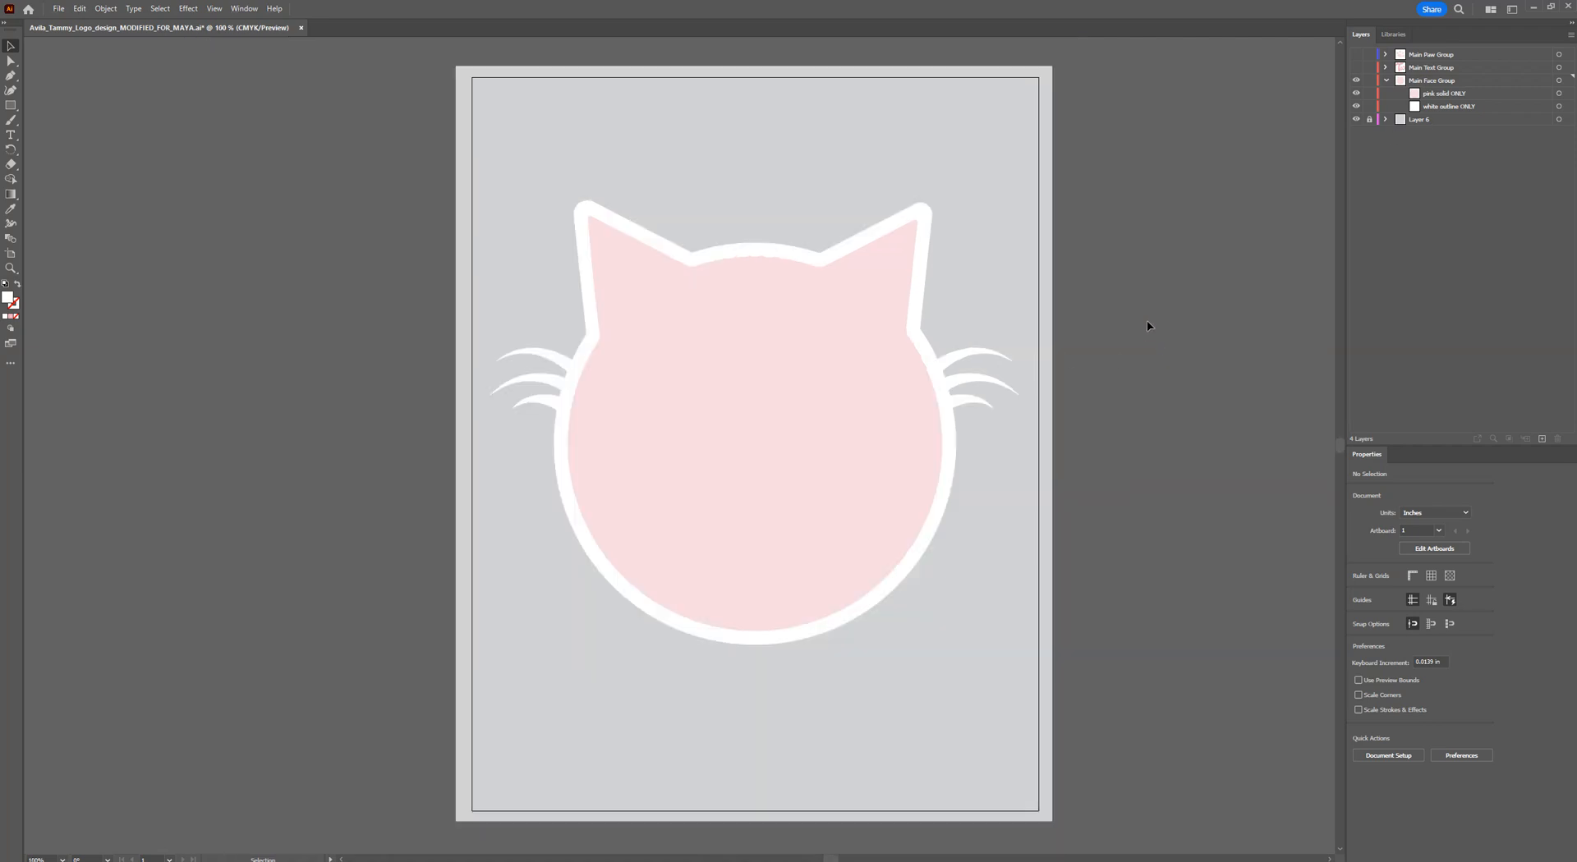
pyautogui.keyDown('alt'); pyautogui.scroll(1, 1183, 255); pyautogui.keyUp('alt')
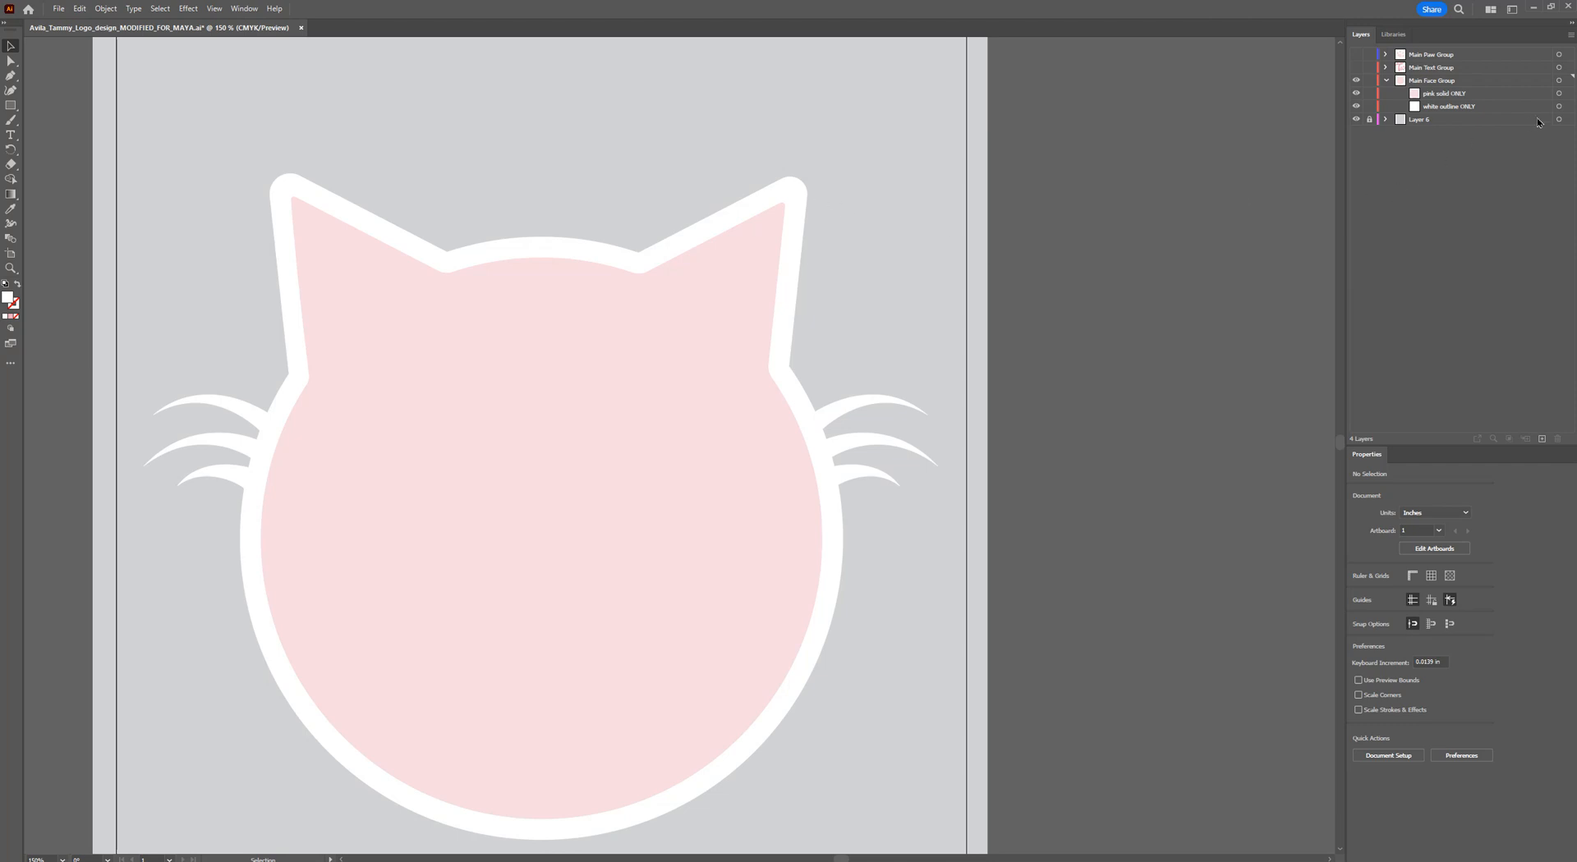
pyautogui.click(1566, 107)
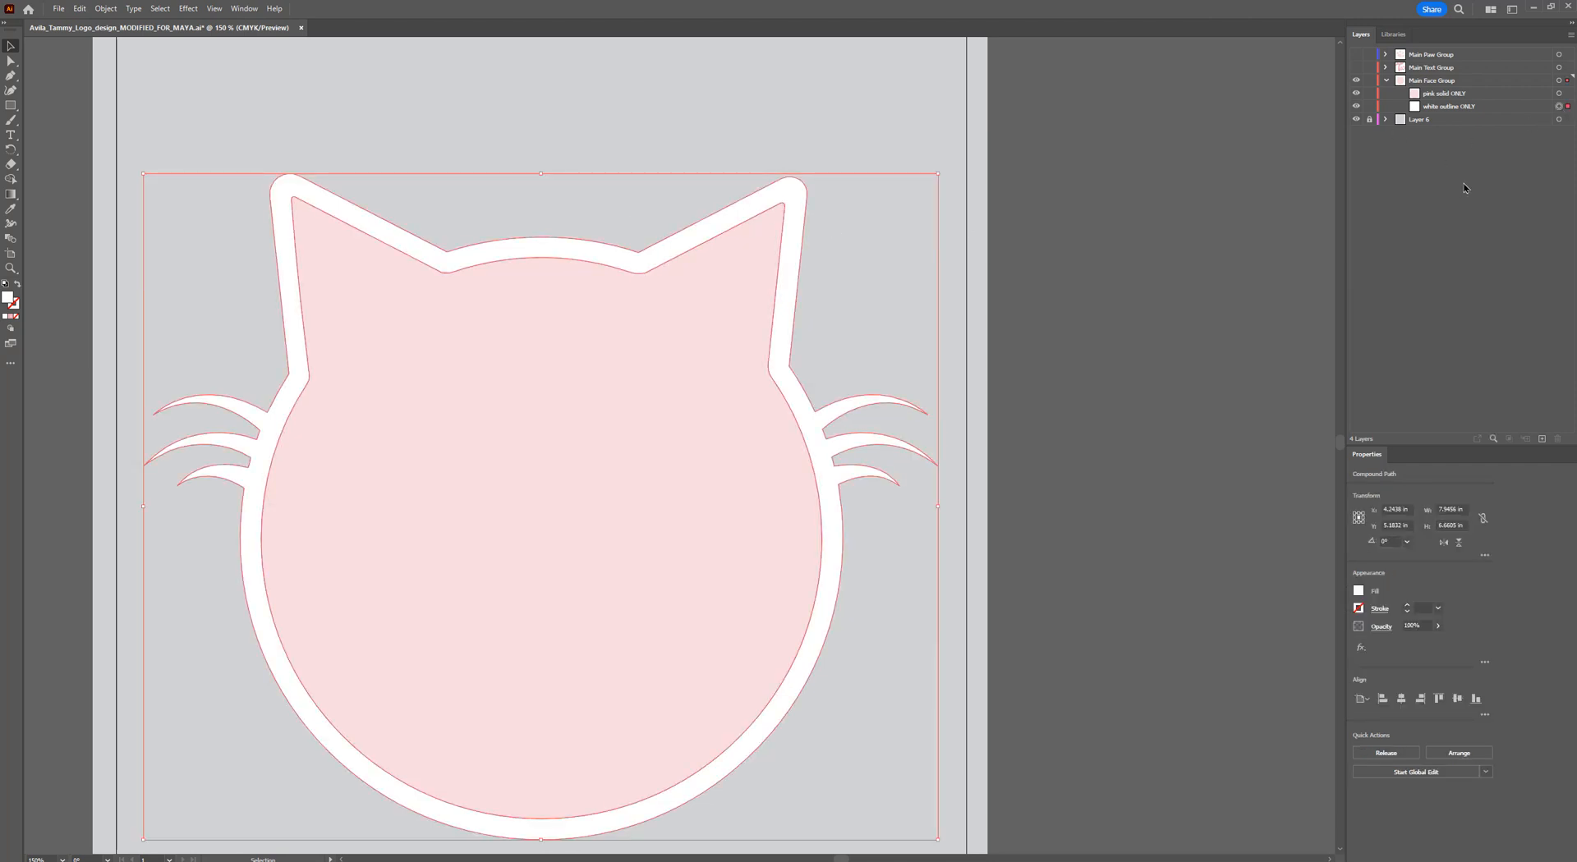
pyautogui.click(1356, 94)
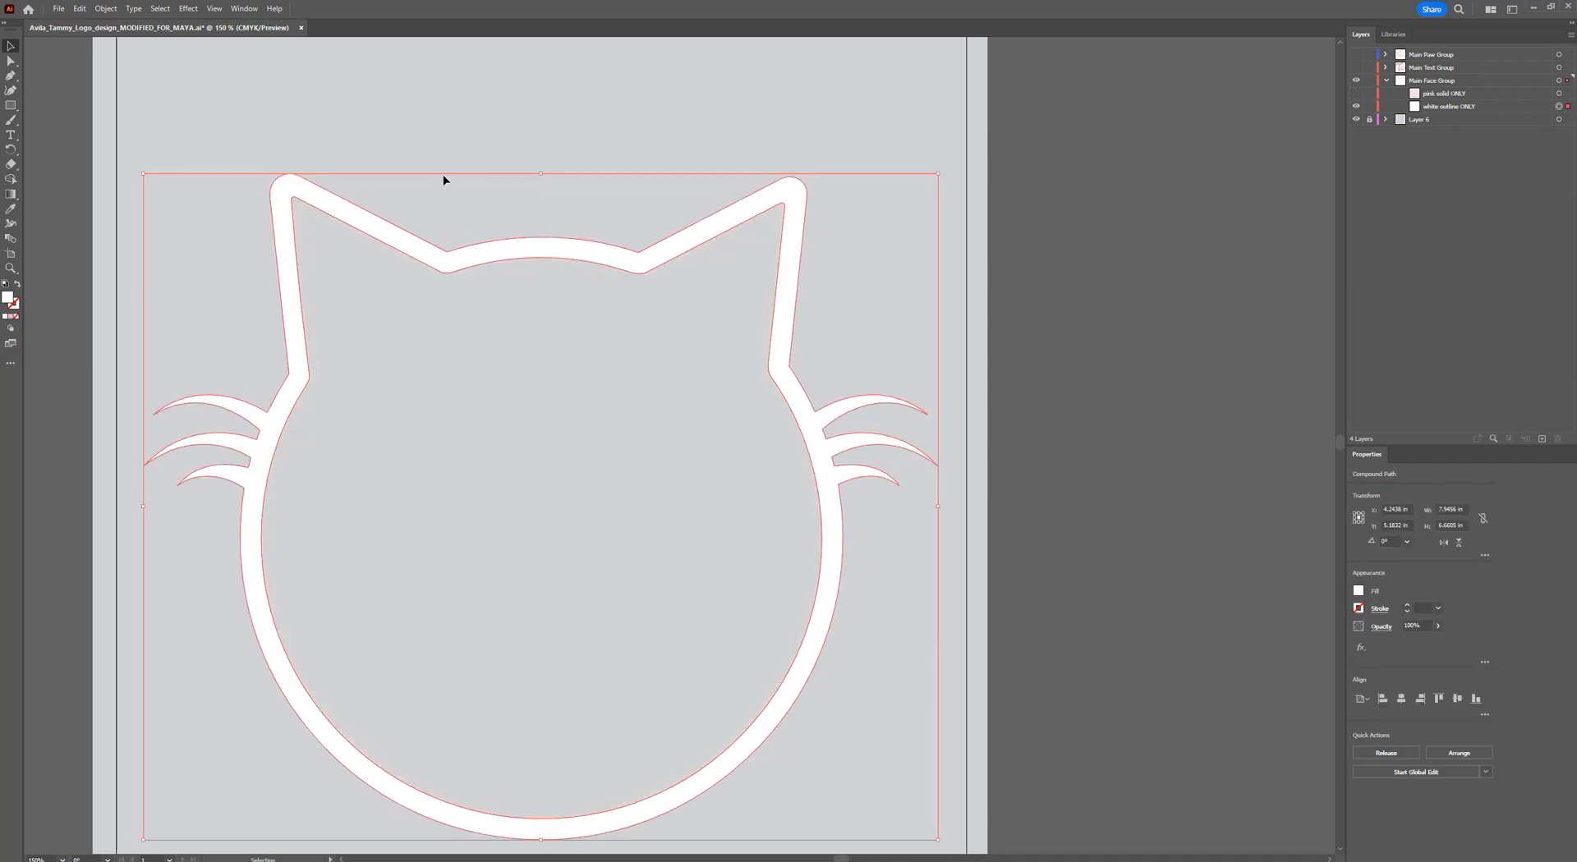
# Check the selected white outline's anchor points with the Direct Selection tool and copy the whole path.
pyautogui.keyDown('alt'); pyautogui.scroll(-1, 663, 358); pyautogui.keyUp('alt')
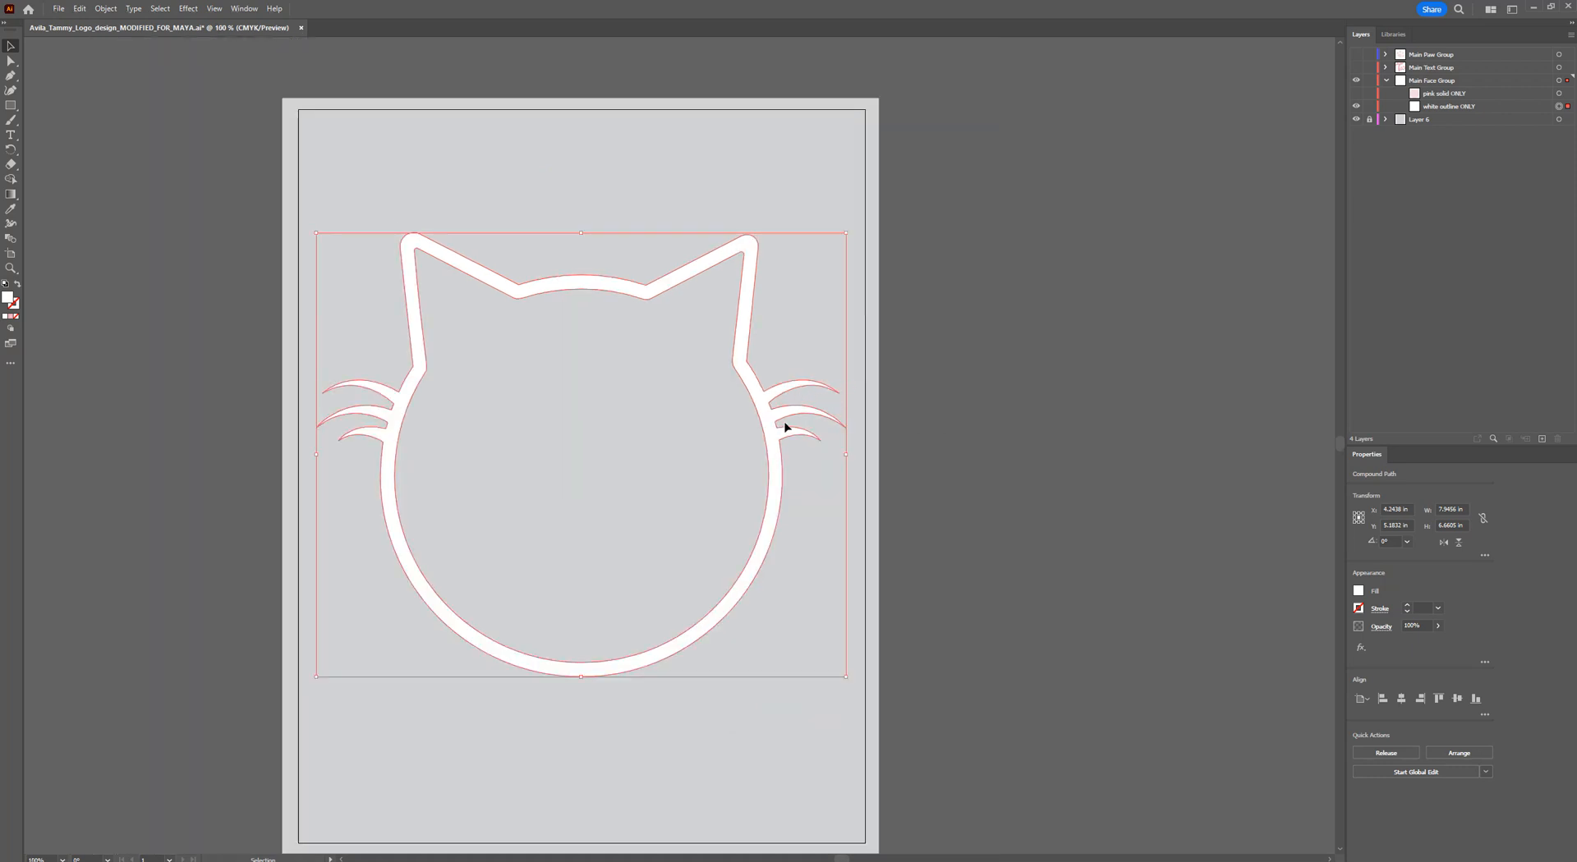
pyautogui.press('a')
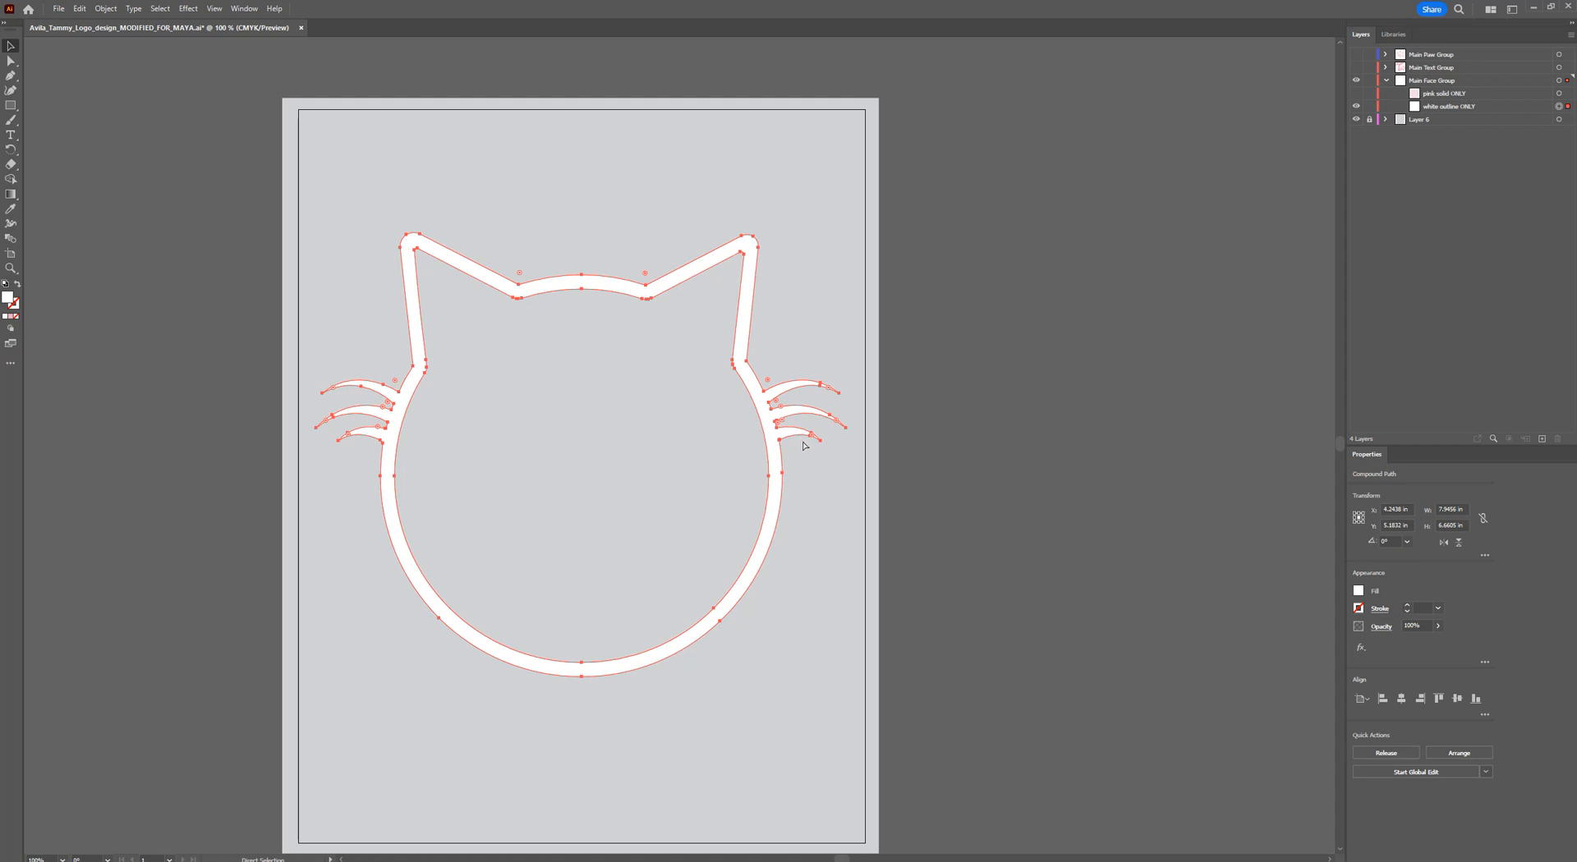
pyautogui.press('v')
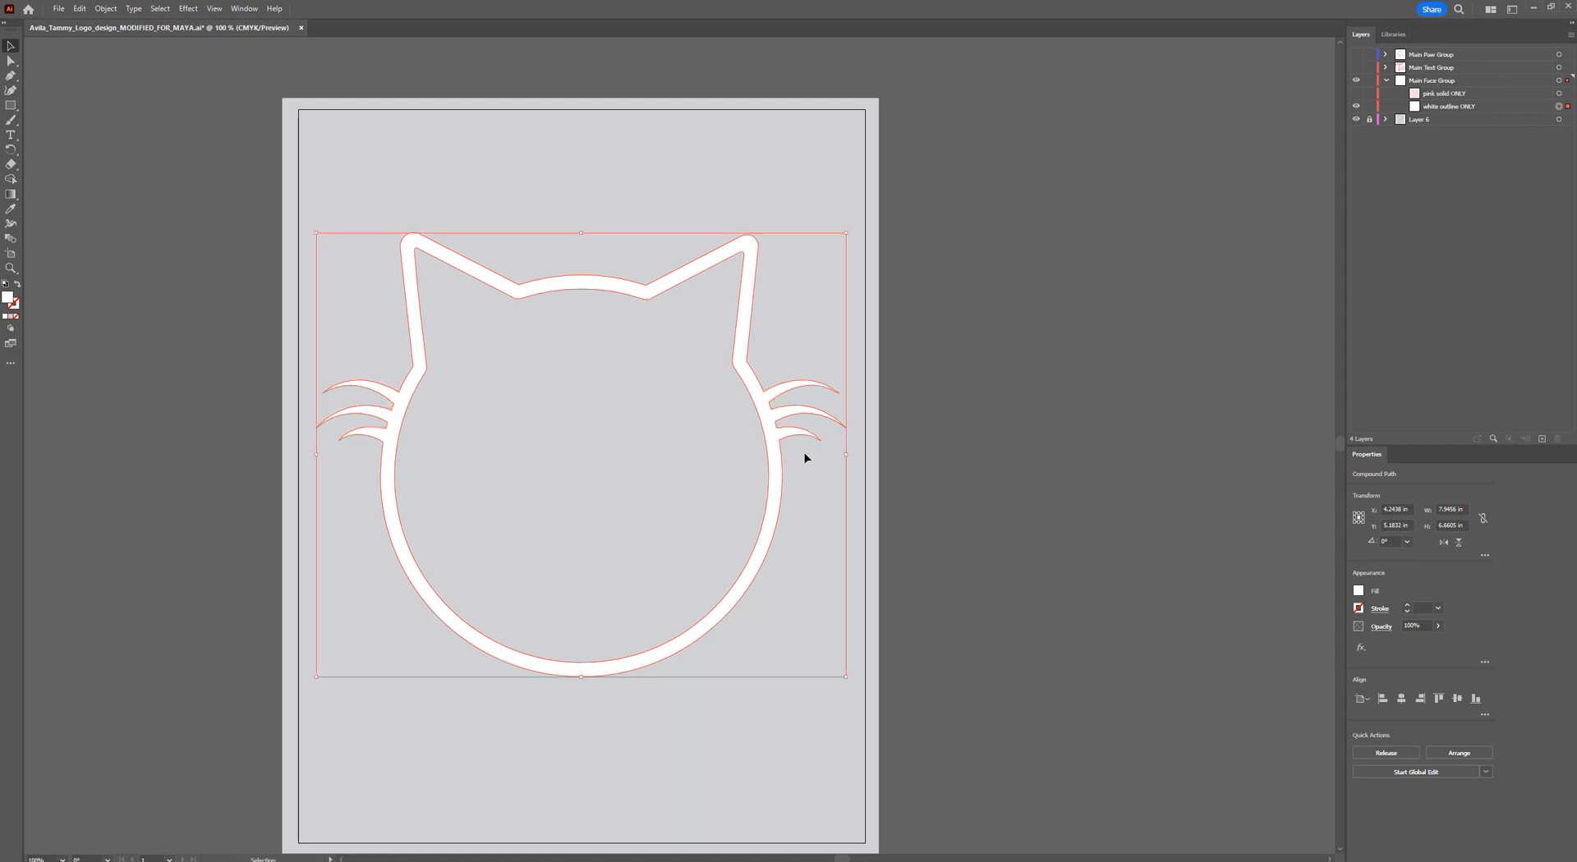
pyautogui.press('a')
pyautogui.hotkey('ctrl', 'c')
pyautogui.press('v')
pyautogui.keyDown('alt'); pyautogui.scroll(1, 624, 450); pyautogui.keyUp('alt')
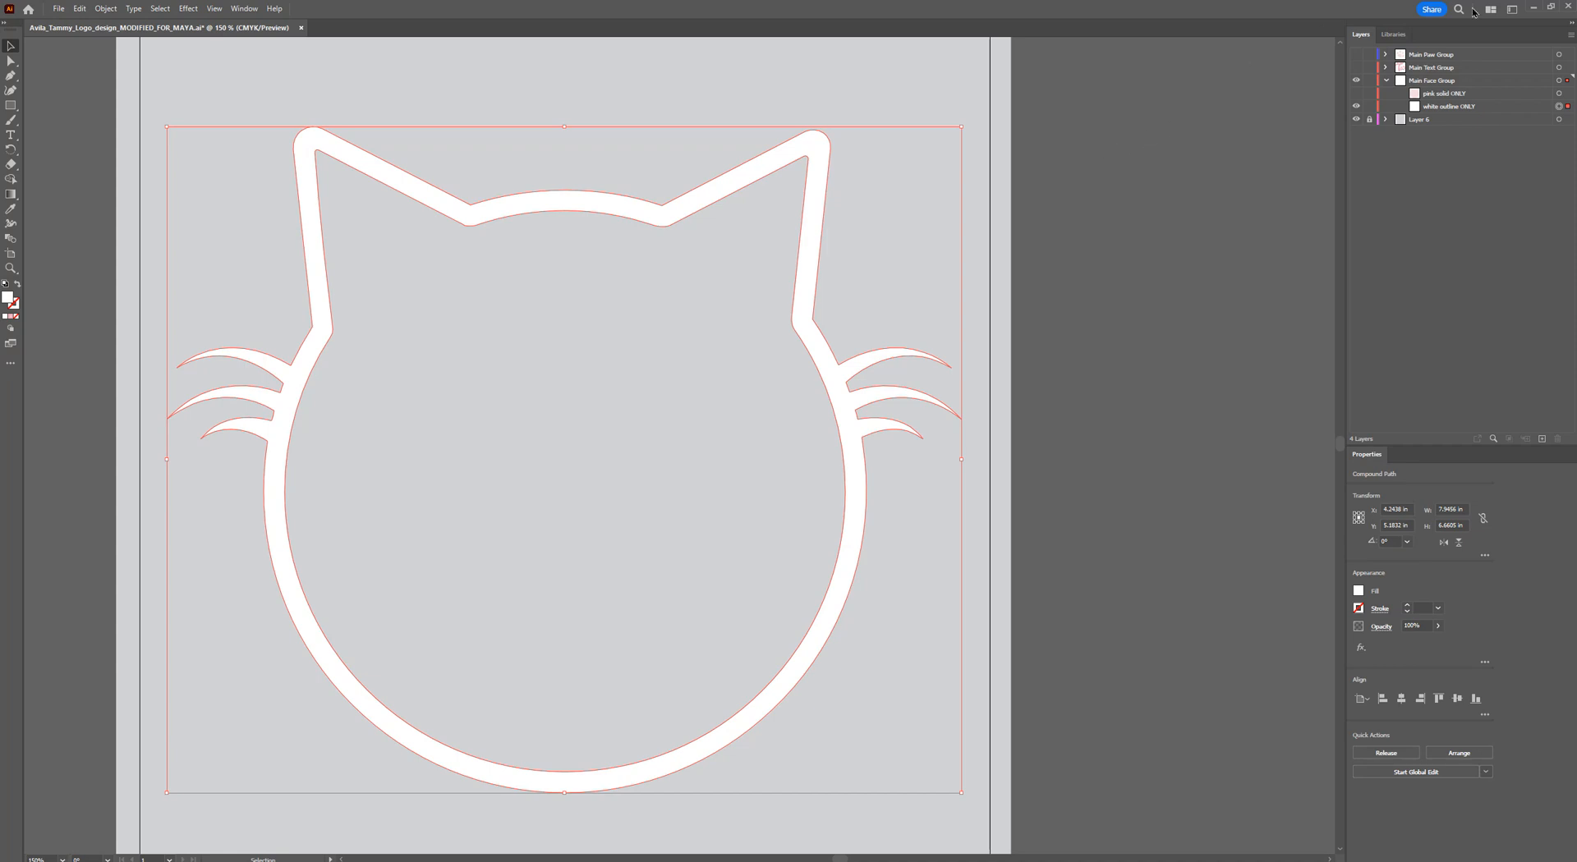
# Switch to Maya and bring up the empty Tammy_EXAMPLE_Tutorial_FINAL scene.
pyautogui.click(1532, 11)
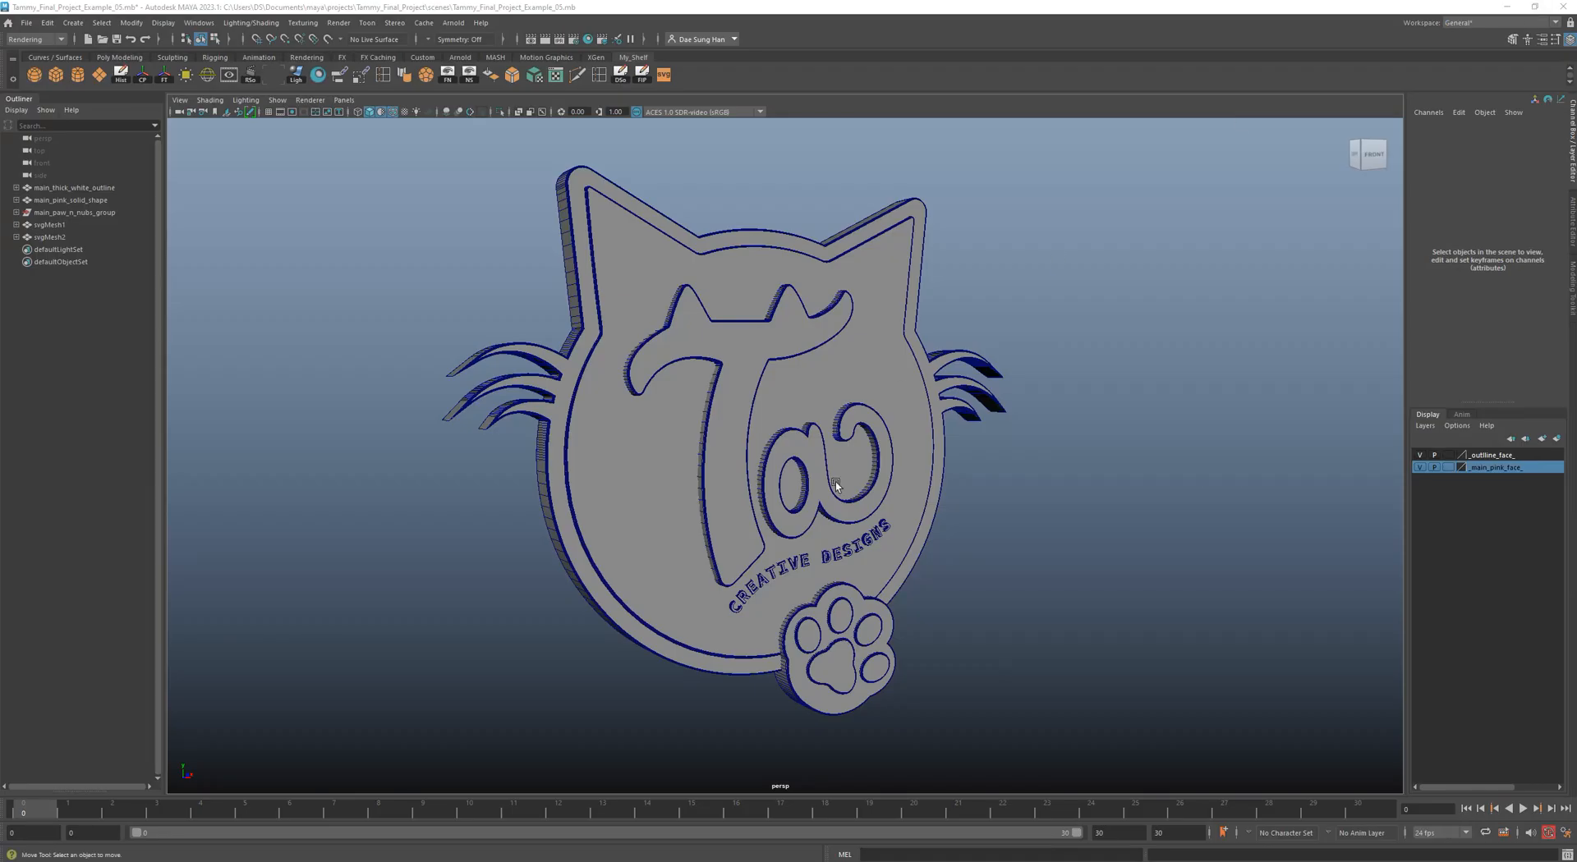
pyautogui.moveTo(1442, 10); pyautogui.dragTo(0, 197)
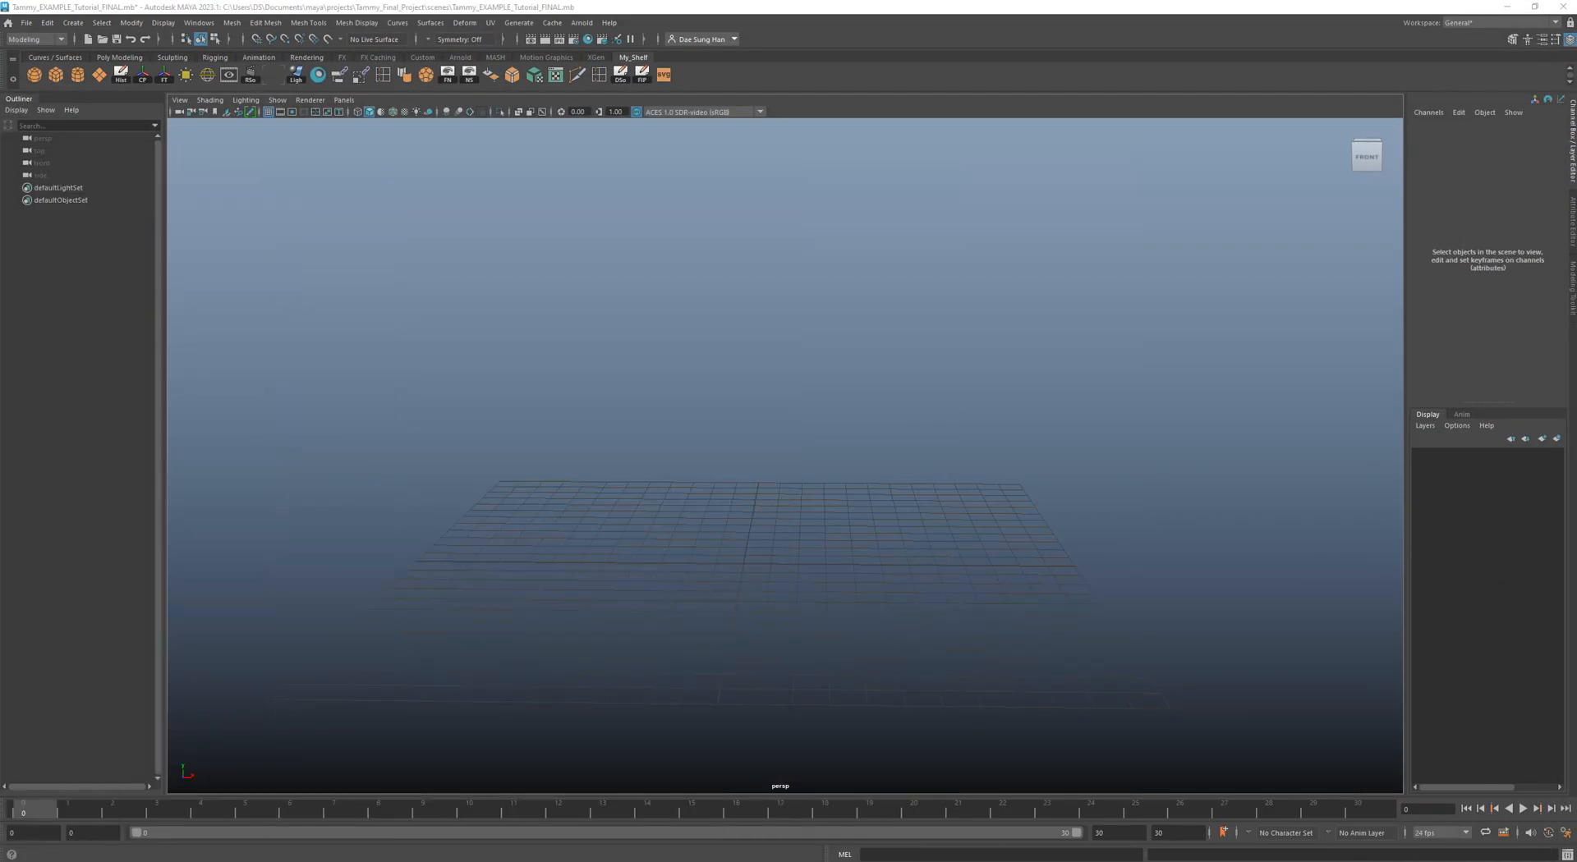
pyautogui.moveTo(814, 504)
pyautogui.keyDown('alt'); pyautogui.mouseDown()
pyautogui.moveTo(986, 492)
pyautogui.moveTo(817, 505)
pyautogui.mouseUp(); pyautogui.keyUp('alt')
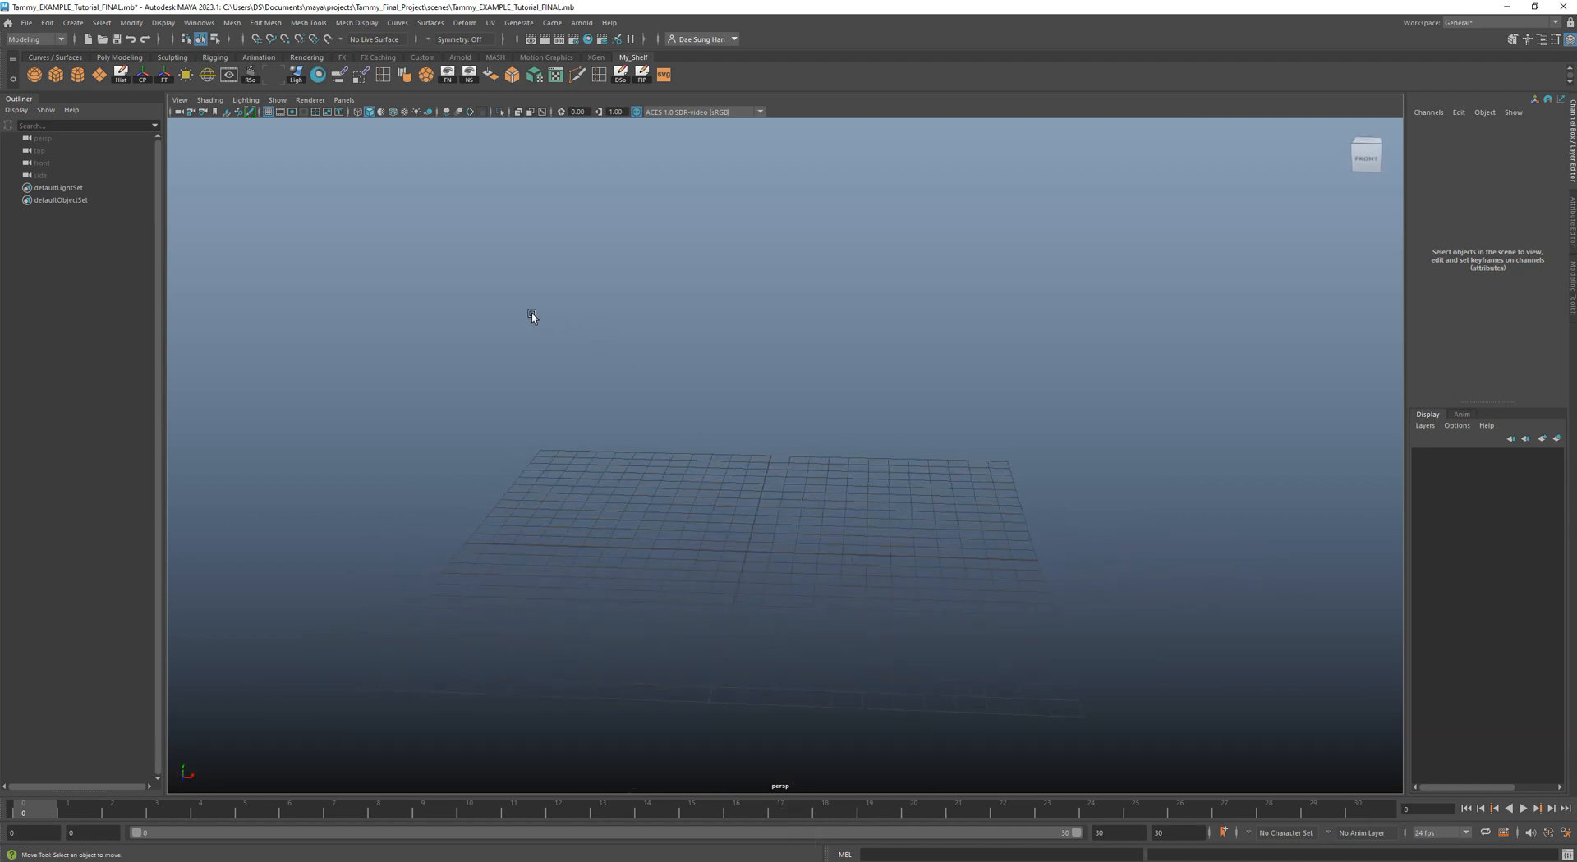
# Create a new SVG object in the empty scene.
pyautogui.click(70, 27)
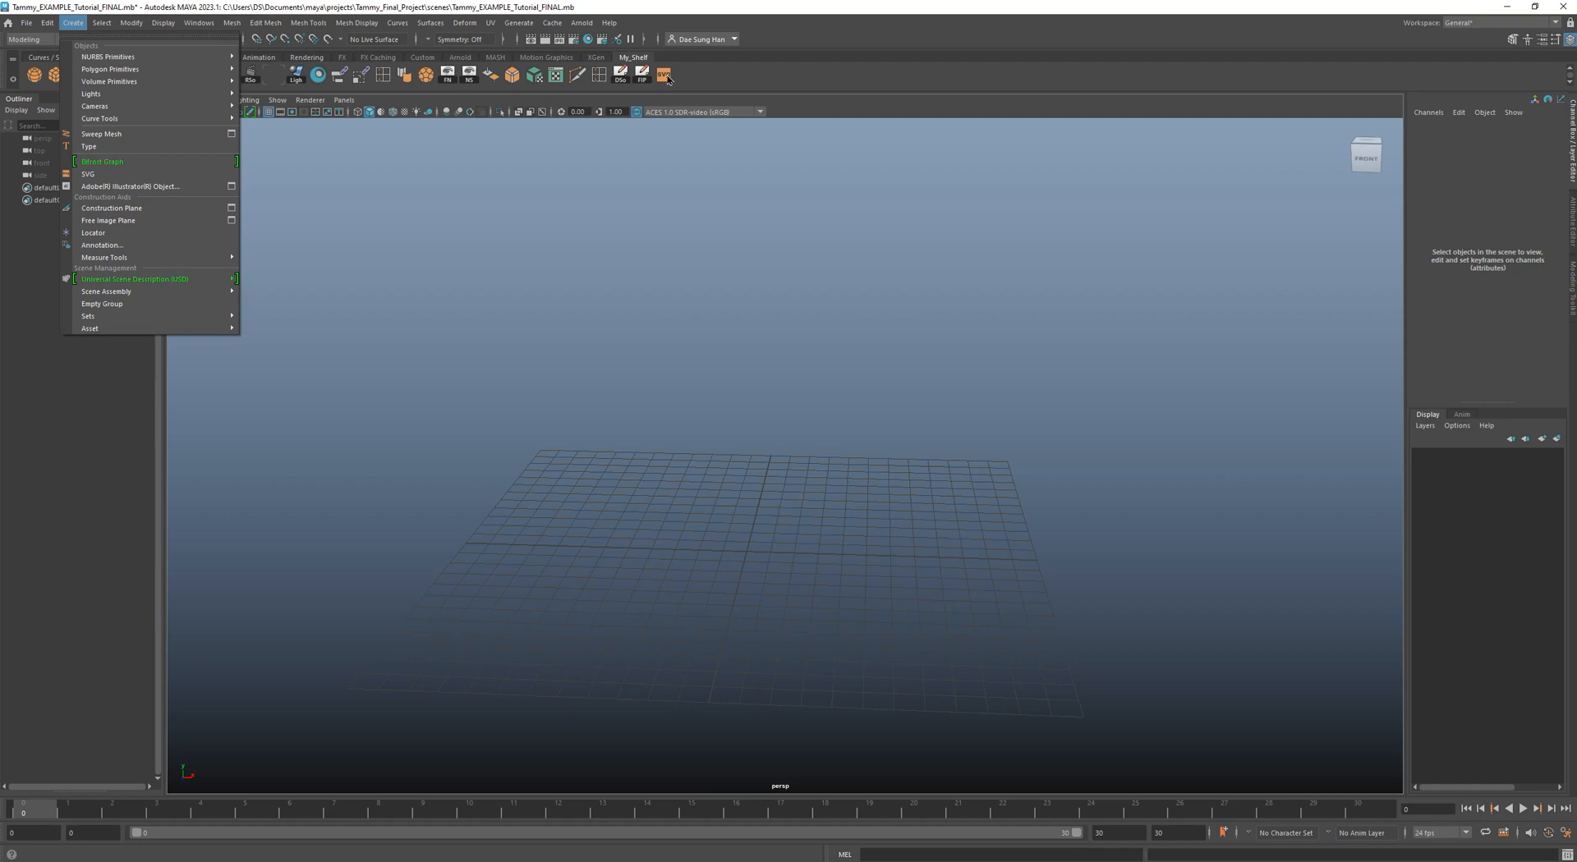
pyautogui.click(758, 79)
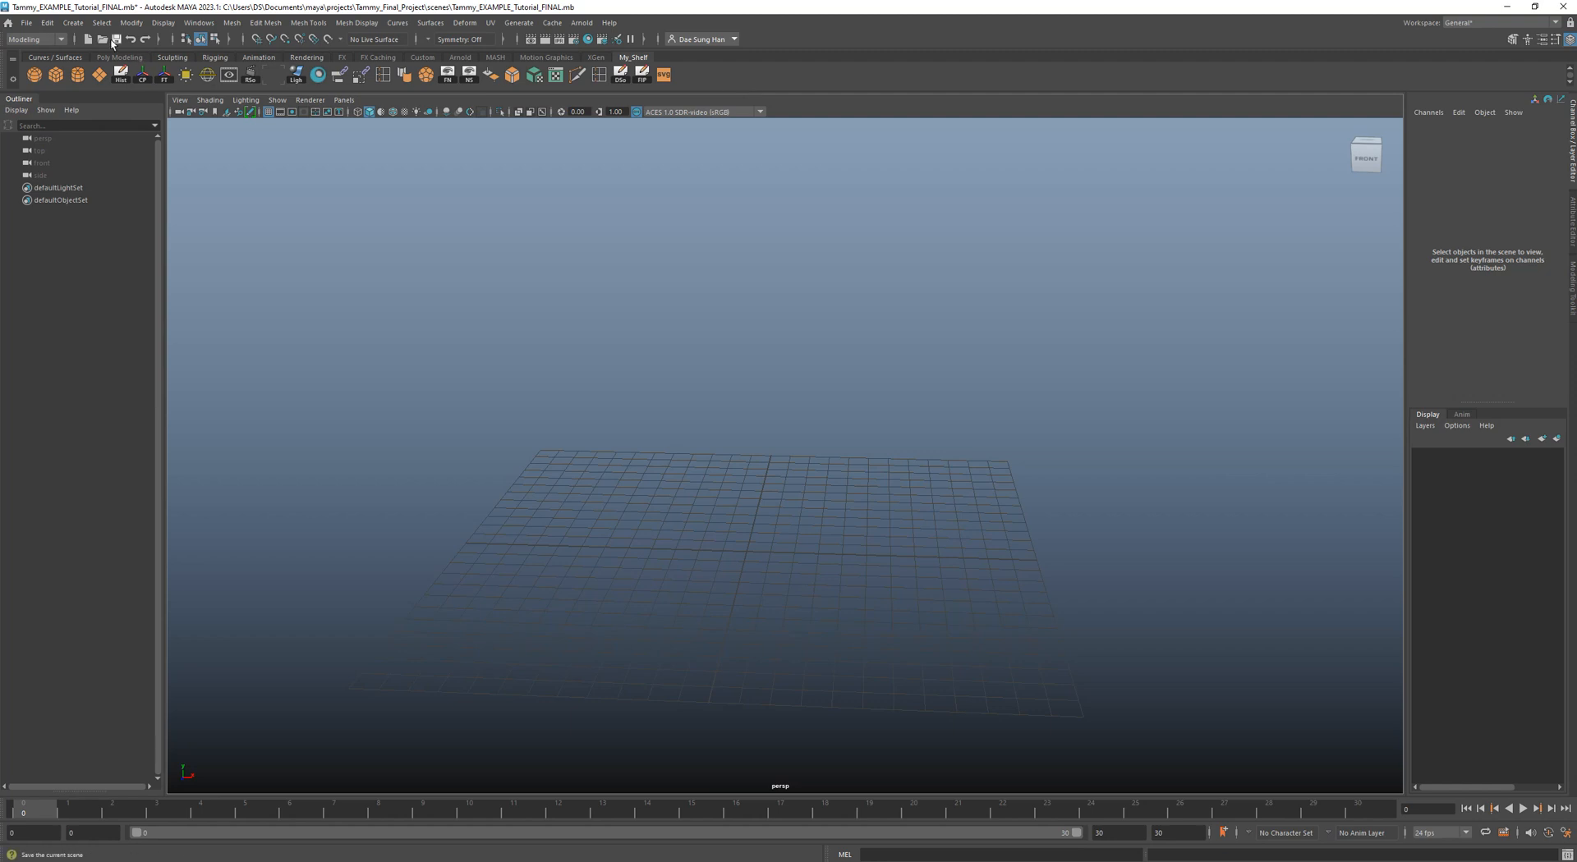
pyautogui.click(73, 23)
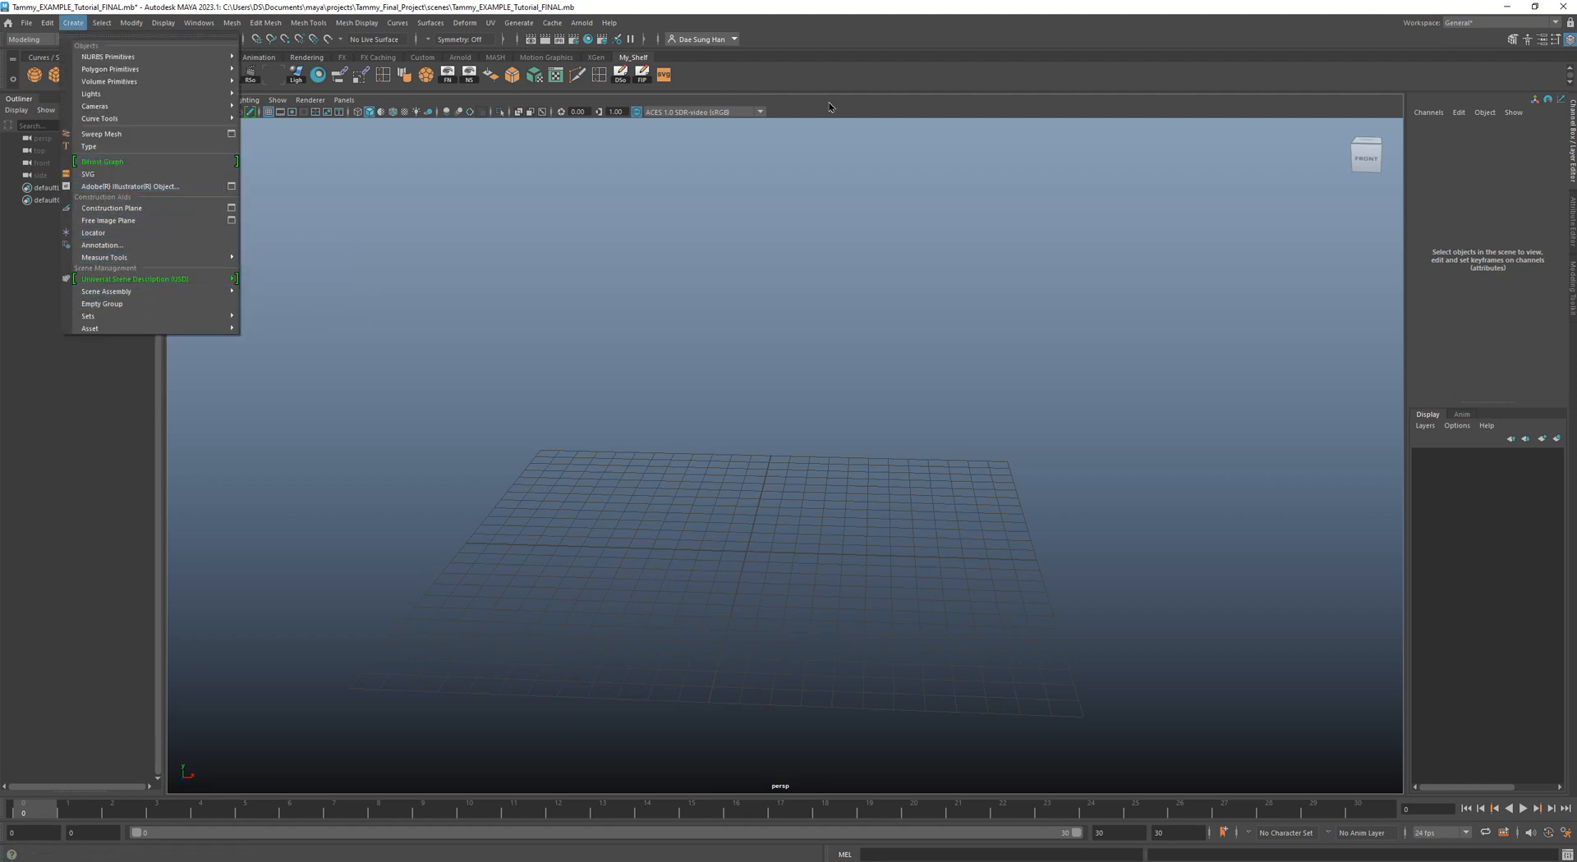
pyautogui.click(730, 78)
pyautogui.click(667, 78)
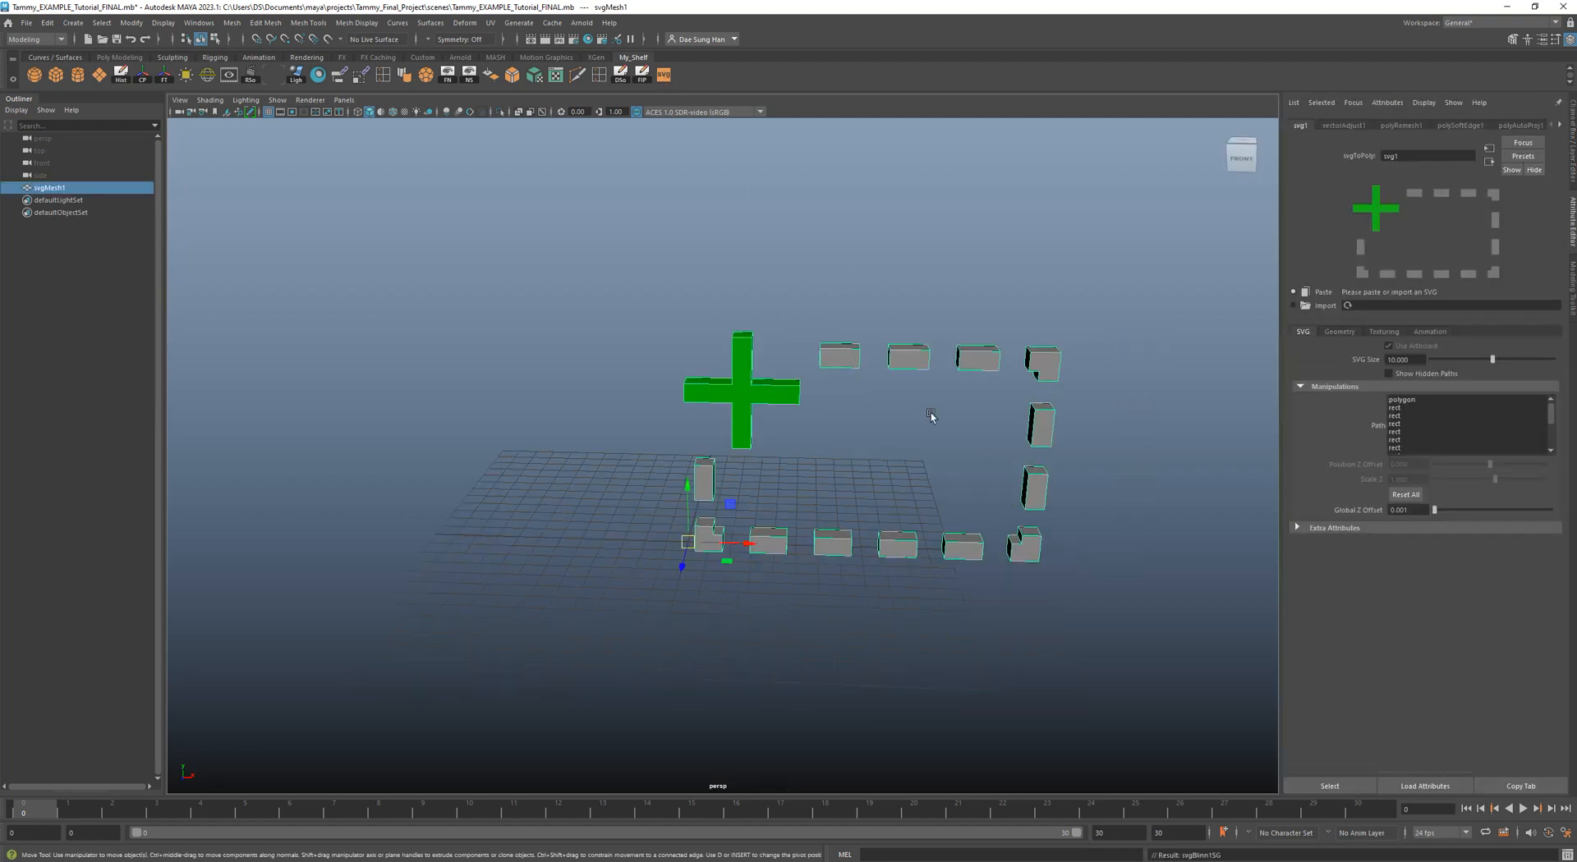
# Paste the copied white outline into the mesh's svg1 node and frame the cat outline in the view.
pyautogui.keyDown('alt'); pyautogui.moveTo(947, 451); pyautogui.dragTo(788, 360); pyautogui.keyUp('alt')
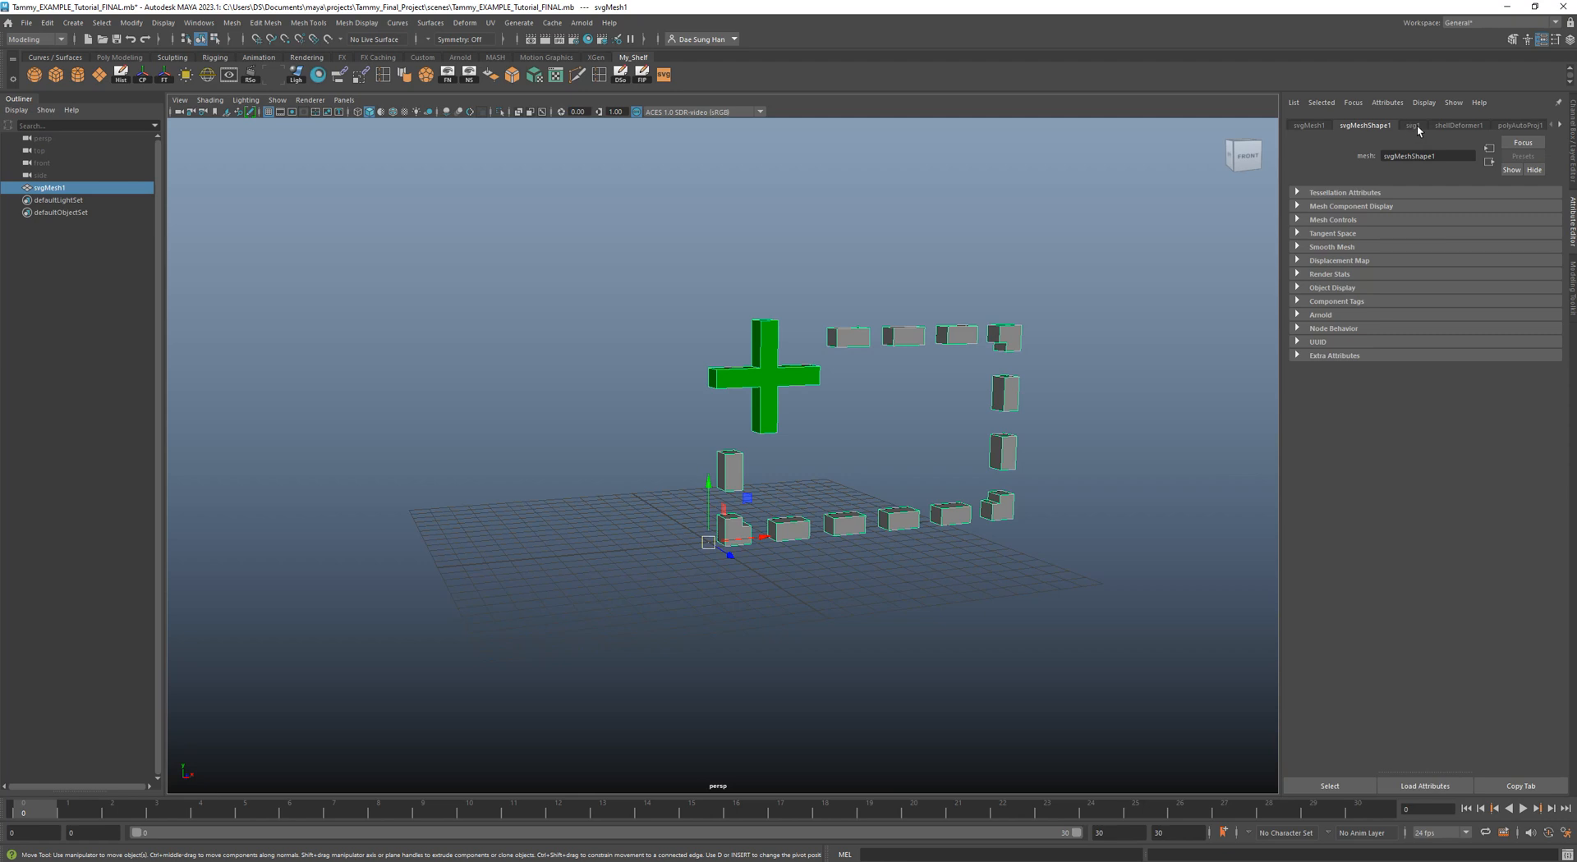
pyautogui.click(1573, 221)
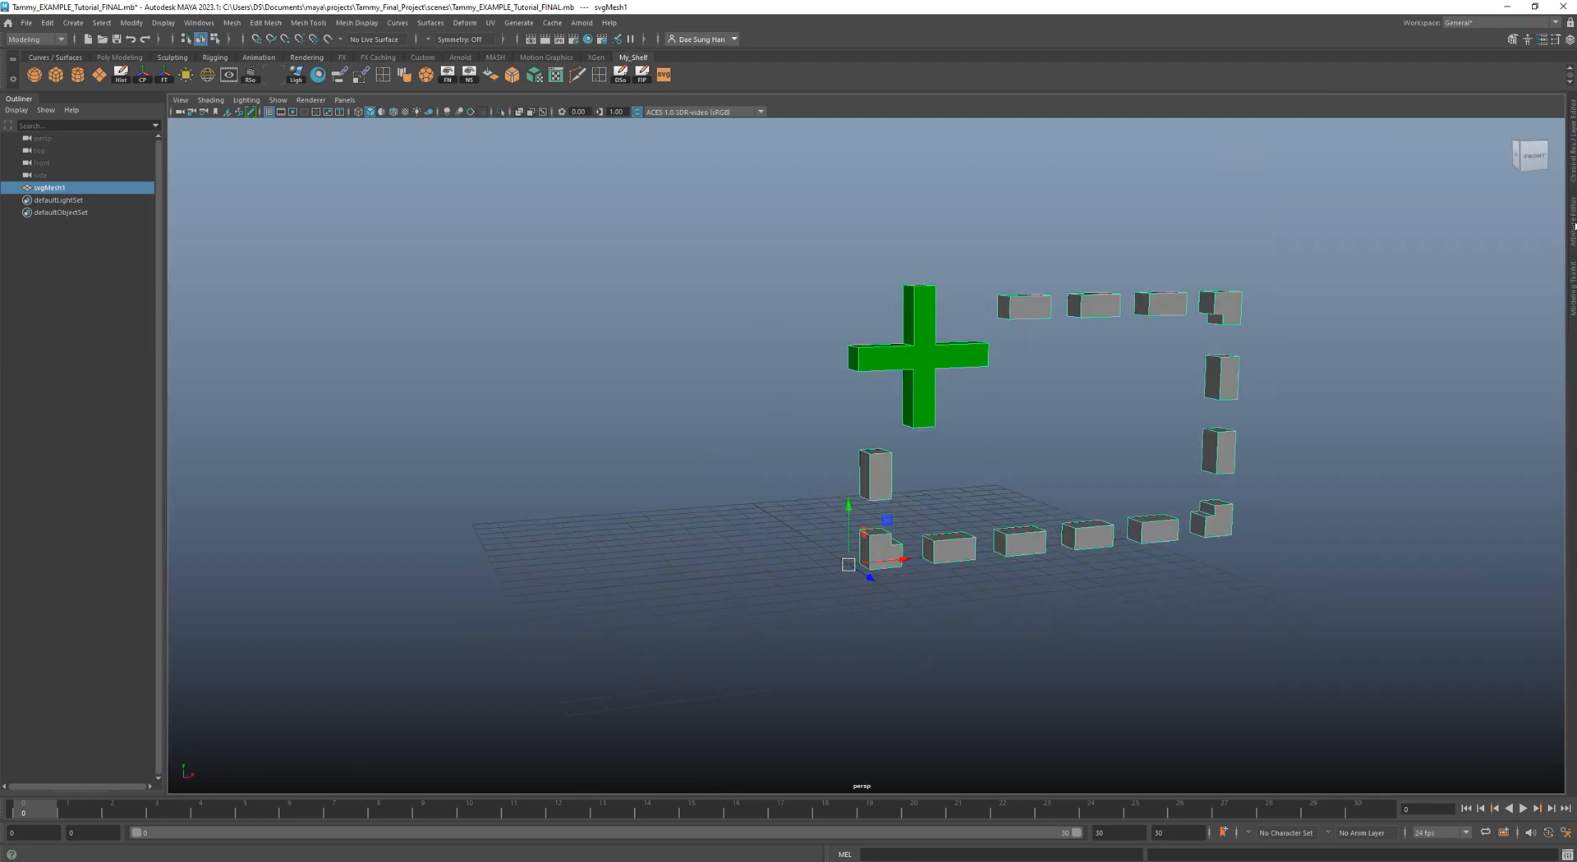
pyautogui.click(1573, 222)
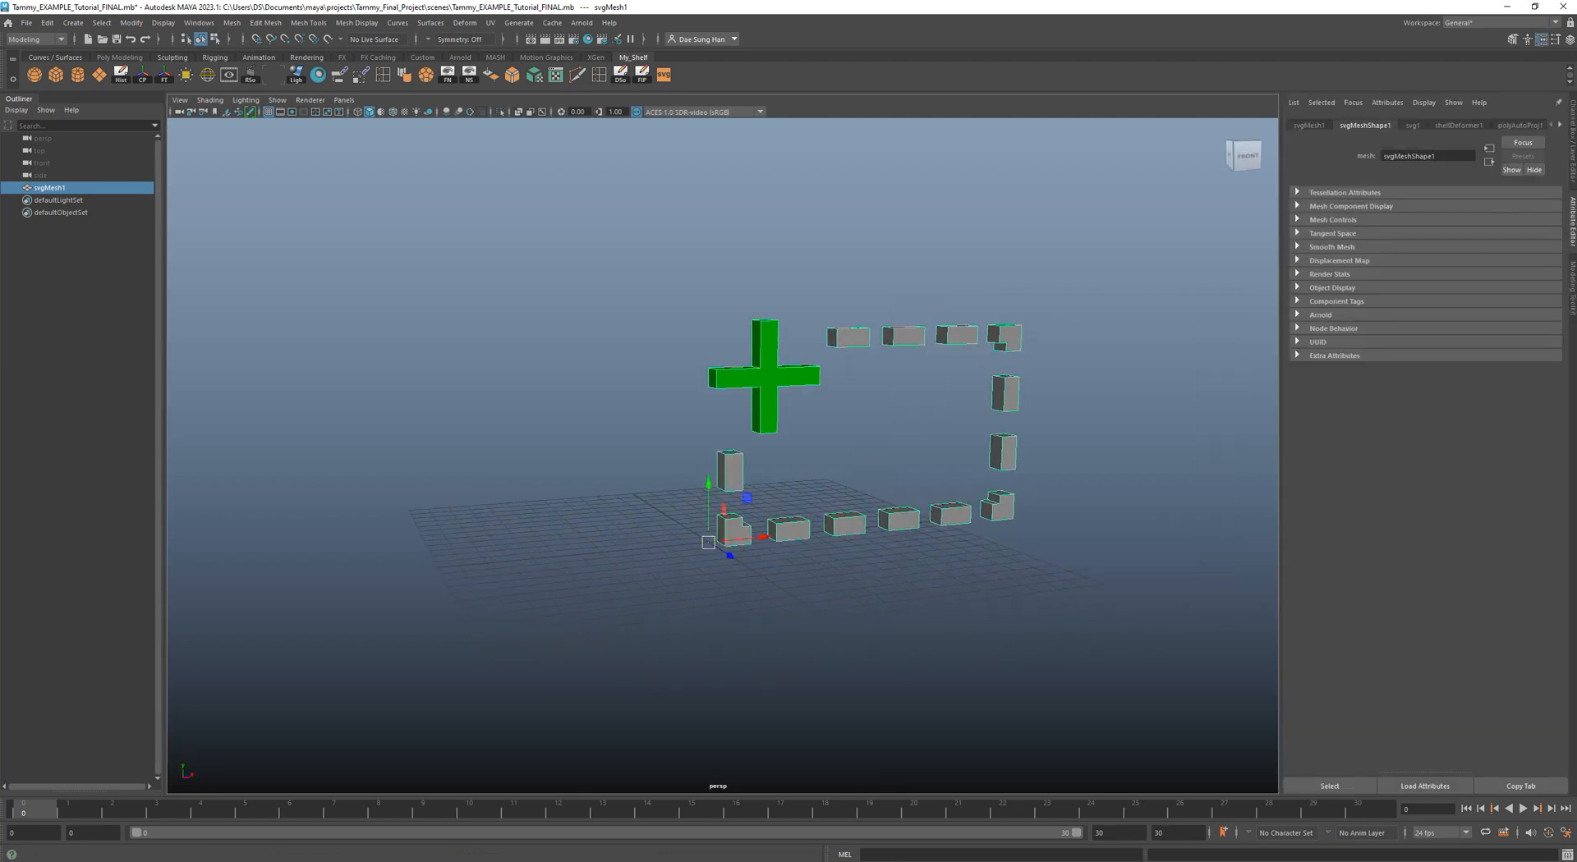
pyautogui.click(1417, 125)
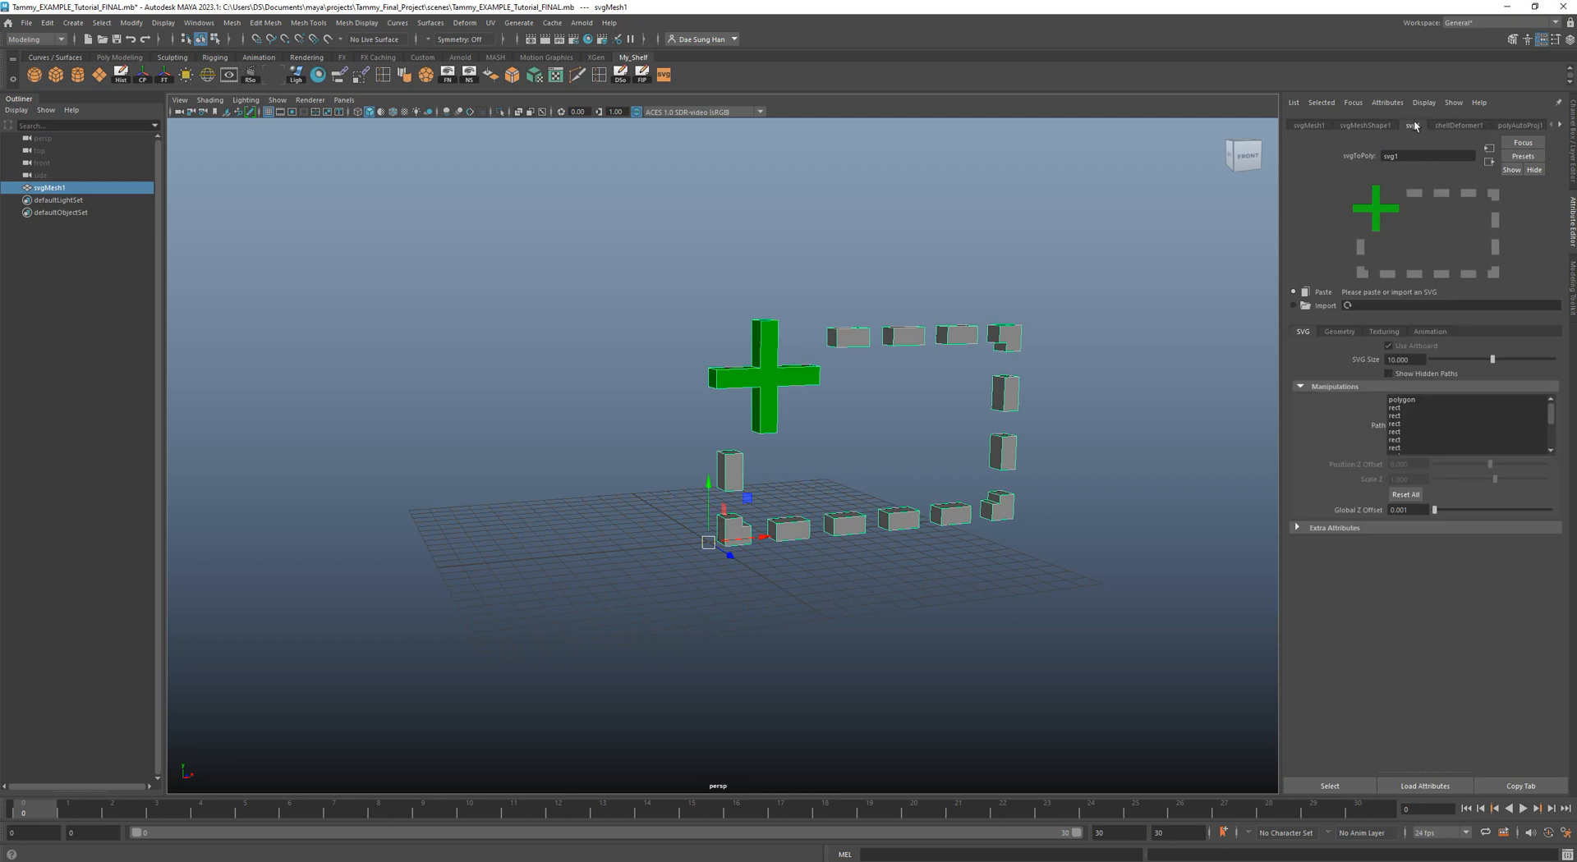
pyautogui.click(1323, 293)
pyautogui.keyDown('alt'); pyautogui.moveTo(821, 429); pyautogui.dragTo(805, 379); pyautogui.keyUp('alt')
pyautogui.press('f')
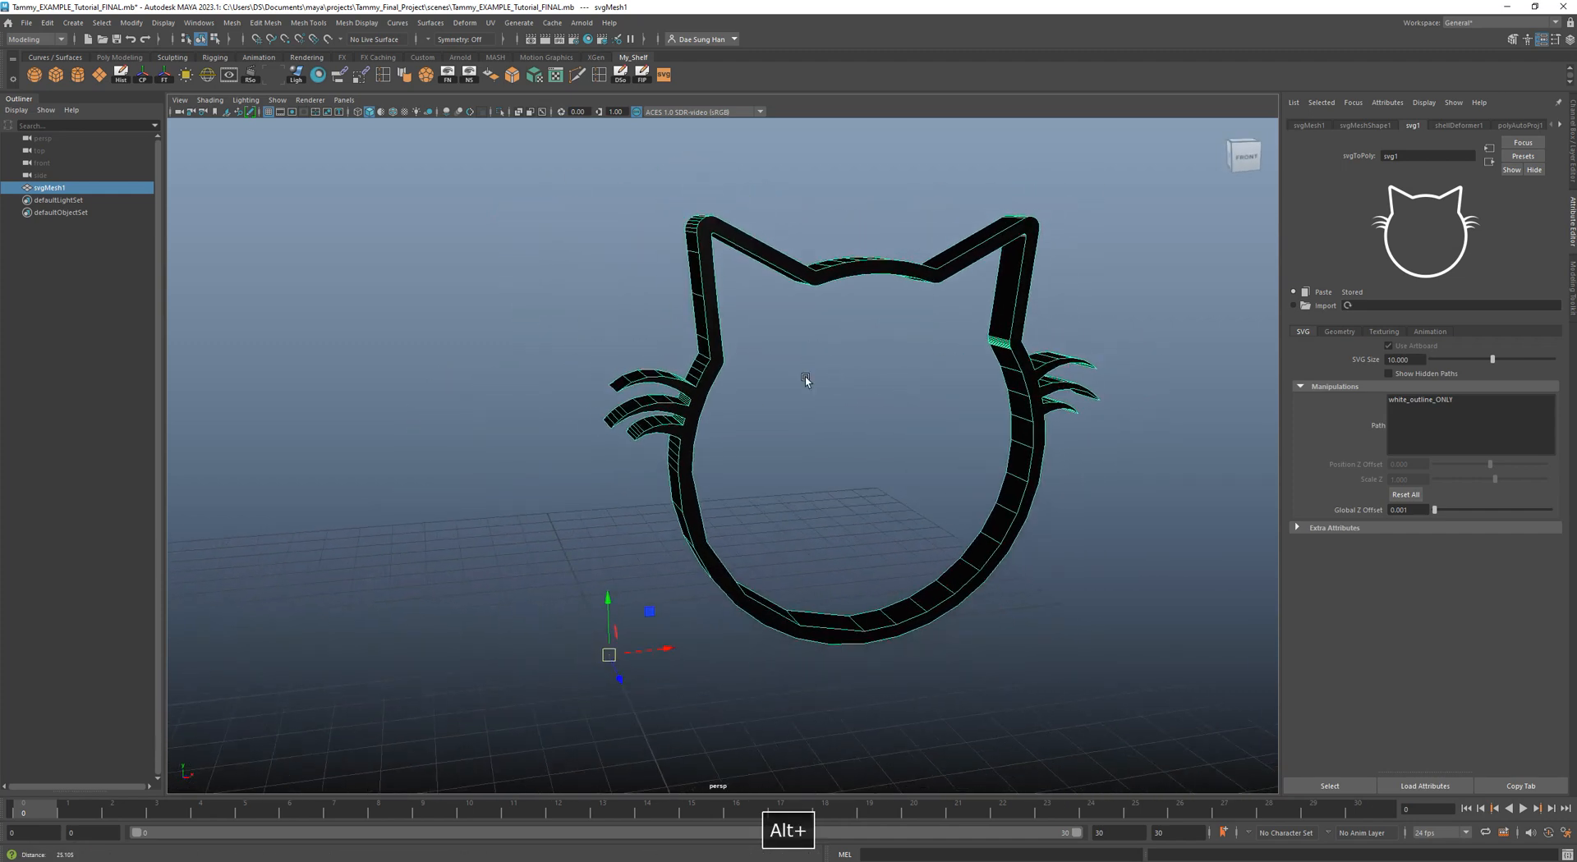
# Set the Curve Resolution of the SVG outline mesh to 16.
pyautogui.keyDown('alt'); pyautogui.moveTo(823, 487); pyautogui.dragTo(715, 456); pyautogui.keyUp('alt')
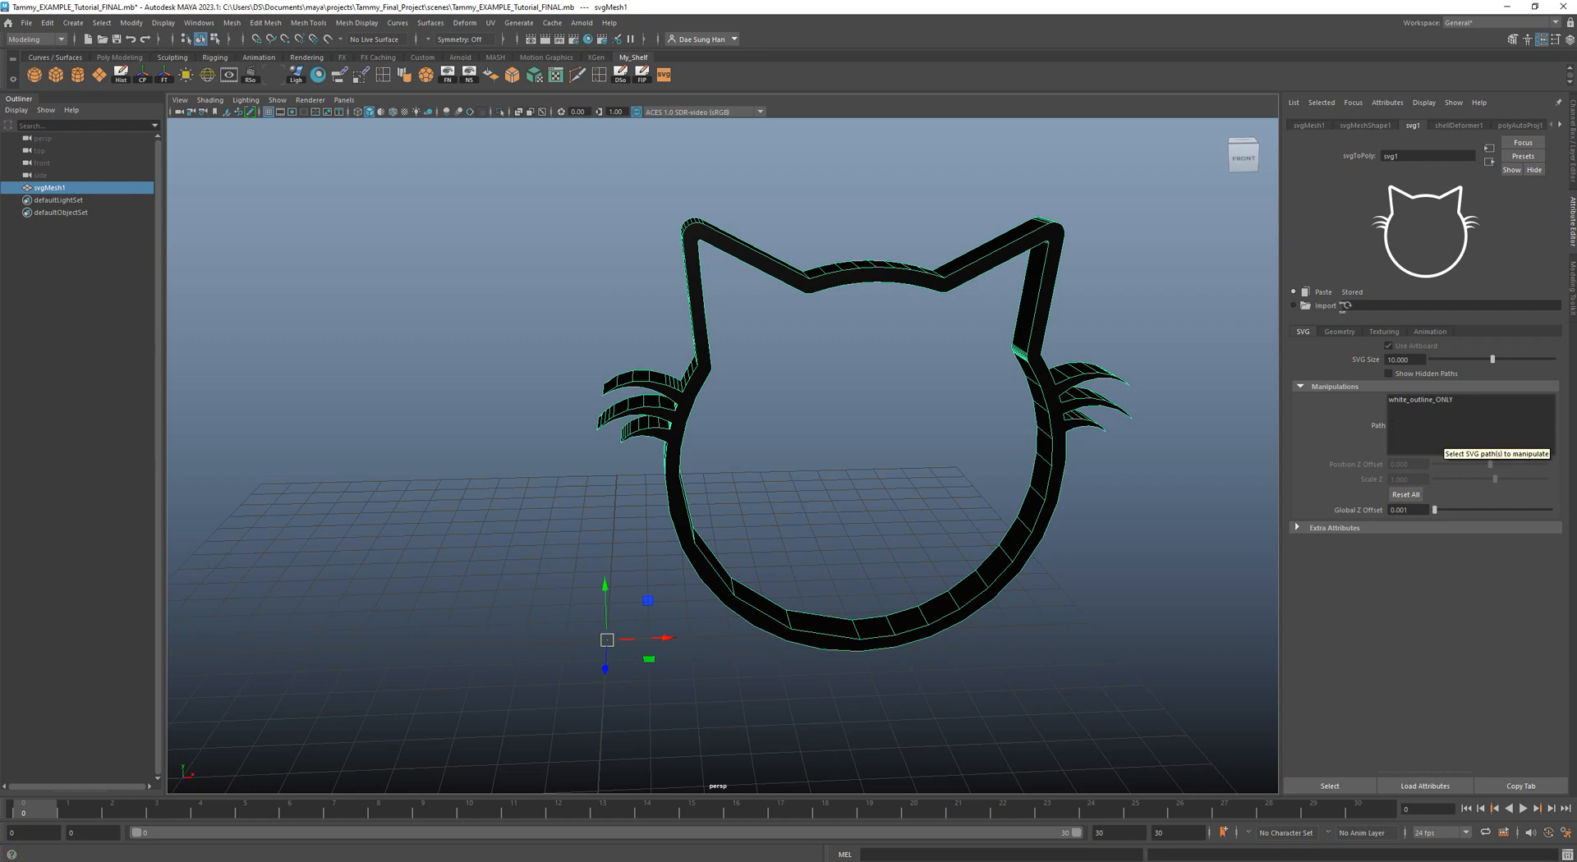
pyautogui.click(1347, 336)
pyautogui.click(1388, 362)
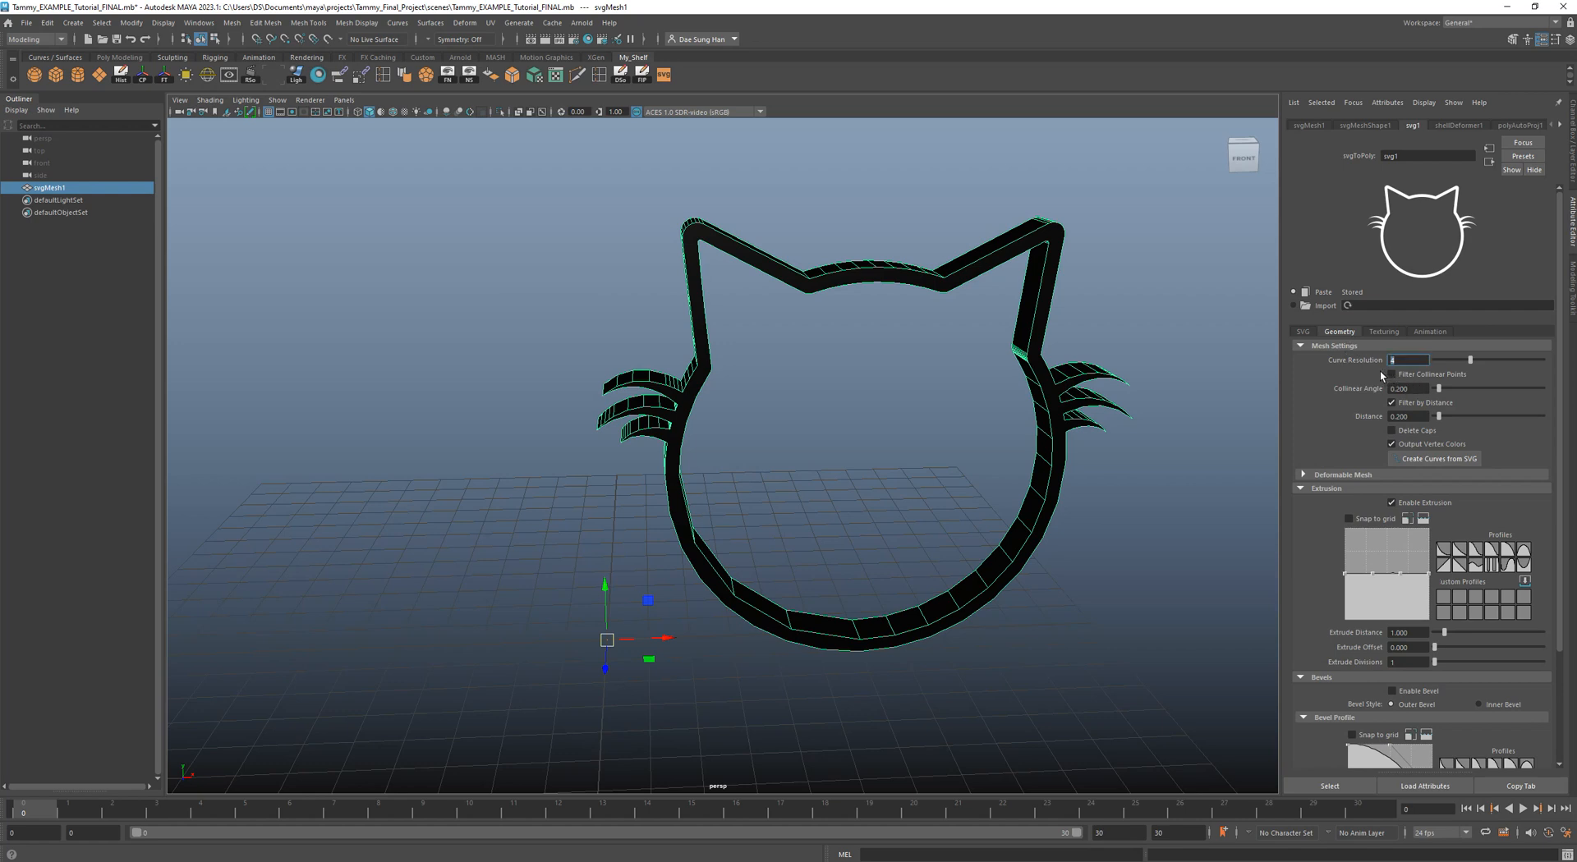
pyautogui.write('16')
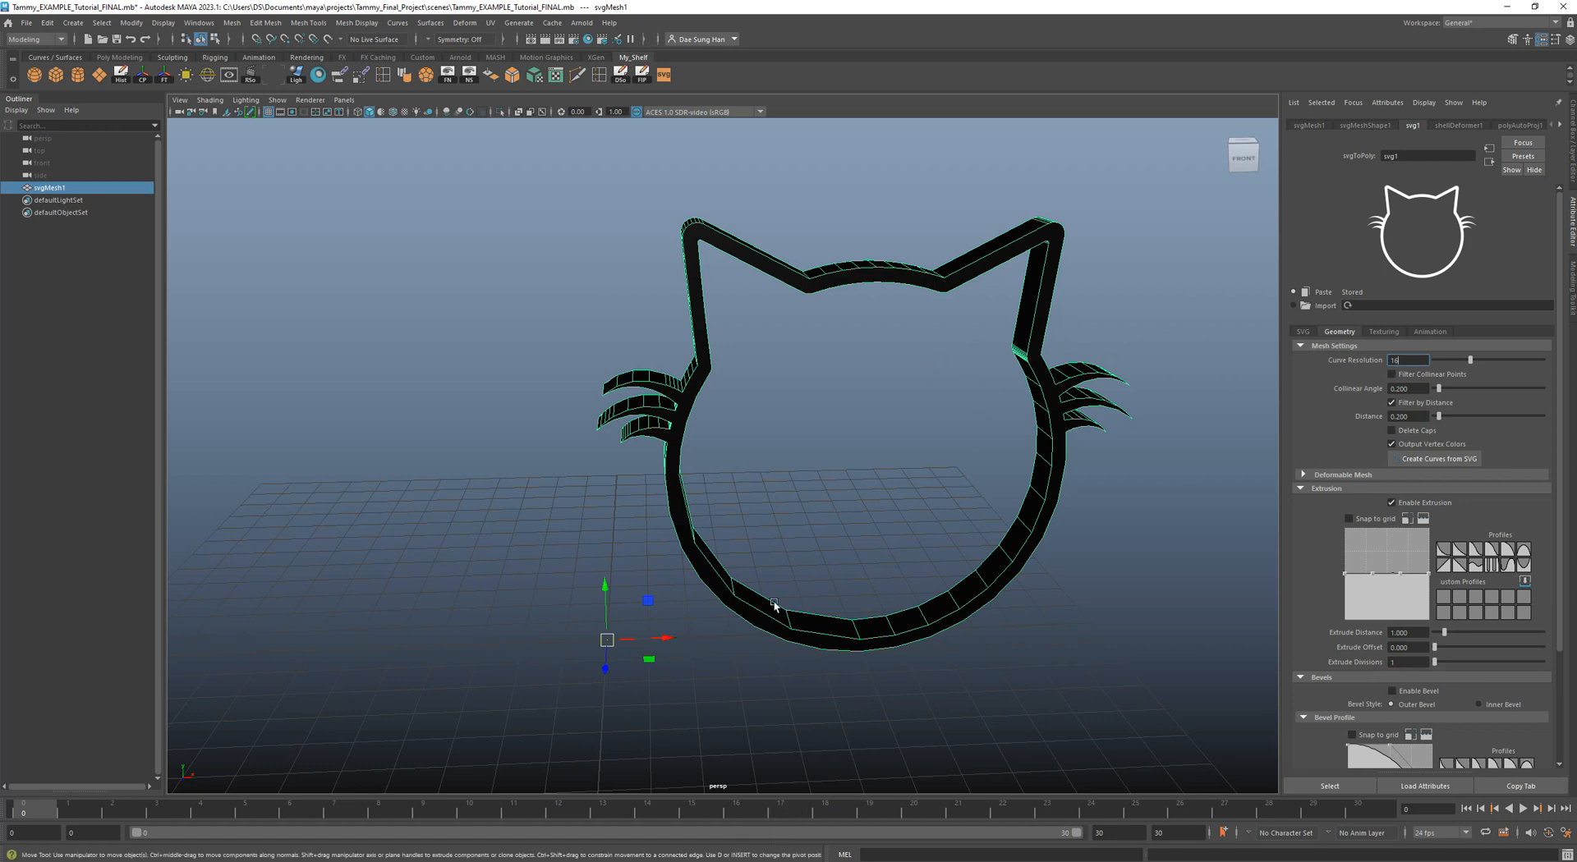
pyautogui.press('Return')
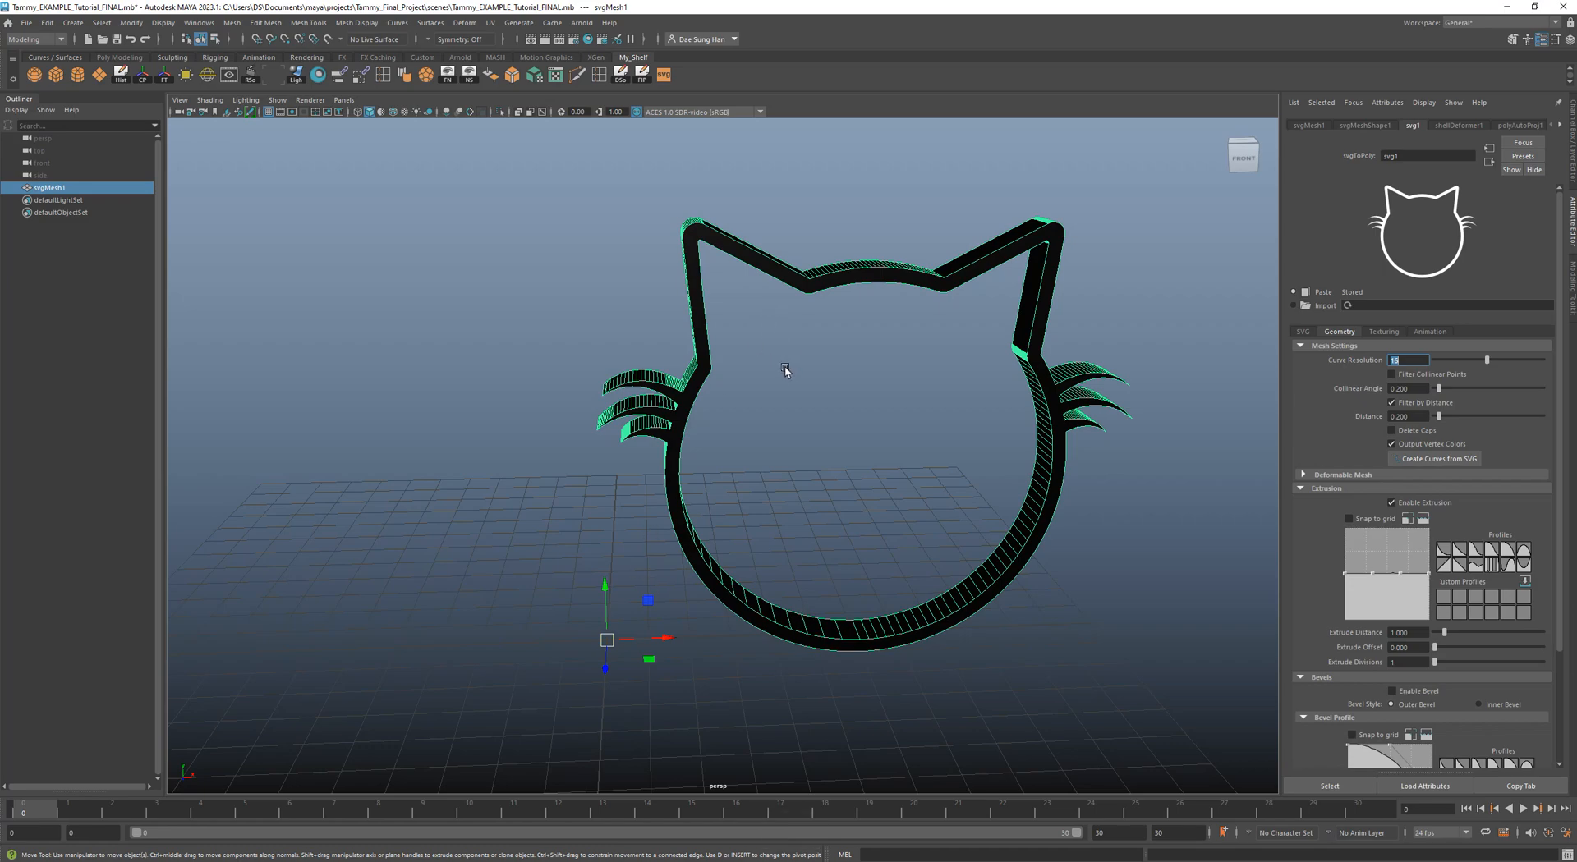
# Set the Filter by Distance value of the SVG outline mesh to 1 to clean up the dense edges around the whiskers.
pyautogui.keyDown('alt'); pyautogui.moveTo(785, 372); pyautogui.dragTo(795, 359); pyautogui.keyUp('alt')
pyautogui.keyDown('alt'); pyautogui.moveTo(795, 359); pyautogui.dragTo(846, 361, button='right'); pyautogui.keyUp('alt')
pyautogui.keyDown('alt'); pyautogui.moveTo(846, 362); pyautogui.dragTo(750, 451); pyautogui.keyUp('alt')
pyautogui.keyDown('alt'); pyautogui.moveTo(750, 451); pyautogui.dragTo(858, 373, button='right'); pyautogui.keyUp('alt')
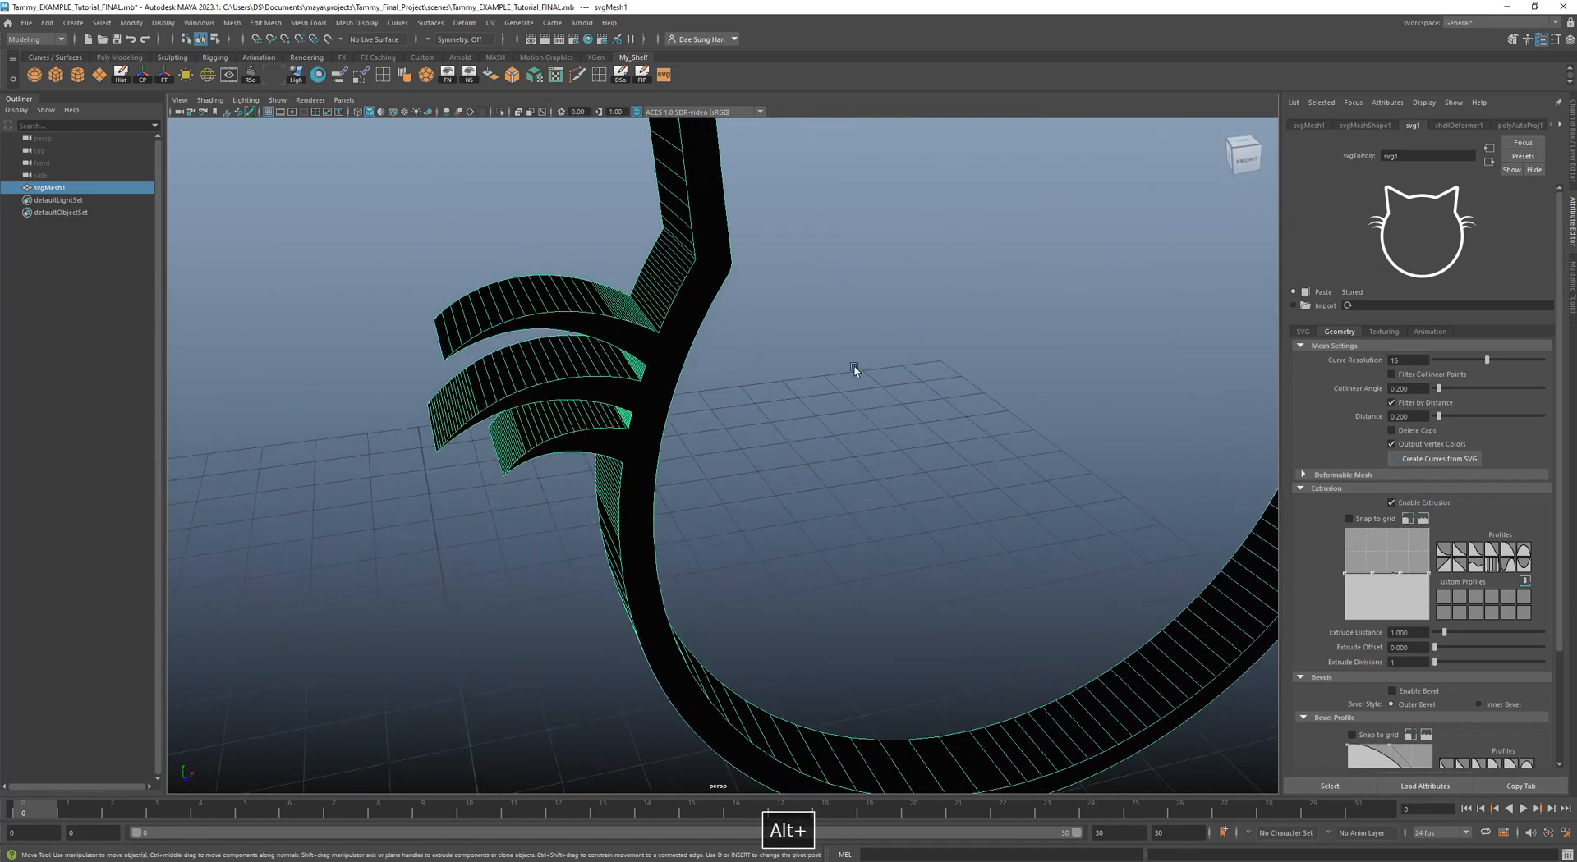
pyautogui.keyDown('alt'); pyautogui.moveTo(857, 373); pyautogui.dragTo(929, 483, button='middle'); pyautogui.keyUp('alt')
pyautogui.keyDown('alt'); pyautogui.moveTo(929, 482); pyautogui.dragTo(945, 444, button='right'); pyautogui.keyUp('alt')
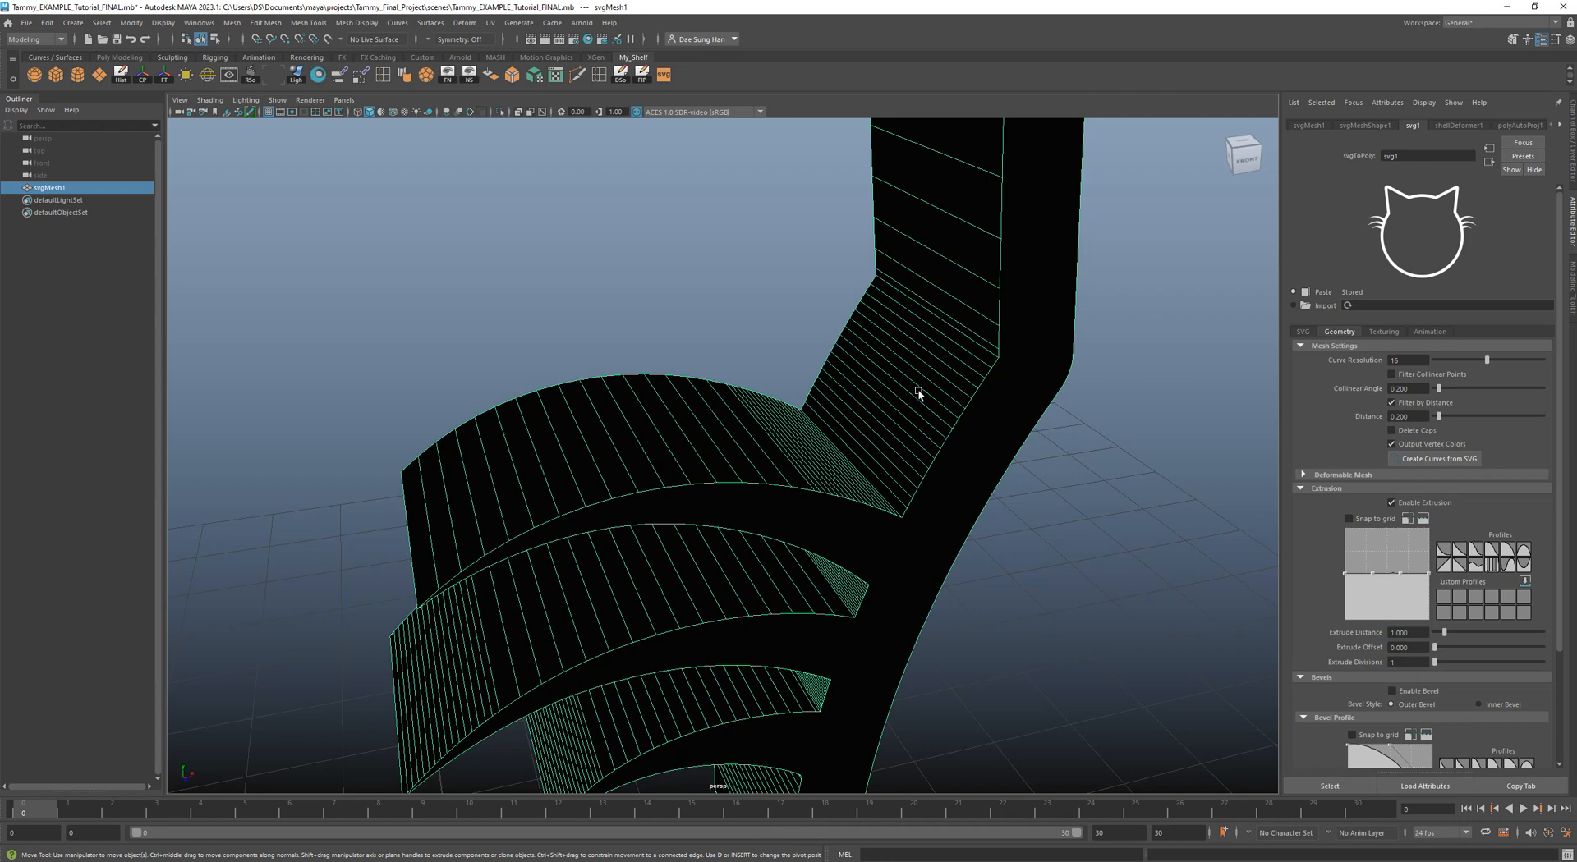
pyautogui.keyDown('alt'); pyautogui.moveTo(855, 469); pyautogui.dragTo(713, 452); pyautogui.keyUp('alt')
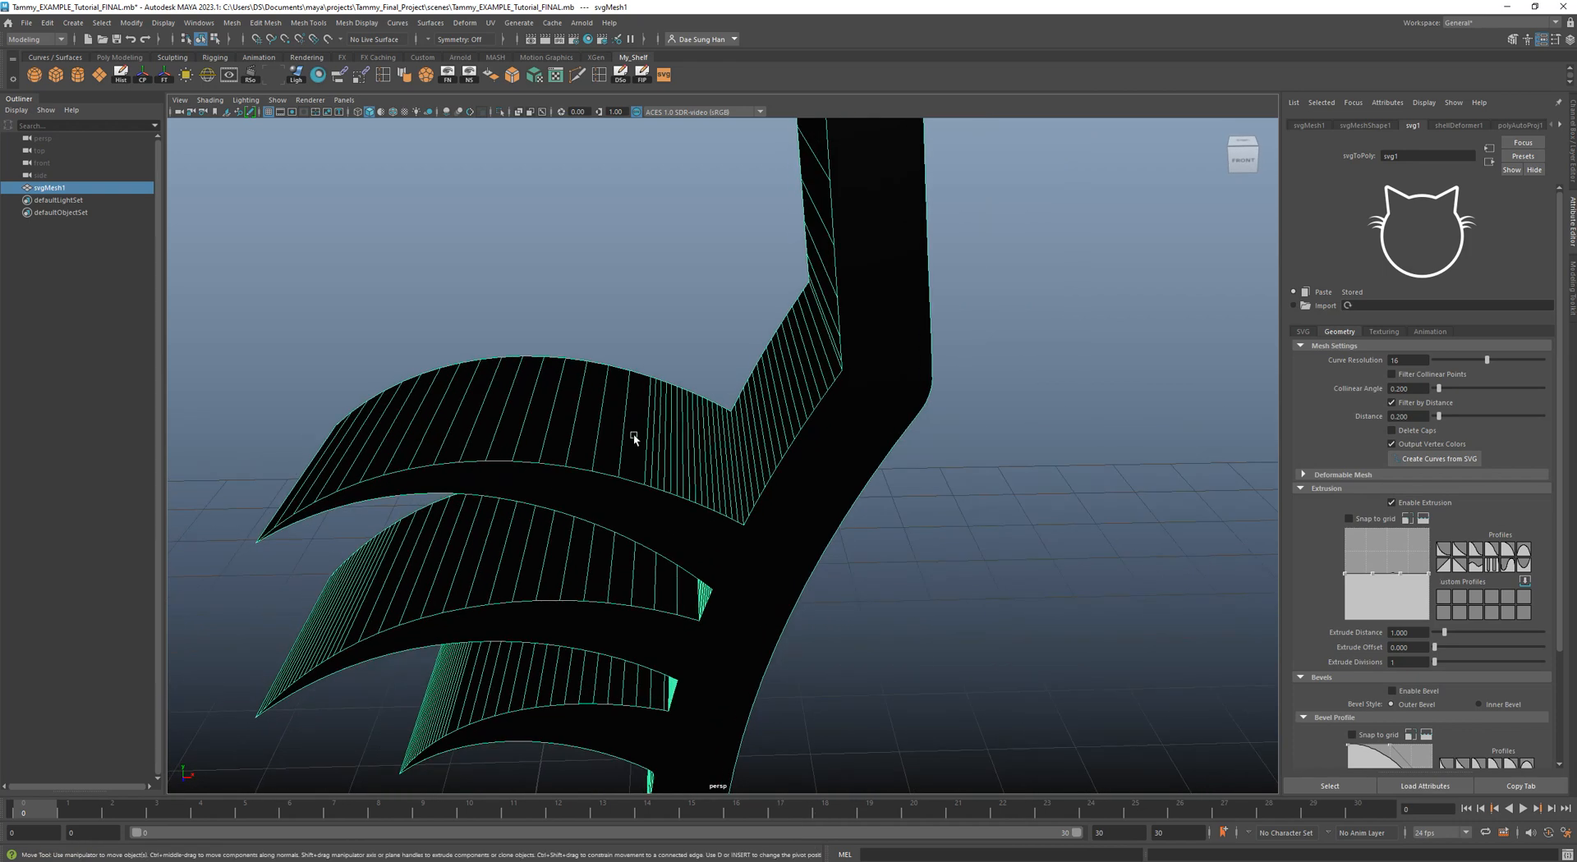
pyautogui.keyDown('alt'); pyautogui.moveTo(999, 496); pyautogui.dragTo(1165, 465); pyautogui.keyUp('alt')
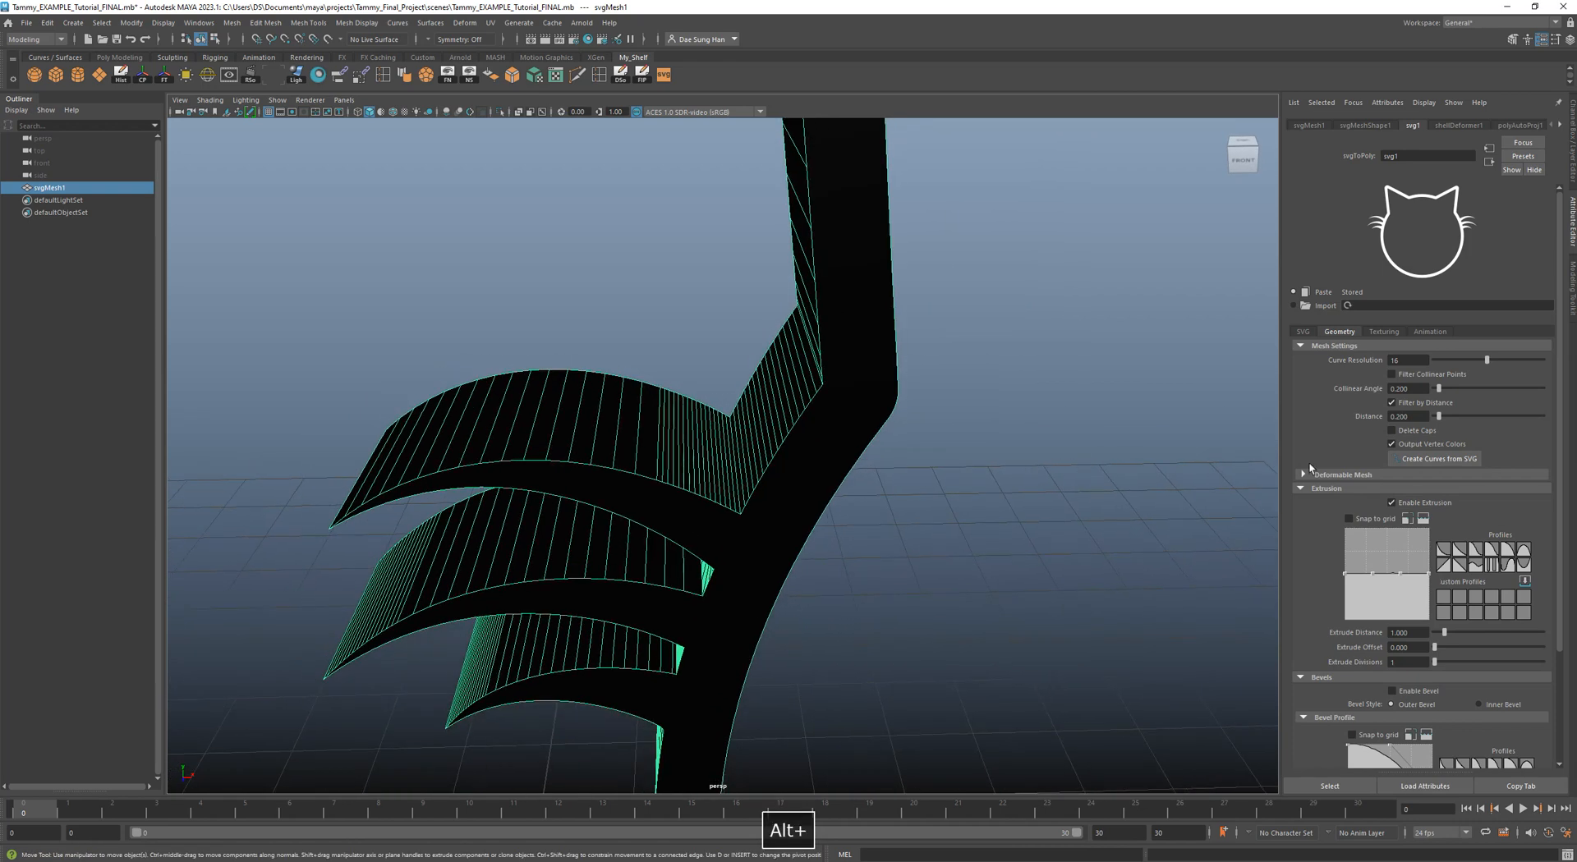
pyautogui.click(1424, 416)
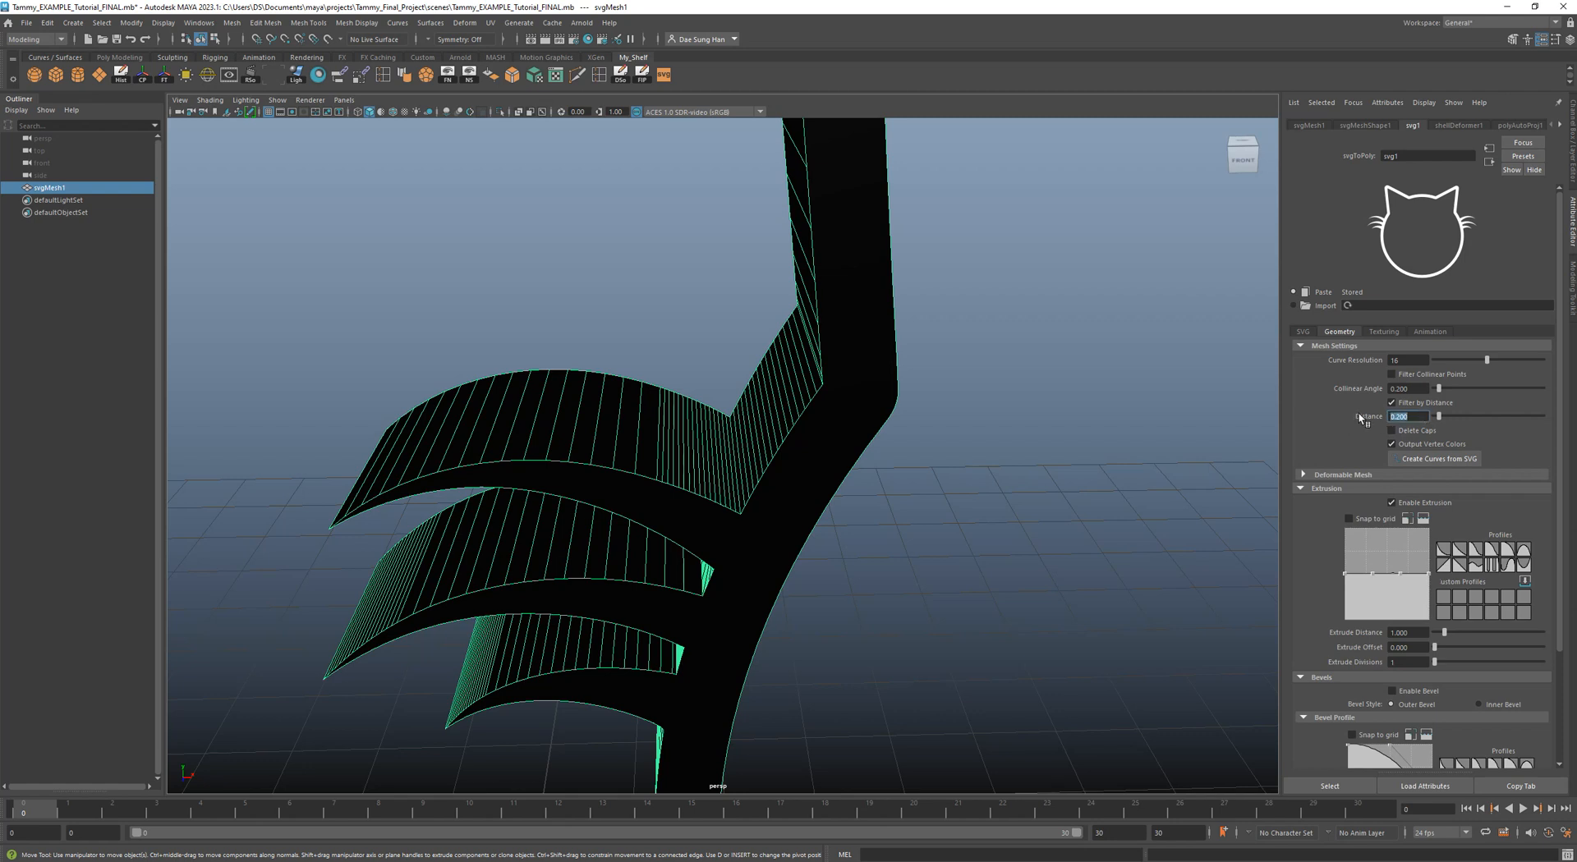
pyautogui.write('1')
pyautogui.press('Return')
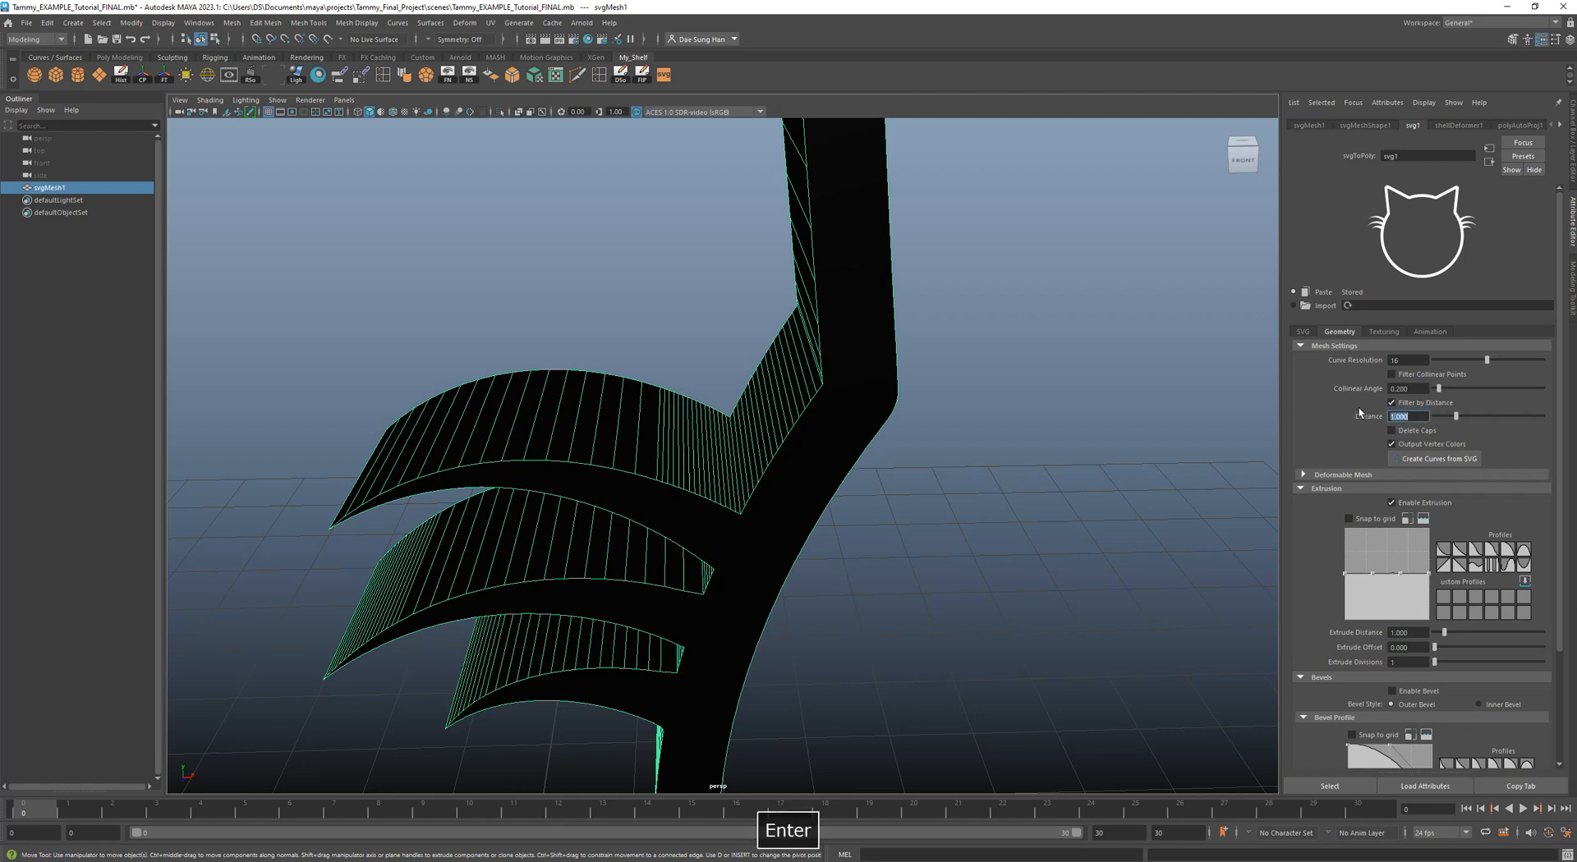
# Undo and redo the Distance change to compare the whisker geometry under both settings.
pyautogui.keyDown('alt'); pyautogui.moveTo(873, 468); pyautogui.dragTo(932, 380); pyautogui.keyUp('alt')
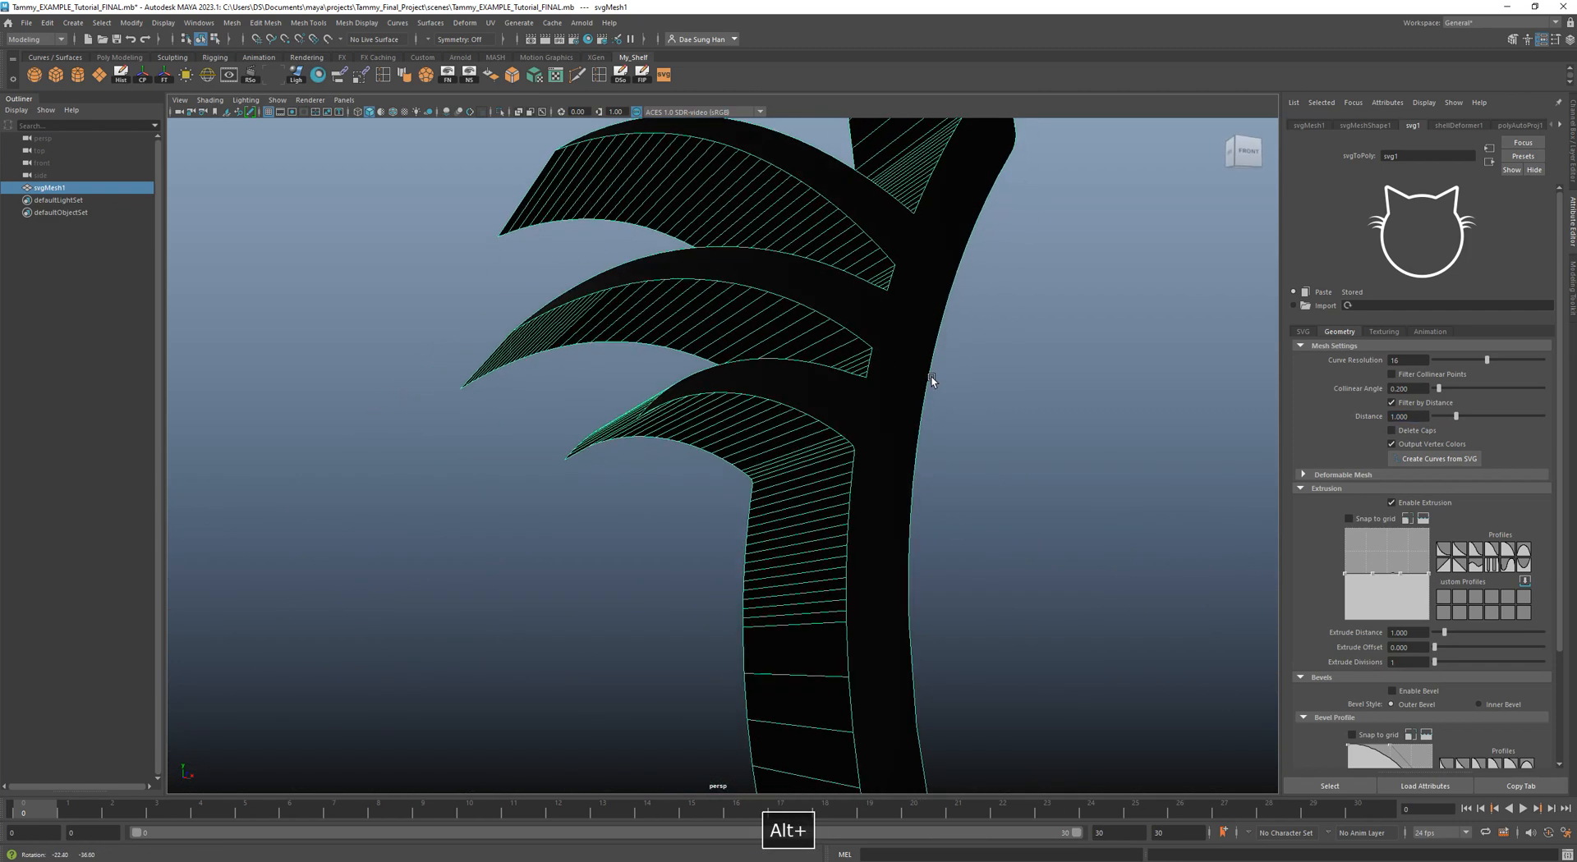
pyautogui.hotkey('ctrl', 'z')
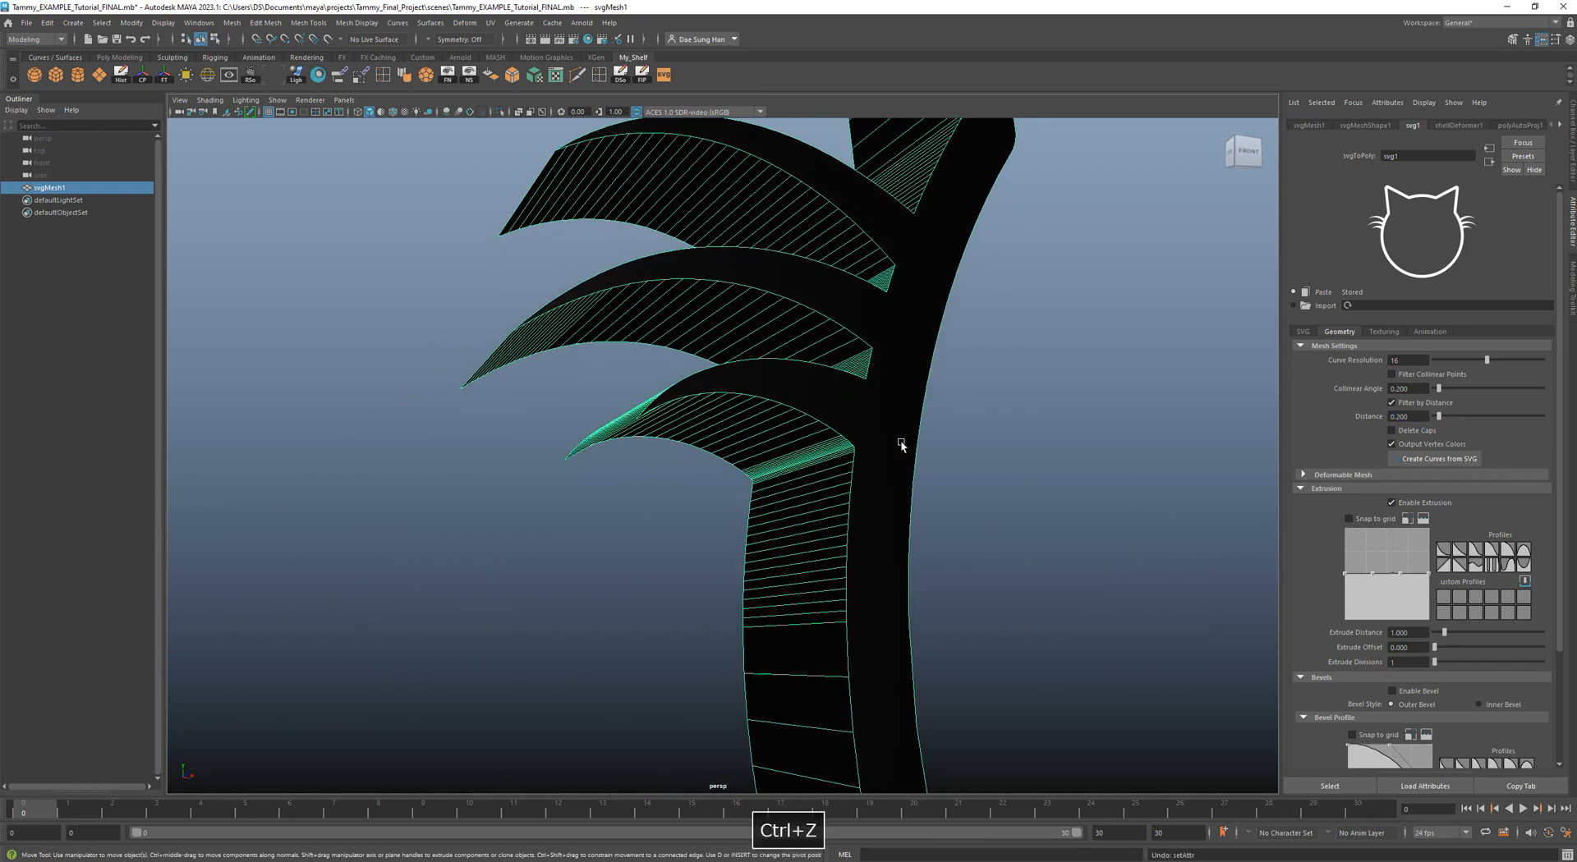
pyautogui.keyDown('alt'); pyautogui.moveTo(884, 433); pyautogui.dragTo(866, 486); pyautogui.keyUp('alt')
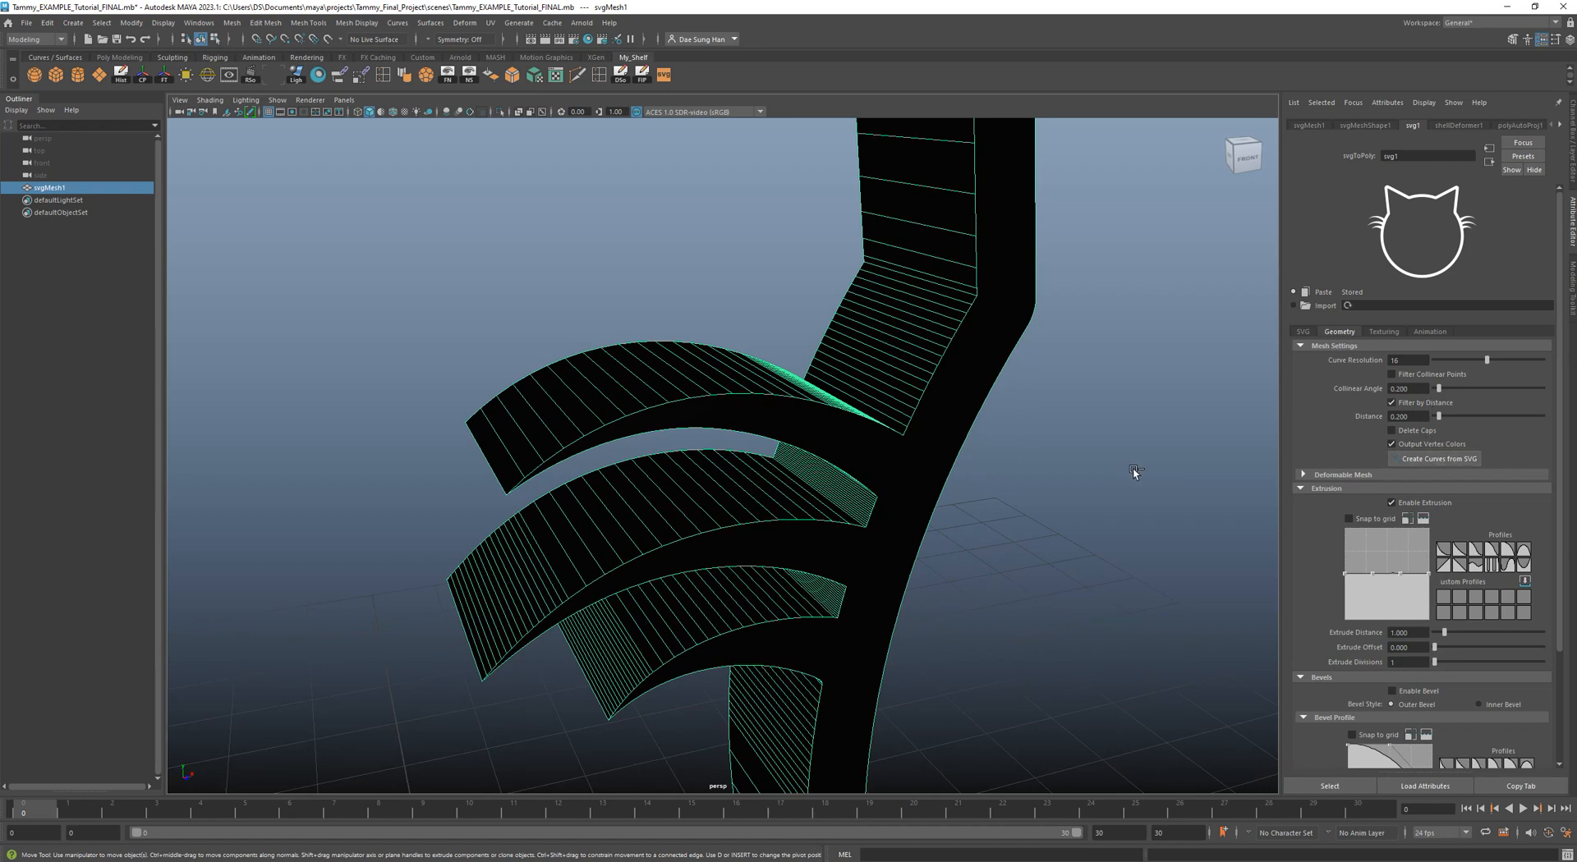
pyautogui.hotkey('ctrl', 'y')
pyautogui.keyDown('alt'); pyautogui.moveTo(1149, 434); pyautogui.dragTo(729, 396); pyautogui.keyUp('alt')
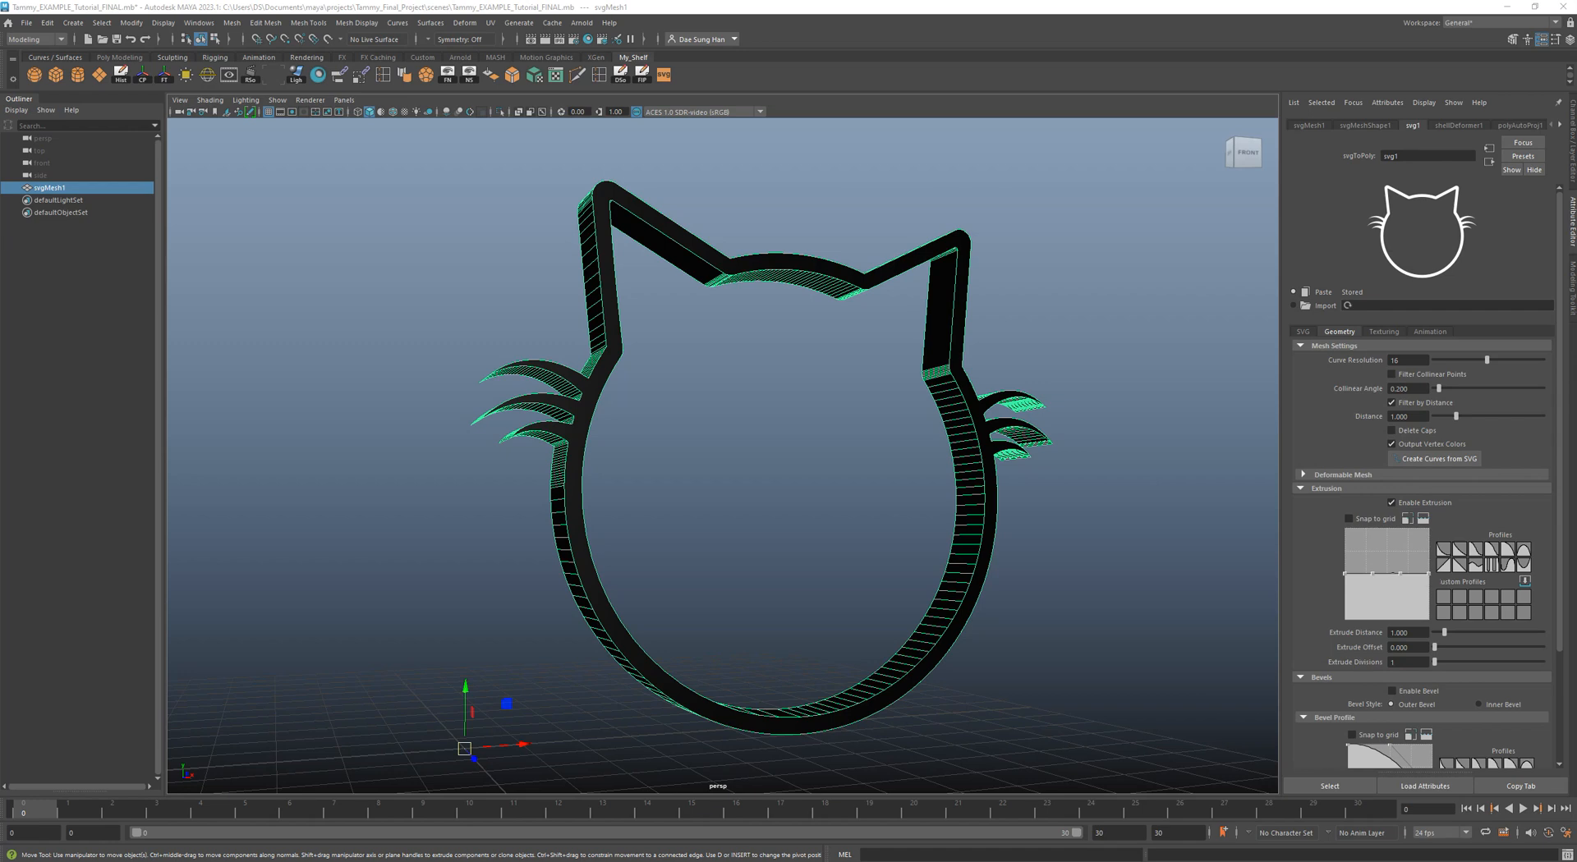
# Display the cat outline with the default material in the perspective view.
pyautogui.keyDown('alt'); pyautogui.moveTo(835, 482); pyautogui.dragTo(877, 484, button='right'); pyautogui.keyUp('alt')
pyautogui.keyDown('alt'); pyautogui.moveTo(739, 541); pyautogui.dragTo(778, 507, button='middle'); pyautogui.keyUp('alt')
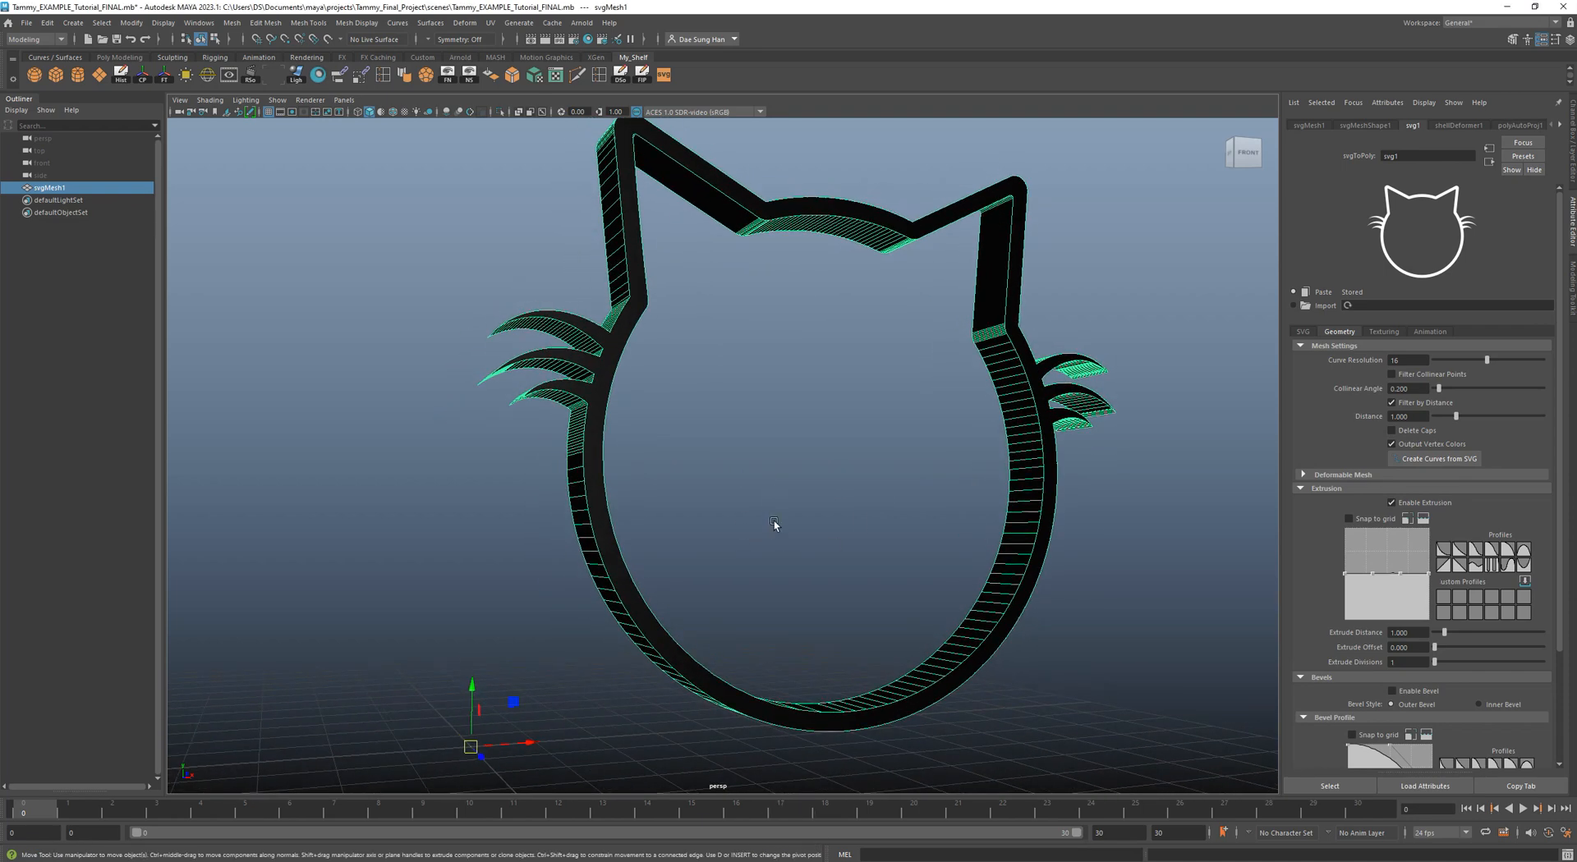
pyautogui.click(218, 103)
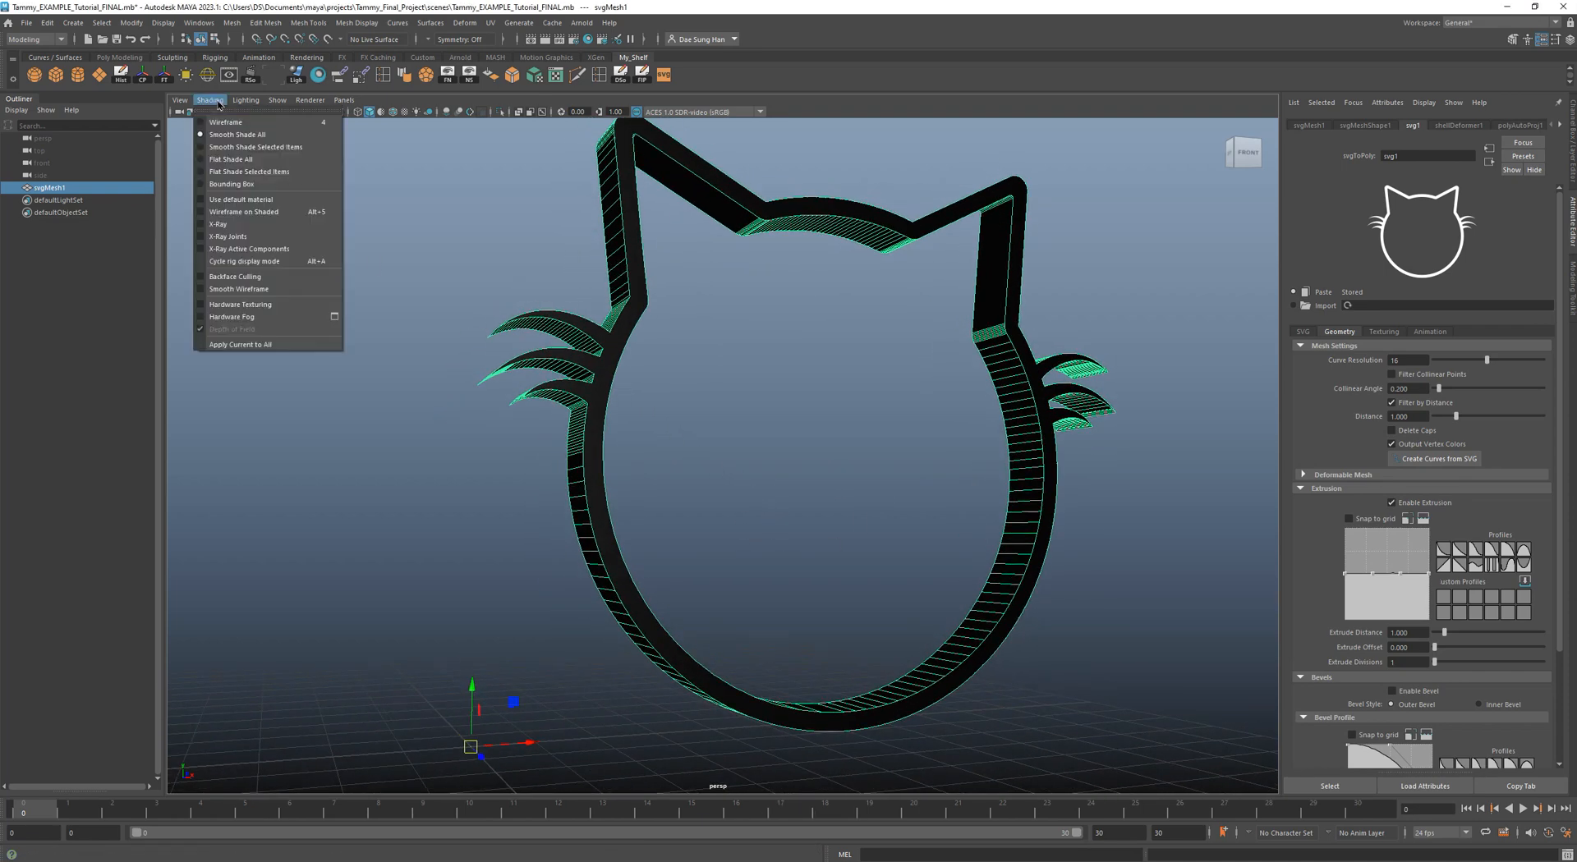
pyautogui.click(255, 195)
pyautogui.keyDown('alt'); pyautogui.moveTo(411, 267); pyautogui.dragTo(721, 300); pyautogui.keyUp('alt')
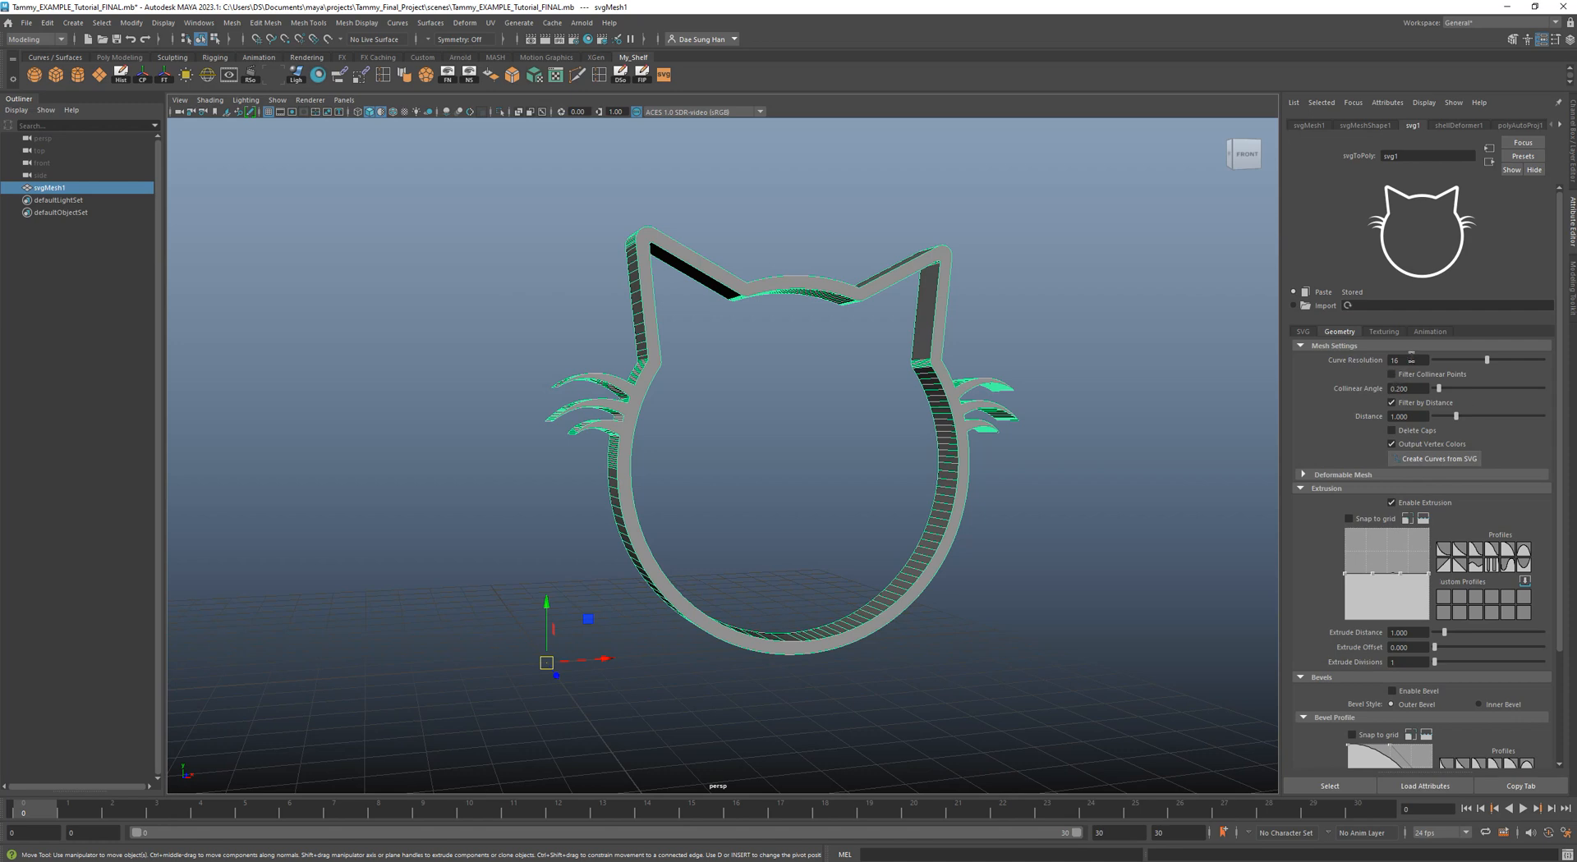
# Collapse the Mesh Settings and set the Extrude Distance of the cat outline to 0.65.
pyautogui.click(1360, 346)
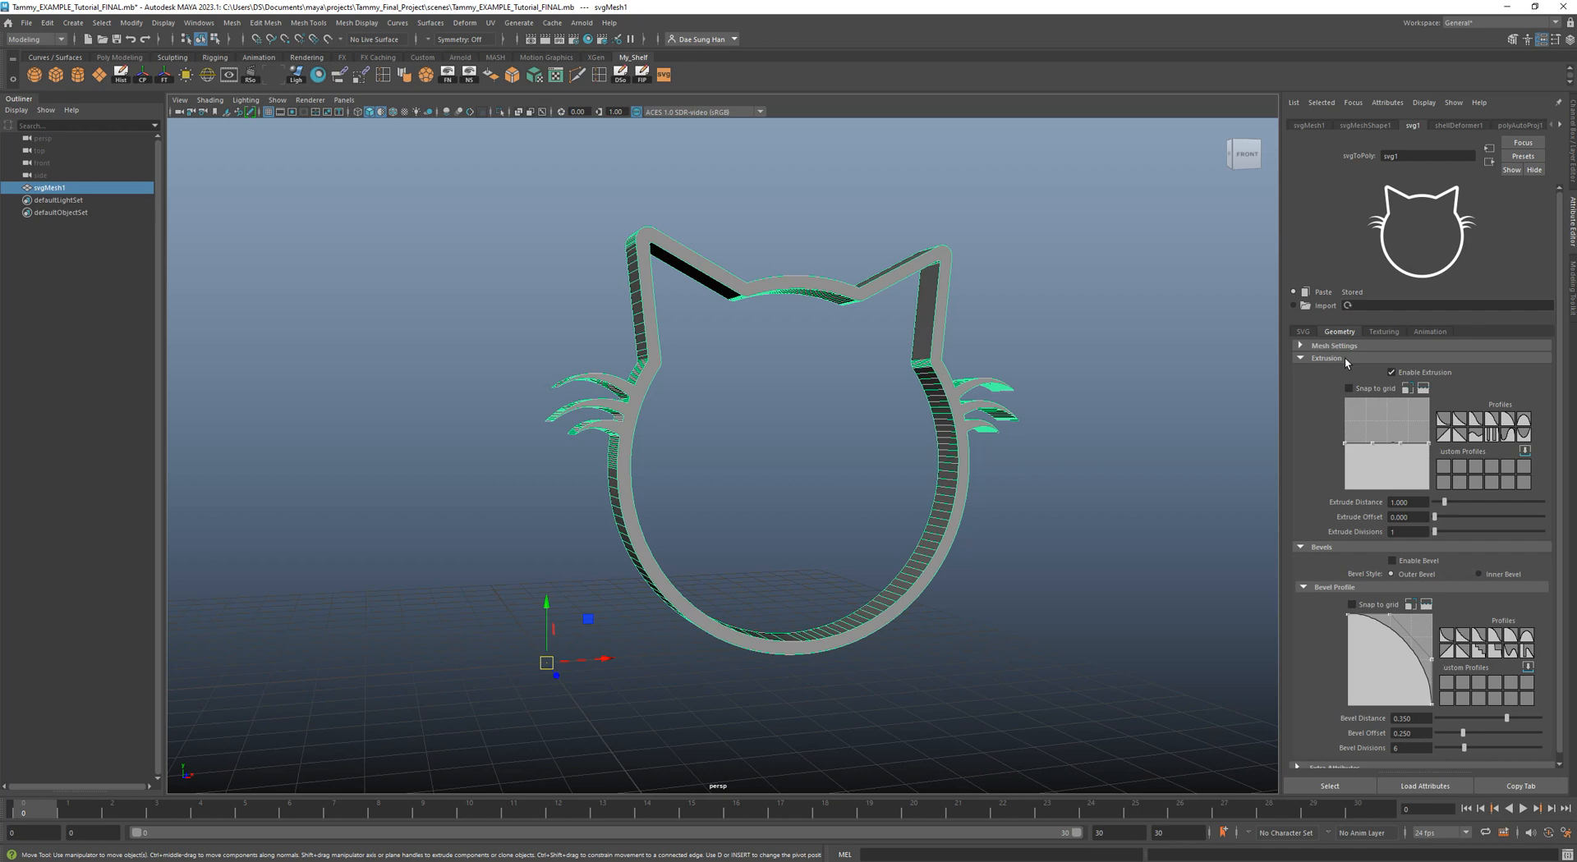
pyautogui.click(1418, 503)
pyautogui.write('.65')
pyautogui.press('Return')
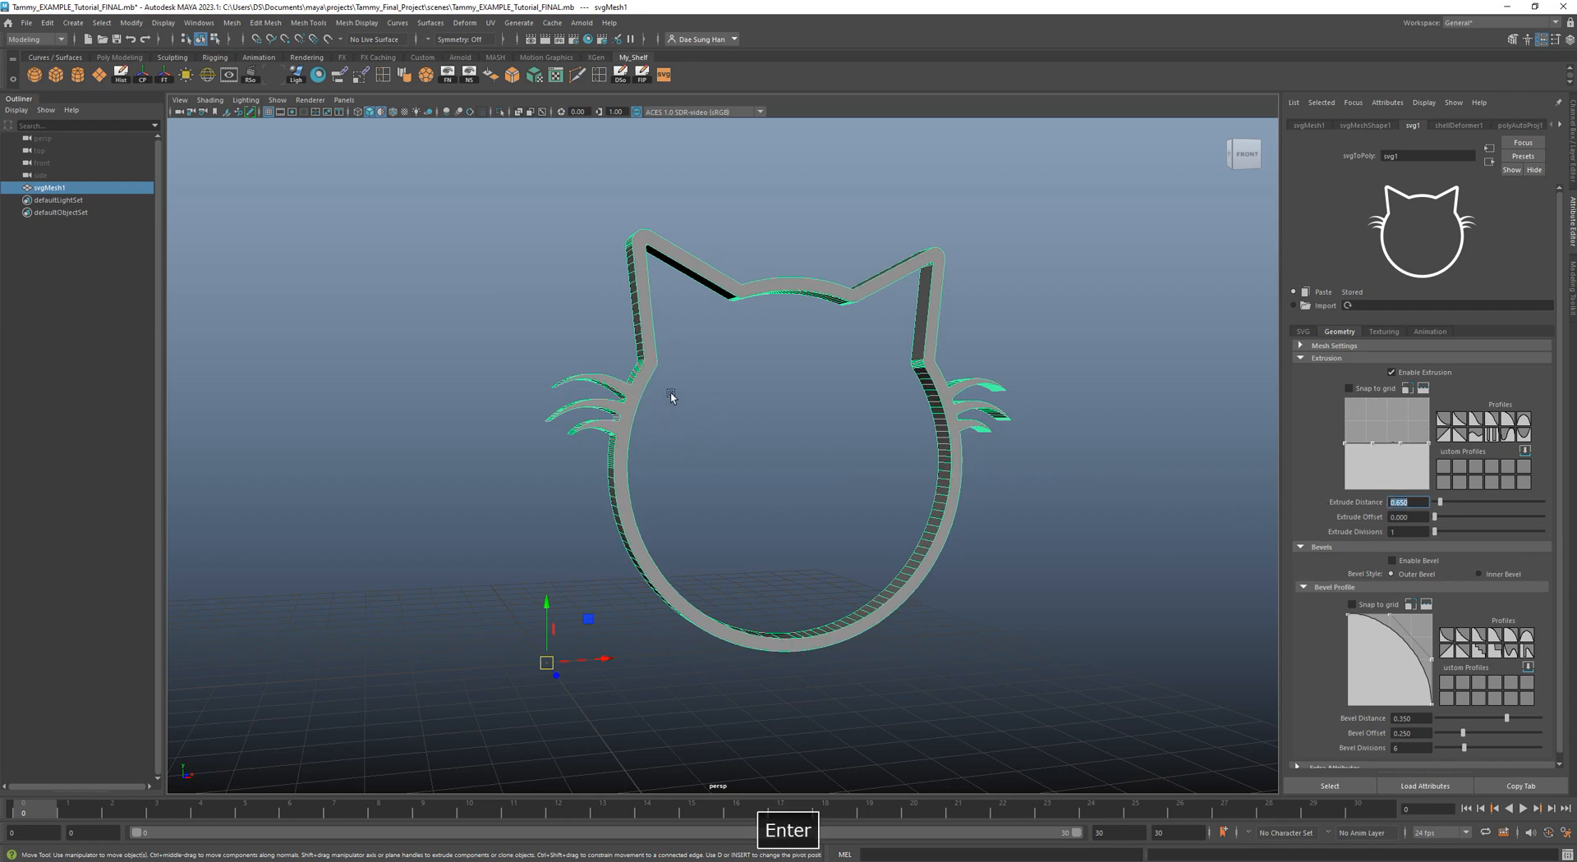
# Undo and redo the Extrude Distance change to compare the outline's thickness from the side.
pyautogui.keyDown('alt'); pyautogui.moveTo(733, 363); pyautogui.dragTo(807, 281); pyautogui.keyUp('alt')
pyautogui.hotkey('ctrl', 'z')
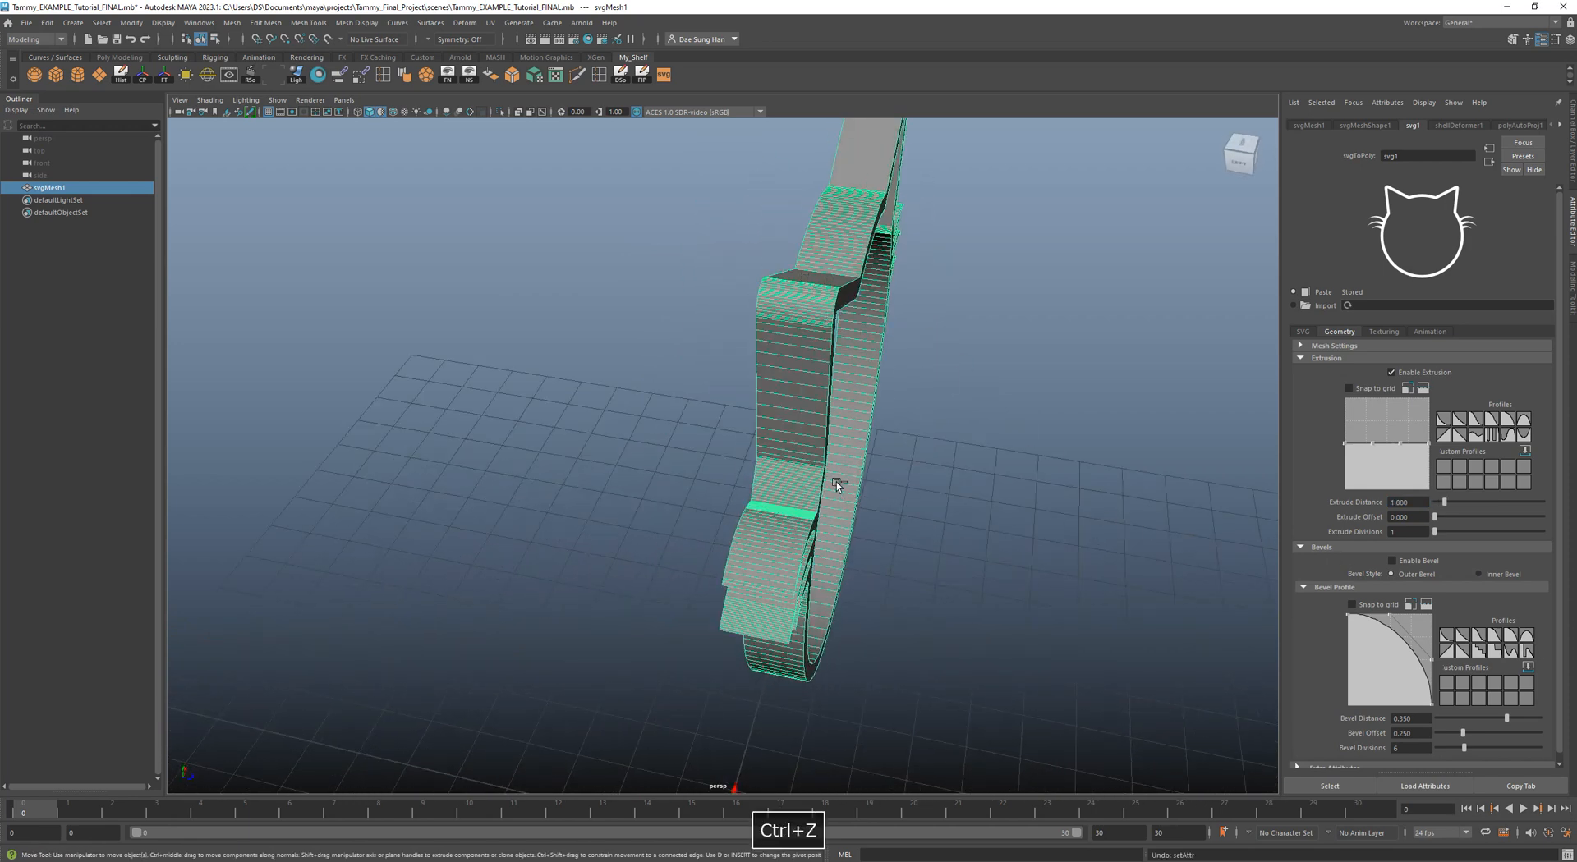
pyautogui.hotkey('ctrl', 'y')
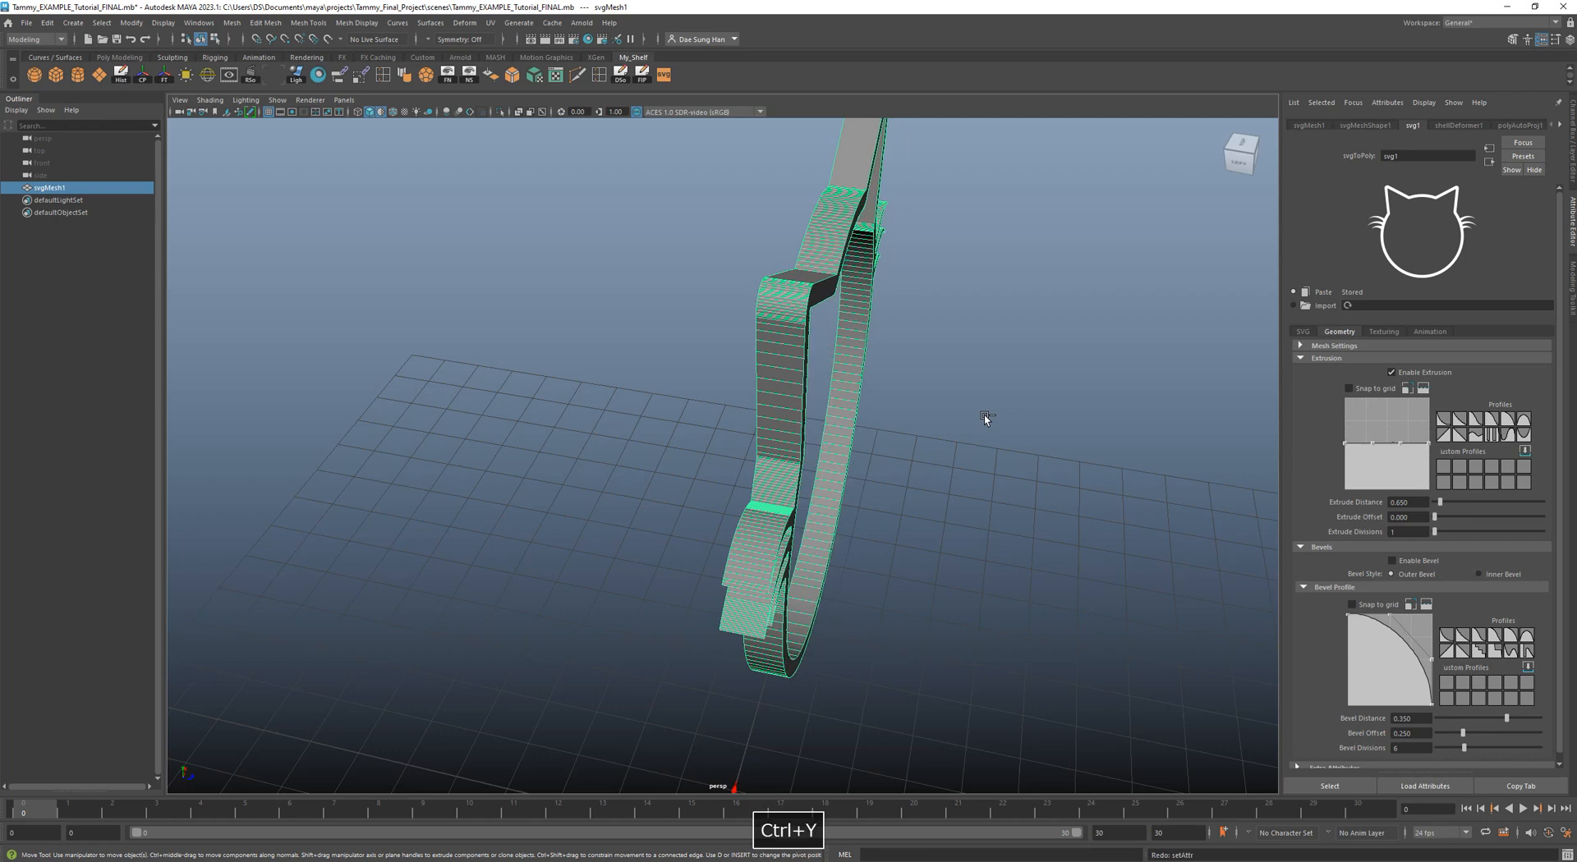
pyautogui.keyDown('alt'); pyautogui.moveTo(927, 337); pyautogui.dragTo(1281, 498); pyautogui.keyUp('alt')
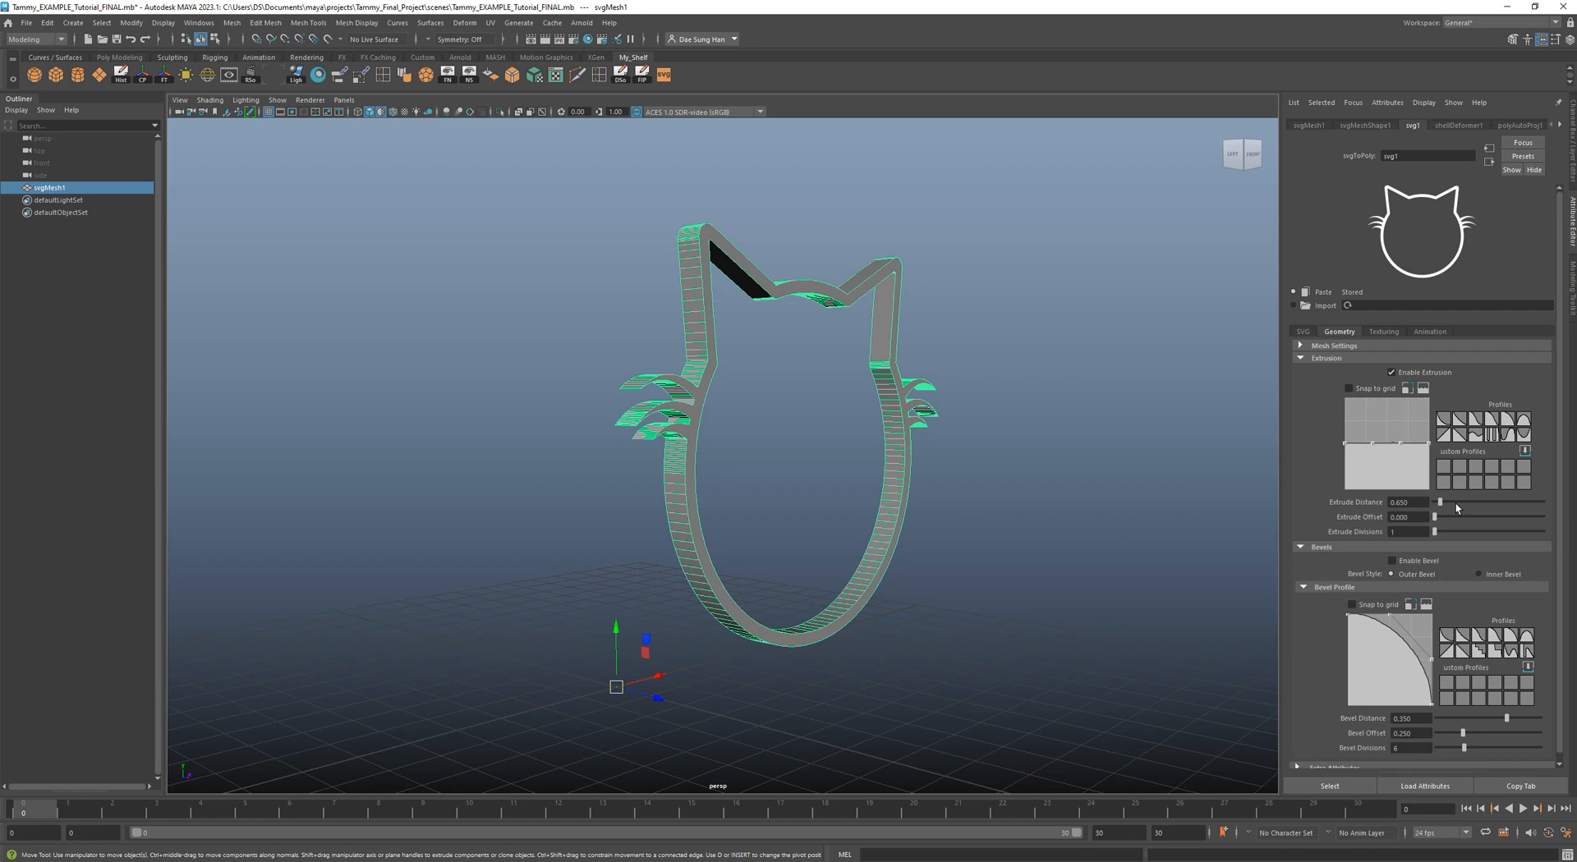
# Enable the bevel on the extruded cat outline.
pyautogui.scroll(-1, 1455, 569)
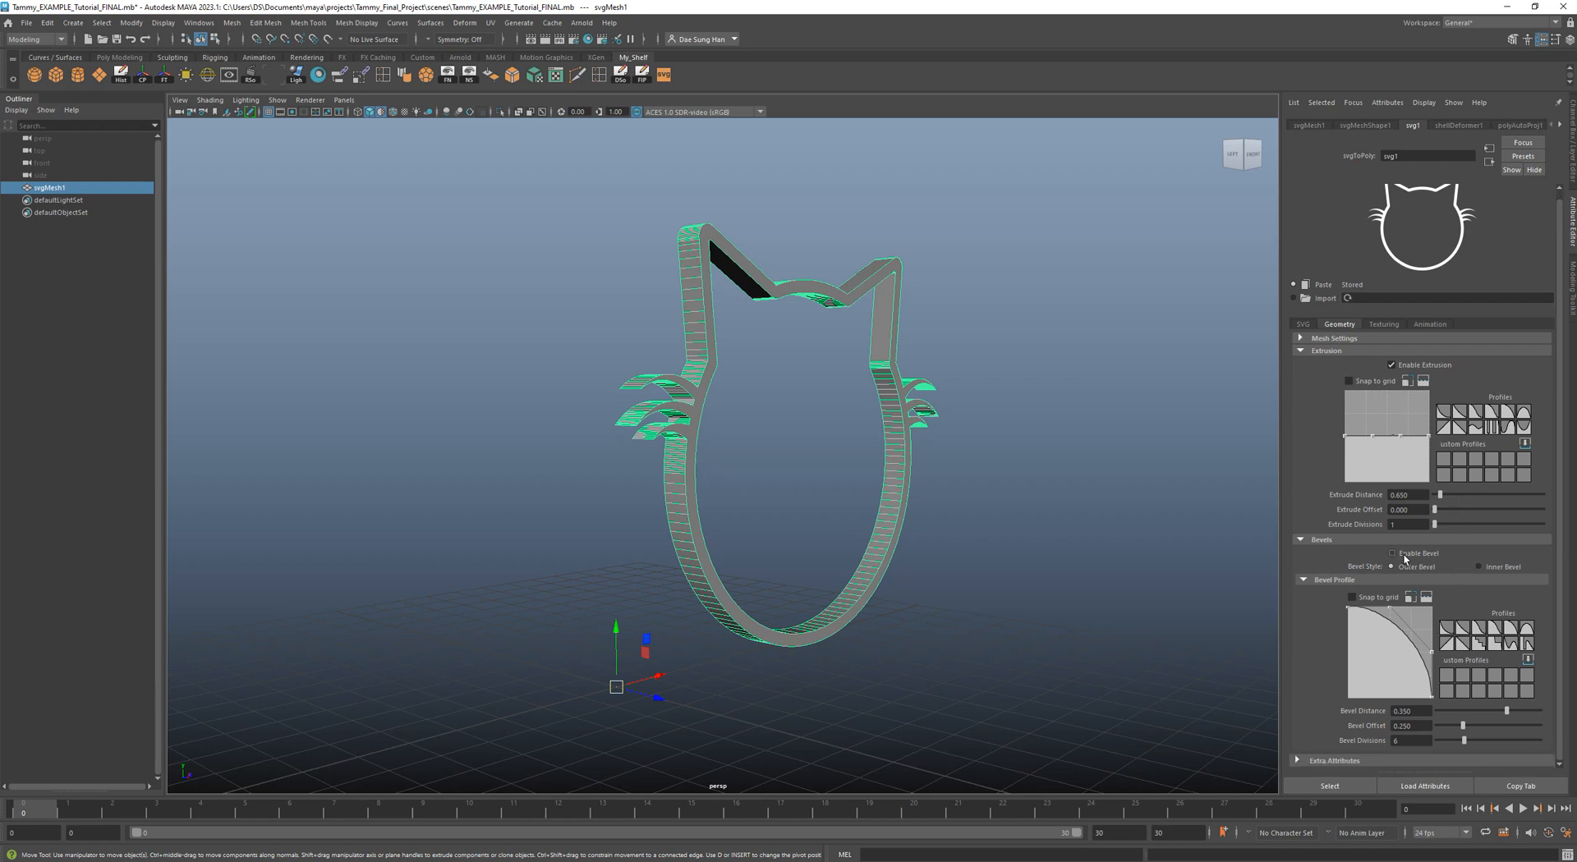
pyautogui.click(1392, 553)
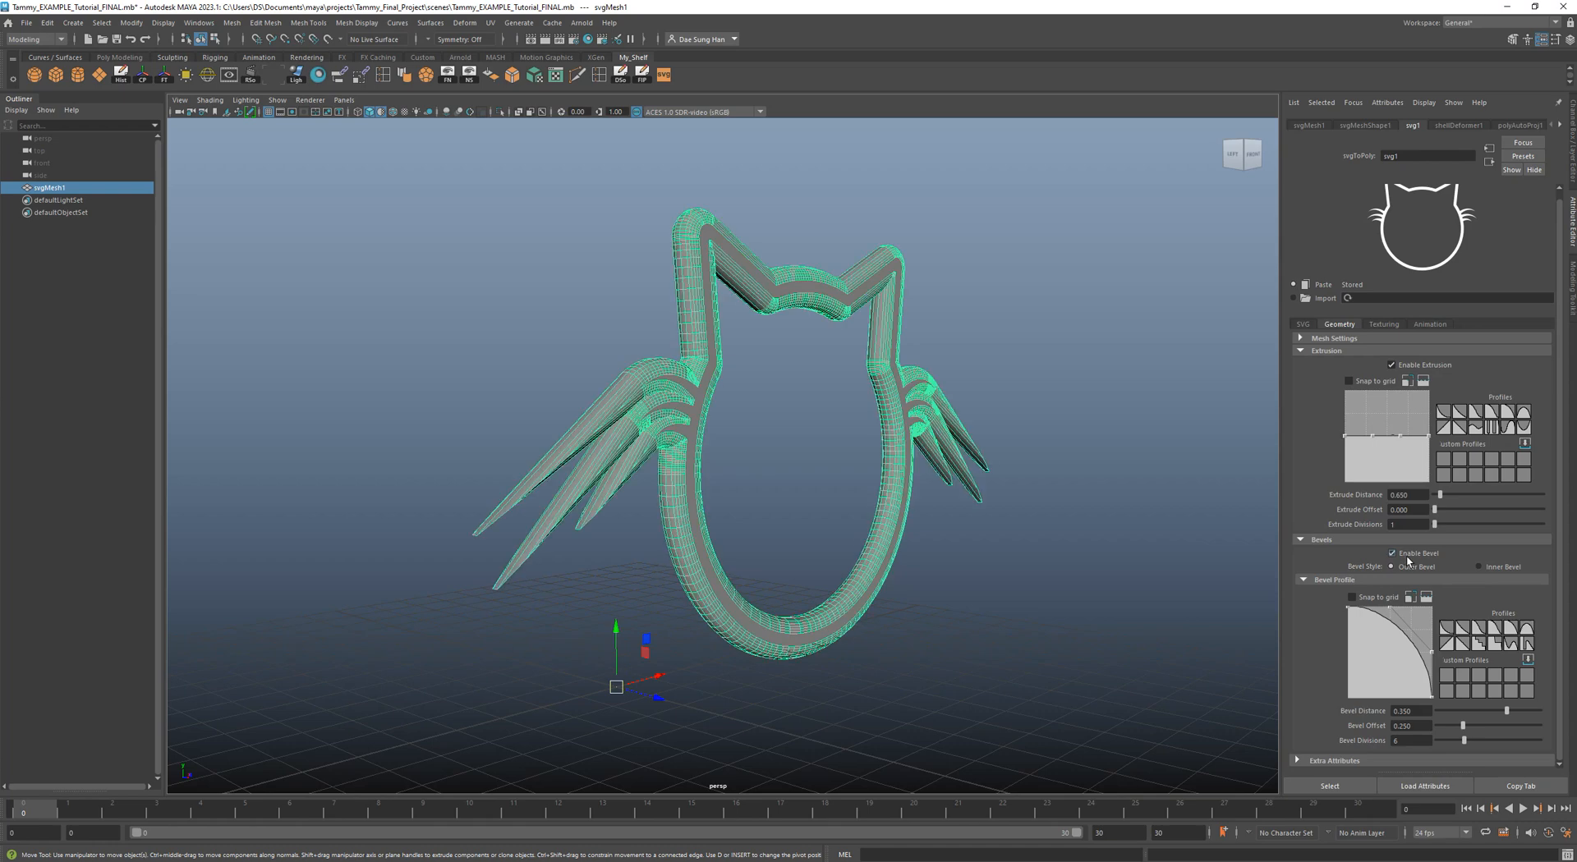
pyautogui.keyDown('alt'); pyautogui.moveTo(724, 503); pyautogui.dragTo(760, 503); pyautogui.keyUp('alt')
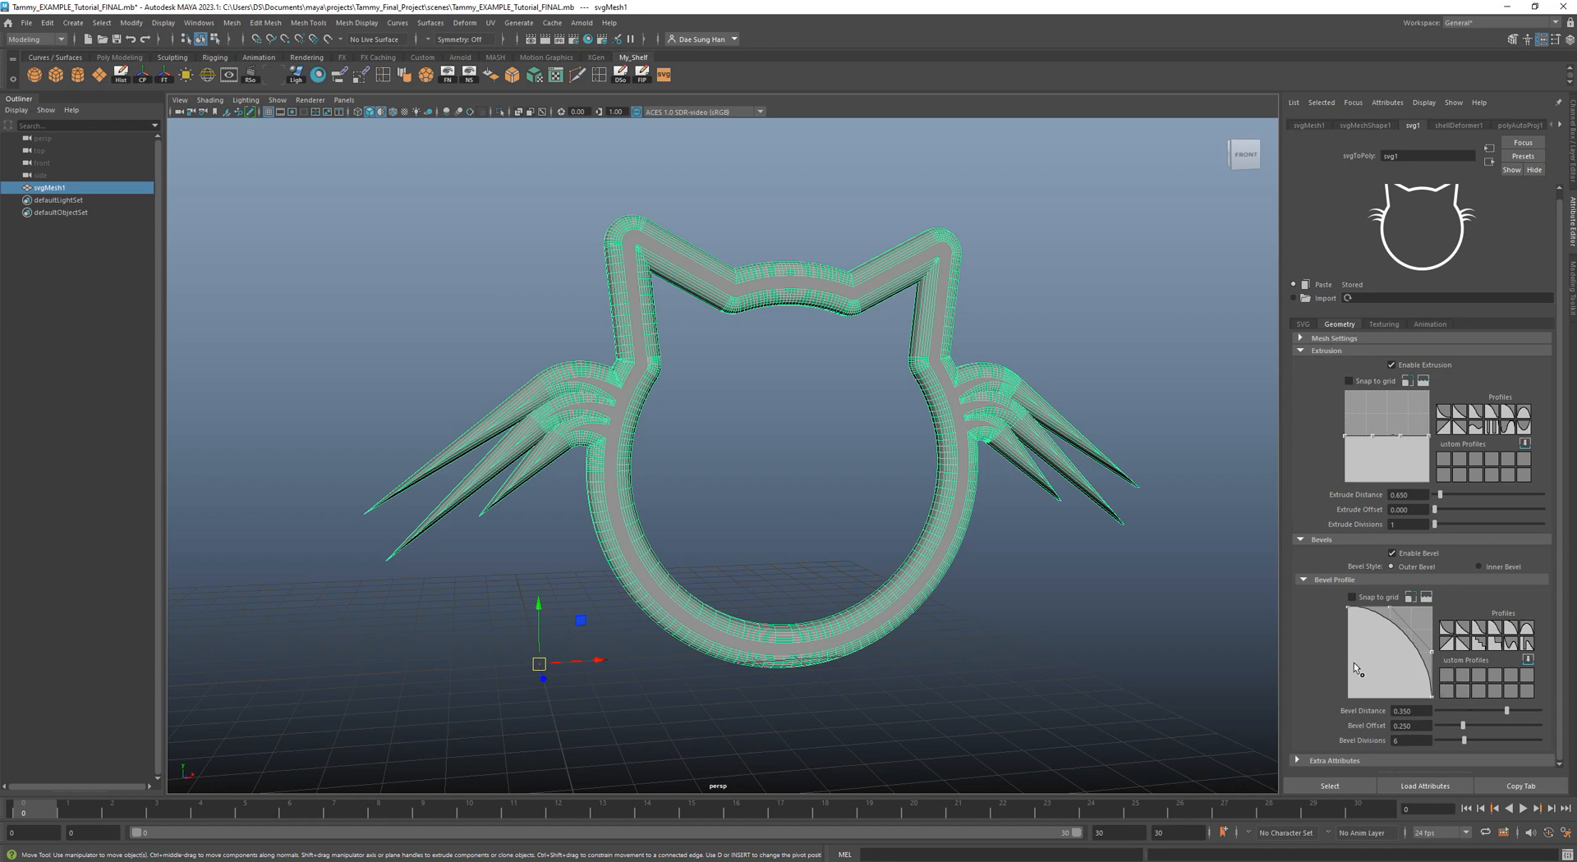
# Set the Bevel Distance of the cat outline to 0.037.
pyautogui.click(1420, 711)
pyautogui.keyDown('alt'); pyautogui.moveTo(589, 464); pyautogui.dragTo(606, 454); pyautogui.keyUp('alt')
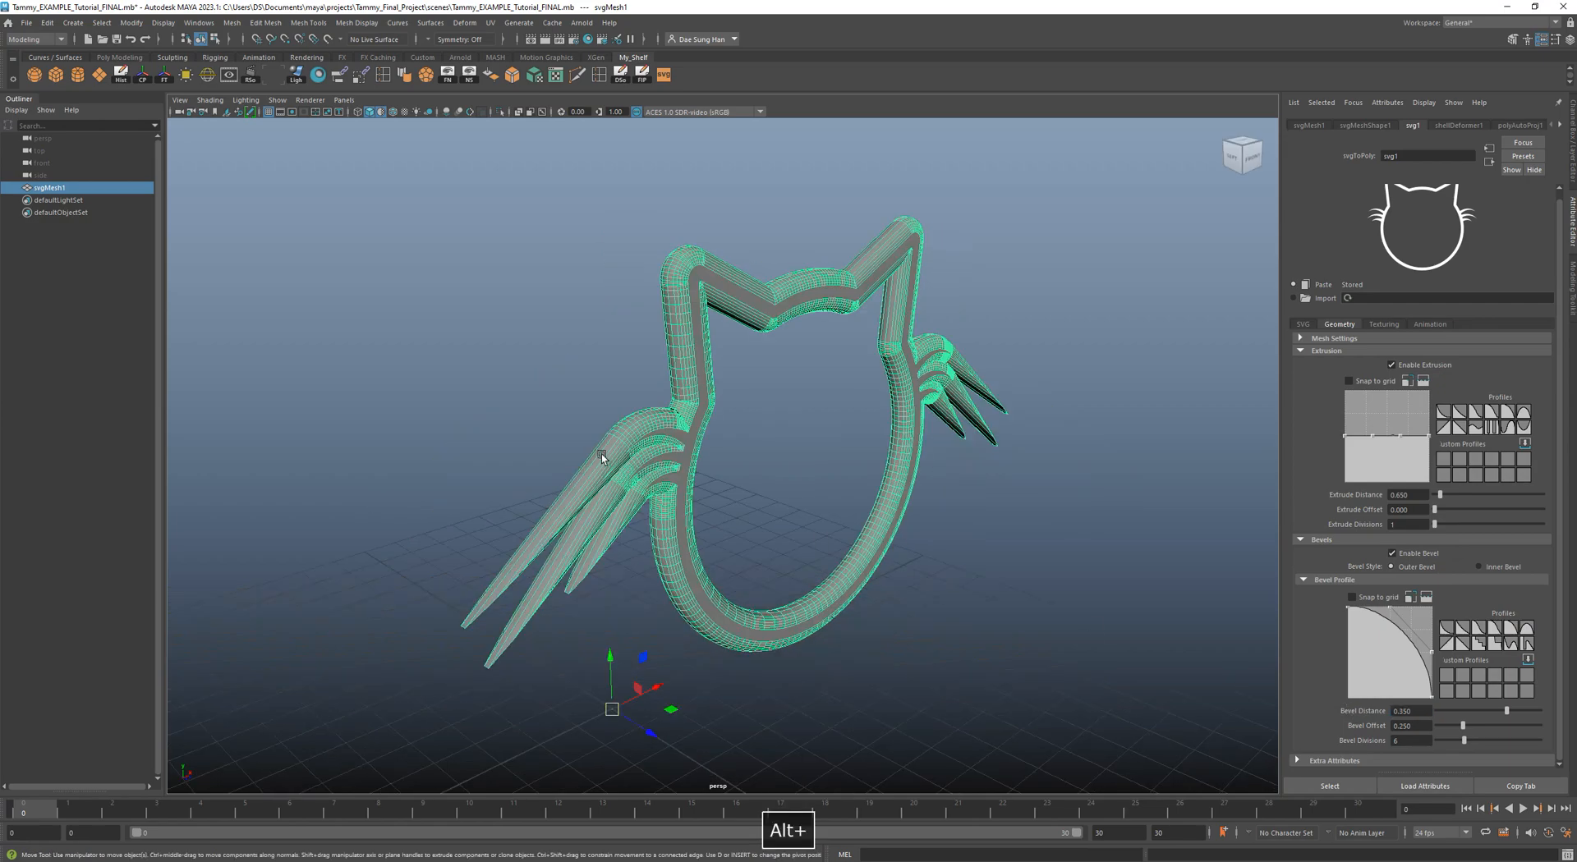
pyautogui.keyDown('alt'); pyautogui.moveTo(605, 455); pyautogui.dragTo(781, 477, button='right'); pyautogui.keyUp('alt')
pyautogui.keyDown('alt'); pyautogui.moveTo(783, 476); pyautogui.dragTo(690, 399); pyautogui.keyUp('alt')
pyautogui.keyDown('alt'); pyautogui.moveTo(689, 398); pyautogui.dragTo(810, 503, button='right'); pyautogui.keyUp('alt')
pyautogui.keyDown('alt'); pyautogui.moveTo(810, 504); pyautogui.dragTo(772, 514); pyautogui.keyUp('alt')
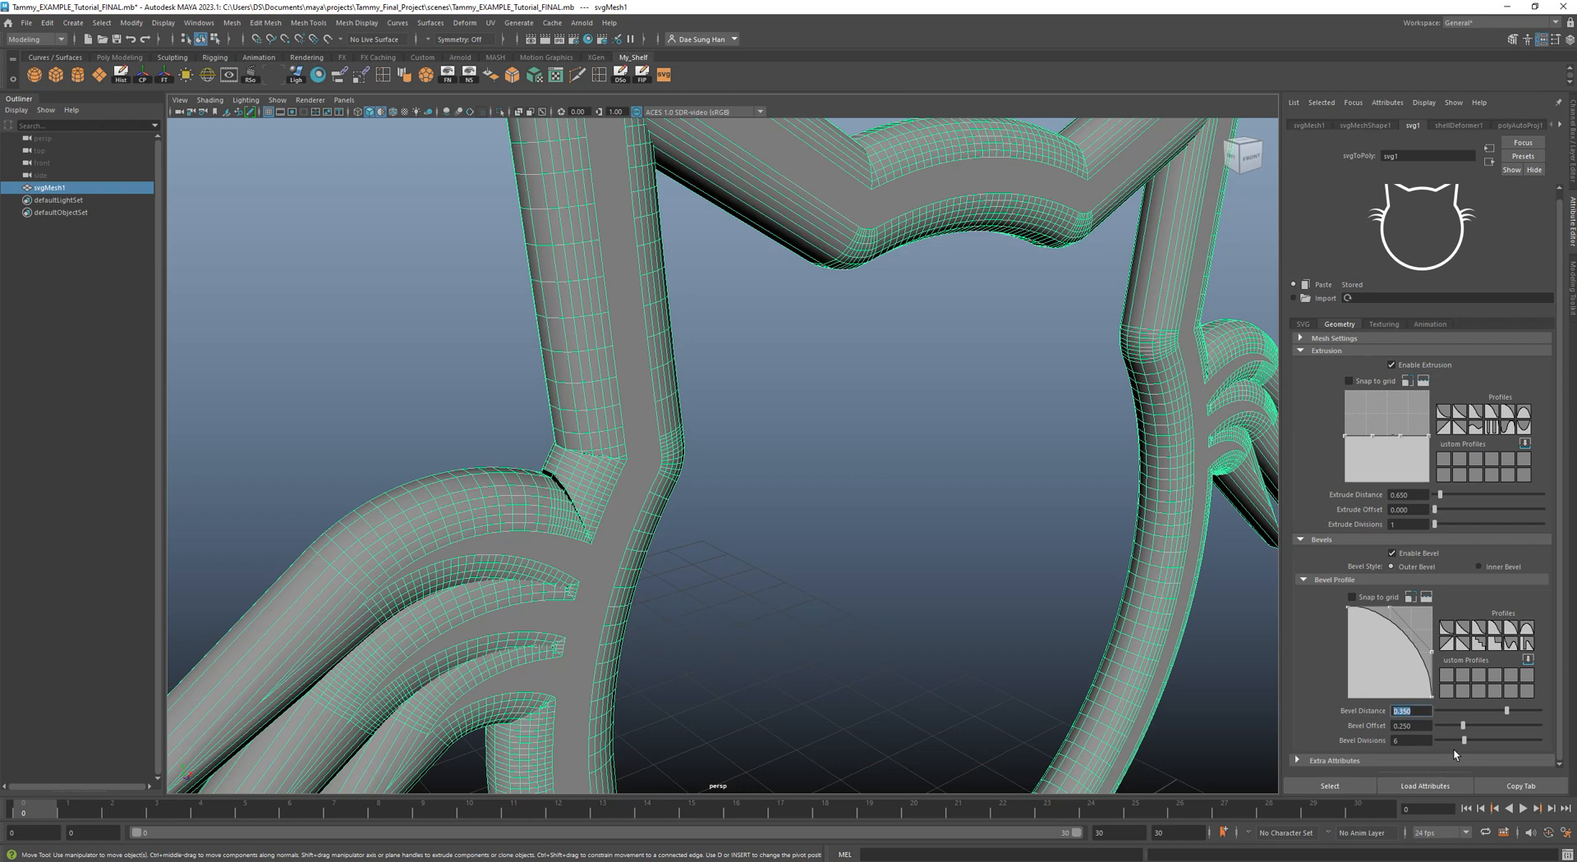
pyautogui.write('0')
pyautogui.write('.037')
pyautogui.press('Return')
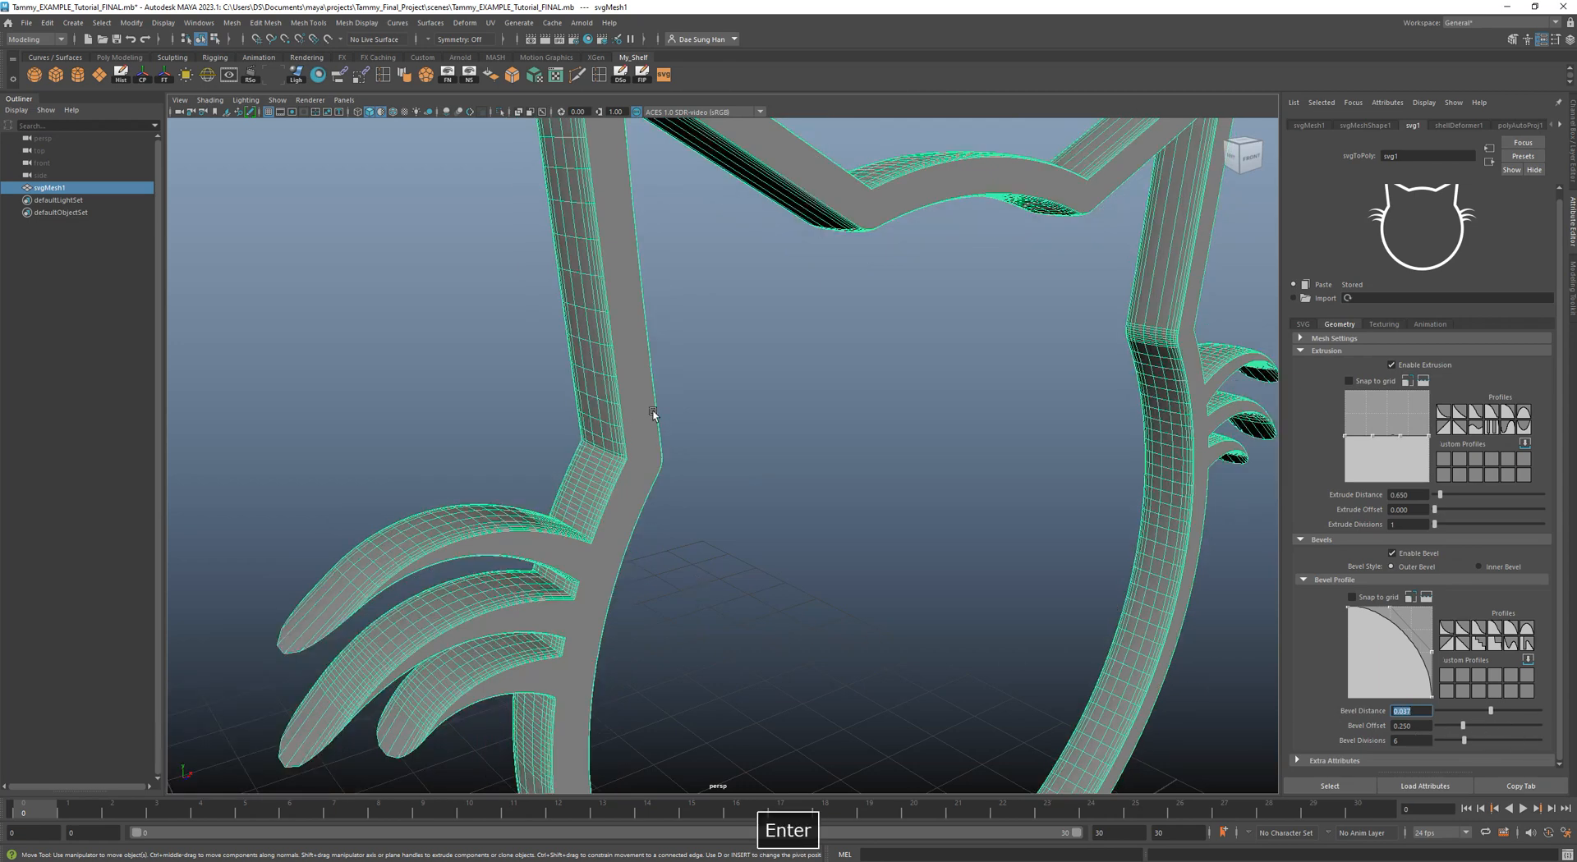
# Examine the beveled cat outline from several angles, checking the ears, whiskers and inner ring.
pyautogui.keyDown('alt'); pyautogui.moveTo(625, 189); pyautogui.dragTo(682, 426, button='middle'); pyautogui.keyUp('alt')
pyautogui.scroll(3, 607, 306)
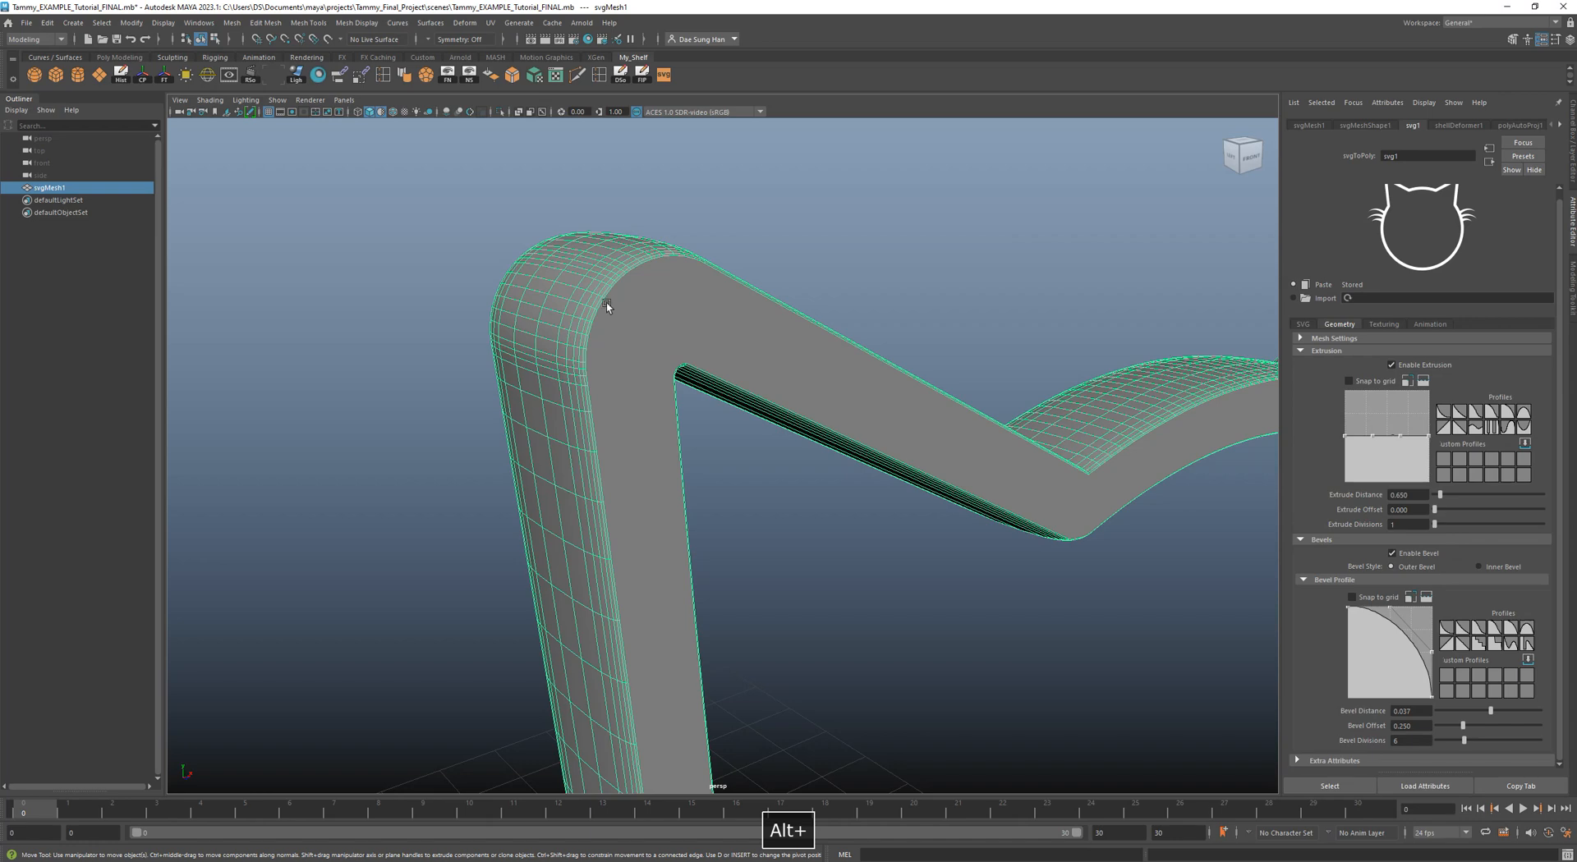
pyautogui.keyDown('alt'); pyautogui.moveTo(782, 518); pyautogui.dragTo(792, 397, button='middle'); pyautogui.keyUp('alt')
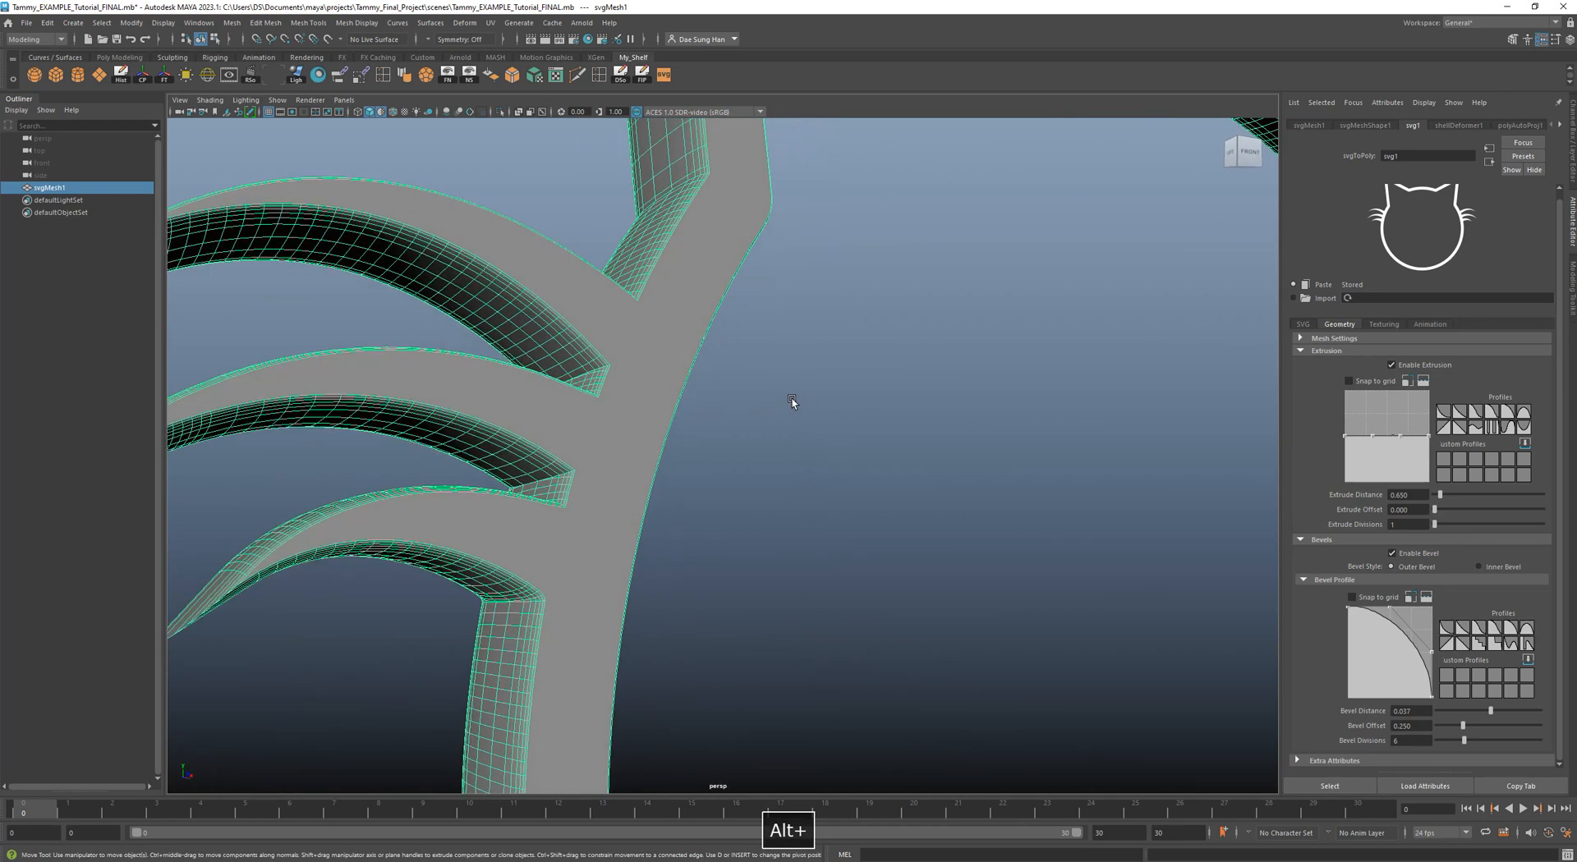
pyautogui.scroll(5, 687, 239)
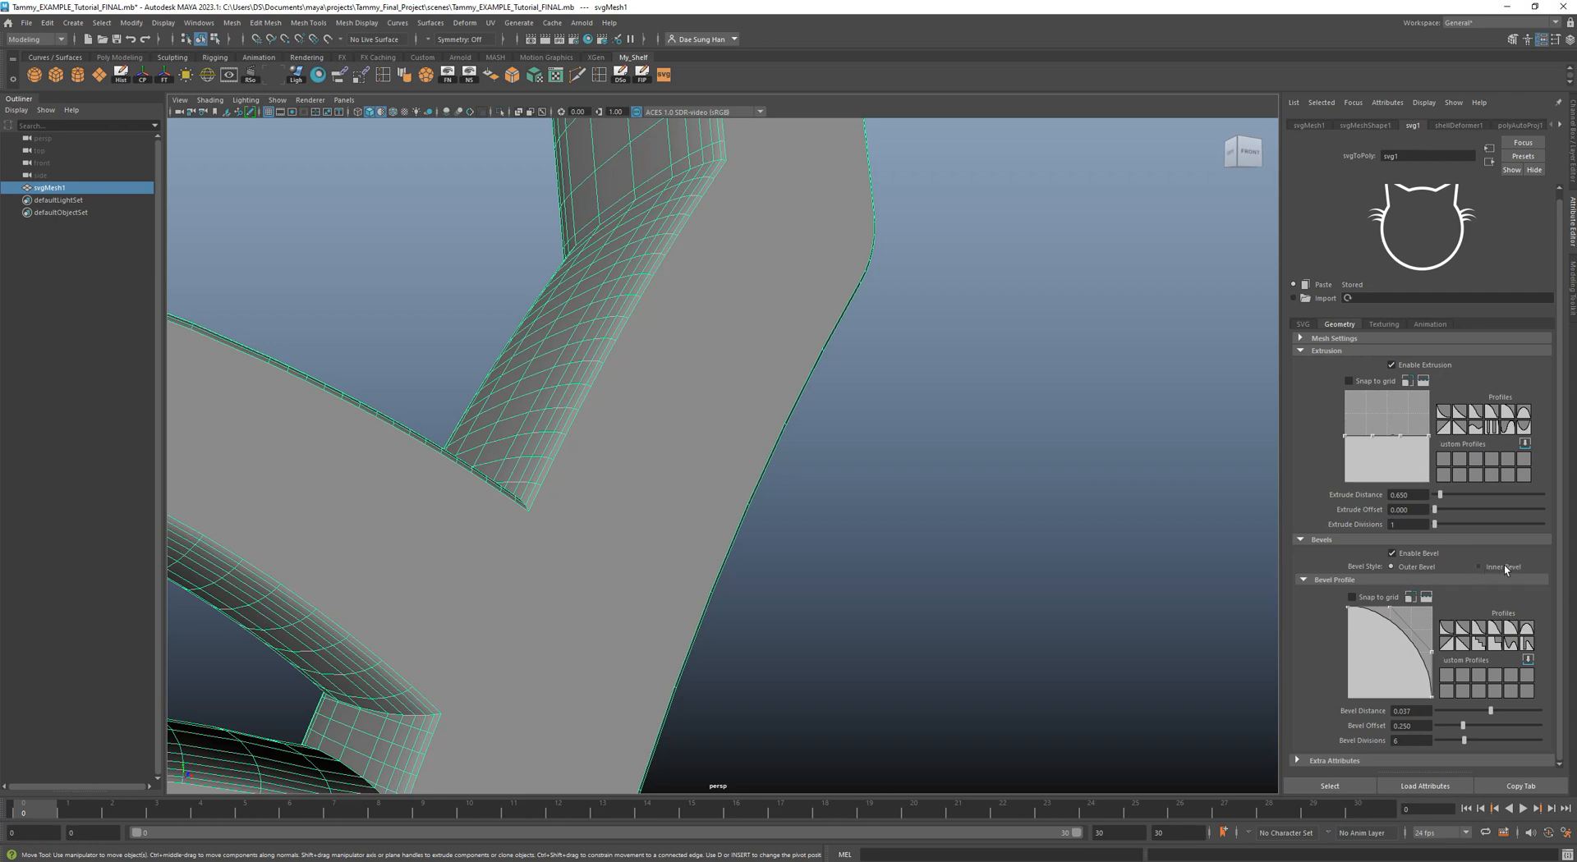
pyautogui.keyDown('alt'); pyautogui.moveTo(1101, 503); pyautogui.dragTo(584, 381, button='right'); pyautogui.keyUp('alt')
pyautogui.keyDown('alt'); pyautogui.moveTo(851, 417); pyautogui.dragTo(978, 493, button='right'); pyautogui.keyUp('alt')
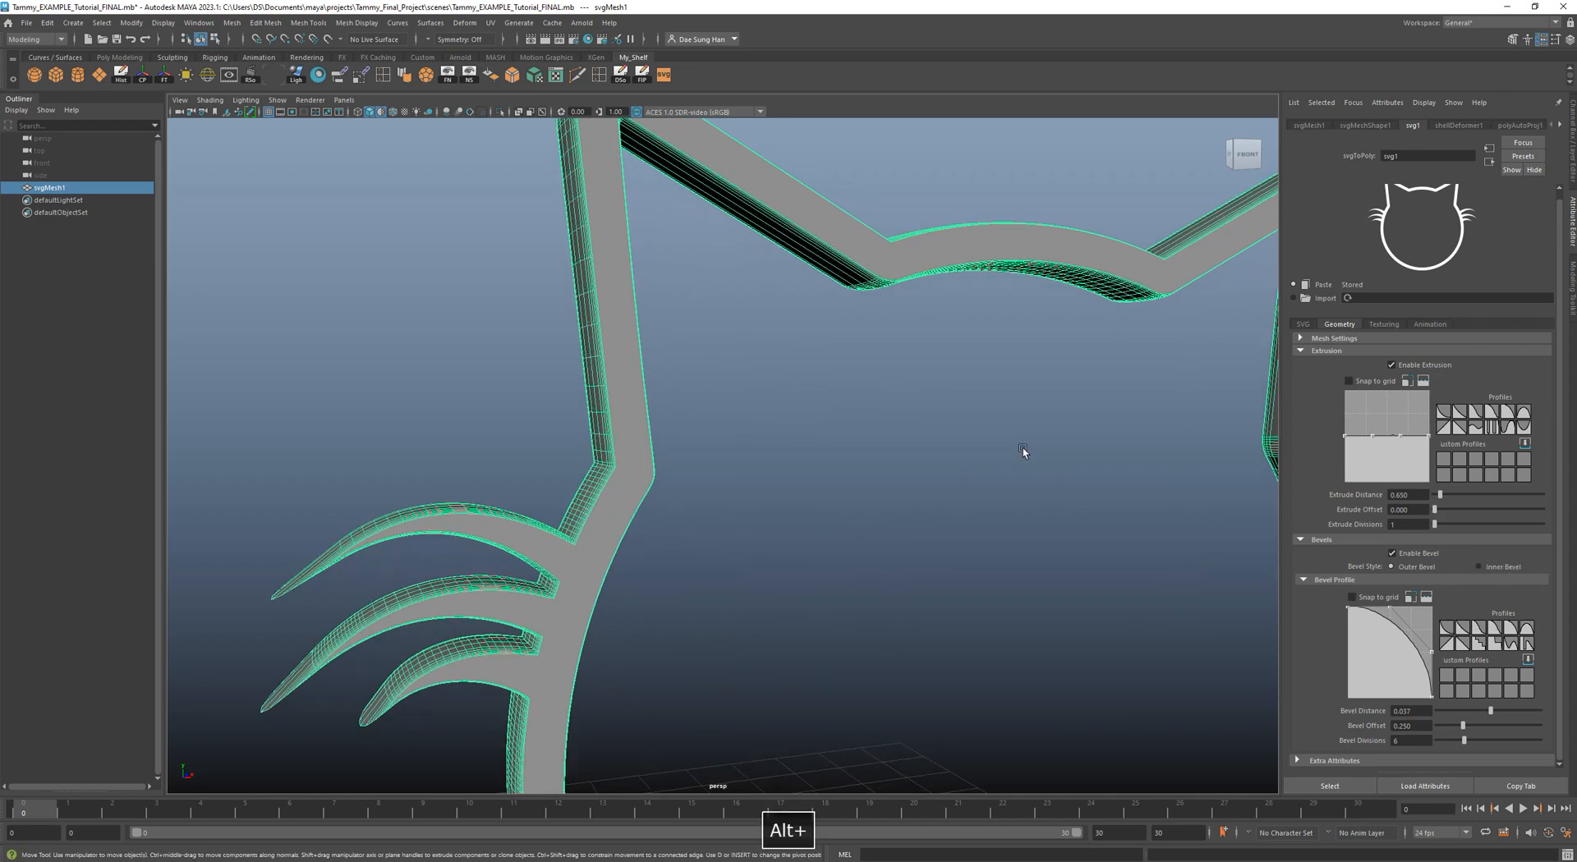
pyautogui.keyDown('alt'); pyautogui.moveTo(1049, 458); pyautogui.dragTo(855, 422, button='right'); pyautogui.keyUp('alt')
pyautogui.keyDown('alt'); pyautogui.moveTo(662, 530); pyautogui.dragTo(806, 352); pyautogui.keyUp('alt')
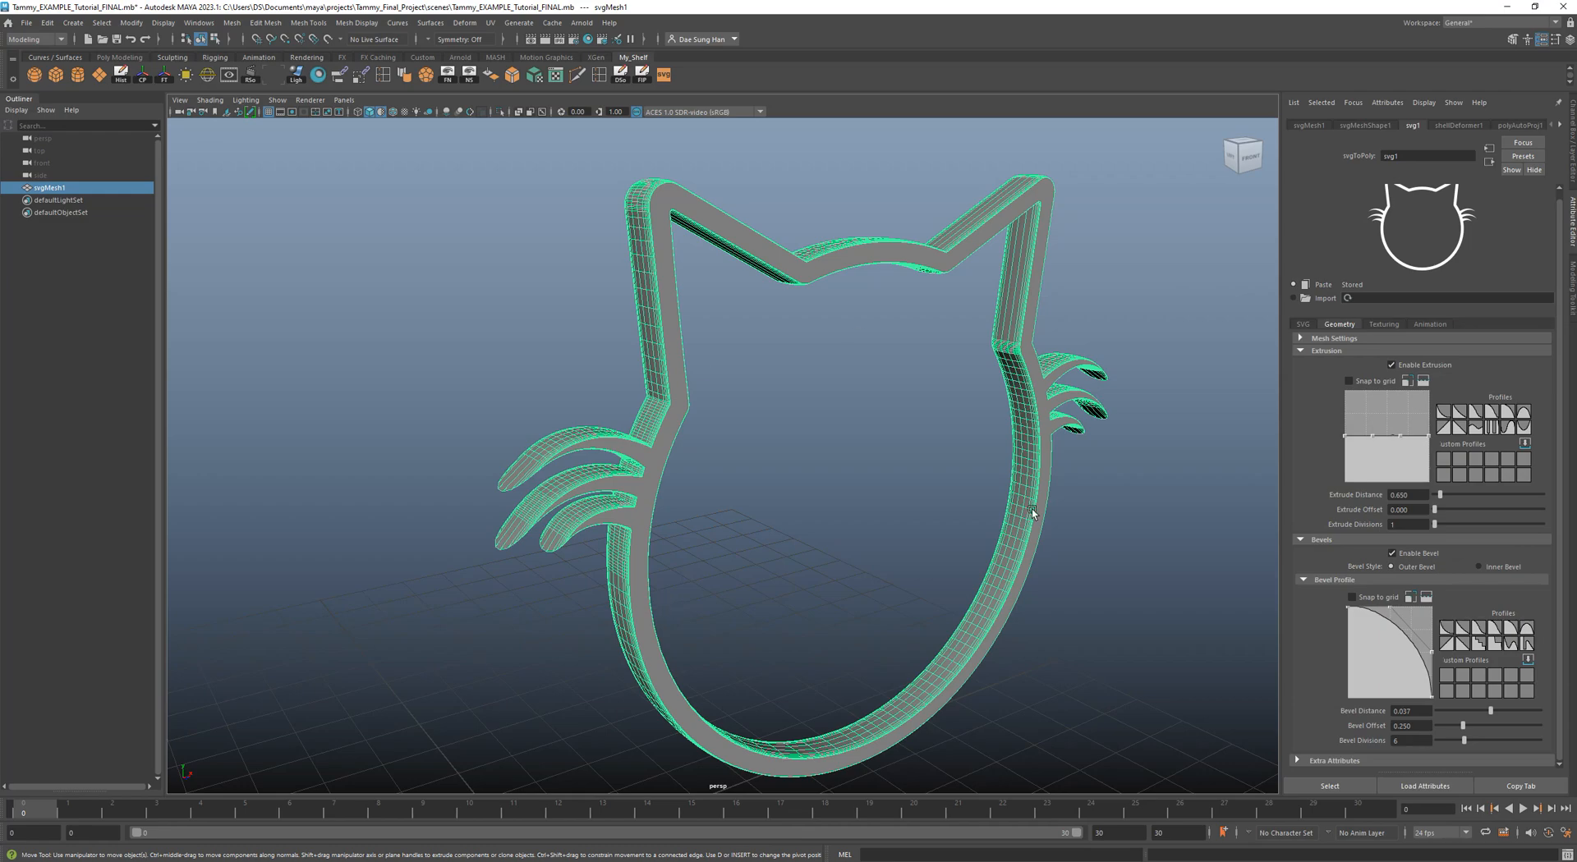
pyautogui.keyDown('alt'); pyautogui.moveTo(767, 524); pyautogui.dragTo(856, 409); pyautogui.keyUp('alt')
pyautogui.keyDown('alt'); pyautogui.moveTo(786, 529); pyautogui.dragTo(799, 457); pyautogui.keyUp('alt')
pyautogui.keyDown('alt'); pyautogui.moveTo(880, 430); pyautogui.dragTo(867, 386); pyautogui.keyUp('alt')
pyautogui.keyDown('alt'); pyautogui.moveTo(866, 386); pyautogui.dragTo(500, 401, button='middle'); pyautogui.keyUp('alt')
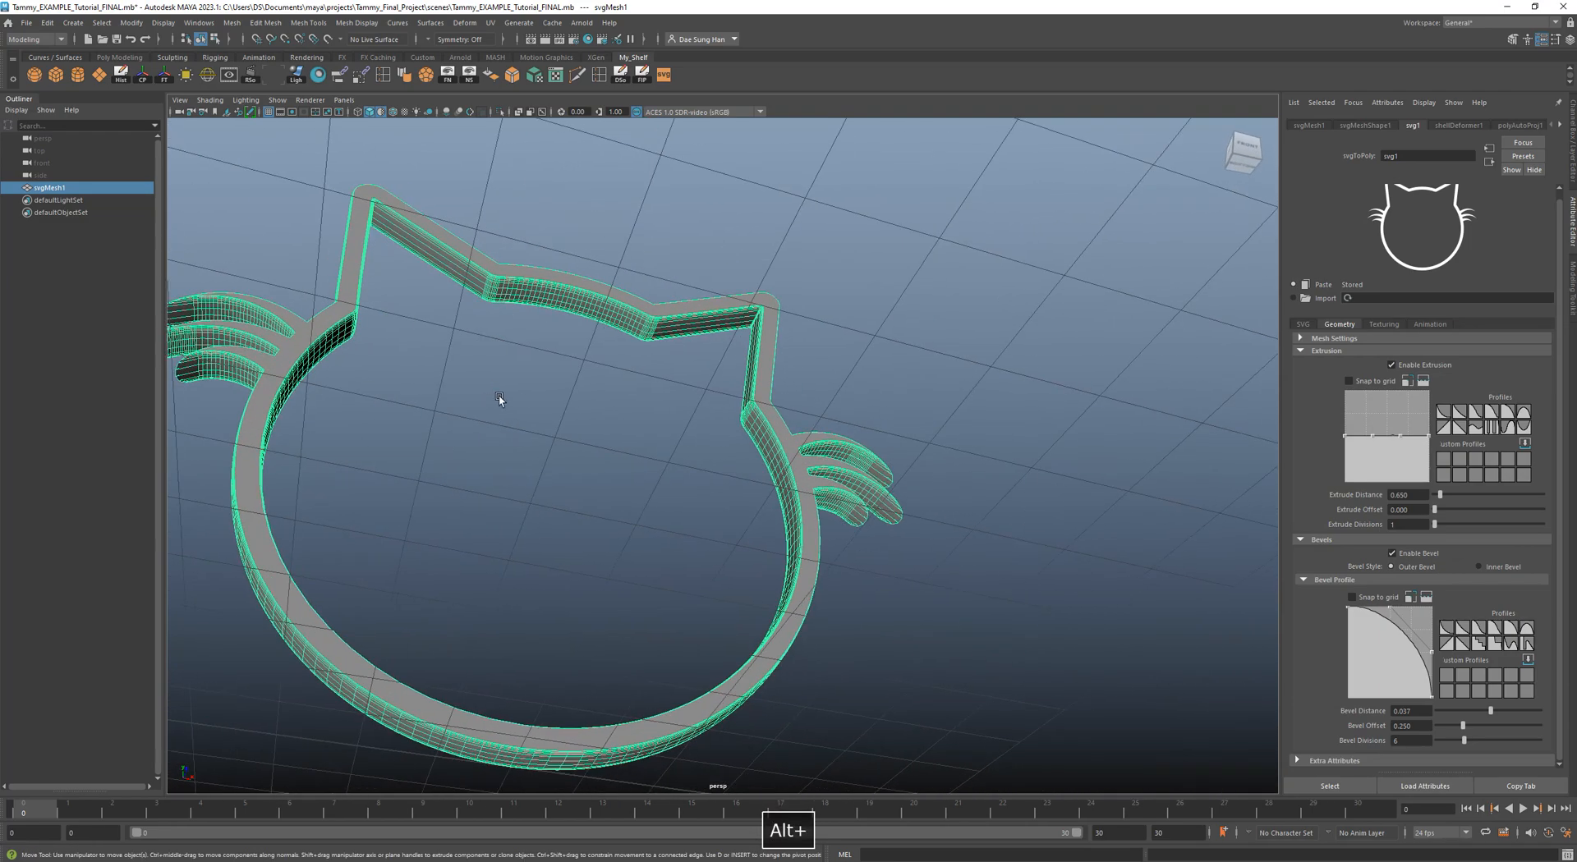
pyautogui.keyDown('alt'); pyautogui.moveTo(500, 401); pyautogui.dragTo(756, 415, button='right'); pyautogui.keyUp('alt')
pyautogui.keyDown('alt'); pyautogui.moveTo(757, 416); pyautogui.dragTo(743, 330); pyautogui.keyUp('alt')
pyautogui.keyDown('alt'); pyautogui.moveTo(743, 331); pyautogui.dragTo(846, 533, button='middle'); pyautogui.keyUp('alt')
pyautogui.keyDown('alt'); pyautogui.moveTo(846, 534); pyautogui.dragTo(430, 535, button='right'); pyautogui.keyUp('alt')
pyautogui.keyDown('alt'); pyautogui.moveTo(430, 534); pyautogui.dragTo(739, 465, button='middle'); pyautogui.keyUp('alt')
pyautogui.keyDown('alt'); pyautogui.moveTo(739, 465); pyautogui.dragTo(521, 499, button='right'); pyautogui.keyUp('alt')
pyautogui.keyDown('alt'); pyautogui.moveTo(522, 499); pyautogui.dragTo(585, 419, button='middle'); pyautogui.keyUp('alt')
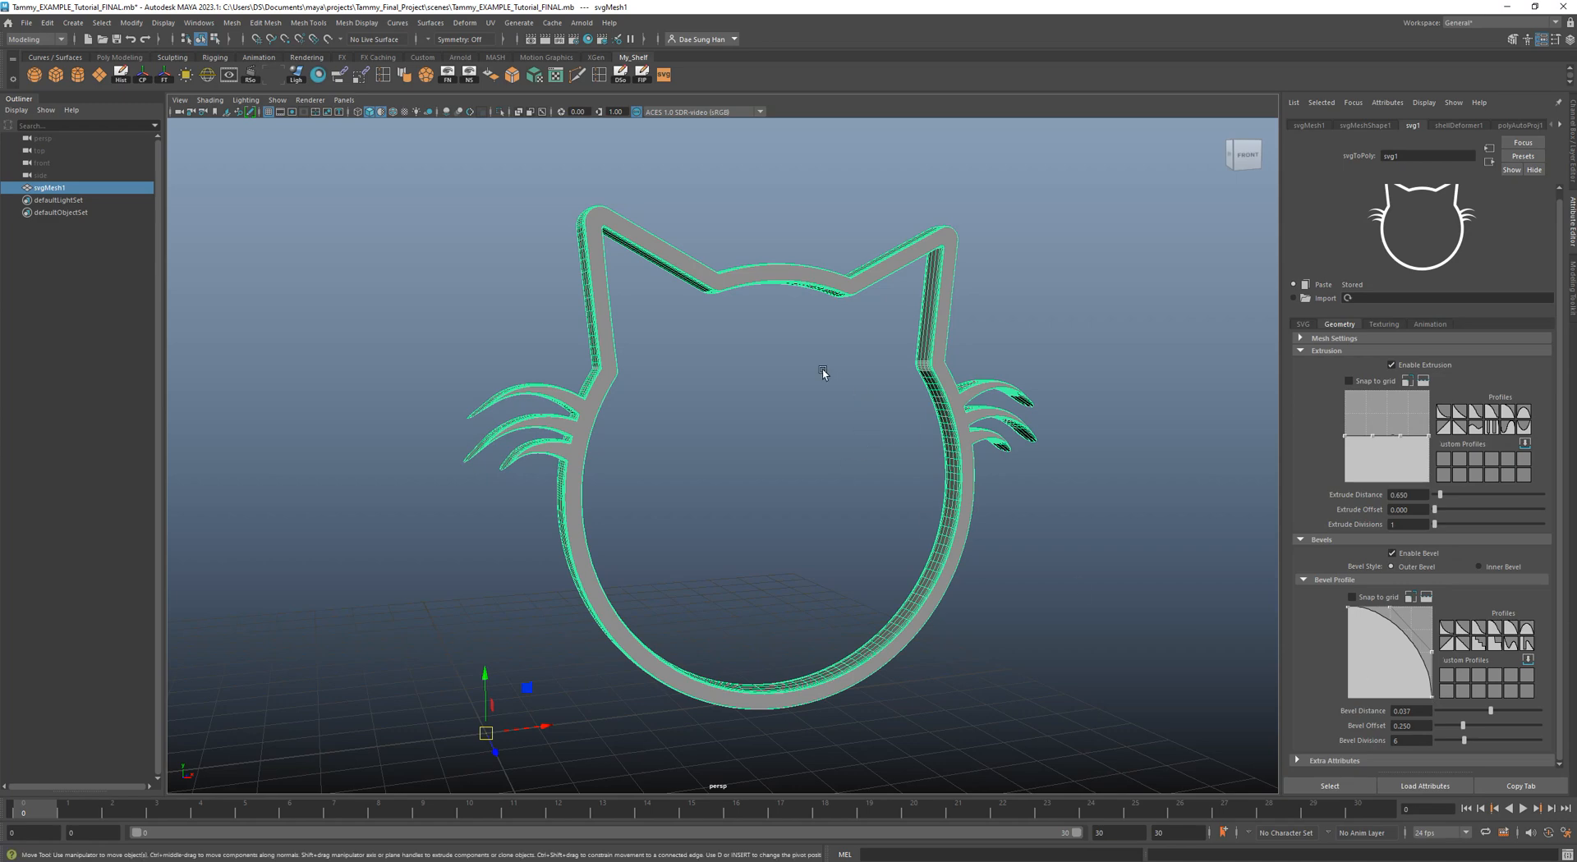
# Set the Bevel Offset of the cat outline to 0.043.
pyautogui.keyDown('alt'); pyautogui.moveTo(861, 396); pyautogui.dragTo(731, 451, button='middle'); pyautogui.keyUp('alt')
pyautogui.keyDown('alt'); pyautogui.moveTo(732, 398); pyautogui.dragTo(1210, 653, button='right'); pyautogui.keyUp('alt')
pyautogui.moveTo(1426, 726); pyautogui.dragTo(1363, 727)
pyautogui.write('043')
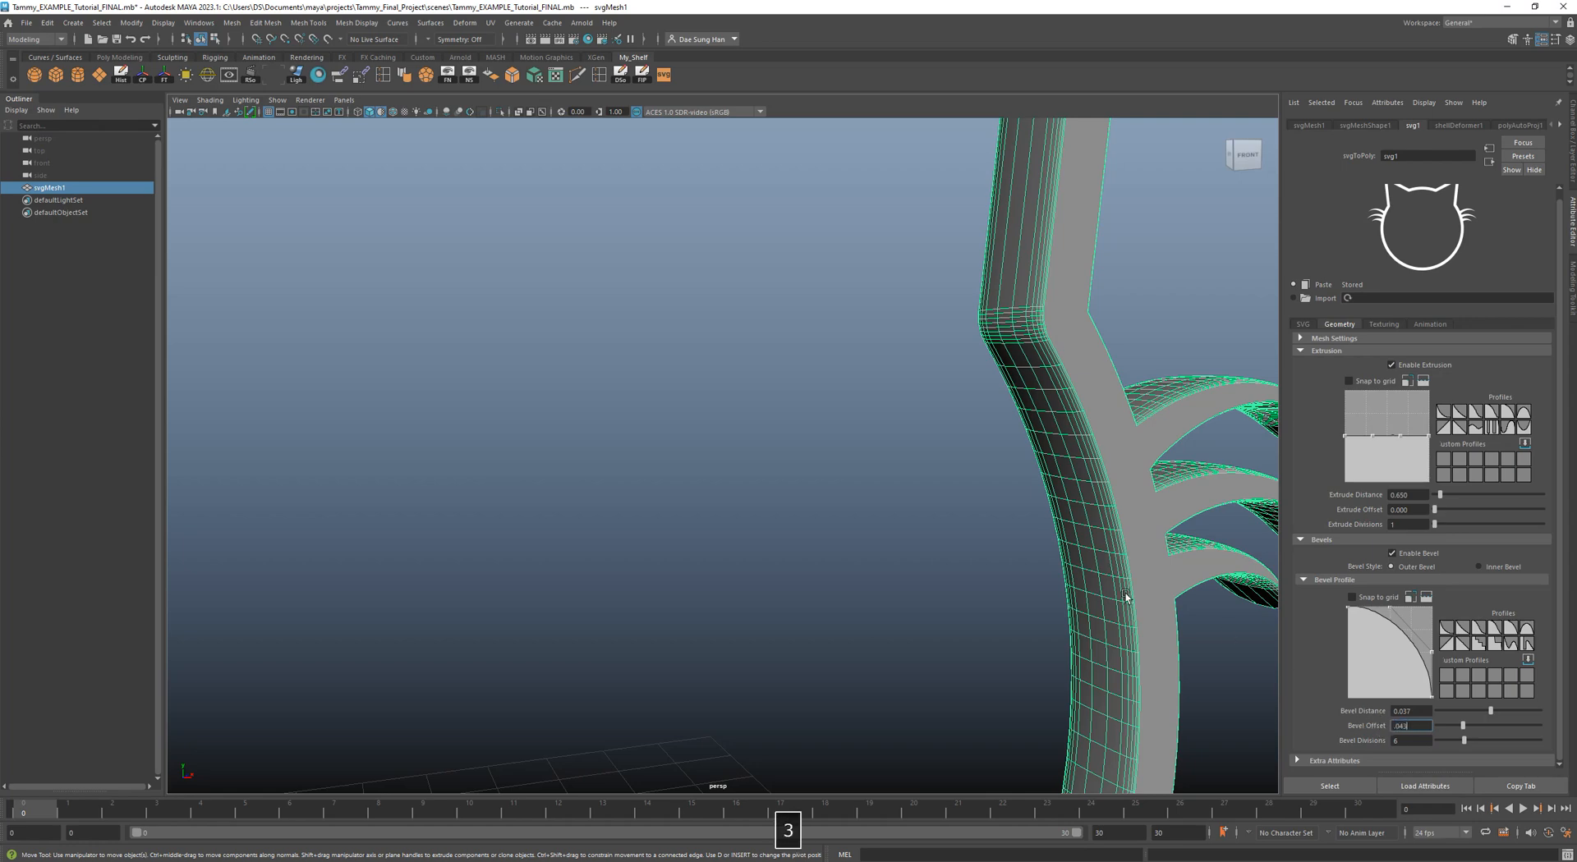
pyautogui.press('Return')
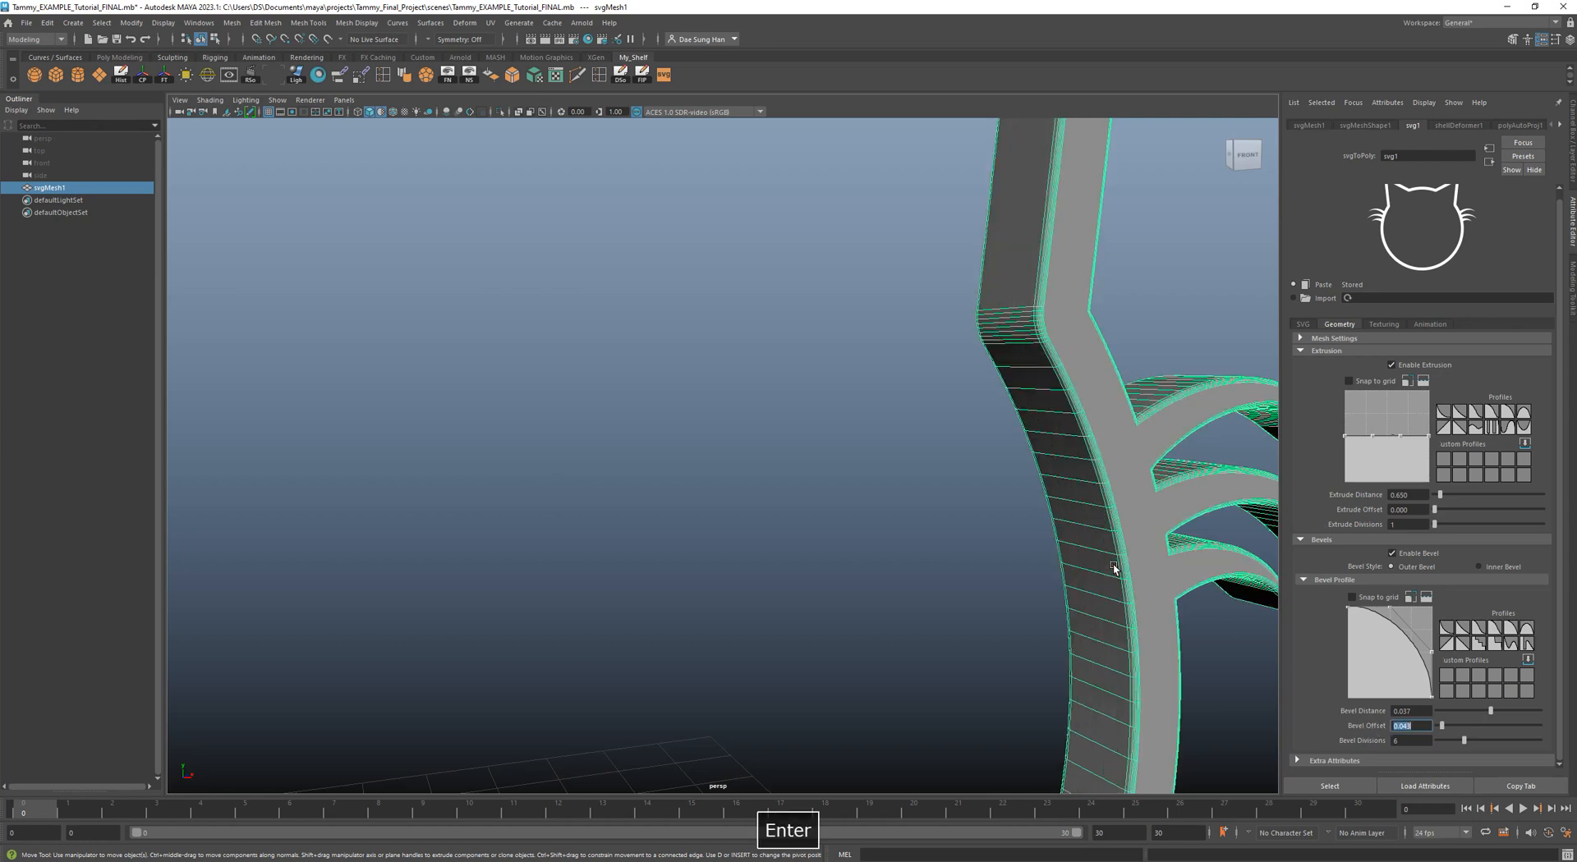
# Inspect the beveled edges near the inner ear corner and undo the Bevel Offset change for comparison.
pyautogui.keyDown('alt'); pyautogui.moveTo(1084, 325); pyautogui.dragTo(806, 299); pyautogui.keyUp('alt')
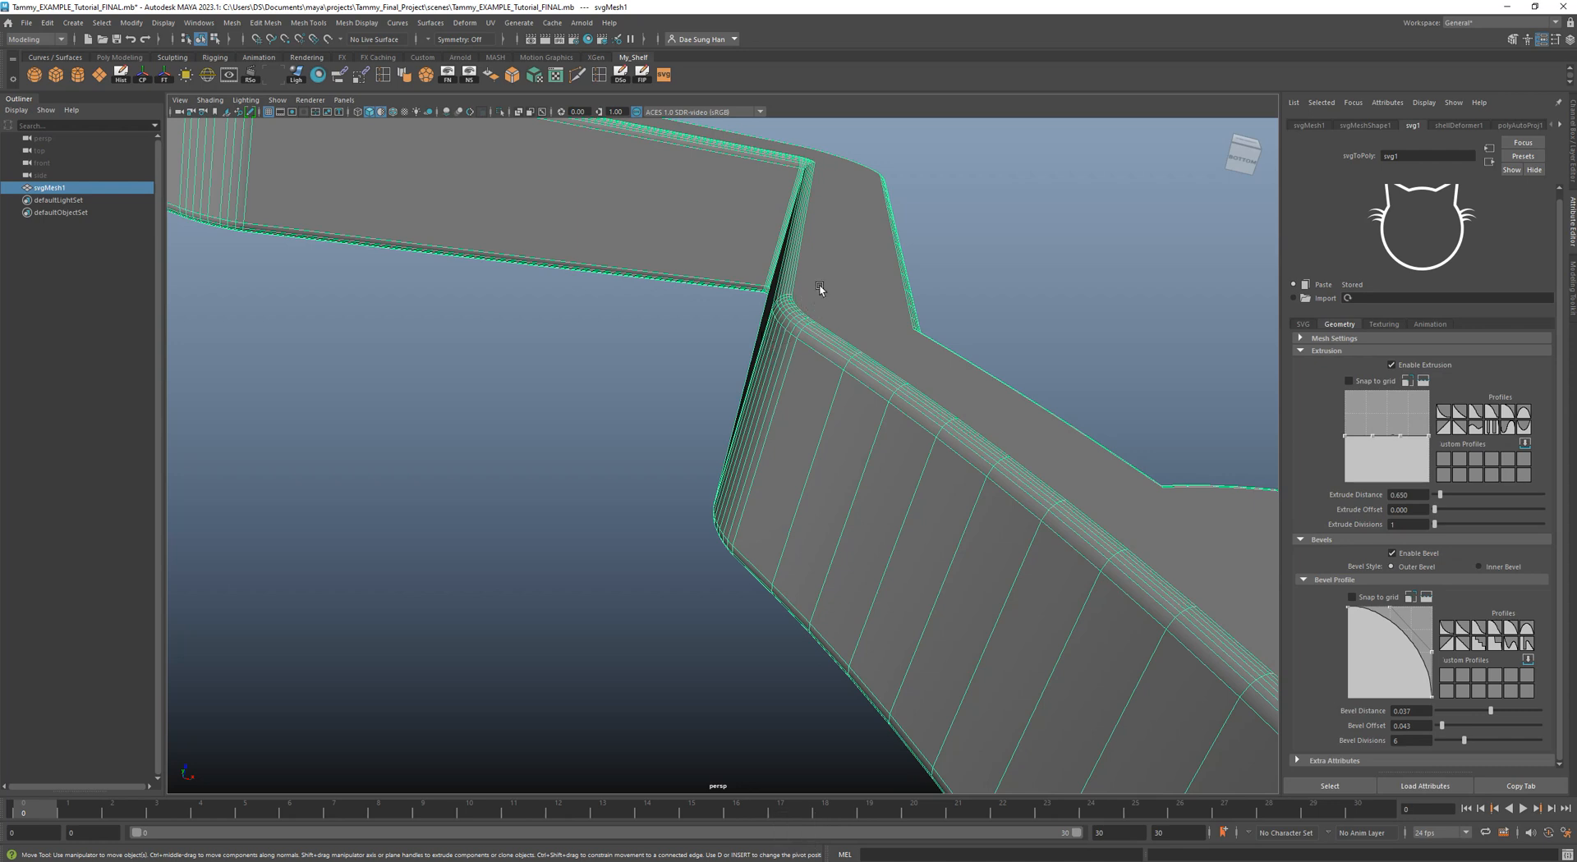
pyautogui.keyDown('alt'); pyautogui.moveTo(986, 440); pyautogui.dragTo(760, 412); pyautogui.keyUp('alt')
pyautogui.hotkey('ctrl', 'z')
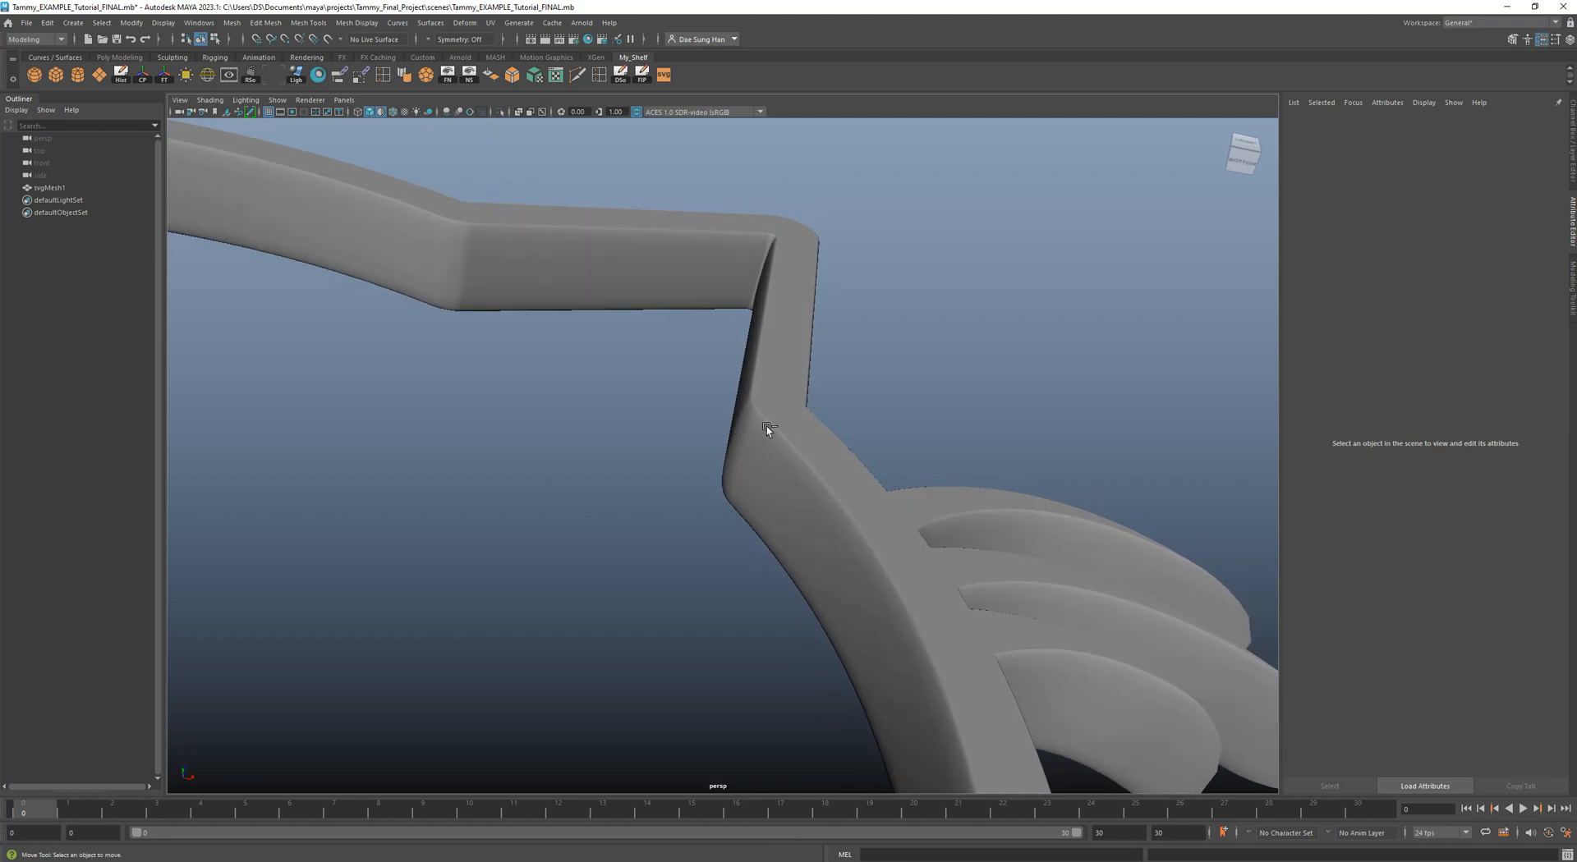
# Reselect the cat outline mesh and set its Bevel Offset back to 0.043.
pyautogui.hotkey('ctrl', 'y')
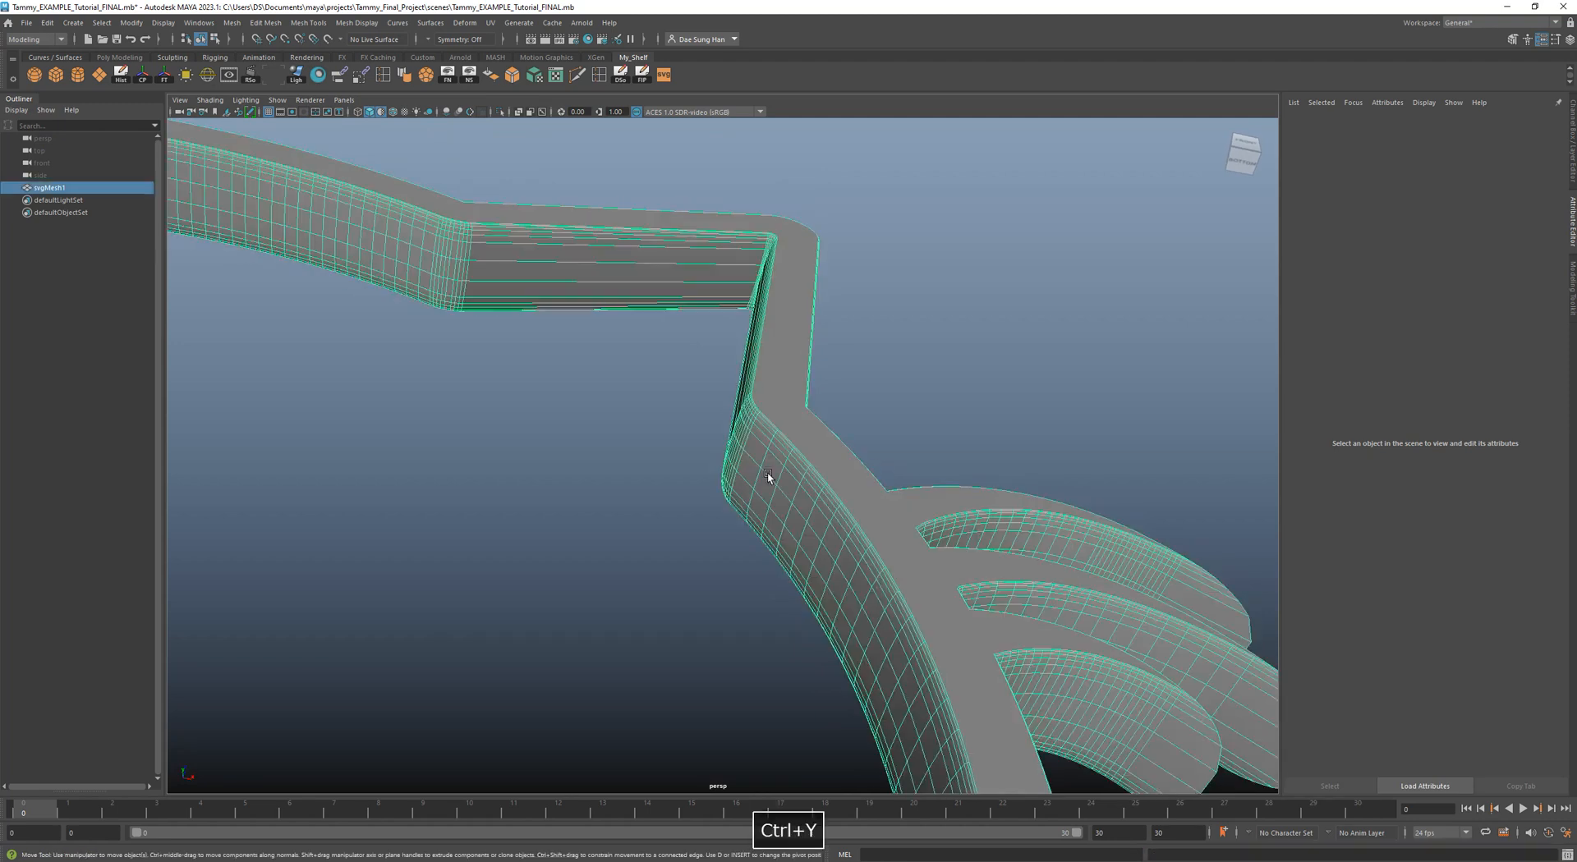
pyautogui.scroll(-1, 1479, 581)
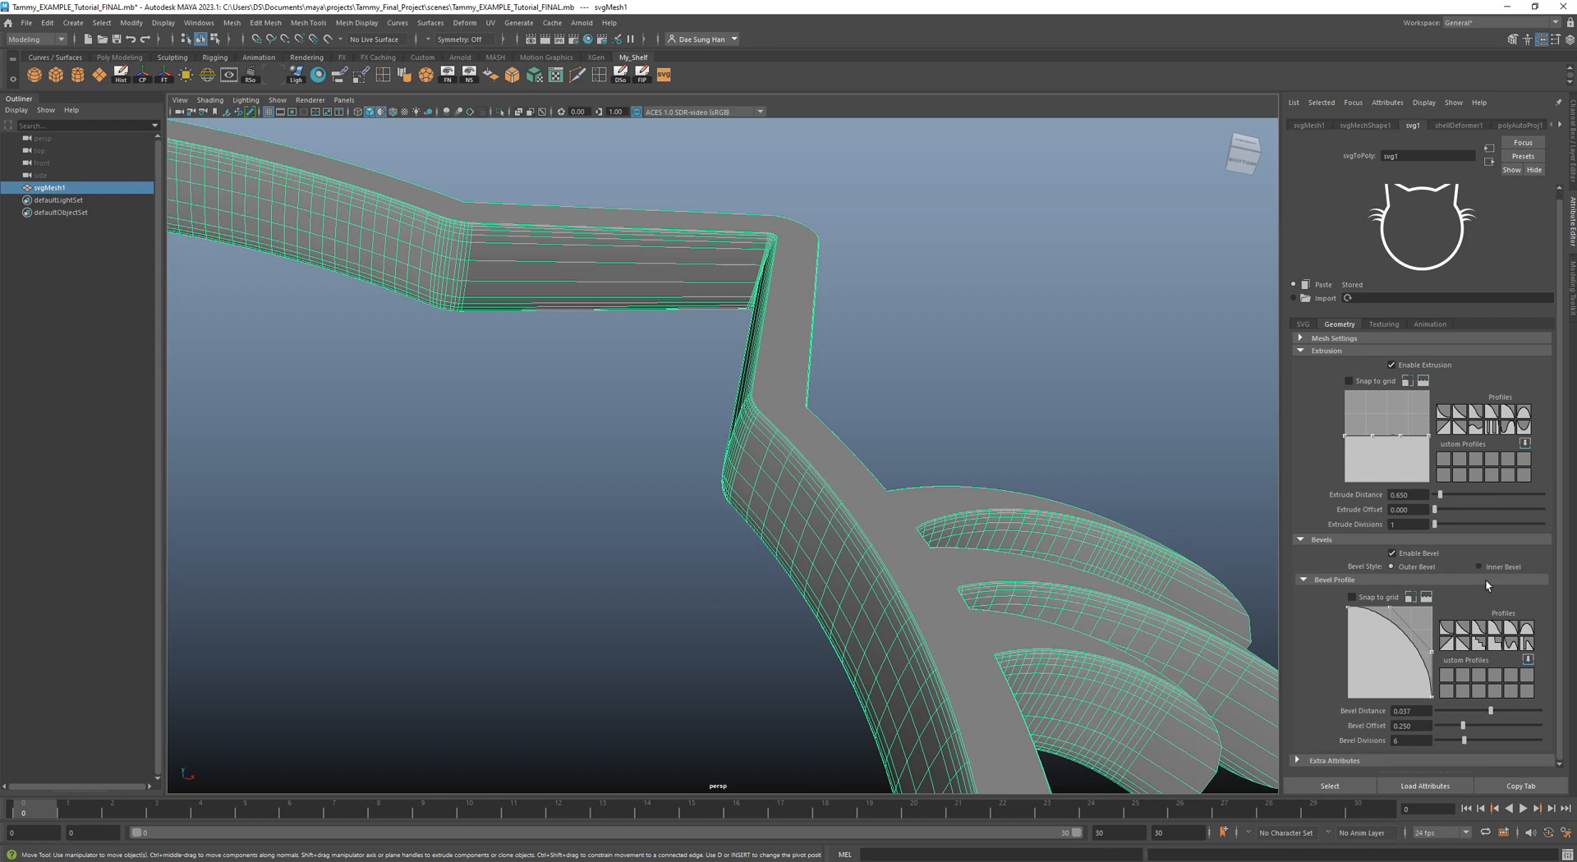
pyautogui.click(1426, 726)
pyautogui.write('0.')
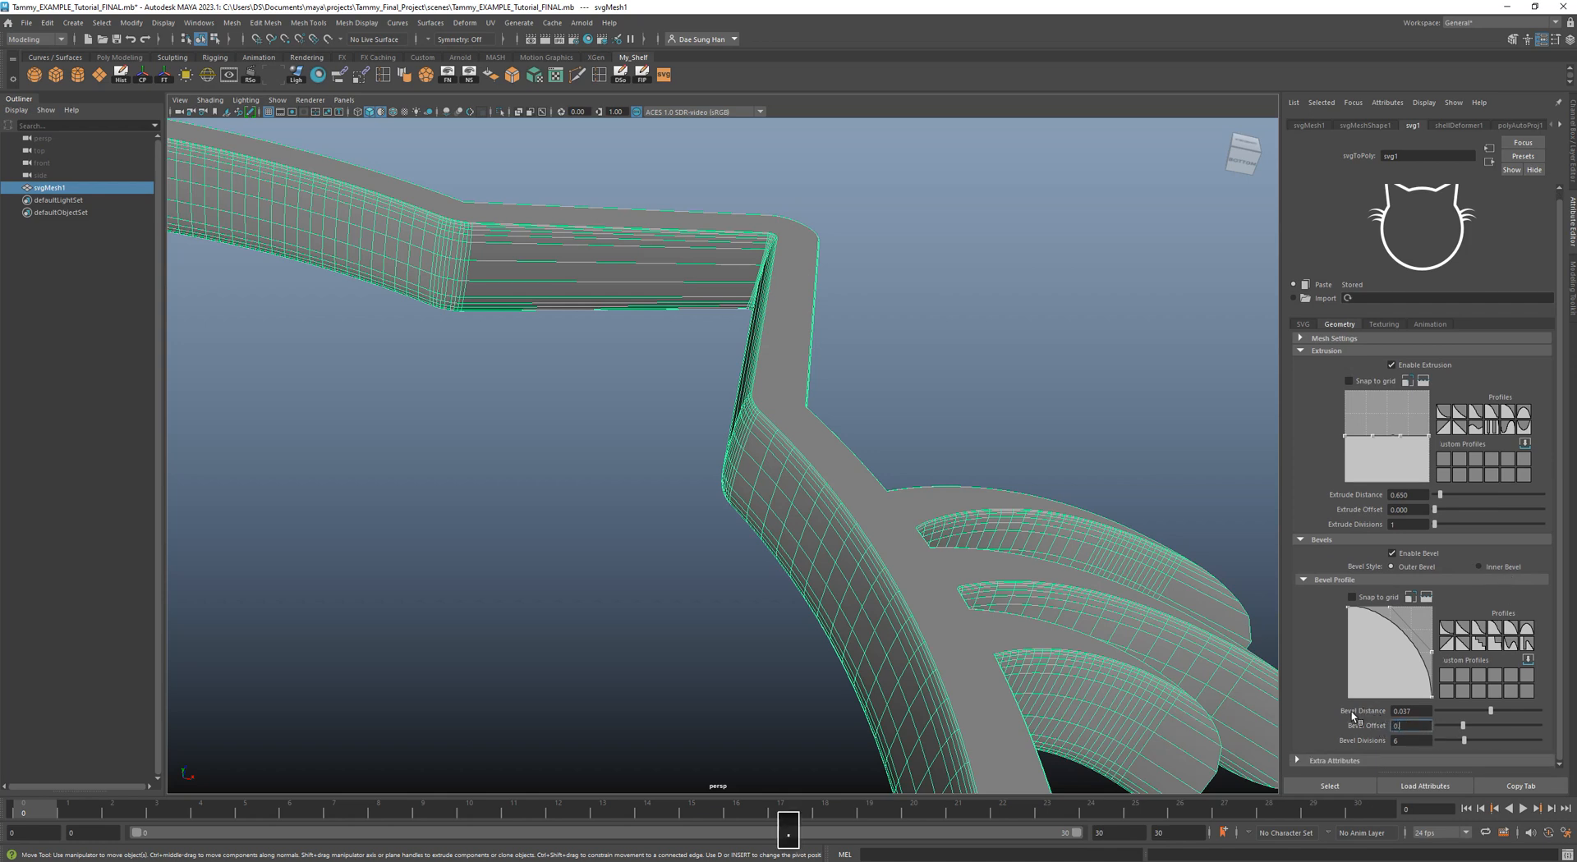
pyautogui.write('043')
pyautogui.press('Return')
# Examine the beveled cat outline up close and as a whole, checking the ear edges, brow corner and whiskers.
pyautogui.click(992, 371)
pyautogui.keyDown('alt'); pyautogui.moveTo(774, 450); pyautogui.dragTo(608, 448); pyautogui.keyUp('alt')
pyautogui.keyDown('alt'); pyautogui.moveTo(608, 448); pyautogui.dragTo(722, 384, button='middle'); pyautogui.keyUp('alt')
pyautogui.click(670, 295)
pyautogui.keyDown('alt'); pyautogui.moveTo(696, 493); pyautogui.dragTo(790, 317, button='middle'); pyautogui.keyUp('alt')
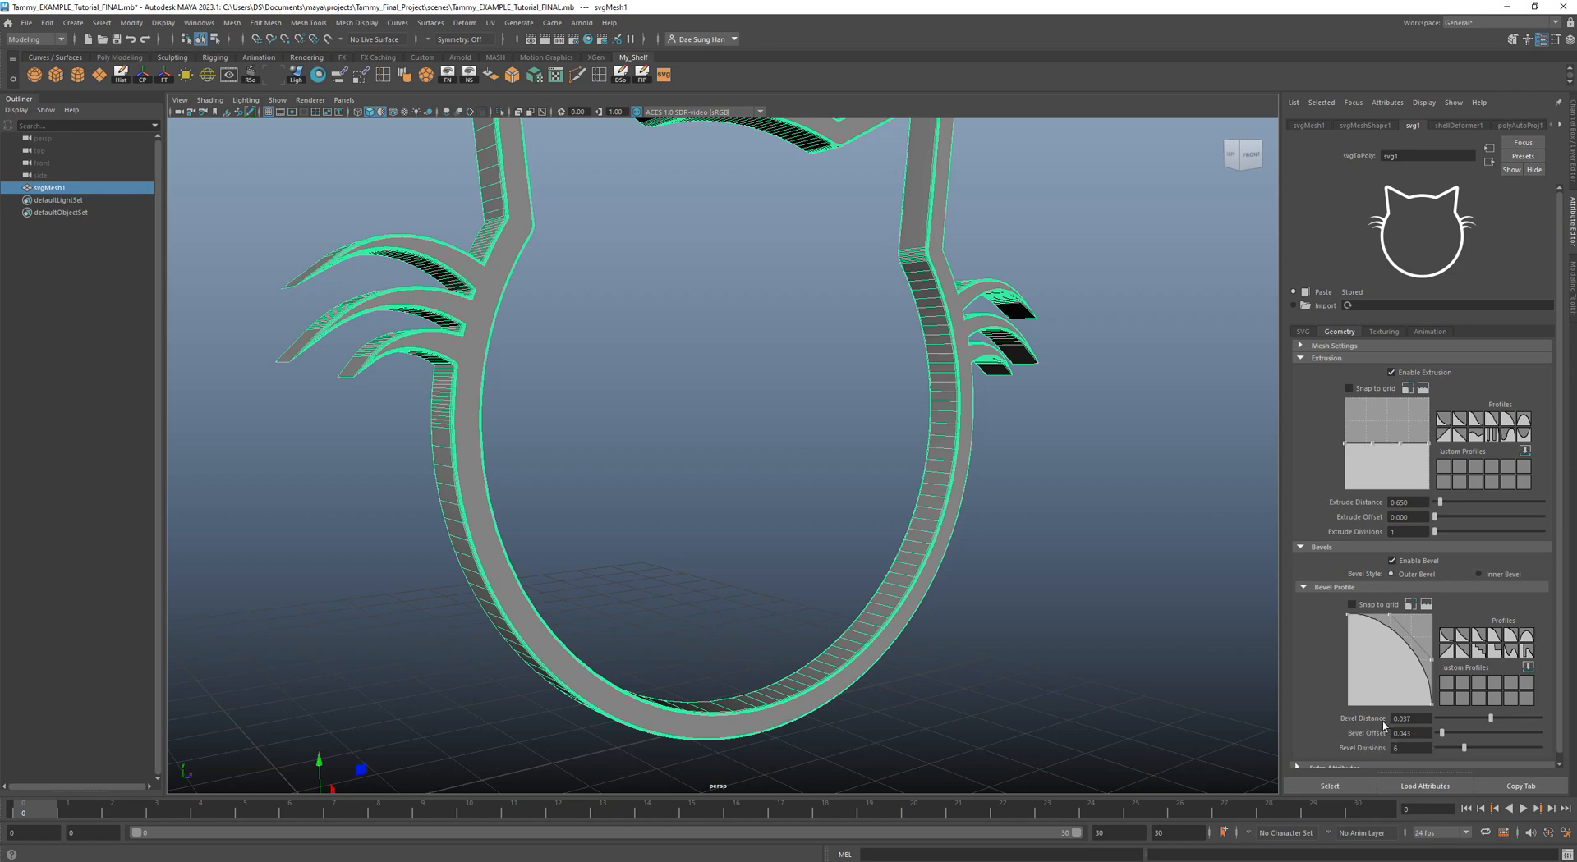
pyautogui.keyDown('alt'); pyautogui.moveTo(791, 399); pyautogui.dragTo(911, 682, button='middle'); pyautogui.keyUp('alt')
pyautogui.keyDown('alt'); pyautogui.moveTo(912, 682); pyautogui.dragTo(1070, 578, button='right'); pyautogui.keyUp('alt')
pyautogui.keyDown('alt'); pyautogui.moveTo(1147, 345); pyautogui.dragTo(1053, 555, button='middle'); pyautogui.keyUp('alt')
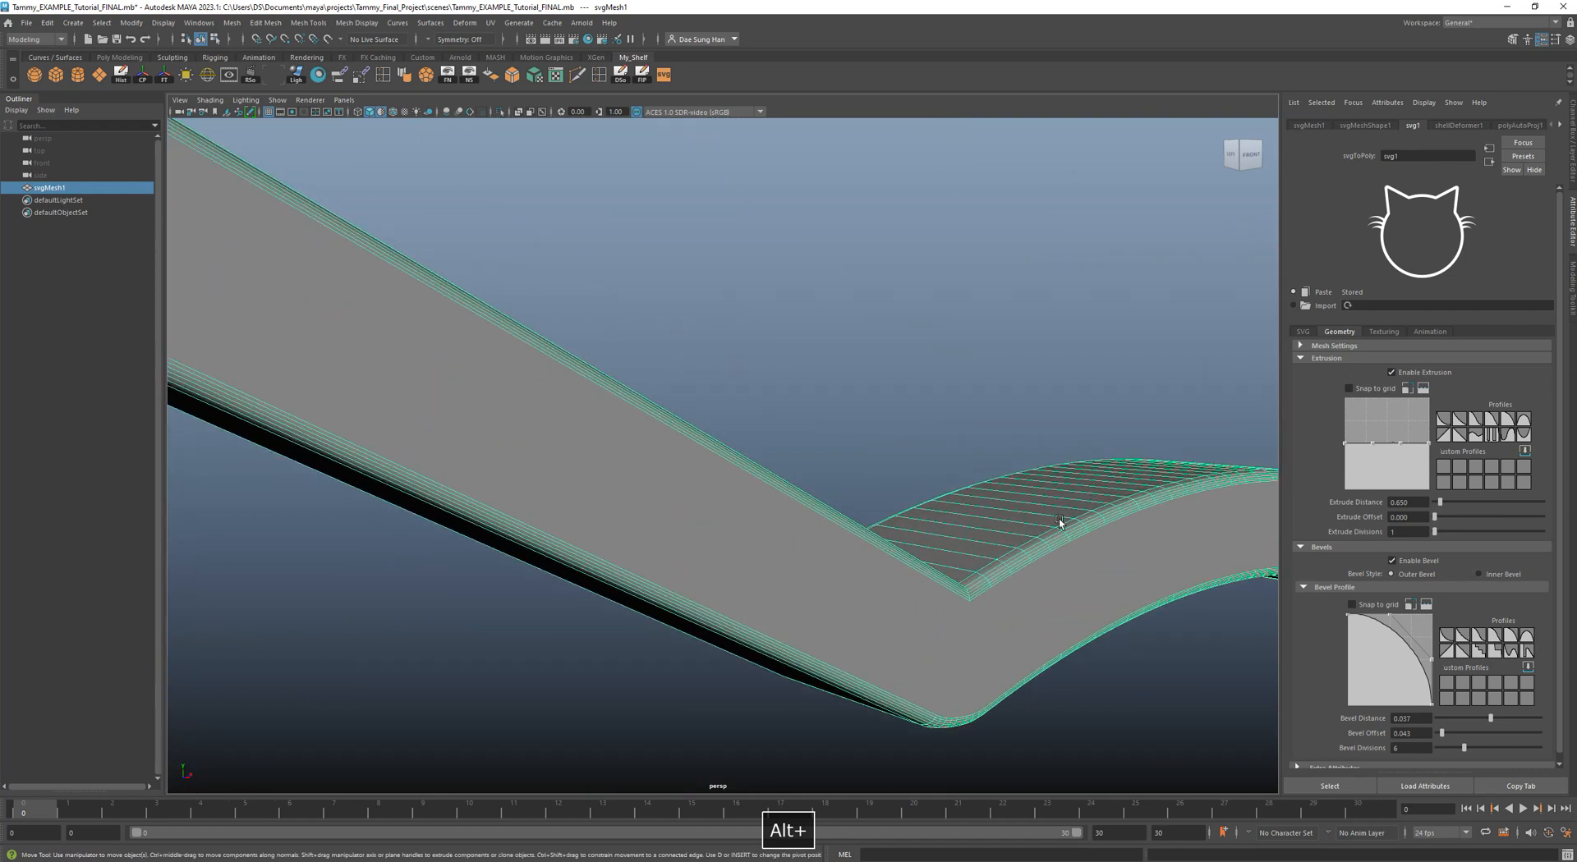
pyautogui.click(940, 440)
pyautogui.keyDown('alt'); pyautogui.moveTo(939, 440); pyautogui.dragTo(1052, 514); pyautogui.keyUp('alt')
pyautogui.keyDown('alt'); pyautogui.moveTo(1079, 658); pyautogui.dragTo(759, 612, button='right'); pyautogui.keyUp('alt')
pyautogui.keyDown('alt'); pyautogui.moveTo(850, 624); pyautogui.dragTo(890, 466, button='middle'); pyautogui.keyUp('alt')
pyautogui.keyDown('alt'); pyautogui.moveTo(890, 467); pyautogui.dragTo(898, 458); pyautogui.keyUp('alt')
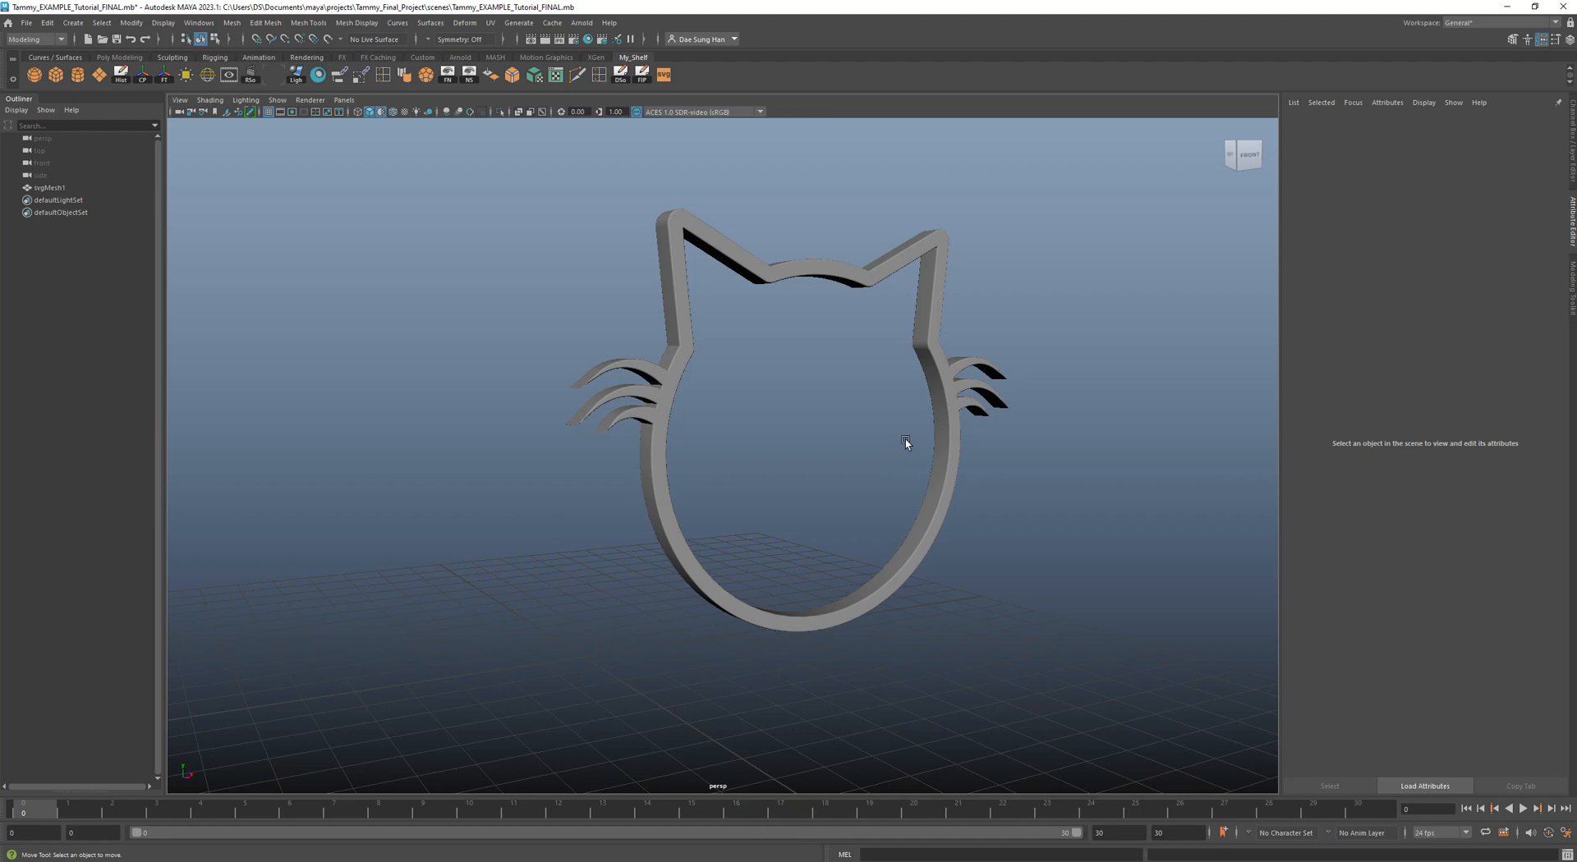
pyautogui.keyDown('alt'); pyautogui.moveTo(830, 436); pyautogui.dragTo(853, 404); pyautogui.keyUp('alt')
pyautogui.keyDown('alt'); pyautogui.moveTo(854, 404); pyautogui.dragTo(1007, 387, button='right'); pyautogui.keyUp('alt')
pyautogui.keyDown('alt'); pyautogui.moveTo(911, 353); pyautogui.dragTo(704, 542, button='middle'); pyautogui.keyUp('alt')
pyautogui.keyDown('alt'); pyautogui.moveTo(704, 542); pyautogui.dragTo(768, 369, button='right'); pyautogui.keyUp('alt')
pyautogui.keyDown('alt'); pyautogui.moveTo(767, 369); pyautogui.dragTo(751, 496); pyautogui.keyUp('alt')
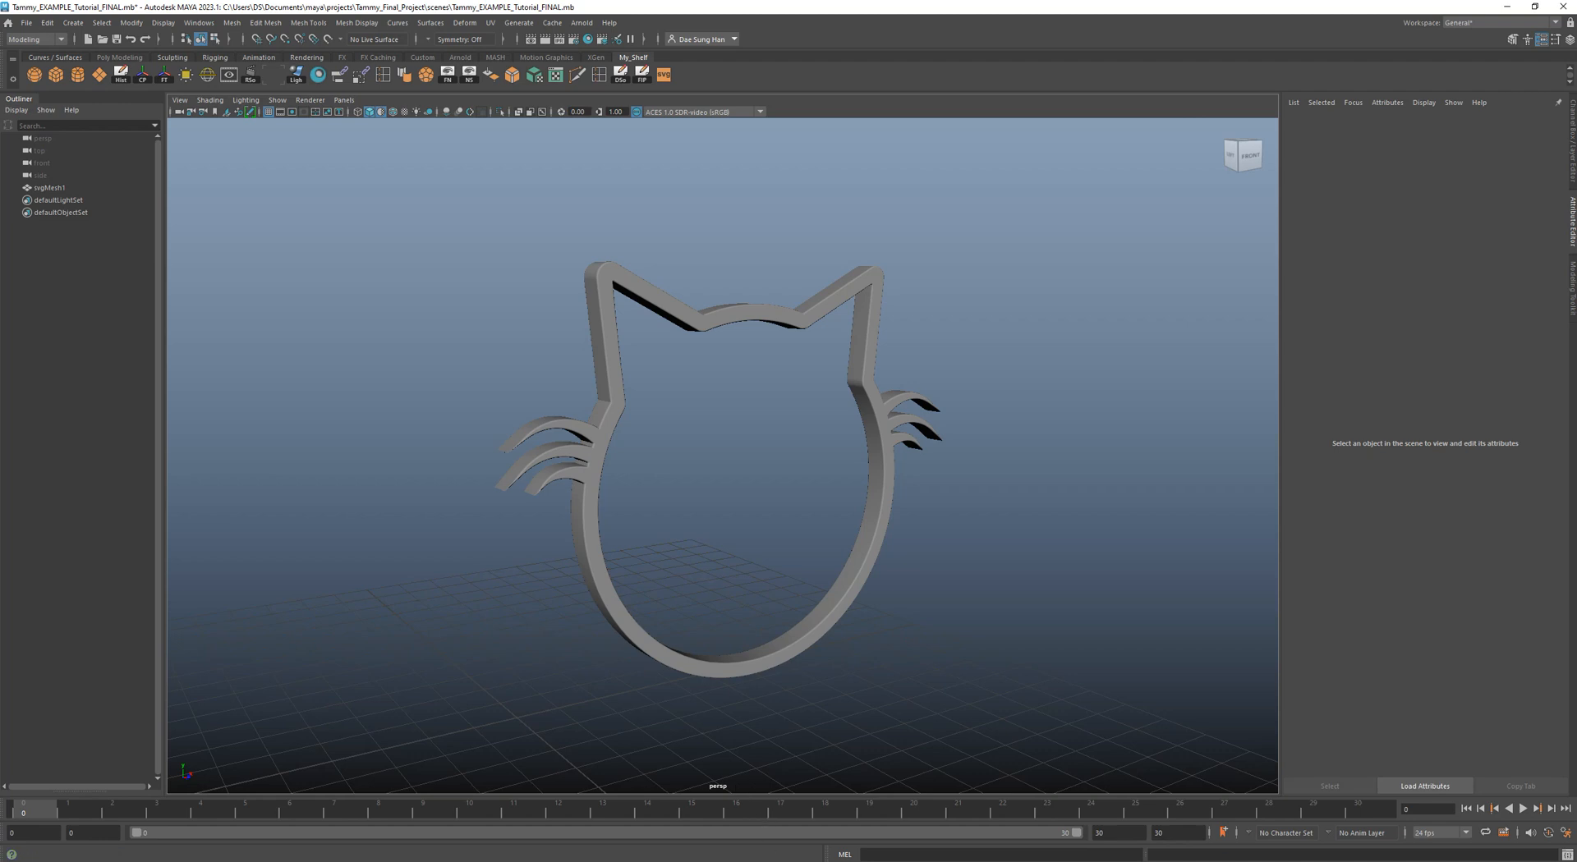
# Switch to Illustrator, show and select the "pink solid ONLY" path, and hide "white outline ONLY".
pyautogui.click(771, 861)
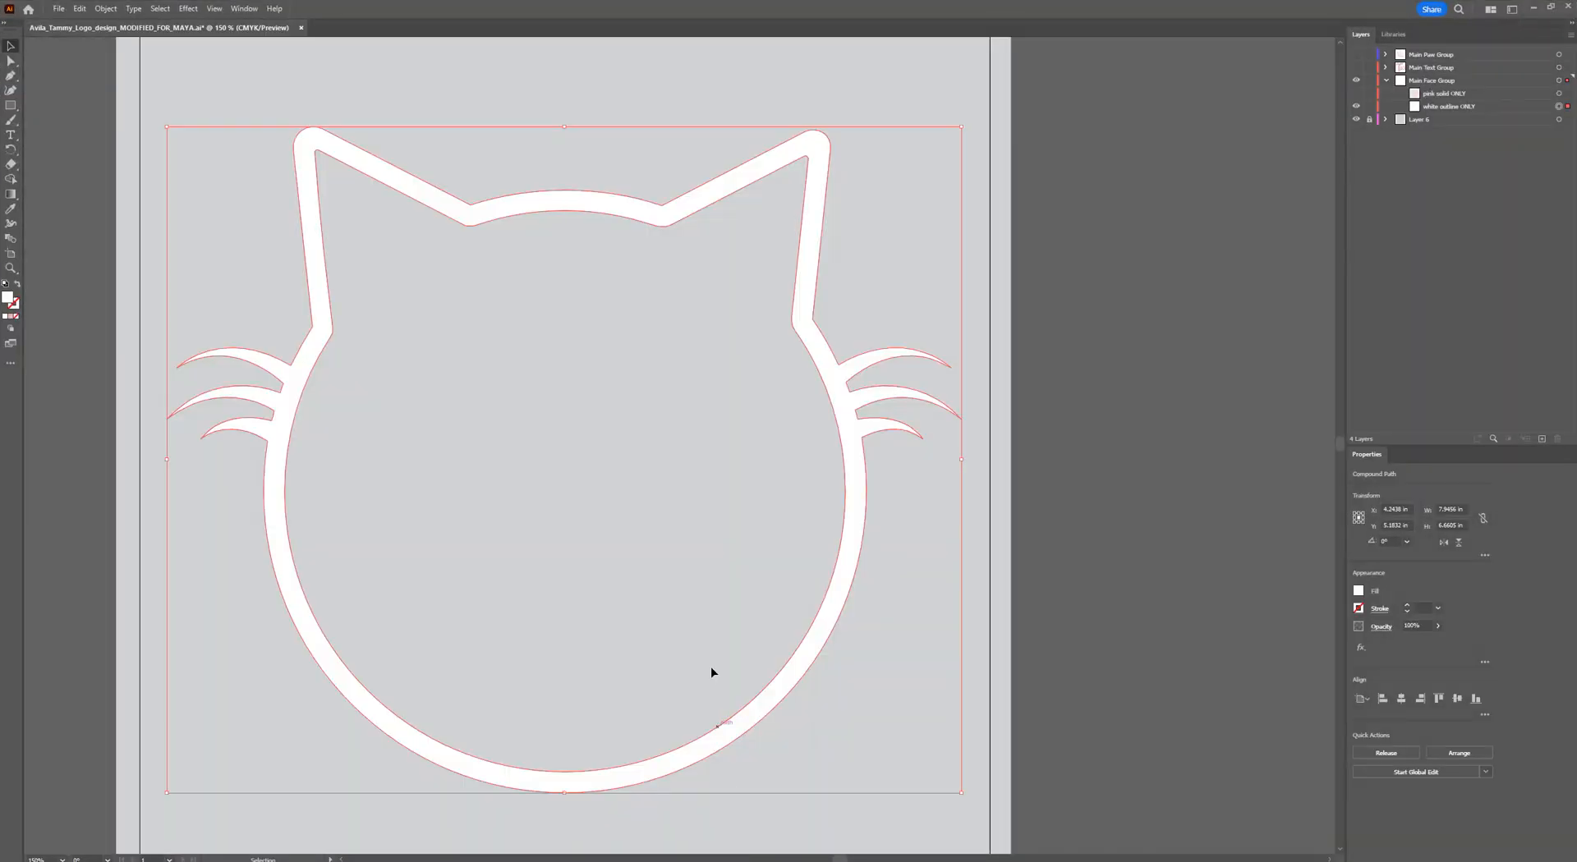
pyautogui.click(1356, 95)
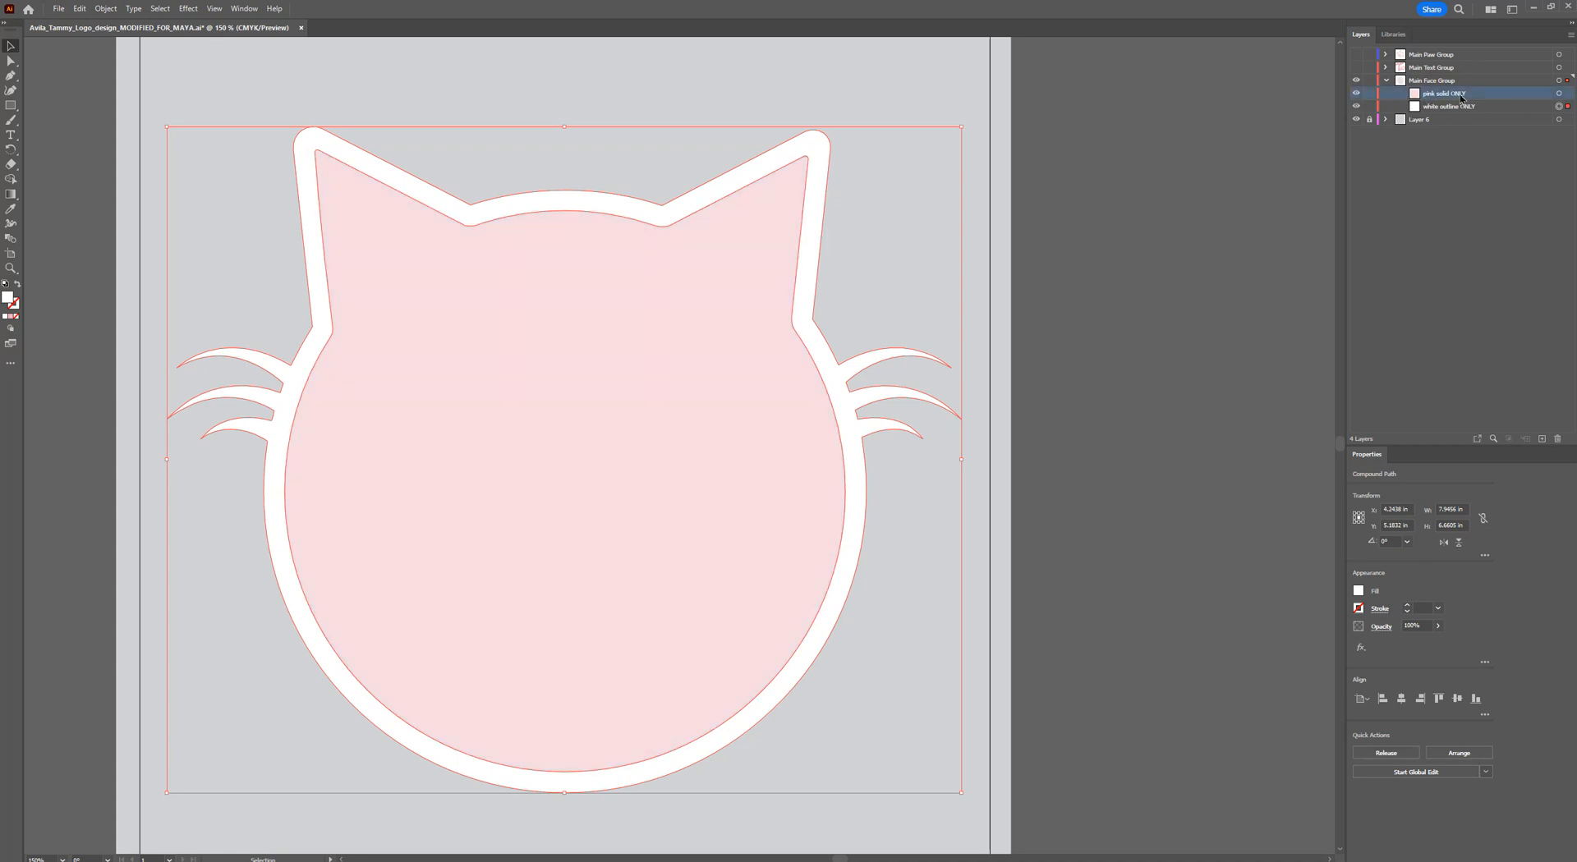
pyautogui.click(1568, 94)
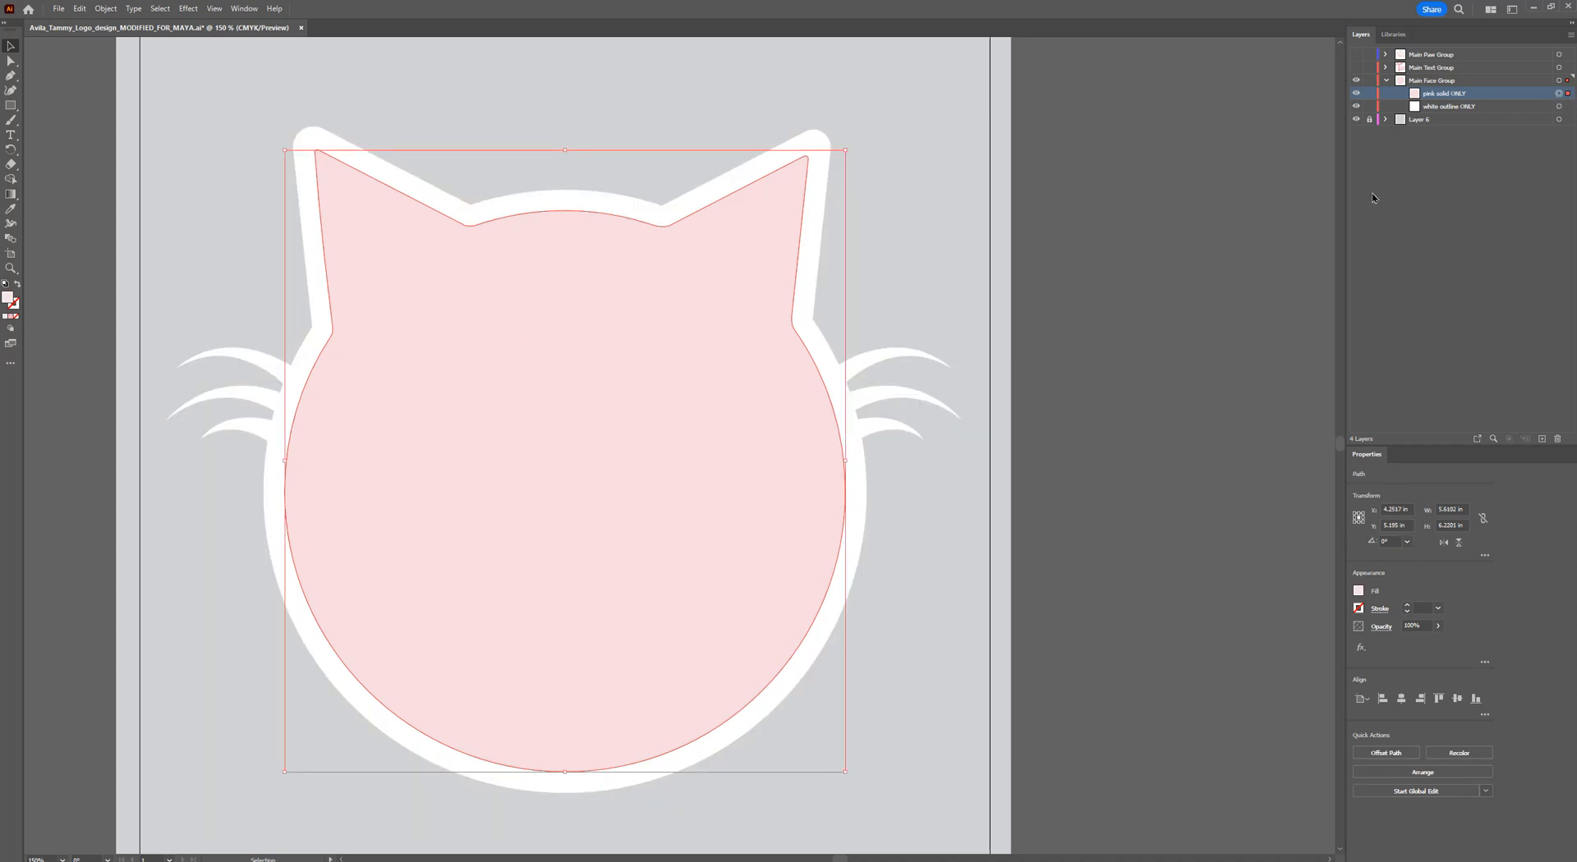
pyautogui.click(1356, 108)
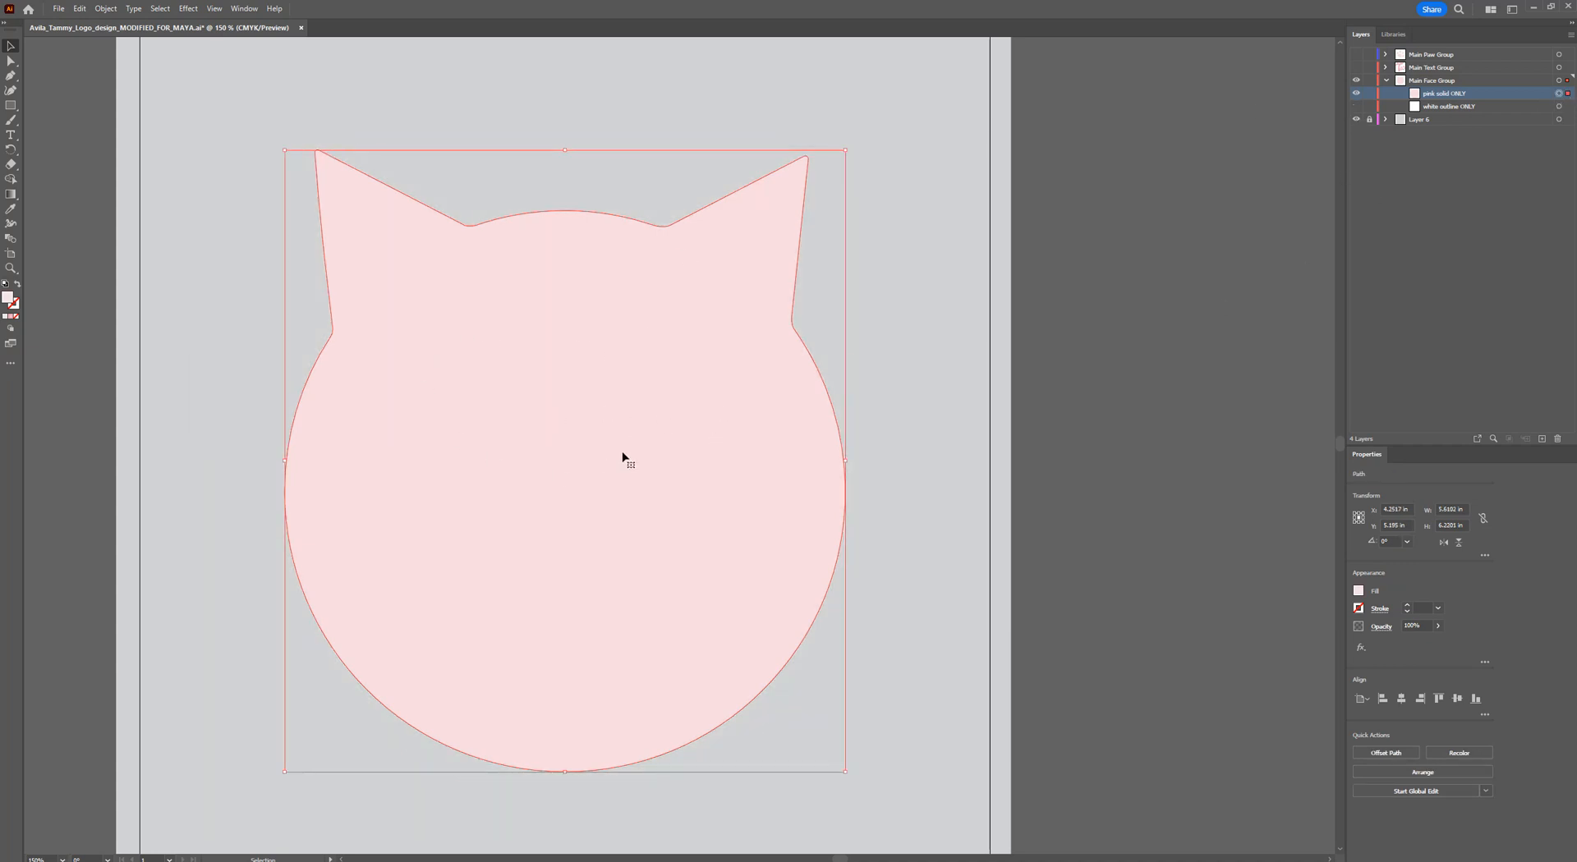
# Copy the selected pink solid cat face path to the clipboard.
pyautogui.hotkey('ctrl', 'c')
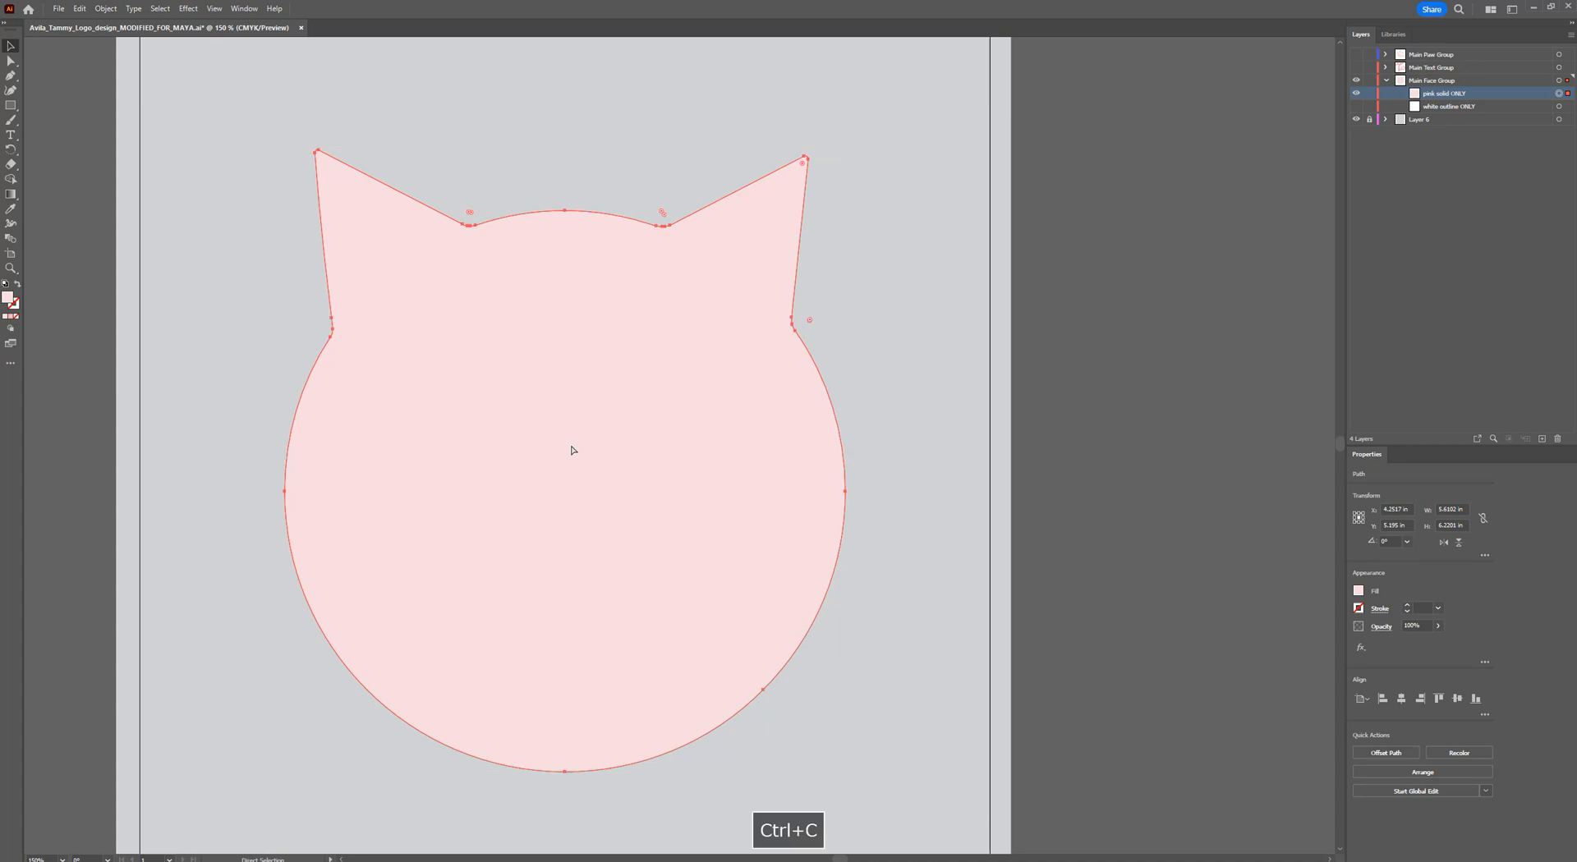
pyautogui.click(78, 8)
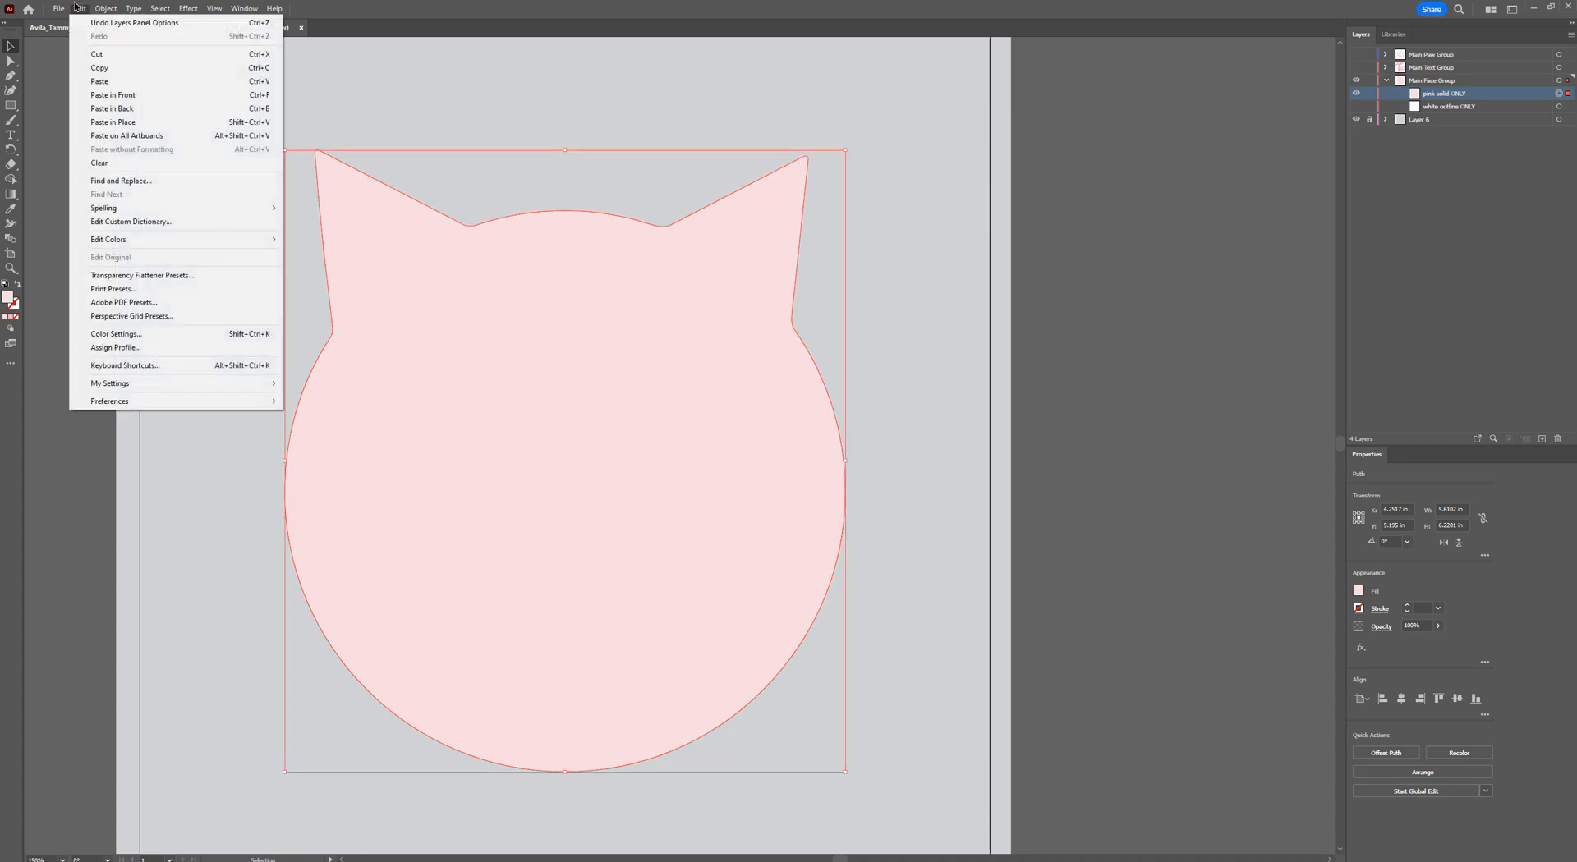
pyautogui.click(99, 68)
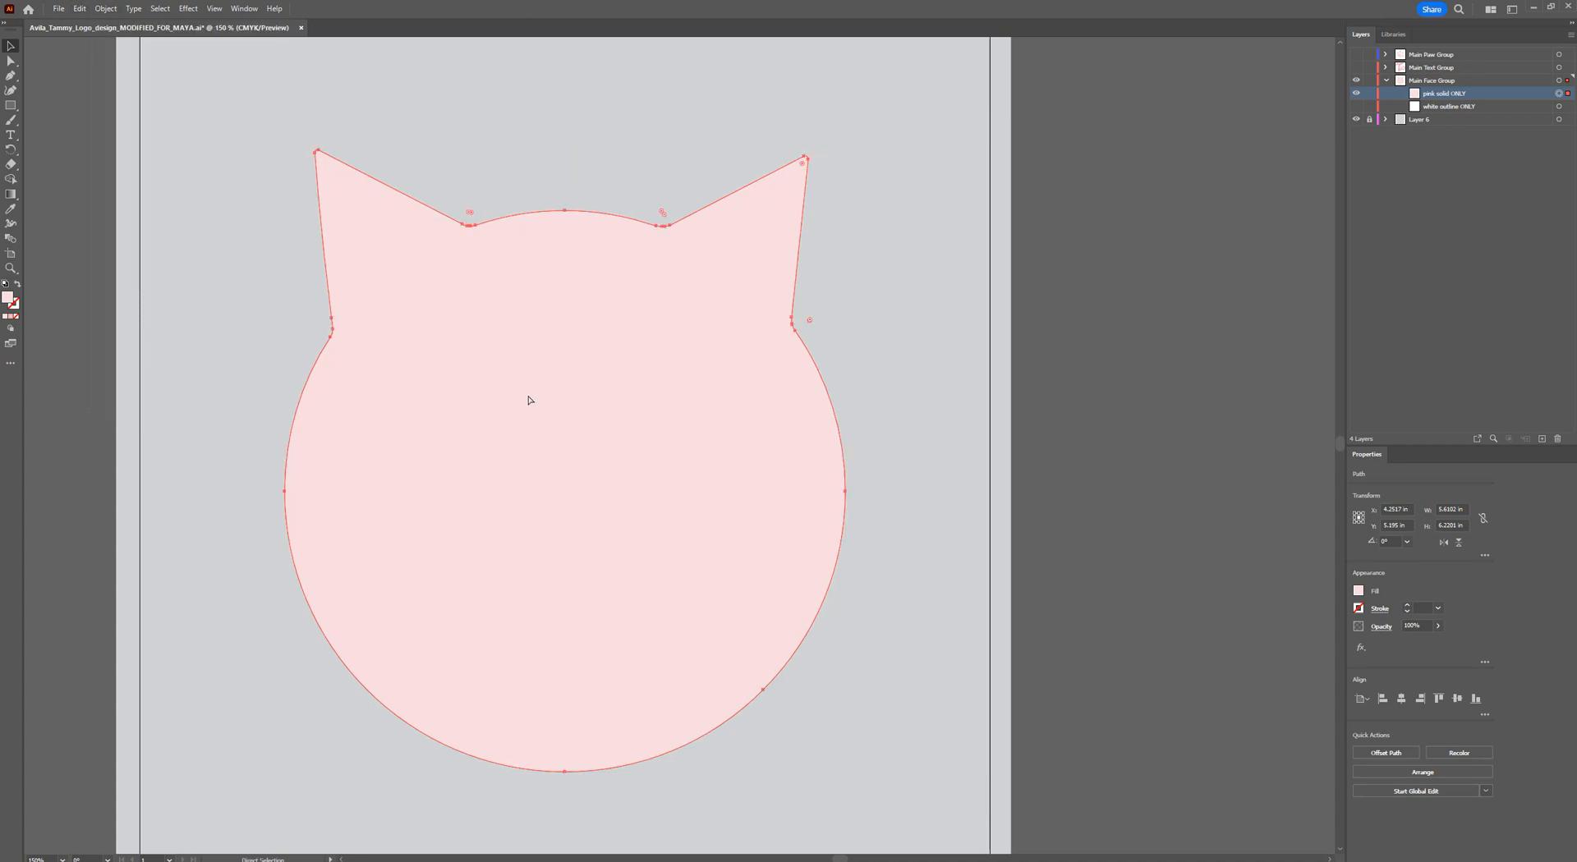
pyautogui.hotkey('ctrl', 'c')
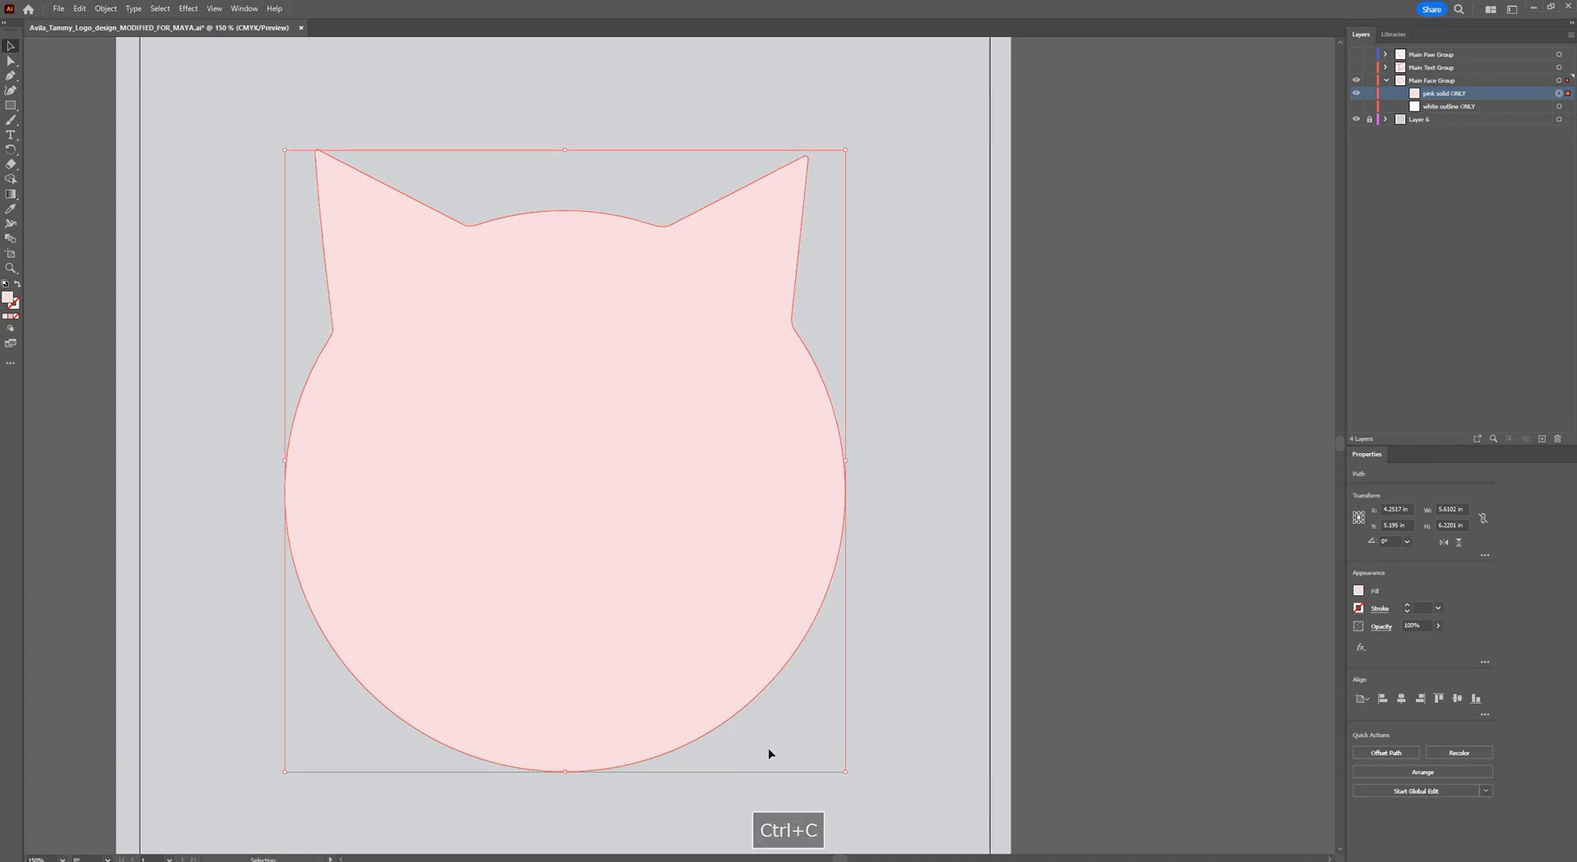
# Switch back to Maya, create a new SVG object and paste the copied pink face path into it.
pyautogui.hotkey('alt', 'Tab')
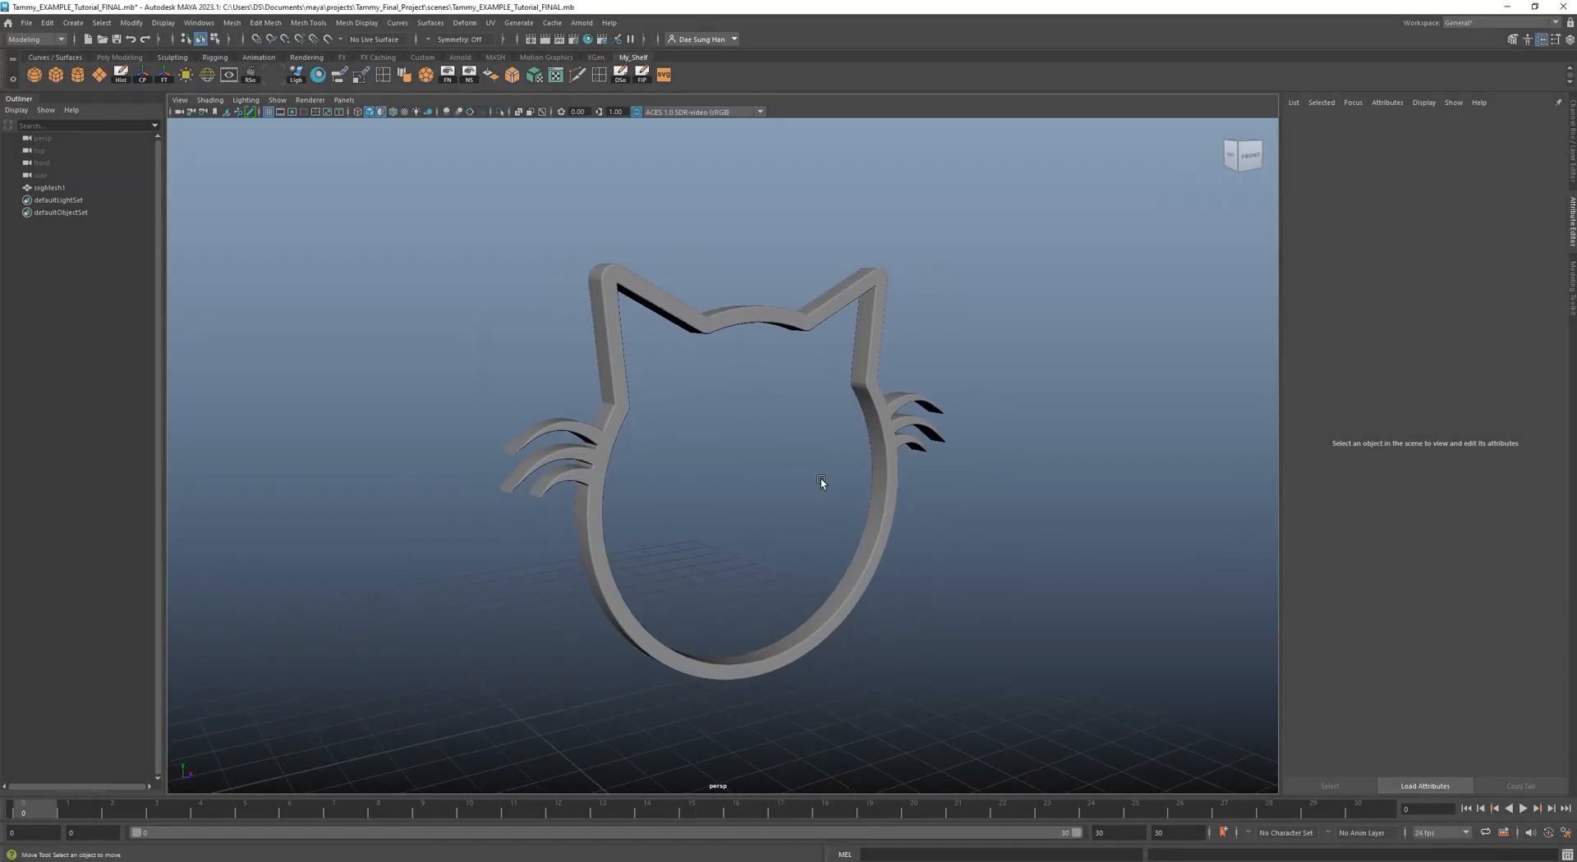
pyautogui.click(663, 76)
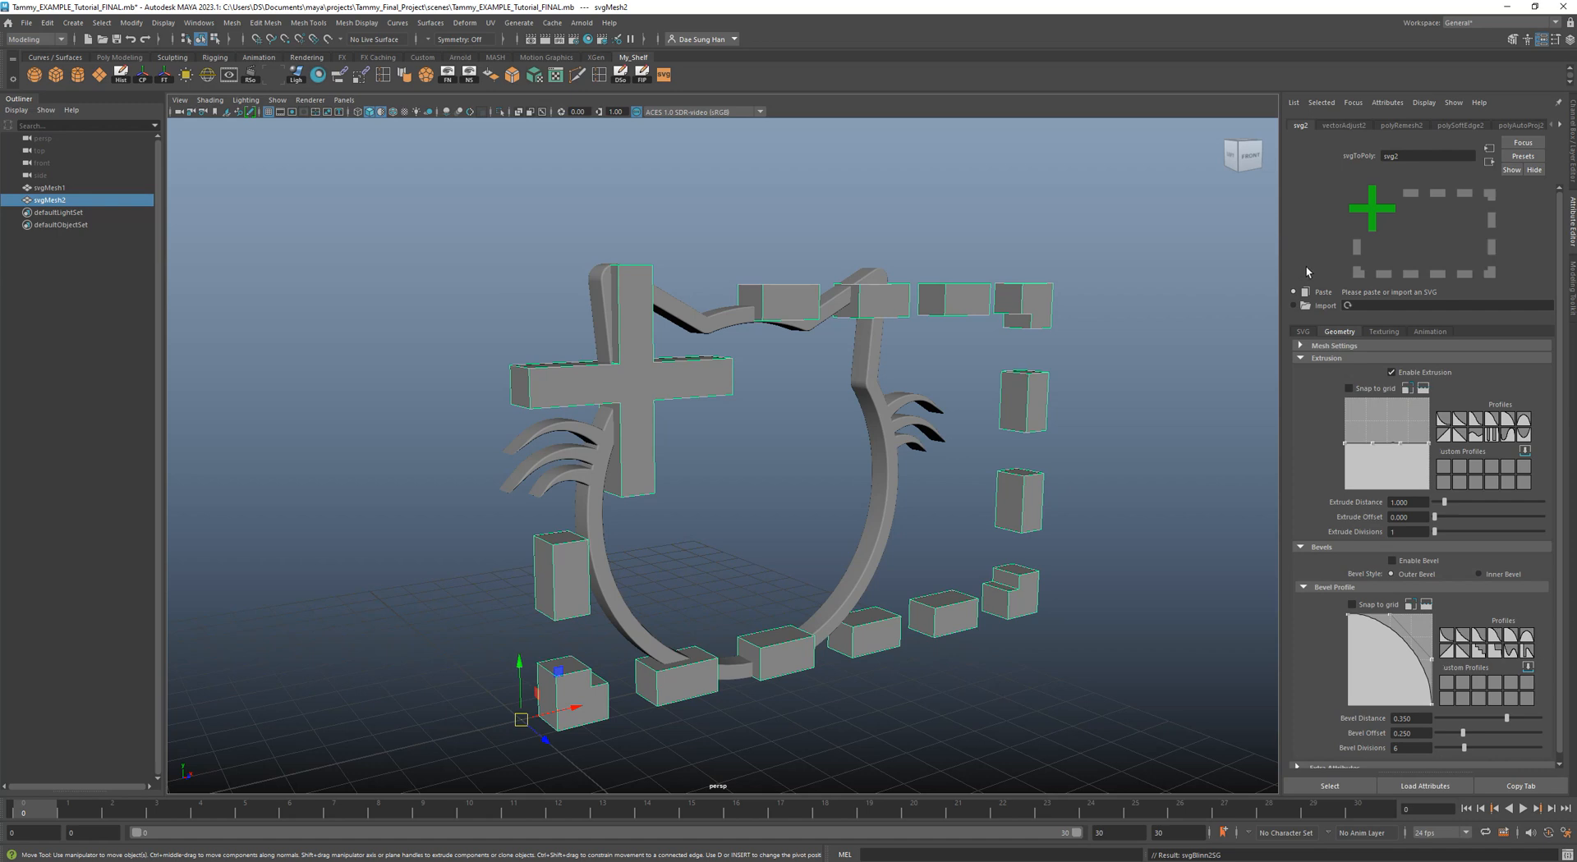
pyautogui.click(1323, 292)
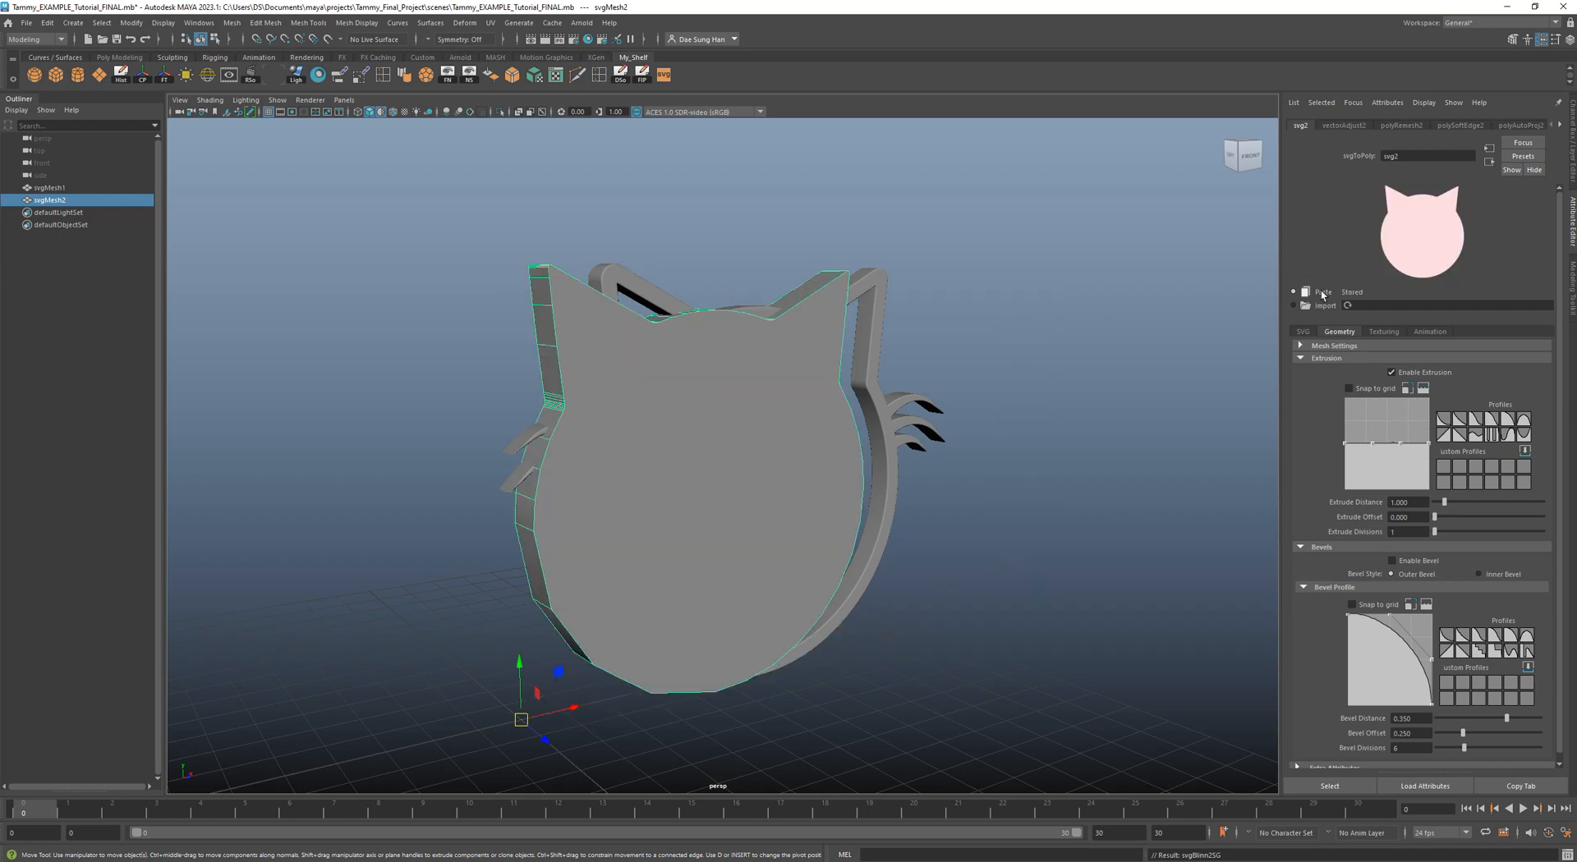
pyautogui.keyDown('alt'); pyautogui.moveTo(986, 423); pyautogui.dragTo(366, 341); pyautogui.keyUp('alt')
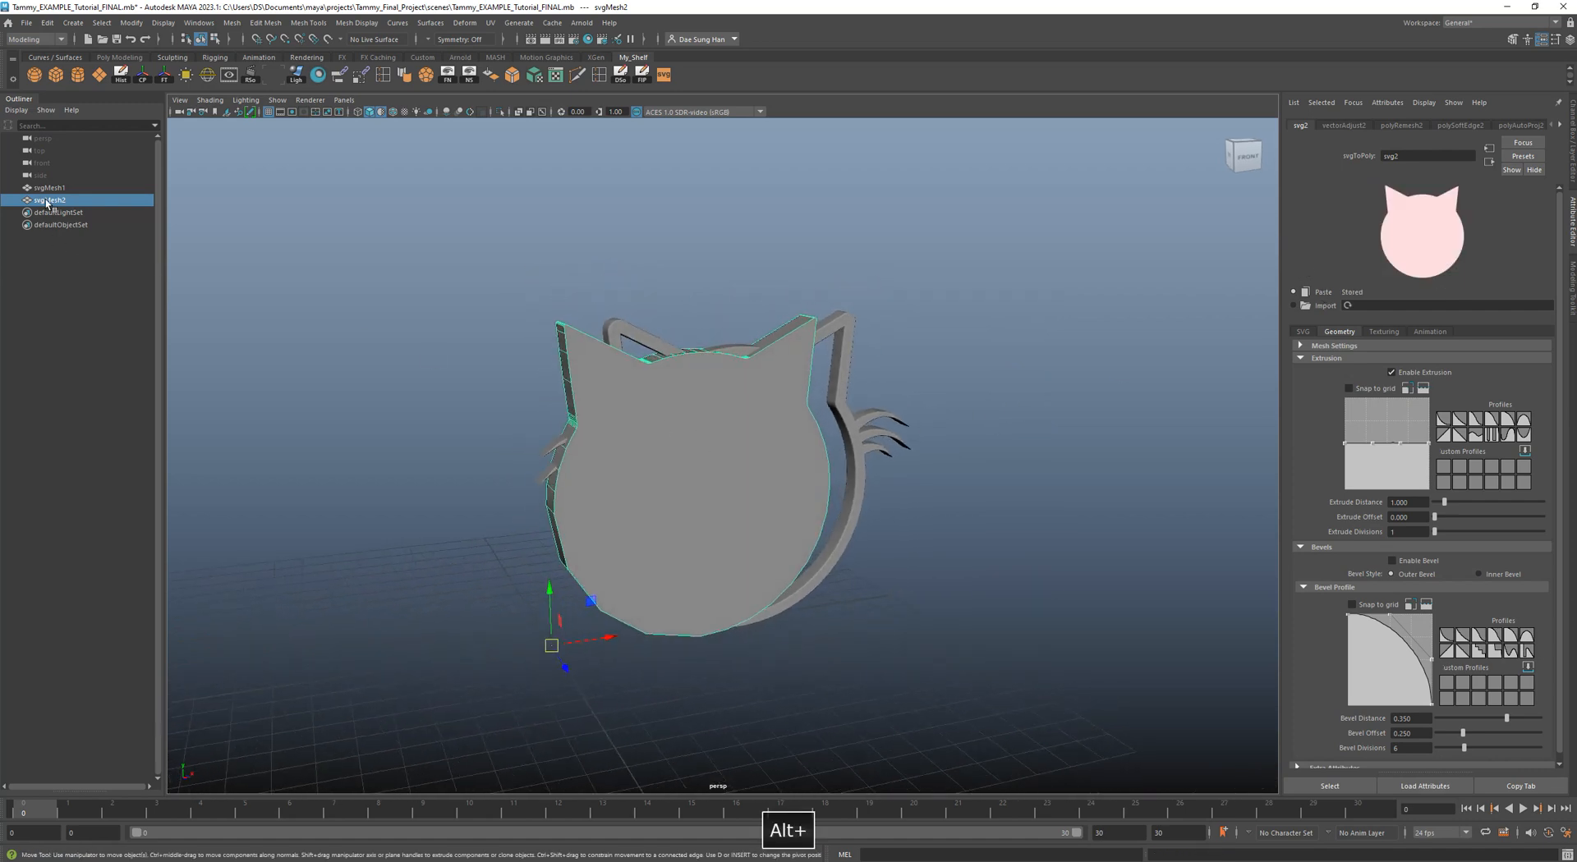
pyautogui.keyDown('alt'); pyautogui.moveTo(525, 355); pyautogui.dragTo(634, 370, button='right'); pyautogui.keyUp('alt')
pyautogui.keyDown('alt'); pyautogui.moveTo(634, 369); pyautogui.dragTo(725, 355); pyautogui.keyUp('alt')
pyautogui.keyDown('alt'); pyautogui.moveTo(725, 356); pyautogui.dragTo(799, 358, button='right'); pyautogui.keyUp('alt')
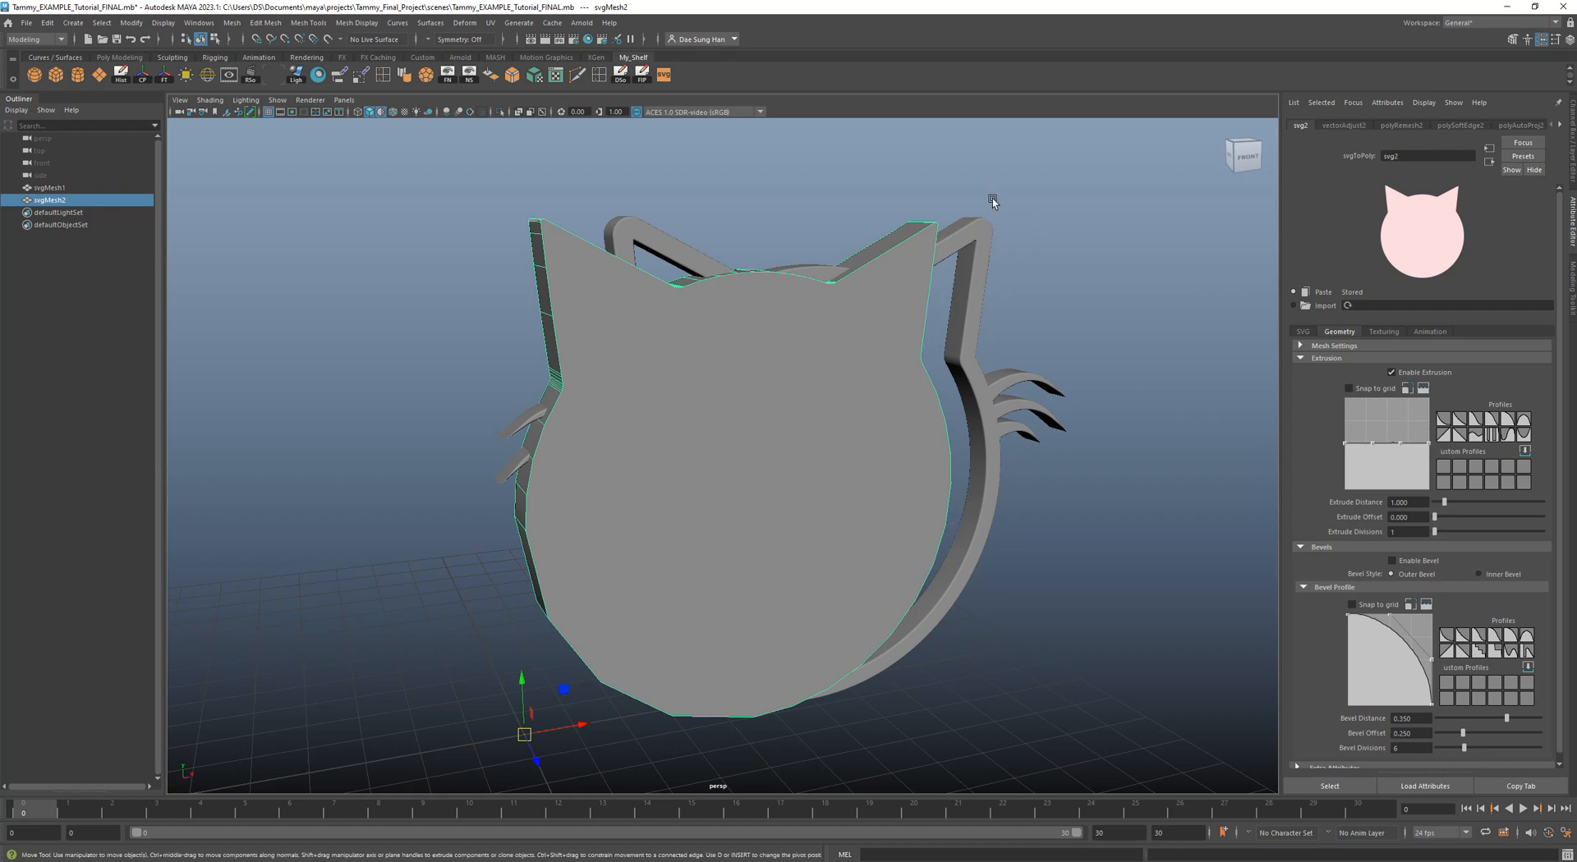
# Set the Curve Resolution of the solid cat face mesh to 16 in its mesh settings.
pyautogui.click(1302, 332)
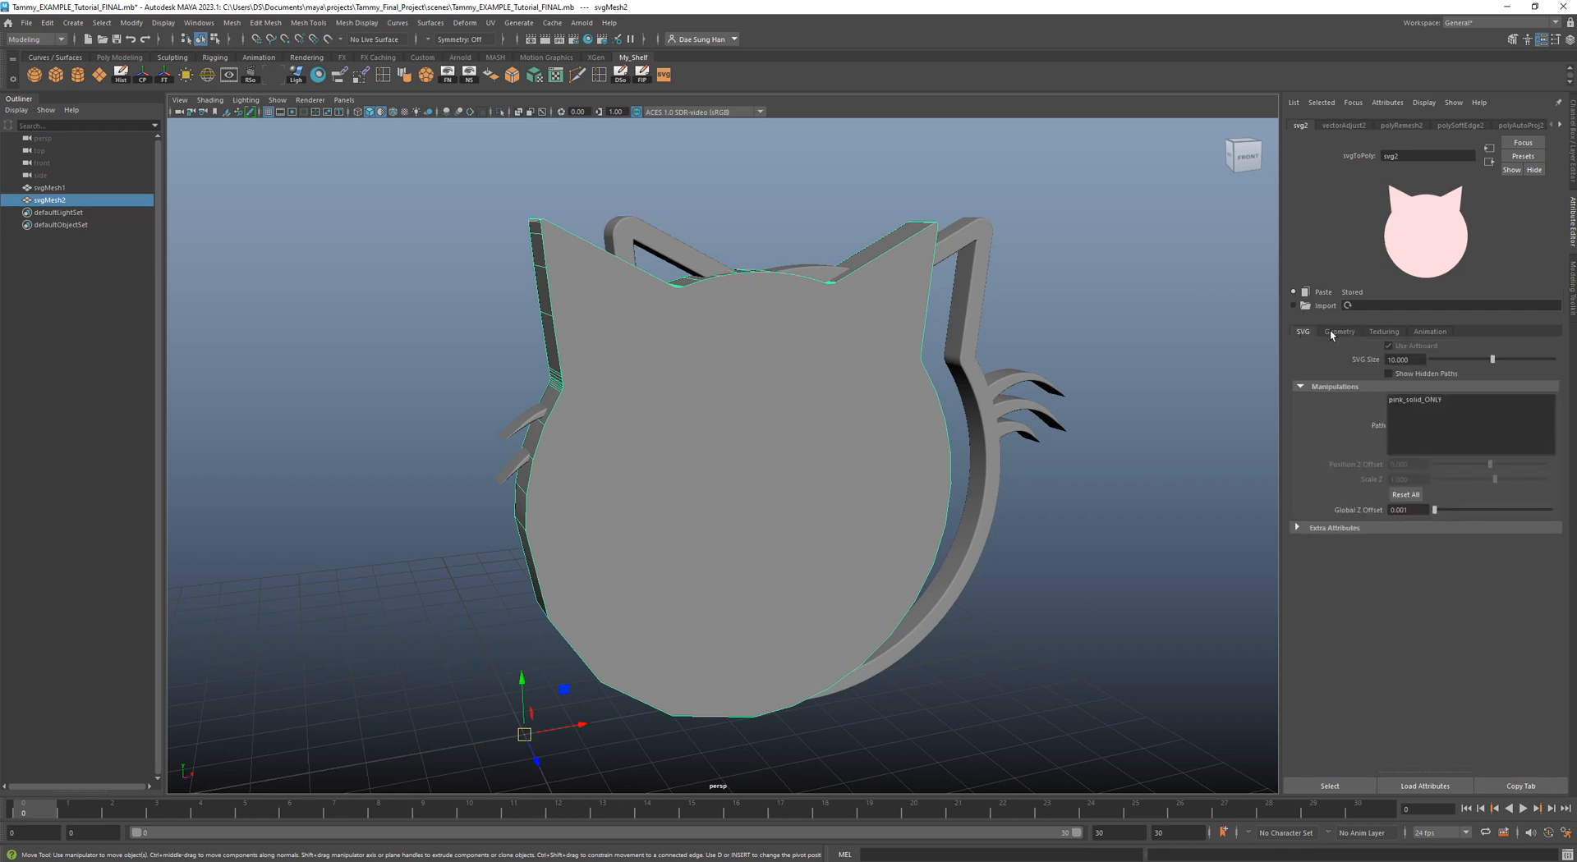
pyautogui.click(1331, 332)
pyautogui.click(1334, 359)
pyautogui.click(1335, 347)
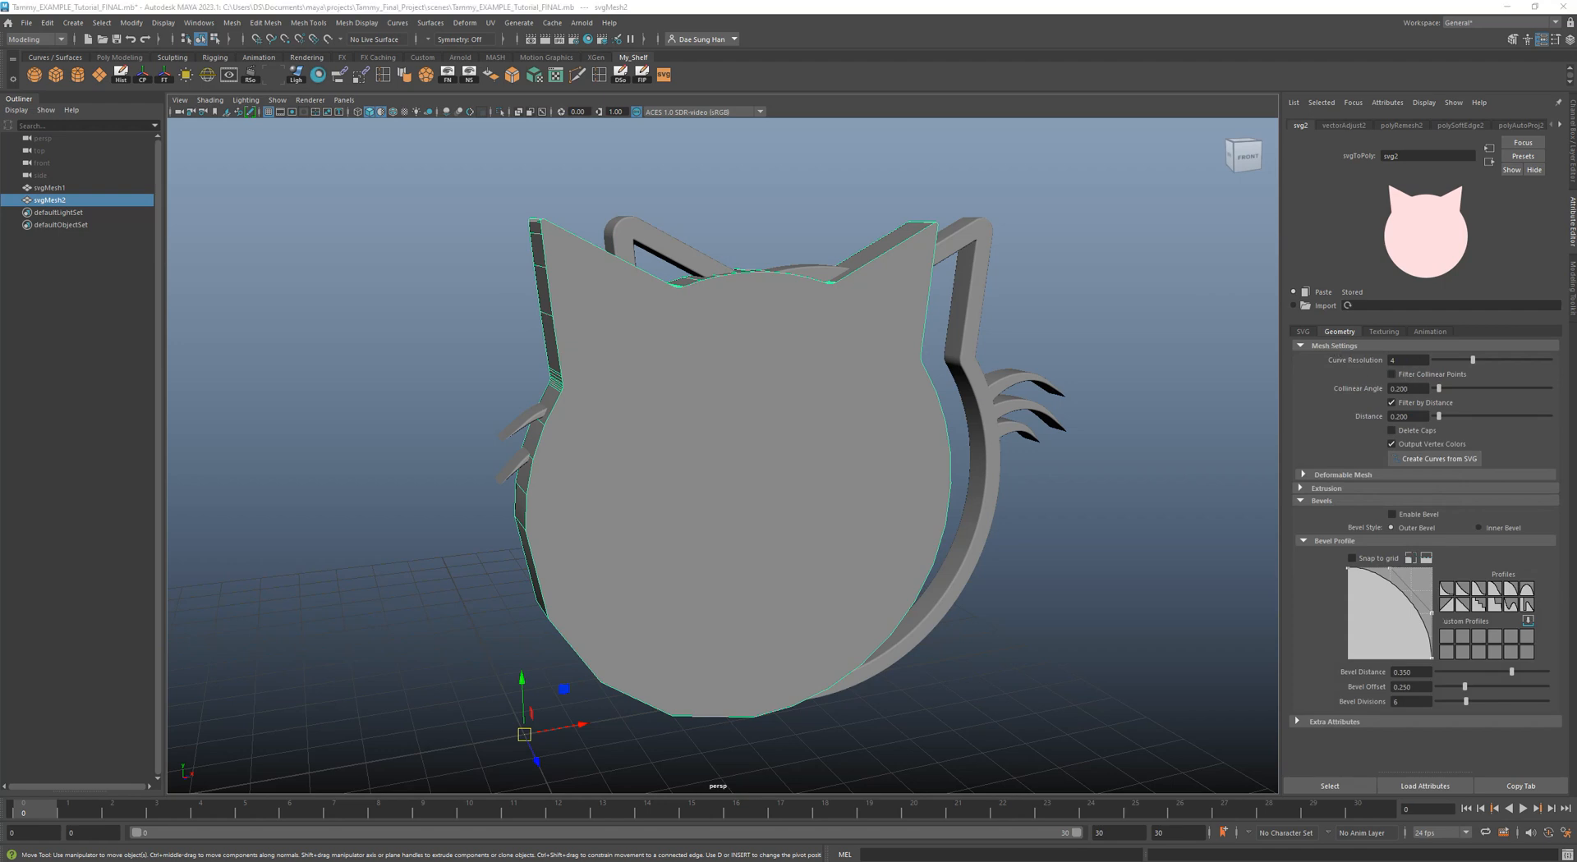
pyautogui.doubleClick(1403, 360)
pyautogui.write('16')
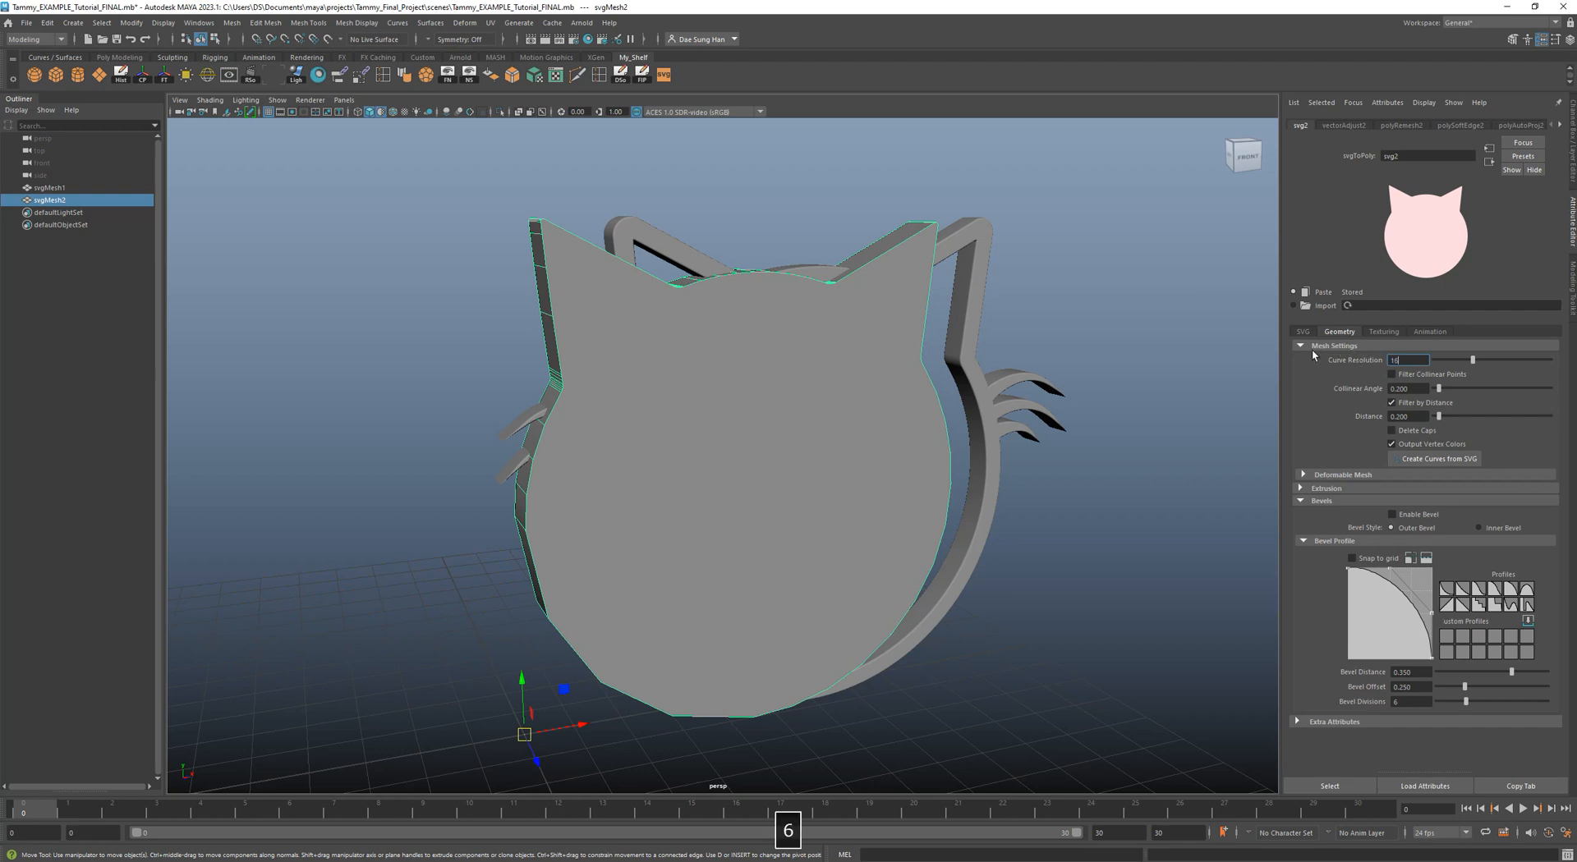
pyautogui.press('Return')
# Set the Filter by Distance value of the solid cat face to 1 and check its side edges.
pyautogui.keyDown('alt'); pyautogui.moveTo(725, 366); pyautogui.dragTo(765, 341); pyautogui.keyUp('alt')
pyautogui.keyDown('alt'); pyautogui.moveTo(765, 341); pyautogui.dragTo(902, 352, button='right'); pyautogui.keyUp('alt')
pyautogui.keyDown('alt'); pyautogui.moveTo(902, 352); pyautogui.dragTo(891, 440, button='middle'); pyautogui.keyUp('alt')
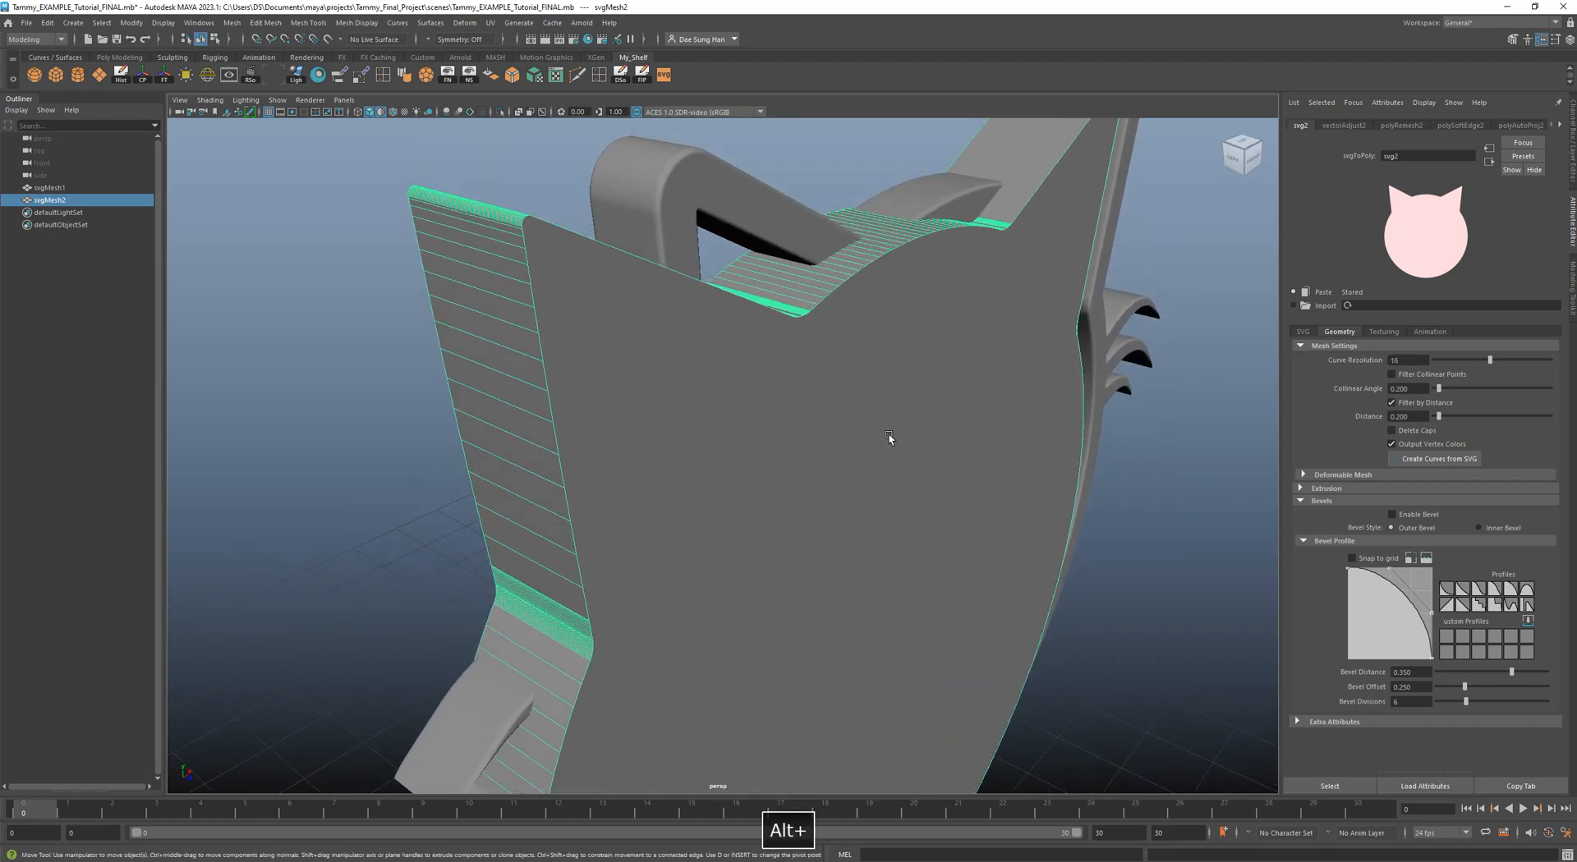
pyautogui.doubleClick(1421, 416)
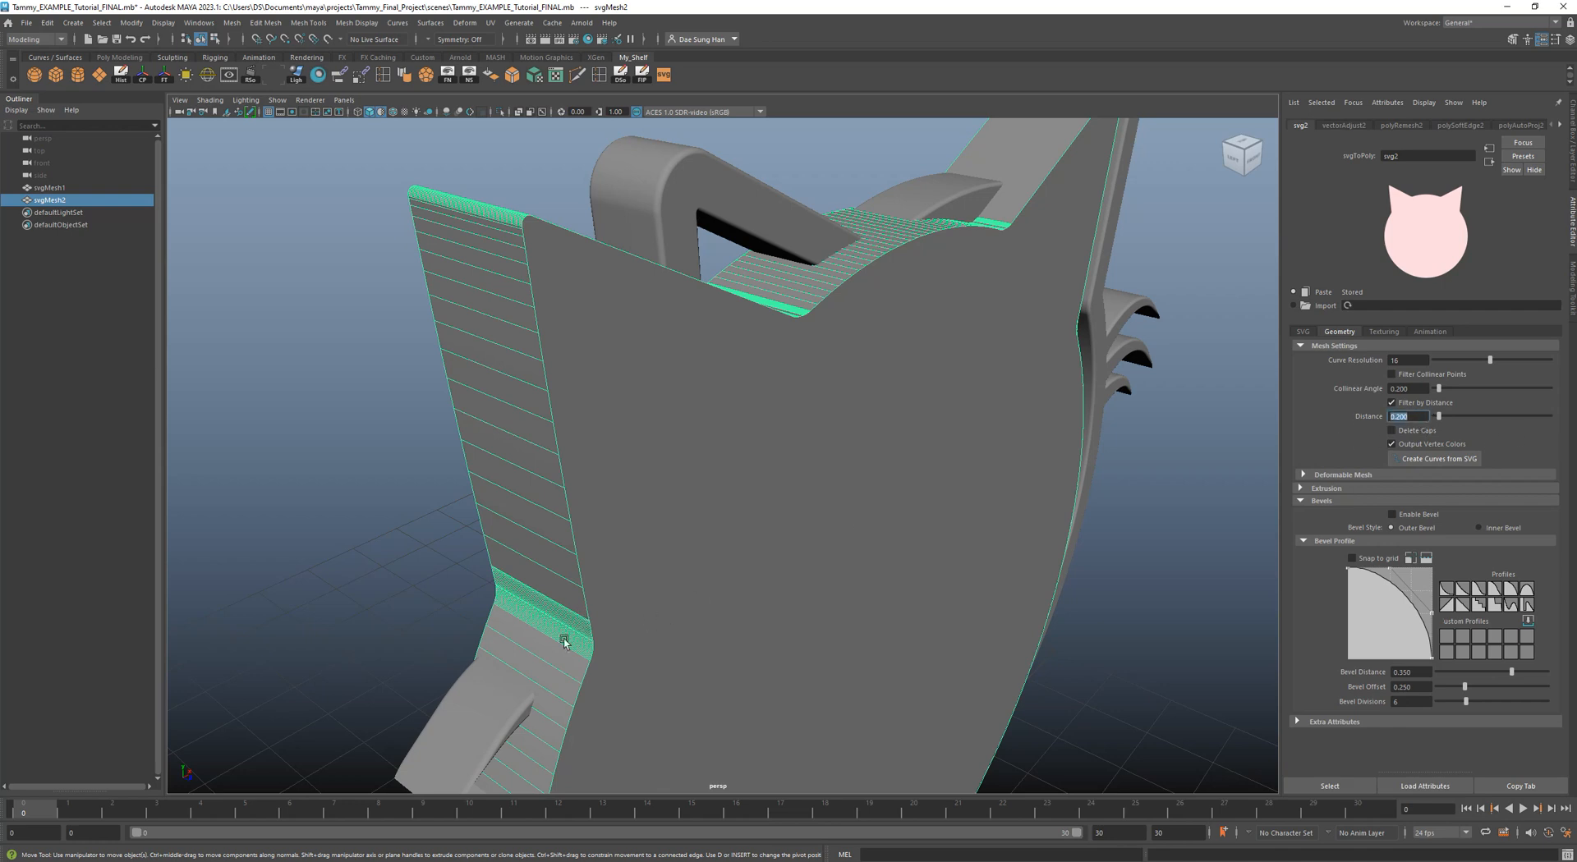
pyautogui.write('1')
pyautogui.press('Return')
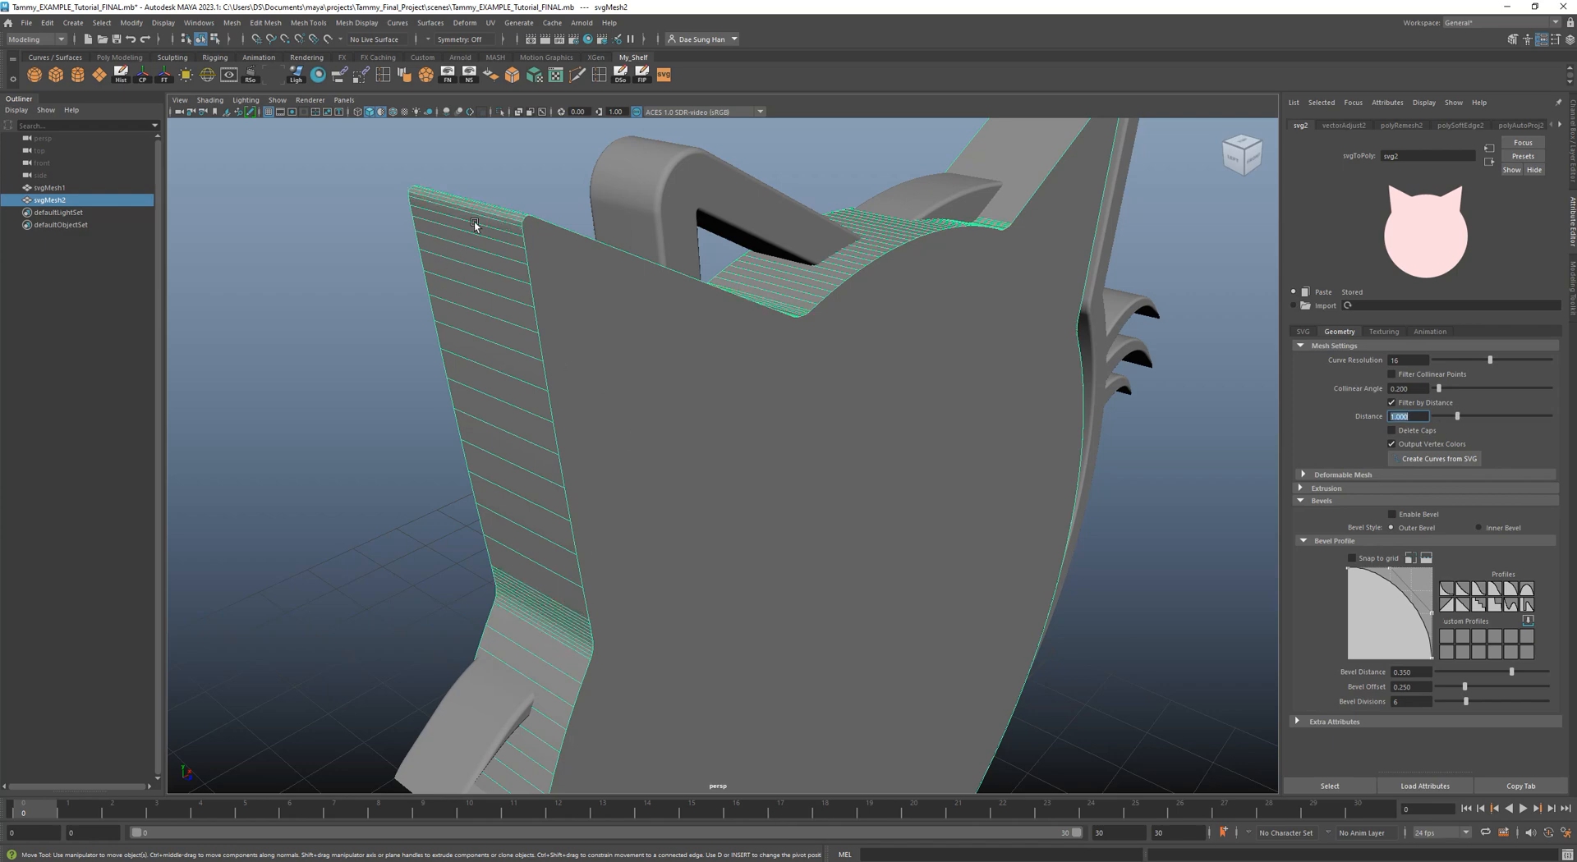
pyautogui.keyDown('alt'); pyautogui.moveTo(1074, 388); pyautogui.dragTo(951, 450); pyautogui.keyUp('alt')
pyautogui.click(1092, 364)
pyautogui.click(756, 383)
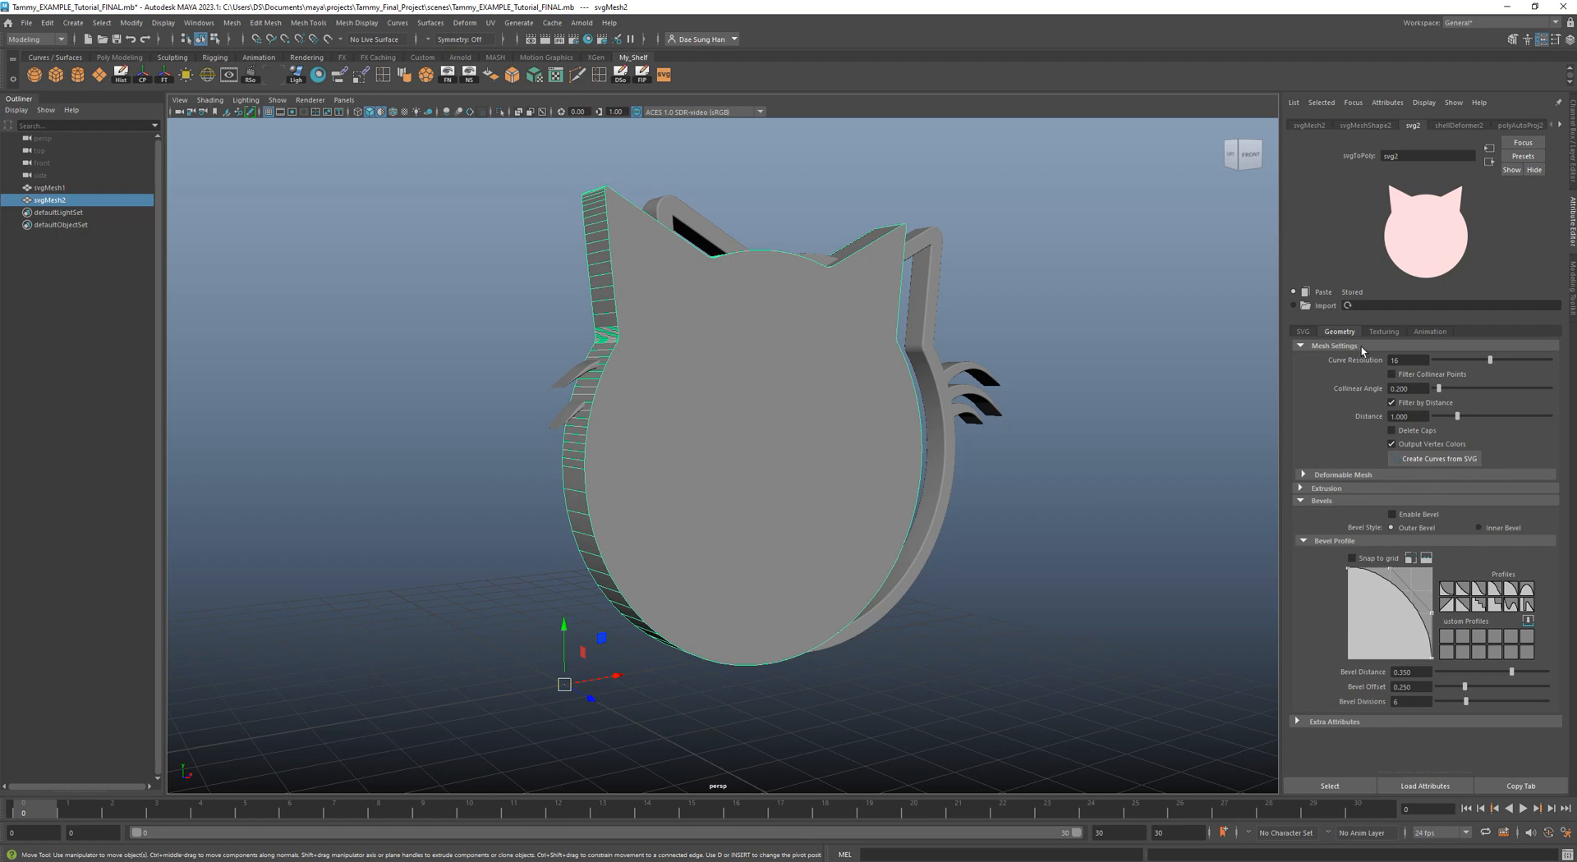
# Set the Extrude Distance of the solid cat face to 0.65.
pyautogui.click(1334, 346)
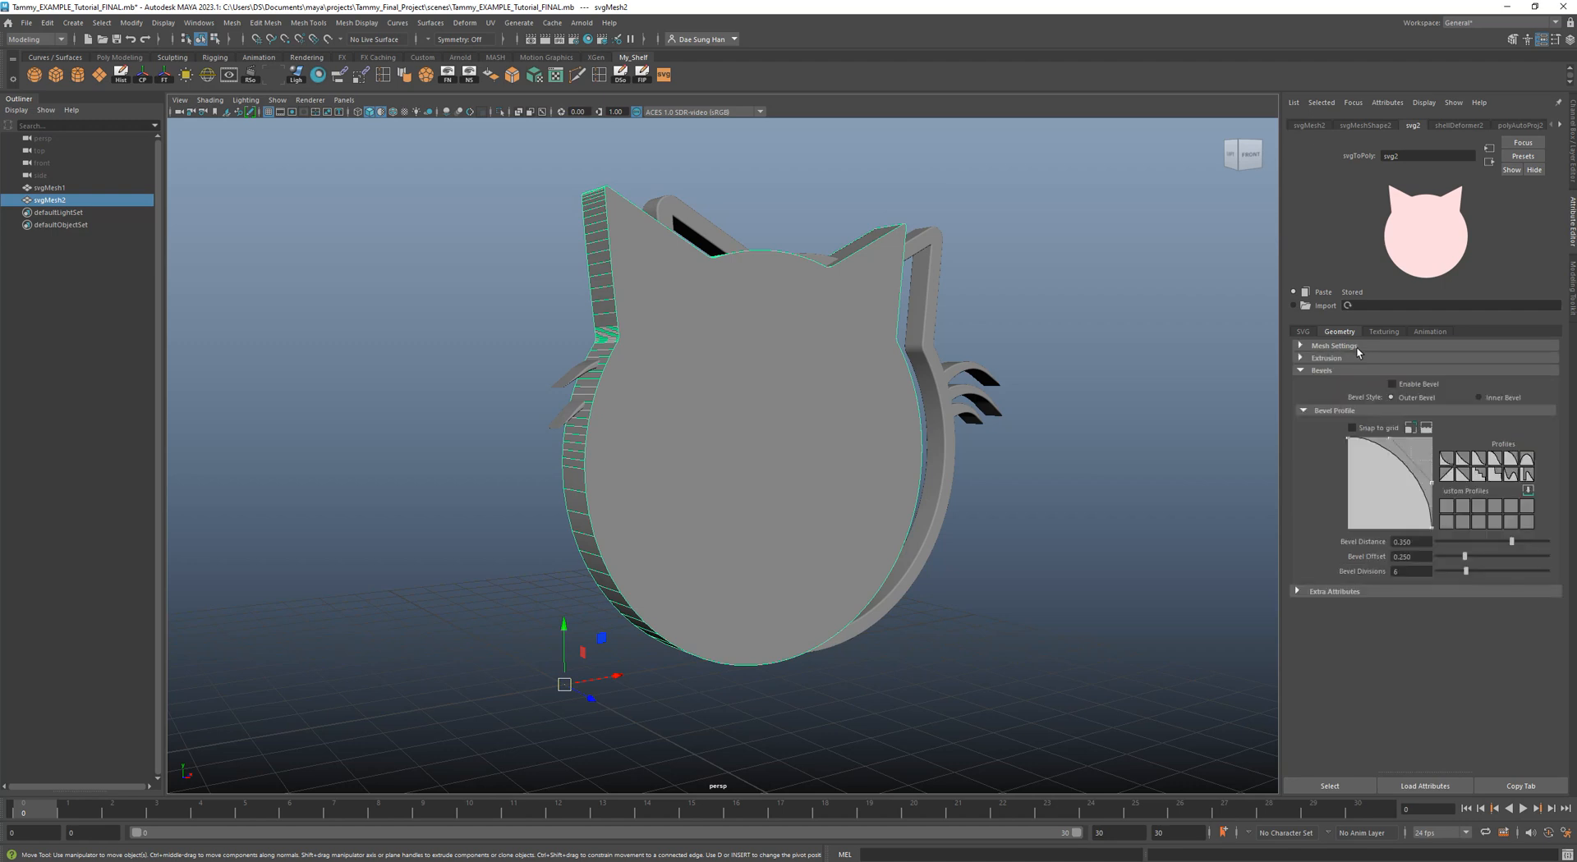
pyautogui.click(1327, 359)
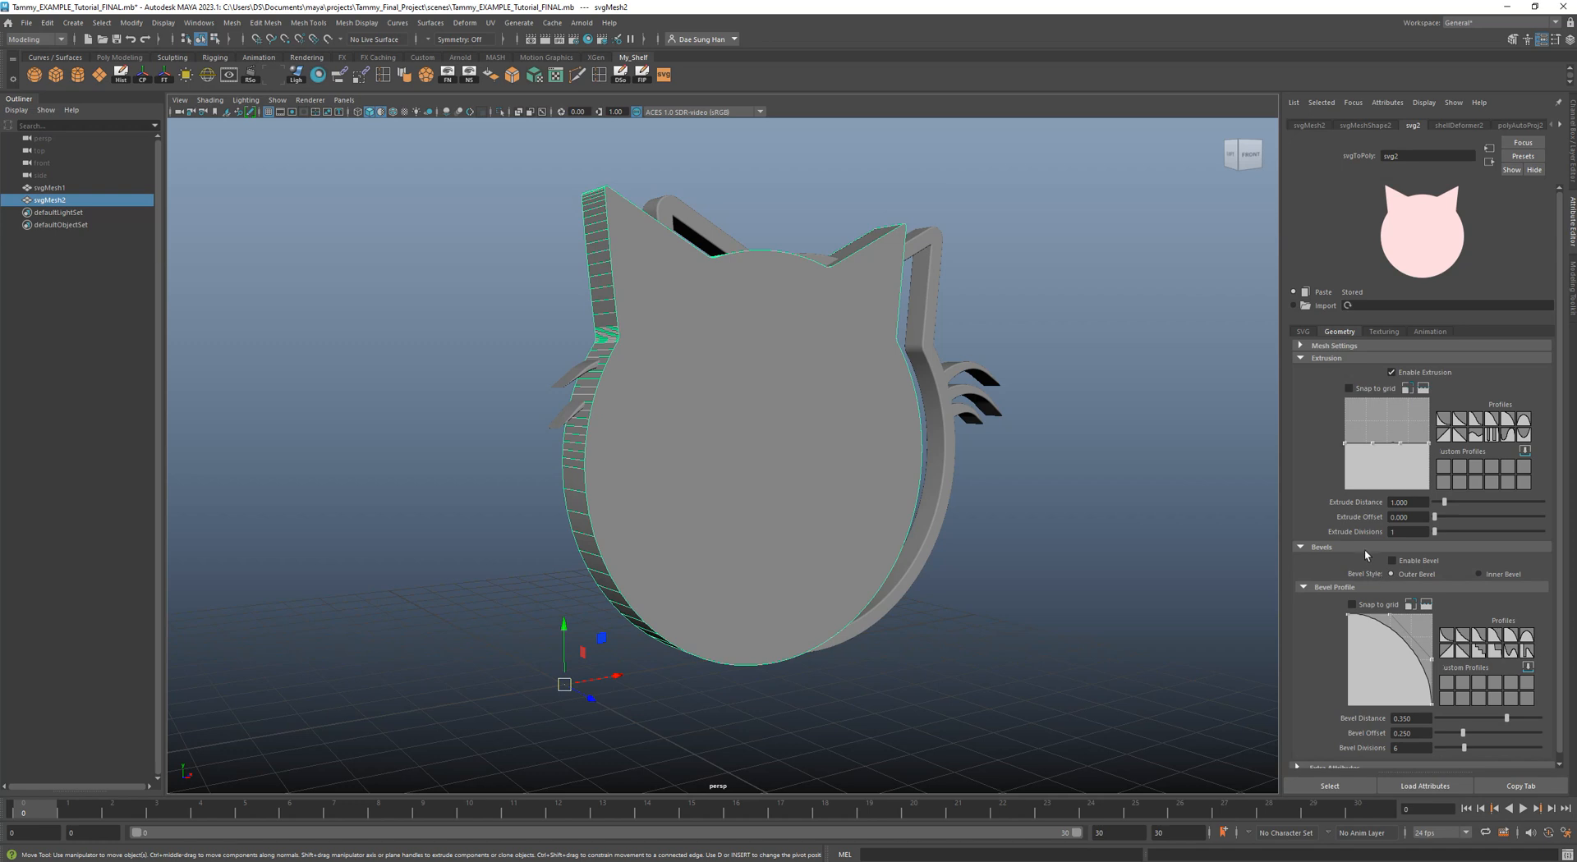
pyautogui.click(1406, 502)
pyautogui.write('.65')
pyautogui.press('Return')
pyautogui.keyDown('alt'); pyautogui.moveTo(731, 425); pyautogui.dragTo(828, 429); pyautogui.keyUp('alt')
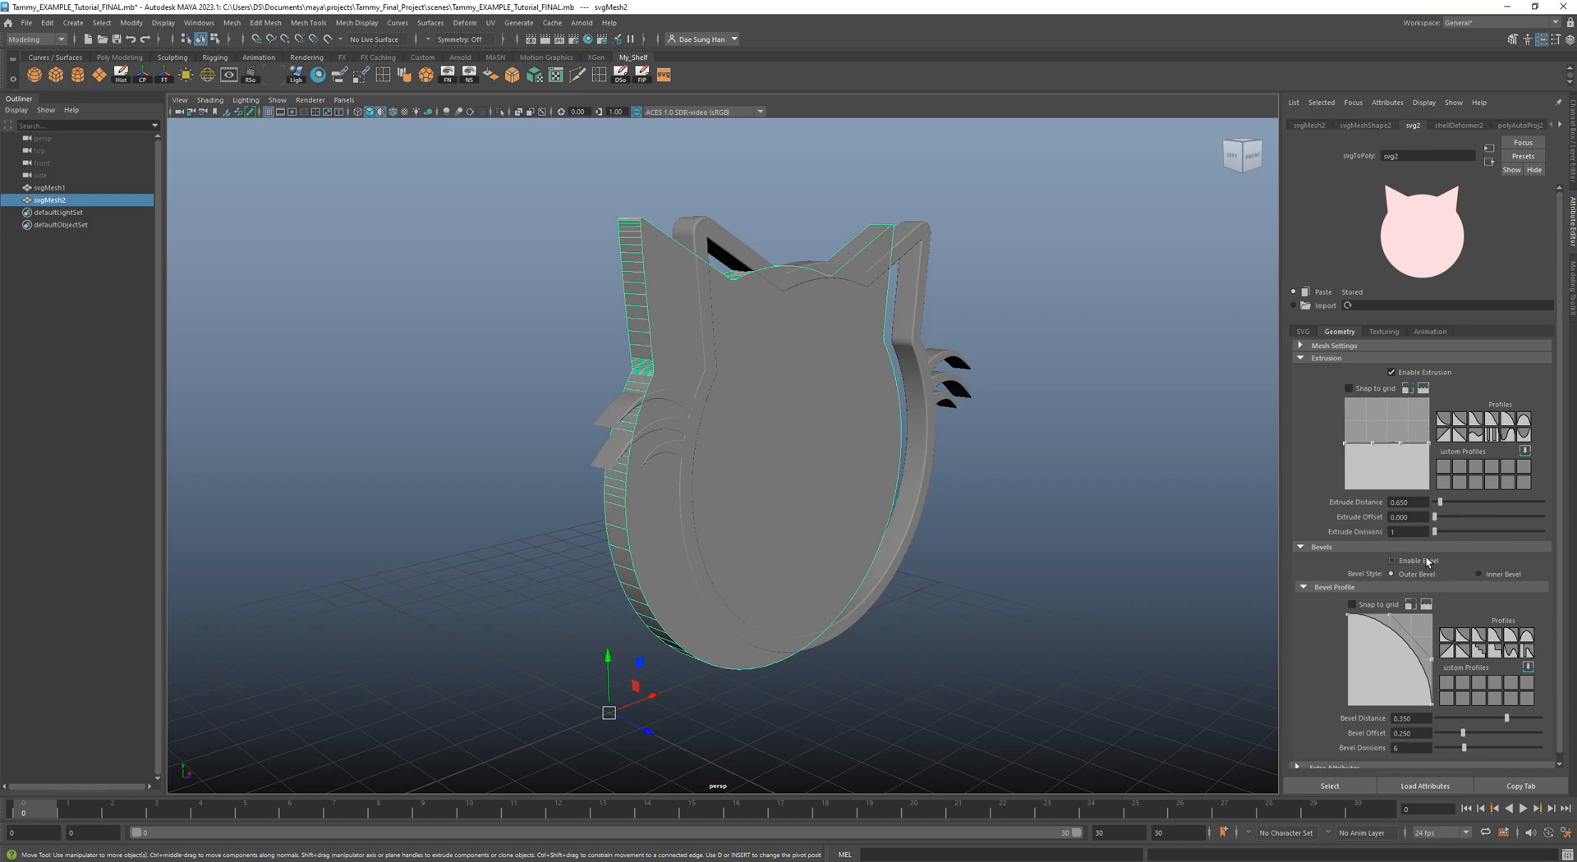
# Enable the bevel on the solid cat face and check its rim against the outline mesh.
pyautogui.click(1392, 561)
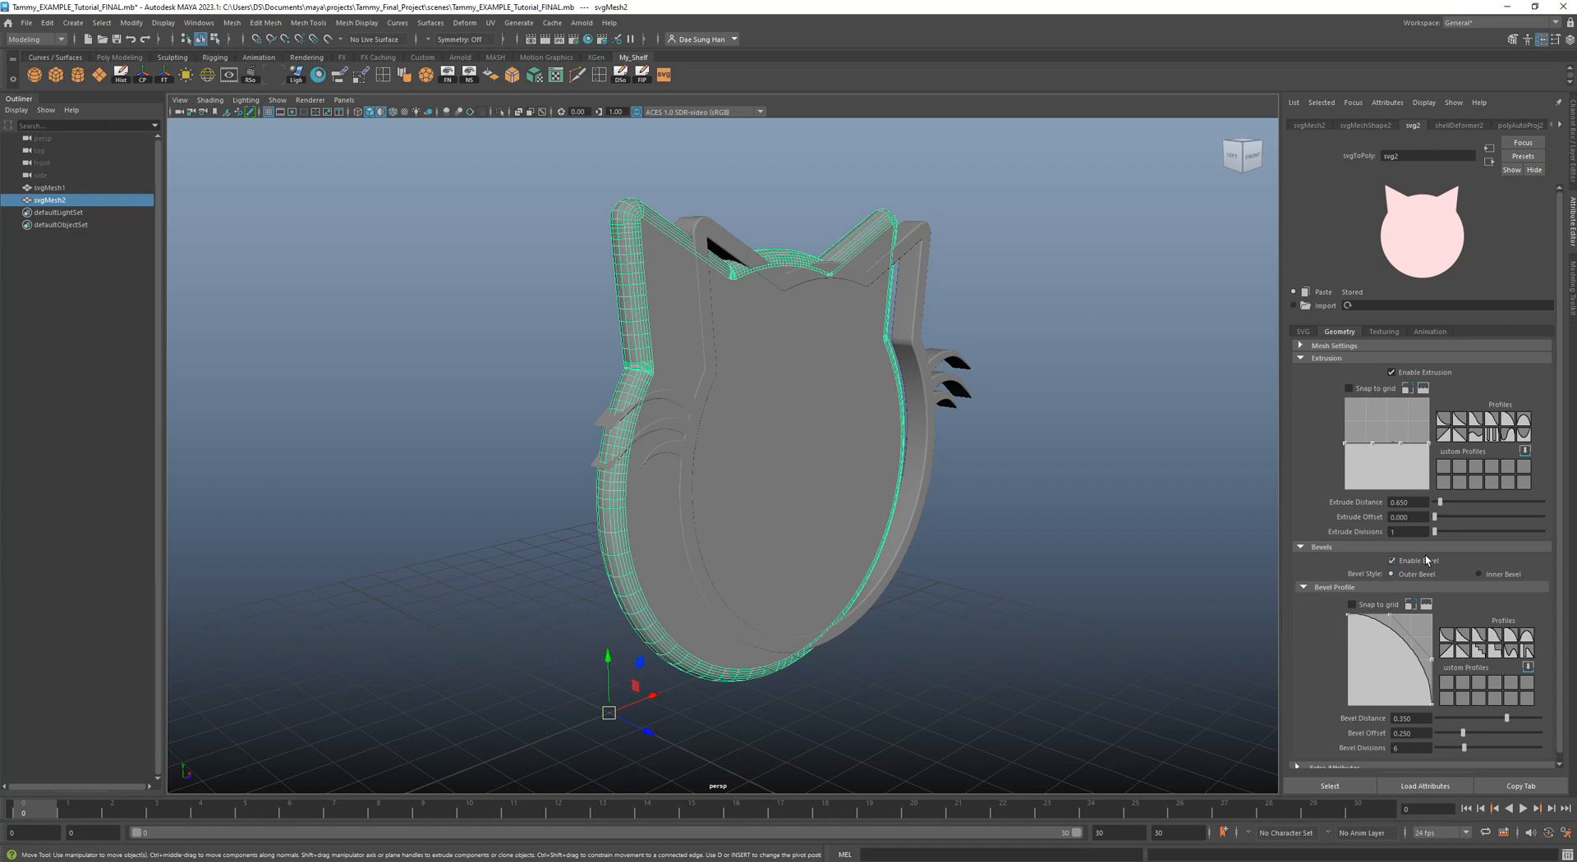
pyautogui.keyDown('alt'); pyautogui.moveTo(988, 496); pyautogui.dragTo(819, 455); pyautogui.keyUp('alt')
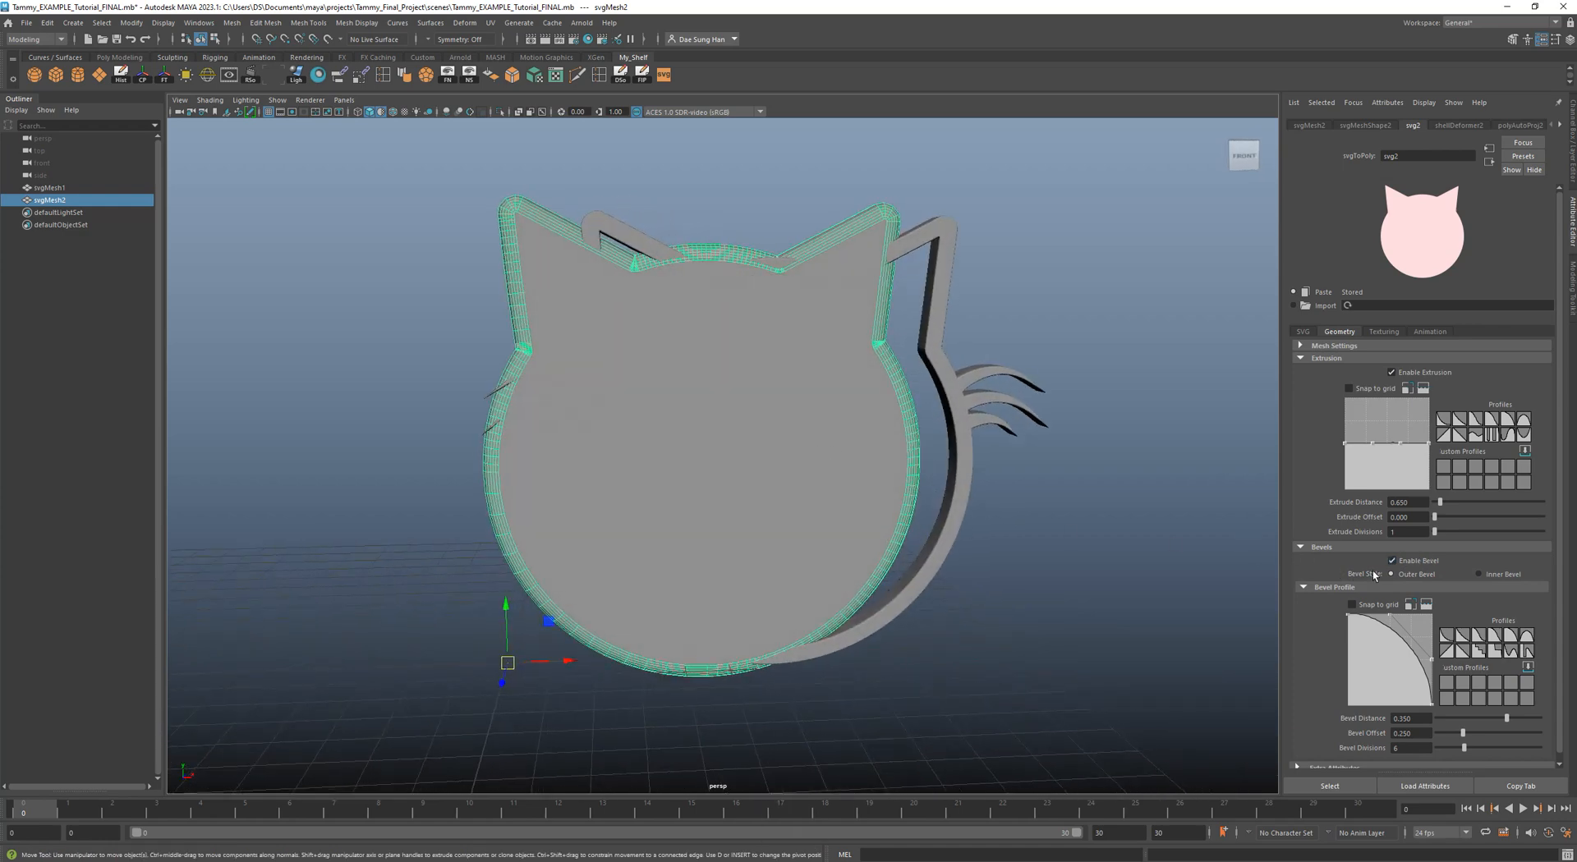
pyautogui.keyDown('alt'); pyautogui.moveTo(733, 469); pyautogui.dragTo(841, 386, button='middle'); pyautogui.keyUp('alt')
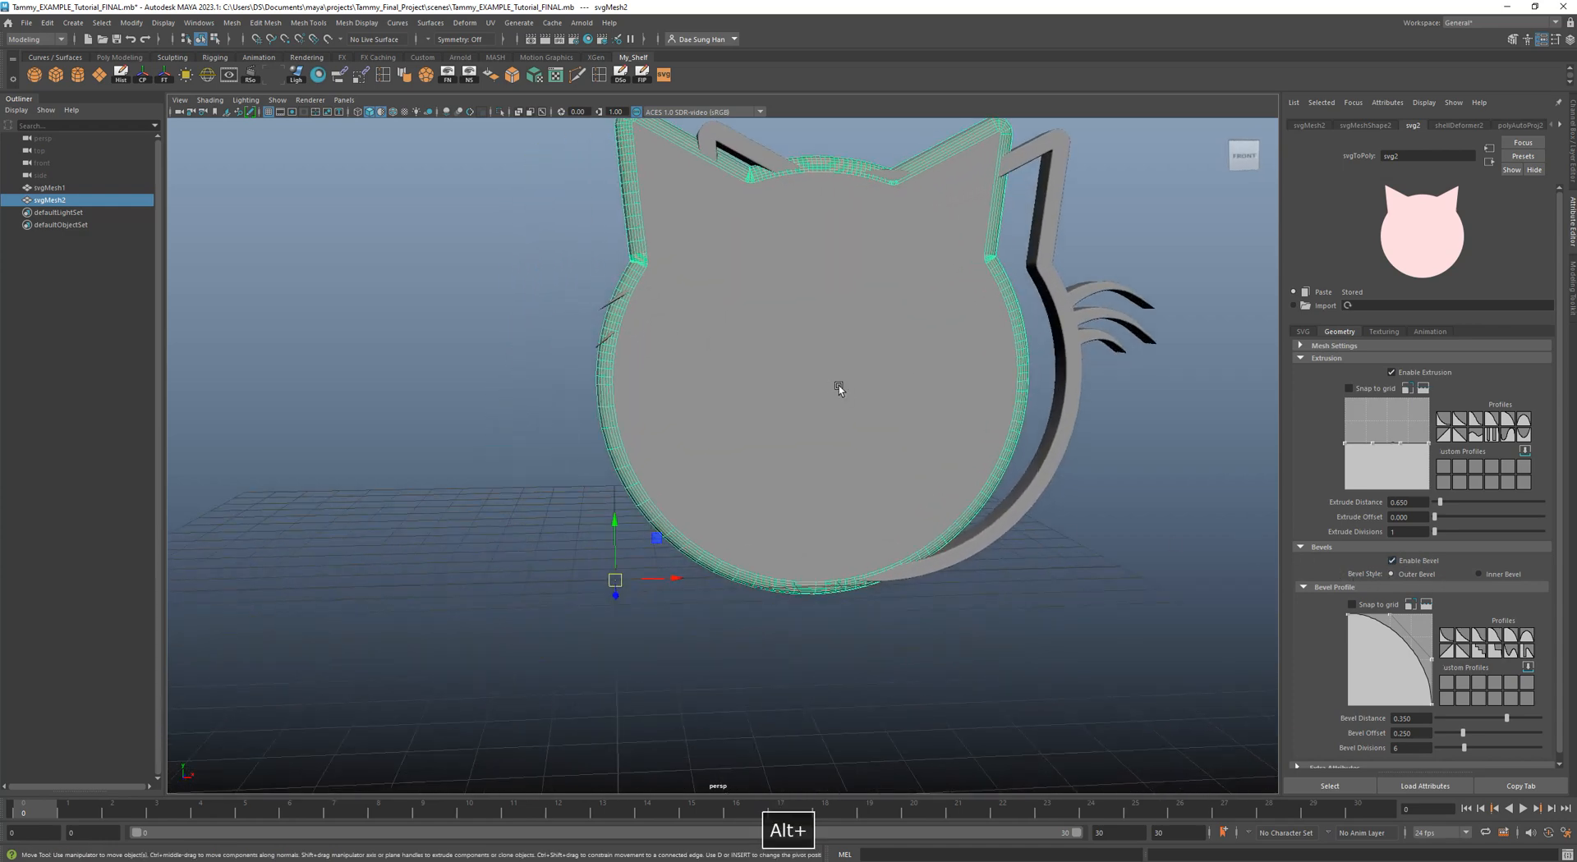
pyautogui.keyDown('alt'); pyautogui.moveTo(841, 387); pyautogui.dragTo(1068, 517, button='right'); pyautogui.keyUp('alt')
# Set the Bevel Distance of the solid cat face to 0.037.
pyautogui.moveTo(1426, 718); pyautogui.dragTo(1370, 711)
pyautogui.scroll(-1, 1464, 631)
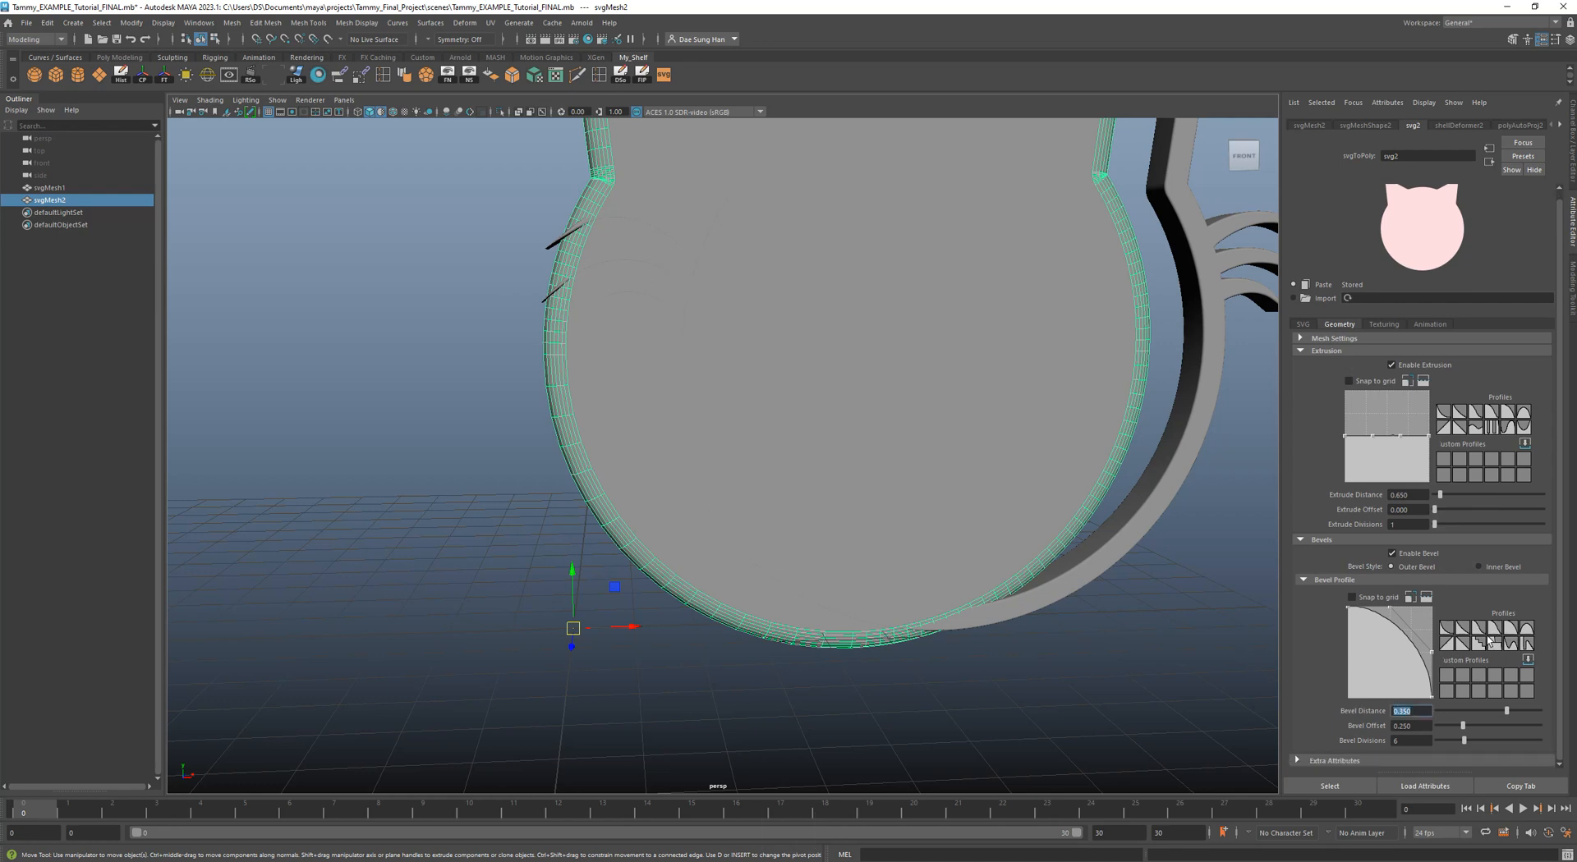
pyautogui.keyDown('alt'); pyautogui.moveTo(1150, 558); pyautogui.dragTo(1106, 646); pyautogui.keyUp('alt')
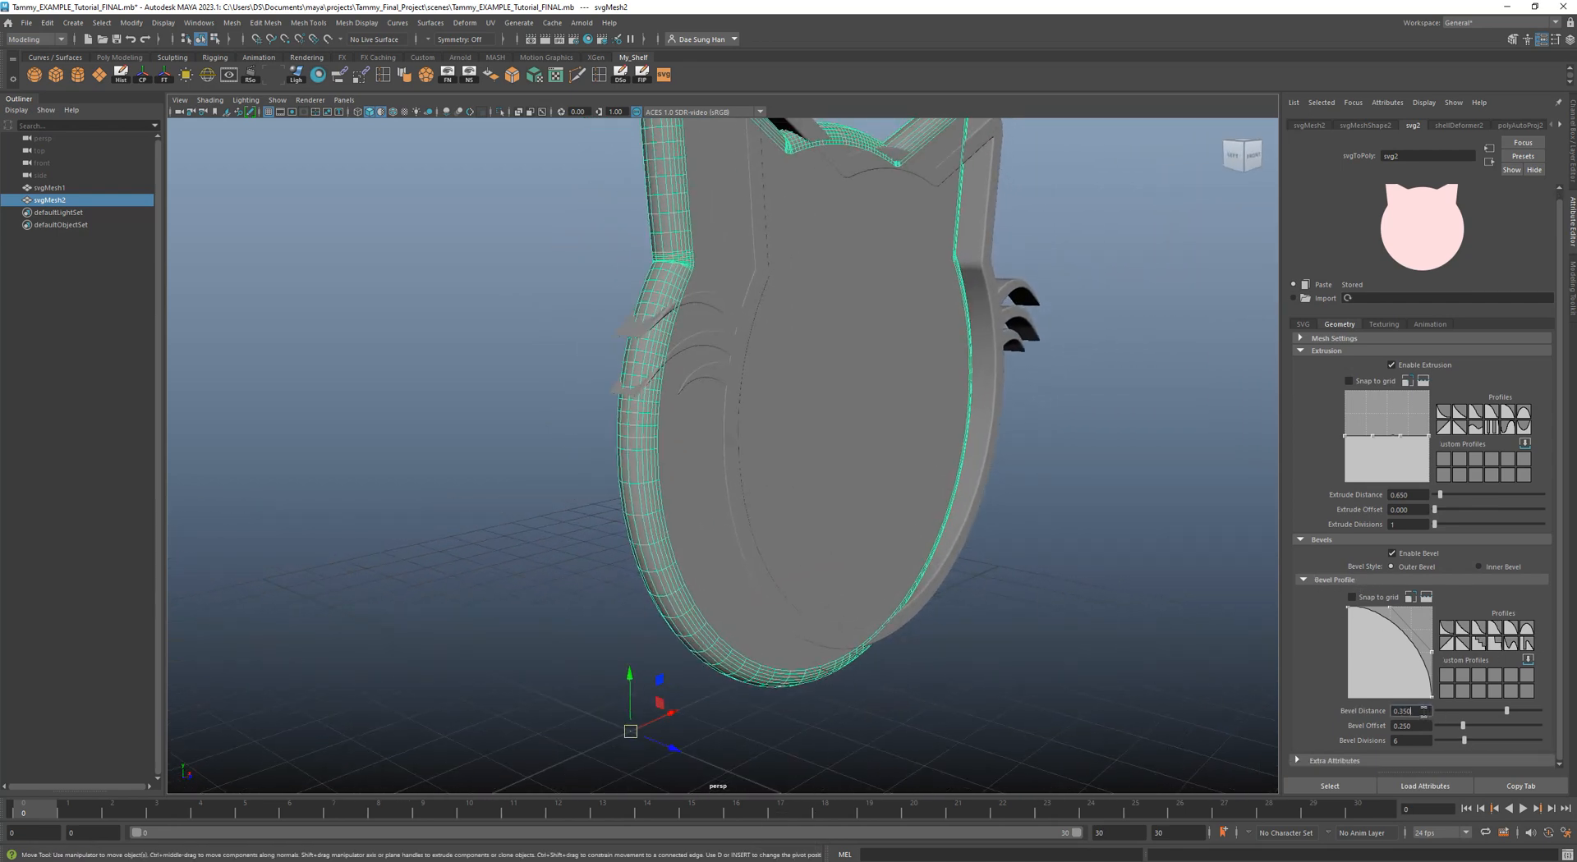
pyautogui.keyDown('alt'); pyautogui.moveTo(696, 366); pyautogui.dragTo(602, 351); pyautogui.keyUp('alt')
pyautogui.moveTo(1430, 710); pyautogui.dragTo(1357, 706)
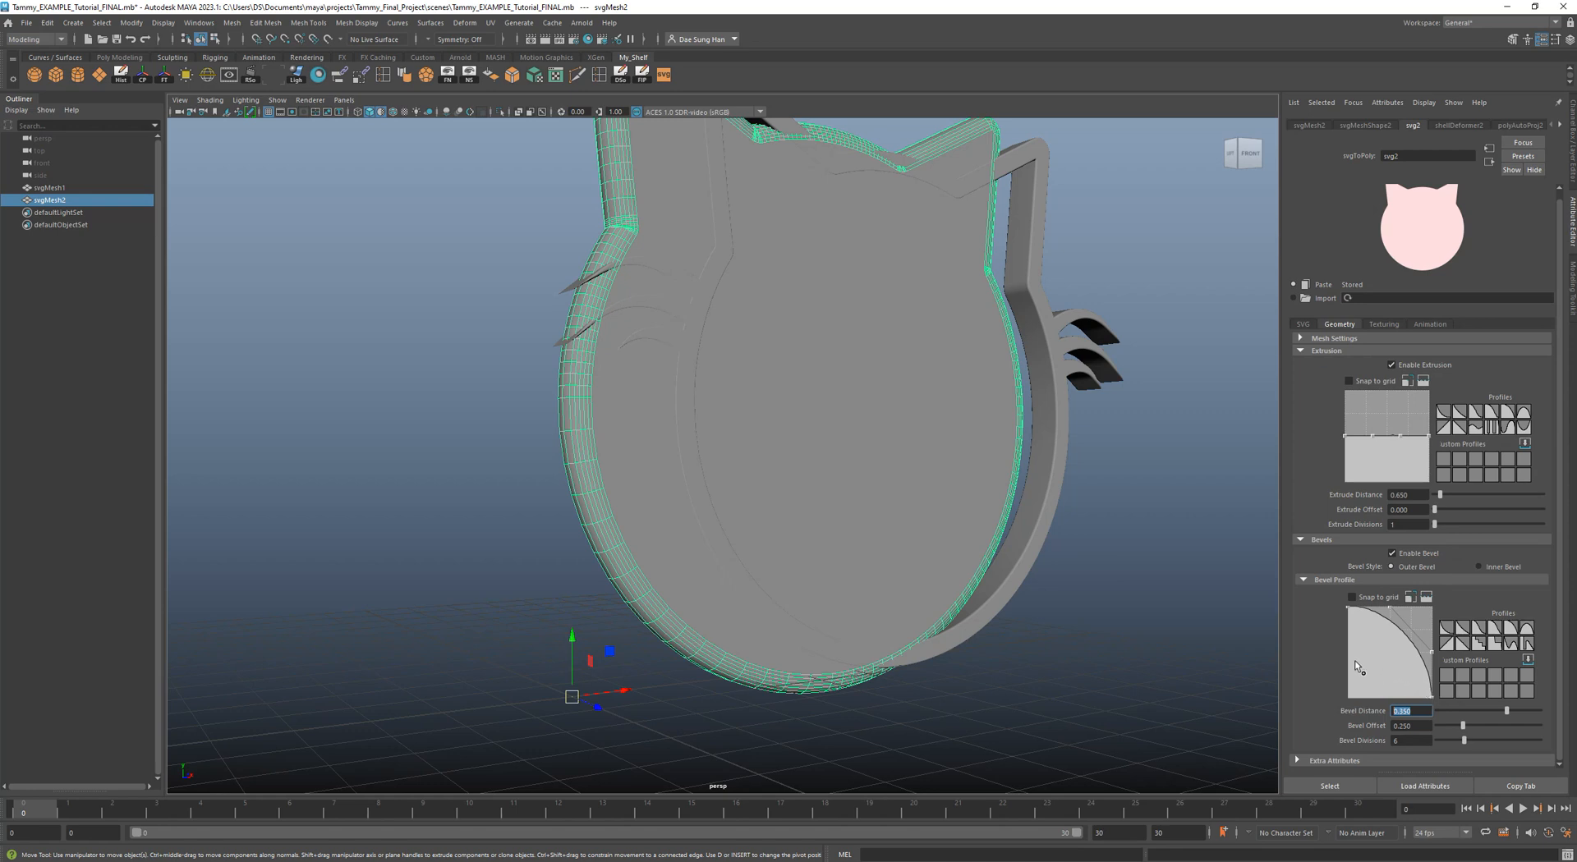
pyautogui.write('.037')
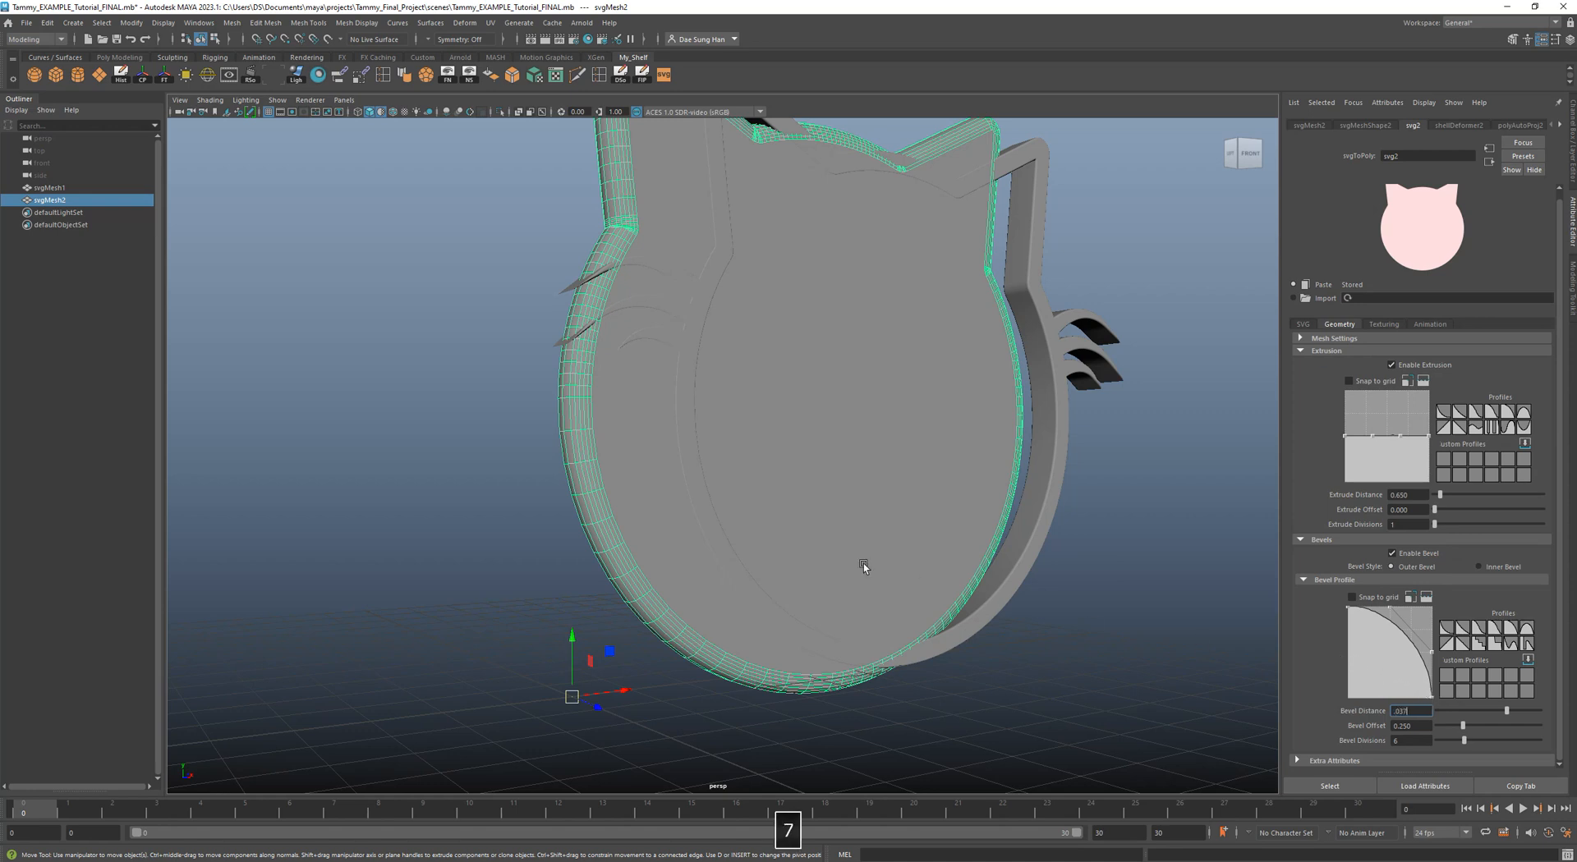
pyautogui.press('Return')
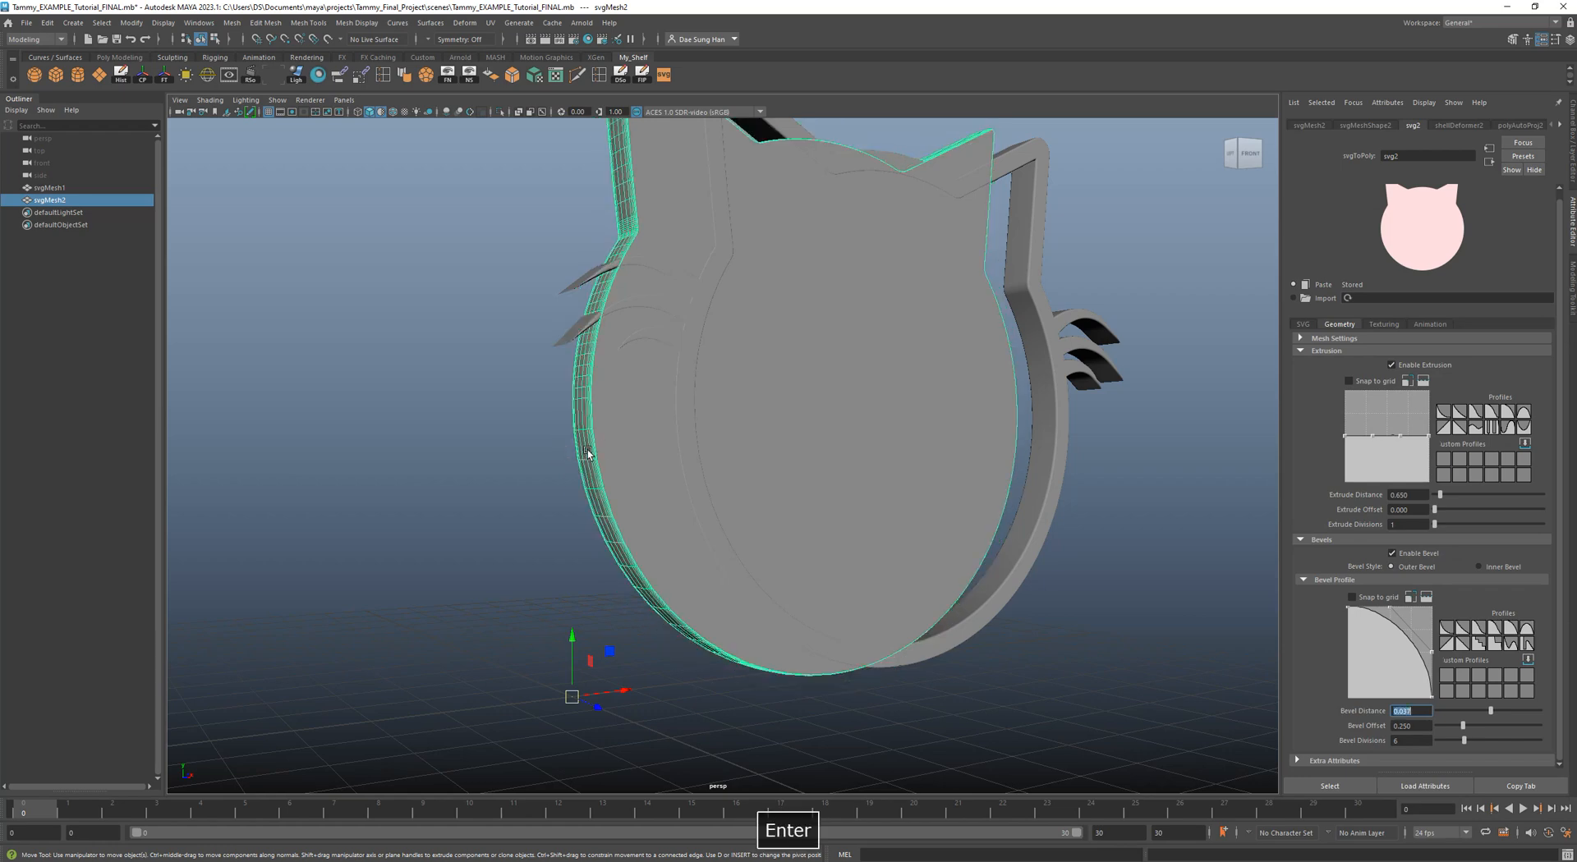
# Set the Bevel Offset of the solid cat face to 0.043 and check its bevelled edges from several angles.
pyautogui.keyDown('alt'); pyautogui.moveTo(503, 274); pyautogui.dragTo(690, 327, button='right'); pyautogui.keyUp('alt')
pyautogui.keyDown('alt'); pyautogui.moveTo(616, 337); pyautogui.dragTo(669, 422, button='middle'); pyautogui.keyUp('alt')
pyautogui.keyDown('alt'); pyautogui.moveTo(668, 422); pyautogui.dragTo(817, 289); pyautogui.keyUp('alt')
pyautogui.keyDown('alt'); pyautogui.moveTo(807, 352); pyautogui.dragTo(1120, 511); pyautogui.keyUp('alt')
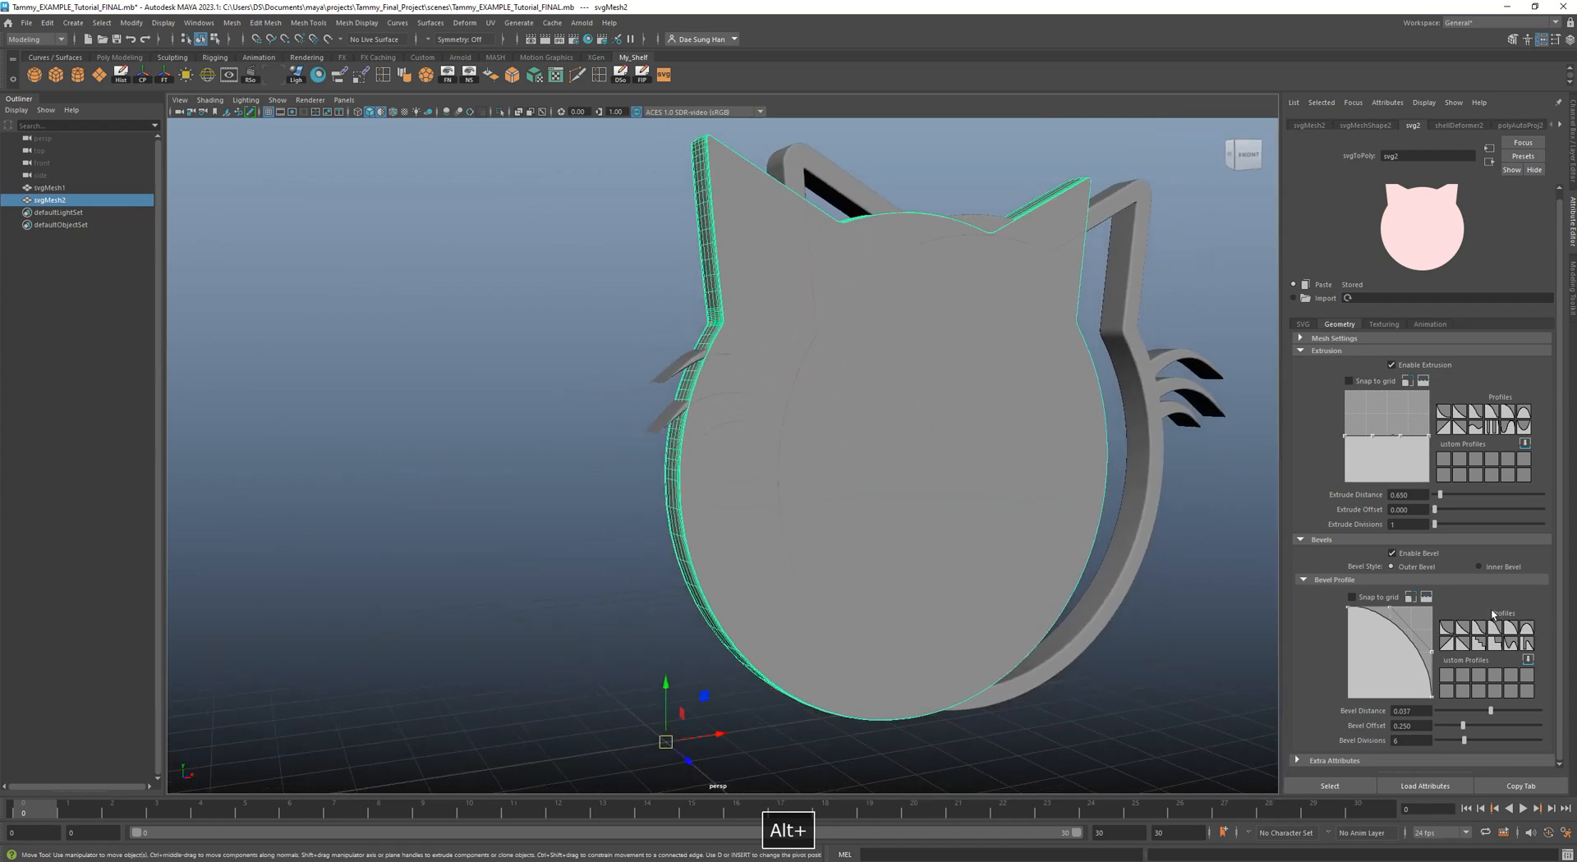
pyautogui.keyDown('alt'); pyautogui.moveTo(687, 502); pyautogui.dragTo(803, 226); pyautogui.keyUp('alt')
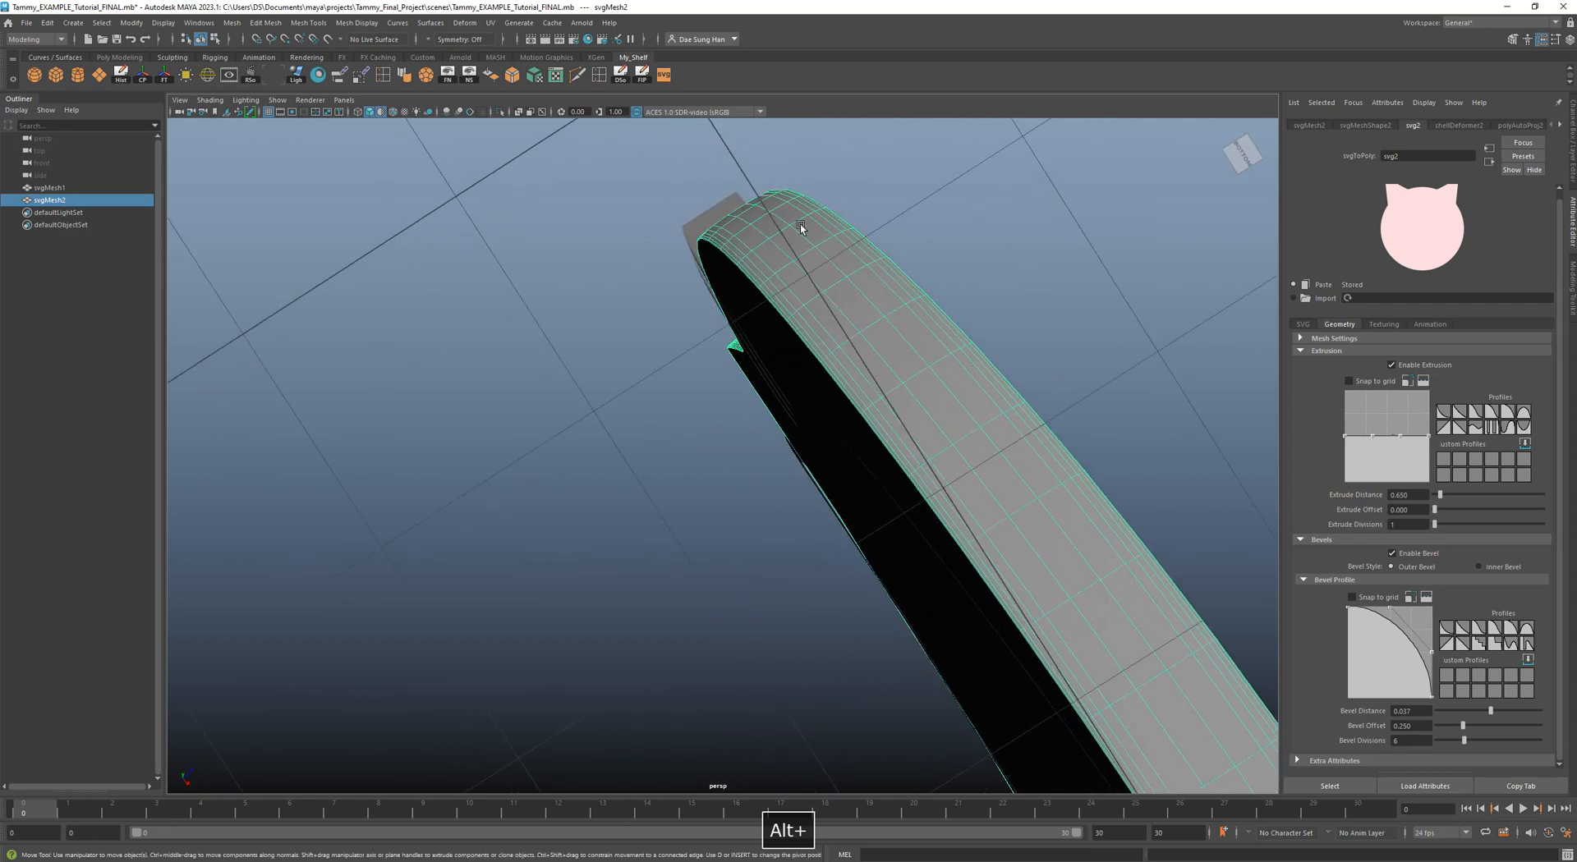
pyautogui.click(1420, 726)
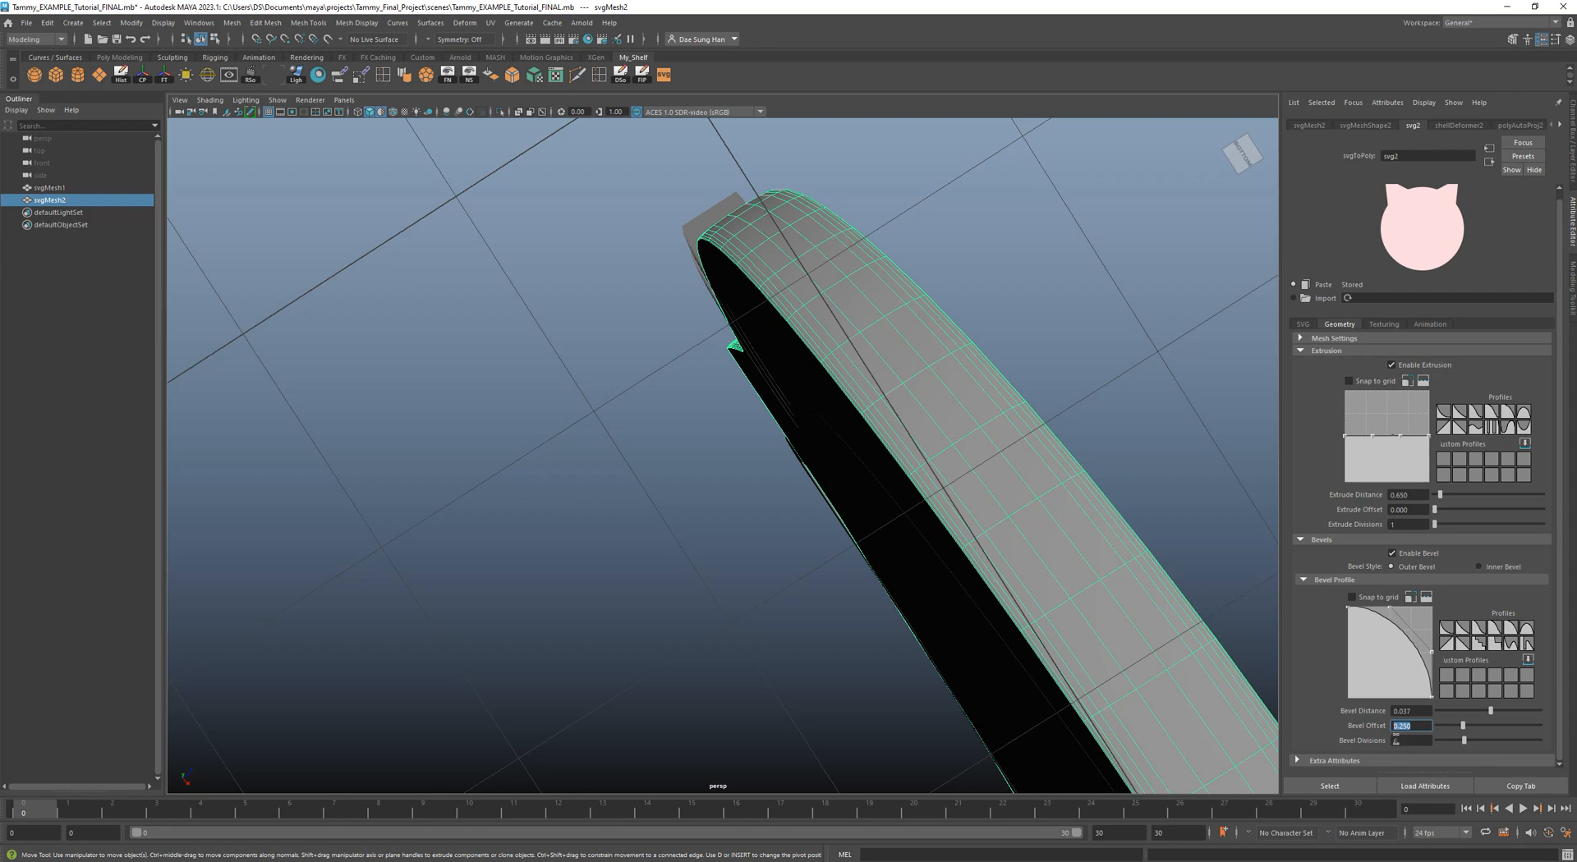
pyautogui.write('043')
pyautogui.press('Return')
pyautogui.keyDown('alt'); pyautogui.moveTo(1053, 419); pyautogui.dragTo(884, 436); pyautogui.keyUp('alt')
pyautogui.keyDown('alt'); pyautogui.moveTo(536, 446); pyautogui.dragTo(821, 364); pyautogui.keyUp('alt')
pyautogui.click(534, 422)
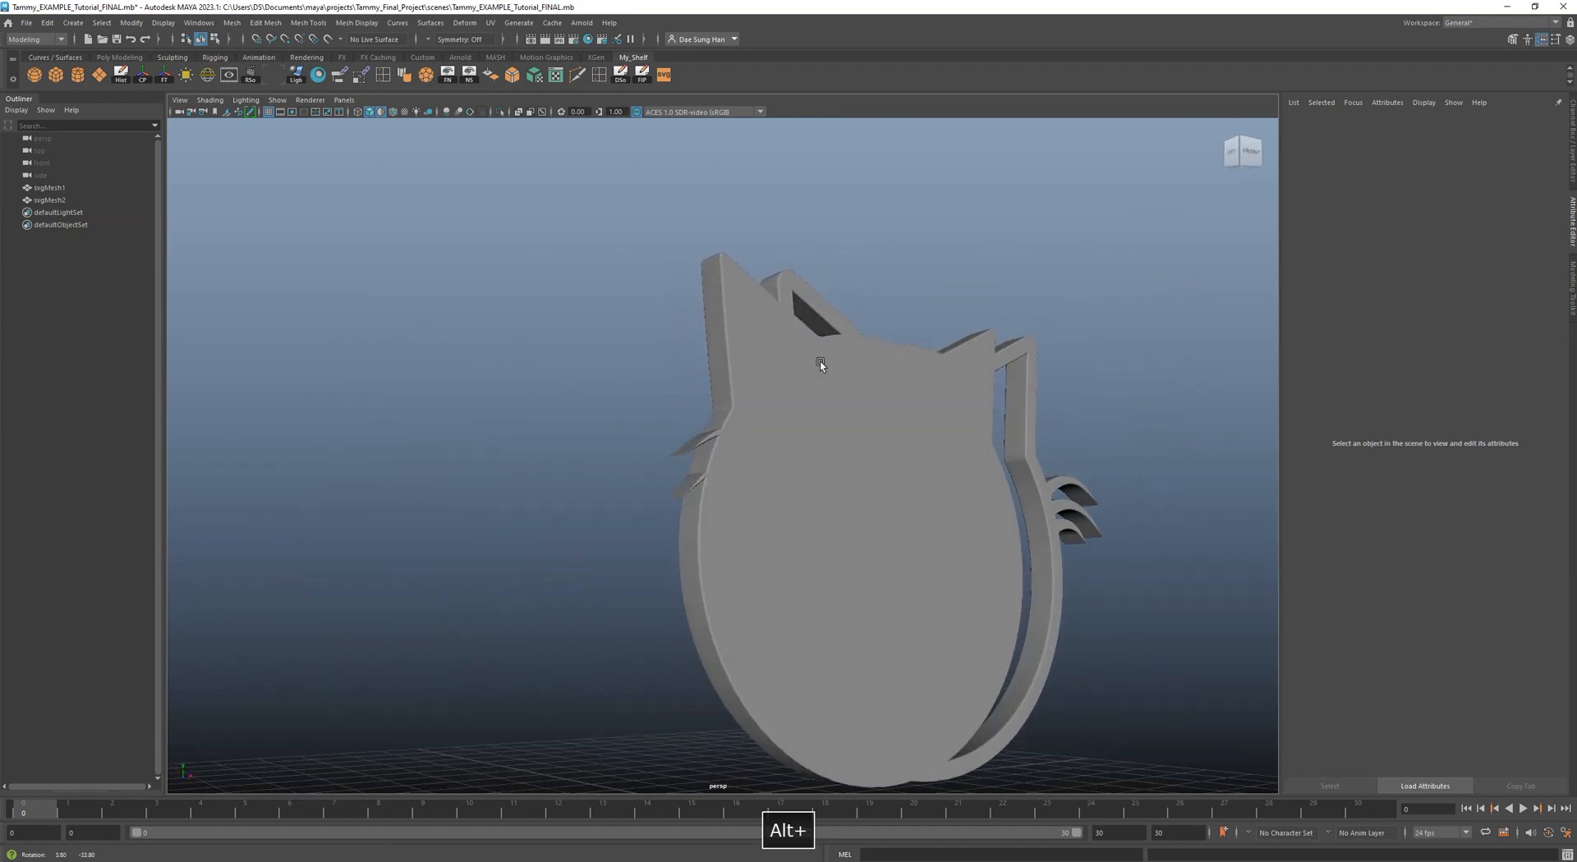
pyautogui.keyDown('alt'); pyautogui.moveTo(996, 572); pyautogui.dragTo(923, 496); pyautogui.keyUp('alt')
# Rename the solid cat face mesh to pink_face.
pyautogui.click(836, 474)
pyautogui.press('w')
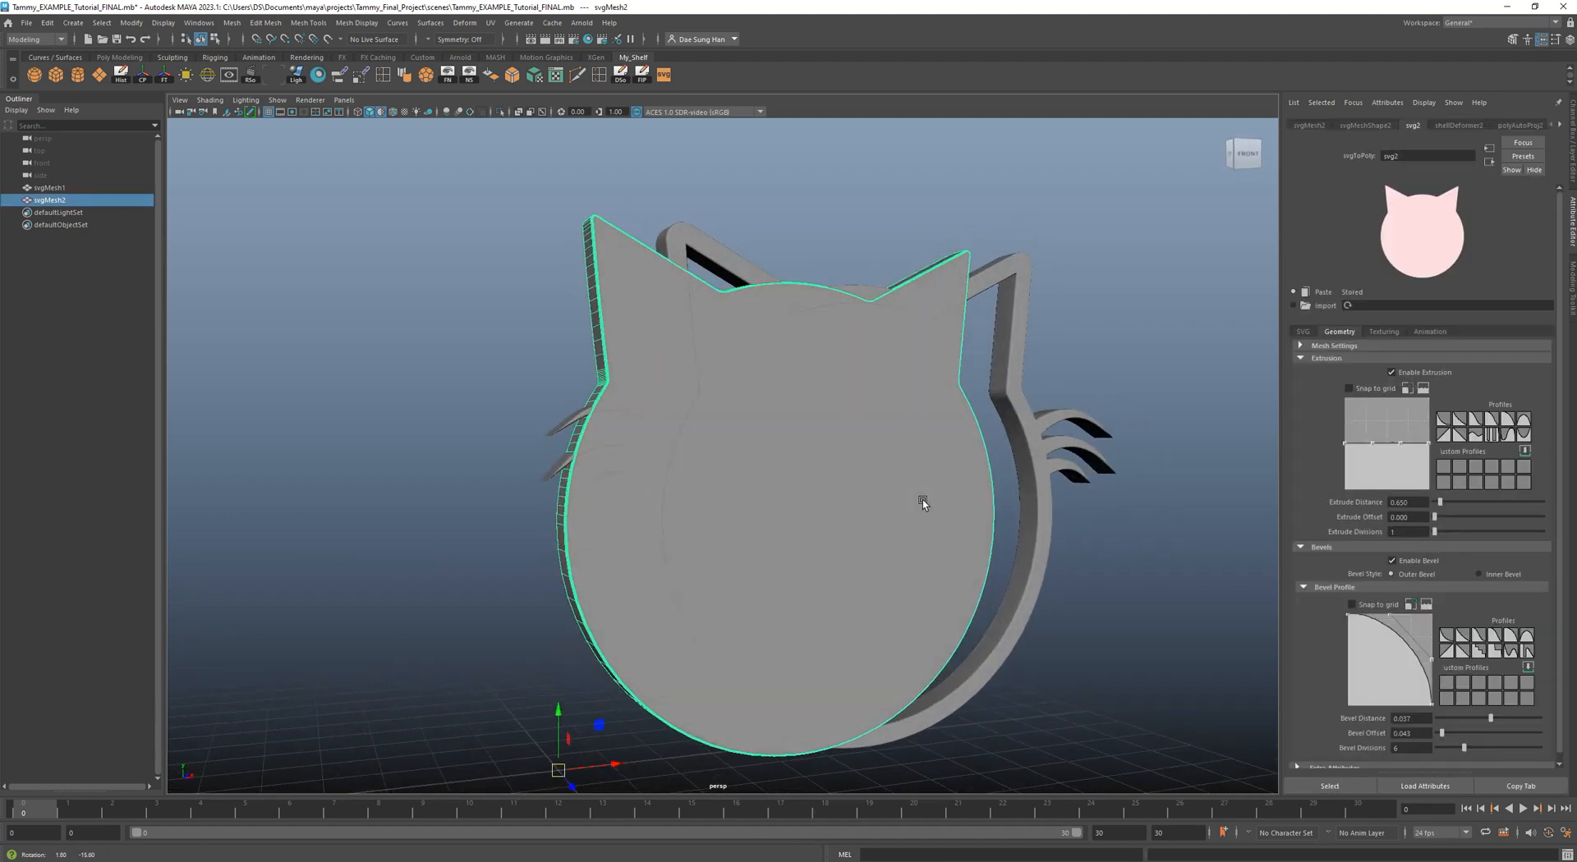
pyautogui.click(1425, 606)
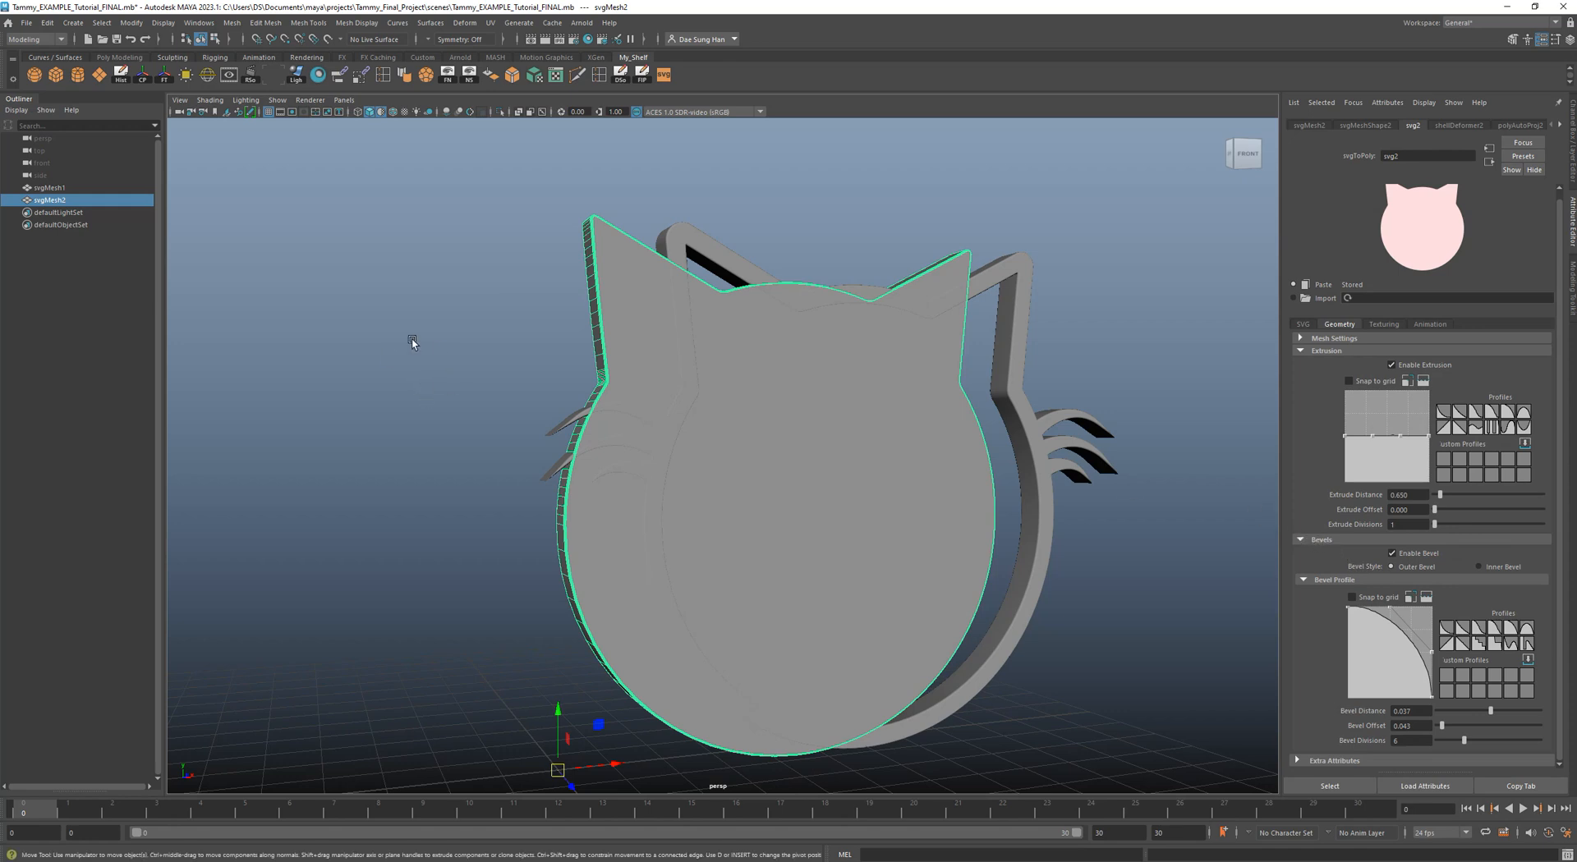
pyautogui.doubleClick(51, 200)
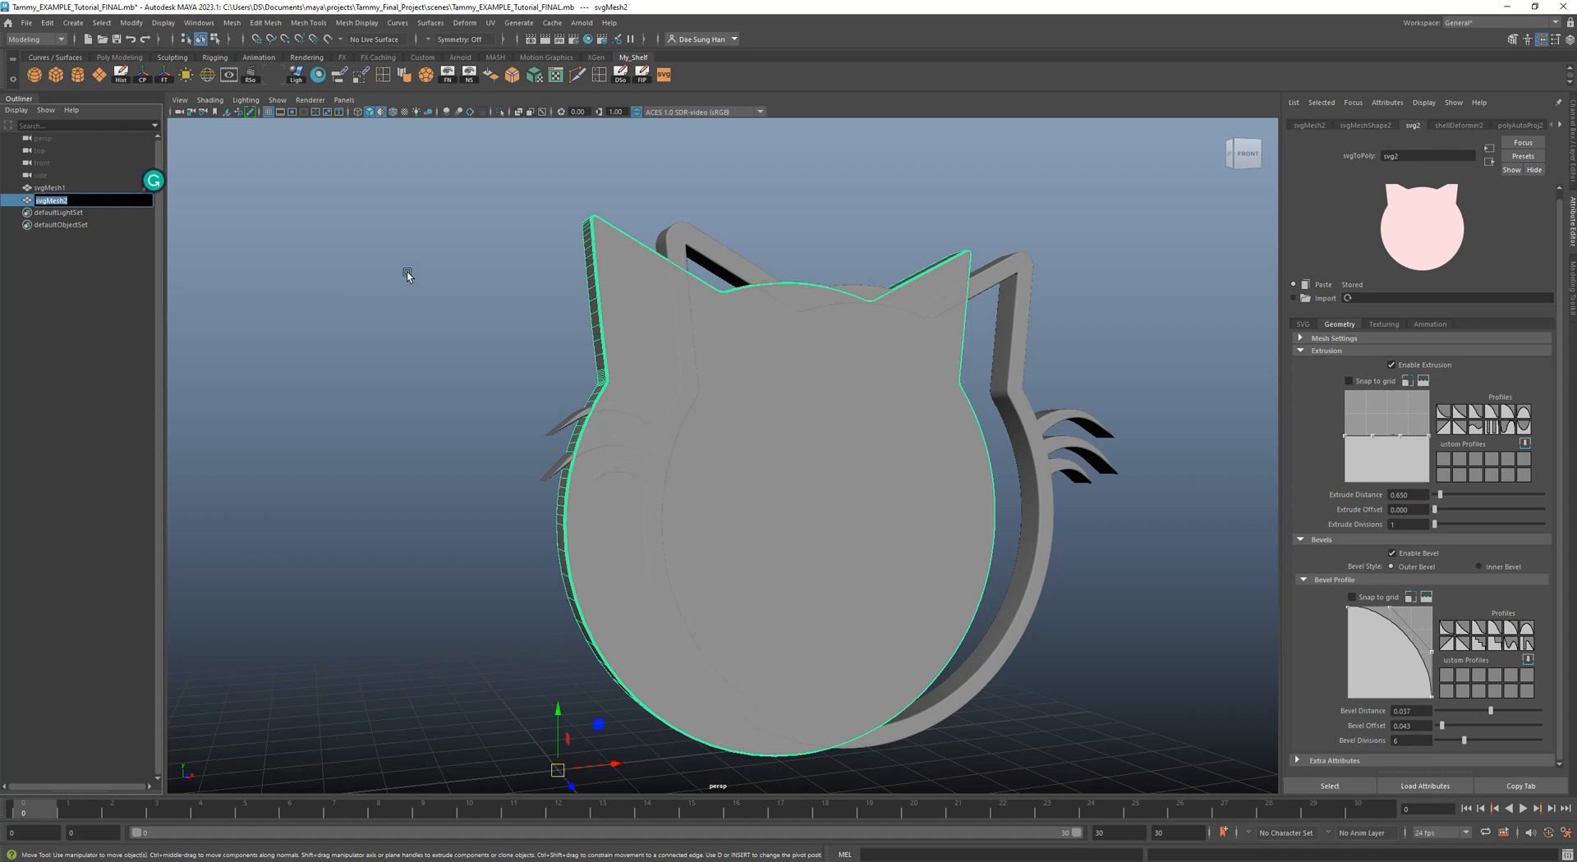
pyautogui.write('pink face')
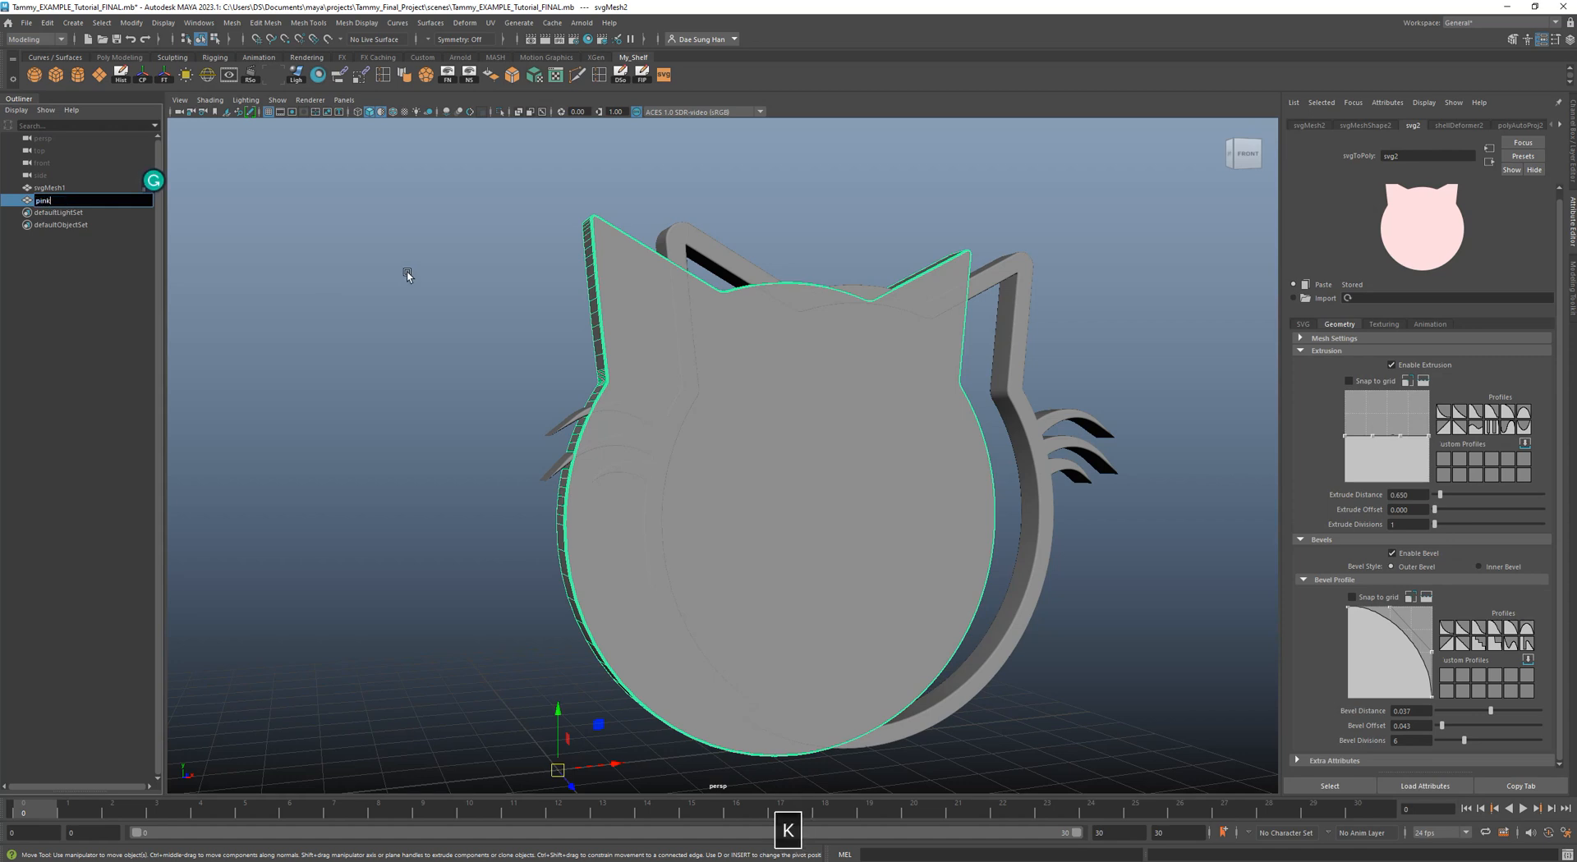
pyautogui.press('Return')
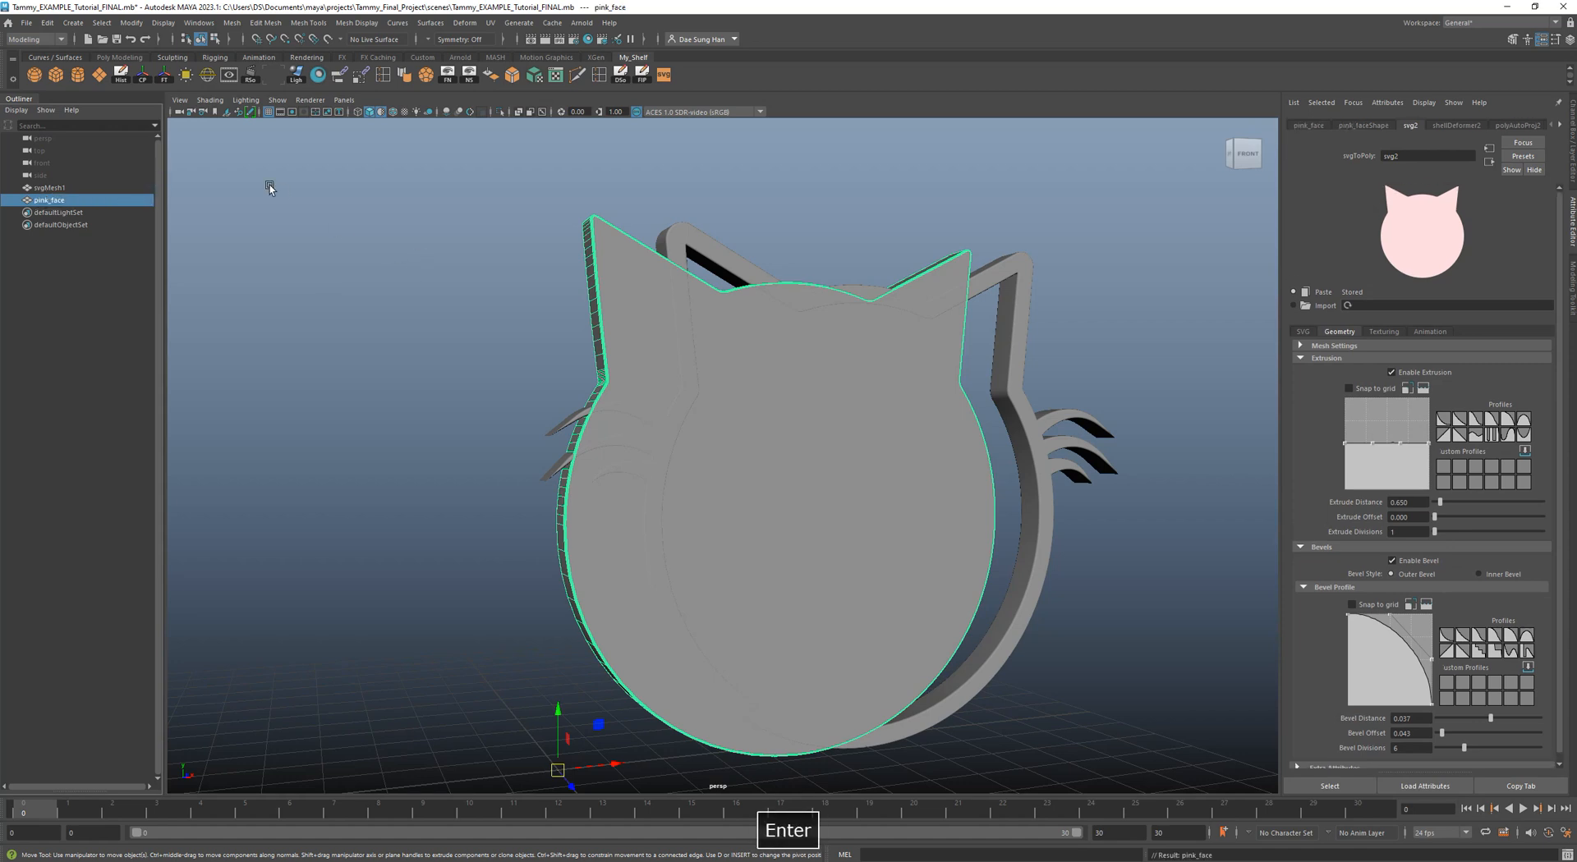
# Rename the cat outline mesh svgMesh1 to white_outline.
pyautogui.click(74, 188)
pyautogui.doubleClick(73, 189)
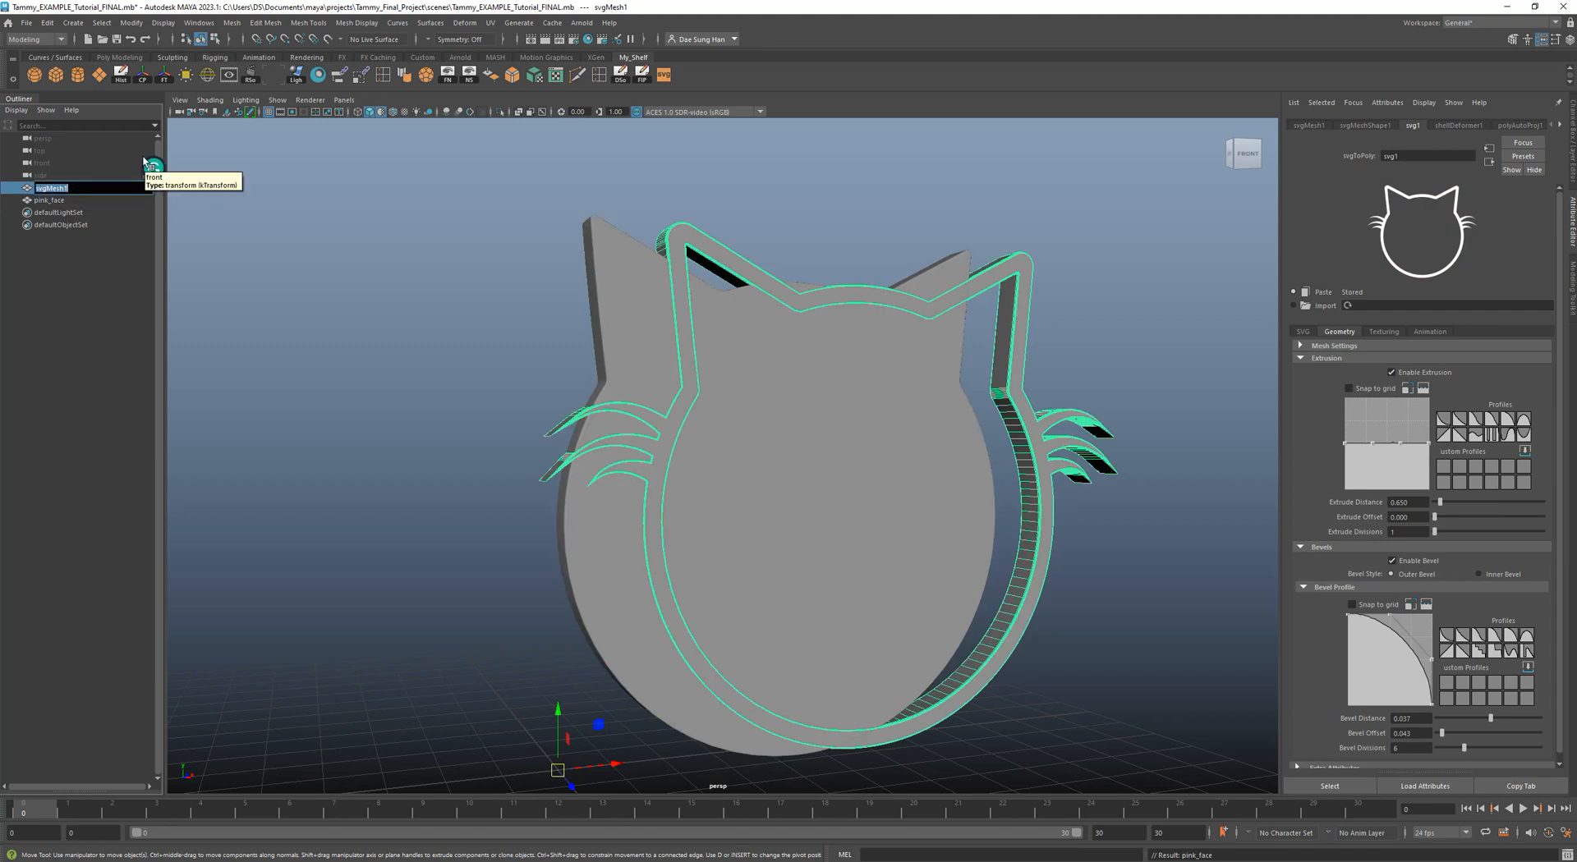
pyautogui.write('white outline')
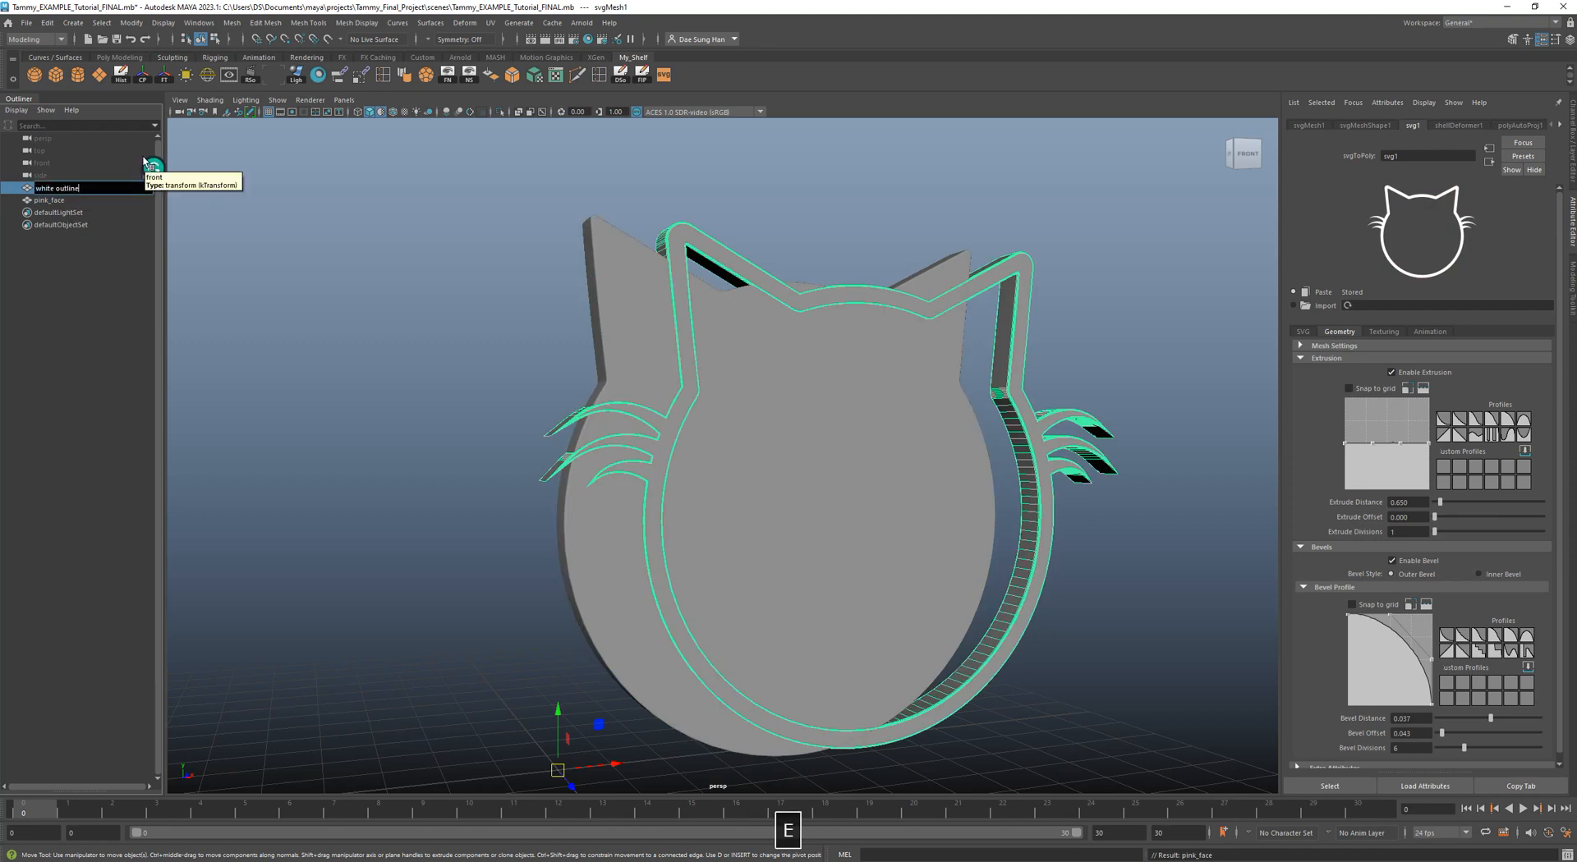
pyautogui.press('Return')
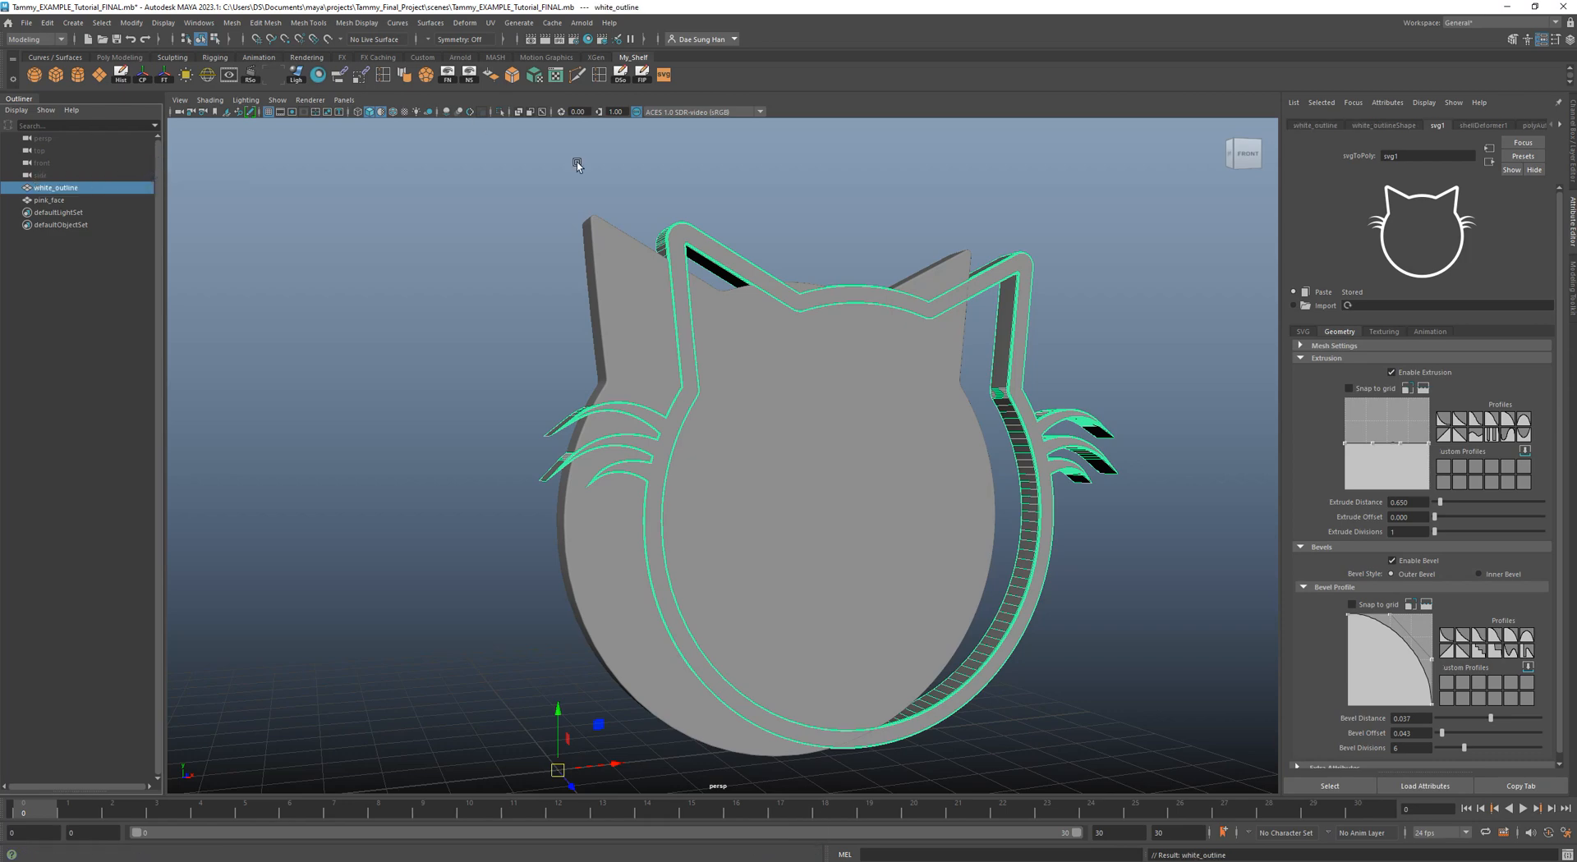
# Select the pink face and show it in the four-view layout with both cat meshes framed in the front view.
pyautogui.keyDown('alt'); pyautogui.moveTo(718, 286); pyautogui.dragTo(739, 473); pyautogui.keyUp('alt')
pyautogui.click(590, 304)
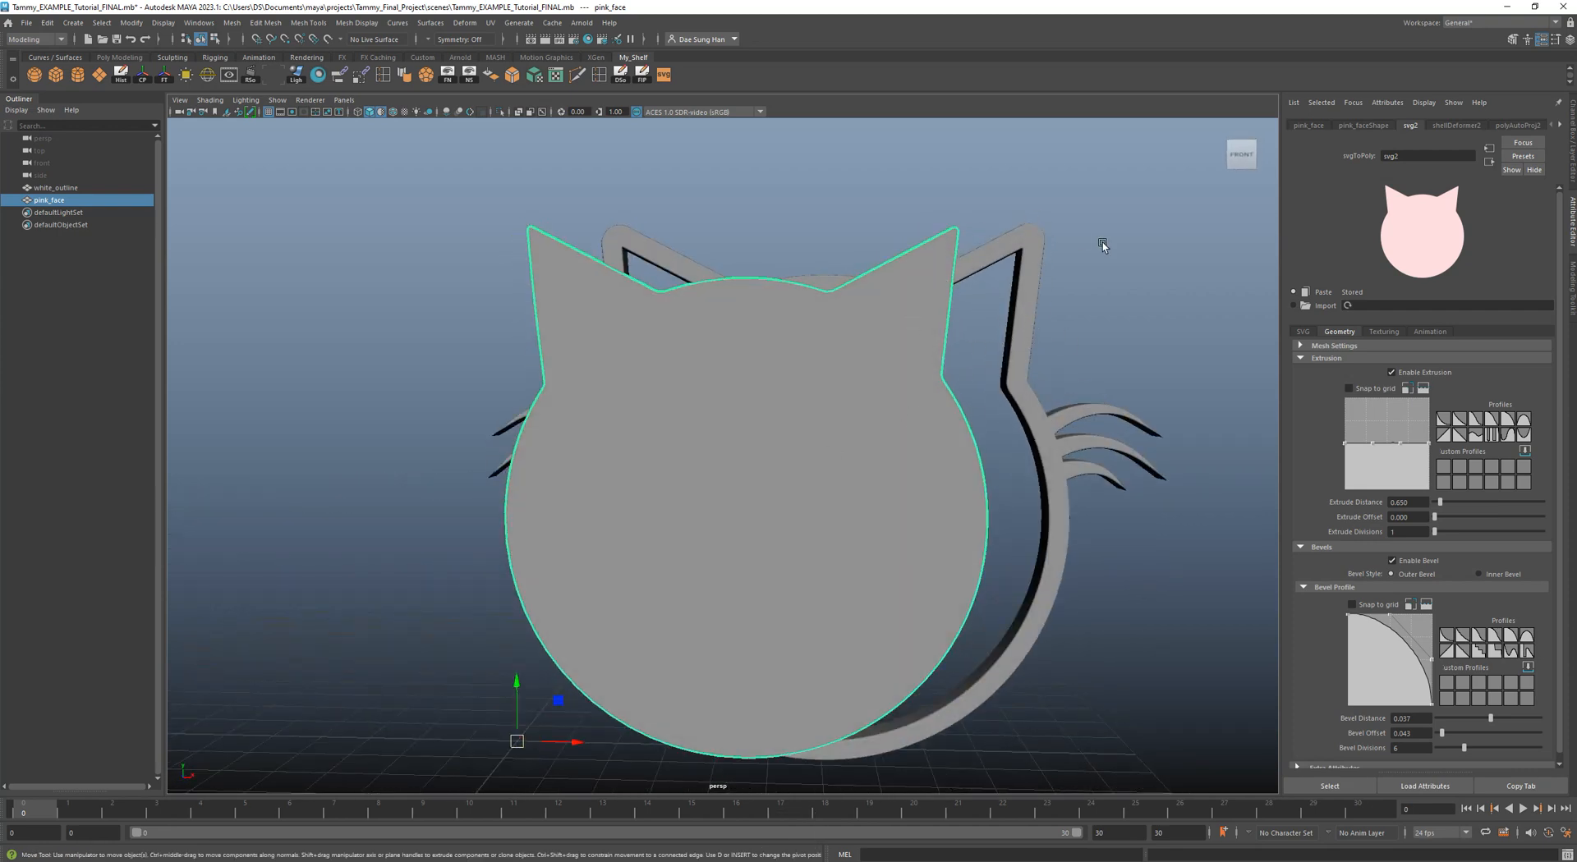
pyautogui.keyDown('alt'); pyautogui.moveTo(948, 483); pyautogui.dragTo(799, 433); pyautogui.keyUp('alt')
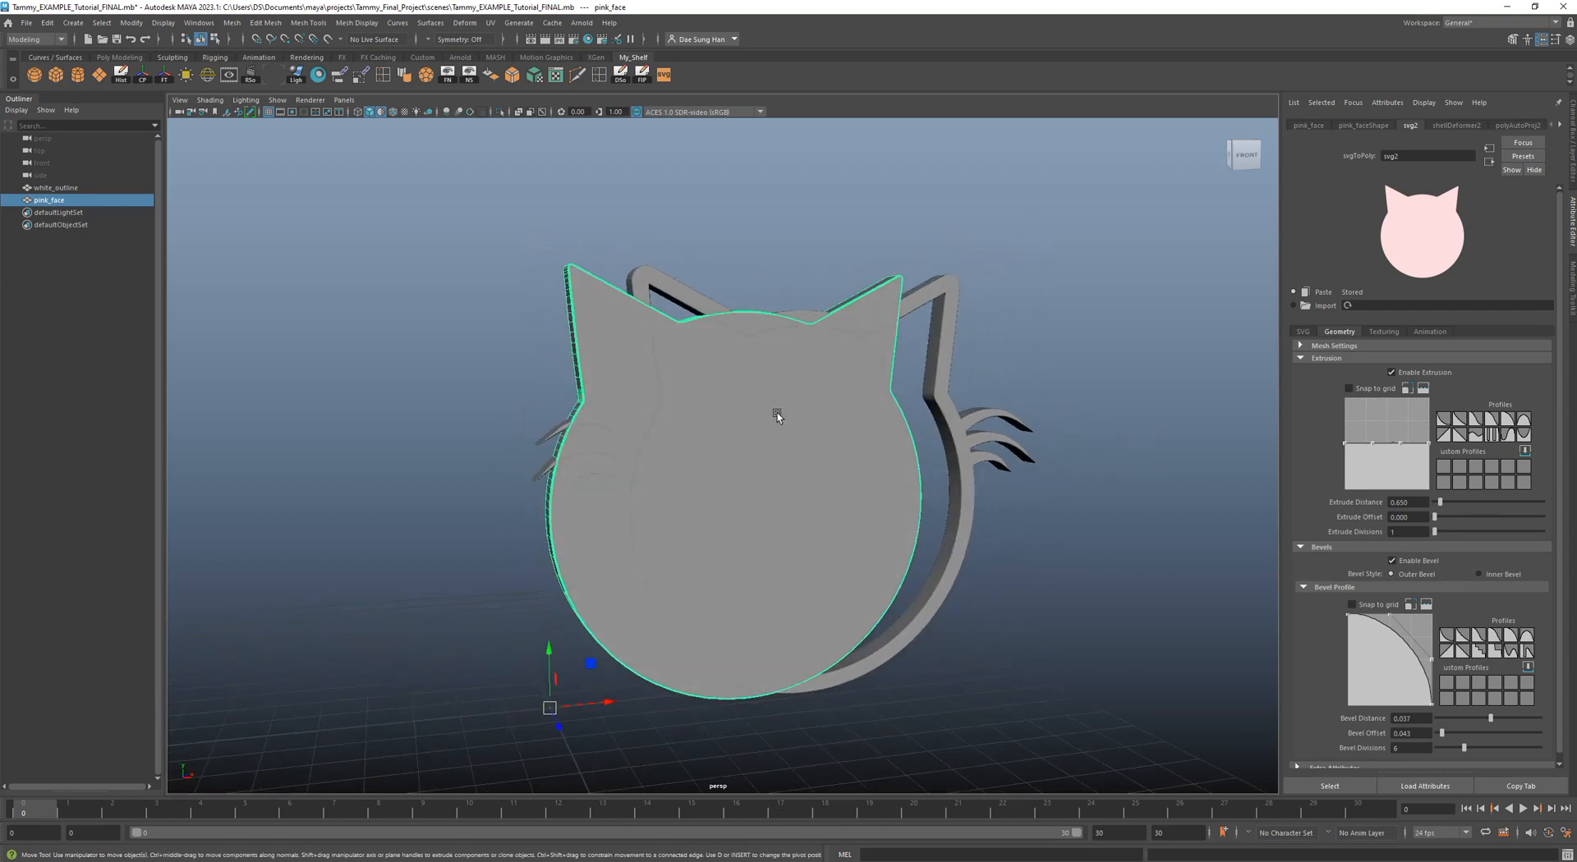
pyautogui.press('space')
pyautogui.keyDown('alt'); pyautogui.moveTo(622, 513); pyautogui.dragTo(424, 627, button='middle'); pyautogui.keyUp('alt')
pyautogui.scroll(2, 423, 627)
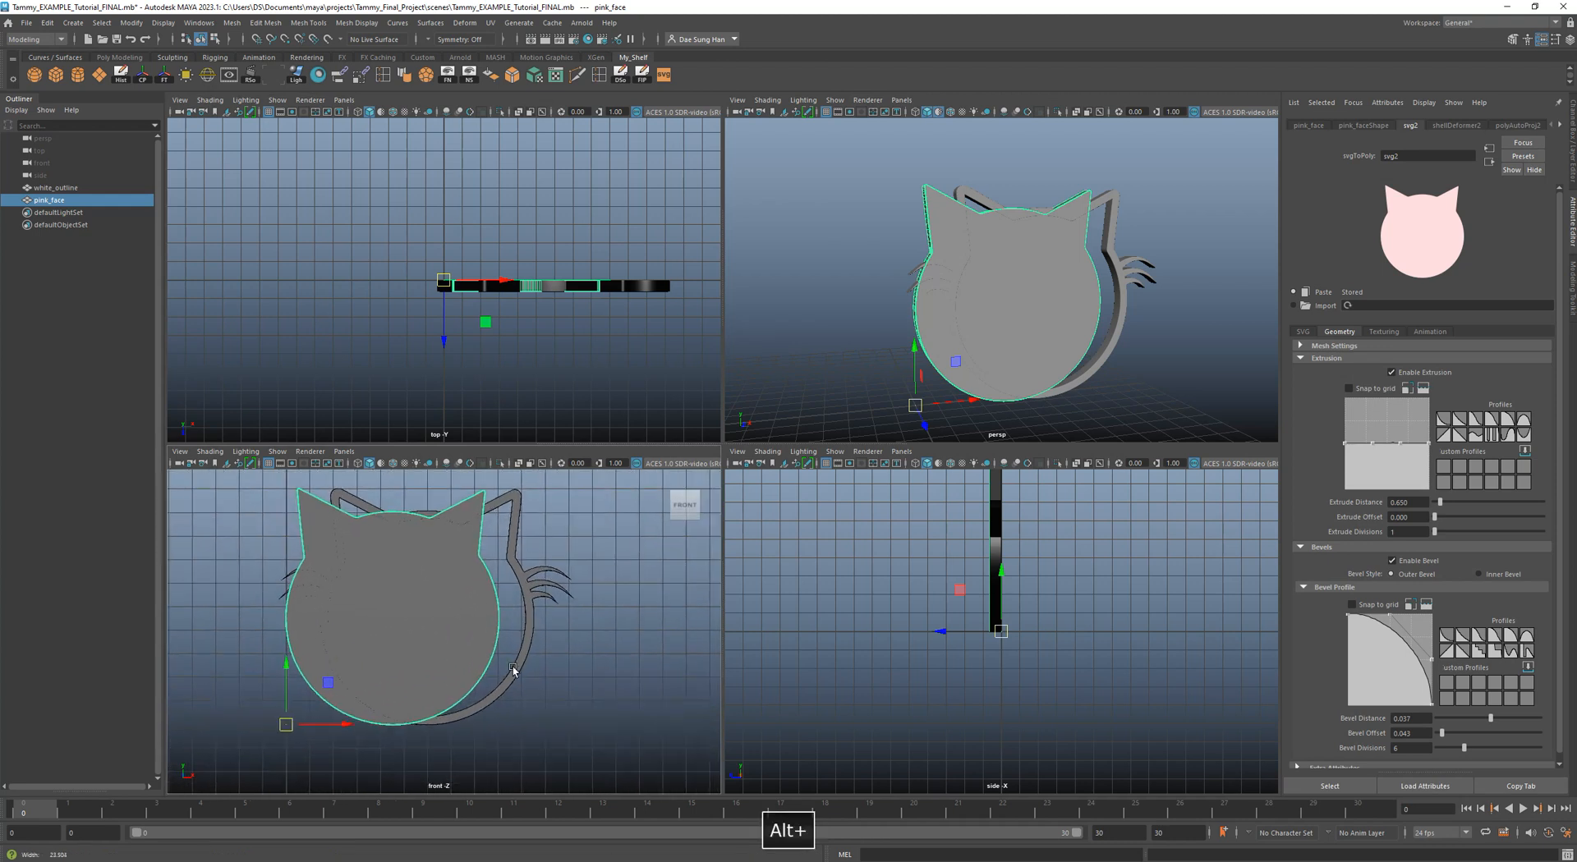
# Show the Channel Box for the pink face and enlarge it to look through the full list of inputs.
pyautogui.click(1572, 148)
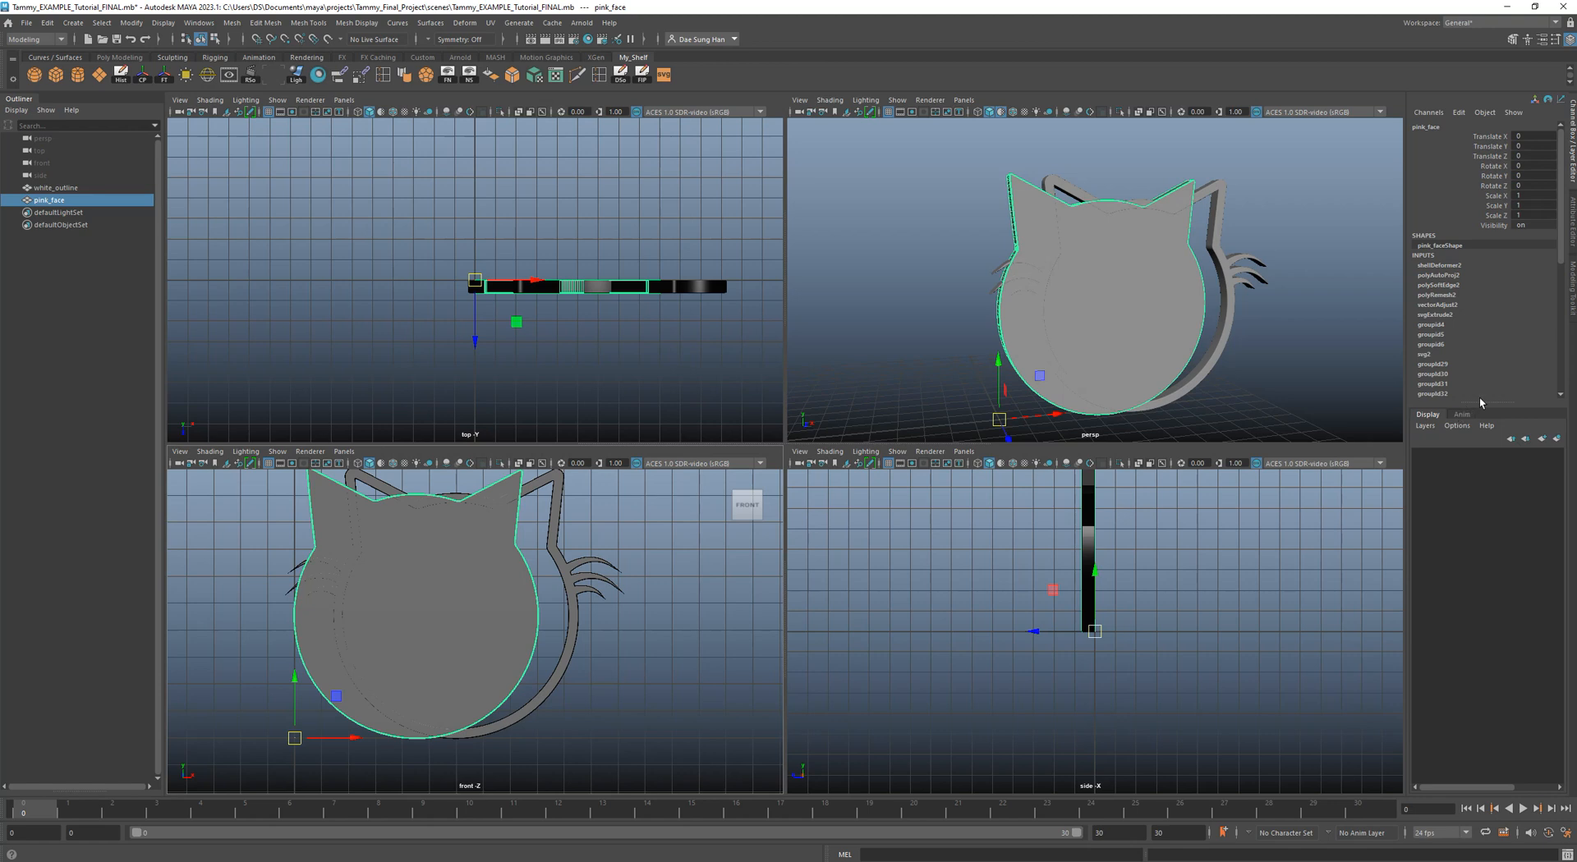
pyautogui.moveTo(1483, 402); pyautogui.dragTo(1483, 616)
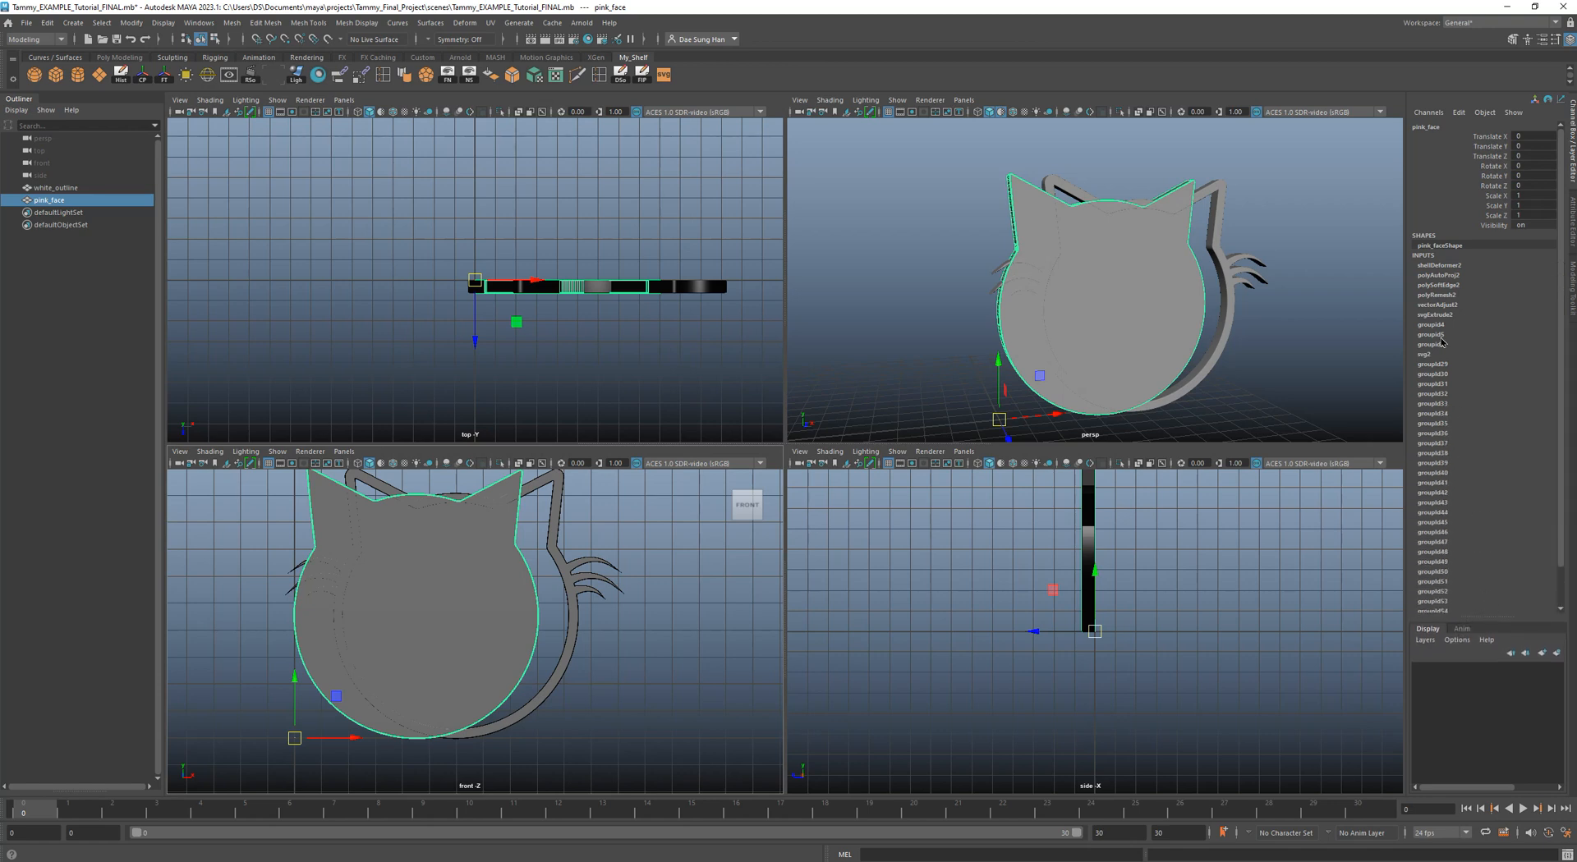
pyautogui.scroll(-2, 1494, 411)
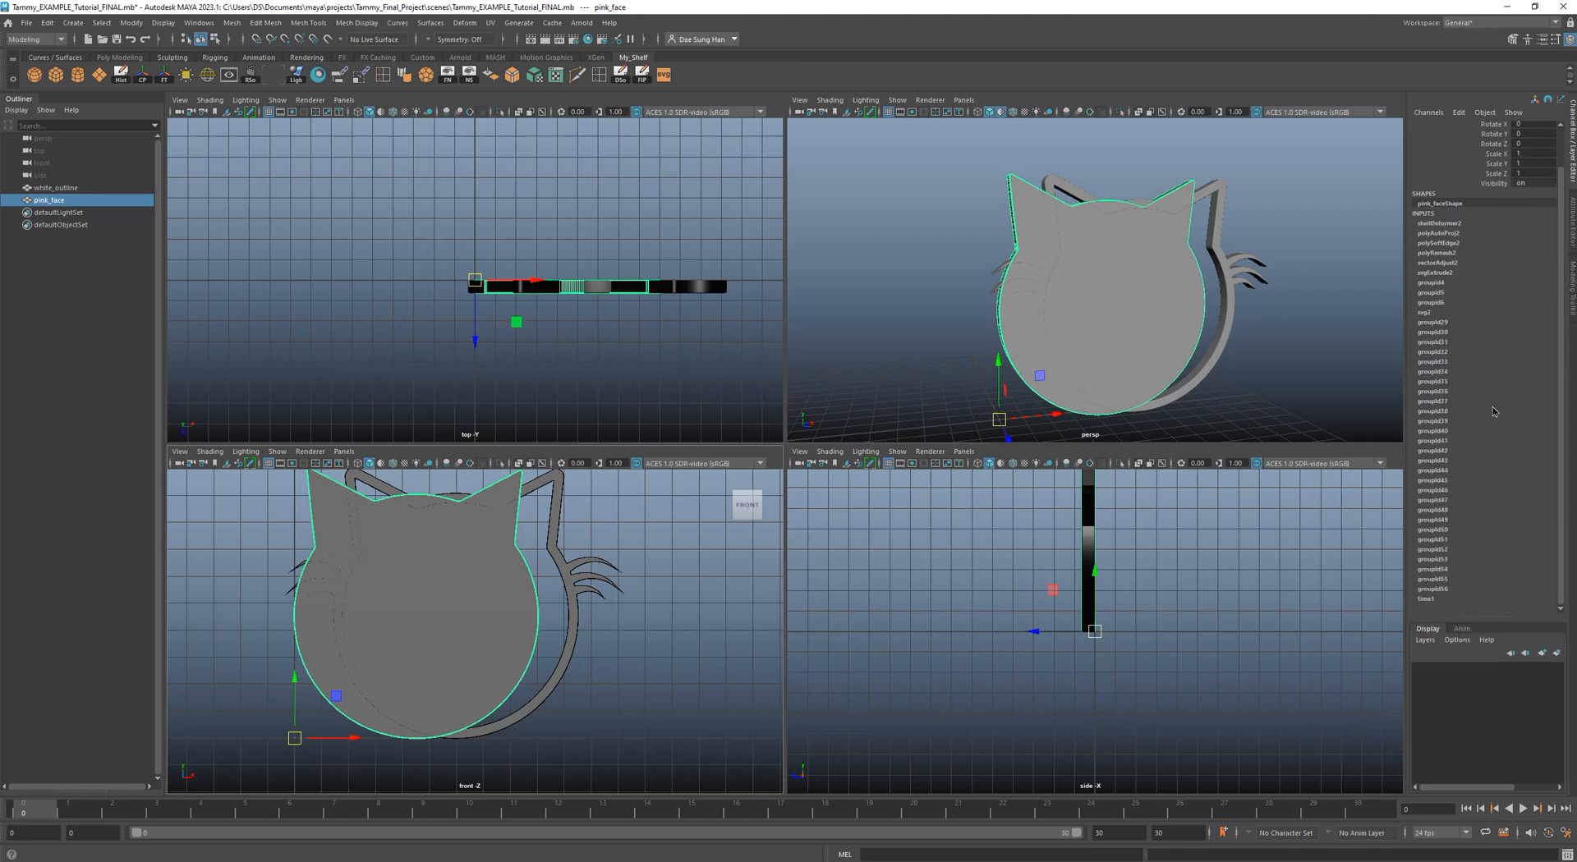
pyautogui.scroll(2, 1445, 326)
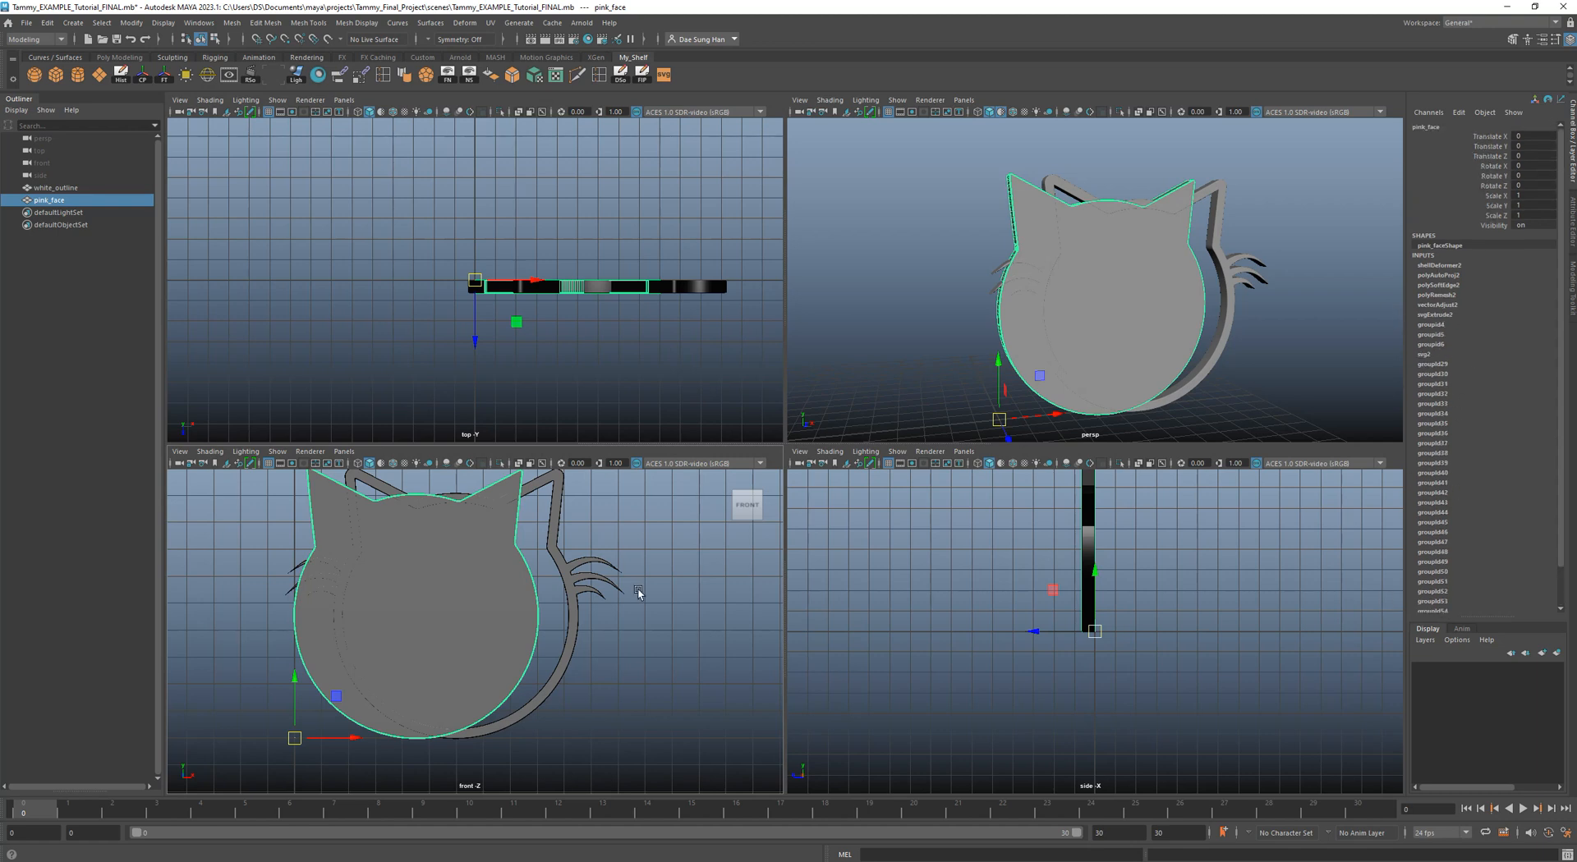
# Move the pink face over the white outline in the maximized front view, to about Translate X 1.441 and Translate Y 0.023.
pyautogui.keyDown('alt'); pyautogui.moveTo(470, 598); pyautogui.dragTo(481, 583, button='right'); pyautogui.keyUp('alt')
pyautogui.press('w')
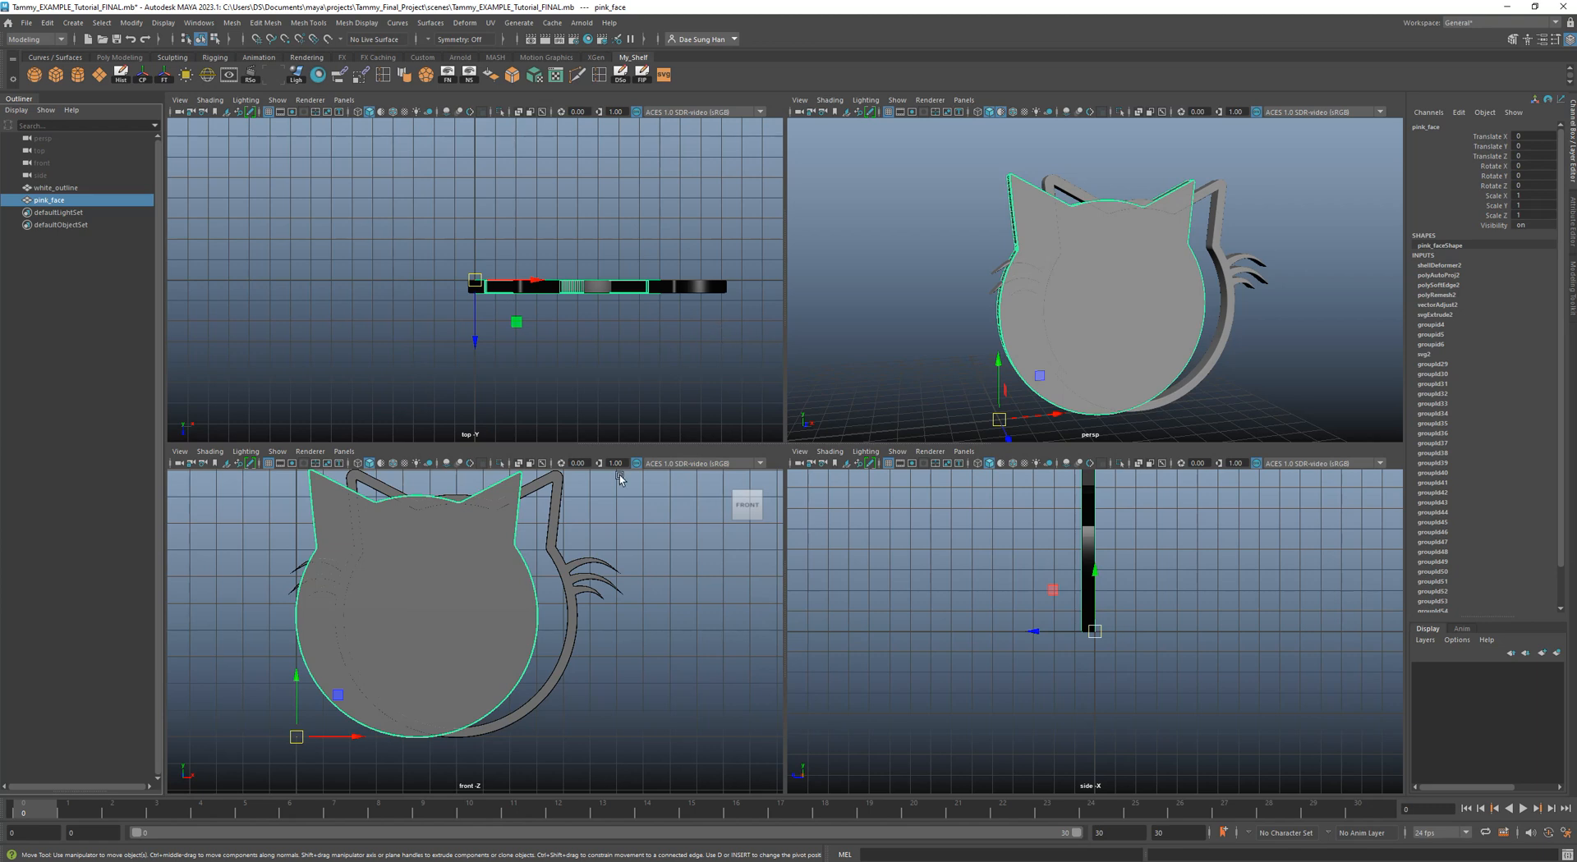
pyautogui.keyDown('alt'); pyautogui.moveTo(484, 626); pyautogui.dragTo(532, 580, button='middle'); pyautogui.keyUp('alt')
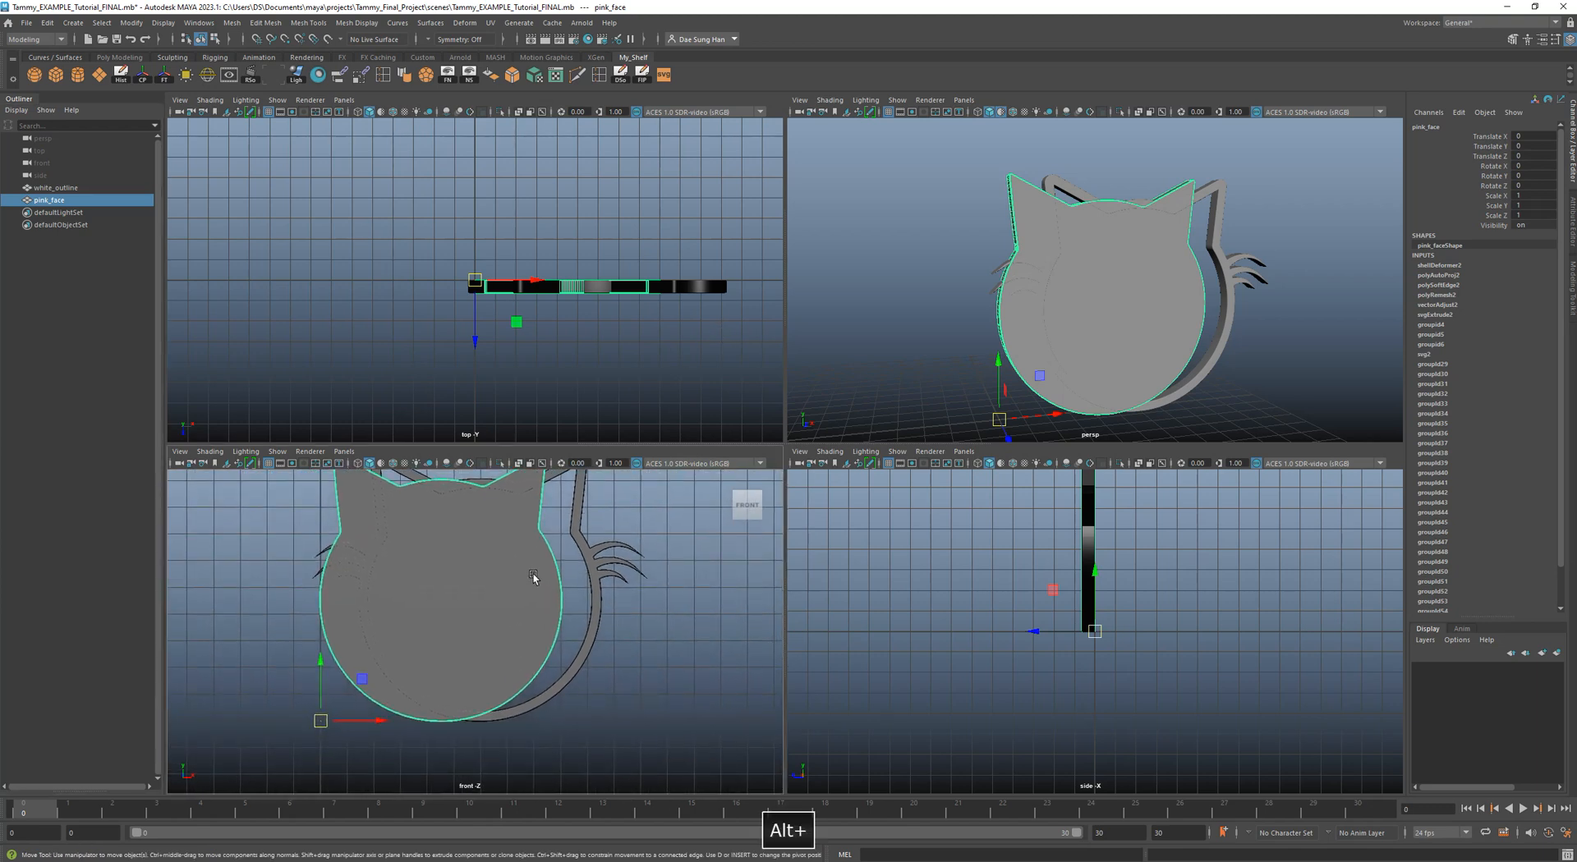
pyautogui.press('space')
pyautogui.keyDown('alt'); pyautogui.moveTo(594, 450); pyautogui.dragTo(521, 517, button='right'); pyautogui.keyUp('alt')
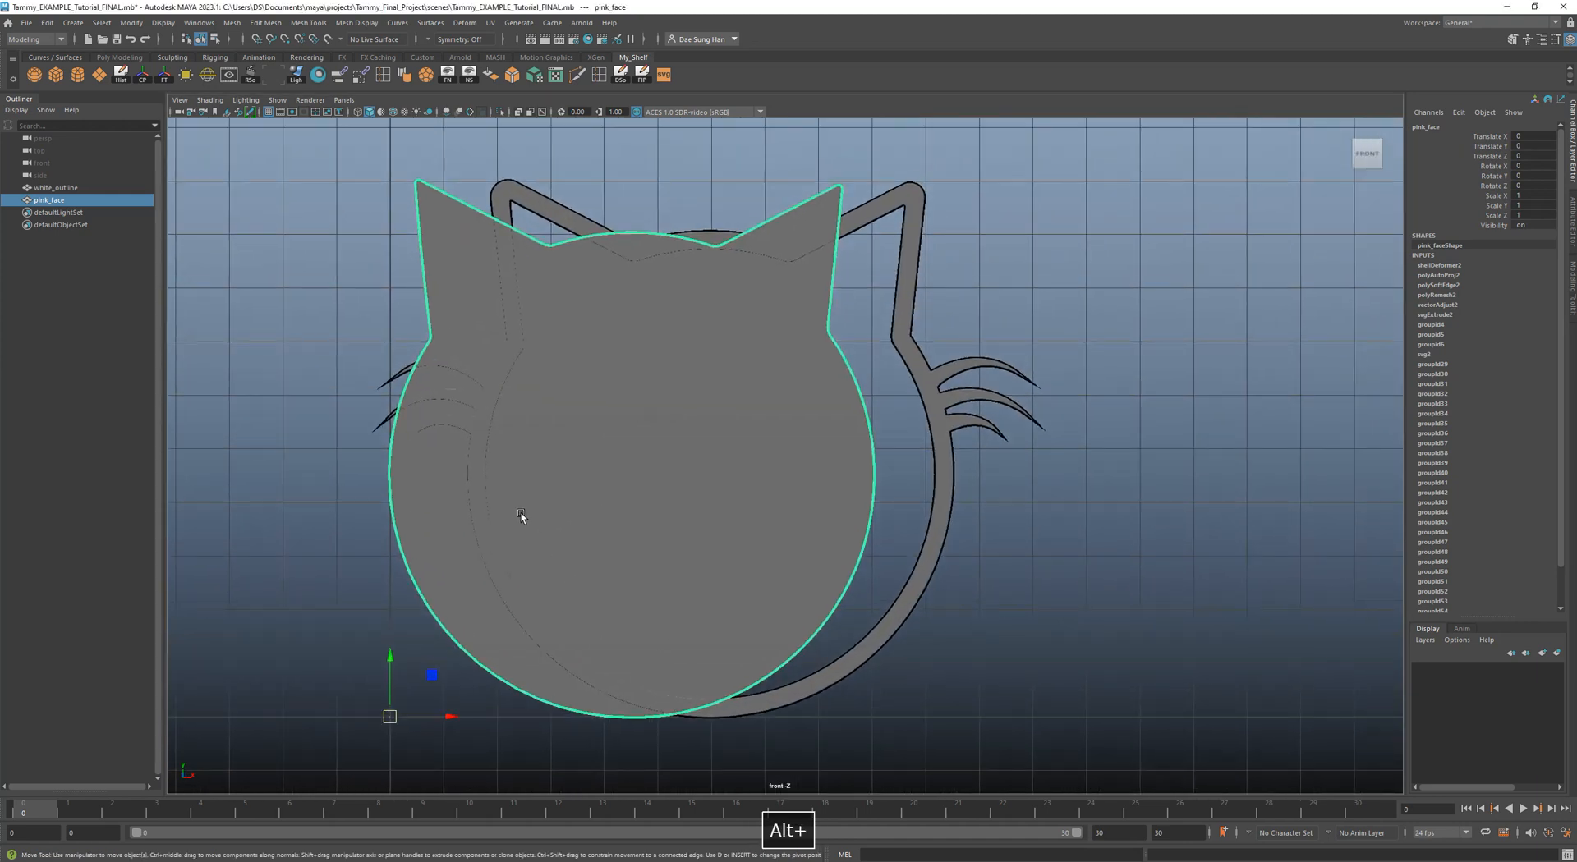
pyautogui.press('r')
pyautogui.press('w')
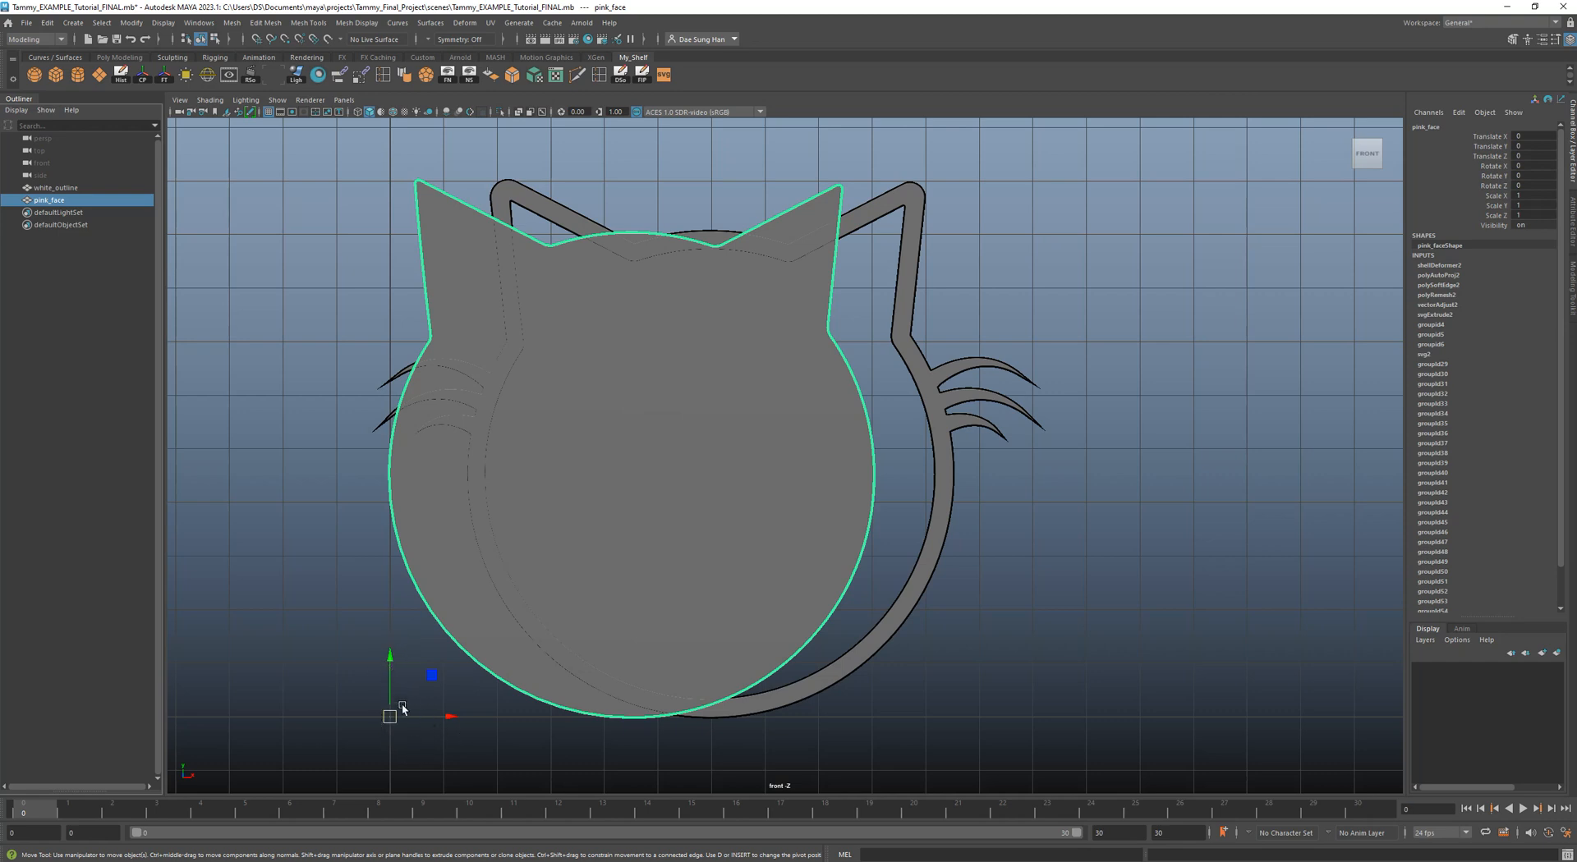
pyautogui.press('w')
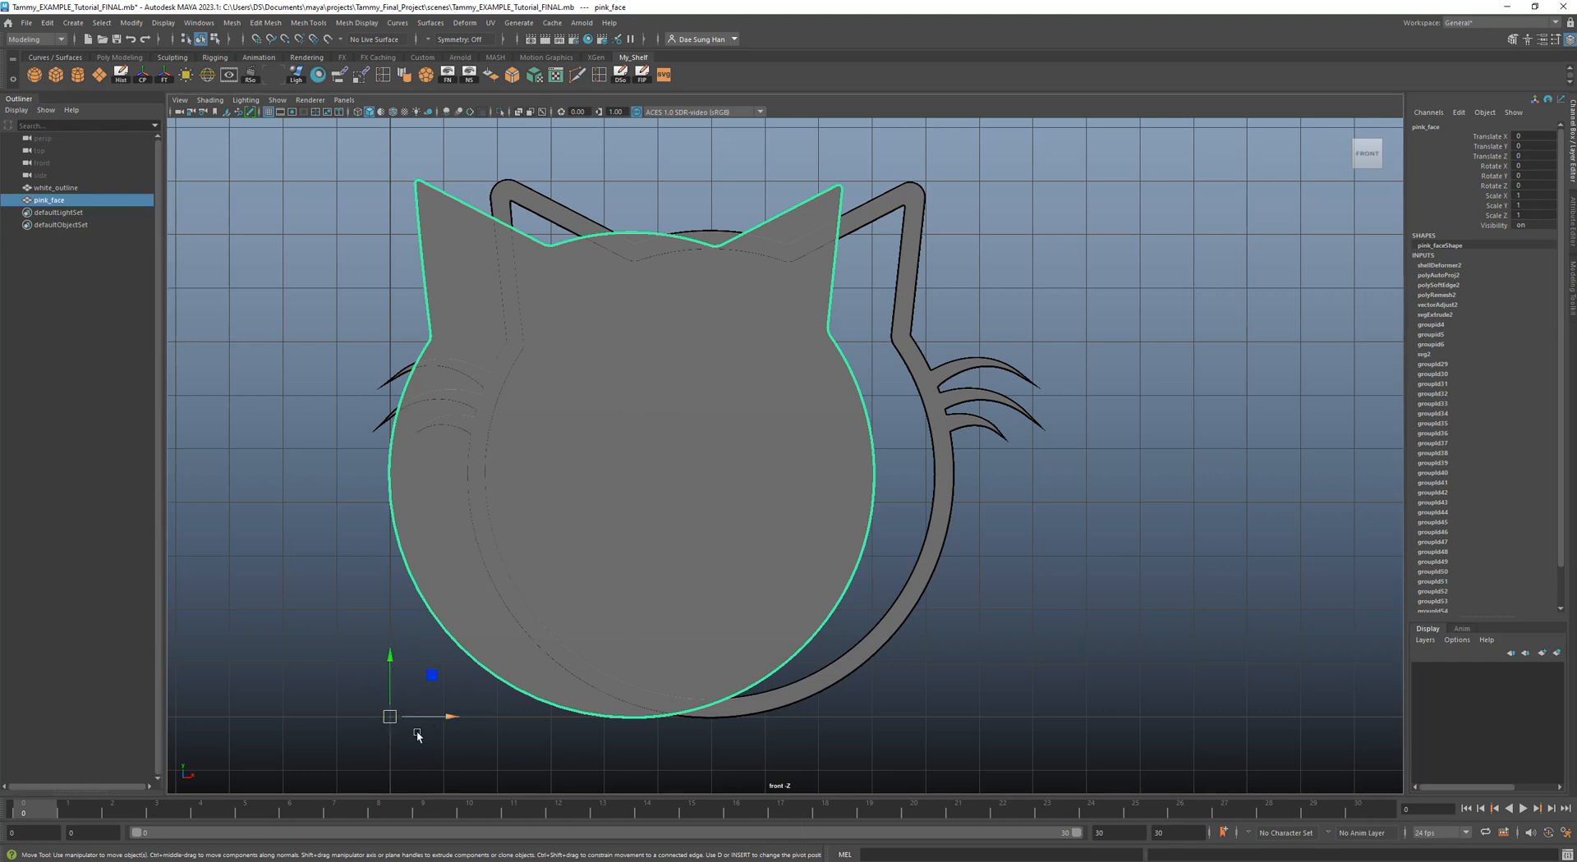
pyautogui.moveTo(391, 715); pyautogui.dragTo(471, 708)
# Try scaling the pink face to about 0.464 in X and Y from its corner pivot, and undo the scaling.
pyautogui.press('r')
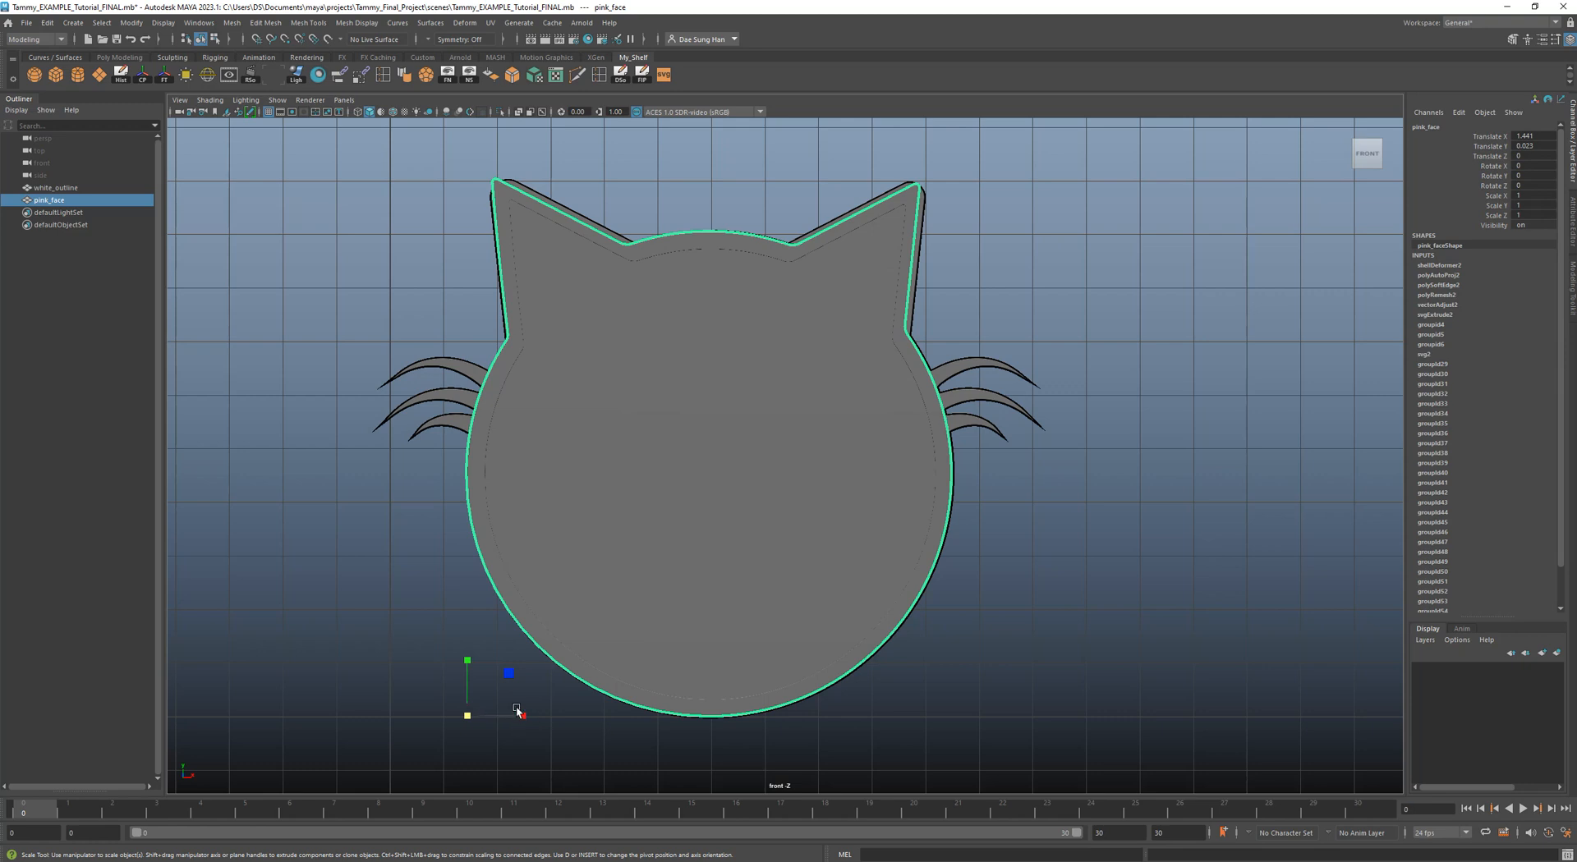
pyautogui.moveTo(520, 672)
pyautogui.mouseDown()
pyautogui.moveTo(496, 691)
pyautogui.moveTo(509, 672)
pyautogui.mouseUp()
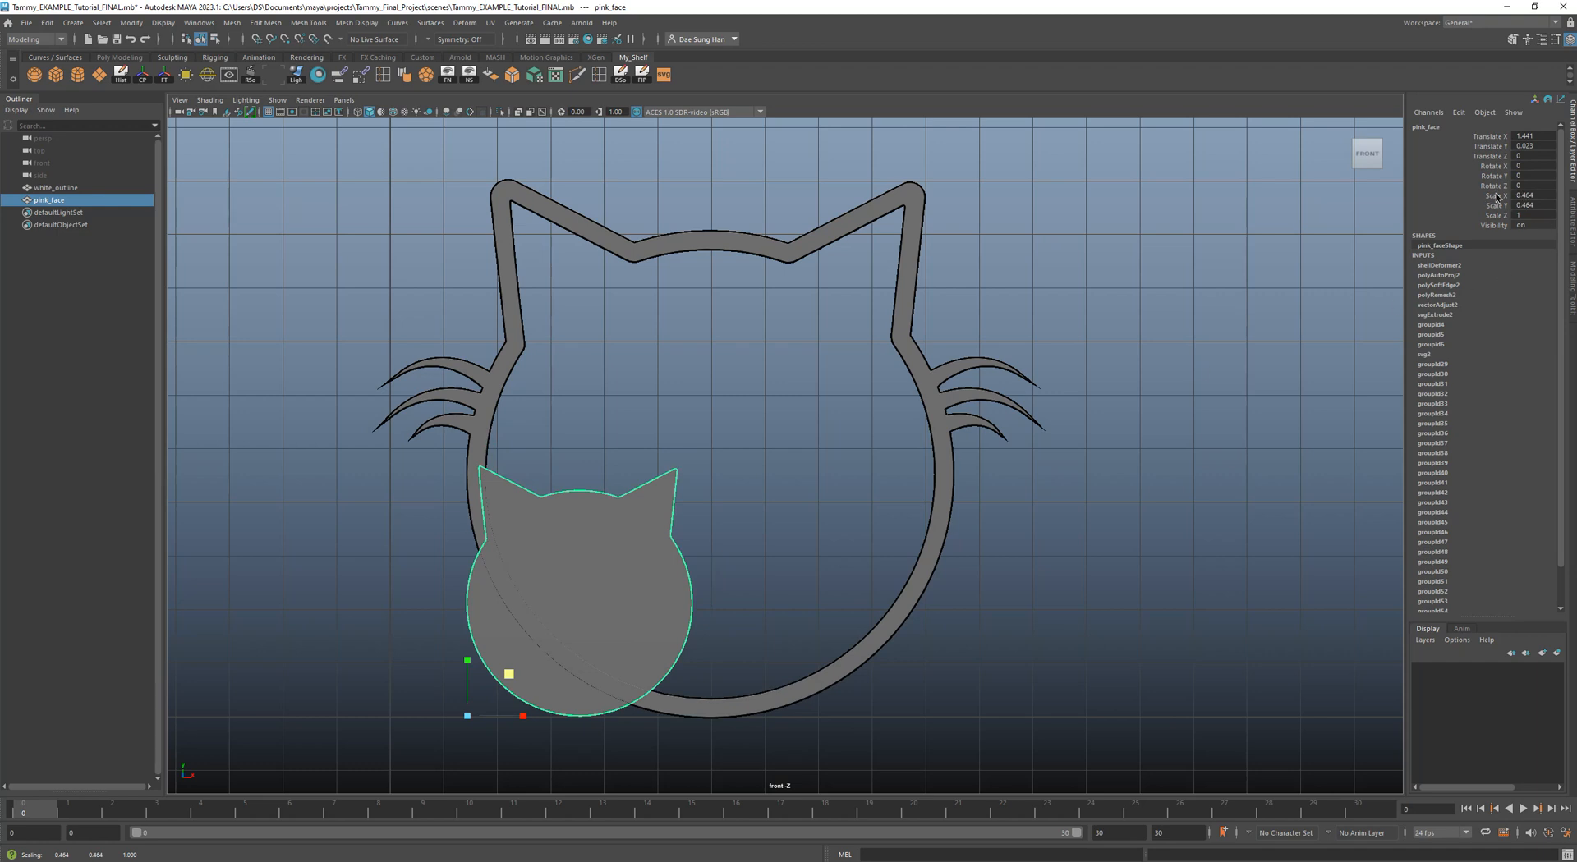
pyautogui.moveTo(735, 488)
pyautogui.keyDown('alt'); pyautogui.mouseDown(button='middle')
pyautogui.moveTo(717, 443)
pyautogui.moveTo(725, 468)
pyautogui.mouseUp(button='middle'); pyautogui.keyUp('alt')
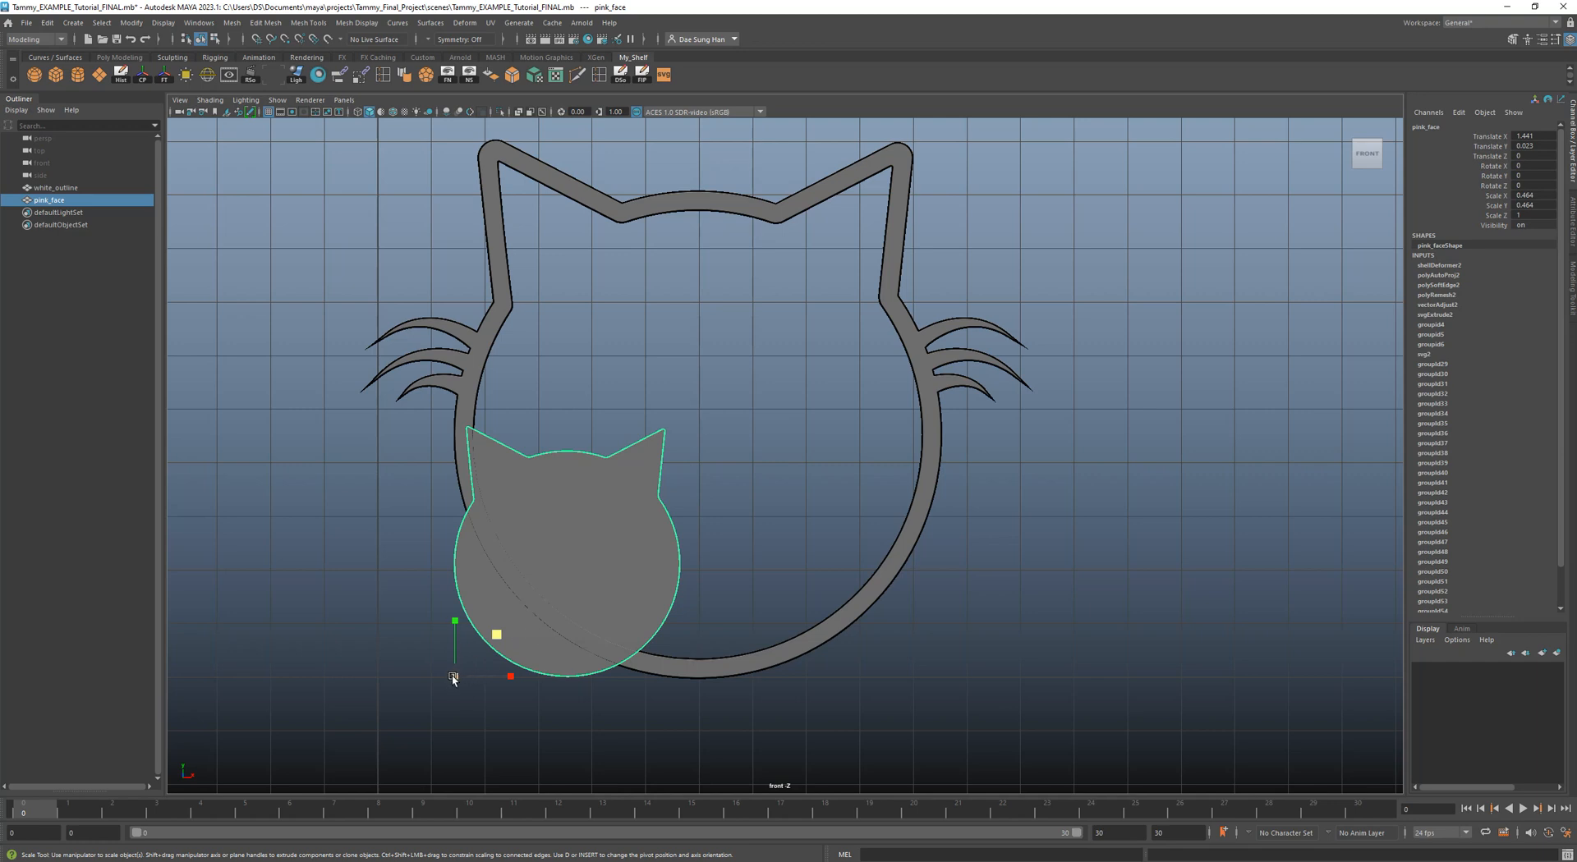
pyautogui.hotkey('ctrl', 'z')
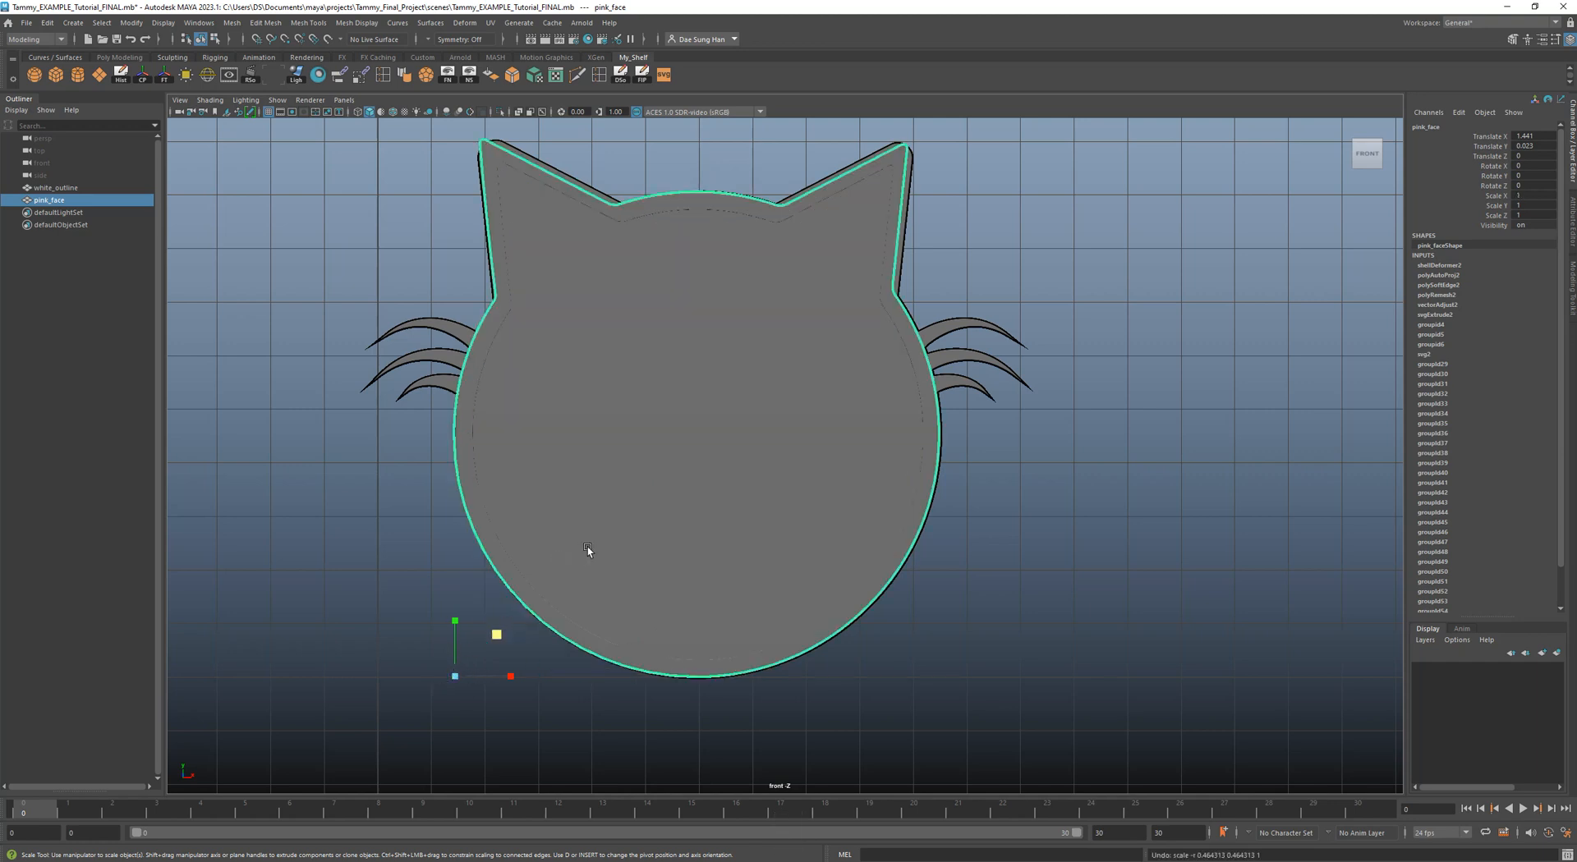
# Center the pivot of the pink face on its geometry.
pyautogui.press('w')
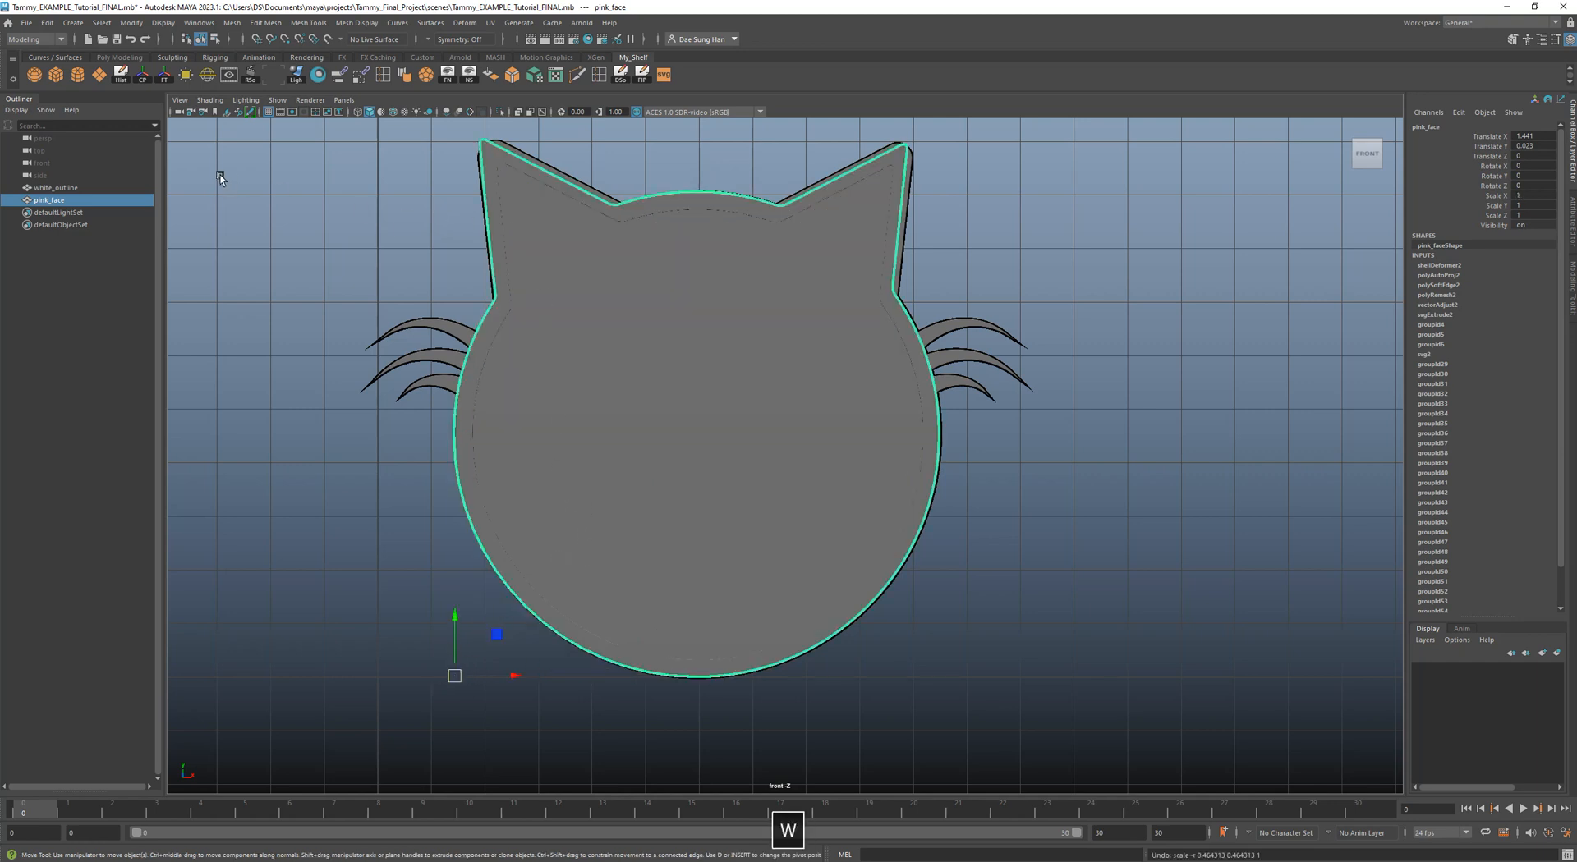
pyautogui.click(145, 82)
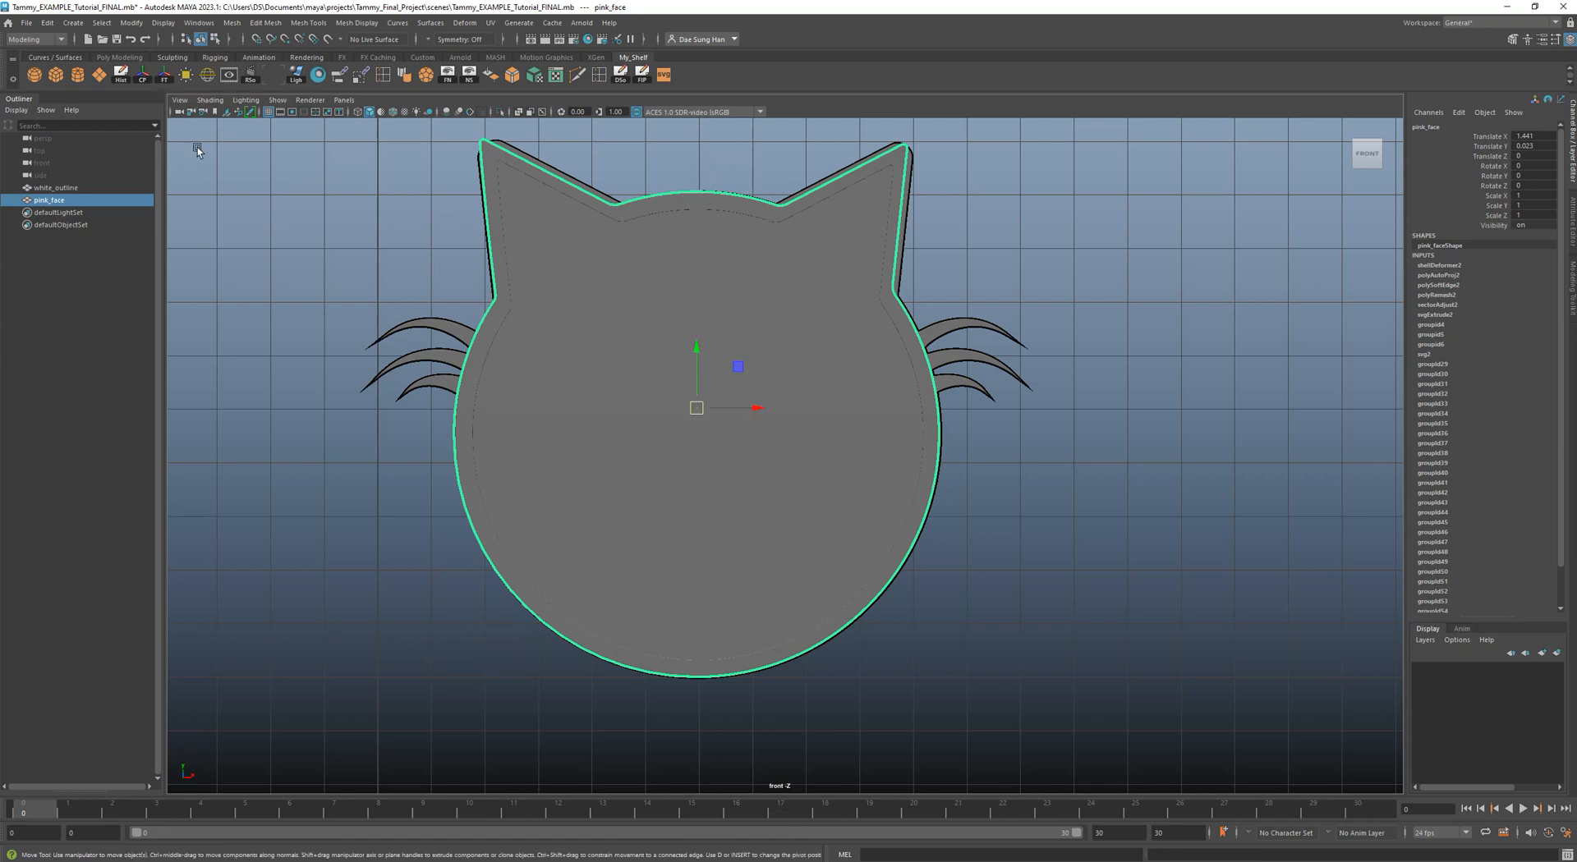
# Center the pink face's pivot again and scale the face down in X and Y to about 0.911, inside the white outline.
pyautogui.click(129, 23)
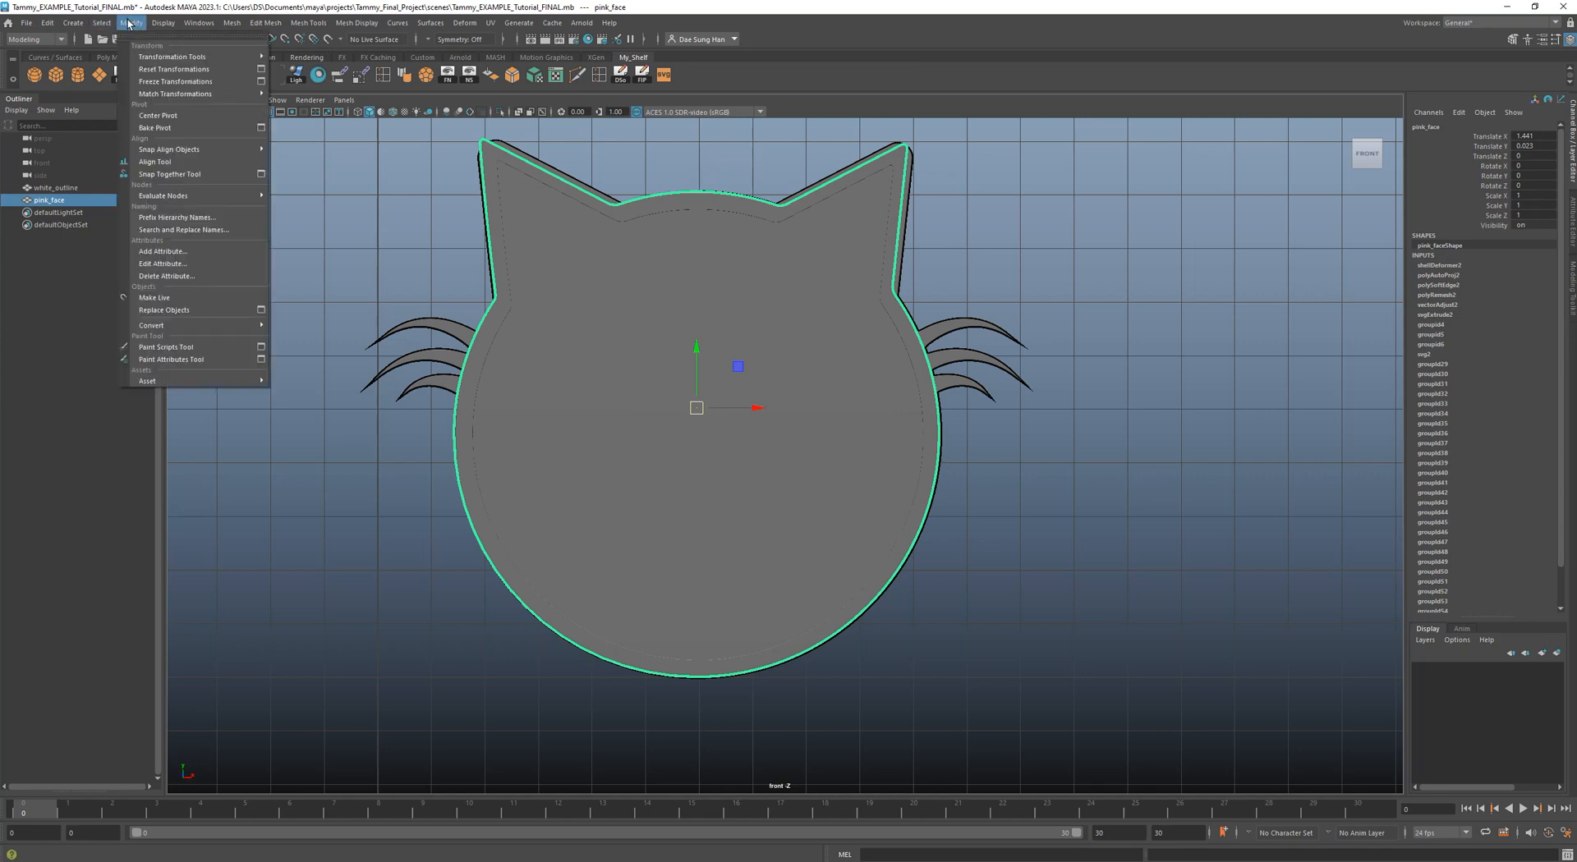
pyautogui.click(159, 118)
pyautogui.keyDown('alt'); pyautogui.moveTo(755, 365); pyautogui.dragTo(677, 443, button='right'); pyautogui.keyUp('alt')
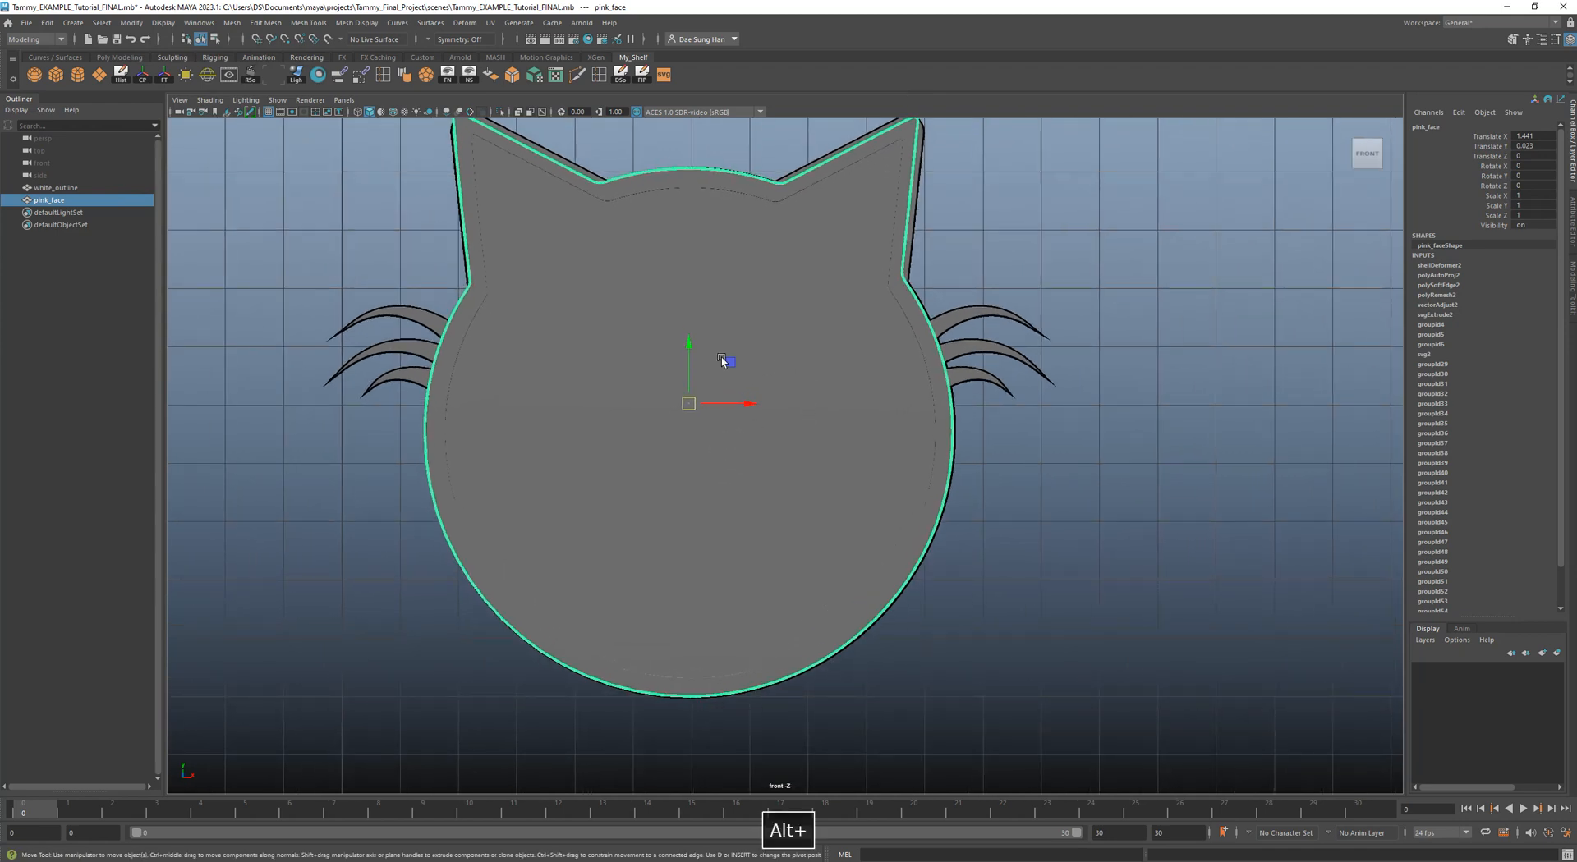
pyautogui.keyDown('alt'); pyautogui.moveTo(722, 361); pyautogui.dragTo(857, 359, button='middle'); pyautogui.keyUp('alt')
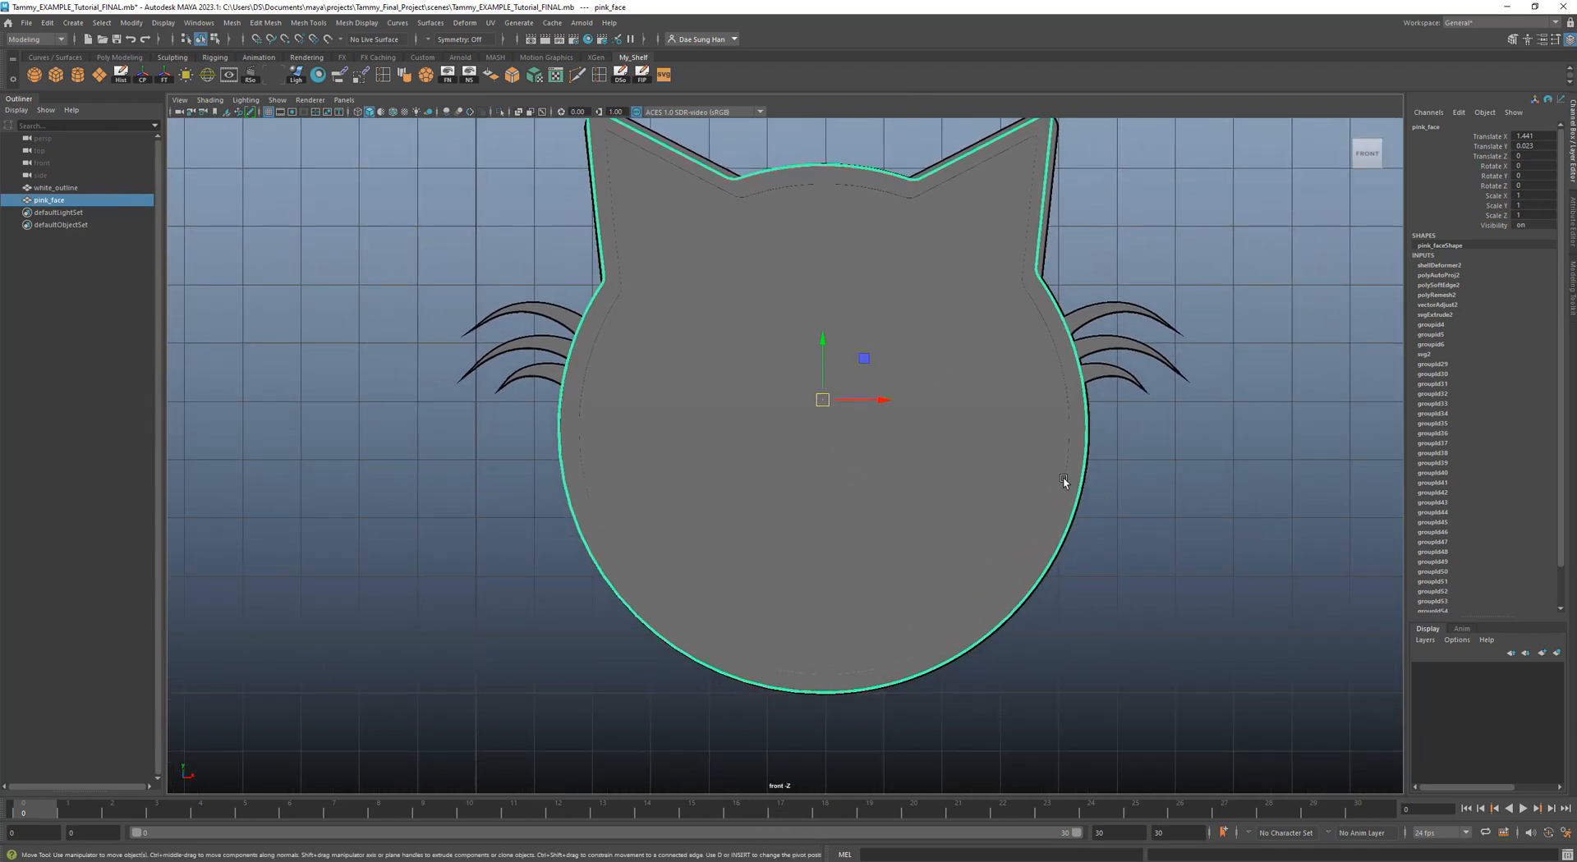
pyautogui.press('r')
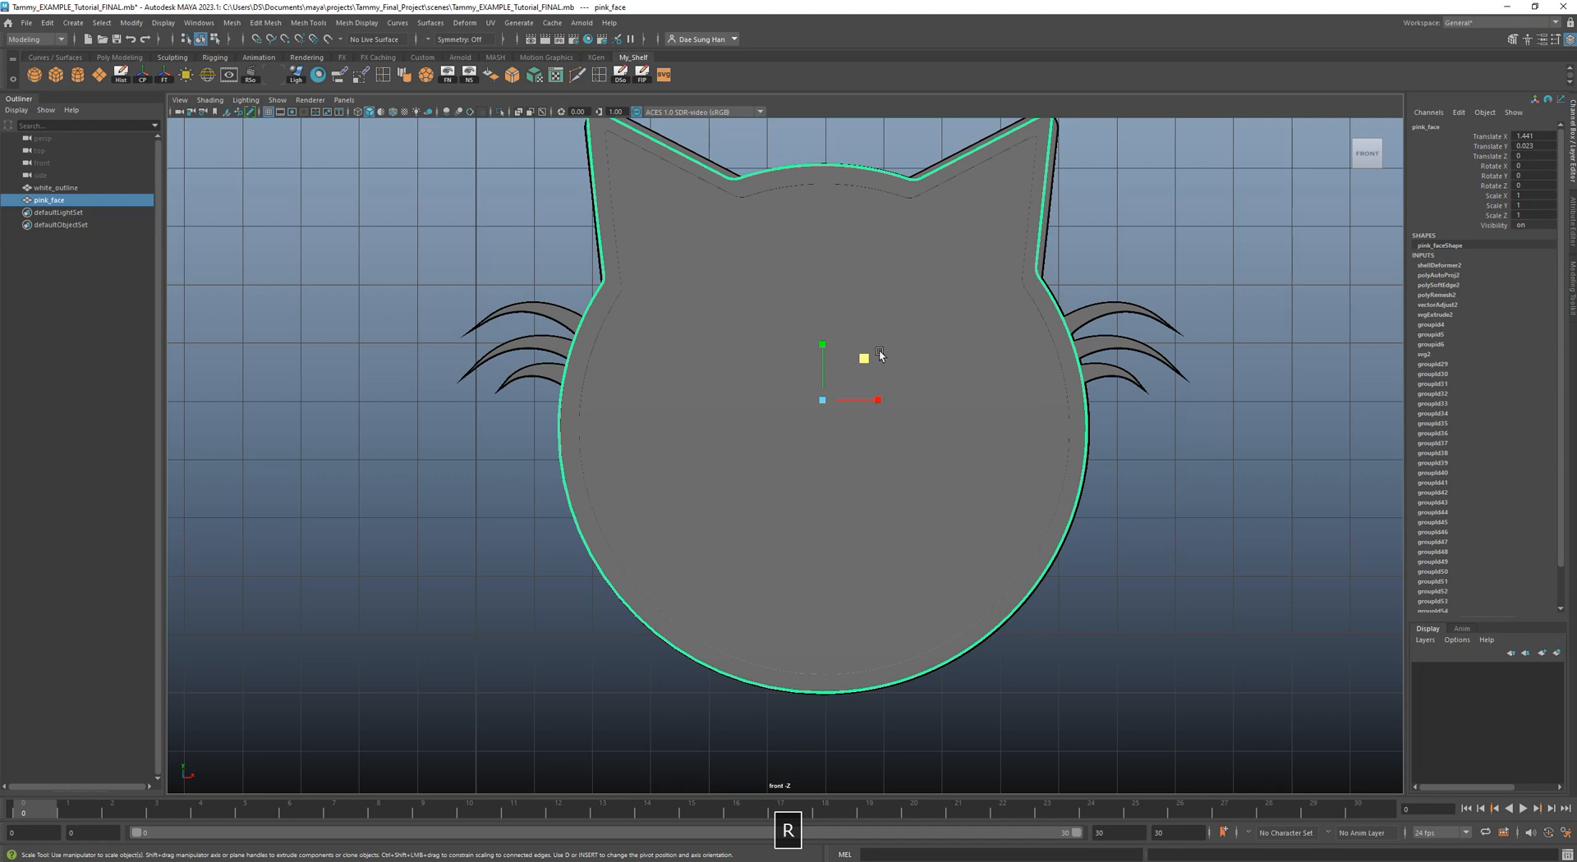
pyautogui.moveTo(862, 357); pyautogui.dragTo(864, 357)
# Nudge the pink face to about Translate X 1.451 and Translate Y -0.03 so its border inside the white outline is even.
pyautogui.keyDown('alt'); pyautogui.moveTo(864, 357); pyautogui.dragTo(831, 401, button='middle'); pyautogui.keyUp('alt')
pyautogui.press('w')
pyautogui.moveTo(788, 388); pyautogui.dragTo(787, 395)
pyautogui.hotkey('ctrl', 'z')
pyautogui.moveTo(843, 447); pyautogui.dragTo(840, 449)
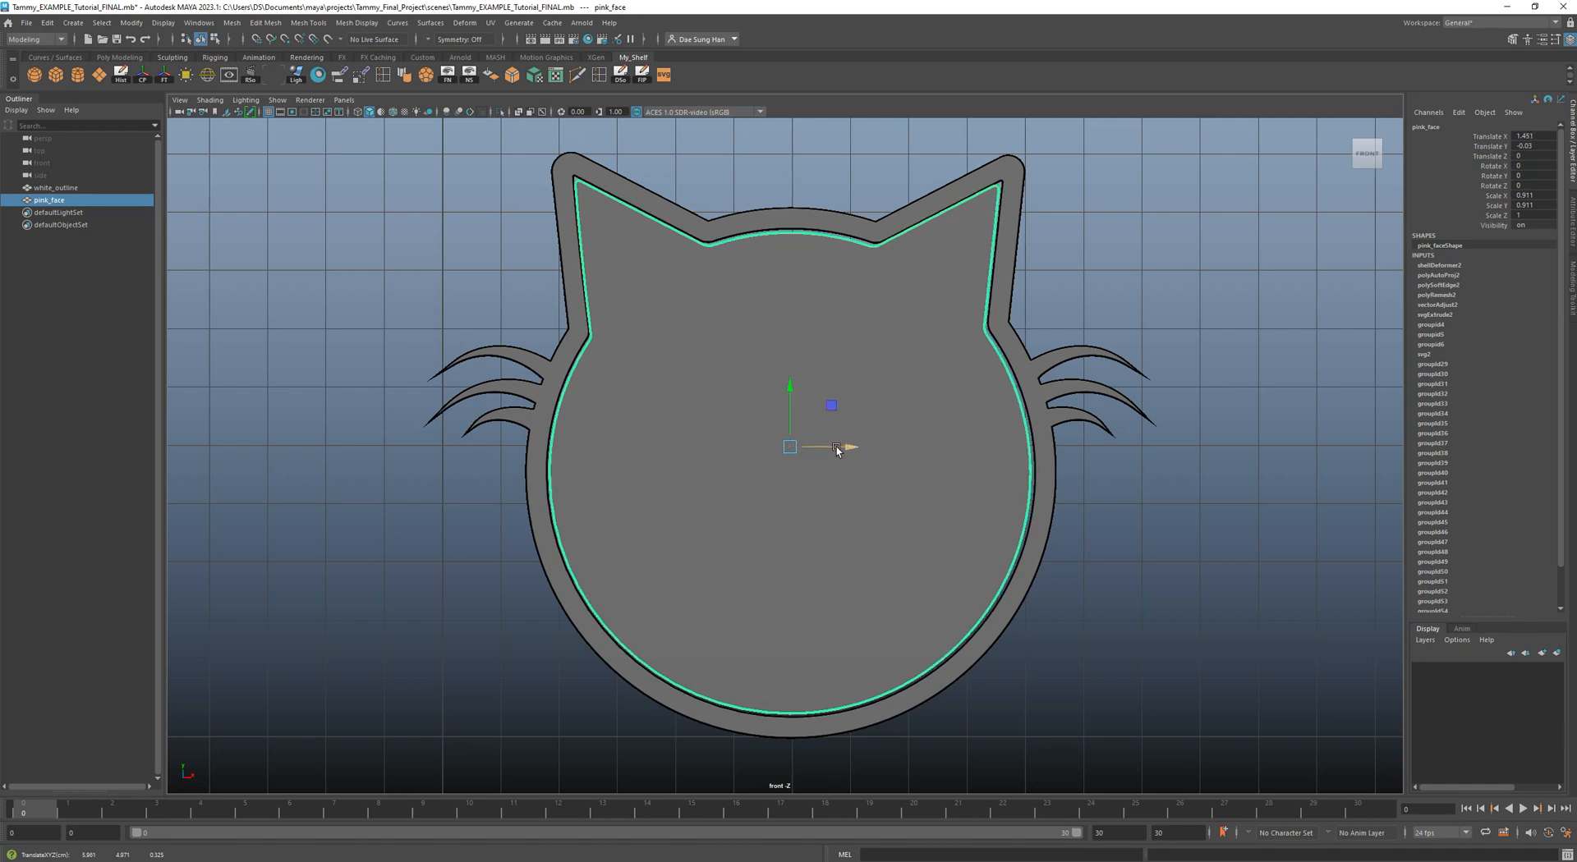
# Scale the pink face up slightly to about 0.927 in X and Y.
pyautogui.press('r')
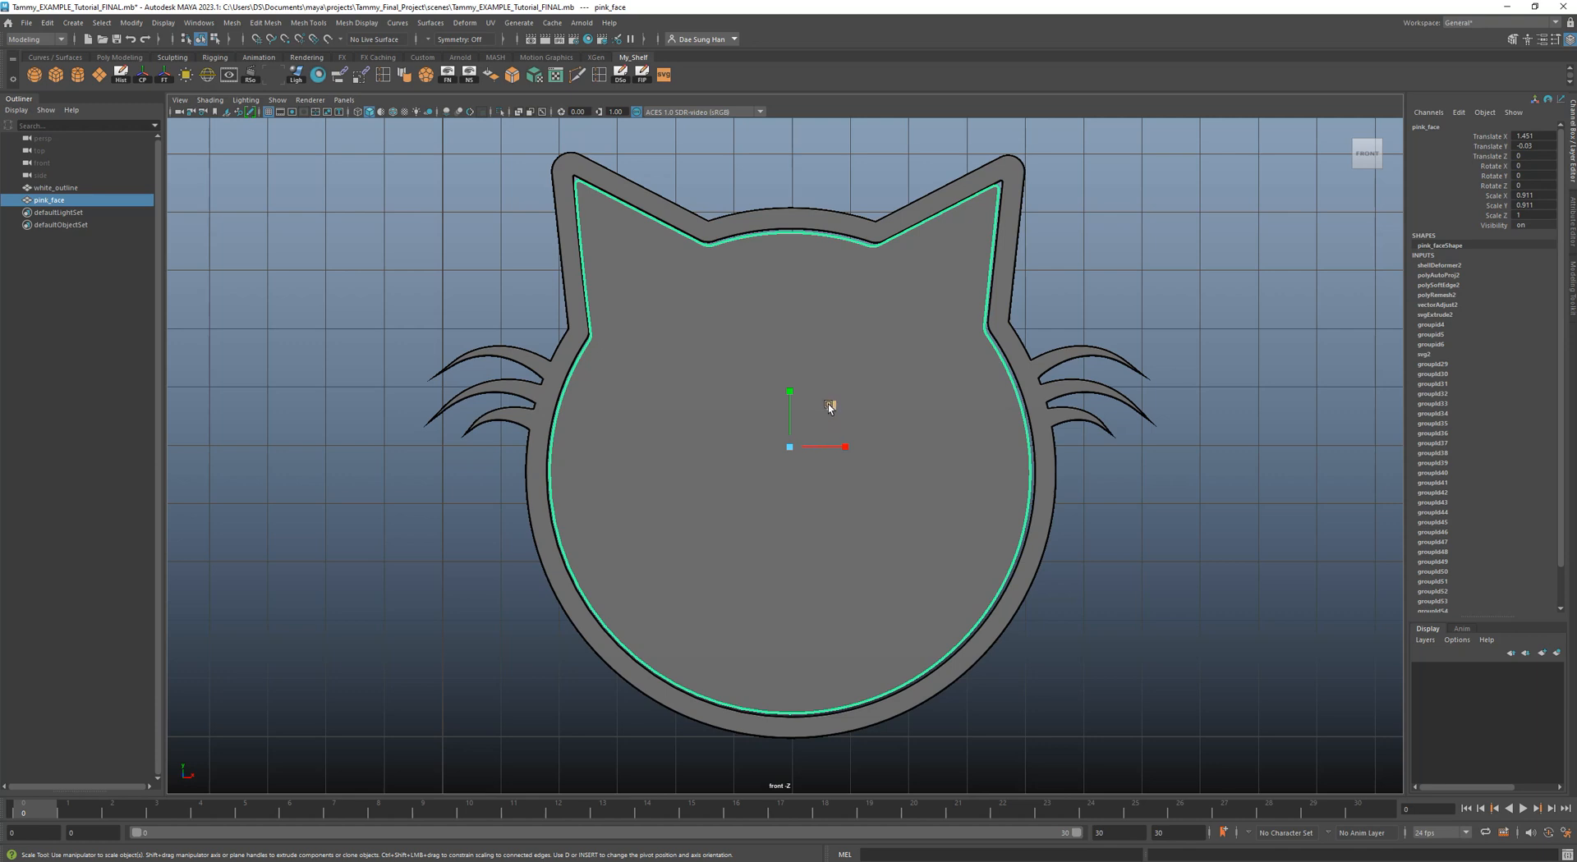
pyautogui.moveTo(829, 408); pyautogui.dragTo(830, 407)
pyautogui.press('w')
# Check the pink face in the perspective view and move it forward from the white outline to about Translate Z 0.161.
pyautogui.press('space')
pyautogui.press('space')
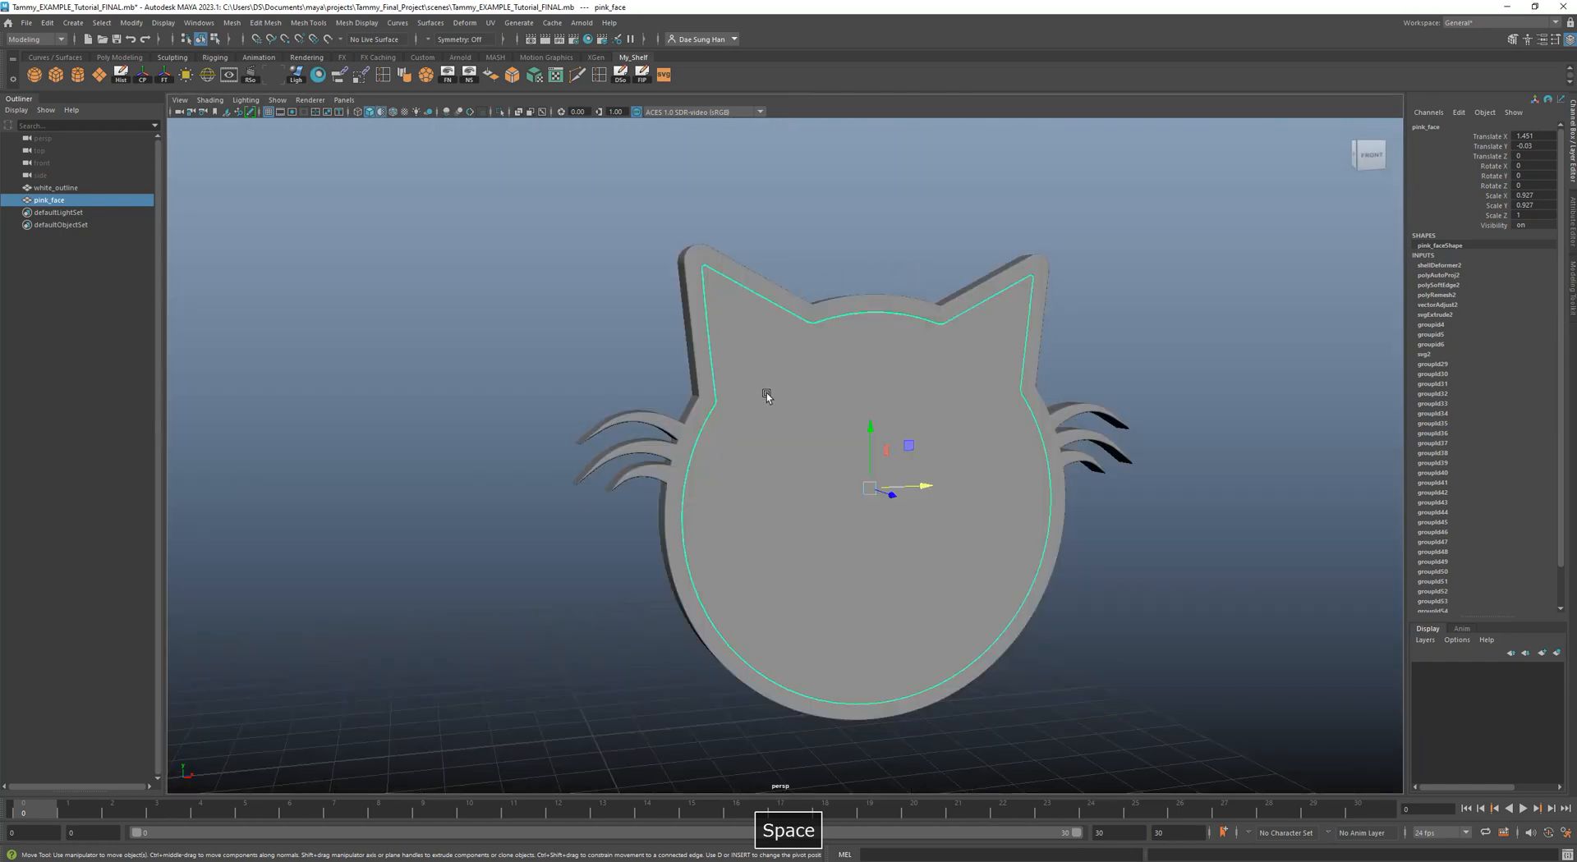
pyautogui.keyDown('alt'); pyautogui.moveTo(757, 394); pyautogui.dragTo(806, 408); pyautogui.keyUp('alt')
pyautogui.keyDown('alt'); pyautogui.moveTo(805, 408); pyautogui.dragTo(1109, 426, button='right'); pyautogui.keyUp('alt')
pyautogui.click(1236, 437)
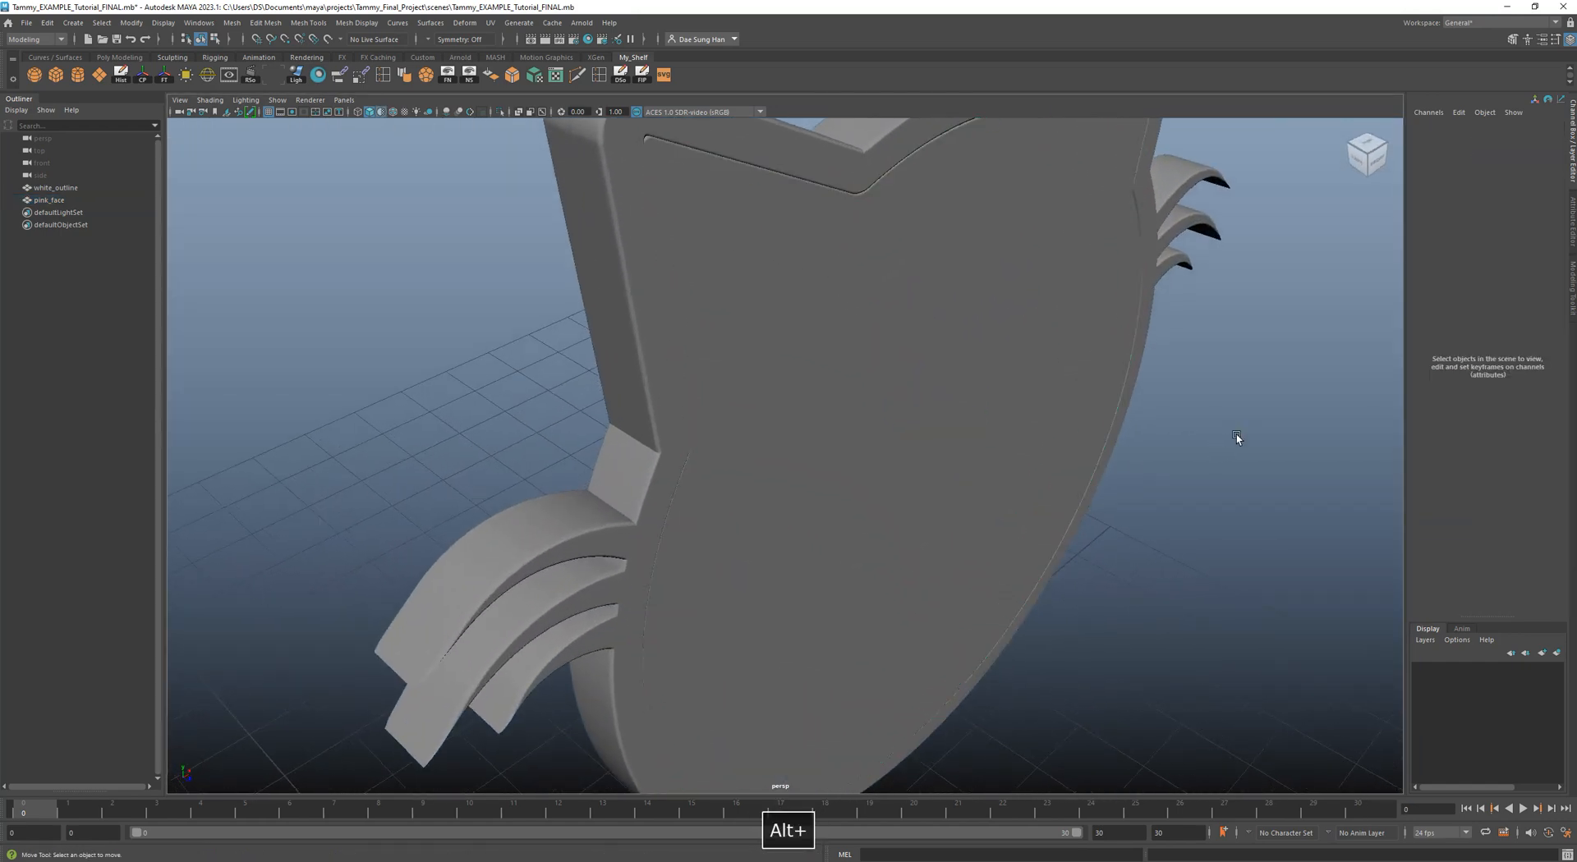
pyautogui.keyDown('alt'); pyautogui.moveTo(1236, 437); pyautogui.dragTo(1111, 366); pyautogui.keyUp('alt')
pyautogui.keyDown('alt'); pyautogui.moveTo(1110, 366); pyautogui.dragTo(817, 323, button='right'); pyautogui.keyUp('alt')
pyautogui.keyDown('alt'); pyautogui.moveTo(816, 323); pyautogui.dragTo(846, 299); pyautogui.keyUp('alt')
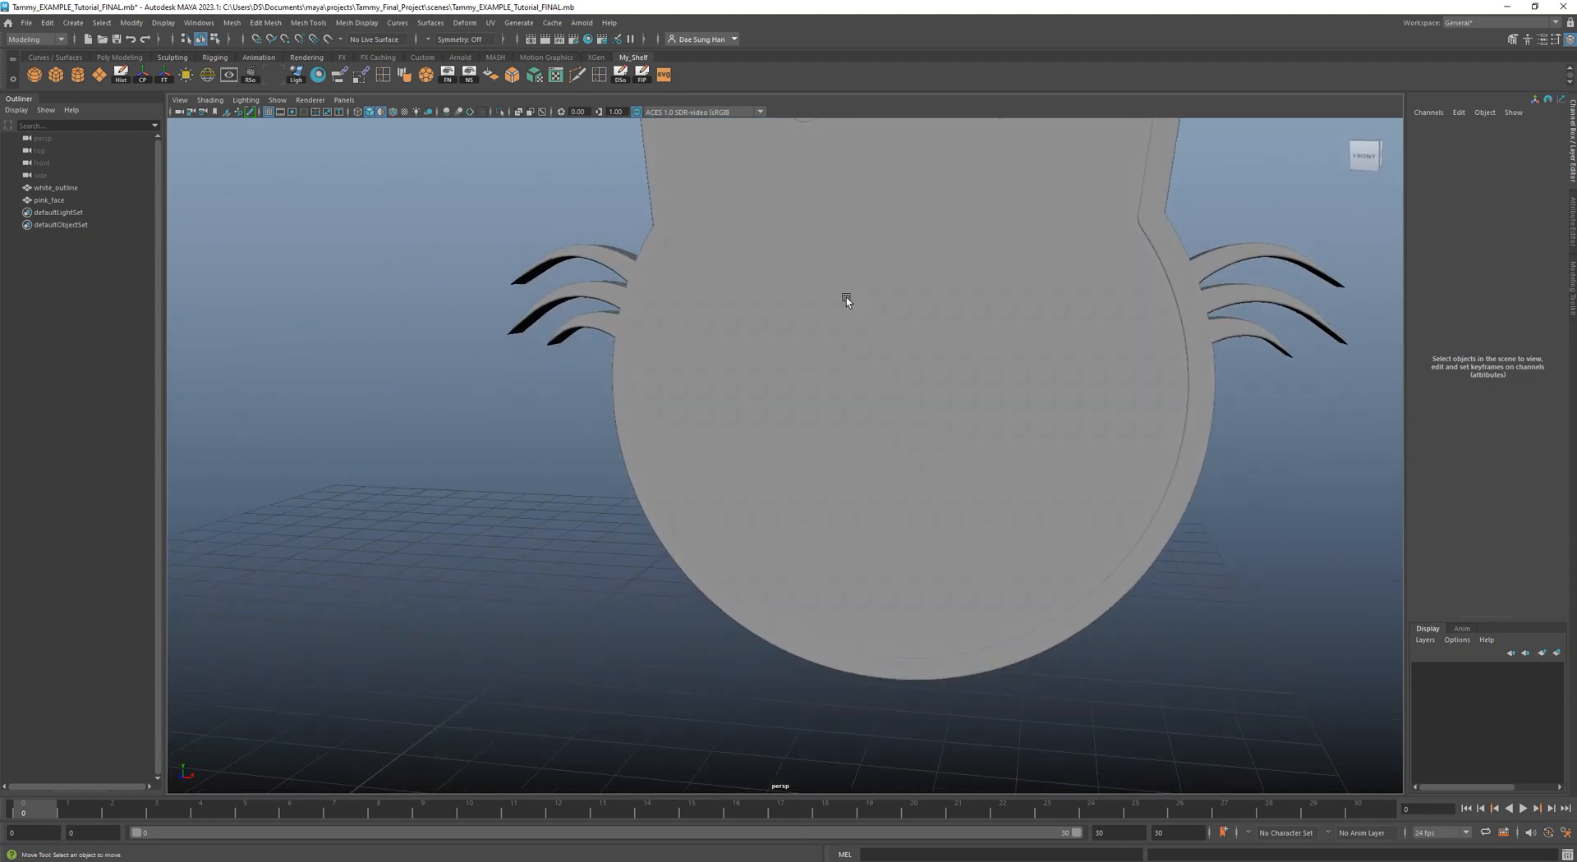
pyautogui.click(846, 299)
pyautogui.keyDown('alt'); pyautogui.moveTo(908, 461); pyautogui.dragTo(887, 504); pyautogui.keyUp('alt')
pyautogui.click(1136, 570)
pyautogui.keyDown('alt'); pyautogui.moveTo(1136, 570); pyautogui.dragTo(1092, 538); pyautogui.keyUp('alt')
pyautogui.keyDown('alt'); pyautogui.moveTo(1092, 538); pyautogui.dragTo(827, 510, button='right'); pyautogui.keyUp('alt')
pyautogui.moveTo(827, 510)
pyautogui.keyDown('alt'); pyautogui.mouseDown()
pyautogui.moveTo(749, 488)
pyautogui.moveTo(897, 517)
pyautogui.moveTo(732, 521)
pyautogui.moveTo(852, 517)
pyautogui.moveTo(818, 507)
pyautogui.mouseUp(); pyautogui.keyUp('alt')
pyautogui.click(819, 497)
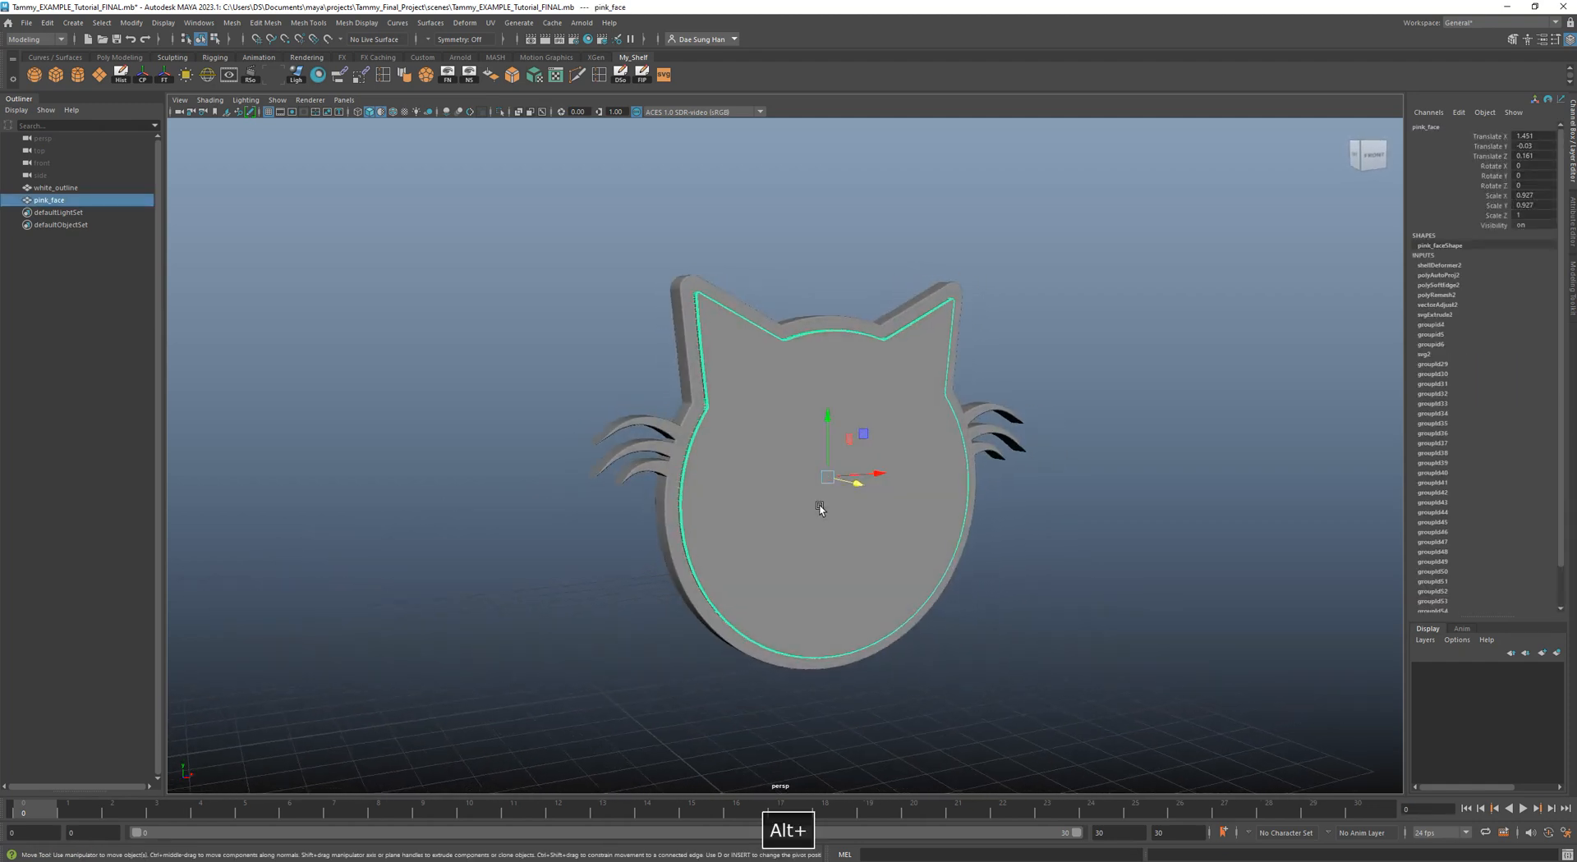
# Examine the pink face's fit in the front and four-view layouts and compare its axes with the transform values.
pyautogui.press('space')
pyautogui.press('space')
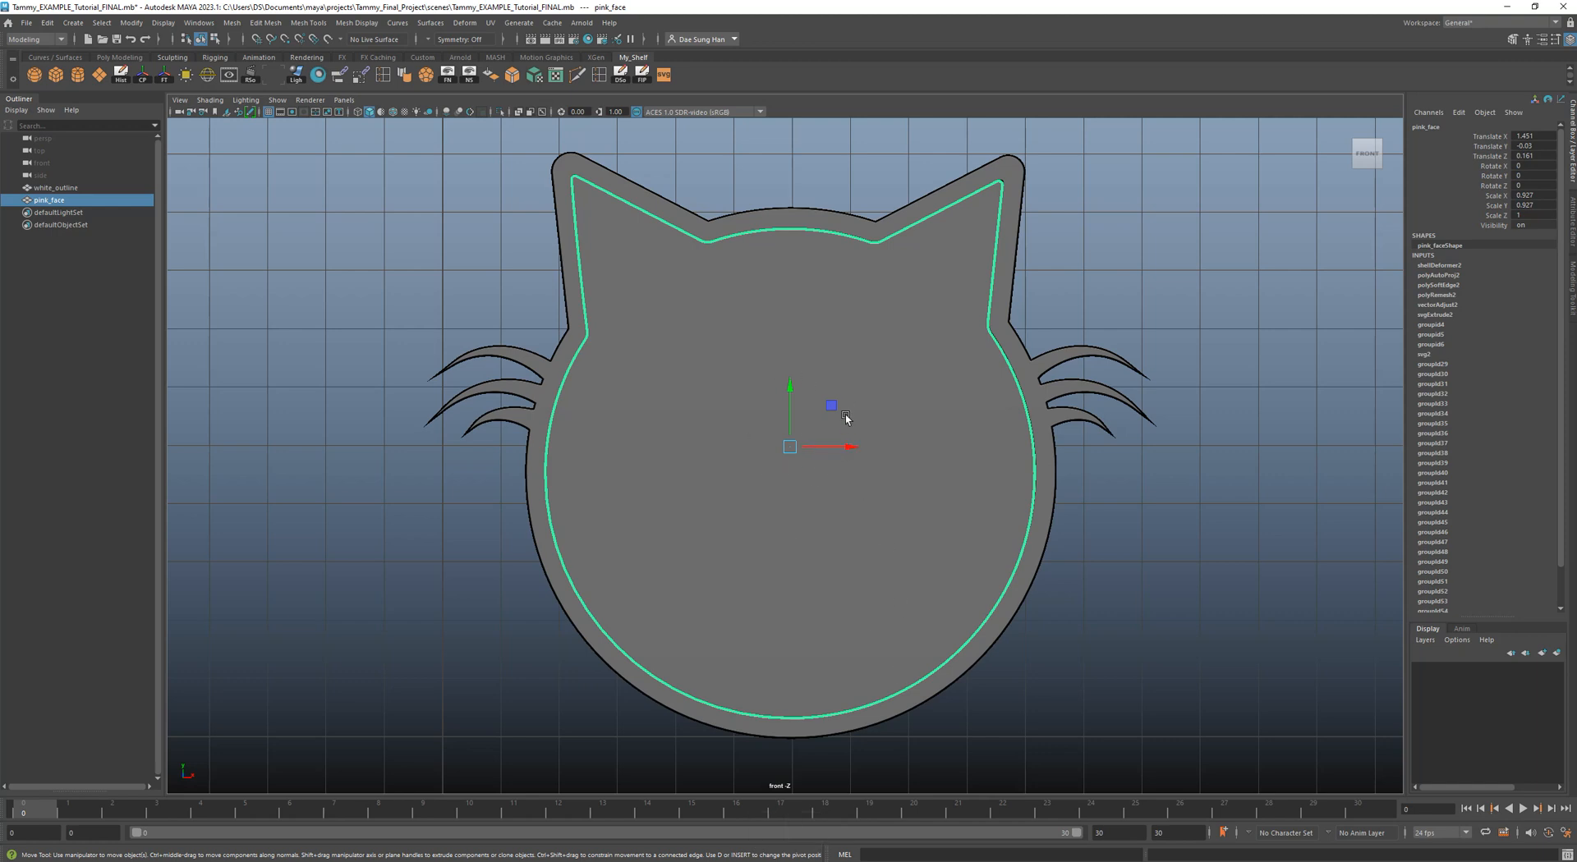
pyautogui.press('r')
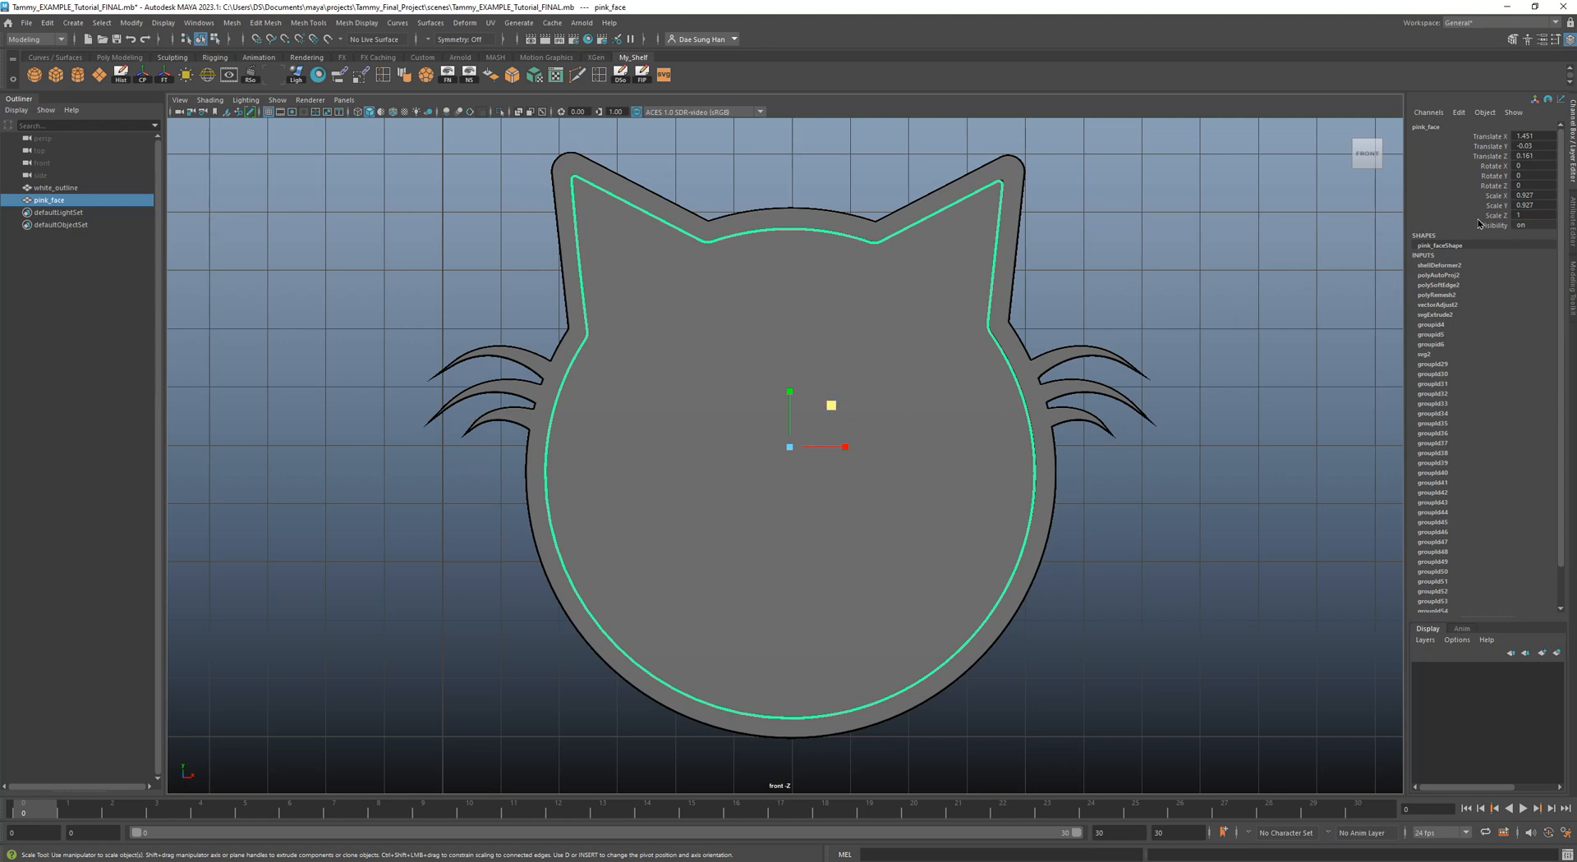
pyautogui.press('space')
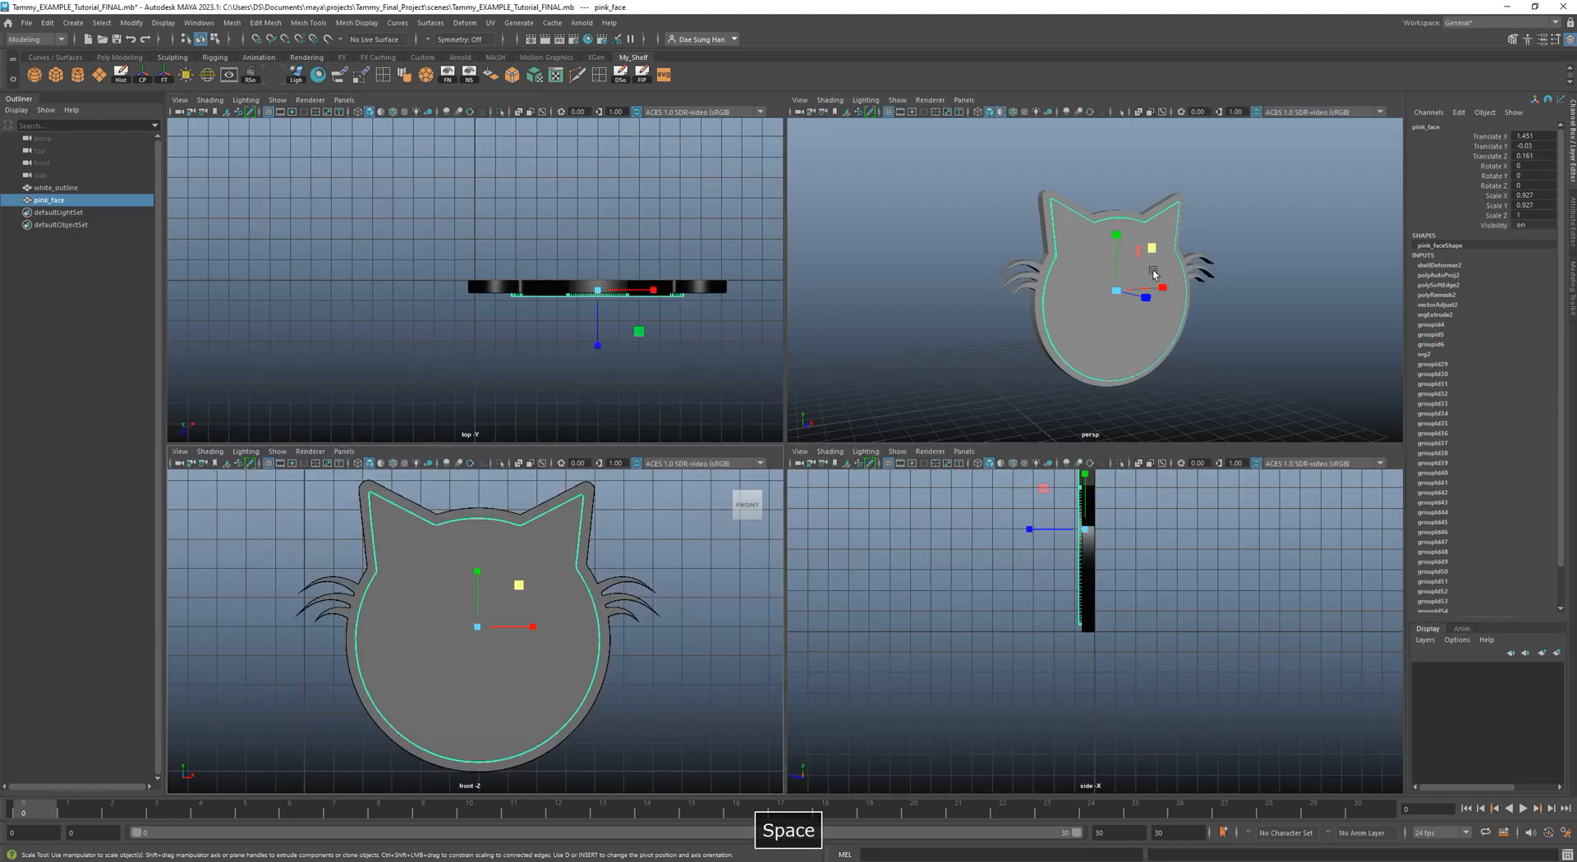
pyautogui.keyDown('alt'); pyautogui.moveTo(1154, 275); pyautogui.dragTo(1043, 303); pyautogui.keyUp('alt')
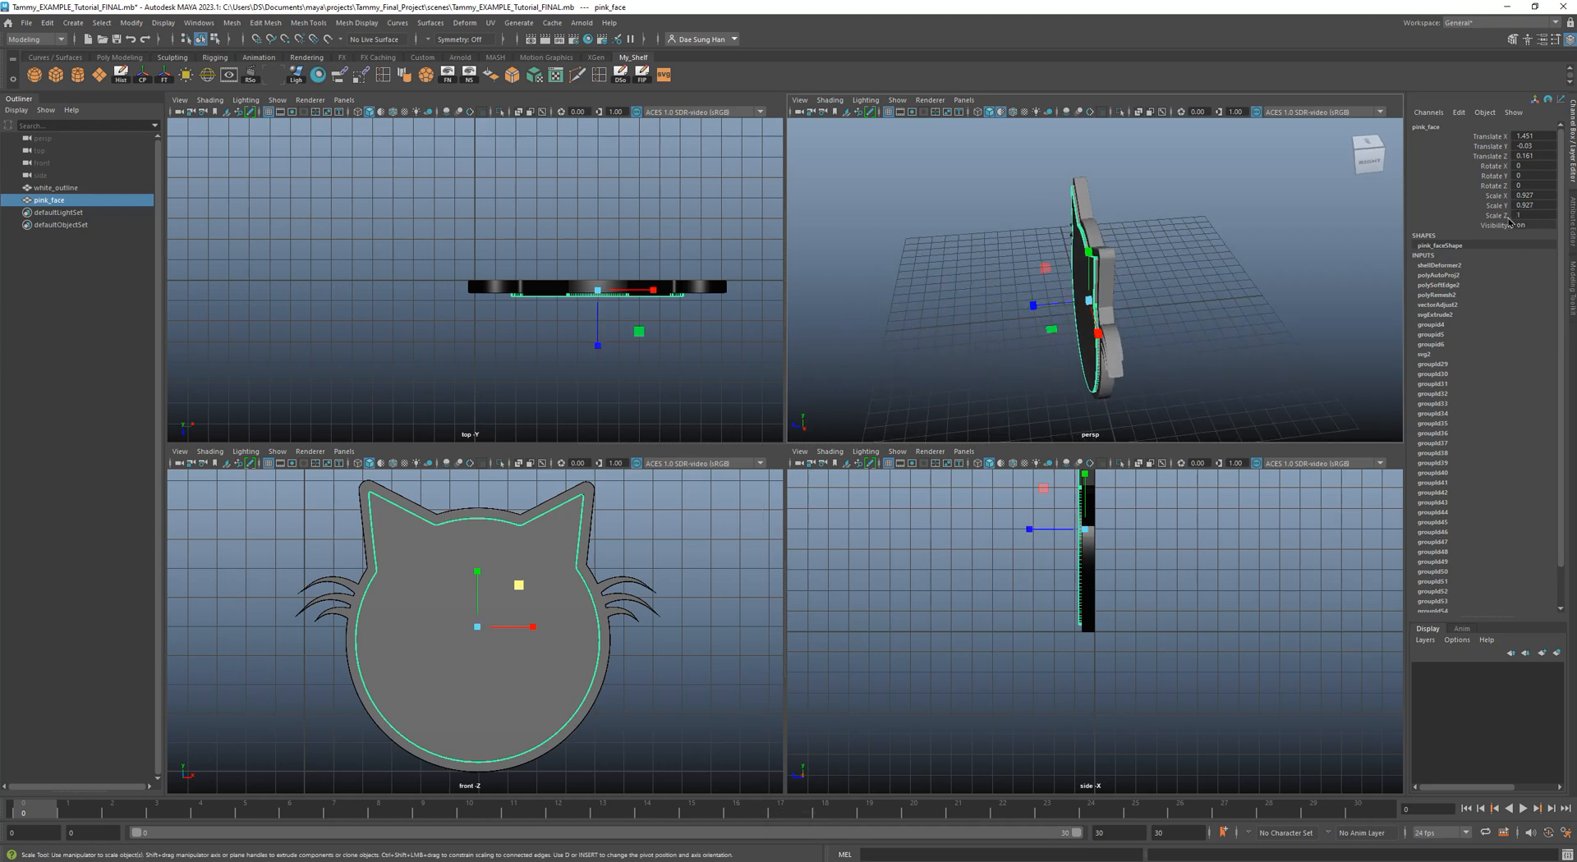
pyautogui.keyDown('alt'); pyautogui.moveTo(986, 300); pyautogui.dragTo(1166, 276); pyautogui.keyUp('alt')
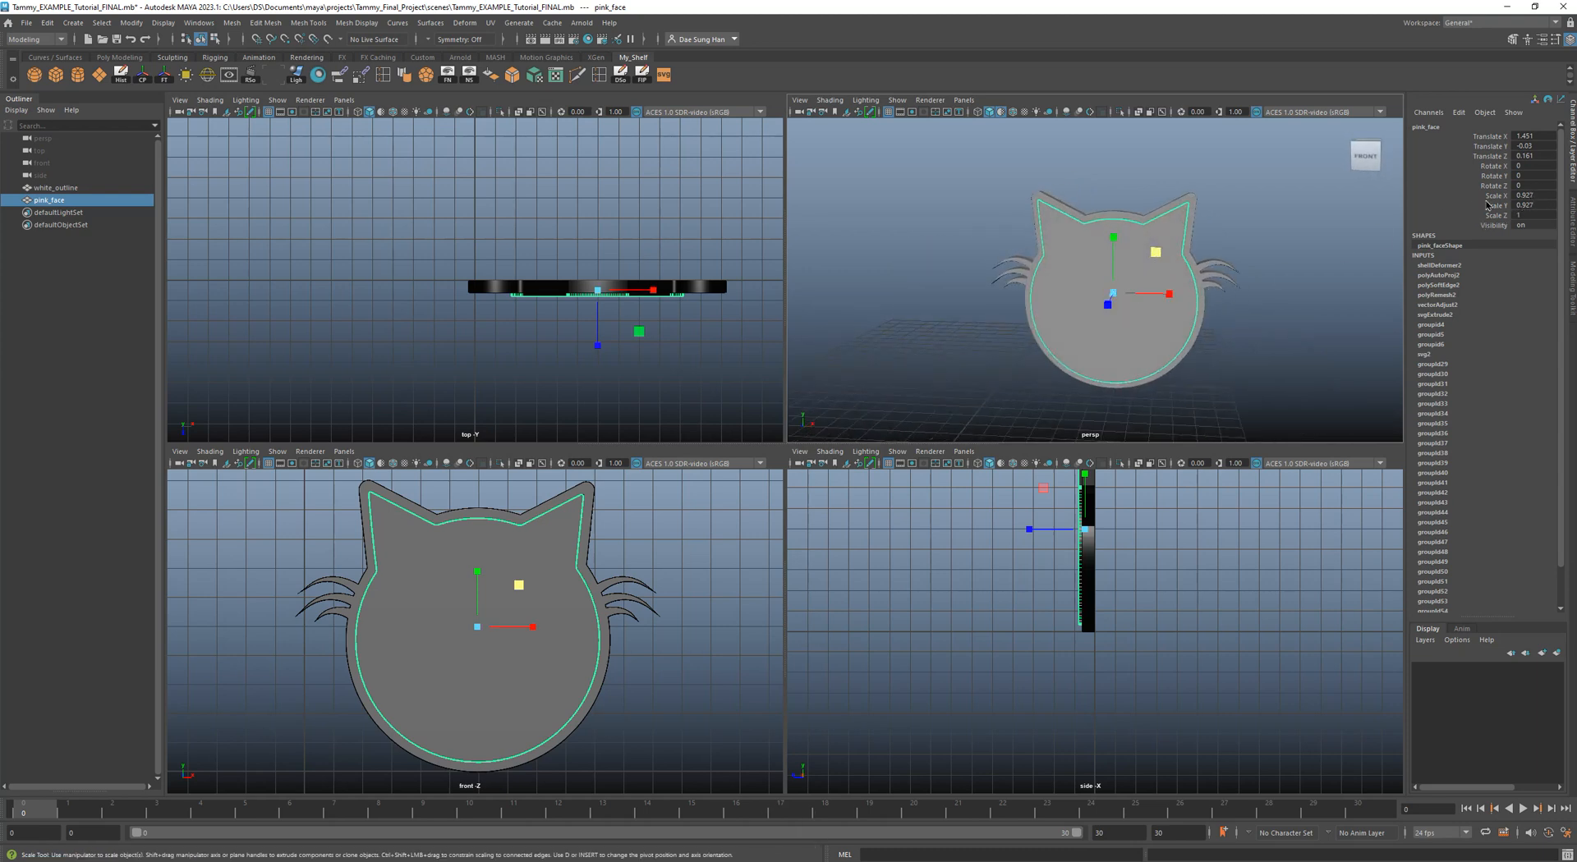
pyautogui.keyDown('alt'); pyautogui.moveTo(1047, 263); pyautogui.dragTo(1129, 285); pyautogui.keyUp('alt')
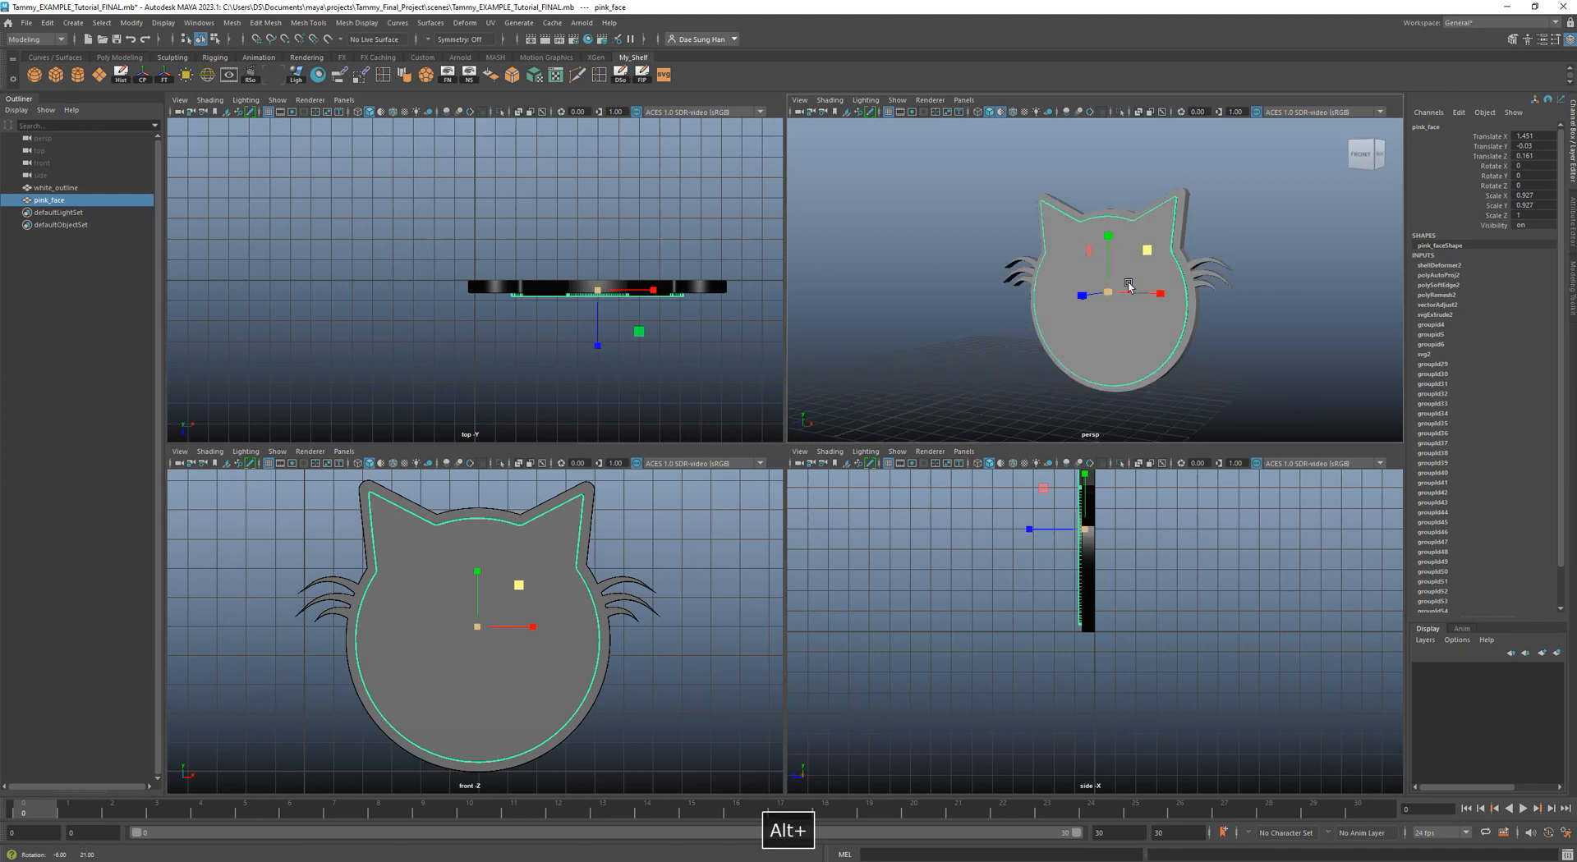
# Try scaling the pink face in X and Y in the perspective view, and undo the scaling.
pyautogui.click(1114, 257)
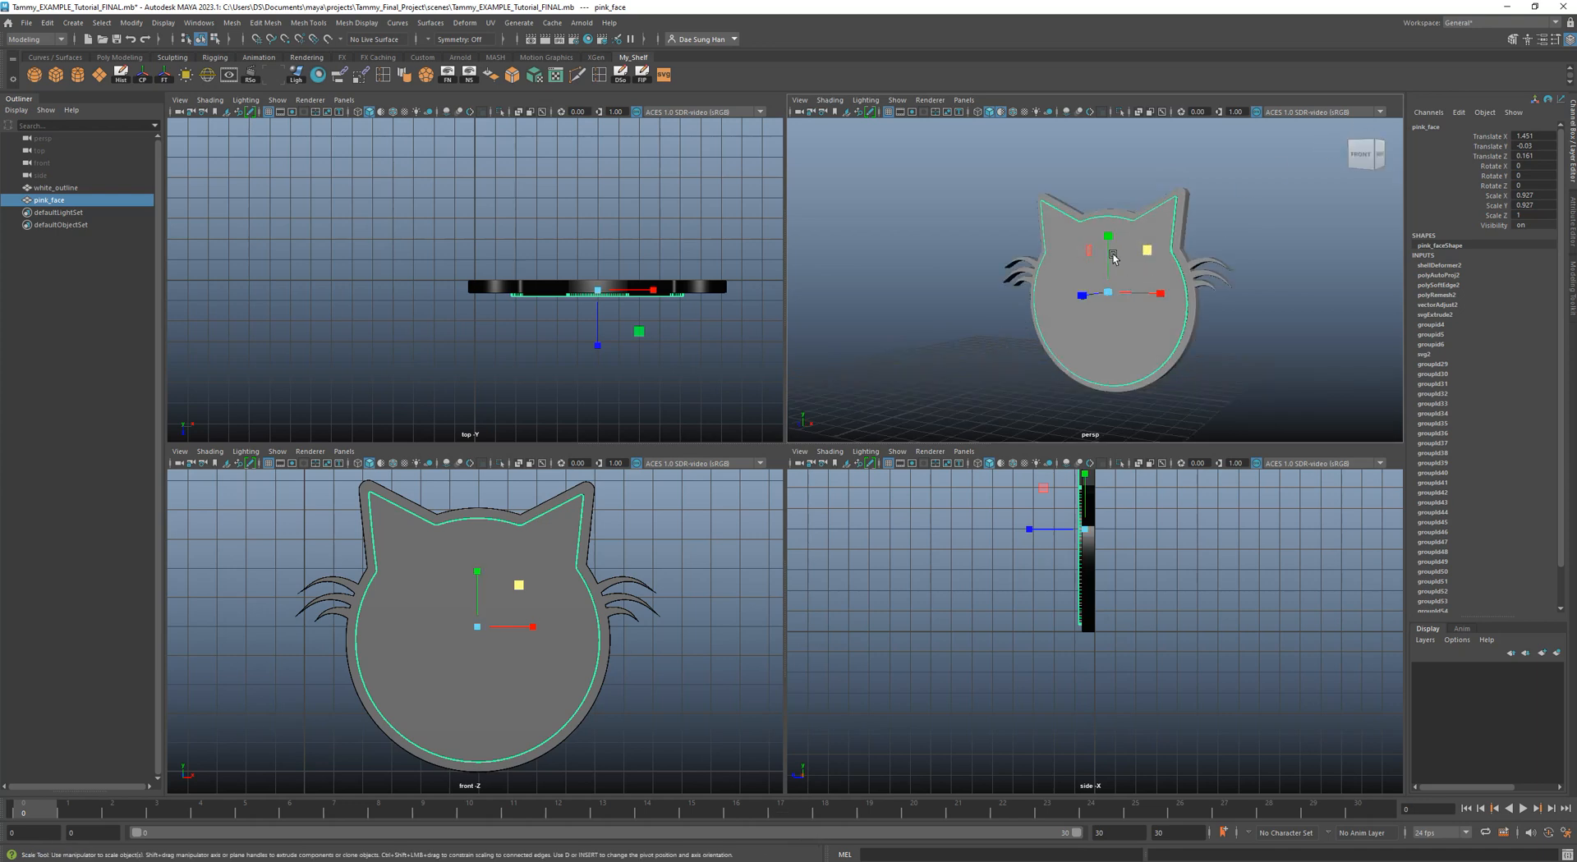
pyautogui.keyDown('alt'); pyautogui.moveTo(1113, 258); pyautogui.dragTo(1120, 308); pyautogui.keyUp('alt')
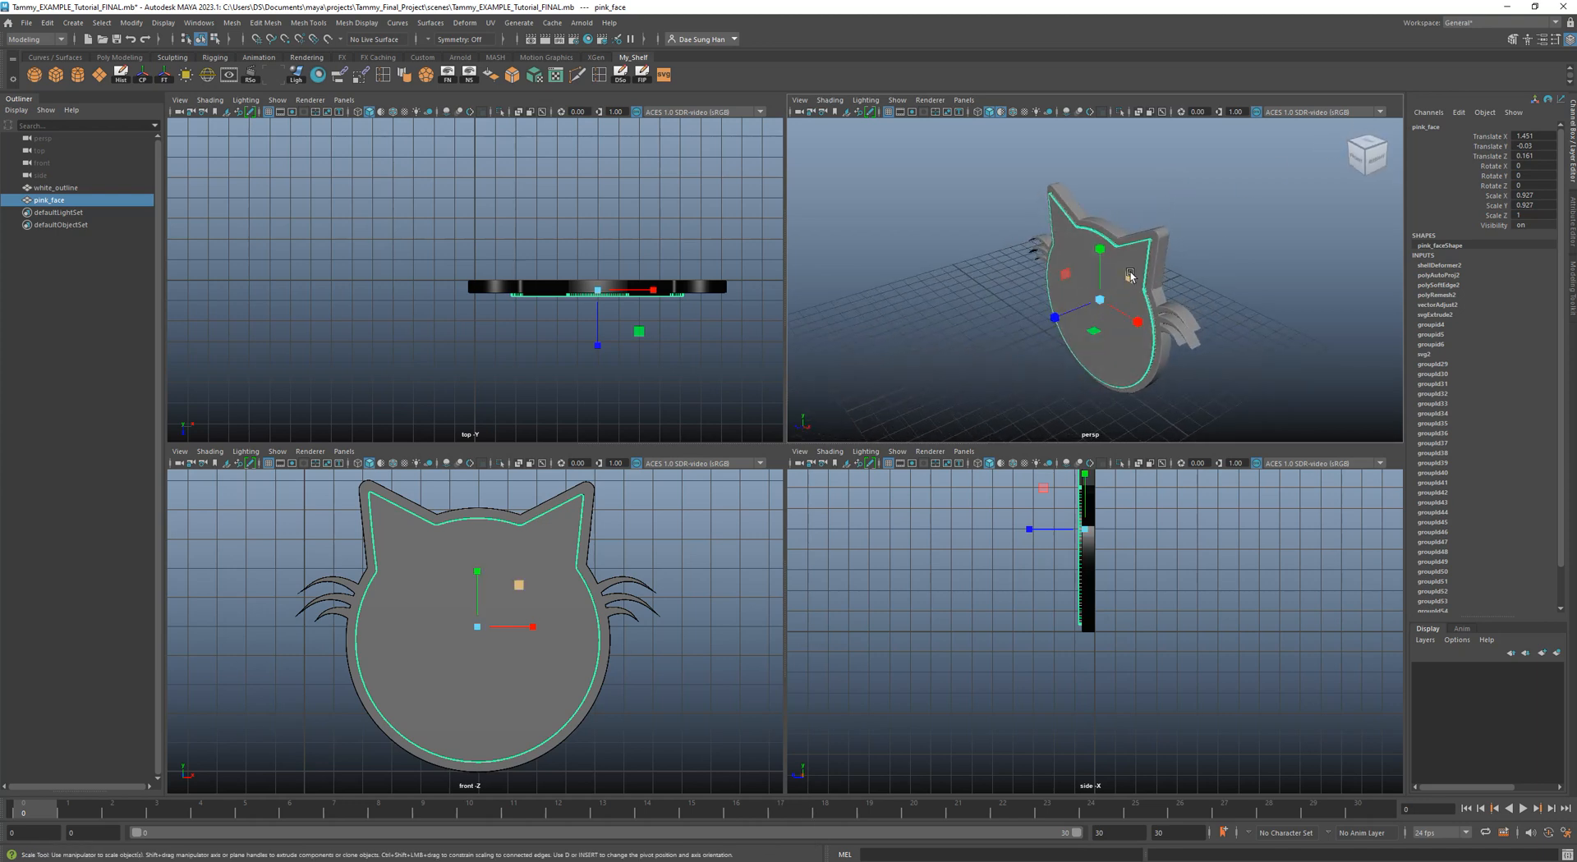
pyautogui.moveTo(1127, 279); pyautogui.dragTo(1156, 286, button='middle')
pyautogui.hotkey('ctrl', 'z')
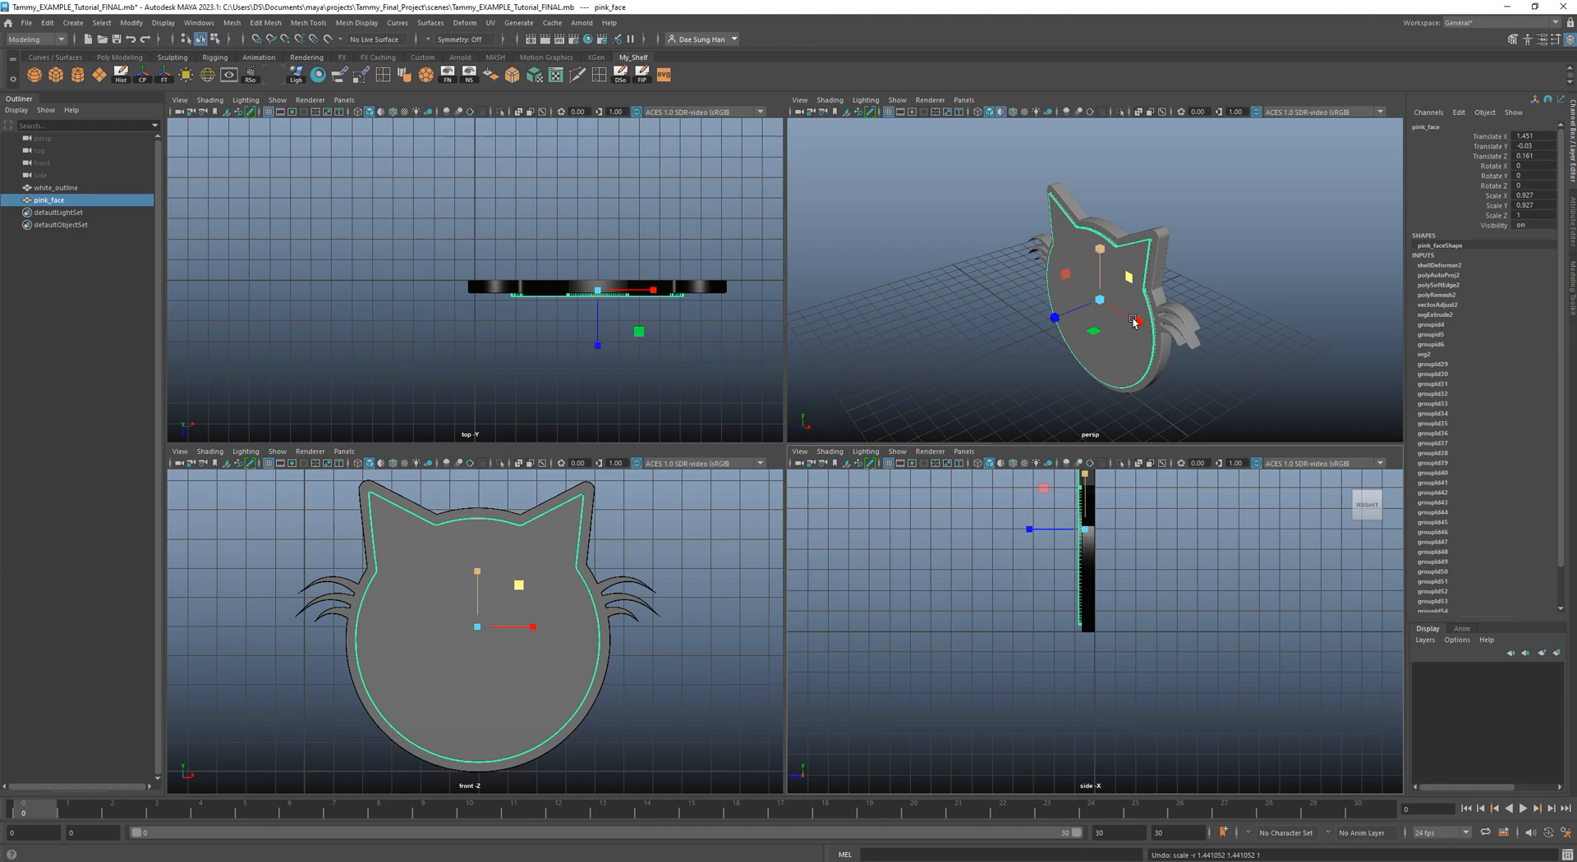
# Set the pink face's Scale X and Scale Y to exactly 0.925.
pyautogui.keyDown('alt'); pyautogui.moveTo(1125, 309); pyautogui.dragTo(1095, 351); pyautogui.keyUp('alt')
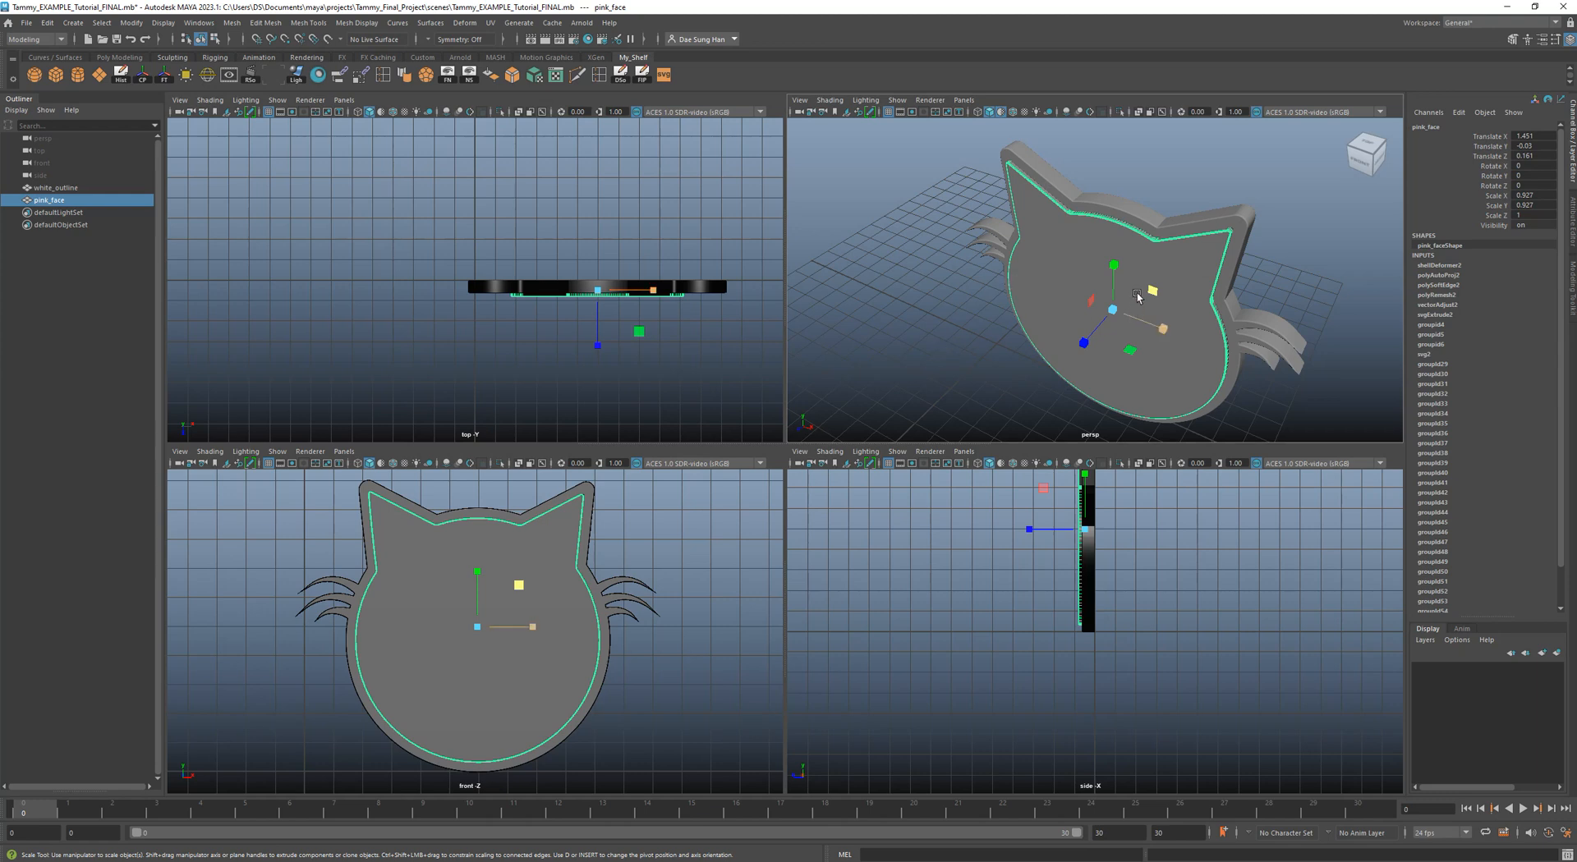
pyautogui.keyDown('alt'); pyautogui.moveTo(1145, 324); pyautogui.dragTo(1113, 290); pyautogui.keyUp('alt')
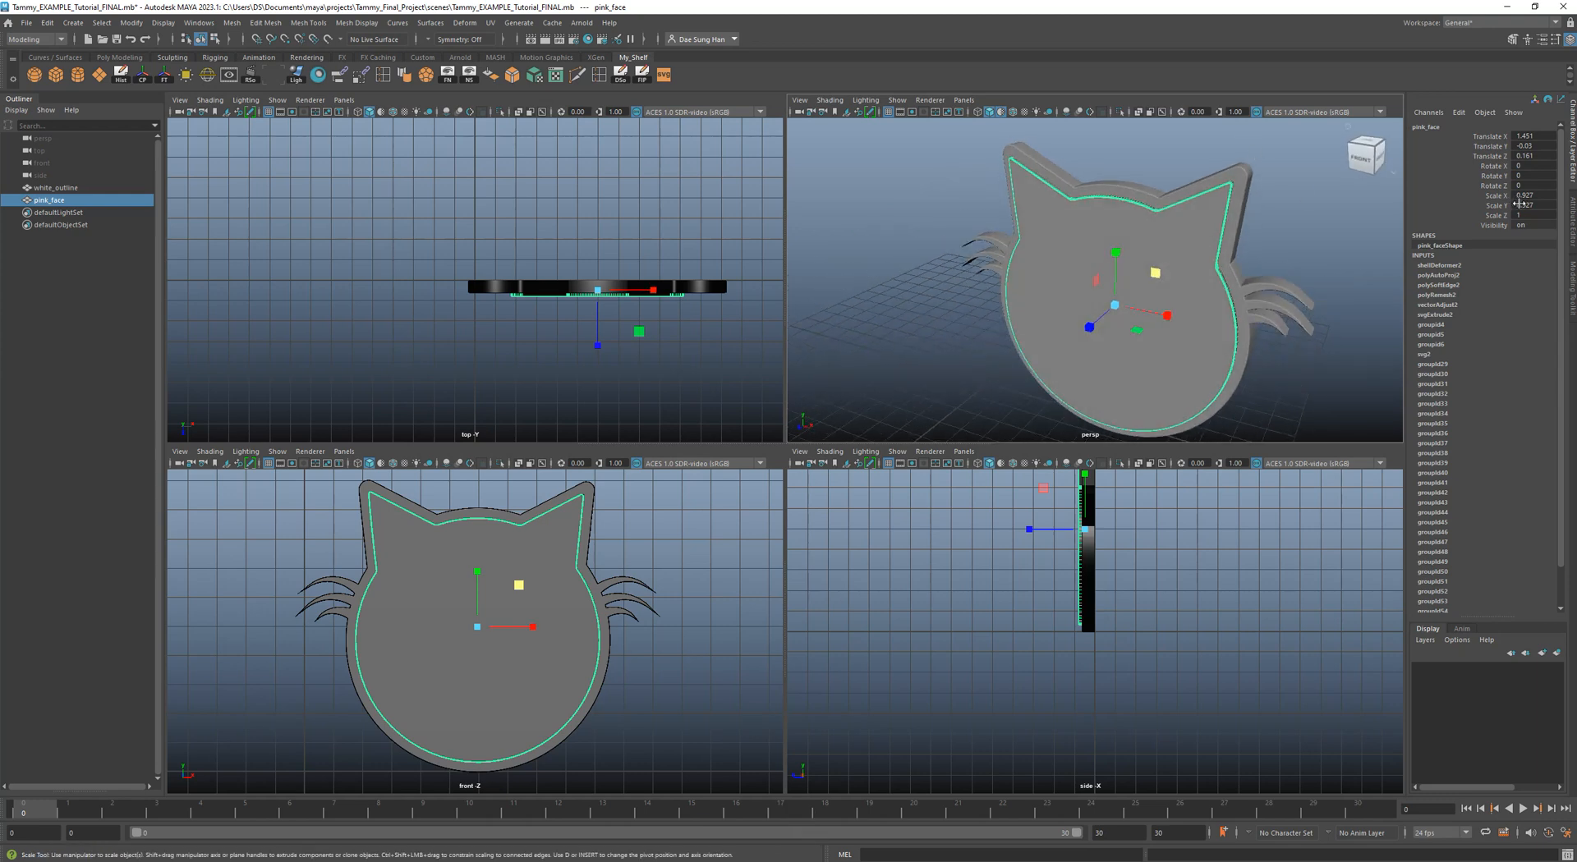
pyautogui.moveTo(1532, 195); pyautogui.dragTo(1533, 206)
pyautogui.write('9')
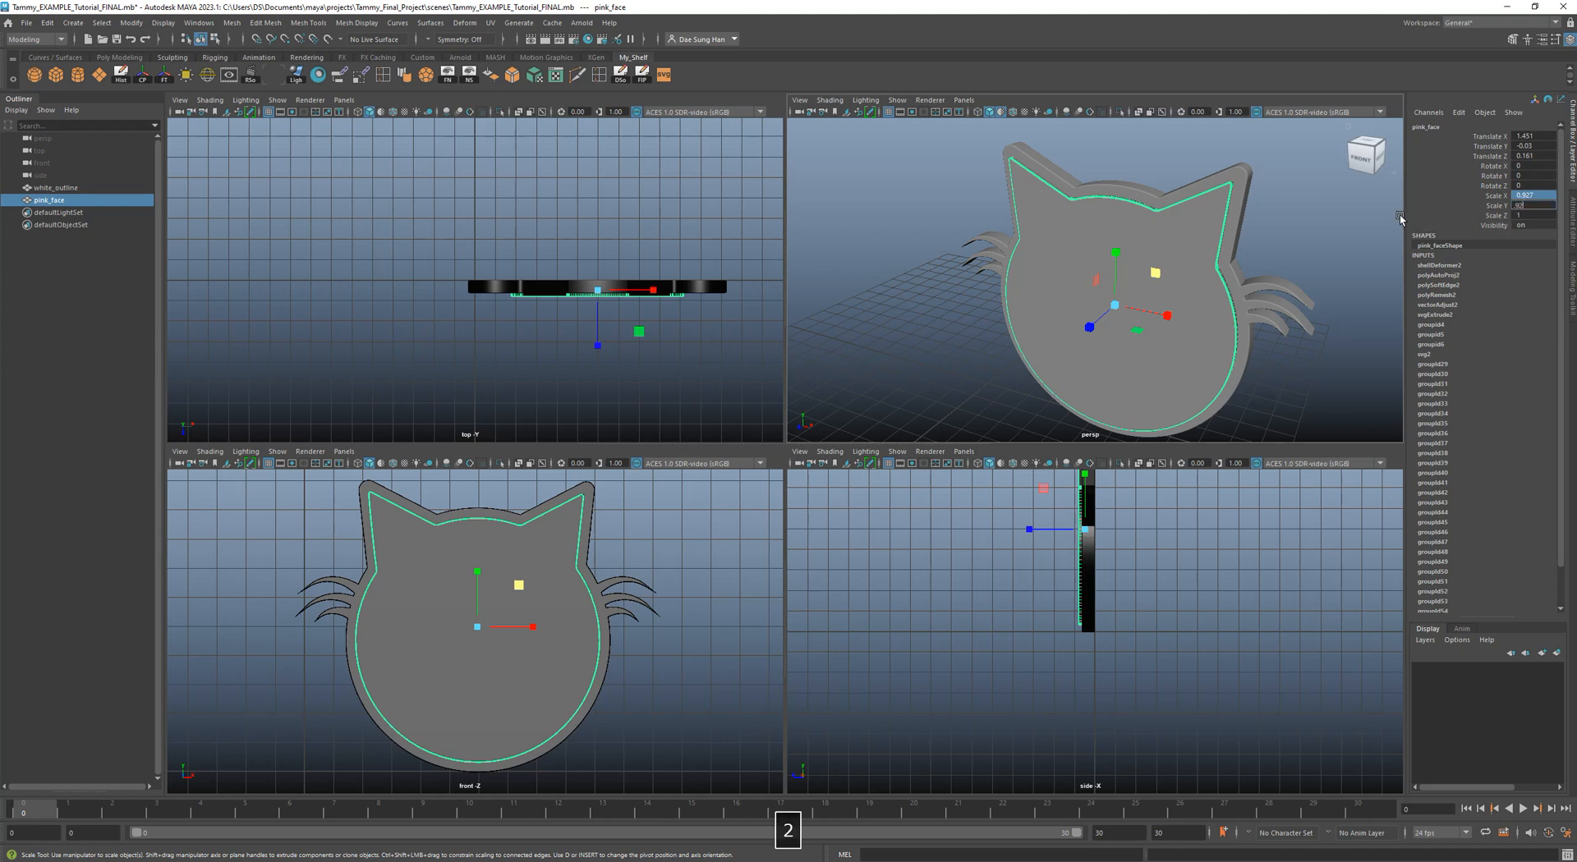
pyautogui.write('25')
pyautogui.press('Return')
# Return to a frontal perspective view with the pink face selected and set its Translate X to 1.468.
pyautogui.keyDown('alt'); pyautogui.moveTo(1184, 279); pyautogui.dragTo(1240, 240); pyautogui.keyUp('alt')
pyautogui.click(1280, 202)
pyautogui.click(1171, 255)
pyautogui.keyDown('alt'); pyautogui.moveTo(1245, 281); pyautogui.dragTo(1158, 313, button='right'); pyautogui.keyUp('alt')
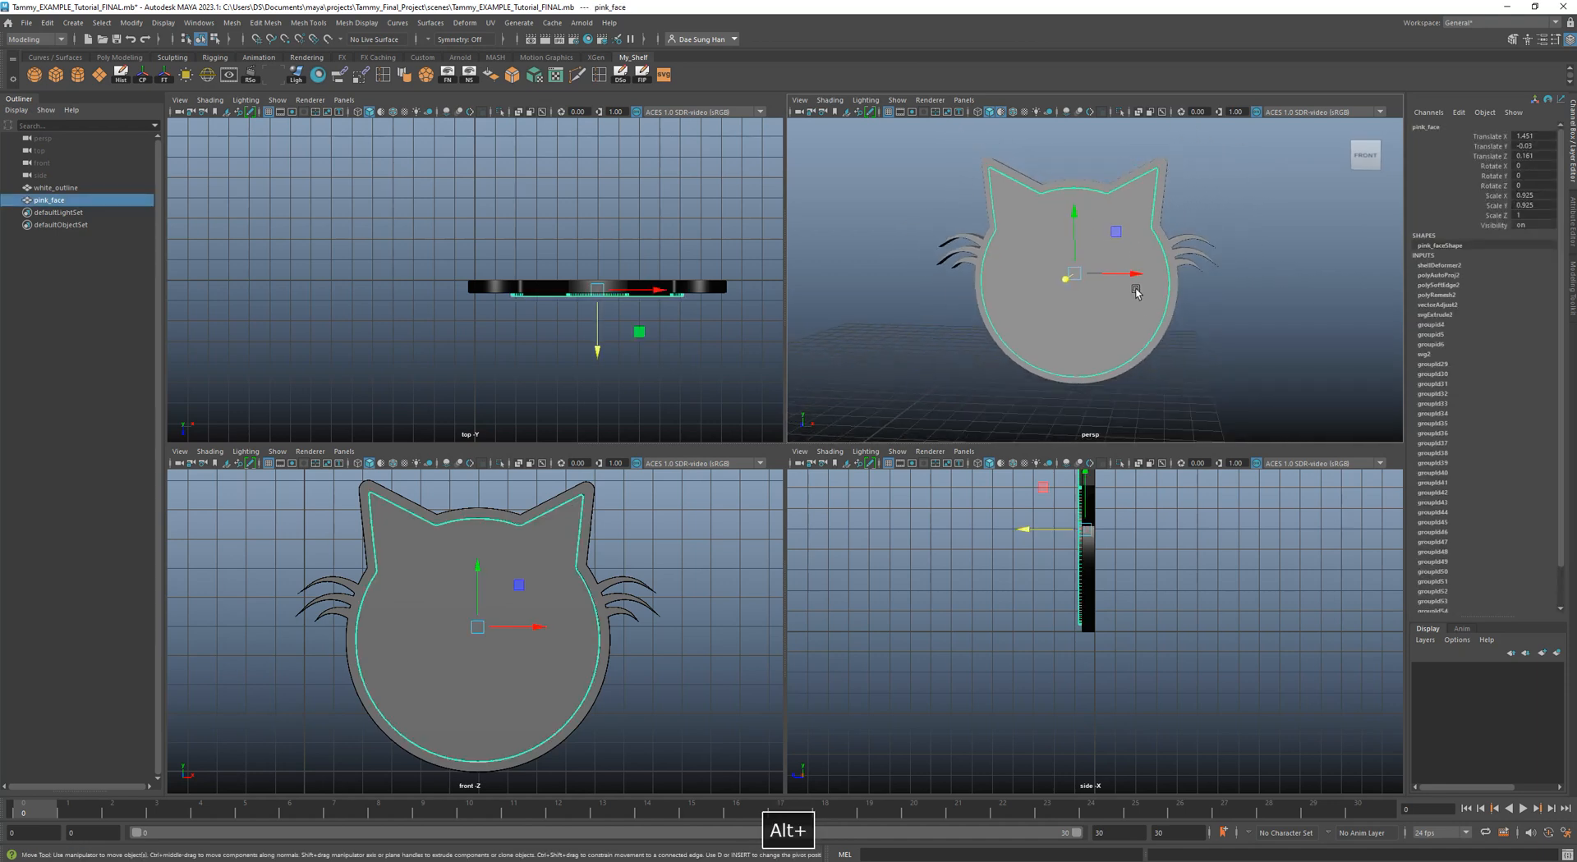
pyautogui.doubleClick(1529, 136)
pyautogui.write('1.4')
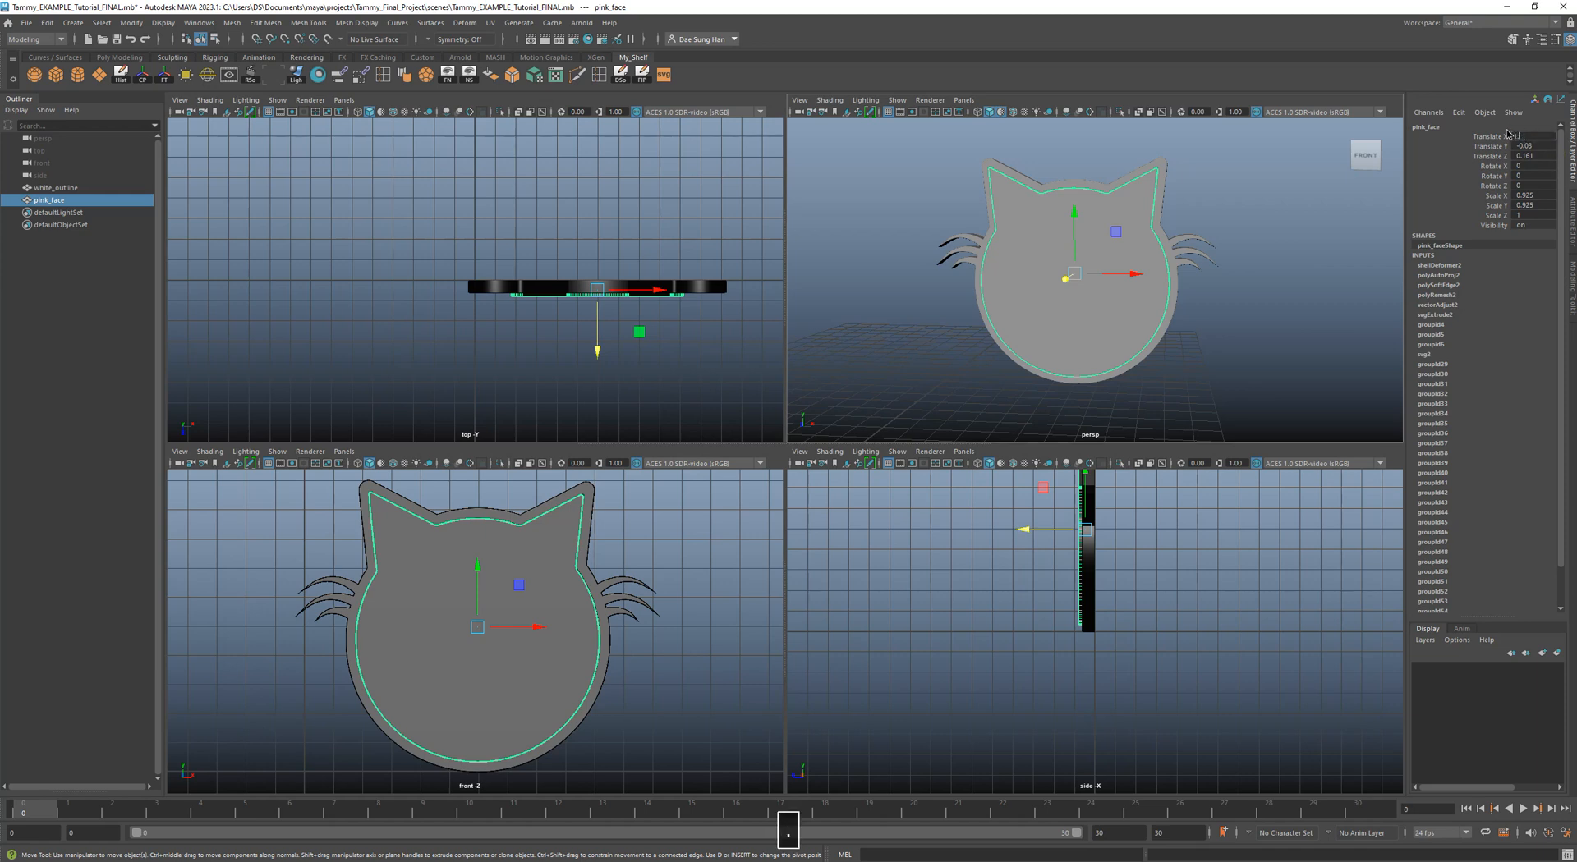
pyautogui.press('Return')
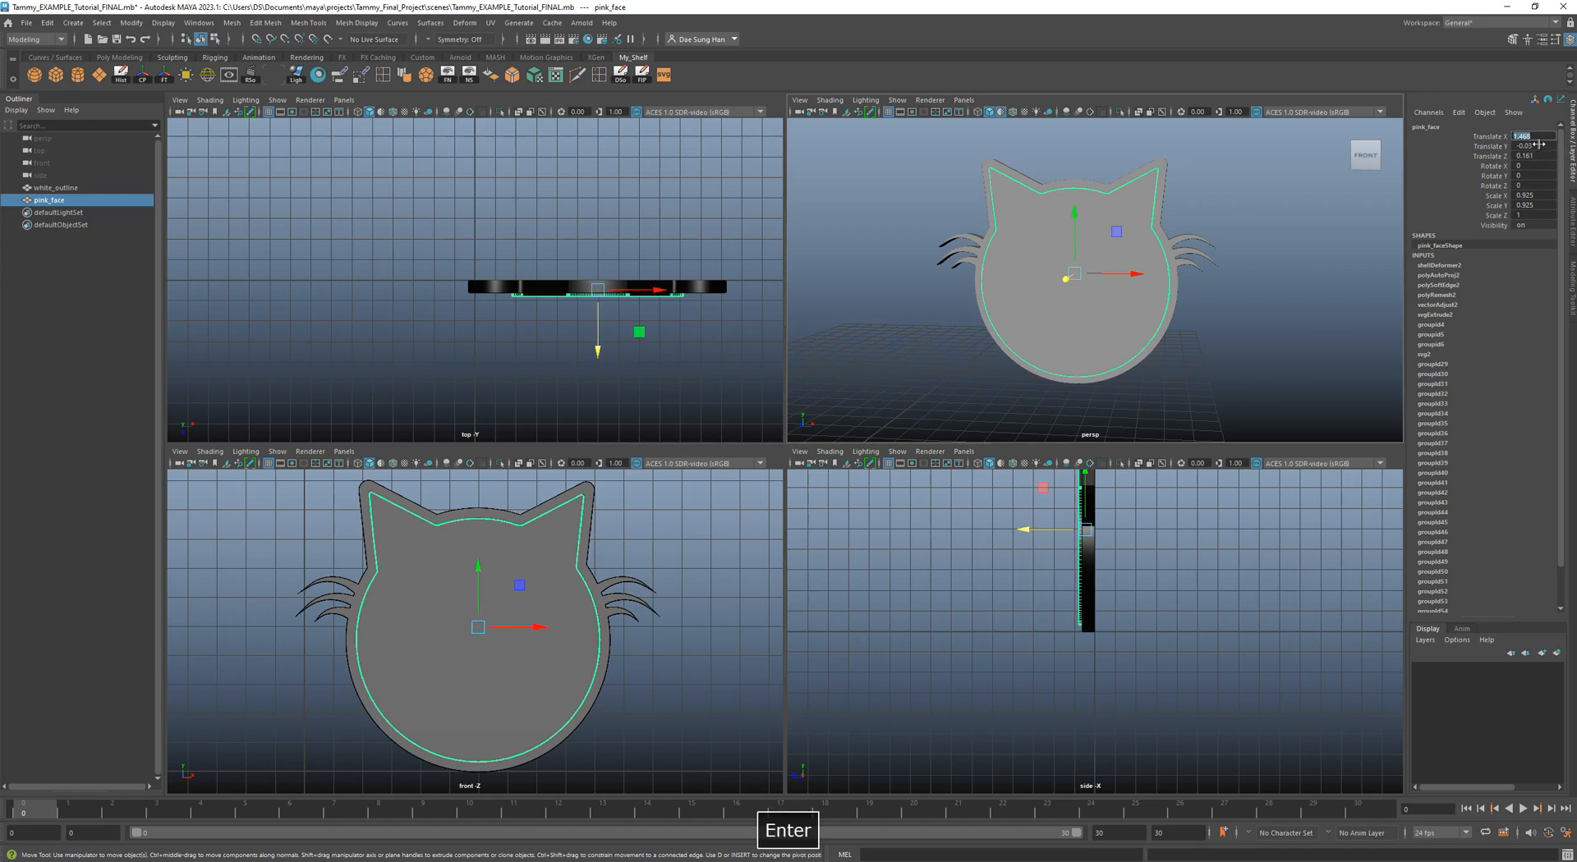
# Set the pink face's Translate Y to -0.163.
pyautogui.click(1532, 144)
pyautogui.click(1534, 144)
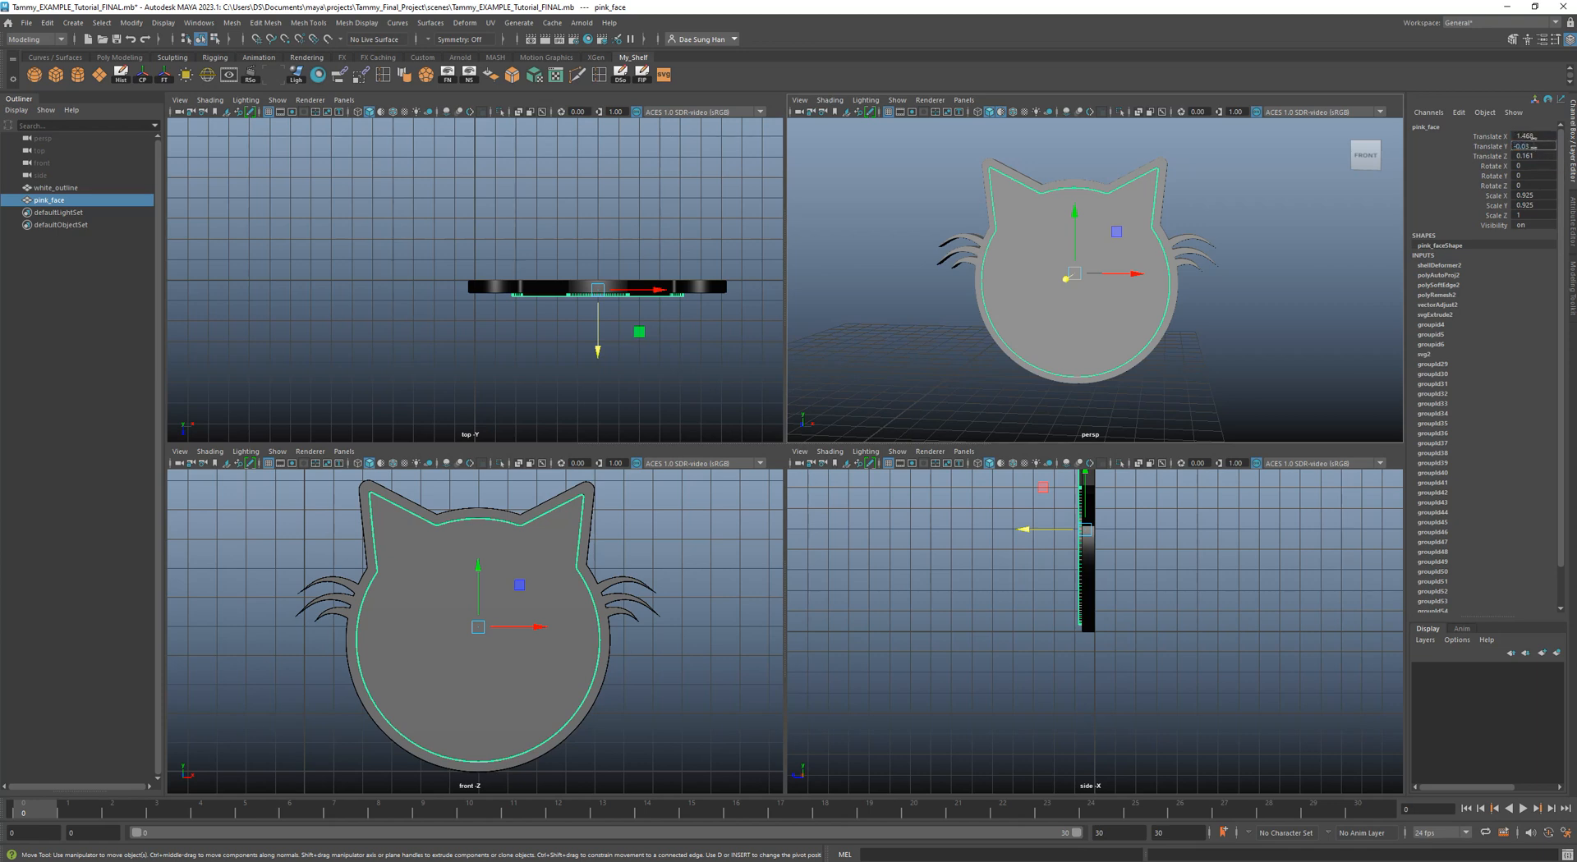
pyautogui.press('BackSpace')
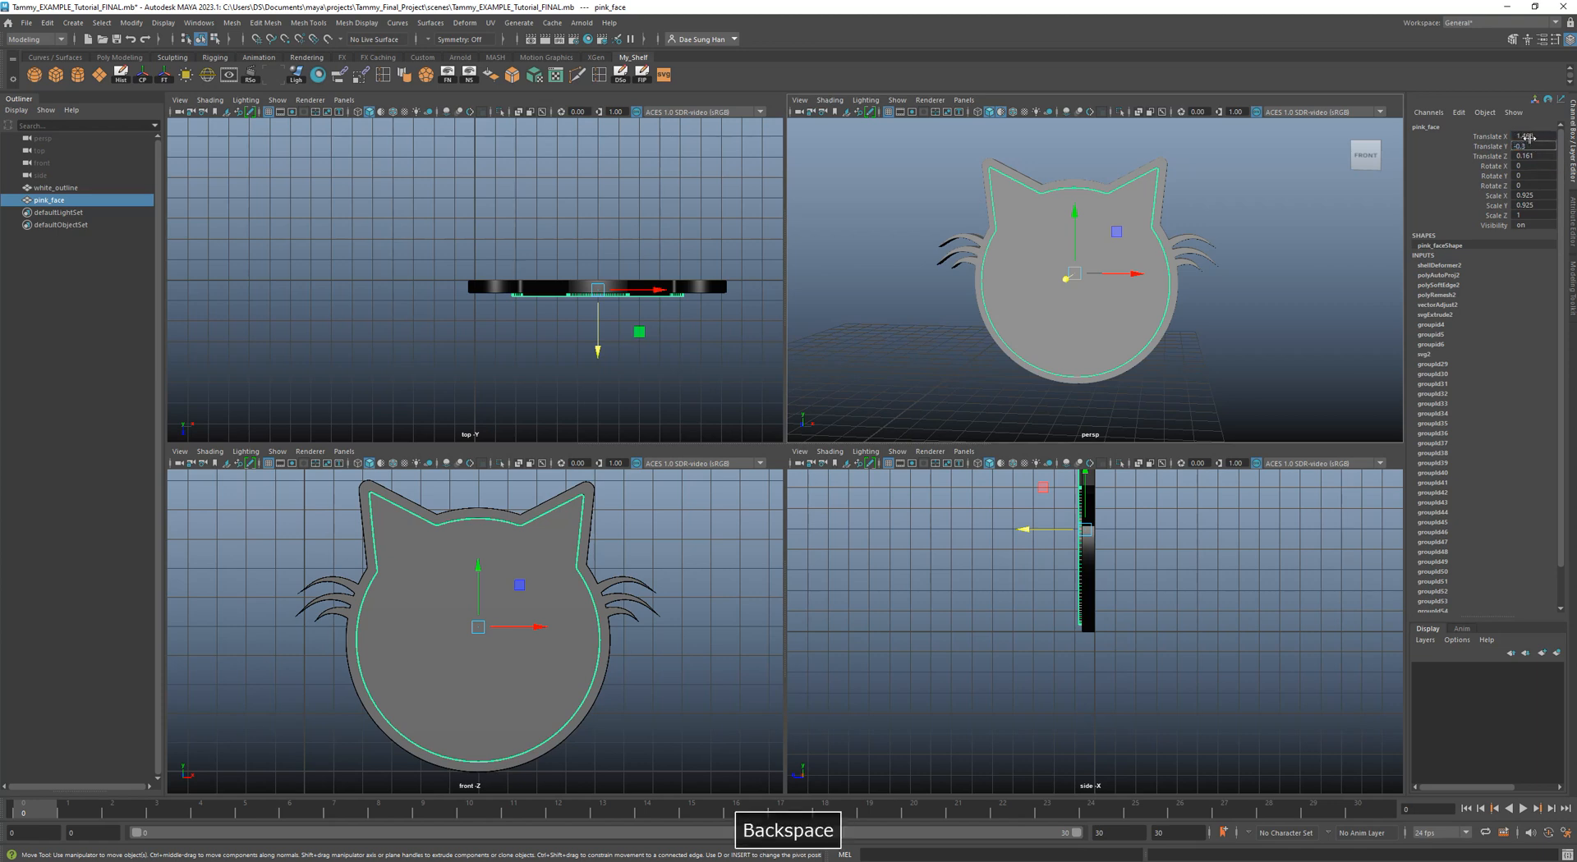
pyautogui.write('63')
pyautogui.press('Return')
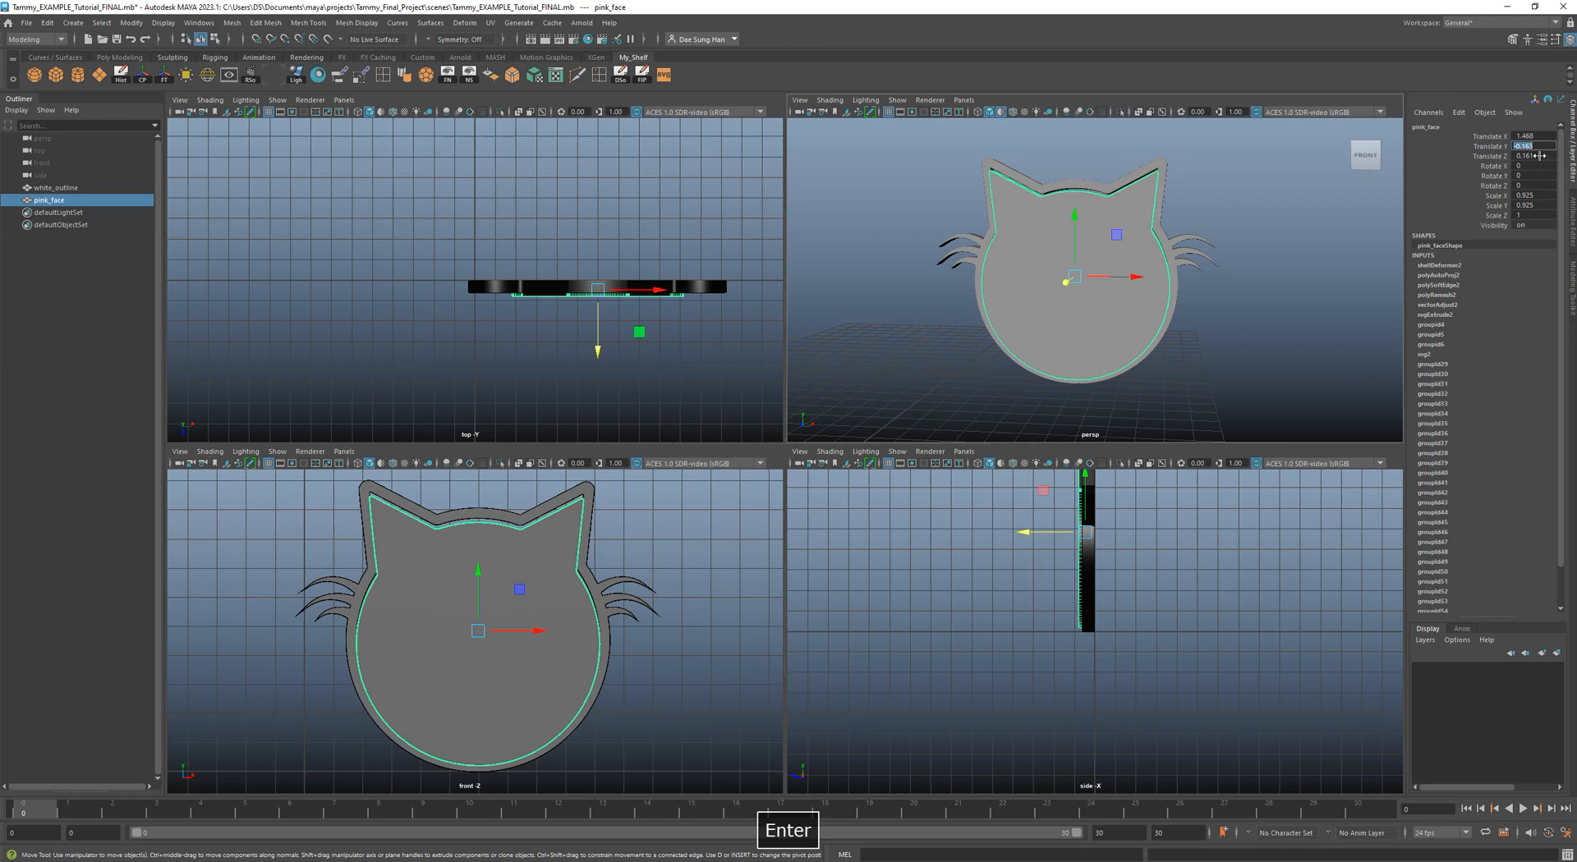
# Set the pink face's Translate Z to 0.067.
pyautogui.click(1539, 155)
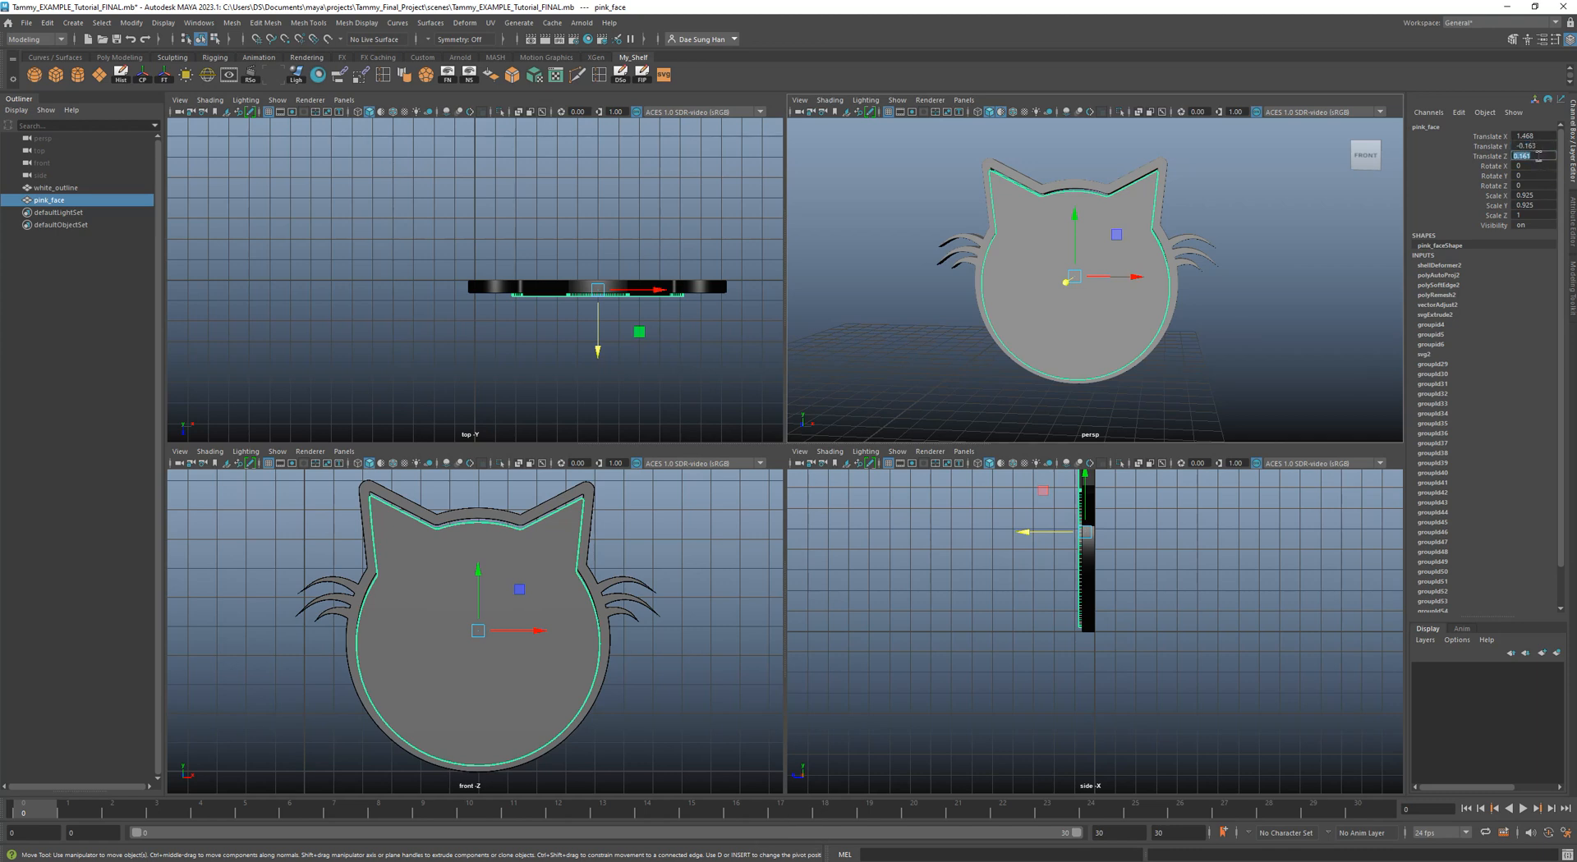
pyautogui.write('0.067')
pyautogui.press('Return')
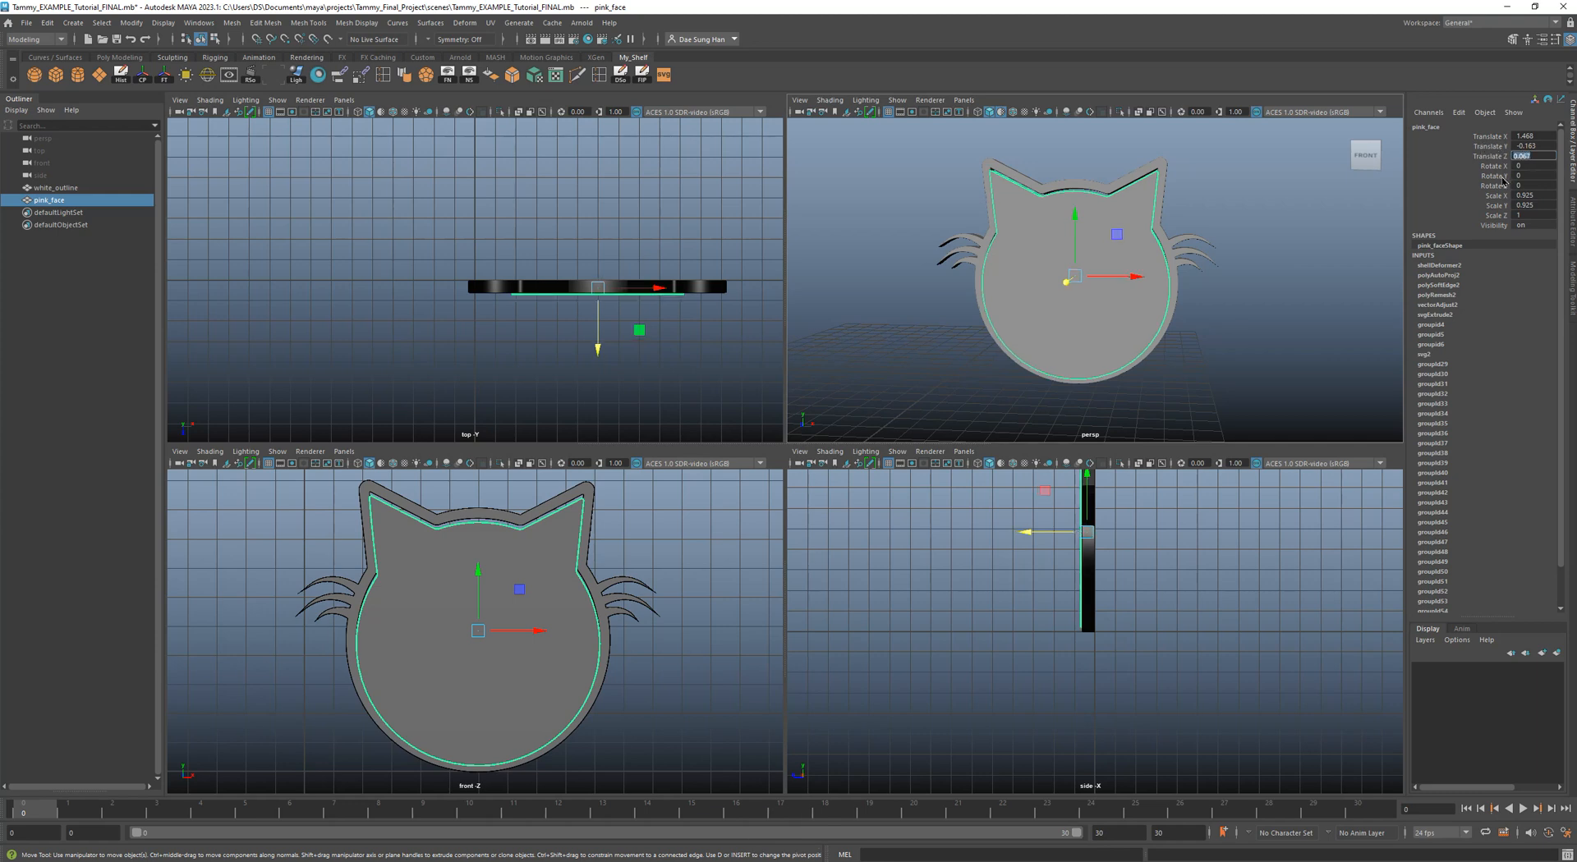
# Check the alignment in the maximized front view and set the pink face's Translate Y to -0.016.
pyautogui.keyDown('alt'); pyautogui.moveTo(1156, 265); pyautogui.dragTo(1184, 268); pyautogui.keyUp('alt')
pyautogui.keyDown('alt'); pyautogui.moveTo(1080, 268); pyautogui.dragTo(1101, 238); pyautogui.keyUp('alt')
pyautogui.press('space')
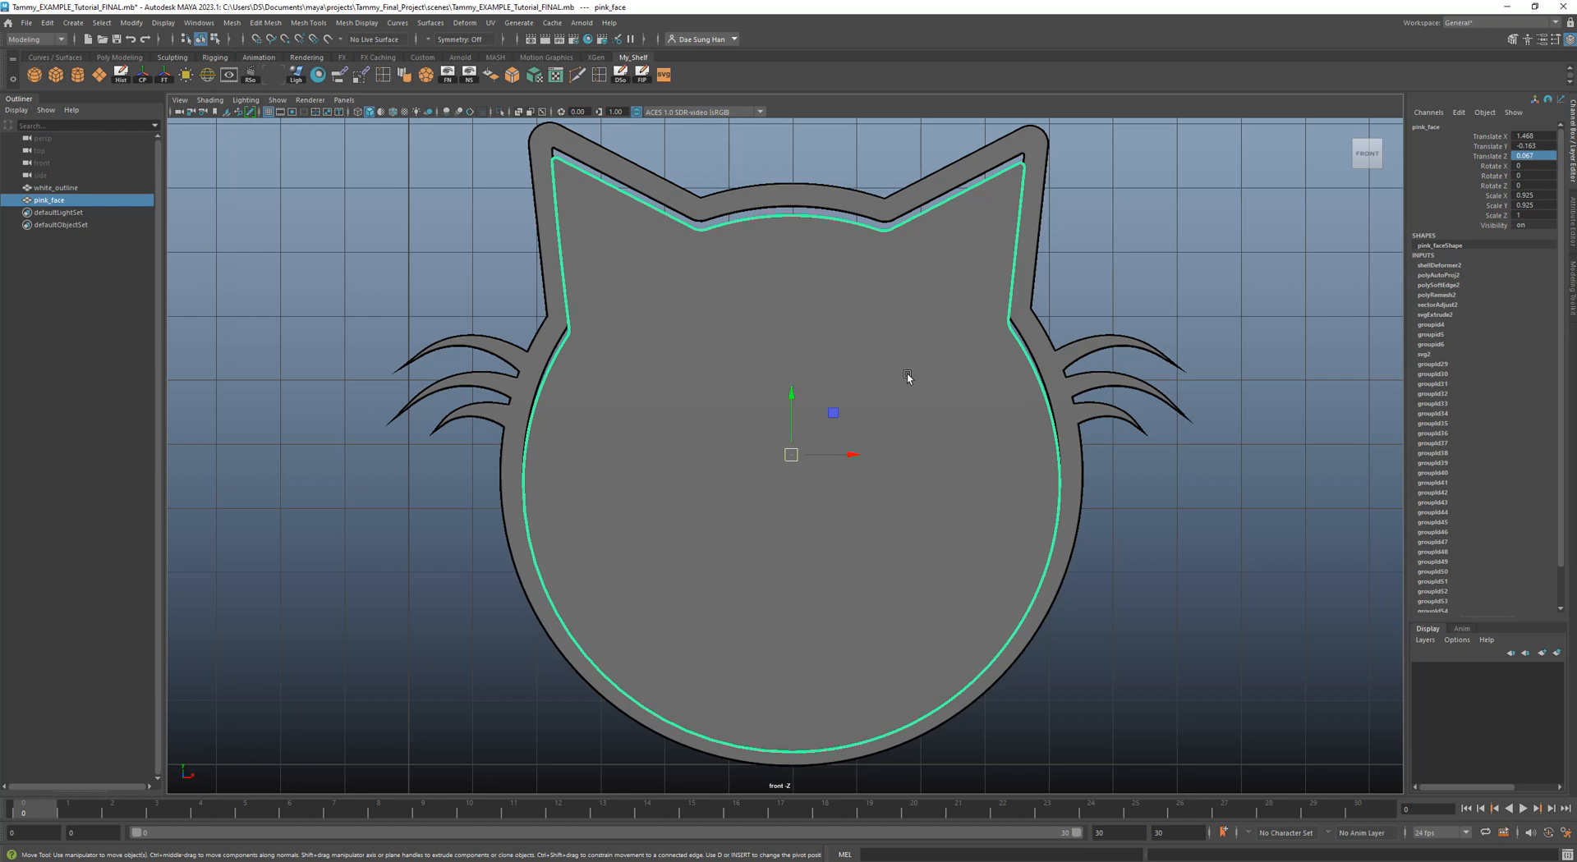
pyautogui.doubleClick(1541, 146)
pyautogui.write('-0.016')
pyautogui.press('Return')
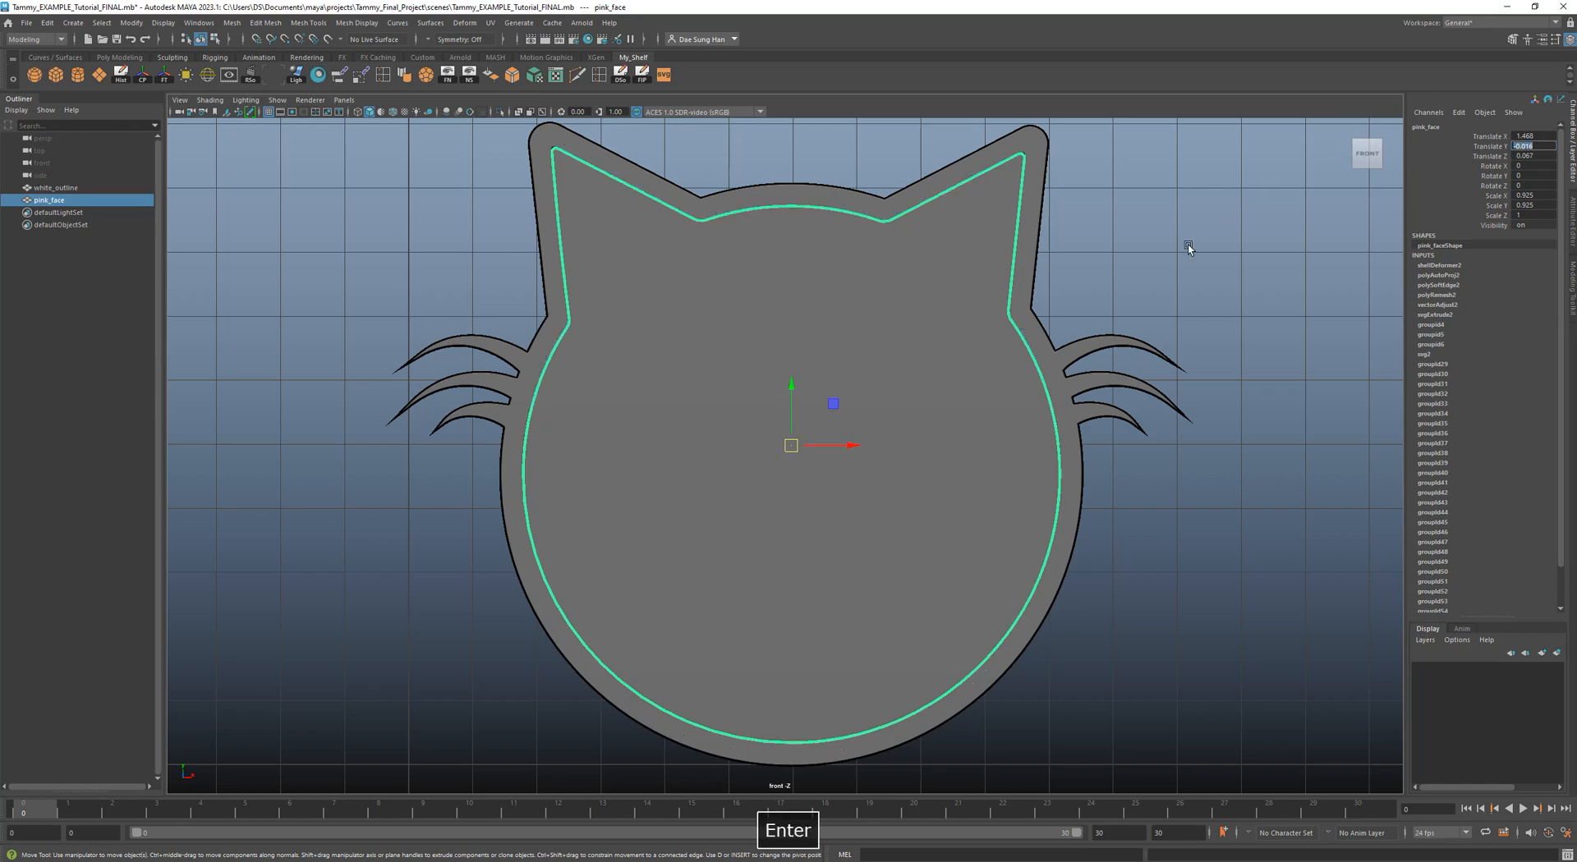
# Examine how the pink face sits inside the white outline, from the front and from several angles in the perspective view.
pyautogui.keyDown('alt'); pyautogui.moveTo(1043, 318); pyautogui.dragTo(1039, 339, button='middle'); pyautogui.keyUp('alt')
pyautogui.moveTo(1167, 287)
pyautogui.keyDown('alt'); pyautogui.mouseDown(button='right')
pyautogui.moveTo(1120, 359)
pyautogui.moveTo(1161, 292)
pyautogui.mouseUp(button='right'); pyautogui.keyUp('alt')
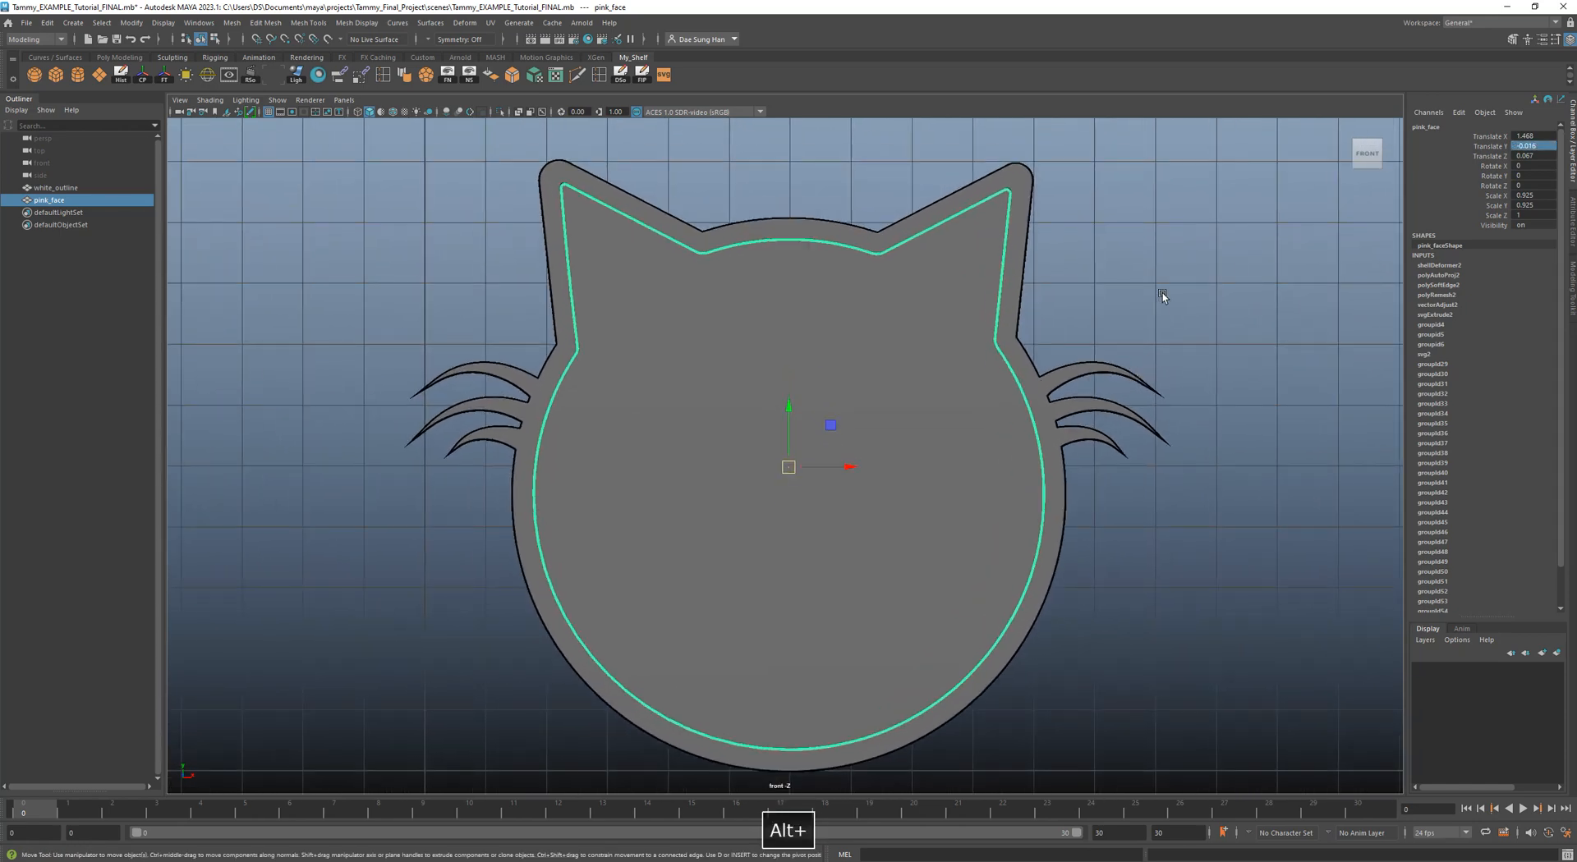
pyautogui.press('space')
pyautogui.press('space')
pyautogui.keyDown('alt'); pyautogui.moveTo(1158, 298); pyautogui.dragTo(1137, 323); pyautogui.keyUp('alt')
pyautogui.keyDown('alt'); pyautogui.moveTo(1136, 322); pyautogui.dragTo(1228, 464, button='right'); pyautogui.keyUp('alt')
pyautogui.keyDown('alt'); pyautogui.moveTo(1229, 465); pyautogui.dragTo(979, 468); pyautogui.keyUp('alt')
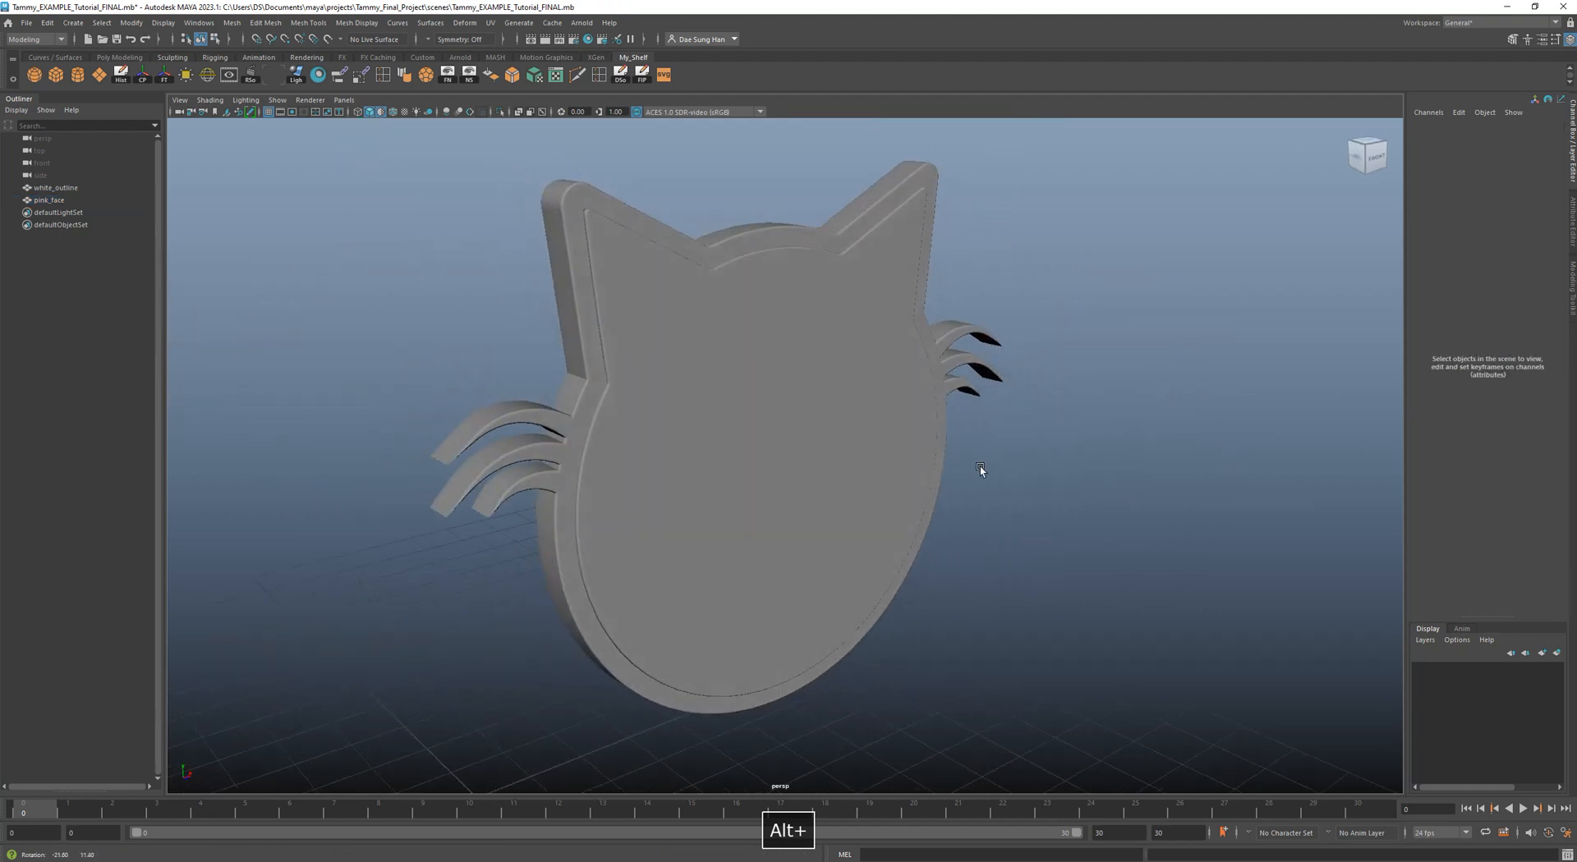
pyautogui.press('z')
pyautogui.moveTo(821, 473); pyautogui.dragTo(826, 476)
pyautogui.click(1086, 436)
pyautogui.keyDown('alt'); pyautogui.moveTo(1086, 435); pyautogui.dragTo(913, 426); pyautogui.keyUp('alt')
pyautogui.keyDown('alt'); pyautogui.moveTo(913, 426); pyautogui.dragTo(788, 414, button='right'); pyautogui.keyUp('alt')
pyautogui.keyDown('alt'); pyautogui.moveTo(788, 415); pyautogui.dragTo(692, 440); pyautogui.keyUp('alt')
pyautogui.click(728, 429)
pyautogui.keyDown('alt'); pyautogui.moveTo(648, 419); pyautogui.dragTo(890, 372); pyautogui.keyUp('alt')
pyautogui.click(934, 440)
pyautogui.keyDown('alt'); pyautogui.moveTo(841, 460); pyautogui.dragTo(744, 442); pyautogui.keyUp('alt')
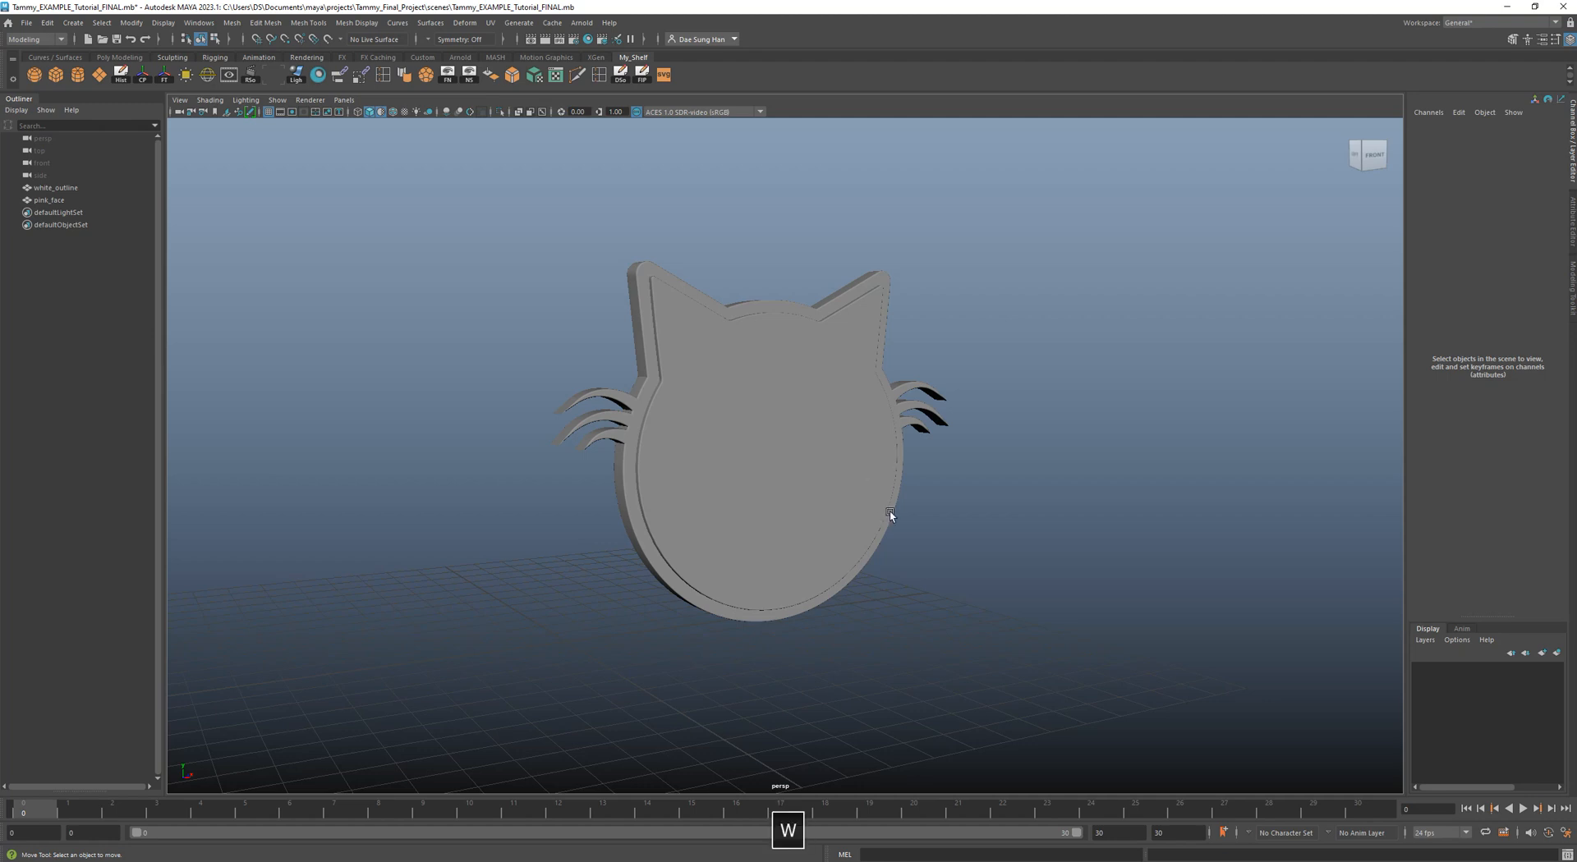
# Switch to Illustrator, hide the pink solid and the Main Face Group, and show the Main Paw Group.
pyautogui.keyDown('alt'); pyautogui.moveTo(887, 440); pyautogui.dragTo(941, 514, button='right'); pyautogui.keyUp('alt')
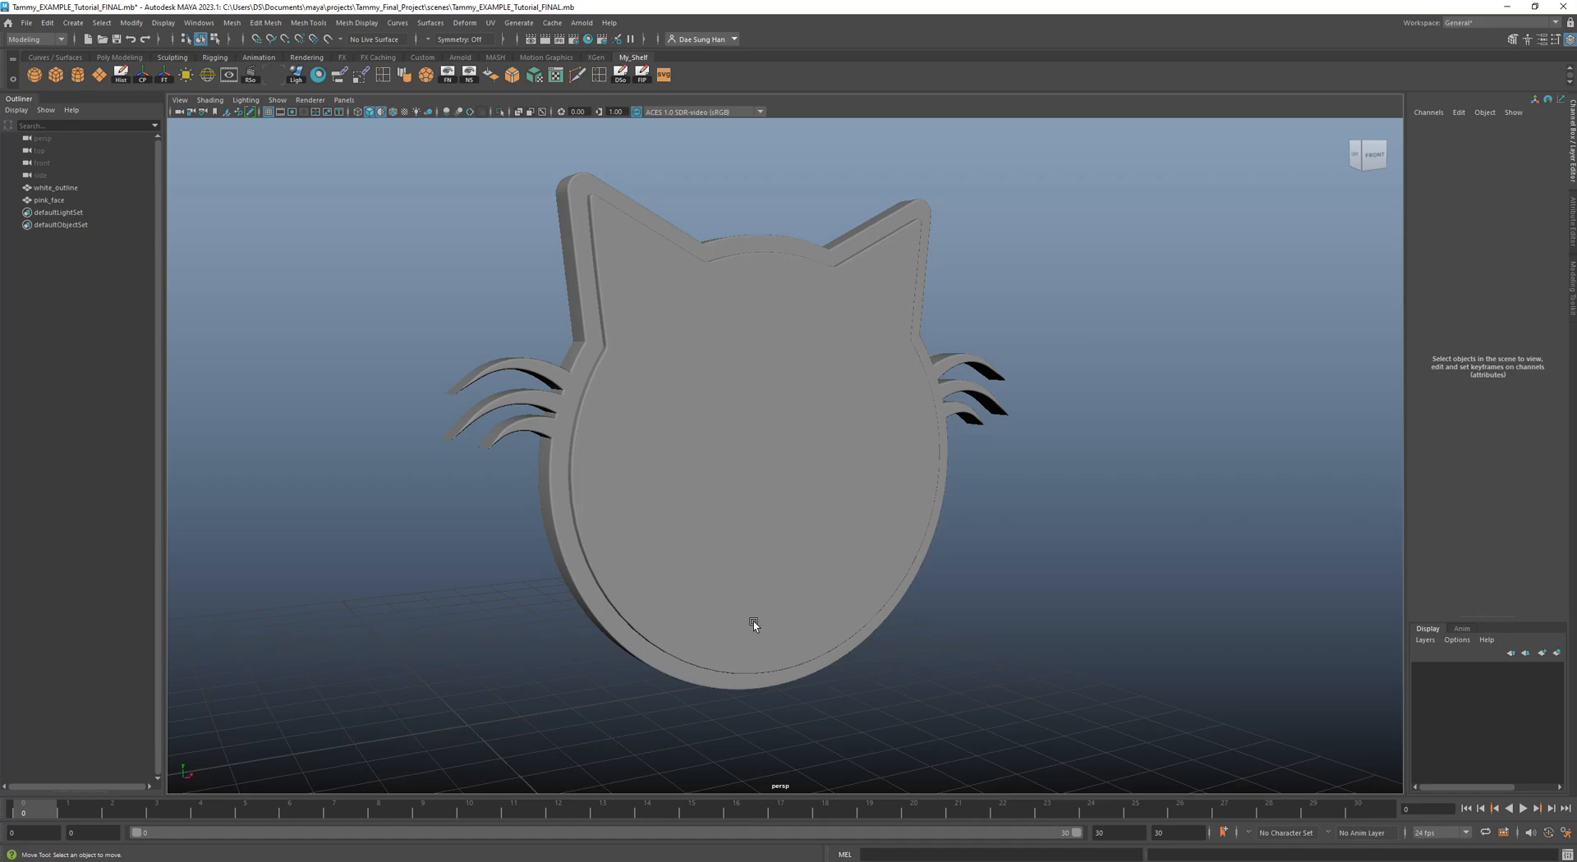
pyautogui.hotkey('alt', 'Tab')
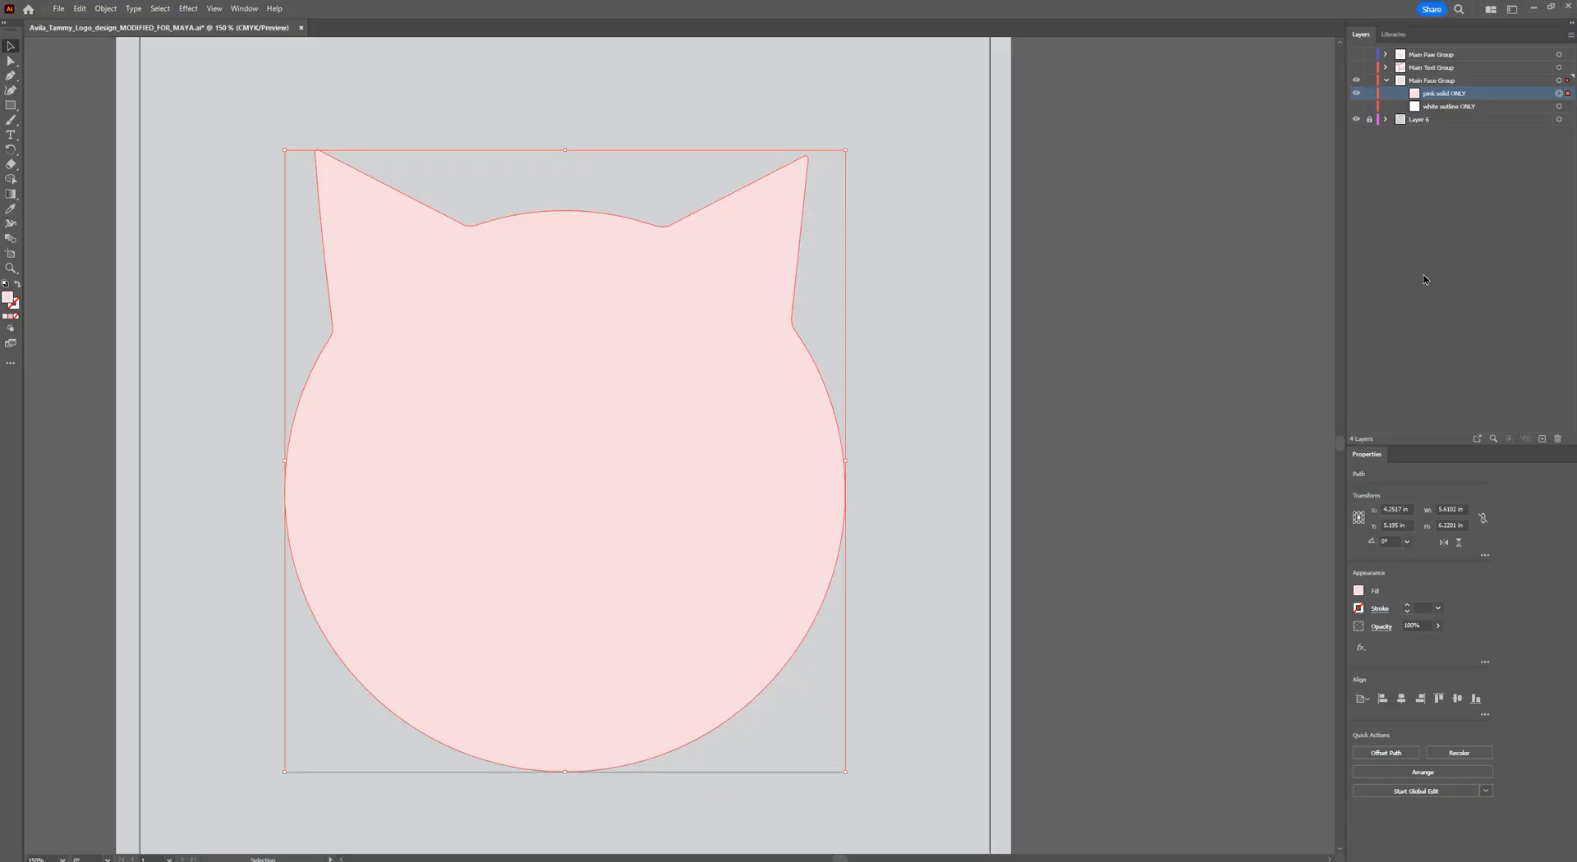
pyautogui.click(1356, 92)
pyautogui.click(1388, 81)
pyautogui.click(1413, 72)
pyautogui.click(1430, 55)
pyautogui.click(1356, 55)
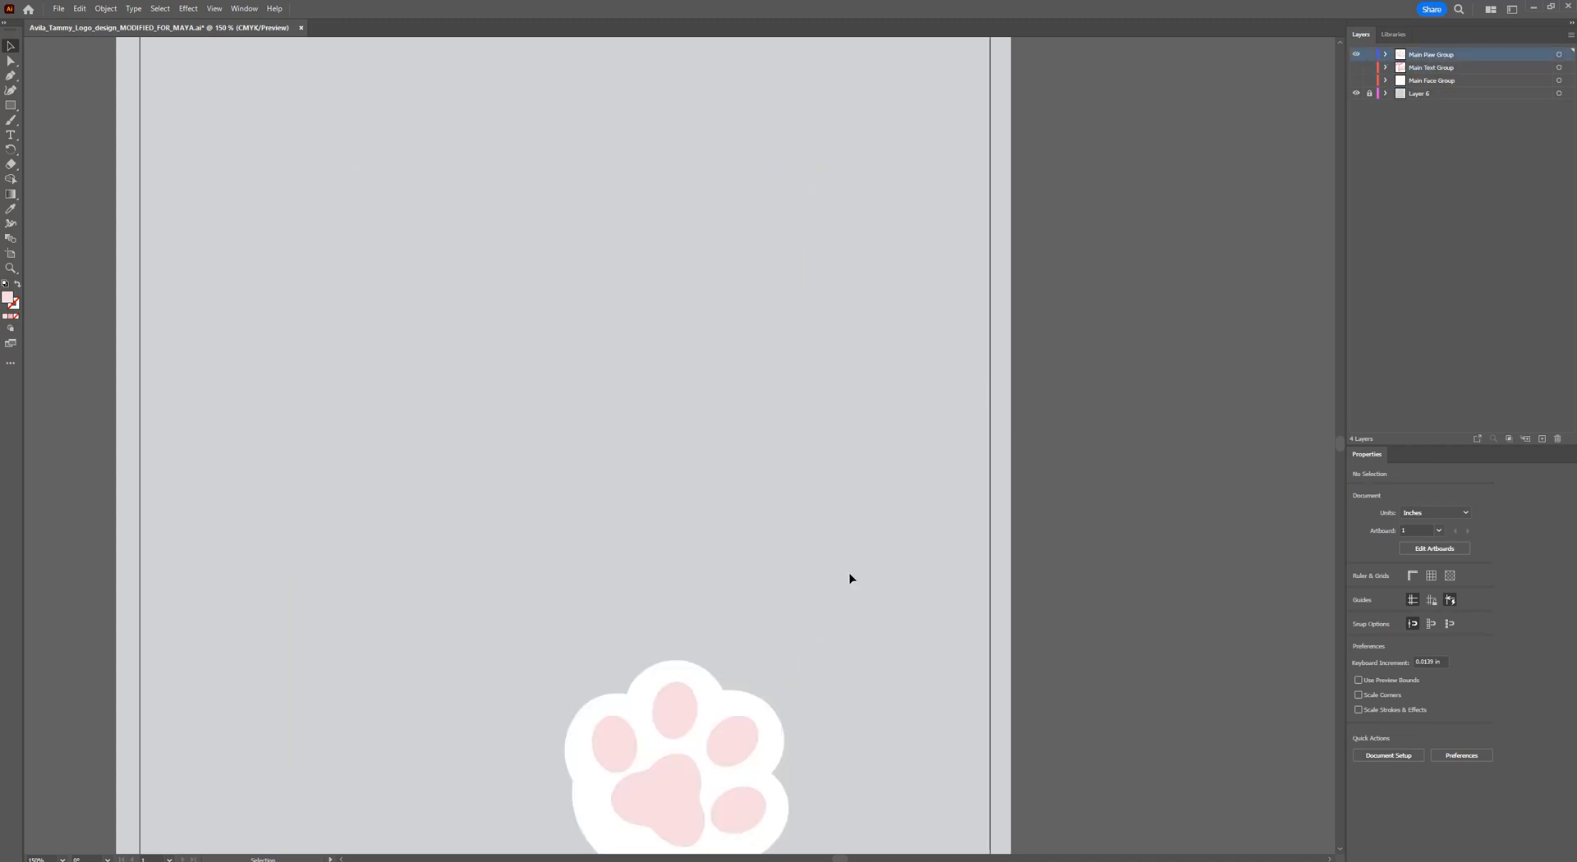
pyautogui.moveTo(803, 602); pyautogui.dragTo(739, 465)
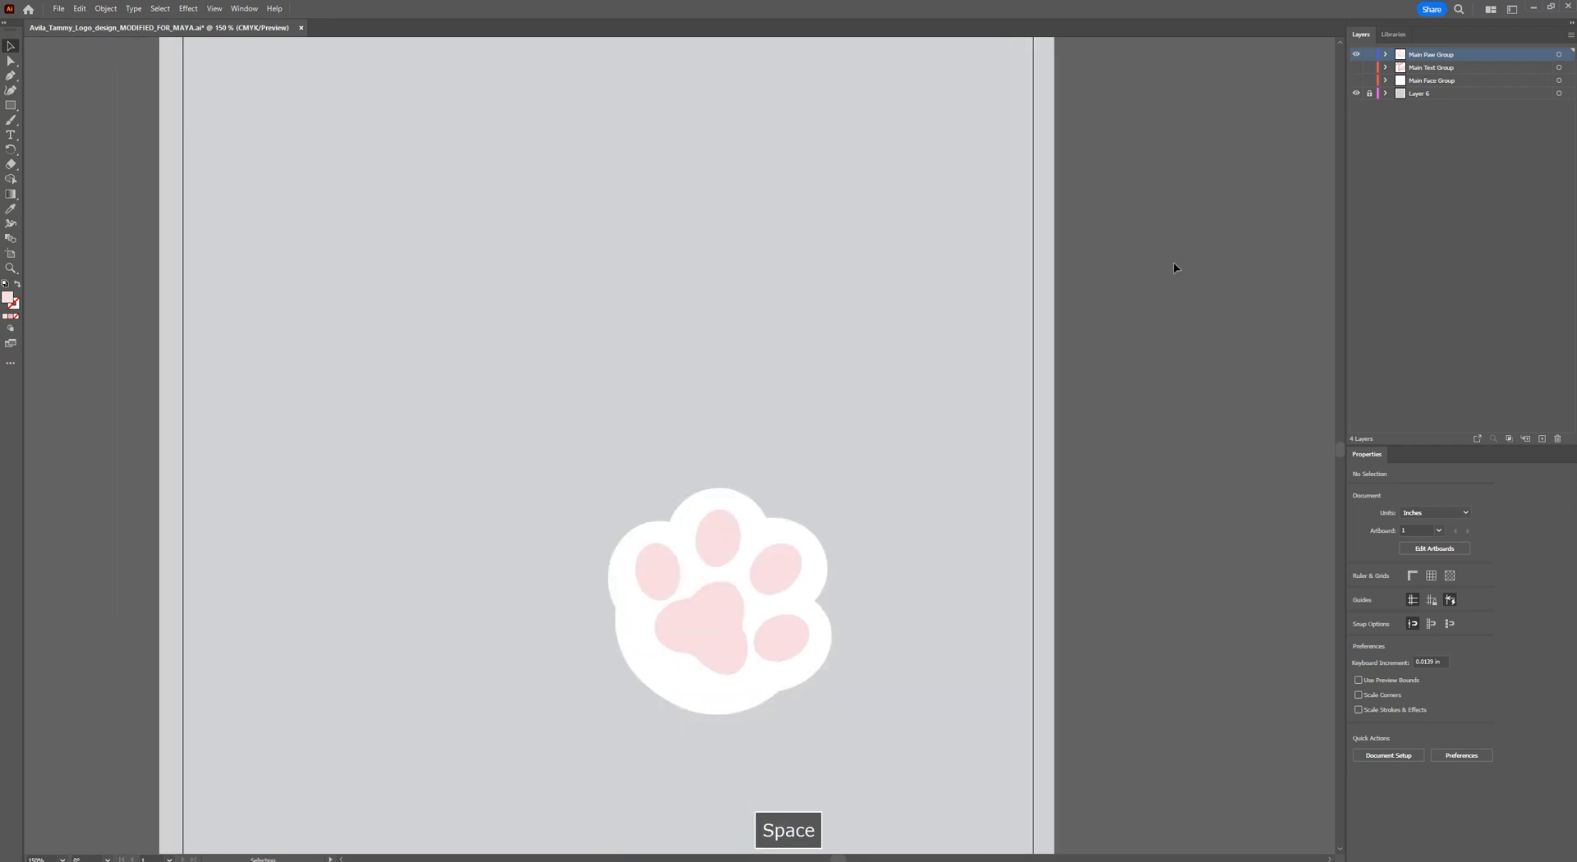
# Hide the NUB 1 to NUB 4 and NUB PAW paths in the Main Paw Group and copy the WHITE PAW path.
pyautogui.click(1385, 55)
pyautogui.click(1481, 133)
pyautogui.click(1559, 133)
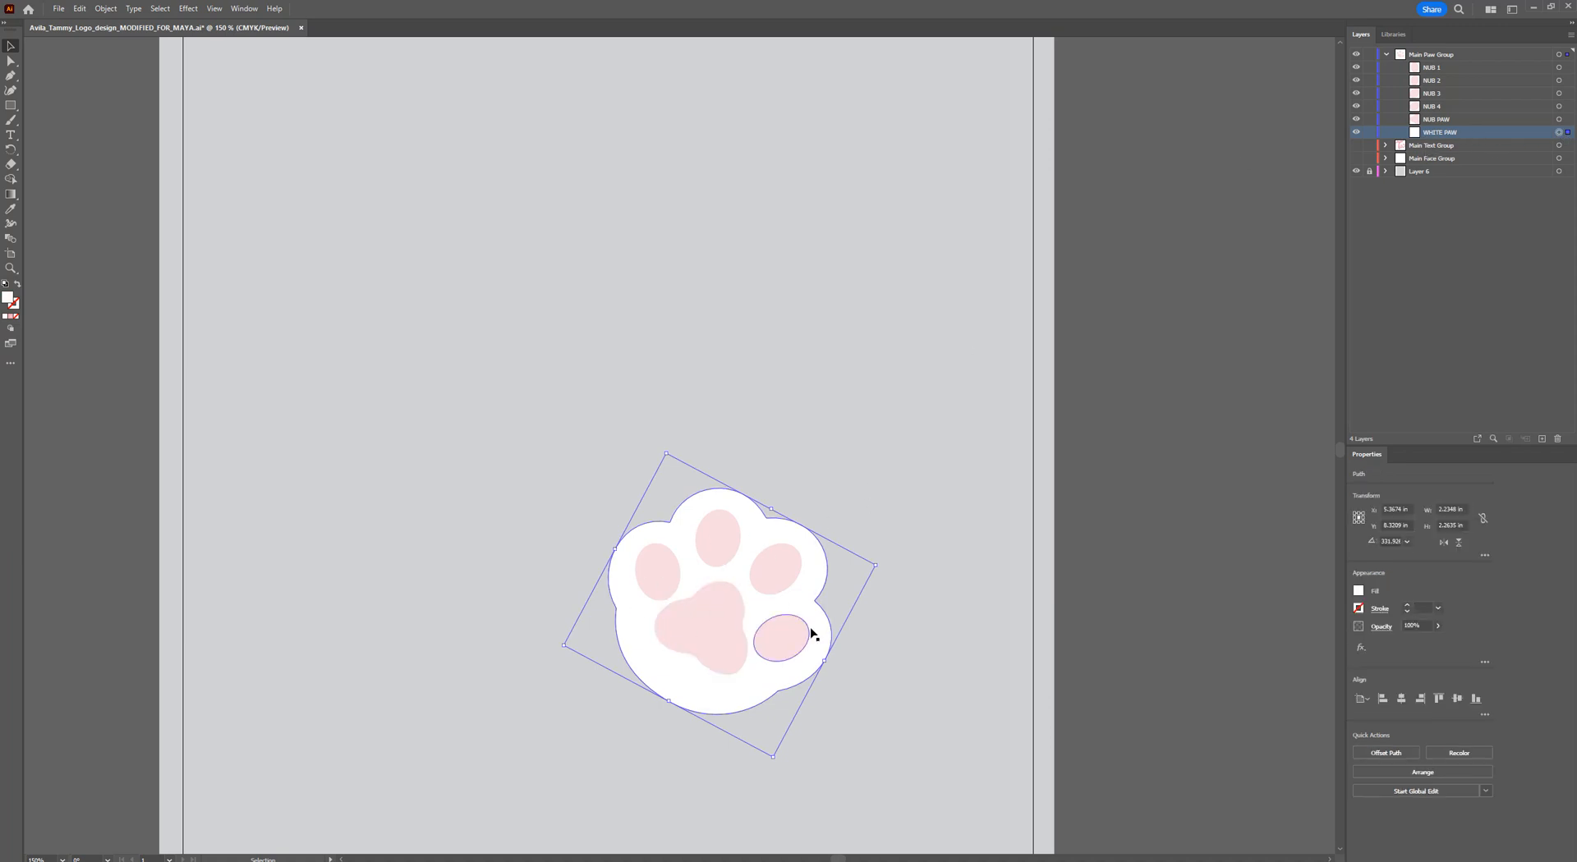
pyautogui.moveTo(1356, 120); pyautogui.dragTo(1356, 68)
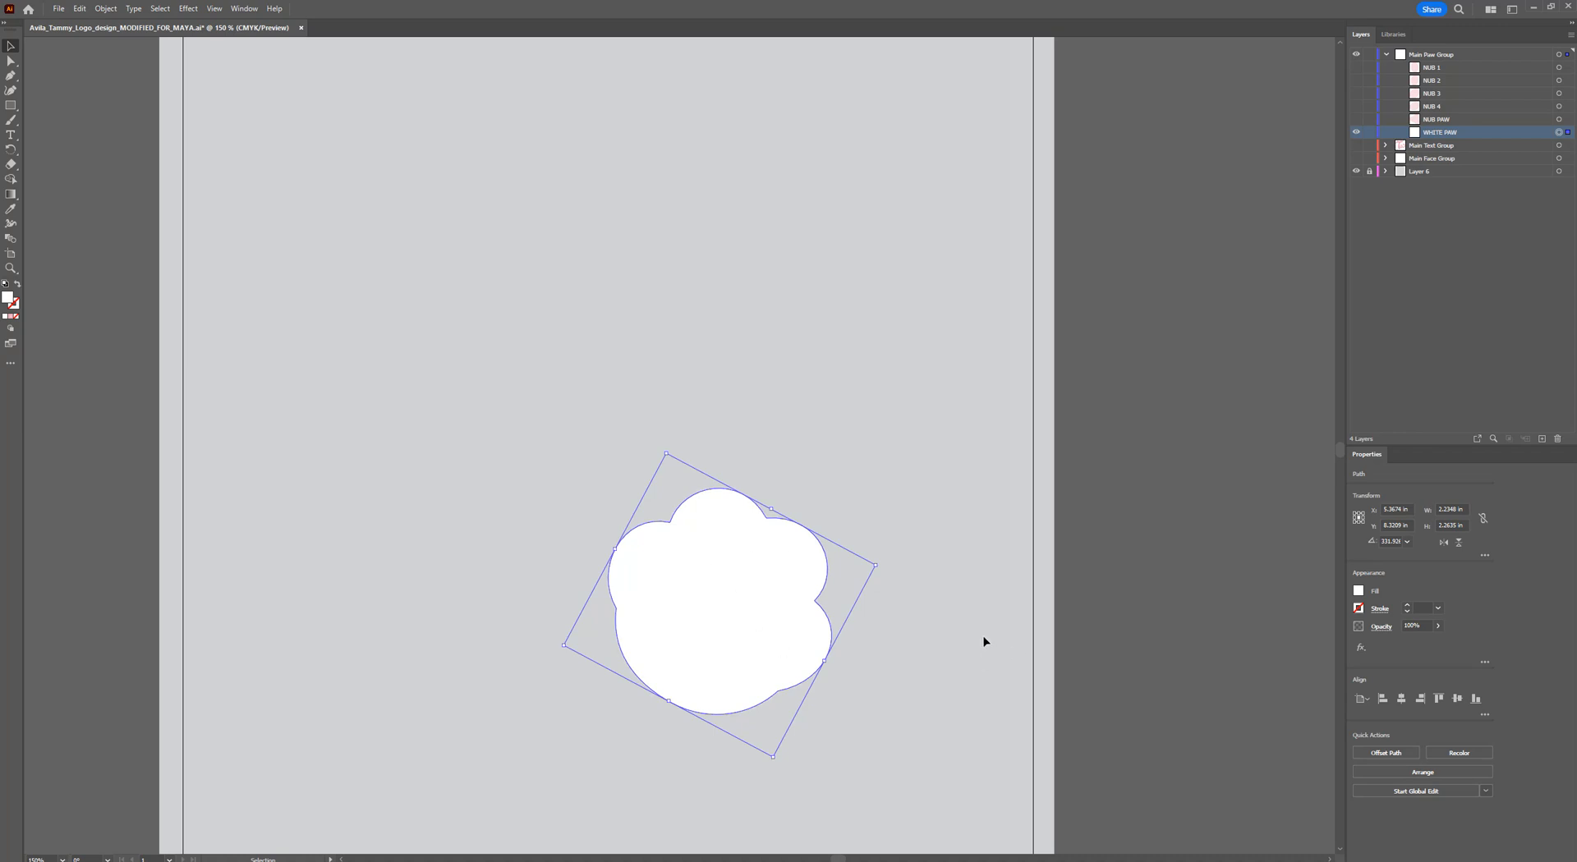
pyautogui.press('a')
pyautogui.hotkey('ctrl', 'c')
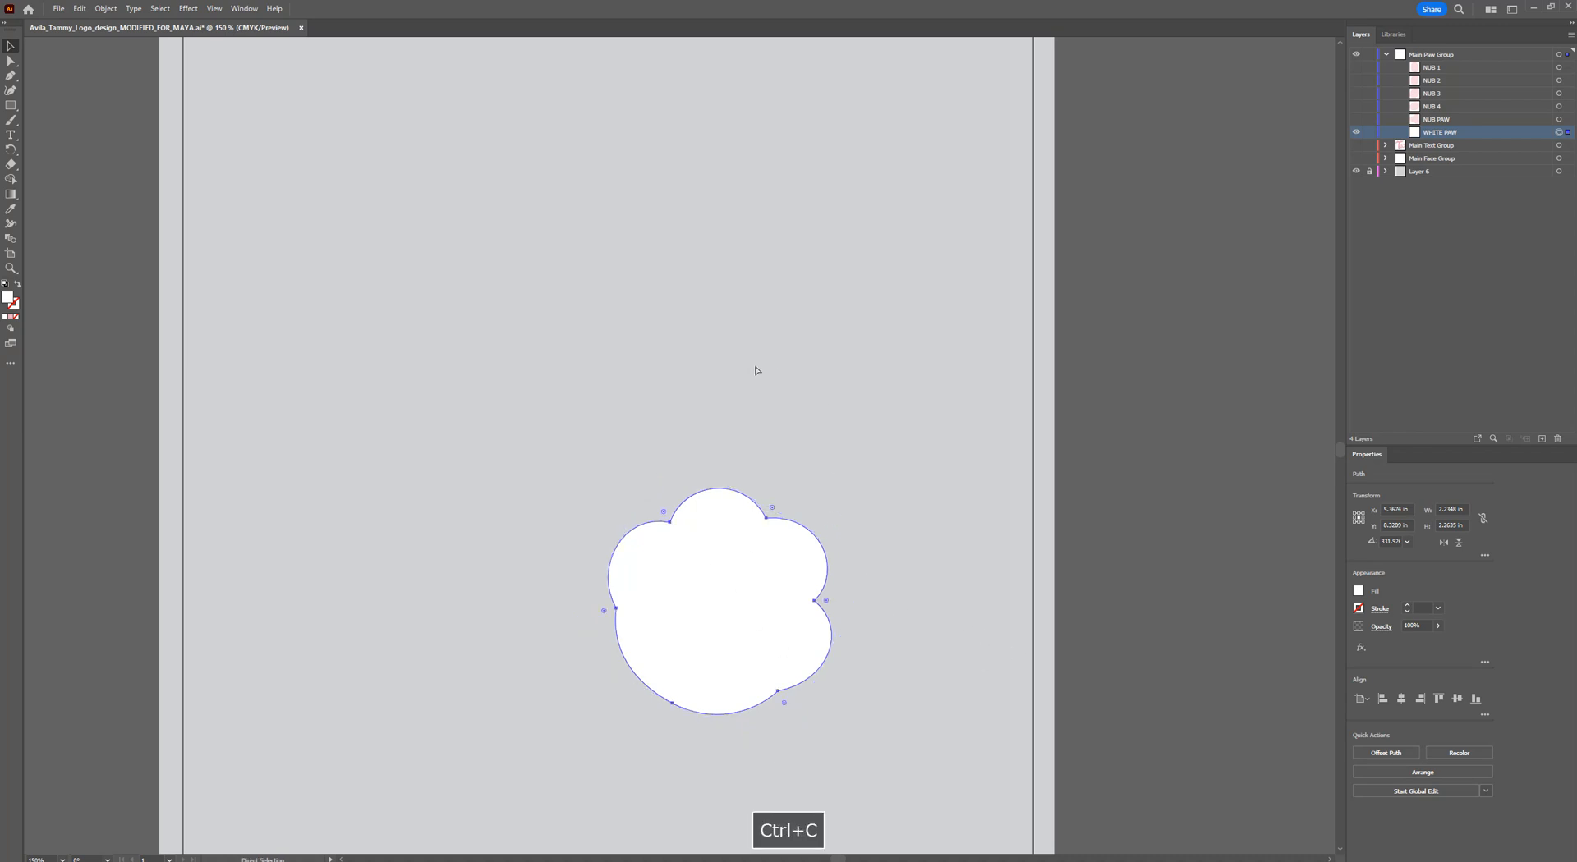
pyautogui.press('v')
# Switch to the Tammy_EXAMPLE_Tutorial scene in Maya and paste the copied white paw into a new SVG mesh.
pyautogui.hotkey('alt', 'Tab')
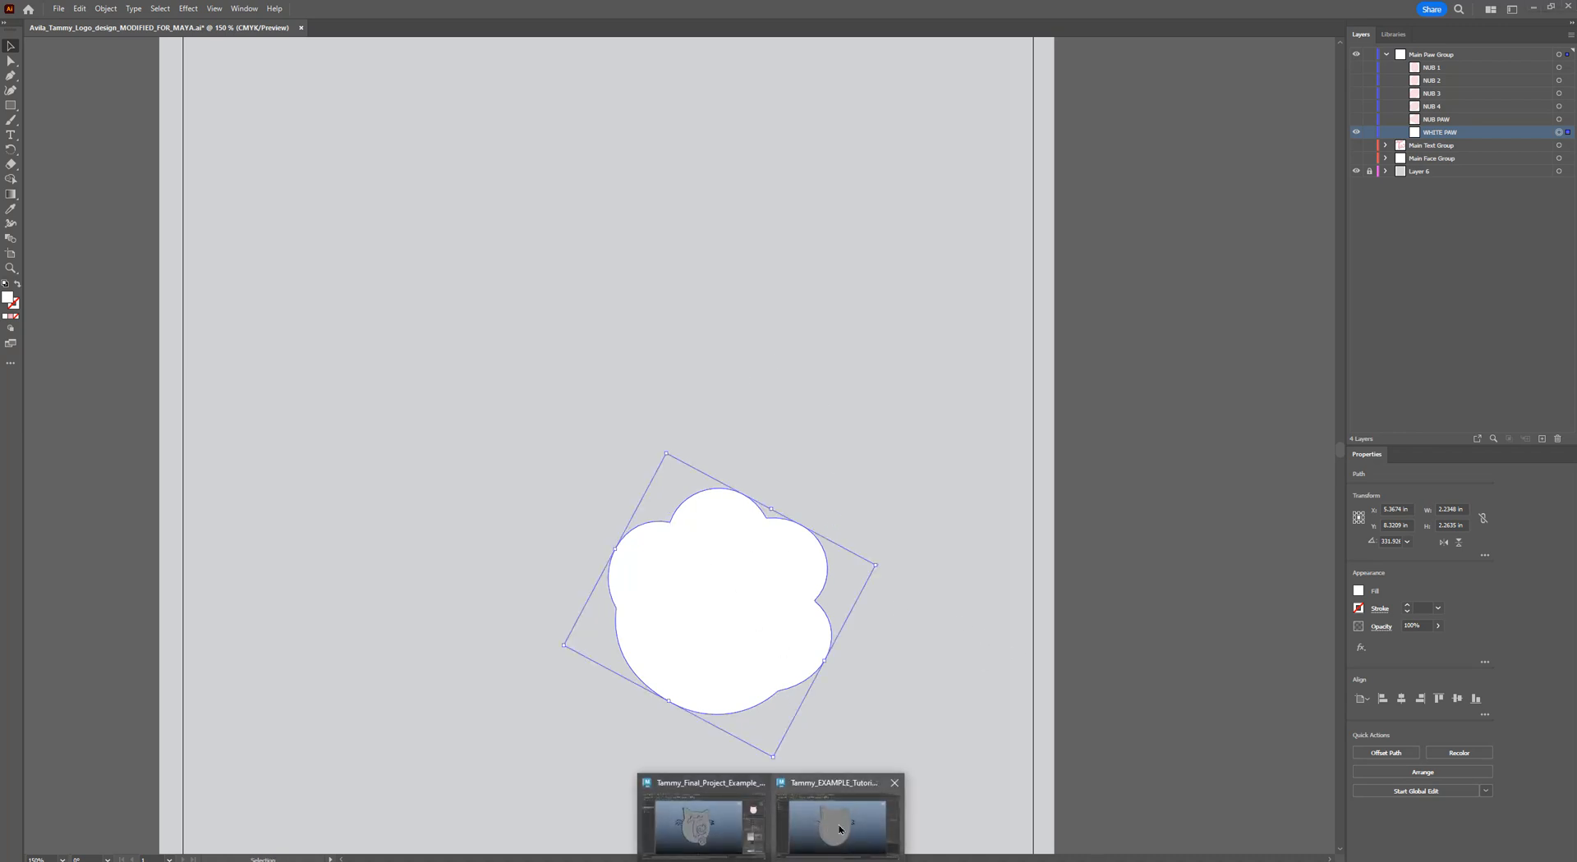
pyautogui.keyDown('alt'); pyautogui.moveTo(771, 407); pyautogui.dragTo(688, 349); pyautogui.keyUp('alt')
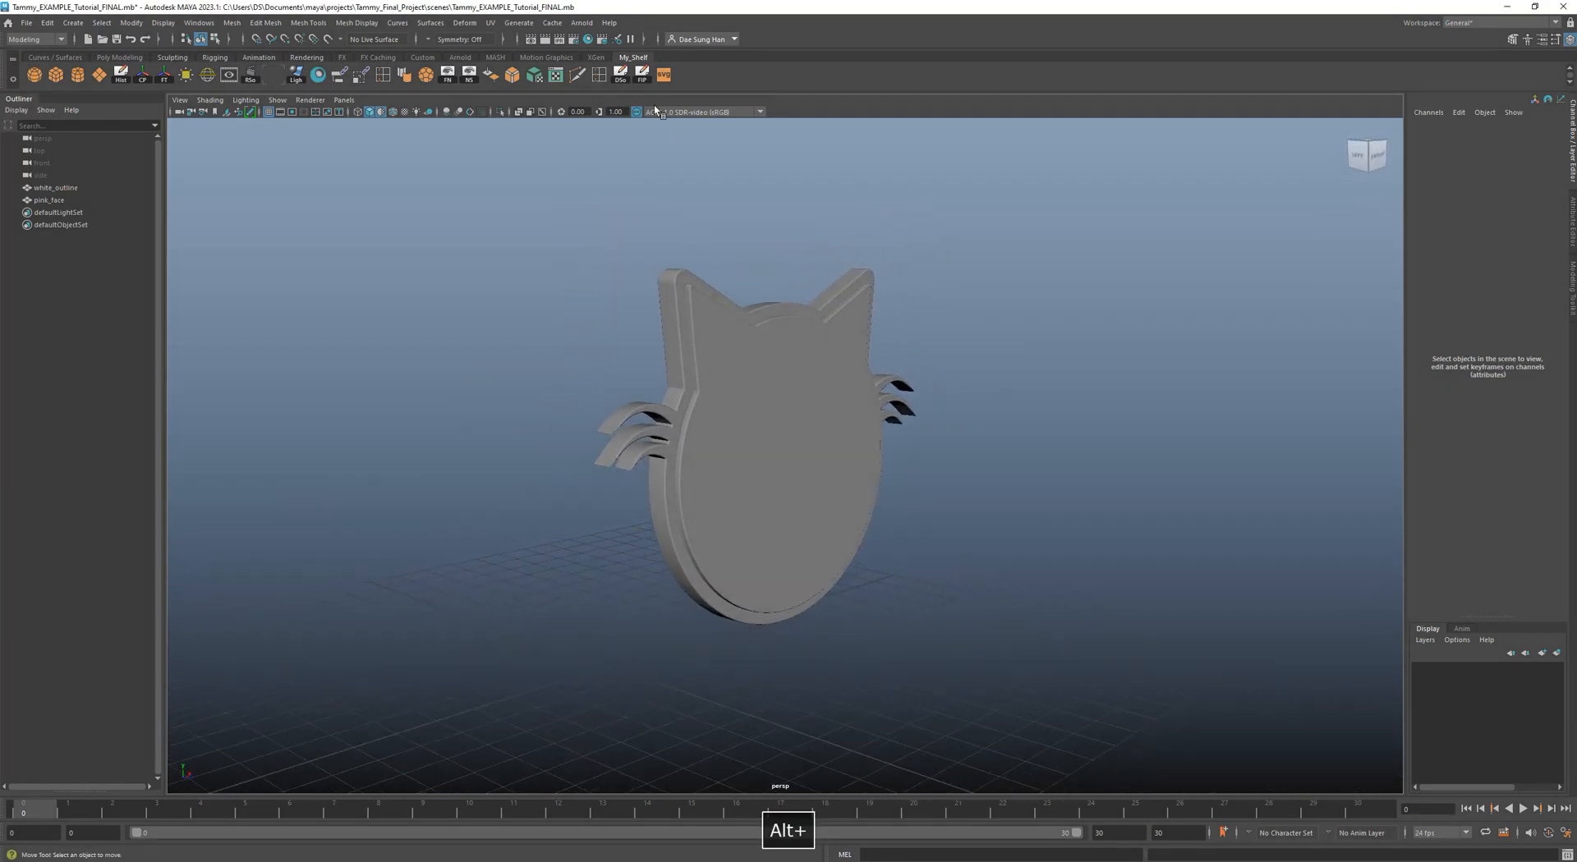
pyautogui.click(663, 76)
pyautogui.keyDown('alt'); pyautogui.moveTo(1045, 467); pyautogui.dragTo(930, 382); pyautogui.keyUp('alt')
pyautogui.click(1332, 296)
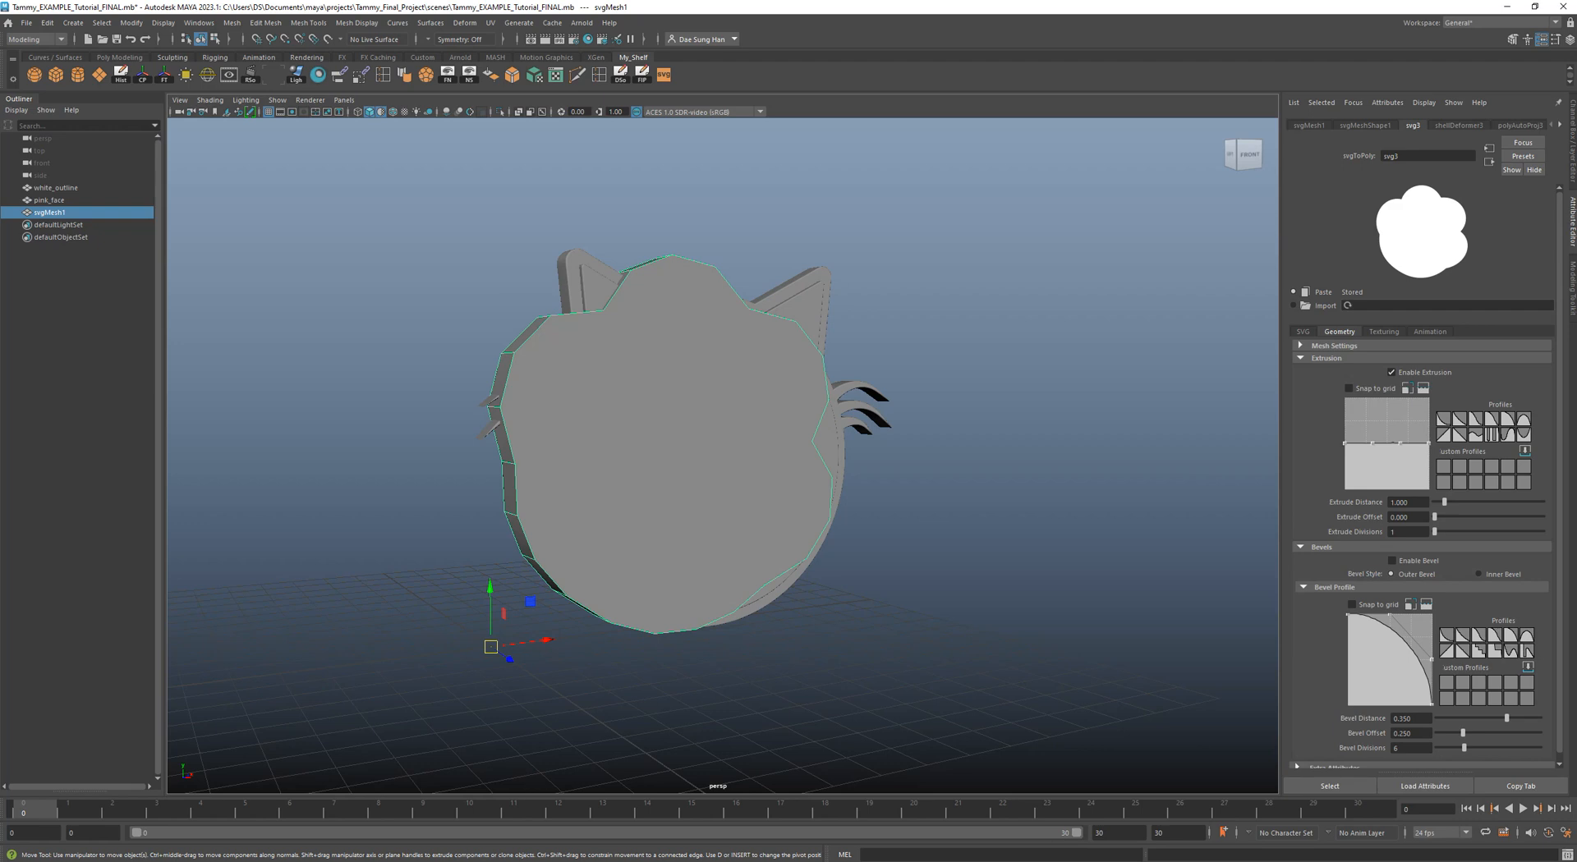
# Set the white paw mesh's Curve Resolution to 20 and check its outline from several angles.
pyautogui.hotkey('alt', 'Tab')
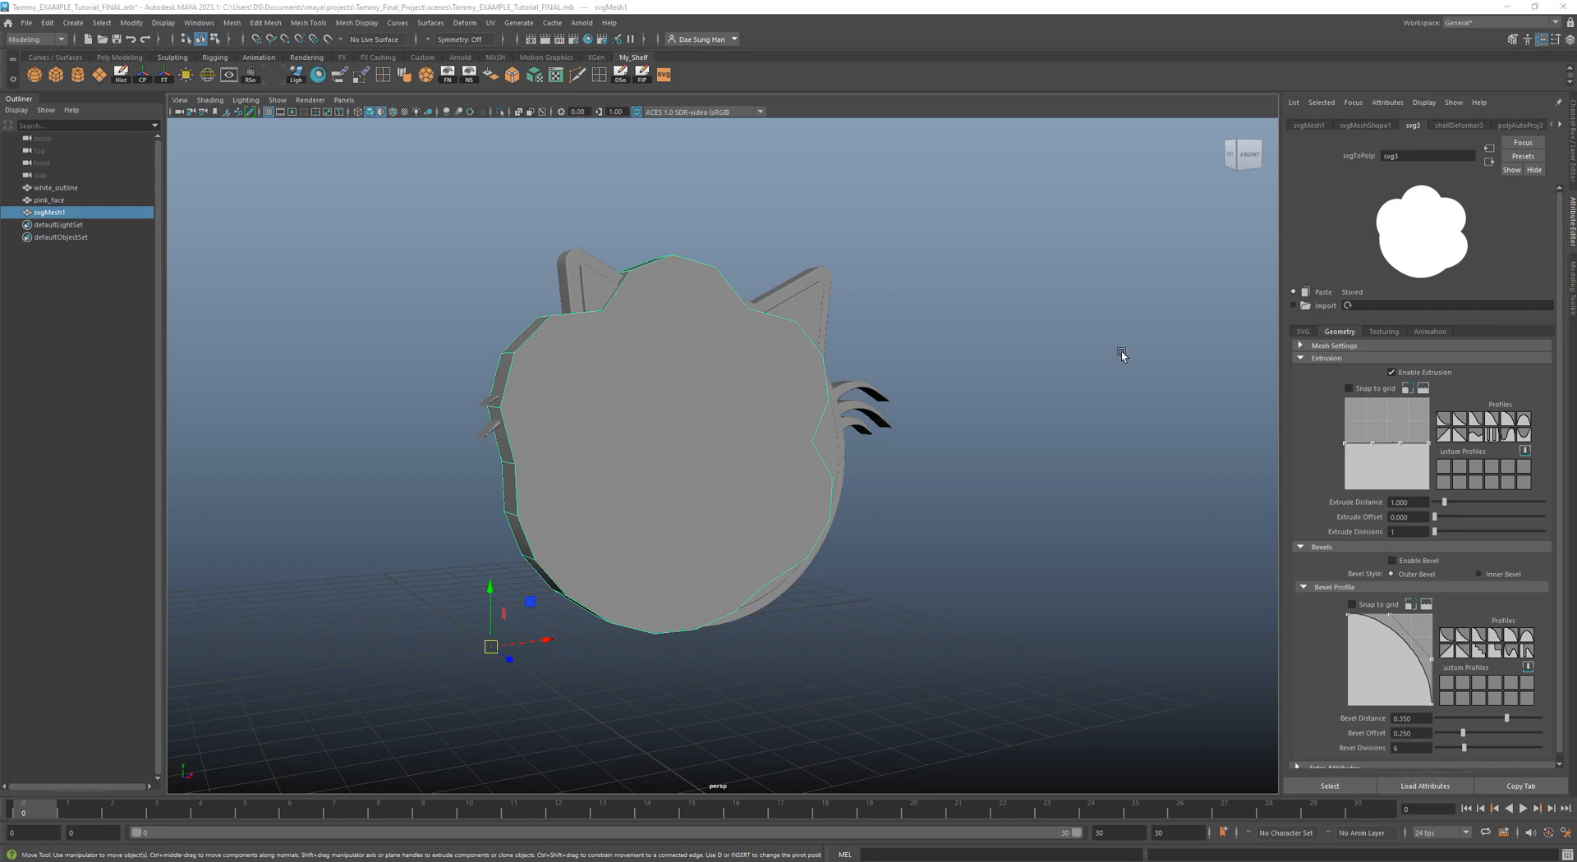
pyautogui.click(1345, 347)
pyautogui.click(1409, 361)
pyautogui.write('20')
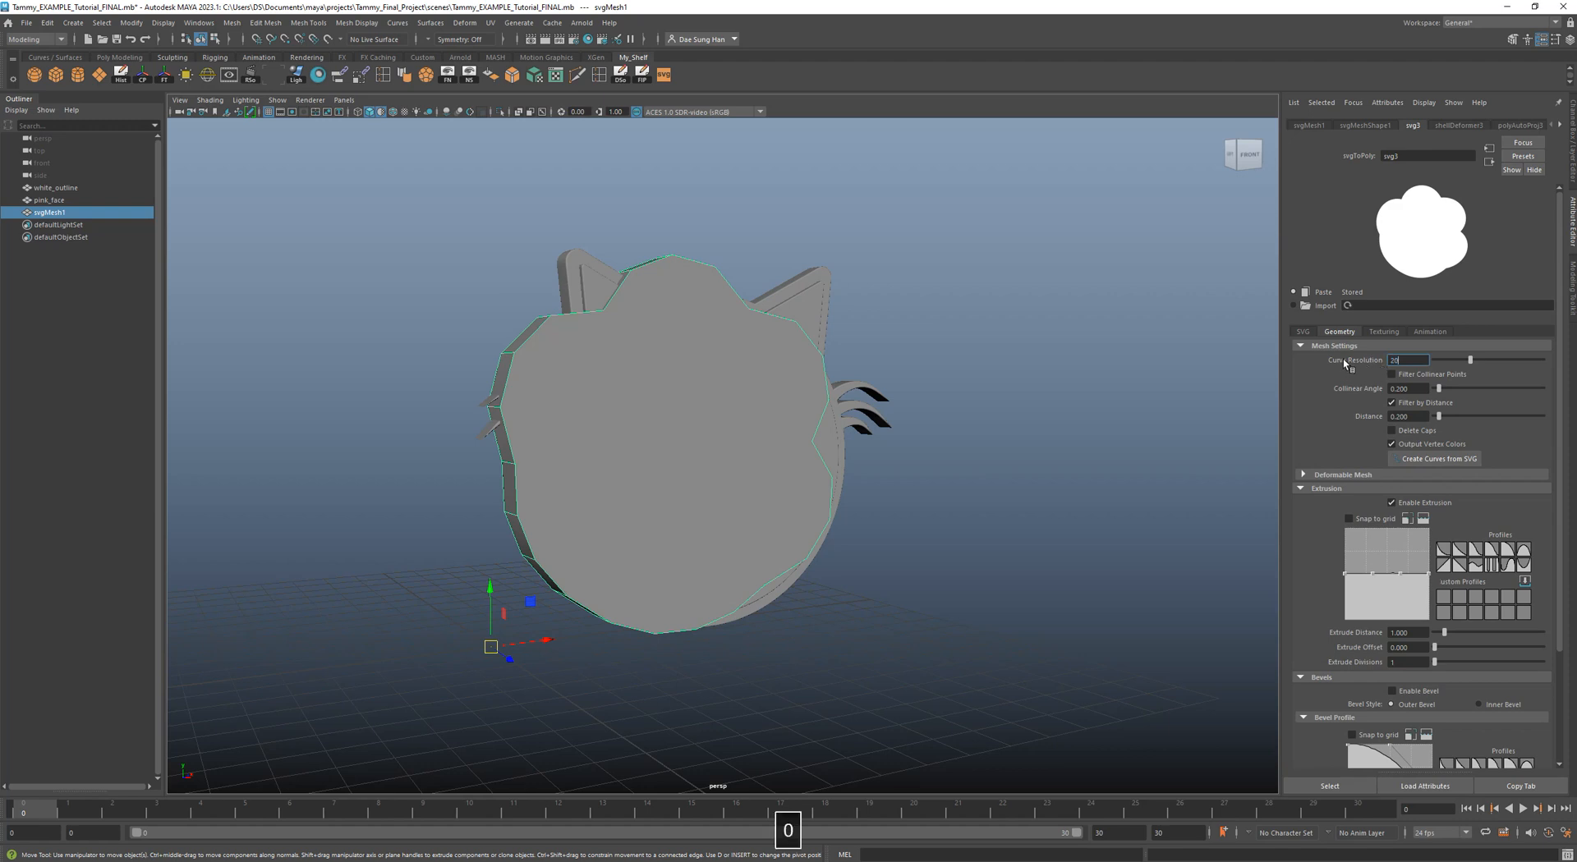
pyautogui.press('Return')
pyautogui.keyDown('alt'); pyautogui.moveTo(563, 372); pyautogui.dragTo(564, 391); pyautogui.keyUp('alt')
pyautogui.moveTo(852, 471)
pyautogui.keyDown('alt'); pyautogui.mouseDown()
pyautogui.moveTo(690, 398)
pyautogui.moveTo(842, 476)
pyautogui.mouseUp(); pyautogui.keyUp('alt')
pyautogui.keyDown('alt'); pyautogui.moveTo(693, 553); pyautogui.dragTo(904, 422); pyautogui.keyUp('alt')
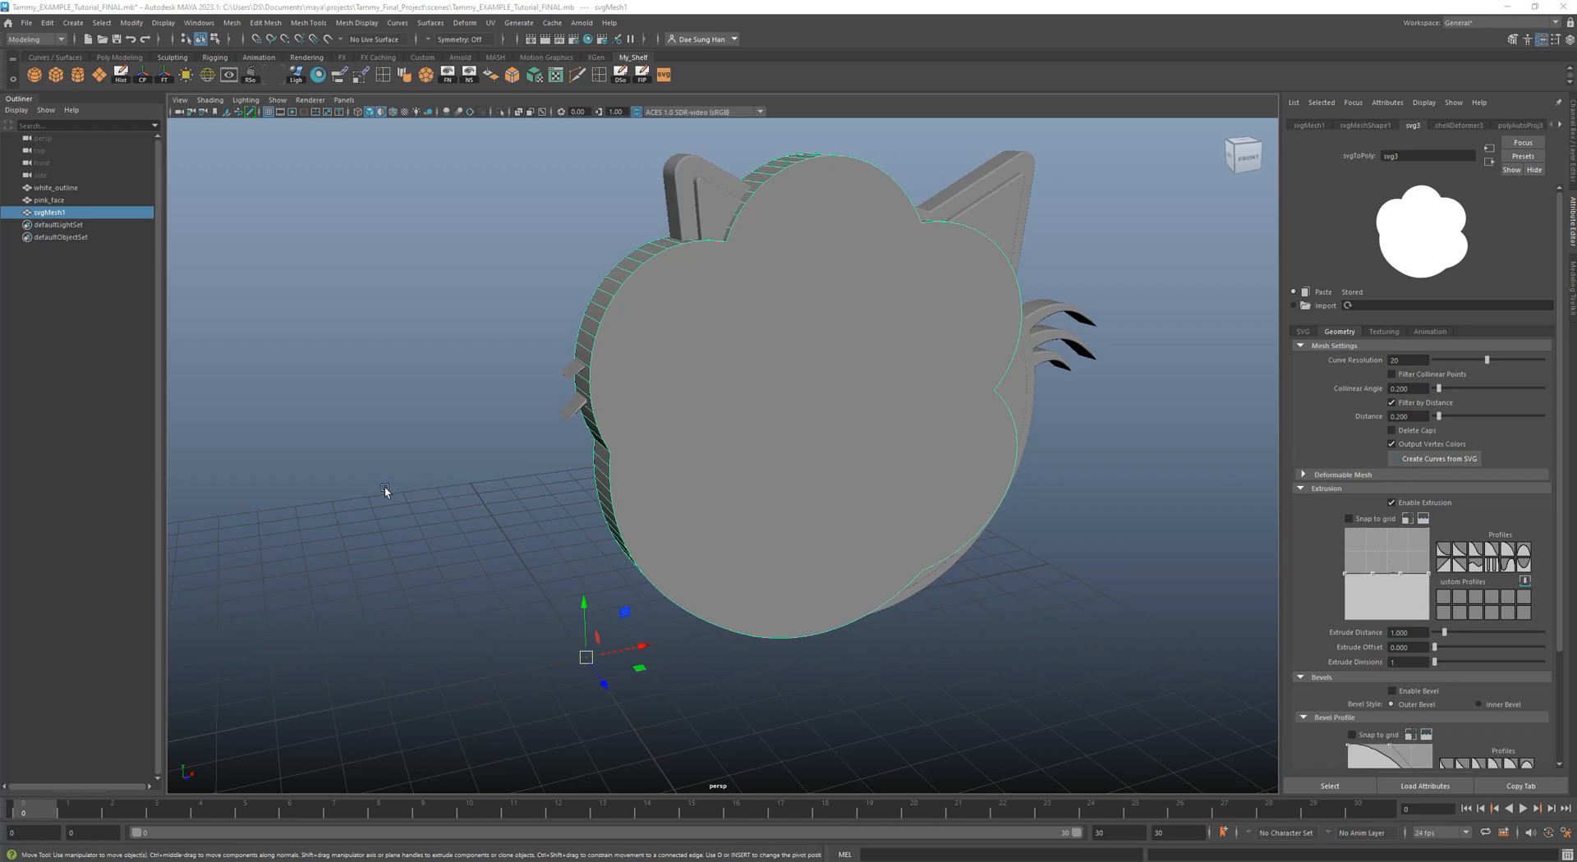
pyautogui.keyDown('alt'); pyautogui.moveTo(939, 462); pyautogui.dragTo(904, 452); pyautogui.keyUp('alt')
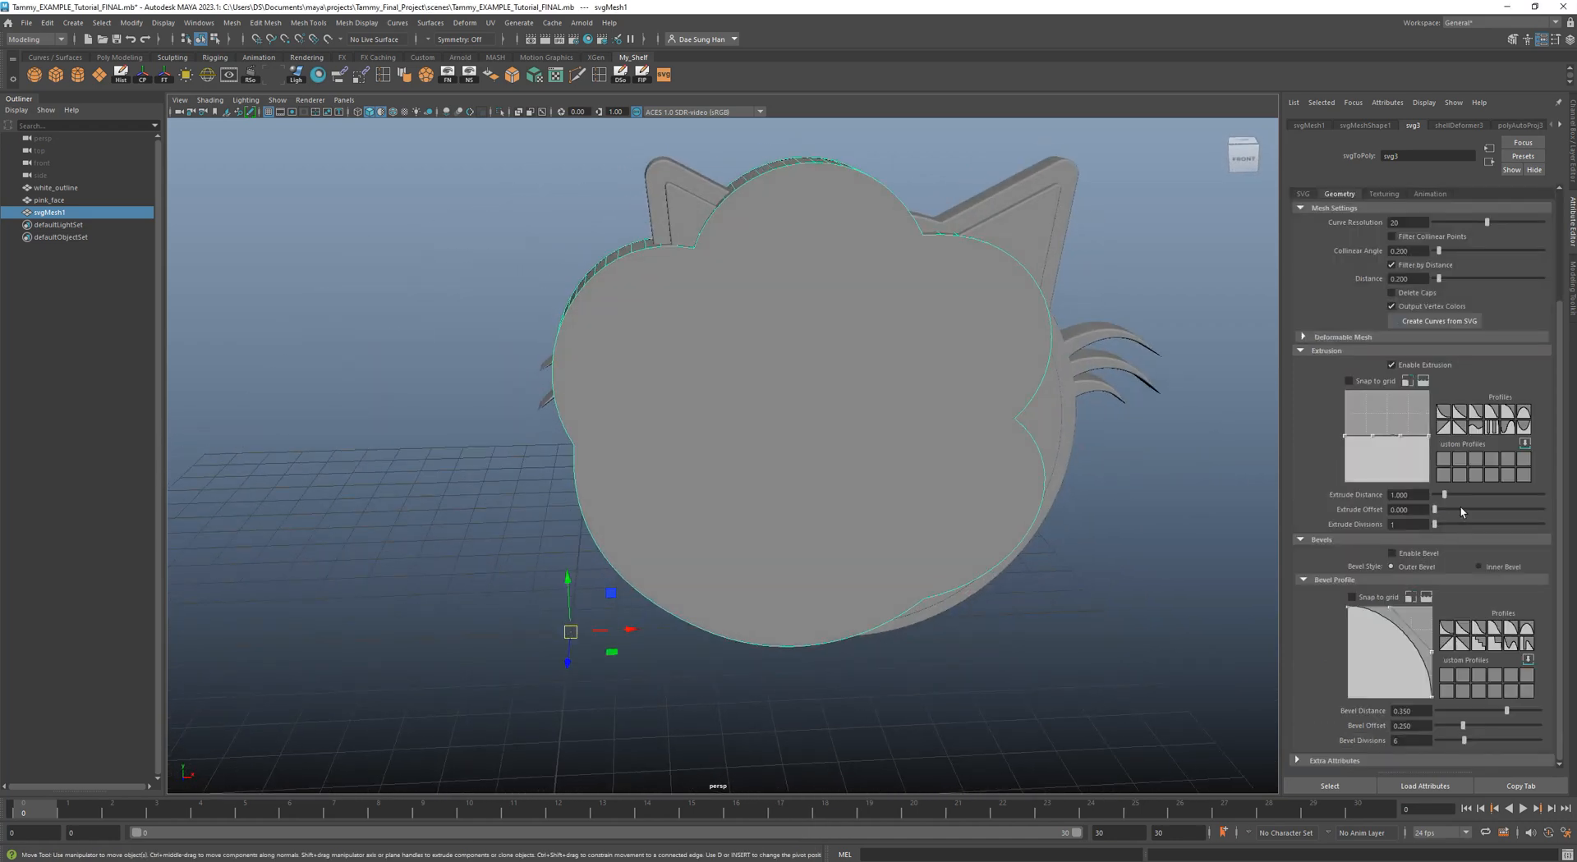
# Set the distance for Filter by Distance to 1.000 on the white paw mesh.
pyautogui.click(1414, 417)
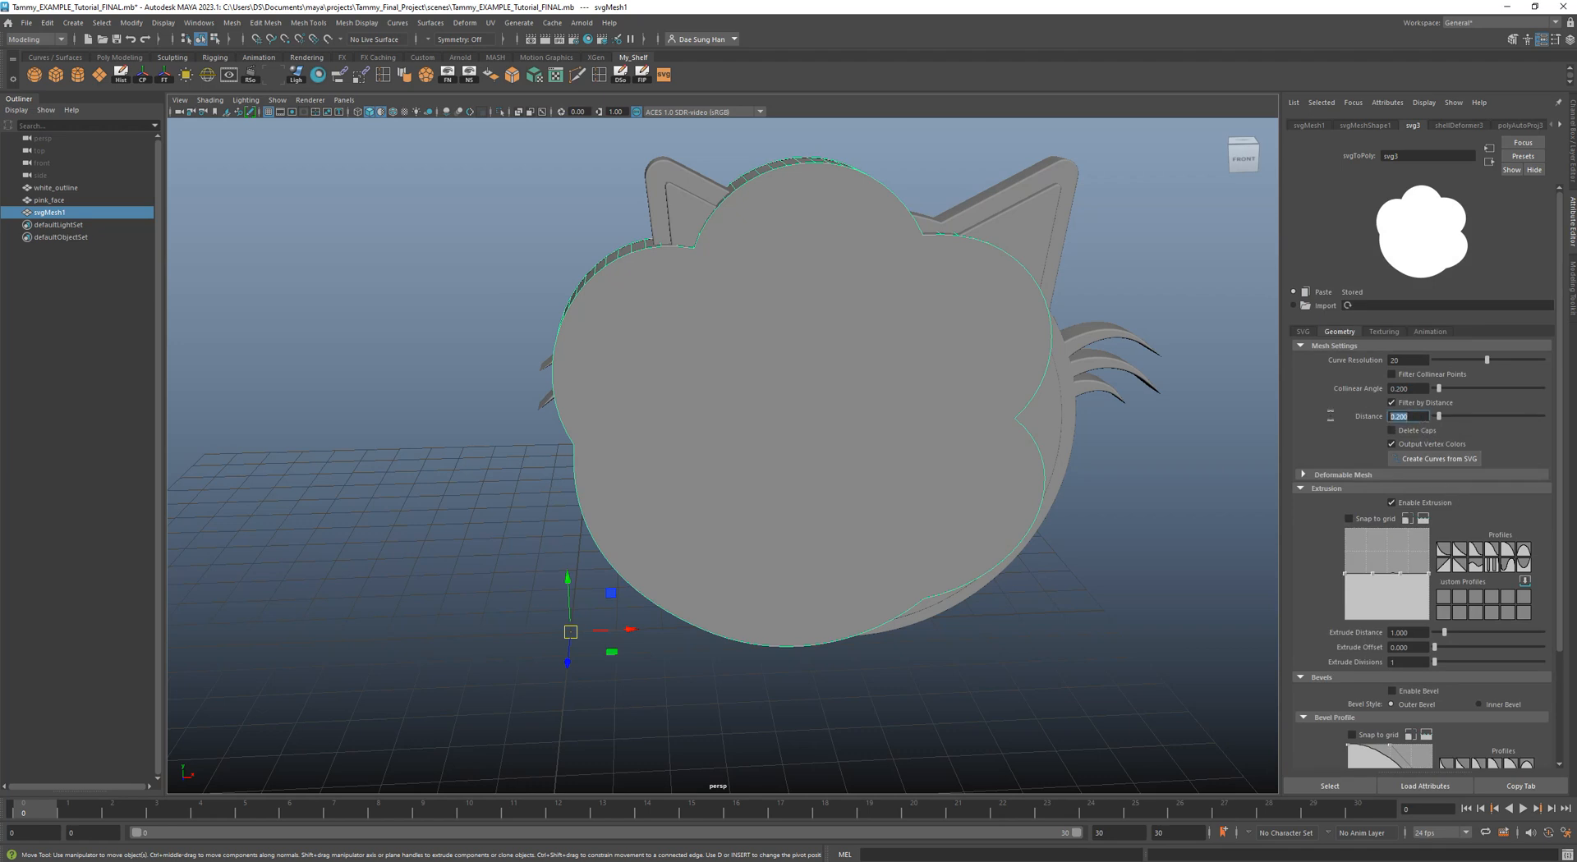
pyautogui.write('1')
pyautogui.press('Return')
pyautogui.keyDown('alt'); pyautogui.moveTo(1055, 448); pyautogui.dragTo(940, 395); pyautogui.keyUp('alt')
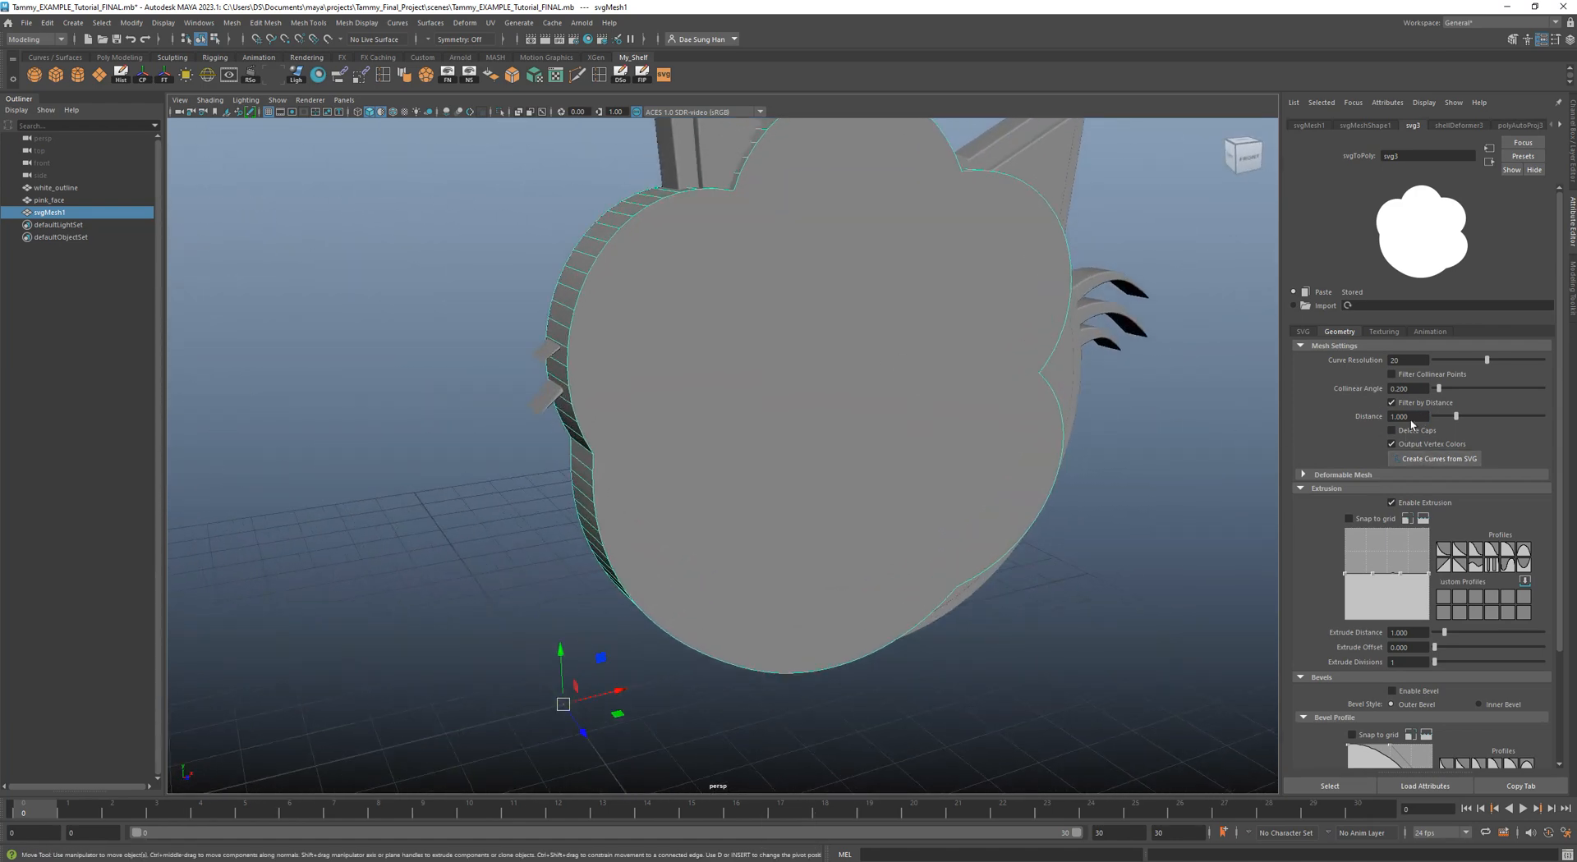
# Set the white paw mesh's Extrude Distance to 0.650.
pyautogui.click(1353, 344)
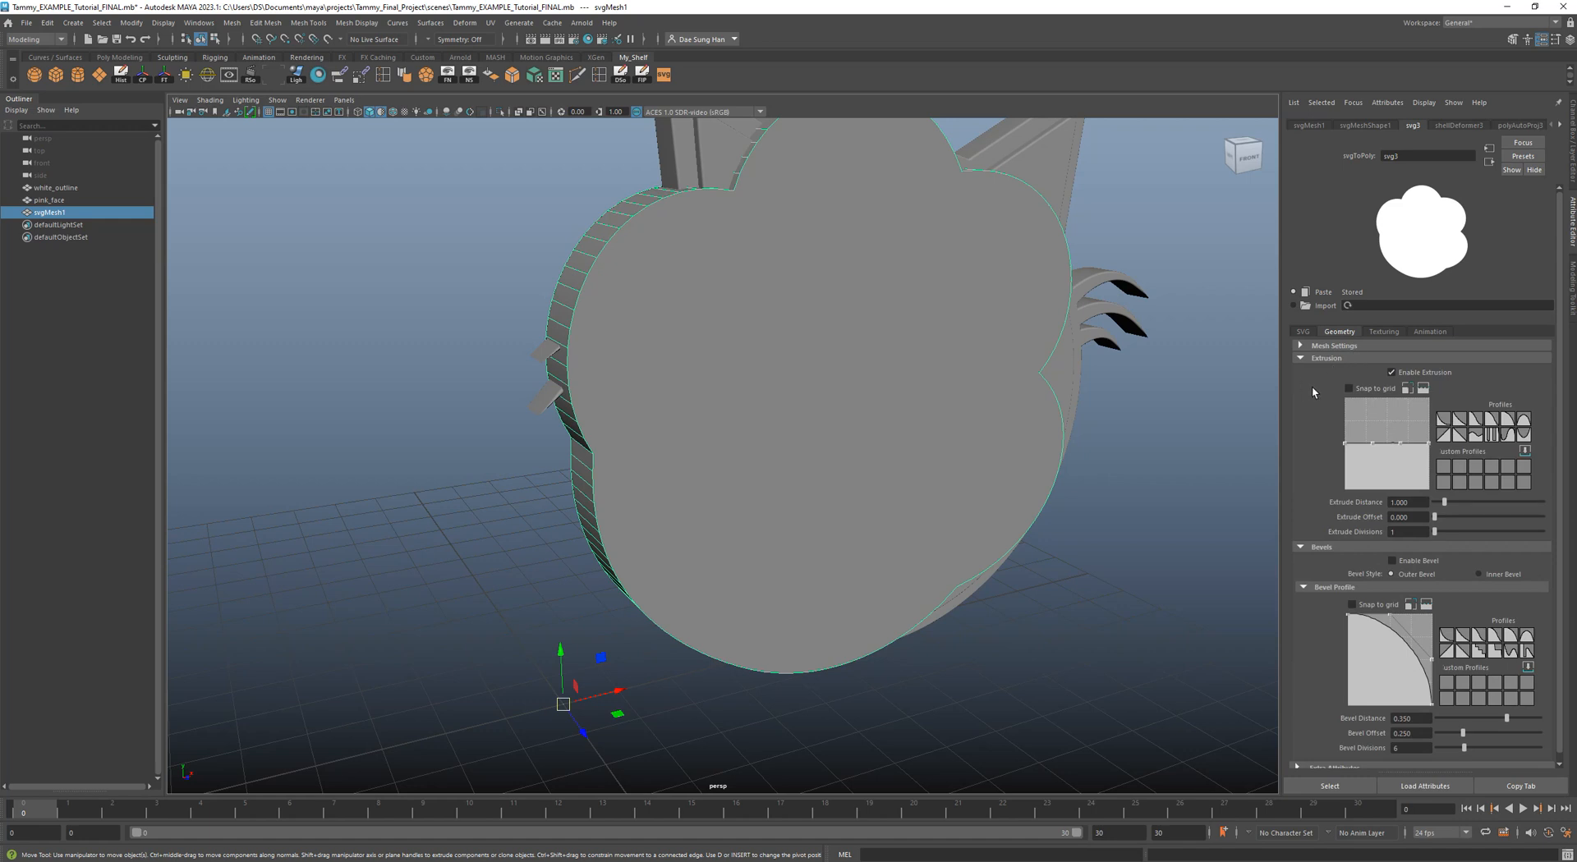
pyautogui.click(1408, 502)
pyautogui.write('65')
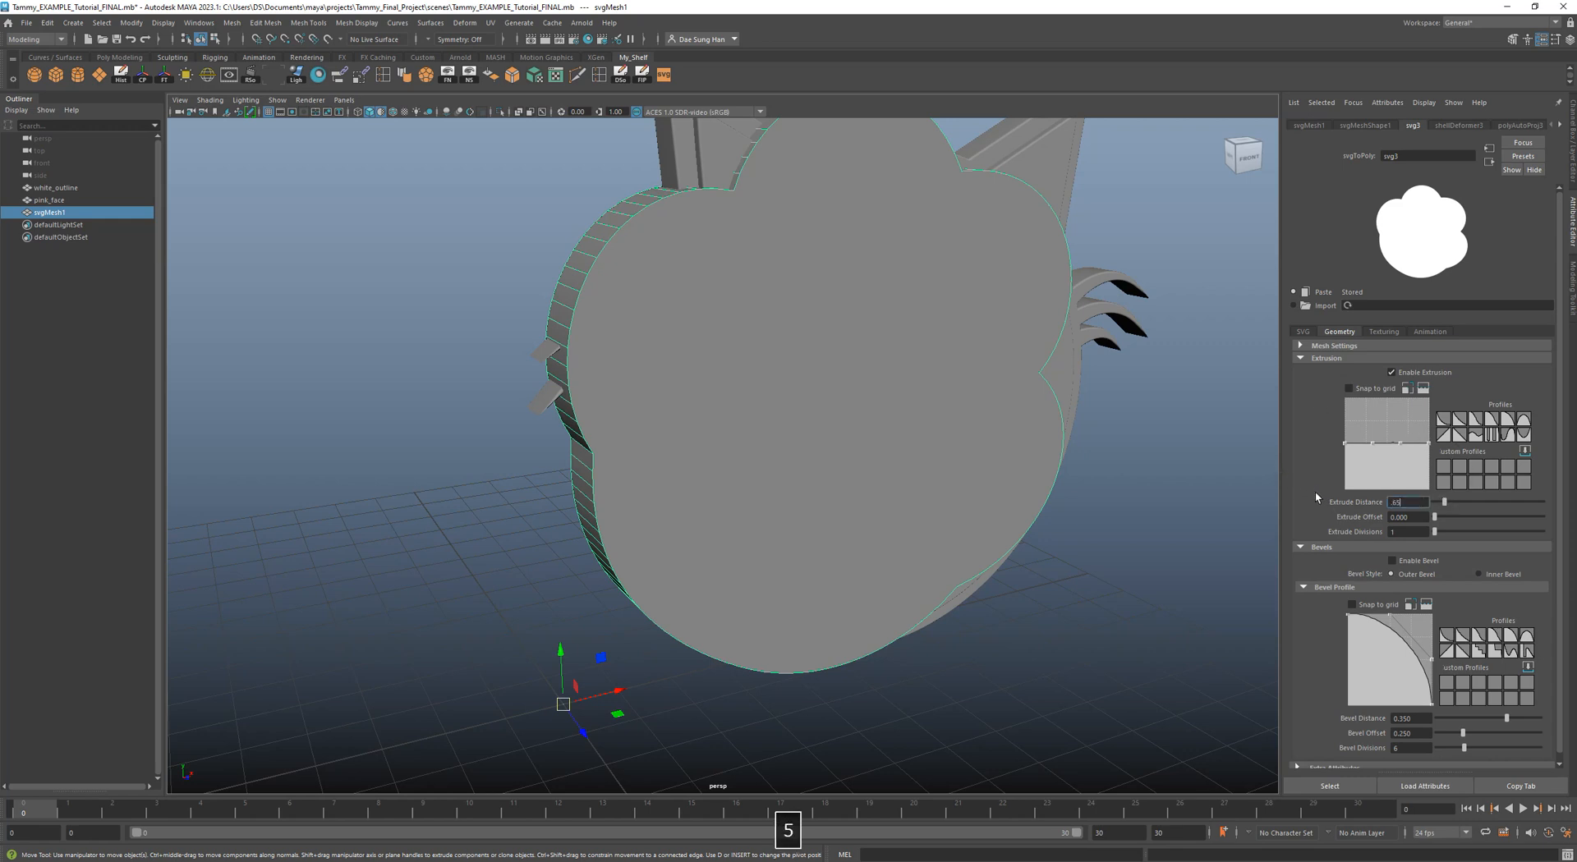
pyautogui.press('Return')
pyautogui.keyDown('alt'); pyautogui.moveTo(788, 359); pyautogui.dragTo(1110, 475); pyautogui.keyUp('alt')
pyautogui.scroll(-1, 1413, 509)
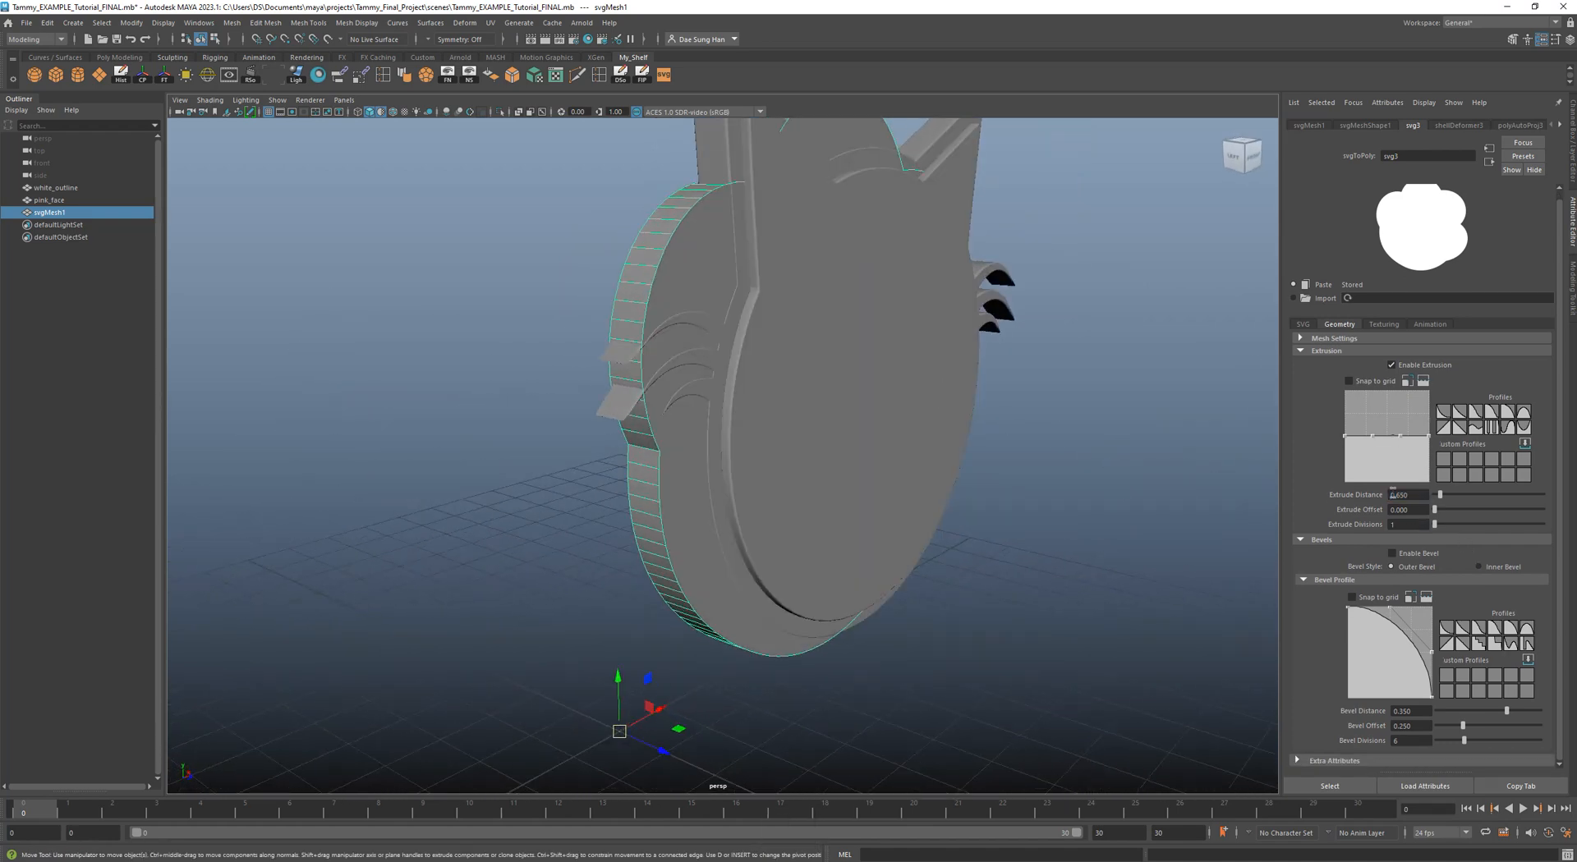
# Enable the outer bevel on the white paw mesh and check its edge from the front and below.
pyautogui.click(1326, 350)
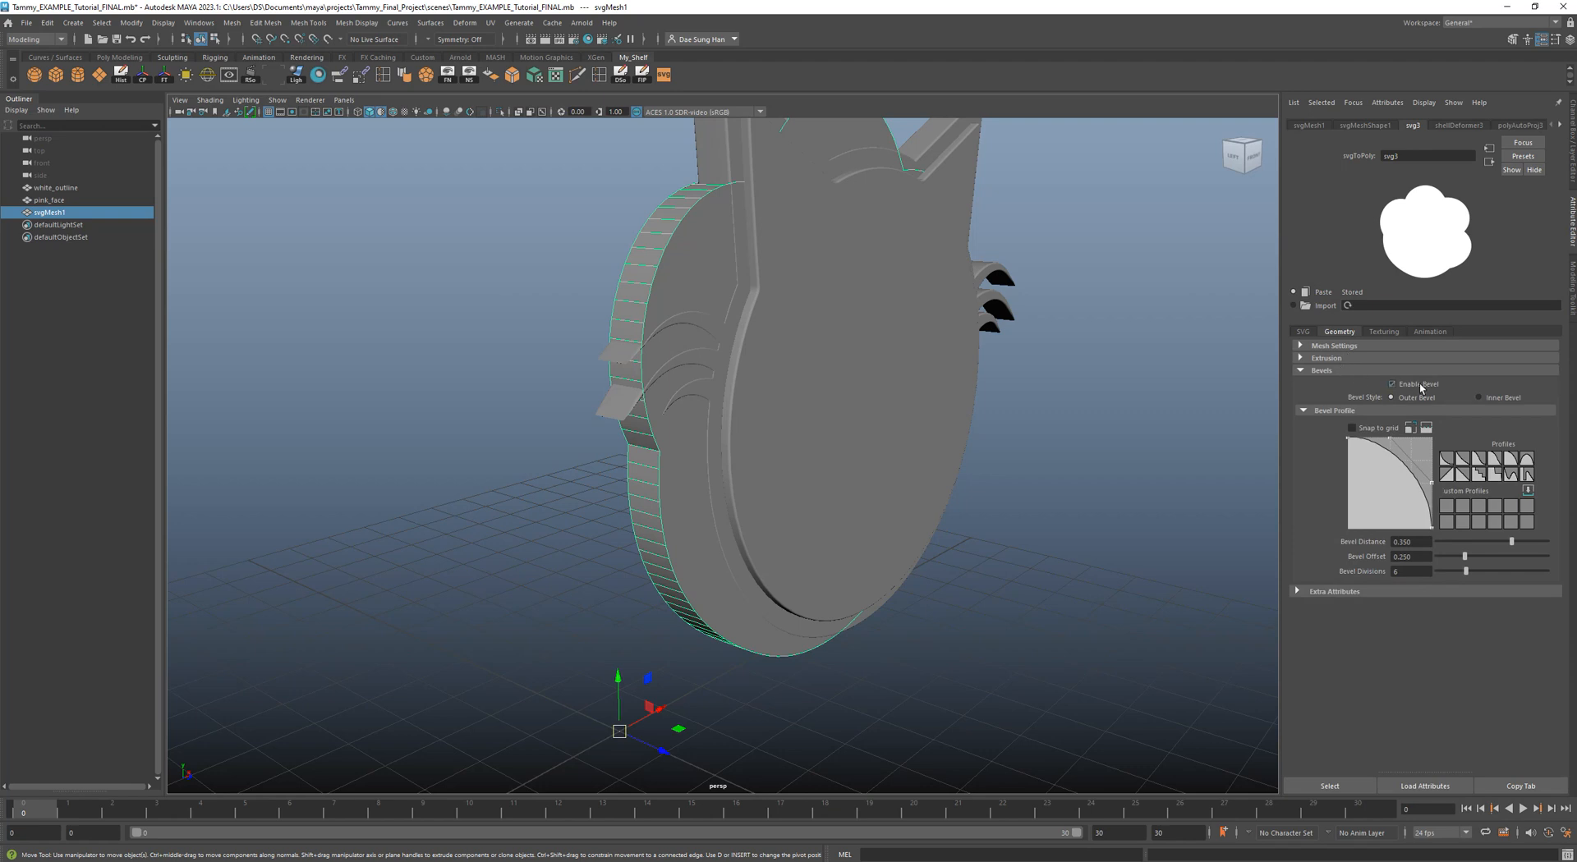
pyautogui.keyDown('alt'); pyautogui.moveTo(938, 561); pyautogui.dragTo(873, 553); pyautogui.keyUp('alt')
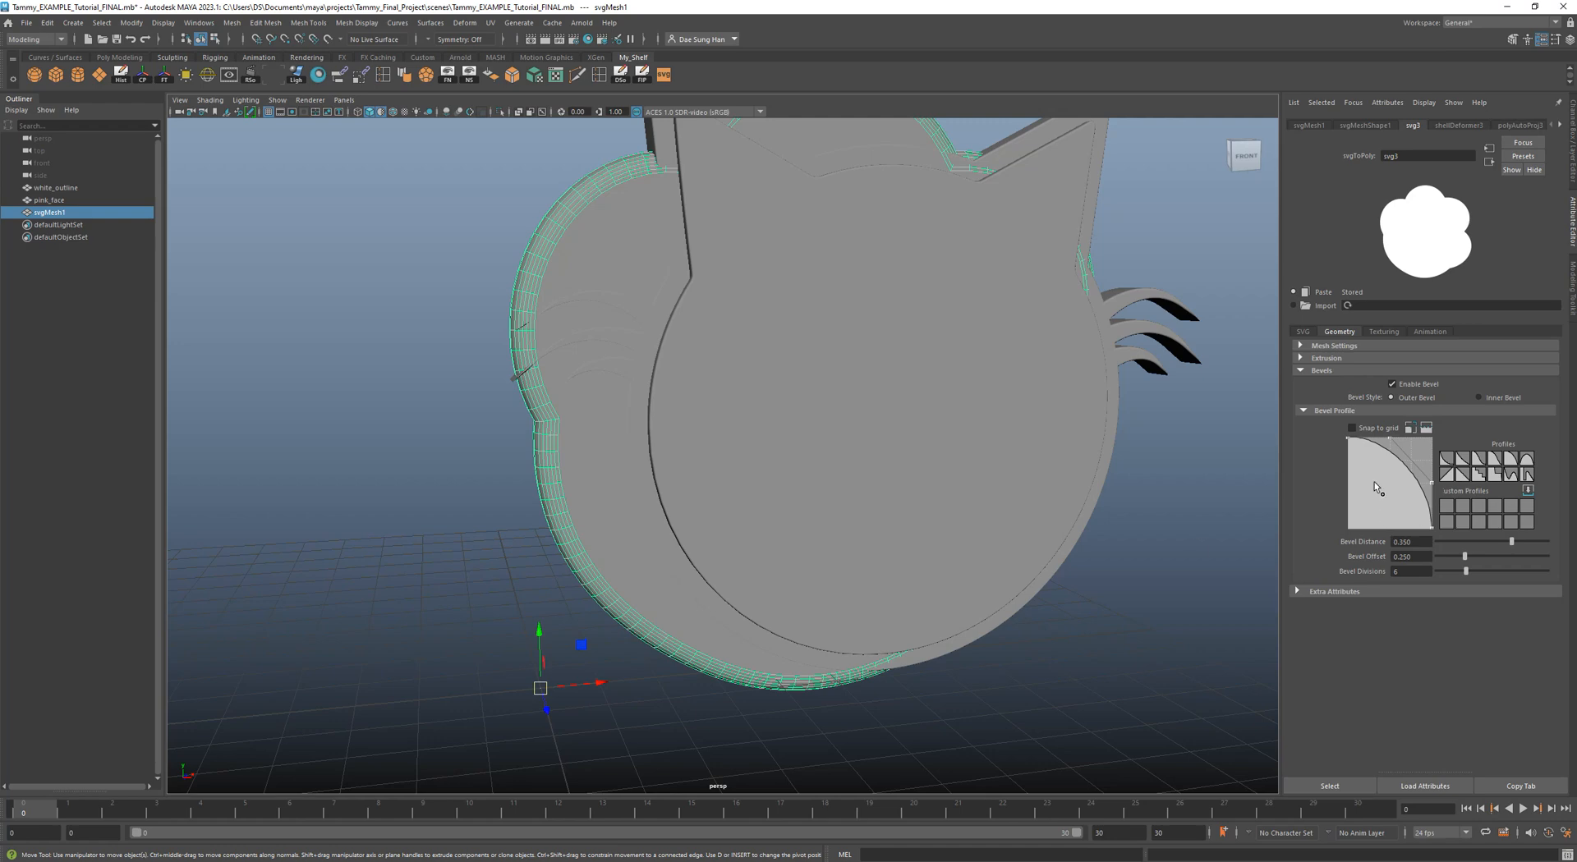
pyautogui.moveTo(928, 413)
pyautogui.keyDown('alt'); pyautogui.mouseDown()
pyautogui.moveTo(915, 433)
pyautogui.moveTo(909, 419)
pyautogui.mouseUp(); pyautogui.keyUp('alt')
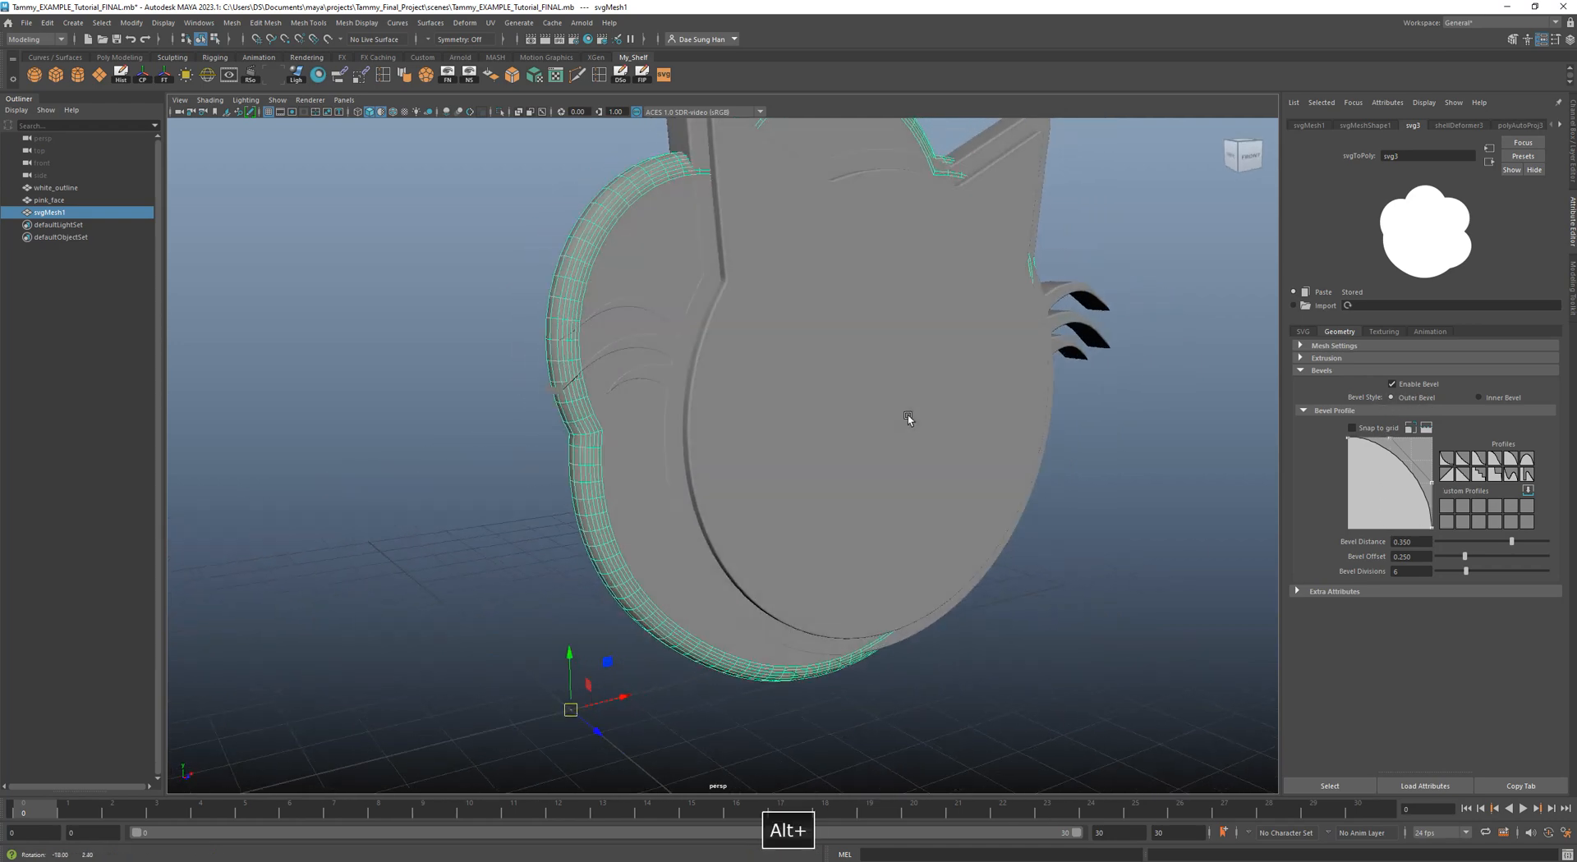
pyautogui.keyDown('alt'); pyautogui.moveTo(608, 211); pyautogui.dragTo(620, 343); pyautogui.keyUp('alt')
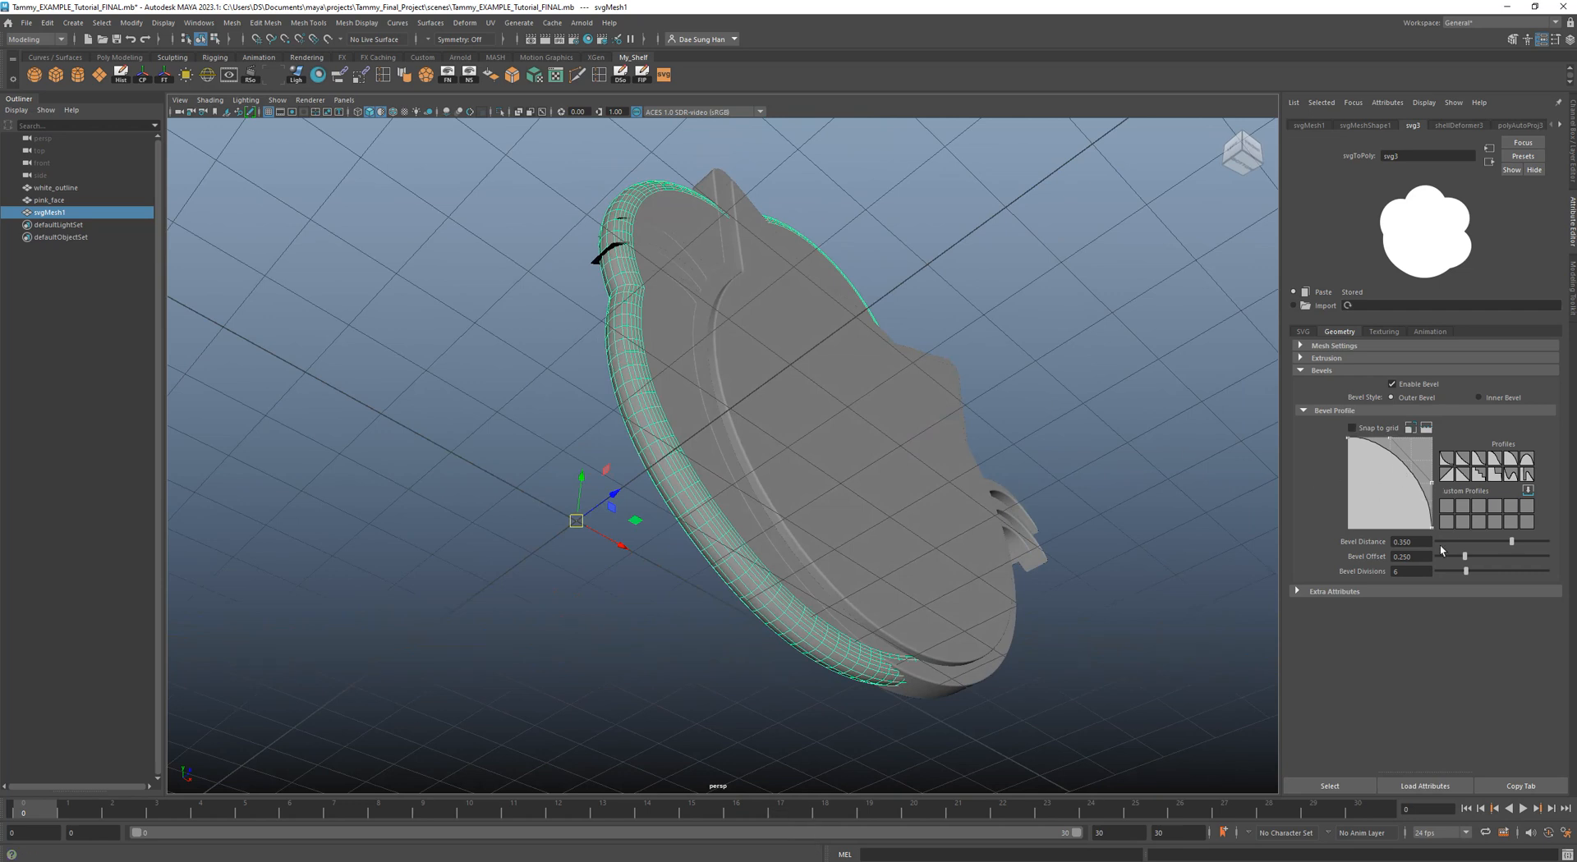
# Set the white paw's Bevel Distance to 0.037 and its Bevel Offset to 0.043.
pyautogui.moveTo(1429, 539); pyautogui.dragTo(1352, 539)
pyautogui.write('.')
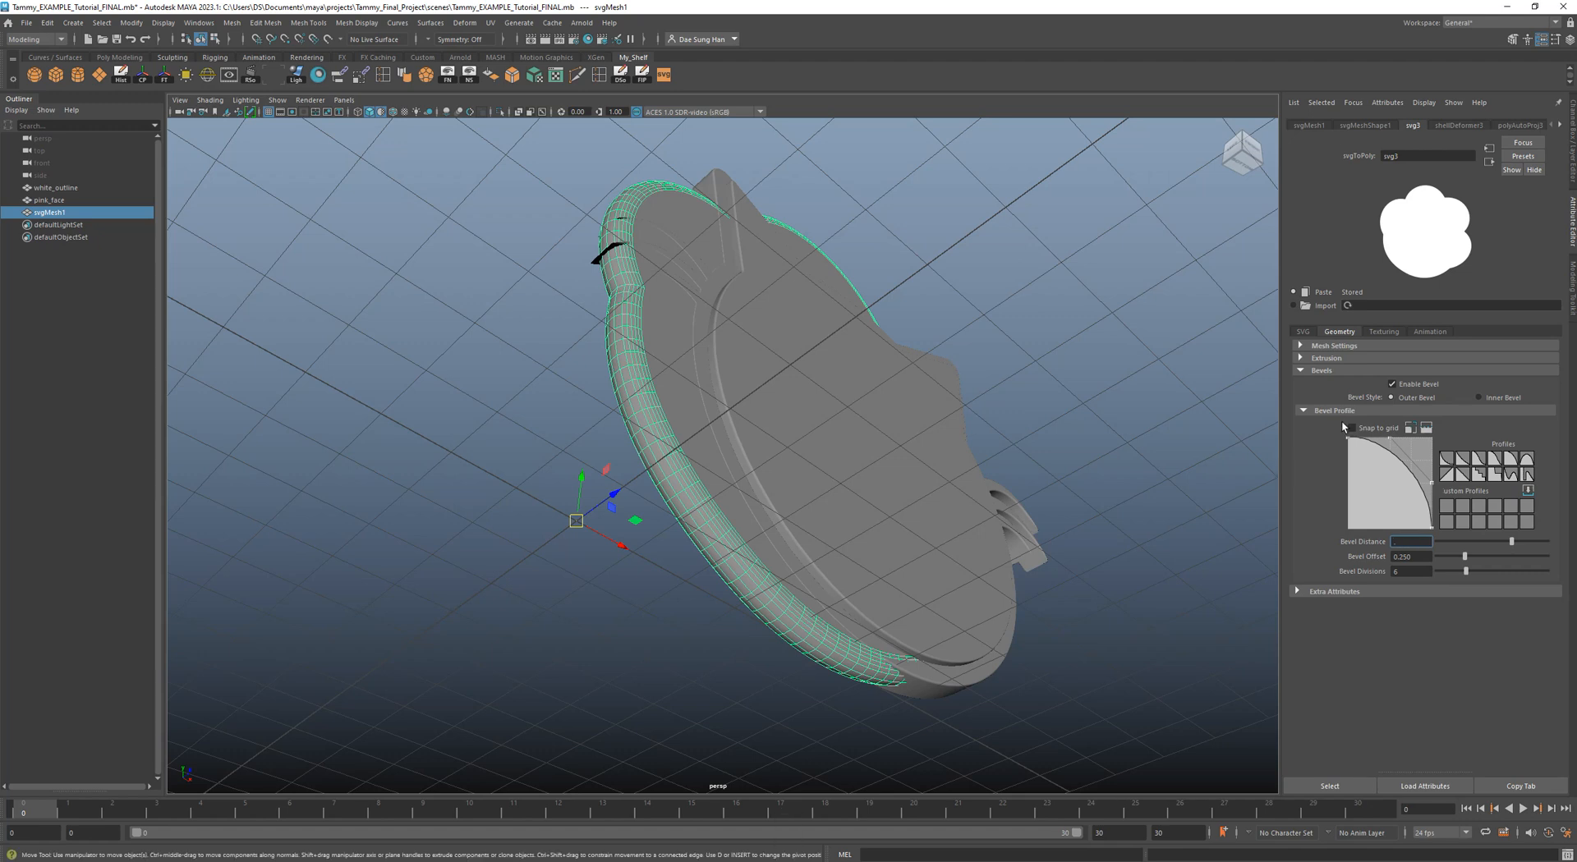
pyautogui.write('037')
pyautogui.press('Return')
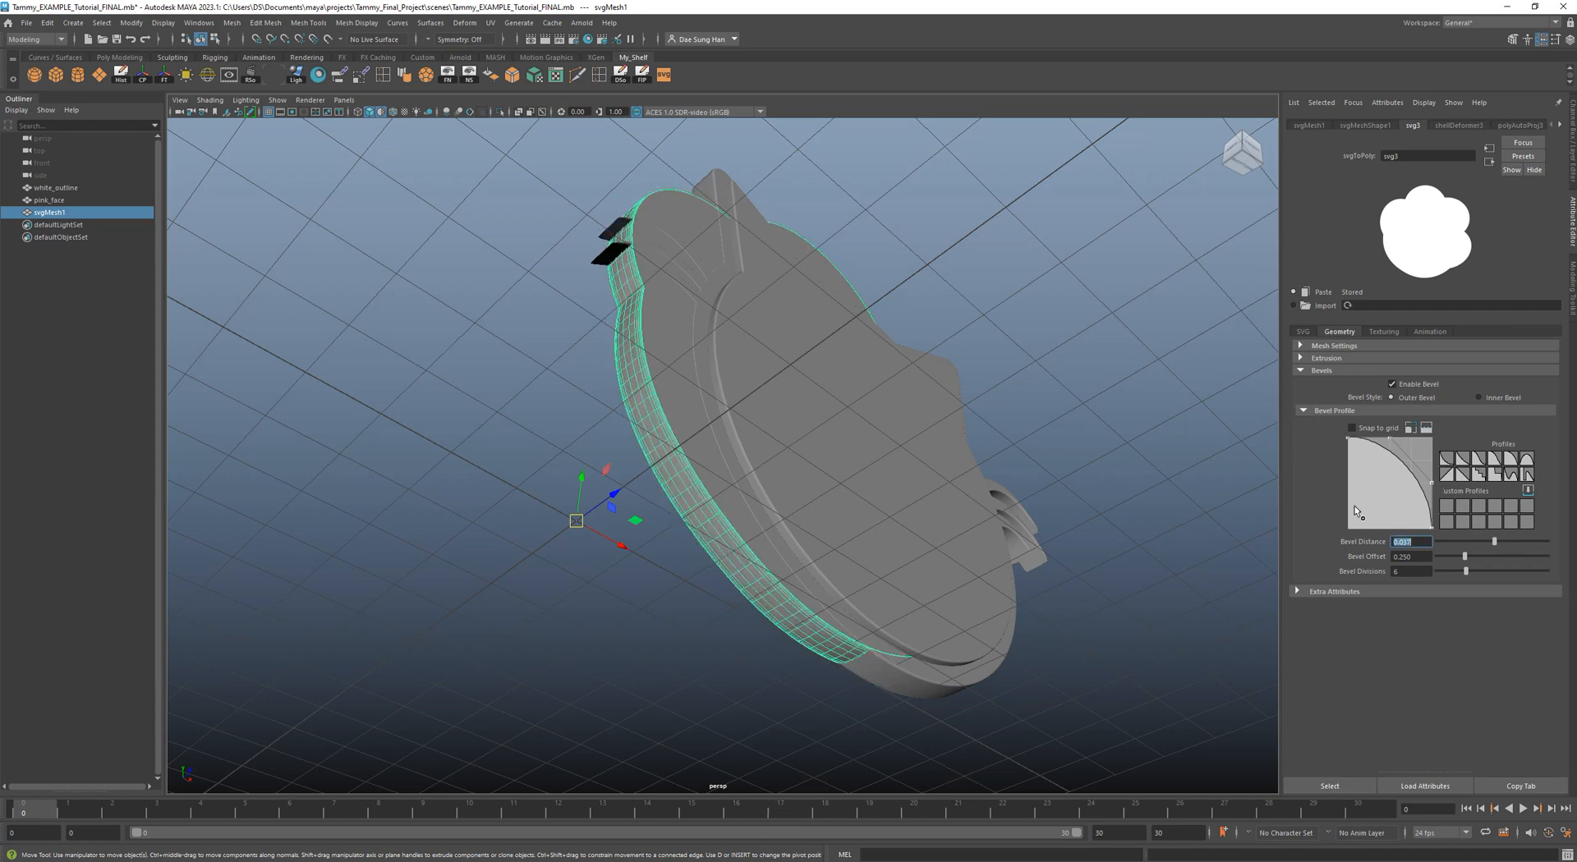
pyautogui.press('Tab')
pyautogui.write('0.043')
pyautogui.press('Return')
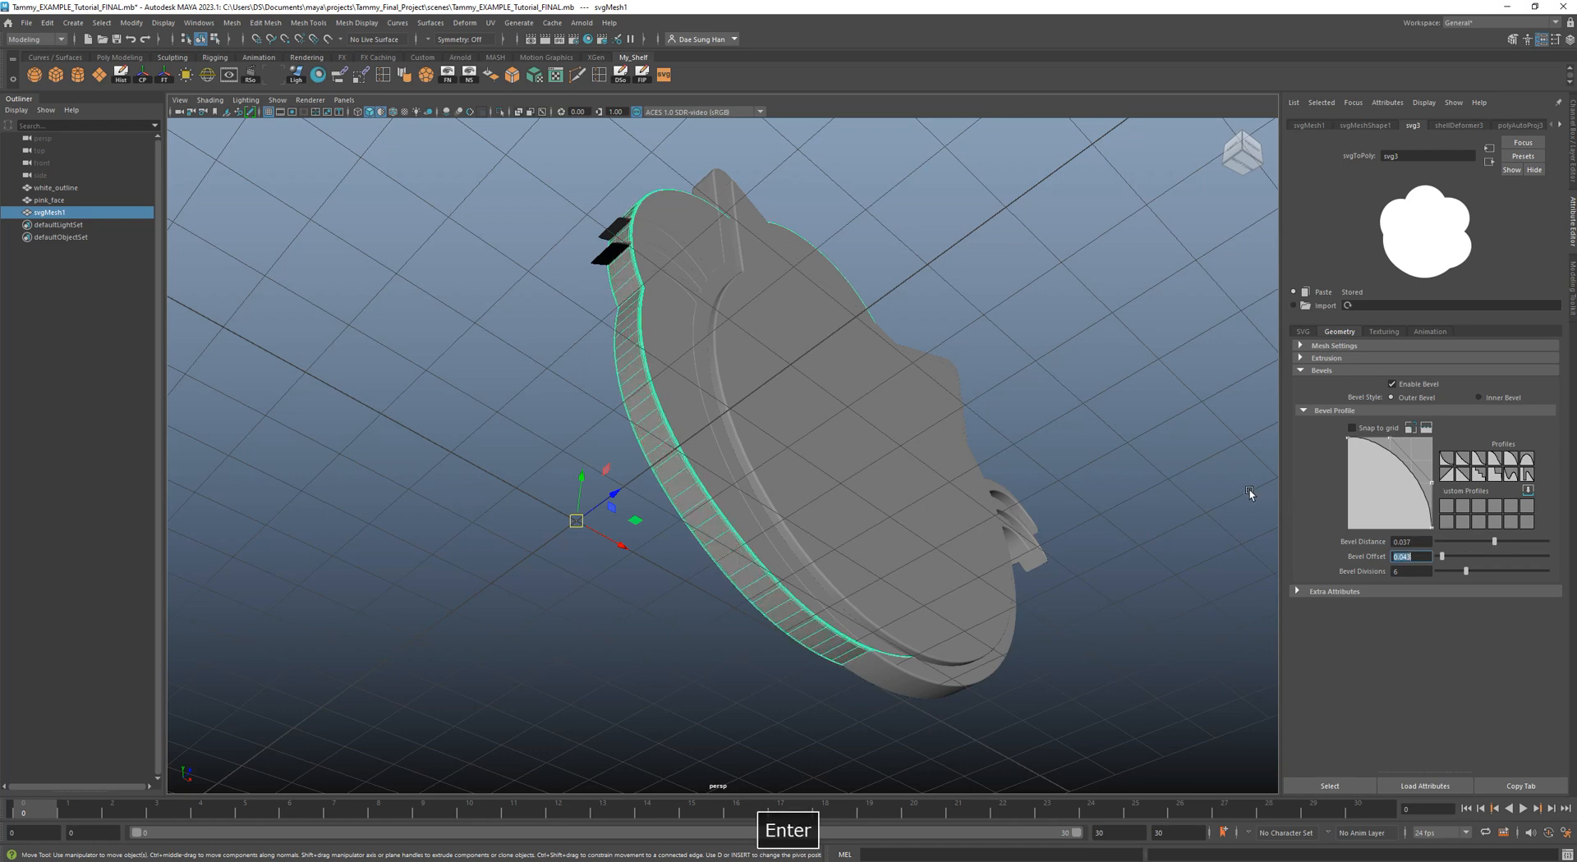
pyautogui.keyDown('alt'); pyautogui.moveTo(838, 345); pyautogui.dragTo(808, 370); pyautogui.keyUp('alt')
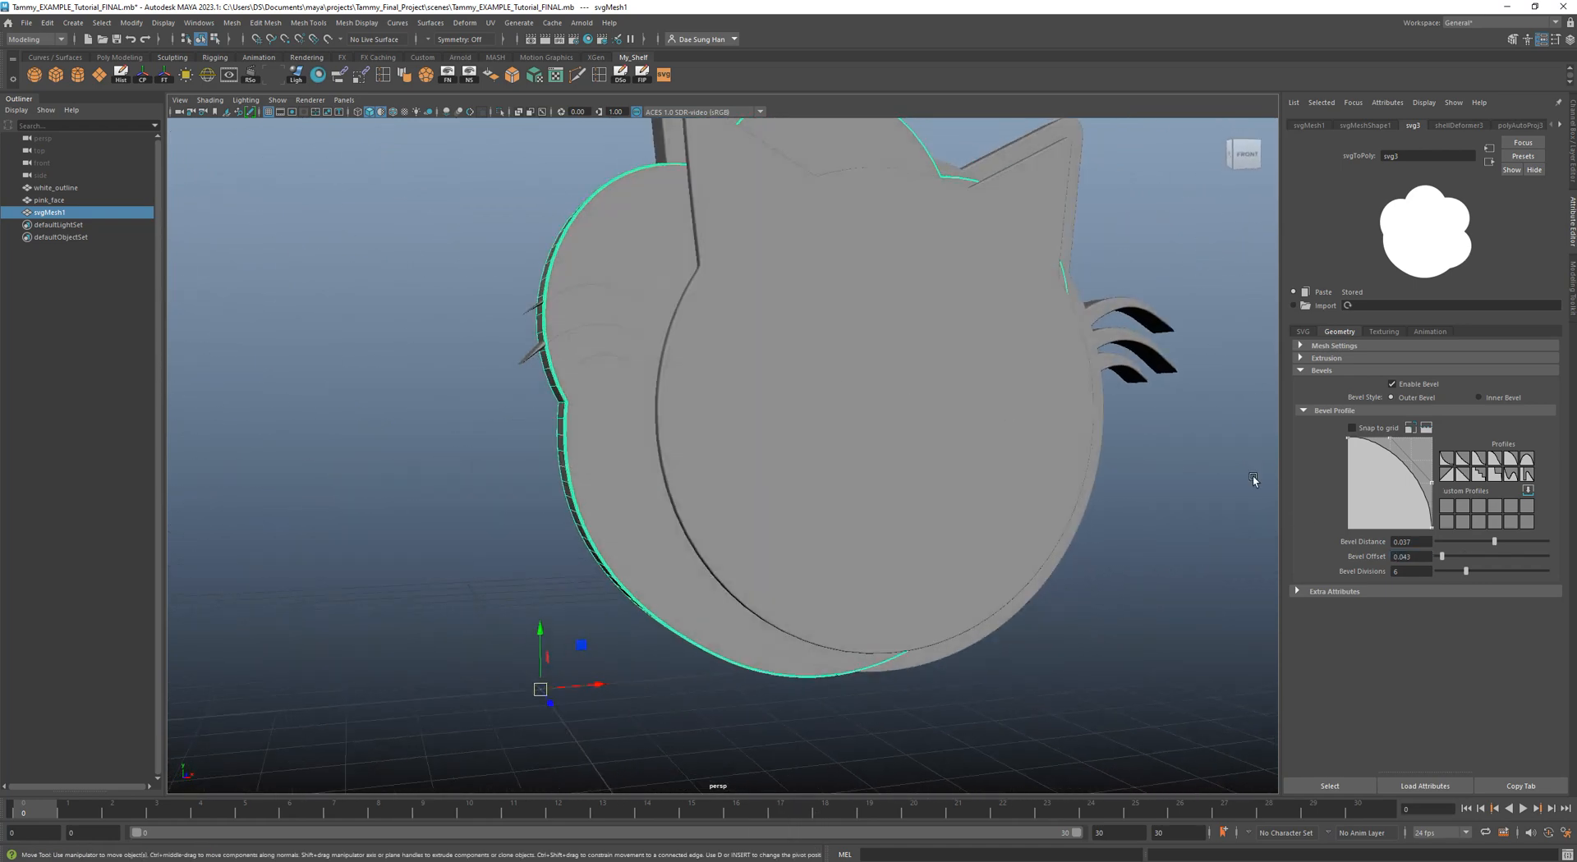
# Examine the white paw's SVG and geometry settings and its bevelled edge against the cat face from several angles.
pyautogui.click(1323, 413)
pyautogui.click(1318, 372)
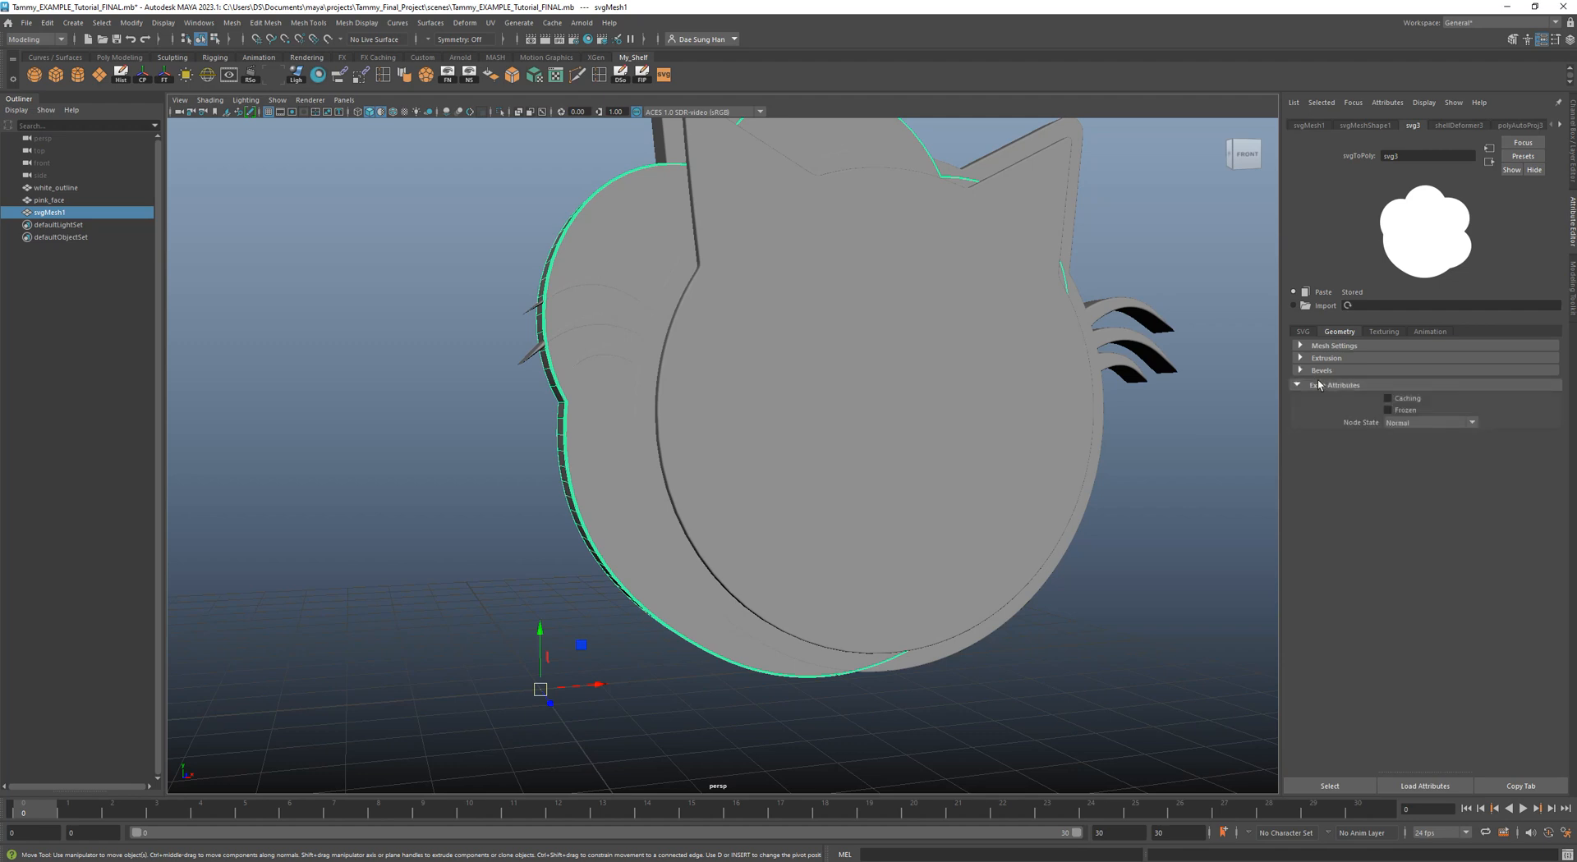
pyautogui.click(1304, 333)
pyautogui.keyDown('alt'); pyautogui.moveTo(1010, 435); pyautogui.dragTo(1008, 394); pyautogui.keyUp('alt')
pyautogui.click(1341, 332)
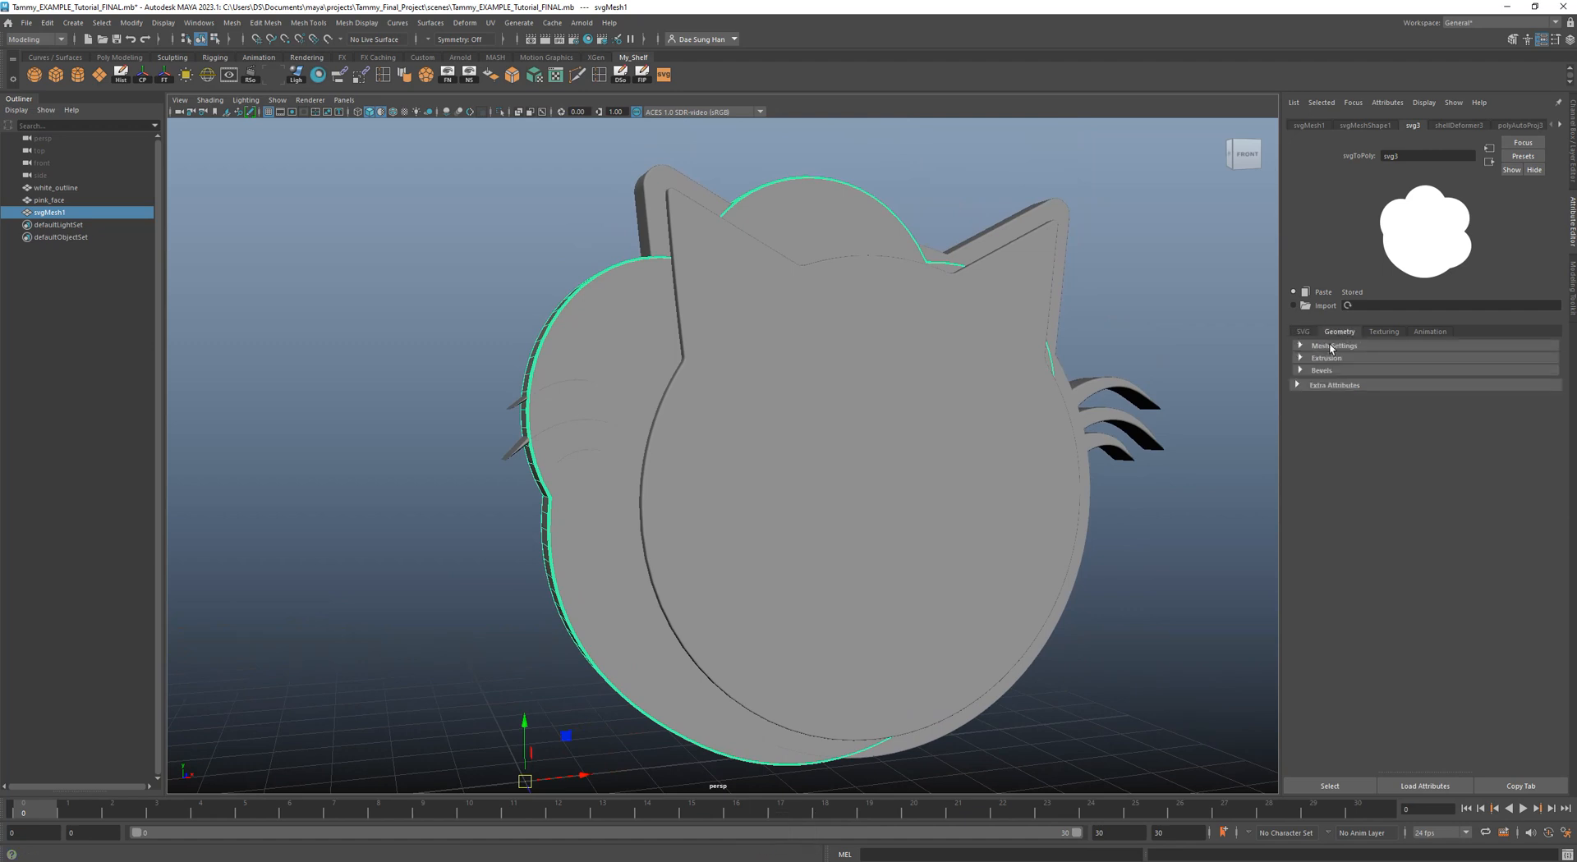
pyautogui.click(1319, 333)
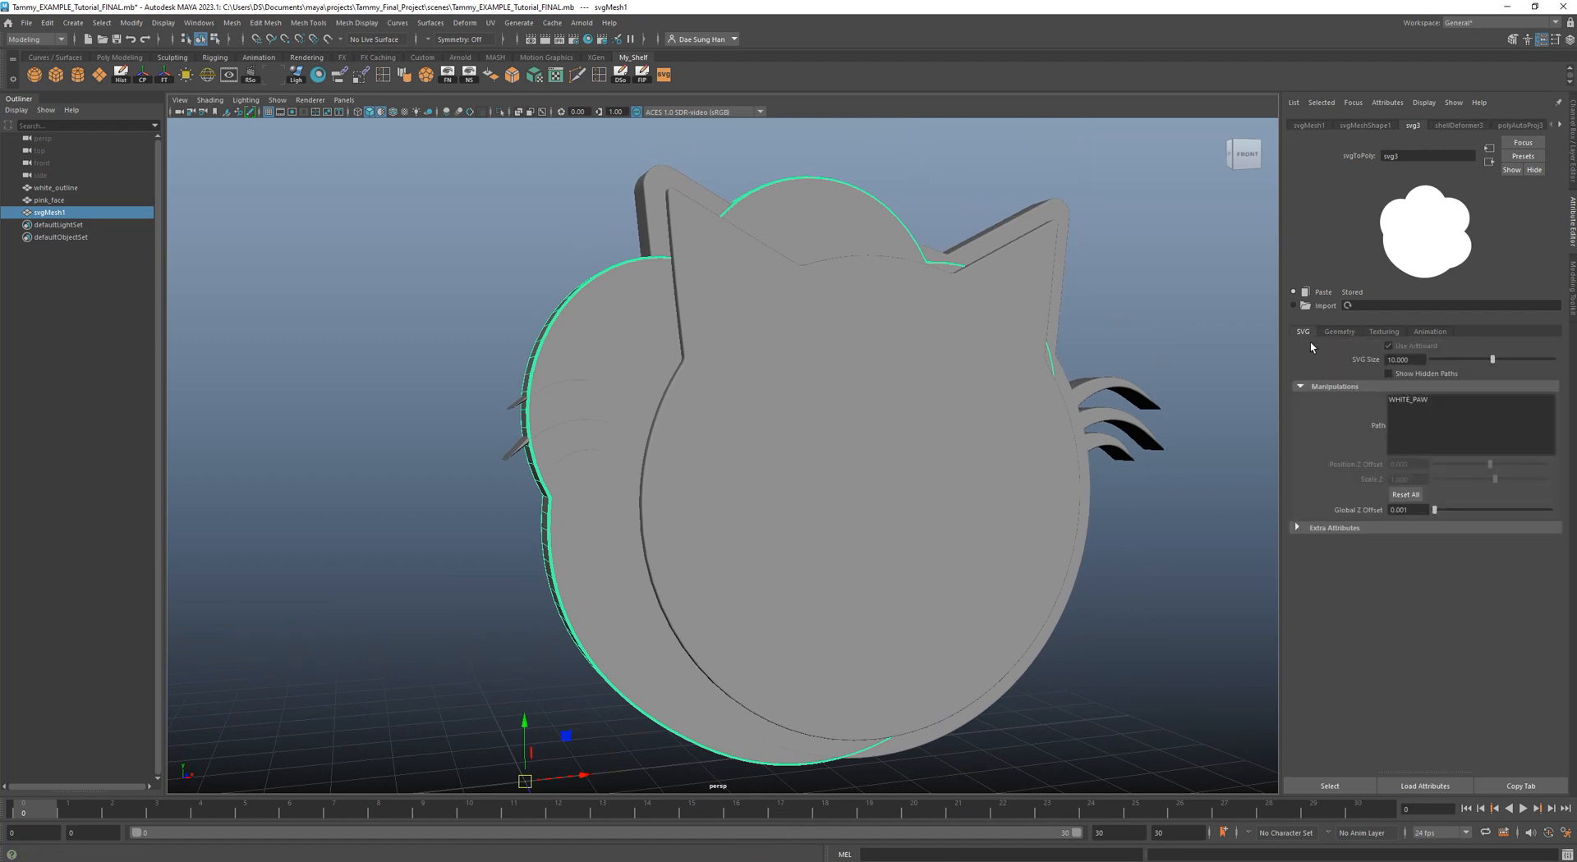
pyautogui.keyDown('alt'); pyautogui.moveTo(953, 419); pyautogui.dragTo(852, 412); pyautogui.keyUp('alt')
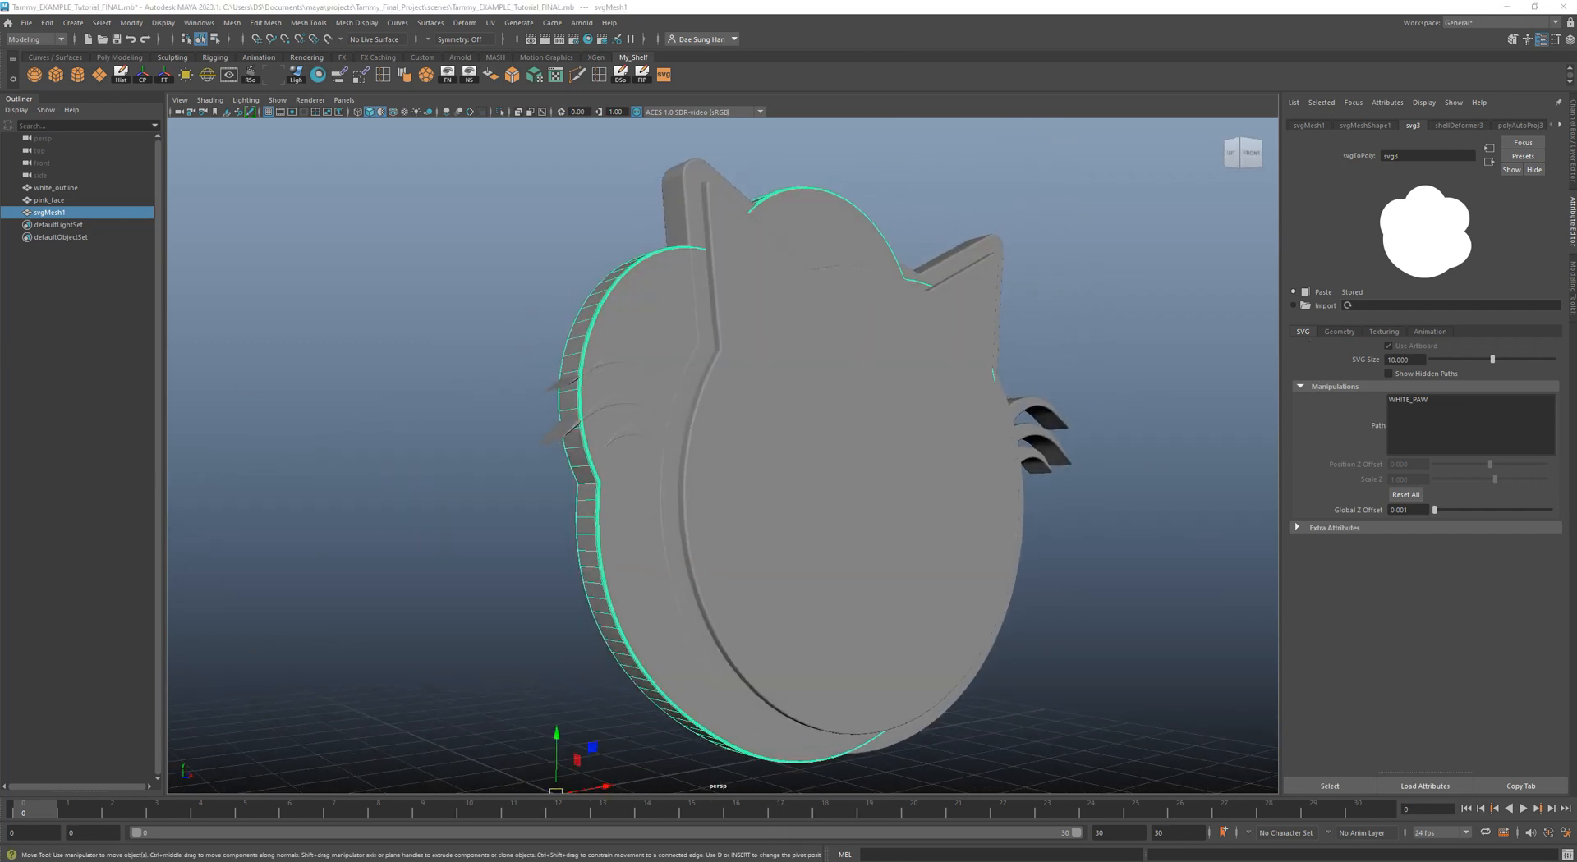
pyautogui.keyDown('alt'); pyautogui.moveTo(503, 428); pyautogui.dragTo(769, 386); pyautogui.keyUp('alt')
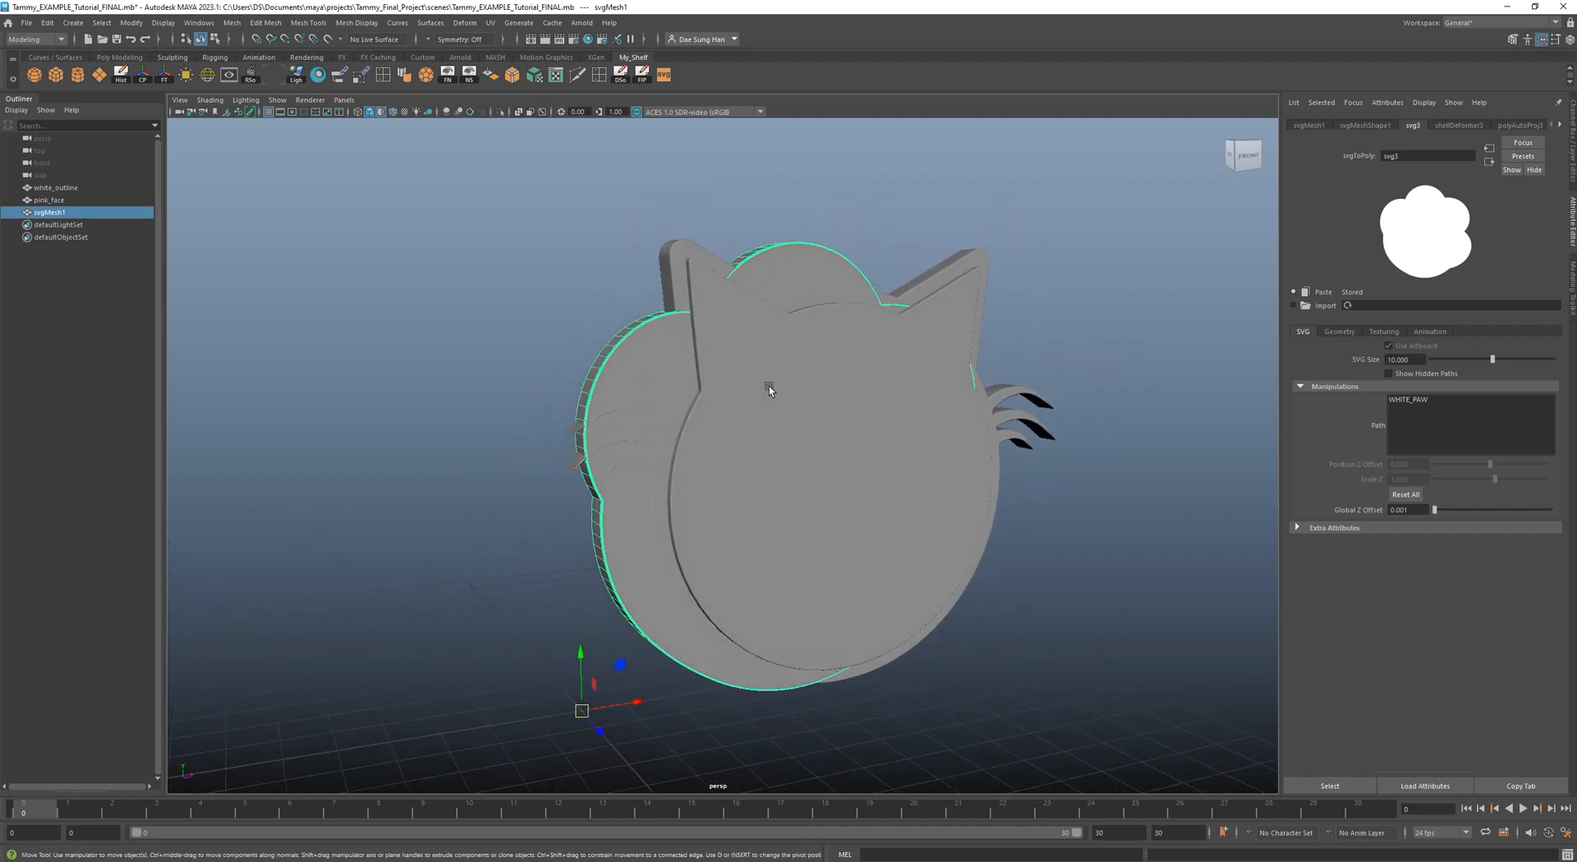
pyautogui.press('r')
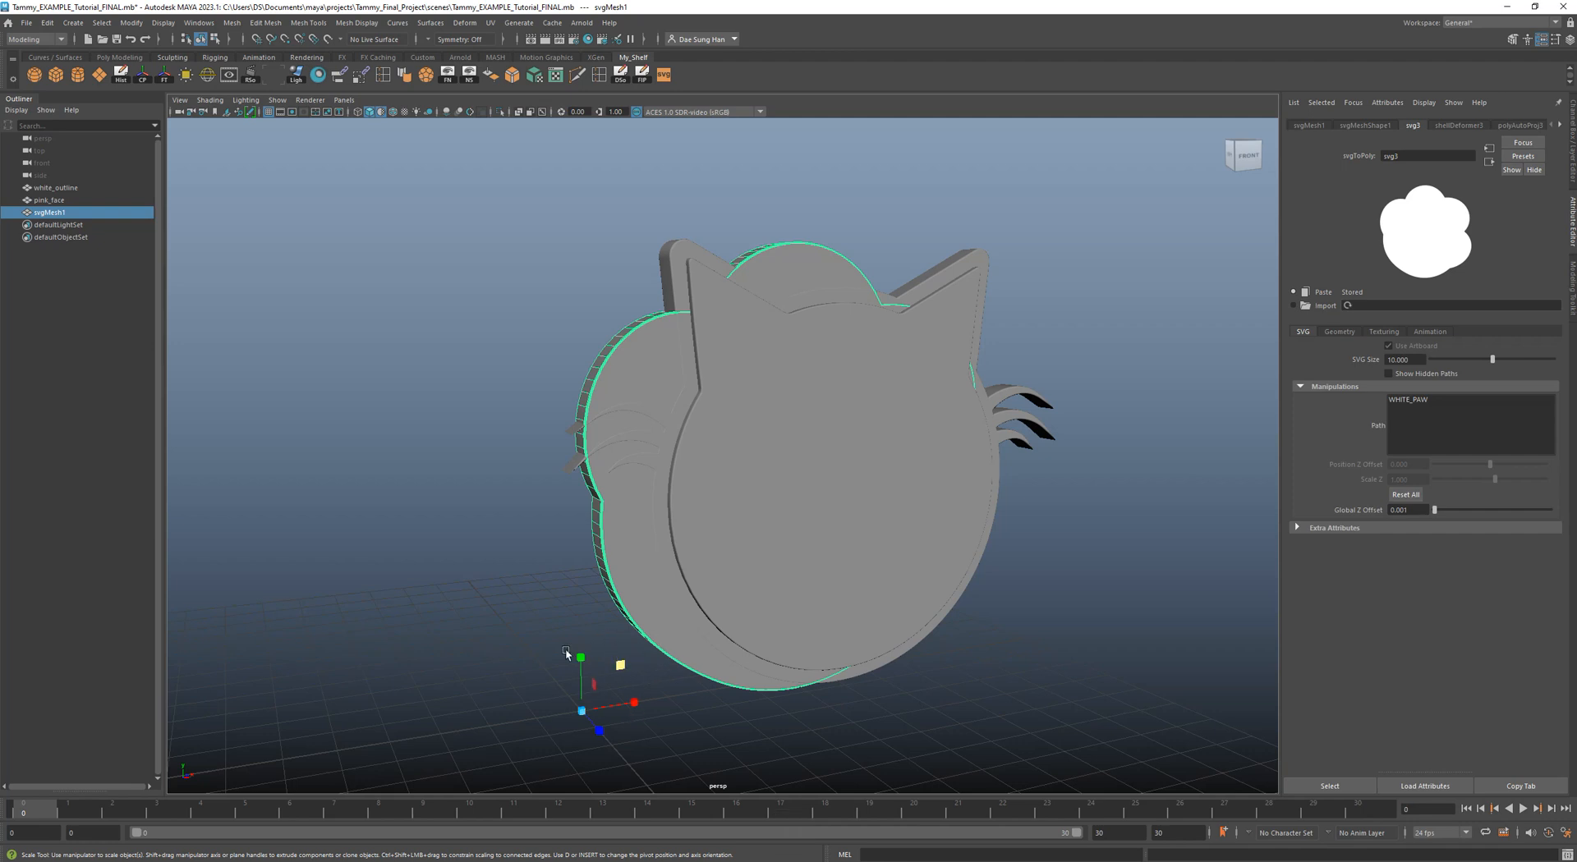
pyautogui.keyDown('alt'); pyautogui.moveTo(854, 496); pyautogui.dragTo(718, 485); pyautogui.keyUp('alt')
pyautogui.keyDown('alt'); pyautogui.moveTo(718, 486); pyautogui.dragTo(921, 552, button='right'); pyautogui.keyUp('alt')
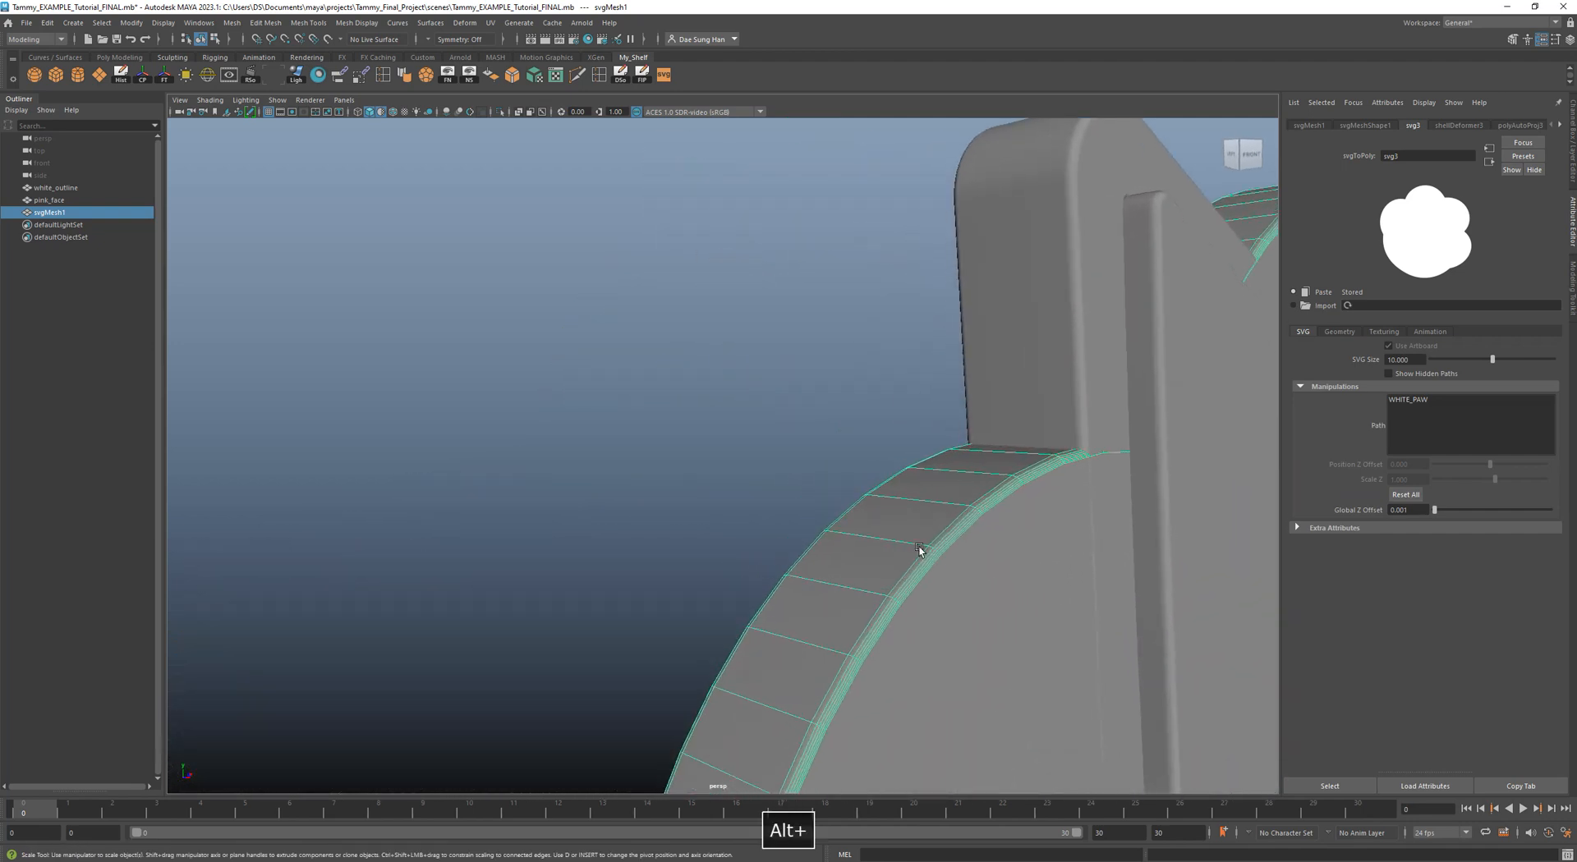
pyautogui.keyDown('alt'); pyautogui.moveTo(943, 521); pyautogui.dragTo(809, 567, button='right'); pyautogui.keyUp('alt')
pyautogui.keyDown('alt'); pyautogui.moveTo(809, 566); pyautogui.dragTo(877, 419); pyautogui.keyUp('alt')
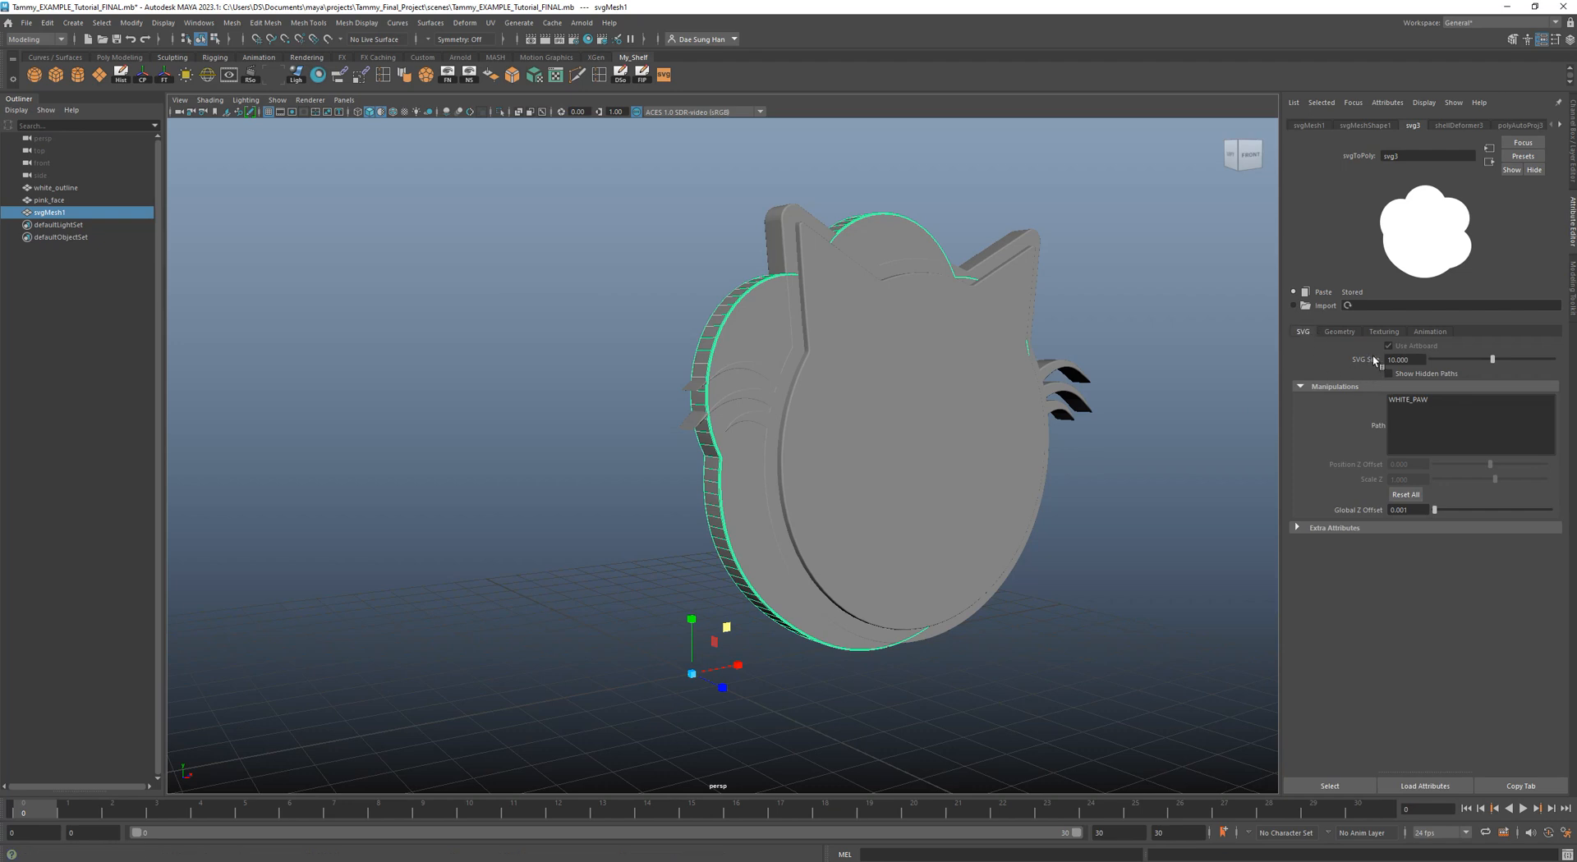
# Set the white paw mesh's SVG Size to 2.75 and compare it with the cat face from the side and front.
pyautogui.click(1412, 359)
pyautogui.write('2.75')
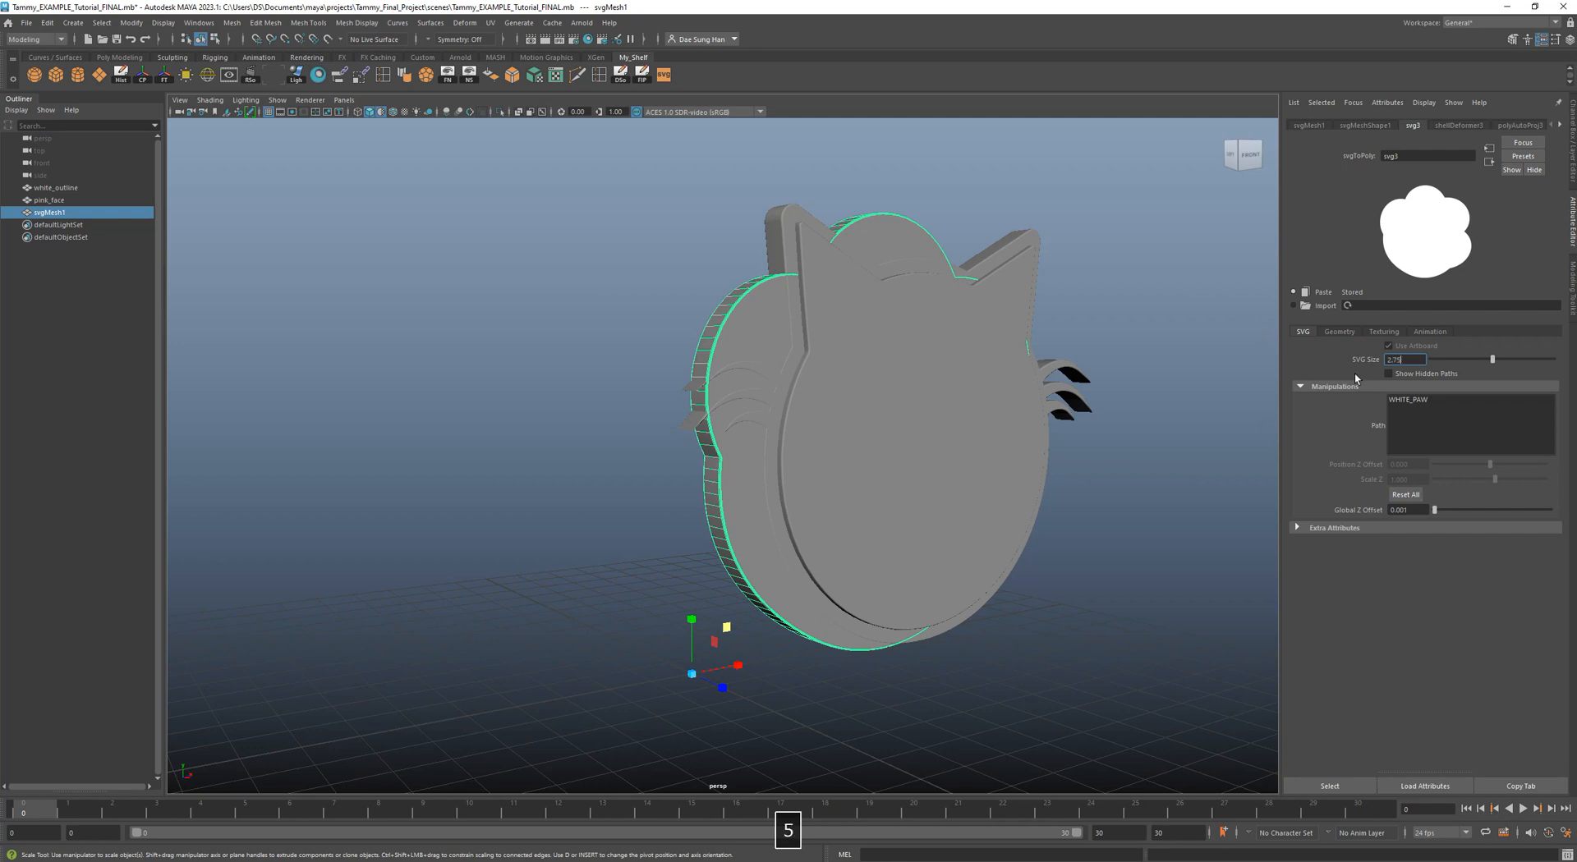
pyautogui.press('Return')
pyautogui.moveTo(821, 565)
pyautogui.keyDown('alt'); pyautogui.mouseDown()
pyautogui.moveTo(897, 605)
pyautogui.moveTo(907, 568)
pyautogui.moveTo(820, 551)
pyautogui.mouseUp(); pyautogui.keyUp('alt')
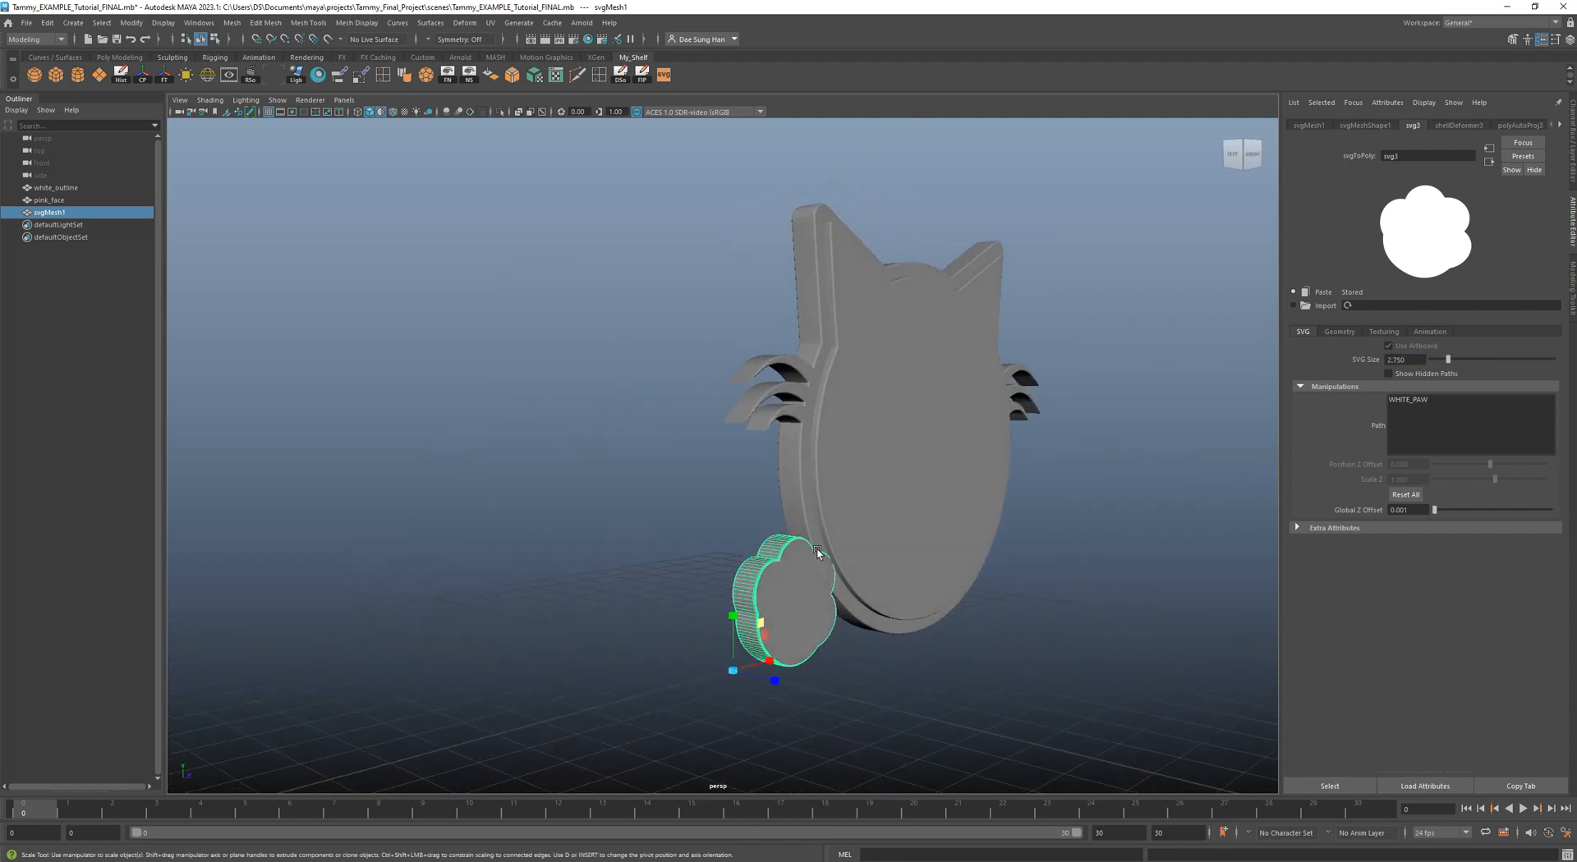
pyautogui.keyDown('alt'); pyautogui.moveTo(821, 551); pyautogui.dragTo(732, 401, button='middle'); pyautogui.keyUp('alt')
pyautogui.keyDown('alt'); pyautogui.moveTo(632, 362); pyautogui.dragTo(878, 477, button='right'); pyautogui.keyUp('alt')
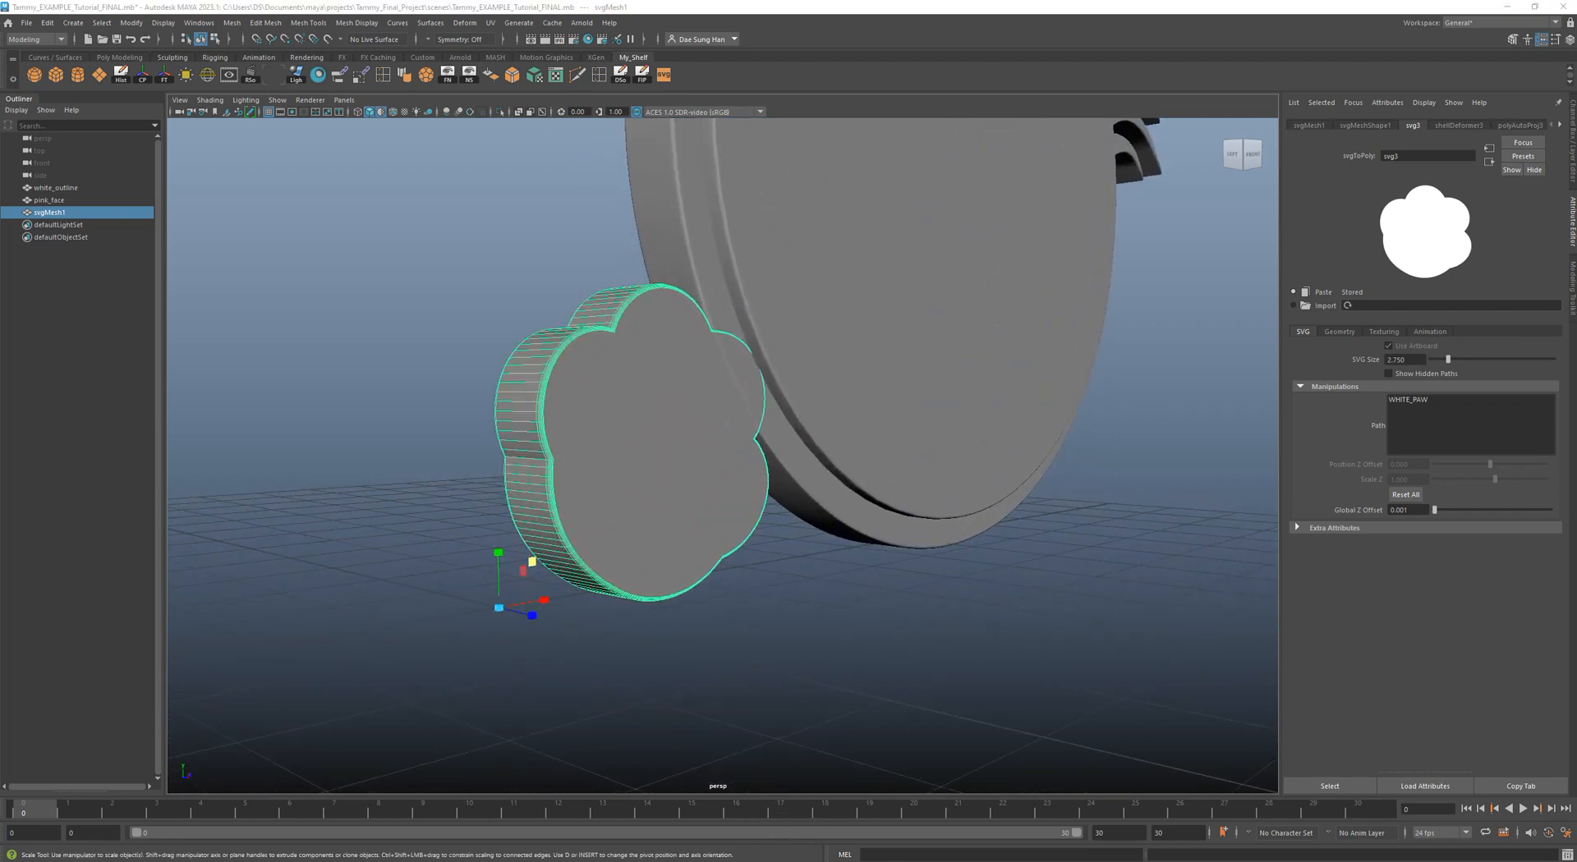
pyautogui.keyDown('alt'); pyautogui.moveTo(834, 359); pyautogui.dragTo(928, 353); pyautogui.keyUp('alt')
pyautogui.moveTo(683, 445)
pyautogui.keyDown('alt'); pyautogui.mouseDown()
pyautogui.moveTo(758, 463)
pyautogui.moveTo(693, 451)
pyautogui.mouseUp(); pyautogui.keyUp('alt')
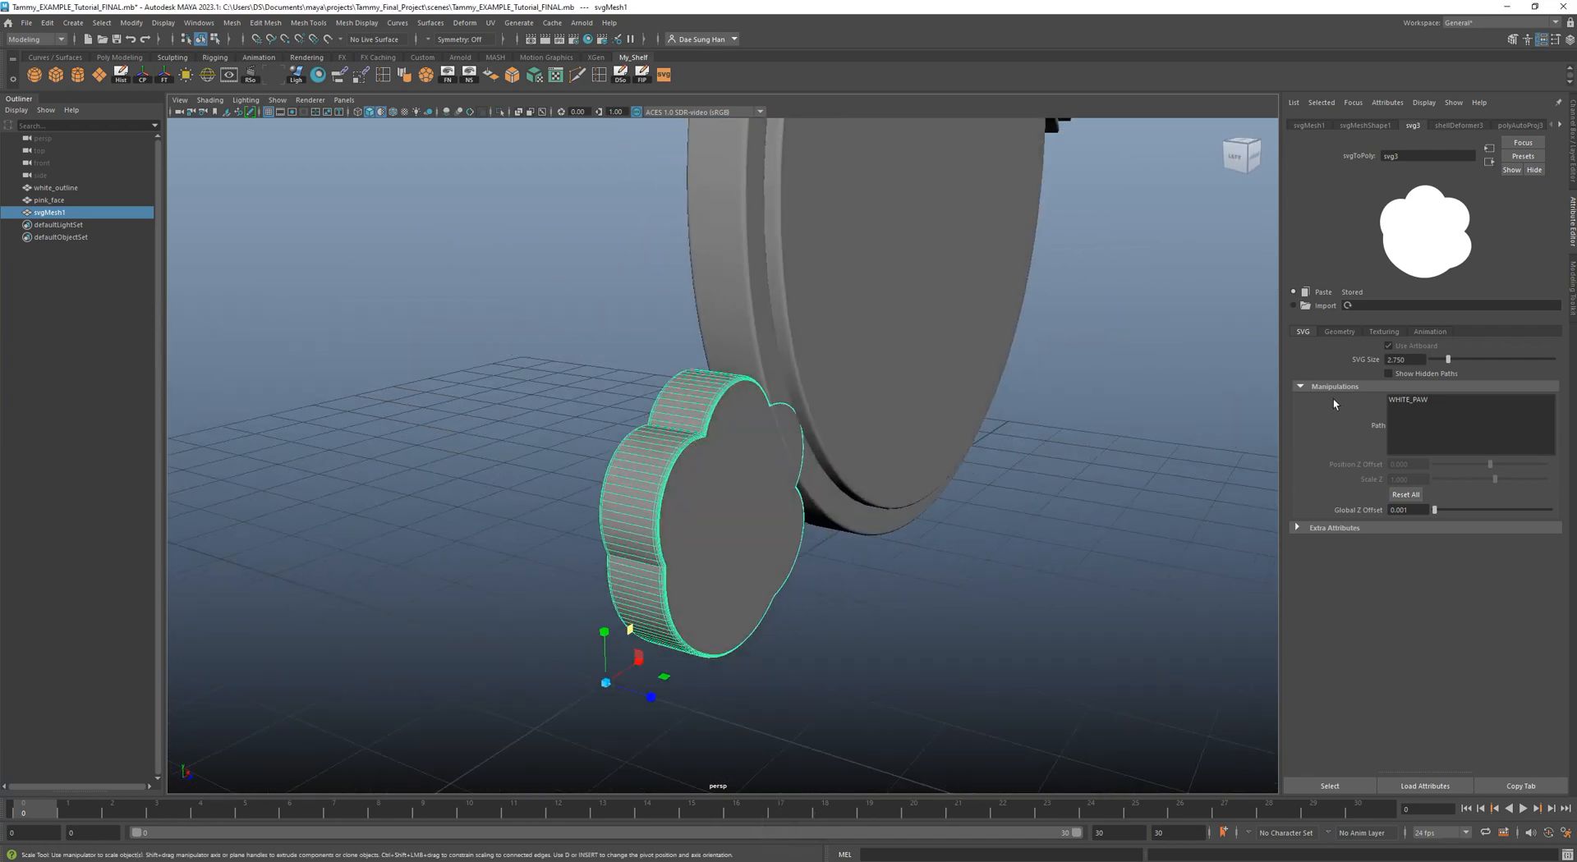
pyautogui.click(1341, 332)
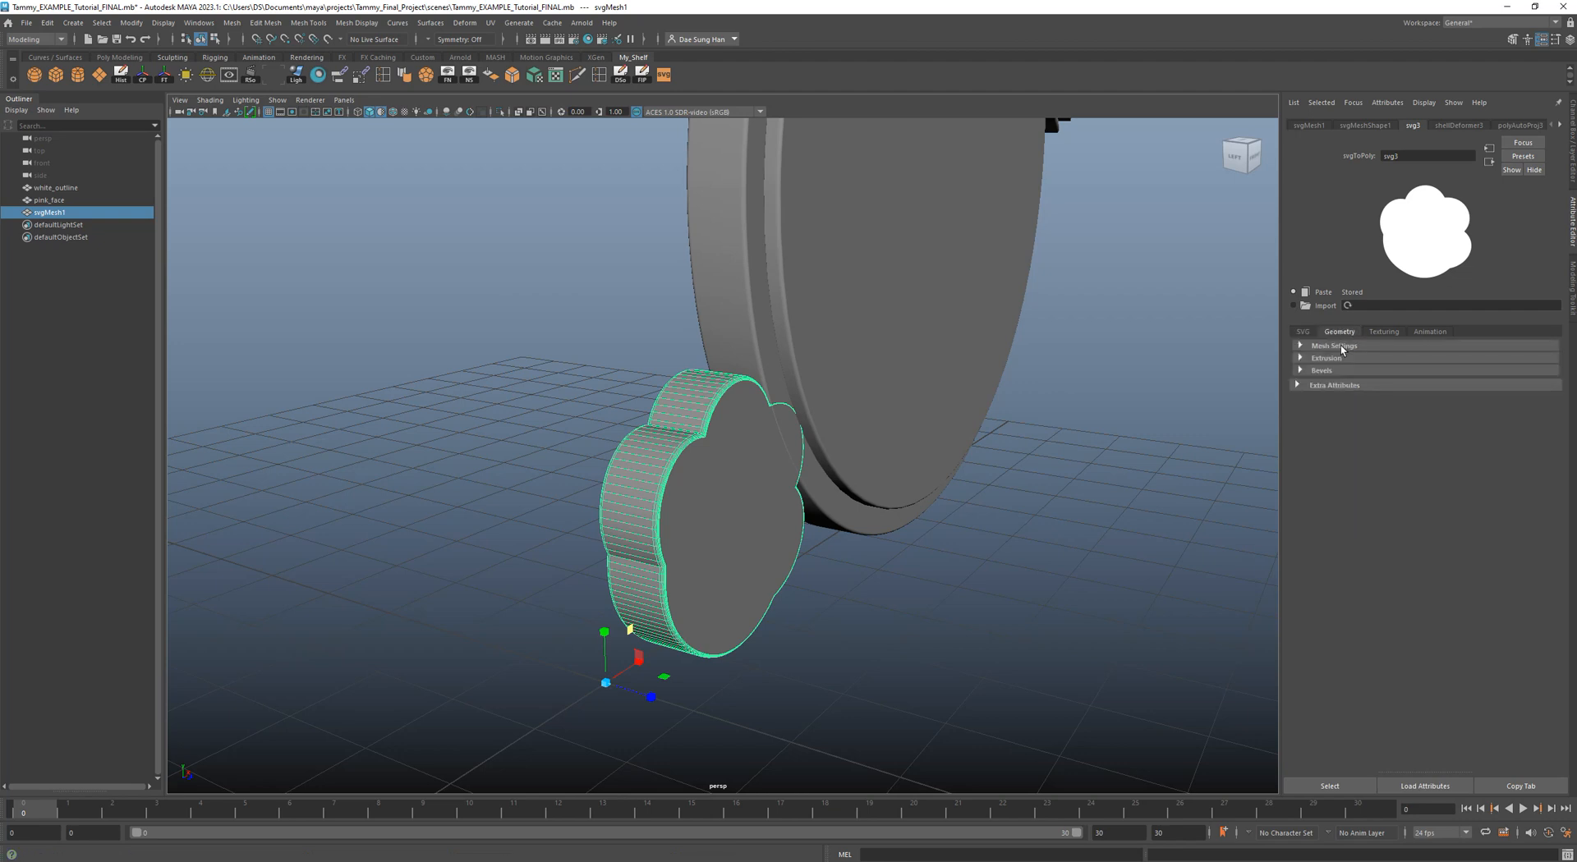
pyautogui.hotkey('alt', 'Tab')
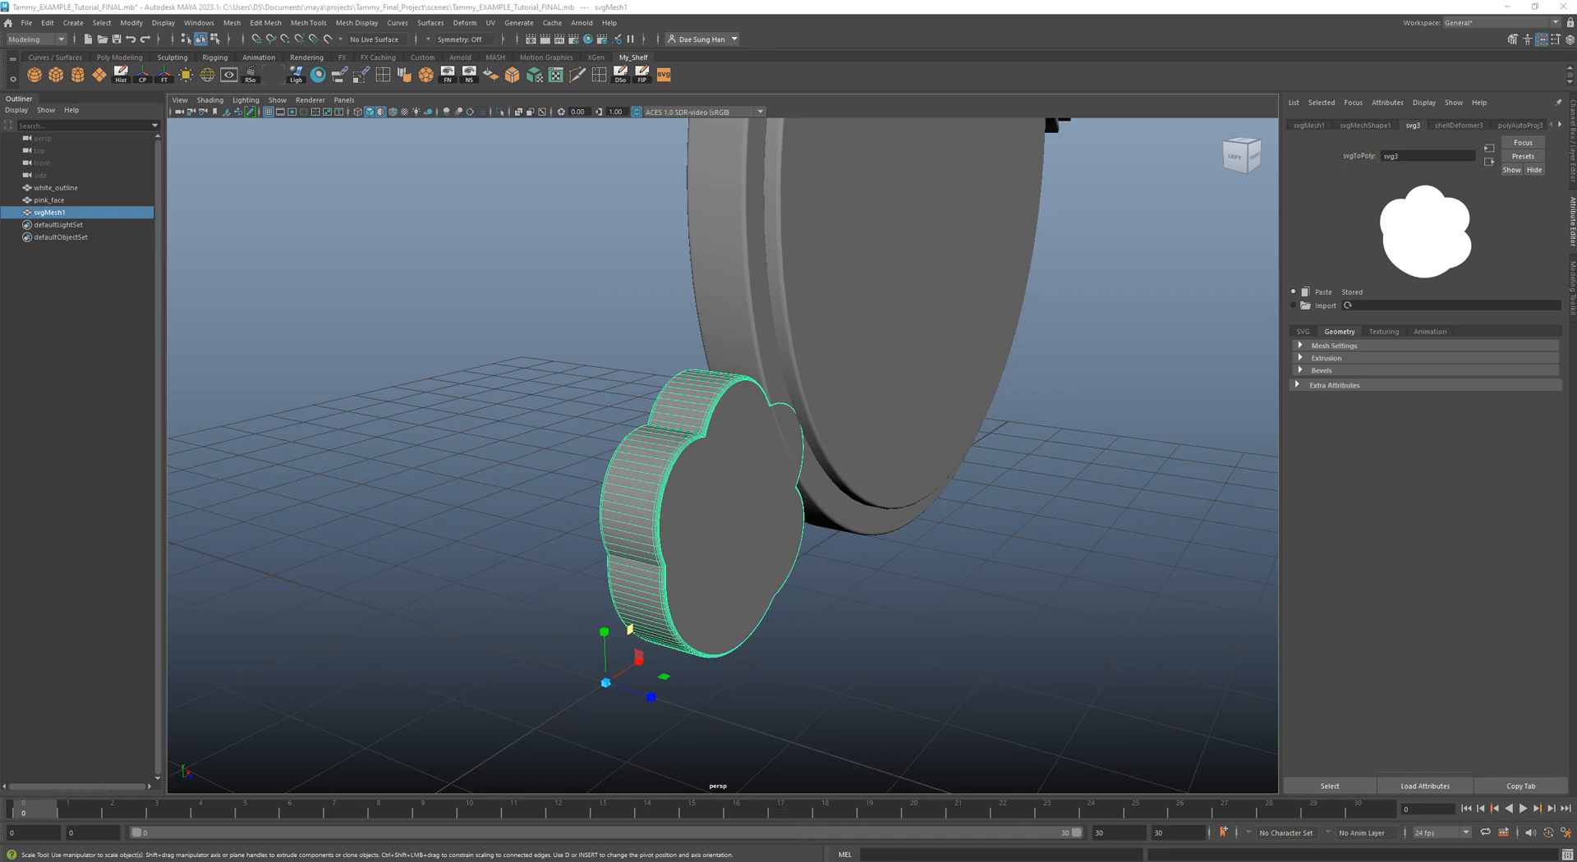
pyautogui.hotkey('ctrl', 'z')
pyautogui.keyDown('alt'); pyautogui.moveTo(908, 365); pyautogui.dragTo(616, 458); pyautogui.keyUp('alt')
pyautogui.click(939, 563)
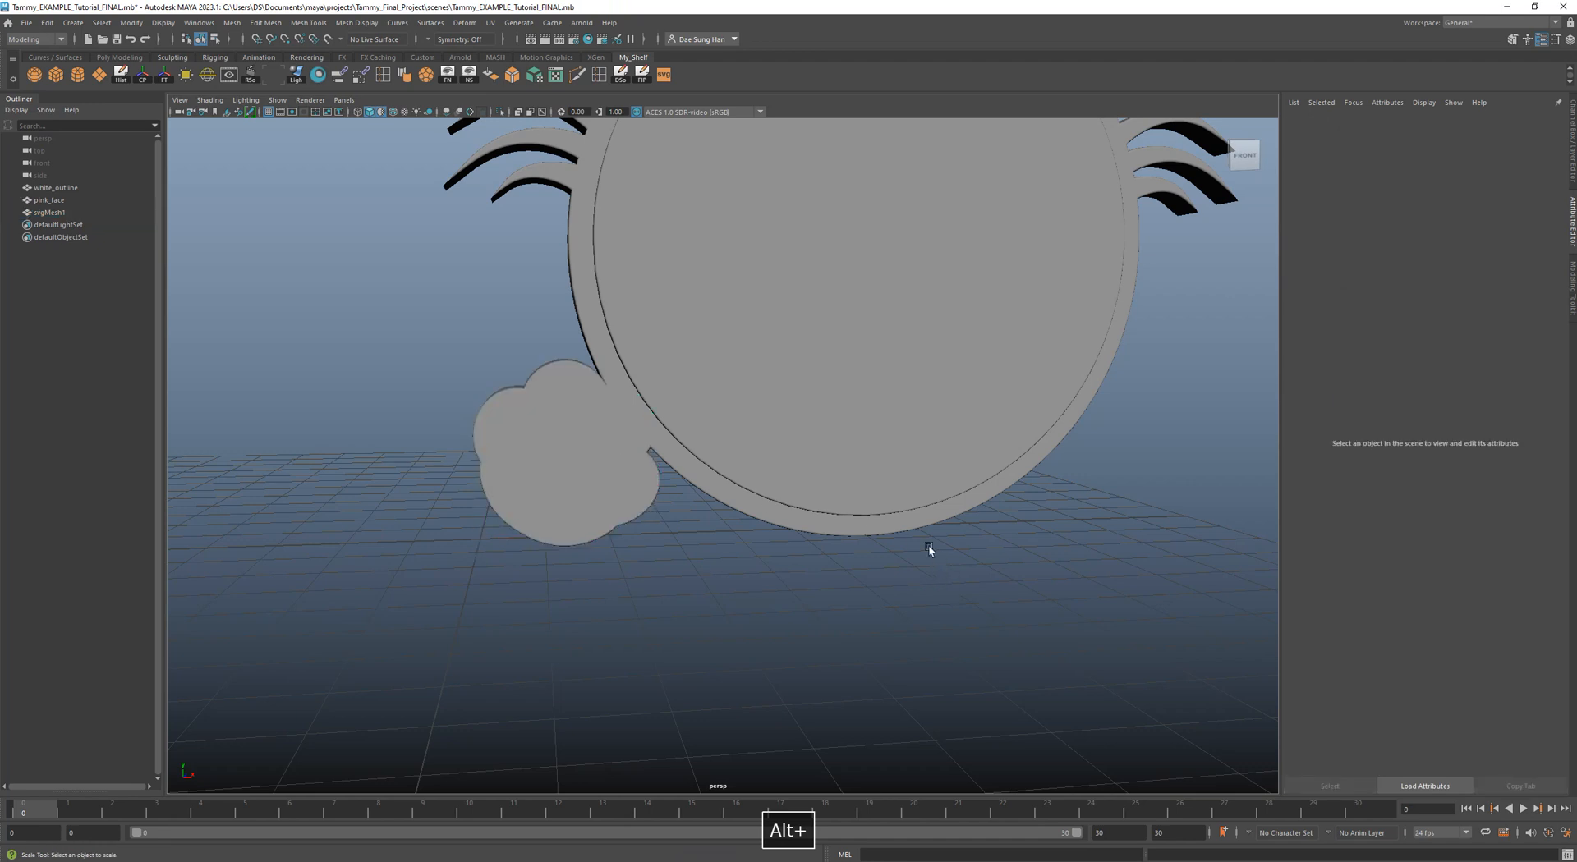
# Rename the paw mesh to white_paw.
pyautogui.click(567, 452)
pyautogui.doubleClick(74, 215)
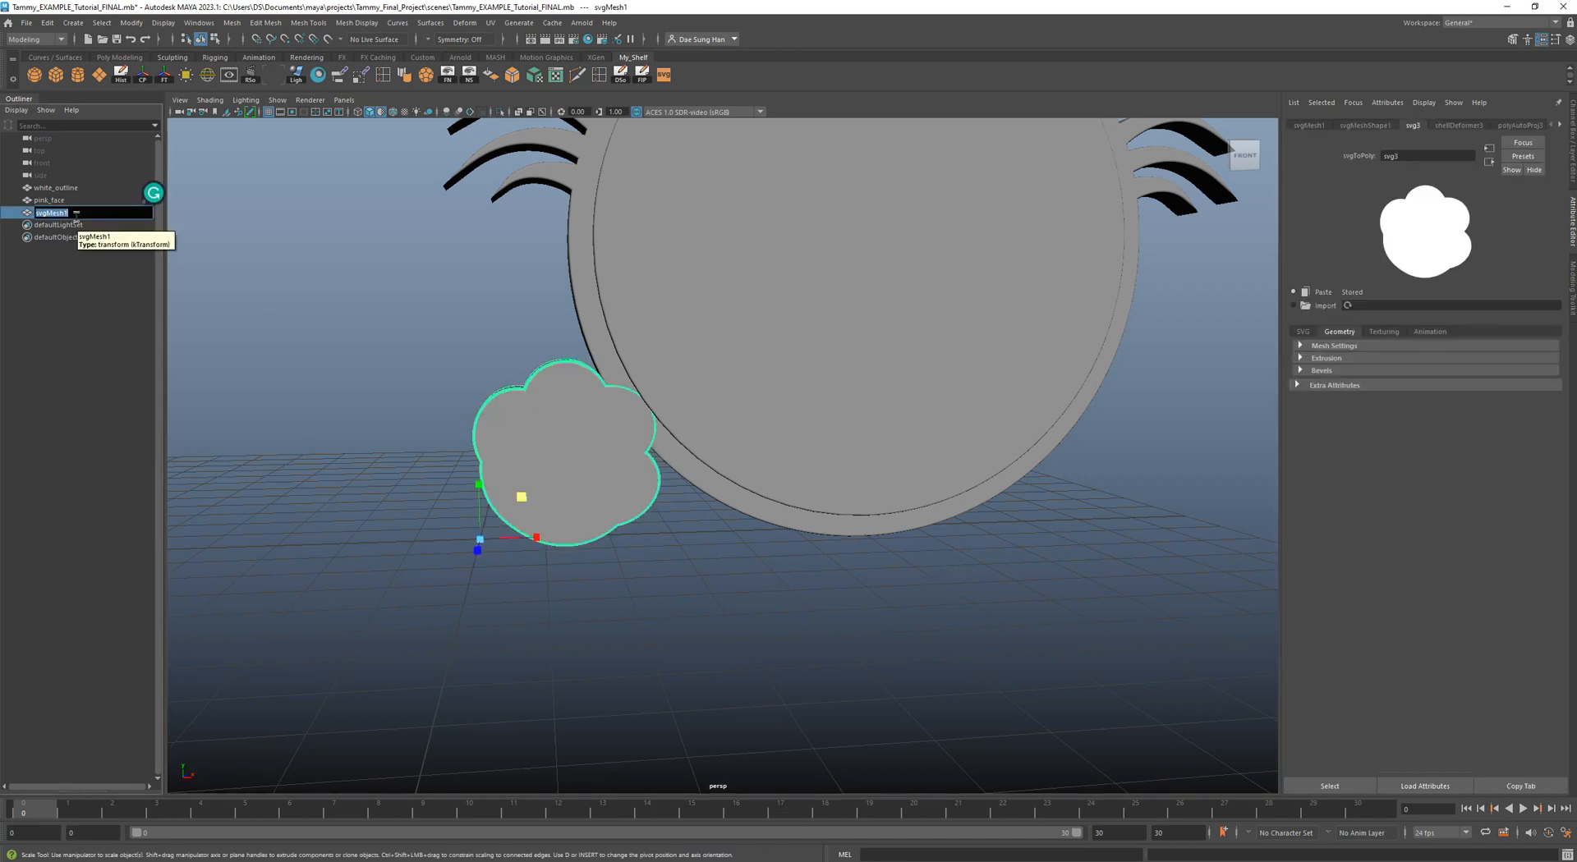
pyautogui.write('w')
pyautogui.write('hite_paw')
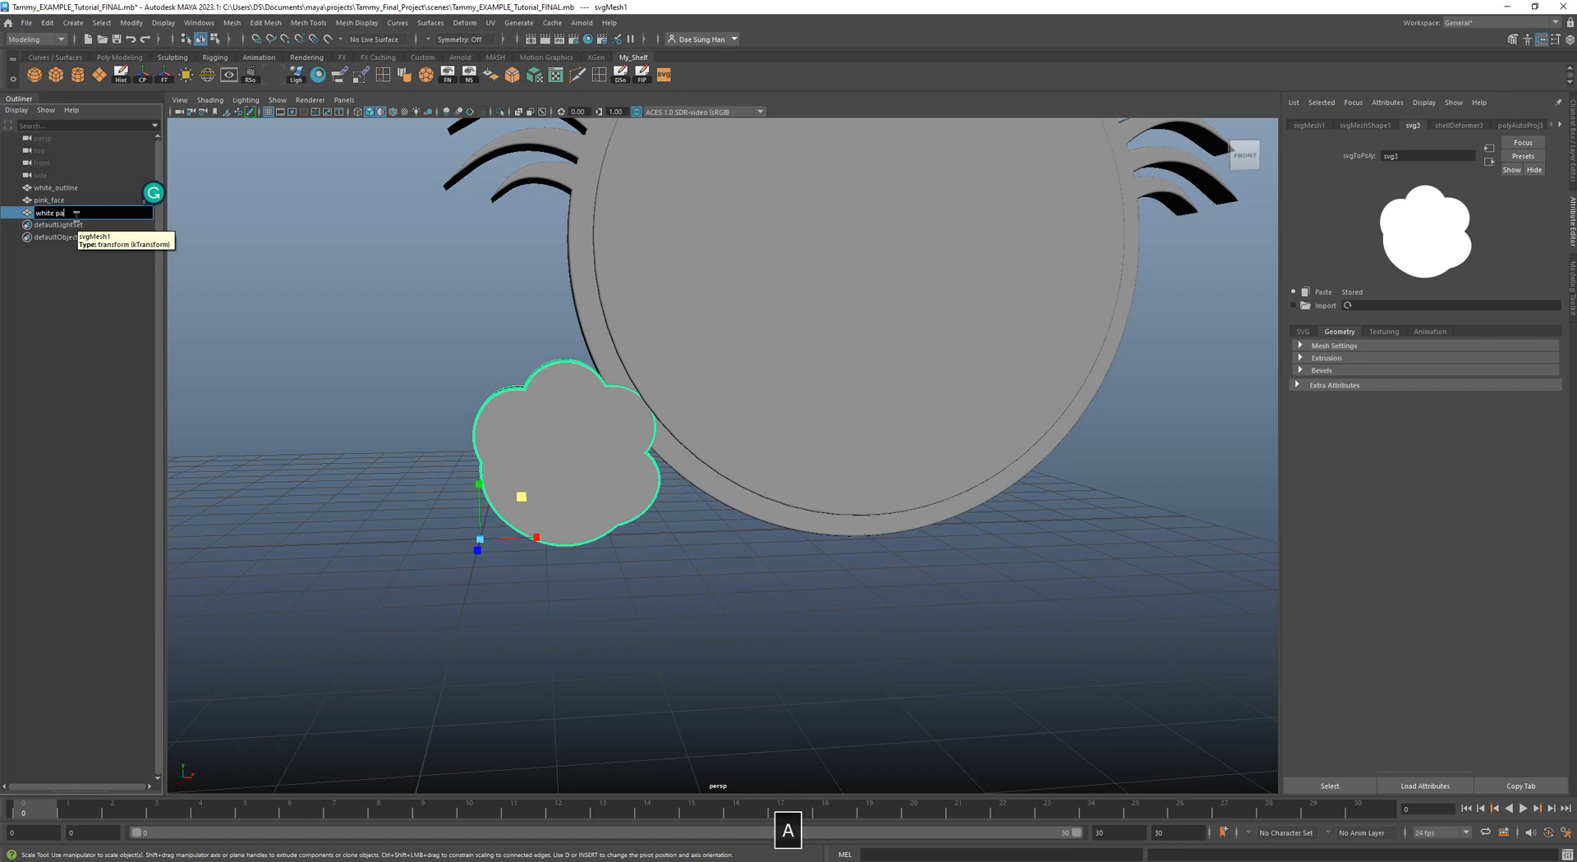
pyautogui.press('Return')
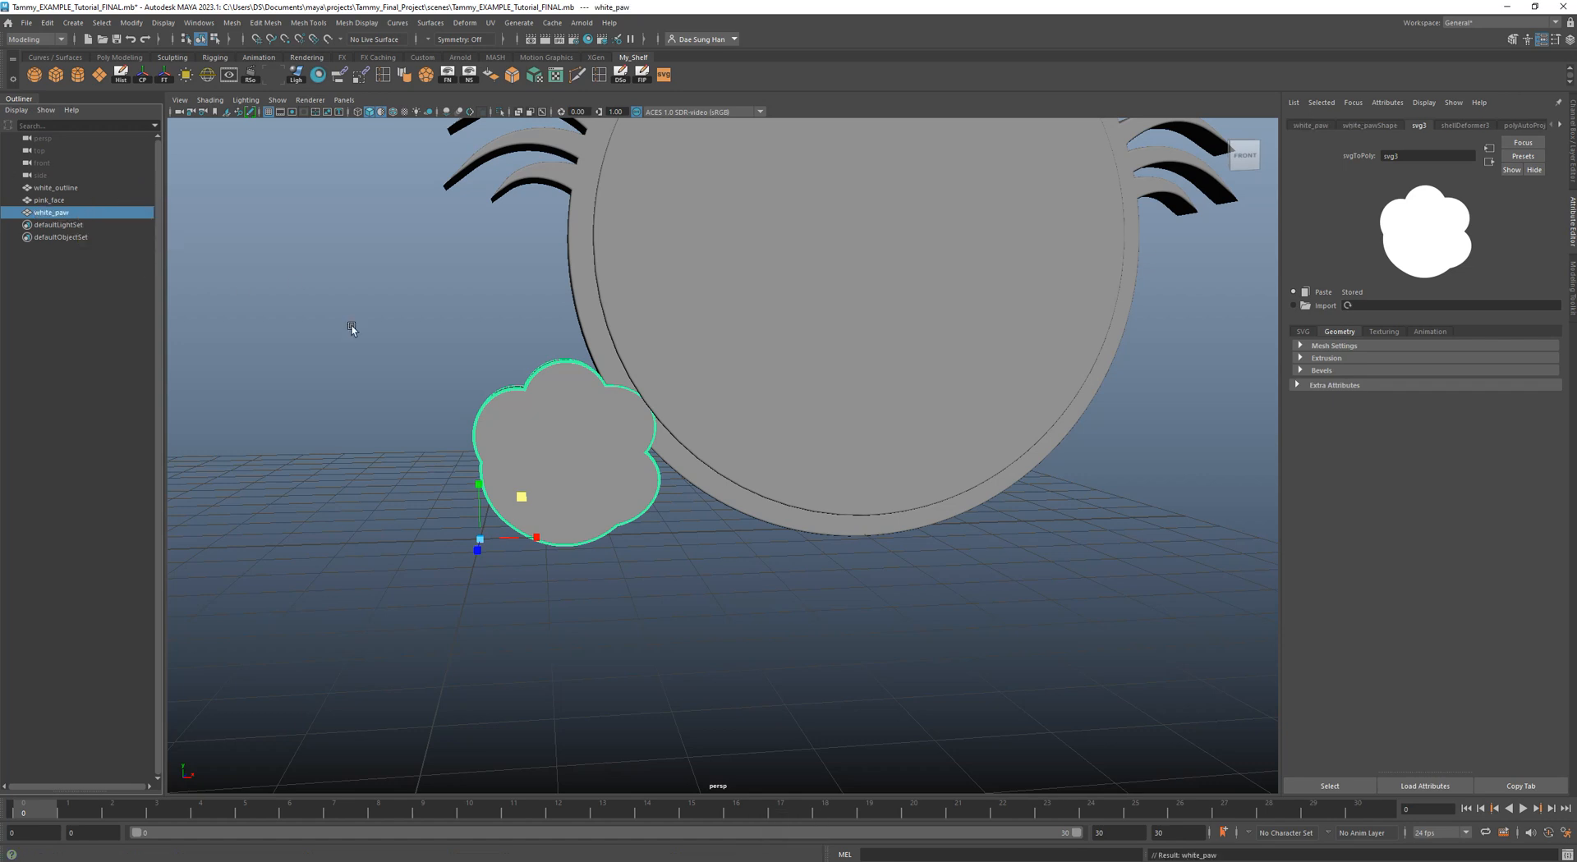
# Try SVG Sizes of 2.6 and 2.5 on the white paw and compare it with the cat face from several angles.
pyautogui.keyDown('alt'); pyautogui.moveTo(698, 357); pyautogui.dragTo(862, 410); pyautogui.keyUp('alt')
pyautogui.click(1569, 141)
pyautogui.keyDown('alt'); pyautogui.moveTo(1135, 399); pyautogui.dragTo(1031, 385); pyautogui.keyUp('alt')
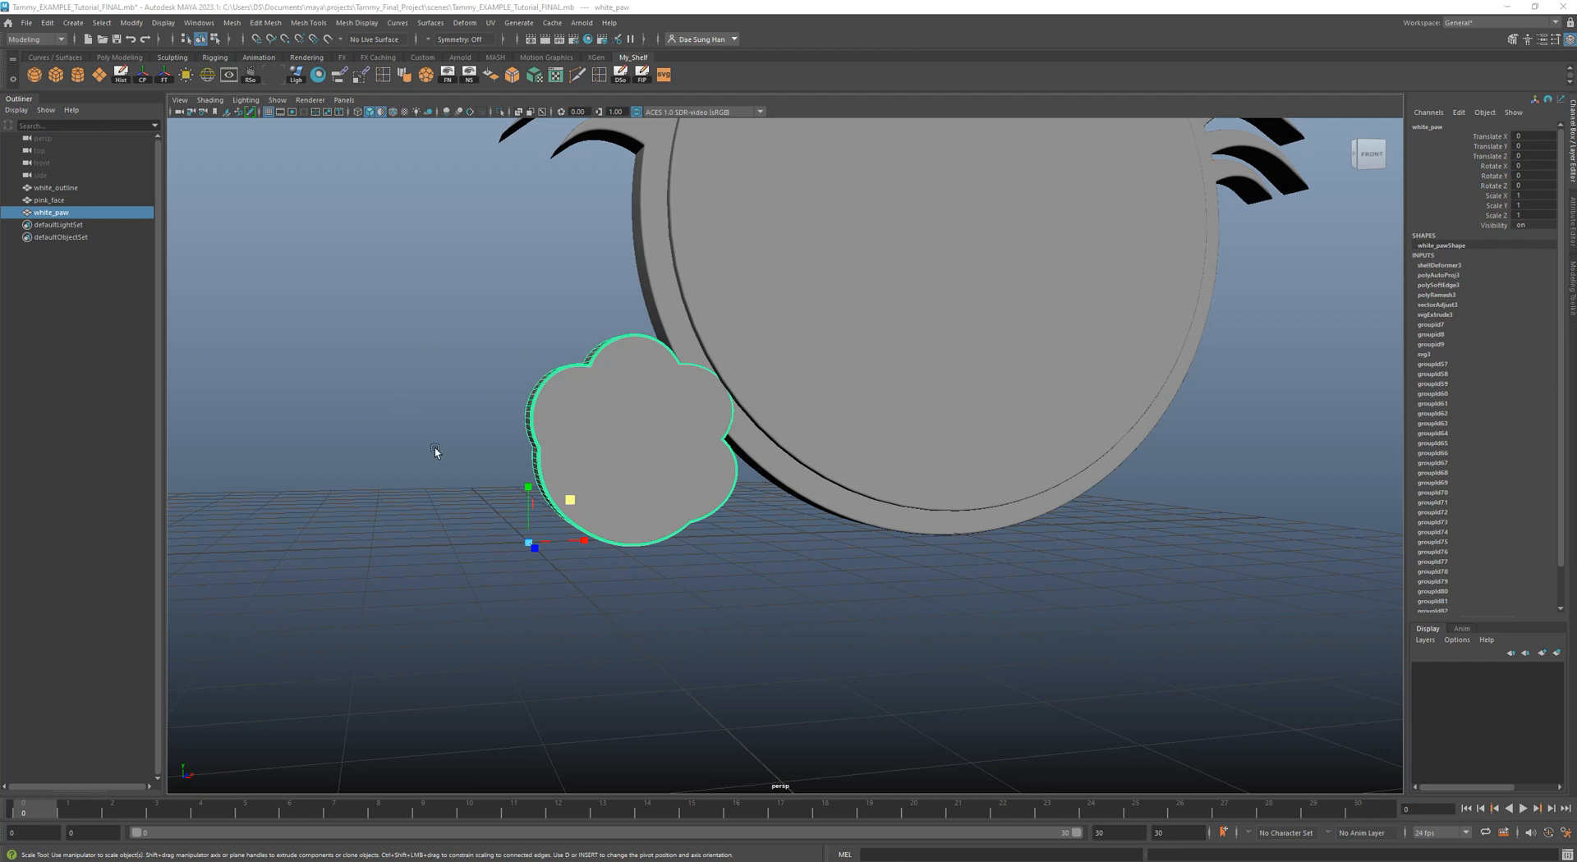
pyautogui.click(1572, 228)
pyautogui.click(1305, 332)
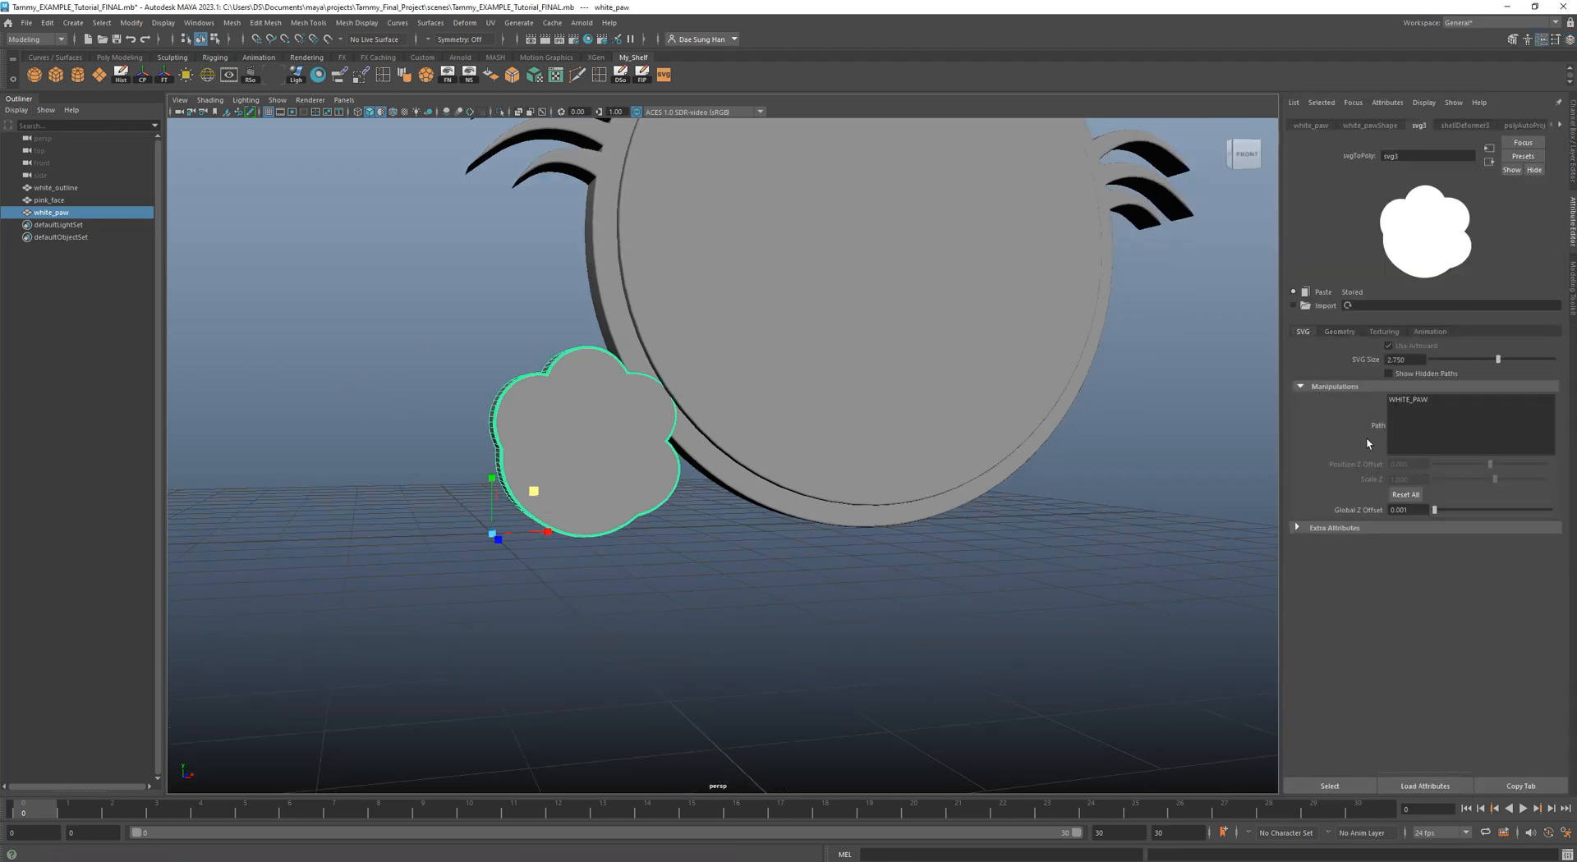
pyautogui.keyDown('alt'); pyautogui.moveTo(912, 408); pyautogui.dragTo(634, 414); pyautogui.keyUp('alt')
pyautogui.keyDown('alt'); pyautogui.moveTo(634, 415); pyautogui.dragTo(975, 445, button='right'); pyautogui.keyUp('alt')
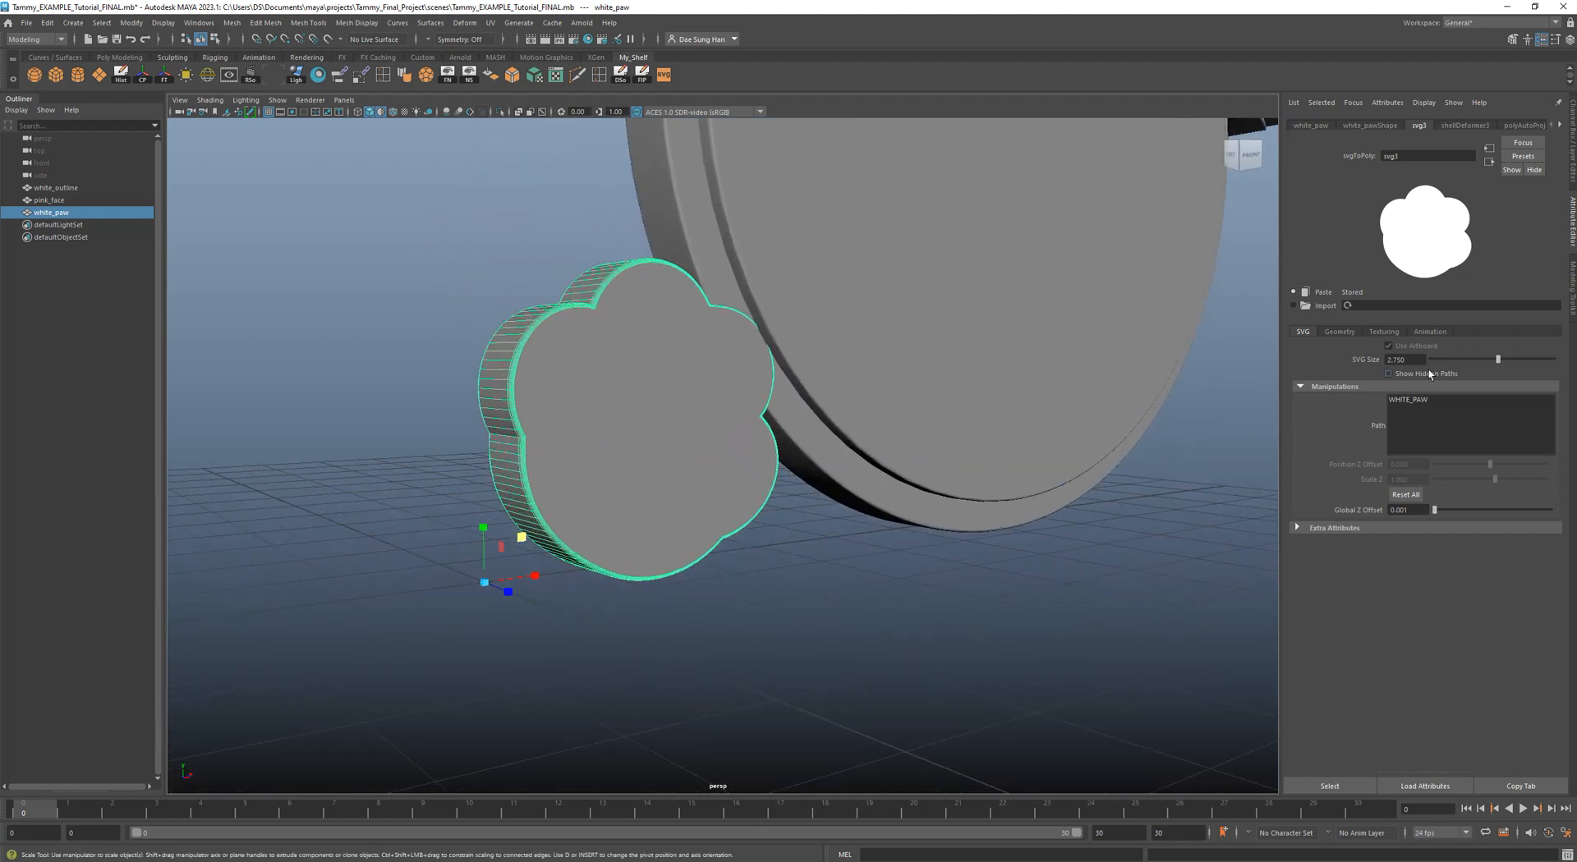
pyautogui.moveTo(1409, 361); pyautogui.dragTo(1384, 360)
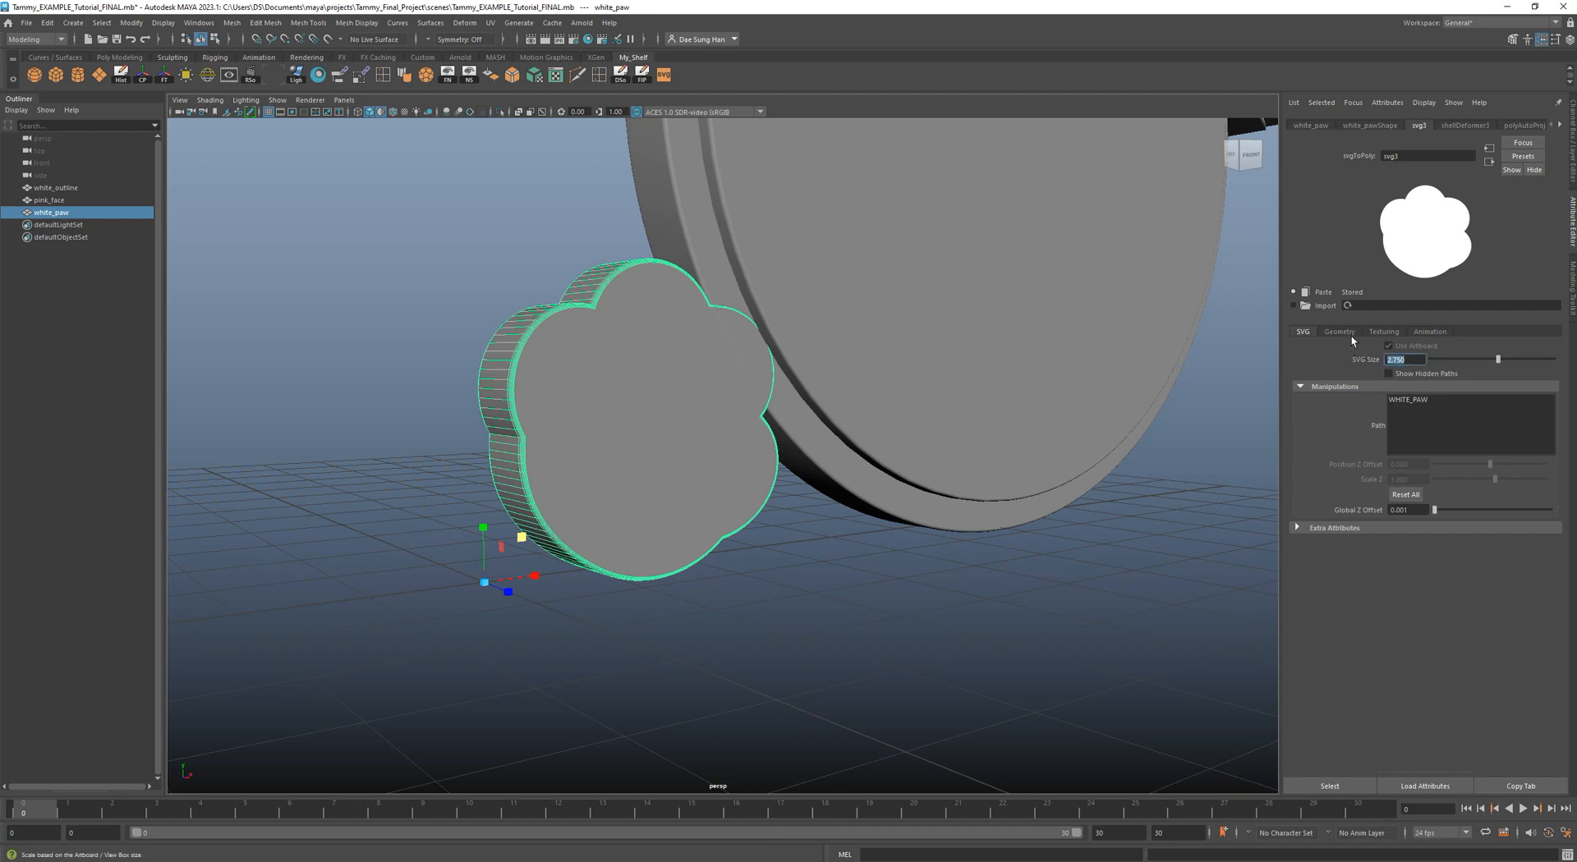
pyautogui.write('2.6')
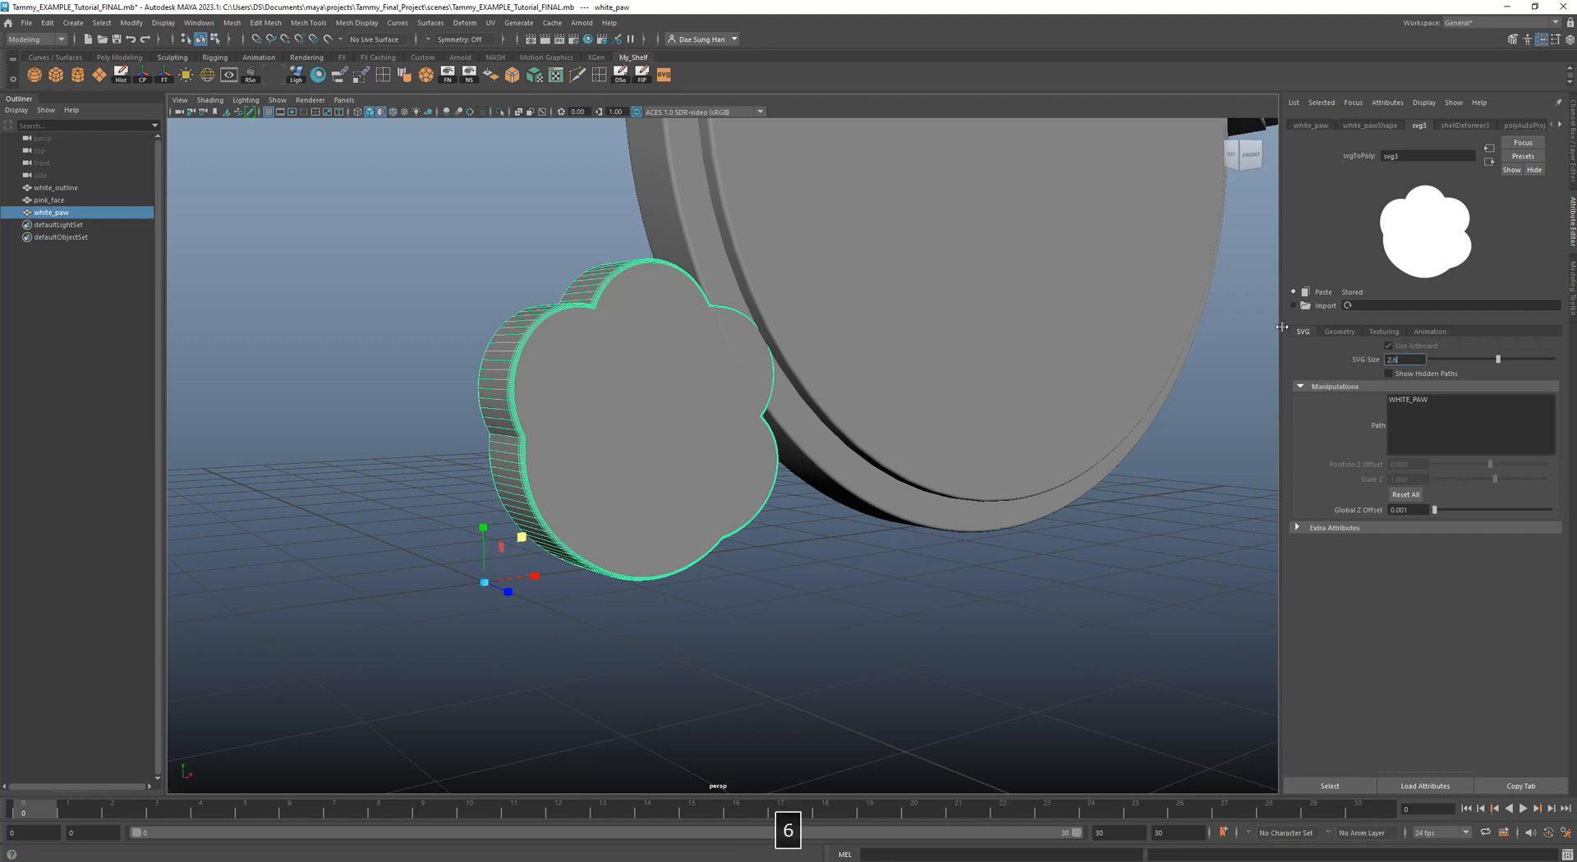
pyautogui.press('Return')
pyautogui.write('25')
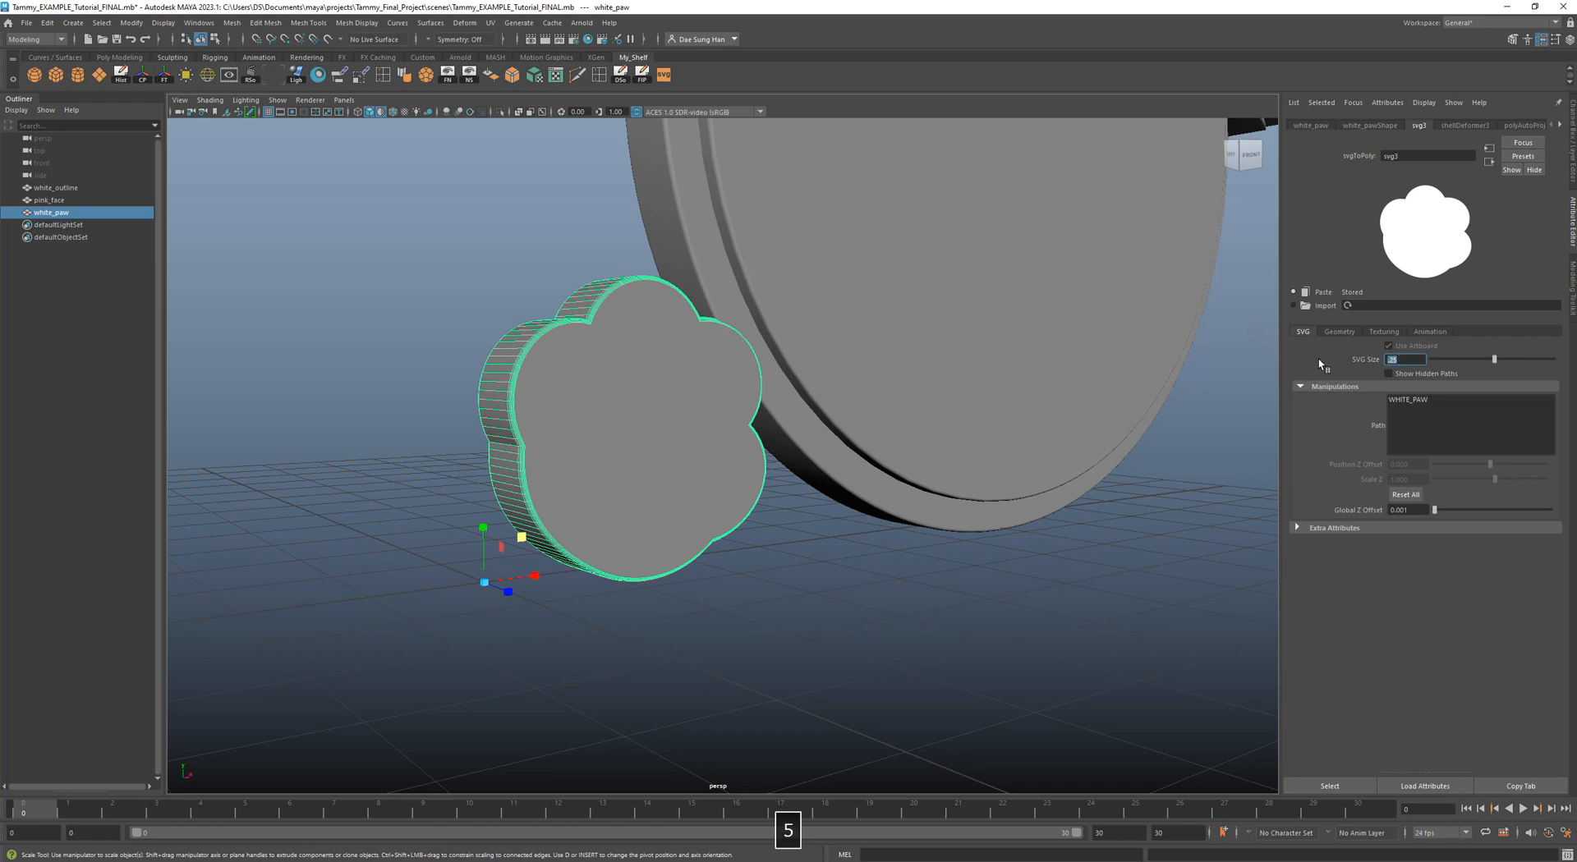
pyautogui.press('Return')
pyautogui.keyDown('alt'); pyautogui.moveTo(765, 445); pyautogui.dragTo(989, 376); pyautogui.keyUp('alt')
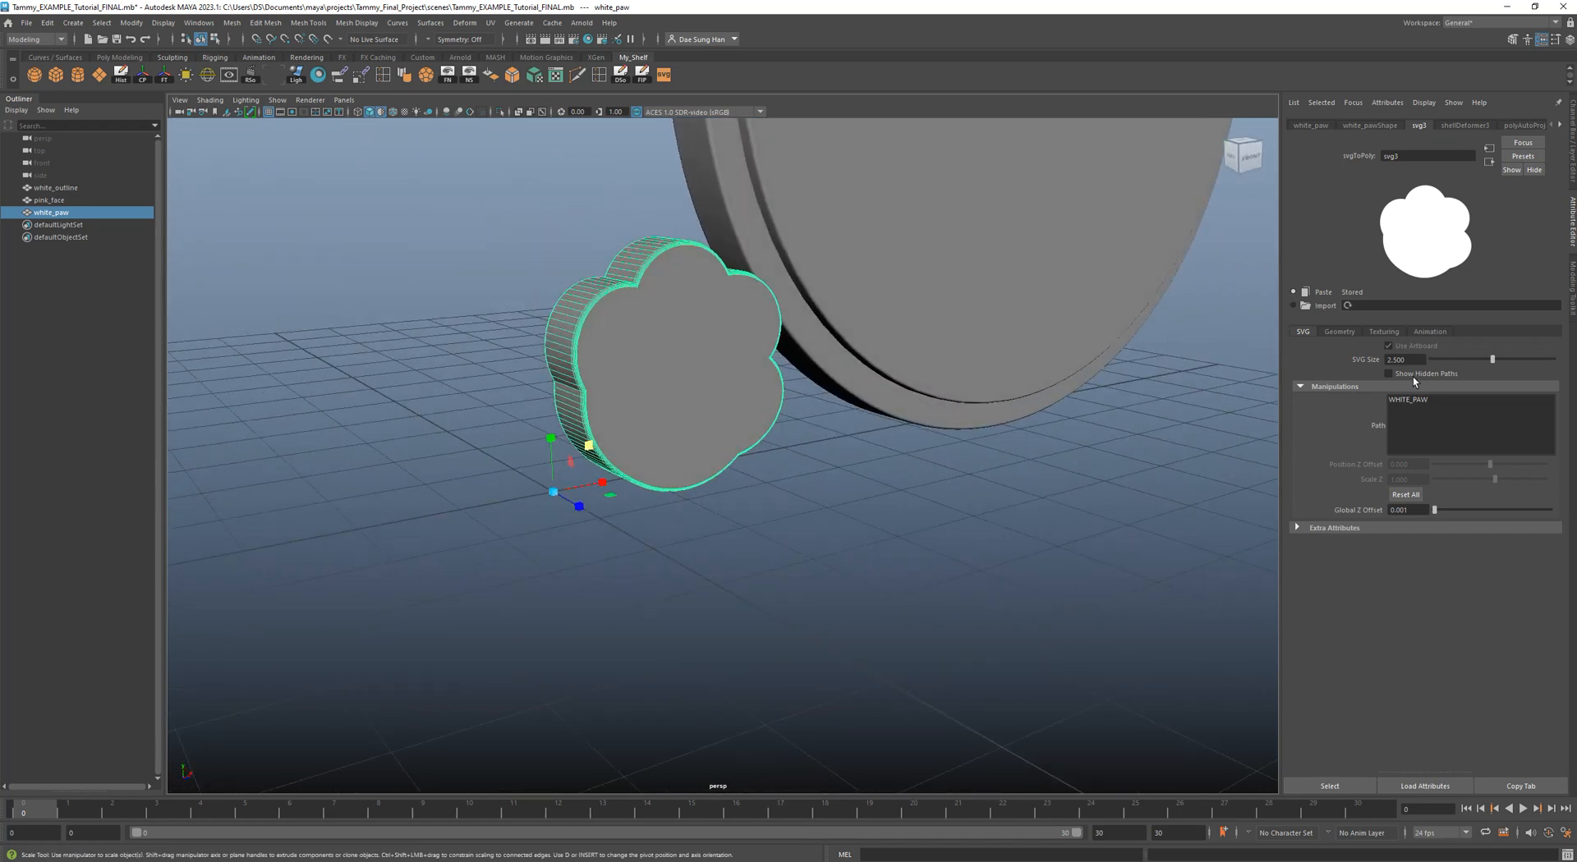
pyautogui.keyDown('alt'); pyautogui.moveTo(1025, 355); pyautogui.dragTo(672, 304, button='right'); pyautogui.keyUp('alt')
pyautogui.keyDown('alt'); pyautogui.moveTo(673, 303); pyautogui.dragTo(643, 303); pyautogui.keyUp('alt')
pyautogui.keyDown('alt'); pyautogui.moveTo(644, 303); pyautogui.dragTo(571, 444, button='middle'); pyautogui.keyUp('alt')
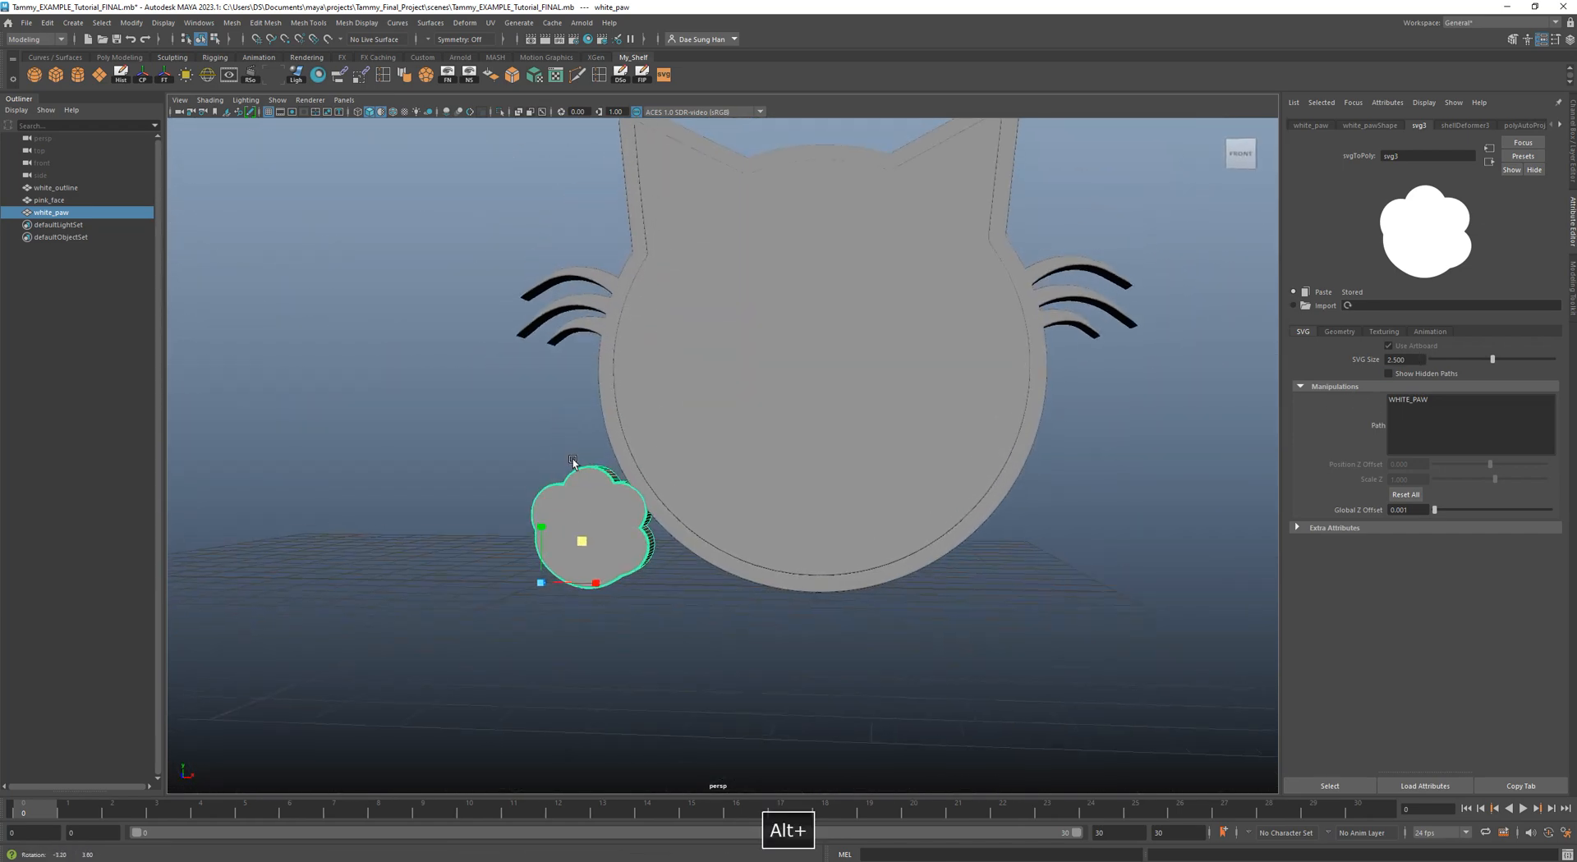
# Try an SVG Size of 2 on the white paw and undo the size reductions.
pyautogui.doubleClick(1406, 360)
pyautogui.write('2')
pyautogui.press('Return')
pyautogui.keyDown('alt'); pyautogui.moveTo(654, 546); pyautogui.dragTo(630, 581); pyautogui.keyUp('alt')
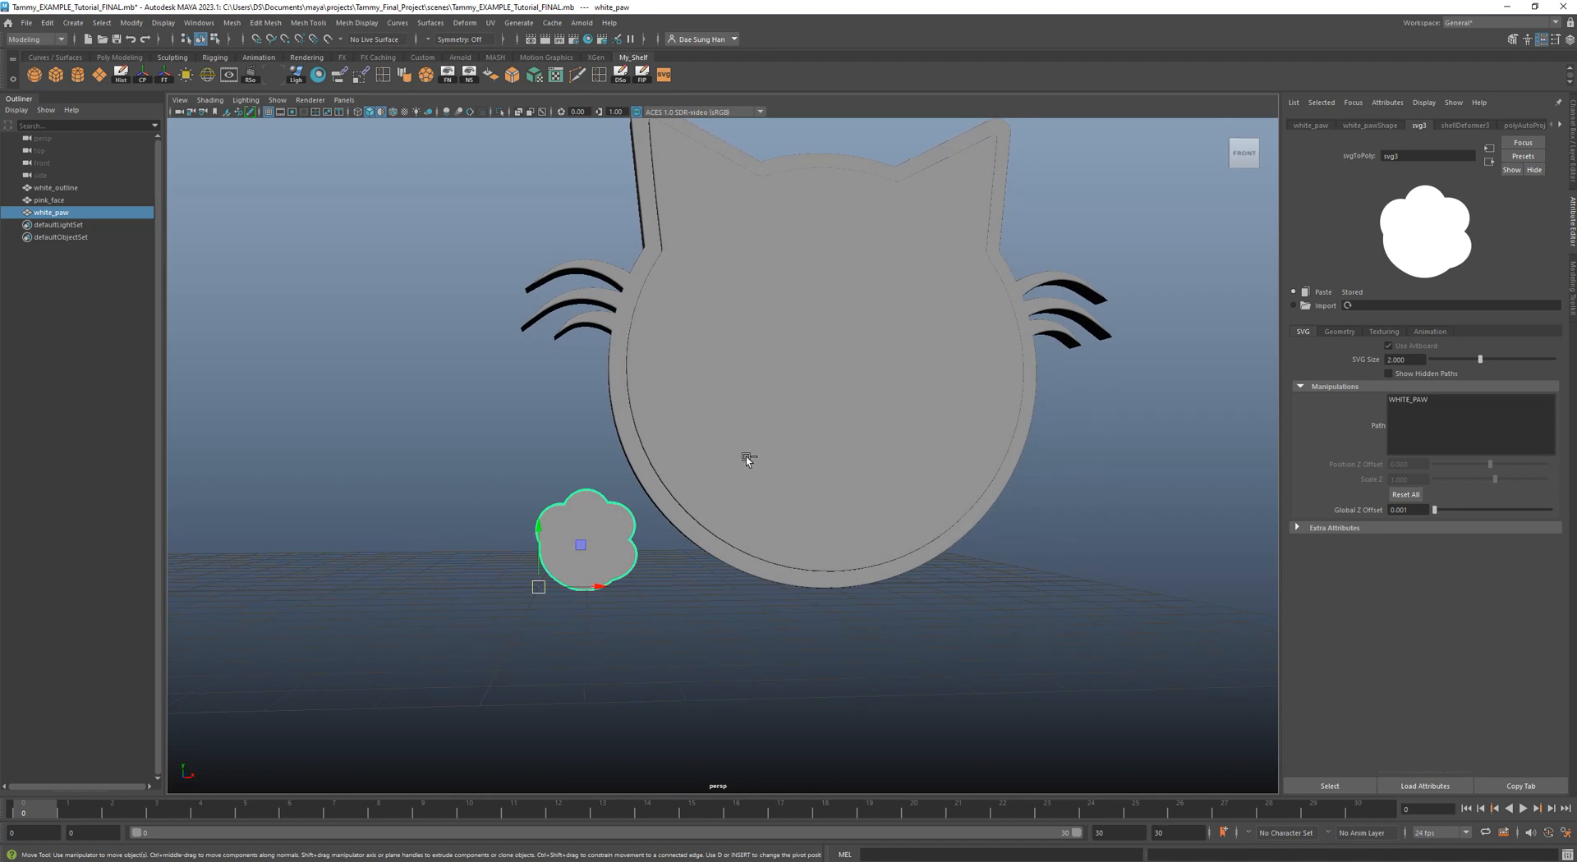
pyautogui.hotkey('ctrl', 'z')
pyautogui.hotkey('ctrl', 'z')
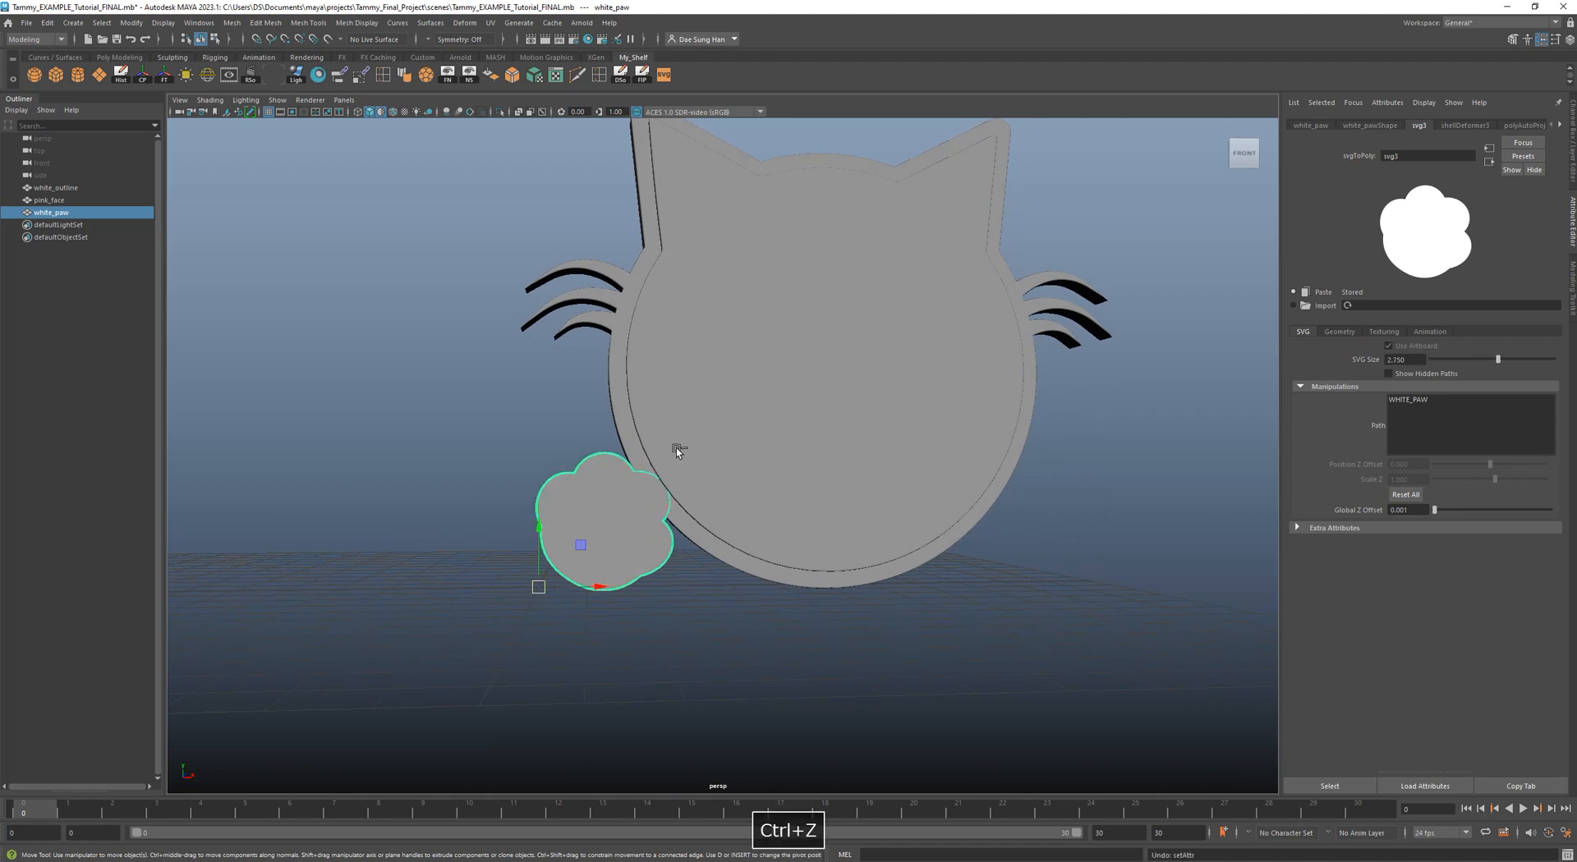
# Examine the white paw's size, depth and position against the cat face from the front and side.
pyautogui.keyDown('alt'); pyautogui.moveTo(679, 451); pyautogui.dragTo(722, 486); pyautogui.keyUp('alt')
pyautogui.press('w')
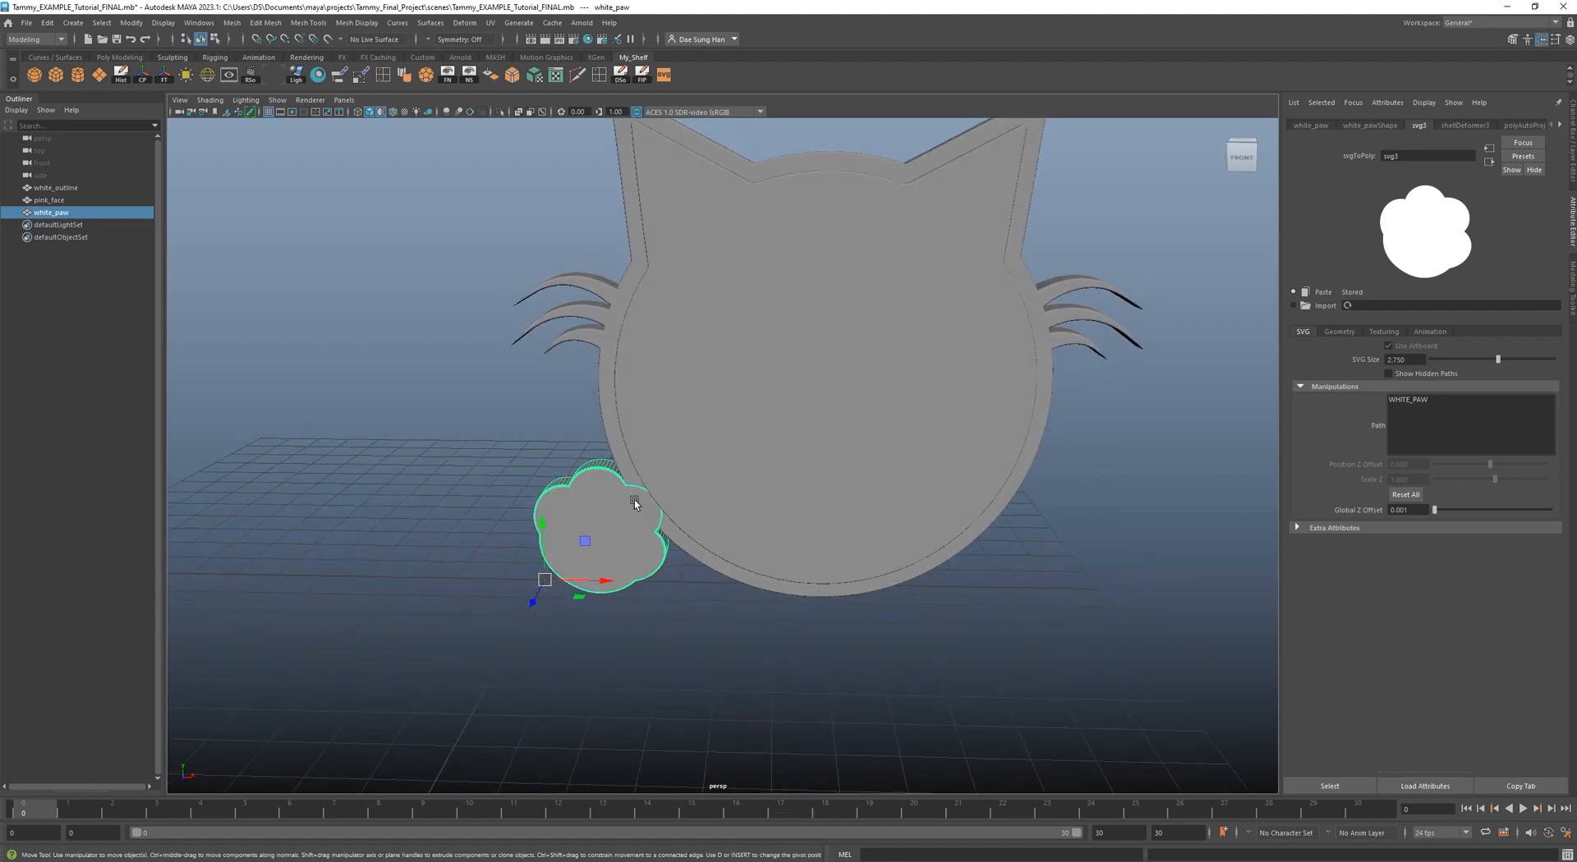
pyautogui.keyDown('alt'); pyautogui.moveTo(647, 515); pyautogui.dragTo(584, 461); pyautogui.keyUp('alt')
pyautogui.keyDown('alt'); pyautogui.moveTo(810, 457); pyautogui.dragTo(720, 423); pyautogui.keyUp('alt')
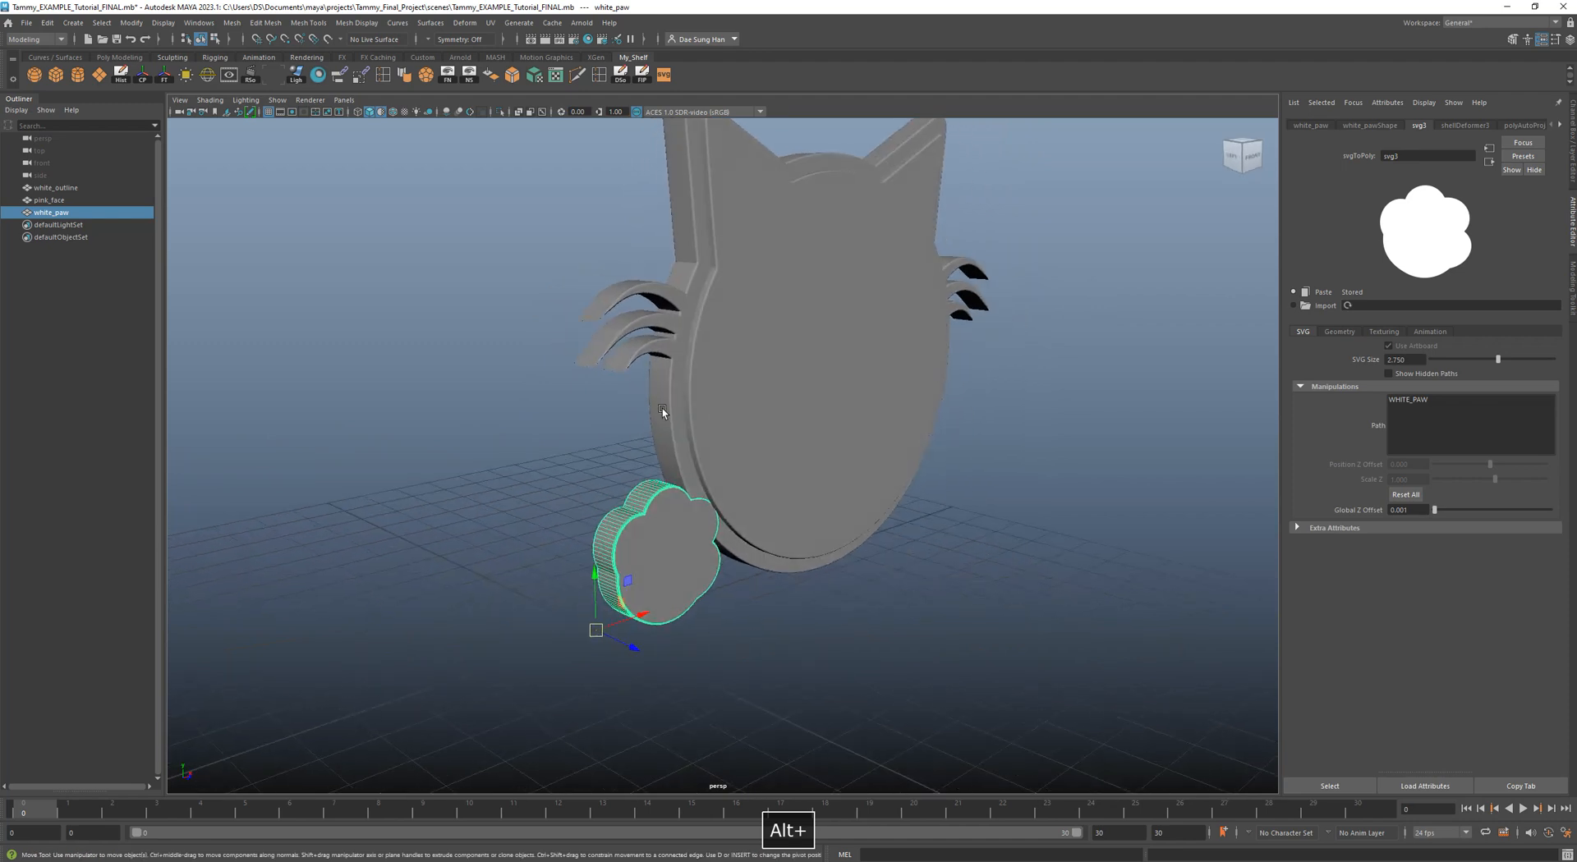
pyautogui.press('w')
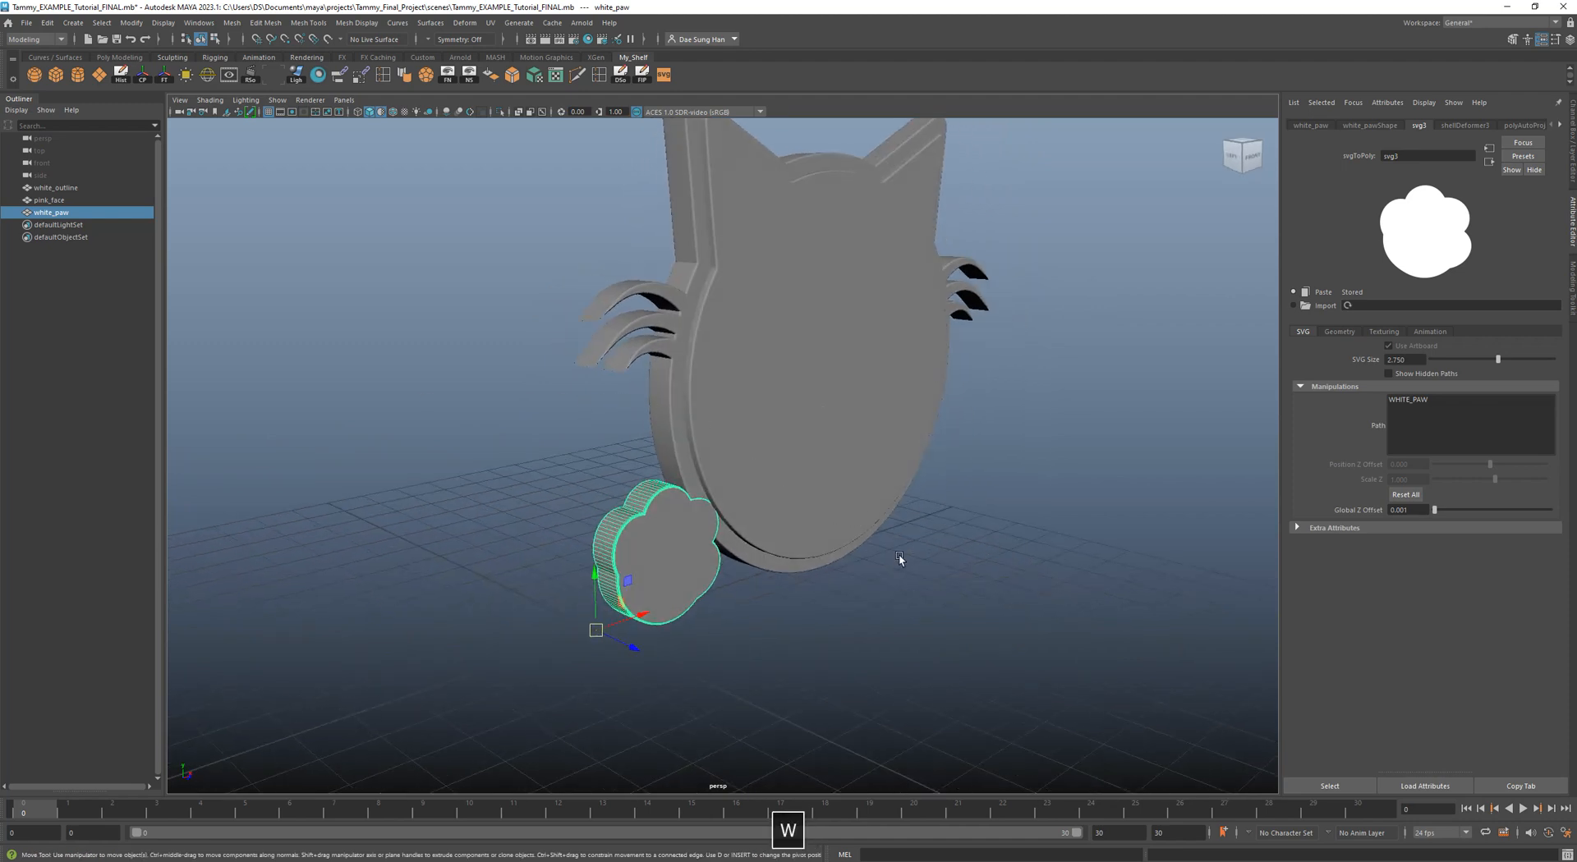
pyautogui.click(903, 630)
pyautogui.keyDown('alt'); pyautogui.moveTo(904, 630); pyautogui.dragTo(778, 546); pyautogui.keyUp('alt')
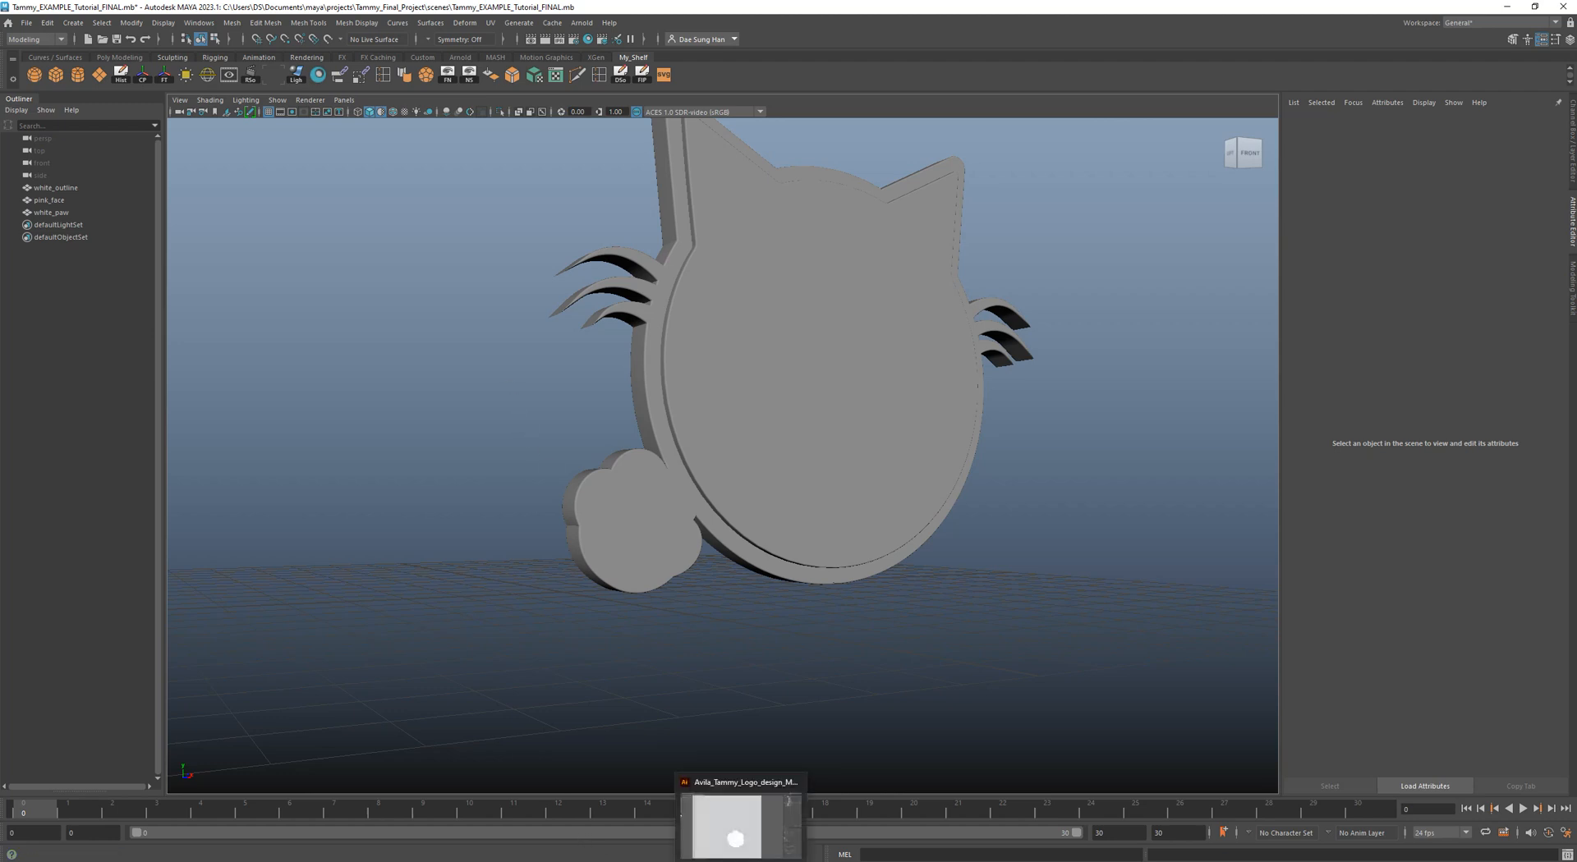
# Switch to Illustrator and show the NUB 1 to NUB 4 and NUB PAW shapes in Main Paw Group.
pyautogui.click(740, 859)
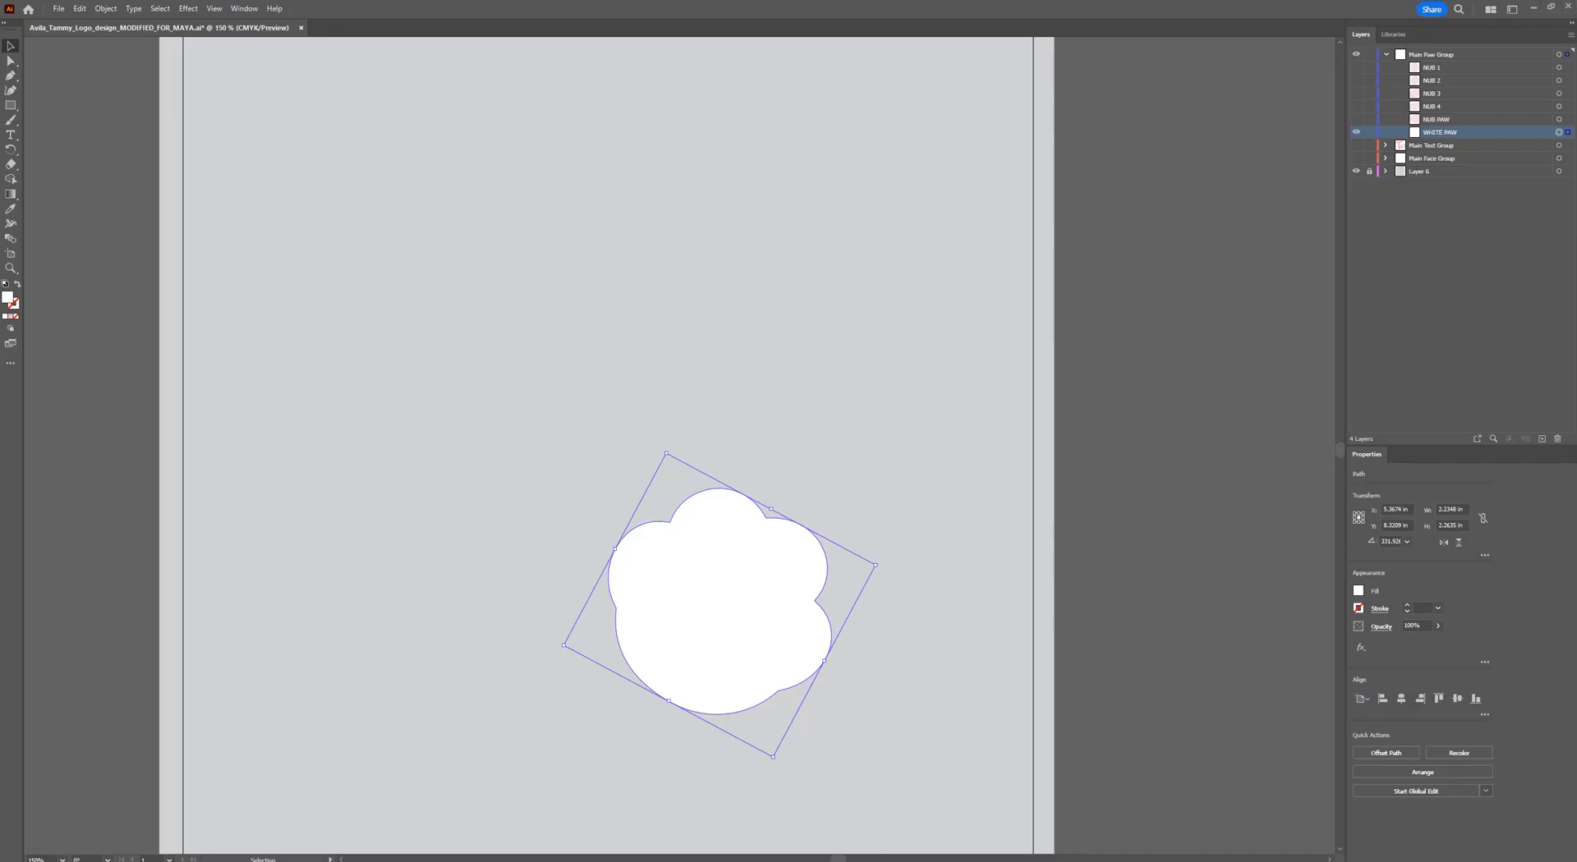
pyautogui.click(1357, 119)
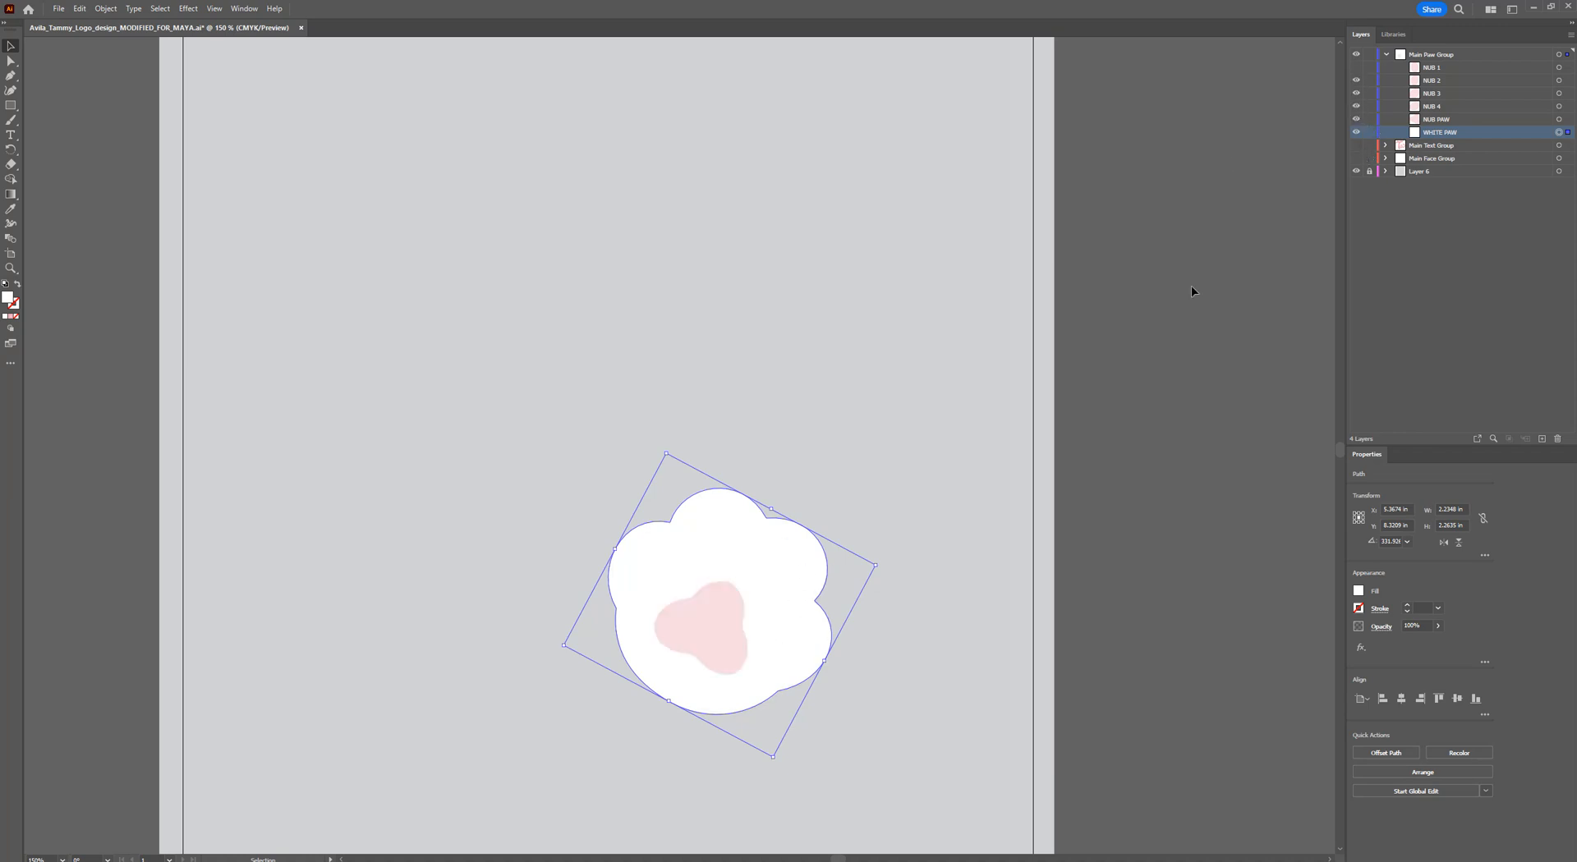
pyautogui.click(1356, 67)
# Select NUB 1, NUB 2, NUB 3, NUB 4 and NUB PAW together and copy them.
pyautogui.click(1498, 68)
pyautogui.click(1568, 69)
pyautogui.keyDown('shift'); pyautogui.click(1568, 80); pyautogui.keyUp('shift')
pyautogui.keyDown('shift'); pyautogui.click(1568, 93); pyautogui.keyUp('shift')
pyautogui.keyDown('shift'); pyautogui.click(1568, 107); pyautogui.keyUp('shift')
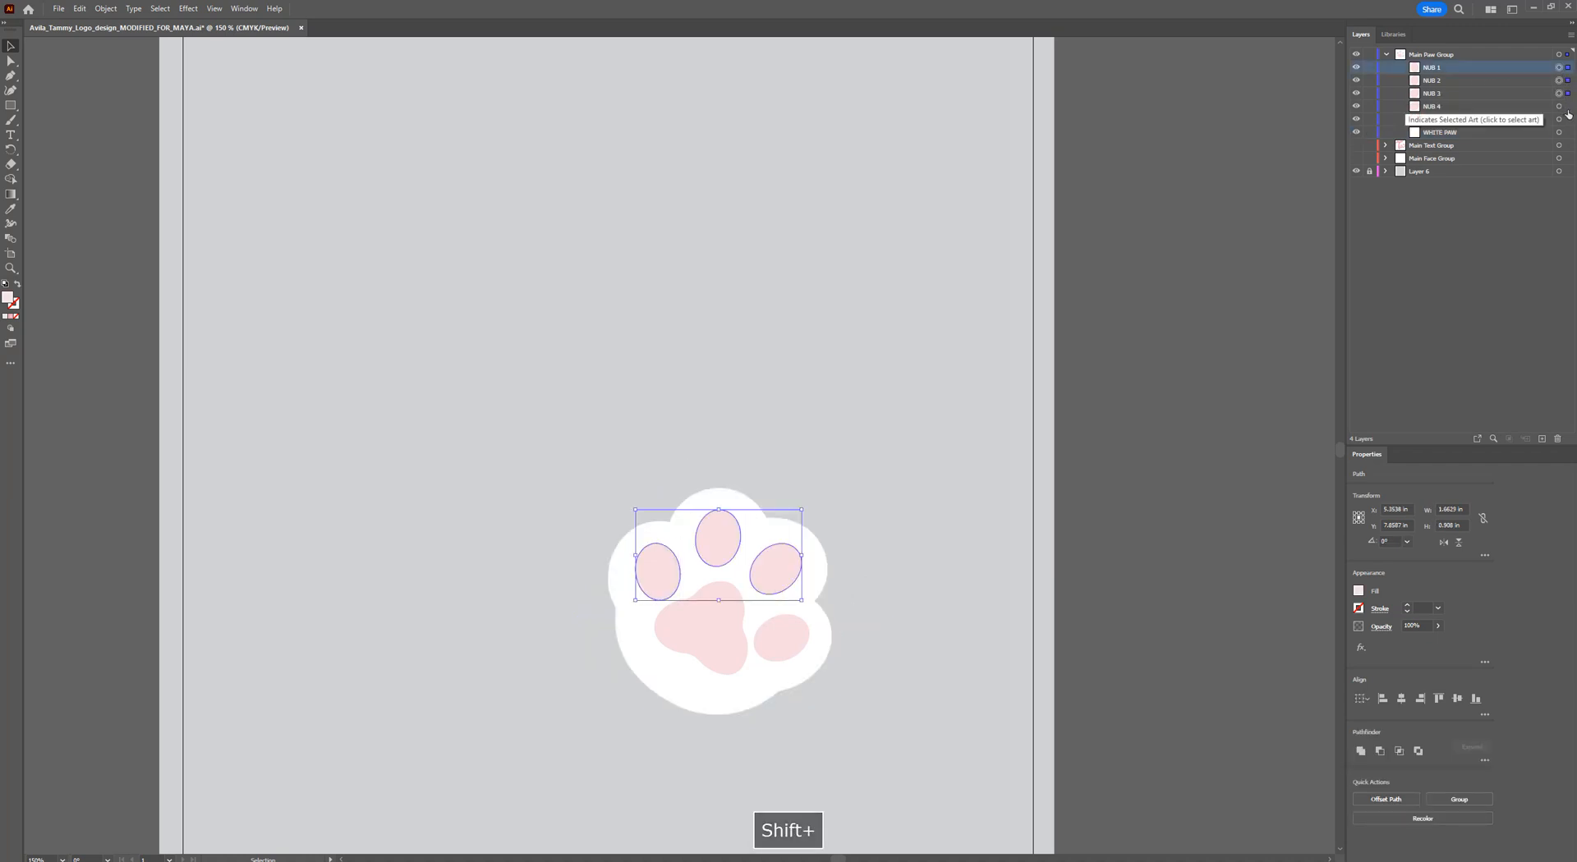
pyautogui.keyDown('shift'); pyautogui.click(1560, 119); pyautogui.keyUp('shift')
pyautogui.press('a')
pyautogui.hotkey('ctrl', 'c')
pyautogui.press('v')
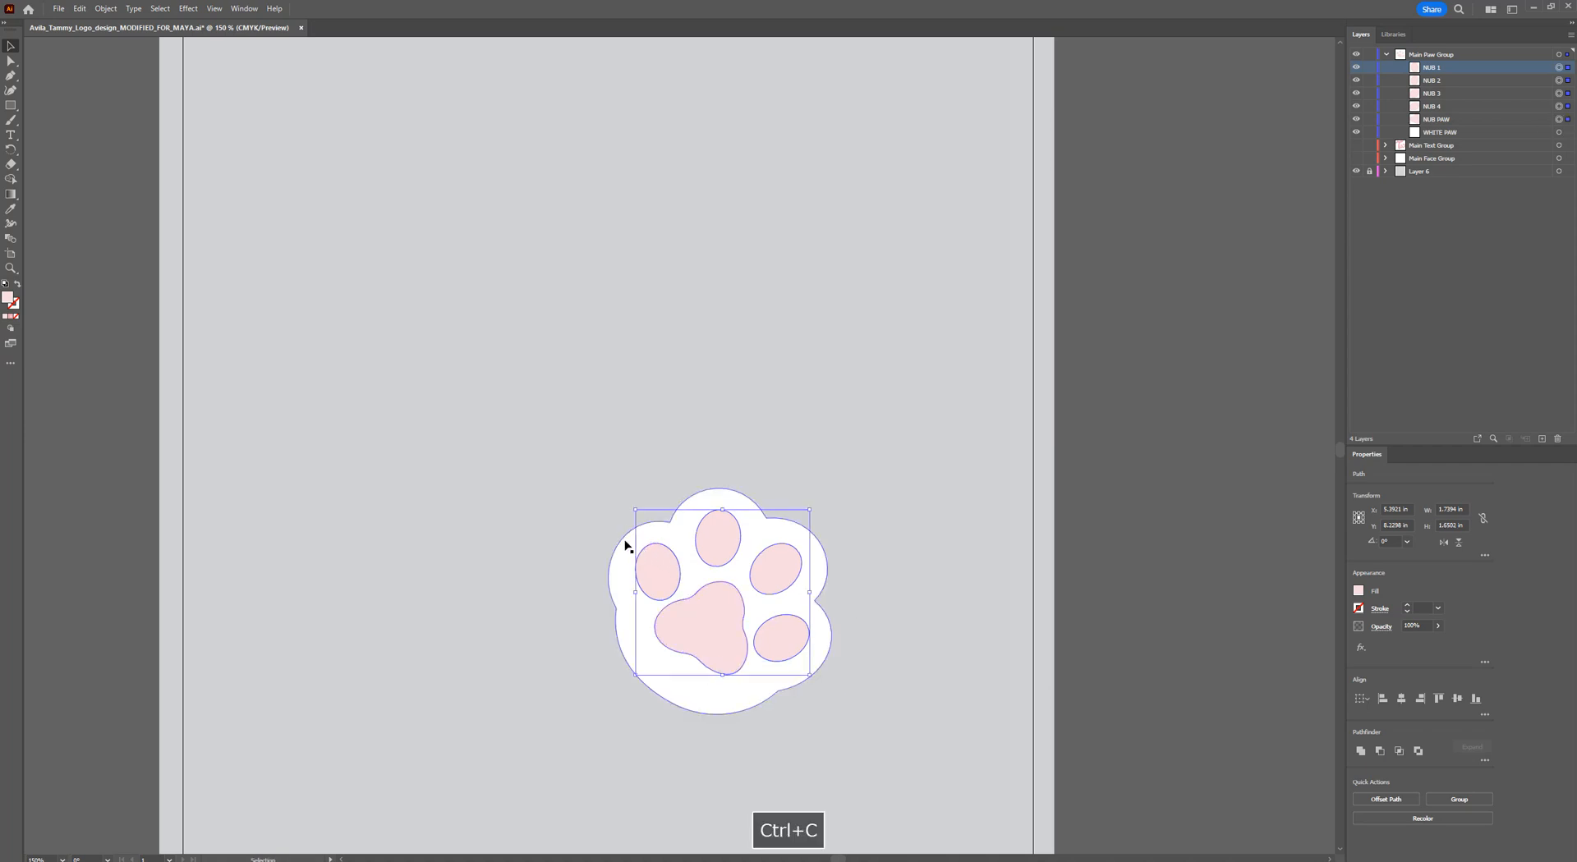
# Switch back to Maya, create a new SVG mesh and paste the copied paw pad shapes into it.
pyautogui.click(1533, 11)
pyautogui.keyDown('alt'); pyautogui.moveTo(649, 341); pyautogui.dragTo(968, 419); pyautogui.keyUp('alt')
pyautogui.keyDown('alt'); pyautogui.moveTo(893, 338); pyautogui.dragTo(676, 451); pyautogui.keyUp('alt')
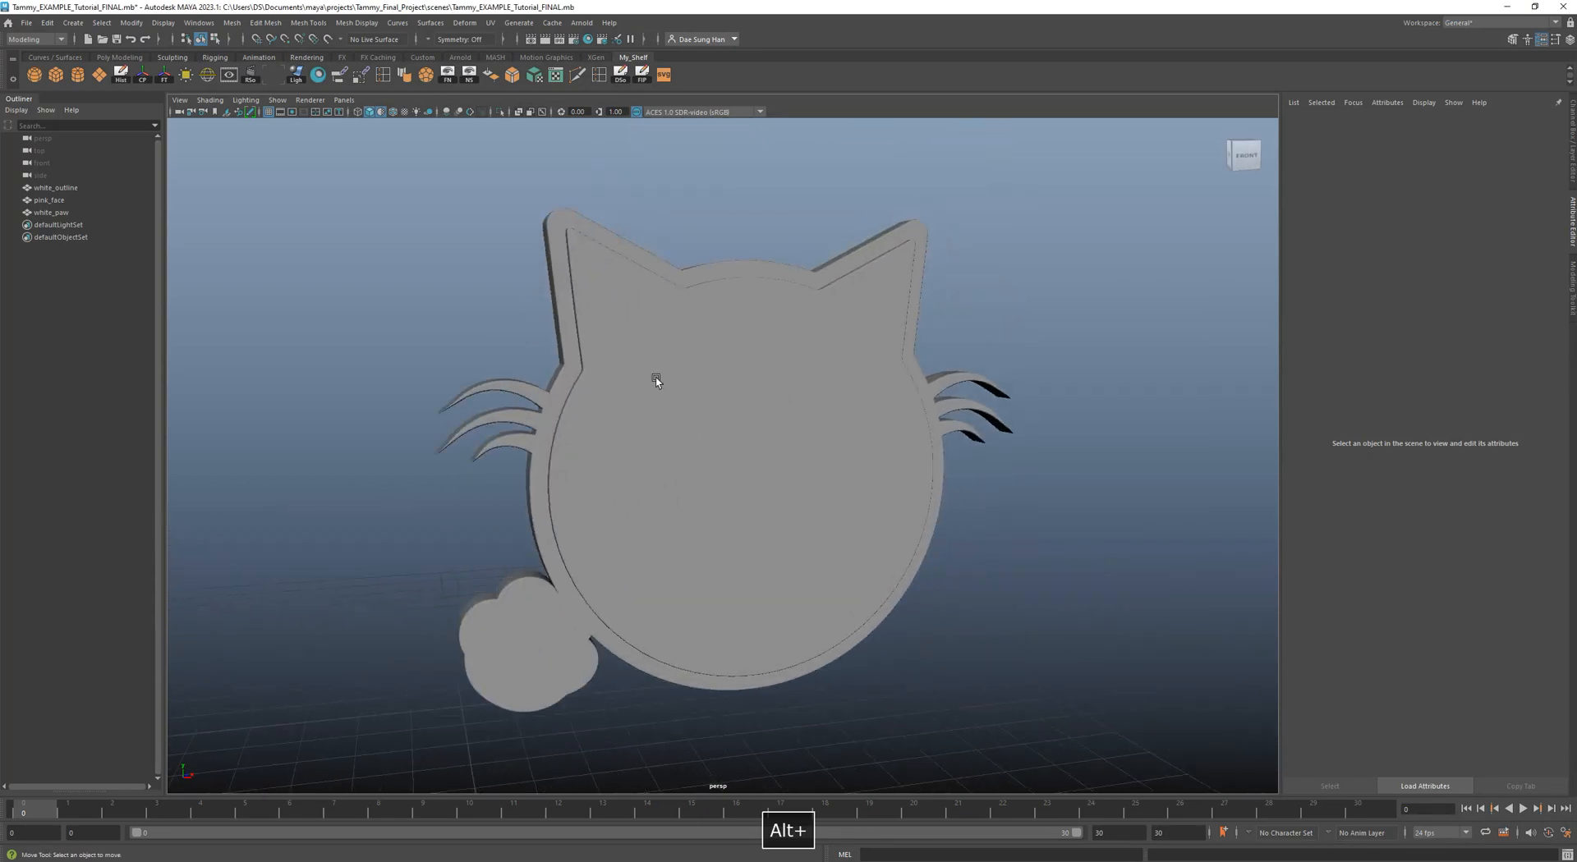
pyautogui.click(667, 82)
pyautogui.keyDown('alt'); pyautogui.moveTo(616, 186); pyautogui.dragTo(941, 360); pyautogui.keyUp('alt')
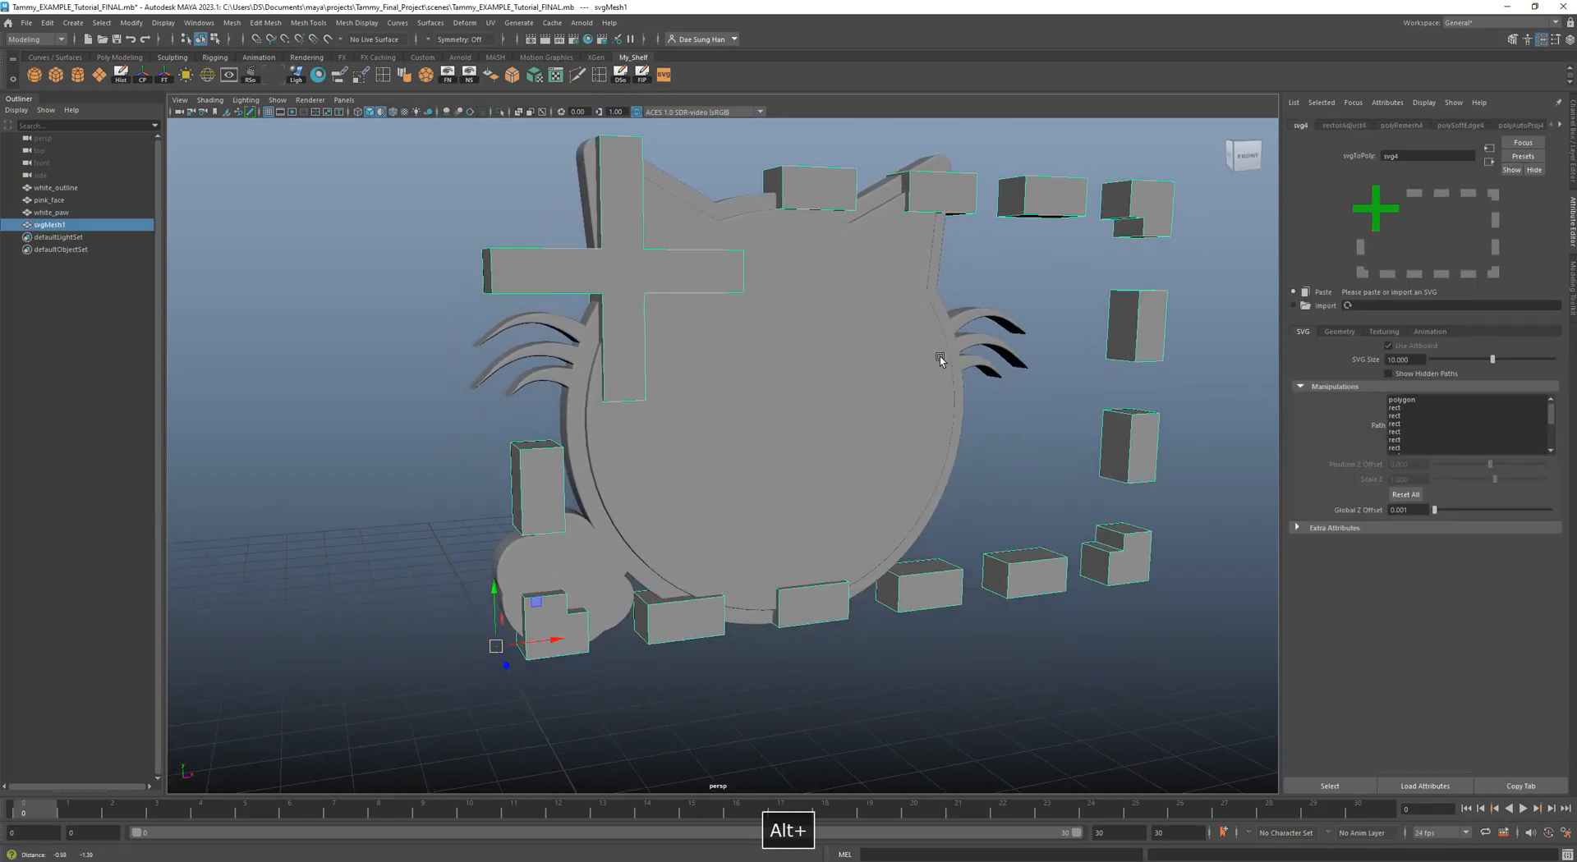
pyautogui.click(1324, 292)
pyautogui.moveTo(748, 415)
pyautogui.keyDown('alt'); pyautogui.mouseDown()
pyautogui.moveTo(810, 417)
pyautogui.moveTo(743, 411)
pyautogui.mouseUp(); pyautogui.keyUp('alt')
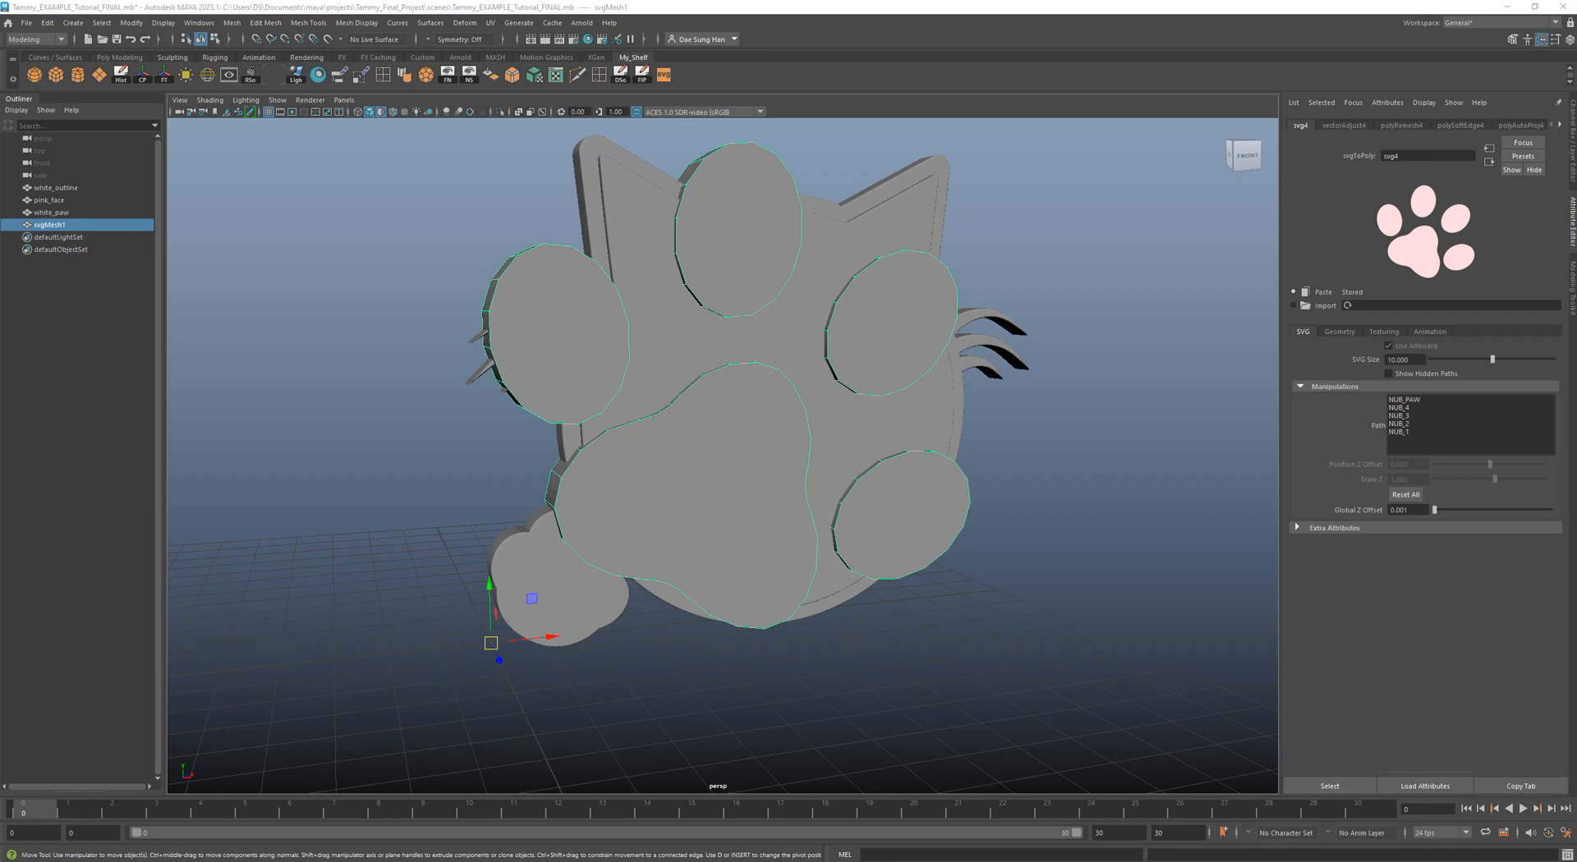
# Set the curve resolution of the new paw pad SVG mesh to 14.
pyautogui.click(1340, 333)
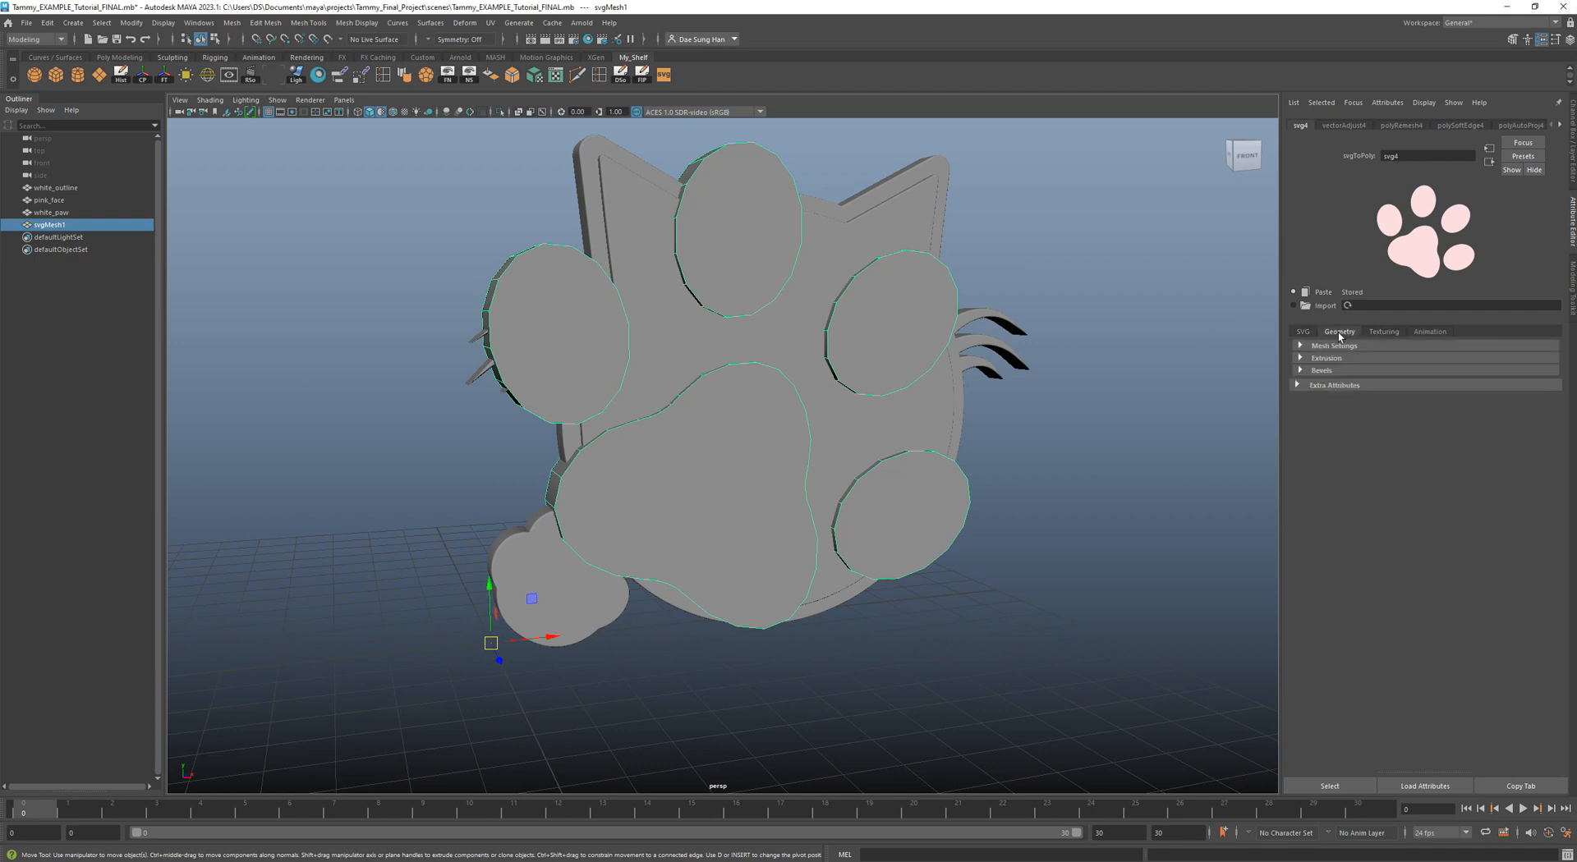
pyautogui.click(1334, 345)
pyautogui.click(1390, 361)
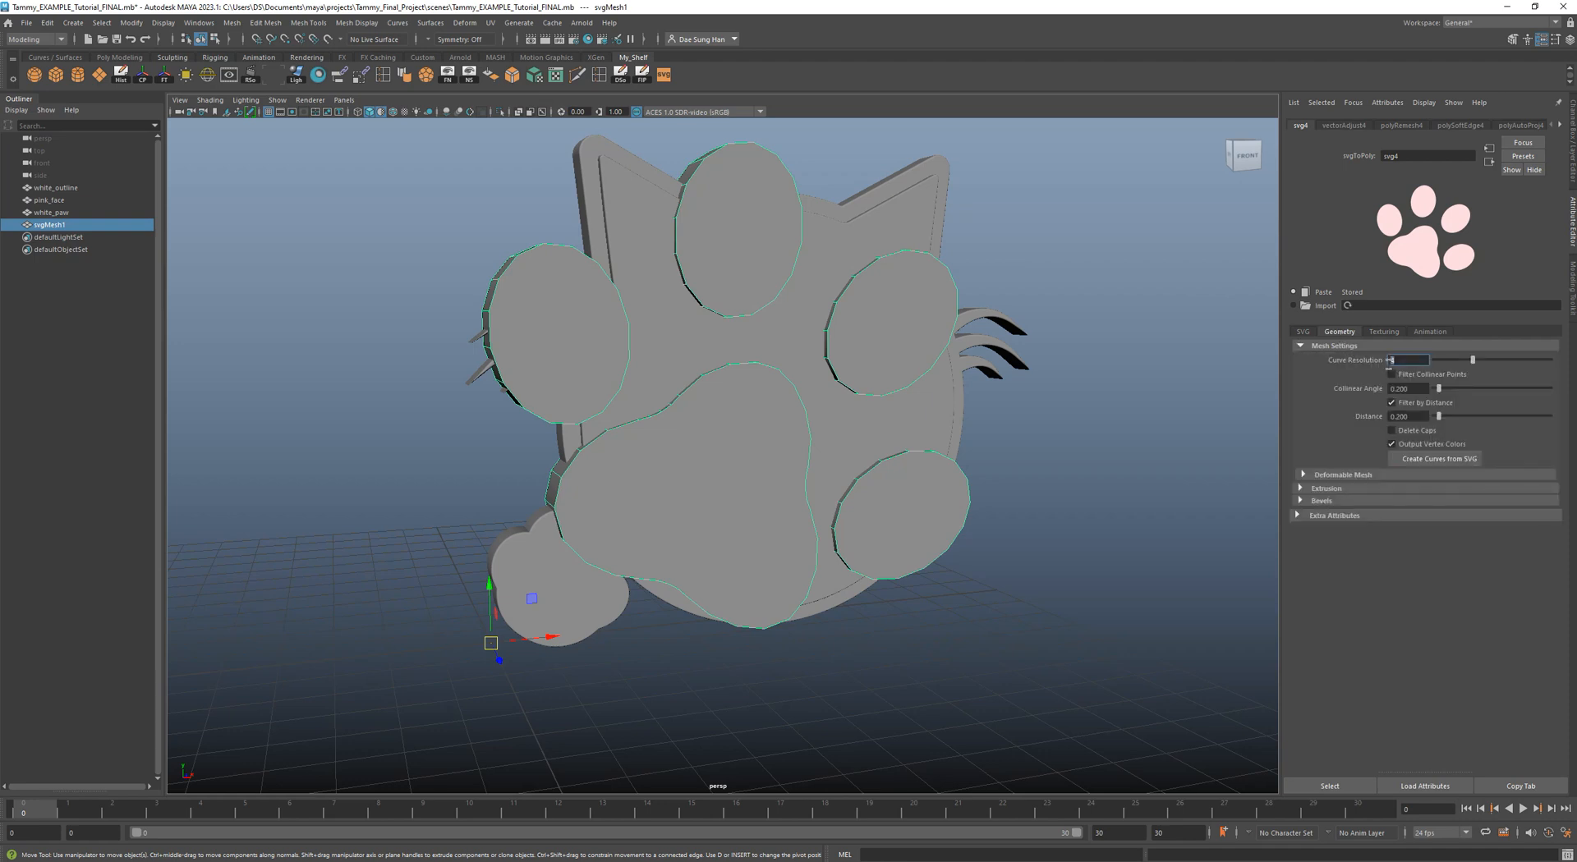
pyautogui.write('14')
pyautogui.press('Return')
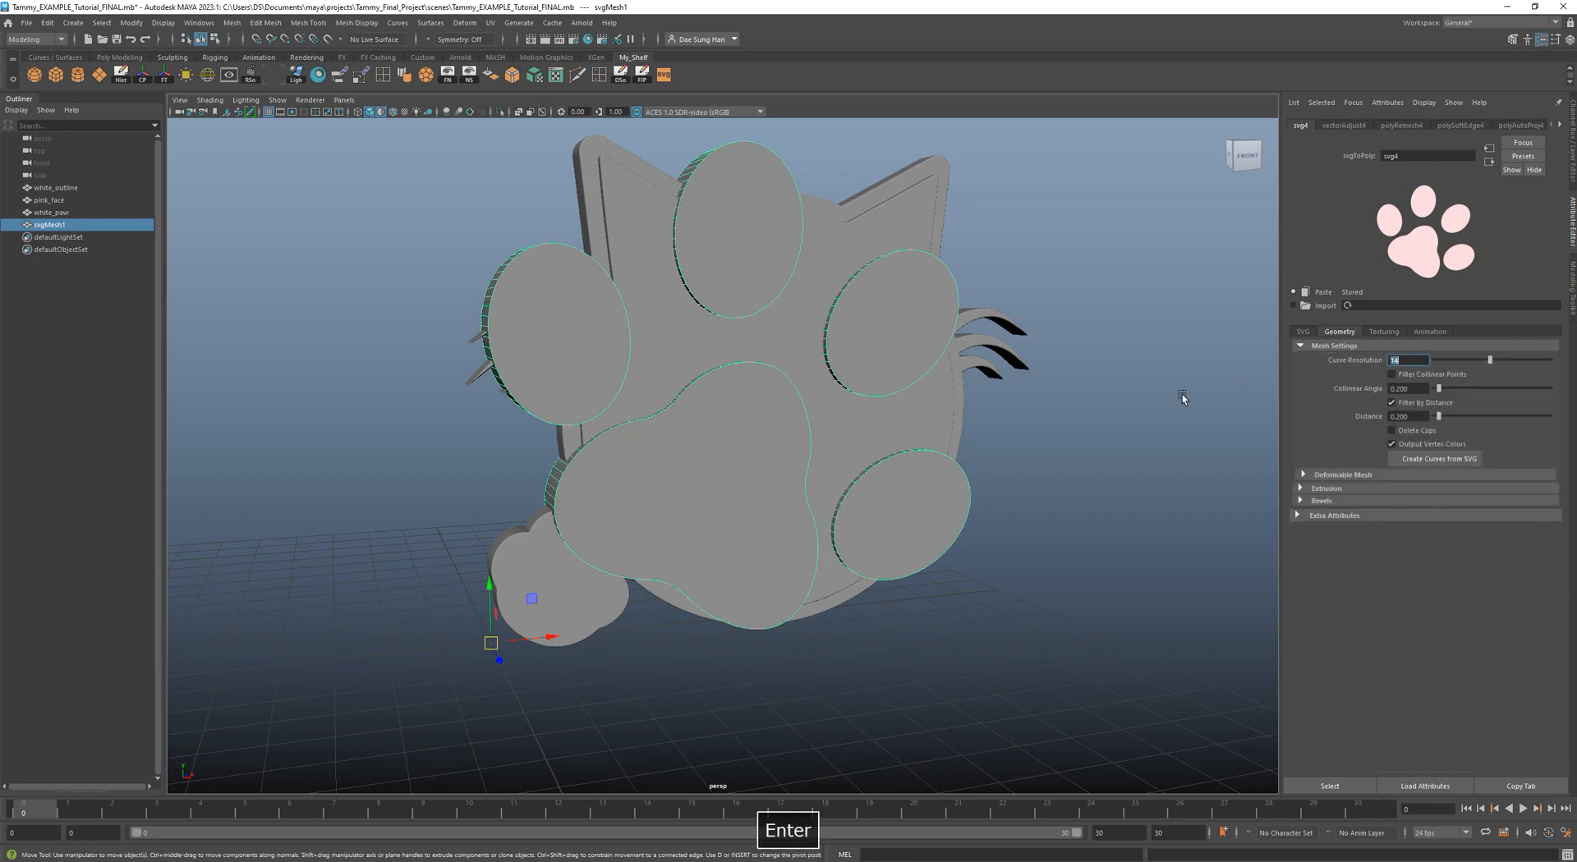
# Set the paw pad mesh's filter distance to 0.1 and check the resulting edges.
pyautogui.keyDown('alt'); pyautogui.moveTo(789, 400); pyautogui.dragTo(739, 439); pyautogui.keyUp('alt')
pyautogui.click(1389, 416)
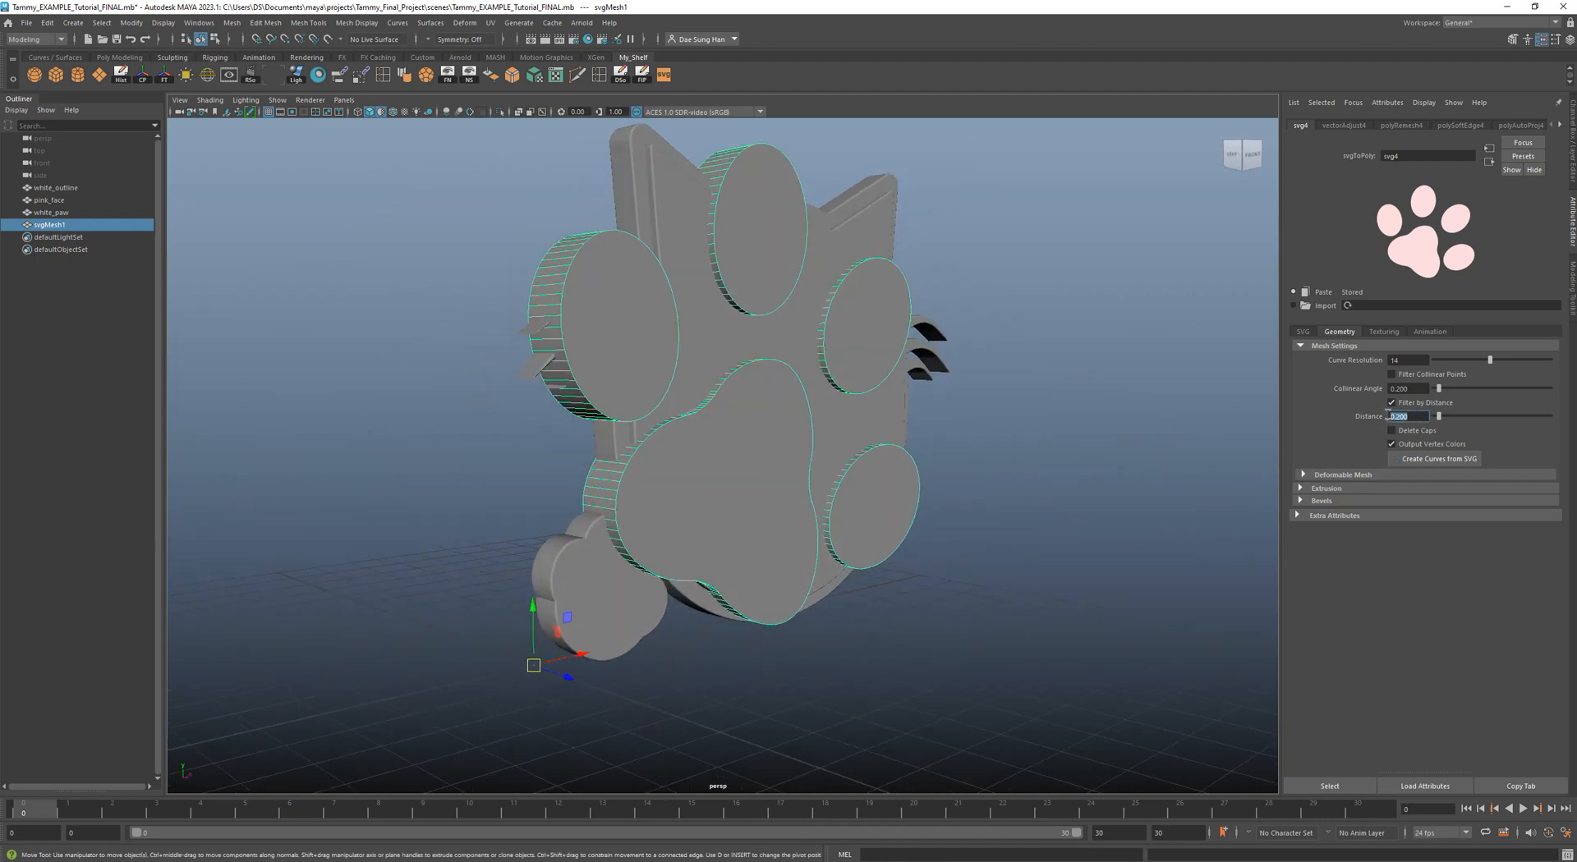
pyautogui.write('0.1')
pyautogui.press('Return')
pyautogui.keyDown('alt'); pyautogui.moveTo(1021, 427); pyautogui.dragTo(792, 439); pyautogui.keyUp('alt')
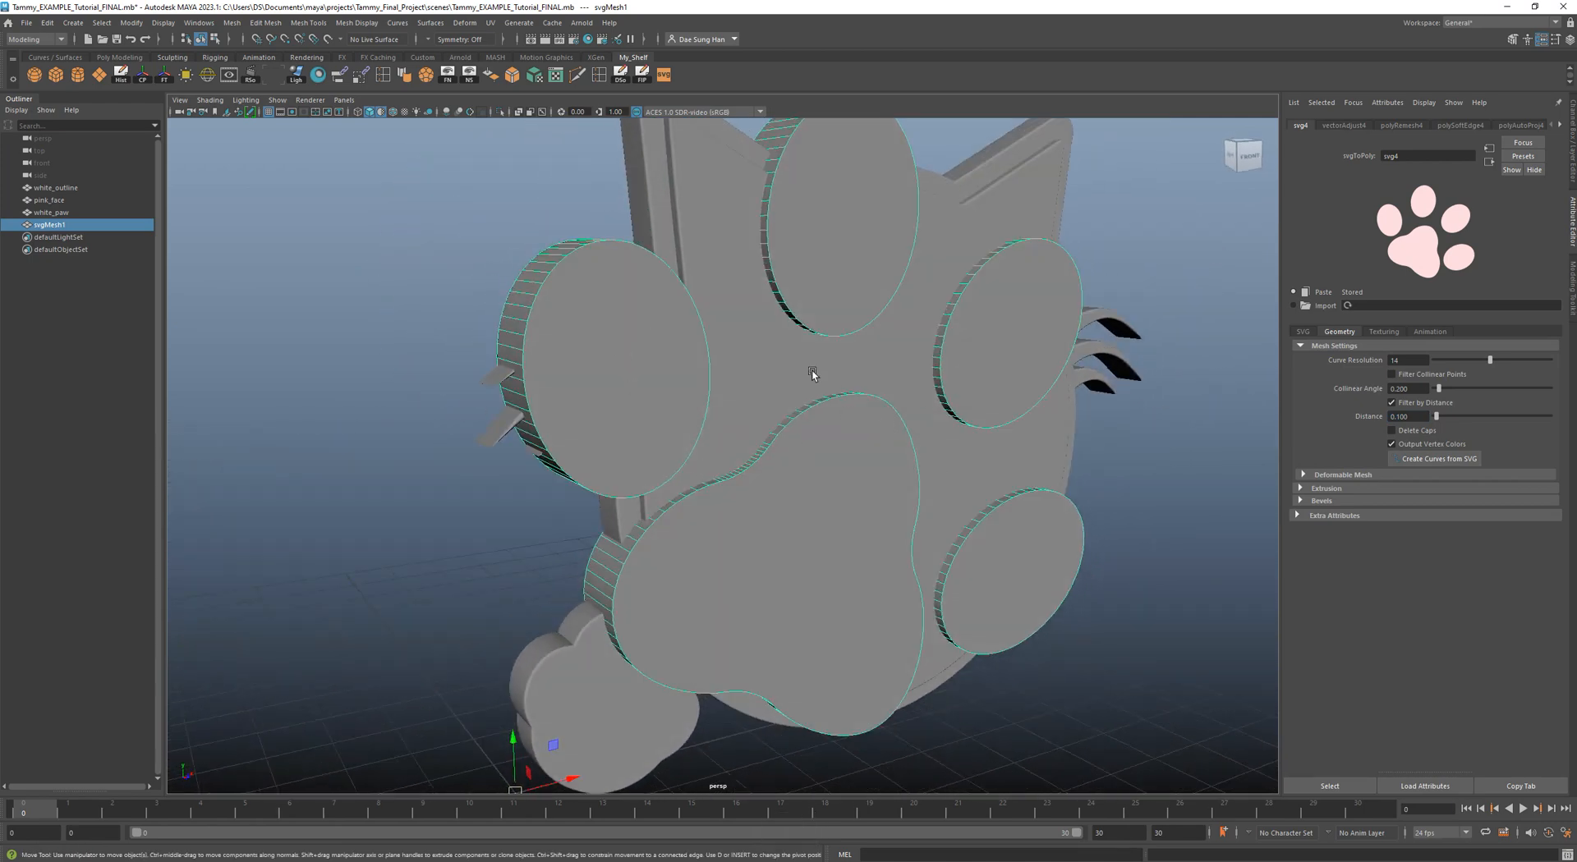
pyautogui.keyDown('alt'); pyautogui.moveTo(739, 374); pyautogui.dragTo(664, 204, button='right'); pyautogui.keyUp('alt')
pyautogui.keyDown('alt'); pyautogui.moveTo(792, 442); pyautogui.dragTo(843, 416, button='right'); pyautogui.keyUp('alt')
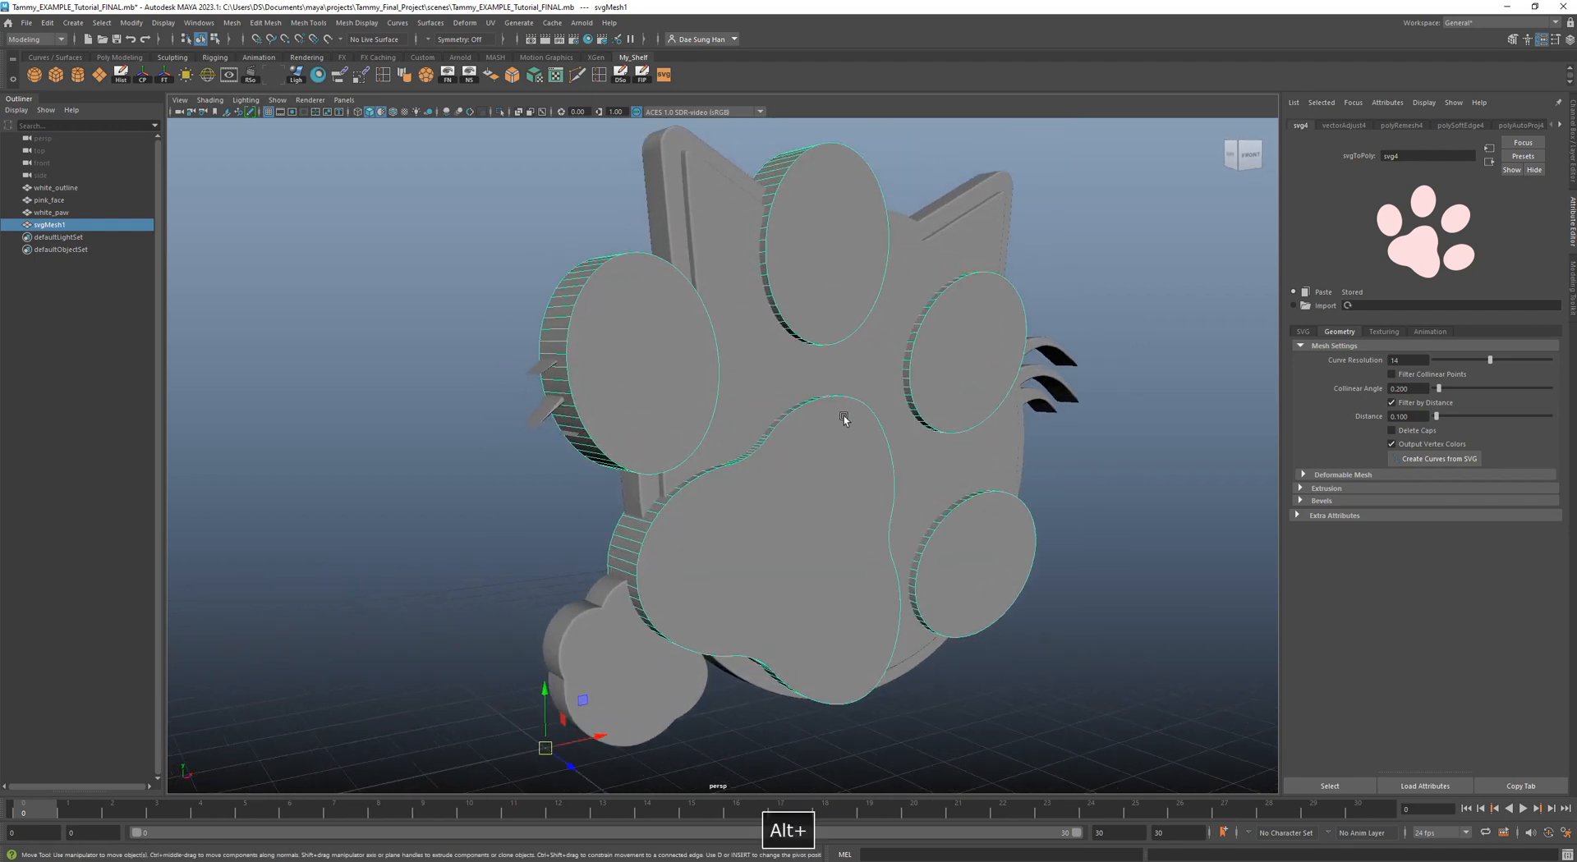
# Set the extrude distance of the paw pad mesh to 0.65.
pyautogui.click(1331, 347)
pyautogui.click(1326, 359)
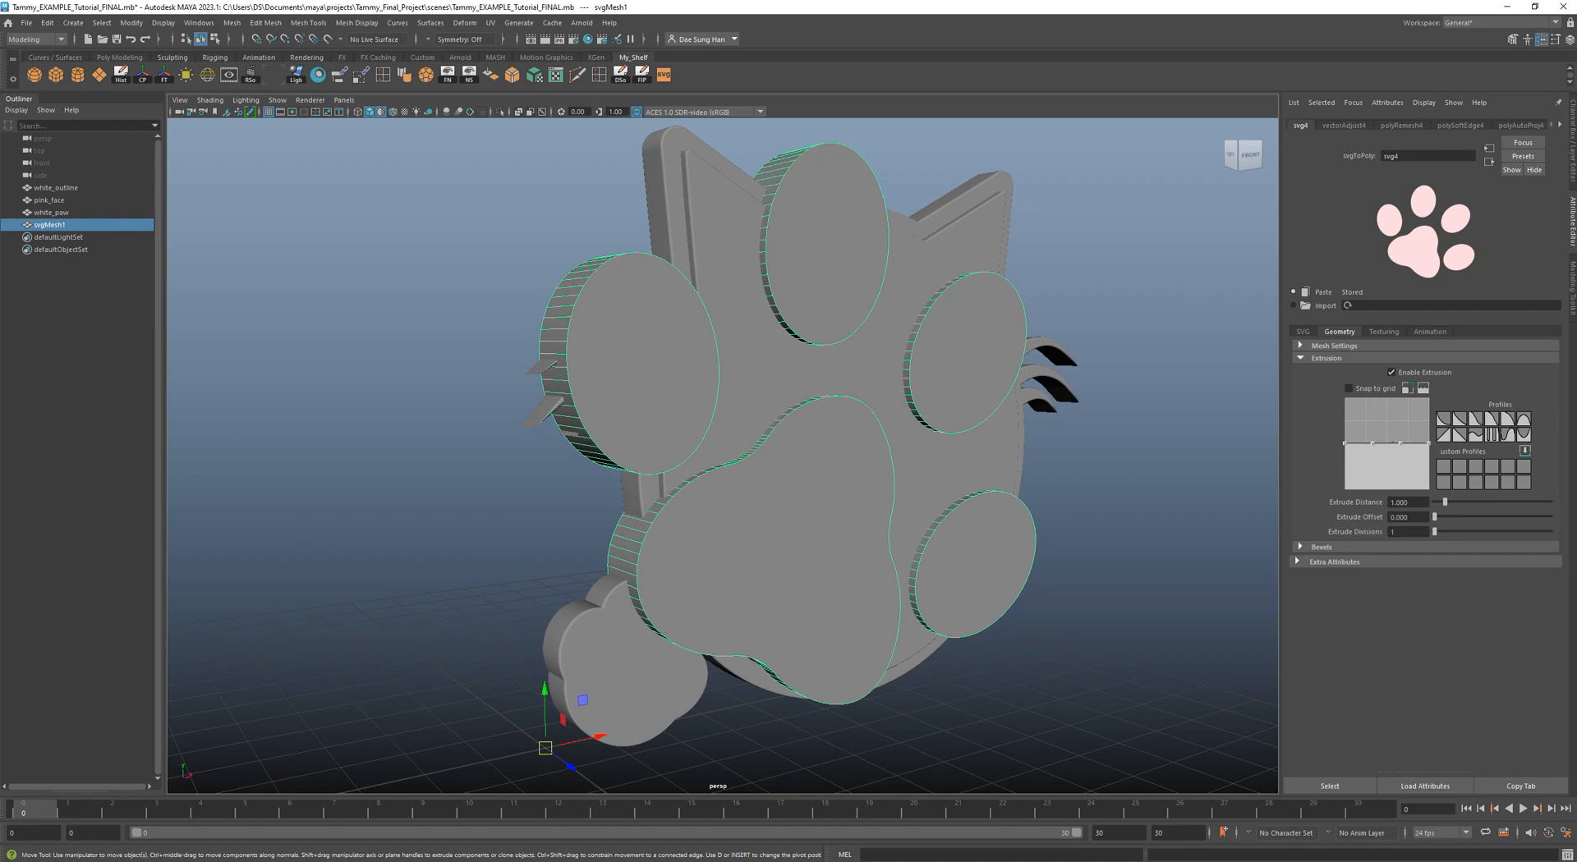
pyautogui.click(1400, 501)
pyautogui.press('BackSpace')
pyautogui.write('.65')
pyautogui.press('Return')
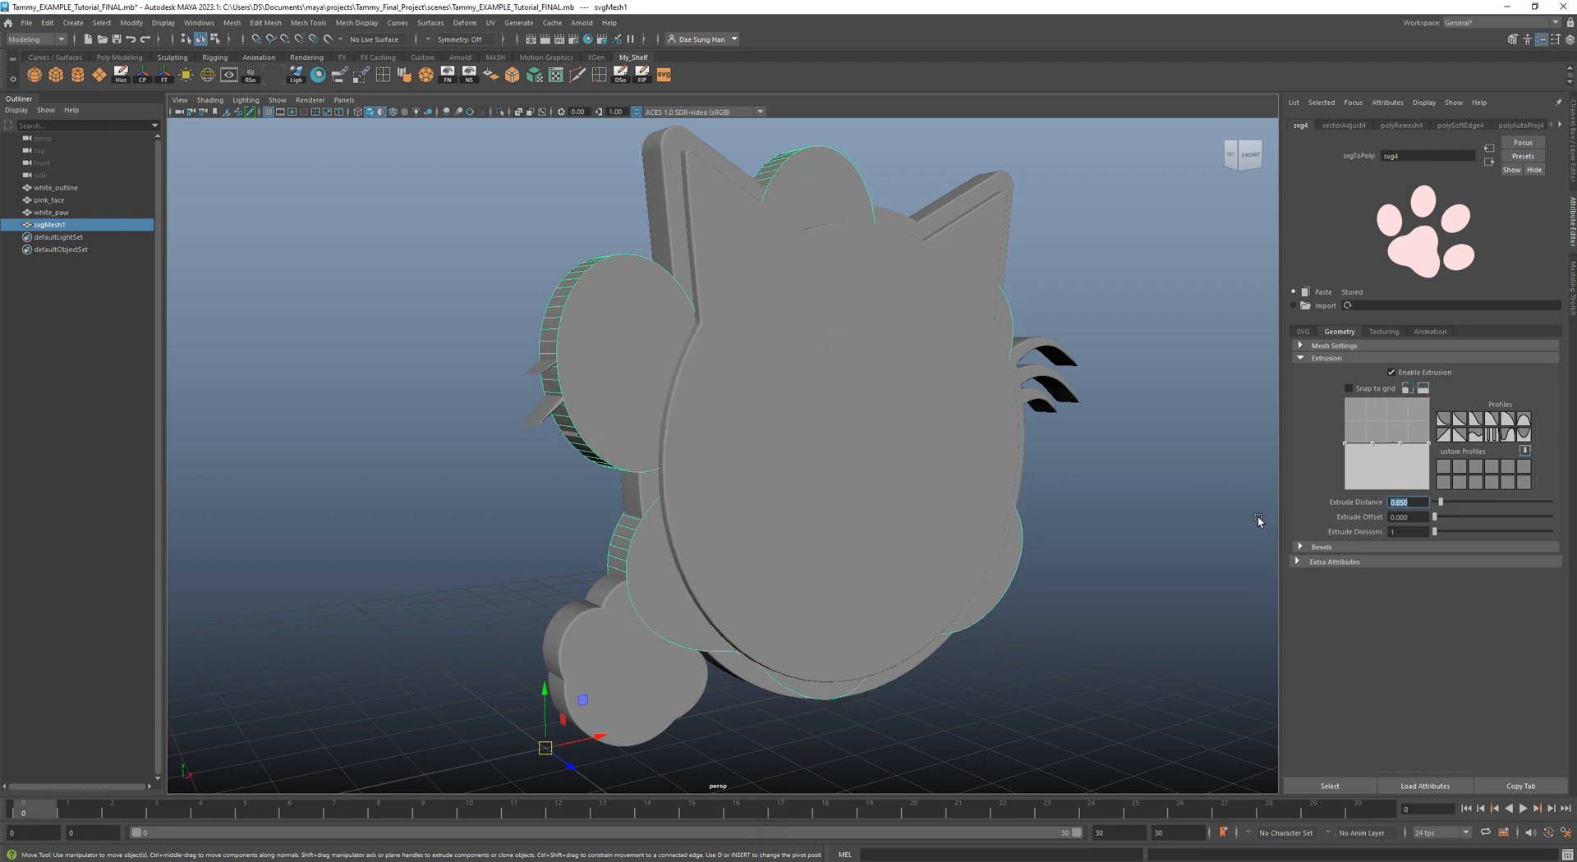
# Enable the bevel on the paw pad mesh and open its bevel distance for editing.
pyautogui.click(1332, 360)
pyautogui.click(1325, 373)
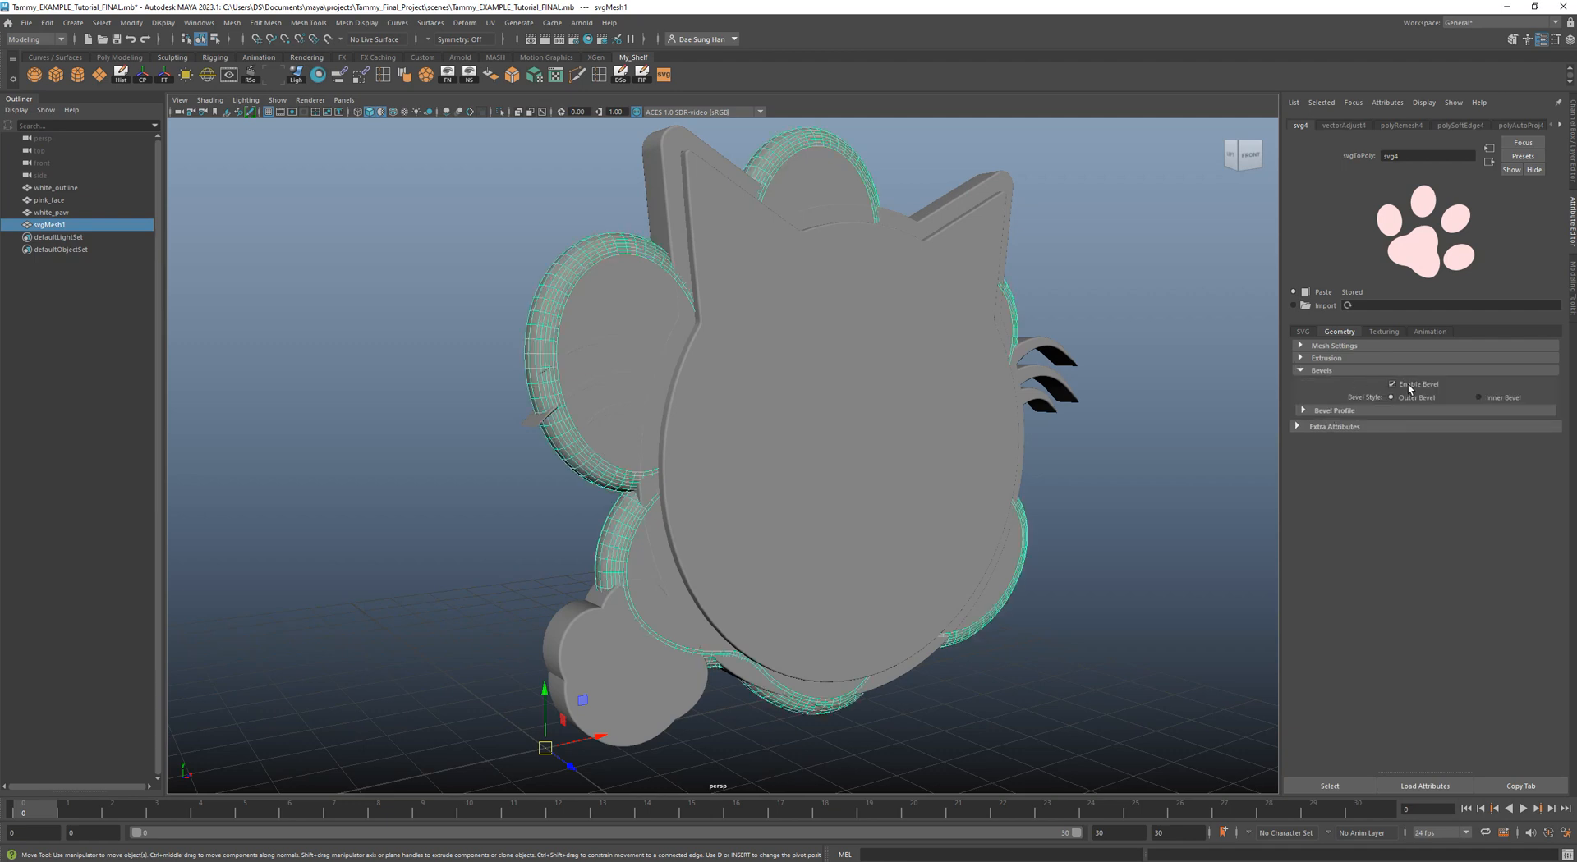
pyautogui.click(1380, 413)
pyautogui.click(1406, 542)
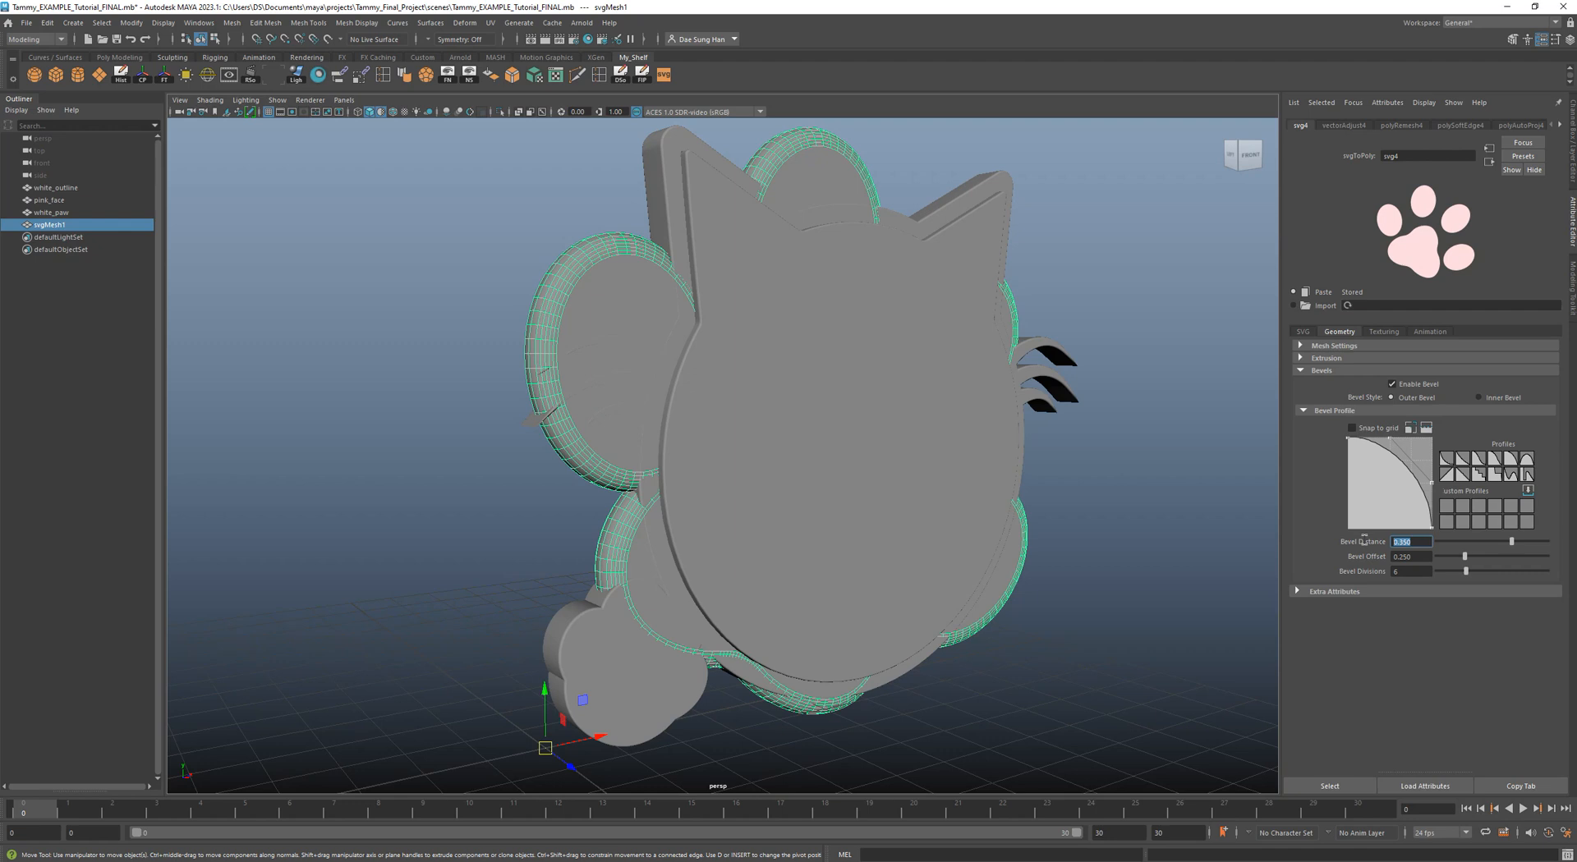
# Set the paw pads' bevel distance to 0.037 and bevel offset to 0.043.
pyautogui.write('.037')
pyautogui.press('Return')
pyautogui.click(1398, 557)
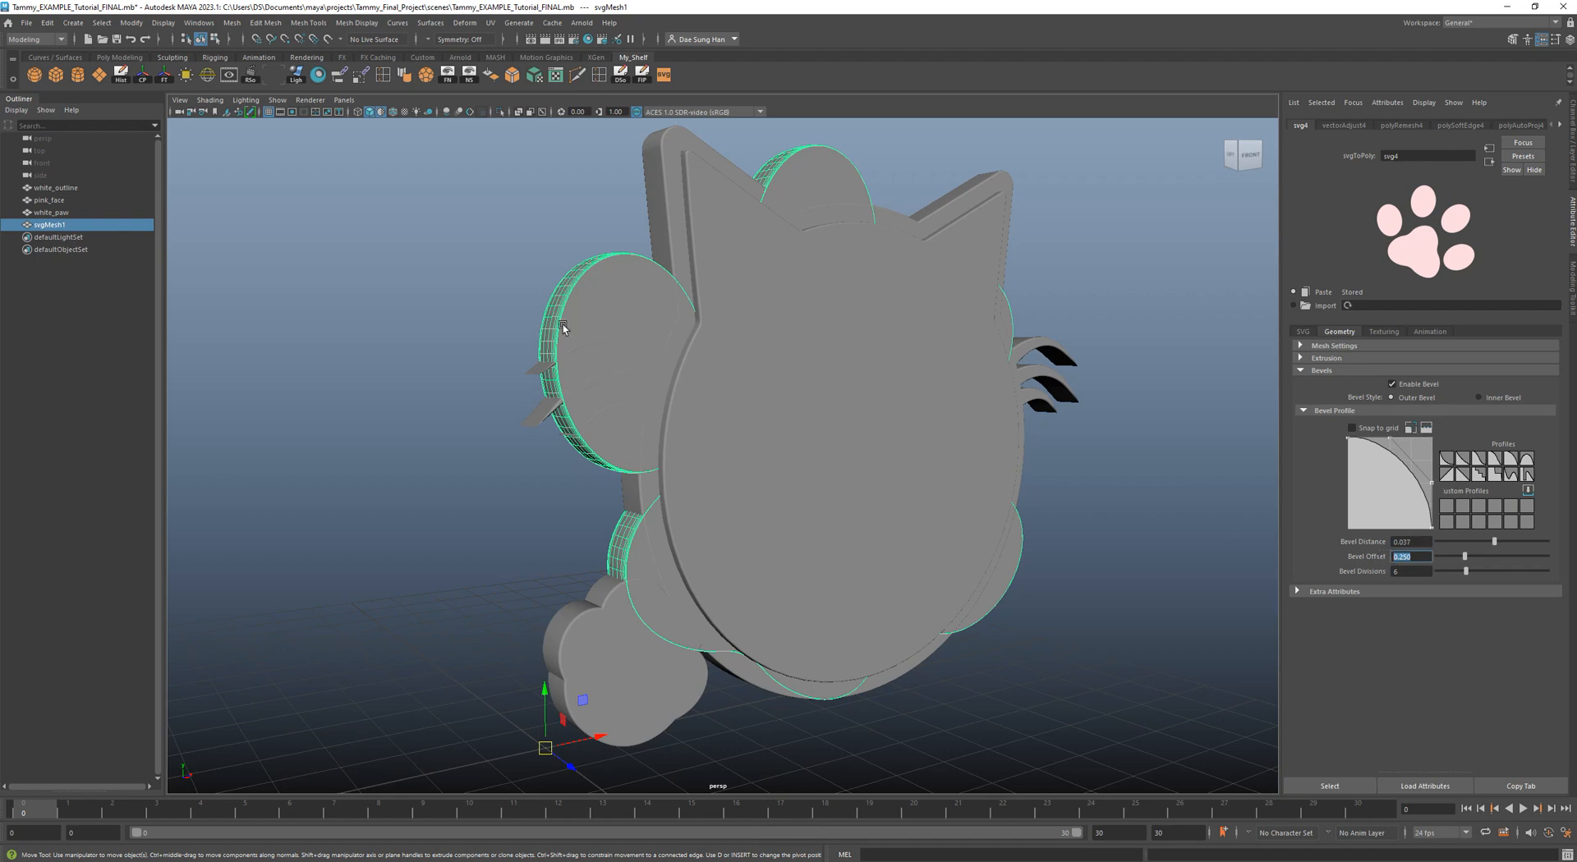
pyautogui.write('.04')
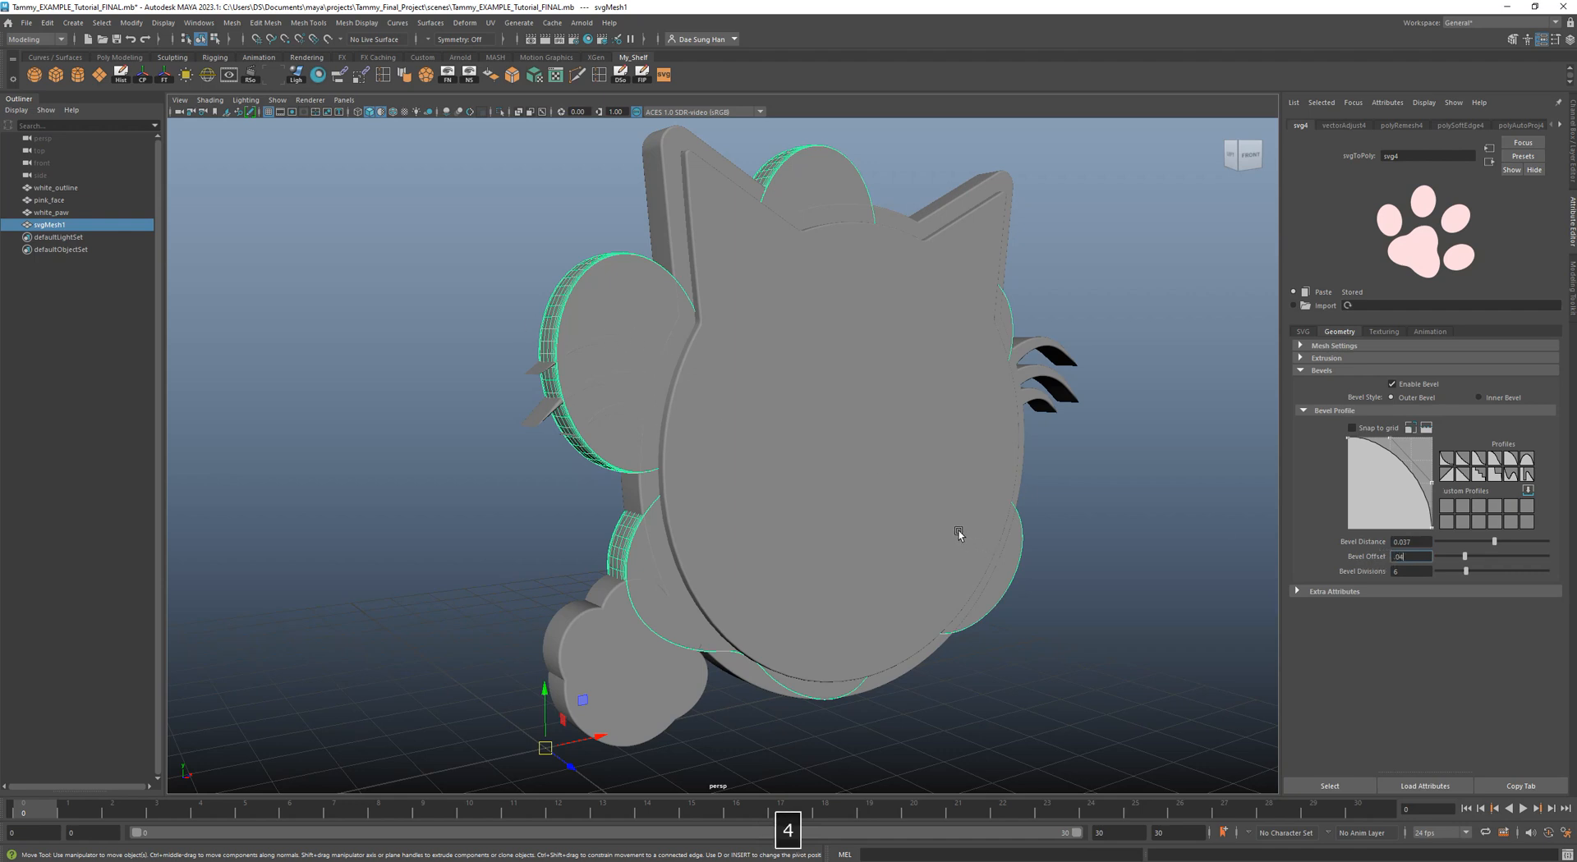
pyautogui.write('3')
pyautogui.press('Return')
pyautogui.click(1119, 430)
pyautogui.keyDown('alt'); pyautogui.moveTo(1120, 430); pyautogui.dragTo(908, 455); pyautogui.keyUp('alt')
pyautogui.click(908, 455)
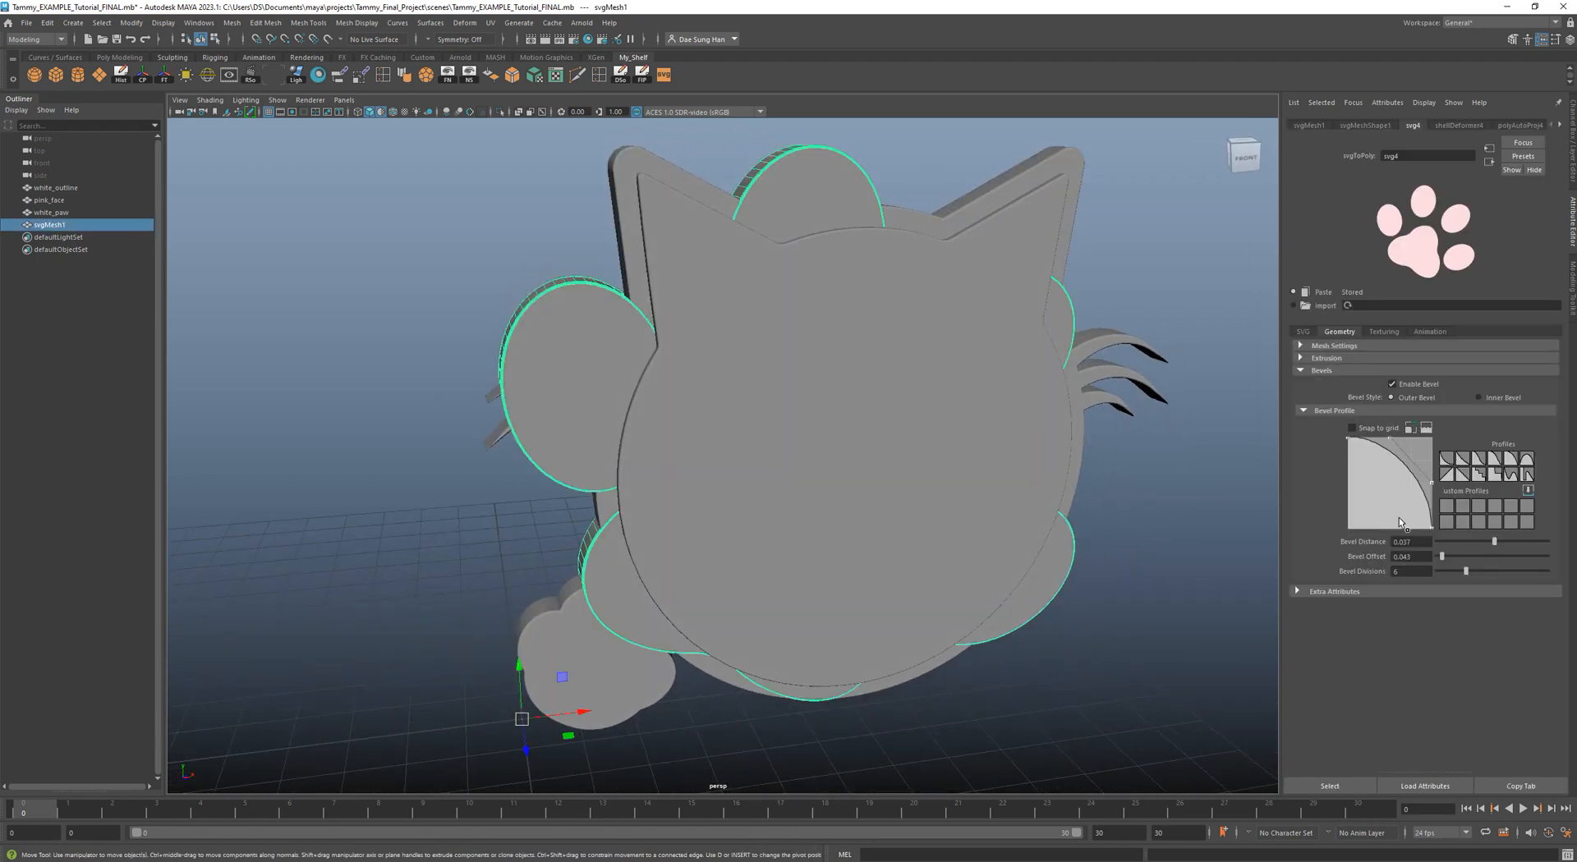
# Set the paw pads' SVG size to 2.
pyautogui.click(1361, 410)
pyautogui.click(1348, 371)
pyautogui.click(1303, 332)
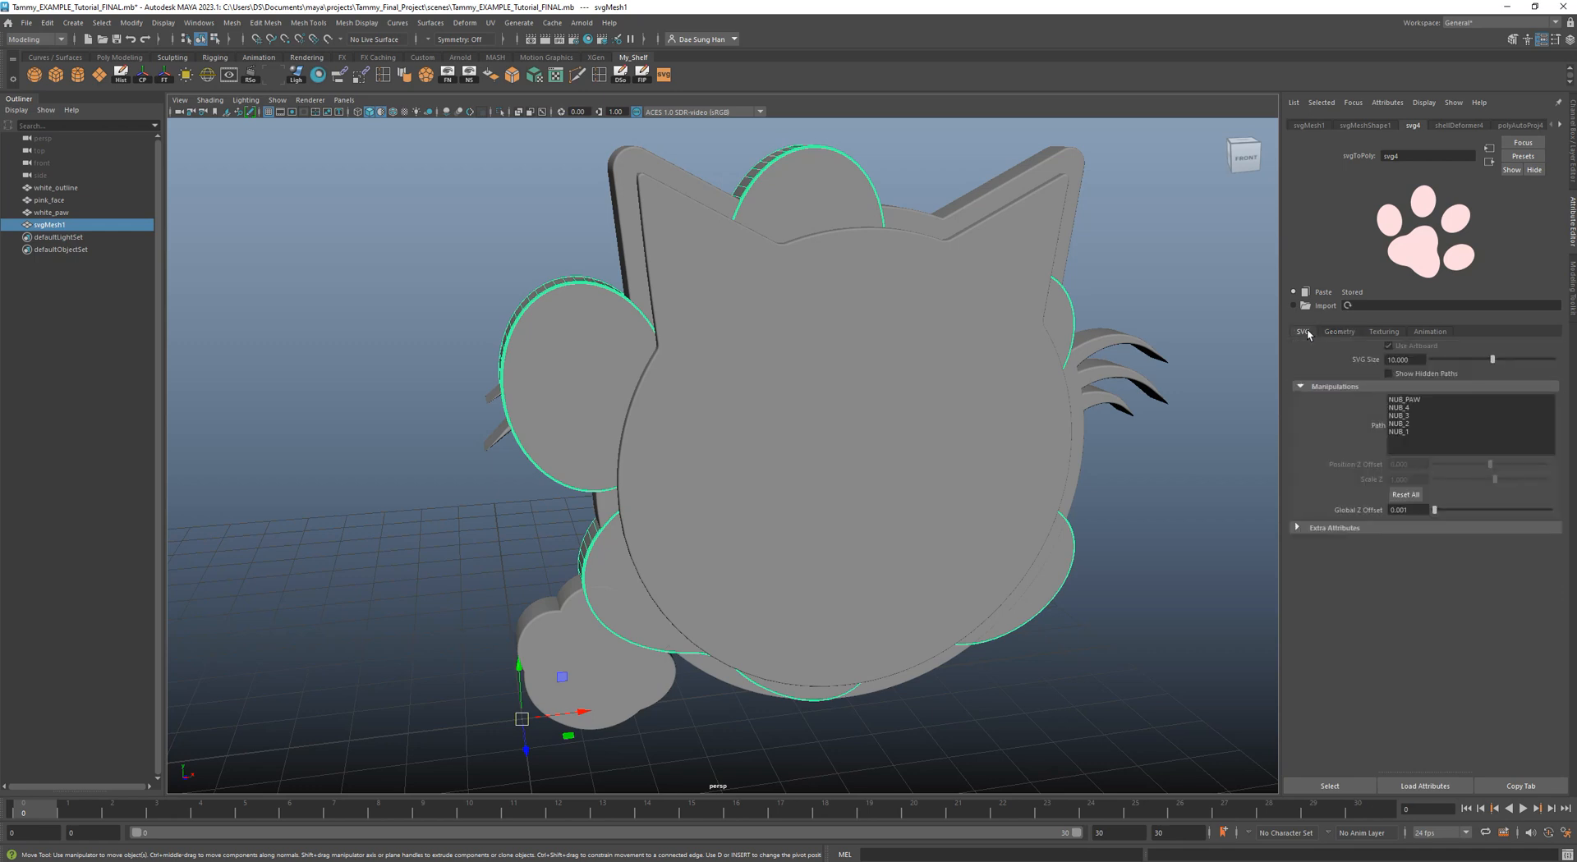
pyautogui.keyDown('alt'); pyautogui.moveTo(774, 474); pyautogui.dragTo(829, 449); pyautogui.keyUp('alt')
pyautogui.keyDown('alt'); pyautogui.moveTo(759, 528); pyautogui.dragTo(845, 451); pyautogui.keyUp('alt')
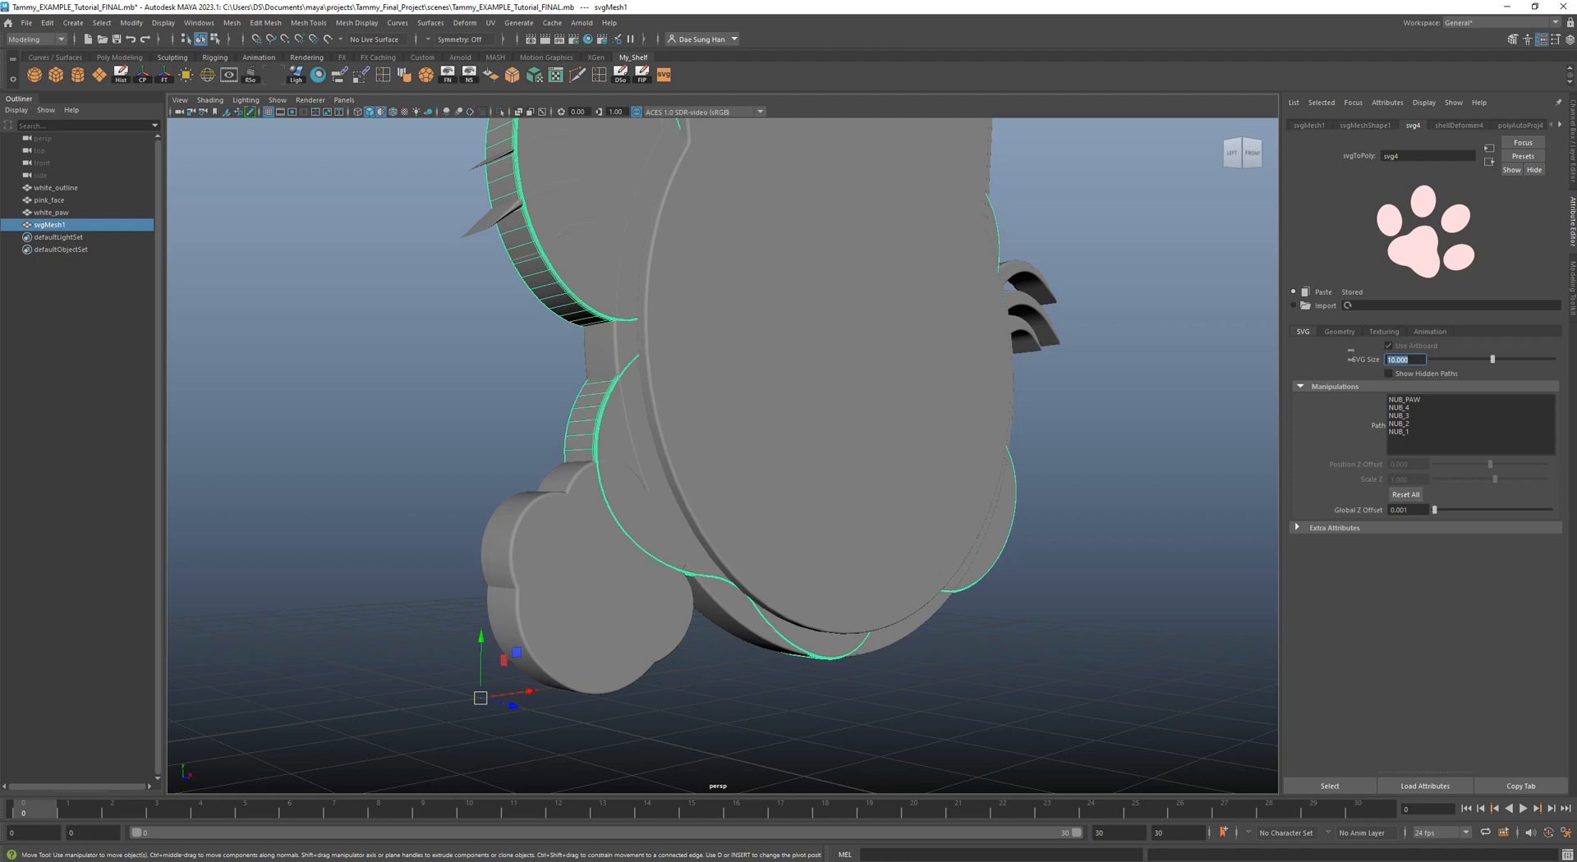
pyautogui.write('2')
pyautogui.press('Return')
# Move the pads mesh slightly forward in Z so it sits proud of the white paw's front face.
pyautogui.keyDown('alt'); pyautogui.moveTo(616, 596); pyautogui.dragTo(630, 478); pyautogui.keyUp('alt')
pyautogui.keyDown('alt'); pyautogui.moveTo(630, 478); pyautogui.dragTo(993, 471, button='right'); pyautogui.keyUp('alt')
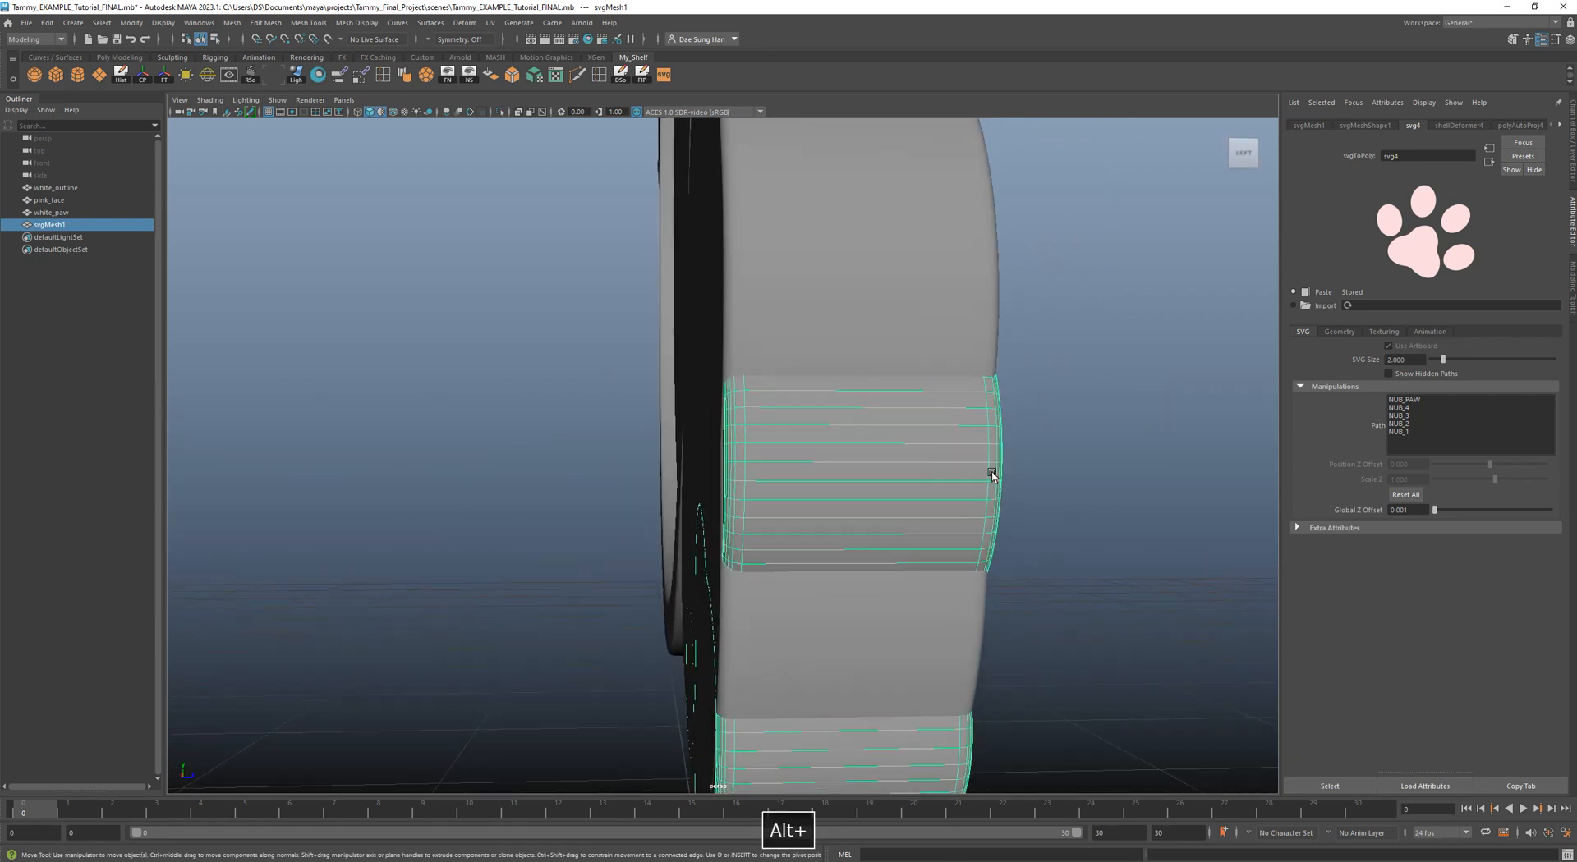
pyautogui.keyDown('alt'); pyautogui.moveTo(993, 471); pyautogui.dragTo(870, 475); pyautogui.keyUp('alt')
pyautogui.keyDown('alt'); pyautogui.moveTo(870, 475); pyautogui.dragTo(665, 464, button='right'); pyautogui.keyUp('alt')
pyautogui.keyDown('alt'); pyautogui.moveTo(666, 465); pyautogui.dragTo(736, 417, button='middle'); pyautogui.keyUp('alt')
pyautogui.keyDown('alt'); pyautogui.moveTo(737, 416); pyautogui.dragTo(690, 435); pyautogui.keyUp('alt')
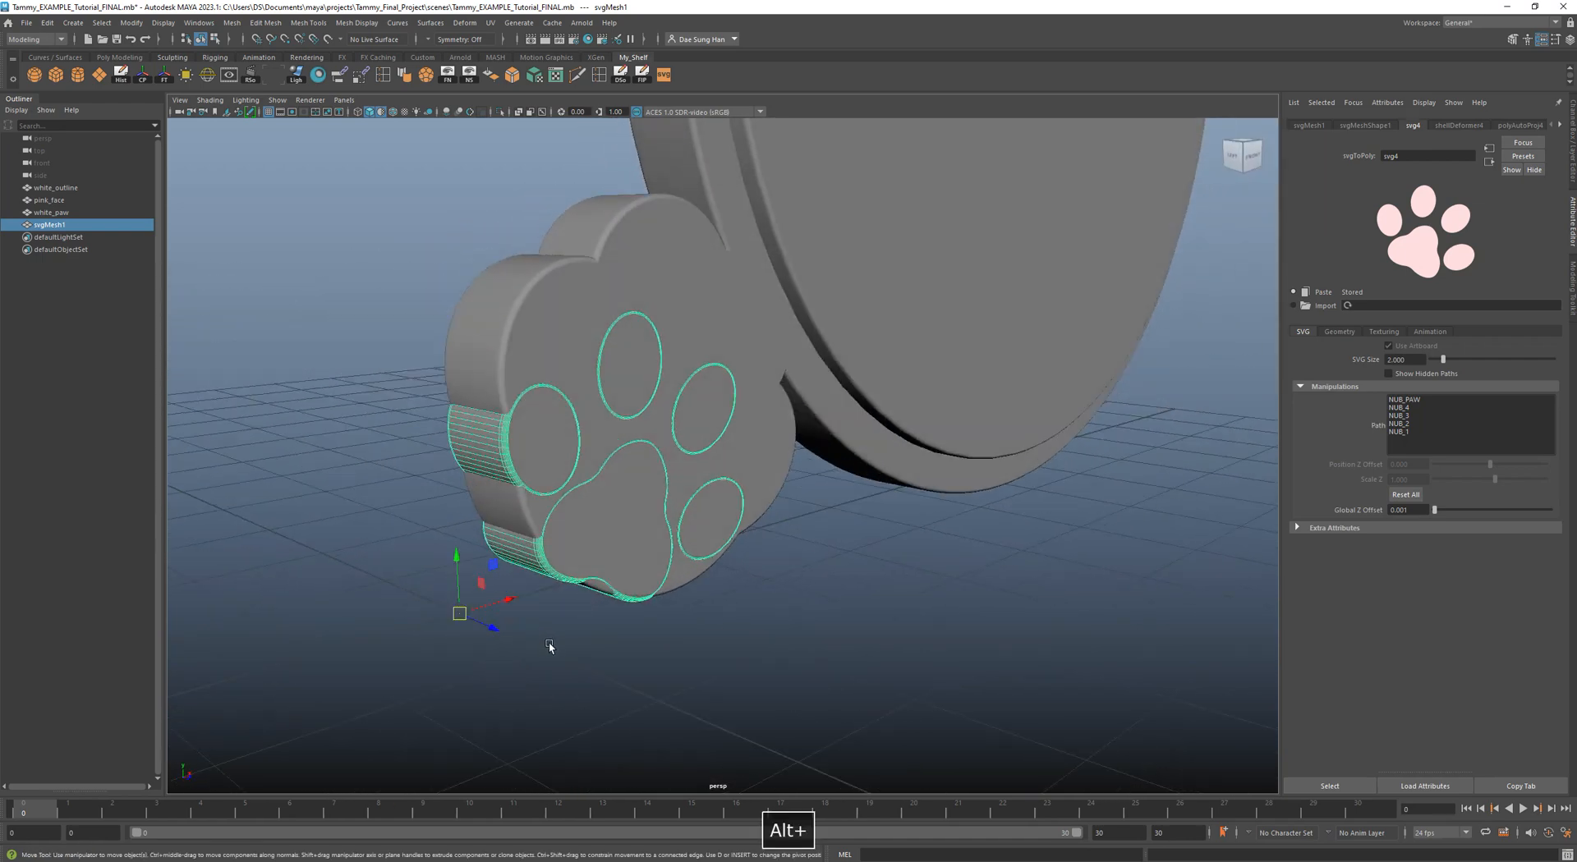
pyautogui.moveTo(489, 627); pyautogui.dragTo(500, 630)
pyautogui.keyDown('alt'); pyautogui.moveTo(573, 529); pyautogui.dragTo(513, 516); pyautogui.keyUp('alt')
# Switch to the front view framed on the paw and turn on Wireframe on Shaded.
pyautogui.press('space')
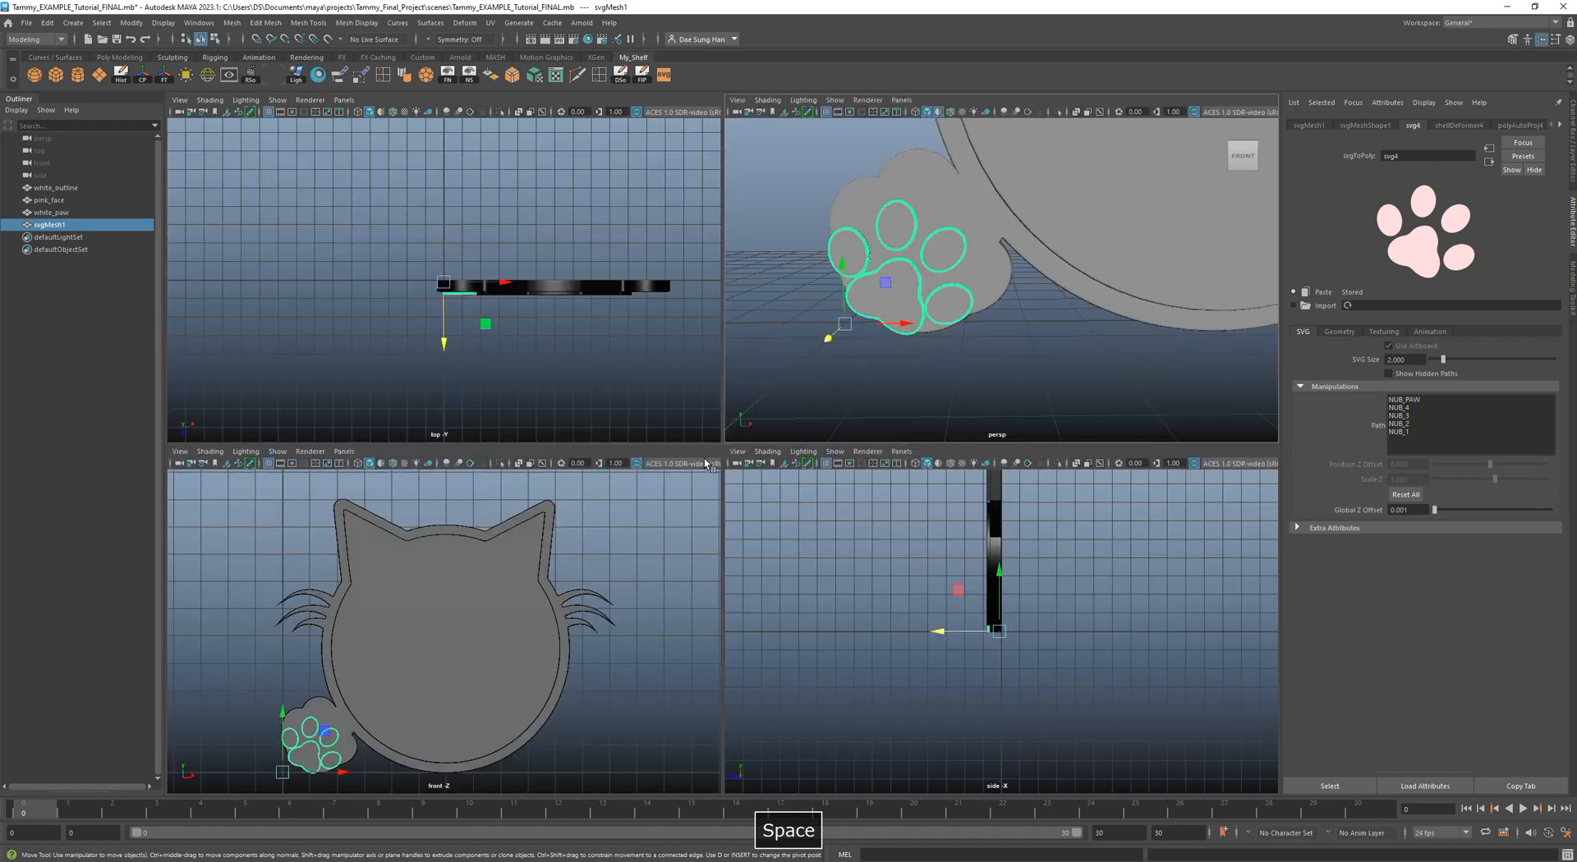
pyautogui.press('space')
pyautogui.keyDown('alt'); pyautogui.moveTo(440, 486); pyautogui.dragTo(607, 379, button='right'); pyautogui.keyUp('alt')
pyautogui.keyDown('alt'); pyautogui.moveTo(607, 380); pyautogui.dragTo(792, 306, button='middle'); pyautogui.keyUp('alt')
pyautogui.keyDown('alt'); pyautogui.moveTo(791, 306); pyautogui.dragTo(953, 515, button='right'); pyautogui.keyUp('alt')
pyautogui.keyDown('alt'); pyautogui.moveTo(689, 515); pyautogui.dragTo(627, 416, button='middle'); pyautogui.keyUp('alt')
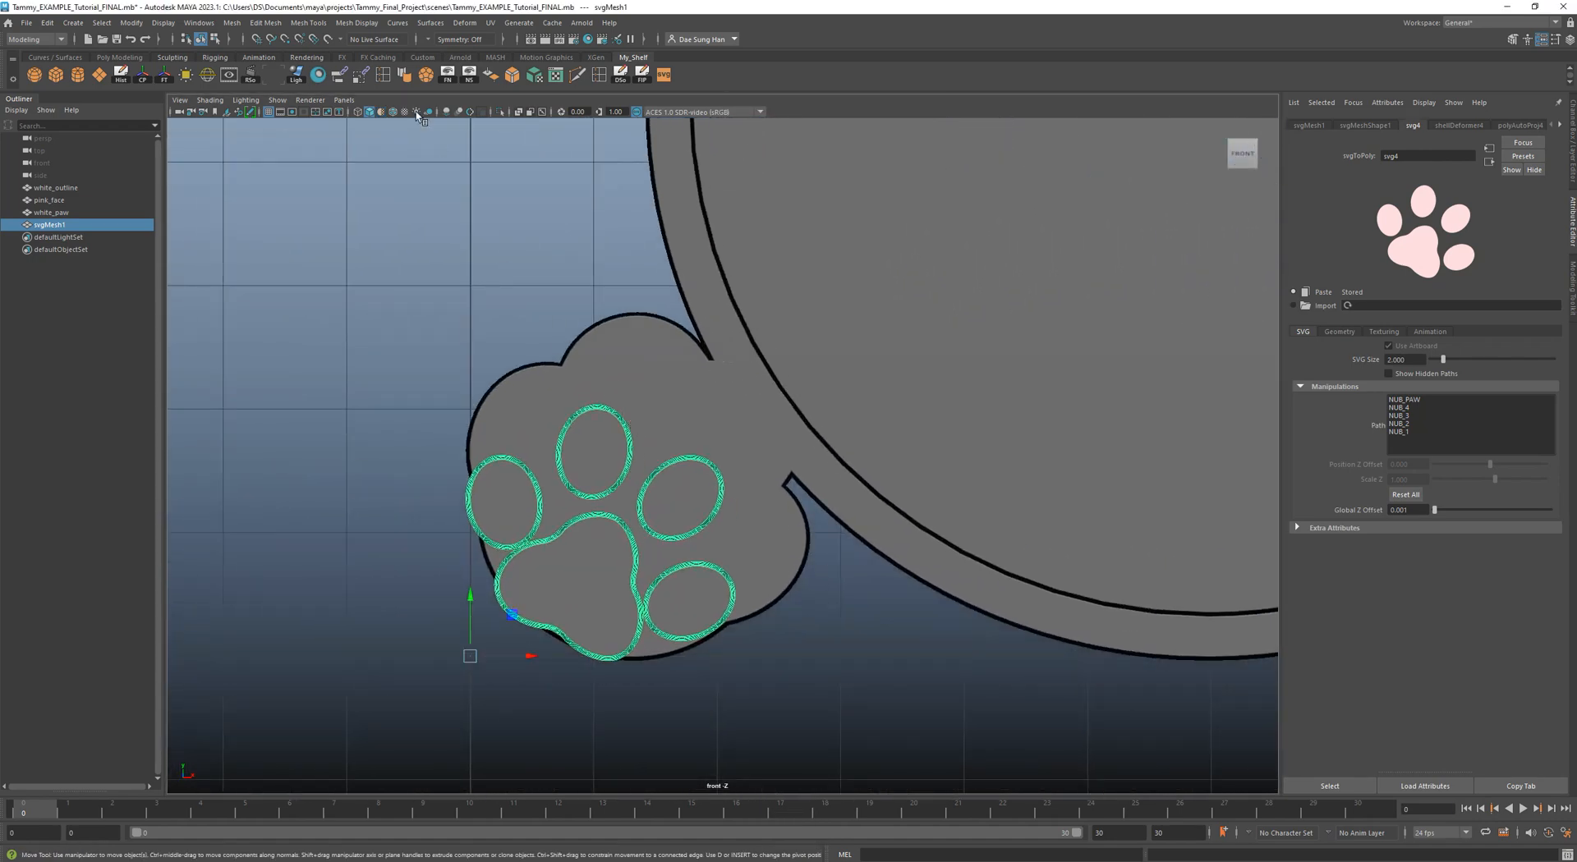
pyautogui.click(209, 101)
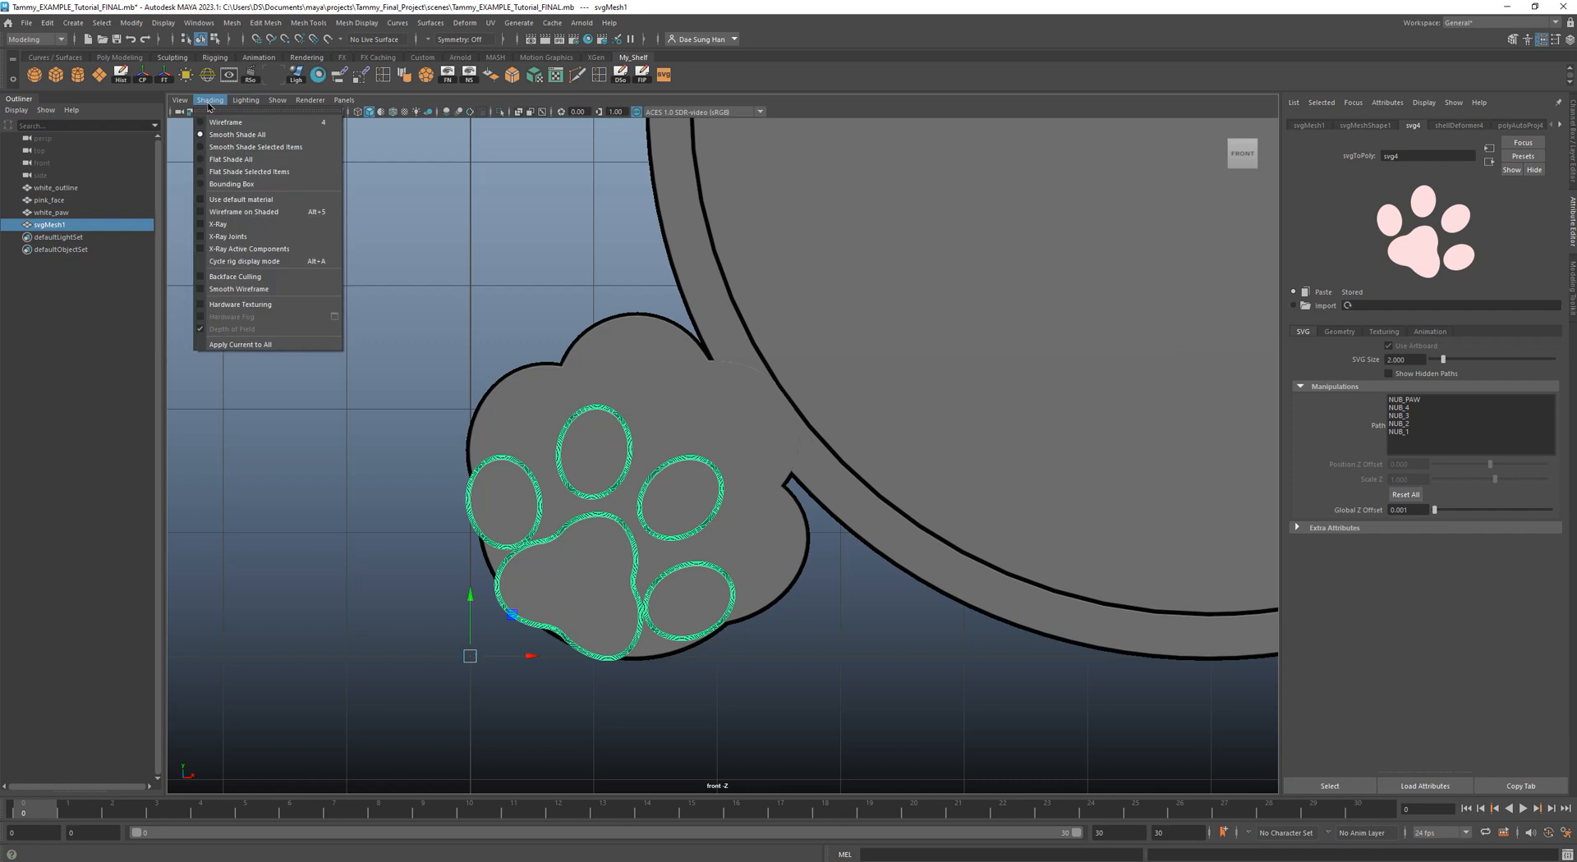
pyautogui.click(274, 215)
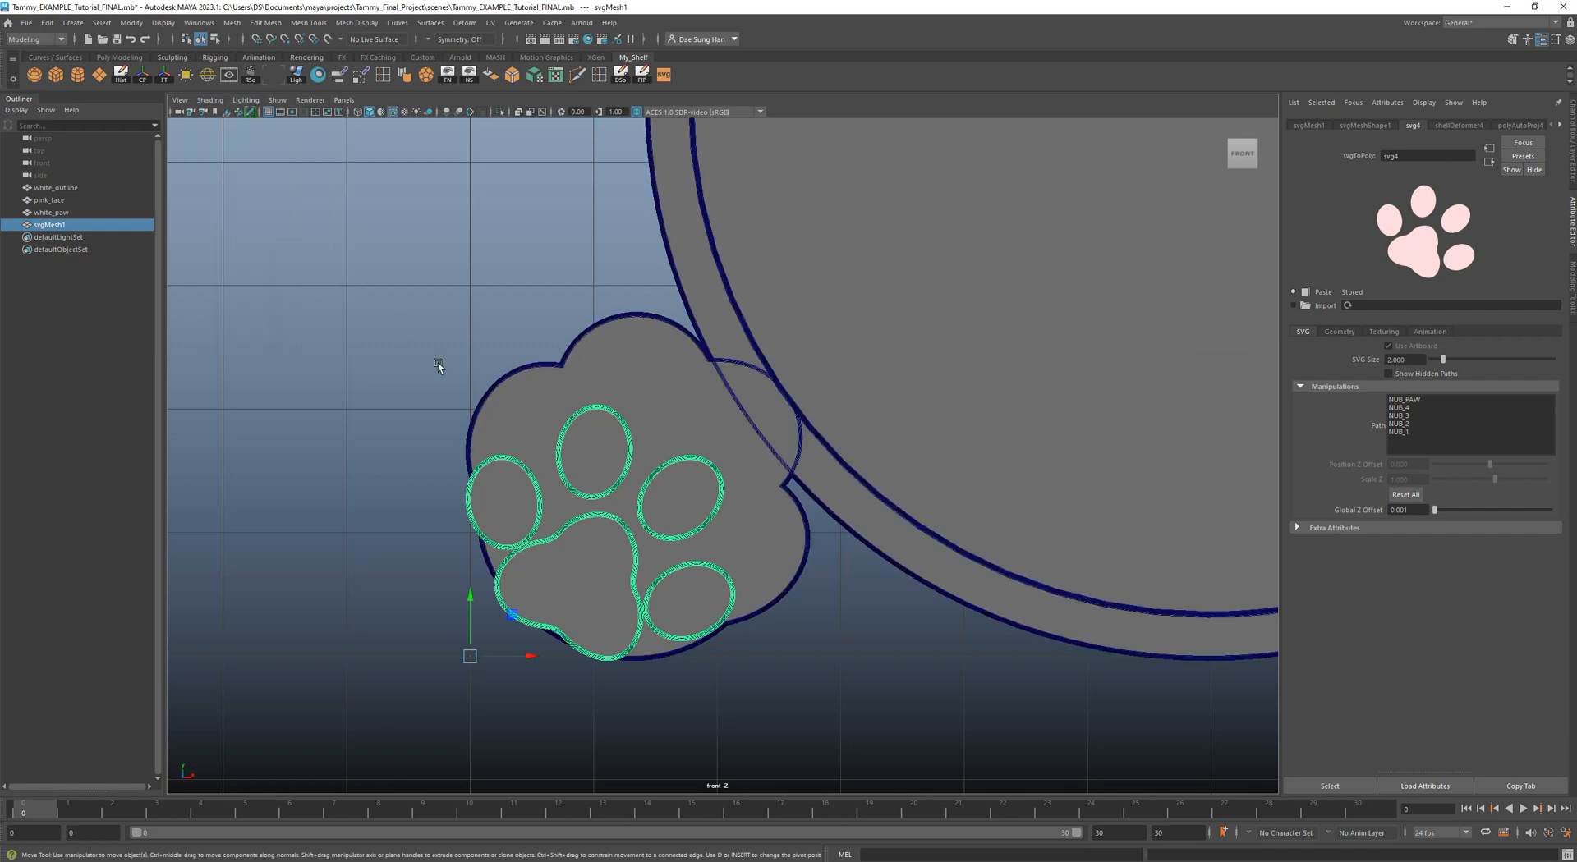
# Show the front view's objects with the default material while keeping Wireframe on Shaded.
pyautogui.click(210, 100)
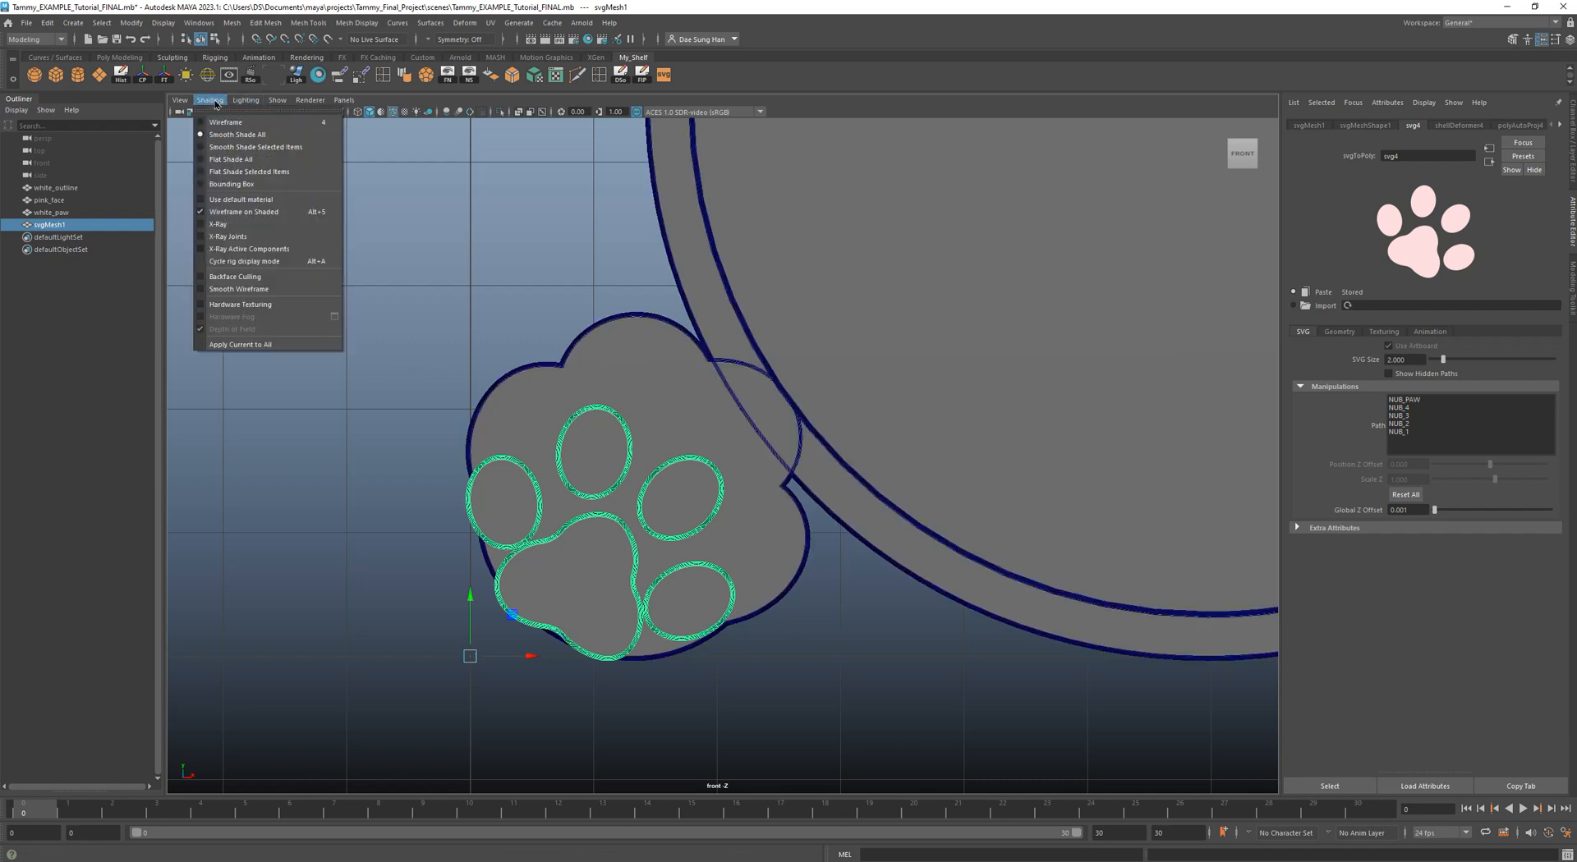
pyautogui.click(274, 204)
pyautogui.keyDown('alt'); pyautogui.moveTo(565, 444); pyautogui.dragTo(408, 331, button='right'); pyautogui.keyUp('alt')
pyautogui.keyDown('alt'); pyautogui.moveTo(545, 343); pyautogui.dragTo(490, 304, button='middle'); pyautogui.keyUp('alt')
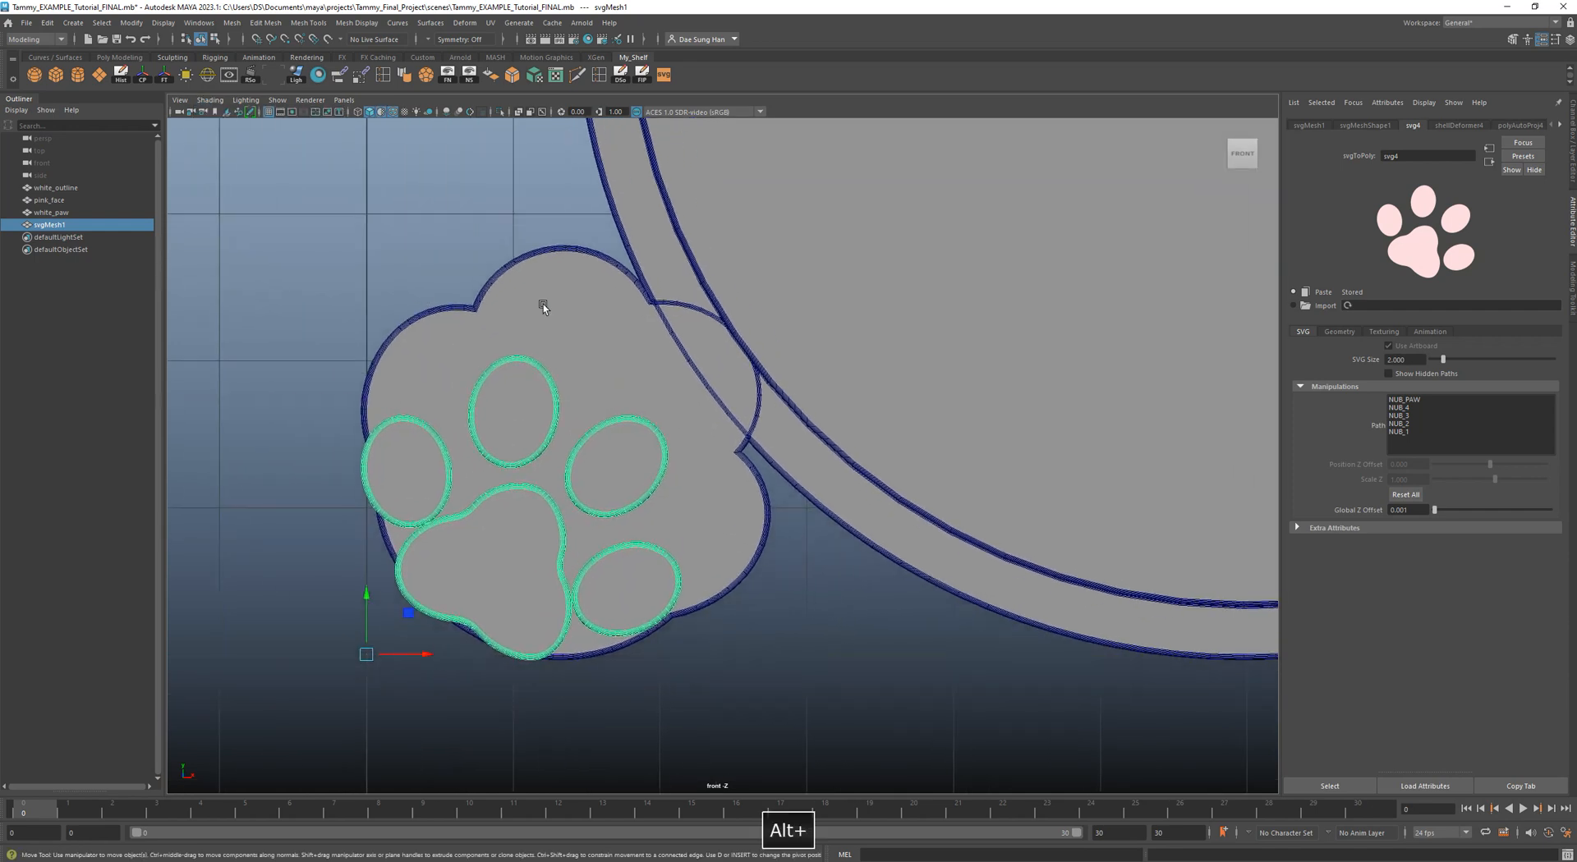
pyautogui.click(207, 104)
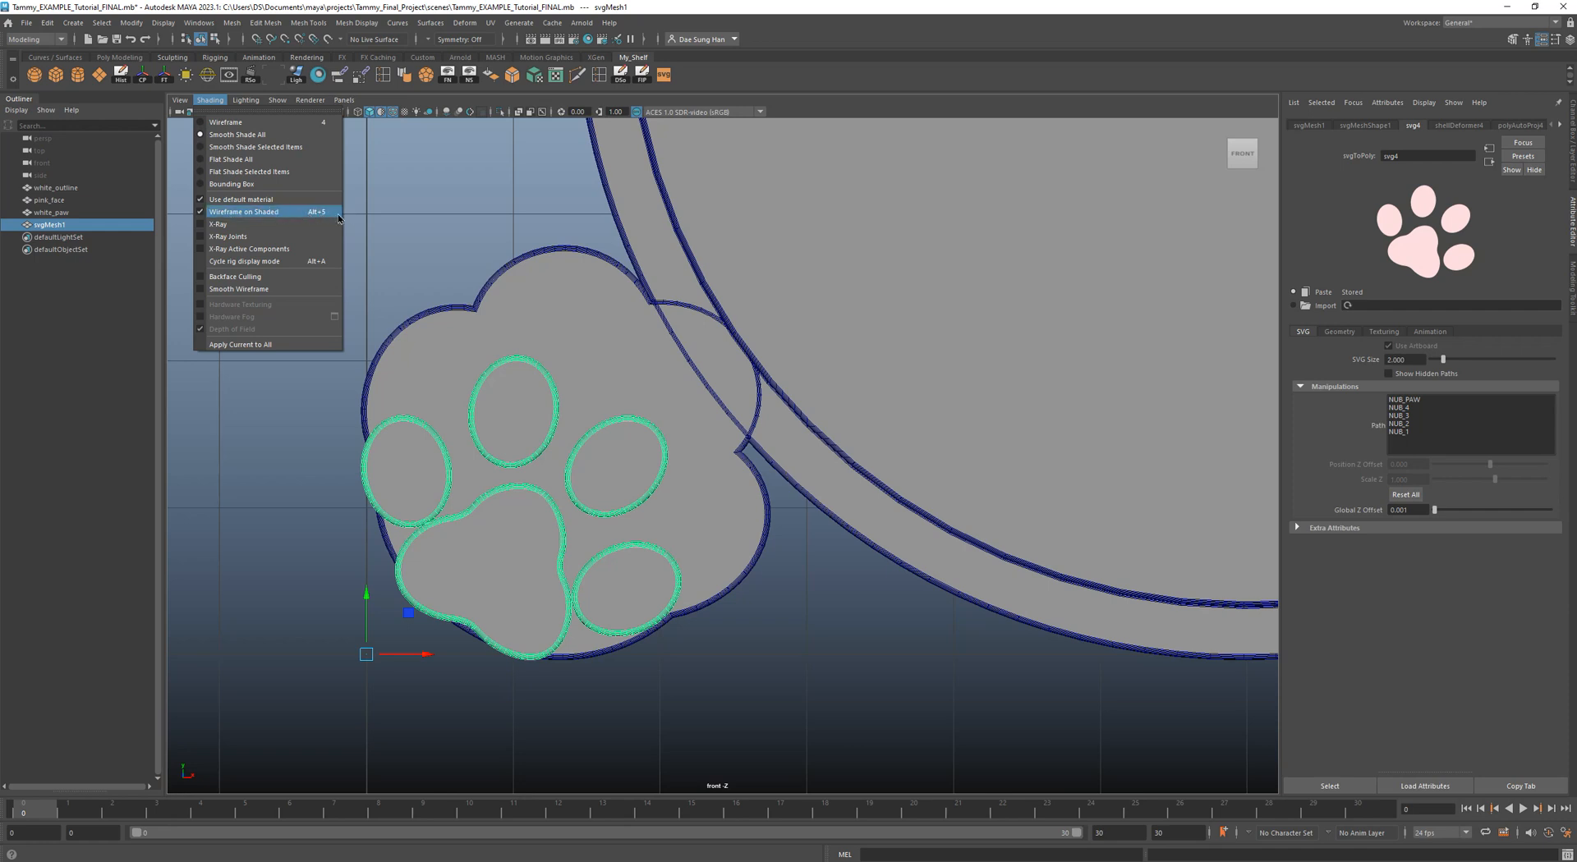
pyautogui.click(309, 213)
# Move the pads mesh up and sideways so all five pads sit inside the white paw's outline.
pyautogui.keyDown('alt'); pyautogui.moveTo(482, 244); pyautogui.dragTo(458, 264, button='middle'); pyautogui.keyUp('alt')
pyautogui.press('w')
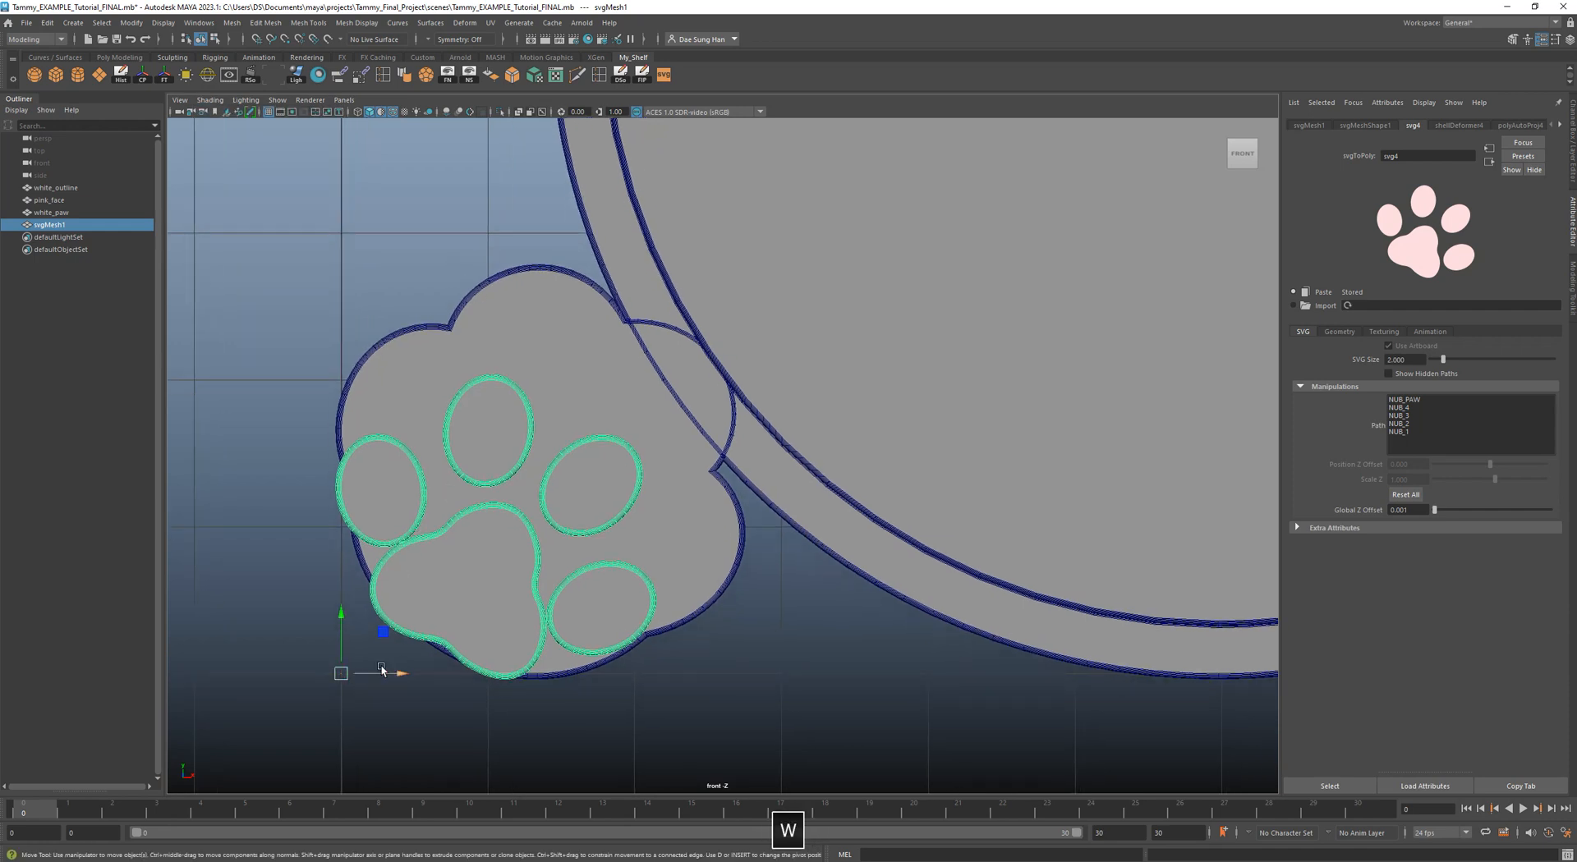
pyautogui.moveTo(339, 673); pyautogui.dragTo(391, 601)
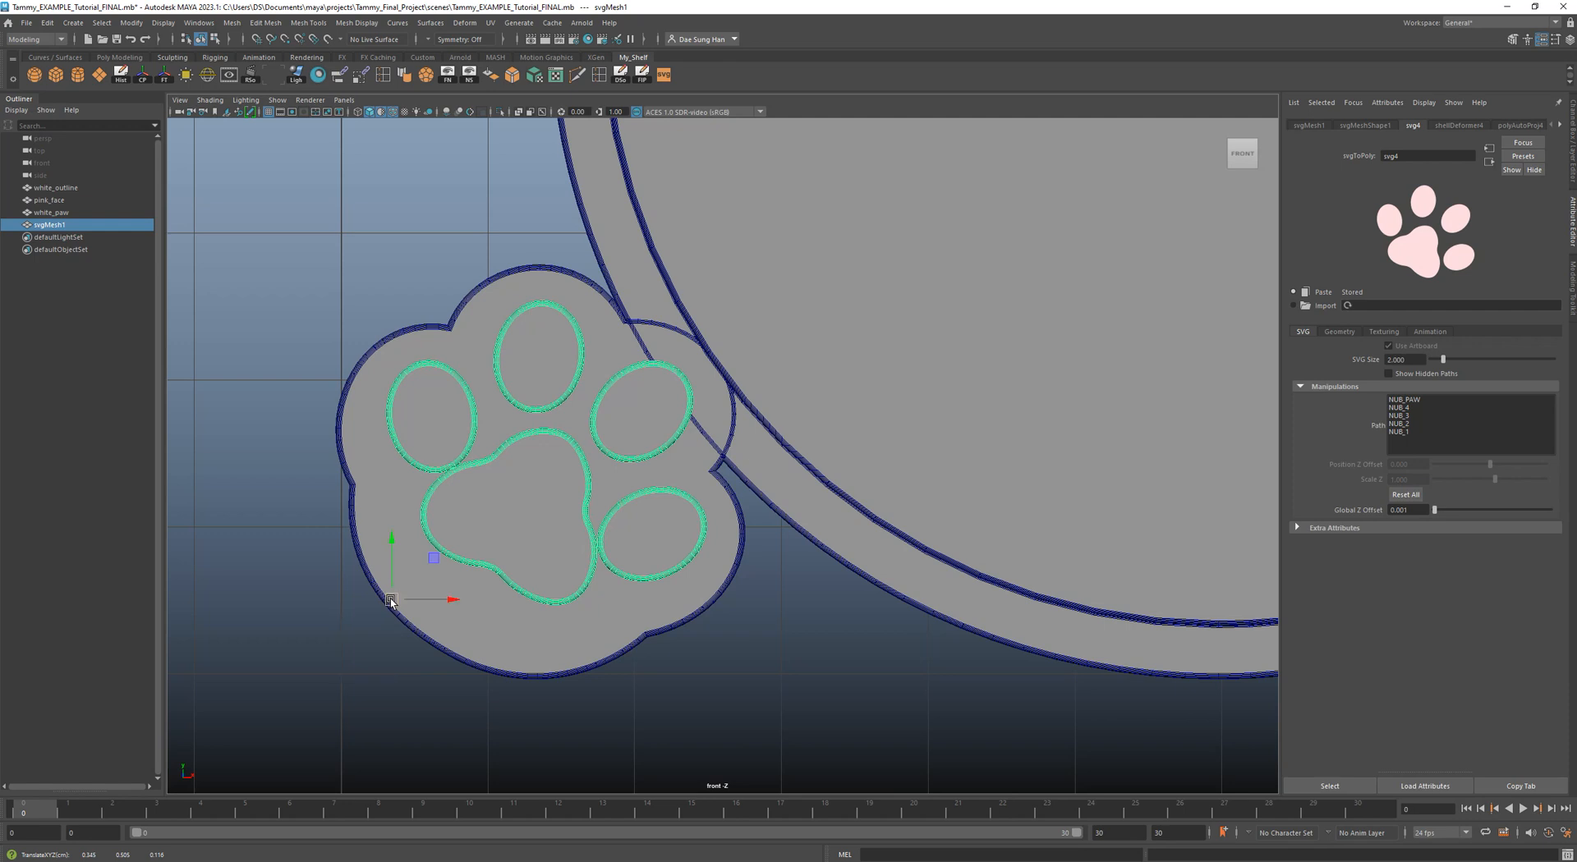
pyautogui.moveTo(392, 604); pyautogui.dragTo(398, 605)
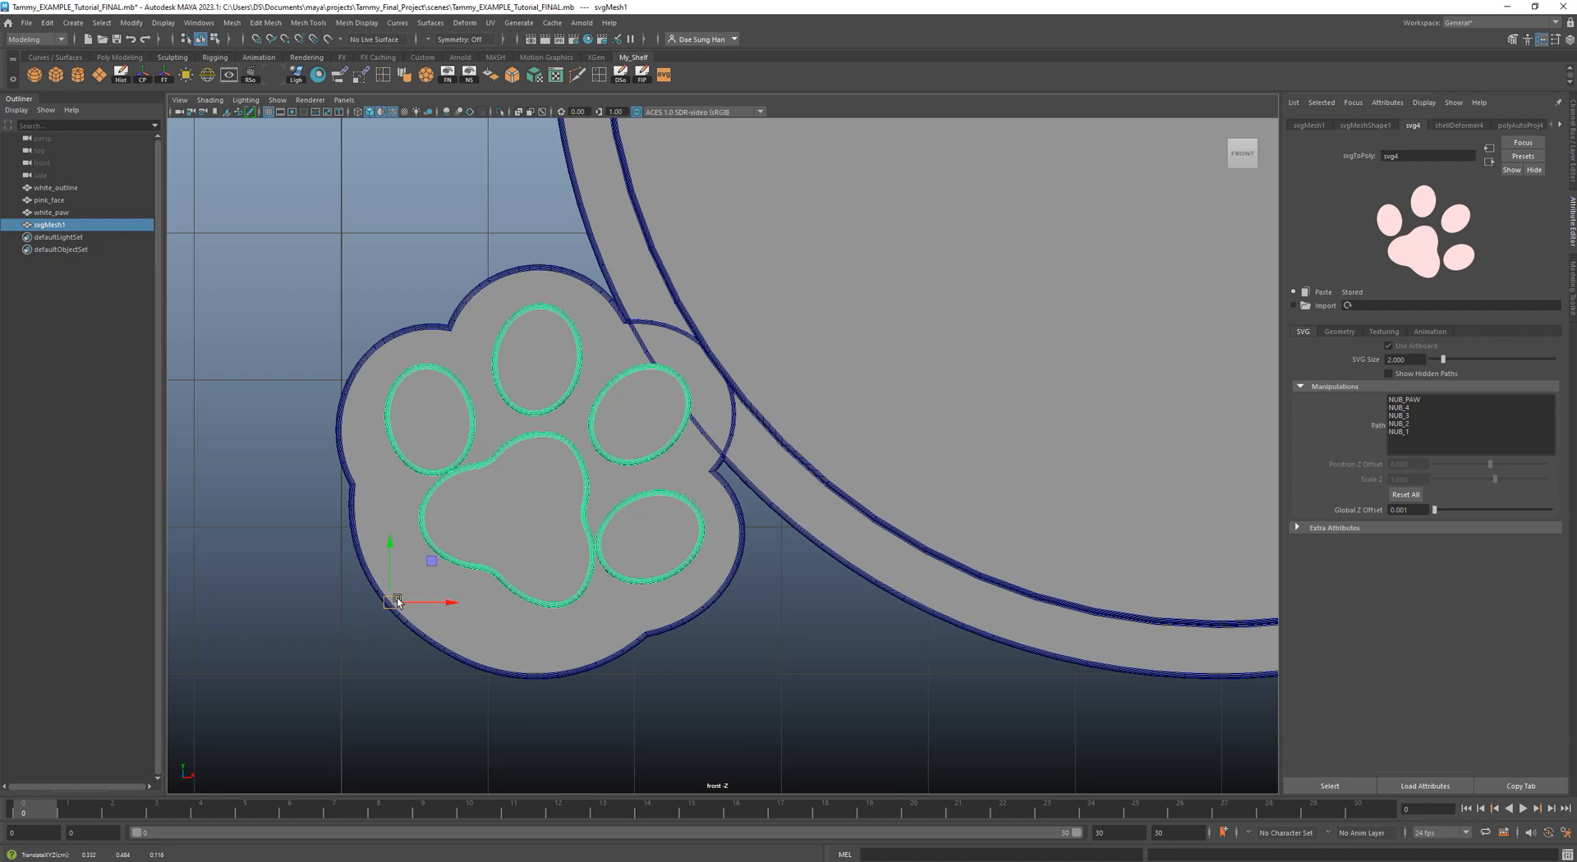
# Switch to Illustrator to compare the pads' placement and spacing in the original paw artwork, and return to Maya.
pyautogui.click(702, 861)
pyautogui.keyDown('alt'); pyautogui.scroll(3, 727, 649); pyautogui.keyUp('alt')
pyautogui.press('space')
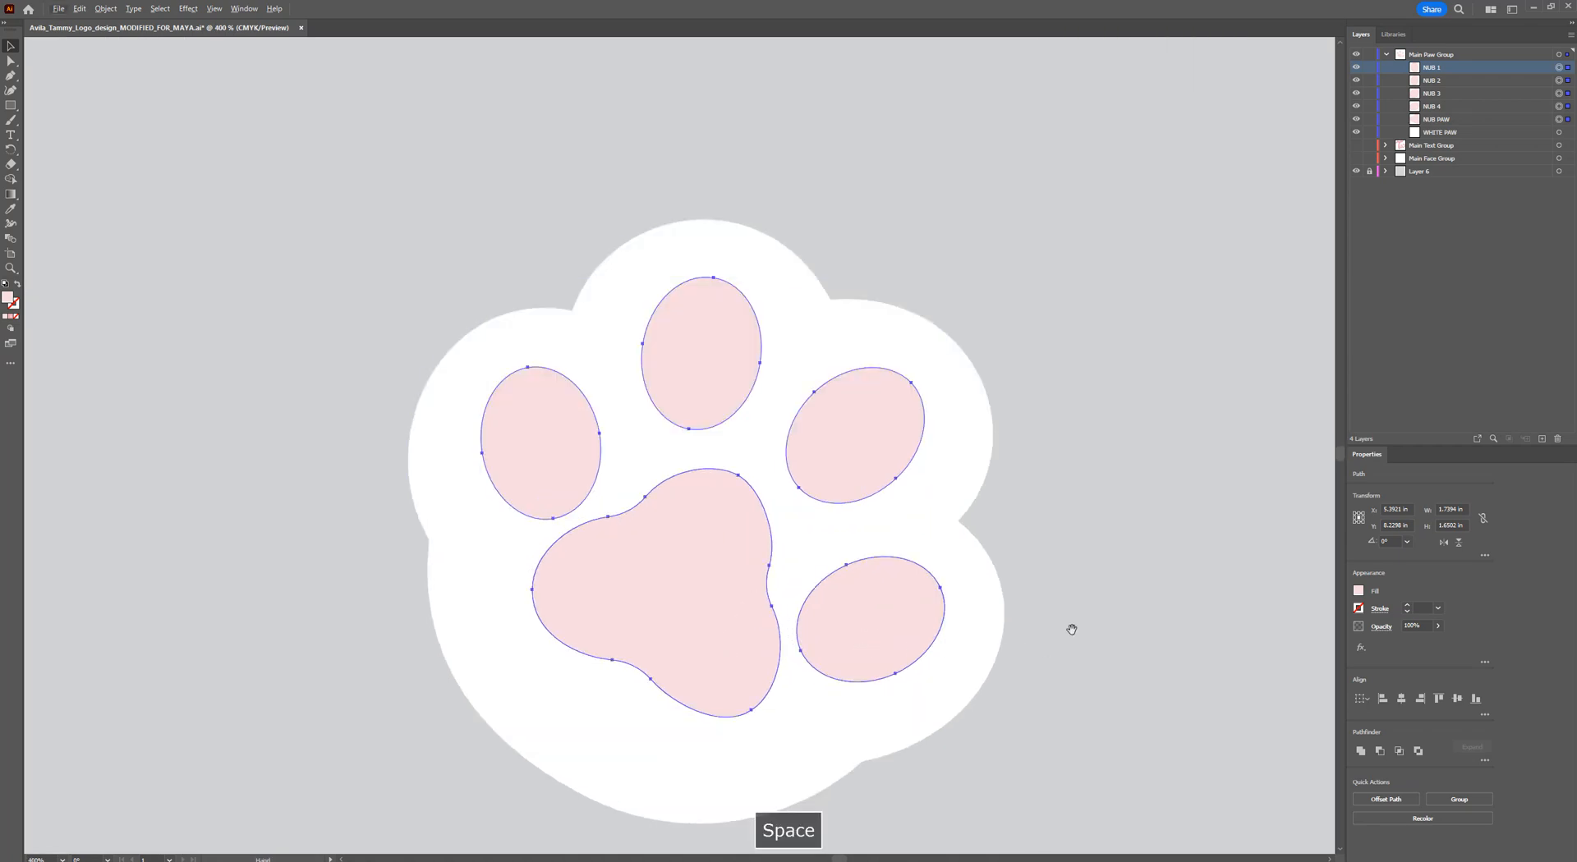
pyautogui.moveTo(1070, 623); pyautogui.dragTo(1091, 523)
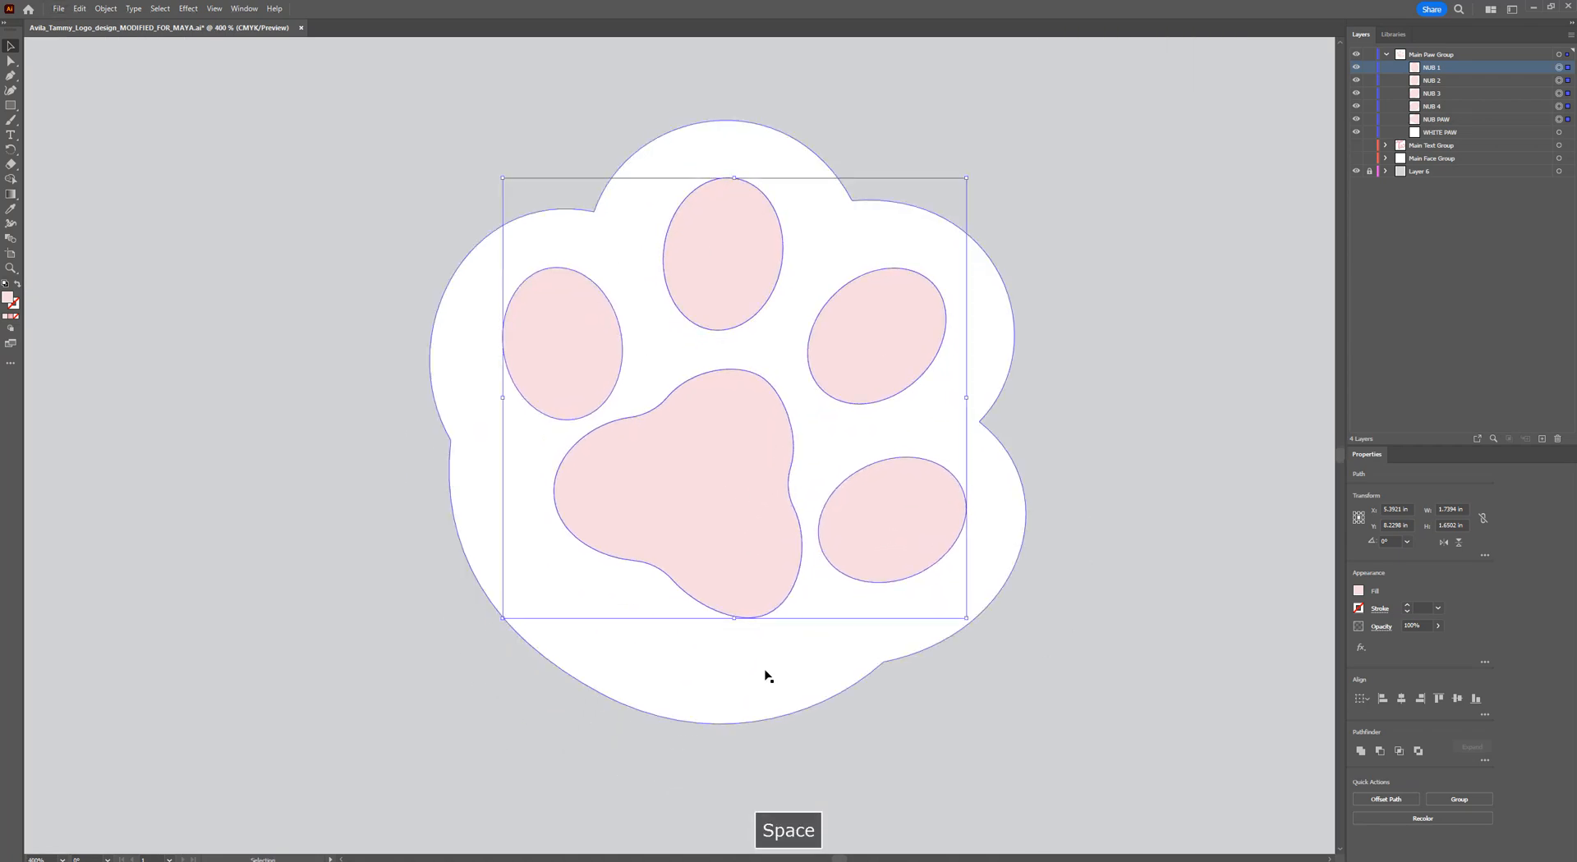
pyautogui.click(1017, 715)
pyautogui.press('space')
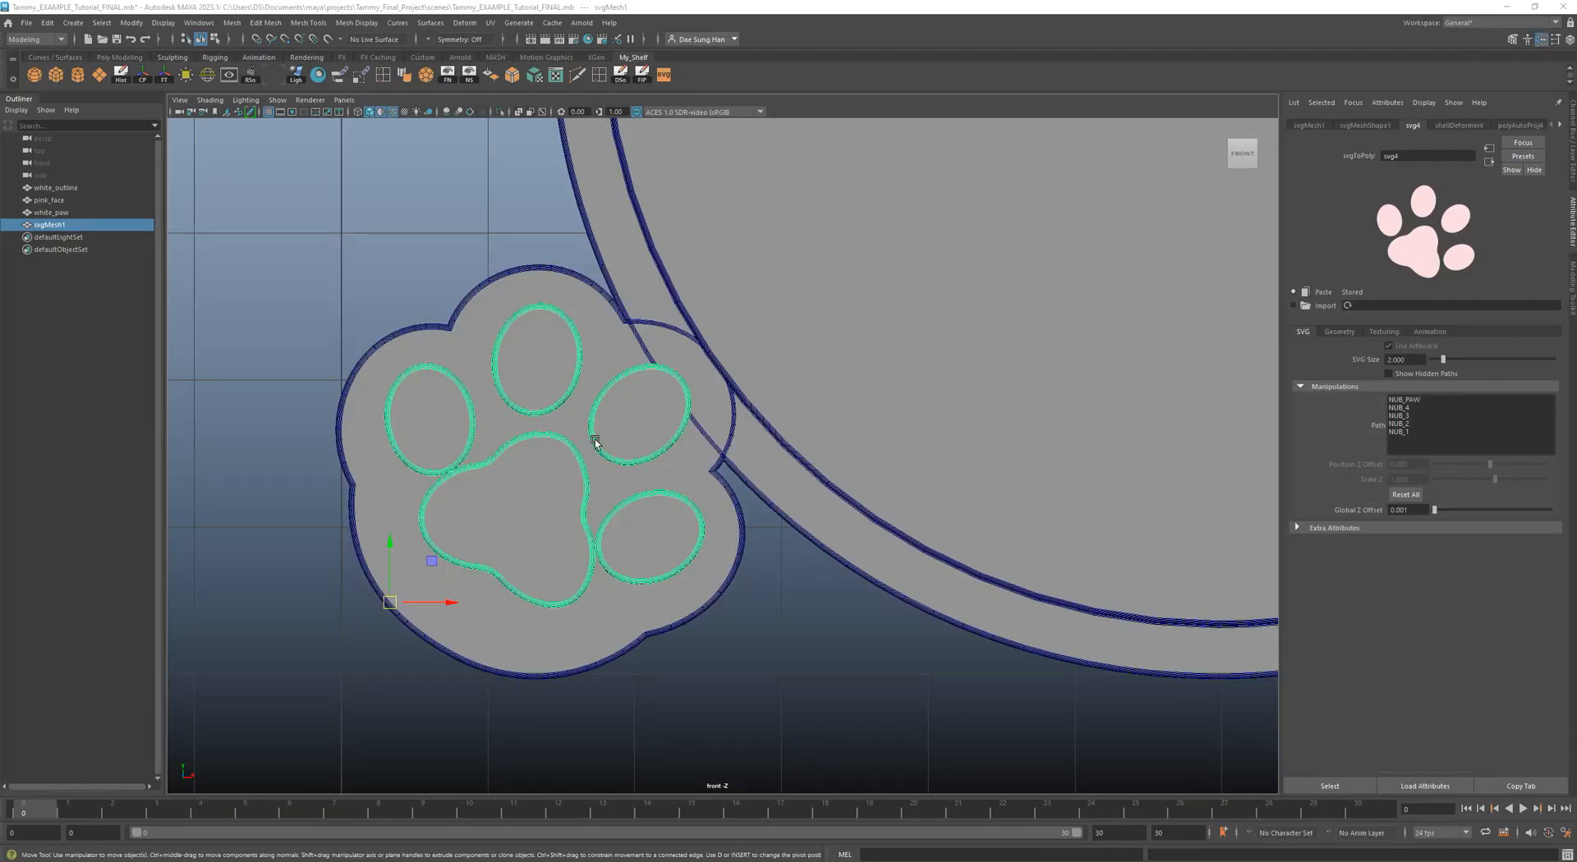
# Examine where the leftmost toe pad and the main pad meet, comparing the gaps between all the pads.
pyautogui.scroll(3, 689, 490)
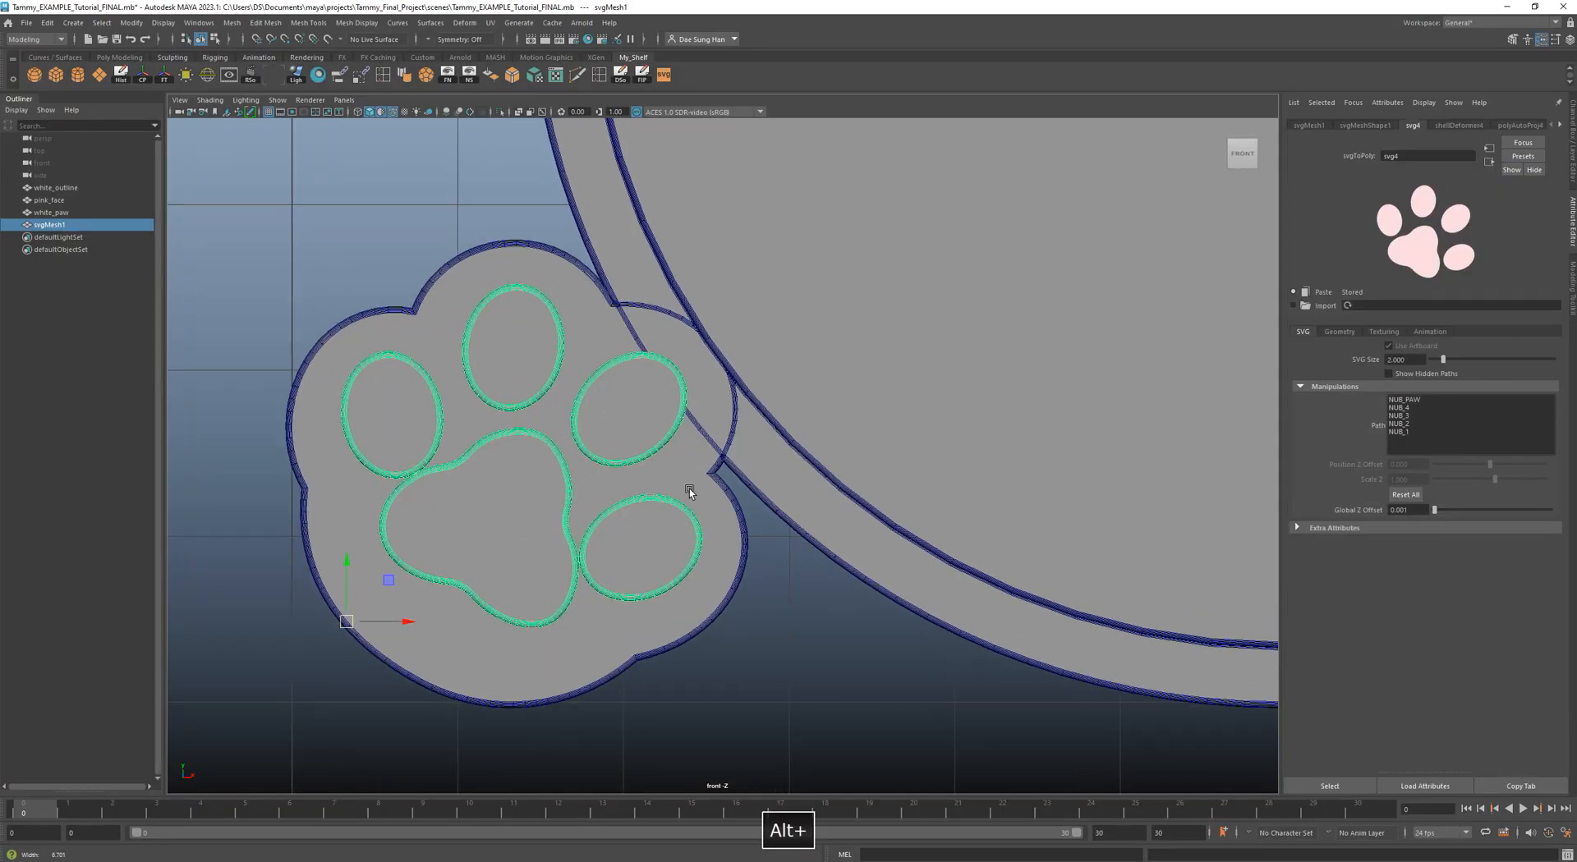
pyautogui.keyDown('alt'); pyautogui.moveTo(613, 539); pyautogui.dragTo(767, 446, button='middle'); pyautogui.keyUp('alt')
pyautogui.keyDown('alt'); pyautogui.moveTo(526, 420); pyautogui.dragTo(584, 426, button='right'); pyautogui.keyUp('alt')
pyautogui.keyDown('alt'); pyautogui.moveTo(584, 426); pyautogui.dragTo(739, 581, button='middle'); pyautogui.keyUp('alt')
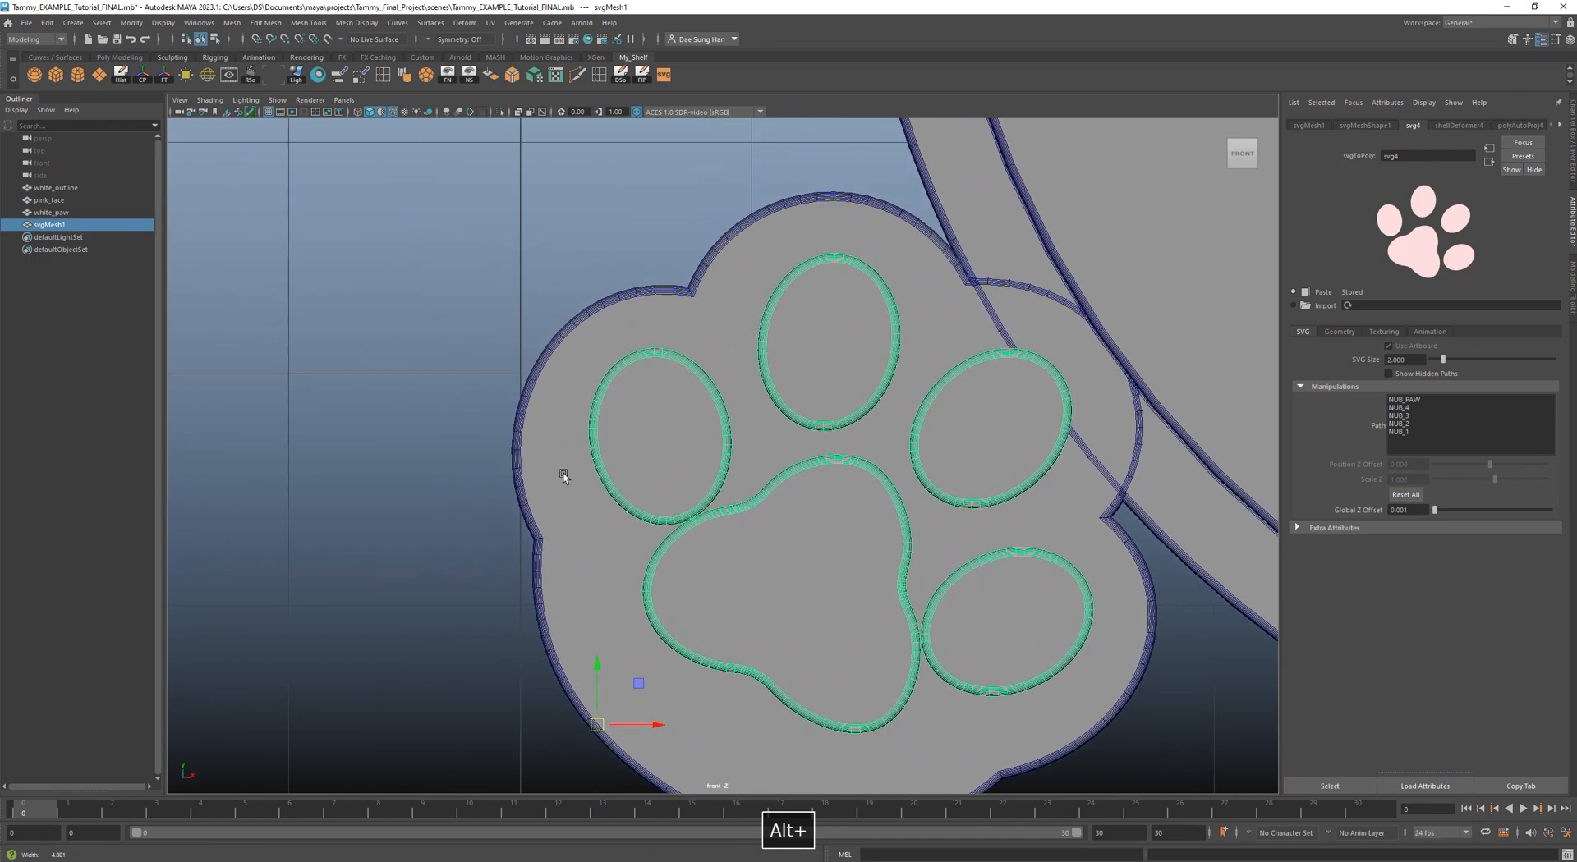
pyautogui.keyDown('alt'); pyautogui.moveTo(564, 476); pyautogui.dragTo(650, 556, button='right'); pyautogui.keyUp('alt')
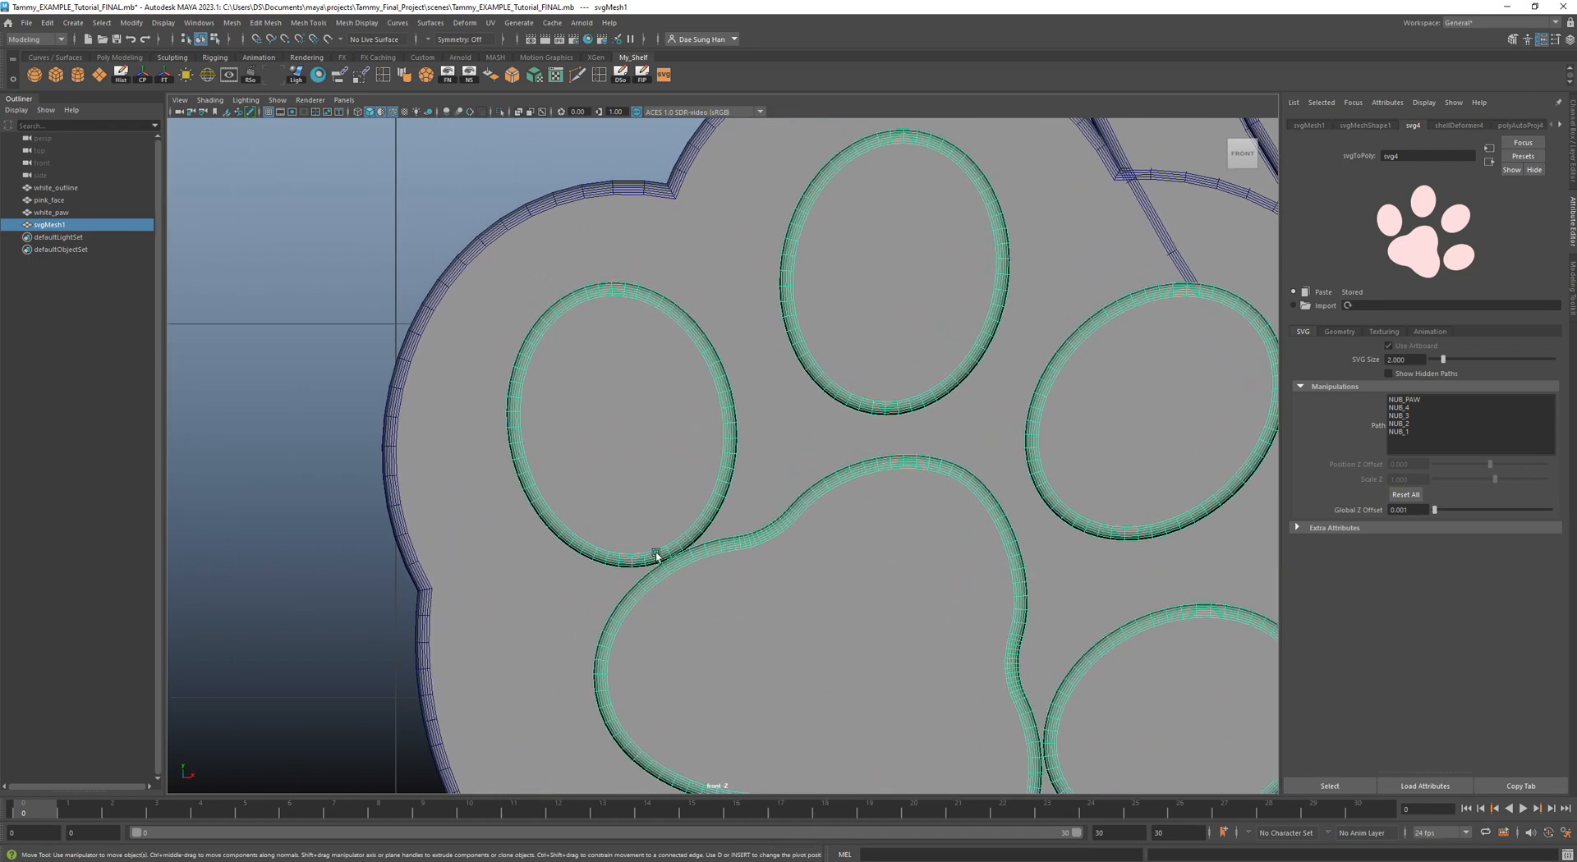
pyautogui.keyDown('alt'); pyautogui.moveTo(714, 387); pyautogui.dragTo(714, 354, button='right'); pyautogui.keyUp('alt')
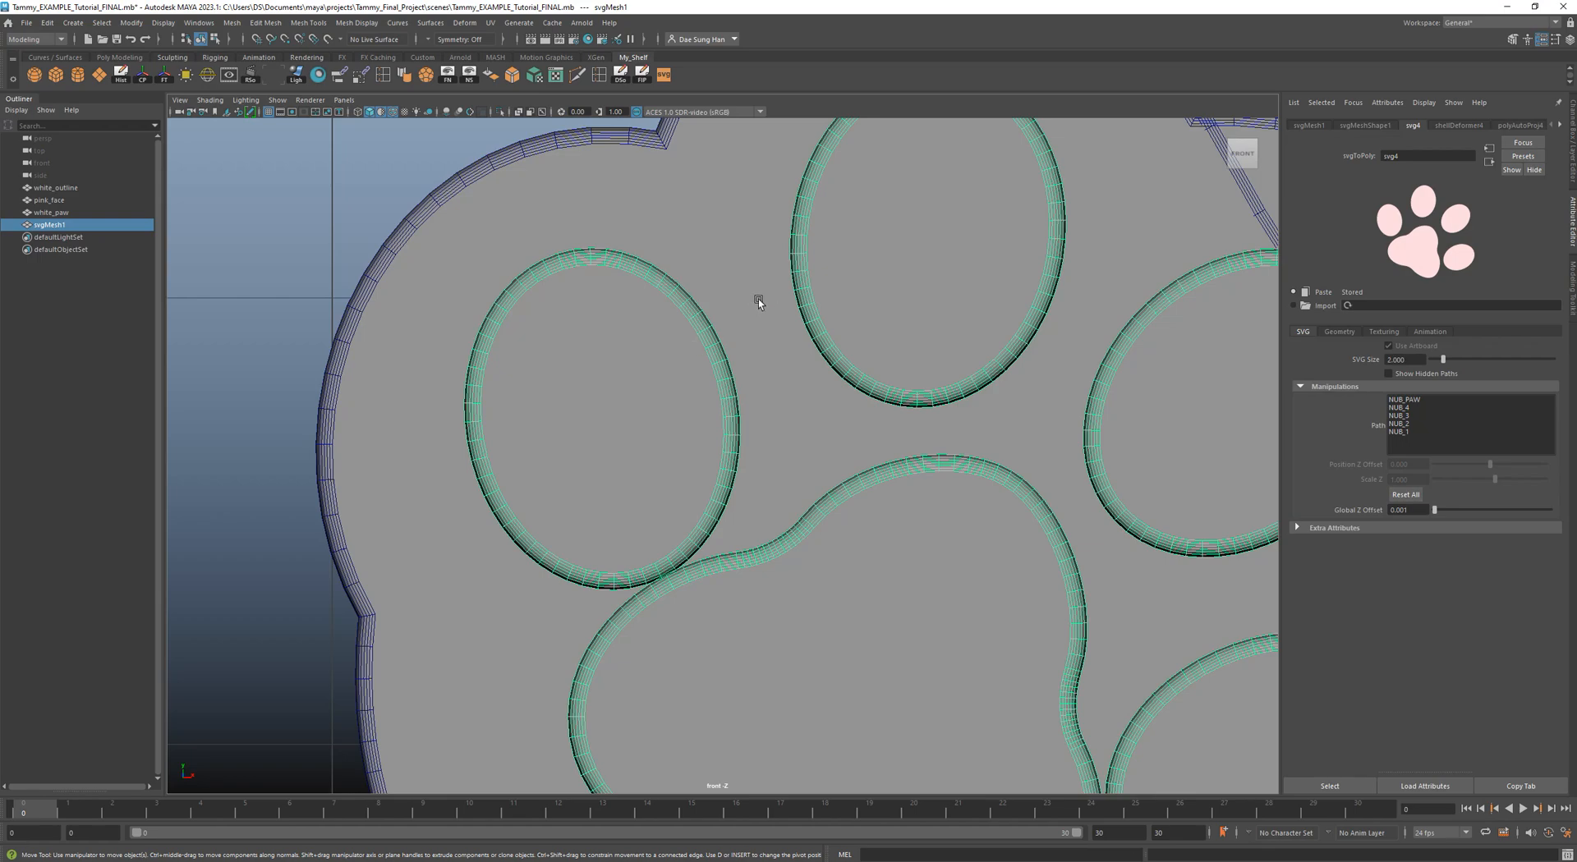
pyautogui.keyDown('alt'); pyautogui.moveTo(1092, 567); pyautogui.dragTo(744, 490, button='right'); pyautogui.keyUp('alt')
pyautogui.keyDown('alt'); pyautogui.moveTo(744, 490); pyautogui.dragTo(673, 454, button='middle'); pyautogui.keyUp('alt')
pyautogui.keyDown('alt'); pyautogui.moveTo(672, 454); pyautogui.dragTo(1174, 644, button='right'); pyautogui.keyUp('alt')
pyautogui.keyDown('alt'); pyautogui.moveTo(730, 493); pyautogui.dragTo(932, 640, button='middle'); pyautogui.keyUp('alt')
pyautogui.keyDown('alt'); pyautogui.moveTo(772, 493); pyautogui.dragTo(969, 608, button='right'); pyautogui.keyUp('alt')
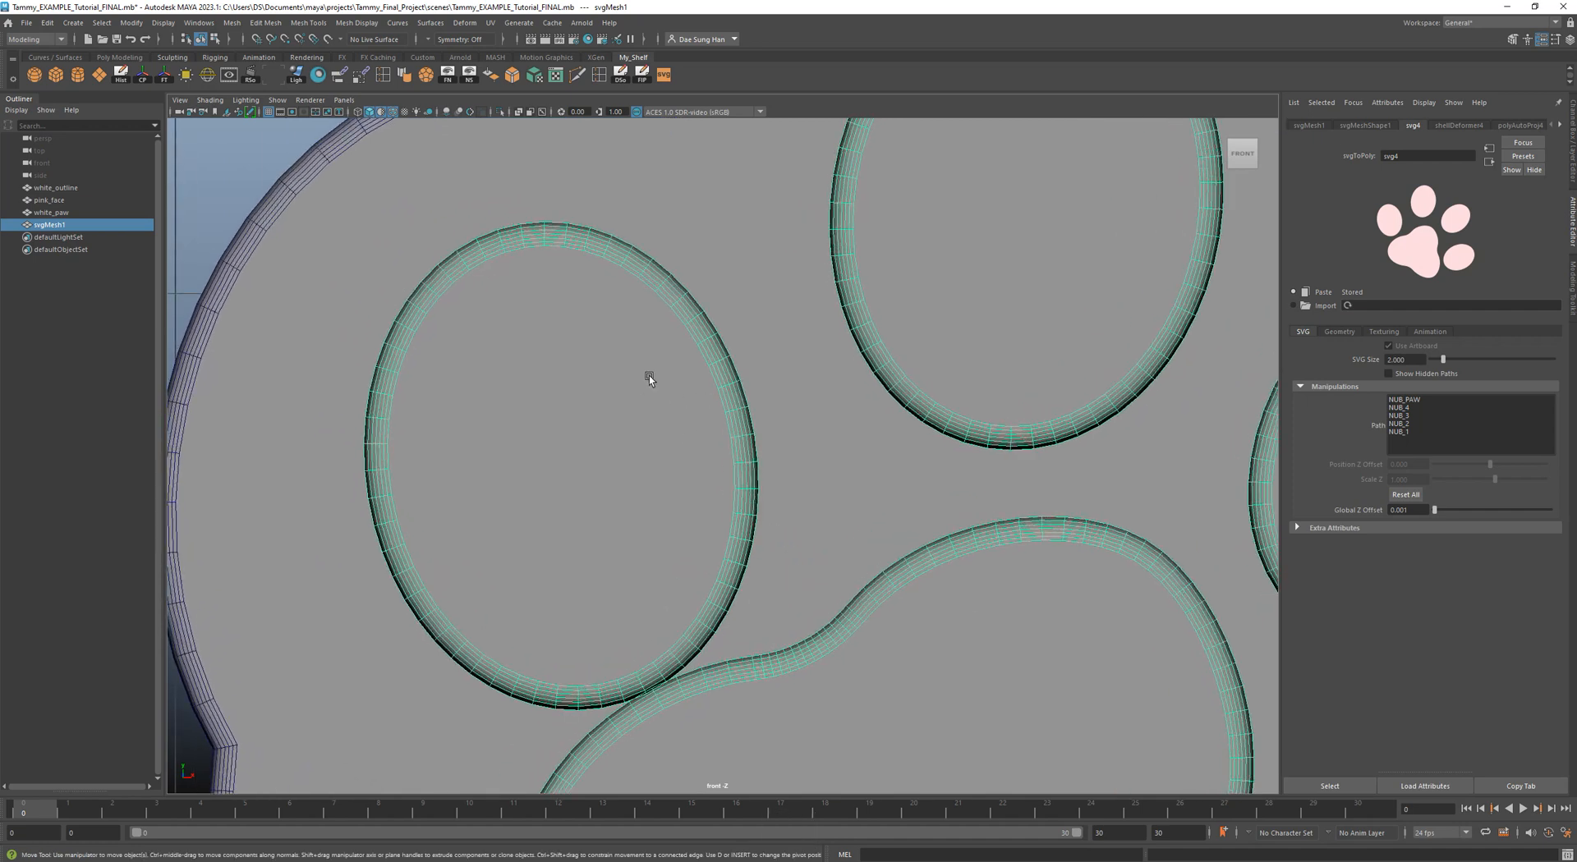
# Put the pads mesh in vertex selection mode and display the front view as wireframe.
pyautogui.rightClick(736, 400)
pyautogui.moveTo(736, 400); pyautogui.dragTo(590, 384, button='right')
pyautogui.moveTo(723, 397); pyautogui.dragTo(761, 449, button='right')
pyautogui.keyDown('alt'); pyautogui.moveTo(687, 503); pyautogui.dragTo(854, 405, button='middle'); pyautogui.keyUp('alt')
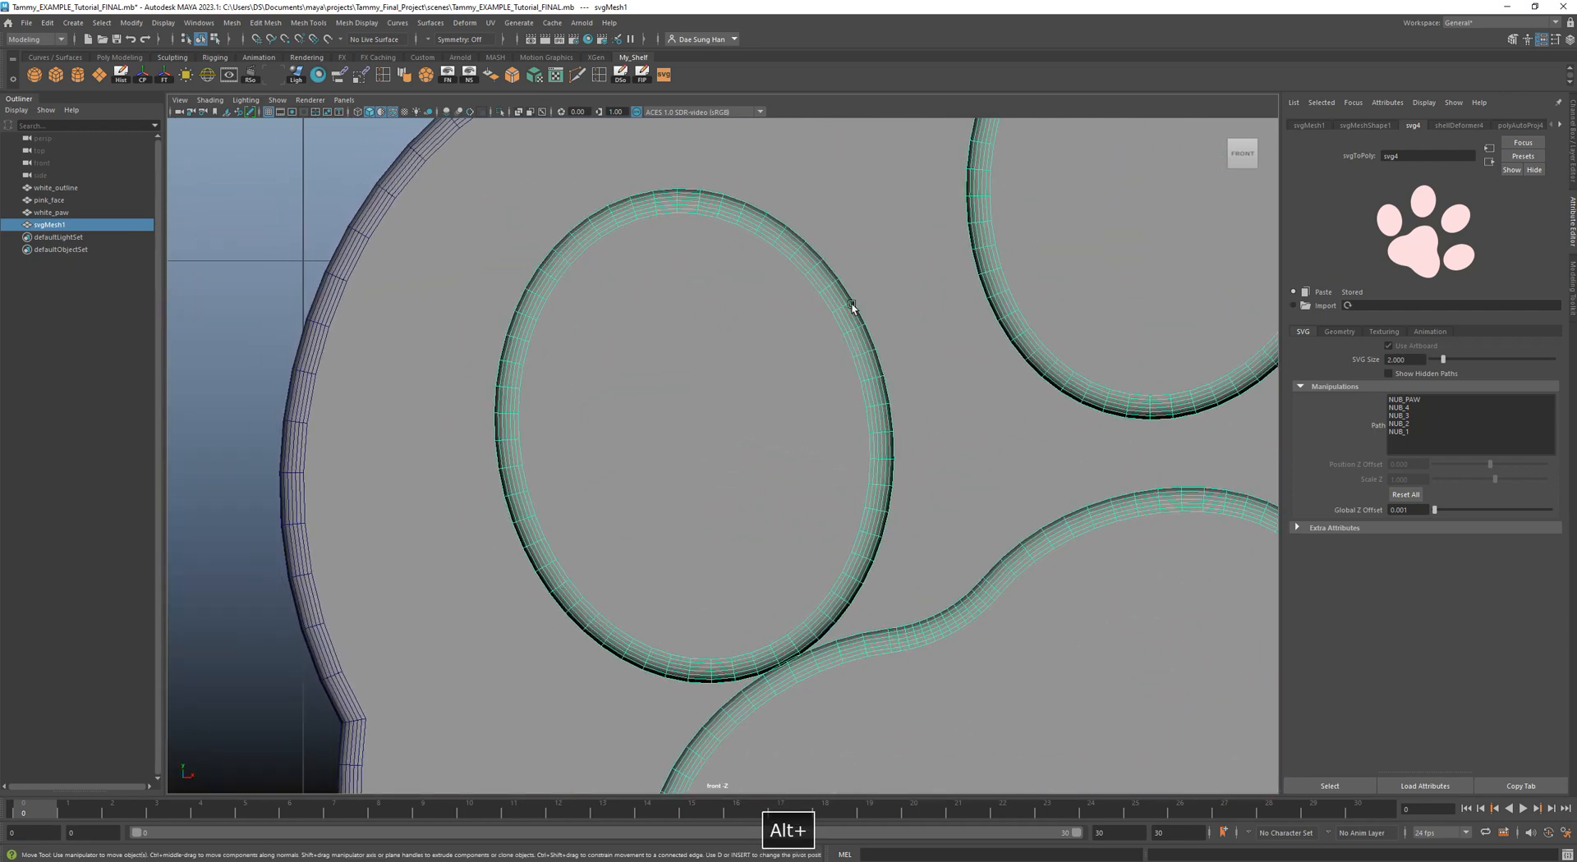
pyautogui.press('w')
pyautogui.rightClick(840, 291)
pyautogui.moveTo(842, 296); pyautogui.dragTo(720, 307, button='right')
pyautogui.moveTo(1024, 512)
pyautogui.keyDown('alt'); pyautogui.mouseDown(button='right')
pyautogui.moveTo(950, 474)
pyautogui.moveTo(1042, 499)
pyautogui.mouseUp(button='right'); pyautogui.keyUp('alt')
pyautogui.keyDown('alt'); pyautogui.moveTo(940, 539); pyautogui.dragTo(849, 499, button='middle'); pyautogui.keyUp('alt')
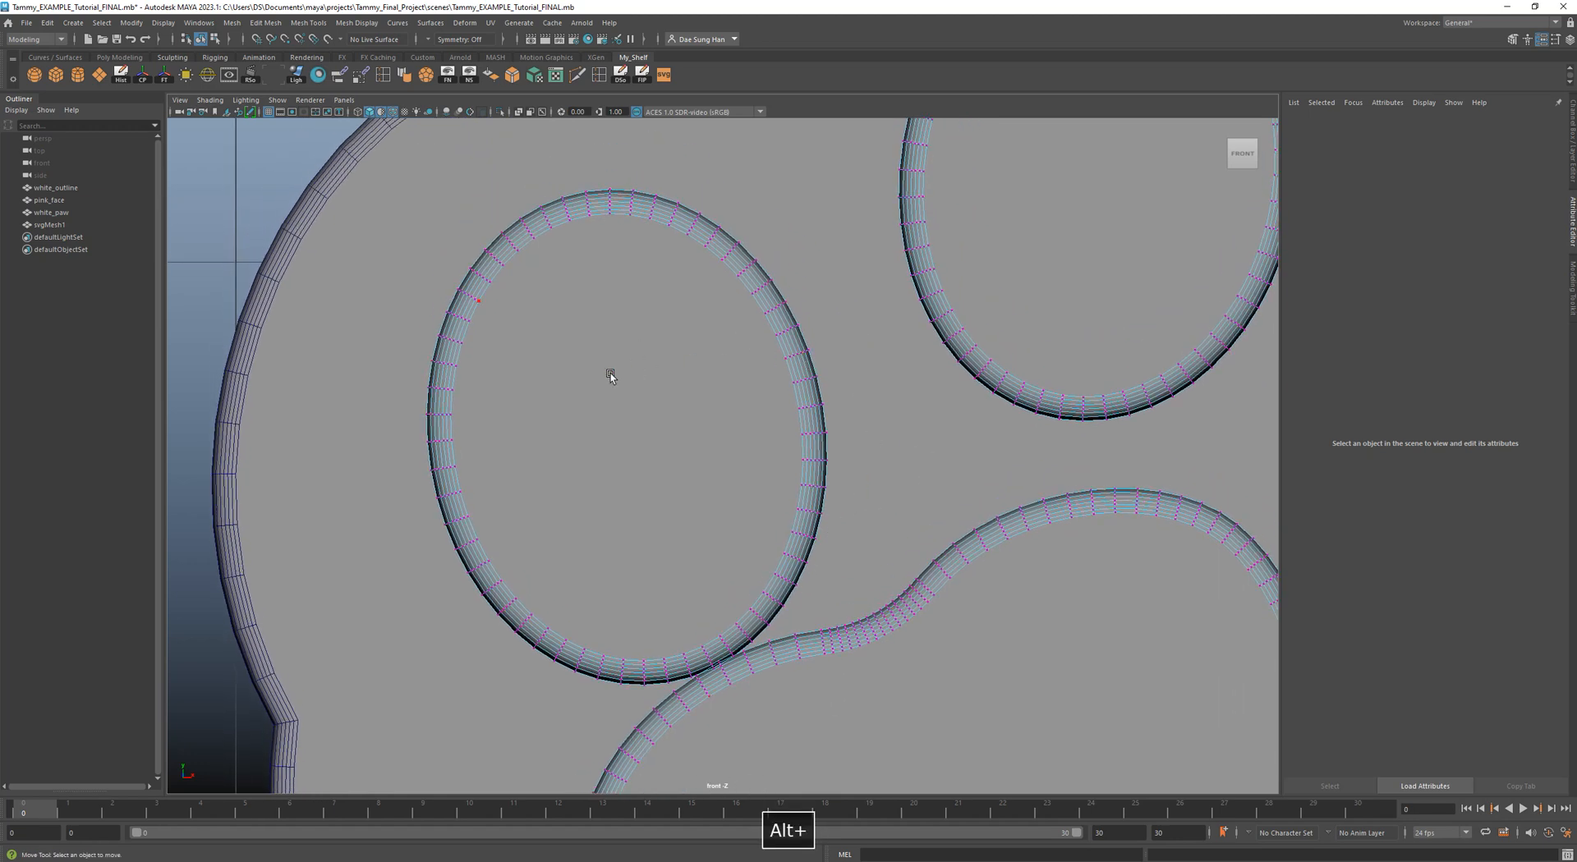
pyautogui.press('4')
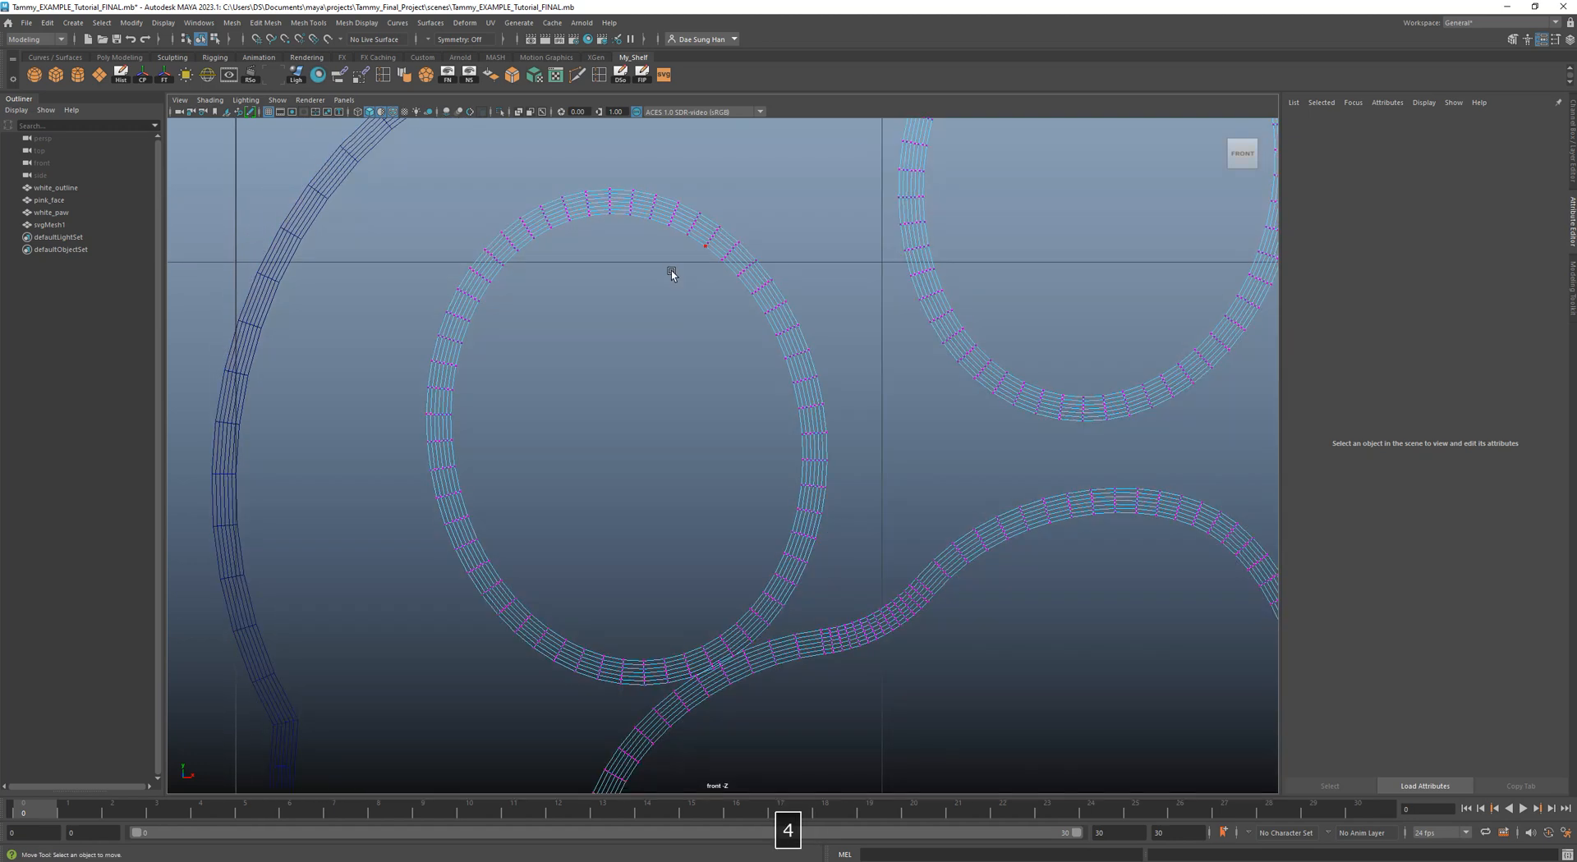
pyautogui.keyDown('alt'); pyautogui.moveTo(756, 259); pyautogui.dragTo(766, 292, button='middle'); pyautogui.keyUp('alt')
pyautogui.keyDown('alt'); pyautogui.moveTo(766, 291); pyautogui.dragTo(777, 277, button='right'); pyautogui.keyUp('alt')
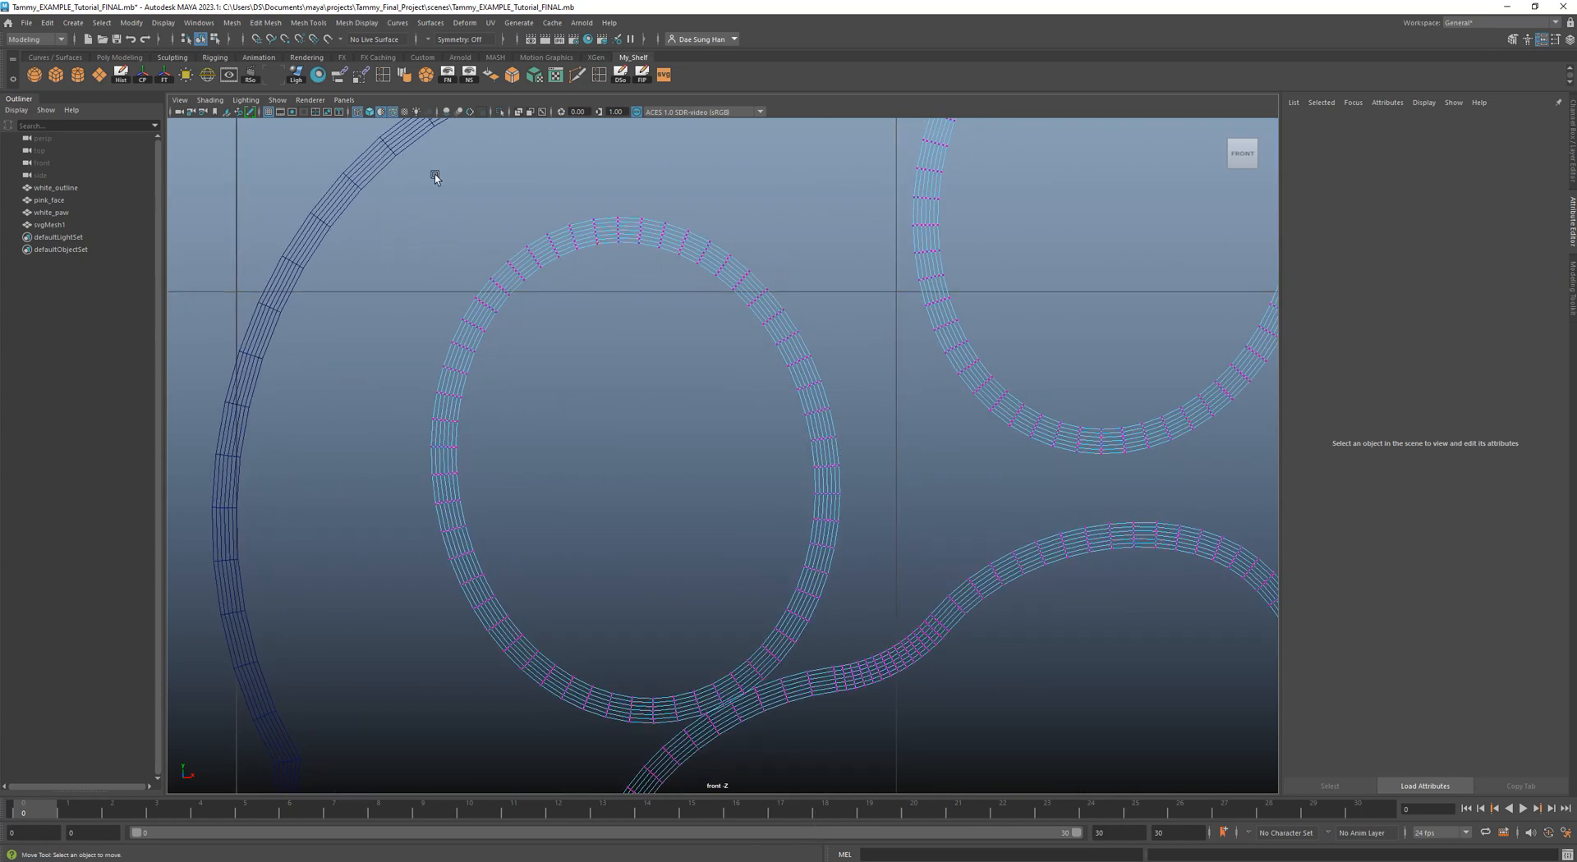
# Select the vertices across the leftmost toe pad's upper half and add those further down both sides.
pyautogui.moveTo(393, 149); pyautogui.dragTo(850, 502)
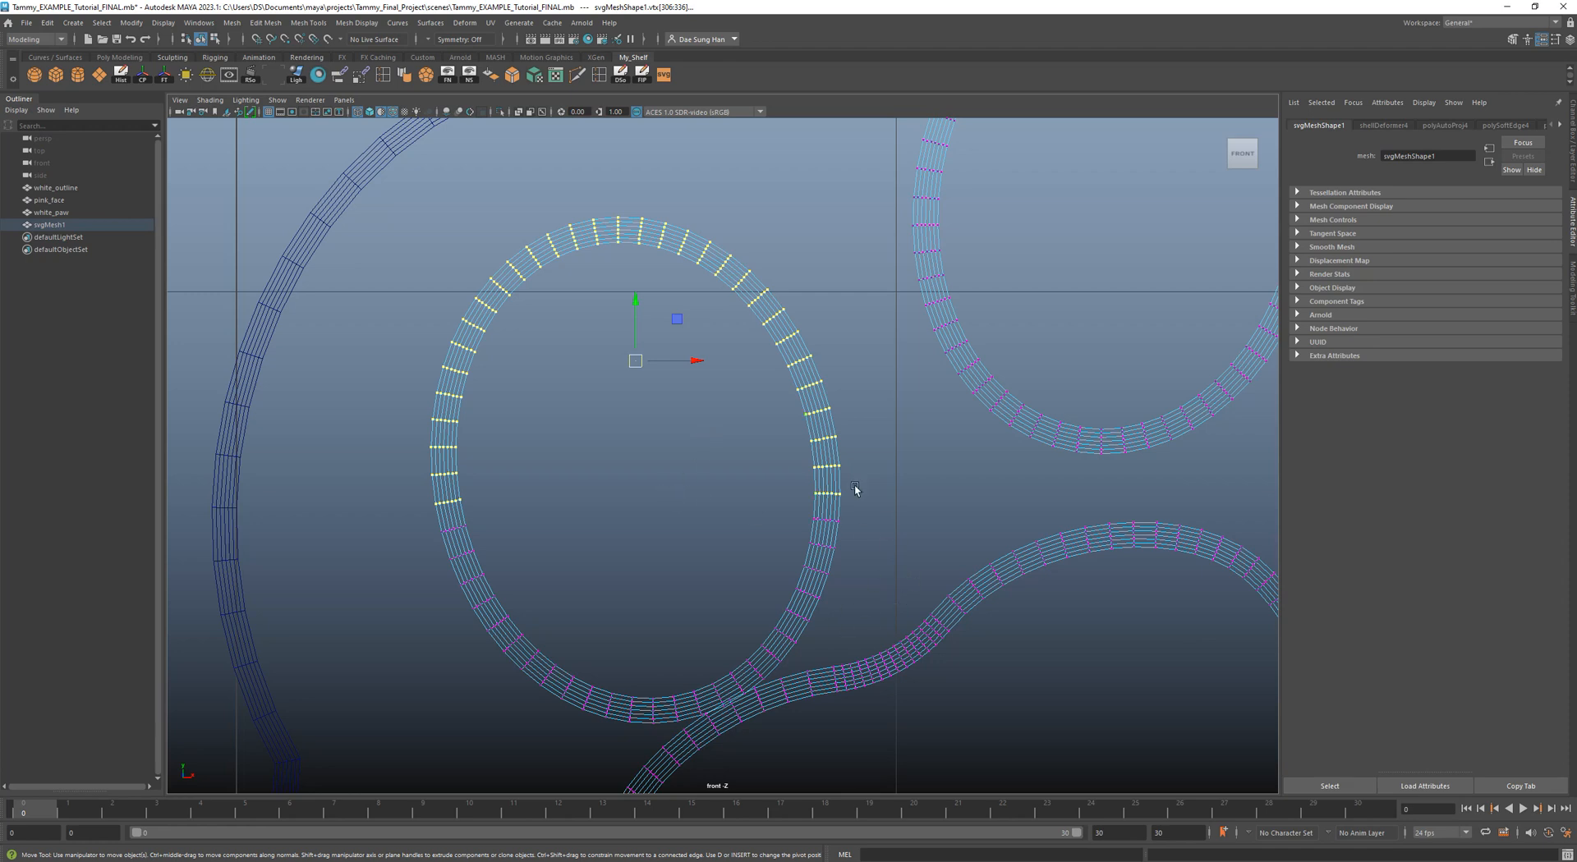
pyautogui.keyDown('alt'); pyautogui.moveTo(688, 567); pyautogui.dragTo(736, 486, button='middle'); pyautogui.keyUp('alt')
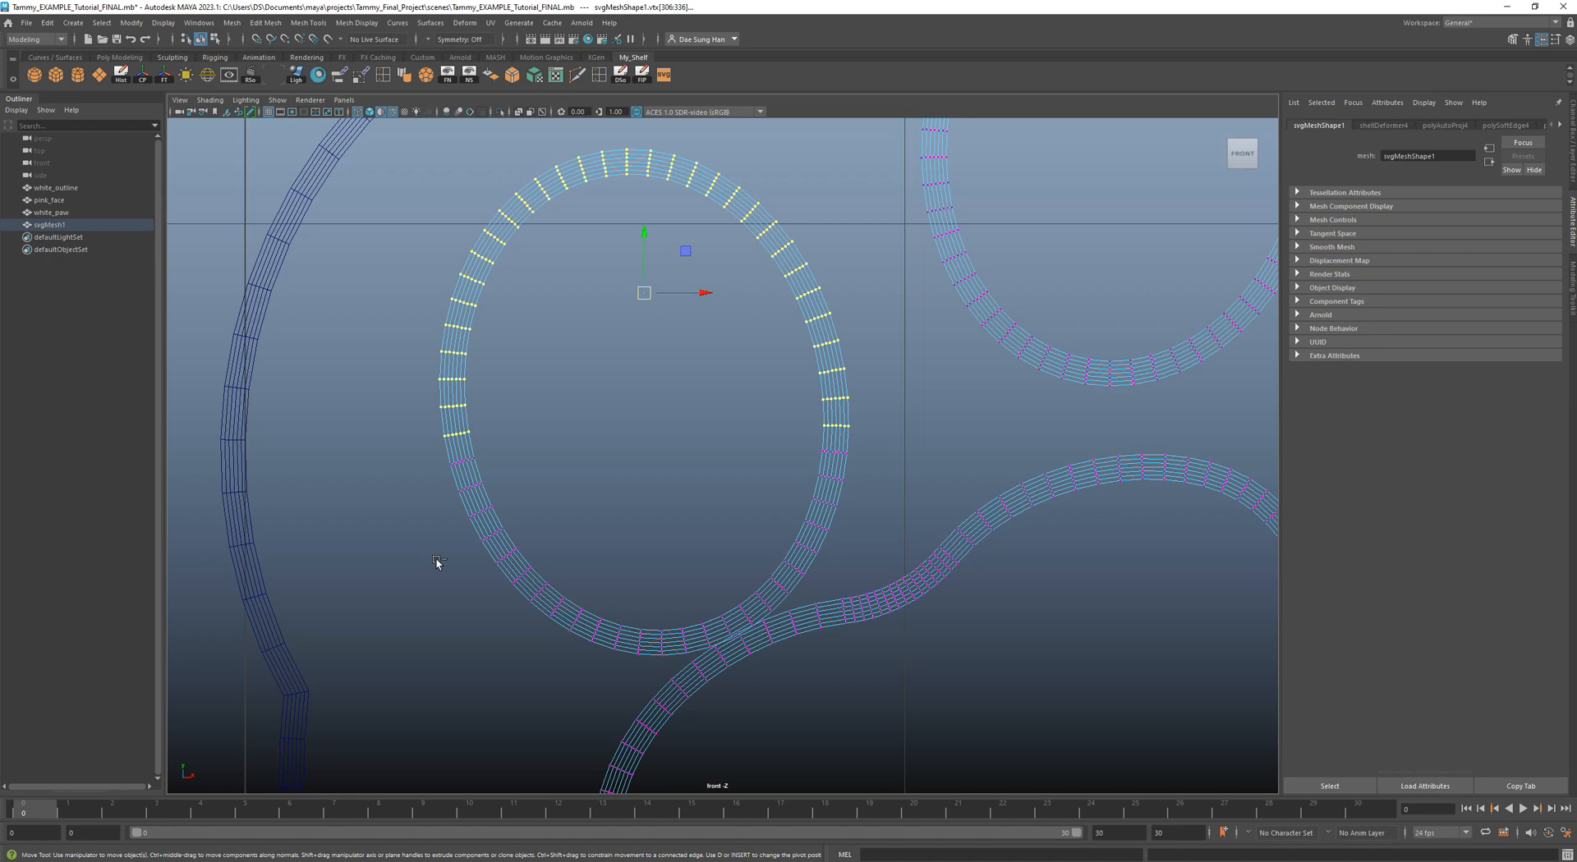
pyautogui.keyDown('ctrl'); pyautogui.keyDown('shift'); pyautogui.moveTo(331, 565); pyautogui.dragTo(532, 377); pyautogui.keyUp('shift'); pyautogui.keyUp('ctrl')
pyautogui.keyDown('ctrl'); pyautogui.keyDown('shift'); pyautogui.moveTo(359, 309); pyautogui.dragTo(581, 599); pyautogui.keyUp('shift'); pyautogui.keyUp('ctrl')
pyautogui.keyDown('ctrl'); pyautogui.keyDown('shift'); pyautogui.moveTo(734, 330); pyautogui.dragTo(717, 386); pyautogui.keyUp('shift'); pyautogui.keyUp('ctrl')
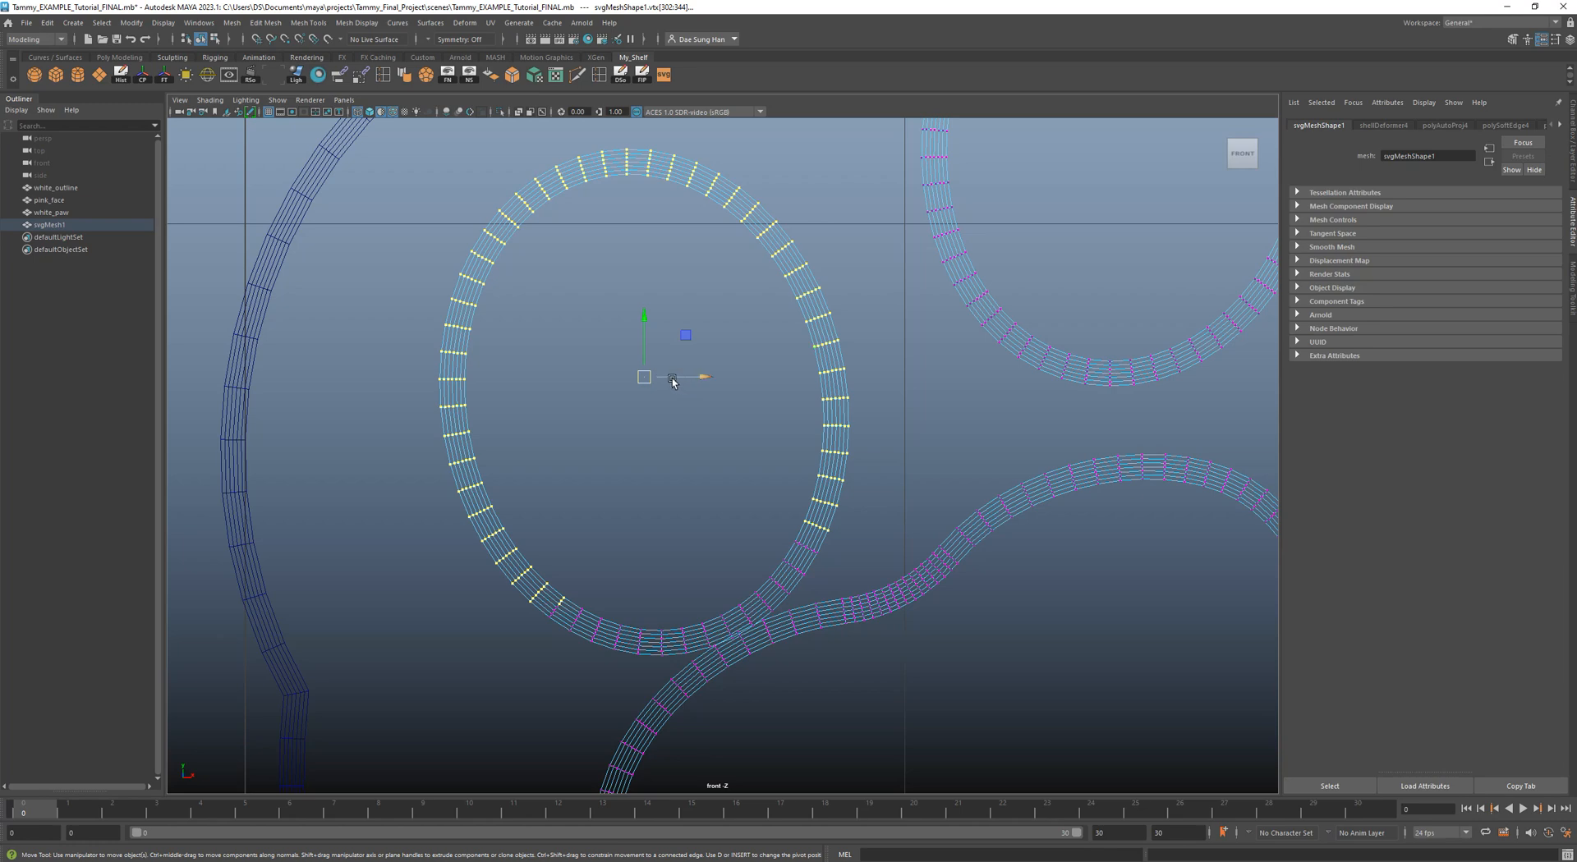
# Add the vertices along the lower curve of the leftmost toe pad to the selection, avoiding the main pad.
pyautogui.keyDown('alt'); pyautogui.moveTo(782, 525); pyautogui.dragTo(1009, 479, button='right'); pyautogui.keyUp('alt')
pyautogui.keyDown('alt'); pyautogui.moveTo(1009, 478); pyautogui.dragTo(1032, 482, button='middle'); pyautogui.keyUp('alt')
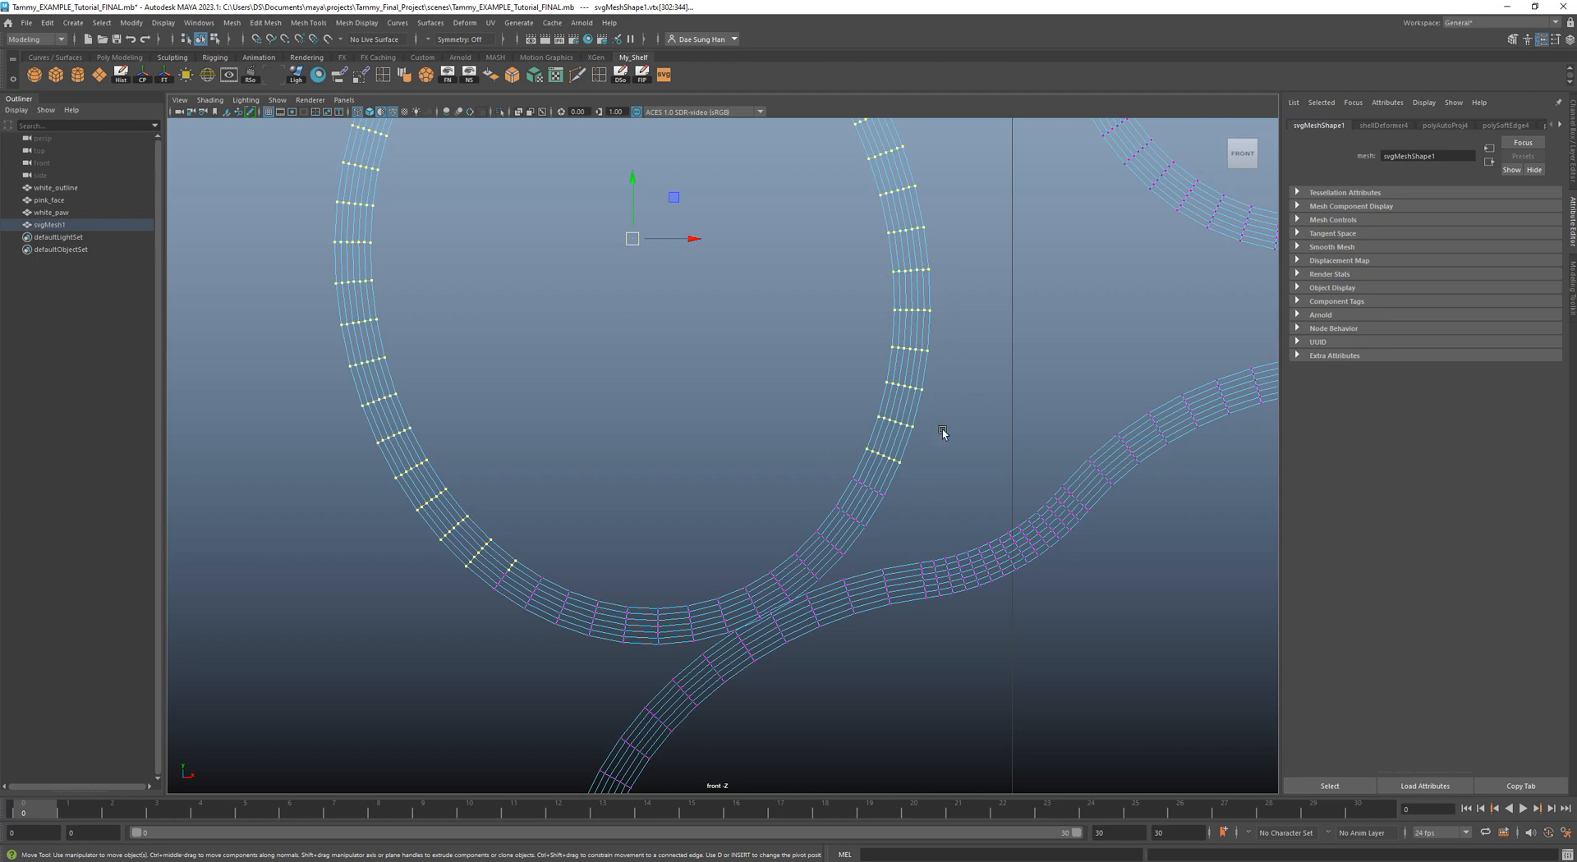
pyautogui.keyDown('ctrl'); pyautogui.keyDown('shift'); pyautogui.moveTo(667, 366); pyautogui.dragTo(920, 547); pyautogui.keyUp('shift'); pyautogui.keyUp('ctrl')
pyautogui.keyDown('ctrl'); pyautogui.keyDown('shift'); pyautogui.moveTo(713, 486); pyautogui.dragTo(862, 565); pyautogui.keyUp('shift'); pyautogui.keyUp('ctrl')
pyautogui.keyDown('ctrl'); pyautogui.keyDown('shift'); pyautogui.moveTo(391, 469); pyautogui.dragTo(587, 664); pyautogui.keyUp('shift'); pyautogui.keyUp('ctrl')
pyautogui.keyDown('ctrl'); pyautogui.keyDown('shift'); pyautogui.moveTo(510, 519); pyautogui.dragTo(661, 670); pyautogui.keyUp('shift'); pyautogui.keyUp('ctrl')
# Add the toe pad's bottom vertices to the selection, working towards its overlap with the main pad.
pyautogui.keyDown('alt'); pyautogui.moveTo(687, 638); pyautogui.dragTo(787, 520, button='right'); pyautogui.keyUp('alt')
pyautogui.keyDown('alt'); pyautogui.moveTo(786, 520); pyautogui.dragTo(876, 331, button='middle'); pyautogui.keyUp('alt')
pyautogui.keyDown('alt'); pyautogui.moveTo(787, 507); pyautogui.dragTo(1019, 503, button='right'); pyautogui.keyUp('alt')
pyautogui.keyDown('ctrl'); pyautogui.keyDown('shift'); pyautogui.moveTo(595, 348); pyautogui.dragTo(803, 643); pyautogui.keyUp('shift'); pyautogui.keyUp('ctrl')
pyautogui.keyDown('ctrl'); pyautogui.keyDown('shift'); pyautogui.moveTo(820, 305); pyautogui.dragTo(974, 629); pyautogui.keyUp('shift'); pyautogui.keyUp('ctrl')
pyautogui.keyDown('ctrl'); pyautogui.keyDown('shift'); pyautogui.moveTo(994, 299); pyautogui.dragTo(1113, 567); pyautogui.keyUp('shift'); pyautogui.keyUp('ctrl')
# Add the leftmost toe pad's remaining lower vertices to the selection, leaving out the overlapping main pad's vertices.
pyautogui.keyDown('alt'); pyautogui.moveTo(1113, 567); pyautogui.dragTo(757, 514, button='middle'); pyautogui.keyUp('alt')
pyautogui.keyDown('ctrl'); pyautogui.keyDown('shift'); pyautogui.moveTo(731, 325); pyautogui.dragTo(871, 502); pyautogui.keyUp('shift'); pyautogui.keyUp('ctrl')
pyautogui.keyDown('alt'); pyautogui.moveTo(902, 534); pyautogui.dragTo(1003, 500, button='right'); pyautogui.keyUp('alt')
pyautogui.keyDown('ctrl'); pyautogui.keyDown('shift'); pyautogui.moveTo(897, 564); pyautogui.dragTo(841, 502); pyautogui.keyUp('shift'); pyautogui.keyUp('ctrl')
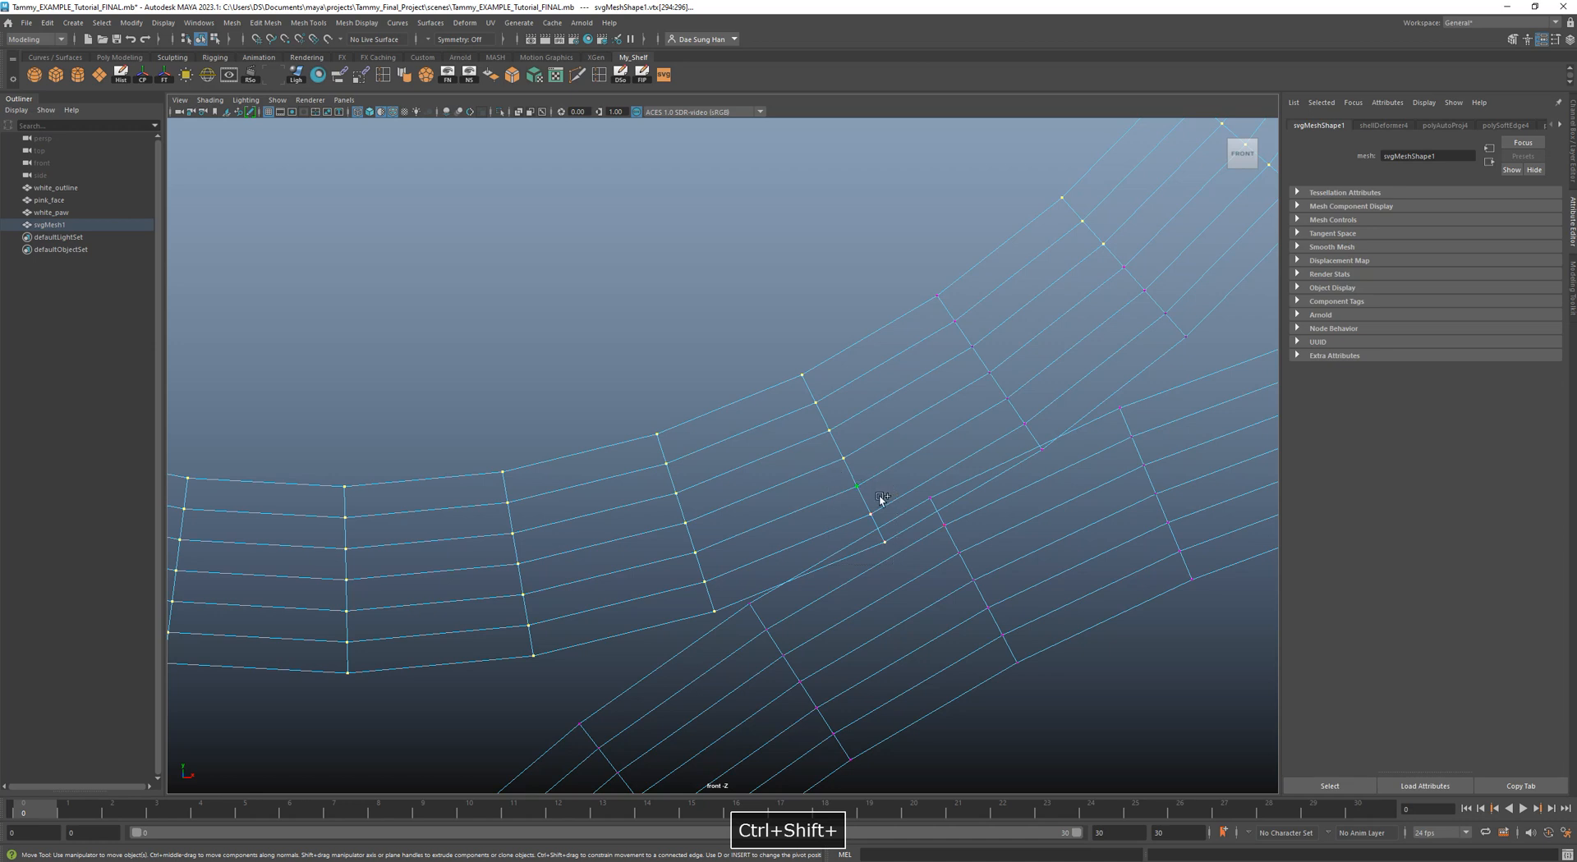
pyautogui.keyDown('alt'); pyautogui.moveTo(876, 545); pyautogui.dragTo(694, 339, button='middle'); pyautogui.keyUp('alt')
pyautogui.keyDown('ctrl'); pyautogui.keyDown('shift'); pyautogui.moveTo(679, 315); pyautogui.dragTo(828, 468); pyautogui.keyUp('shift'); pyautogui.keyUp('ctrl')
pyautogui.keyDown('ctrl'); pyautogui.keyDown('shift'); pyautogui.moveTo(884, 539); pyautogui.dragTo(780, 427); pyautogui.keyUp('shift'); pyautogui.keyUp('ctrl')
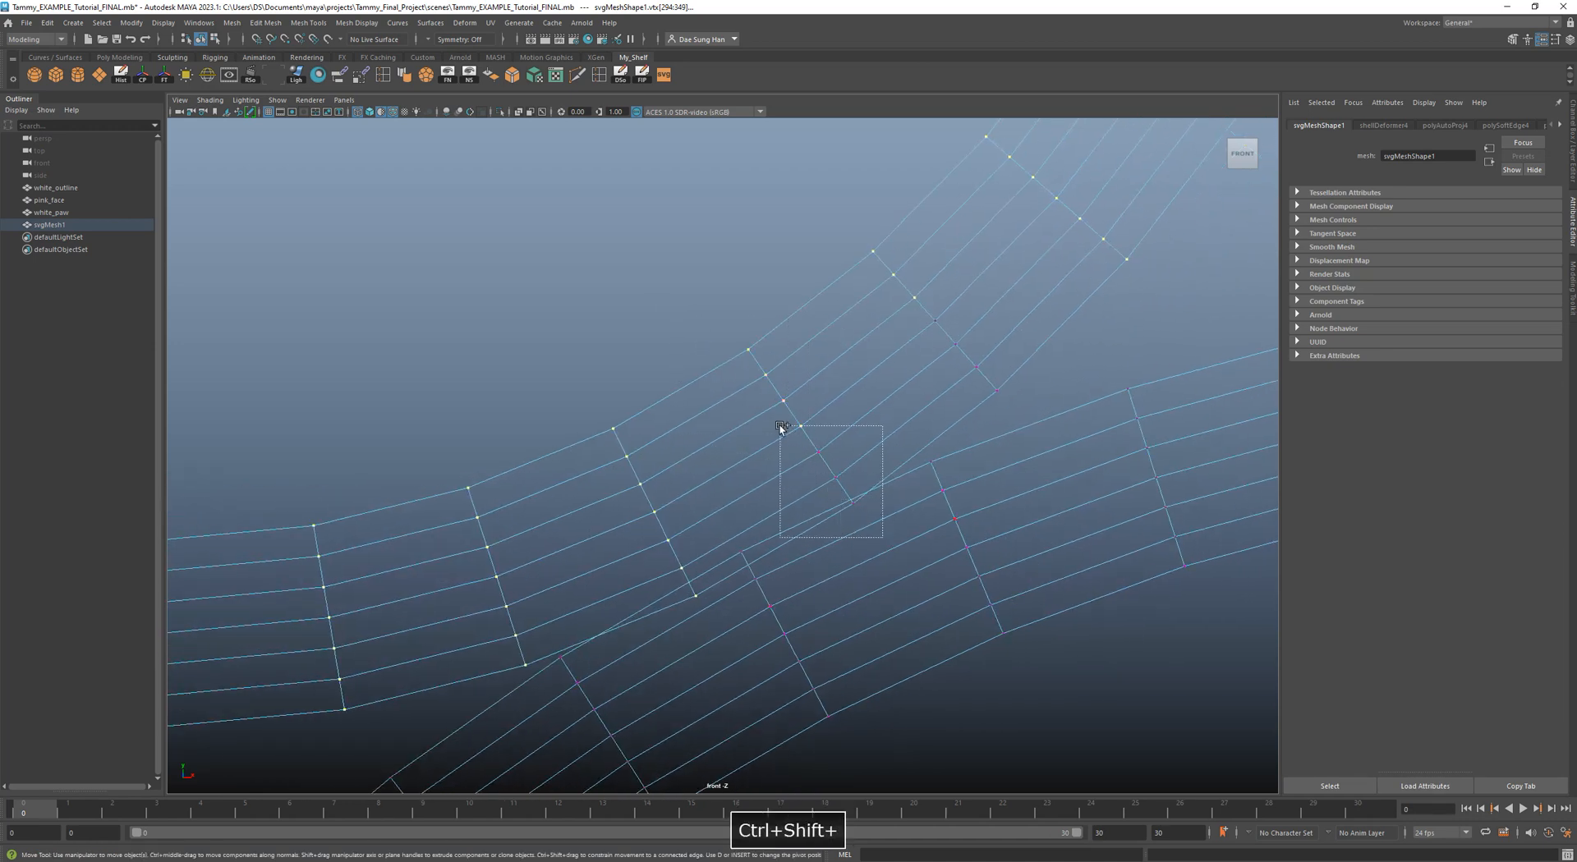
pyautogui.keyDown('ctrl'); pyautogui.keyDown('shift'); pyautogui.moveTo(900, 244); pyautogui.dragTo(1048, 417); pyautogui.keyUp('shift'); pyautogui.keyUp('ctrl')
pyautogui.keyDown('ctrl'); pyautogui.keyDown('shift'); pyautogui.click(933, 318); pyautogui.keyUp('shift'); pyautogui.keyUp('ctrl')
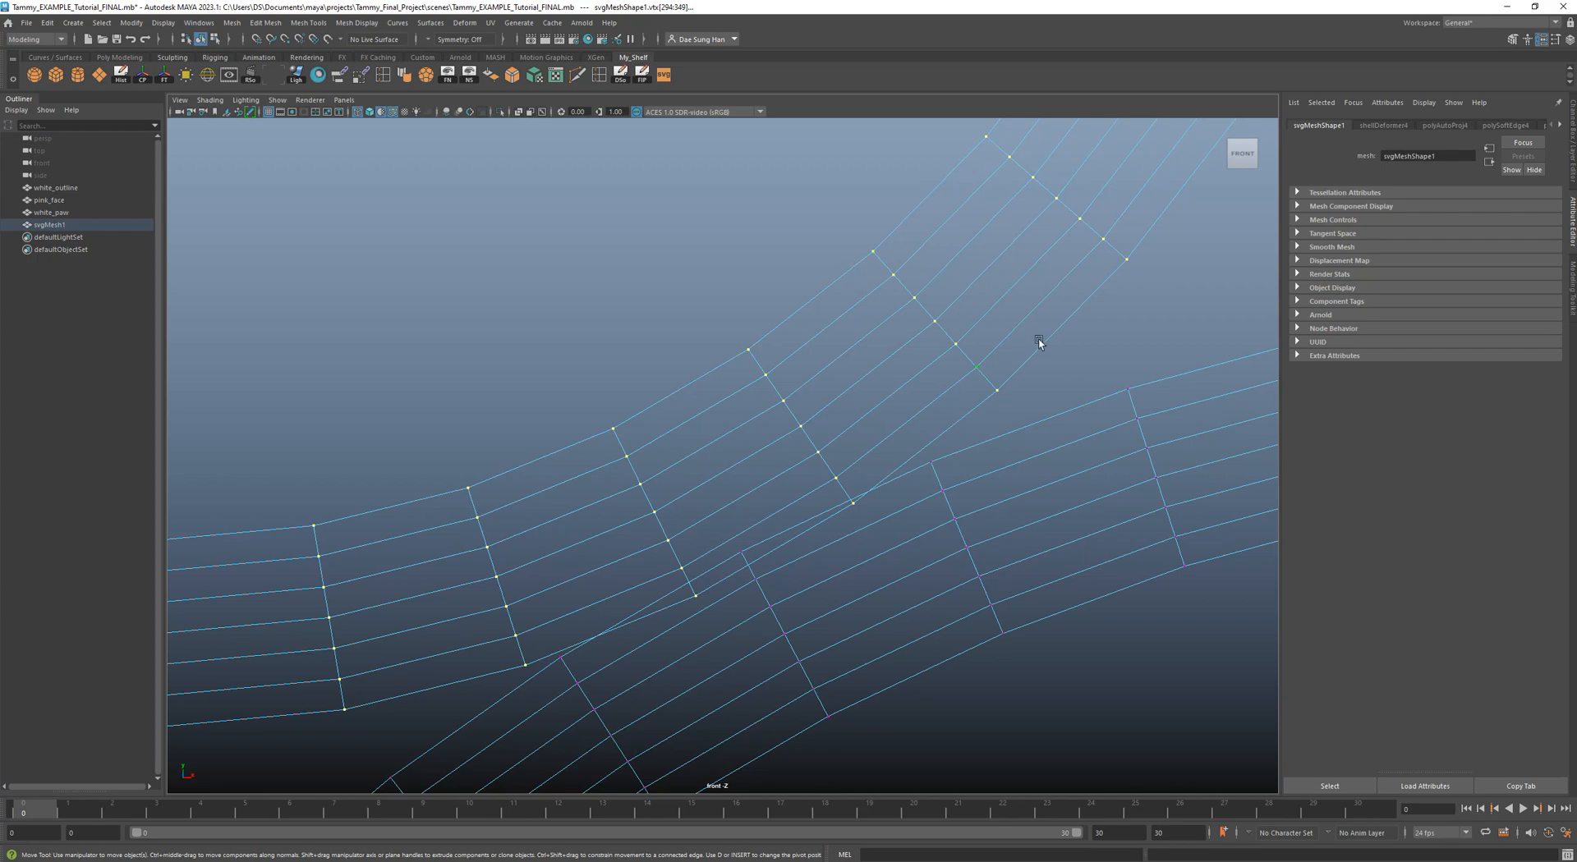
# Move the selected leftmost toe pad diagonally up and outward until it clears the main pad, and clear the selection.
pyautogui.moveTo(998, 455)
pyautogui.keyDown('alt'); pyautogui.mouseDown(button='right')
pyautogui.moveTo(953, 436)
pyautogui.moveTo(1009, 452)
pyautogui.mouseUp(button='right'); pyautogui.keyUp('alt')
pyautogui.keyDown('alt'); pyautogui.moveTo(815, 327); pyautogui.dragTo(768, 467, button='middle'); pyautogui.keyUp('alt')
pyautogui.keyDown('alt'); pyautogui.moveTo(986, 441); pyautogui.dragTo(781, 419, button='right'); pyautogui.keyUp('alt')
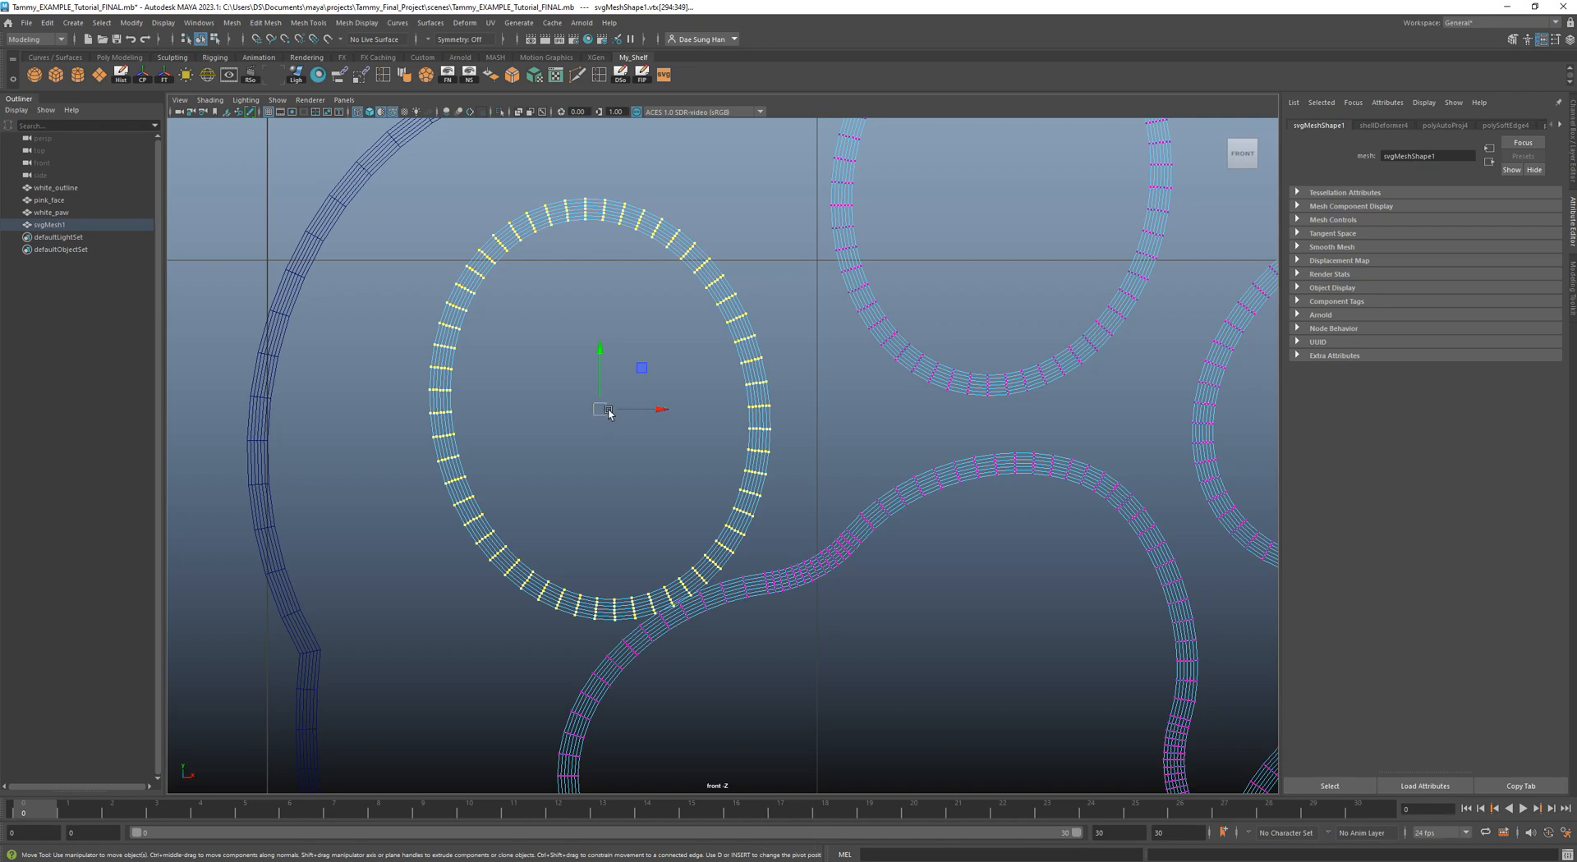
pyautogui.moveTo(601, 412); pyautogui.dragTo(567, 375)
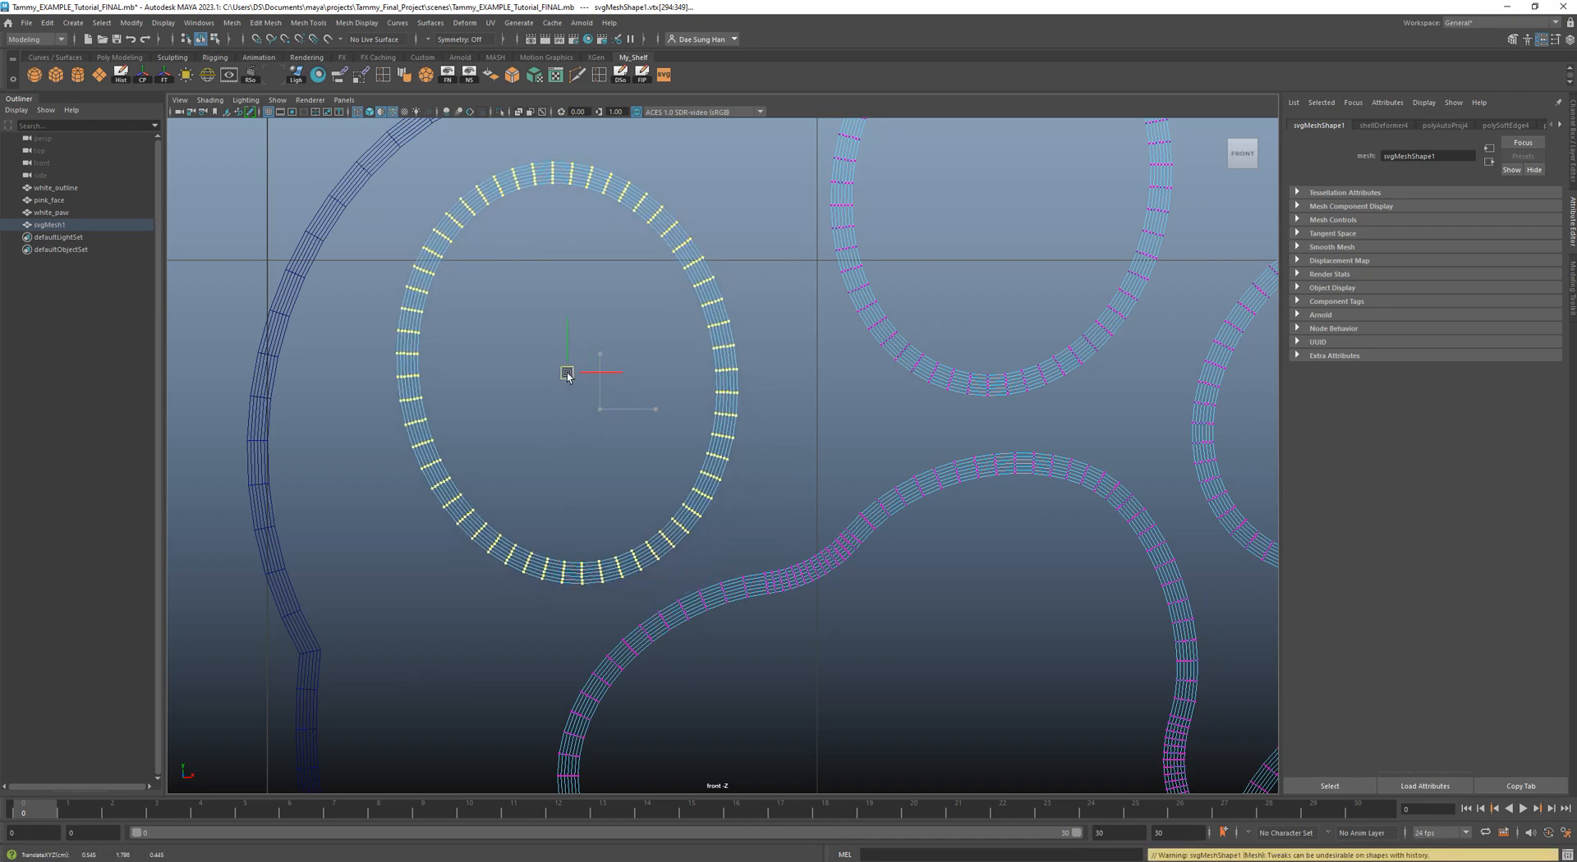
pyautogui.keyDown('alt'); pyautogui.moveTo(567, 376); pyautogui.dragTo(801, 431, button='right'); pyautogui.keyUp('alt')
pyautogui.click(802, 434)
# Select the vertices of the lower-right toe pad around its outer, upper and lower curves, avoiding the main pad.
pyautogui.keyDown('alt'); pyautogui.moveTo(876, 429); pyautogui.dragTo(477, 184, button='middle'); pyautogui.keyUp('alt')
pyautogui.keyDown('alt'); pyautogui.moveTo(634, 349); pyautogui.dragTo(871, 501, button='right'); pyautogui.keyUp('alt')
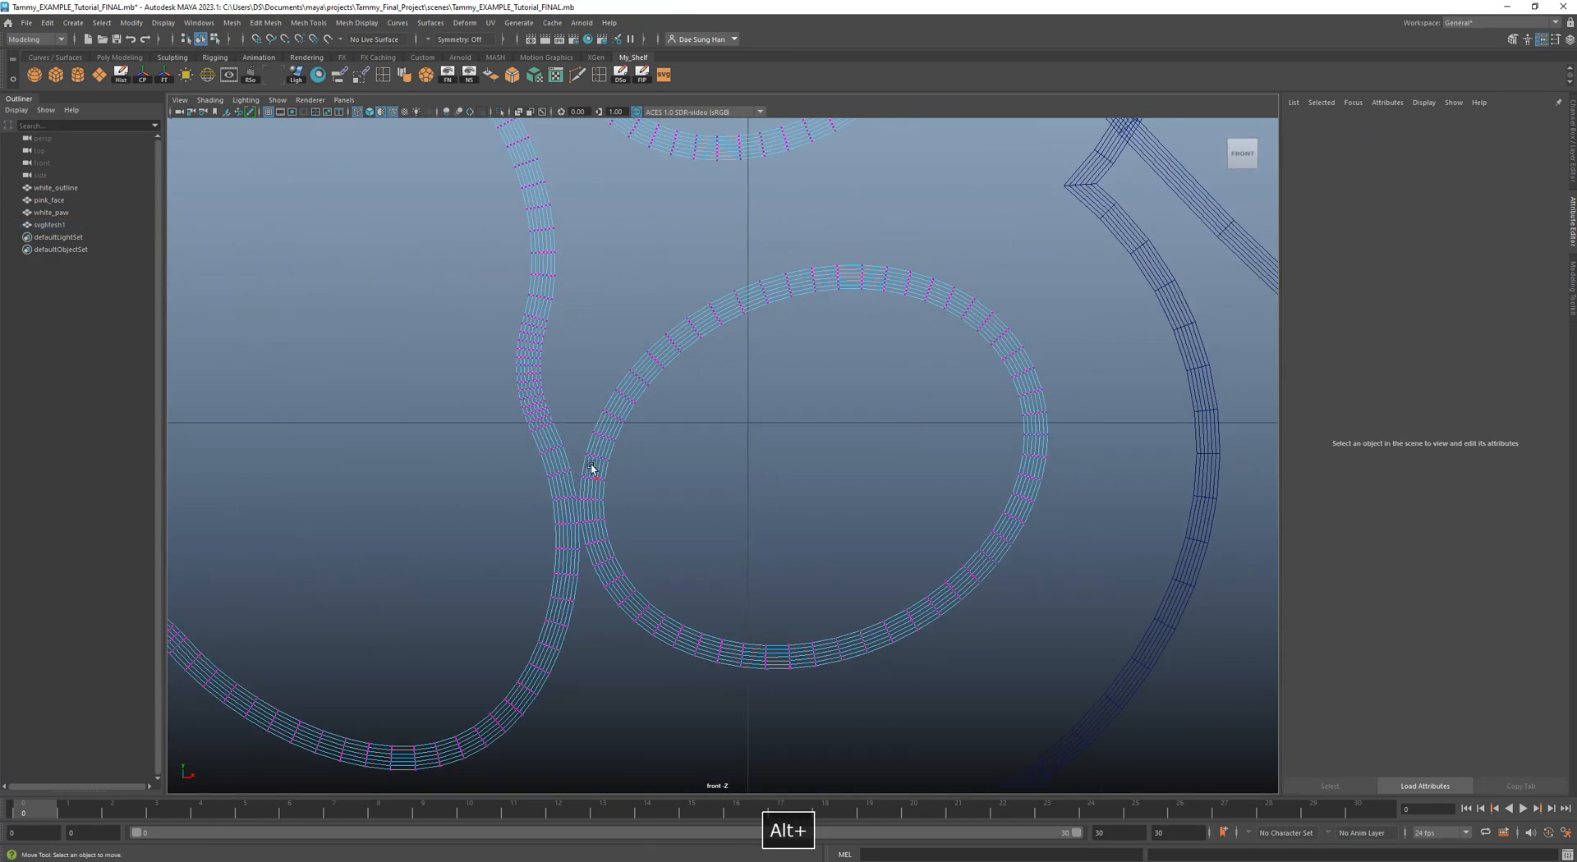
pyautogui.keyDown('alt'); pyautogui.moveTo(669, 498); pyautogui.dragTo(707, 506, button='right'); pyautogui.keyUp('alt')
pyautogui.moveTo(1082, 656); pyautogui.dragTo(794, 246)
pyautogui.keyDown('ctrl'); pyautogui.keyDown('shift'); pyautogui.moveTo(660, 209); pyautogui.dragTo(917, 415); pyautogui.keyUp('shift'); pyautogui.keyUp('ctrl')
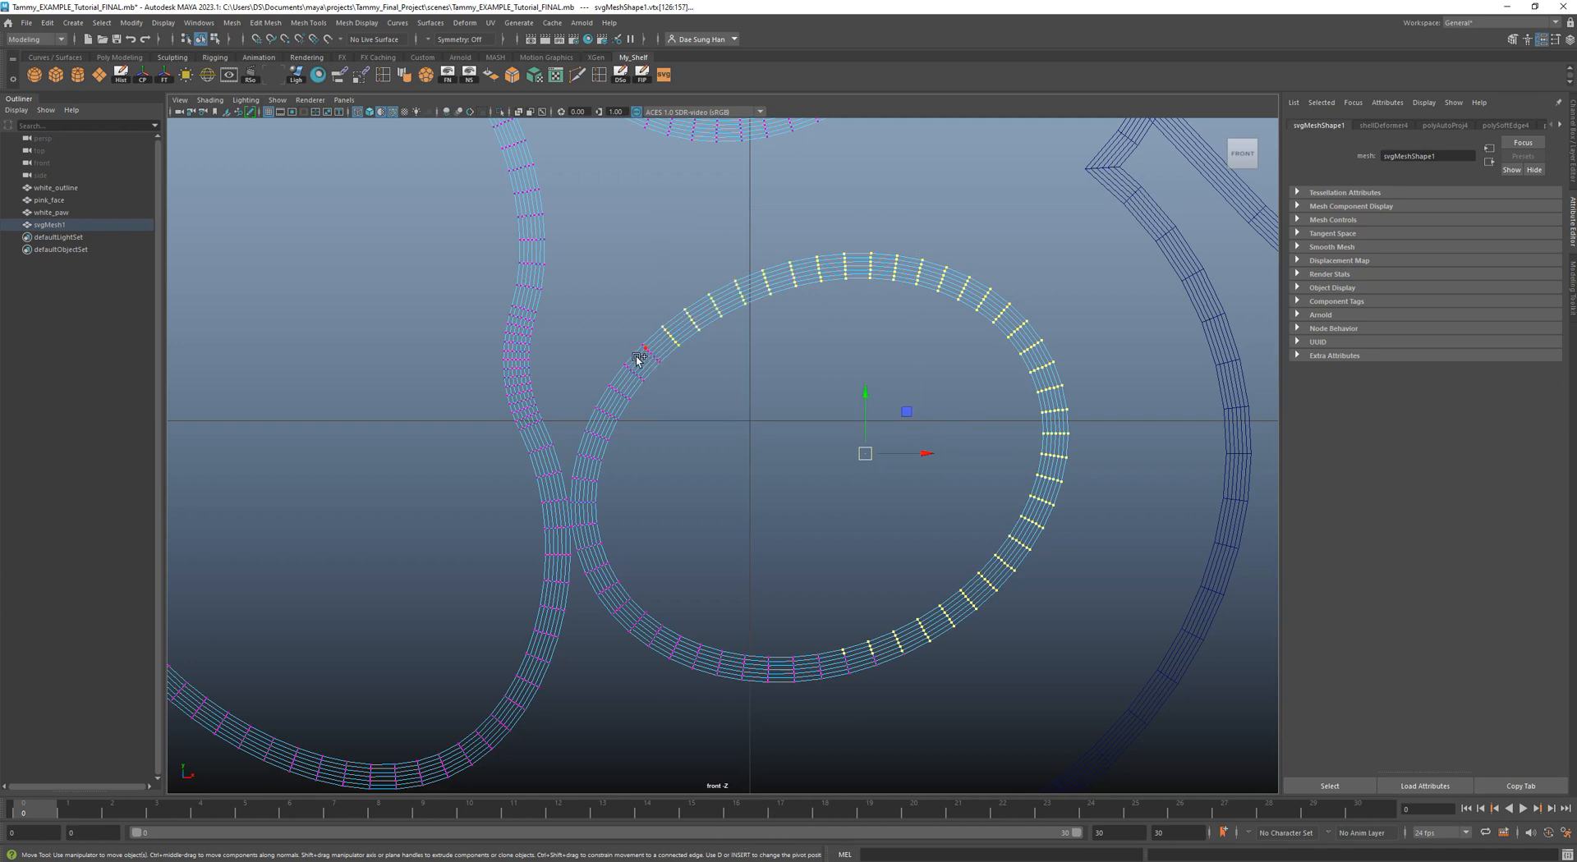
pyautogui.keyDown('ctrl'); pyautogui.keyDown('shift'); pyautogui.moveTo(586, 289); pyautogui.dragTo(915, 740); pyautogui.keyUp('shift'); pyautogui.keyUp('ctrl')
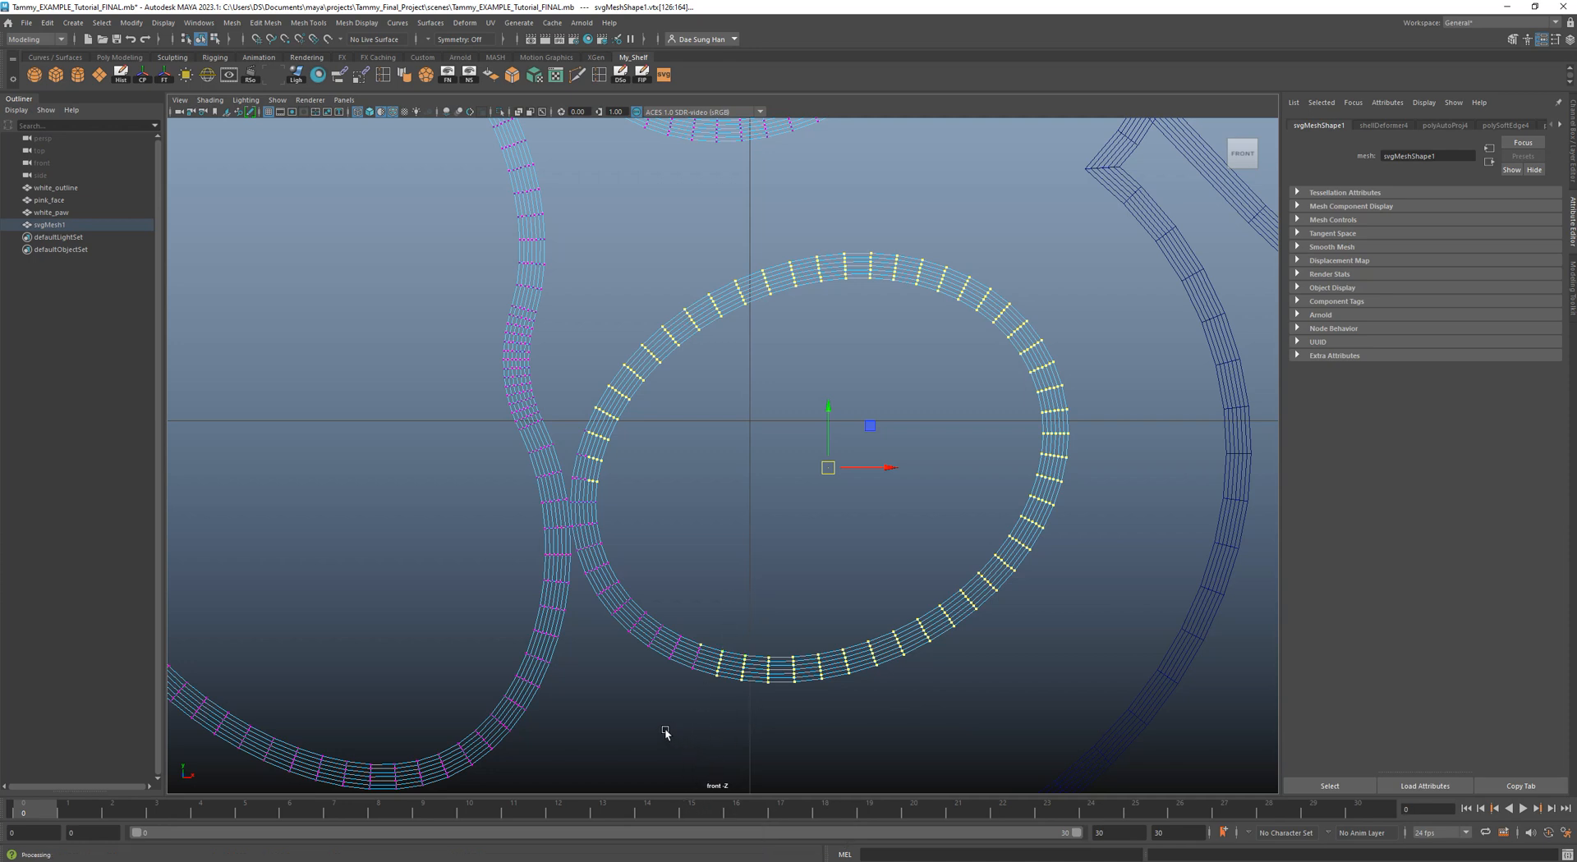
pyautogui.keyDown('ctrl'); pyautogui.keyDown('shift'); pyautogui.moveTo(638, 573); pyautogui.dragTo(778, 754); pyautogui.keyUp('shift'); pyautogui.keyUp('ctrl')
# Add the lower-right toe pad's remaining vertices beside the main pad to the selection, leaving out the main pad's own vertices.
pyautogui.keyDown('alt'); pyautogui.moveTo(599, 539); pyautogui.dragTo(739, 436, button='middle'); pyautogui.keyUp('alt')
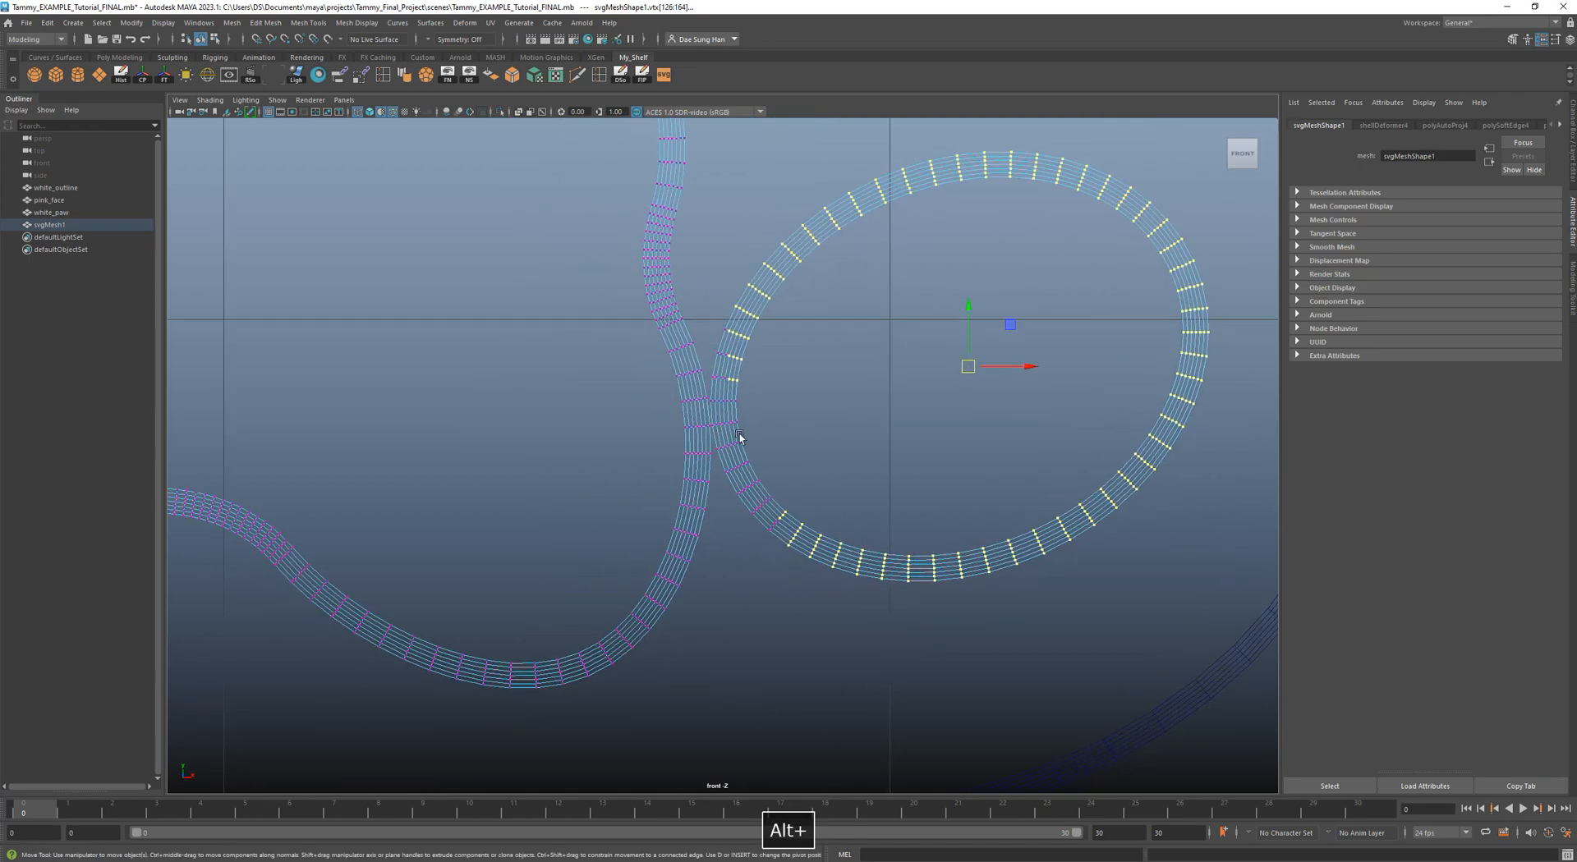
pyautogui.keyDown('alt'); pyautogui.moveTo(740, 436); pyautogui.dragTo(1018, 687, button='right'); pyautogui.keyUp('alt')
pyautogui.keyDown('ctrl'); pyautogui.keyDown('shift'); pyautogui.moveTo(986, 756); pyautogui.dragTo(727, 153); pyautogui.keyUp('shift'); pyautogui.keyUp('ctrl')
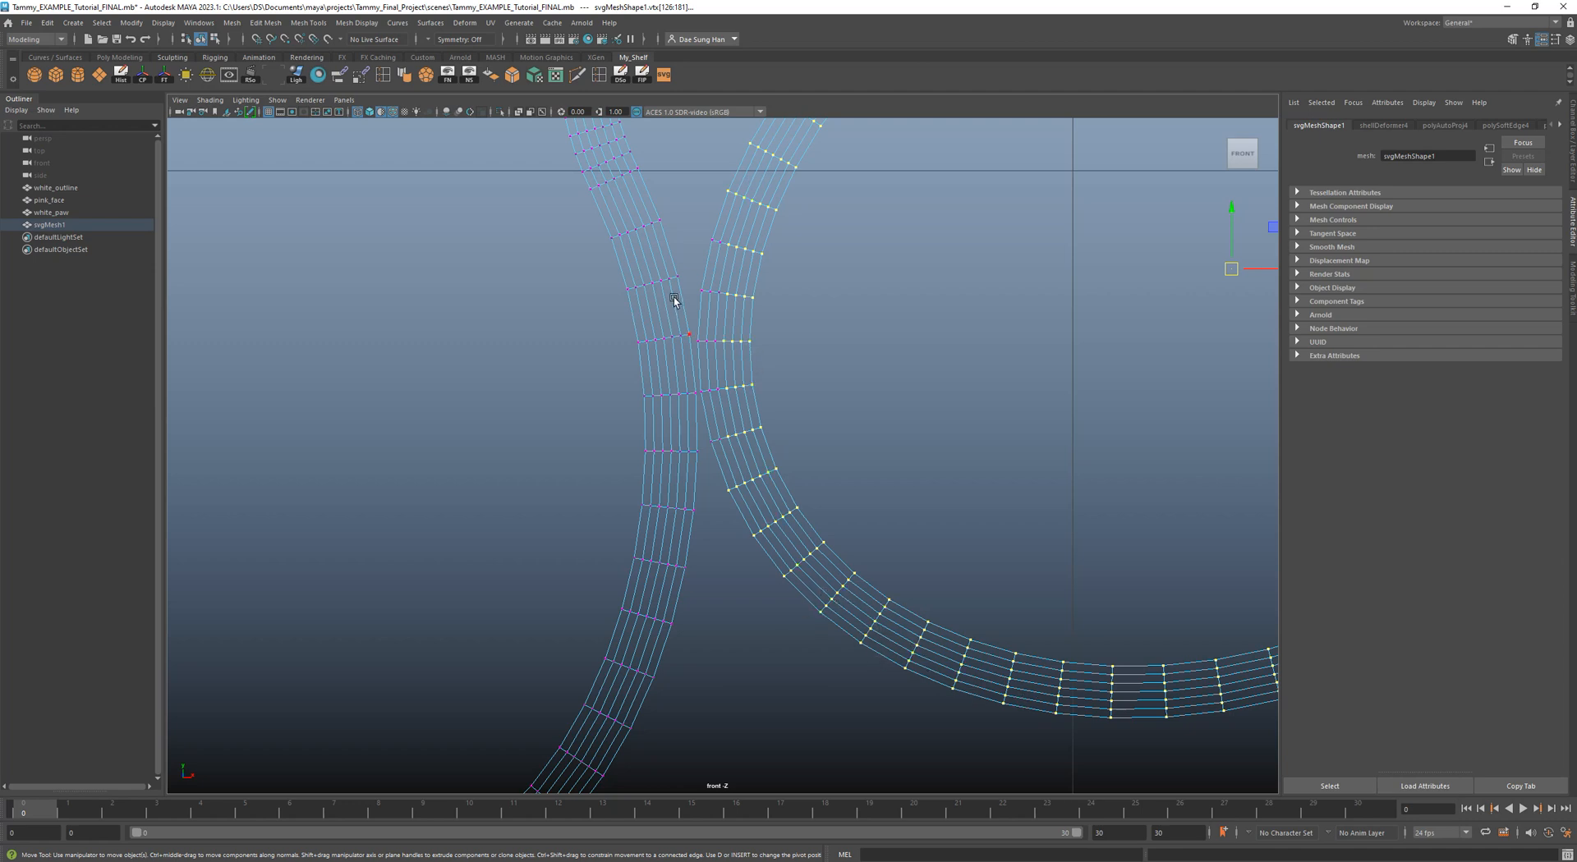
pyautogui.keyDown('alt'); pyautogui.moveTo(675, 306); pyautogui.dragTo(1059, 465, button='right'); pyautogui.keyUp('alt')
pyautogui.keyDown('alt'); pyautogui.moveTo(826, 362); pyautogui.dragTo(859, 563, button='middle'); pyautogui.keyUp('alt')
pyautogui.keyDown('ctrl'); pyautogui.keyDown('shift'); pyautogui.moveTo(696, 228); pyautogui.dragTo(823, 399); pyautogui.keyUp('shift'); pyautogui.keyUp('ctrl')
pyautogui.keyDown('ctrl'); pyautogui.keyDown('shift'); pyautogui.moveTo(707, 443); pyautogui.dragTo(754, 489); pyautogui.keyUp('shift'); pyautogui.keyUp('ctrl')
pyautogui.keyDown('ctrl'); pyautogui.keyDown('shift'); pyautogui.moveTo(739, 547); pyautogui.dragTo(720, 530); pyautogui.keyUp('shift'); pyautogui.keyUp('ctrl')
pyautogui.keyDown('ctrl'); pyautogui.keyDown('shift'); pyautogui.moveTo(725, 597); pyautogui.dragTo(790, 657); pyautogui.keyUp('shift'); pyautogui.keyUp('ctrl')
# Move the selected lower-right toe pad outward and slightly down so that a clear gap separates it from the main pad.
pyautogui.keyDown('alt'); pyautogui.moveTo(1005, 602); pyautogui.dragTo(961, 426, button='right'); pyautogui.keyUp('alt')
pyautogui.keyDown('alt'); pyautogui.moveTo(748, 390); pyautogui.dragTo(534, 464, button='middle'); pyautogui.keyUp('alt')
pyautogui.moveTo(655, 511); pyautogui.dragTo(707, 539)
pyautogui.keyDown('alt'); pyautogui.moveTo(707, 539); pyautogui.dragTo(747, 535, button='right'); pyautogui.keyUp('alt')
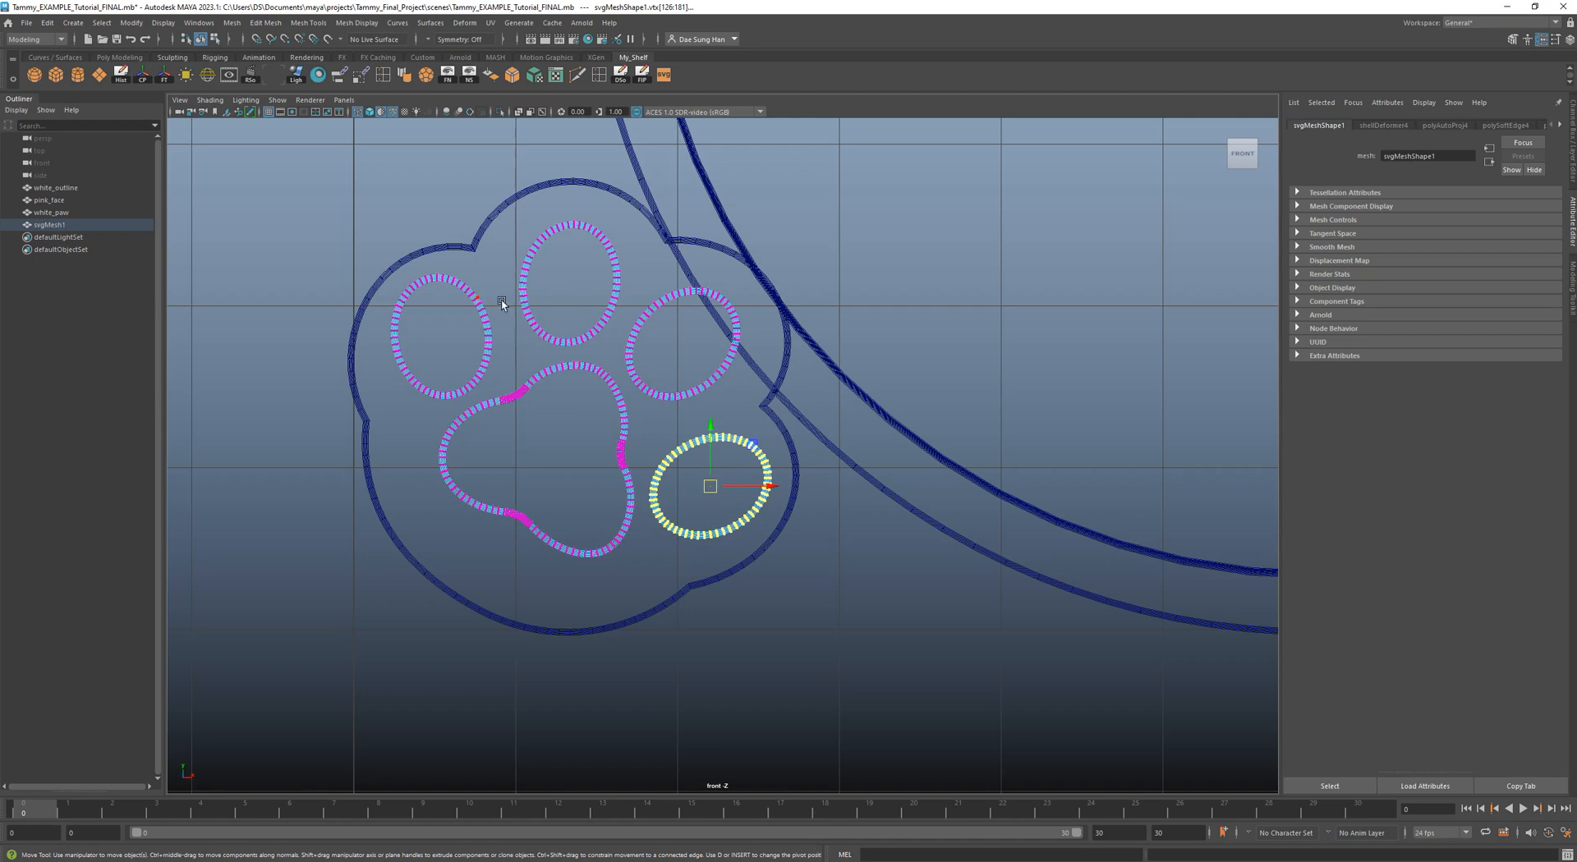
pyautogui.keyDown('alt'); pyautogui.moveTo(502, 303); pyautogui.dragTo(807, 434, button='right'); pyautogui.keyUp('alt')
pyautogui.keyDown('alt'); pyautogui.moveTo(540, 431); pyautogui.dragTo(695, 495, button='middle'); pyautogui.keyUp('alt')
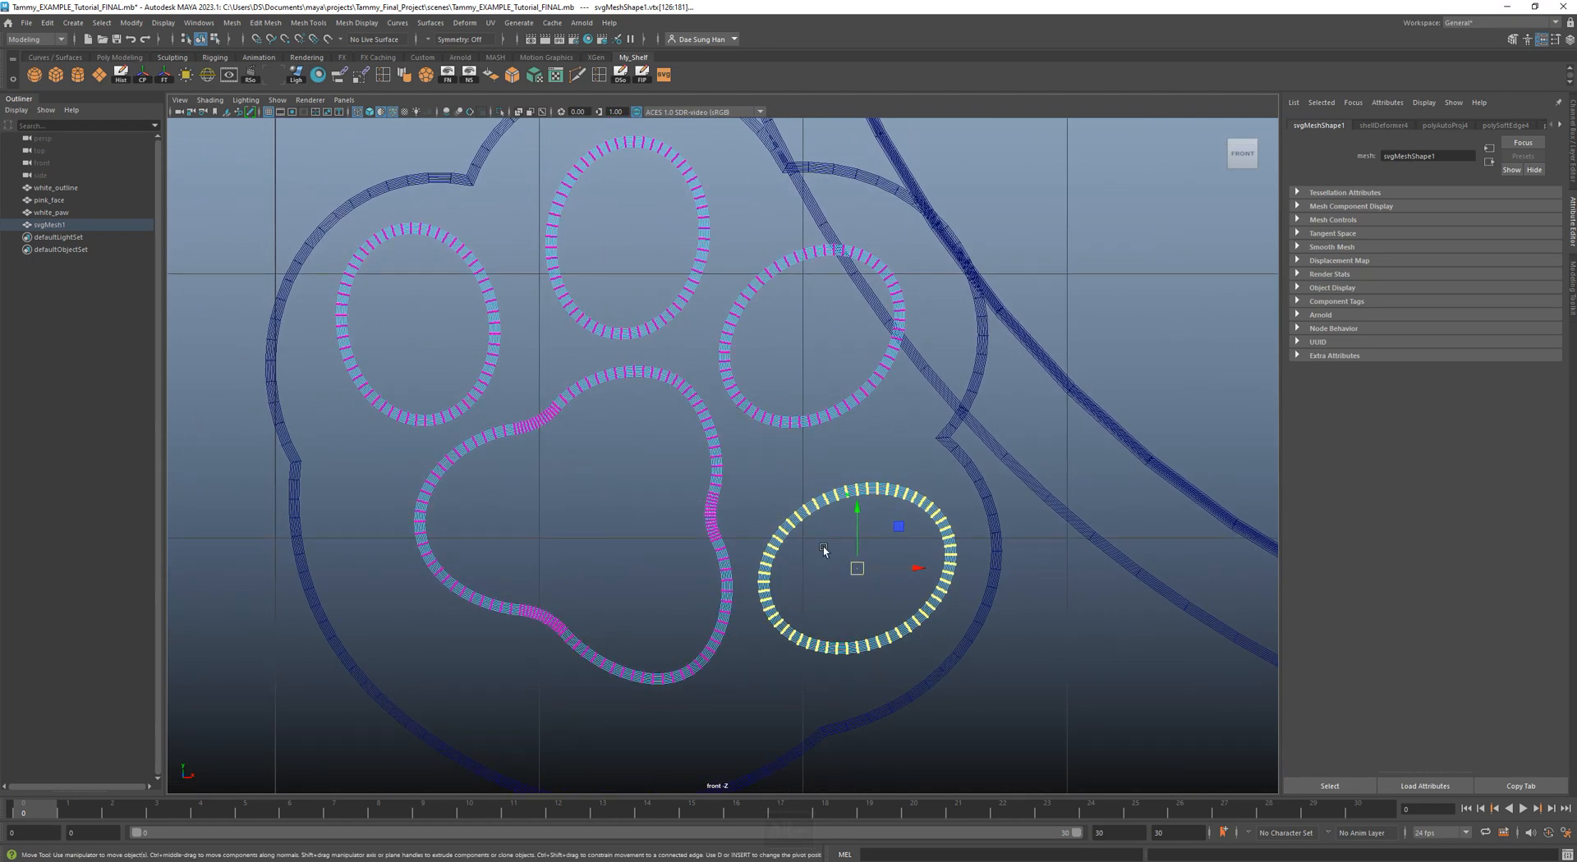
pyautogui.moveTo(856, 571)
pyautogui.mouseDown()
pyautogui.moveTo(856, 548)
pyautogui.moveTo(856, 574)
pyautogui.mouseUp()
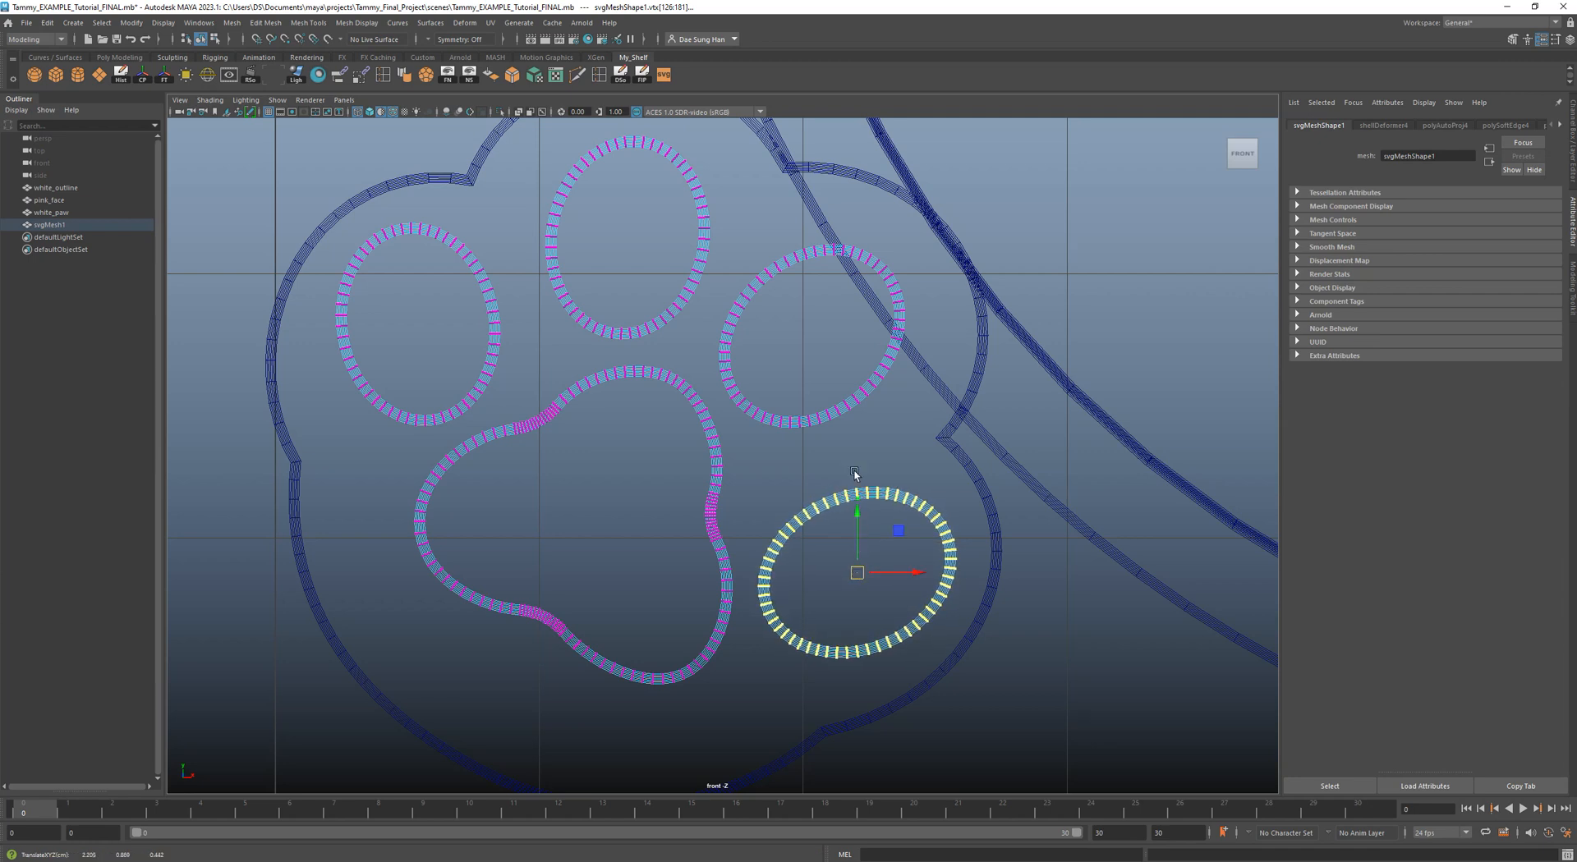
# Return to the perspective view, clear the vertex selection and put the pads mesh back in object mode.
pyautogui.press('w')
pyautogui.press('space')
pyautogui.press('space')
pyautogui.keyDown('alt'); pyautogui.moveTo(666, 474); pyautogui.dragTo(822, 532); pyautogui.keyUp('alt')
pyautogui.click(901, 603)
pyautogui.click(844, 377)
pyautogui.click(893, 609)
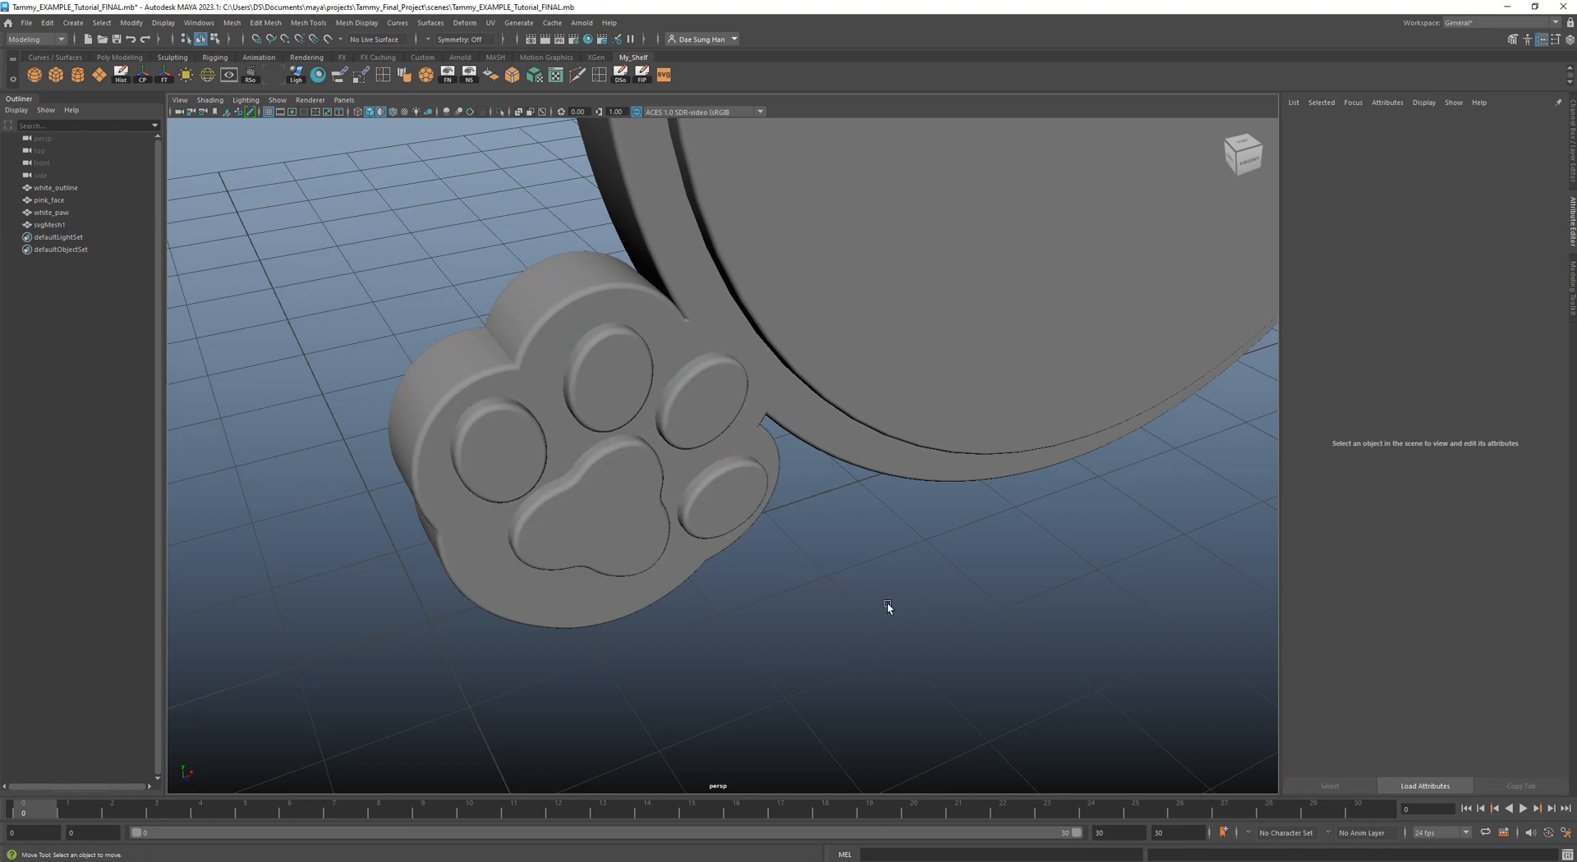
pyautogui.keyDown('alt'); pyautogui.moveTo(950, 519); pyautogui.dragTo(747, 500, button='right'); pyautogui.keyUp('alt')
pyautogui.keyDown('alt'); pyautogui.moveTo(747, 500); pyautogui.dragTo(669, 457); pyautogui.keyUp('alt')
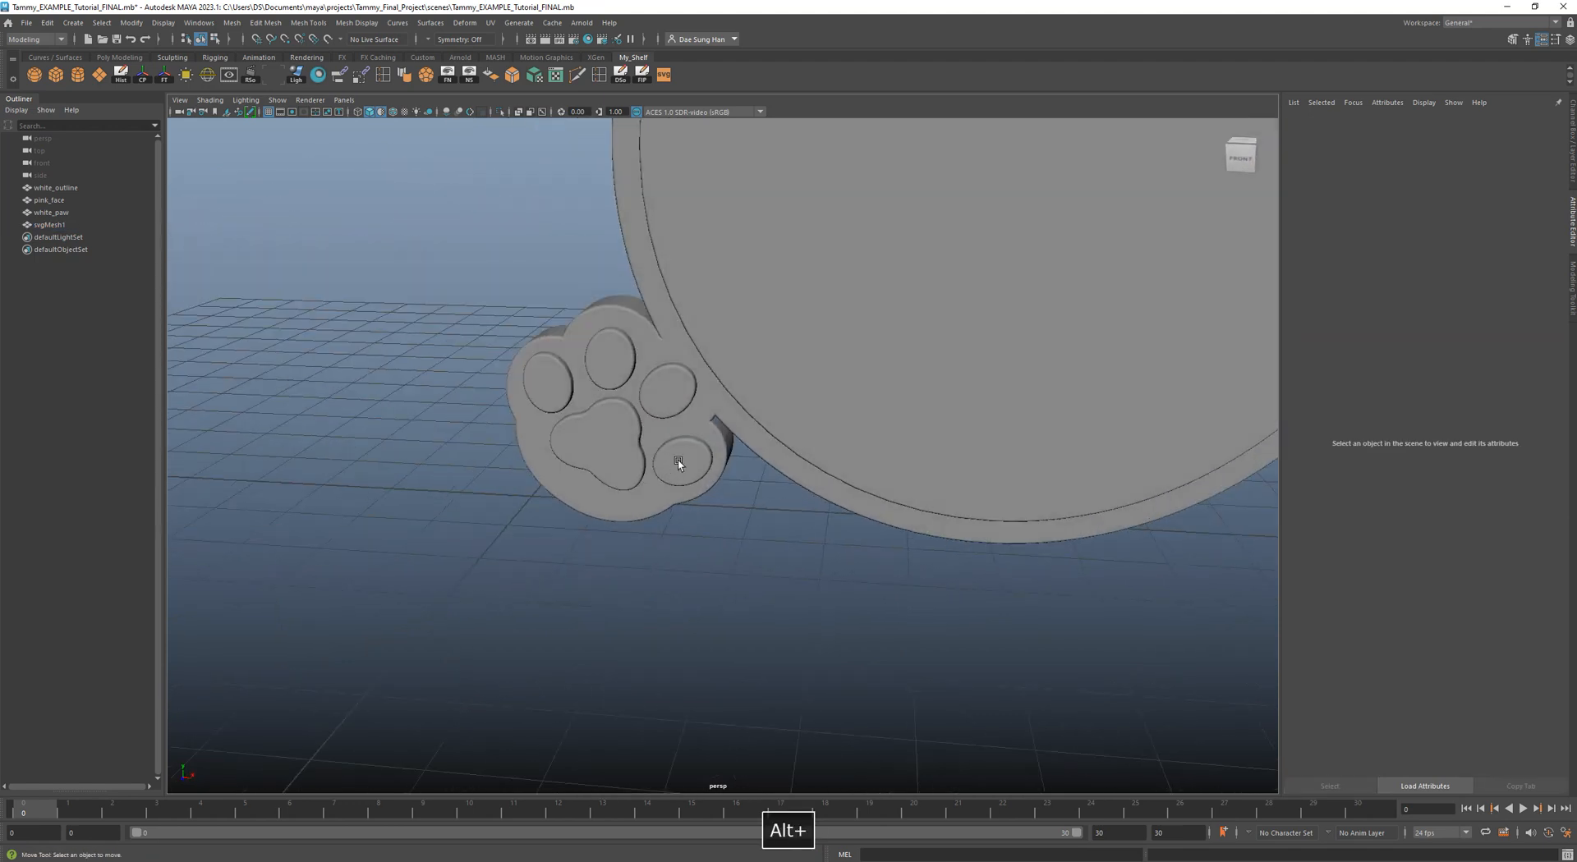
pyautogui.rightClick(682, 452)
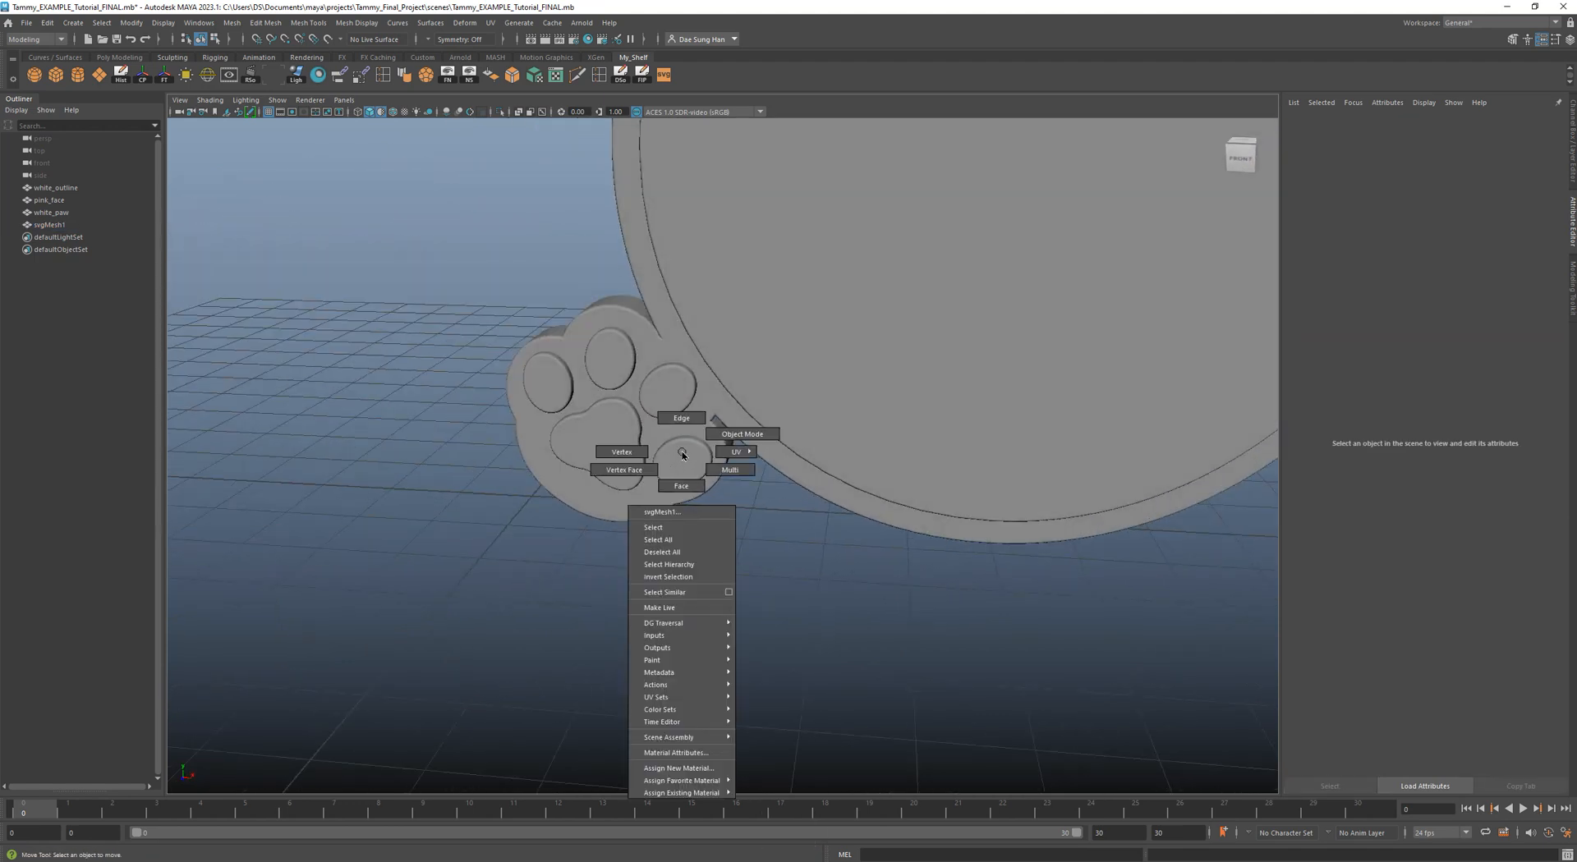
pyautogui.click(795, 404)
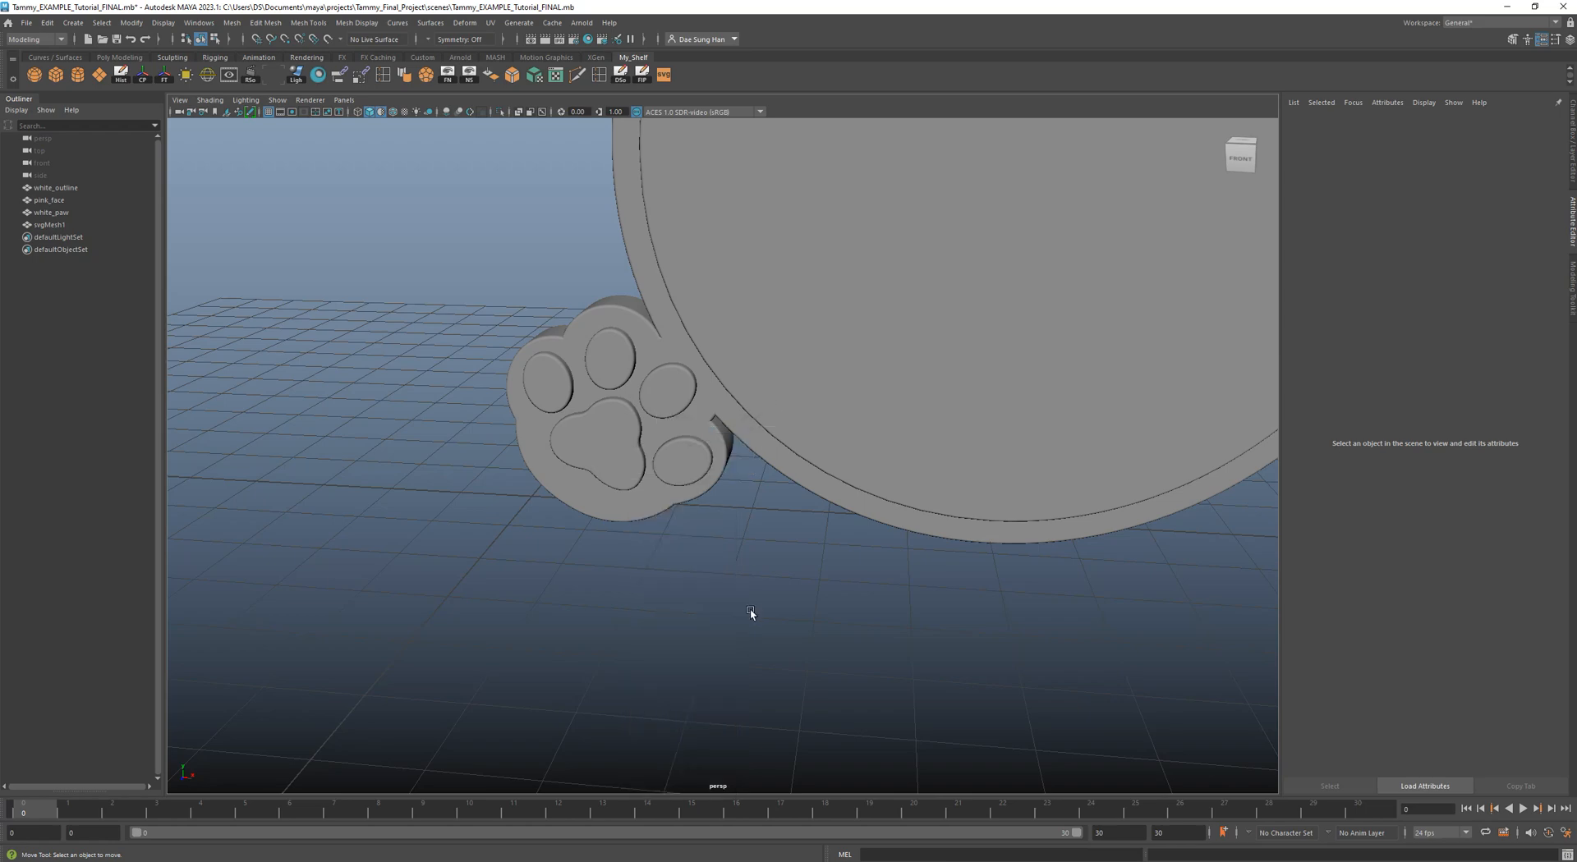
# Rename the pads mesh svgMesh1 to paw_nubs.
pyautogui.keyDown('alt'); pyautogui.moveTo(739, 532); pyautogui.dragTo(810, 539); pyautogui.keyUp('alt')
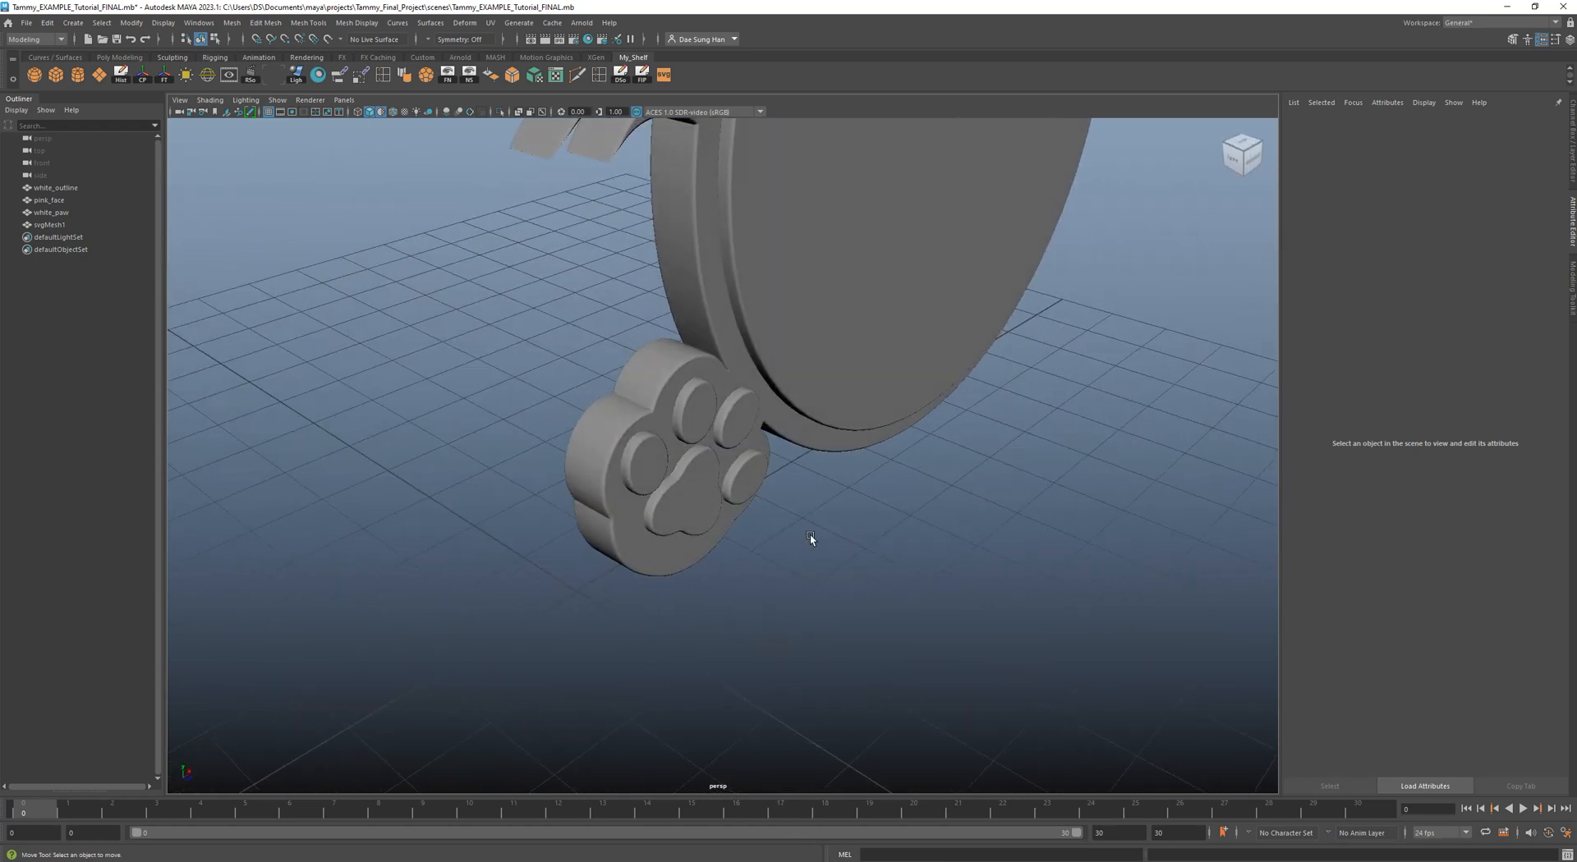
pyautogui.click(75, 225)
pyautogui.doubleClick(75, 225)
pyautogui.write('paw numbs')
pyautogui.press('Return')
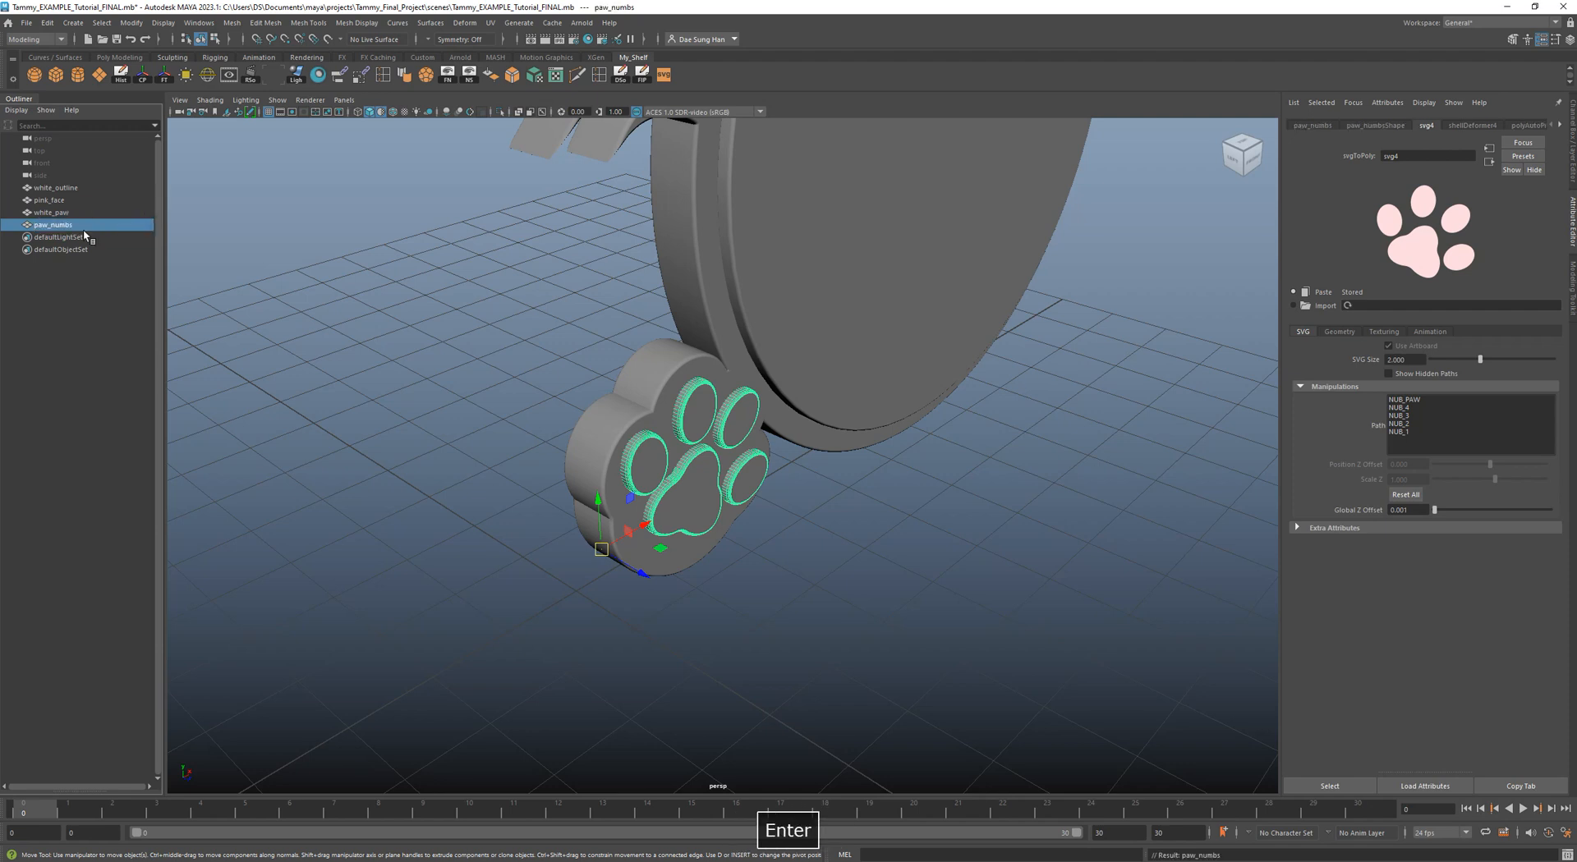
pyautogui.doubleClick(88, 227)
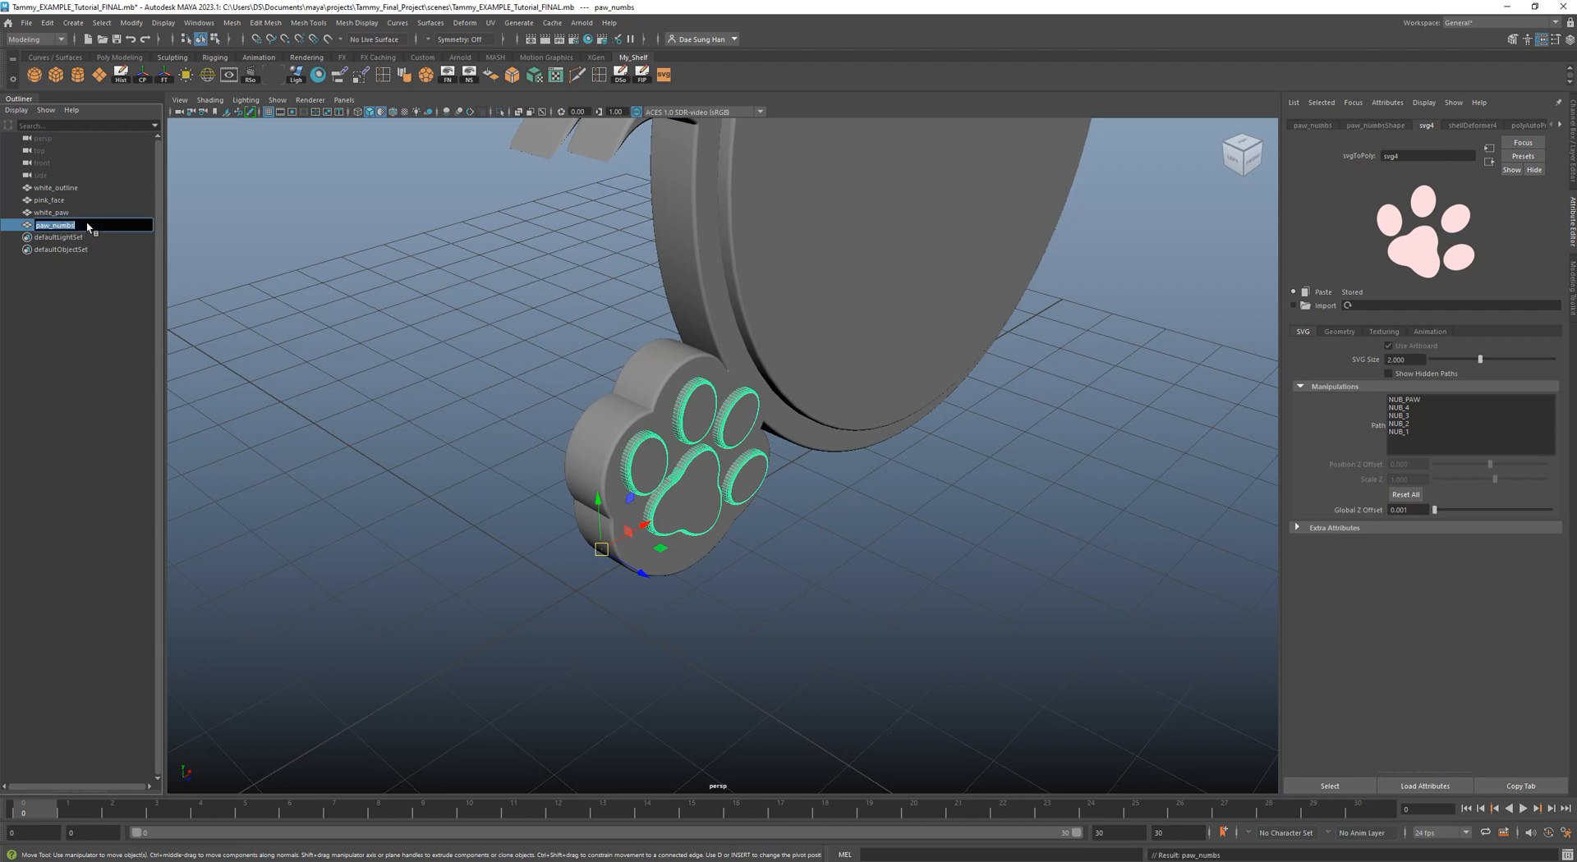
pyautogui.press('BackSpace')
pyautogui.press('BackSpace')
pyautogui.press('BackSpace')
pyautogui.write('b')
pyautogui.press('Return')
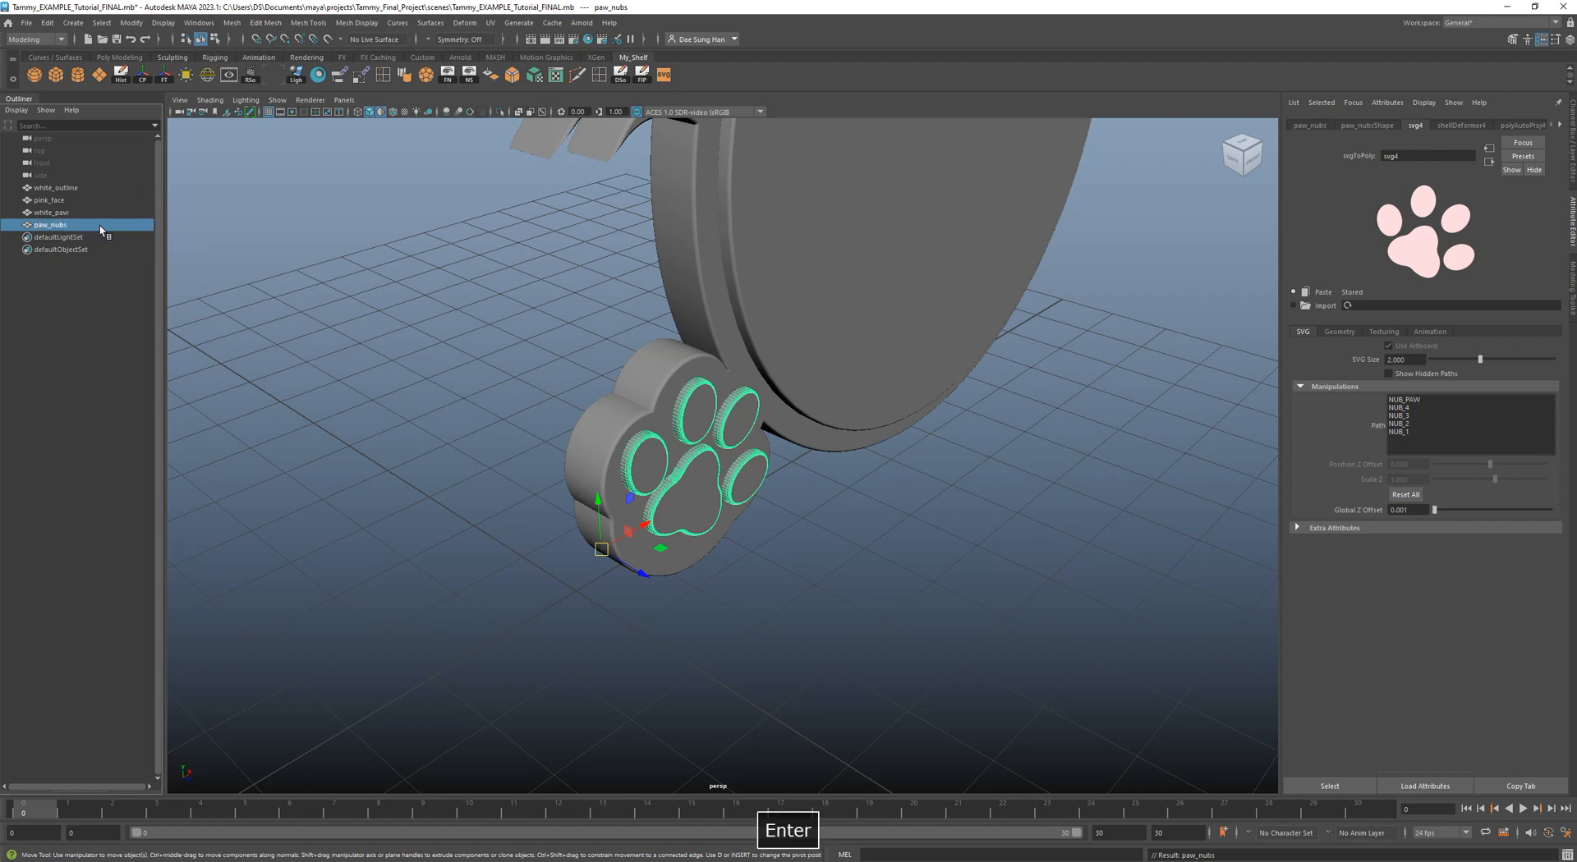
# Group the white_paw and paw_nubs meshes together.
pyautogui.keyDown('alt'); pyautogui.moveTo(813, 583); pyautogui.dragTo(708, 473); pyautogui.keyUp('alt')
pyautogui.keyDown('alt'); pyautogui.moveTo(708, 473); pyautogui.dragTo(710, 546, button='right'); pyautogui.keyUp('alt')
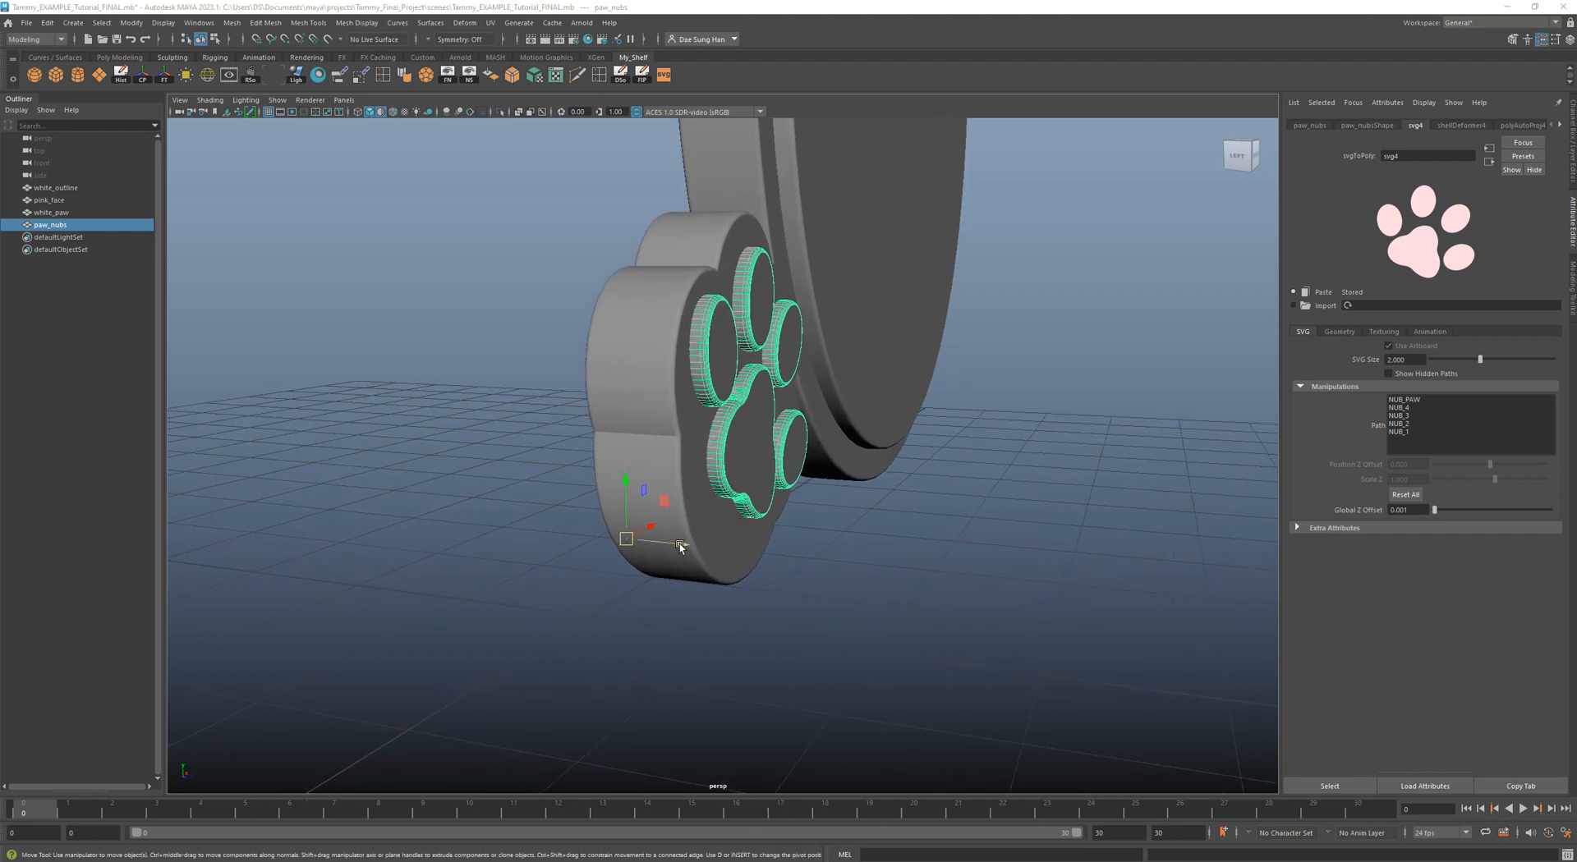
pyautogui.click(1049, 539)
pyautogui.keyDown('alt'); pyautogui.moveTo(1049, 539); pyautogui.dragTo(594, 560); pyautogui.keyUp('alt')
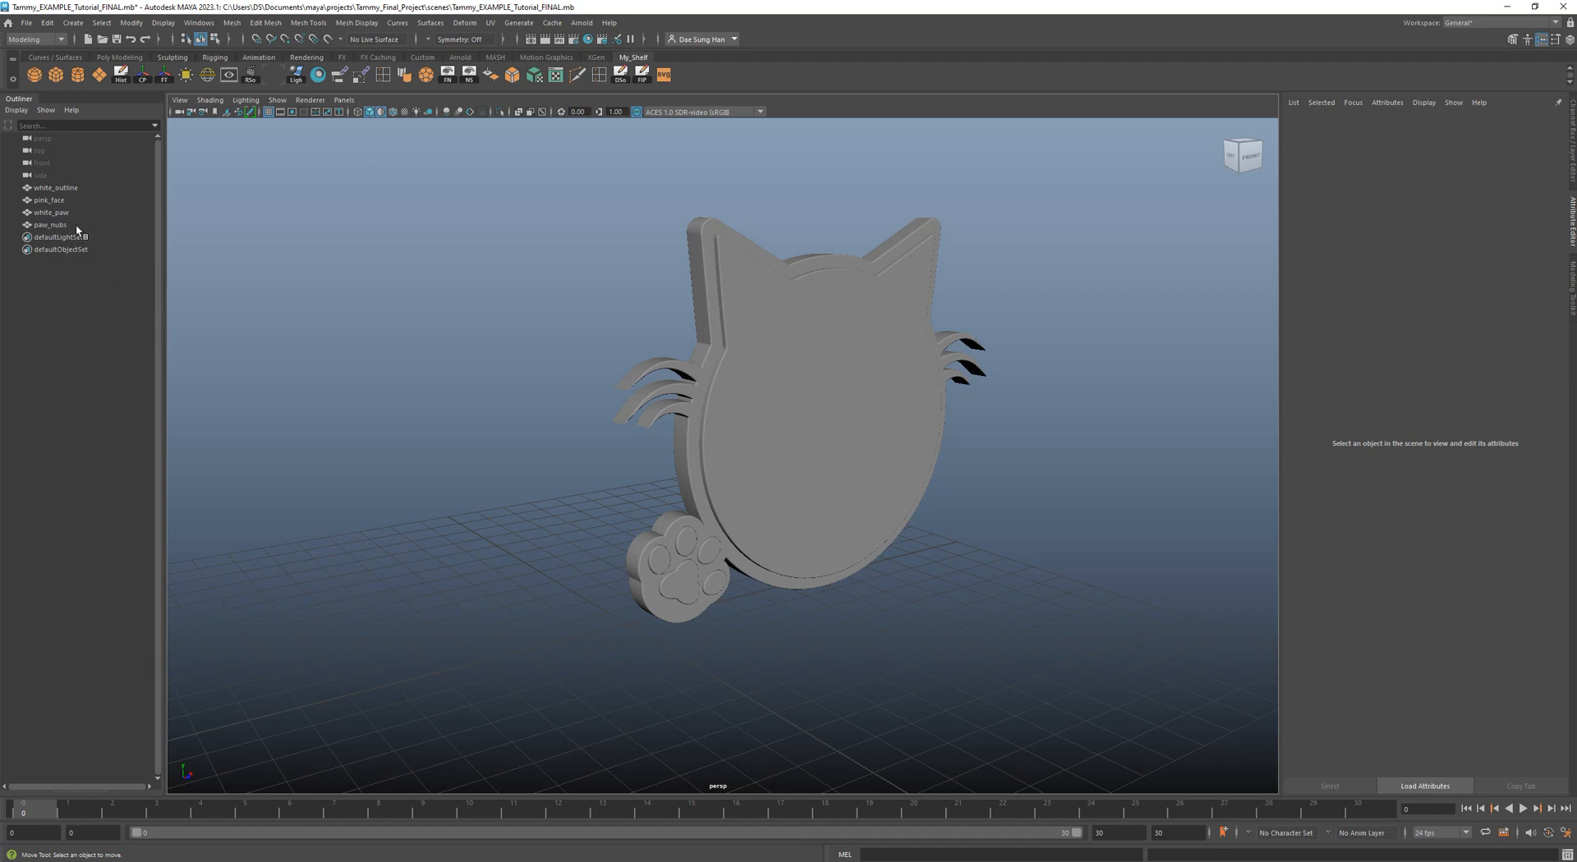
pyautogui.keyDown('alt'); pyautogui.moveTo(342, 354); pyautogui.dragTo(357, 367); pyautogui.keyUp('alt')
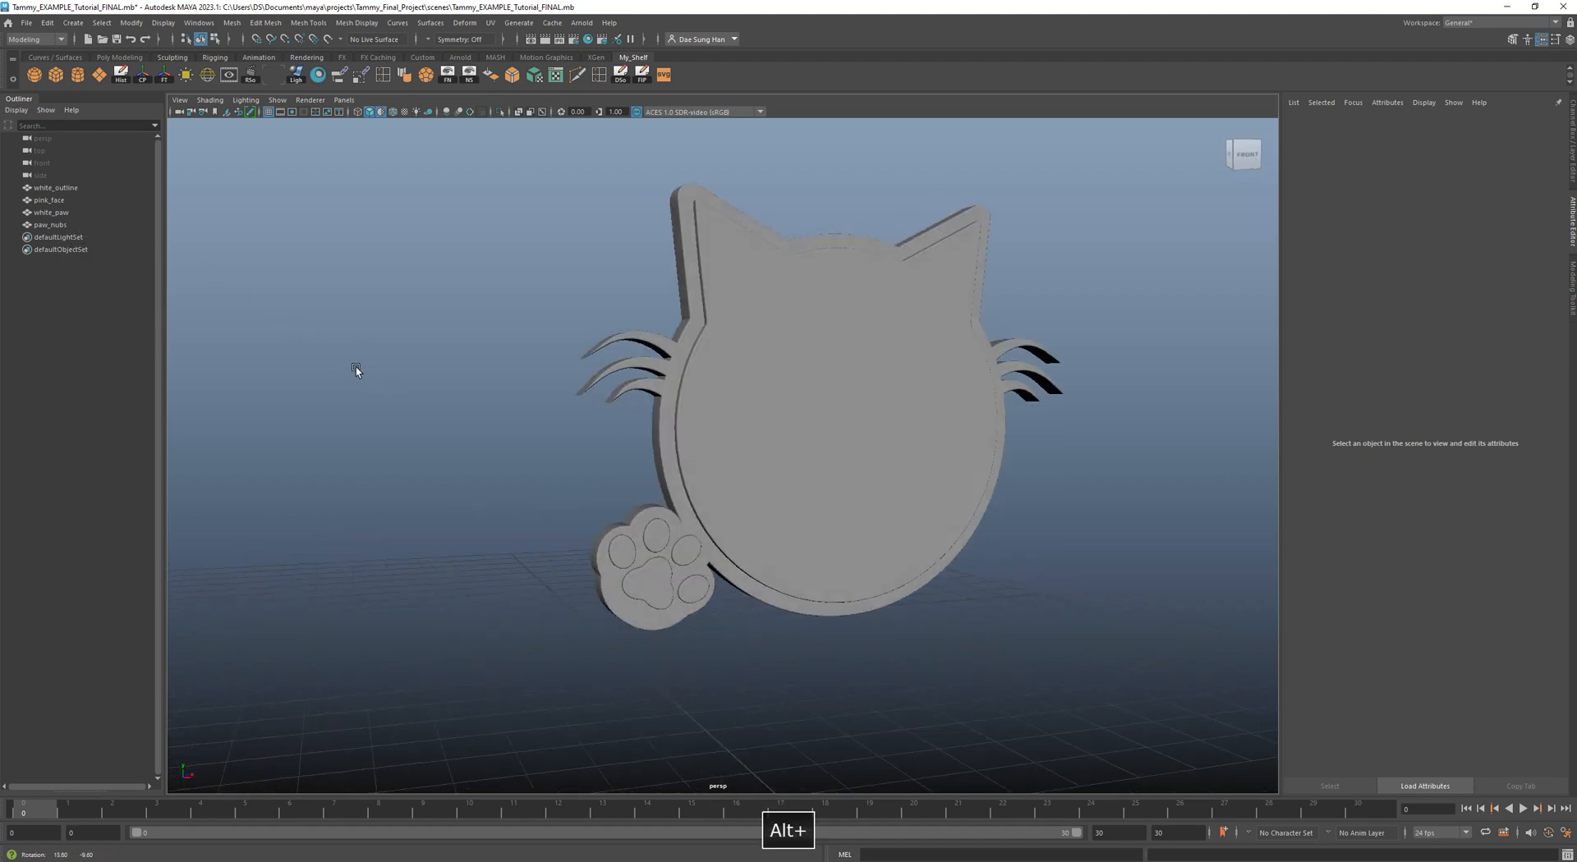
pyautogui.click(66, 215)
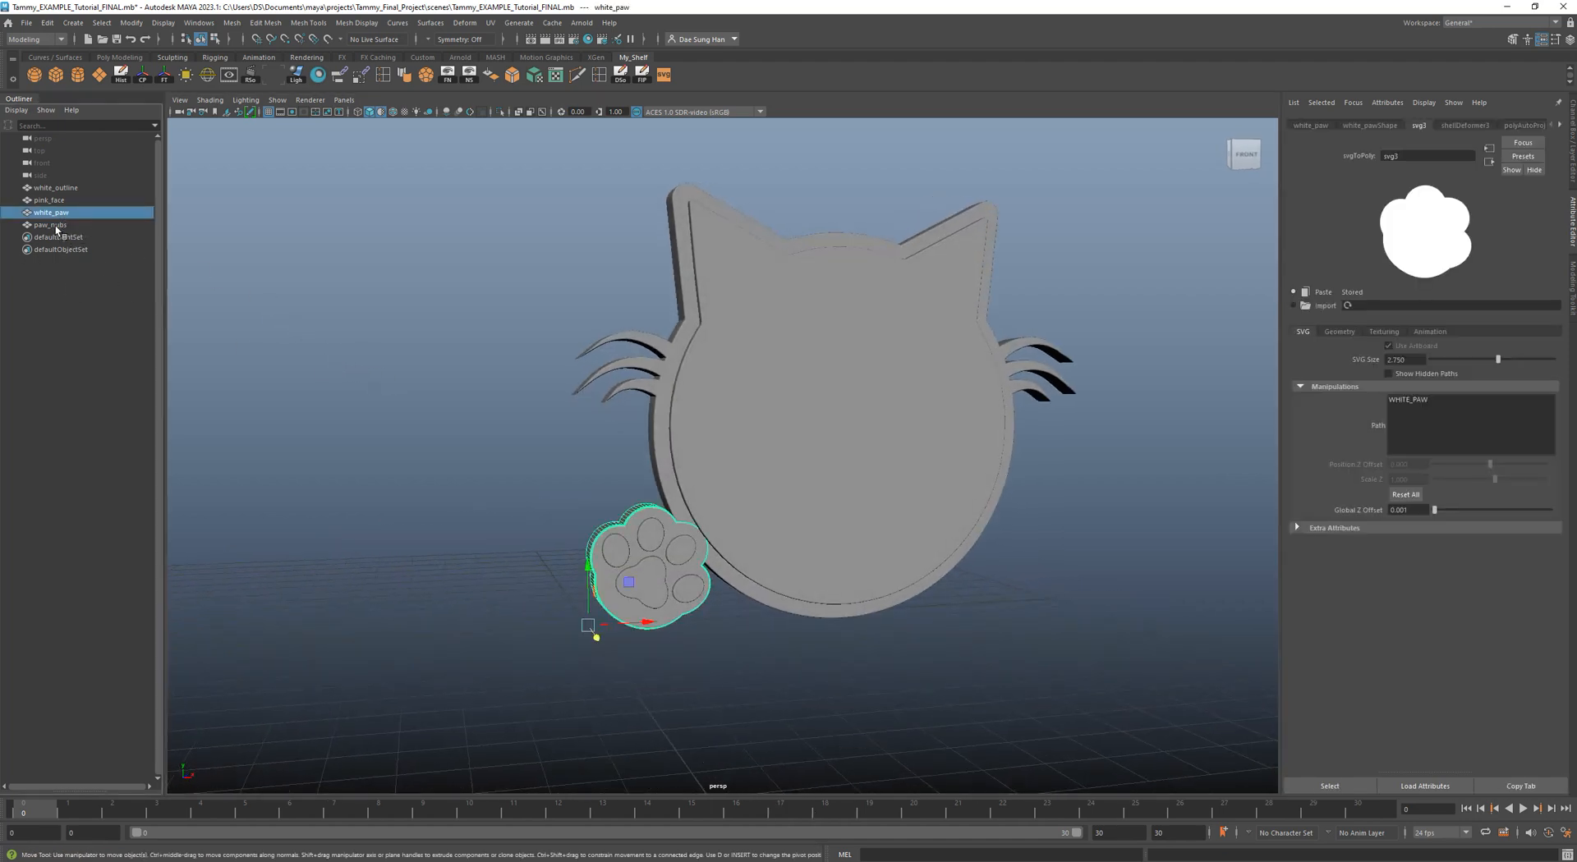
pyautogui.keyDown('shift'); pyautogui.click(56, 227); pyautogui.keyUp('shift')
pyautogui.keyDown('alt'); pyautogui.moveTo(739, 497); pyautogui.dragTo(651, 377); pyautogui.keyUp('alt')
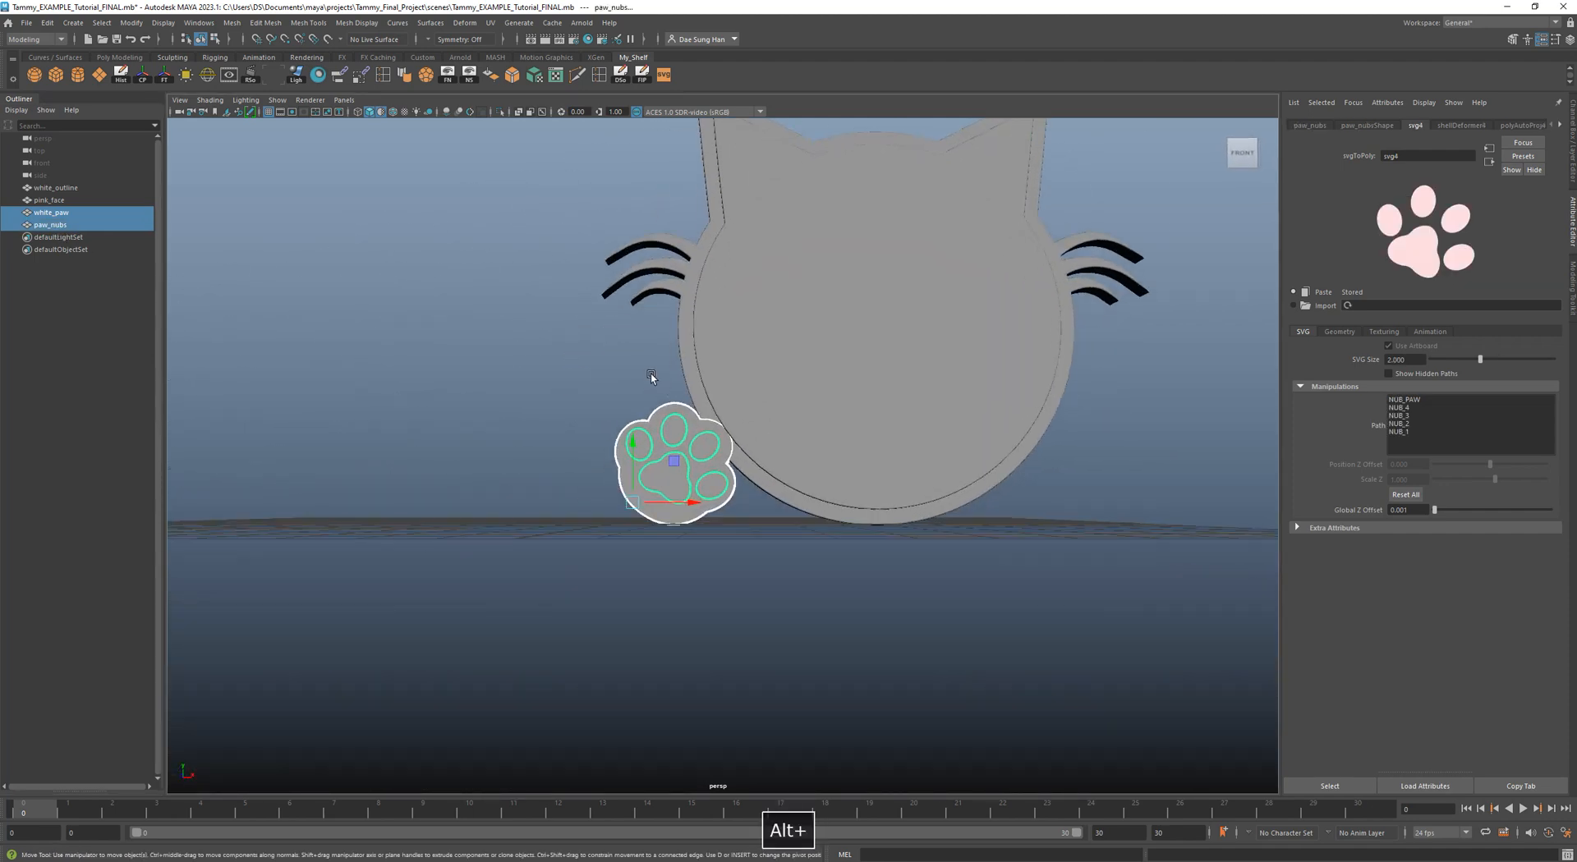
pyautogui.click(47, 23)
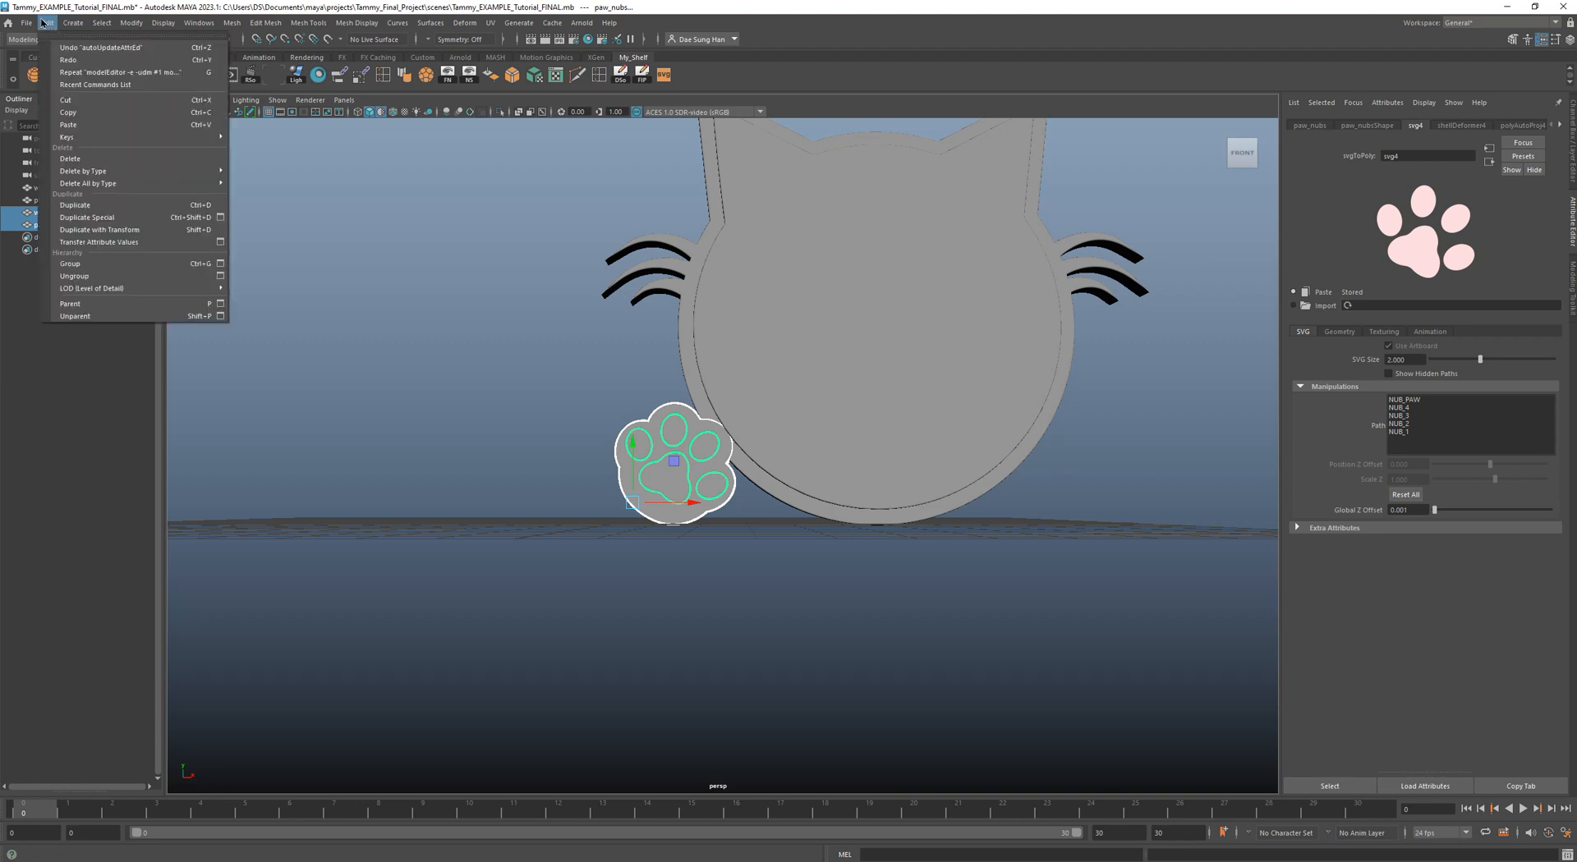
pyautogui.click(142, 268)
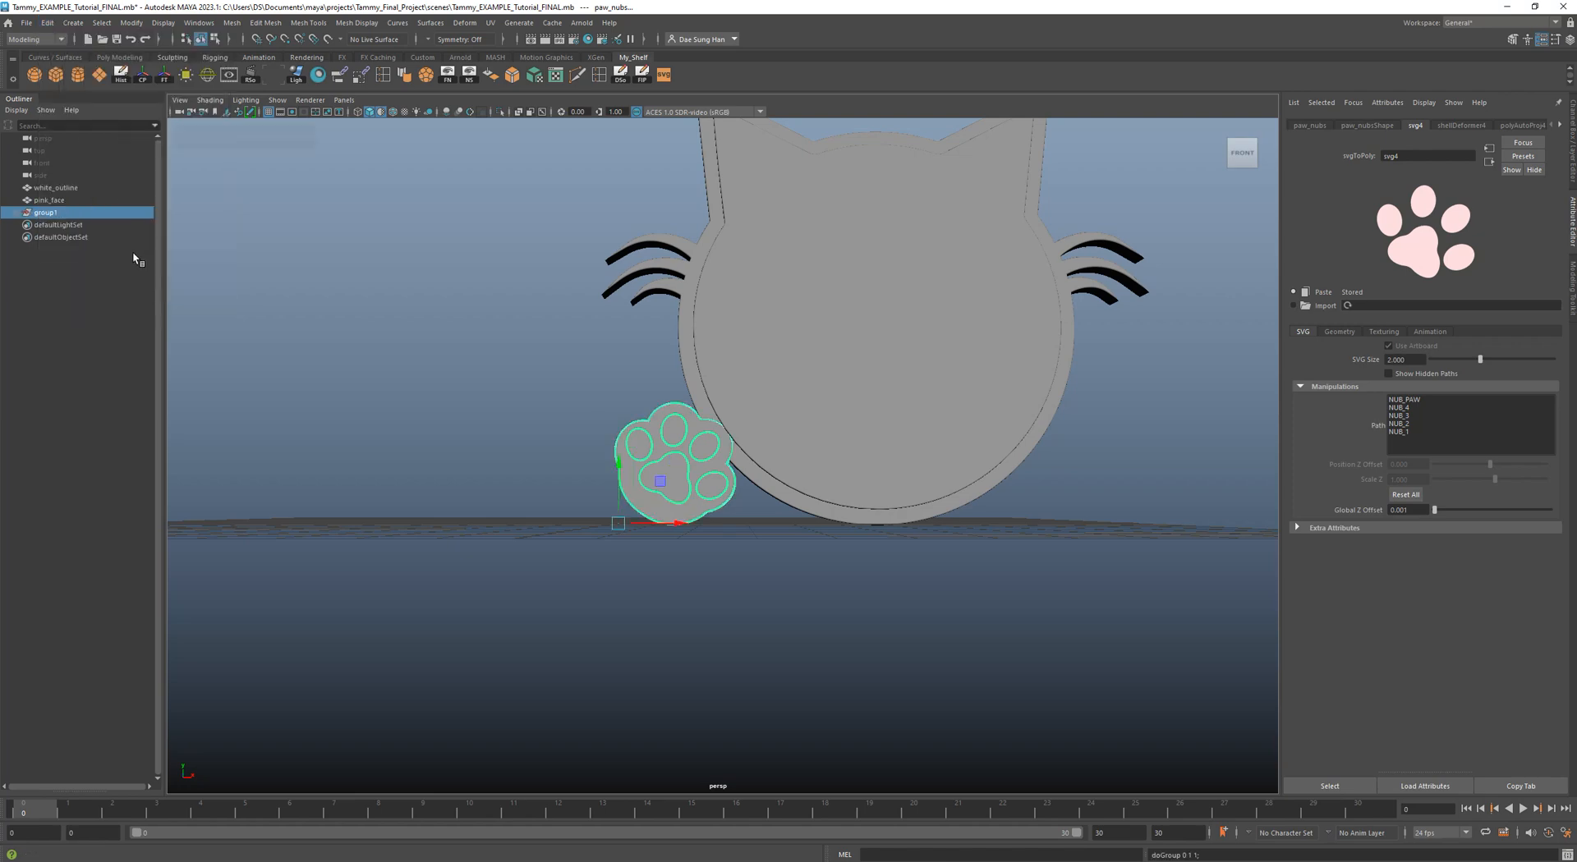
# Centre the paw group's pivot and move it to the head's lower-right edge, in front of the face, about 6.215, -0.847, 0.341.
pyautogui.keyDown('alt'); pyautogui.moveTo(669, 497); pyautogui.dragTo(681, 456); pyautogui.keyUp('alt')
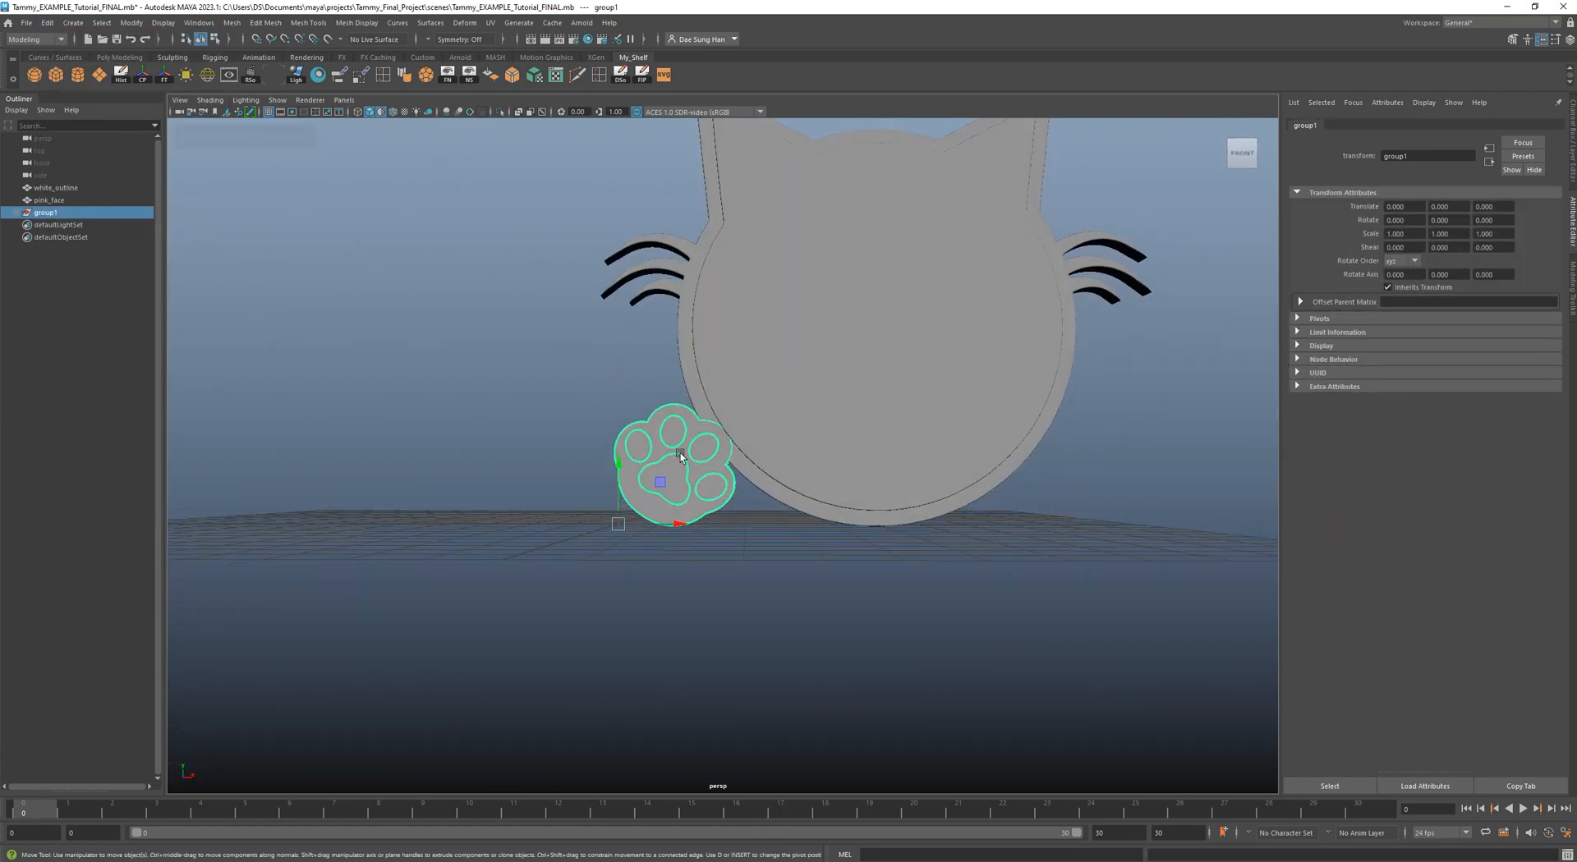
pyautogui.click(142, 75)
pyautogui.keyDown('alt'); pyautogui.moveTo(706, 519); pyautogui.dragTo(734, 543); pyautogui.keyUp('alt')
pyautogui.moveTo(731, 477); pyautogui.dragTo(694, 451)
pyautogui.keyDown('alt'); pyautogui.moveTo(694, 450); pyautogui.dragTo(722, 524, button='right'); pyautogui.keyUp('alt')
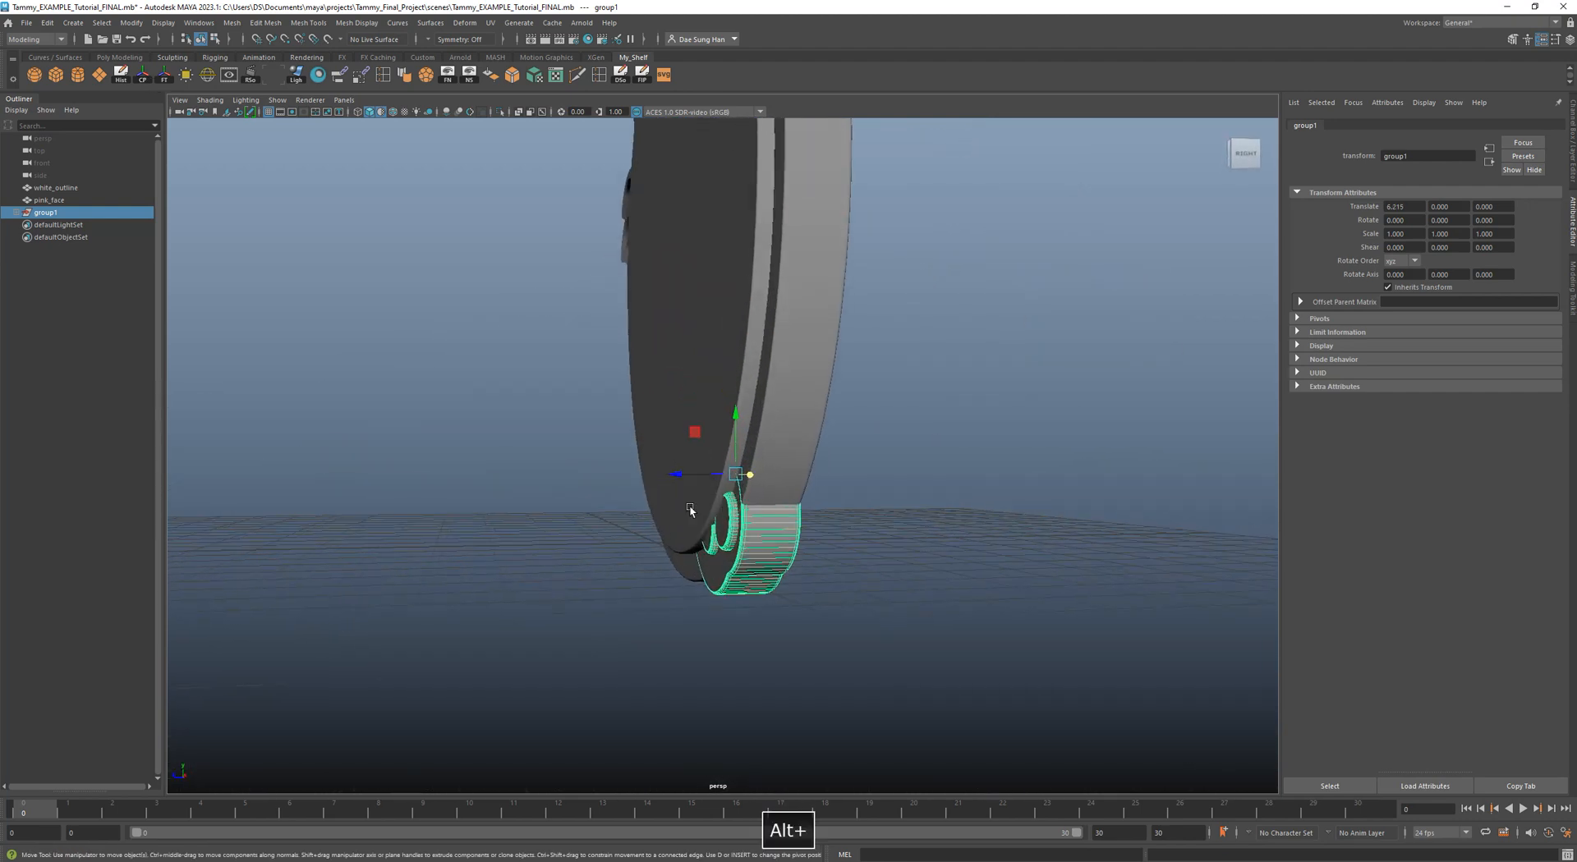
pyautogui.moveTo(673, 480); pyautogui.dragTo(815, 441)
# Show the front view shaded, nudge the paw group slightly over the head's lower-right border, and deselect it.
pyautogui.press('space')
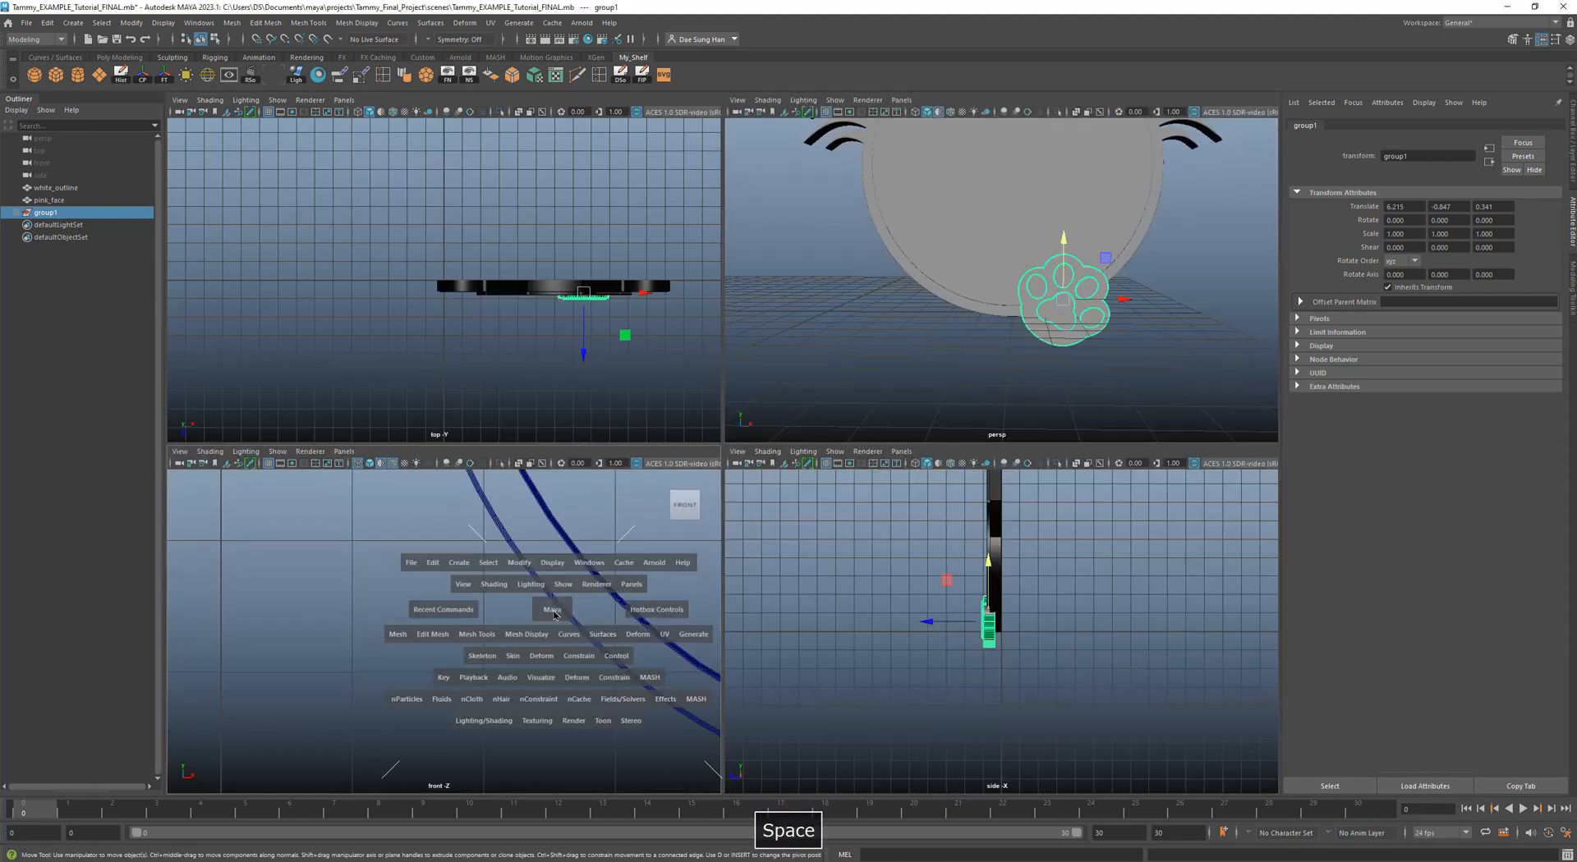
pyautogui.press('space')
pyautogui.keyDown('alt'); pyautogui.moveTo(699, 457); pyautogui.dragTo(746, 410, button='right'); pyautogui.keyUp('alt')
pyautogui.keyDown('alt'); pyautogui.moveTo(745, 410); pyautogui.dragTo(462, 401, button='middle'); pyautogui.keyUp('alt')
pyautogui.moveTo(462, 401)
pyautogui.keyDown('alt'); pyautogui.mouseDown(button='right')
pyautogui.moveTo(855, 500)
pyautogui.moveTo(563, 366)
pyautogui.mouseUp(button='right'); pyautogui.keyUp('alt')
pyautogui.press('5')
pyautogui.keyDown('alt'); pyautogui.moveTo(580, 404); pyautogui.dragTo(641, 487, button='middle'); pyautogui.keyUp('alt')
pyautogui.moveTo(780, 501); pyautogui.dragTo(775, 503)
pyautogui.click(978, 529)
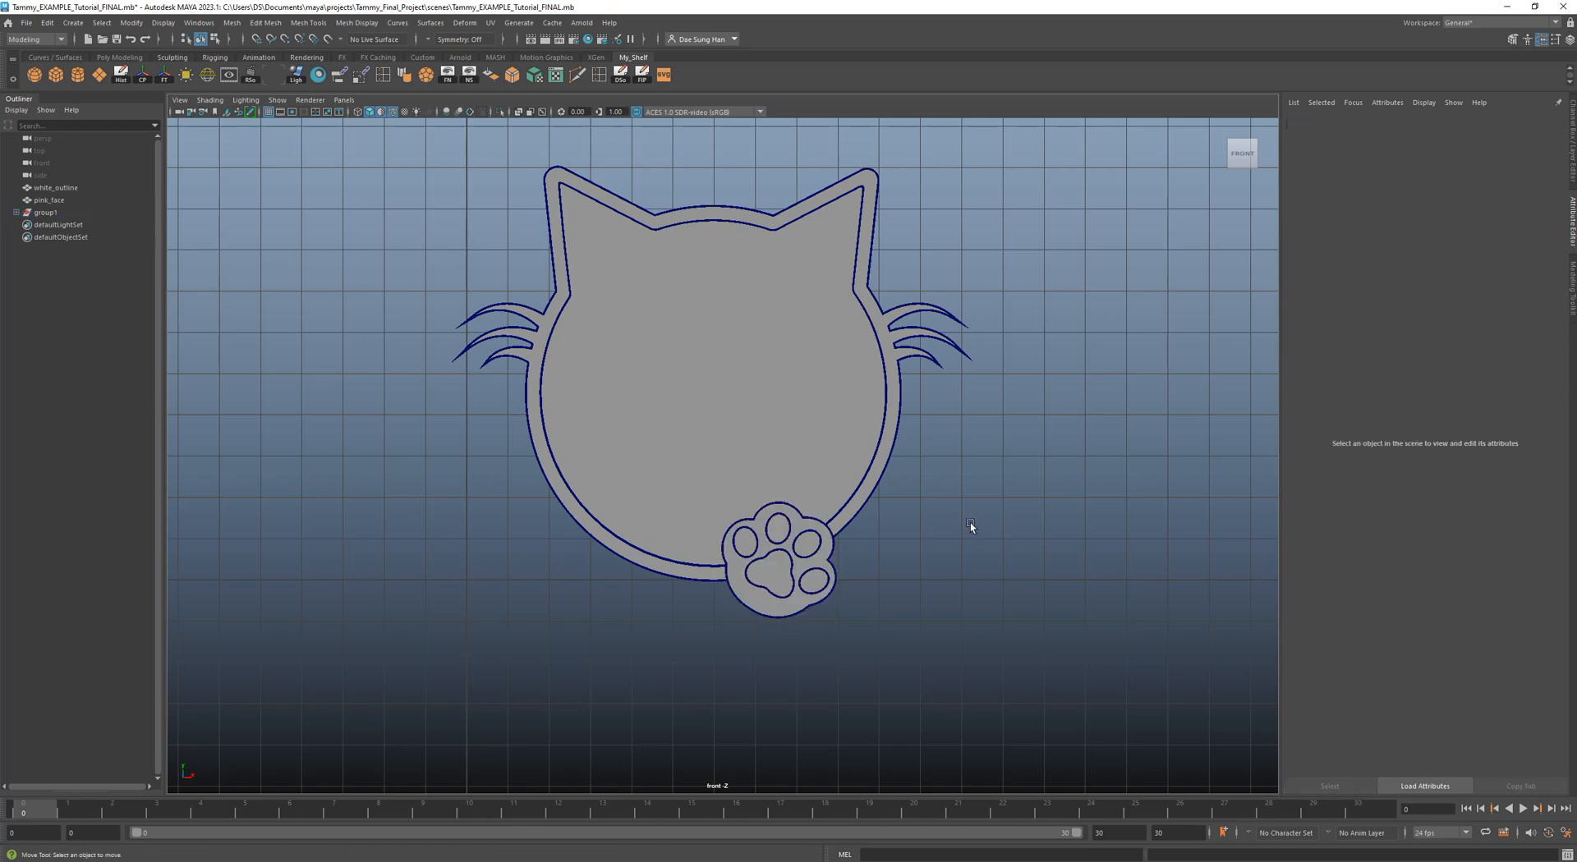
# Return to the perspective view, select the white_paw mesh inside the group and centre its pivot.
pyautogui.press('space')
pyautogui.press('space')
pyautogui.keyDown('alt'); pyautogui.moveTo(827, 356); pyautogui.dragTo(795, 383); pyautogui.keyUp('alt')
pyautogui.keyDown('alt'); pyautogui.moveTo(795, 381); pyautogui.dragTo(718, 382, button='right'); pyautogui.keyUp('alt')
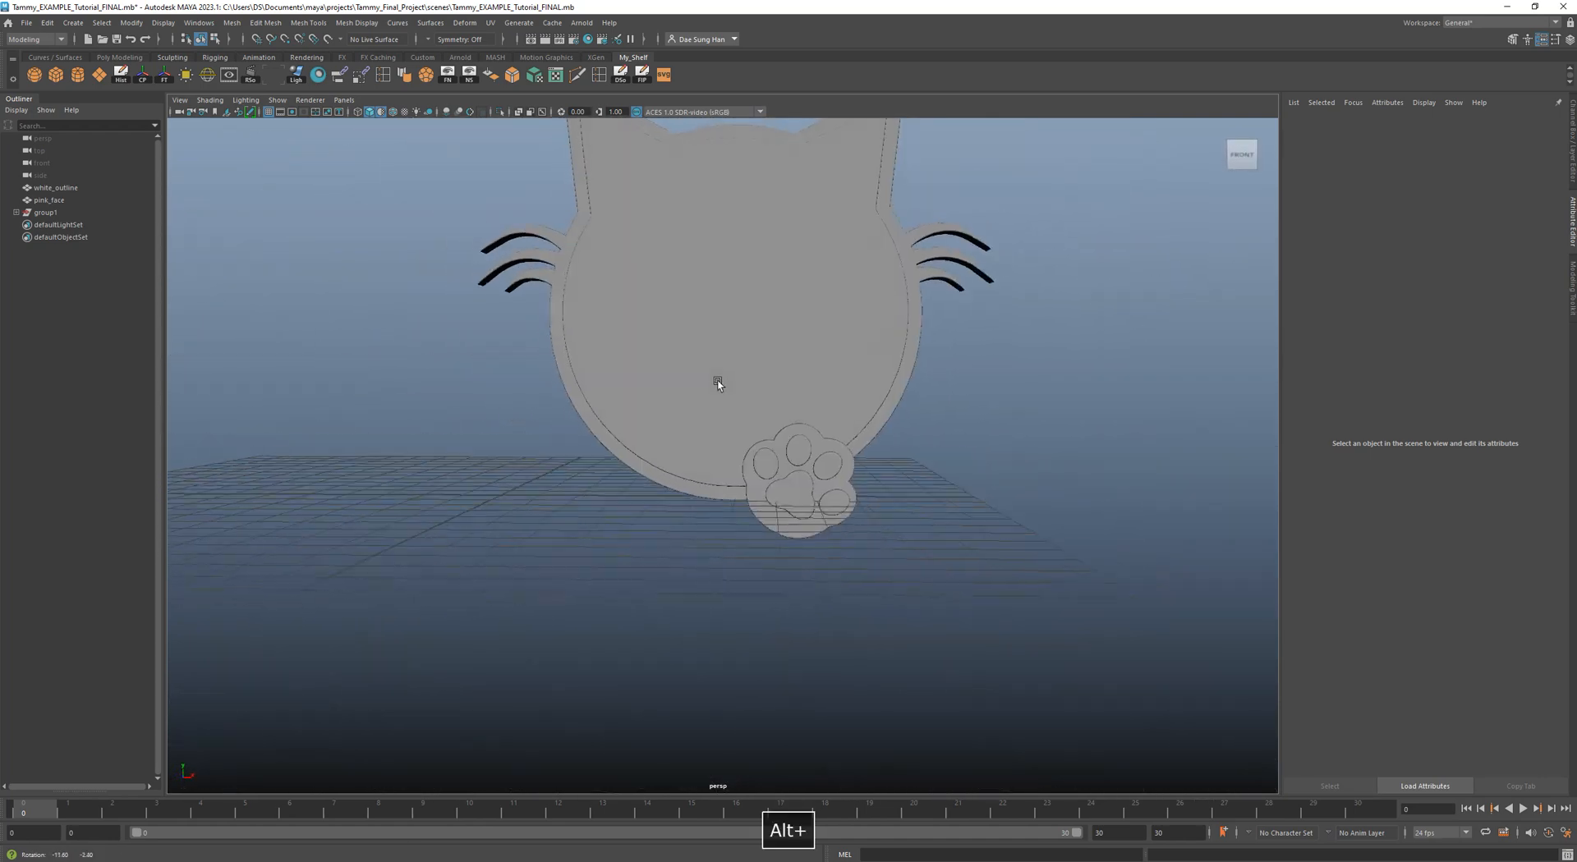
pyautogui.keyDown('alt'); pyautogui.moveTo(718, 382); pyautogui.dragTo(774, 401); pyautogui.keyUp('alt')
pyautogui.keyDown('alt'); pyautogui.moveTo(774, 400); pyautogui.dragTo(1016, 593, button='right'); pyautogui.keyUp('alt')
pyautogui.click(890, 580)
pyautogui.keyDown('alt'); pyautogui.moveTo(869, 528); pyautogui.dragTo(769, 381); pyautogui.keyUp('alt')
pyautogui.keyDown('alt'); pyautogui.moveTo(1200, 318); pyautogui.dragTo(955, 370); pyautogui.keyUp('alt')
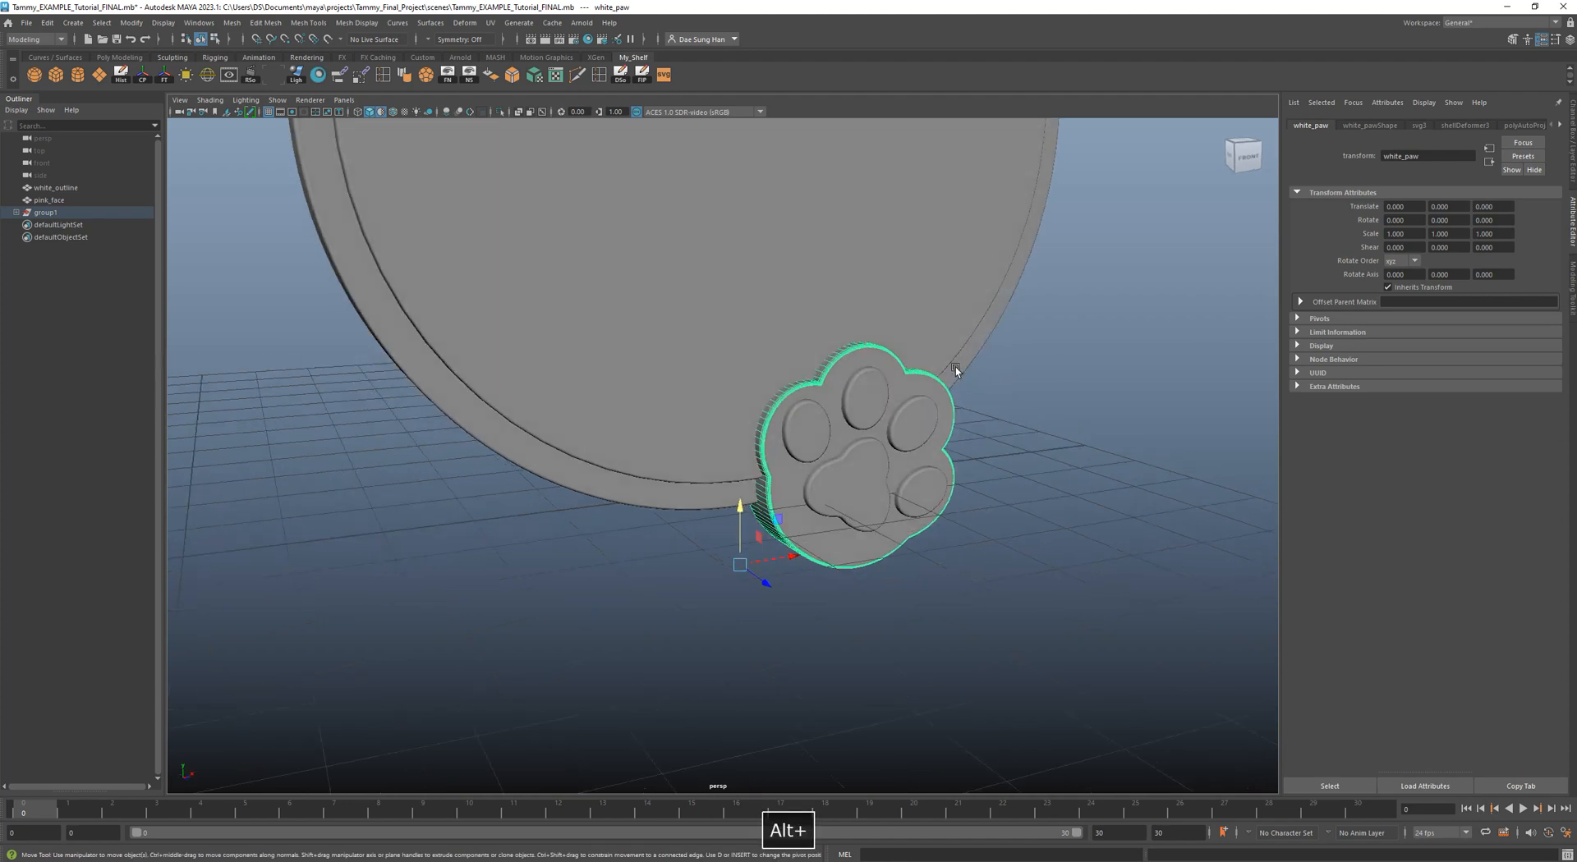
pyautogui.click(148, 76)
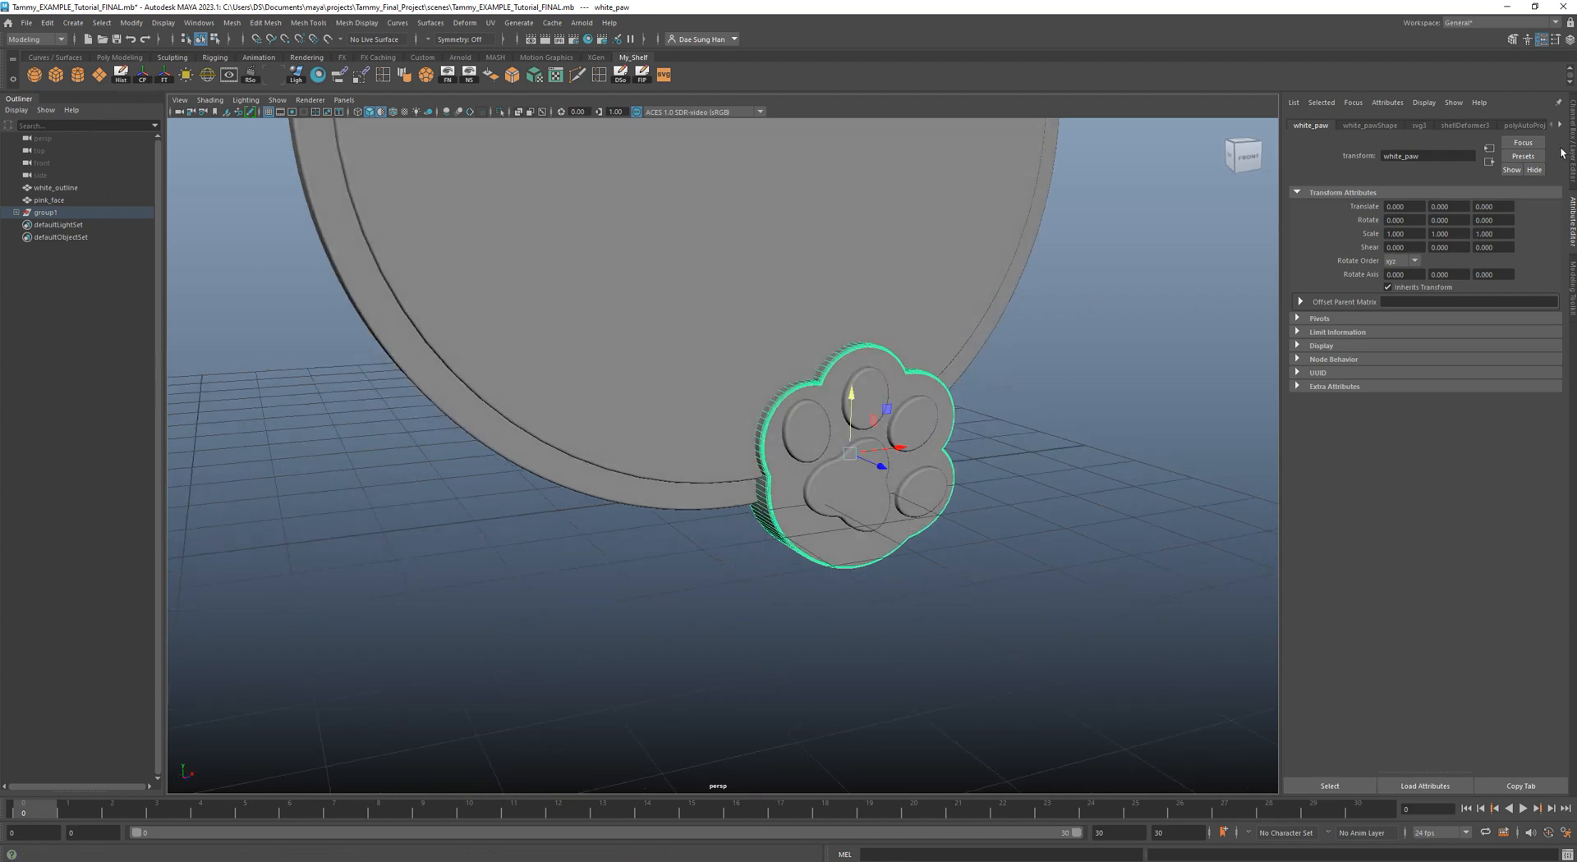
# Set the white_paw mesh's SVG size to 2.5 and nudge the mesh slightly into place around the pads.
pyautogui.click(1572, 220)
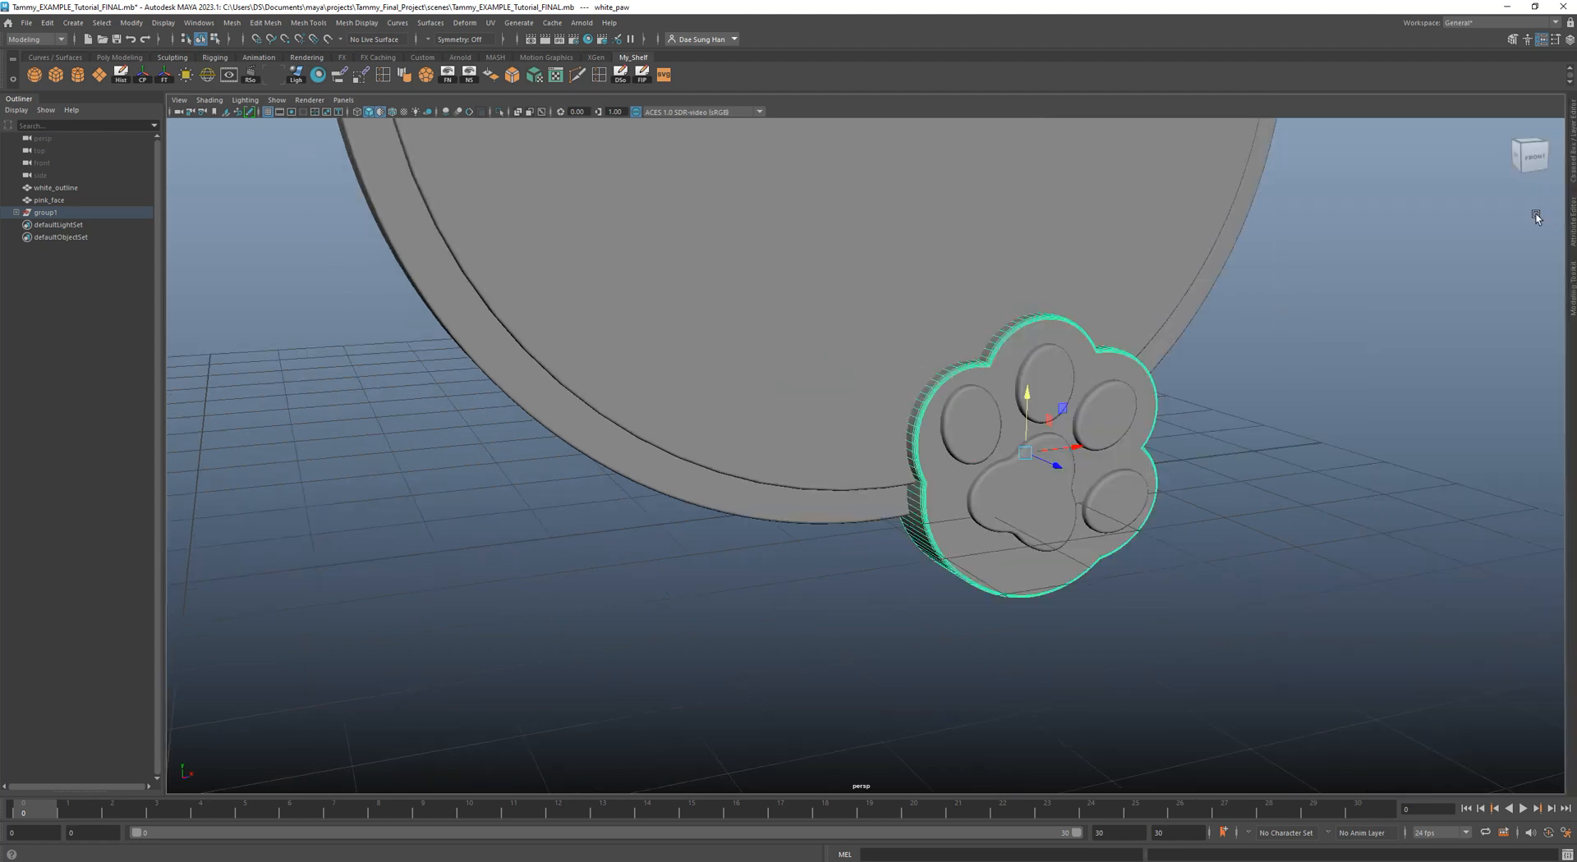
pyautogui.click(1570, 222)
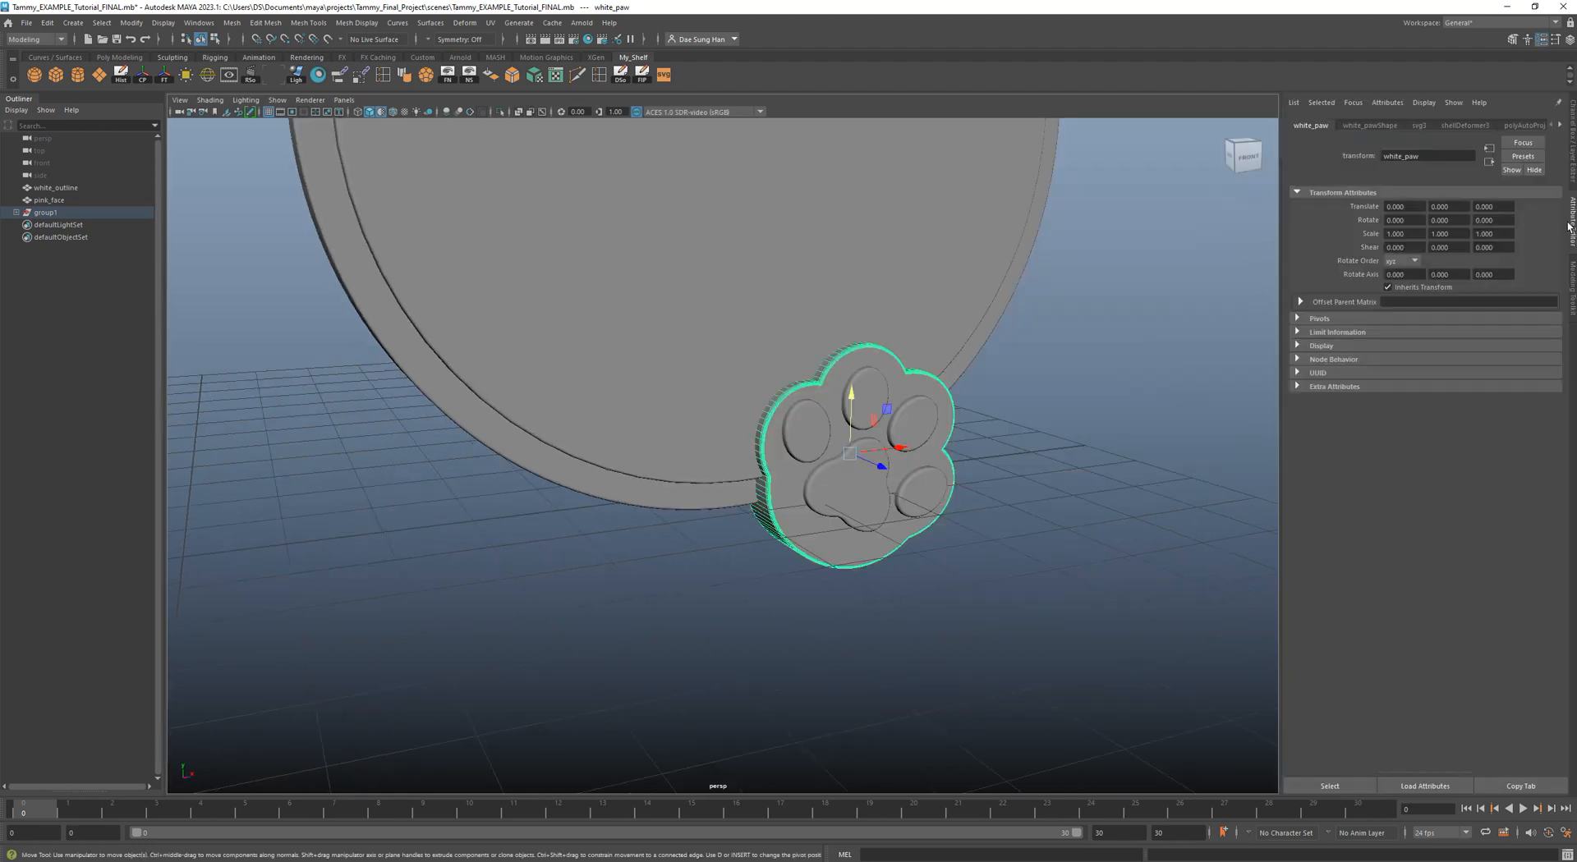
pyautogui.click(1420, 126)
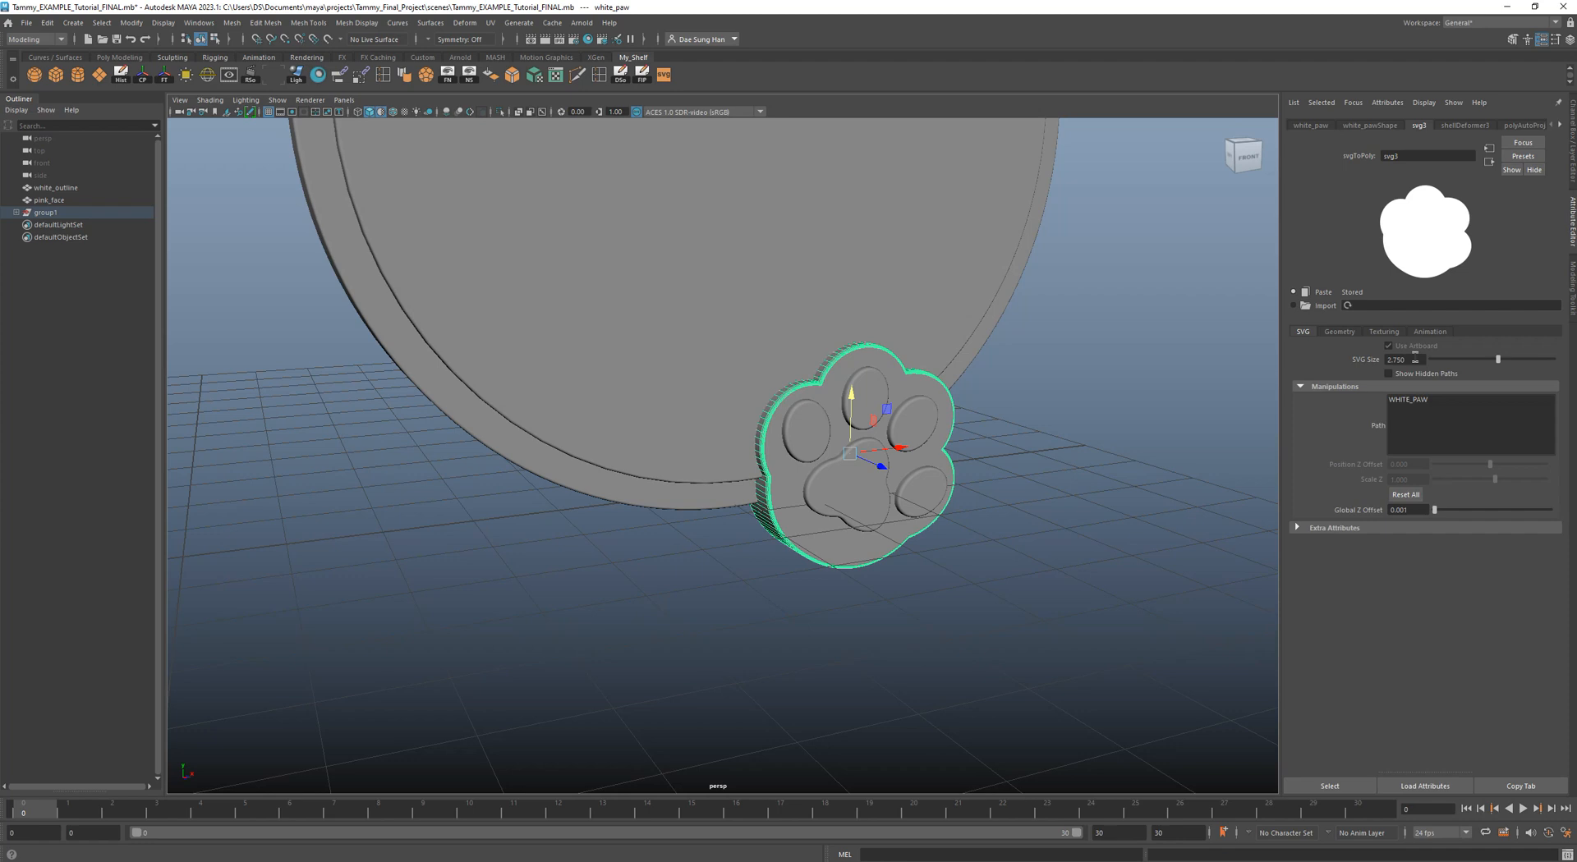
pyautogui.write('2.5')
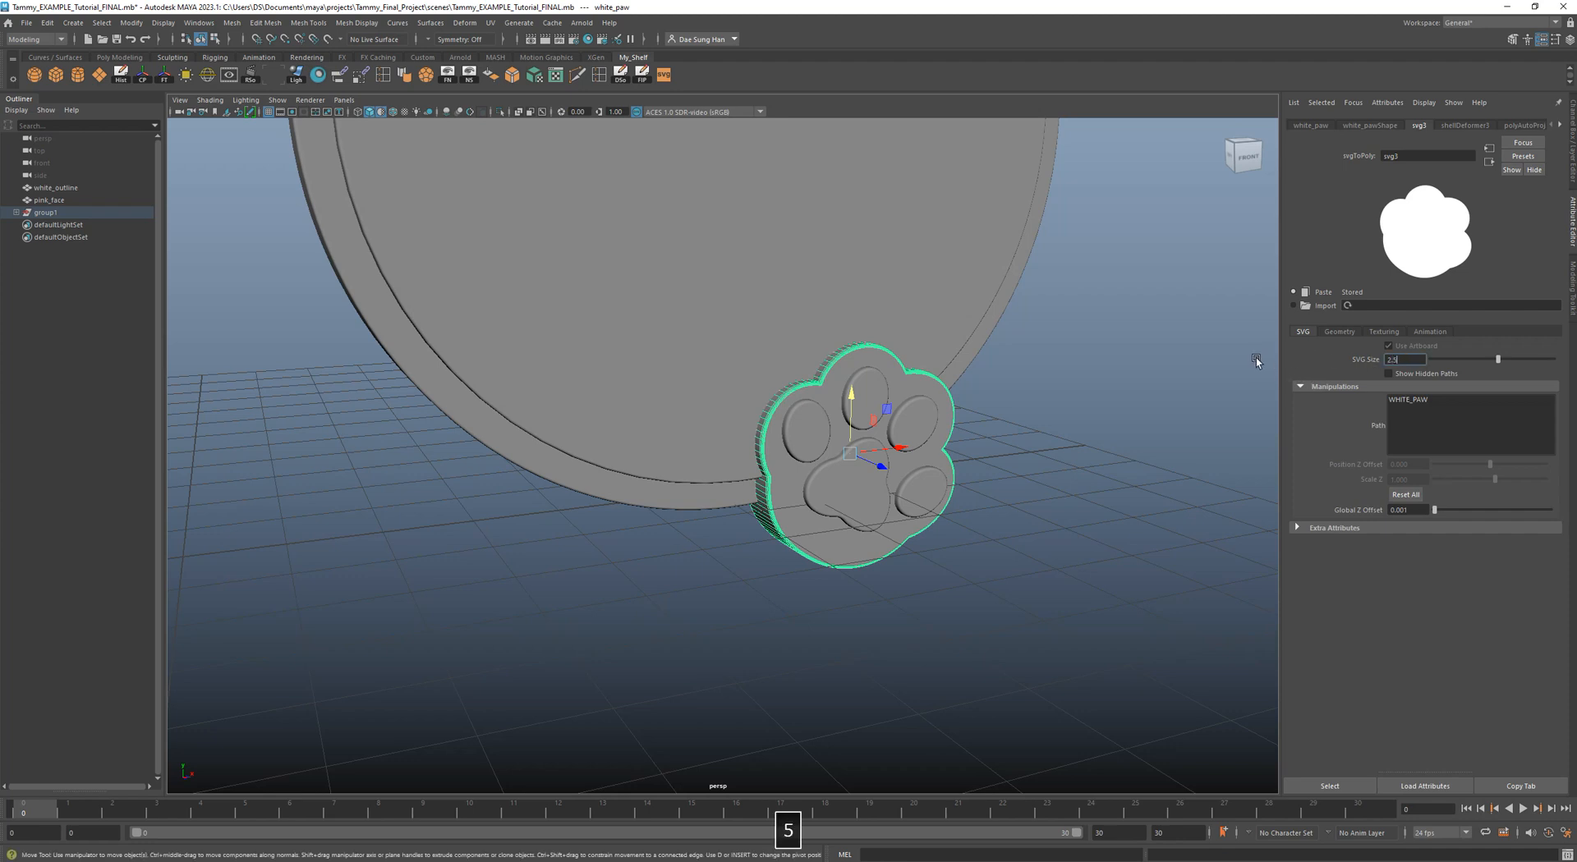
pyautogui.press('Return')
pyautogui.keyDown('alt'); pyautogui.moveTo(767, 431); pyautogui.dragTo(911, 367); pyautogui.keyUp('alt')
pyautogui.moveTo(969, 432); pyautogui.dragTo(979, 424)
pyautogui.keyDown('alt'); pyautogui.moveTo(1101, 414); pyautogui.dragTo(830, 390); pyautogui.keyUp('alt')
# Select the paw_nubs mesh, try an SVG size of 1.5, and settle on 1.75.
pyautogui.click(828, 361)
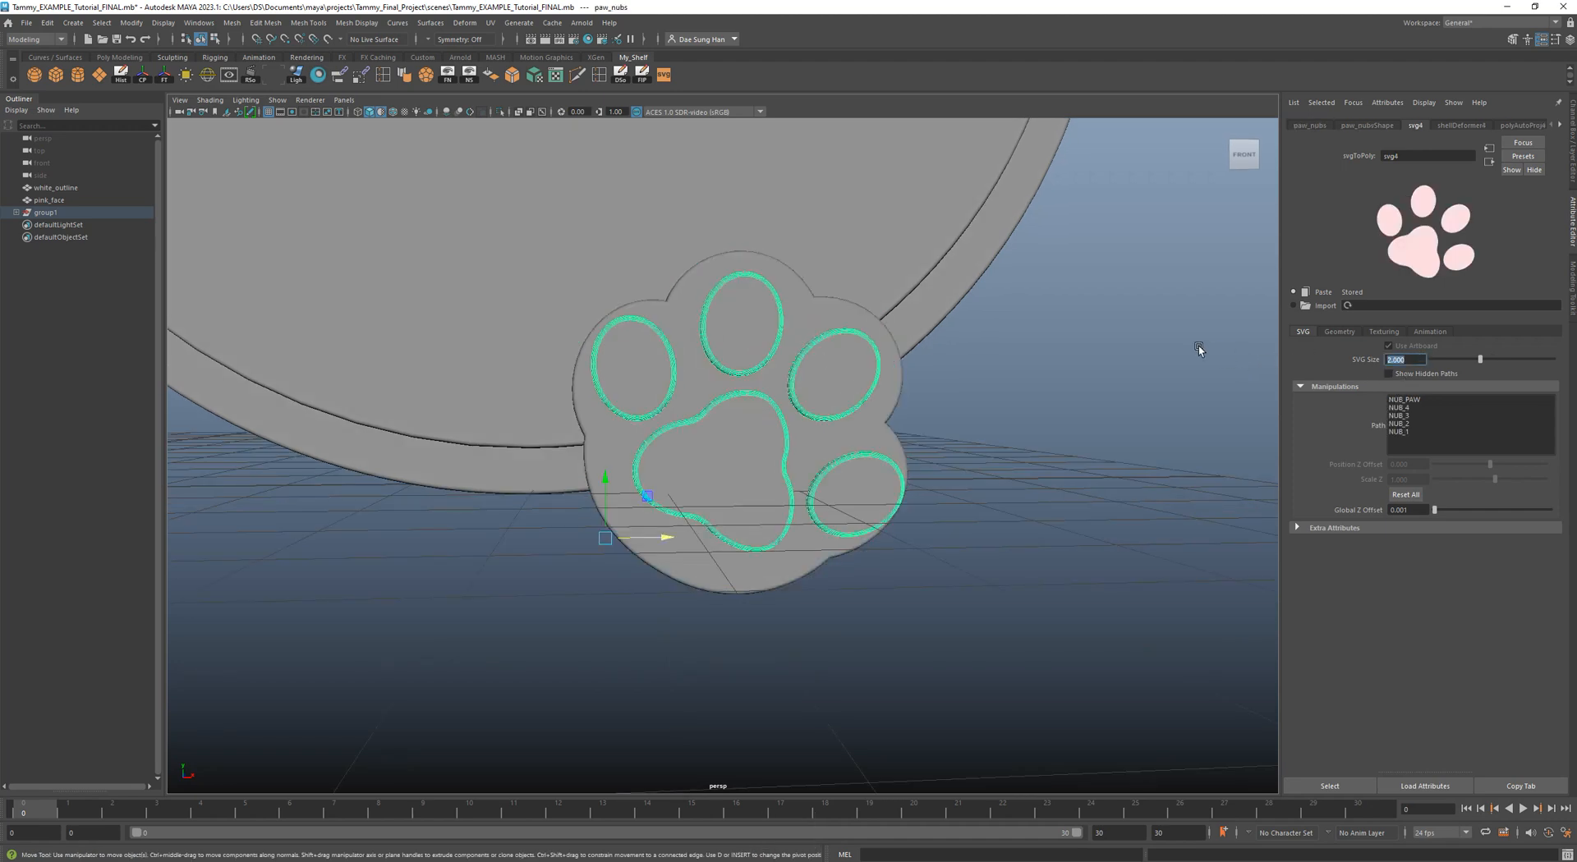
pyautogui.write('1.5')
pyautogui.press('Return')
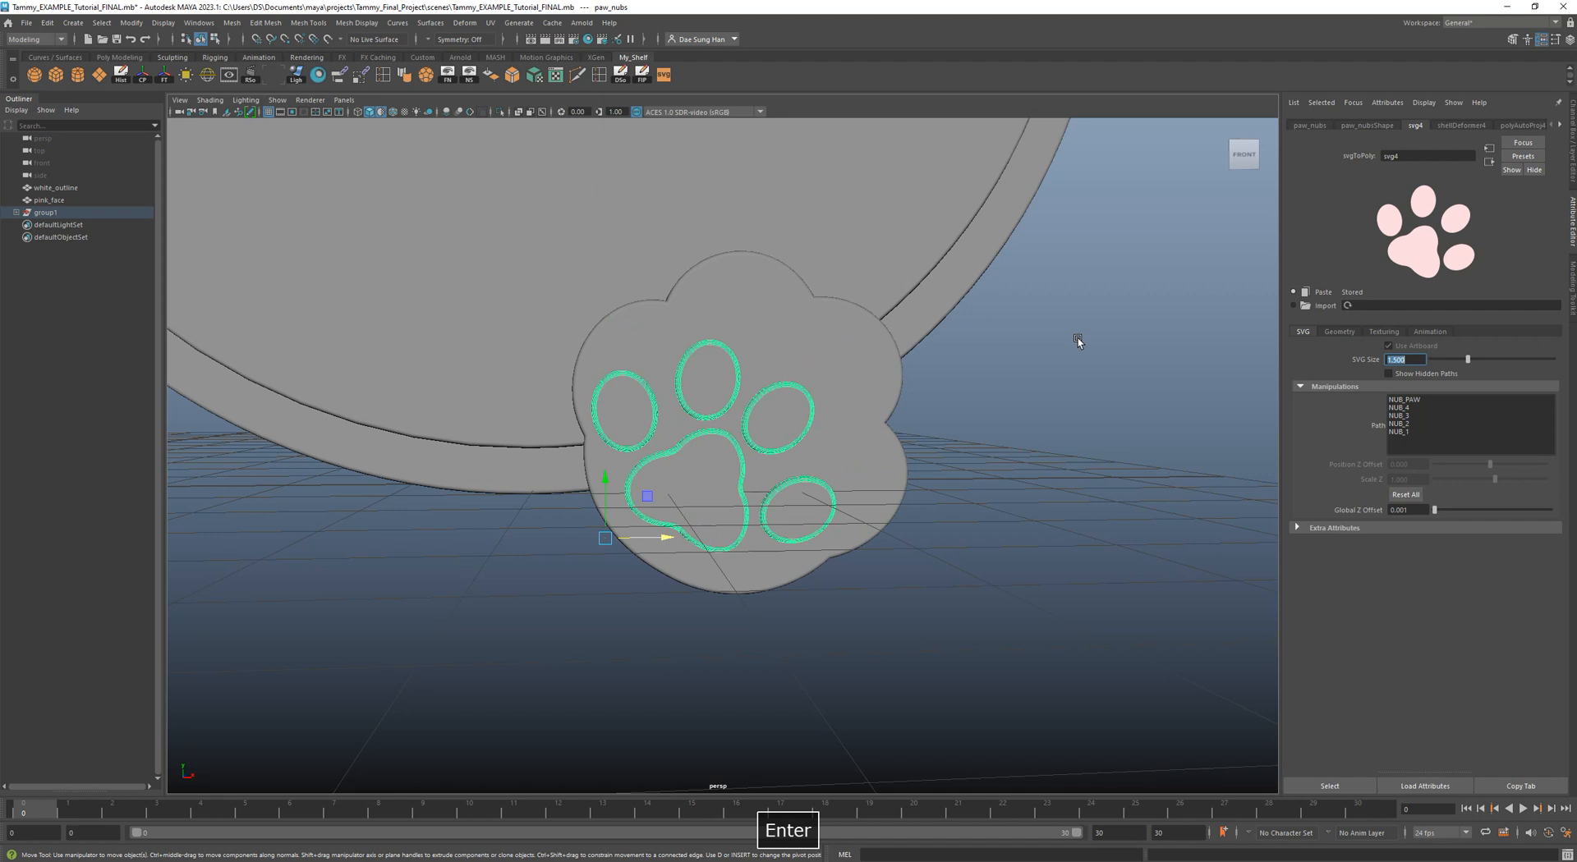
pyautogui.write('1.75')
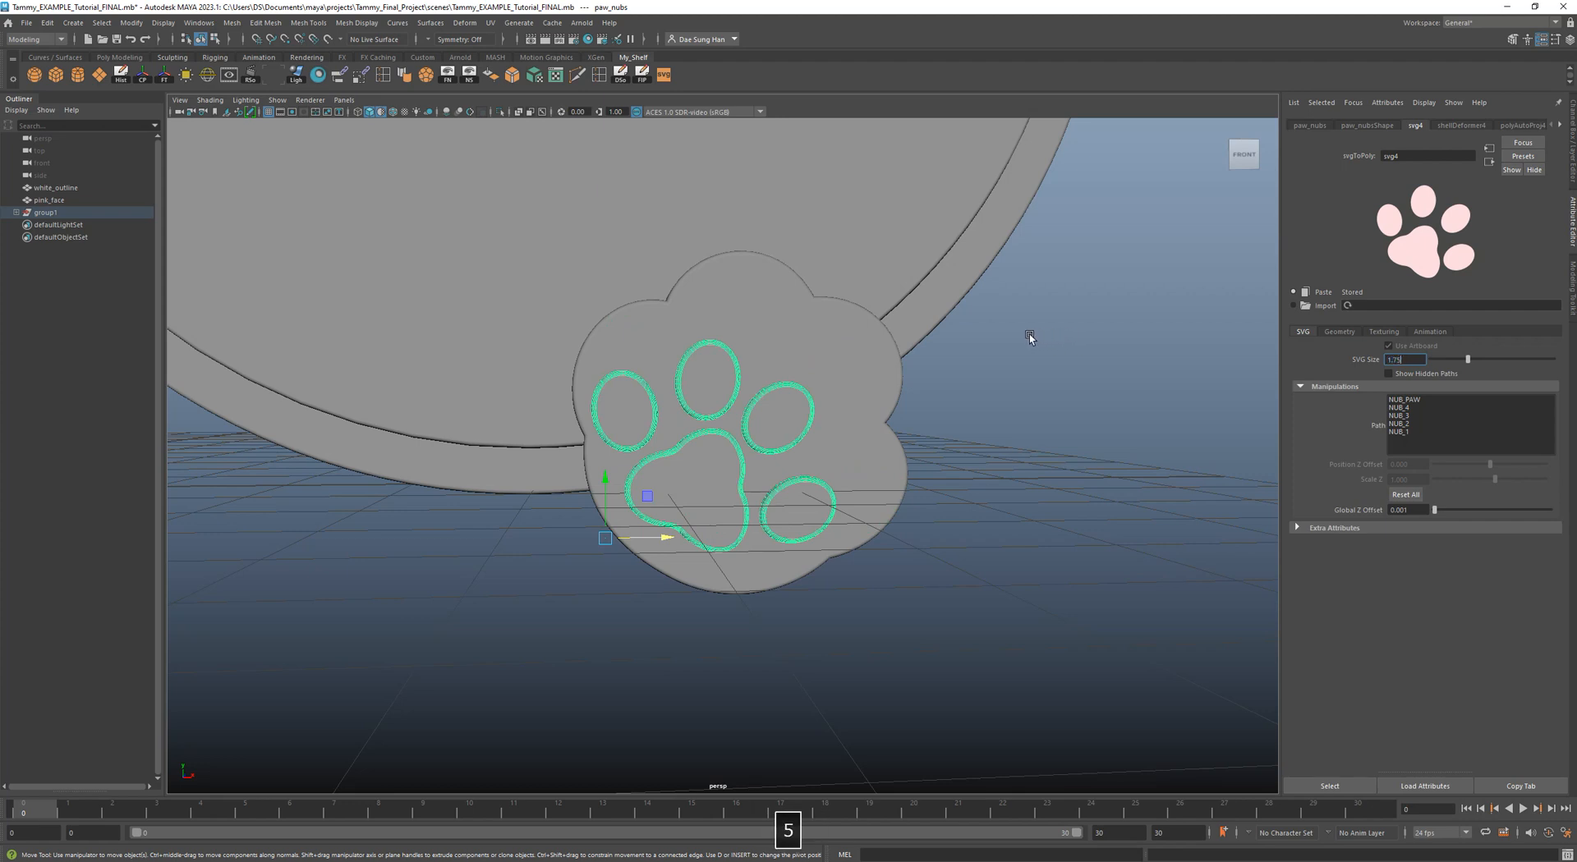
pyautogui.press('Return')
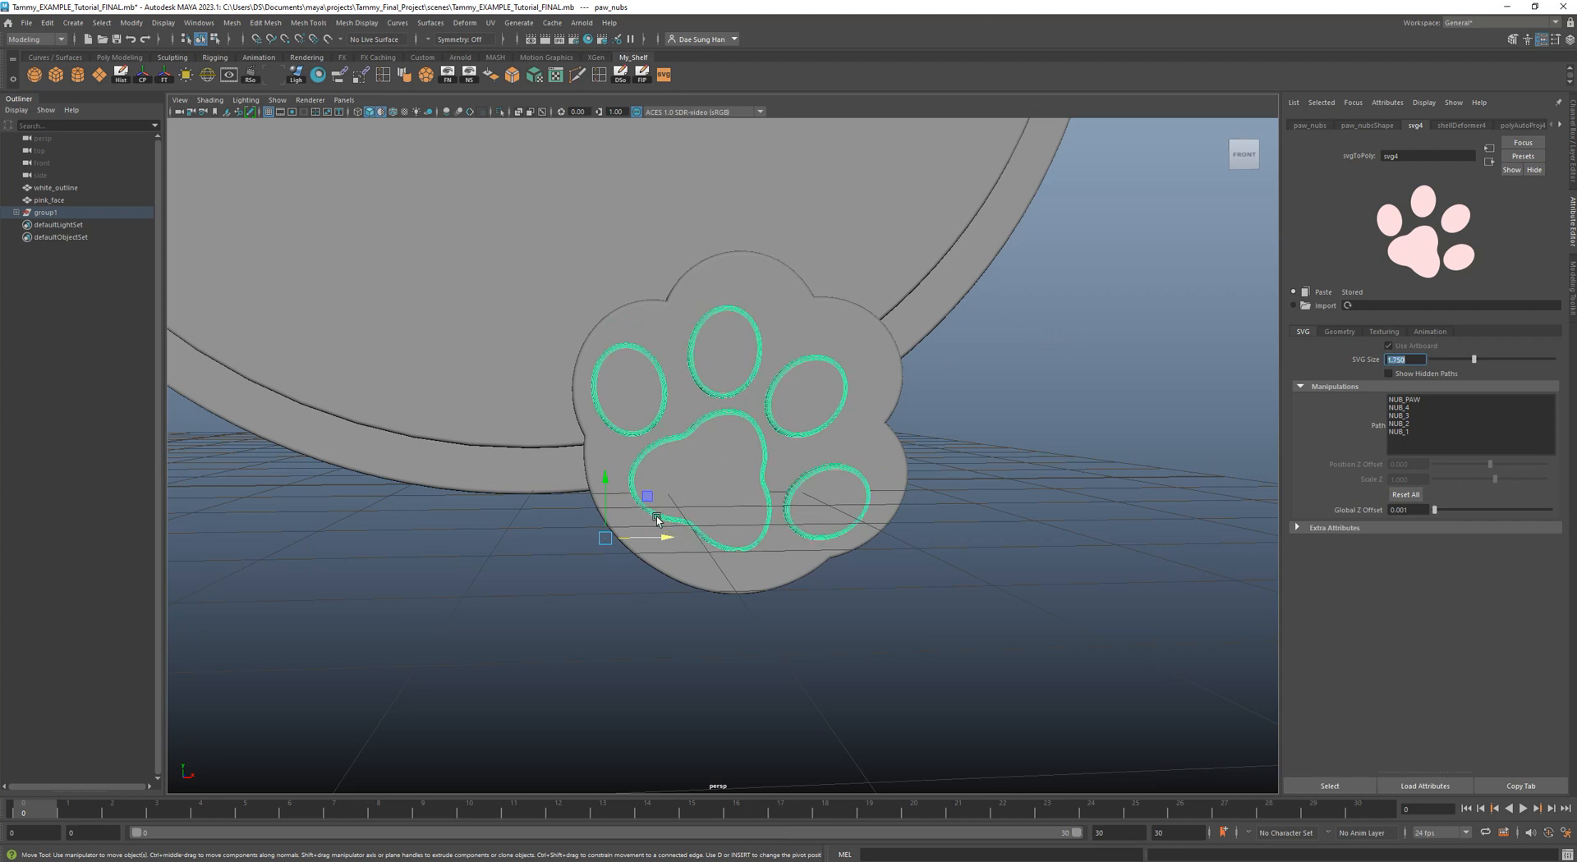
# Move the paw_nubs mesh right and up to centre the pads on the white paw, and check the fit.
pyautogui.moveTo(665, 536); pyautogui.dragTo(680, 536)
pyautogui.moveTo(616, 483); pyautogui.dragTo(624, 466)
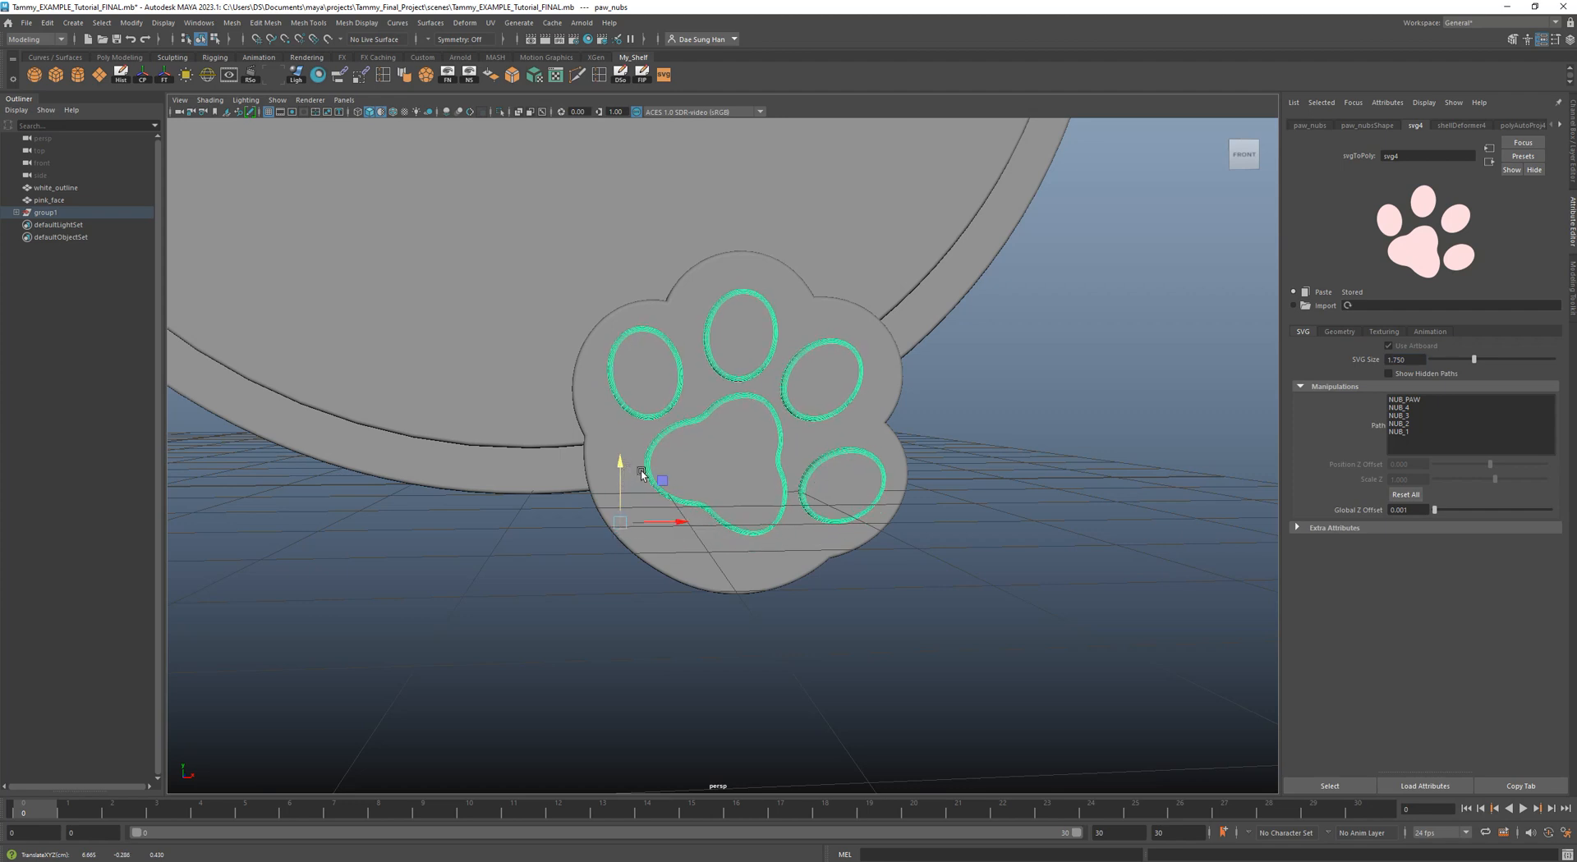
pyautogui.keyDown('alt'); pyautogui.moveTo(678, 525); pyautogui.dragTo(1021, 361); pyautogui.keyUp('alt')
pyautogui.keyDown('alt'); pyautogui.moveTo(746, 403); pyautogui.dragTo(611, 459); pyautogui.keyUp('alt')
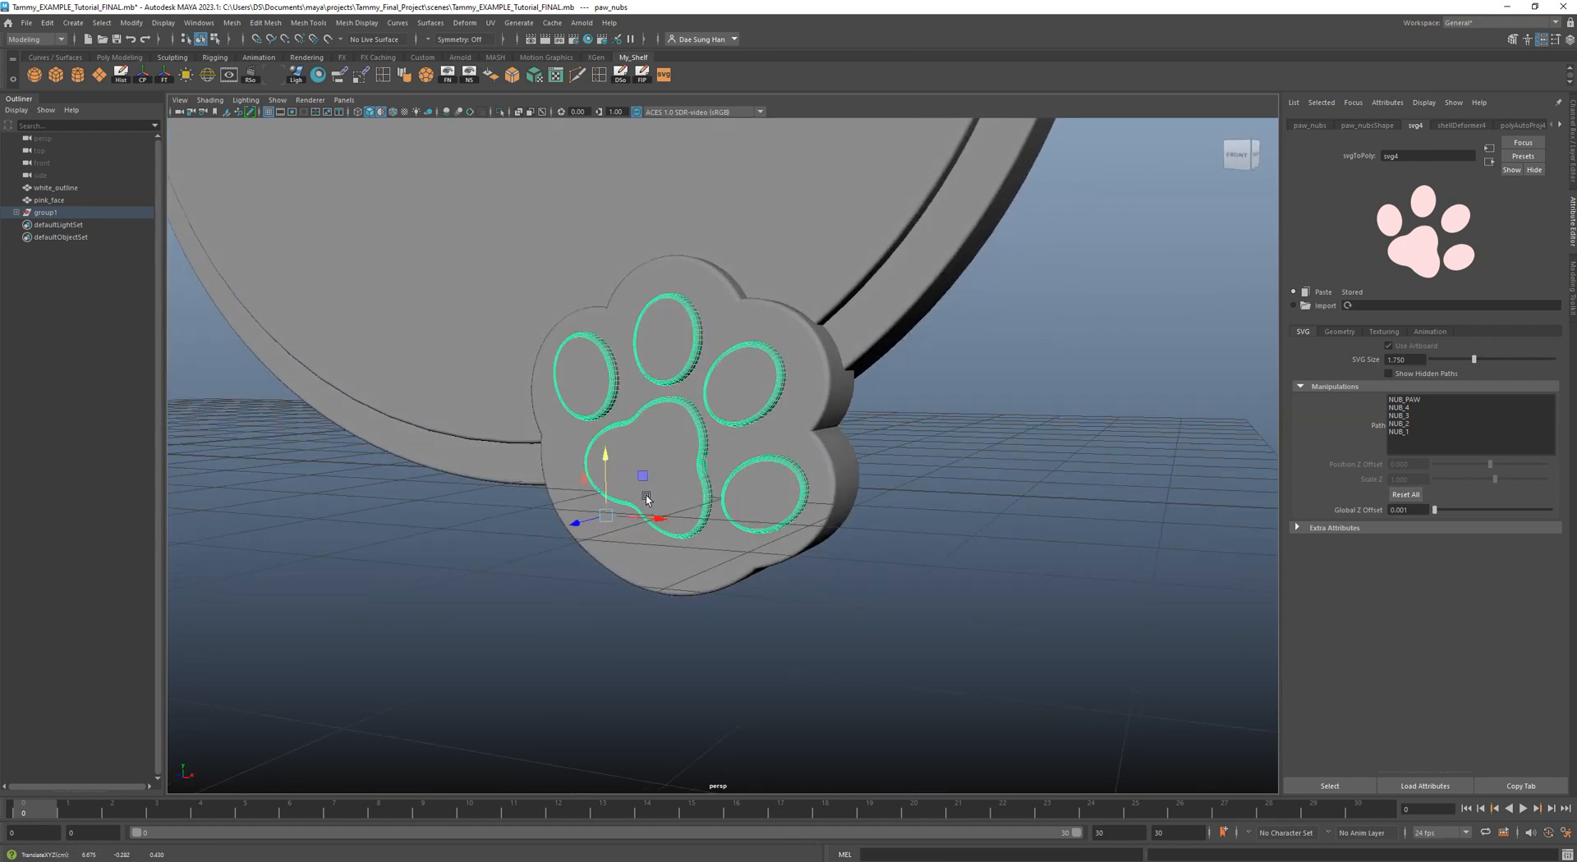
pyautogui.moveTo(661, 517); pyautogui.dragTo(726, 492)
pyautogui.click(1041, 537)
pyautogui.keyDown('alt'); pyautogui.moveTo(883, 489); pyautogui.dragTo(739, 530); pyautogui.keyUp('alt')
pyautogui.click(739, 525)
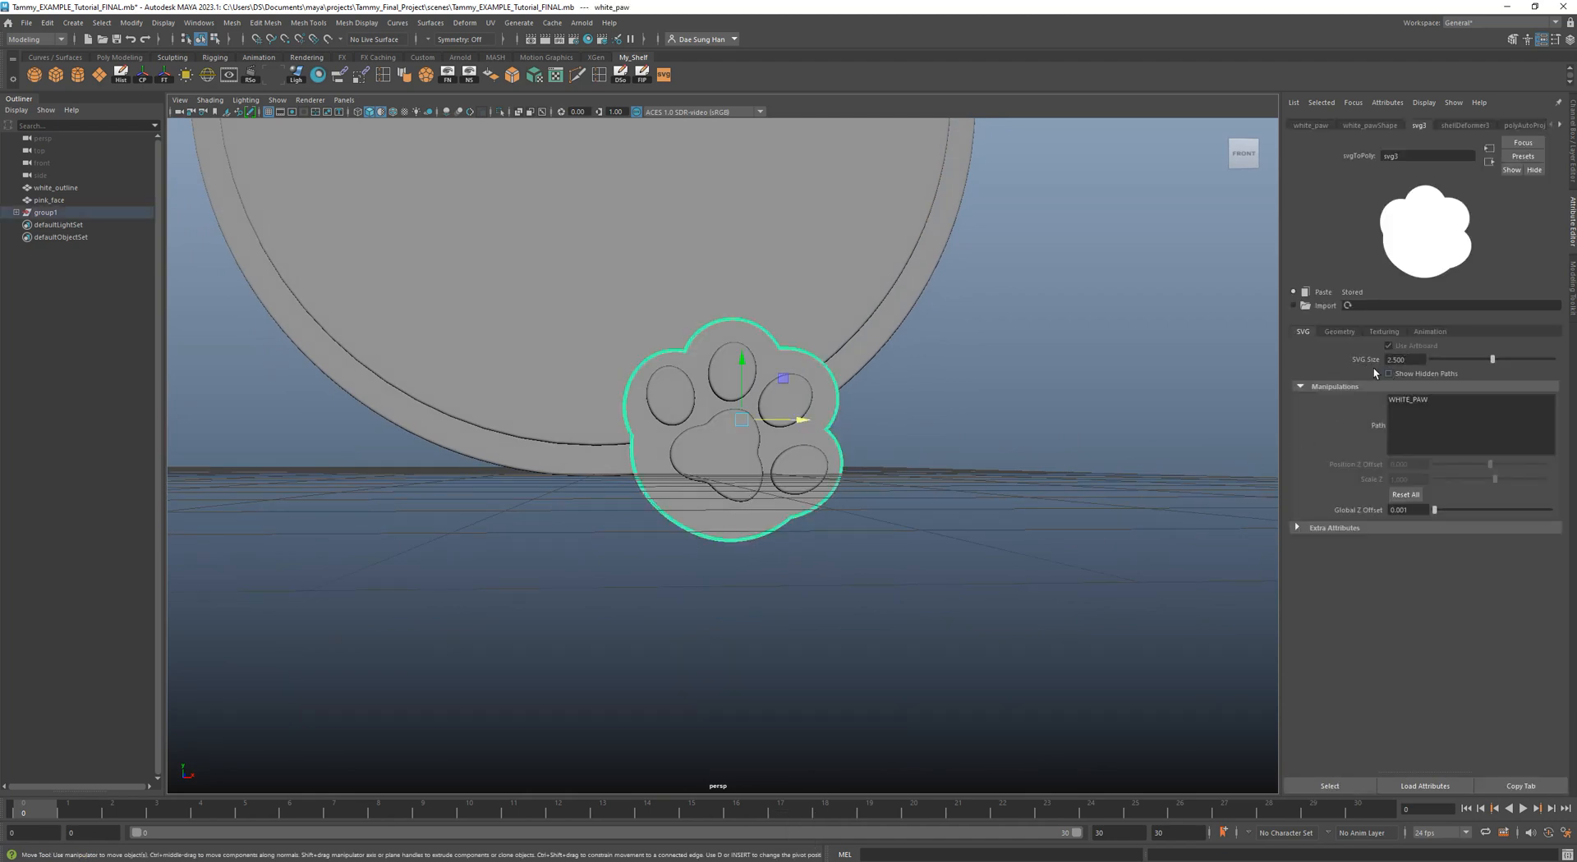
pyautogui.click(821, 526)
pyautogui.keyDown('alt'); pyautogui.moveTo(821, 526); pyautogui.dragTo(764, 485); pyautogui.keyUp('alt')
# Rename the paw's group as main_paw_group.
pyautogui.click(49, 213)
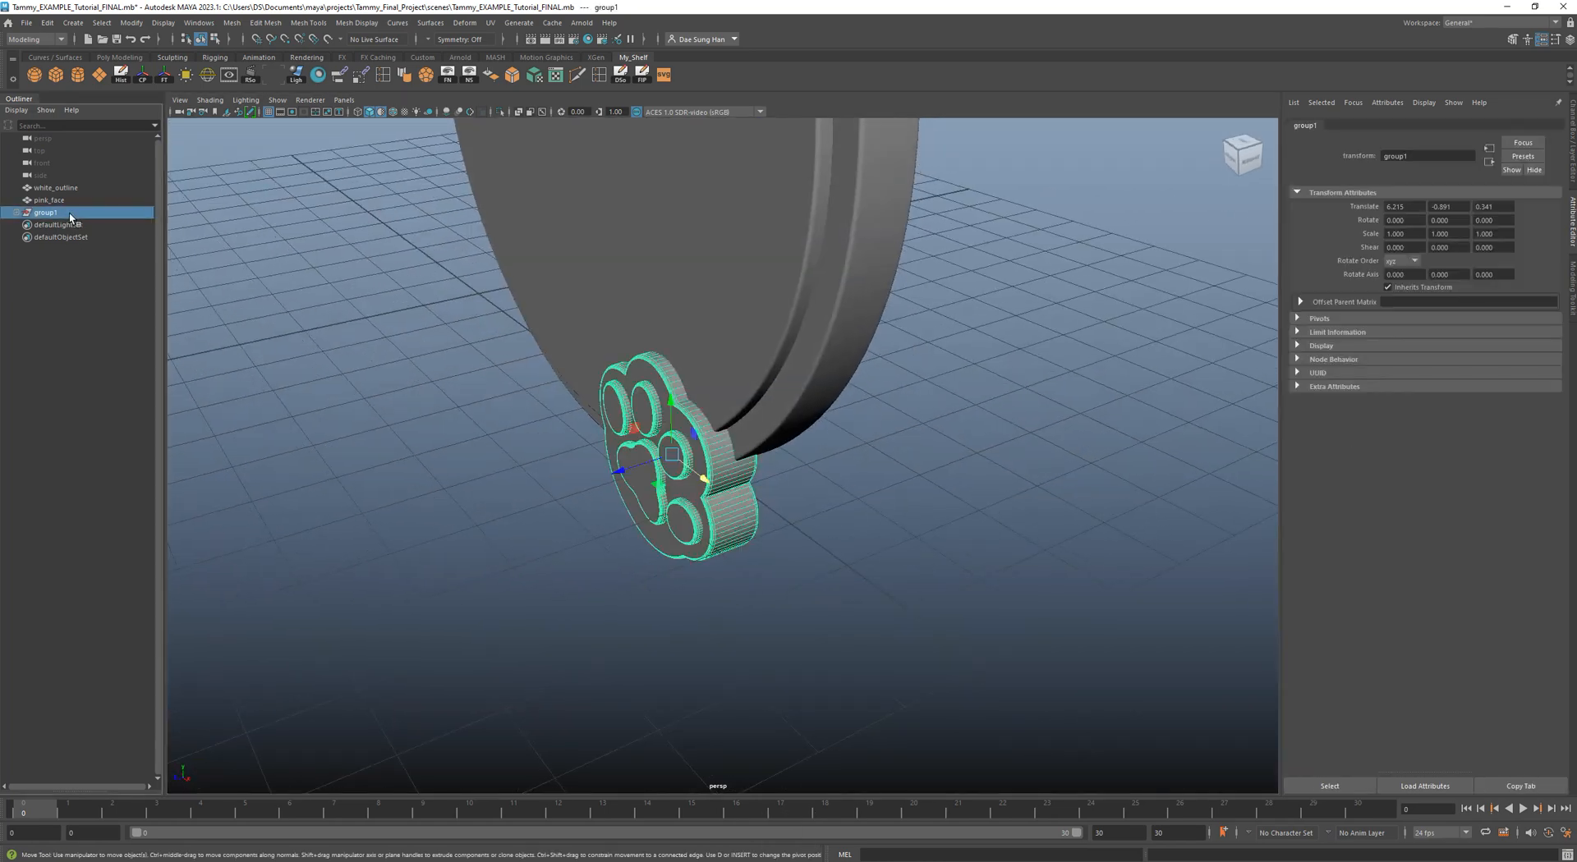
pyautogui.doubleClick(53, 214)
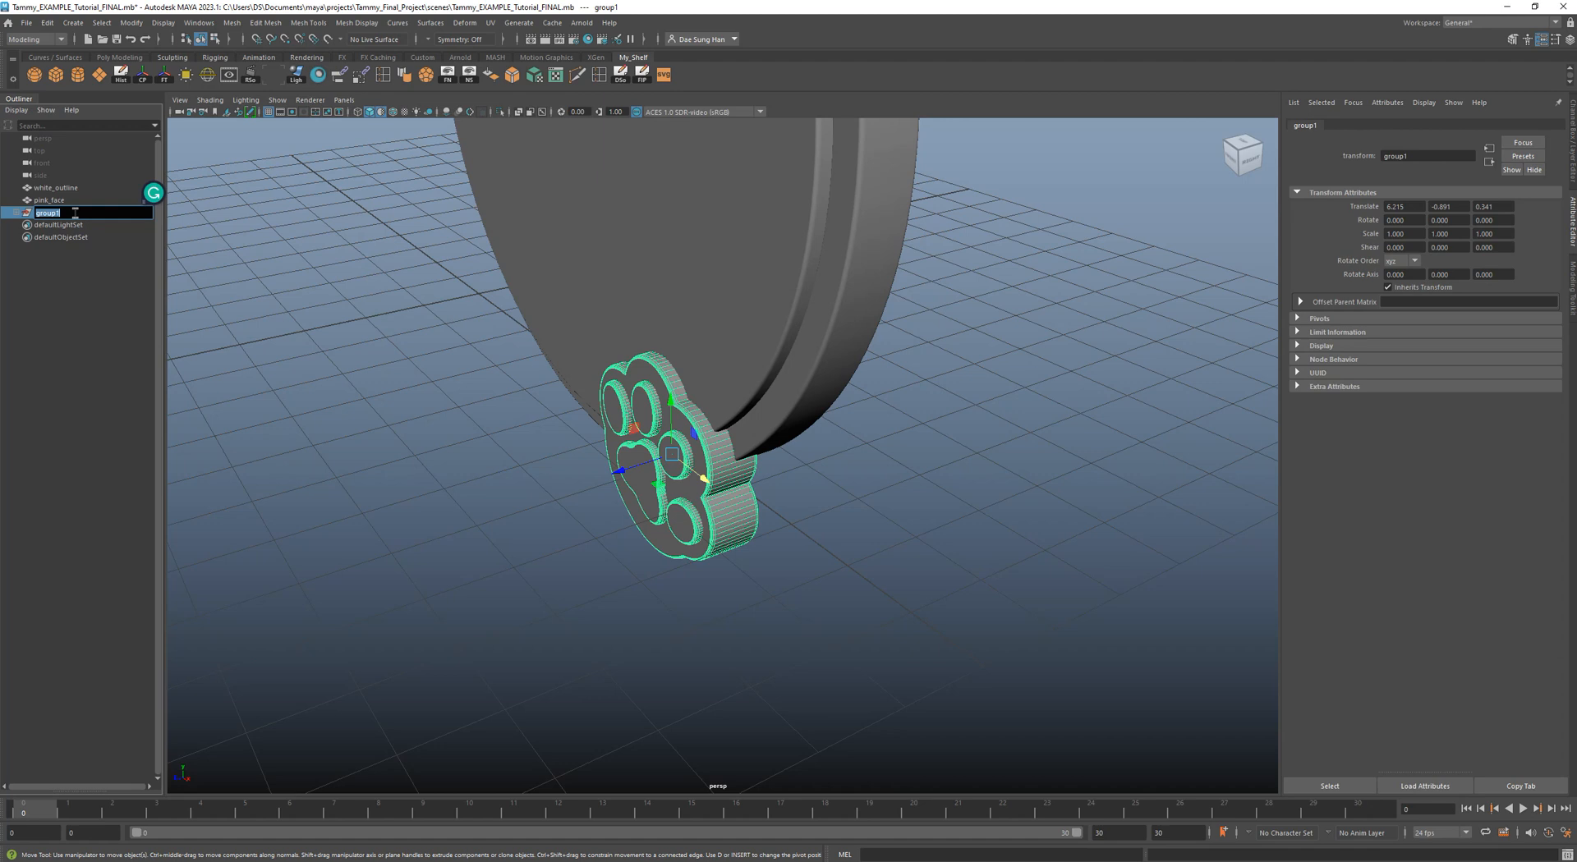
pyautogui.write('main paw_group')
pyautogui.press('Return')
# Deselect the paw group, check the whole cat head from the front, and save the scene.
pyautogui.keyDown('alt'); pyautogui.moveTo(797, 342); pyautogui.dragTo(641, 498); pyautogui.keyUp('alt')
pyautogui.click(925, 482)
pyautogui.keyDown('alt'); pyautogui.moveTo(641, 498); pyautogui.dragTo(690, 403, button='middle'); pyautogui.keyUp('alt')
pyautogui.keyDown('alt'); pyautogui.moveTo(714, 412); pyautogui.dragTo(877, 475, button='right'); pyautogui.keyUp('alt')
pyautogui.keyDown('alt'); pyautogui.moveTo(877, 475); pyautogui.dragTo(836, 528); pyautogui.keyUp('alt')
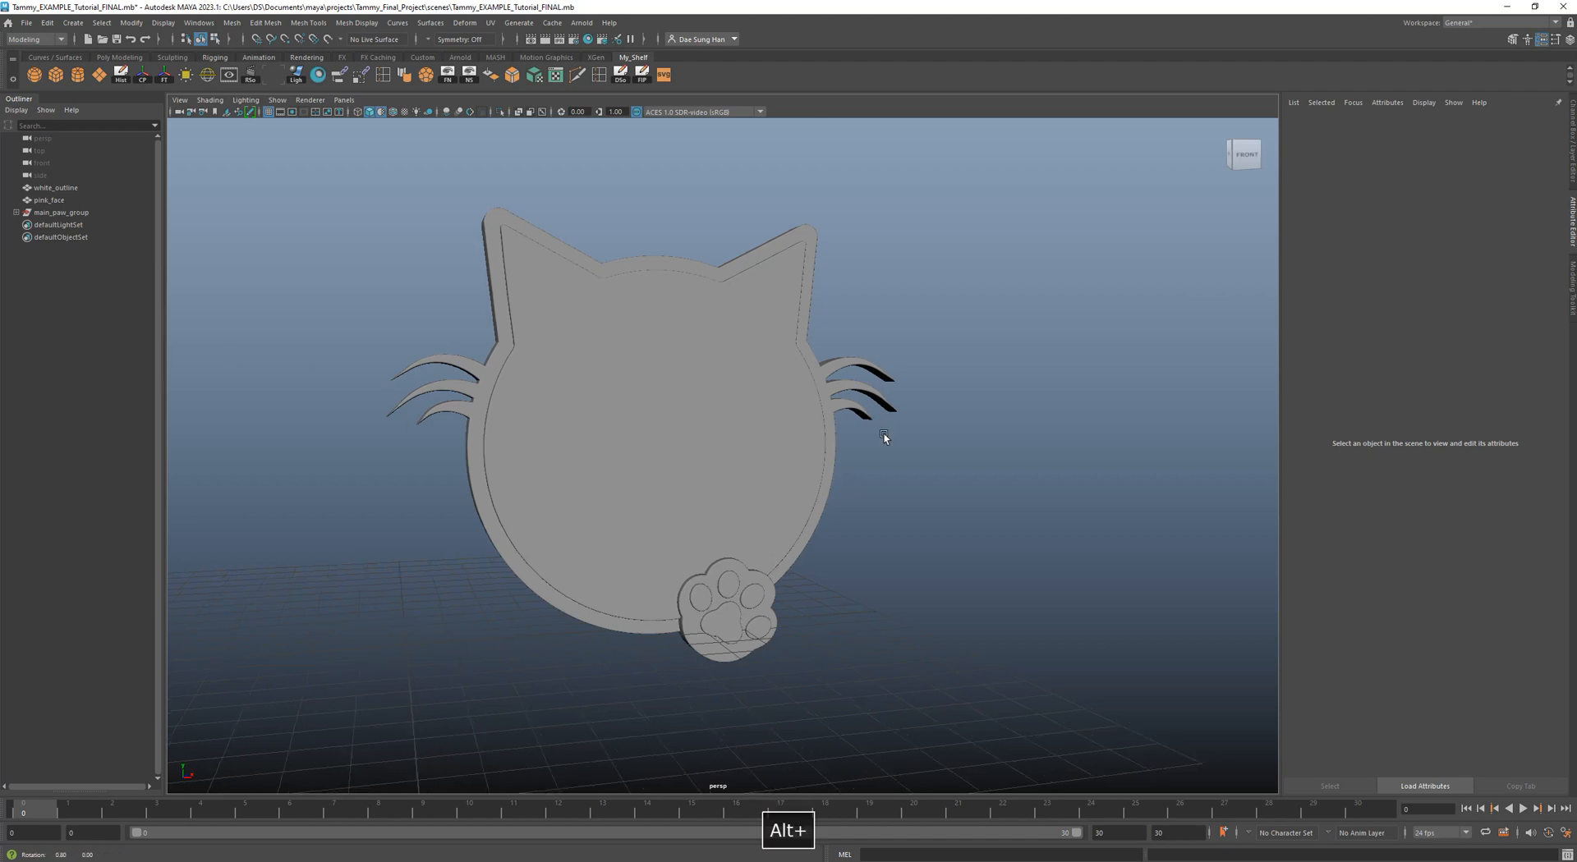
pyautogui.keyDown('alt'); pyautogui.moveTo(882, 436); pyautogui.dragTo(855, 436); pyautogui.keyUp('alt')
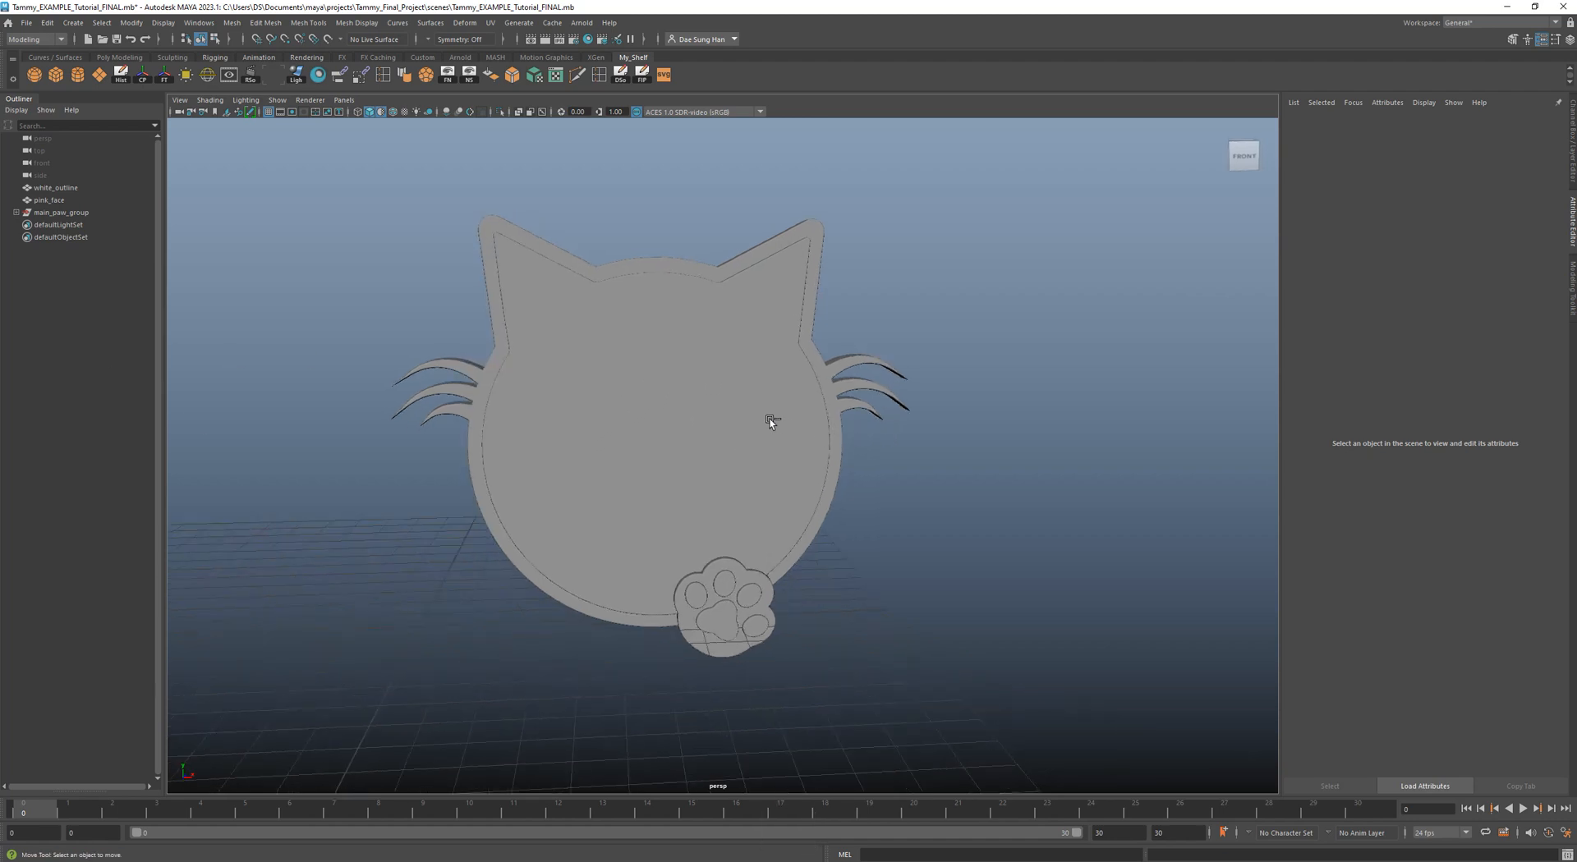
pyautogui.hotkey('ctrl', 's')
# Switch to Illustrator, hide the Main Paw Group layer, and show and expand the Main Text Group layer.
pyautogui.press('w')
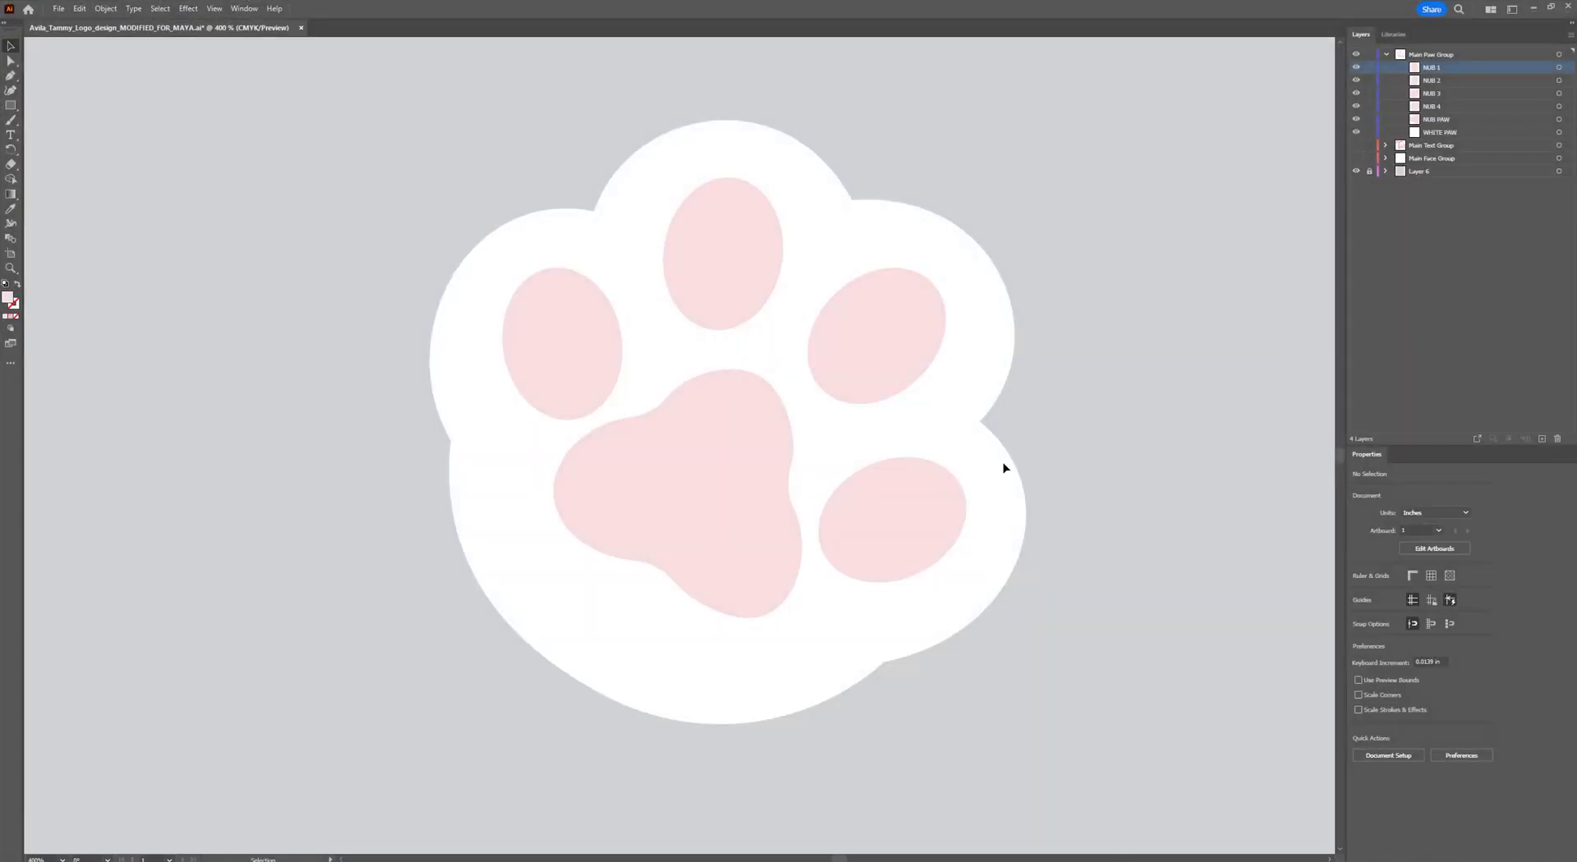
pyautogui.keyDown('alt'); pyautogui.scroll(-3, 1004, 468); pyautogui.keyUp('alt')
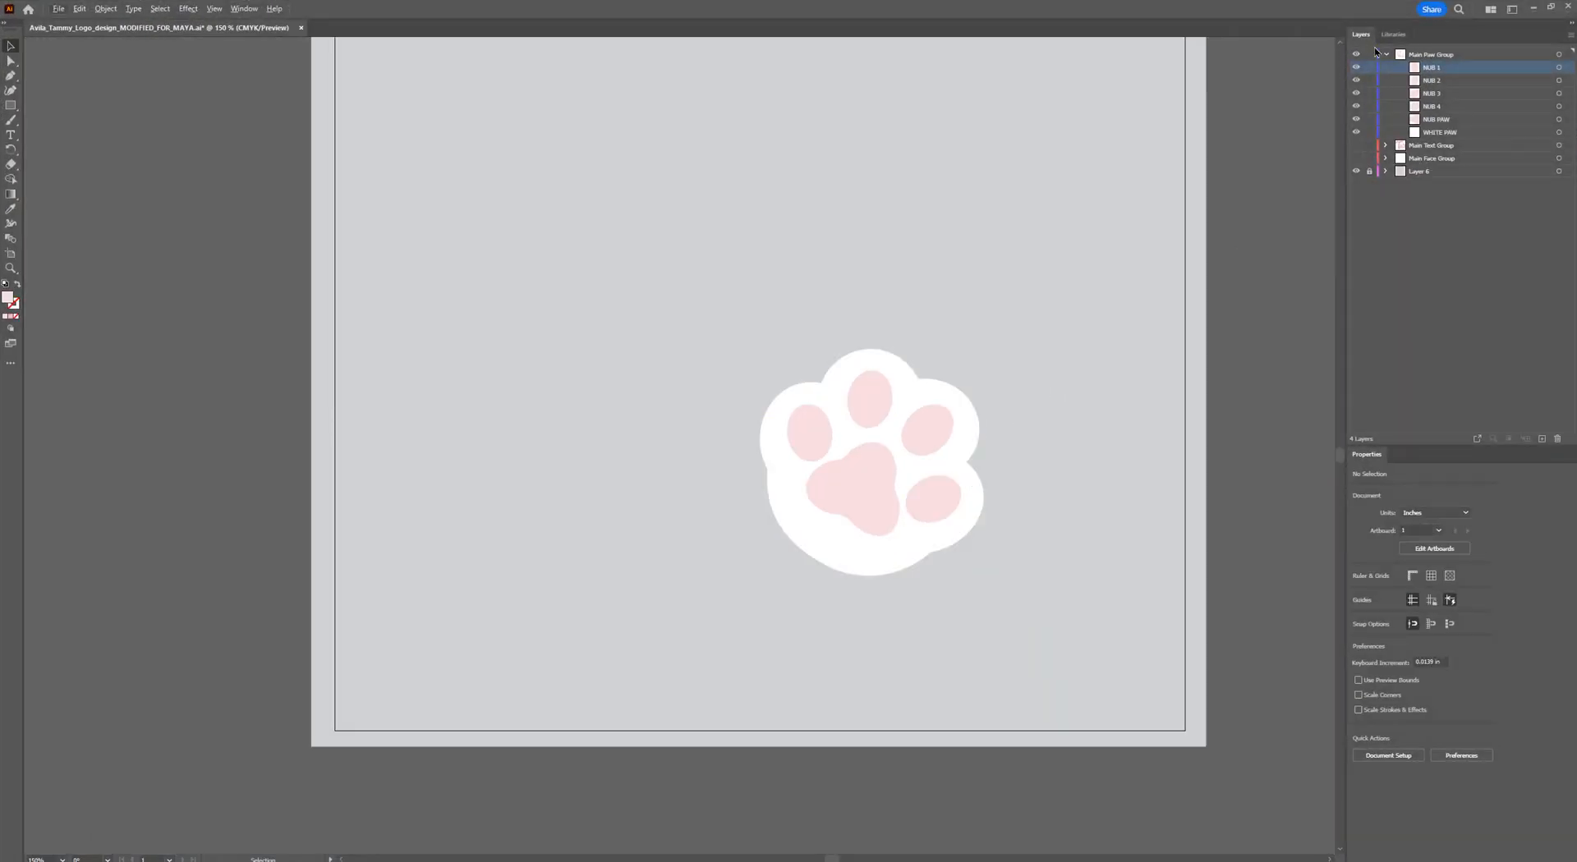
pyautogui.click(1385, 54)
pyautogui.click(1356, 54)
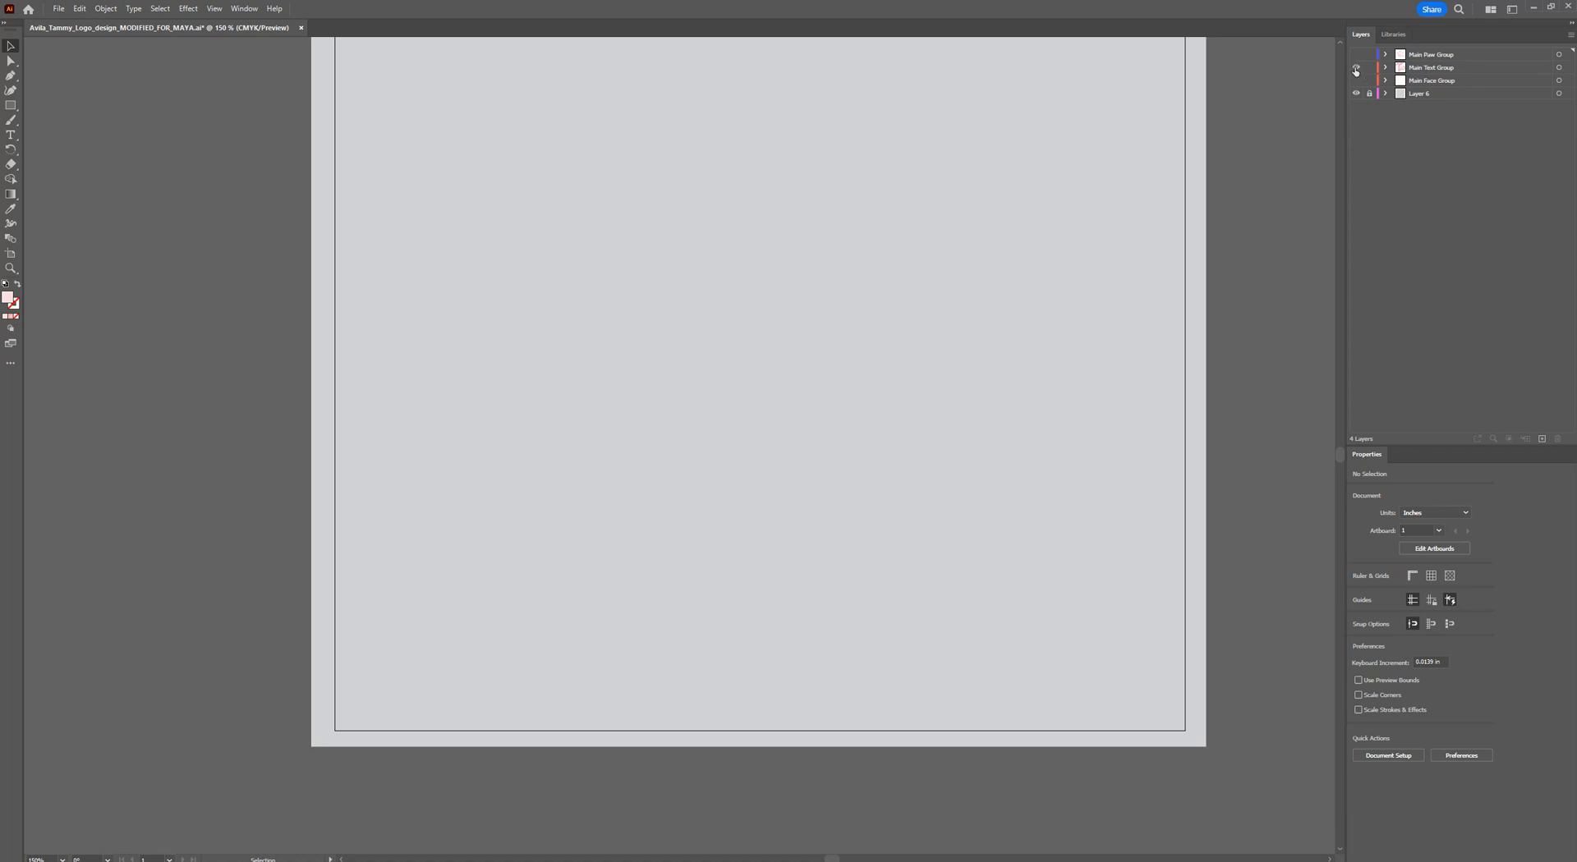
pyautogui.click(1356, 69)
pyautogui.click(1385, 68)
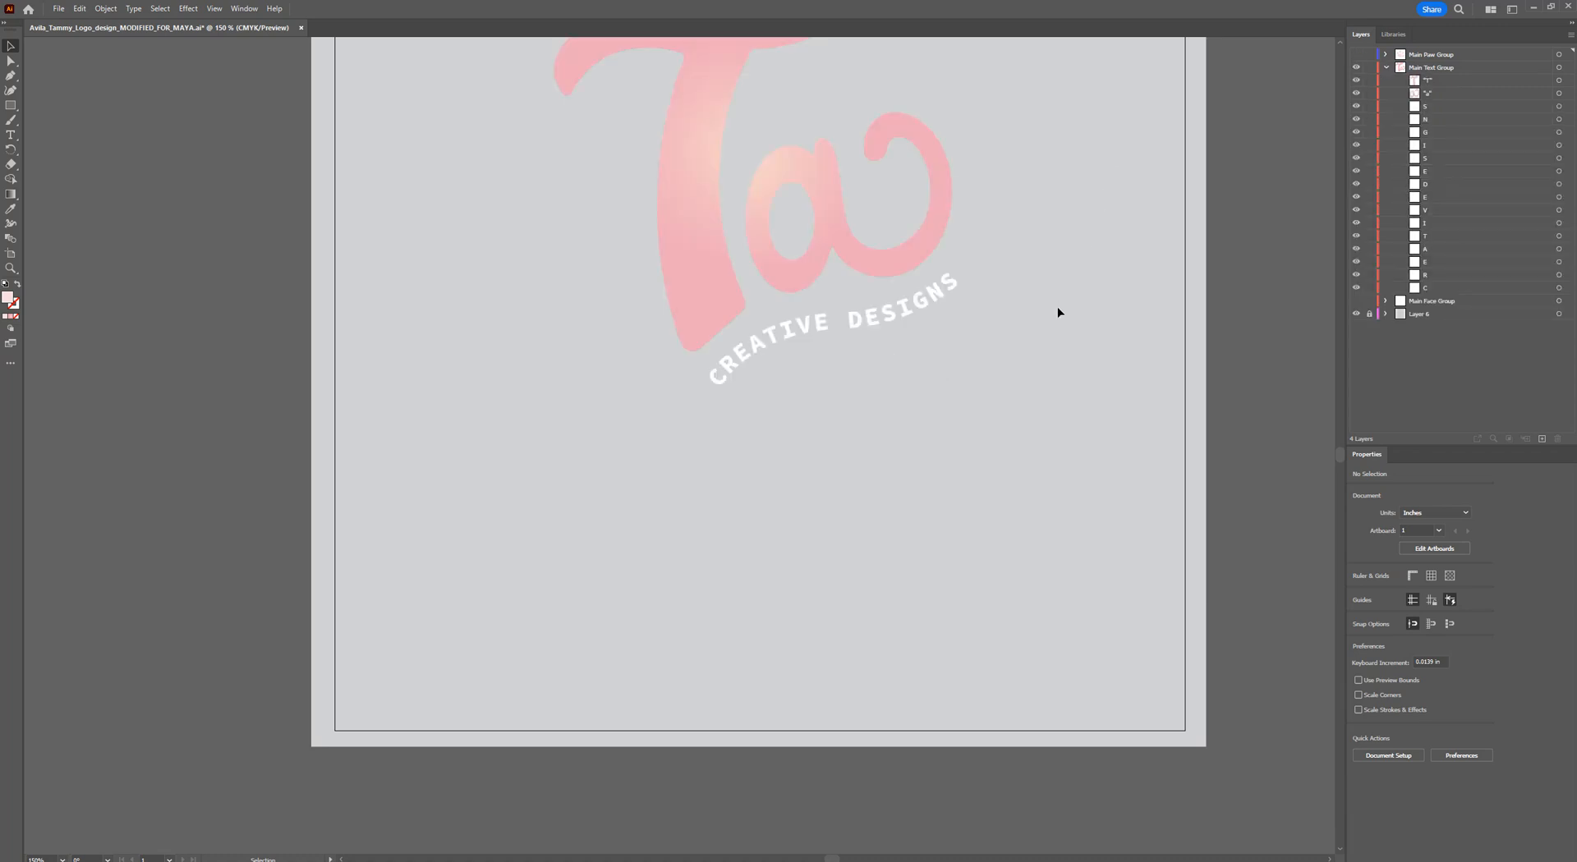
pyautogui.moveTo(1053, 146); pyautogui.dragTo(1032, 427)
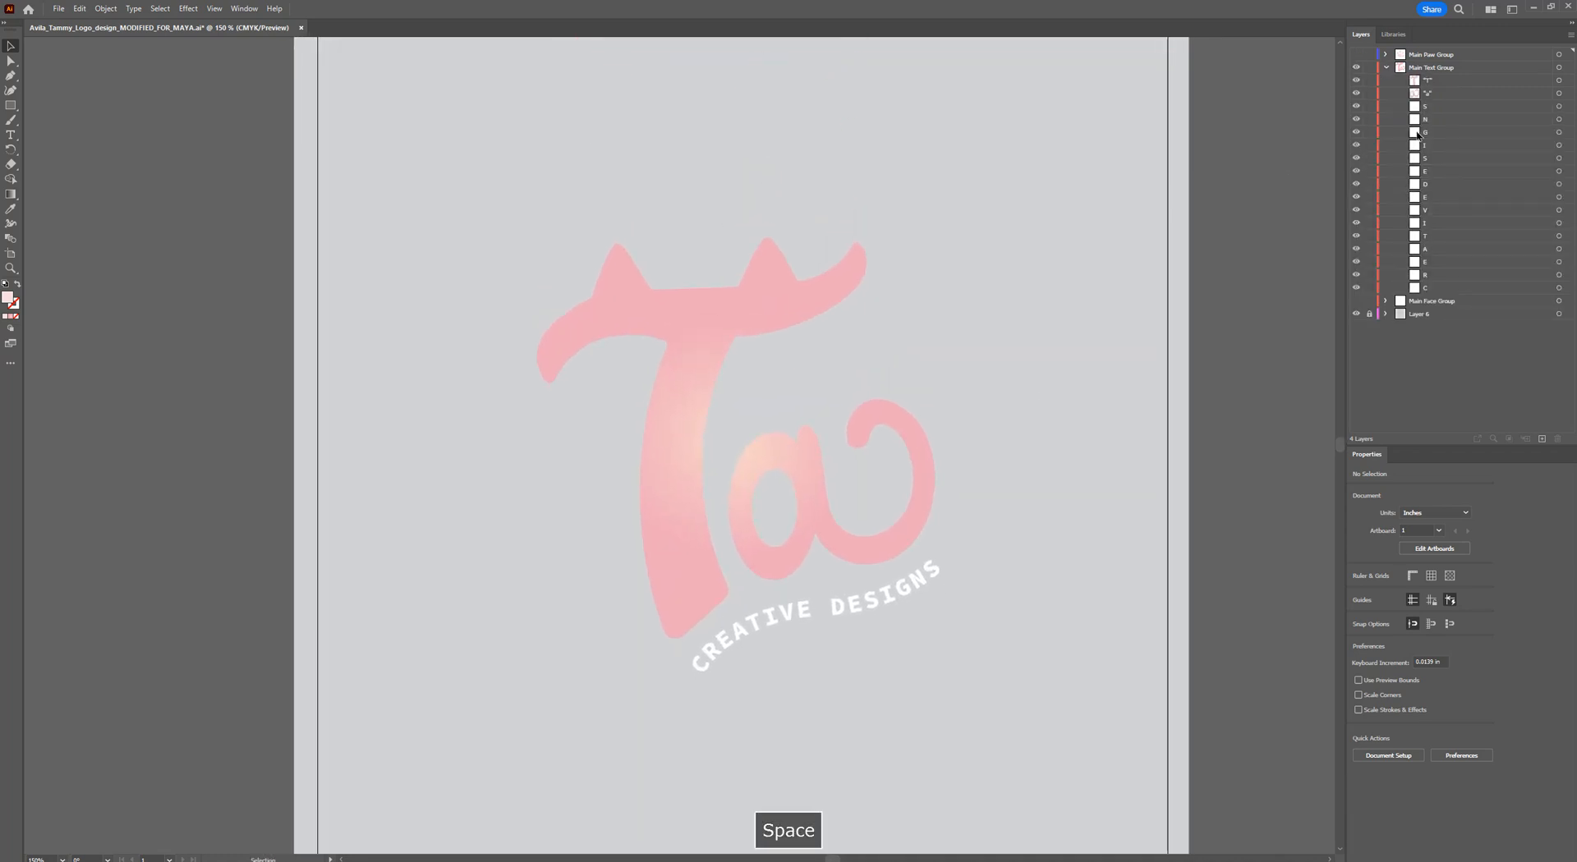
# Examine which lettering shape each object in the Main Text Group layer corresponds to.
pyautogui.click(1554, 83)
pyautogui.click(1572, 82)
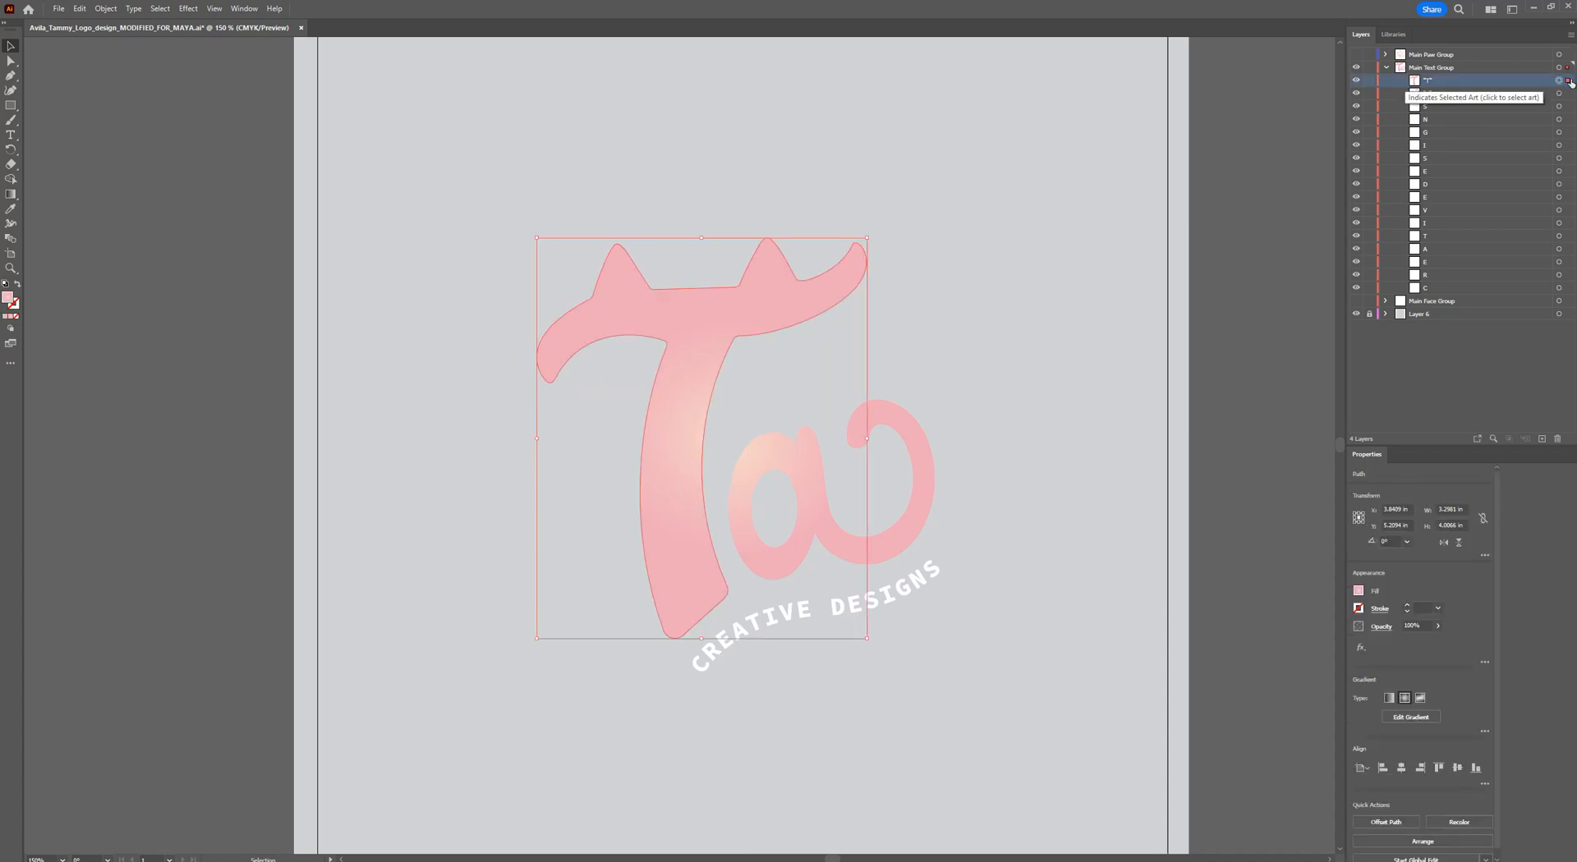
pyautogui.click(1567, 93)
pyautogui.click(1559, 106)
pyautogui.click(1559, 145)
pyautogui.click(1558, 184)
pyautogui.click(1564, 211)
pyautogui.click(1566, 250)
pyautogui.click(1570, 275)
pyautogui.click(1564, 222)
pyautogui.click(1559, 184)
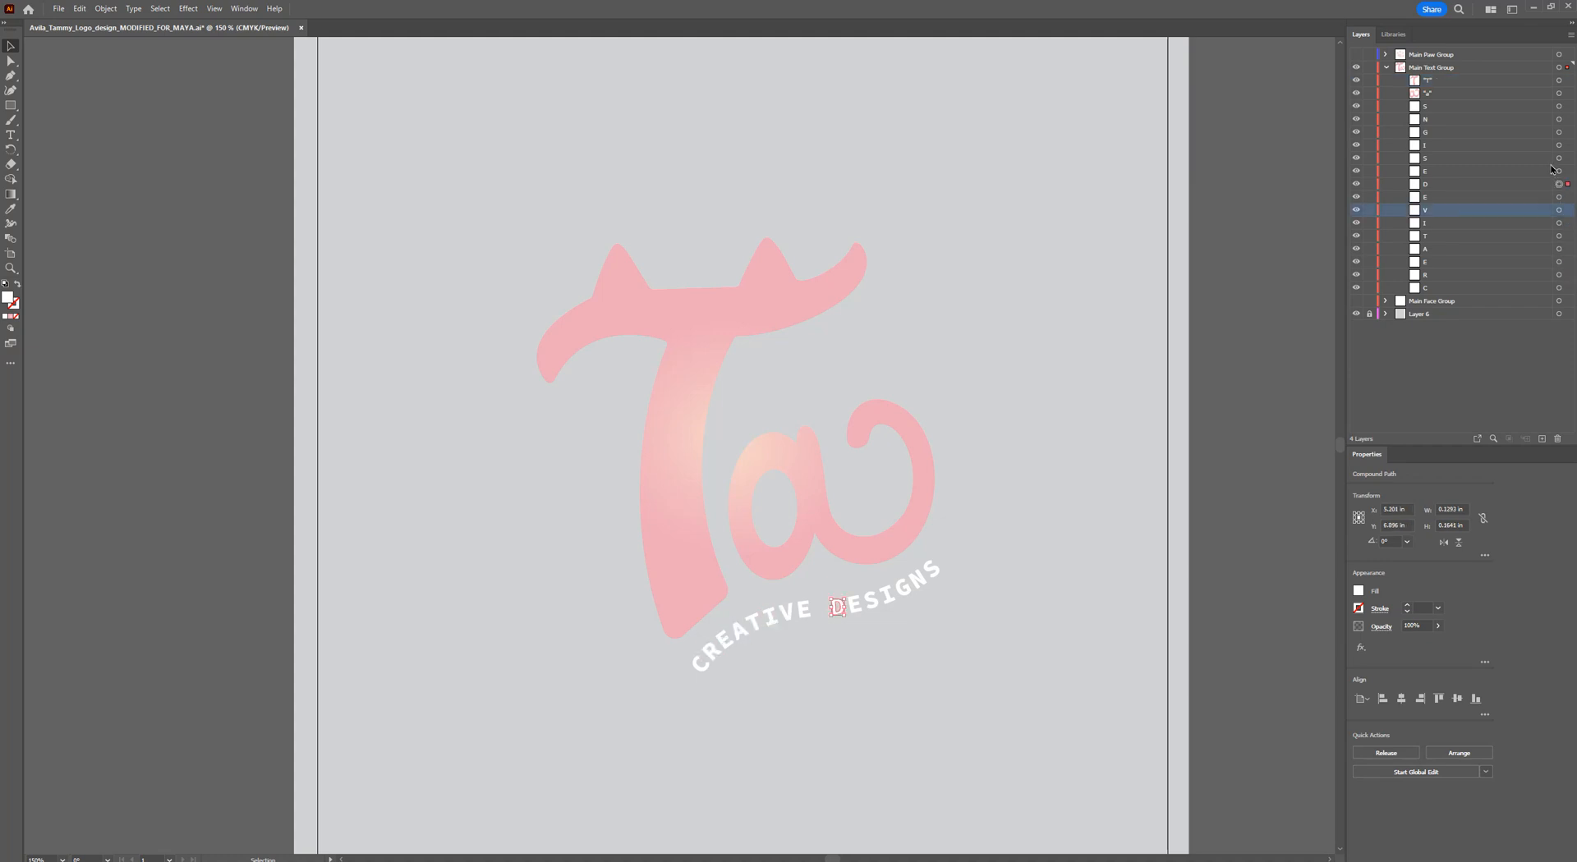
pyautogui.click(1566, 145)
pyautogui.click(1567, 119)
pyautogui.click(1568, 107)
pyautogui.click(1566, 145)
pyautogui.click(1566, 184)
pyautogui.click(1566, 197)
pyautogui.click(1559, 171)
pyautogui.click(1559, 158)
pyautogui.click(1559, 223)
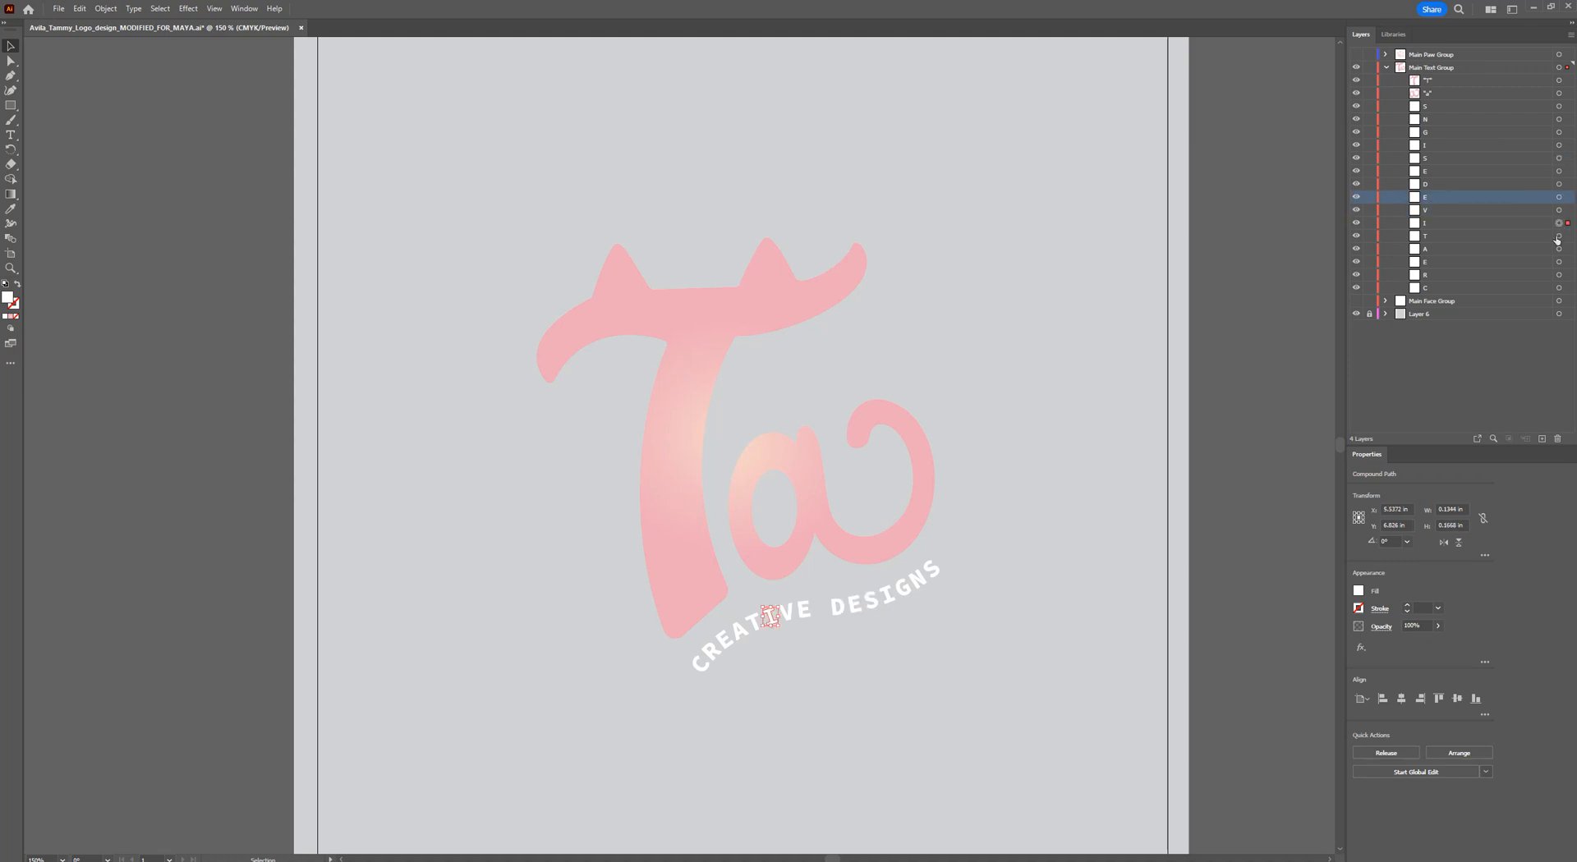
pyautogui.click(1559, 249)
pyautogui.click(1564, 262)
pyautogui.click(1566, 274)
pyautogui.click(1567, 288)
# Select the large pink T and a shapes together and copy them.
pyautogui.click(797, 306)
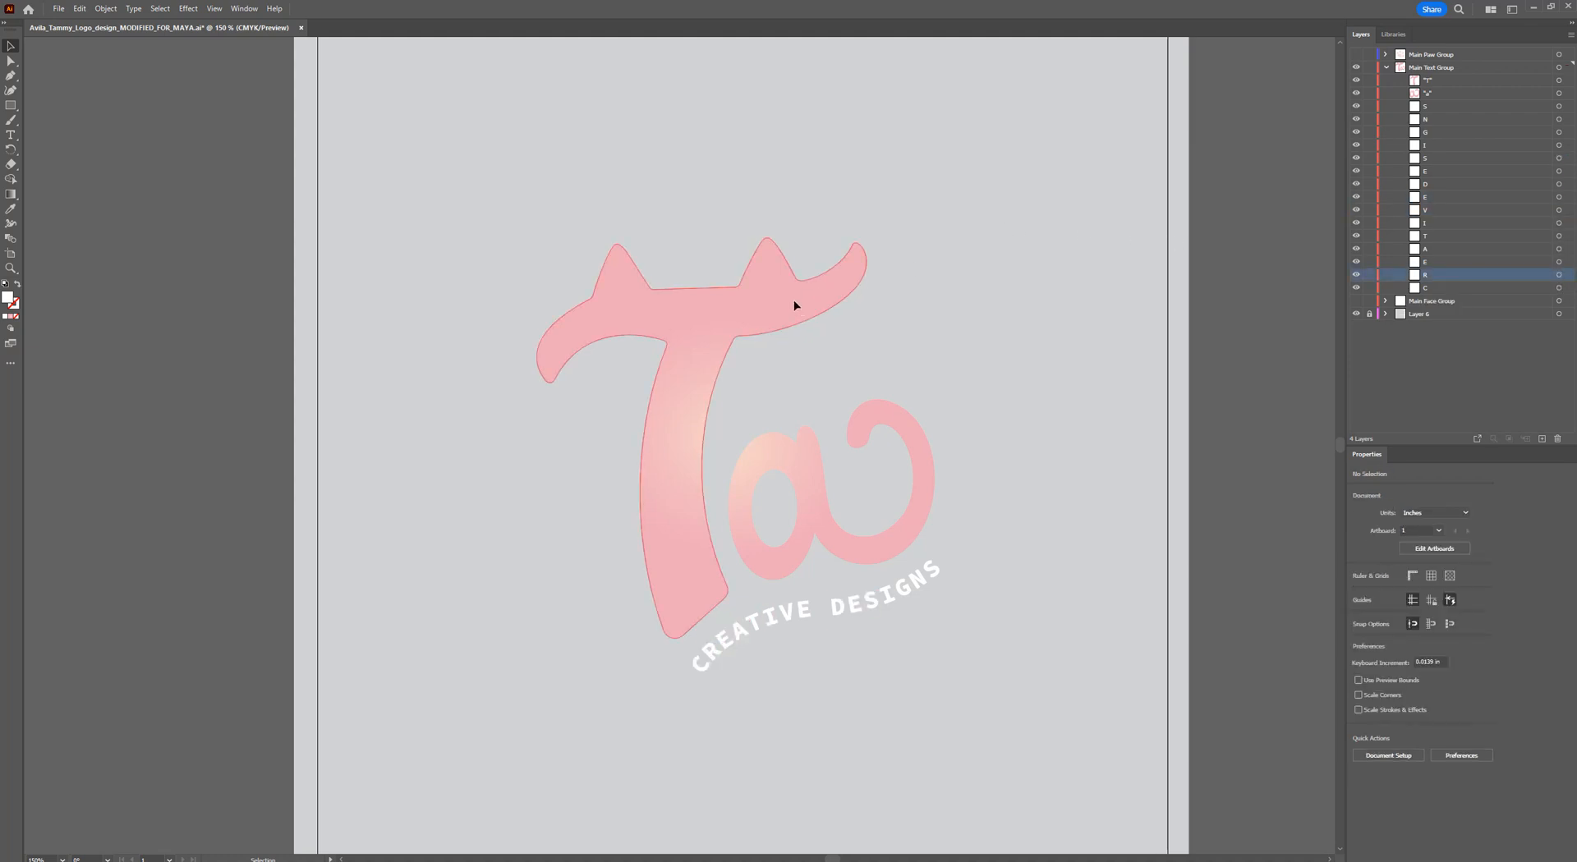
pyautogui.keyDown('shift'); pyautogui.click(897, 433); pyautogui.keyUp('shift')
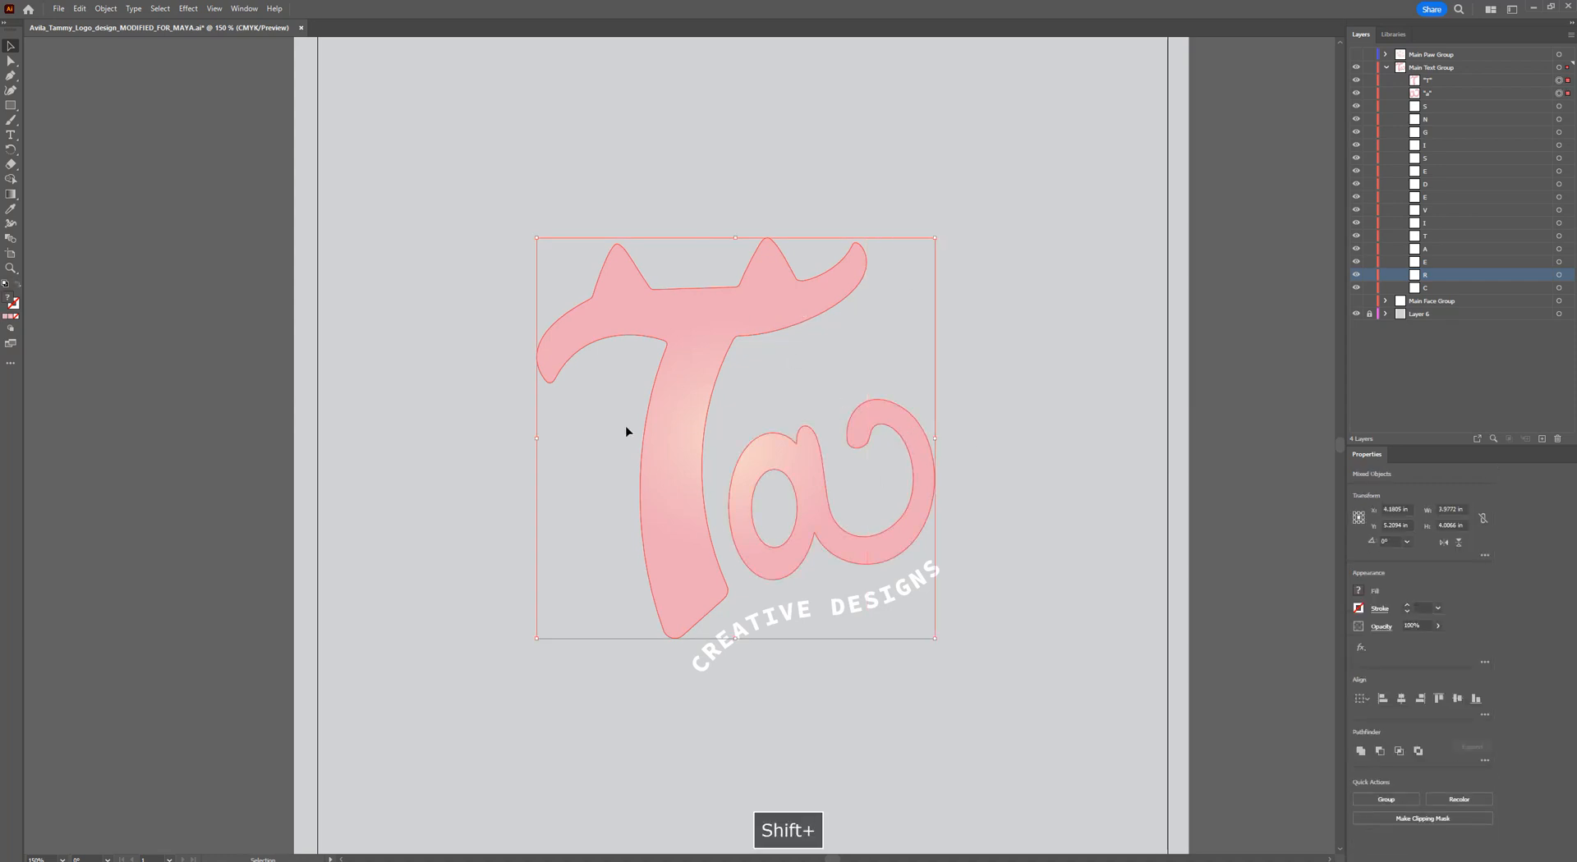
pyautogui.hotkey('ctrl', 'c')
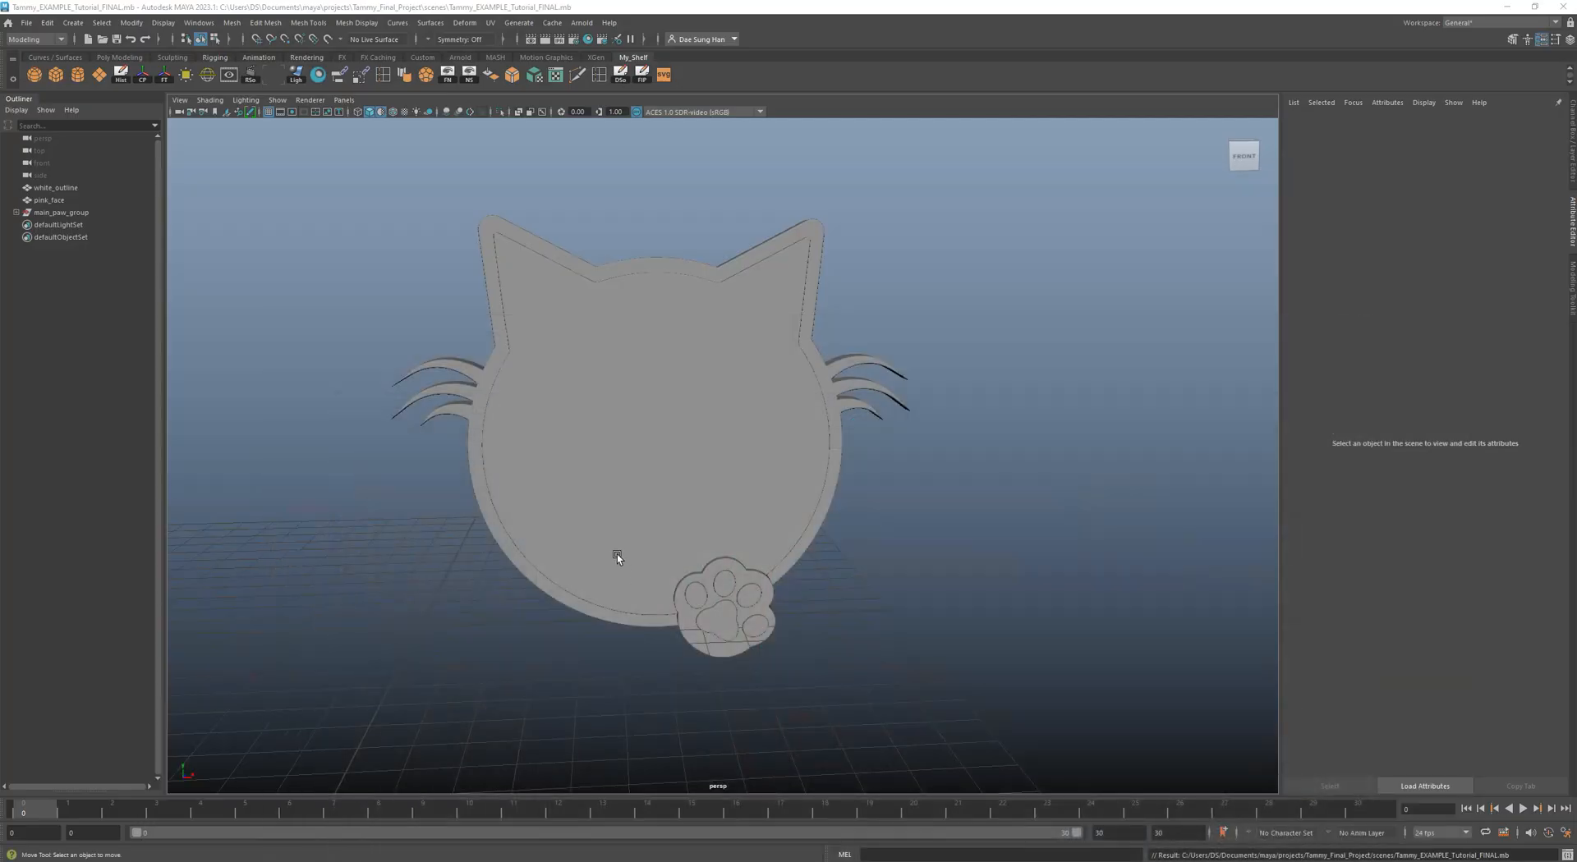
# Switch to Maya, create a new SVG mesh, and paste the copied Ta lettering into it.
pyautogui.keyDown('alt'); pyautogui.moveTo(617, 554); pyautogui.dragTo(659, 559); pyautogui.keyUp('alt')
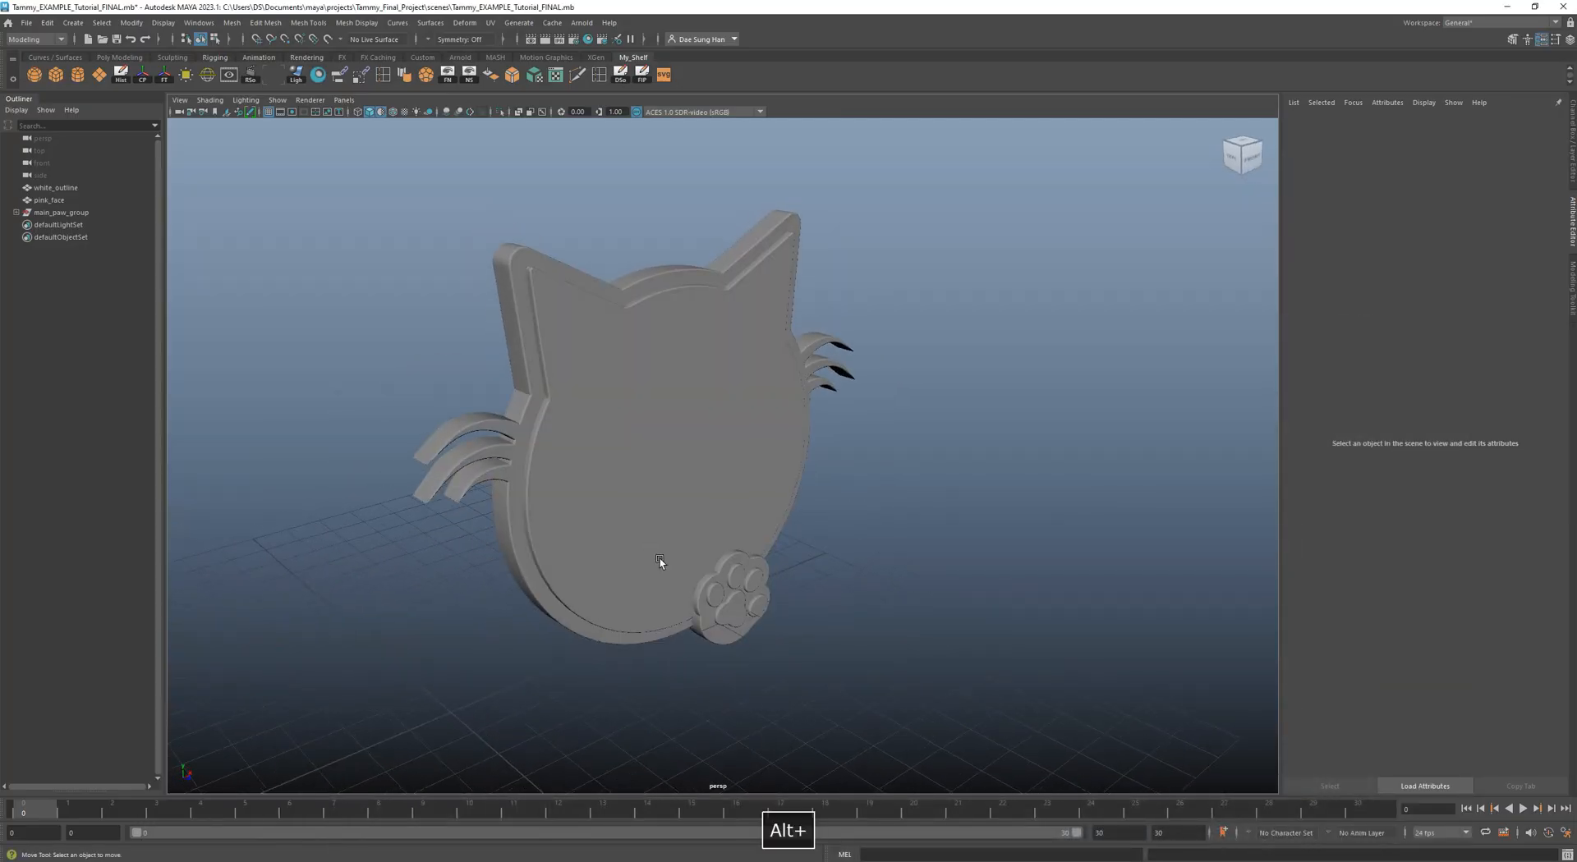
pyautogui.click(663, 75)
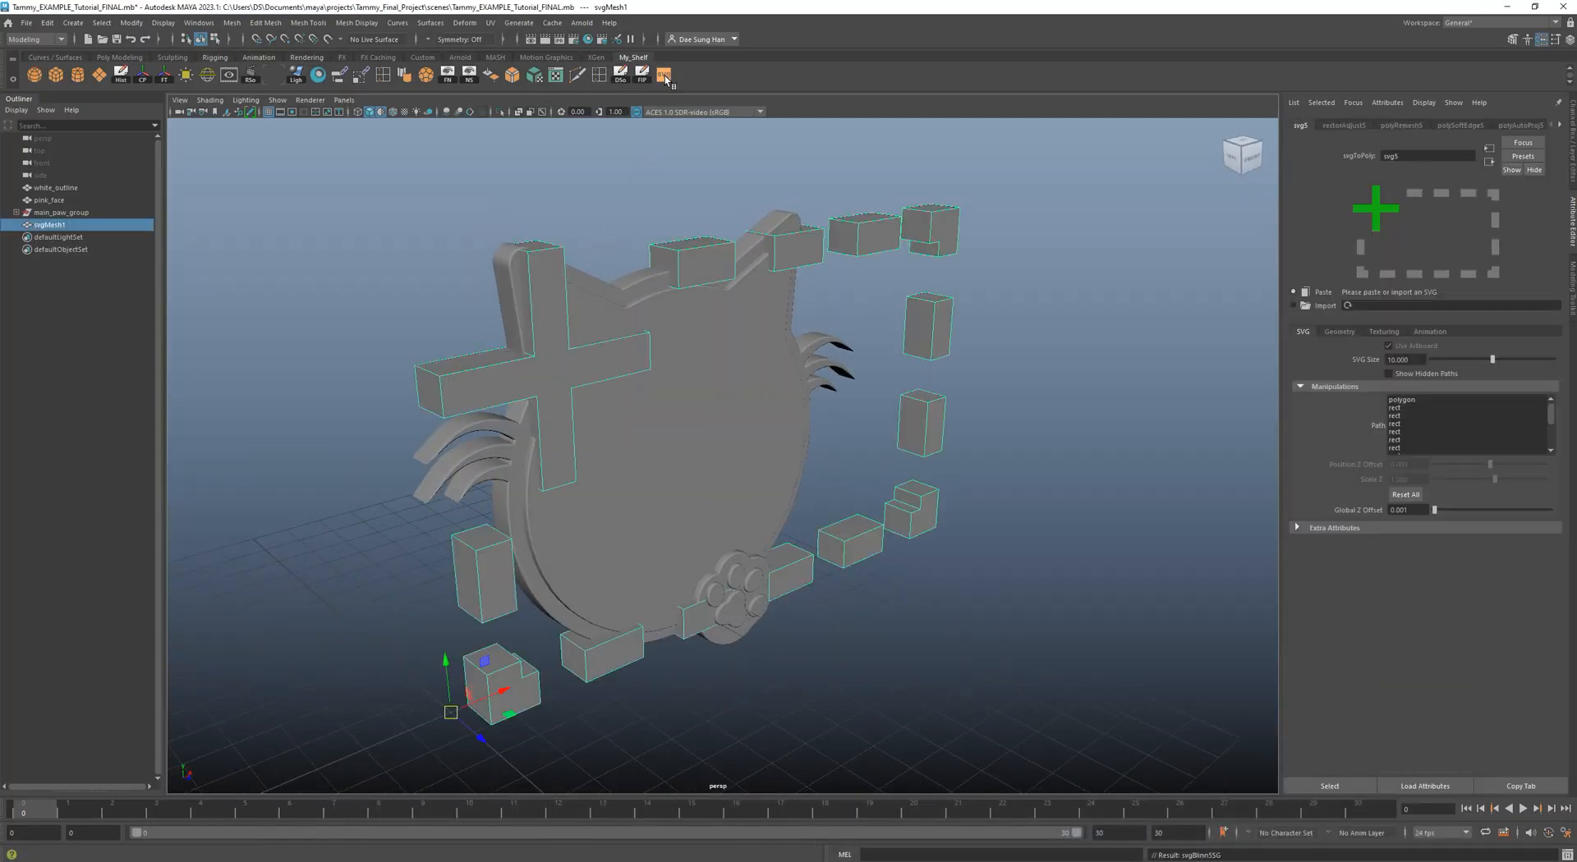
pyautogui.click(1324, 294)
pyautogui.keyDown('alt'); pyautogui.moveTo(731, 443); pyautogui.dragTo(635, 412); pyautogui.keyUp('alt')
pyautogui.hotkey('alt', 'Tab')
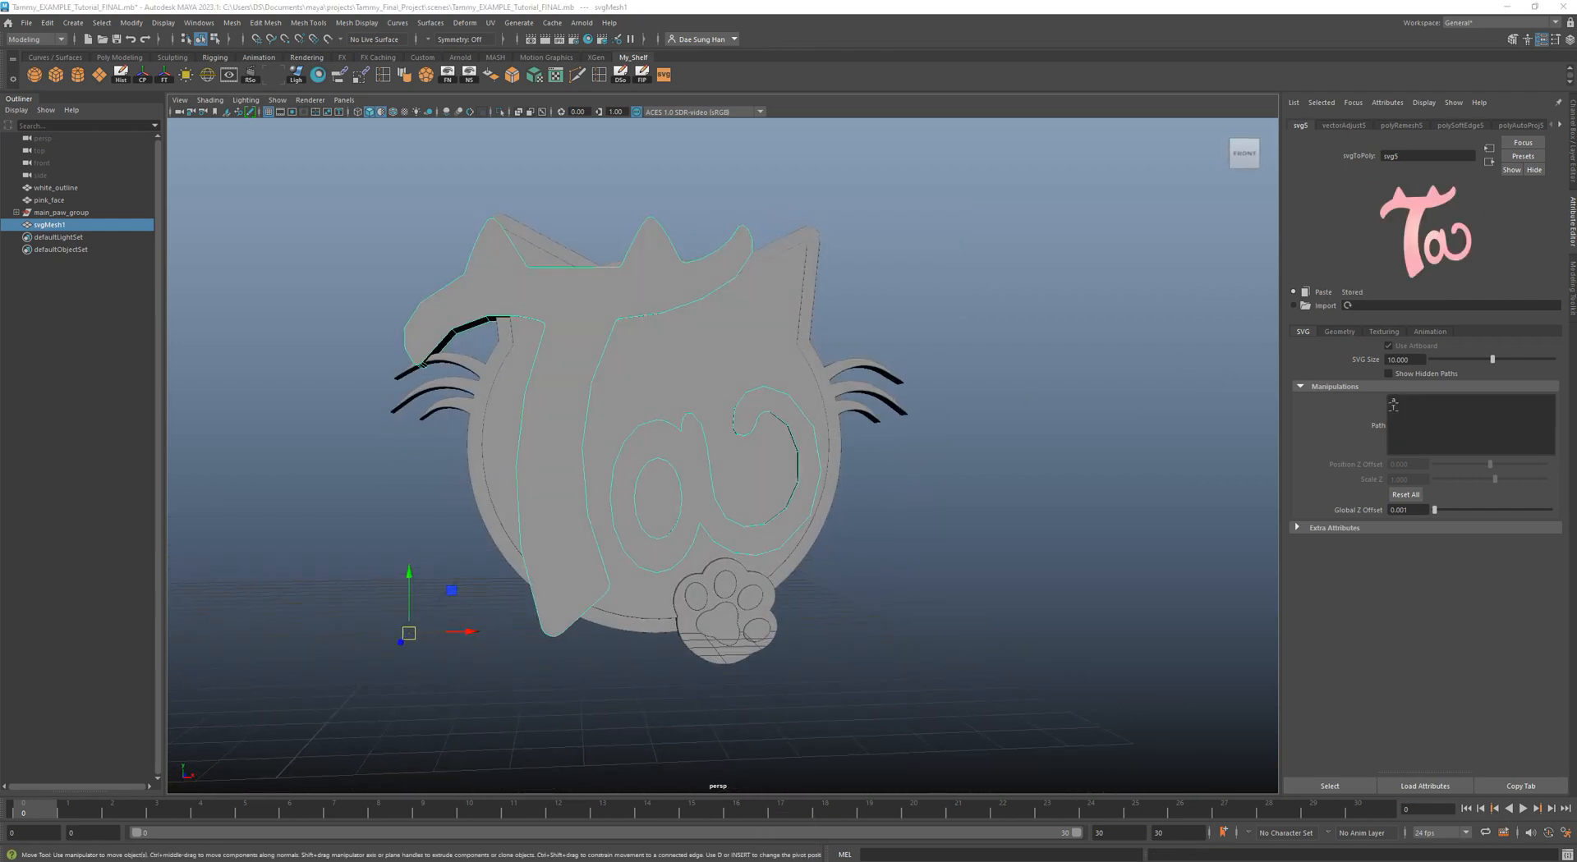
# Set the Ta lettering mesh's curve resolution to 20 and its Filter by Distance value to 1.
pyautogui.press('w')
pyautogui.keyDown('alt'); pyautogui.moveTo(600, 401); pyautogui.dragTo(665, 386); pyautogui.keyUp('alt')
pyautogui.click(1341, 333)
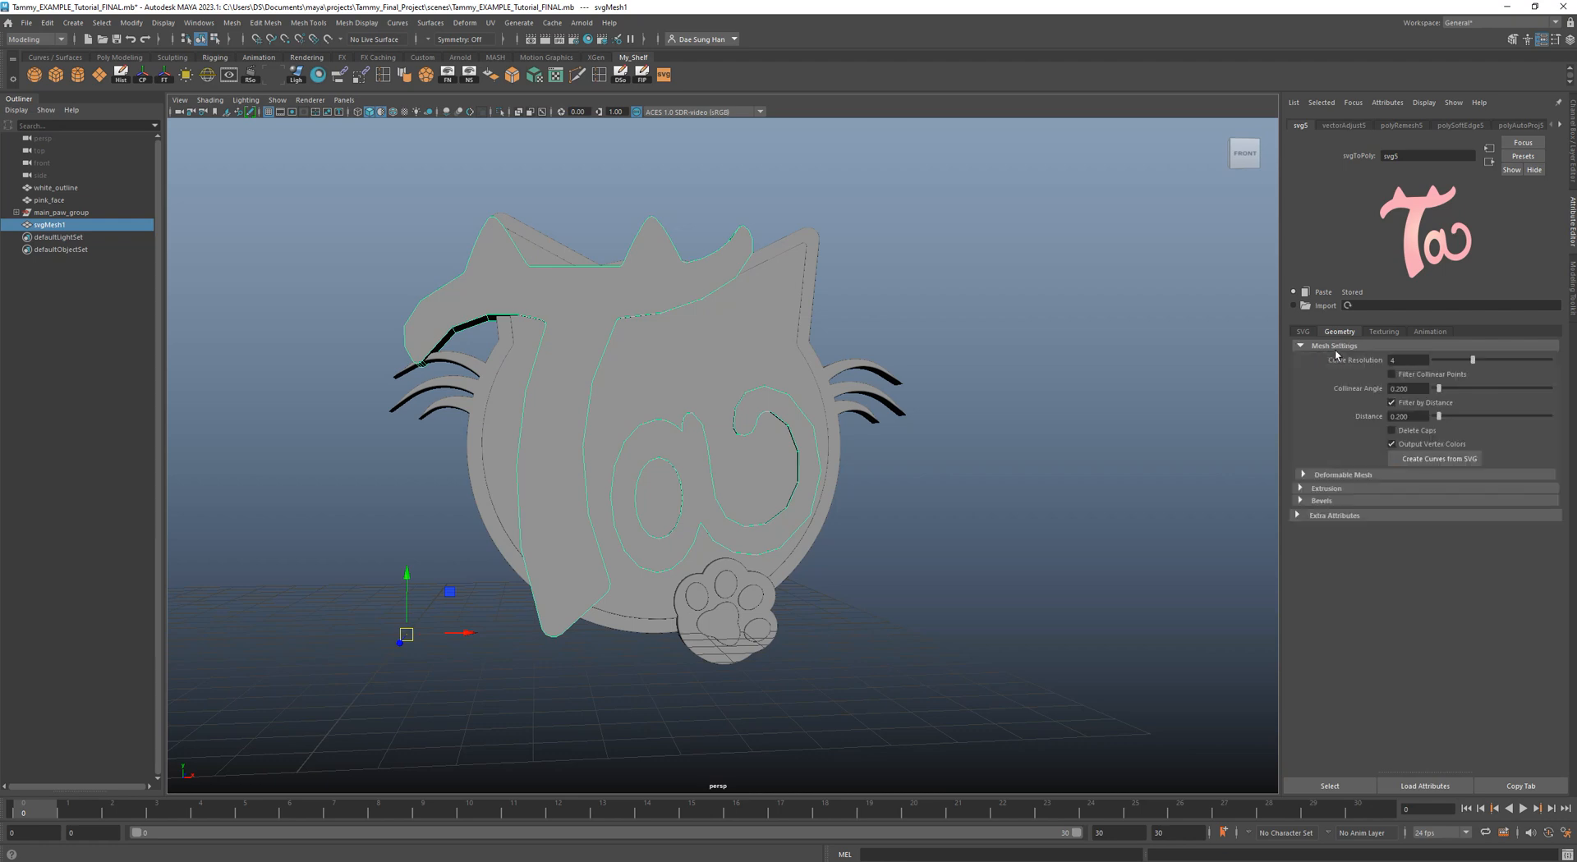
pyautogui.click(1392, 359)
pyautogui.write('20')
pyautogui.press('Return')
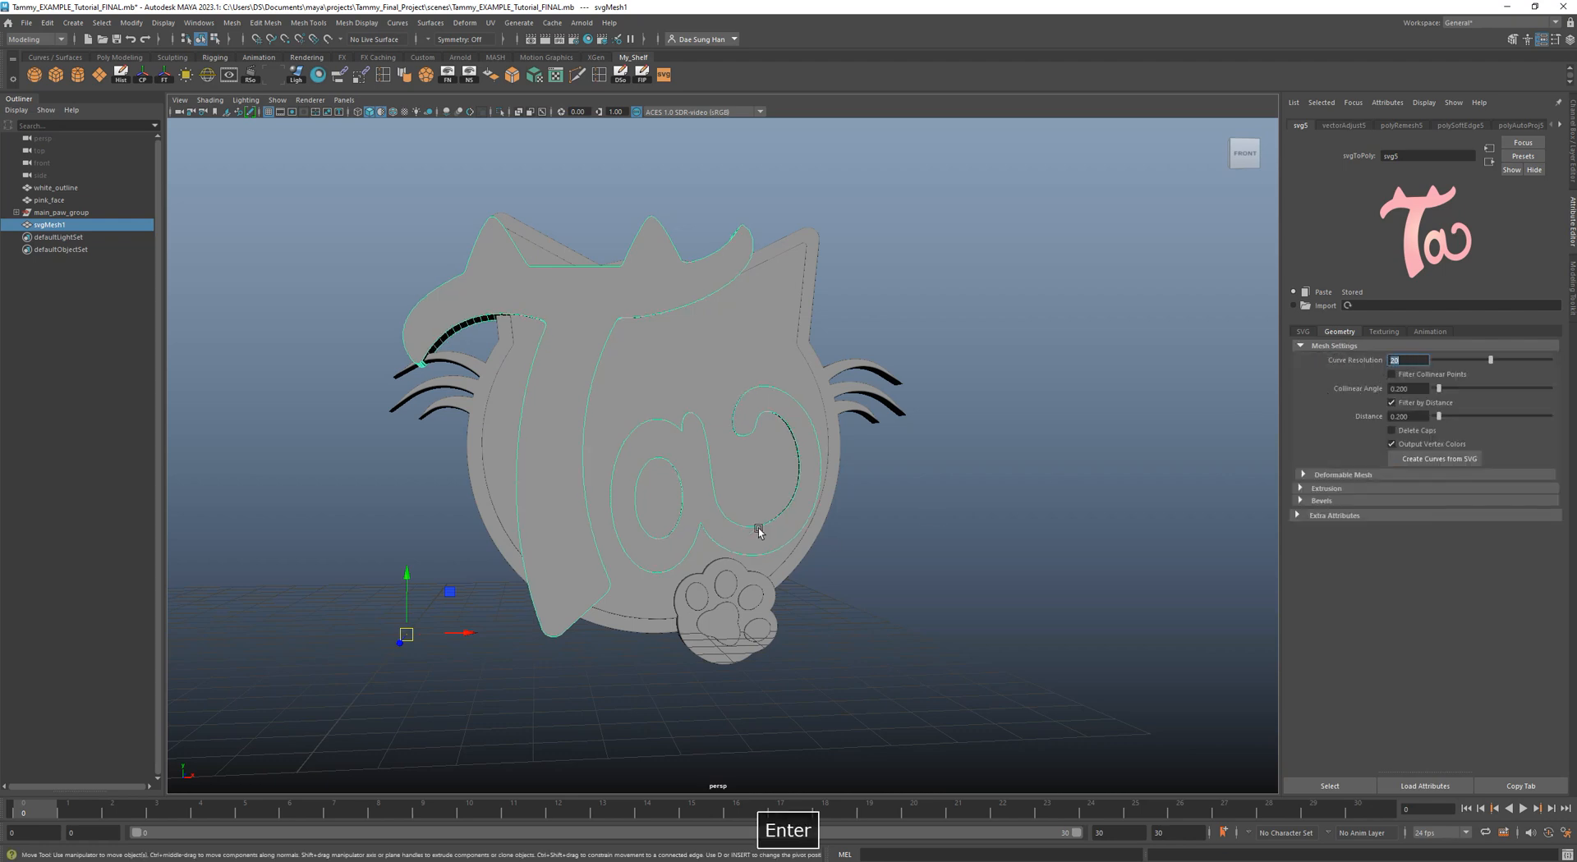
pyautogui.click(1406, 416)
pyautogui.write('1')
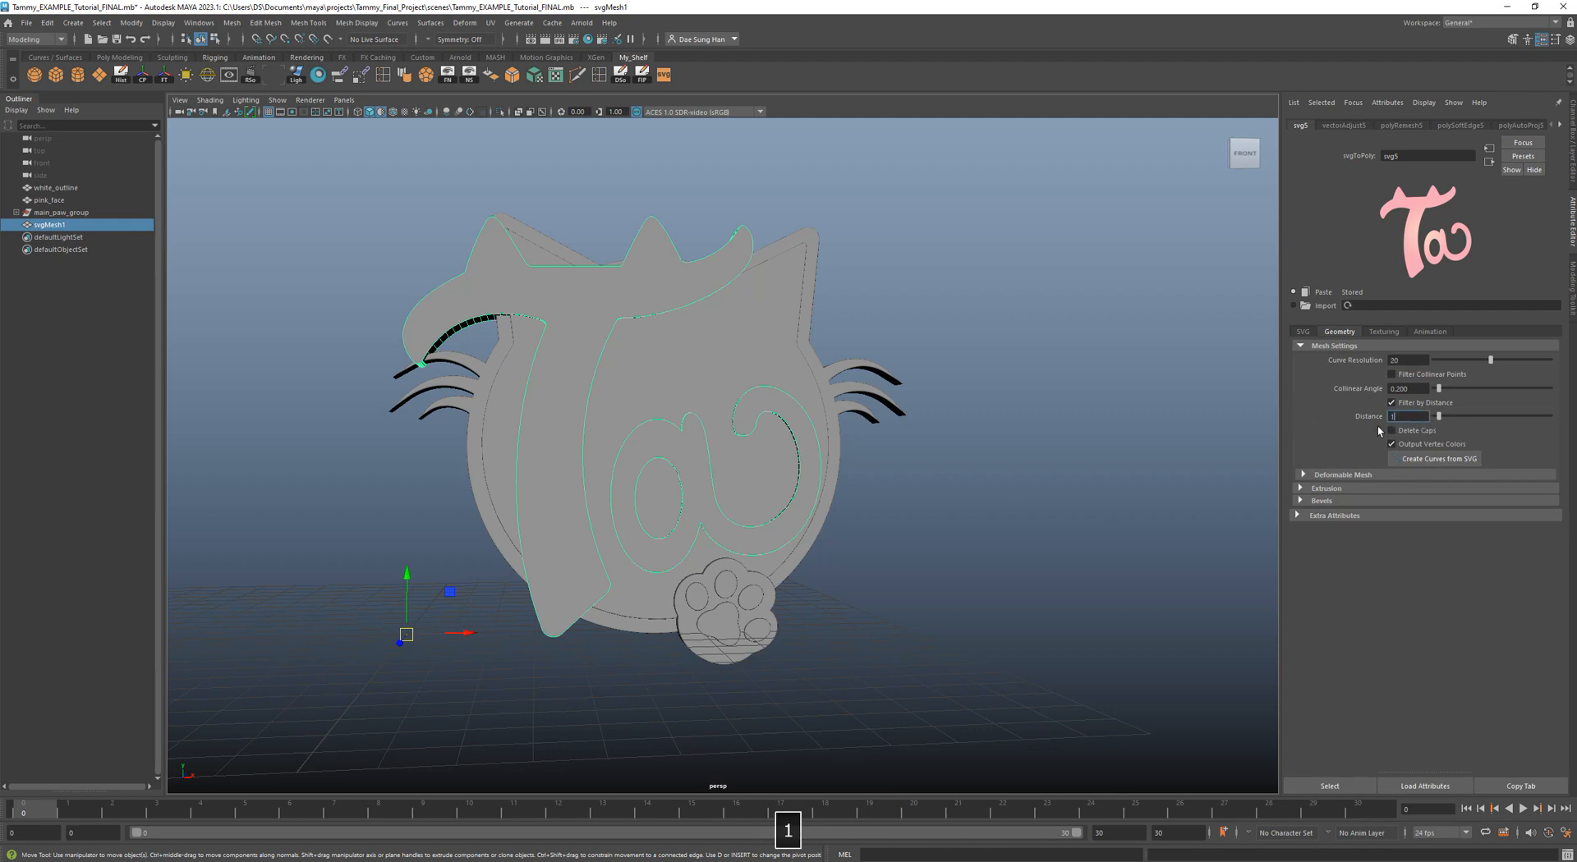
pyautogui.press('Return')
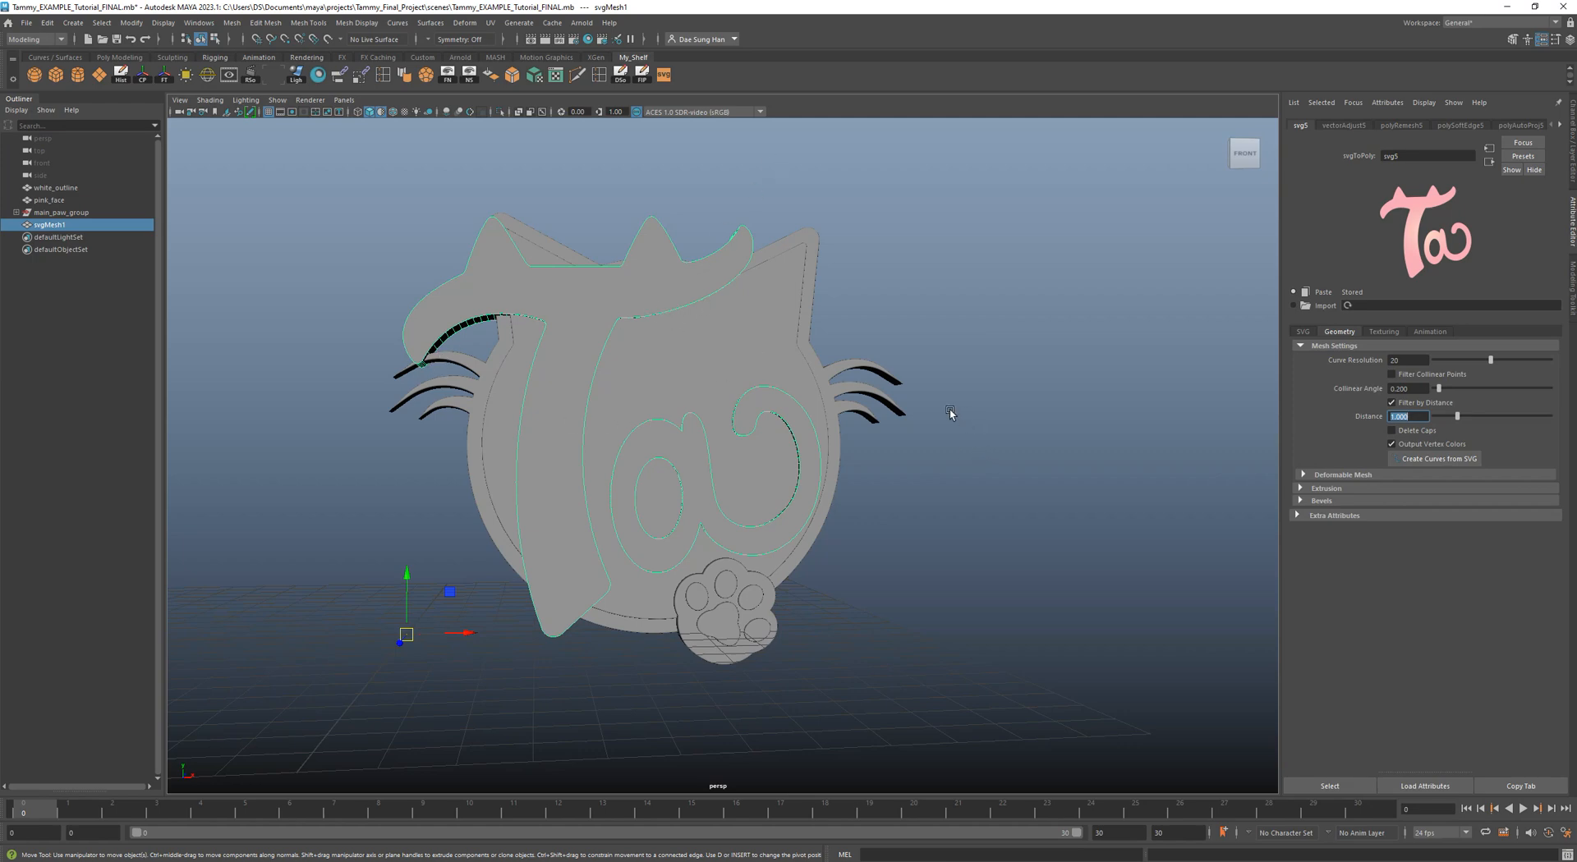
pyautogui.keyDown('alt'); pyautogui.moveTo(704, 354); pyautogui.dragTo(676, 382); pyautogui.keyUp('alt')
pyautogui.keyDown('alt'); pyautogui.moveTo(676, 382); pyautogui.dragTo(794, 426, button='right'); pyautogui.keyUp('alt')
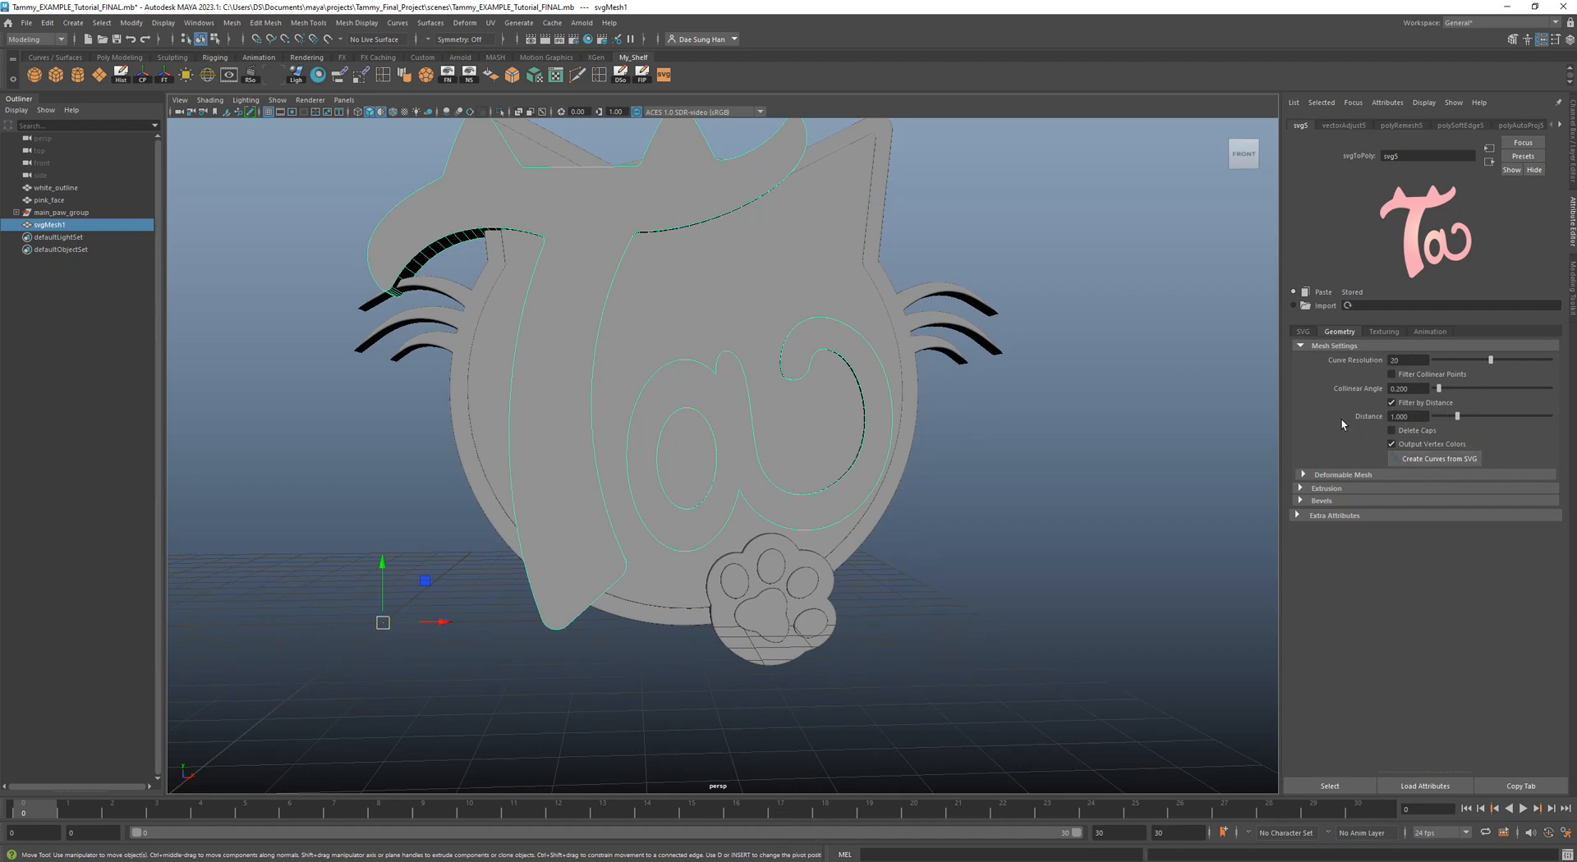
# Set the Ta lettering mesh's extrude distance to 0.65.
pyautogui.click(1354, 474)
pyautogui.click(1354, 473)
pyautogui.click(1354, 489)
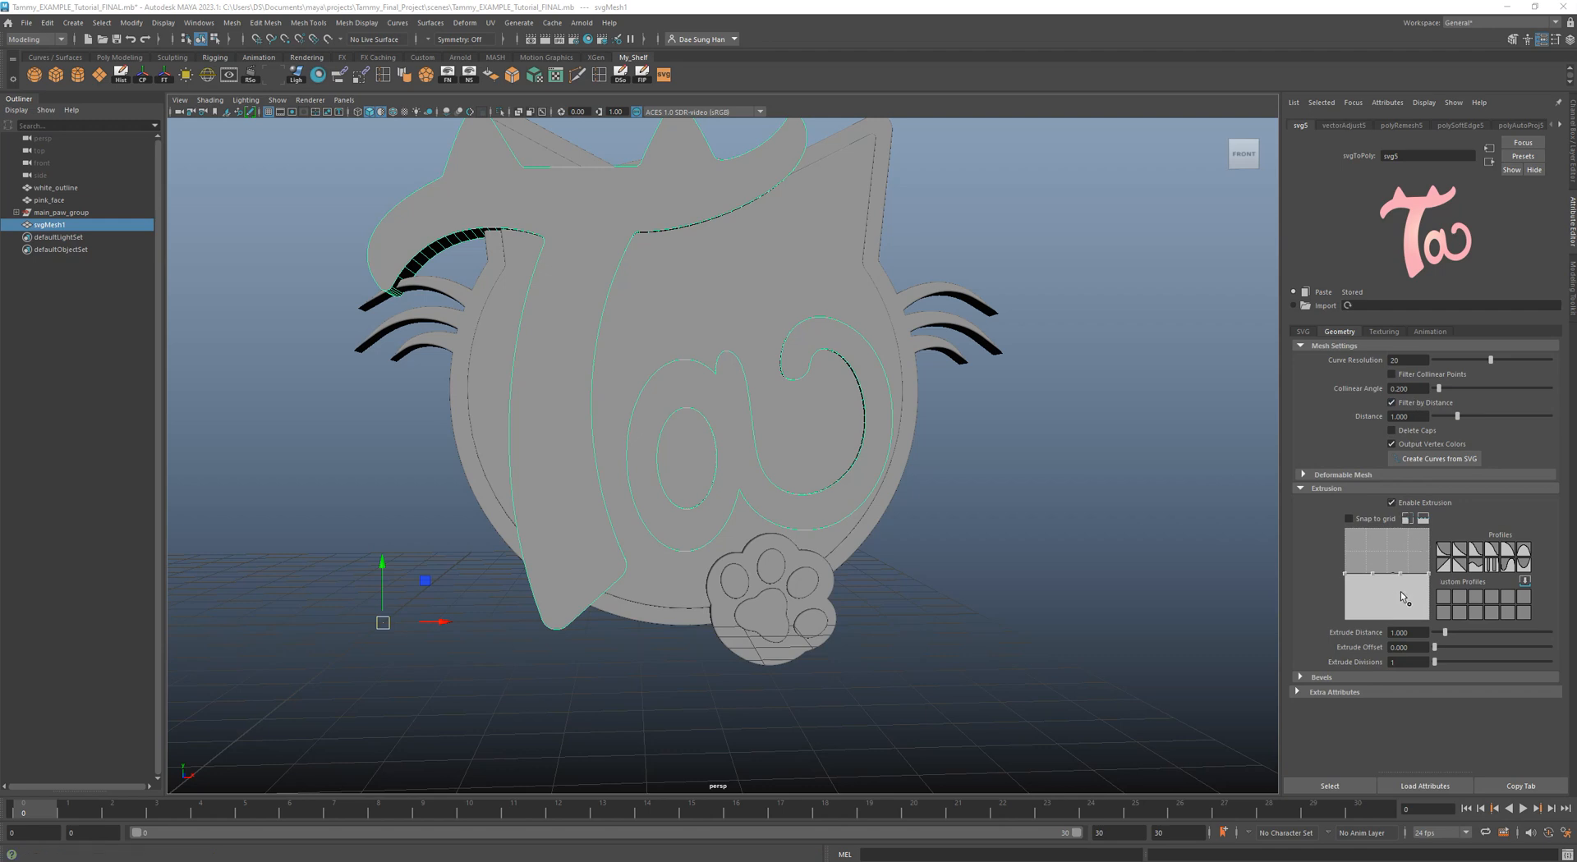
pyautogui.click(1400, 633)
pyautogui.write('.65')
pyautogui.press('Return')
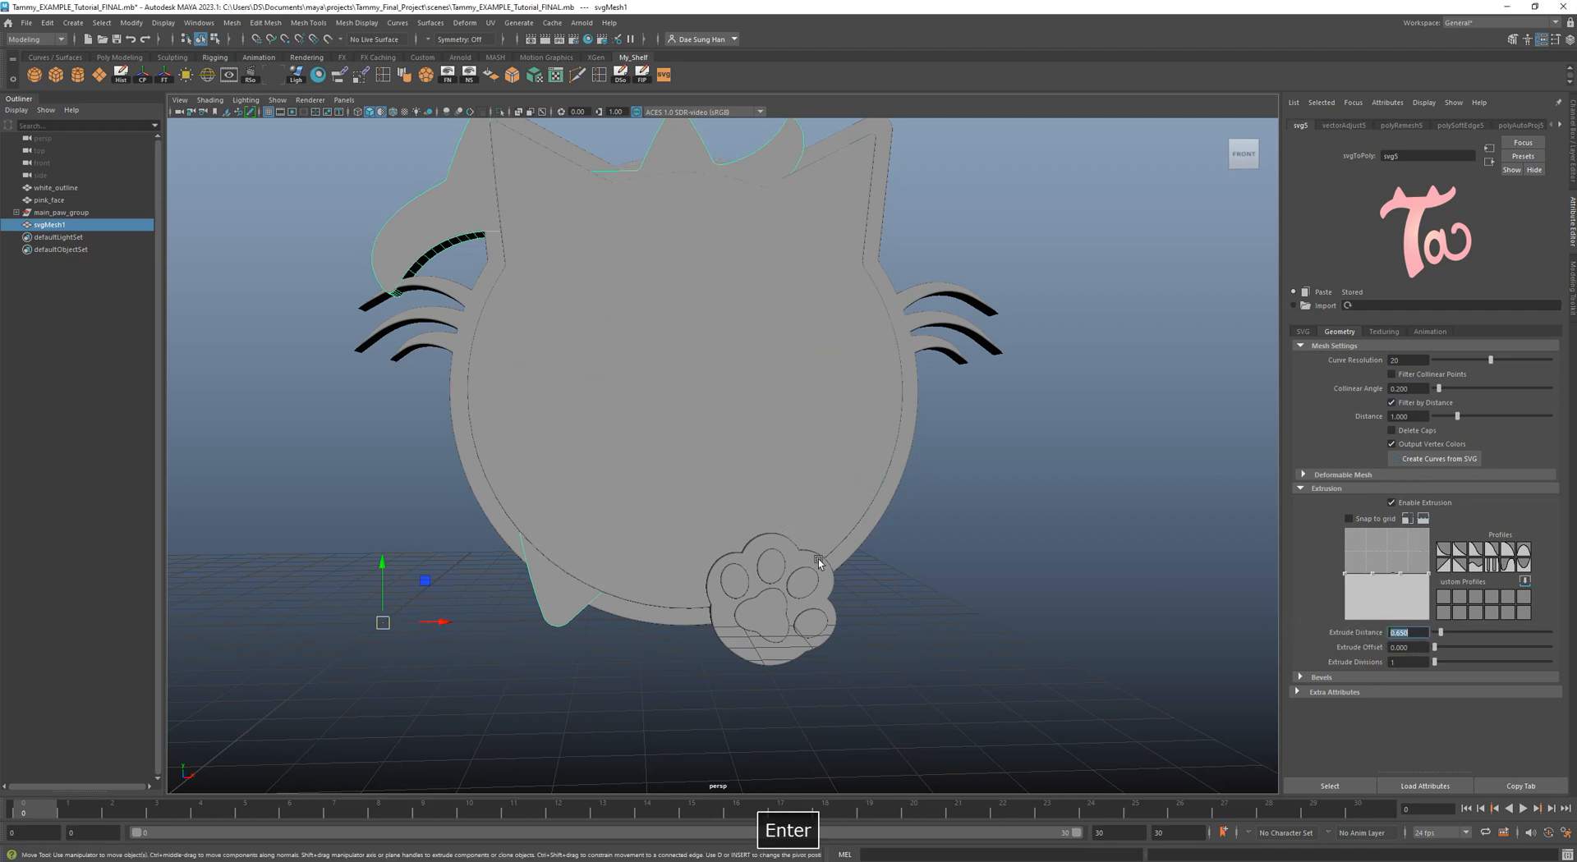
pyautogui.keyDown('alt'); pyautogui.moveTo(753, 466); pyautogui.dragTo(802, 377); pyautogui.keyUp('alt')
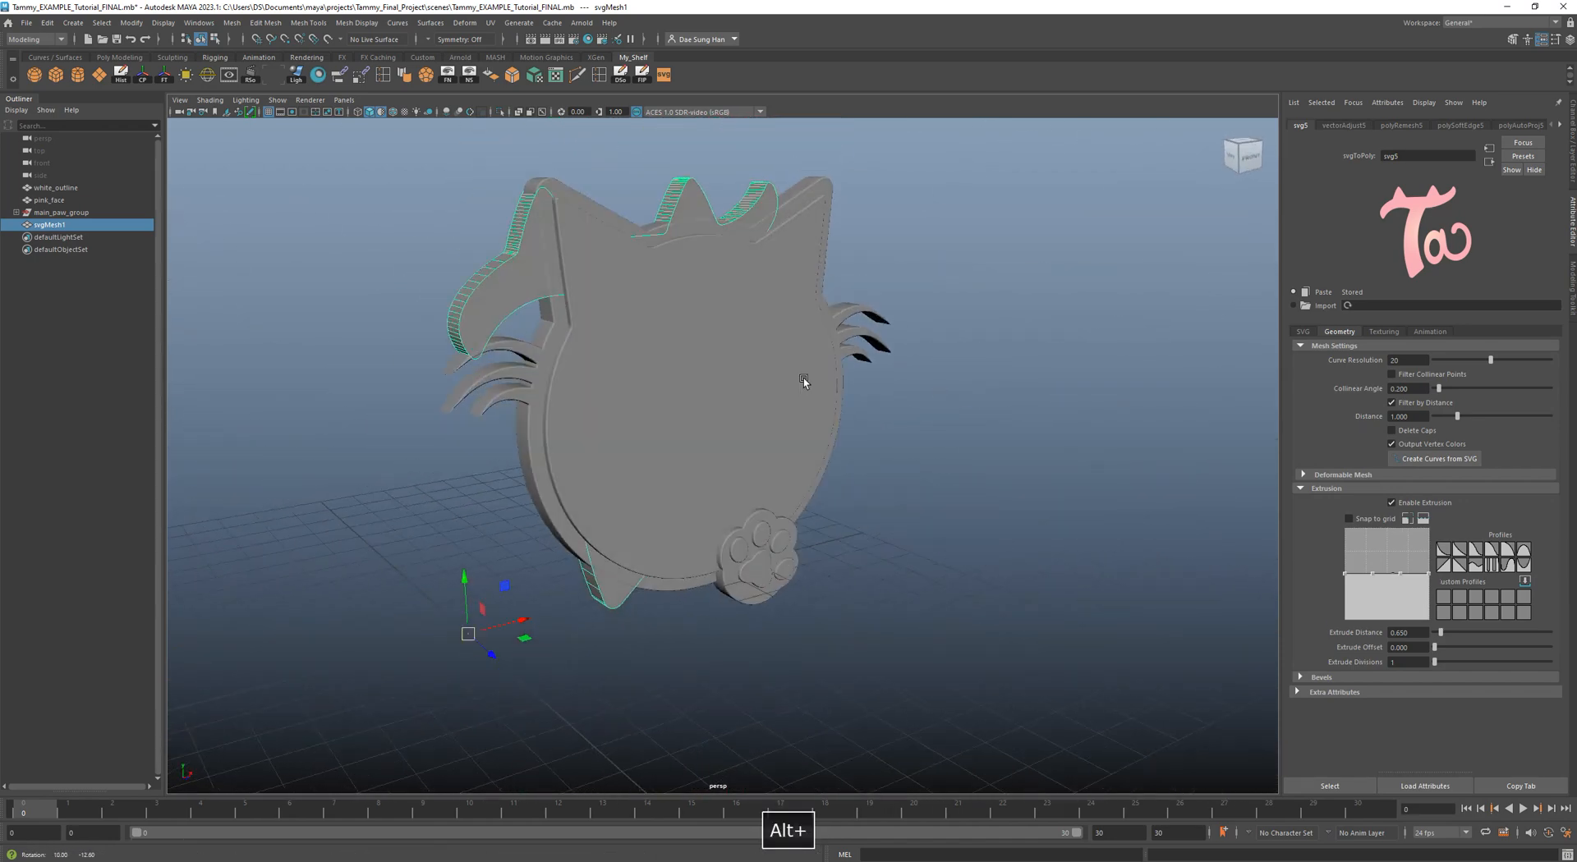
# Enable the bevel on the Ta lettering and set its bevel distance to 0.037 and bevel offset to 0.043.
pyautogui.click(1360, 489)
pyautogui.click(1365, 501)
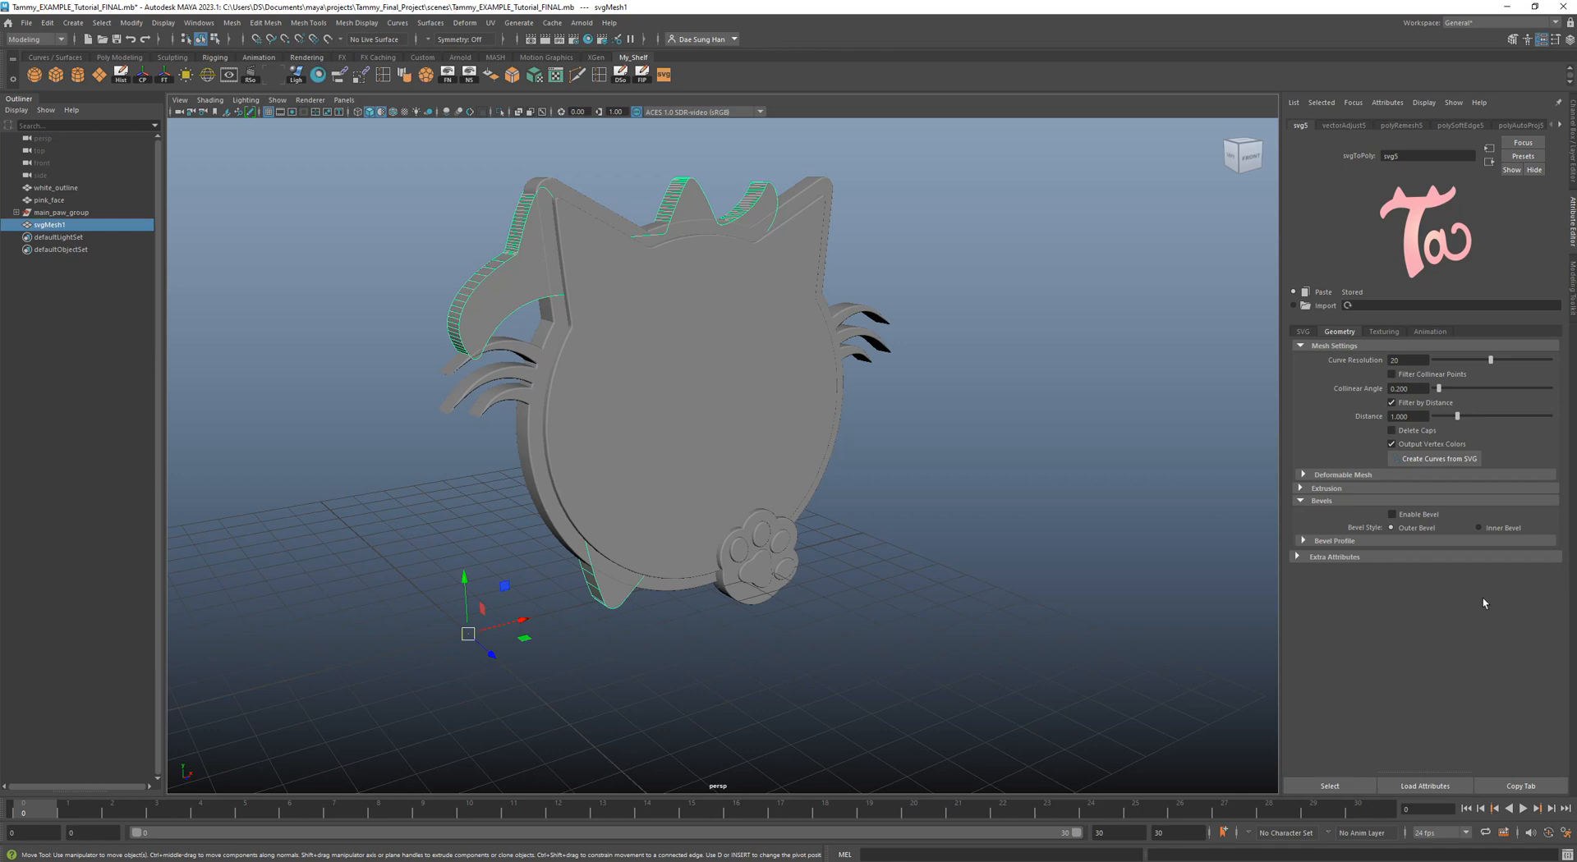
pyautogui.click(1401, 513)
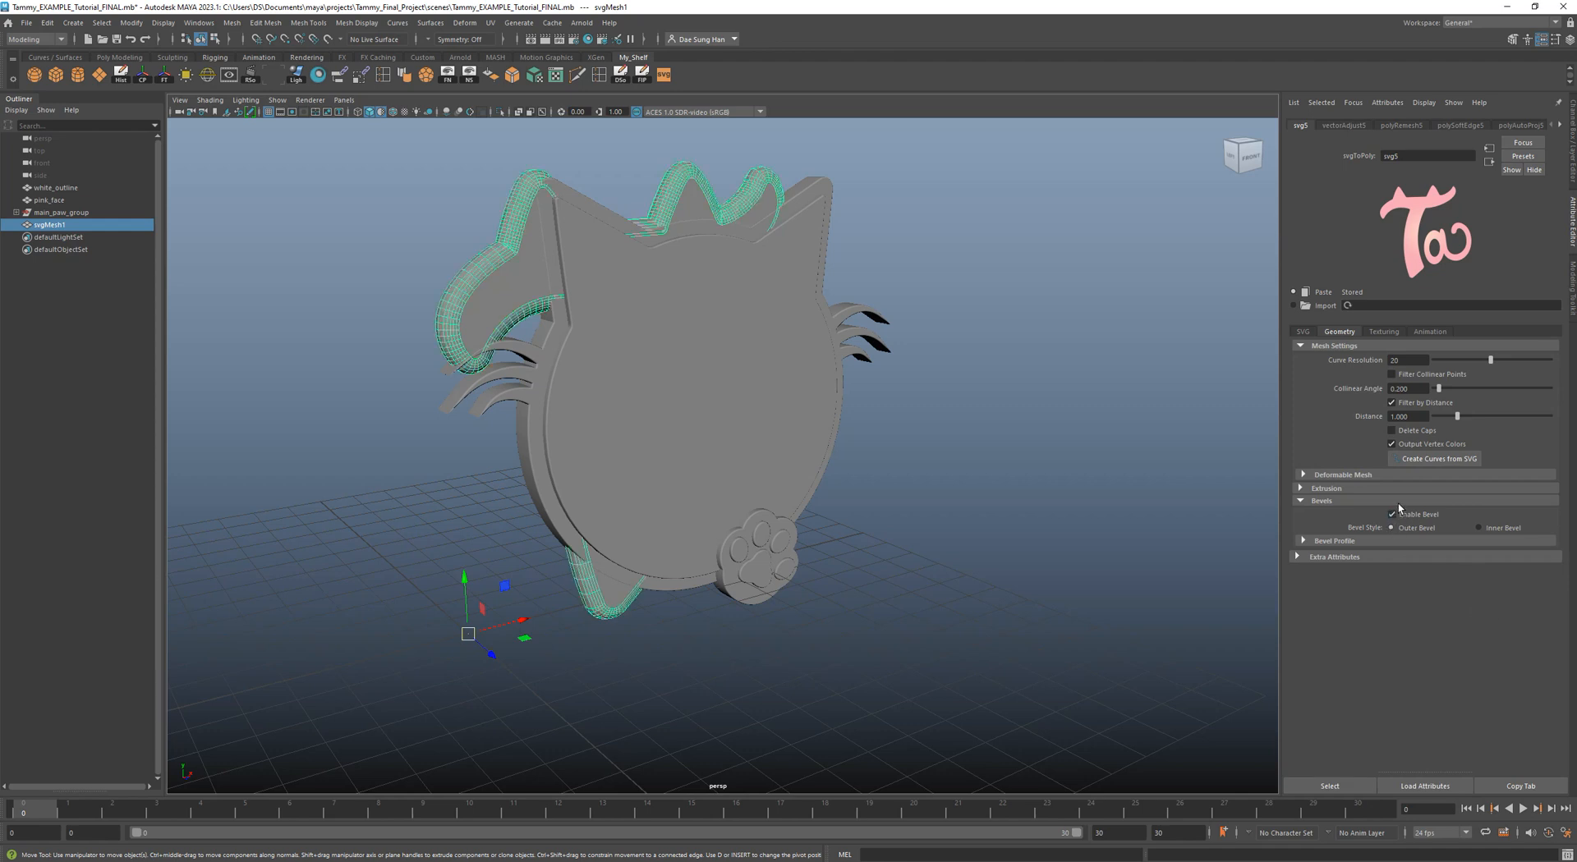
pyautogui.click(1331, 542)
pyautogui.click(1406, 671)
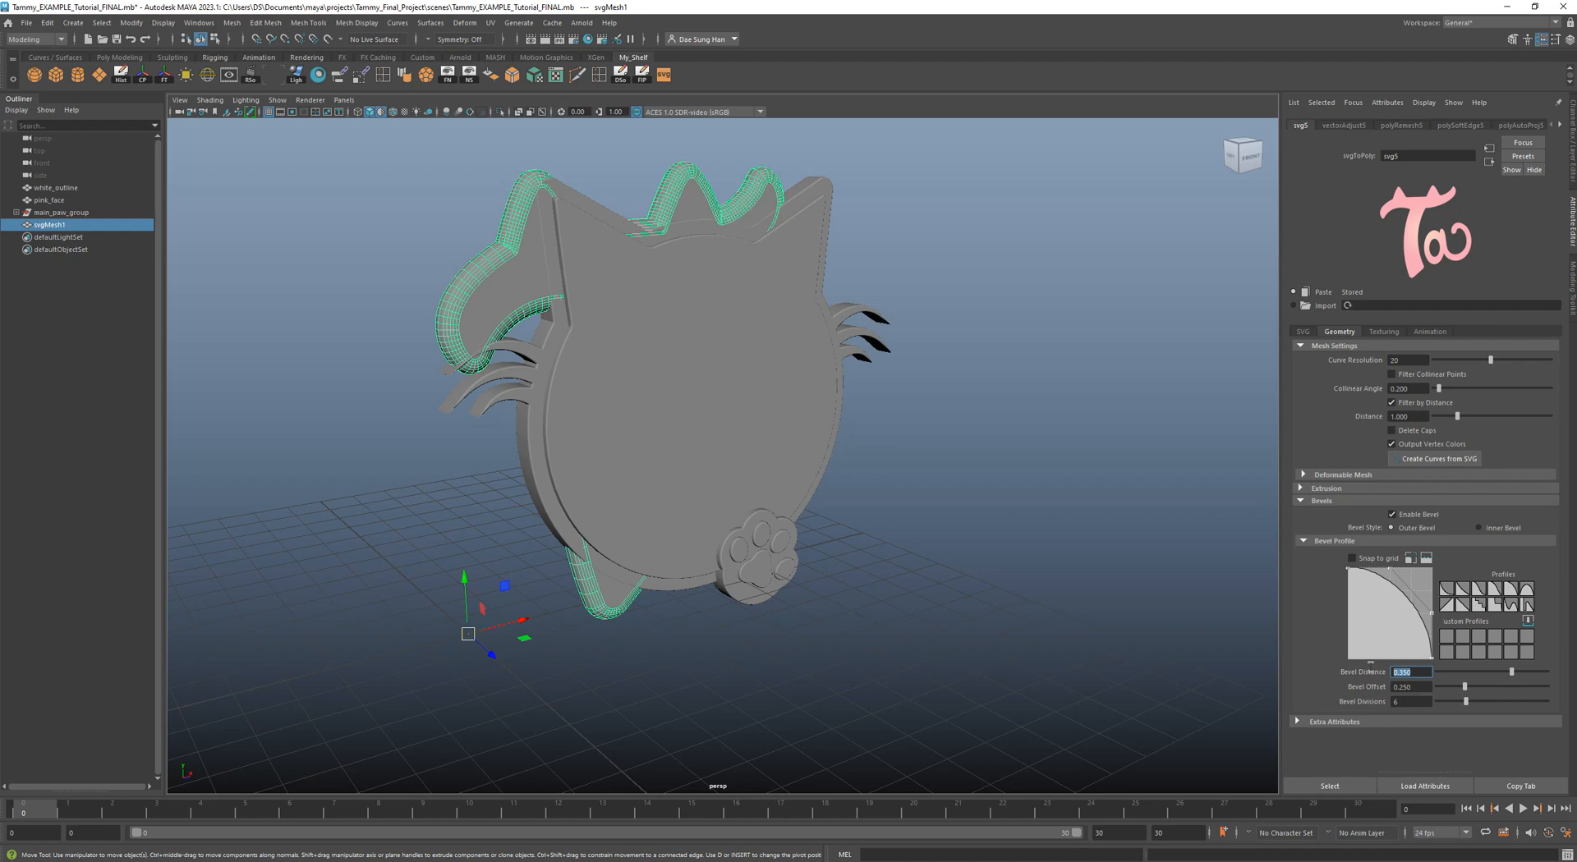
pyautogui.write('0')
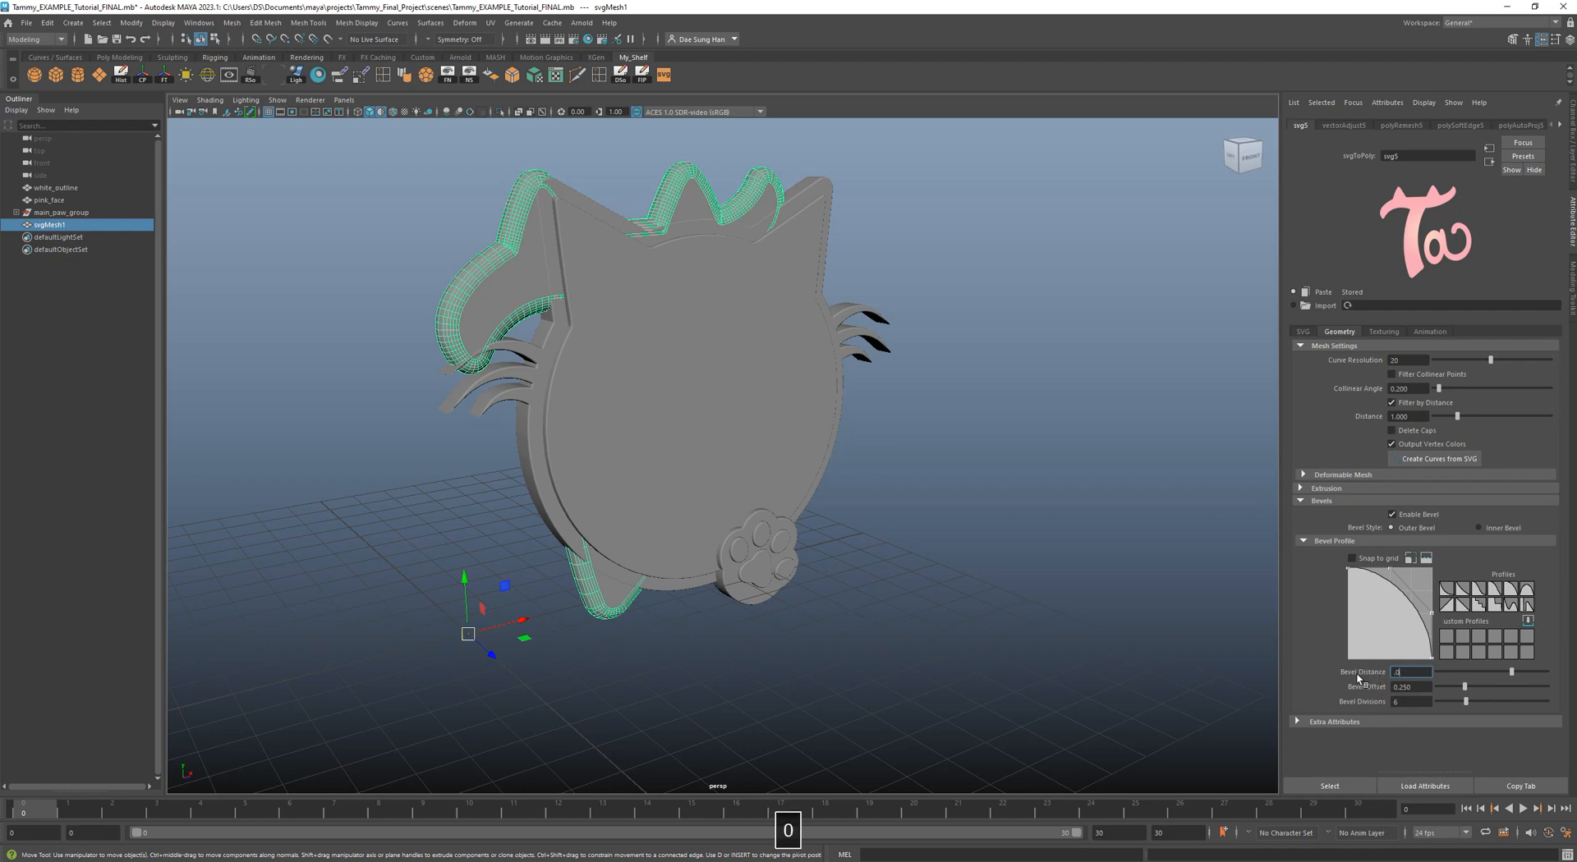
pyautogui.write('.037')
pyautogui.press('Return')
pyautogui.click(1396, 686)
pyautogui.scroll(2, 450, 343)
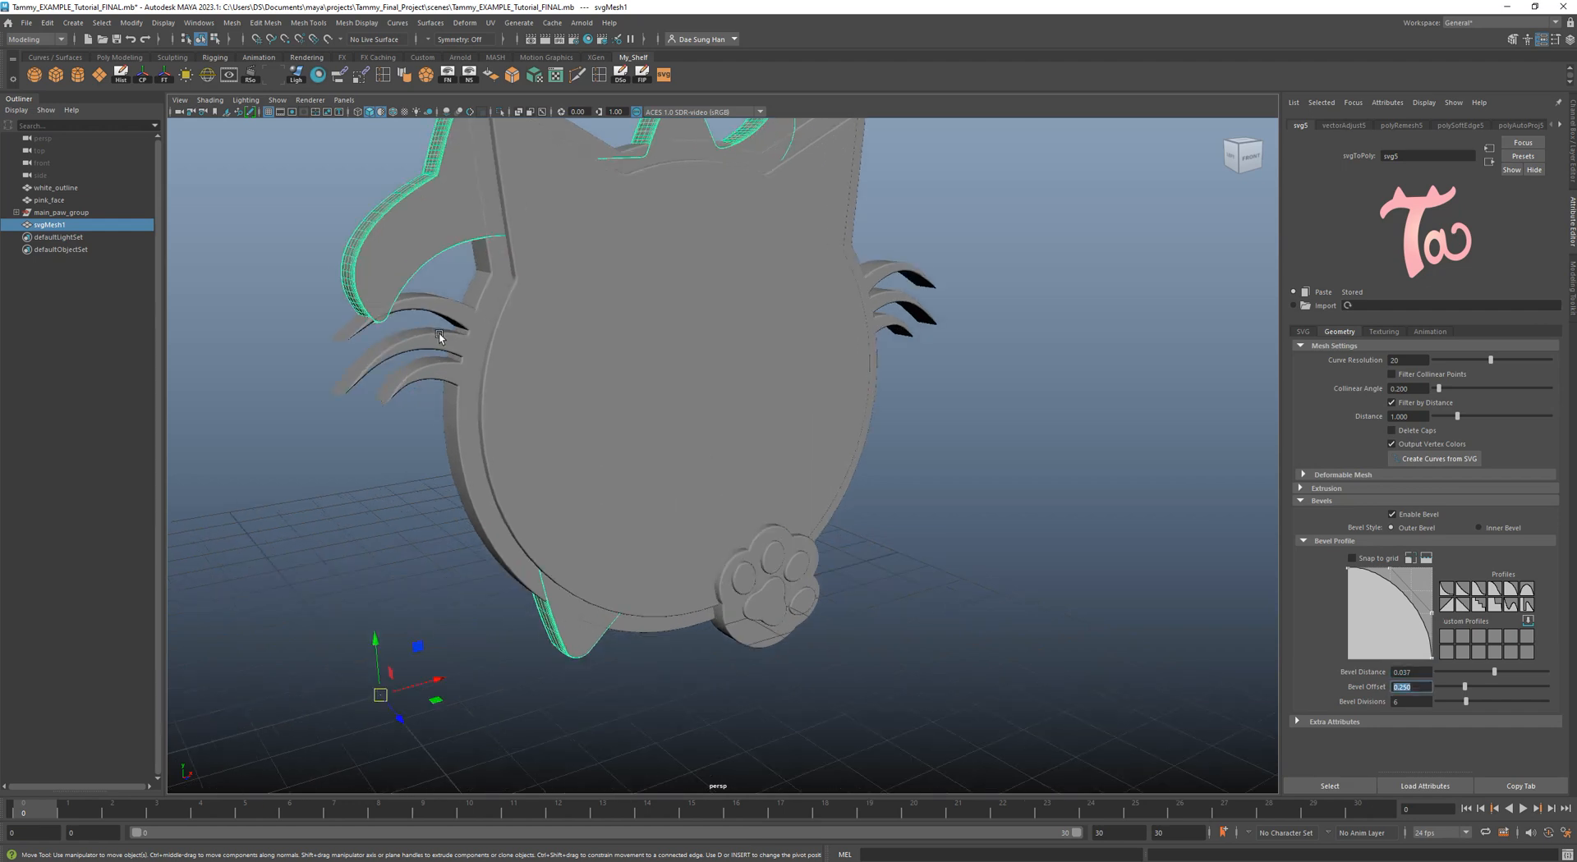
pyautogui.write('.043')
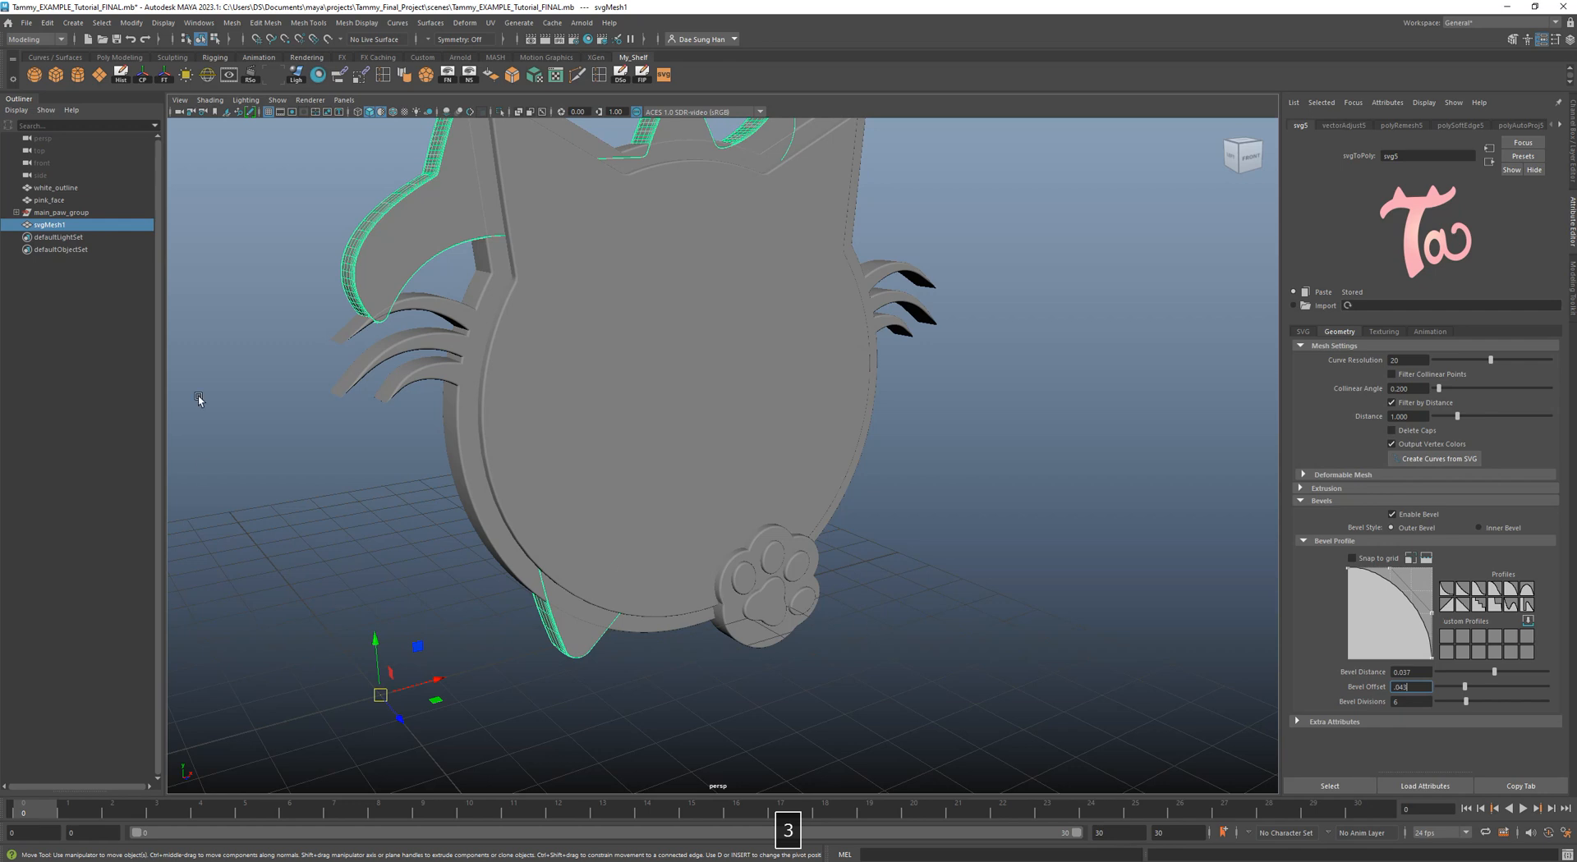
pyautogui.press('Return')
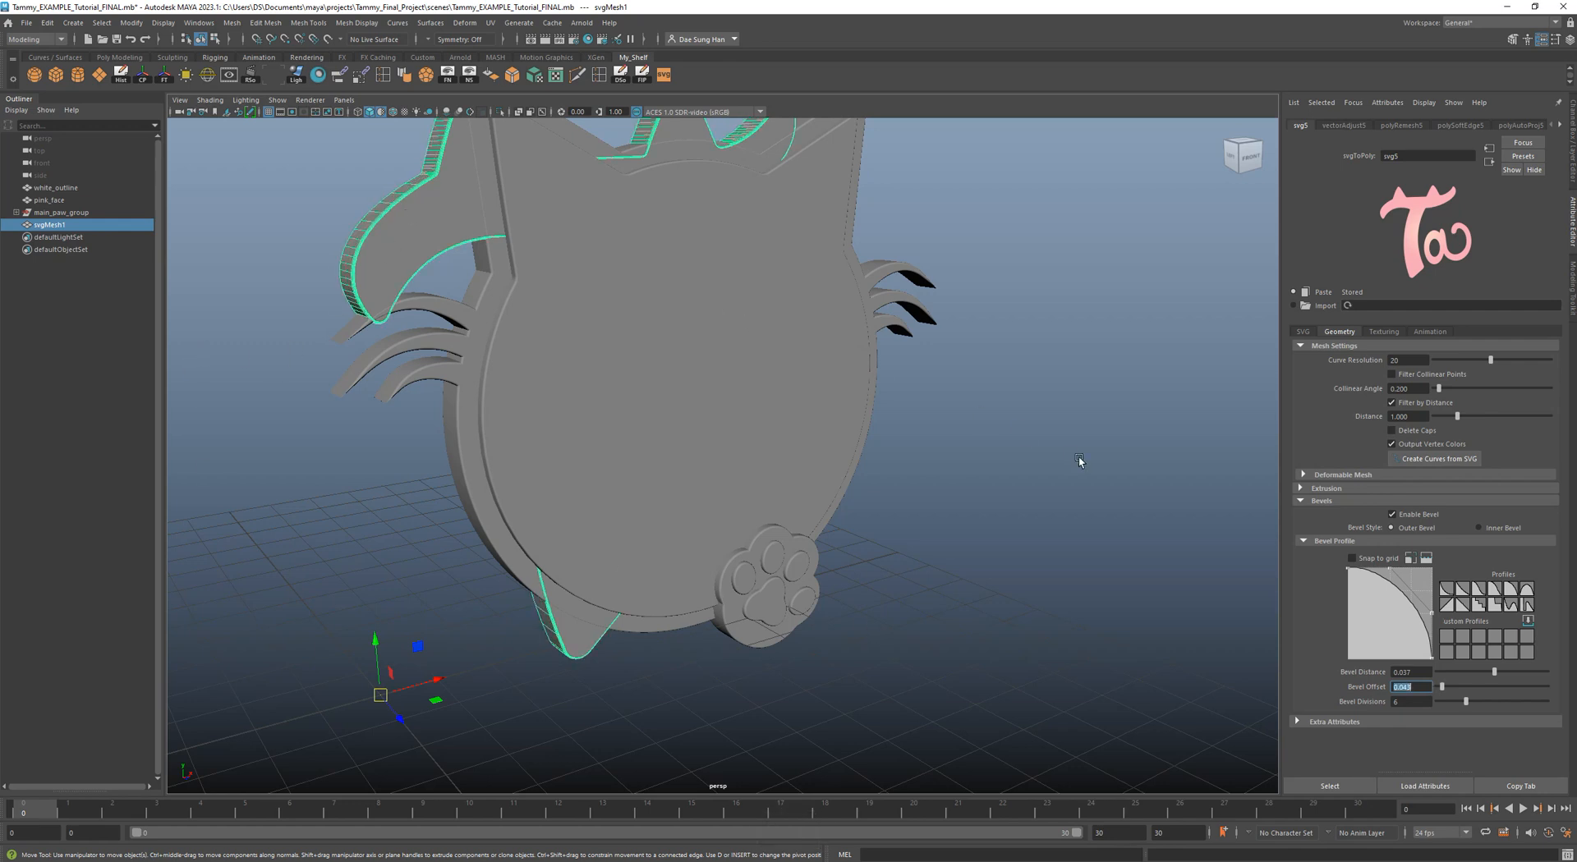
# Examine the beveled edges of the Ta lettering from several angles against the cat head.
pyautogui.keyDown('alt'); pyautogui.moveTo(619, 353); pyautogui.dragTo(757, 482, button='middle'); pyautogui.keyUp('alt')
pyautogui.keyDown('alt'); pyautogui.moveTo(756, 482); pyautogui.dragTo(639, 402); pyautogui.keyUp('alt')
pyautogui.click(950, 324)
pyautogui.scroll(5, 742, 374)
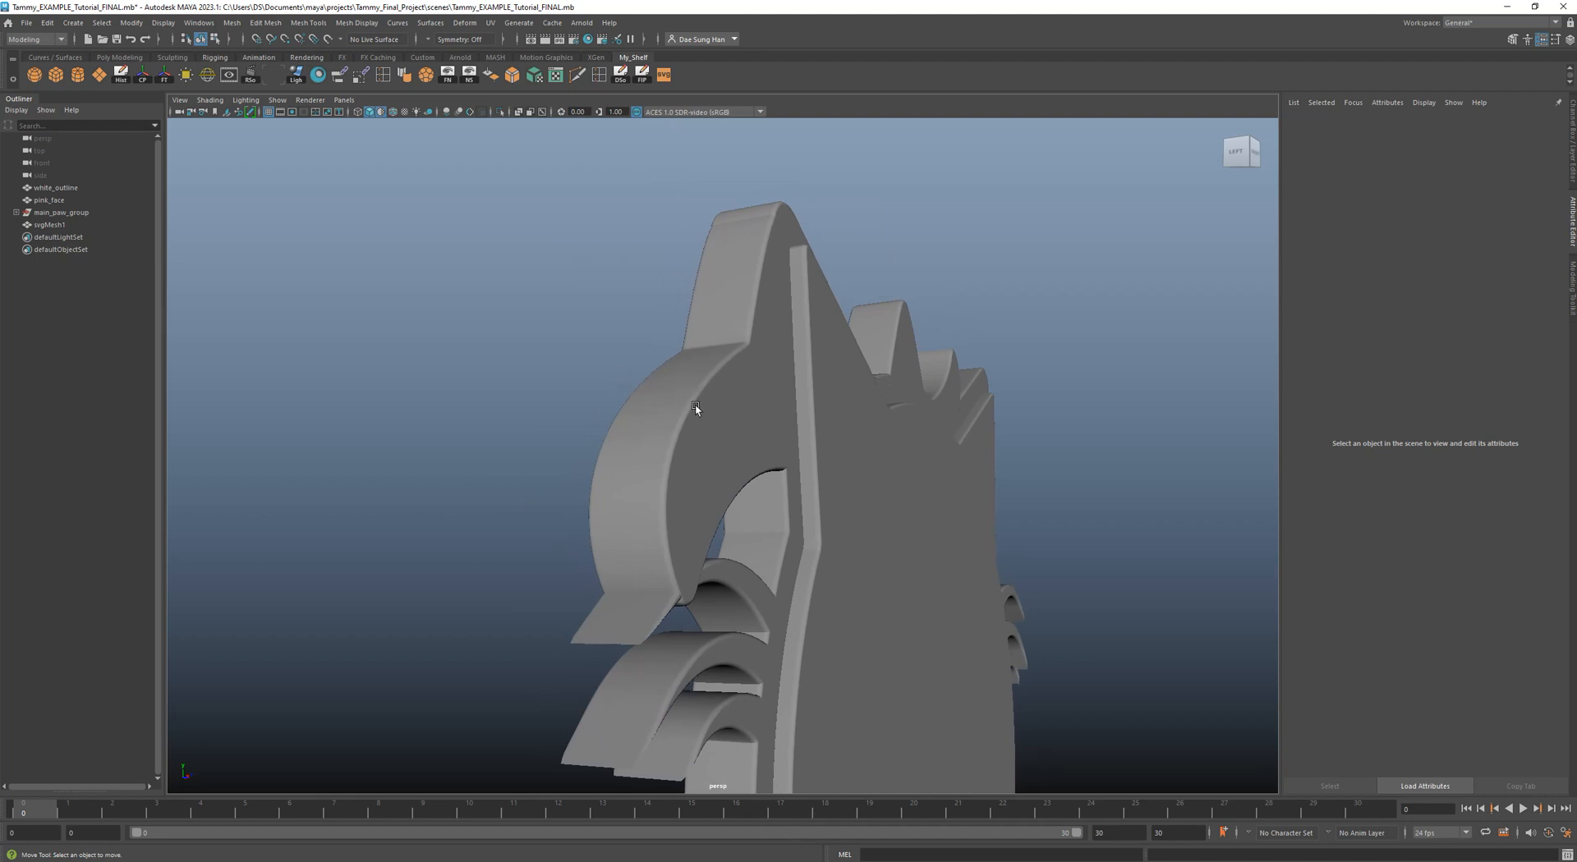
pyautogui.keyDown('alt'); pyautogui.moveTo(710, 391); pyautogui.dragTo(599, 475); pyautogui.keyUp('alt')
pyautogui.keyDown('alt'); pyautogui.moveTo(599, 476); pyautogui.dragTo(960, 544, button='right'); pyautogui.keyUp('alt')
pyautogui.keyDown('alt'); pyautogui.moveTo(959, 543); pyautogui.dragTo(553, 457); pyautogui.keyUp('alt')
pyautogui.click(557, 461)
pyautogui.keyDown('alt'); pyautogui.moveTo(904, 450); pyautogui.dragTo(483, 377, button='right'); pyautogui.keyUp('alt')
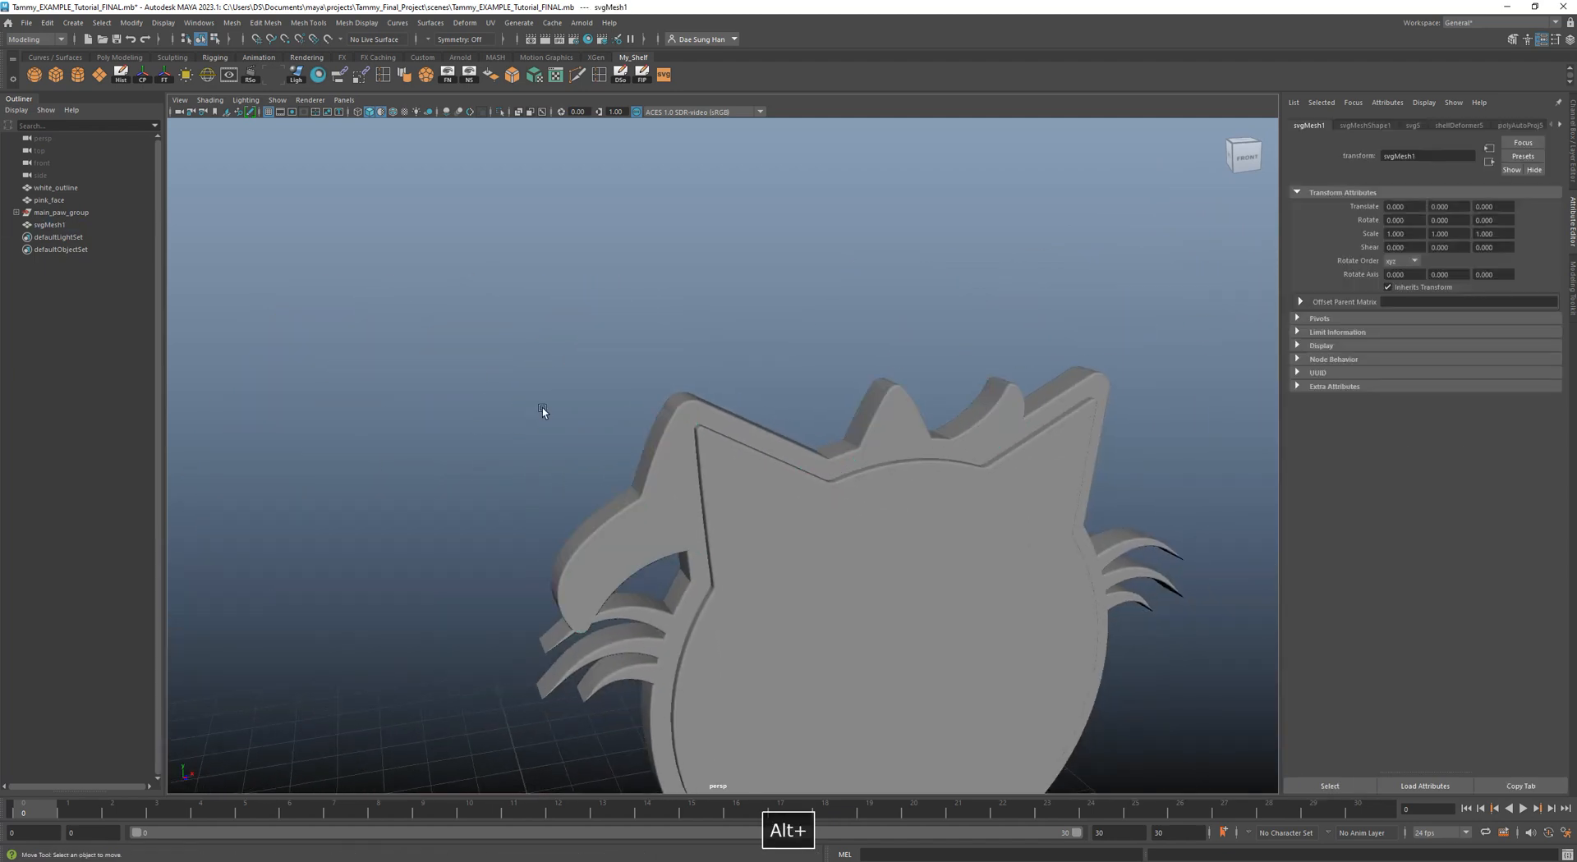
pyautogui.click(482, 377)
pyautogui.keyDown('alt'); pyautogui.moveTo(924, 481); pyautogui.dragTo(733, 481, button='right'); pyautogui.keyUp('alt')
pyautogui.keyDown('alt'); pyautogui.moveTo(733, 480); pyautogui.dragTo(734, 345, button='middle'); pyautogui.keyUp('alt')
pyautogui.keyDown('alt'); pyautogui.moveTo(734, 345); pyautogui.dragTo(796, 338); pyautogui.keyUp('alt')
pyautogui.keyDown('alt'); pyautogui.moveTo(530, 326); pyautogui.dragTo(609, 326, button='right'); pyautogui.keyUp('alt')
# Select the Ta lettering mesh and set its SVG size to 6.
pyautogui.click(663, 328)
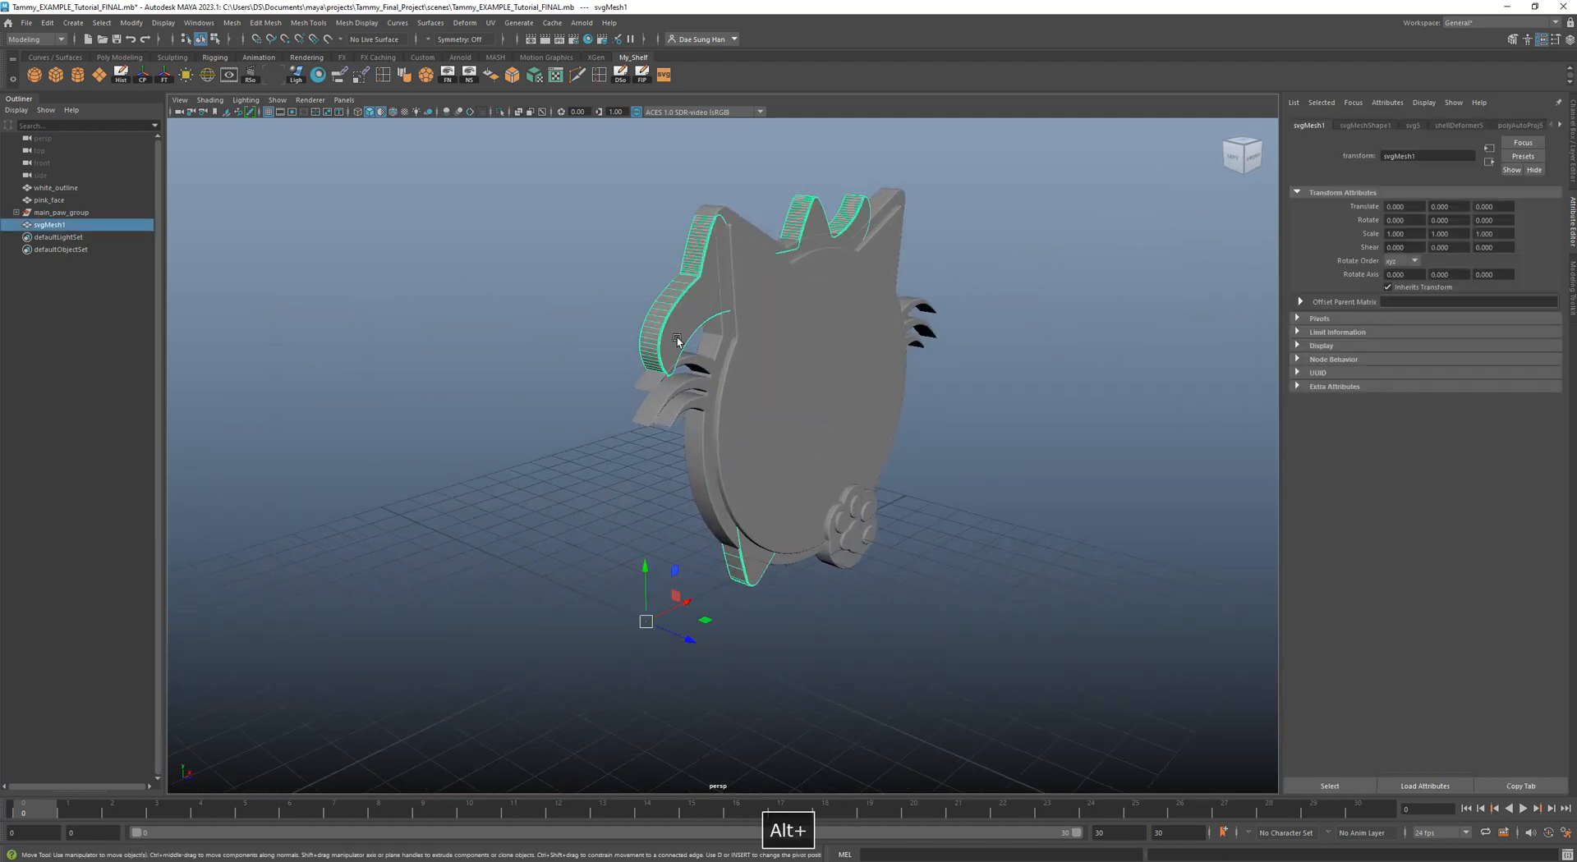
pyautogui.keyDown('alt'); pyautogui.moveTo(638, 545); pyautogui.dragTo(630, 606); pyautogui.keyUp('alt')
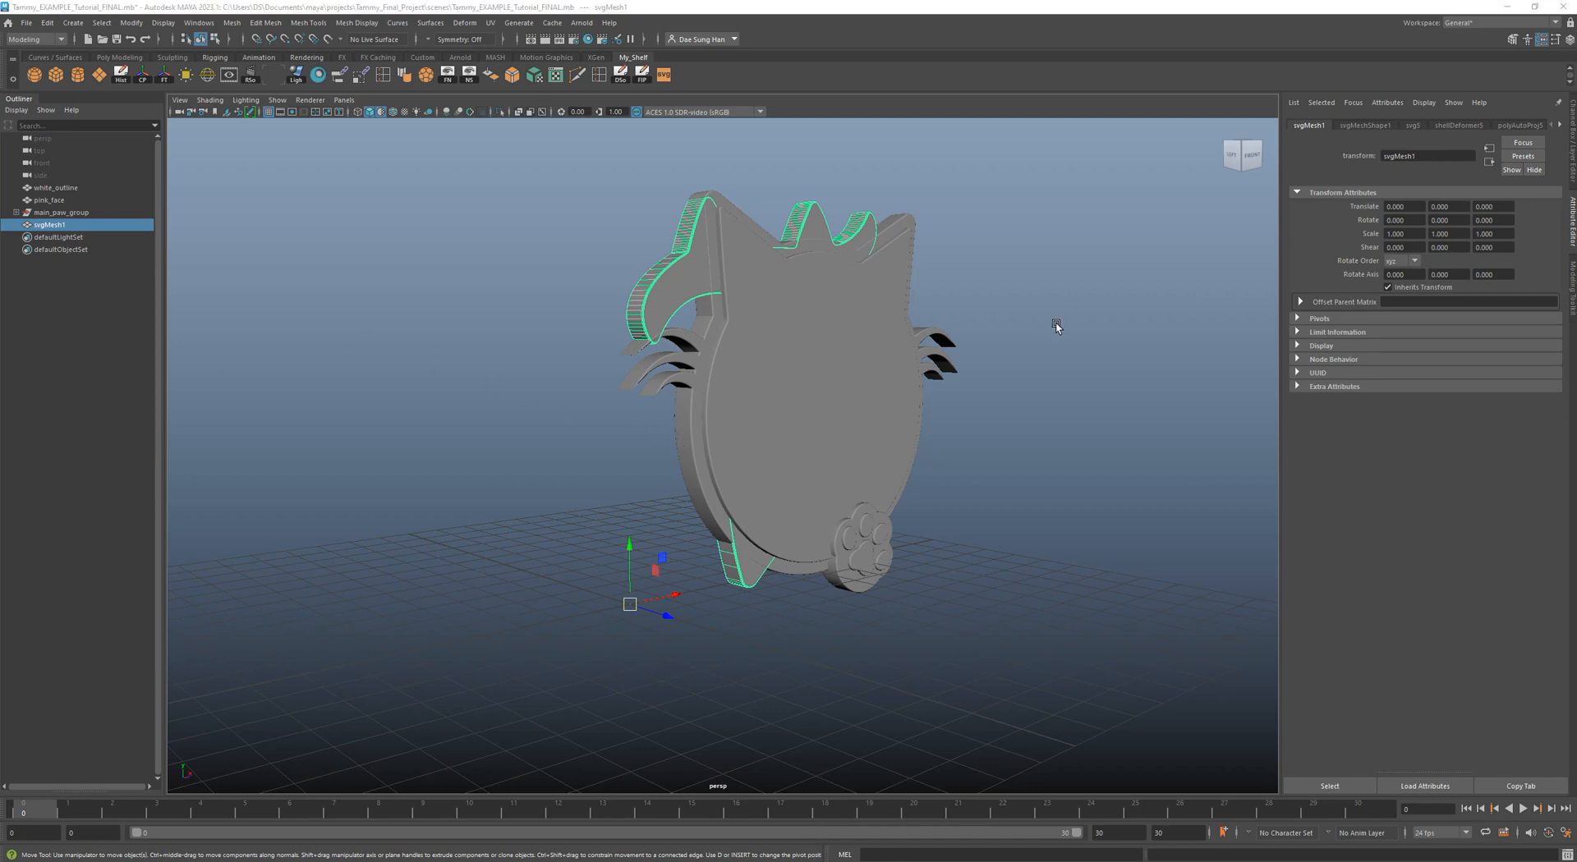
pyautogui.click(1412, 125)
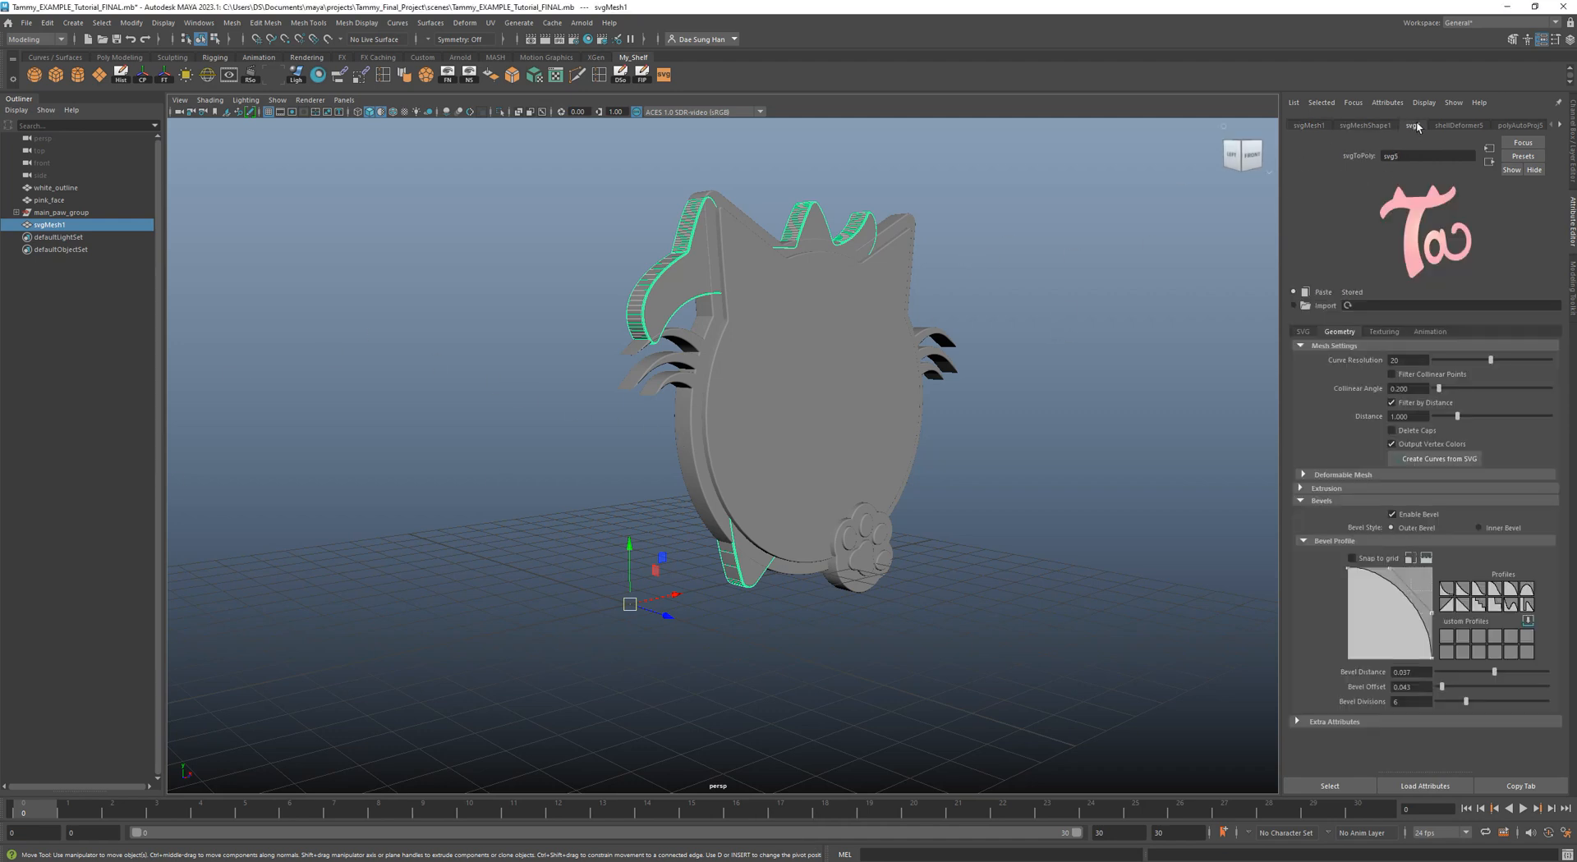
pyautogui.click(1304, 332)
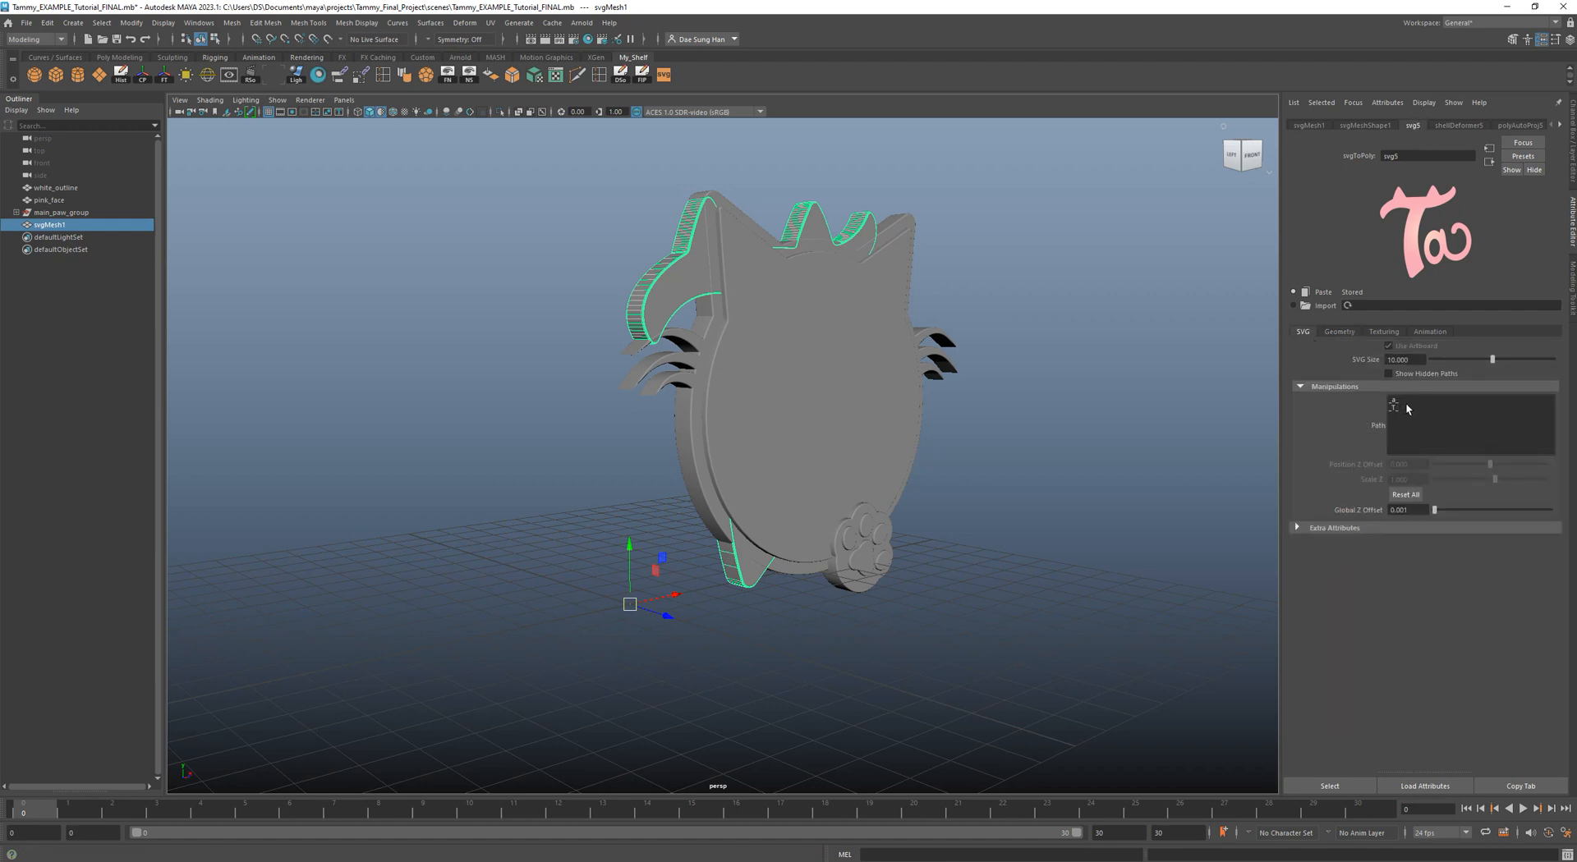
pyautogui.click(1420, 360)
pyautogui.write('6')
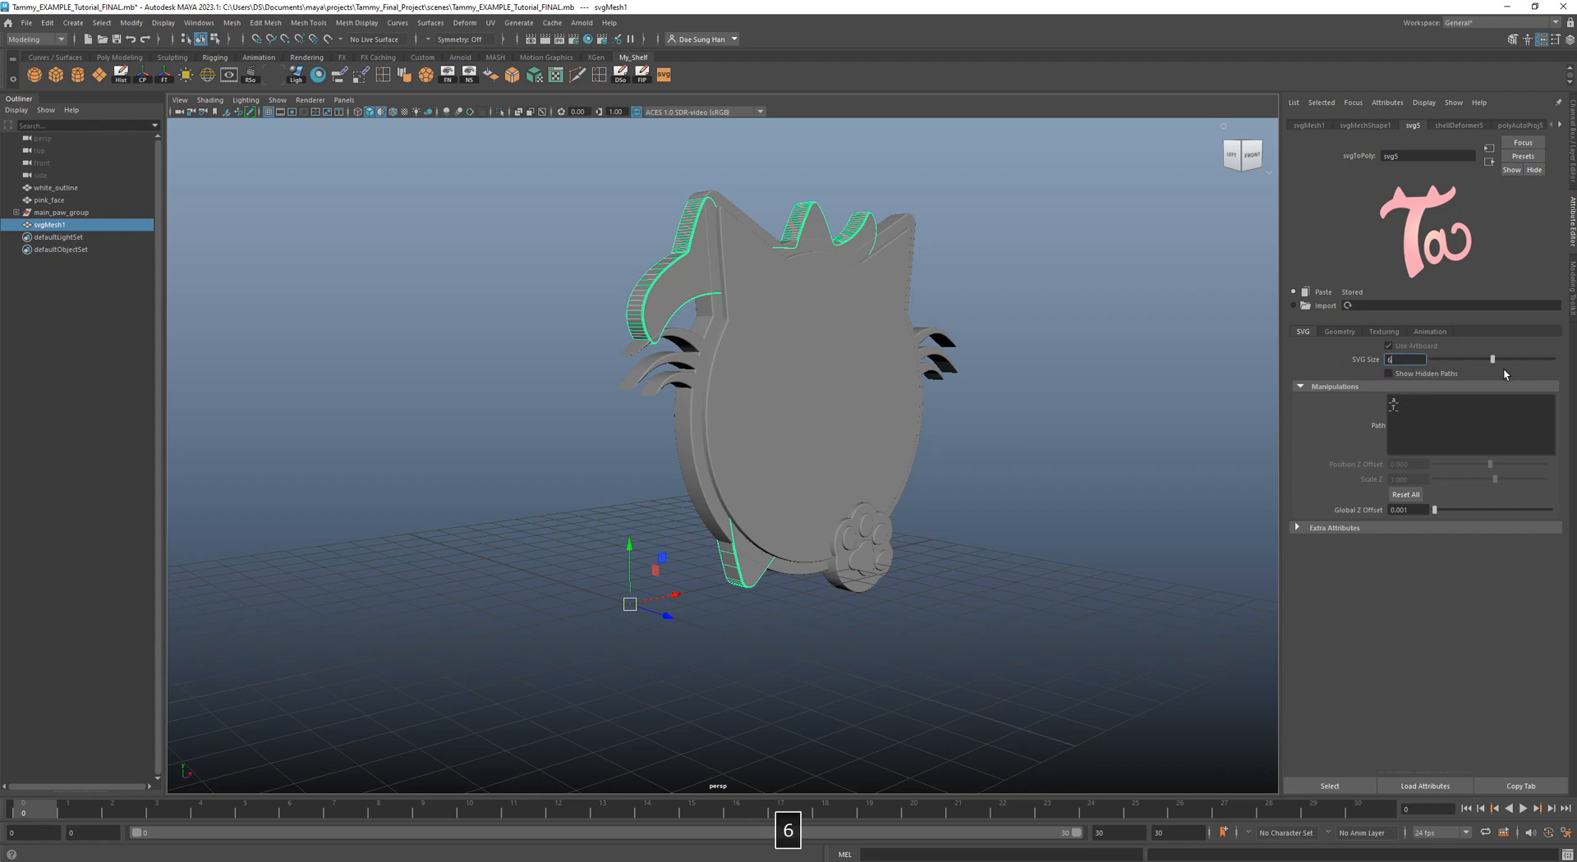
pyautogui.press('Return')
pyautogui.keyDown('alt'); pyautogui.moveTo(872, 548); pyautogui.dragTo(737, 509); pyautogui.keyUp('alt')
# Center the pivot of the Ta lettering mesh.
pyautogui.press('w')
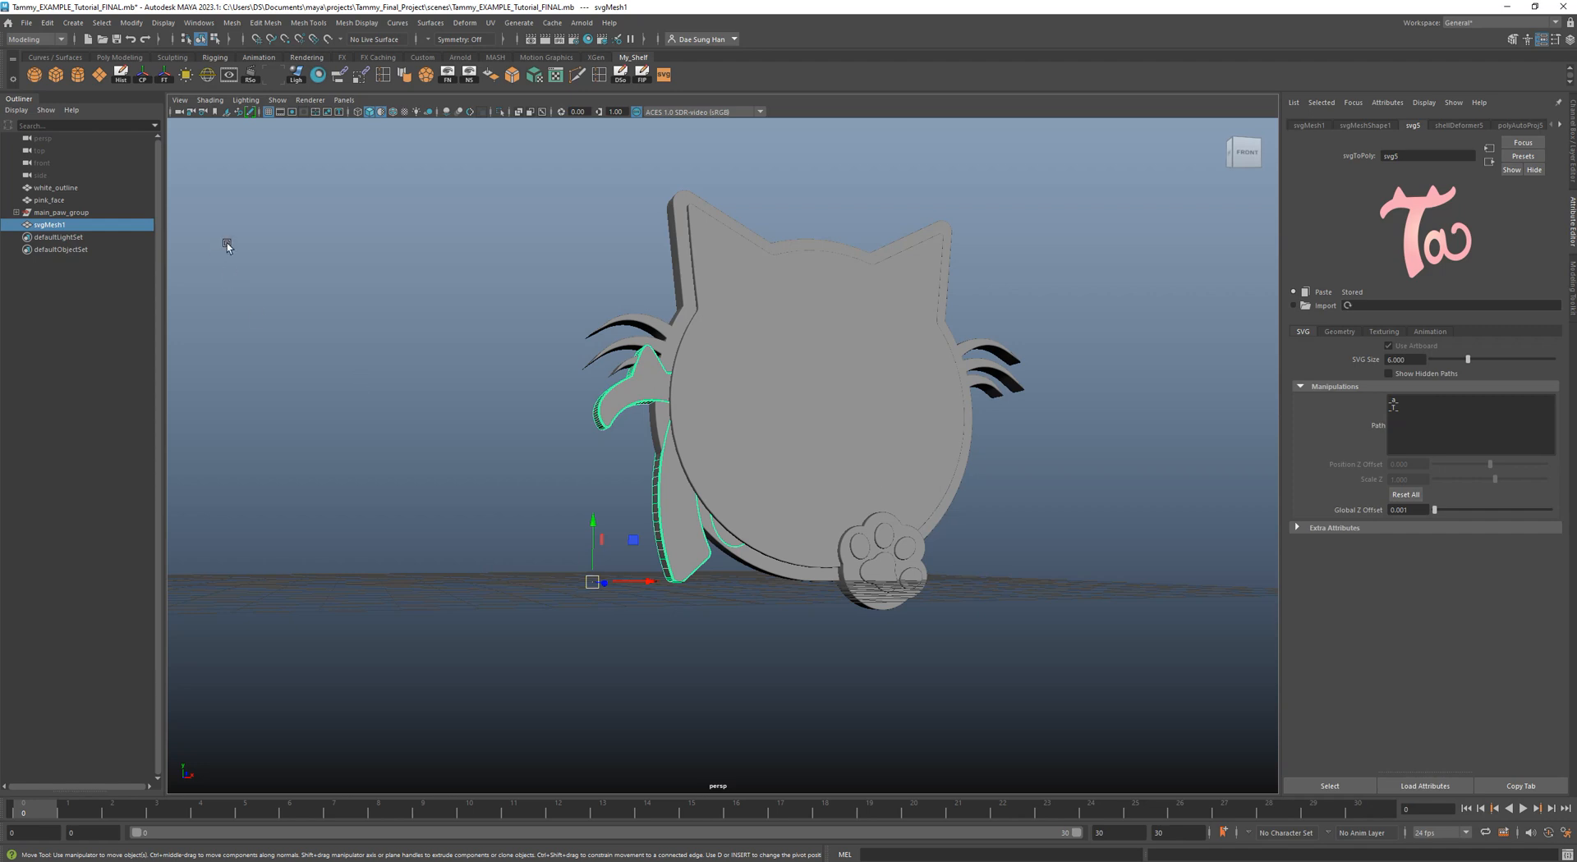
pyautogui.click(143, 74)
pyautogui.keyDown('alt'); pyautogui.moveTo(927, 430); pyautogui.dragTo(923, 444); pyautogui.keyUp('alt')
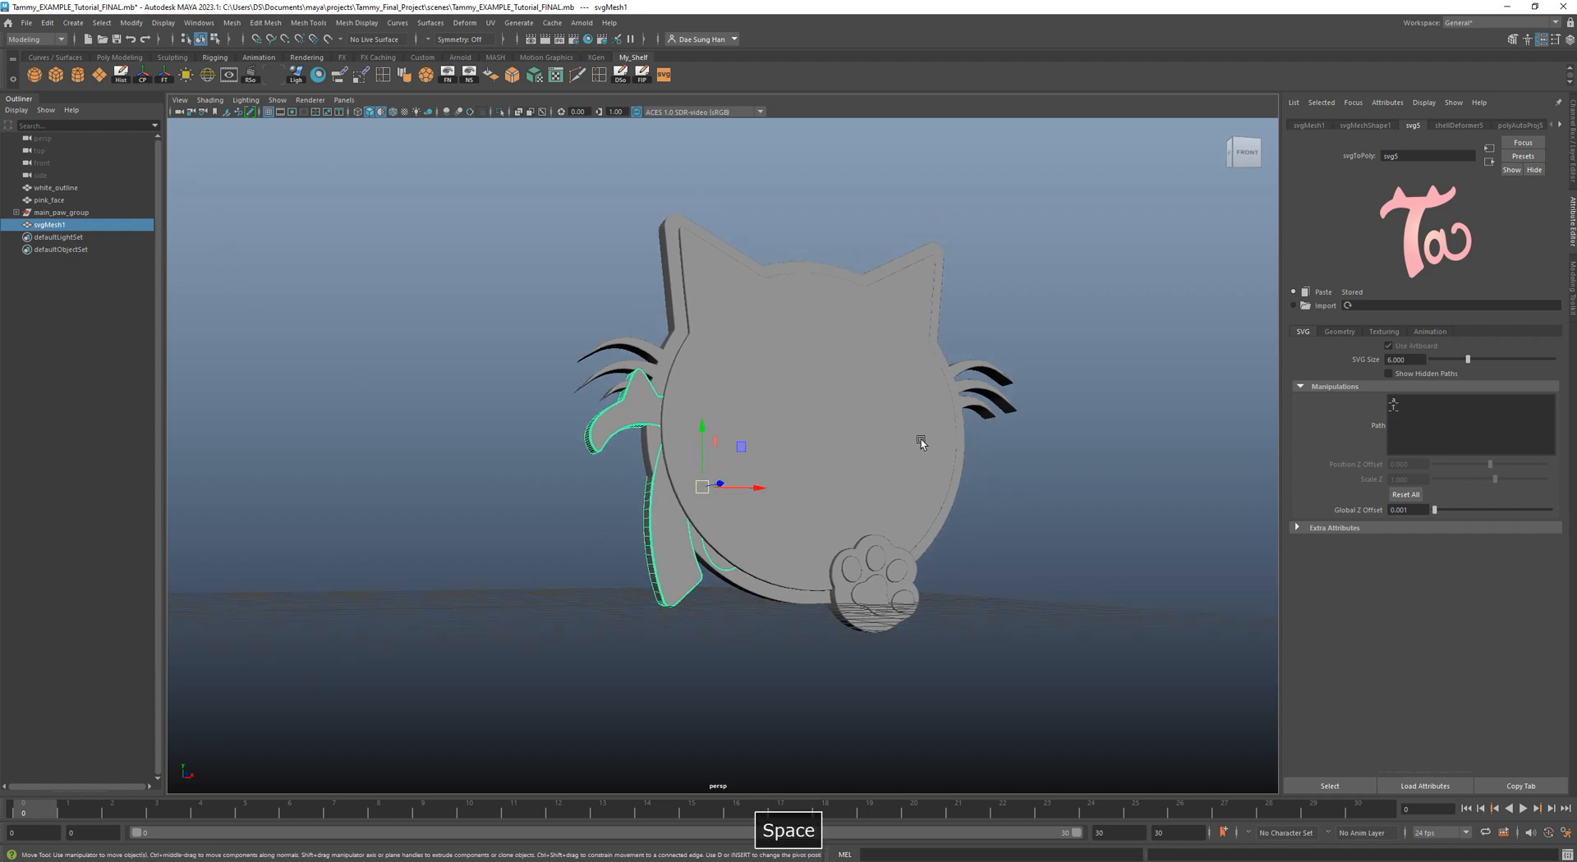
# Move the Ta lettering forward along Z so it protrudes slightly from the front of the cat face.
pyautogui.press('space')
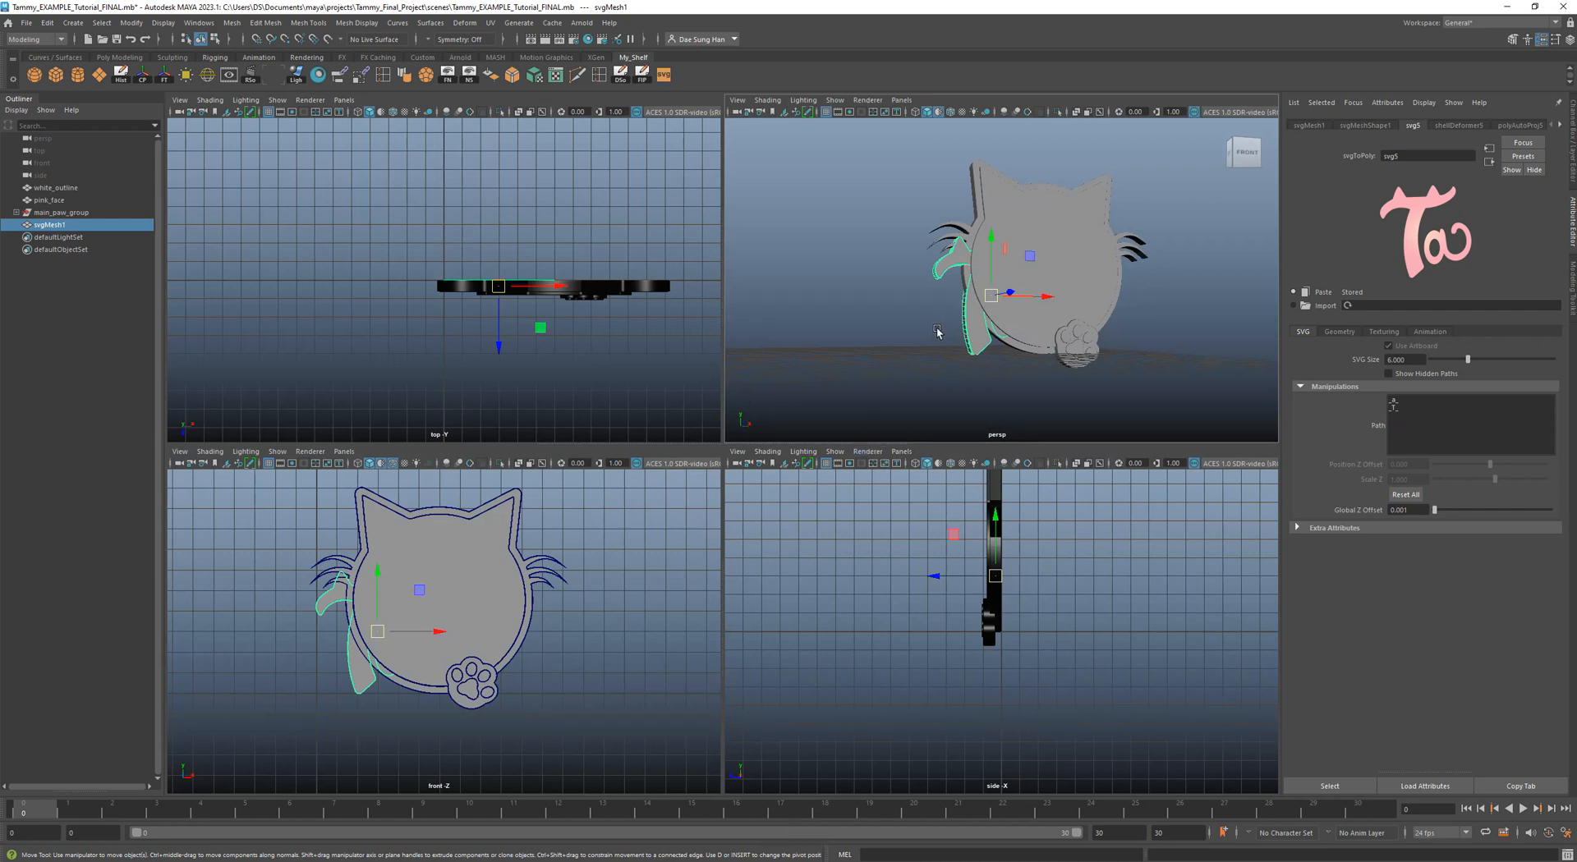
pyautogui.keyDown('alt'); pyautogui.moveTo(971, 307); pyautogui.dragTo(1037, 342); pyautogui.keyUp('alt')
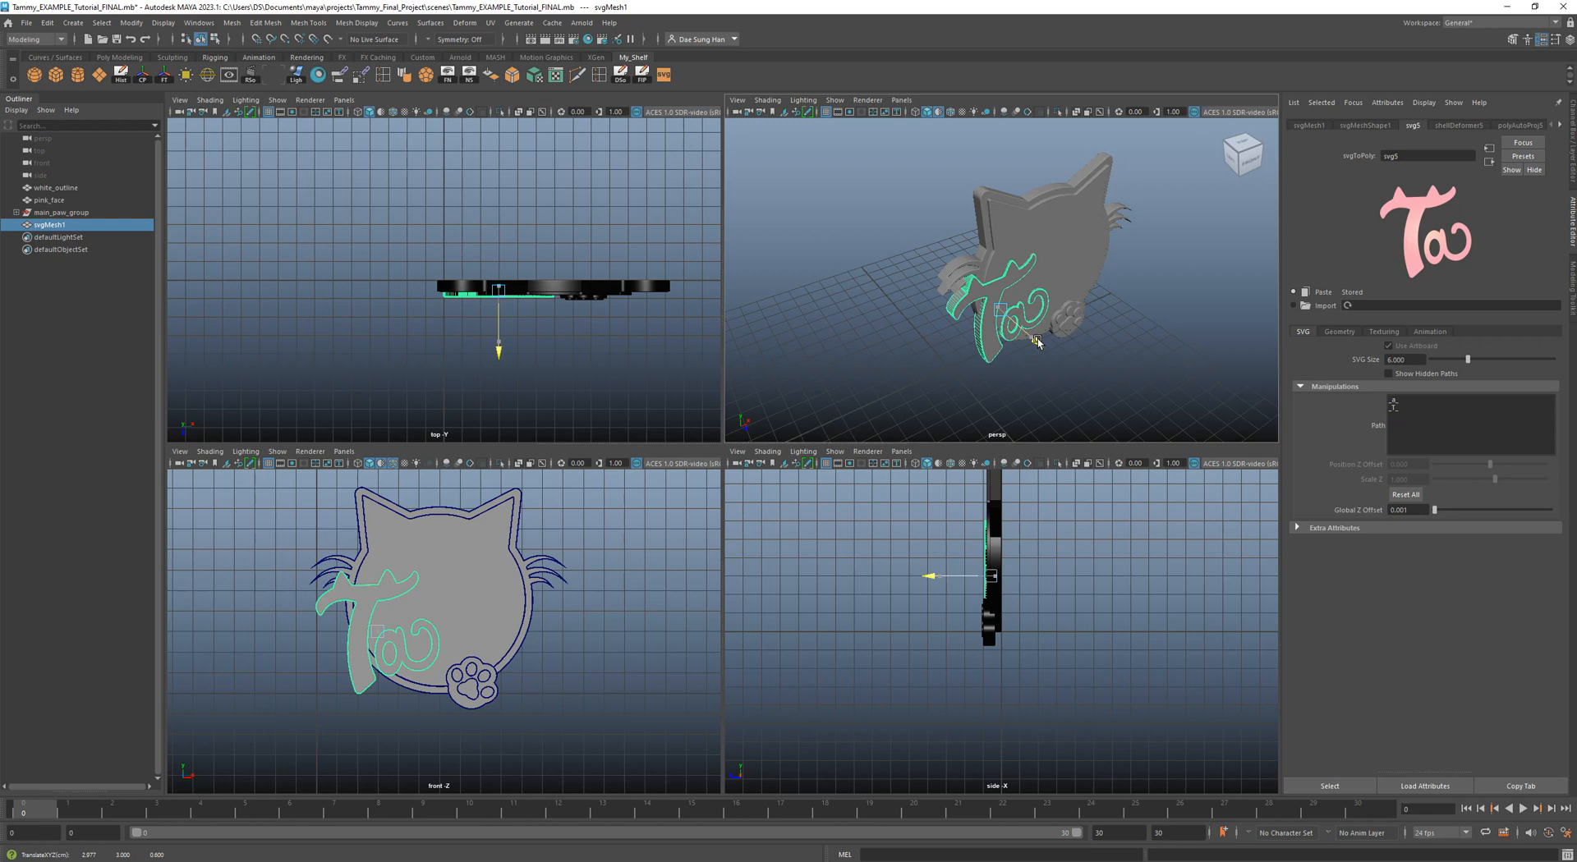
pyautogui.keyDown('alt'); pyautogui.moveTo(863, 291); pyautogui.dragTo(911, 324); pyautogui.keyUp('alt')
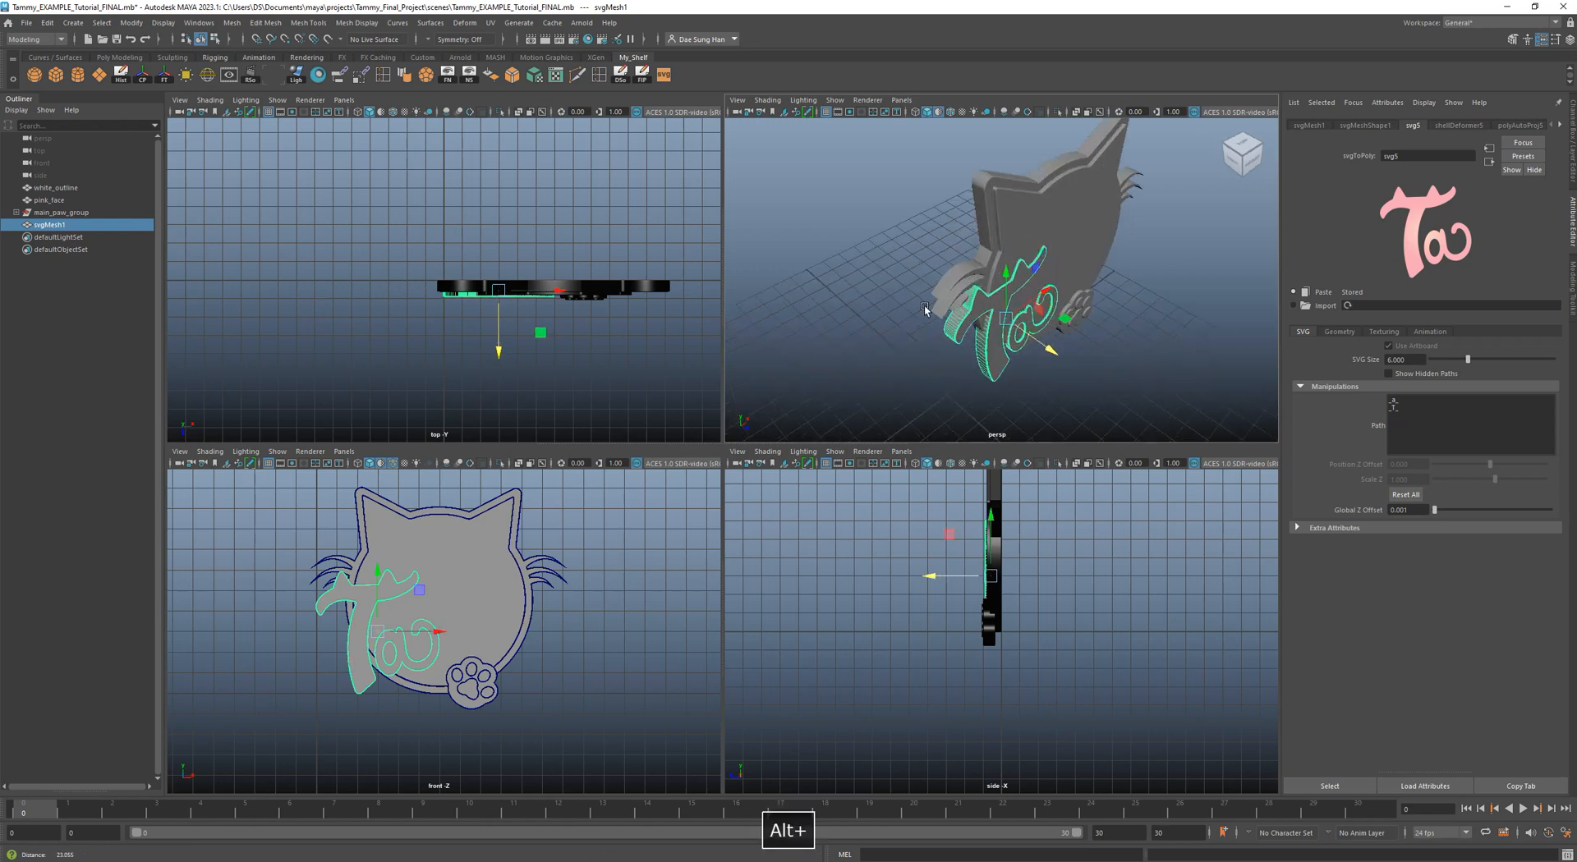
pyautogui.keyDown('alt'); pyautogui.moveTo(911, 324); pyautogui.dragTo(1084, 383, button='right'); pyautogui.keyUp('alt')
pyautogui.keyDown('alt'); pyautogui.moveTo(1084, 383); pyautogui.dragTo(1075, 203); pyautogui.keyUp('alt')
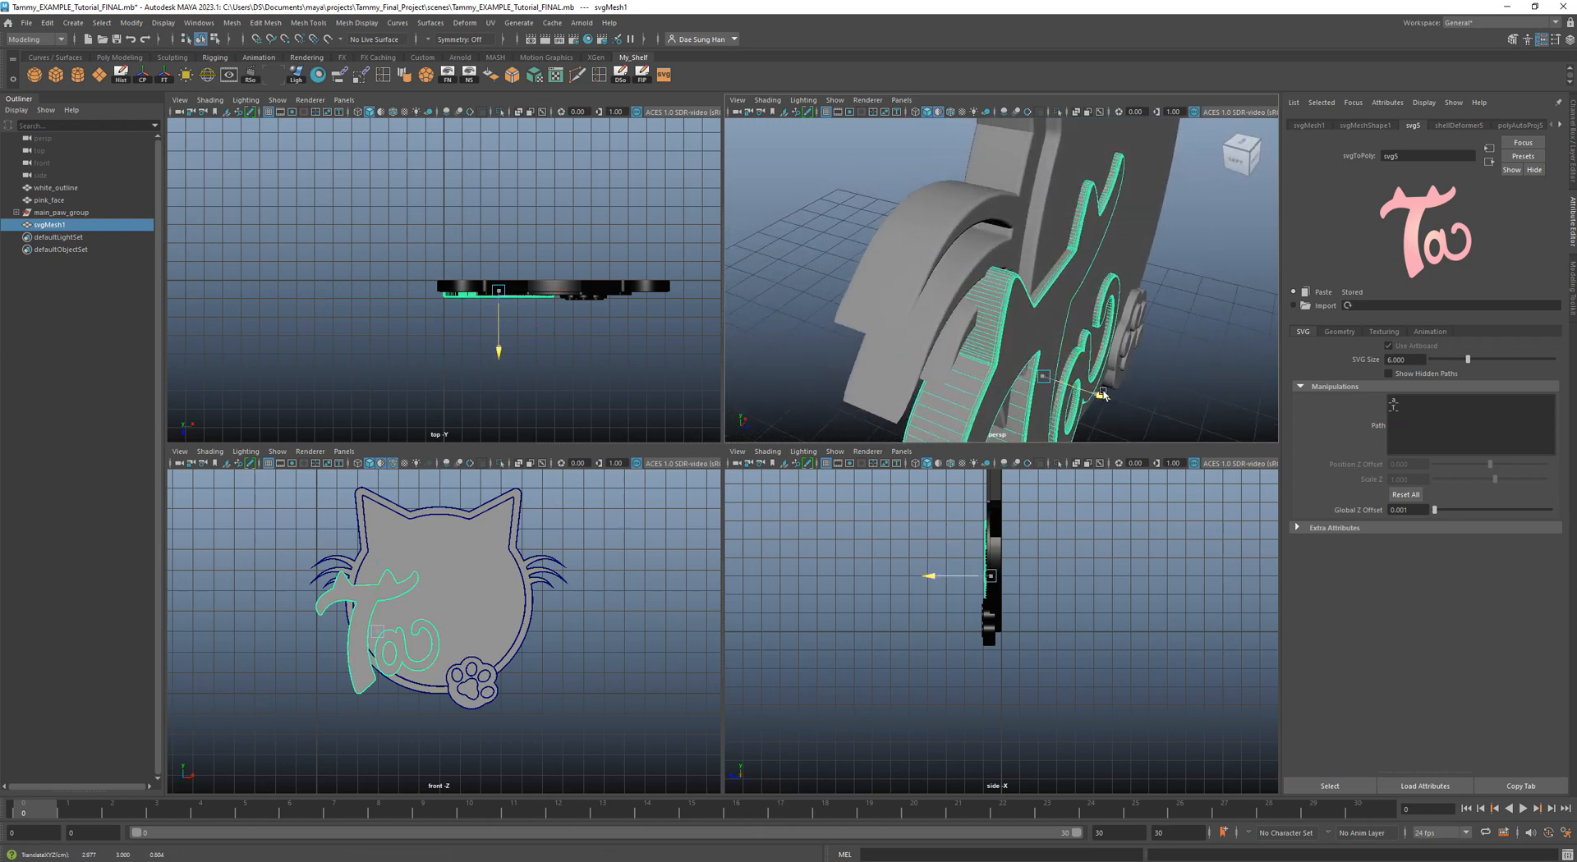
pyautogui.keyDown('alt'); pyautogui.moveTo(1148, 345); pyautogui.dragTo(876, 411); pyautogui.keyUp('alt')
# In the front view, move the Ta lettering up and across to the middle of the cat face, above the paw.
pyautogui.press('space')
pyautogui.keyDown('alt'); pyautogui.moveTo(736, 337); pyautogui.dragTo(709, 406, button='middle'); pyautogui.keyUp('alt')
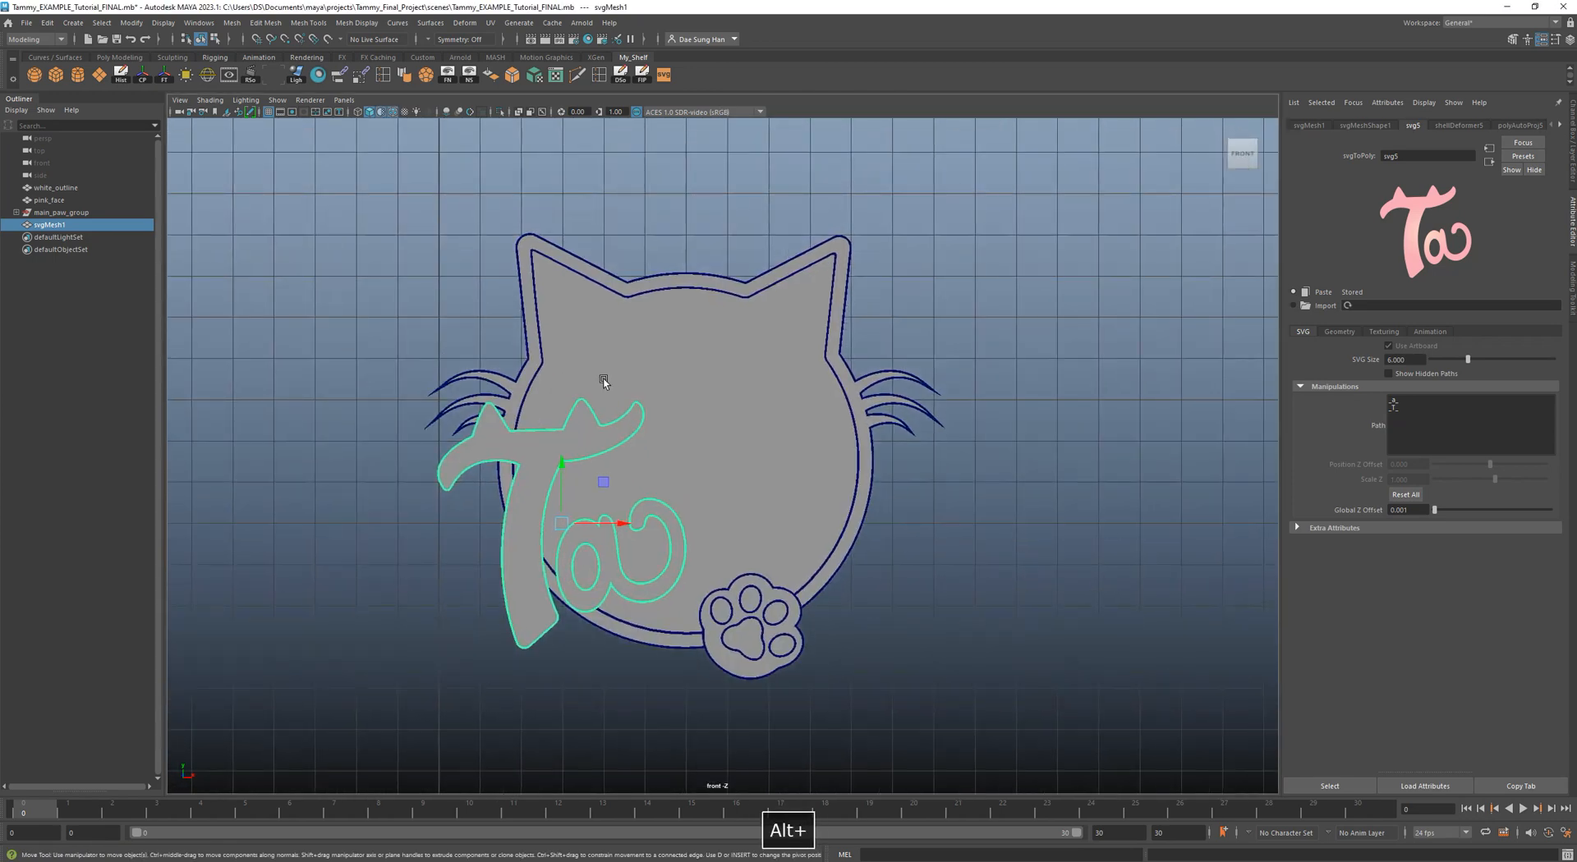
pyautogui.keyDown('alt'); pyautogui.moveTo(602, 377); pyautogui.dragTo(744, 516, button='right'); pyautogui.keyUp('alt')
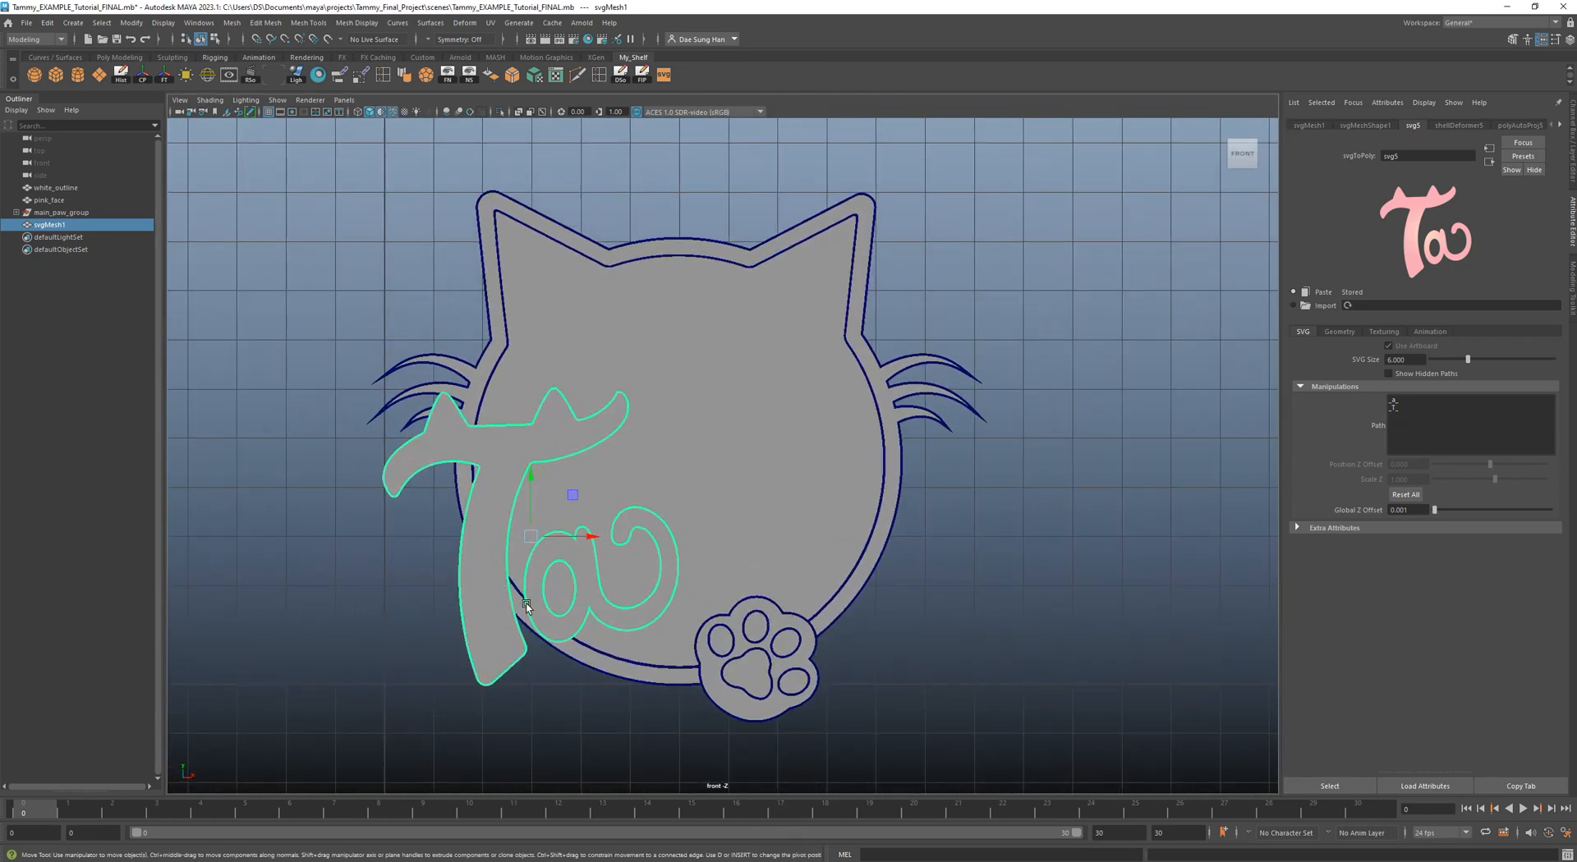
pyautogui.moveTo(533, 539); pyautogui.dragTo(677, 450)
pyautogui.press('space')
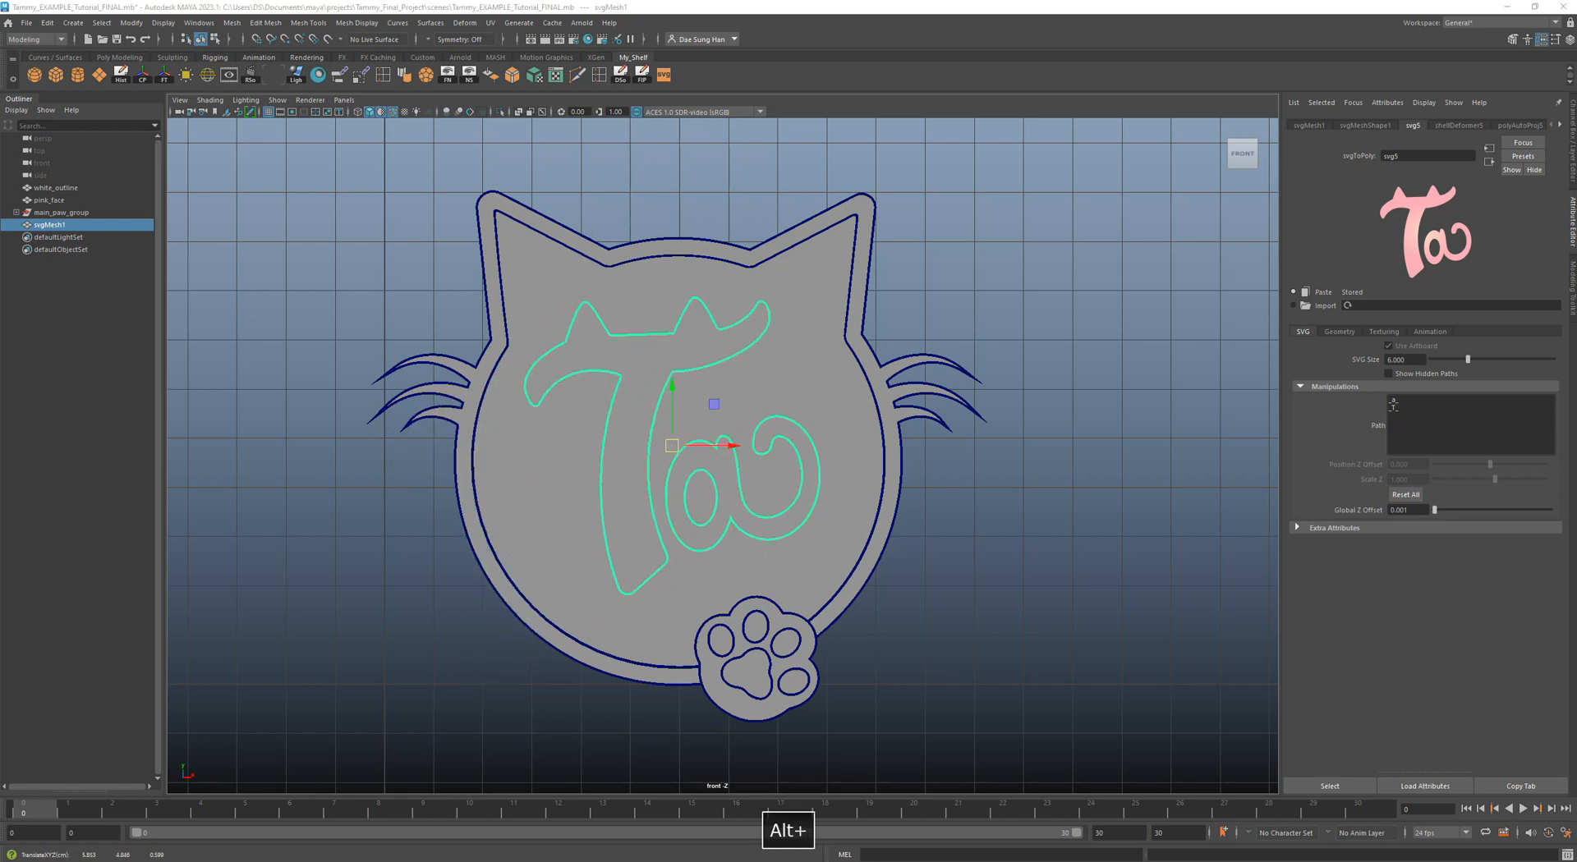
pyautogui.keyDown('alt'); pyautogui.moveTo(671, 448); pyautogui.dragTo(708, 451, button='right'); pyautogui.keyUp('alt')
pyautogui.moveTo(667, 444)
pyautogui.mouseDown()
pyautogui.moveTo(642, 427)
pyautogui.moveTo(662, 435)
pyautogui.mouseUp()
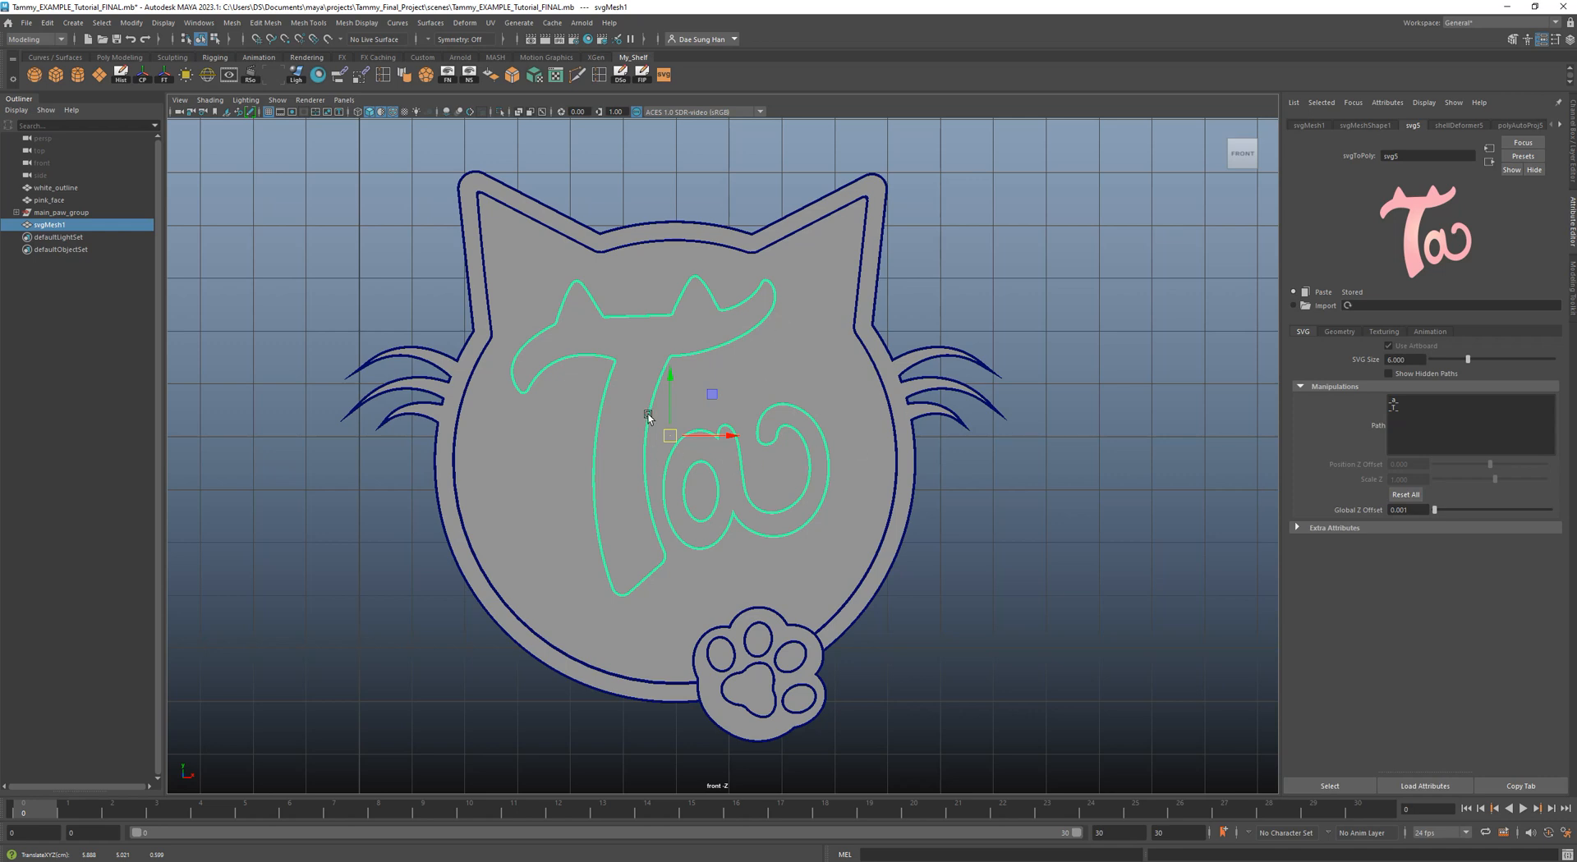
# Examine the Ta lettering's placement and depth on the cat face in the front and perspective views.
pyautogui.click(1080, 511)
pyautogui.keyDown('alt'); pyautogui.moveTo(776, 312); pyautogui.dragTo(770, 441, button='right'); pyautogui.keyUp('alt')
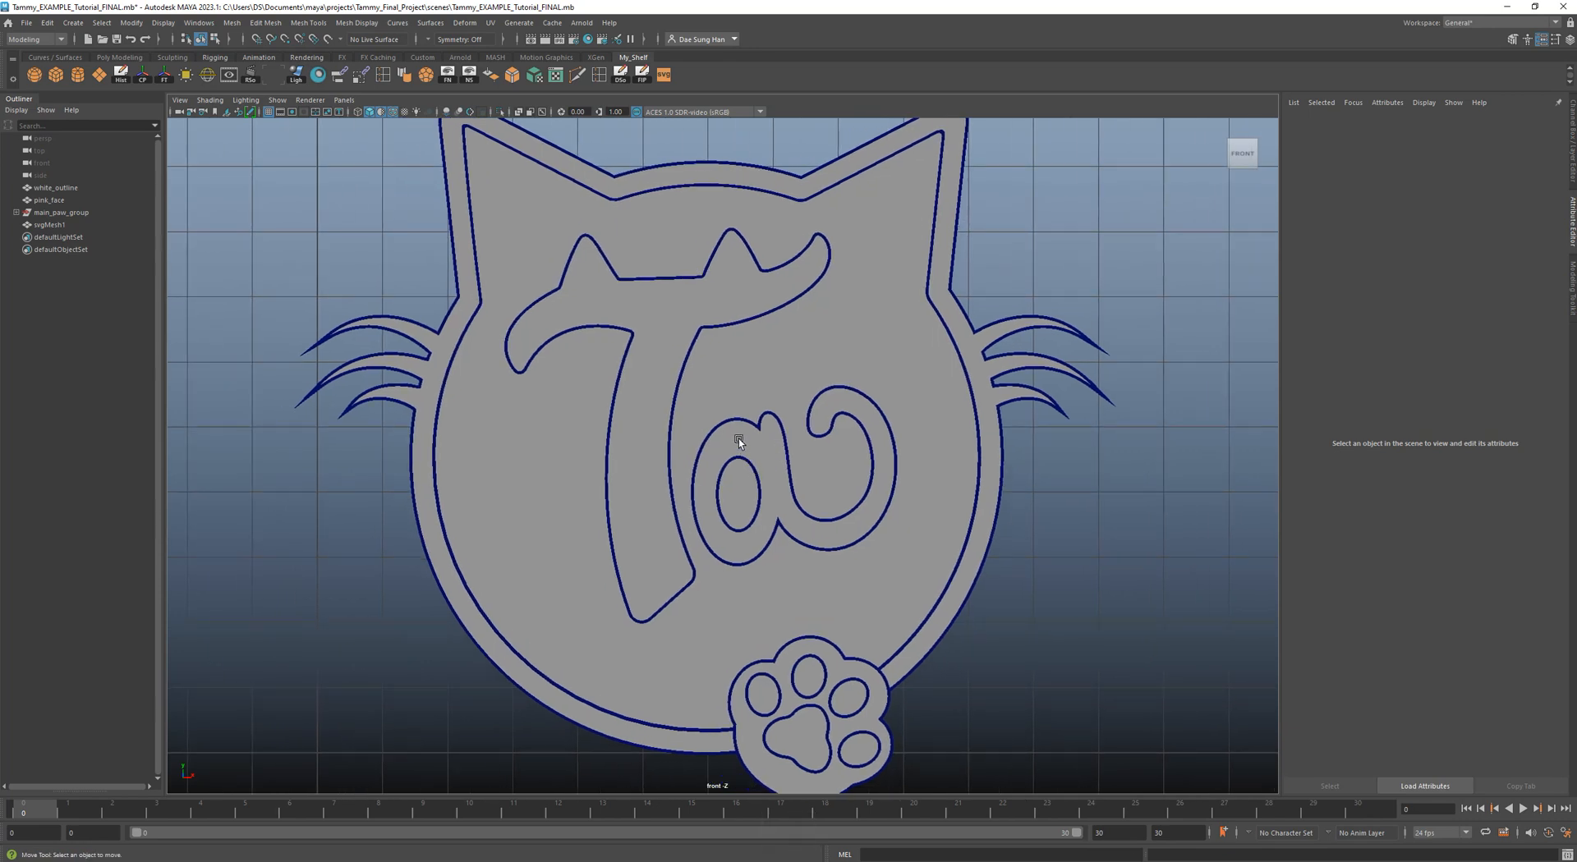
pyautogui.press('space')
pyautogui.press('space')
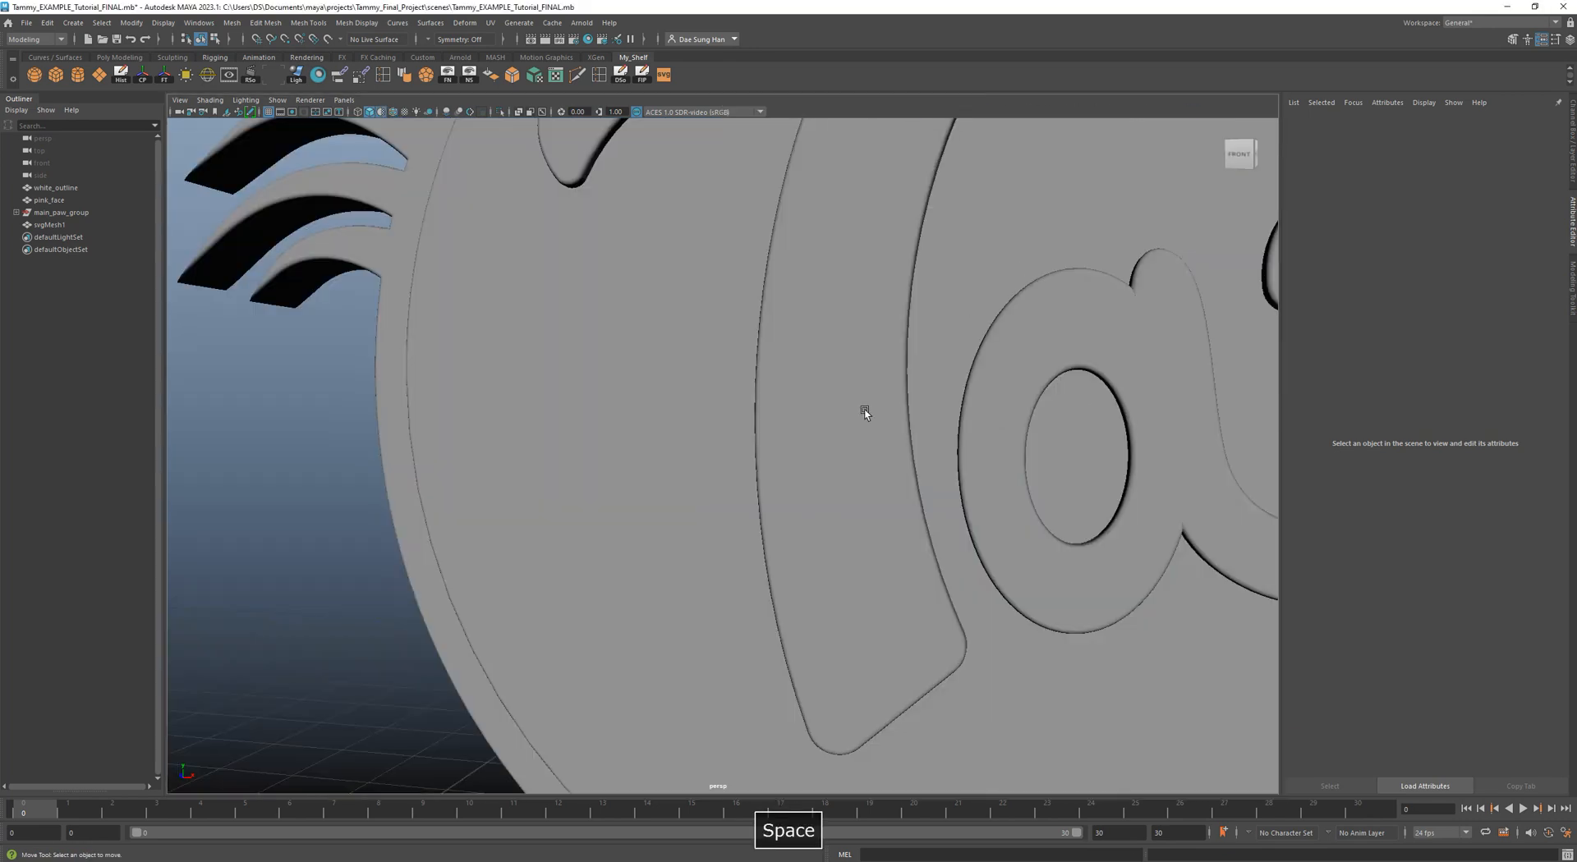
pyautogui.keyDown('alt'); pyautogui.moveTo(863, 412); pyautogui.dragTo(889, 418, button='right'); pyautogui.keyUp('alt')
pyautogui.keyDown('alt'); pyautogui.moveTo(889, 417); pyautogui.dragTo(910, 382); pyautogui.keyUp('alt')
pyautogui.click(863, 376)
pyautogui.click(1002, 440)
pyautogui.keyDown('alt'); pyautogui.moveTo(1003, 440); pyautogui.dragTo(884, 426); pyautogui.keyUp('alt')
pyautogui.keyDown('alt'); pyautogui.moveTo(838, 427); pyautogui.dragTo(998, 472, button='right'); pyautogui.keyUp('alt')
pyautogui.keyDown('alt'); pyautogui.moveTo(998, 473); pyautogui.dragTo(914, 467); pyautogui.keyUp('alt')
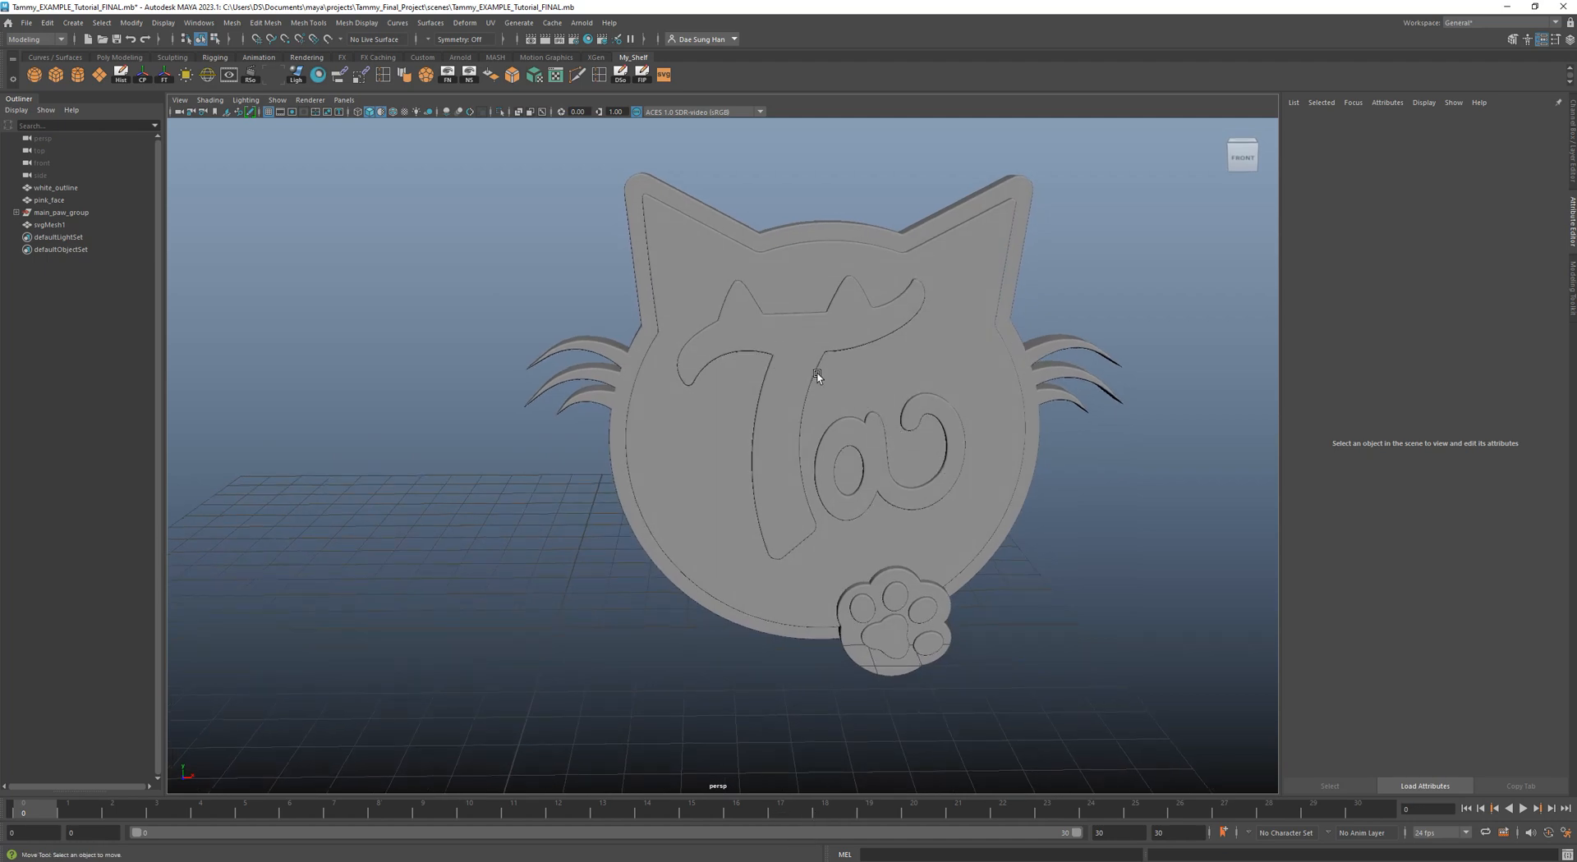
# Switch to Illustrator and select all the small CREATIVE DESIGNS letters below the Ta lettering with the Direct Selection tool.
pyautogui.press('space')
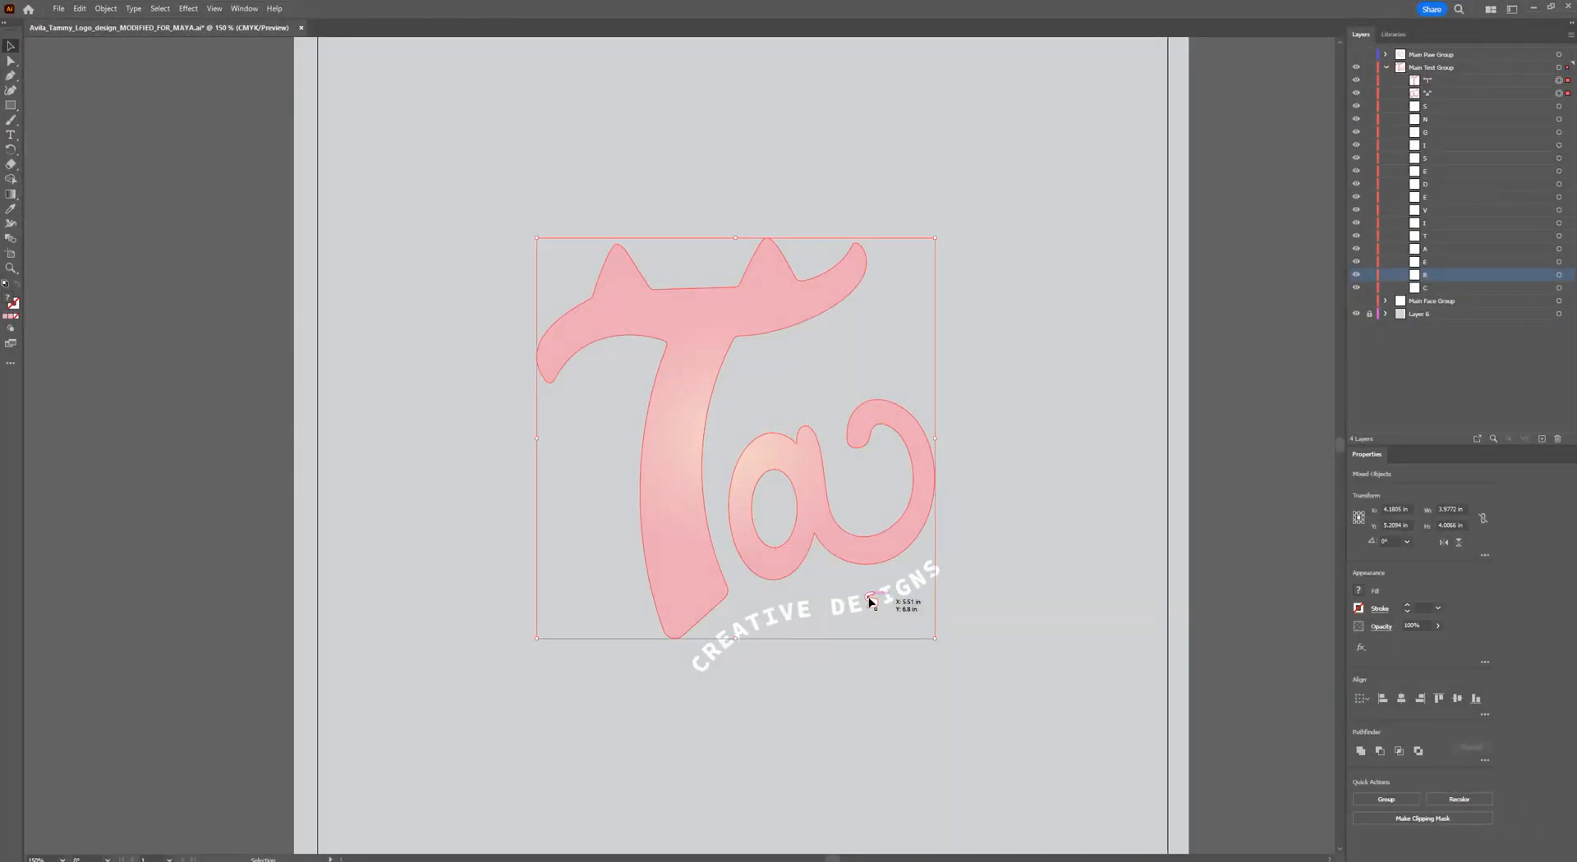
pyautogui.click(1448, 110)
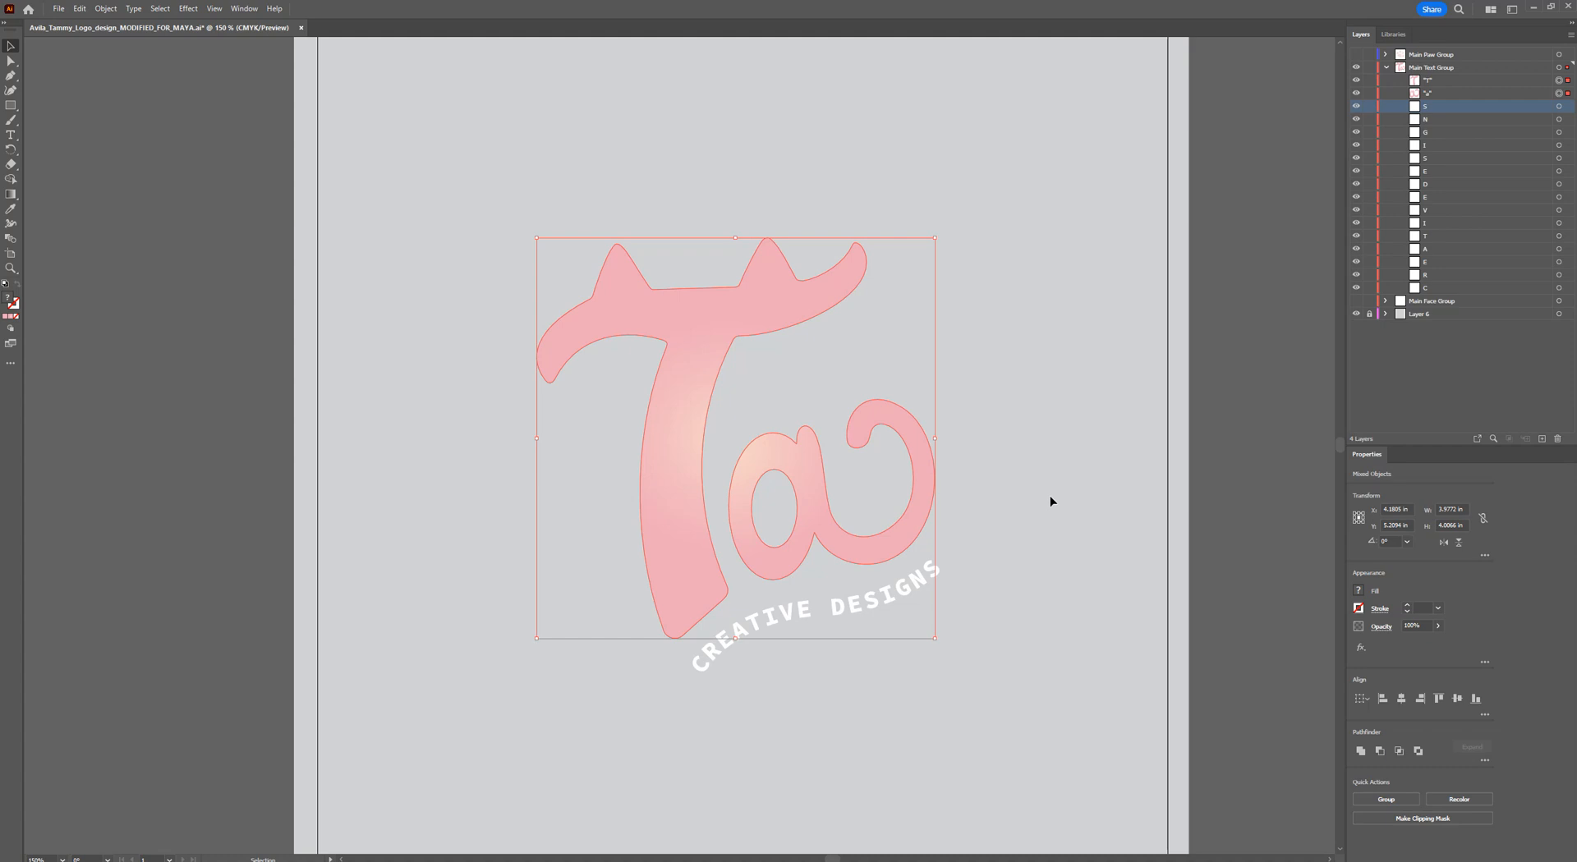
pyautogui.press('a')
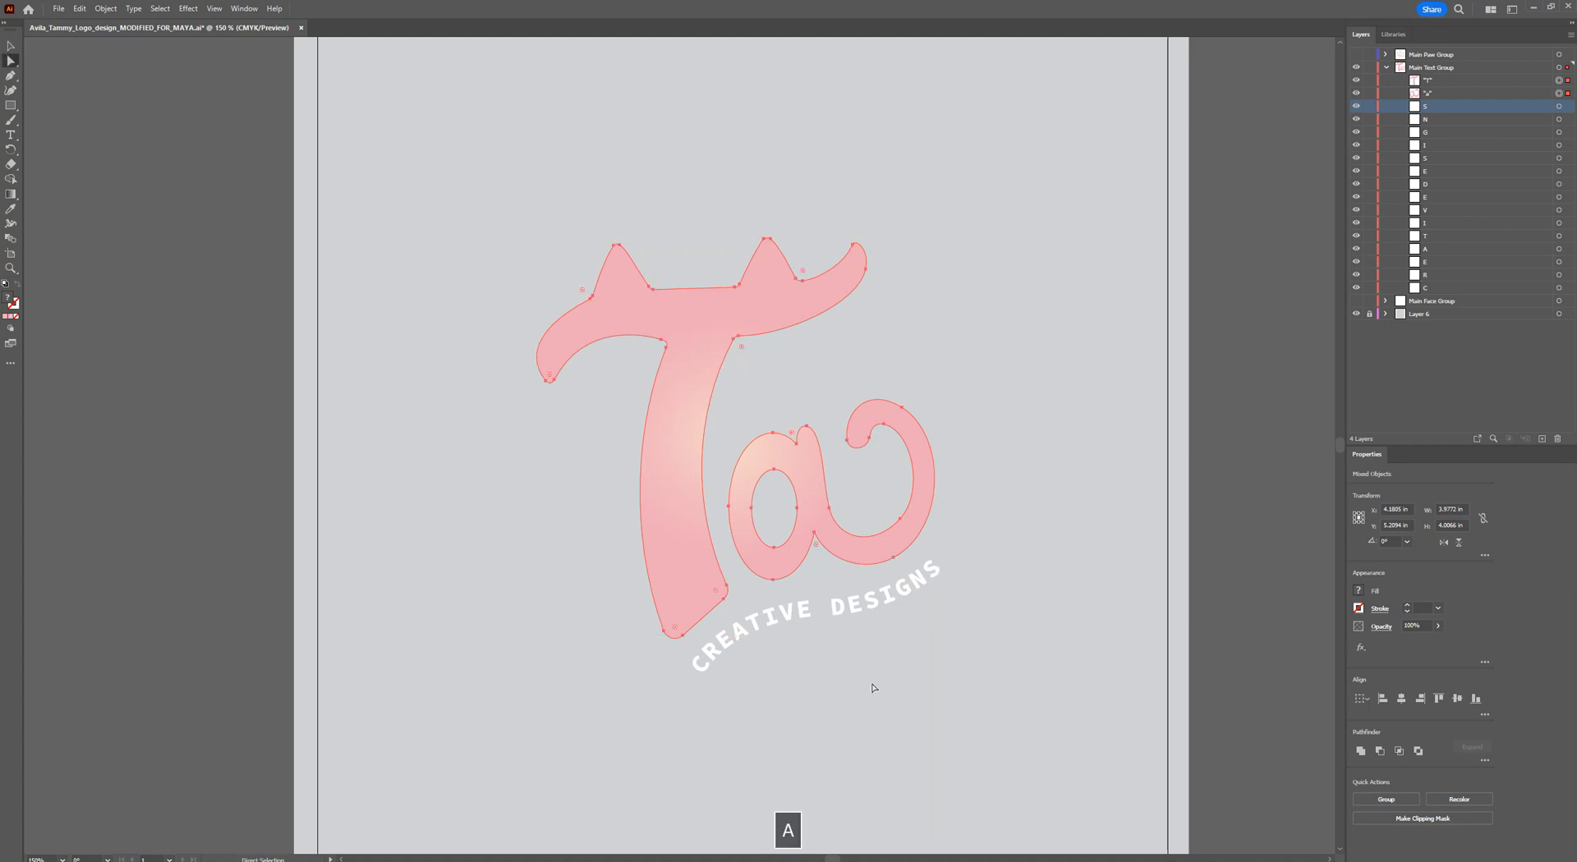
pyautogui.keyDown('alt'); pyautogui.scroll(1, 874, 684); pyautogui.keyUp('alt')
pyautogui.click(1048, 650)
pyautogui.click(958, 534)
pyautogui.moveTo(596, 722); pyautogui.dragTo(918, 516)
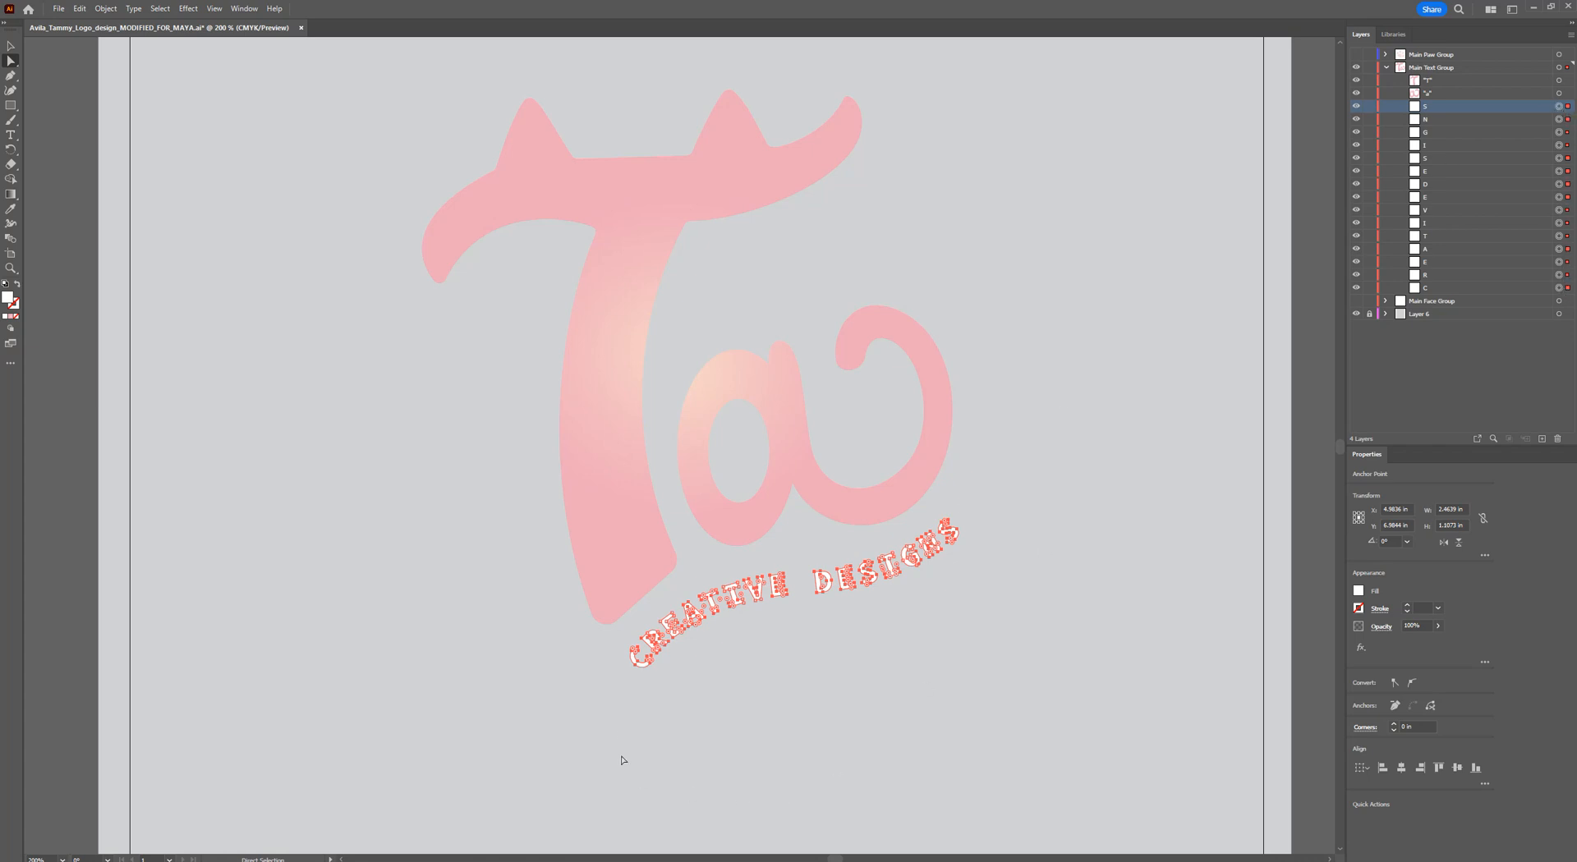
pyautogui.scroll(-4, 739, 526)
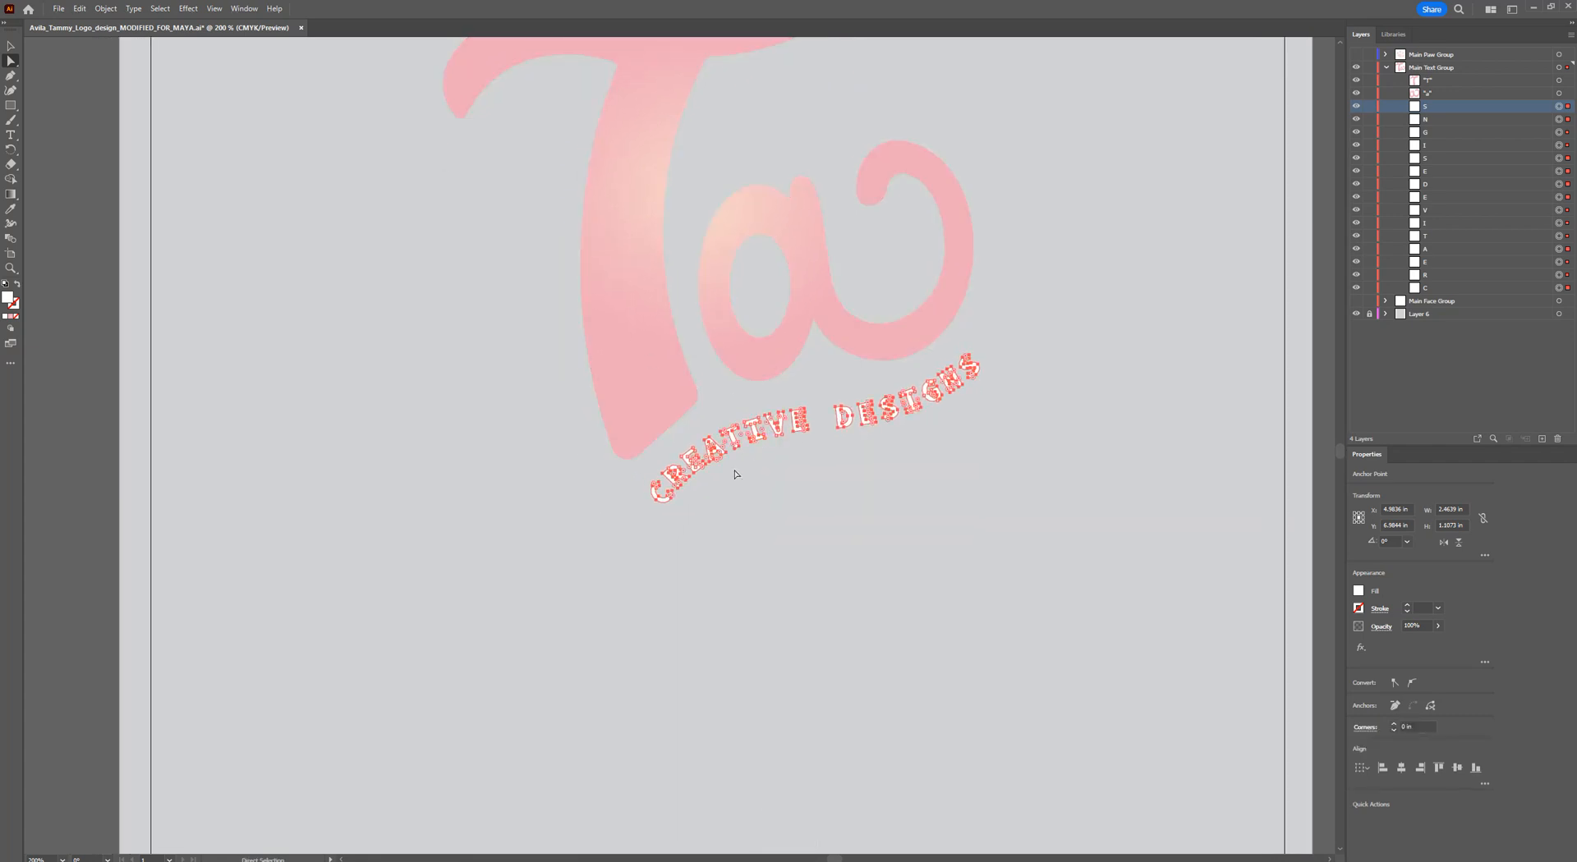
# Examine the outlines of the selected CREATIVE DESIGNS letters up close in Illustrator and switch back to Maya.
pyautogui.keyDown('alt'); pyautogui.scroll(5, 735, 474); pyautogui.keyUp('alt')
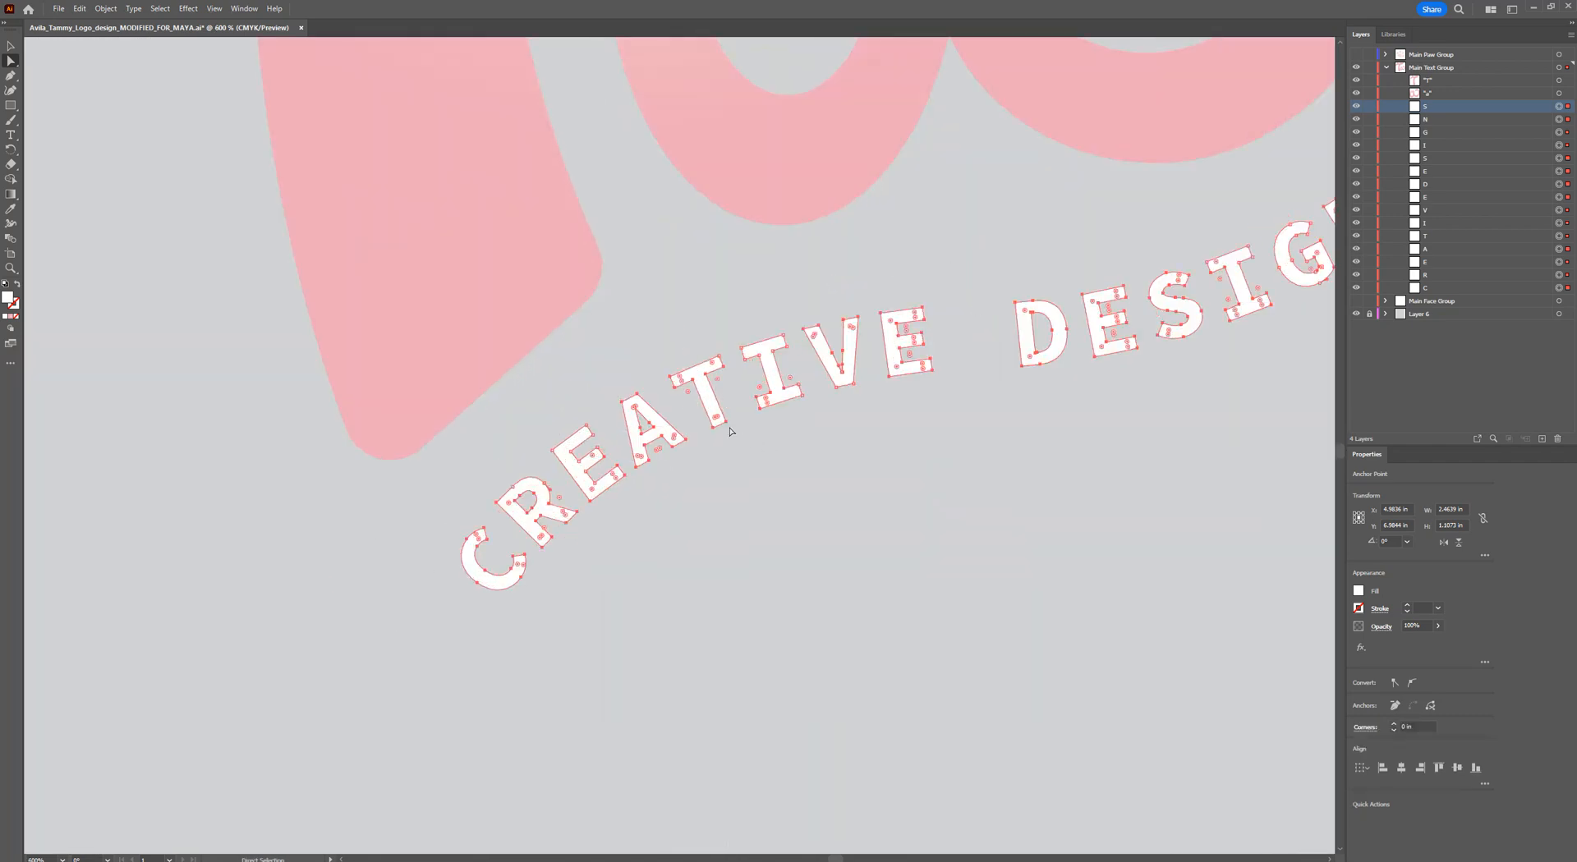
pyautogui.keyDown('alt'); pyautogui.scroll(4, 618, 450); pyautogui.keyUp('alt')
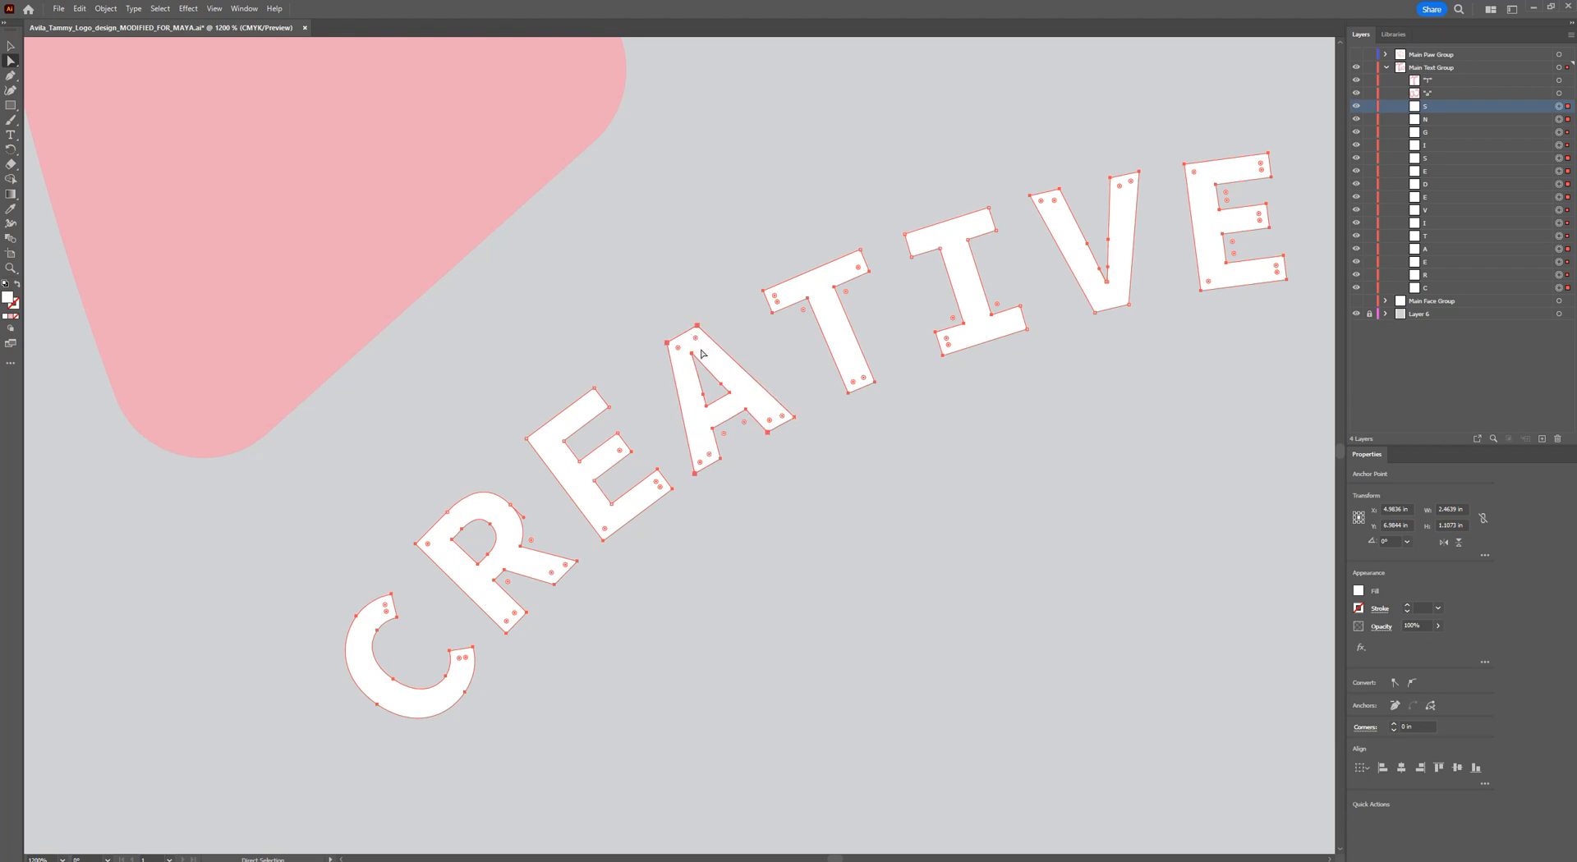
pyautogui.keyDown('alt'); pyautogui.scroll(-3, 920, 516); pyautogui.keyUp('alt')
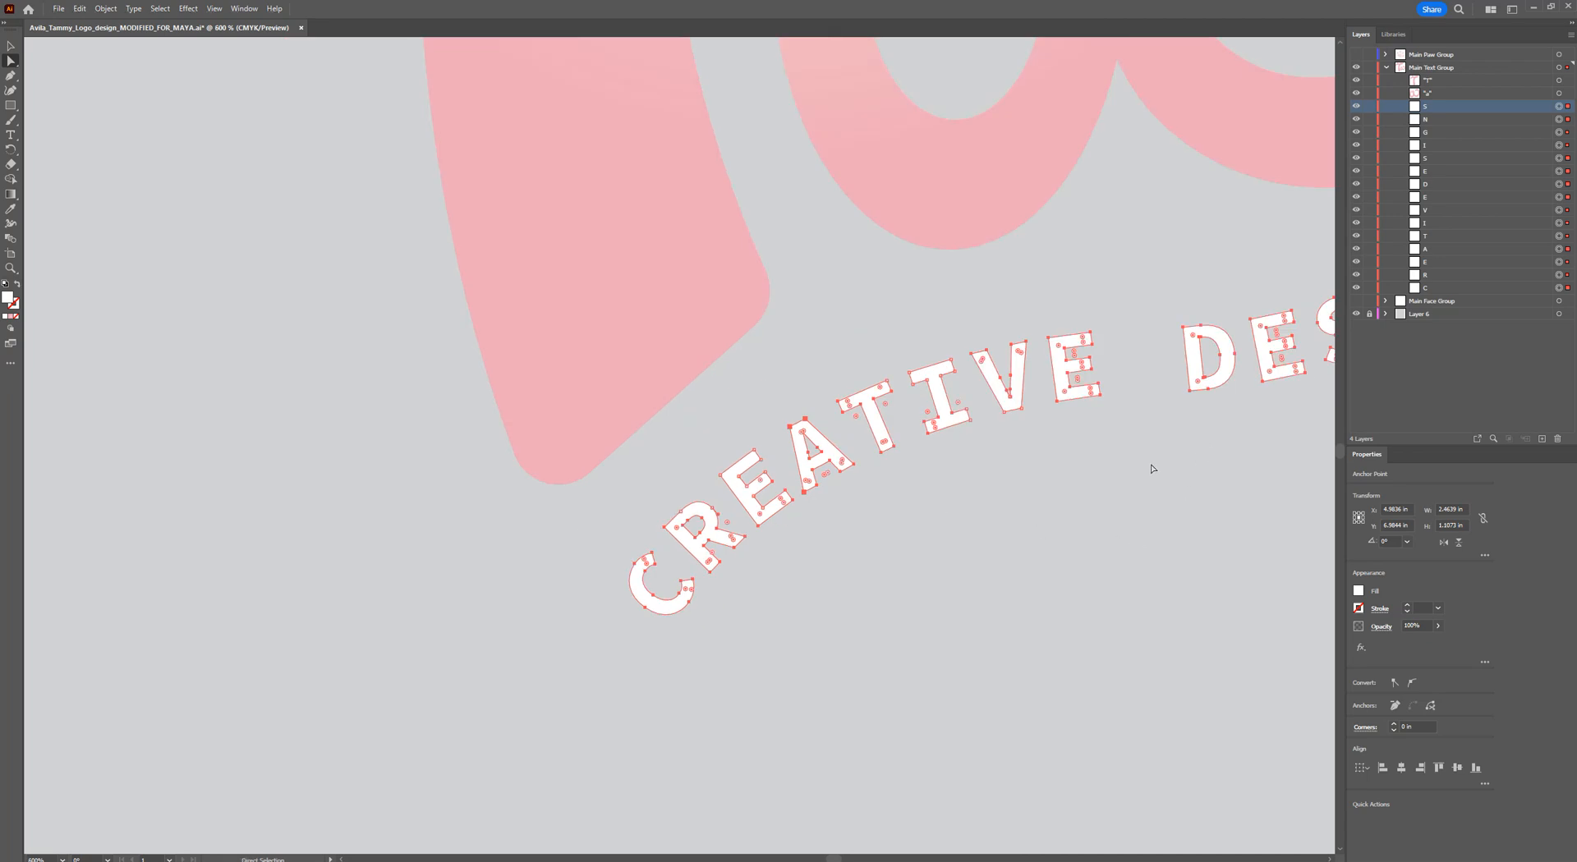
pyautogui.press('space')
pyautogui.moveTo(1208, 440); pyautogui.dragTo(847, 474)
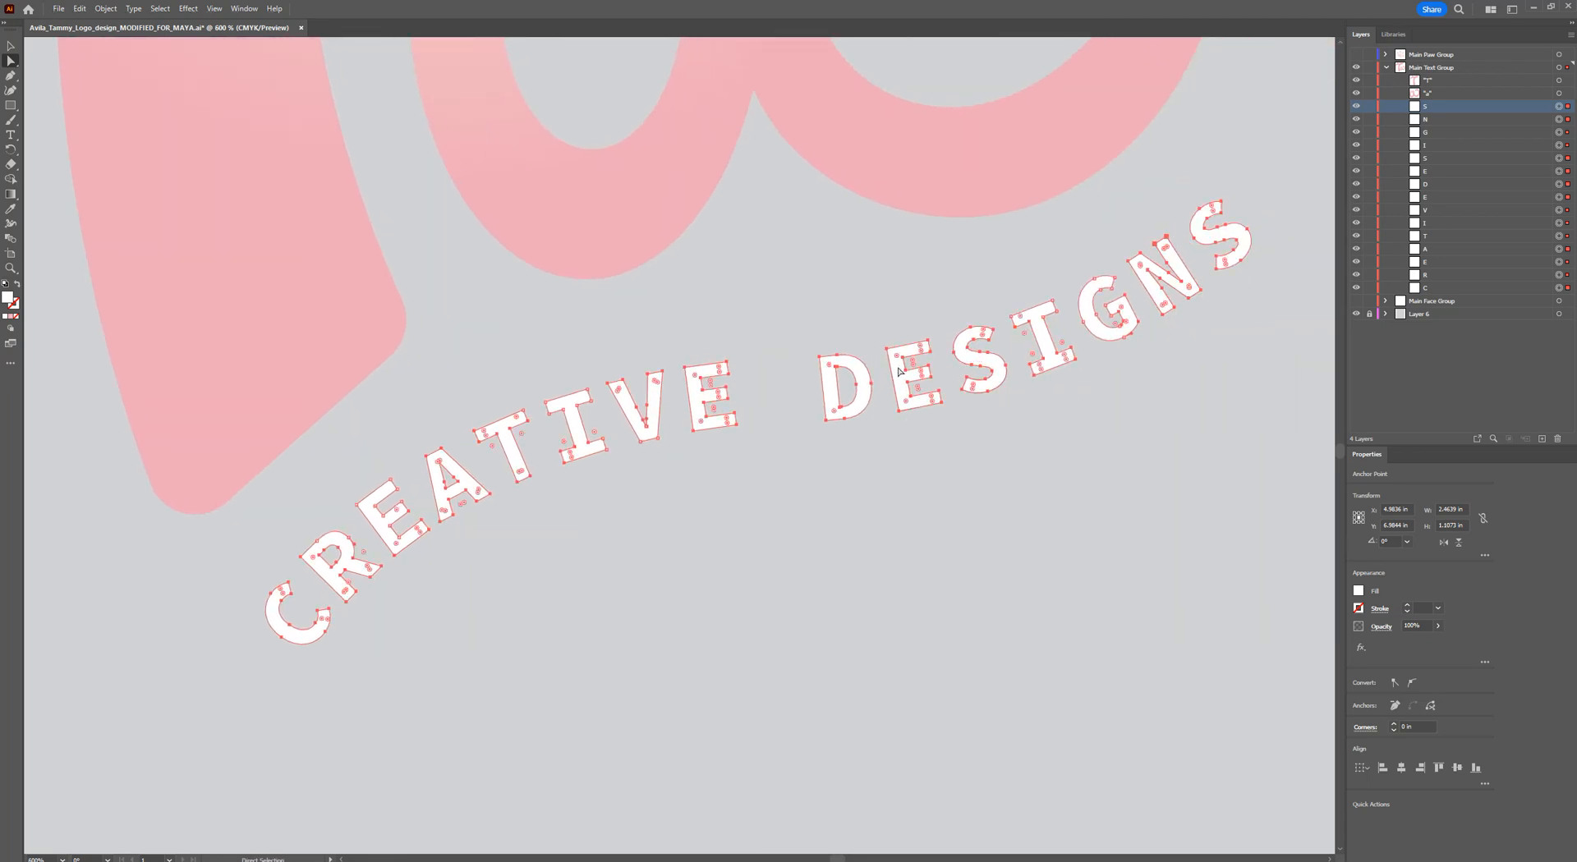
pyautogui.hotkey('ctrl', 'h')
pyautogui.hotkey('ctrl', 'h')
pyautogui.click(1532, 8)
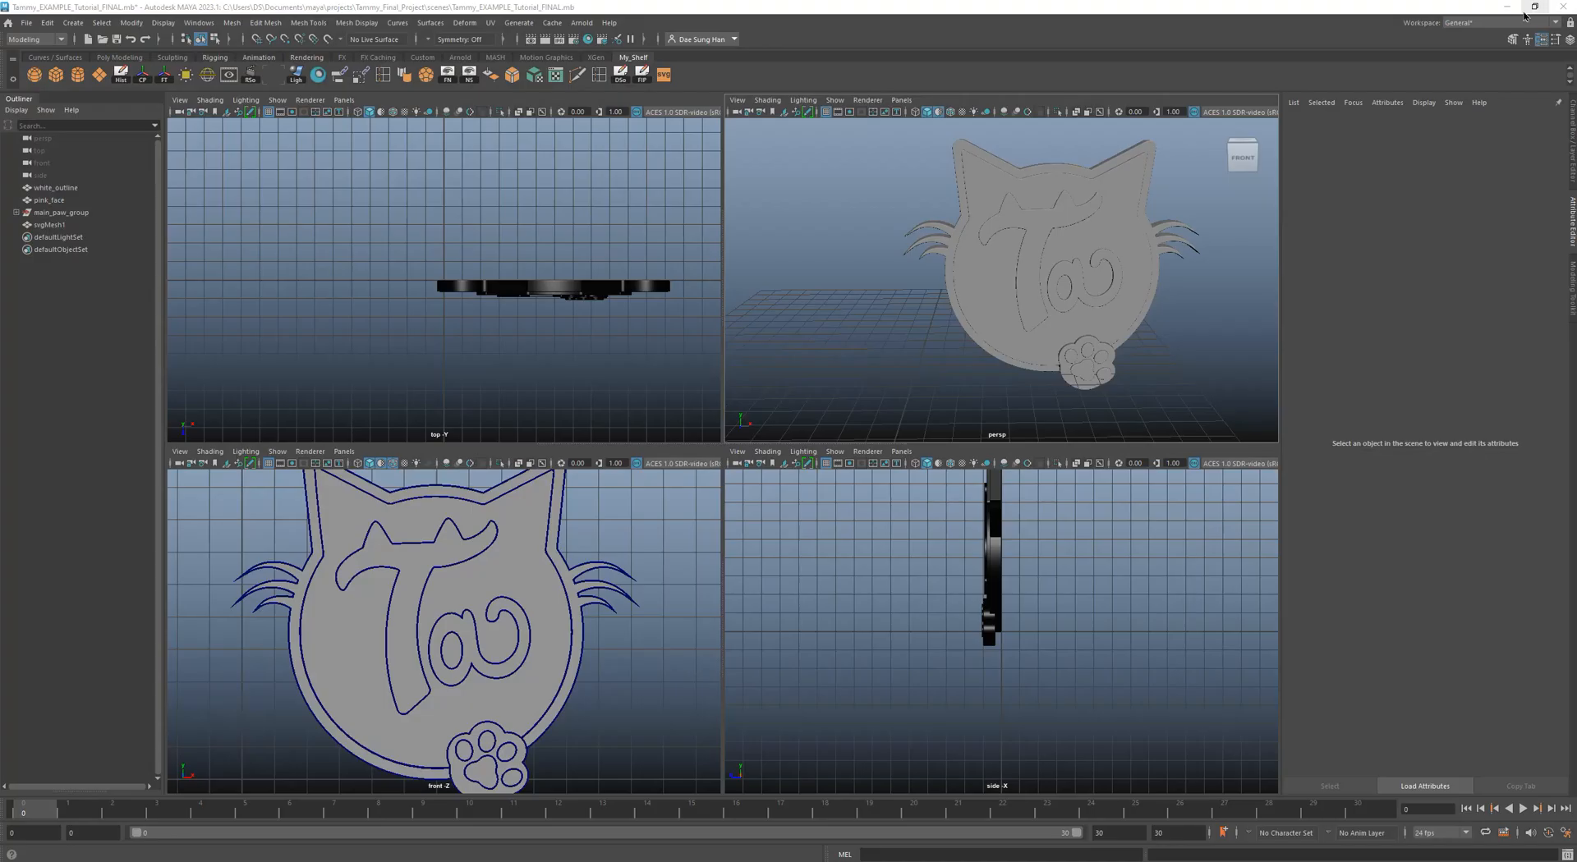
# Create a new SVG mesh and paste the copied CREATIVE DESIGNS letters into it.
pyautogui.press('space')
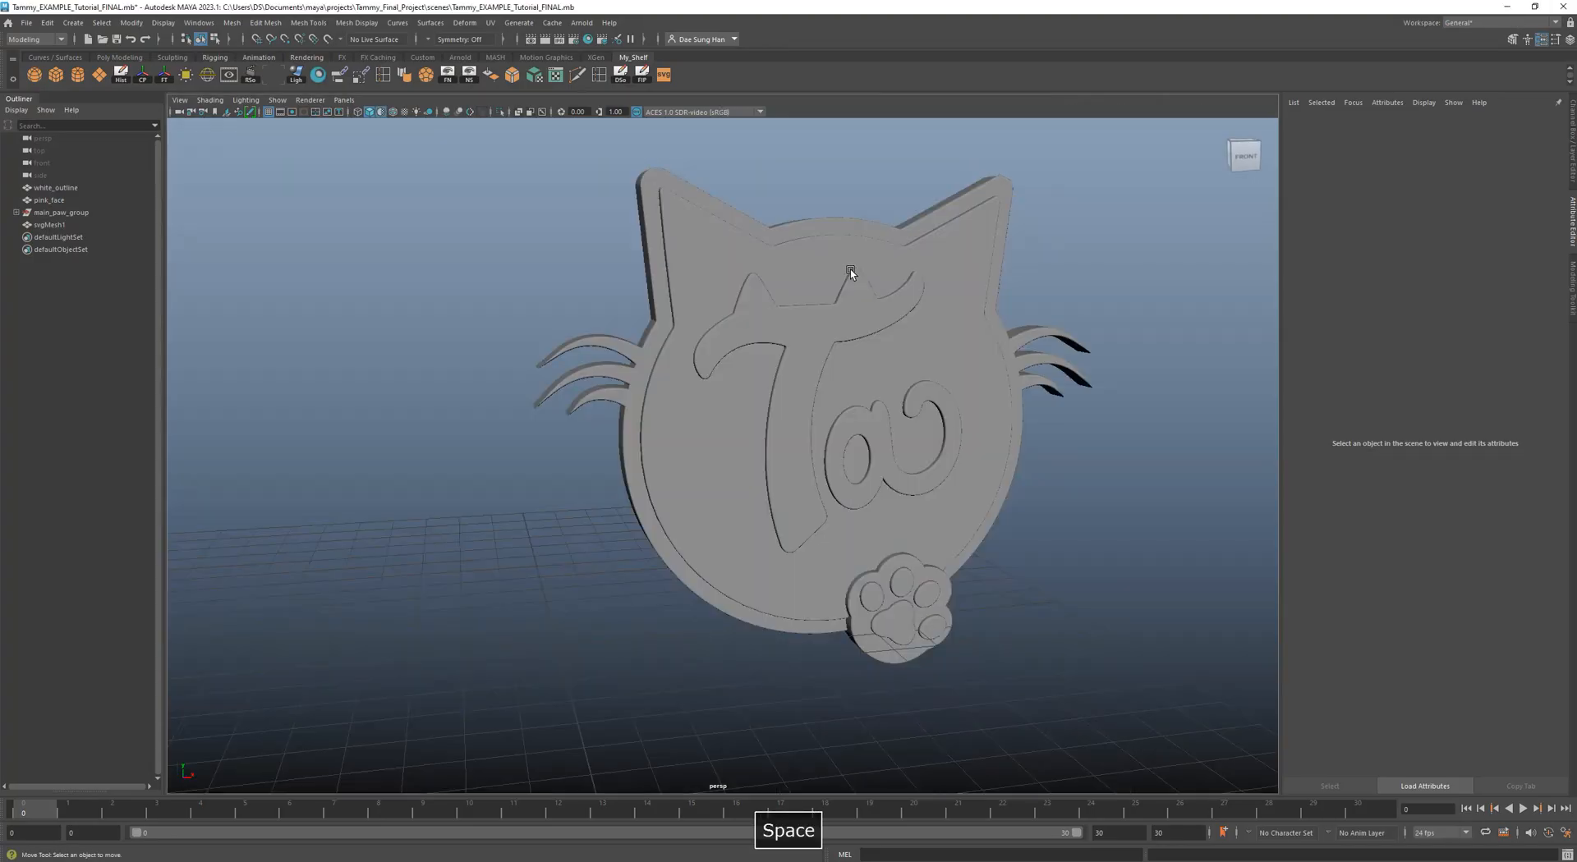
pyautogui.keyDown('alt'); pyautogui.moveTo(853, 274); pyautogui.dragTo(596, 496); pyautogui.keyUp('alt')
pyautogui.keyDown('alt'); pyautogui.moveTo(597, 497); pyautogui.dragTo(490, 509, button='middle'); pyautogui.keyUp('alt')
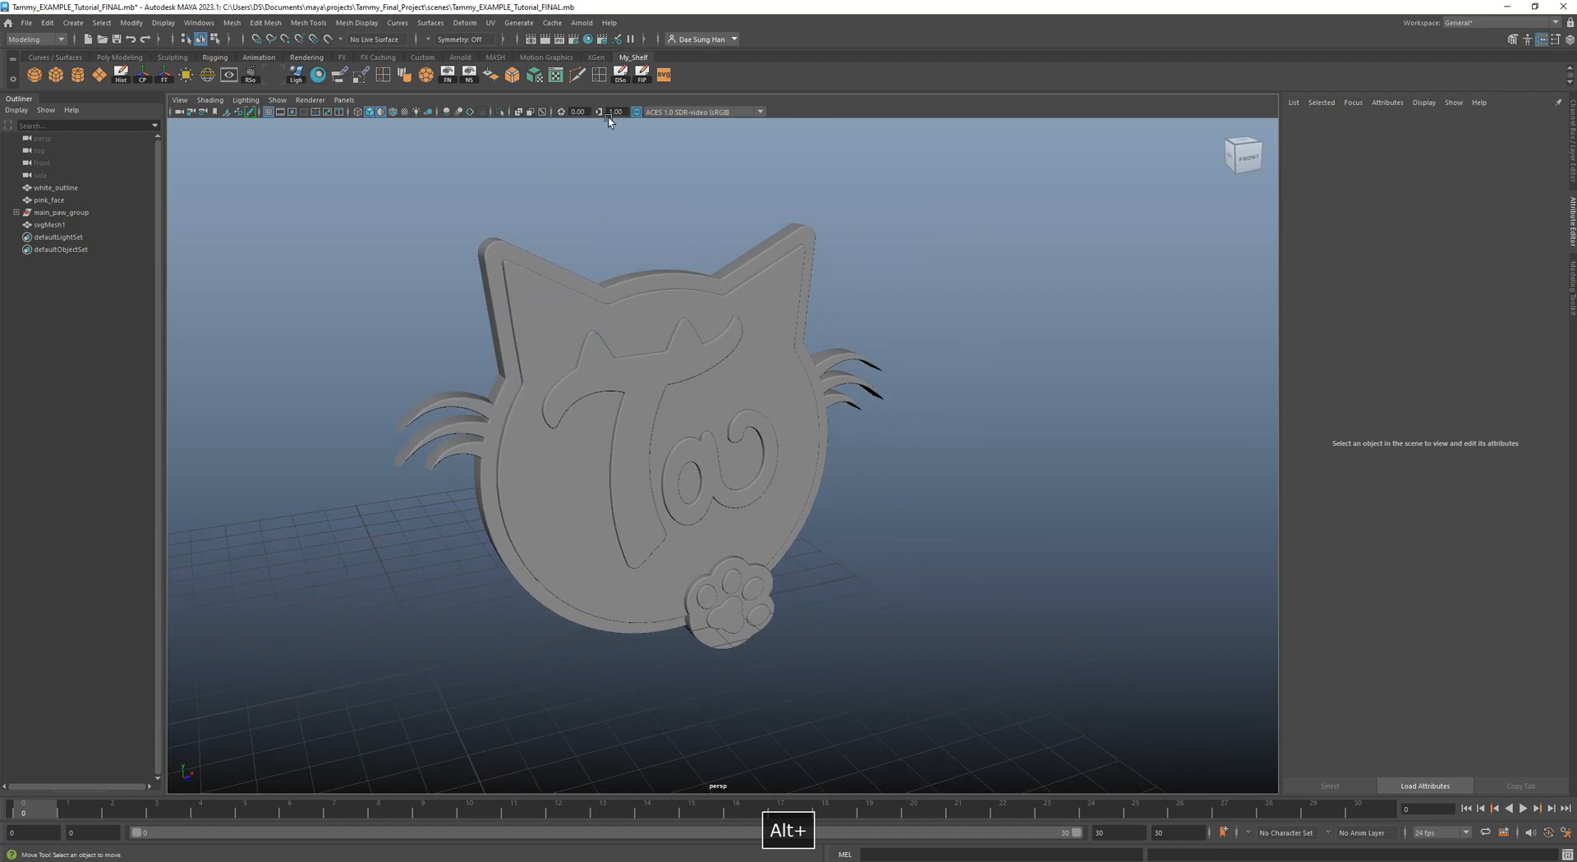
pyautogui.click(663, 77)
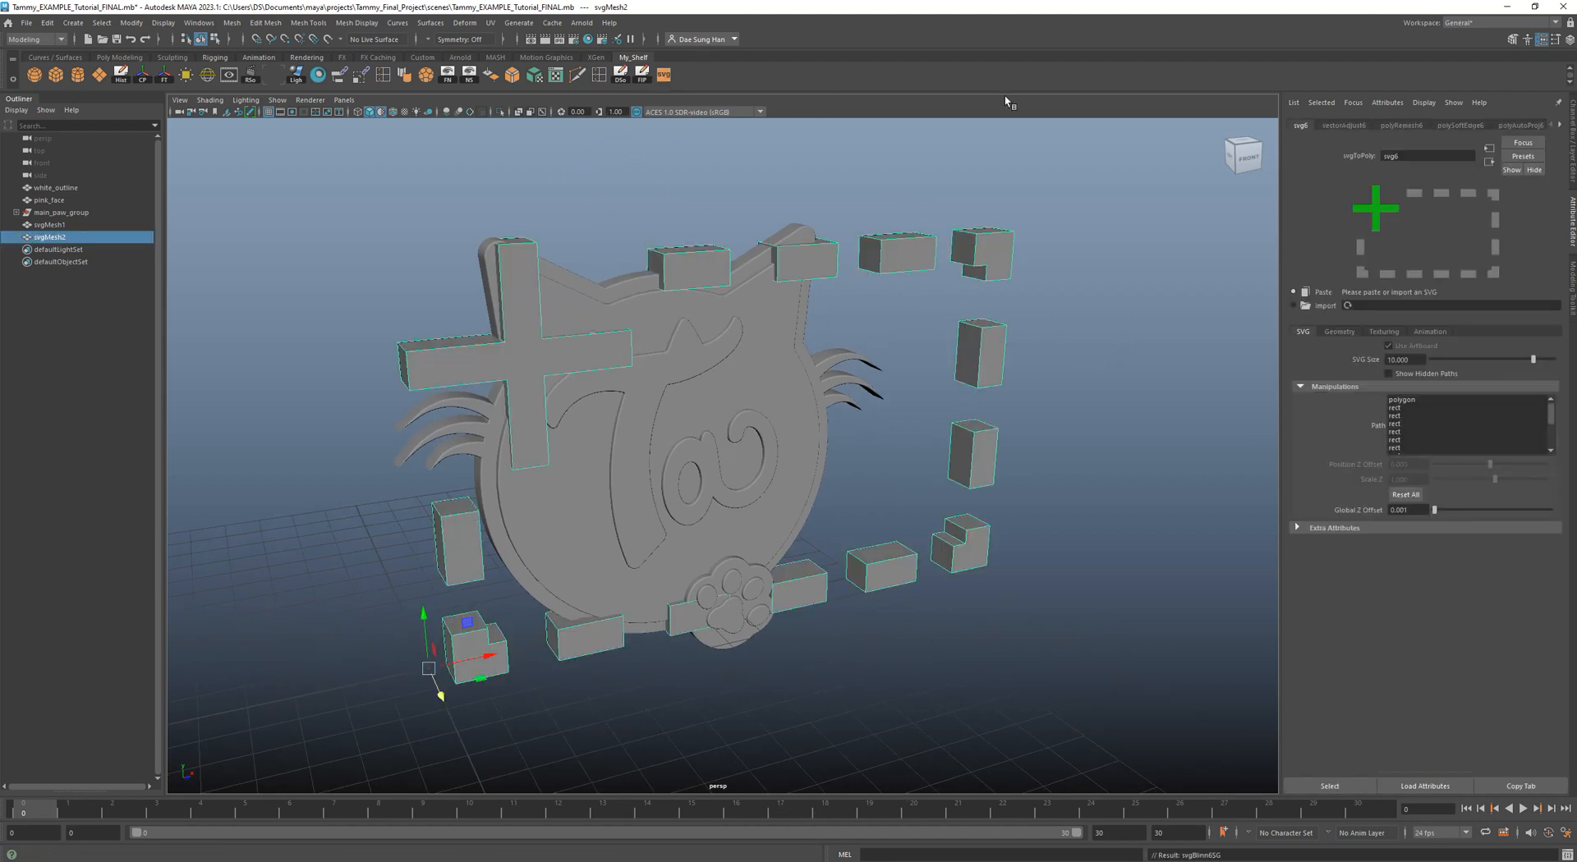
pyautogui.click(1323, 293)
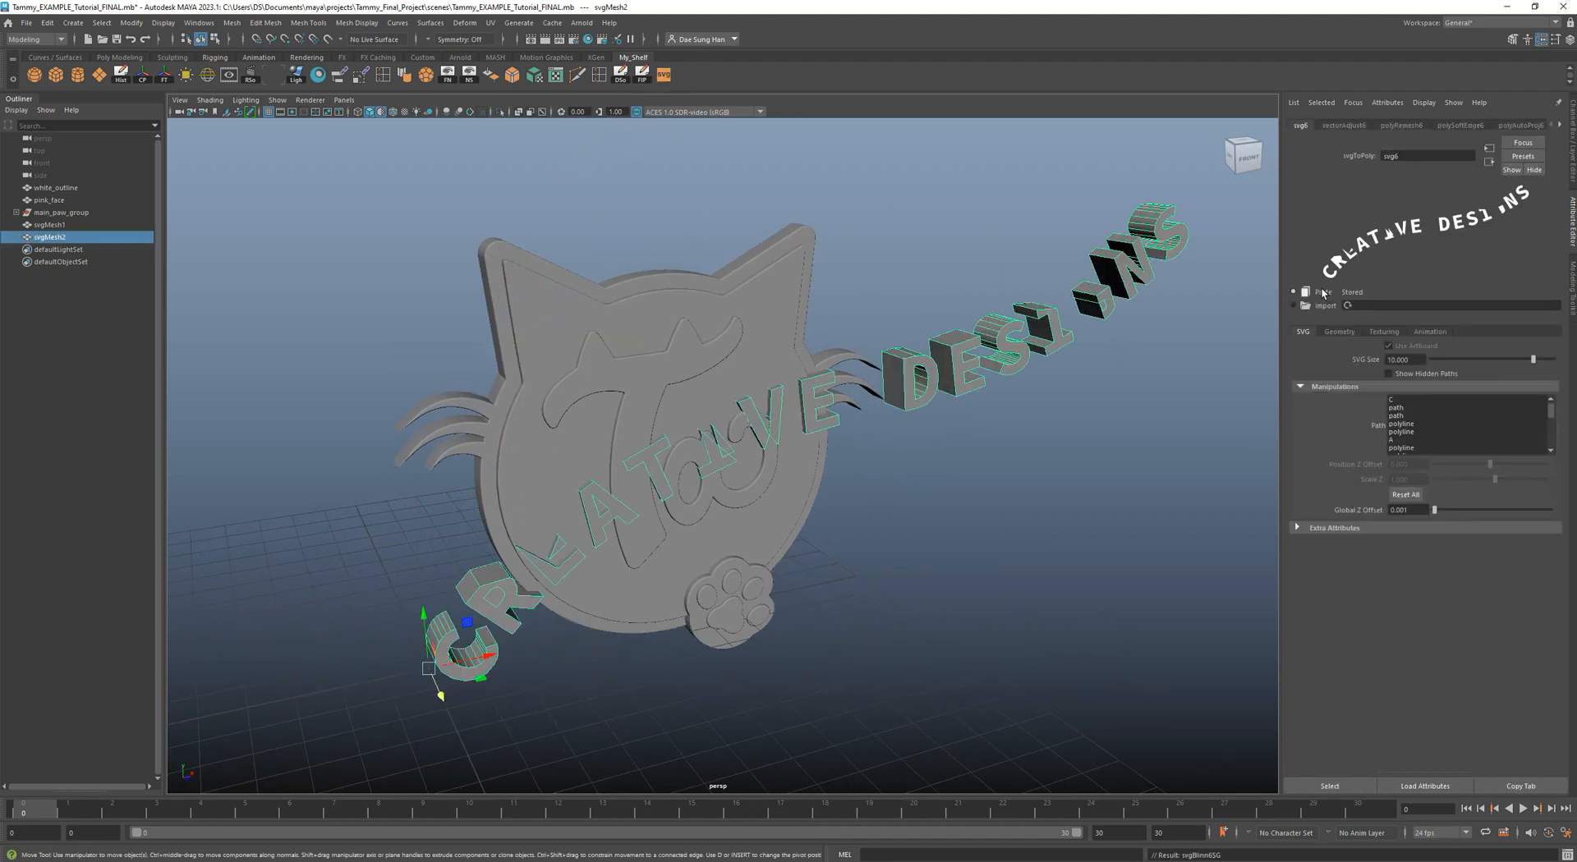
pyautogui.keyDown('alt'); pyautogui.moveTo(780, 382); pyautogui.dragTo(740, 361); pyautogui.keyUp('alt')
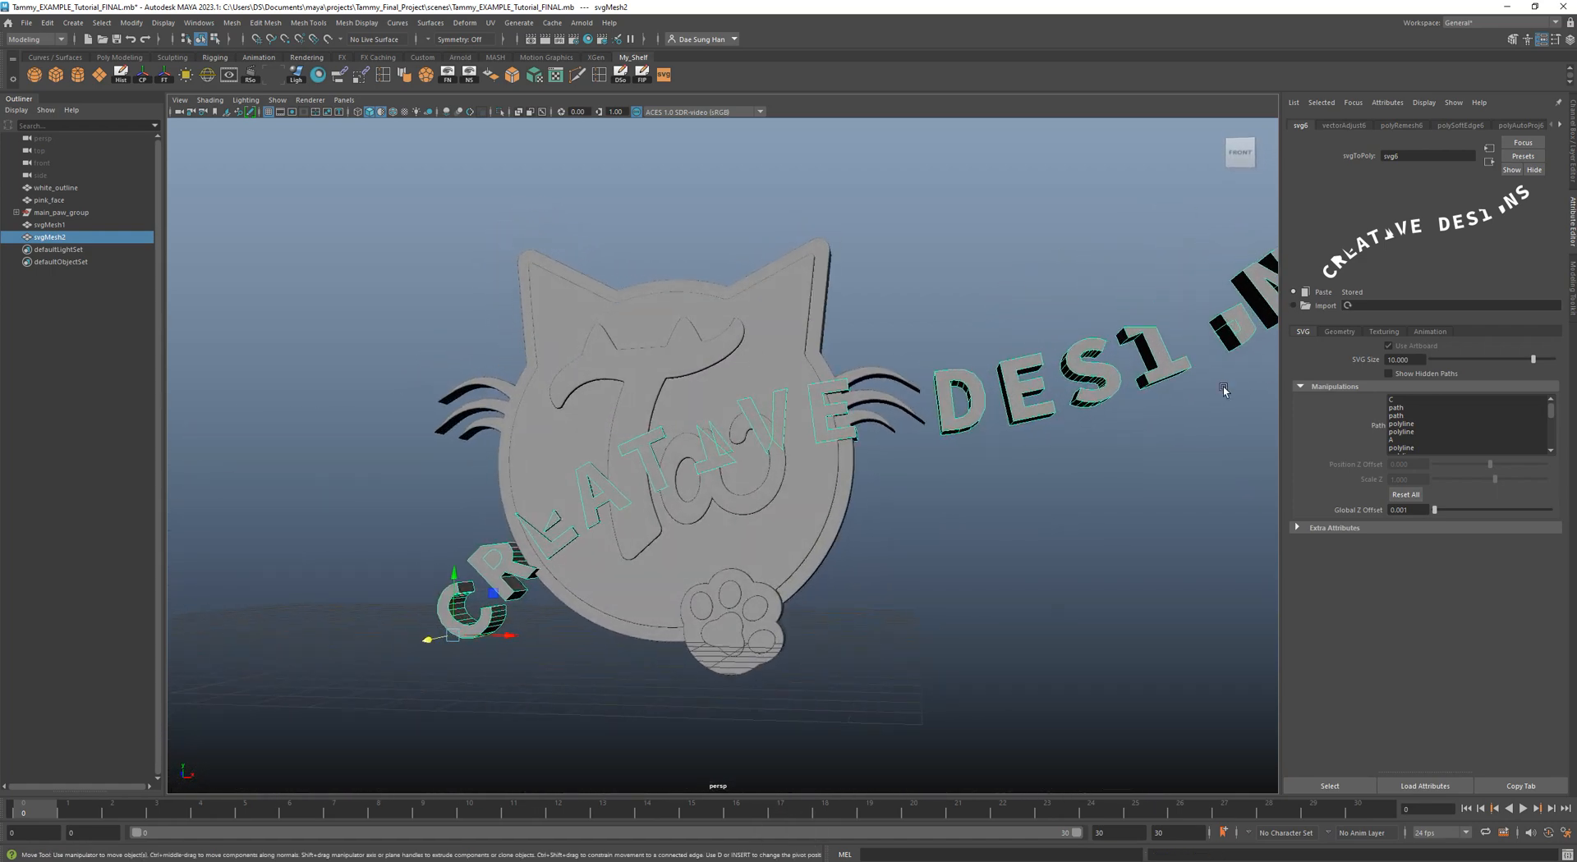
# Set the curve resolution of the pasted lettering mesh to 20 and inspect the DESIGNS letters.
pyautogui.click(1340, 331)
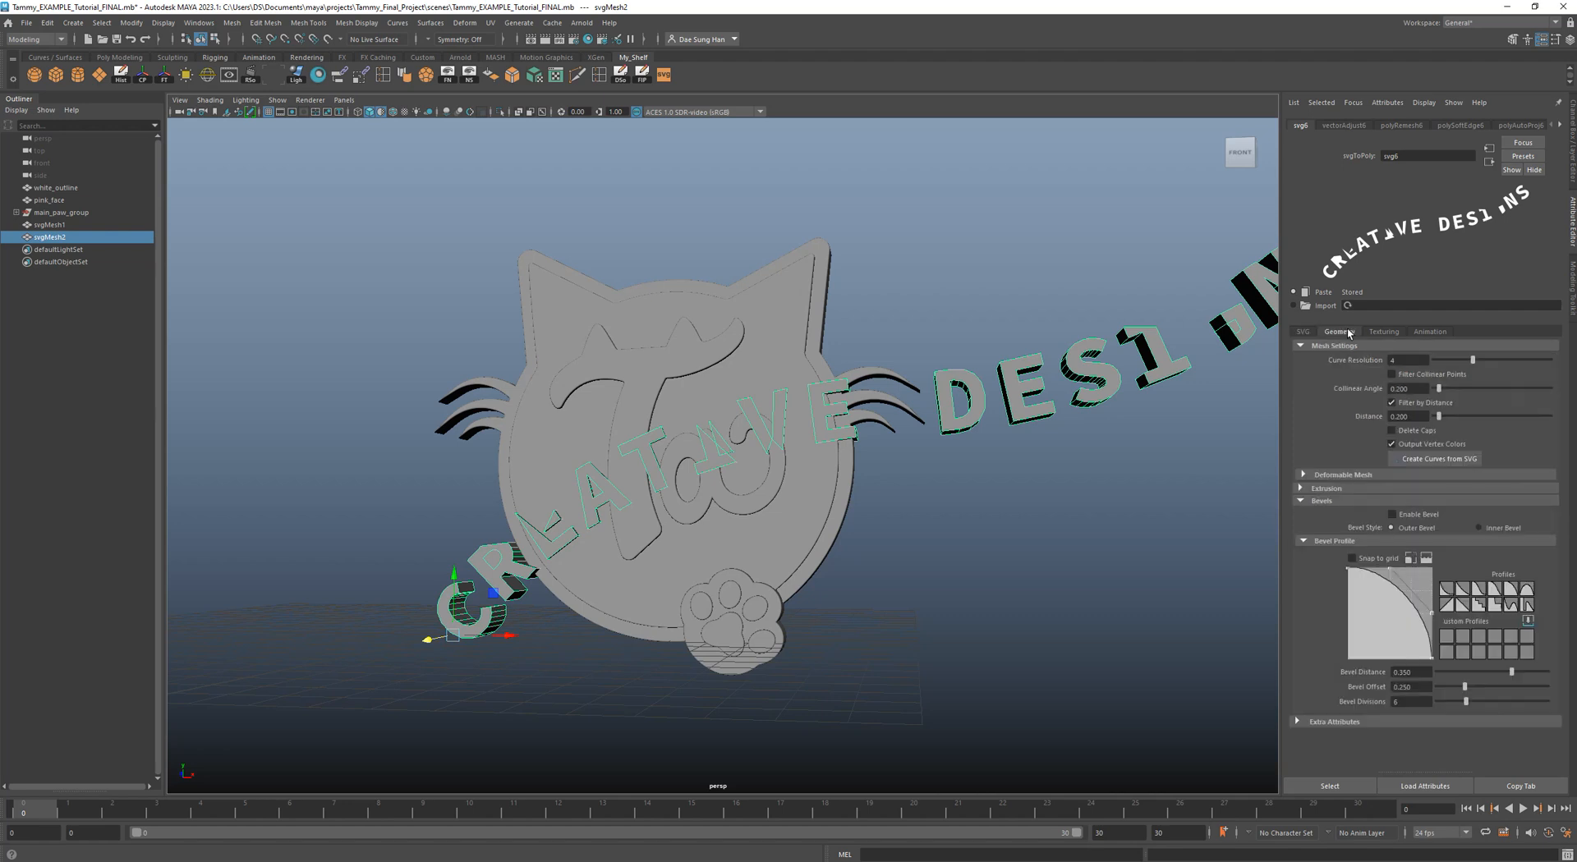
pyautogui.keyDown('alt'); pyautogui.moveTo(1072, 350); pyautogui.dragTo(687, 391, button='middle'); pyautogui.keyUp('alt')
pyautogui.keyDown('alt'); pyautogui.moveTo(839, 363); pyautogui.dragTo(862, 388); pyautogui.keyUp('alt')
pyautogui.keyDown('alt'); pyautogui.moveTo(593, 491); pyautogui.dragTo(824, 423, button='middle'); pyautogui.keyUp('alt')
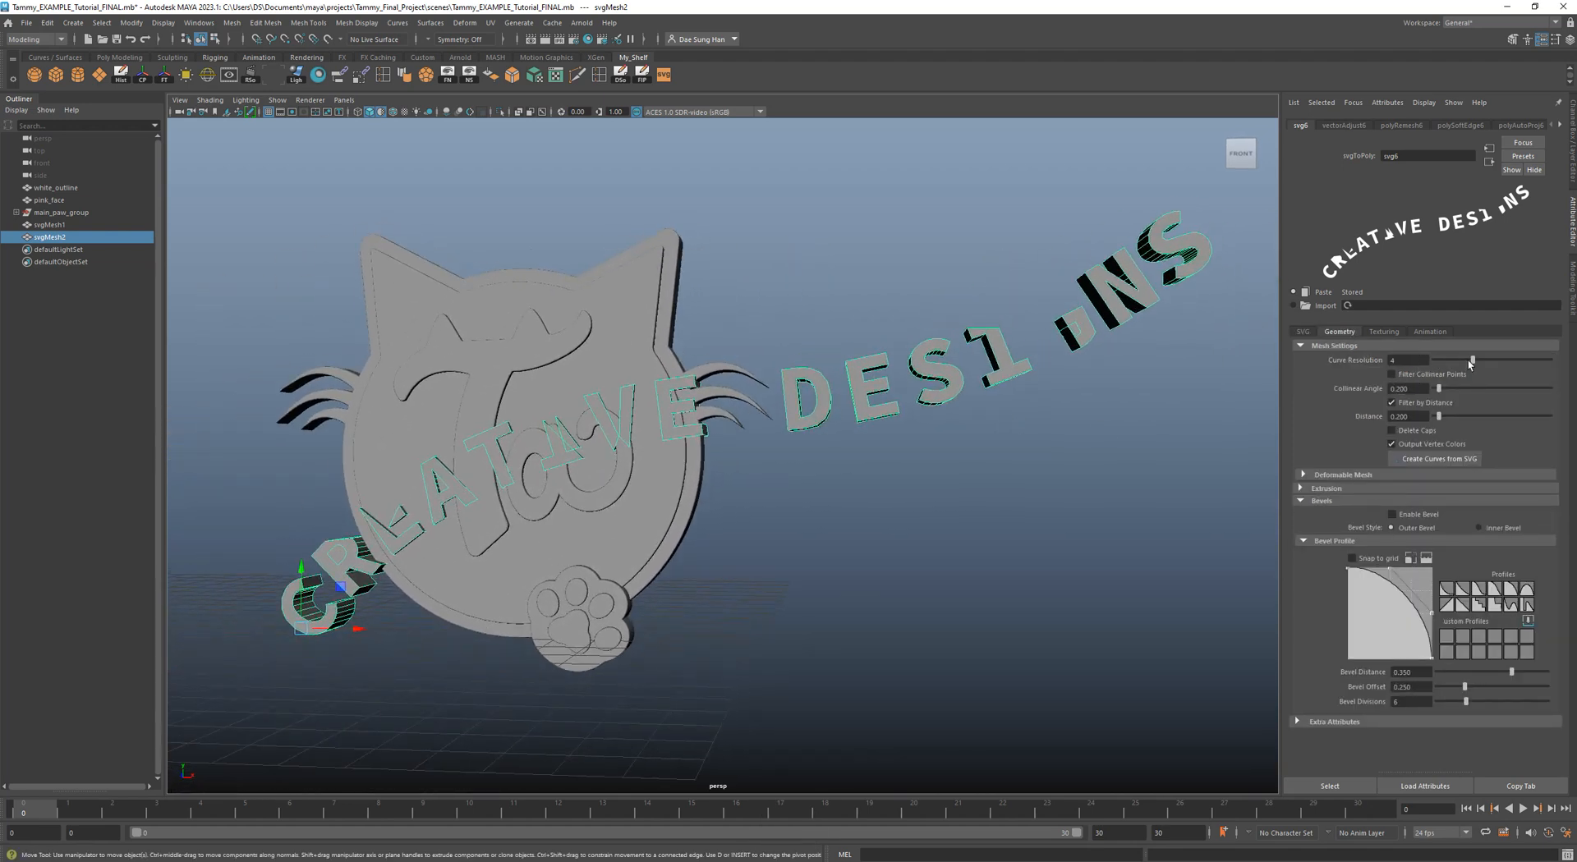
pyautogui.moveTo(1453, 362); pyautogui.dragTo(1550, 360)
pyautogui.doubleClick(1407, 361)
pyautogui.write('20')
pyautogui.press('Return')
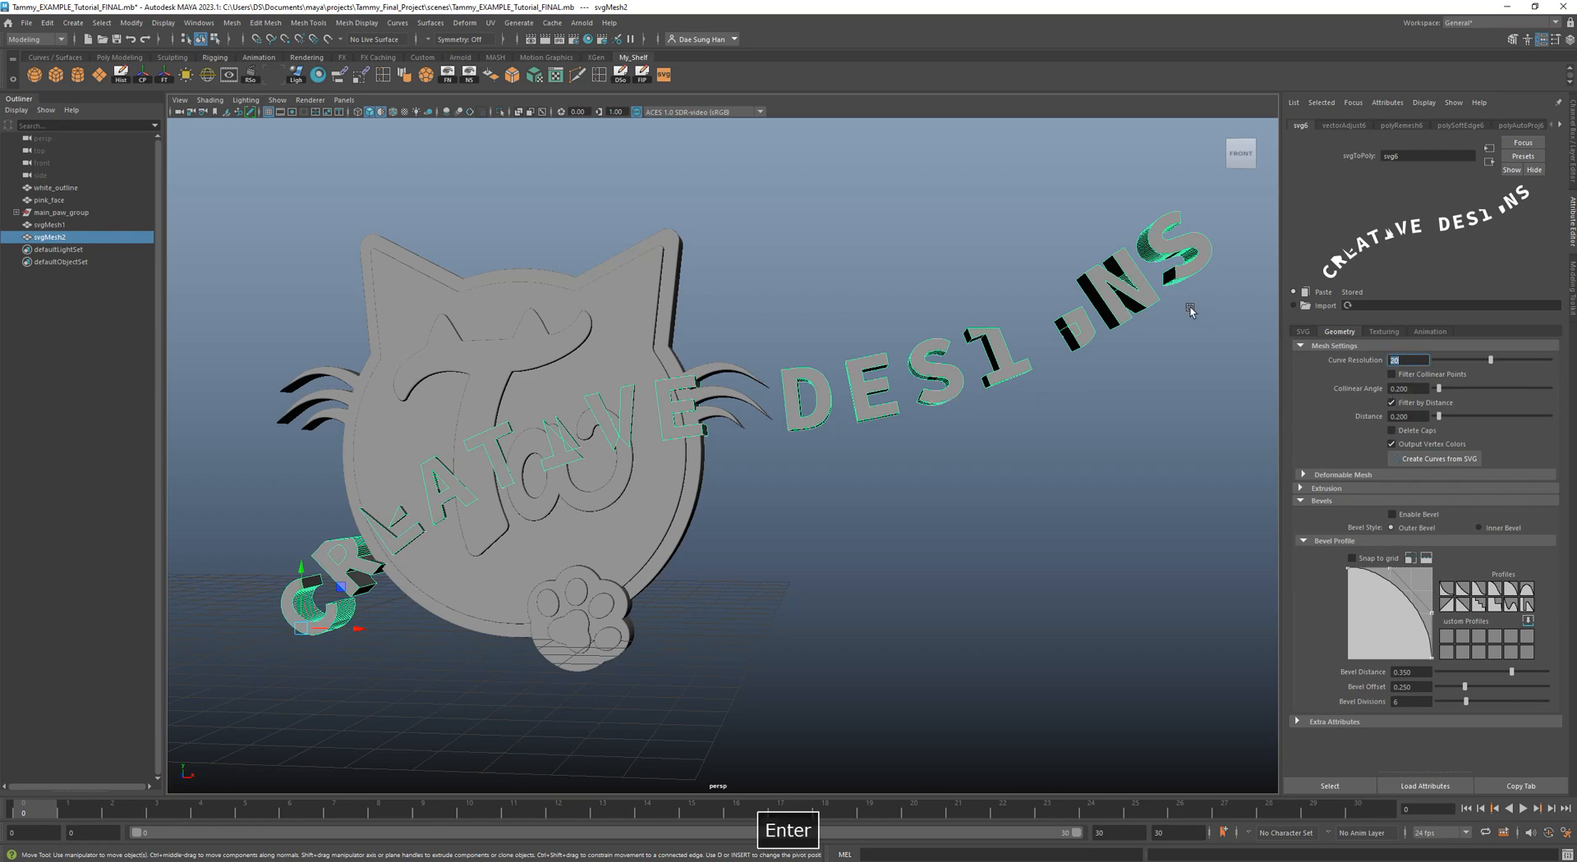
pyautogui.keyDown('alt'); pyautogui.moveTo(1102, 380); pyautogui.dragTo(1073, 429); pyautogui.keyUp('alt')
pyautogui.keyDown('alt'); pyautogui.moveTo(1073, 430); pyautogui.dragTo(809, 472, button='middle'); pyautogui.keyUp('alt')
pyautogui.keyDown('alt'); pyautogui.moveTo(657, 411); pyautogui.dragTo(765, 380, button='right'); pyautogui.keyUp('alt')
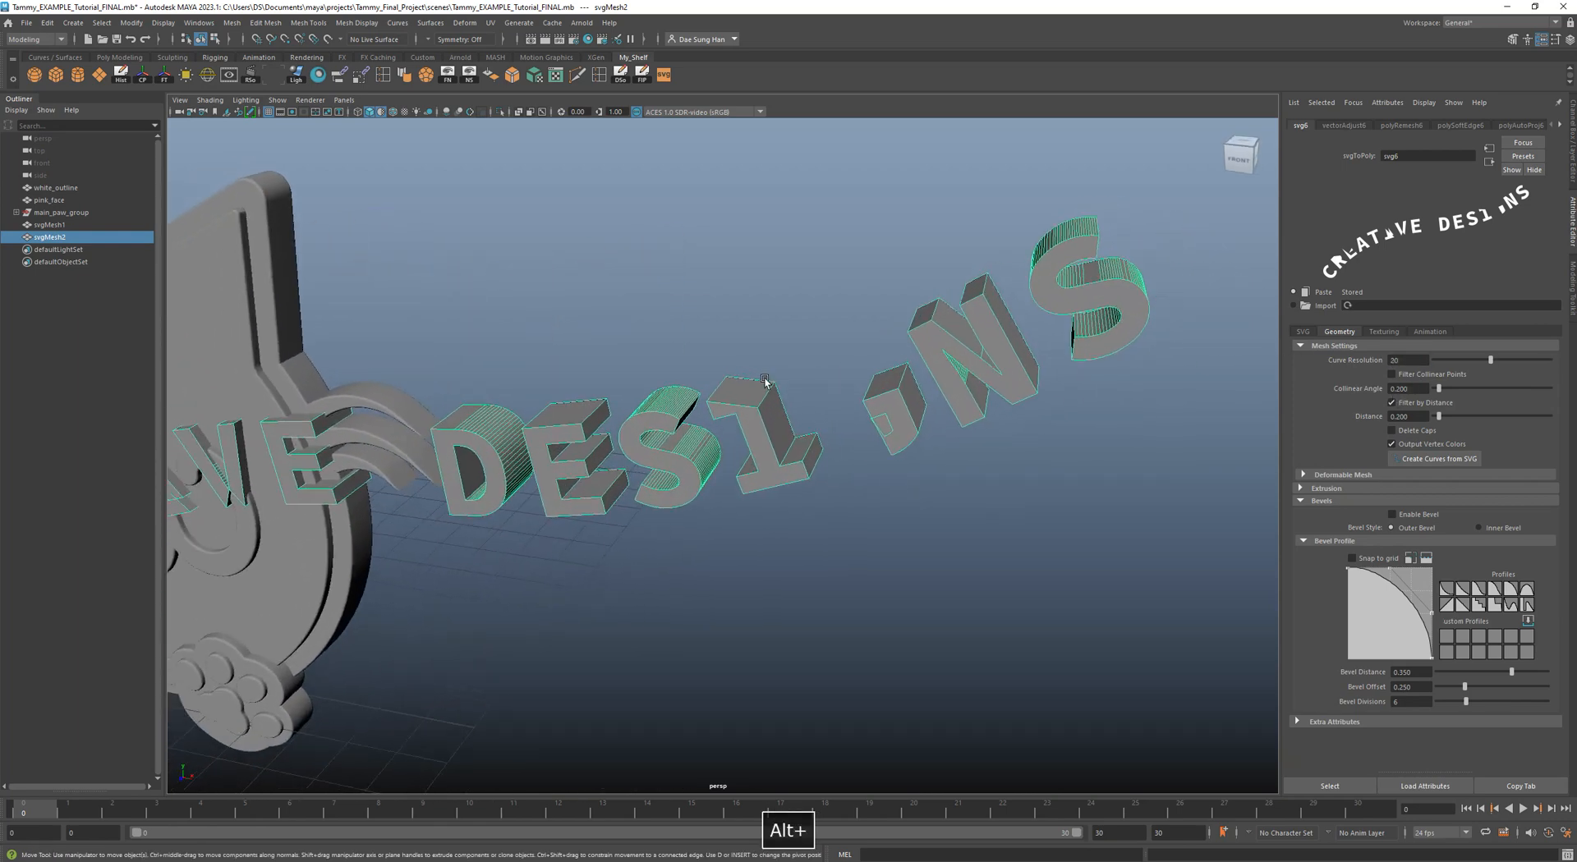
# Delete the svgMesh2 lettering mesh from the scene.
pyautogui.press('space')
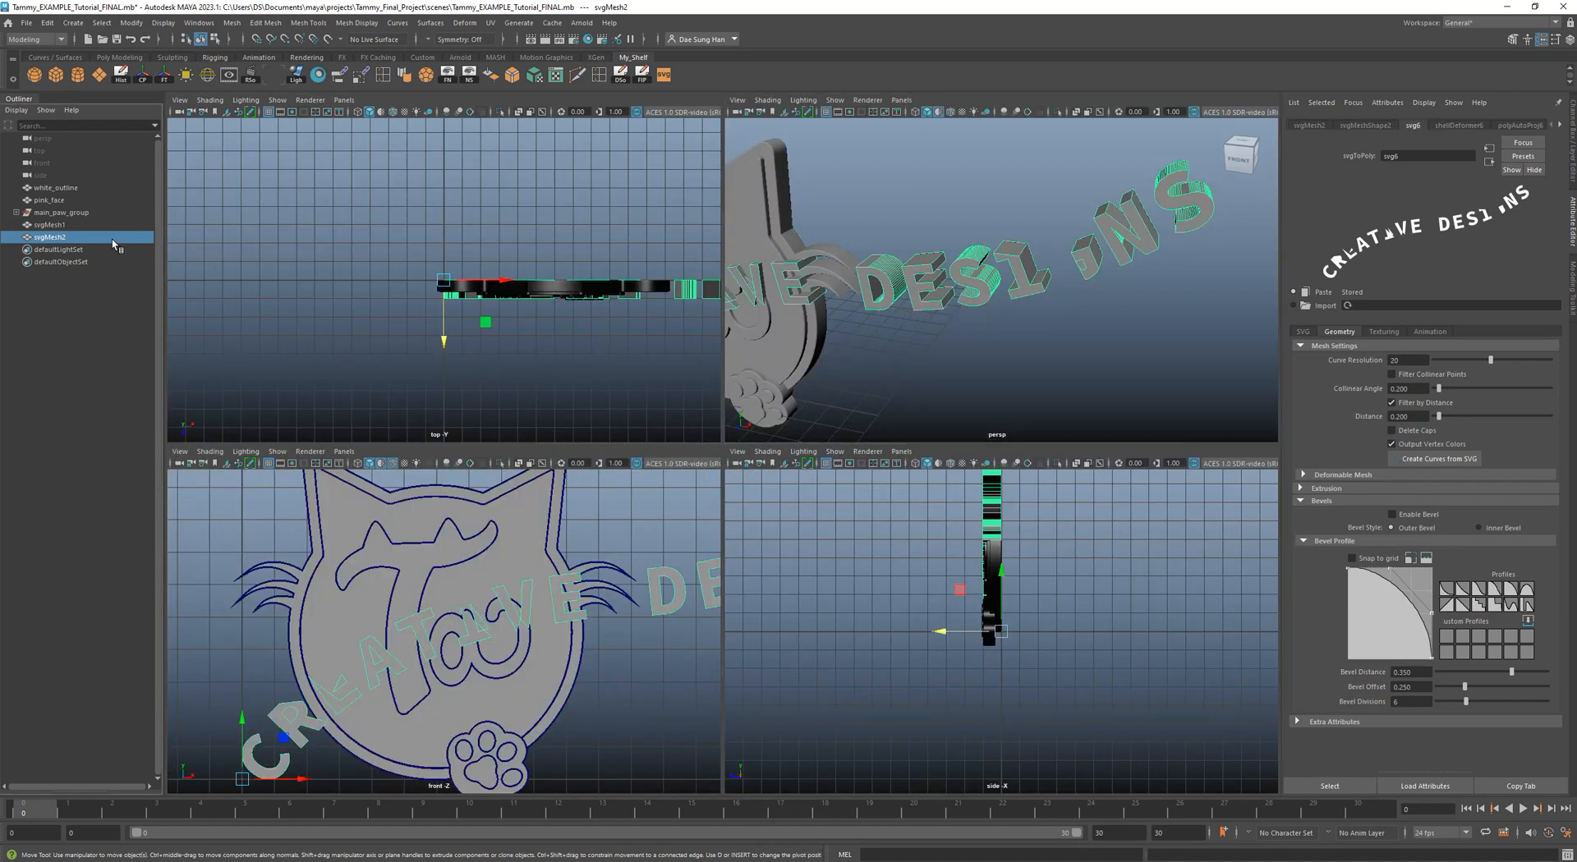
pyautogui.press('Delete')
pyautogui.keyDown('alt'); pyautogui.moveTo(933, 295); pyautogui.dragTo(1080, 290); pyautogui.keyUp('alt')
pyautogui.press('space')
pyautogui.keyDown('alt'); pyautogui.moveTo(1048, 288); pyautogui.dragTo(690, 332, button='right'); pyautogui.keyUp('alt')
pyautogui.keyDown('alt'); pyautogui.moveTo(690, 333); pyautogui.dragTo(903, 312, button='middle'); pyautogui.keyUp('alt')
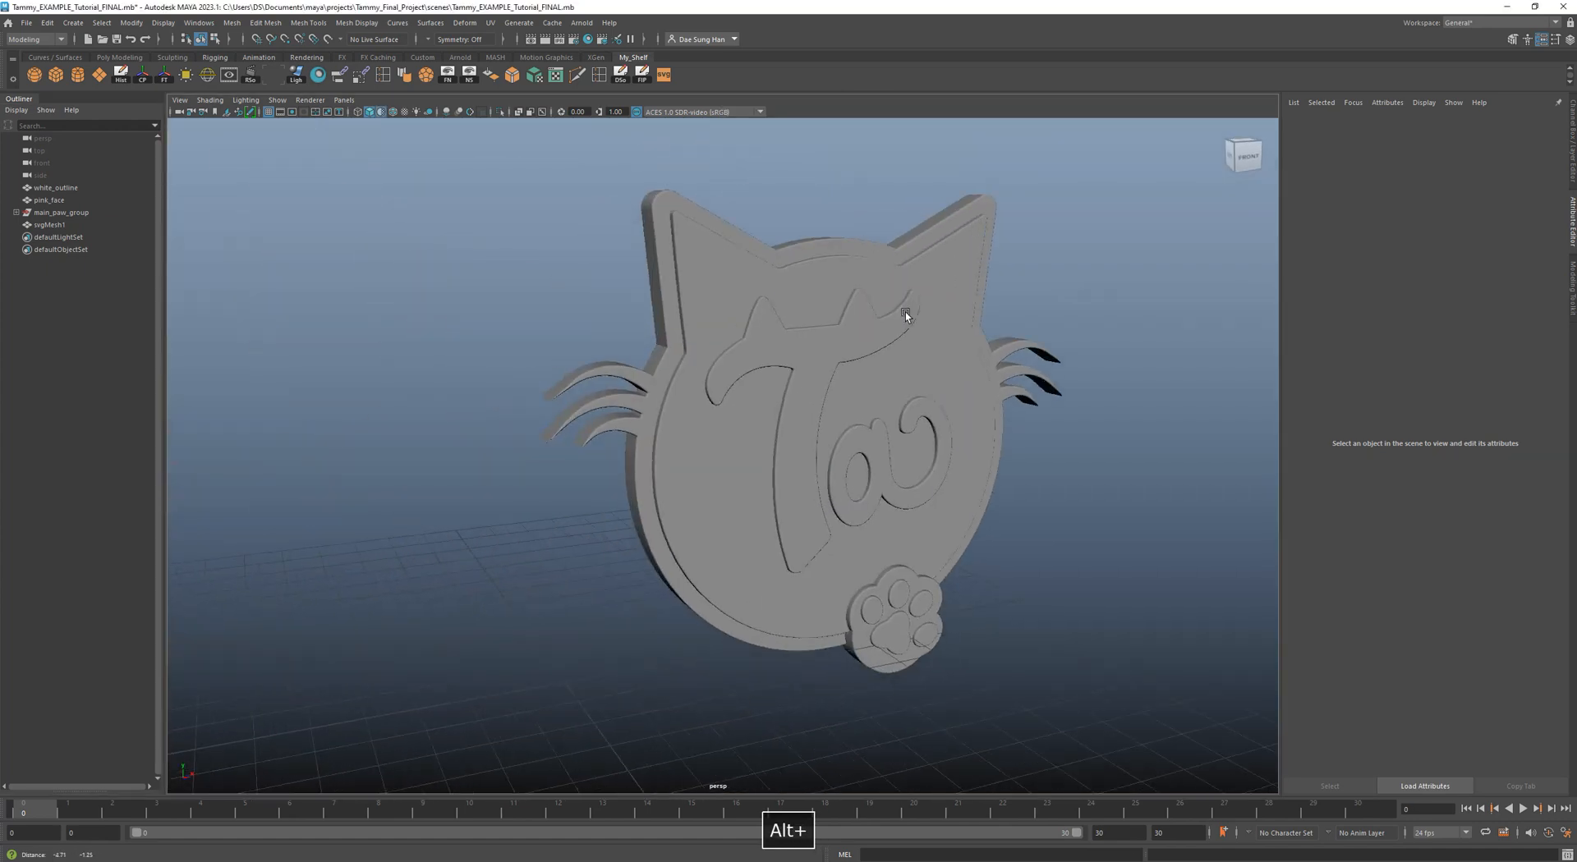
pyautogui.keyDown('alt'); pyautogui.moveTo(903, 312); pyautogui.dragTo(904, 338); pyautogui.keyUp('alt')
# Switch to Illustrator, clear the selection and select all fifteen CREATIVE DESIGNS letters as whole paths from S to C in the Main Text Group.
pyautogui.click(747, 861)
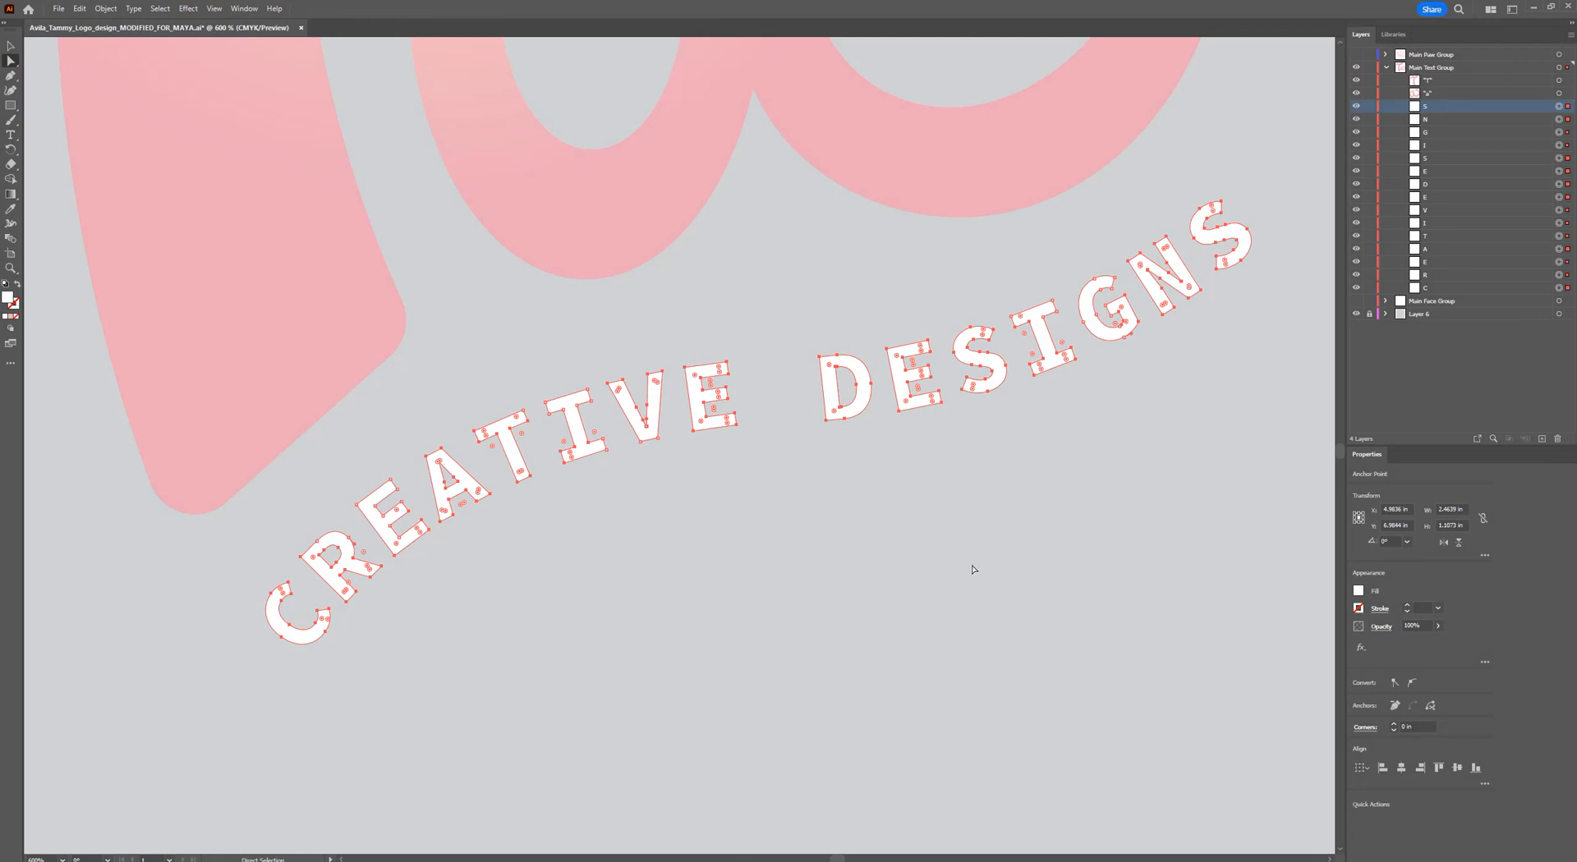
pyautogui.click(972, 569)
pyautogui.keyDown('alt'); pyautogui.scroll(-1, 961, 526); pyautogui.keyUp('alt')
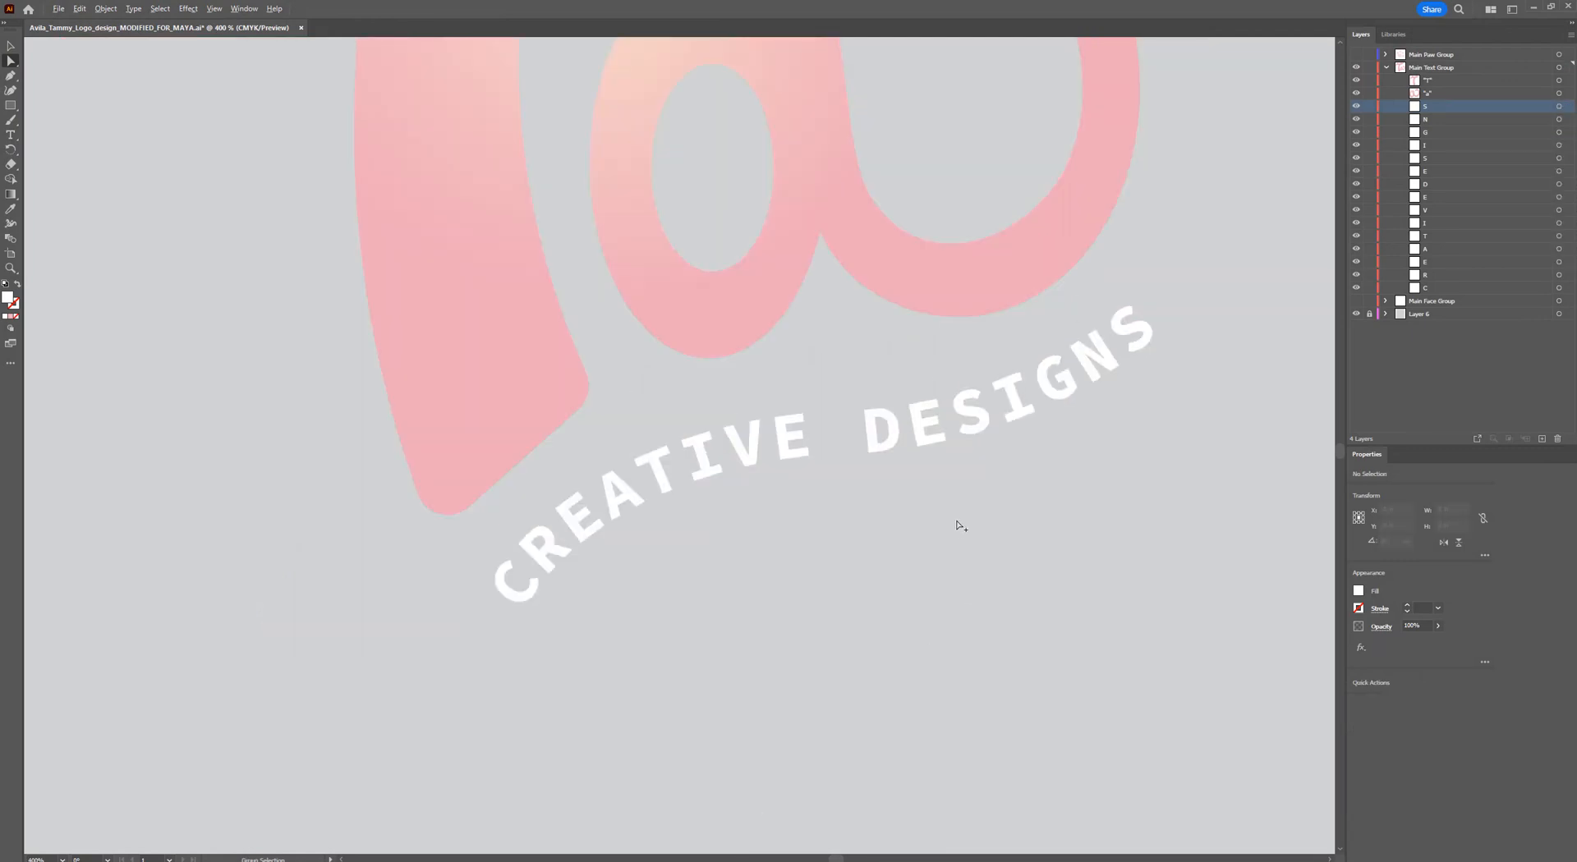
pyautogui.click(1559, 106)
pyautogui.press('v')
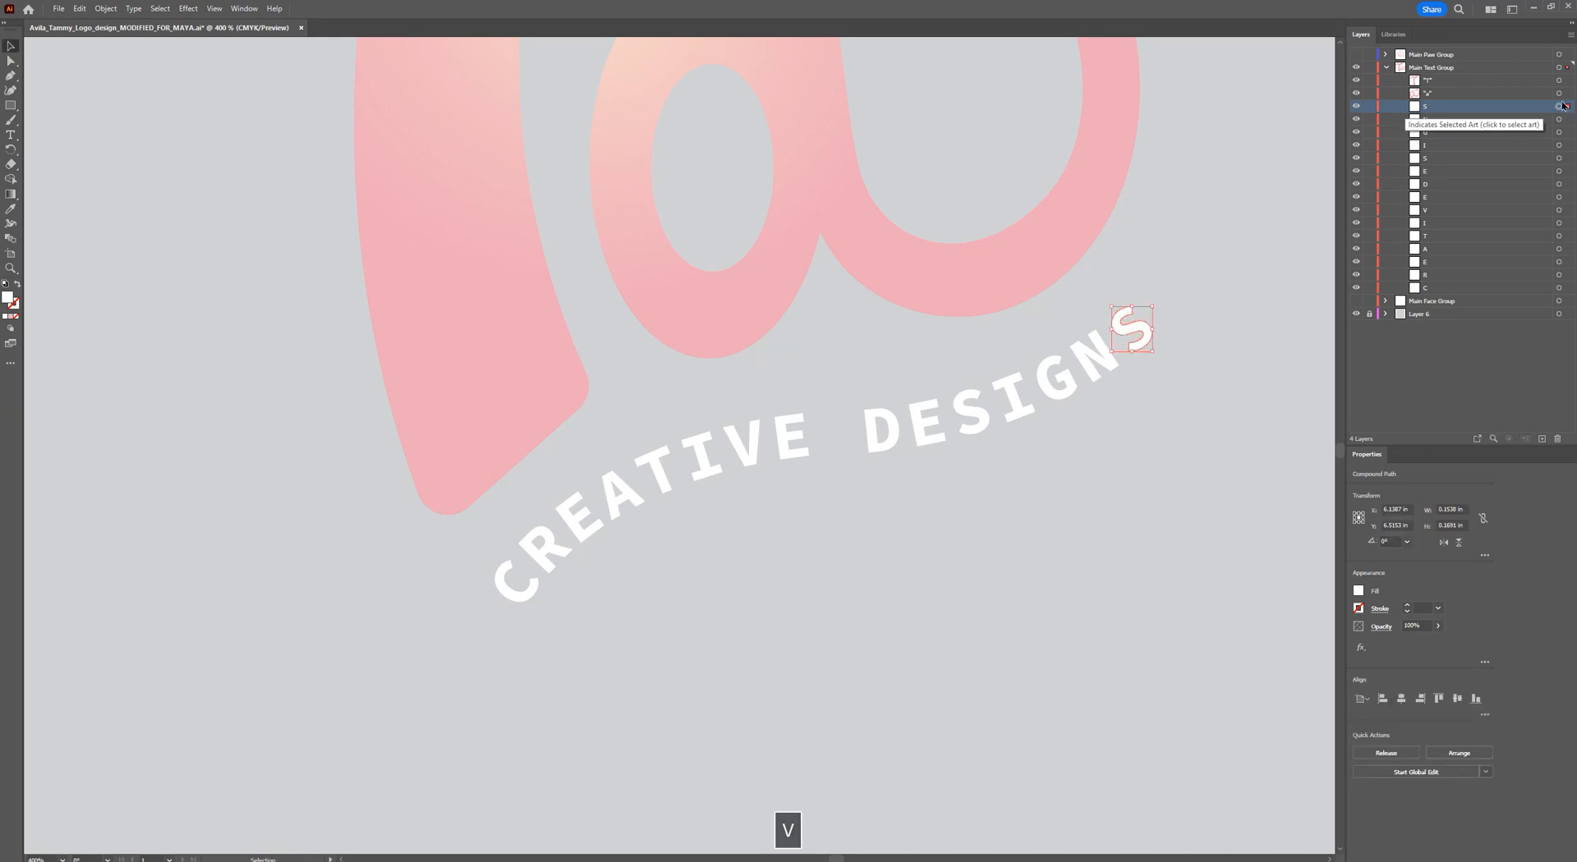
pyautogui.keyDown('shift'); pyautogui.click(1566, 120); pyautogui.keyUp('shift')
pyautogui.keyDown('shift'); pyautogui.click(1566, 131); pyautogui.keyUp('shift')
pyautogui.keyDown('shift'); pyautogui.click(1566, 145); pyautogui.keyUp('shift')
pyautogui.keyDown('shift'); pyautogui.click(1565, 157); pyautogui.keyUp('shift')
pyautogui.keyDown('shift'); pyautogui.click(1565, 171); pyautogui.keyUp('shift')
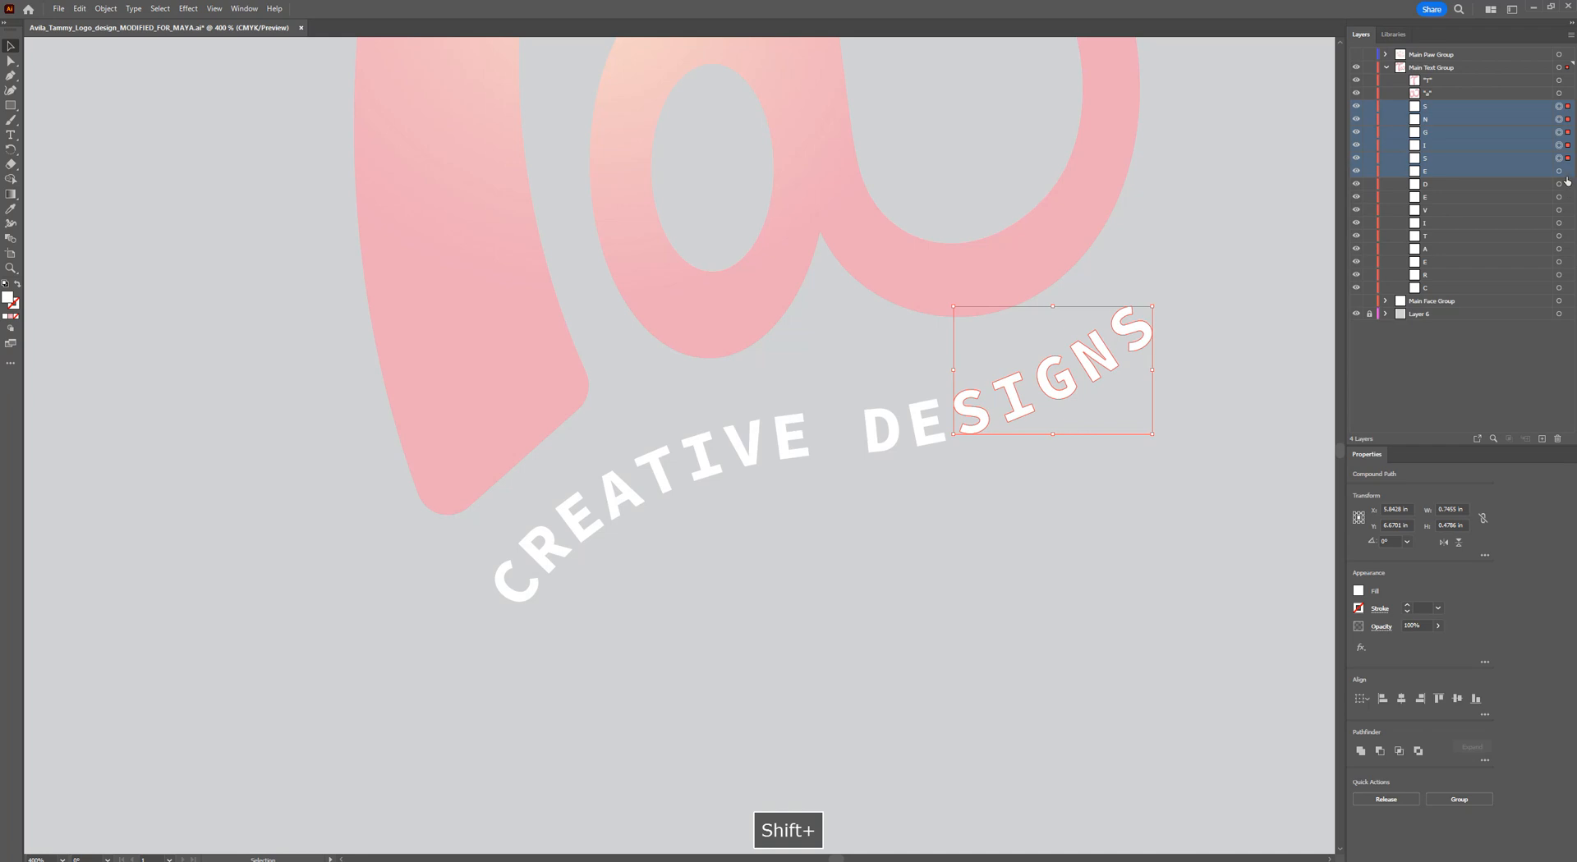
pyautogui.keyDown('shift'); pyautogui.click(1565, 184); pyautogui.keyUp('shift')
pyautogui.keyDown('shift'); pyautogui.click(1565, 197); pyautogui.keyUp('shift')
pyautogui.keyDown('shift'); pyautogui.click(1567, 209); pyautogui.keyUp('shift')
pyautogui.keyDown('shift'); pyautogui.click(1567, 223); pyautogui.keyUp('shift')
pyautogui.keyDown('shift'); pyautogui.click(1567, 236); pyautogui.keyUp('shift')
pyautogui.keyDown('shift'); pyautogui.click(1566, 249); pyautogui.keyUp('shift')
pyautogui.keyDown('shift'); pyautogui.click(1565, 262); pyautogui.keyUp('shift')
pyautogui.keyDown('shift'); pyautogui.click(1566, 275); pyautogui.keyUp('shift')
pyautogui.keyDown('shift'); pyautogui.click(1566, 287); pyautogui.keyUp('shift')
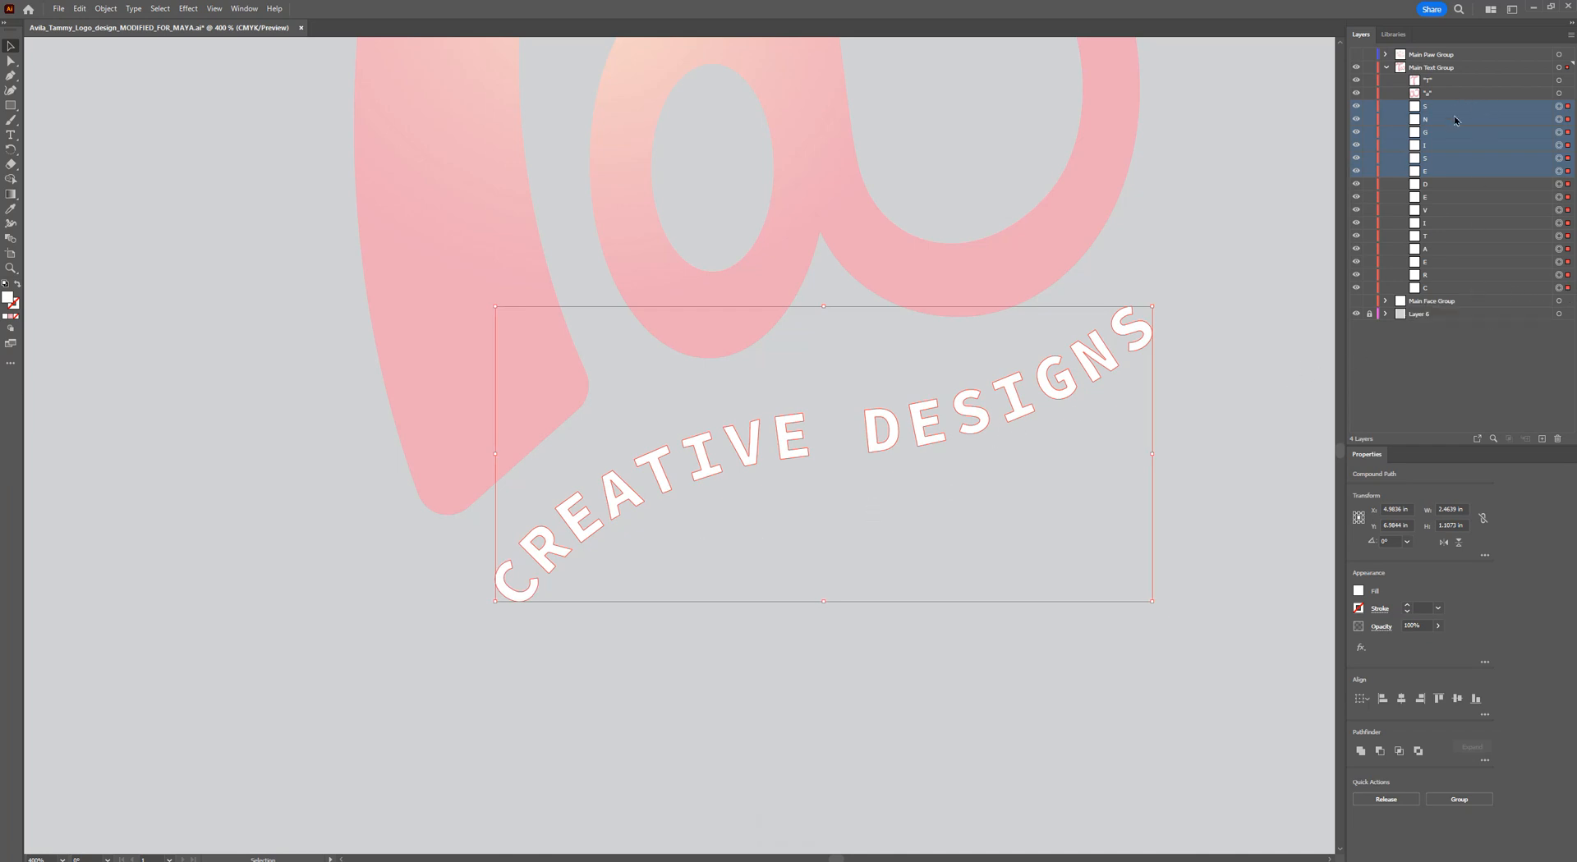
# Copy the selected letters, switch to Maya, create a new SVG mesh and paste the CREATIVE DESIGNS artwork into it.
pyautogui.press('a')
pyautogui.hotkey('ctrl', 'c')
pyautogui.press('v')
pyautogui.hotkey('alt', 'Tab')
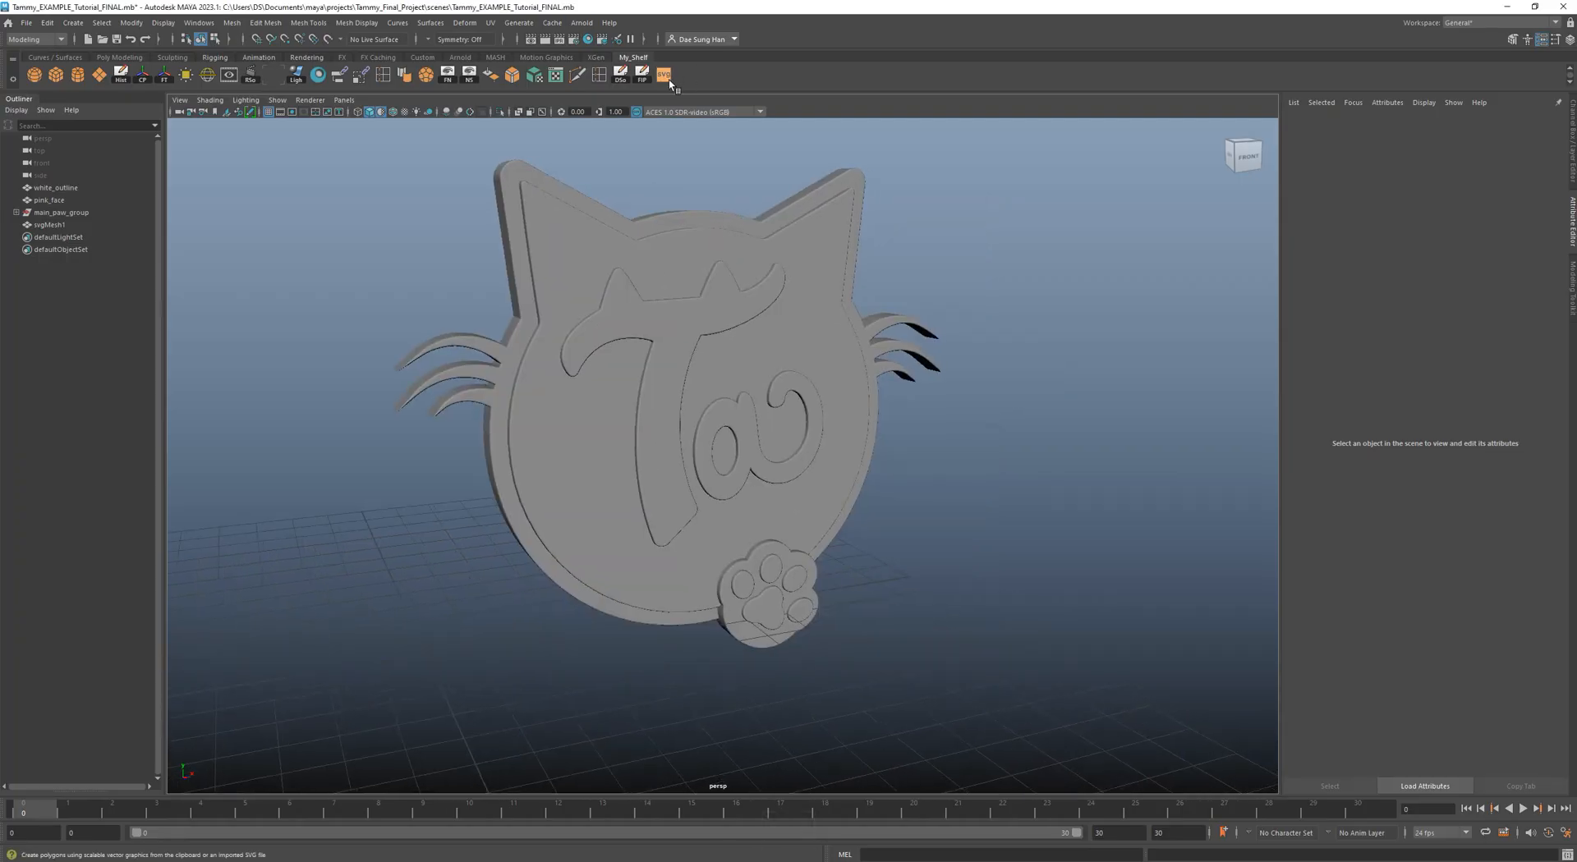
pyautogui.hotkey('ctrl', 'v')
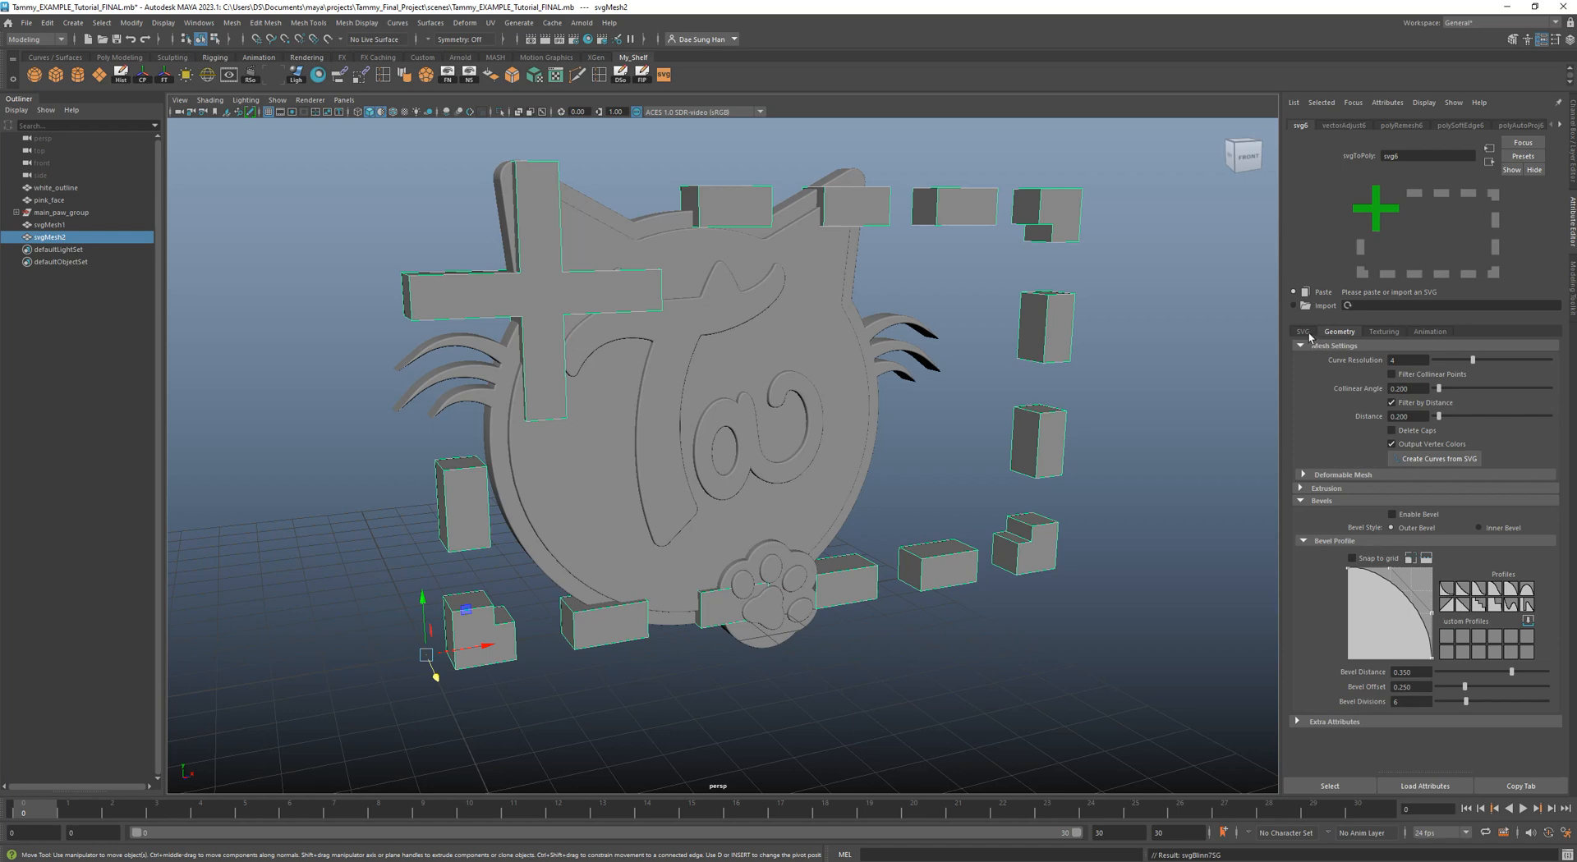
pyautogui.click(1324, 294)
pyautogui.keyDown('alt'); pyautogui.moveTo(1045, 362); pyautogui.dragTo(1073, 290); pyautogui.keyUp('alt')
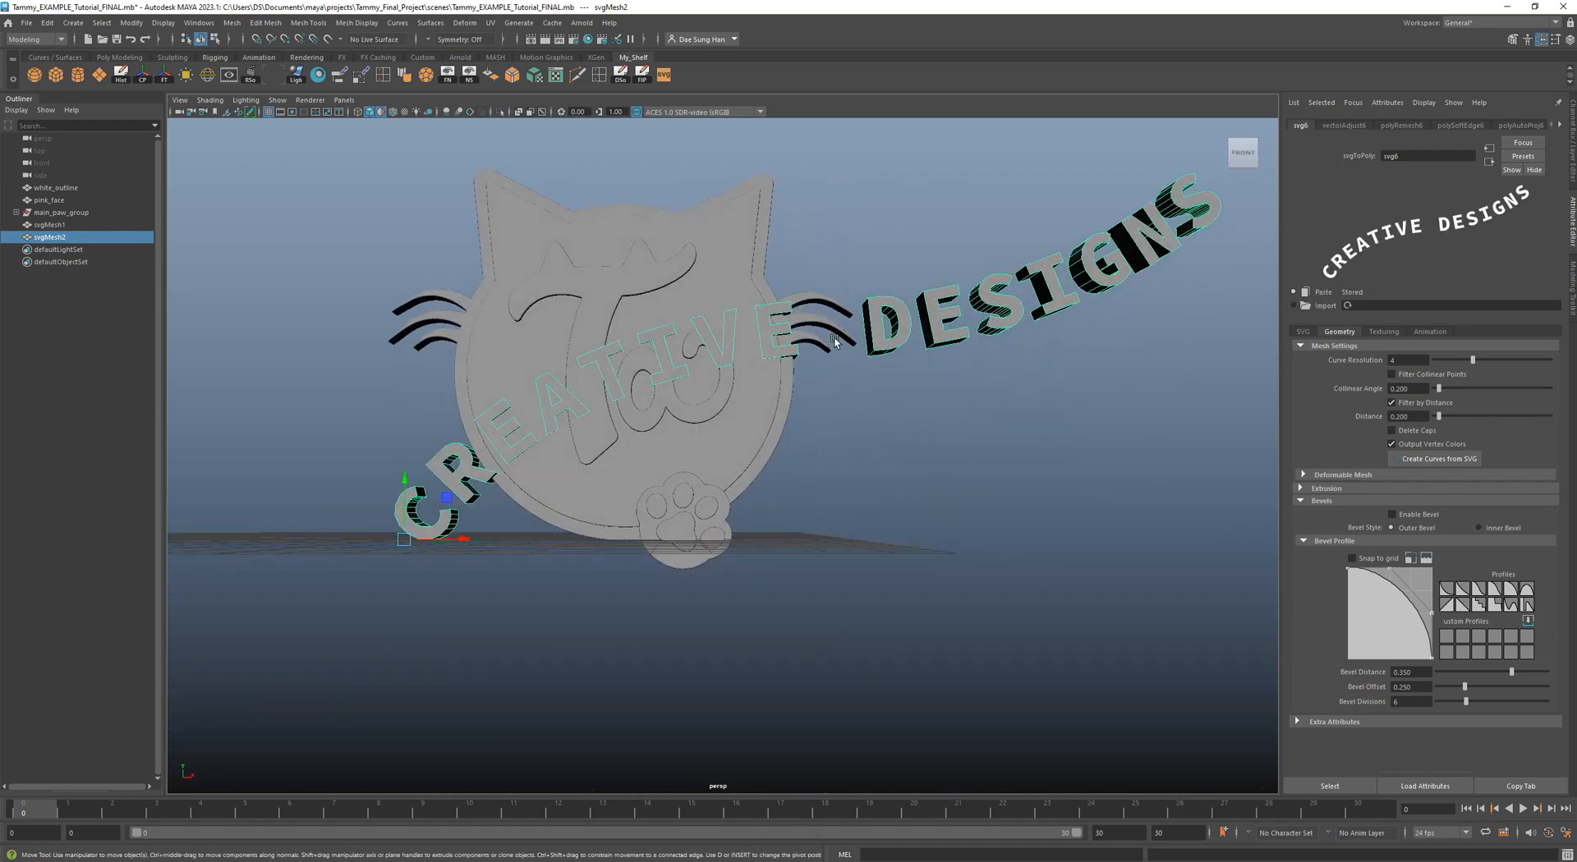
pyautogui.keyDown('alt'); pyautogui.moveTo(781, 337); pyautogui.dragTo(805, 329); pyautogui.keyUp('alt')
pyautogui.keyDown('alt'); pyautogui.moveTo(891, 326); pyautogui.dragTo(918, 316); pyautogui.keyUp('alt')
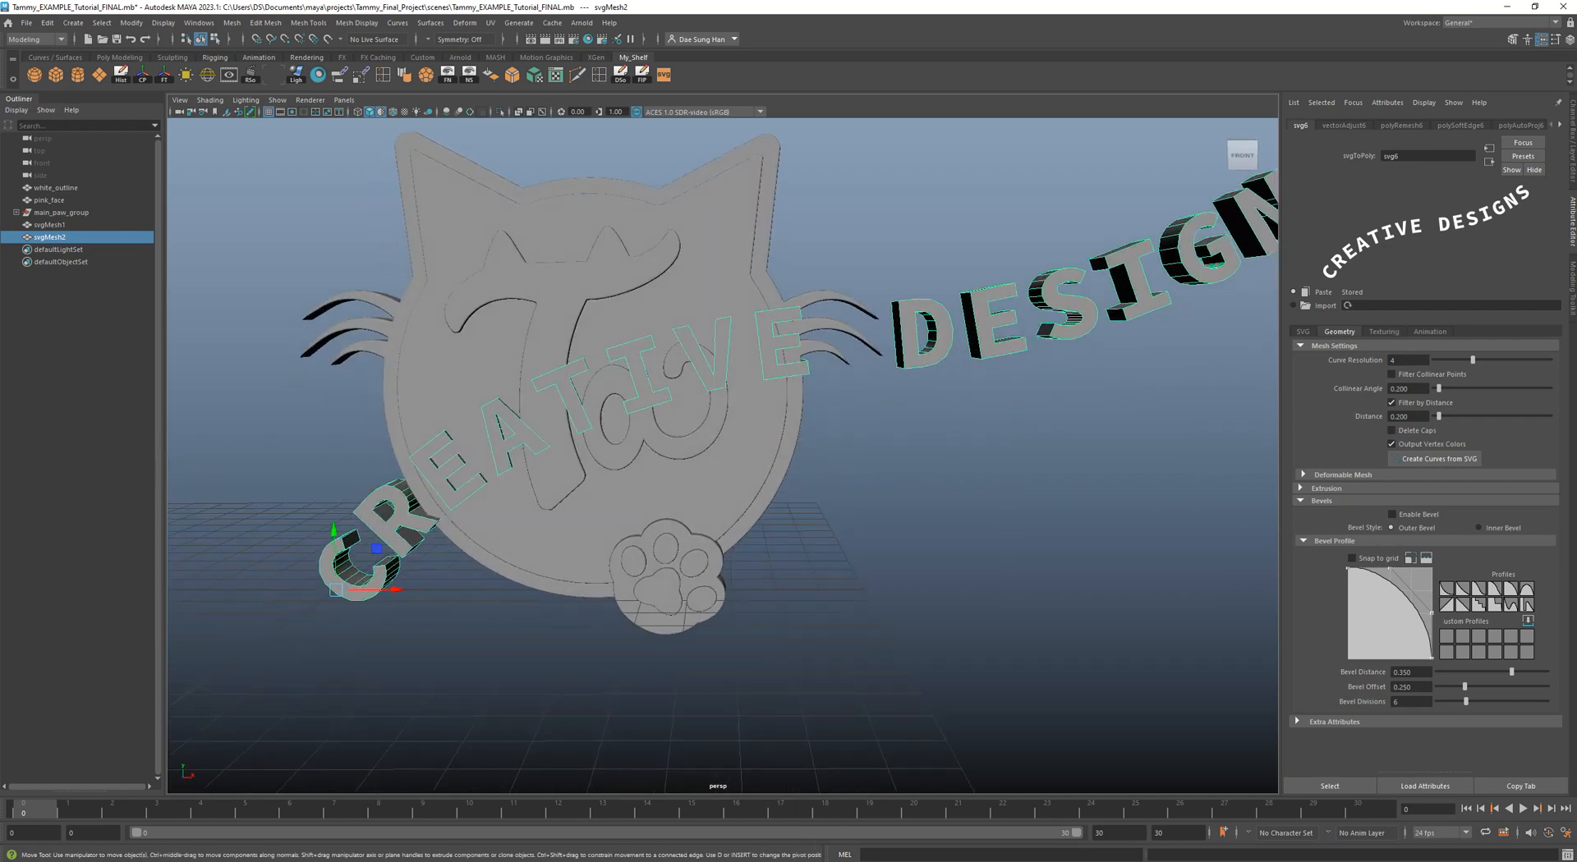
# Set the curve resolution of the CREATIVE DESIGNS mesh to 14.
pyautogui.hotkey('alt', 'Tab')
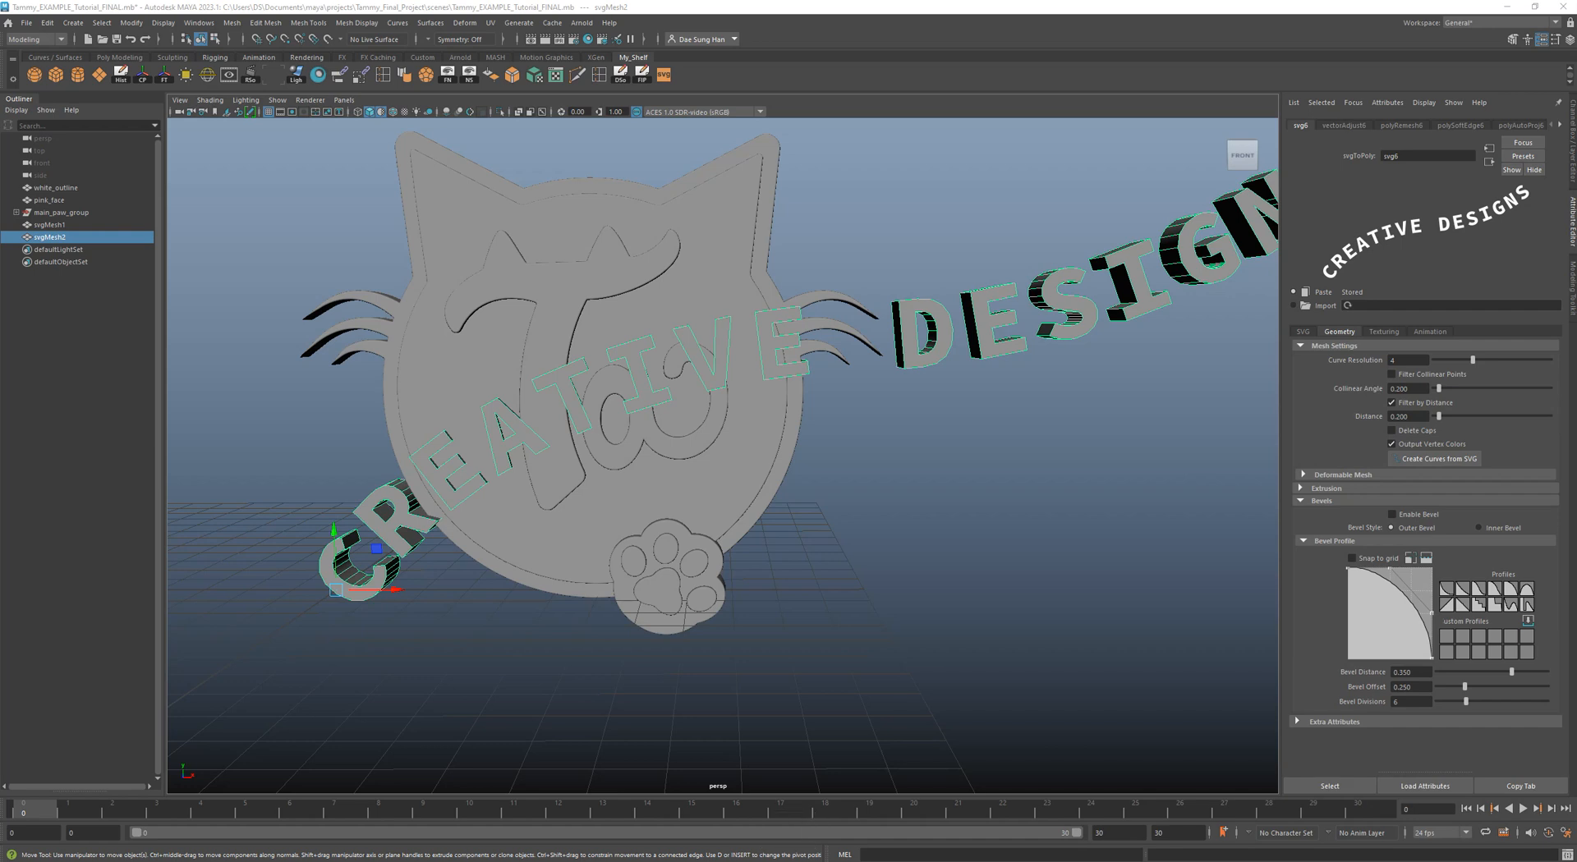
pyautogui.doubleClick(1407, 360)
pyautogui.write('14')
pyautogui.press('Return')
# Try a Filter by Distance value of 1 on the CREATIVE DESIGNS mesh and undo it.
pyautogui.doubleClick(1396, 416)
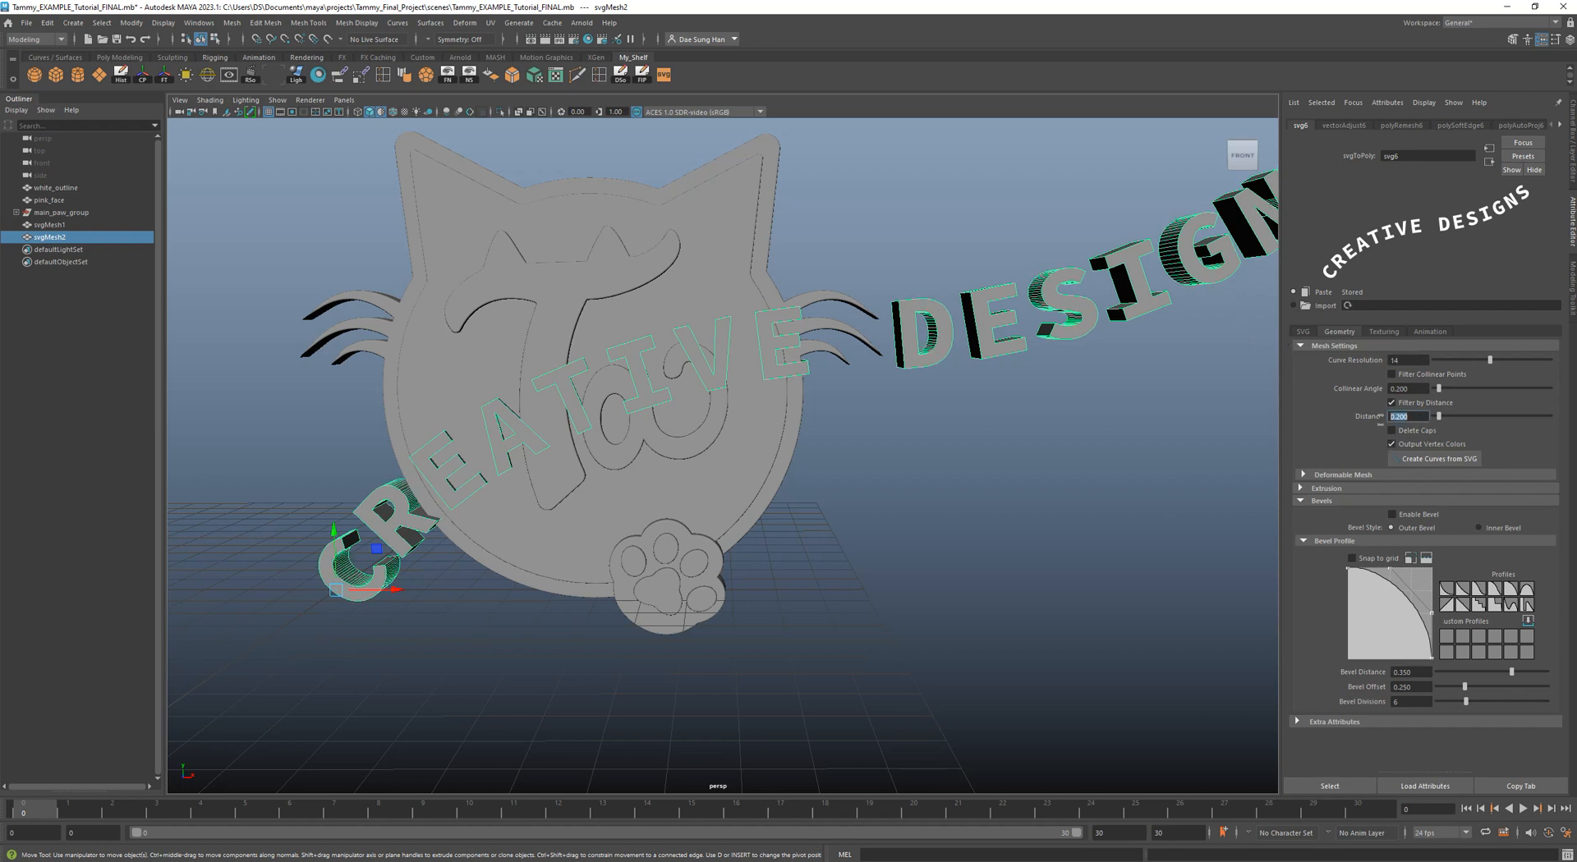
pyautogui.write('1')
pyautogui.press('Return')
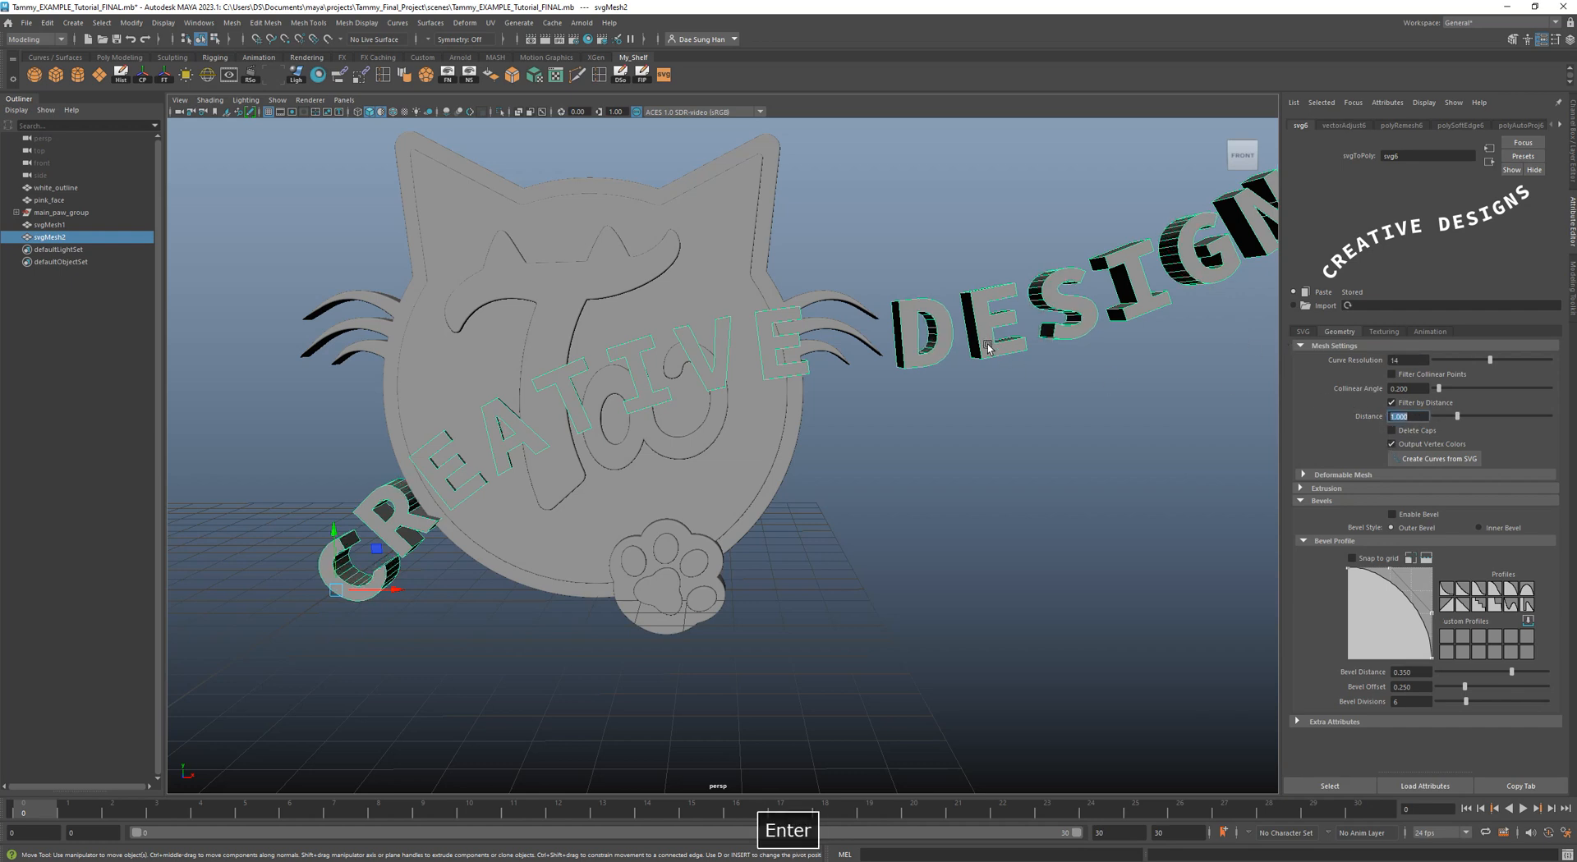
pyautogui.keyDown('alt'); pyautogui.moveTo(1035, 351); pyautogui.dragTo(989, 361, button='middle'); pyautogui.keyUp('alt')
pyautogui.hotkey('ctrl', 'z')
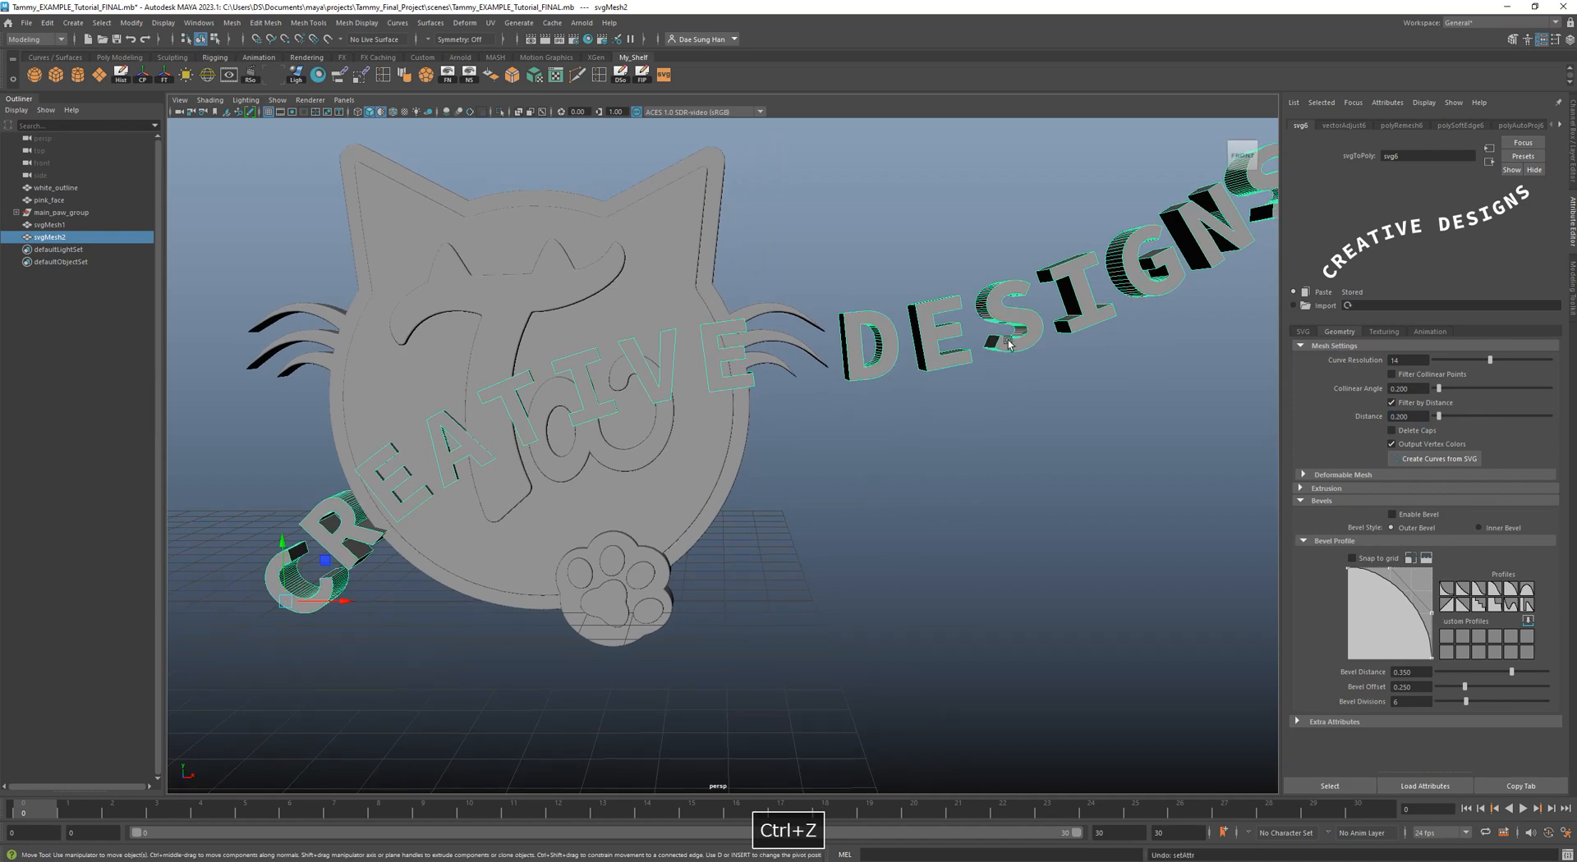
# Set the extrude distance of the CREATIVE DESIGNS mesh to 0.5.
pyautogui.keyDown('alt'); pyautogui.moveTo(1009, 341); pyautogui.dragTo(783, 332, button='right'); pyautogui.keyUp('alt')
pyautogui.keyDown('alt'); pyautogui.moveTo(784, 332); pyautogui.dragTo(824, 402); pyautogui.keyUp('alt')
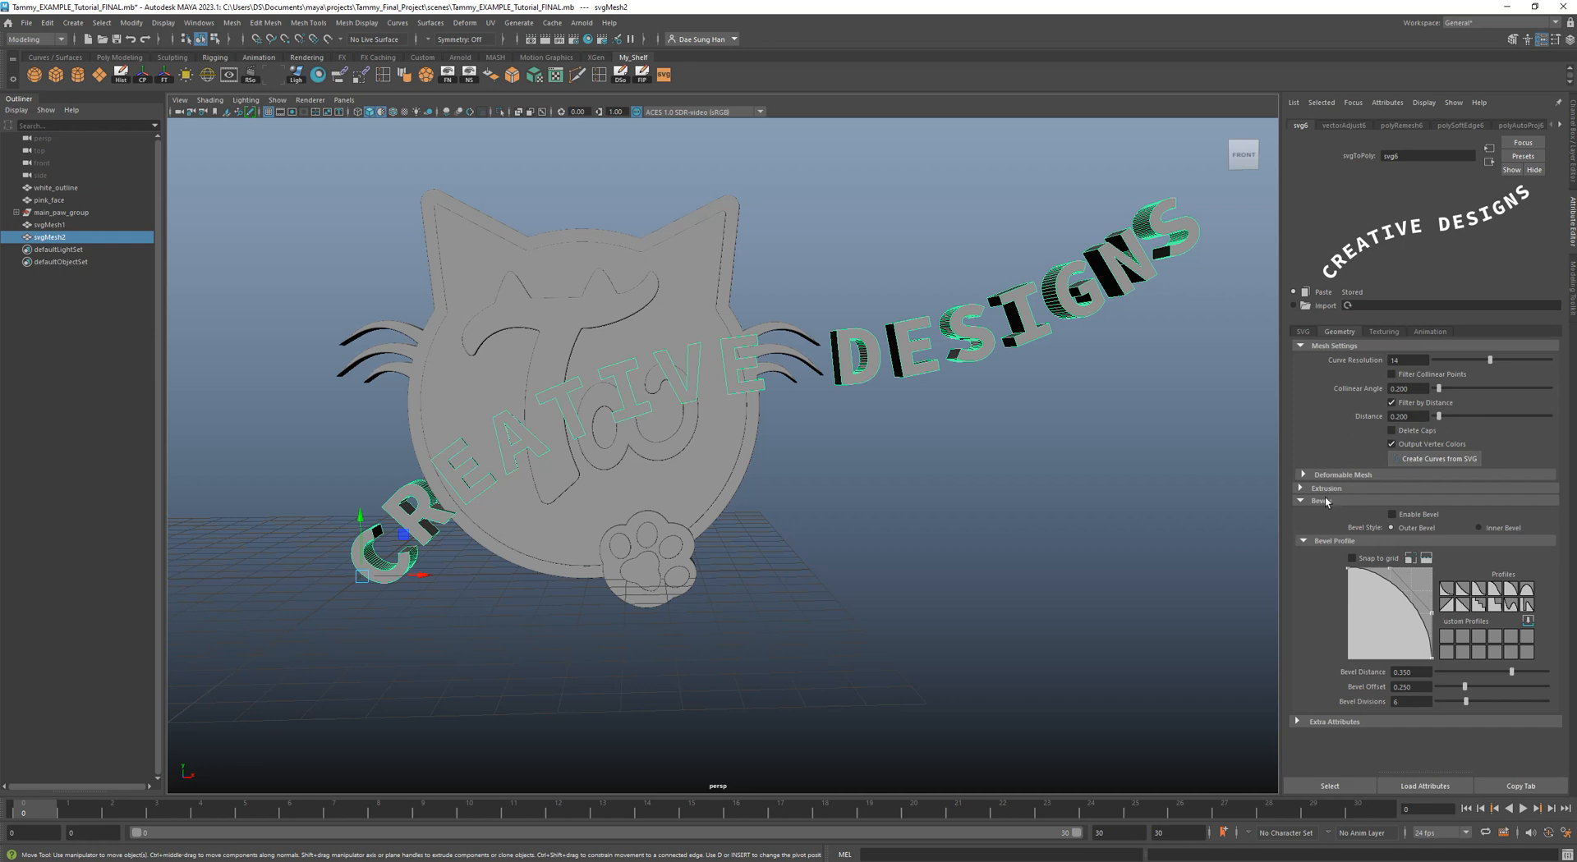
pyautogui.click(1327, 490)
pyautogui.click(1408, 633)
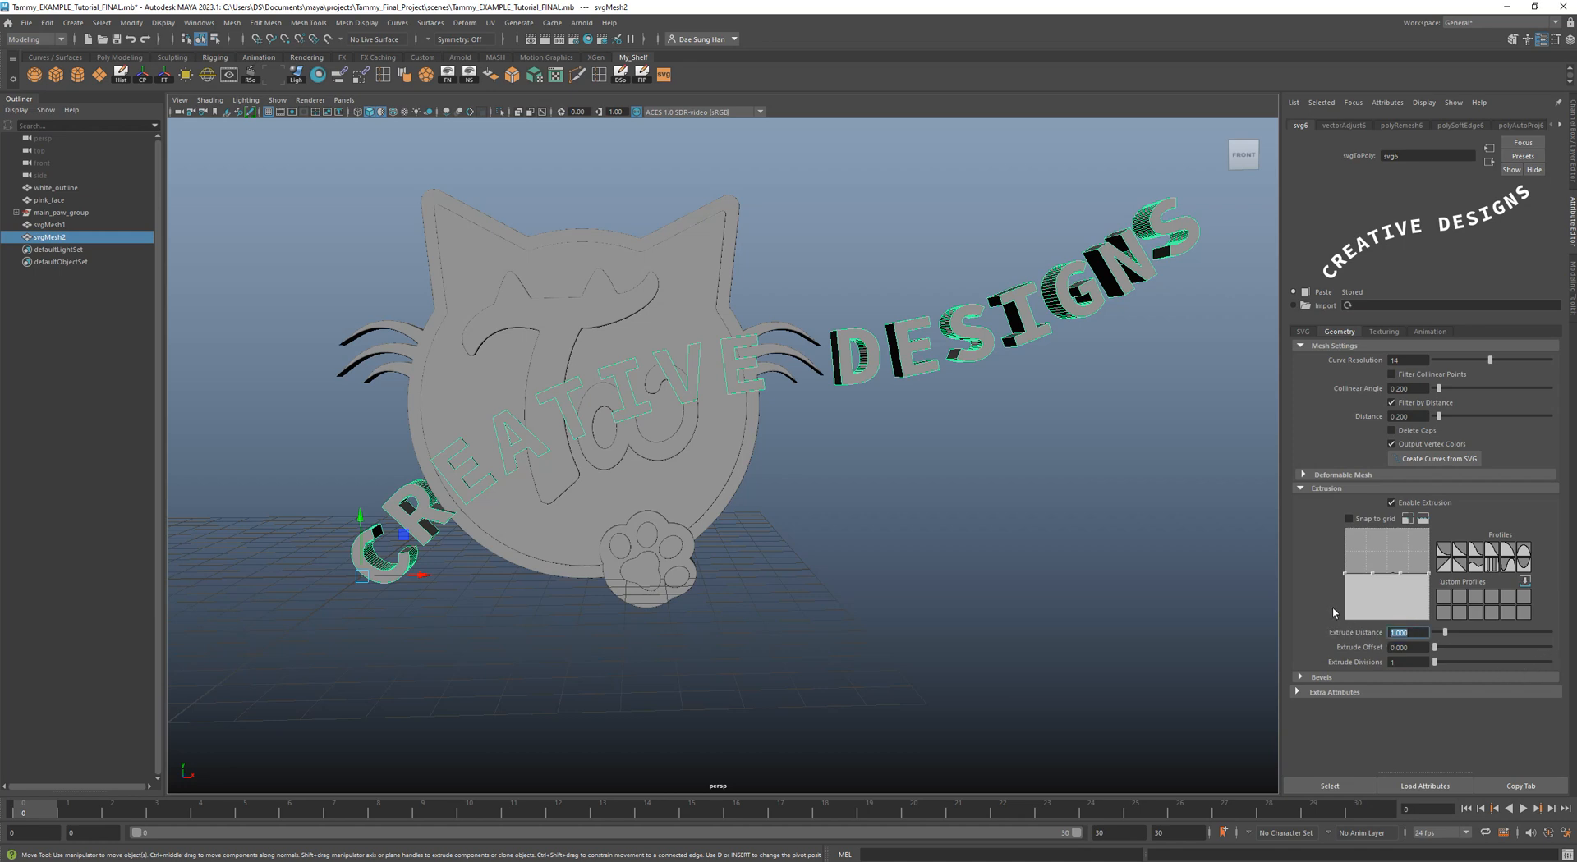
pyautogui.keyDown('alt'); pyautogui.moveTo(866, 575); pyautogui.dragTo(961, 575); pyautogui.keyUp('alt')
pyautogui.click(1406, 633)
pyautogui.write('.5')
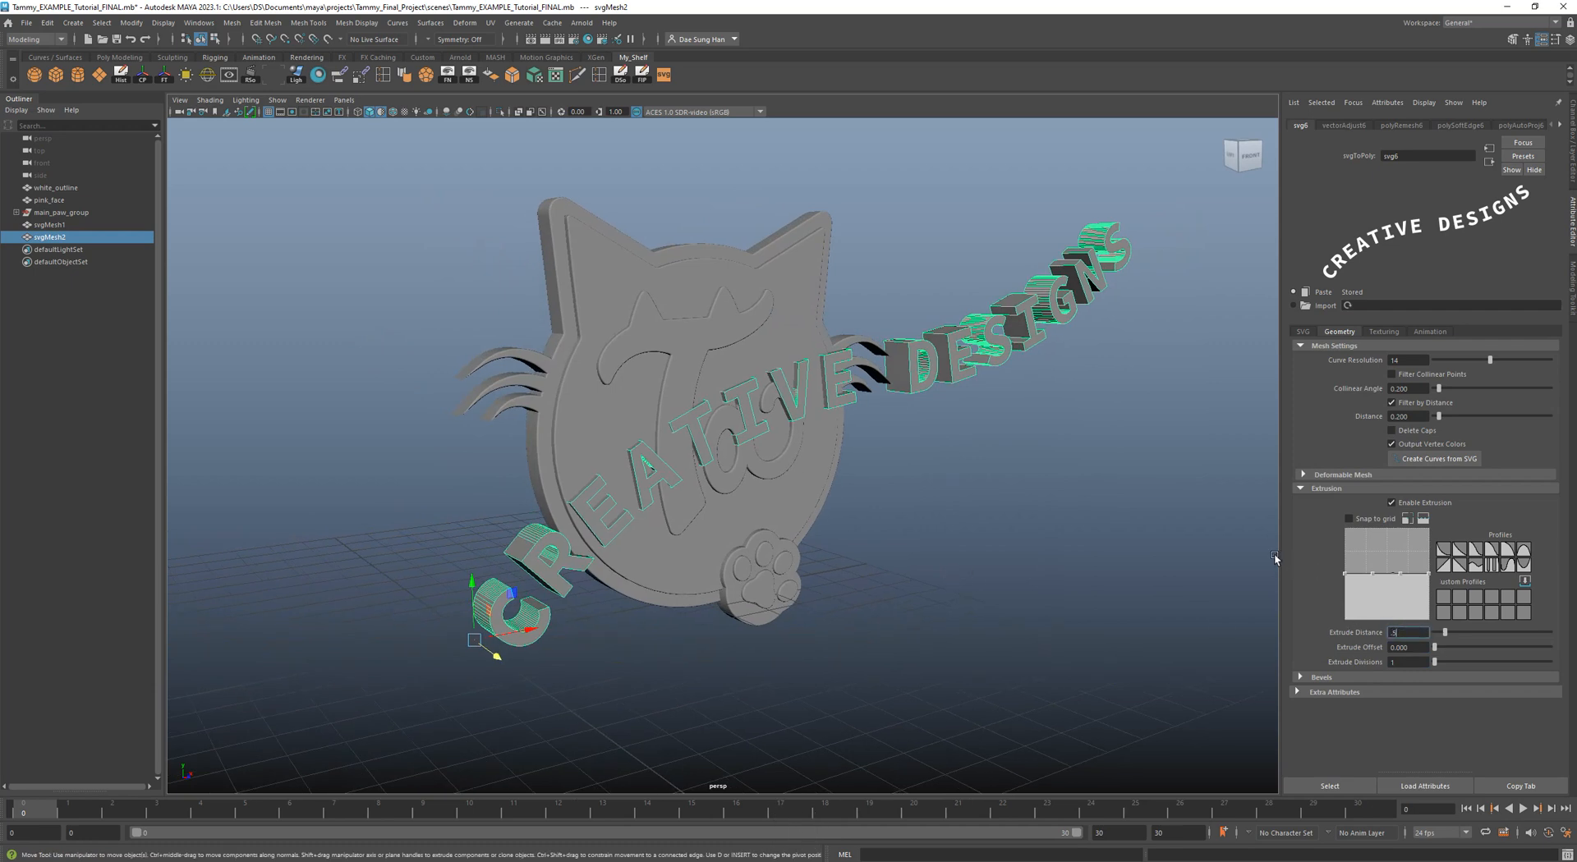
pyautogui.press('Return')
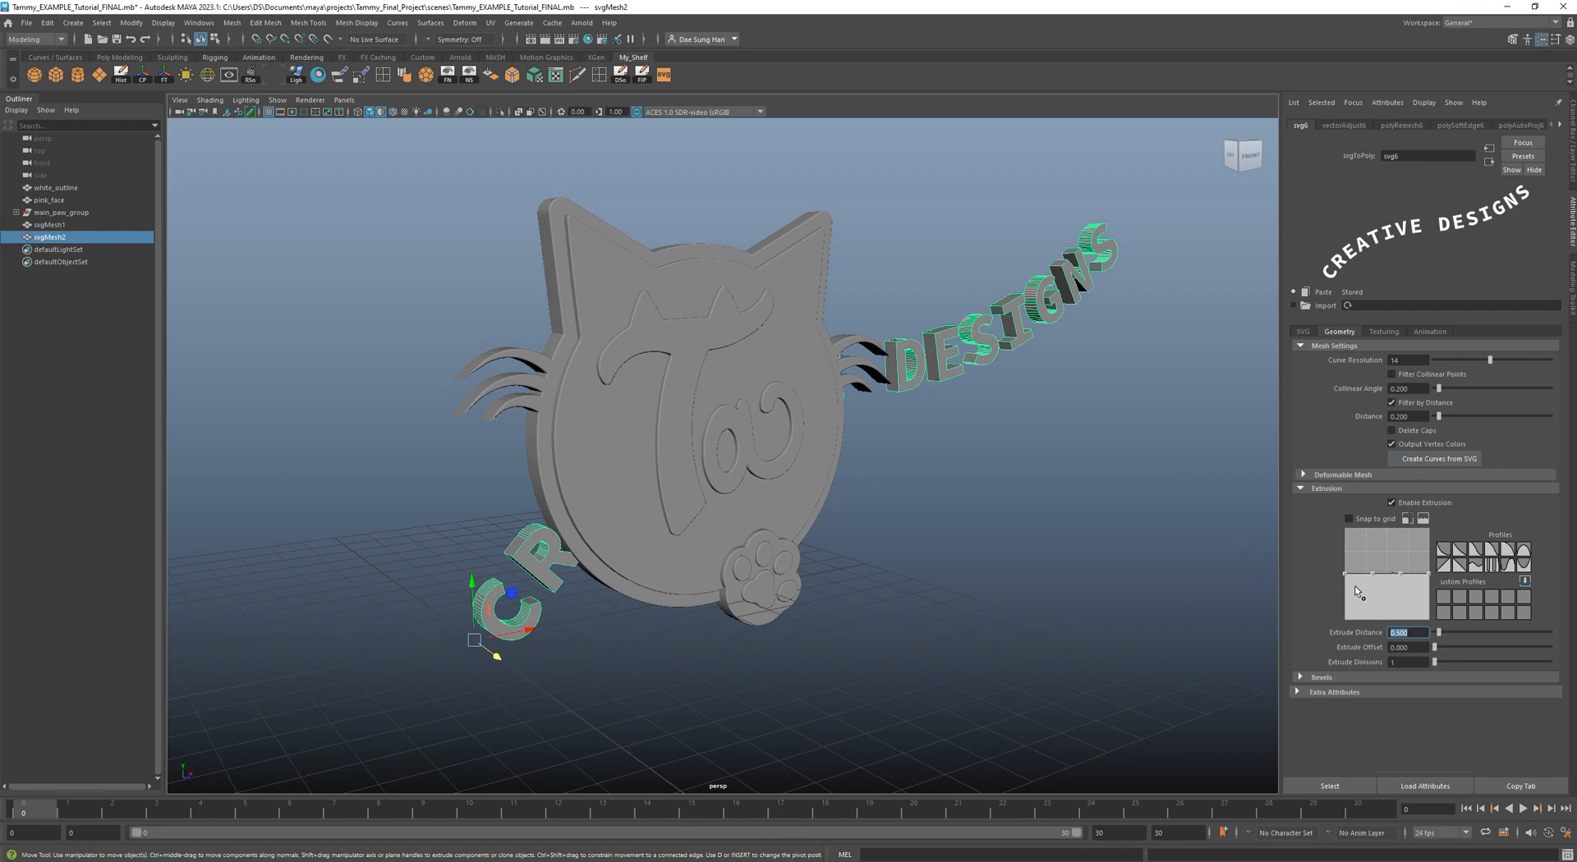
# Enable a bevel on the CREATIVE DESIGNS mesh and set its style to Inner Bevel.
pyautogui.click(1322, 677)
pyautogui.scroll(-3, 1417, 681)
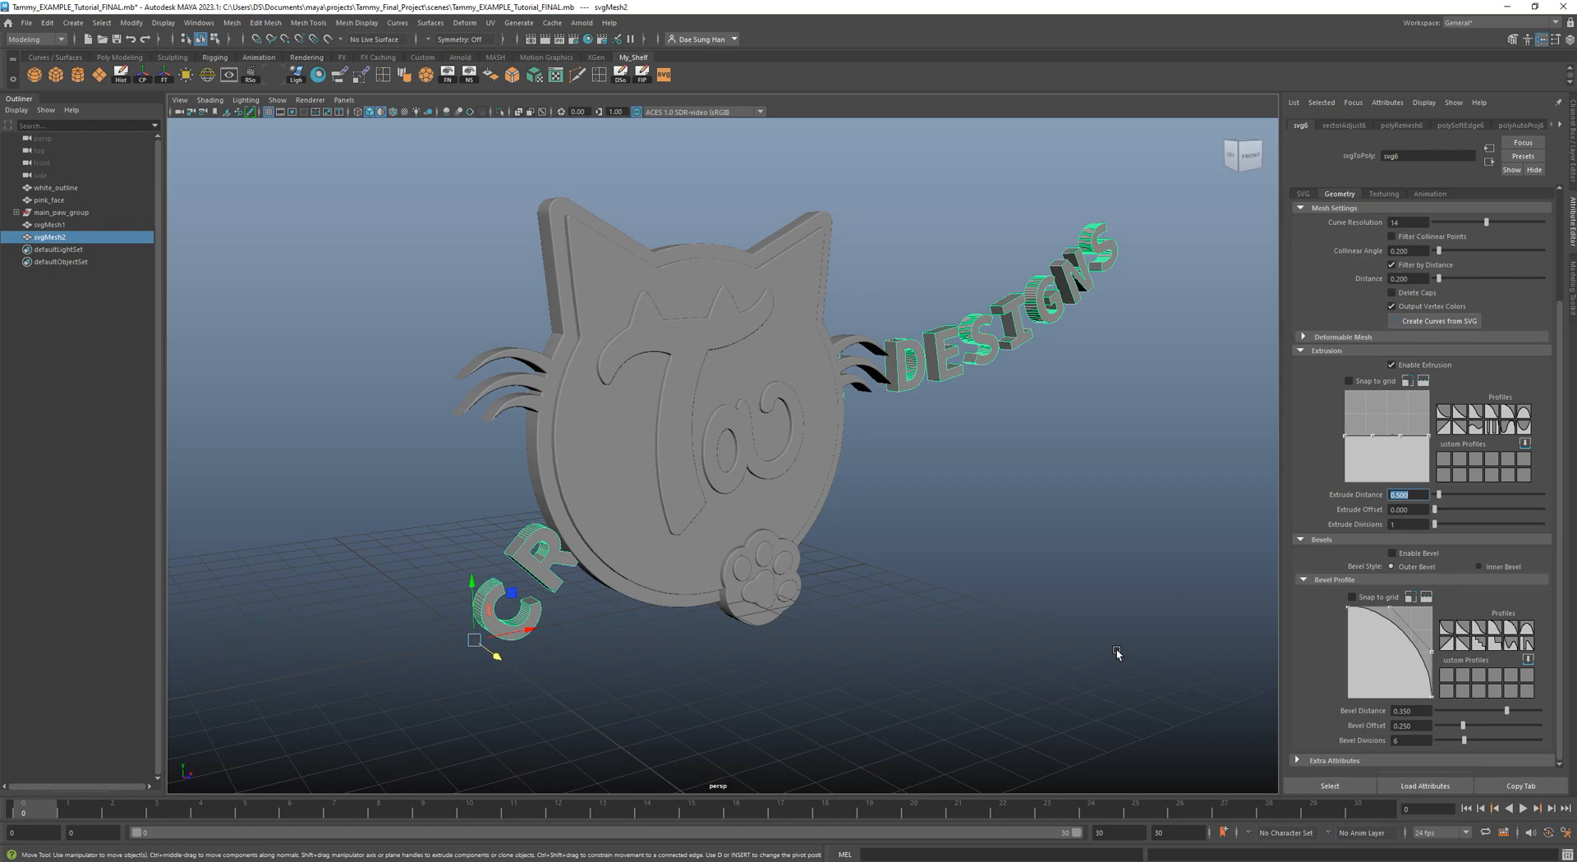
pyautogui.keyDown('alt'); pyautogui.moveTo(776, 532); pyautogui.dragTo(799, 522); pyautogui.keyUp('alt')
pyautogui.keyDown('alt'); pyautogui.moveTo(608, 565); pyautogui.dragTo(669, 563, button='right'); pyautogui.keyUp('alt')
pyautogui.keyDown('alt'); pyautogui.moveTo(669, 563); pyautogui.dragTo(772, 452, button='middle'); pyautogui.keyUp('alt')
pyautogui.keyDown('alt'); pyautogui.moveTo(707, 472); pyautogui.dragTo(841, 552, button='right'); pyautogui.keyUp('alt')
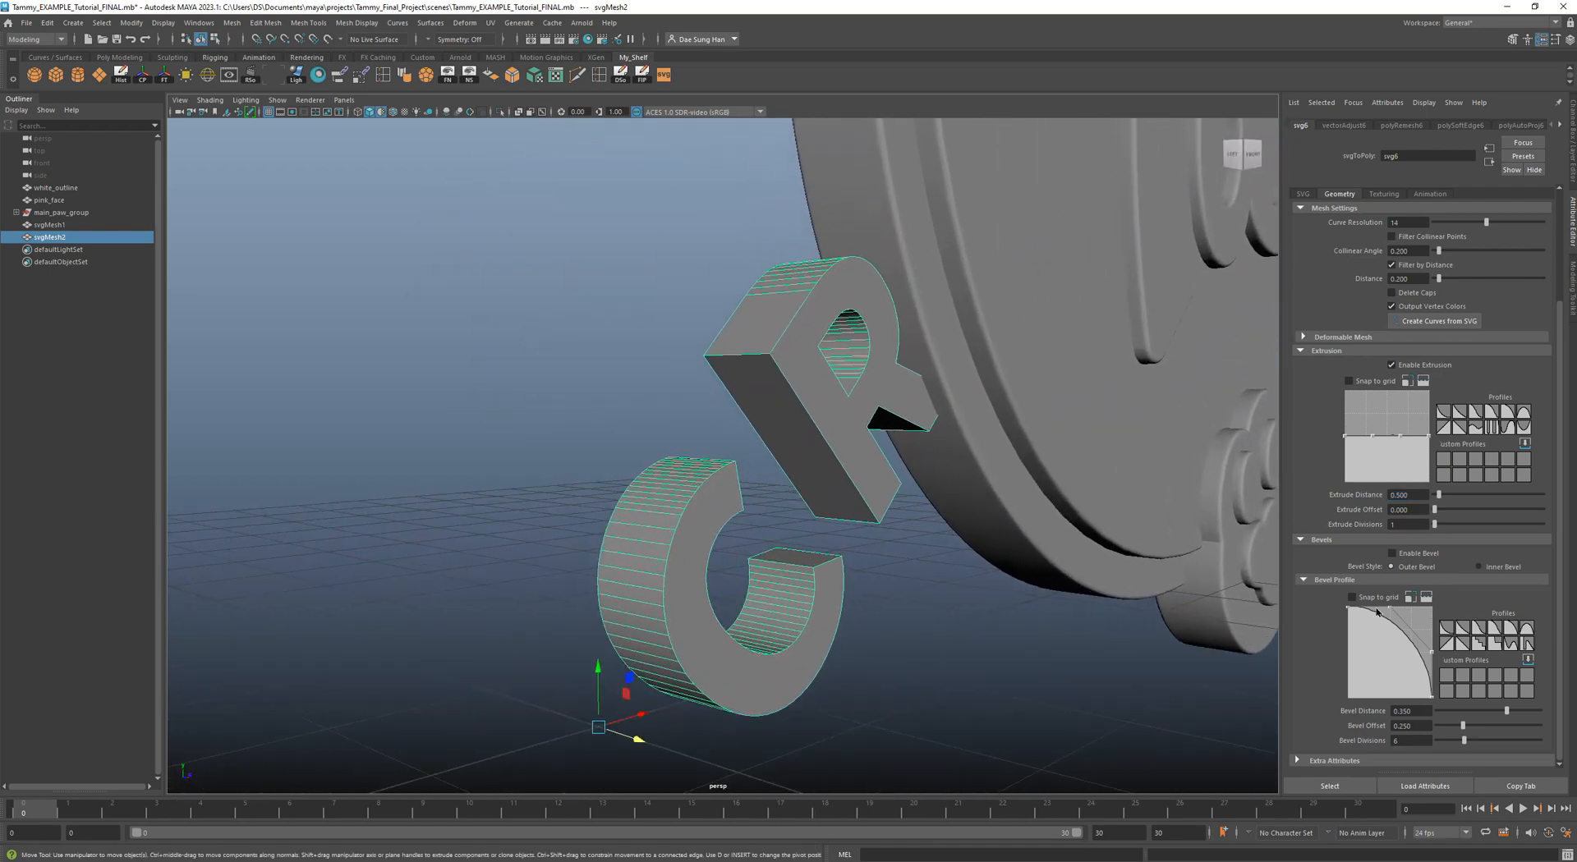
pyautogui.click(1479, 567)
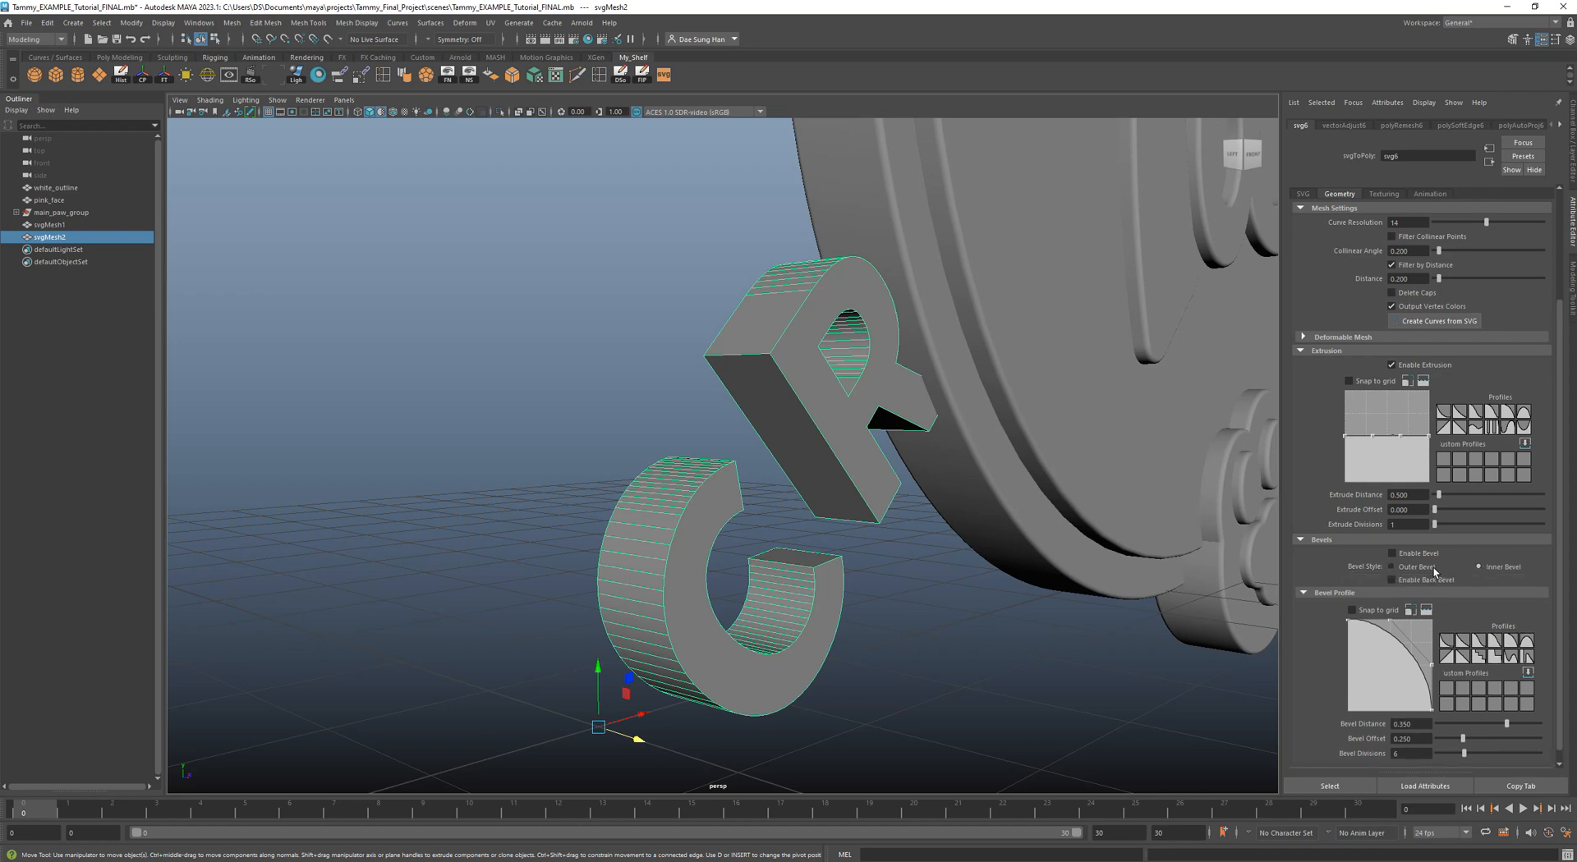
pyautogui.click(1392, 553)
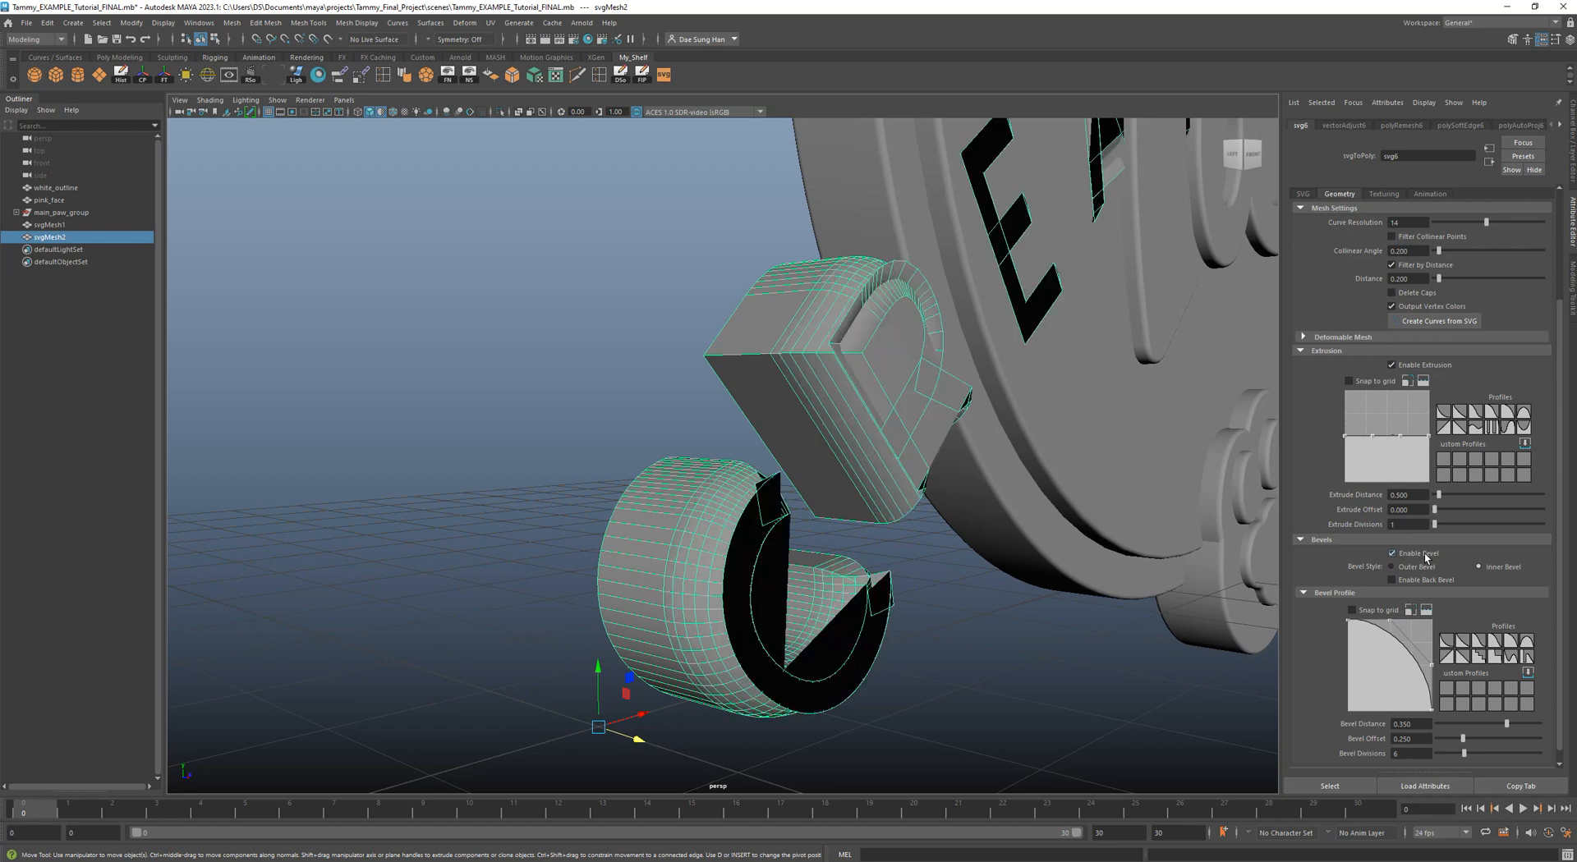
pyautogui.keyDown('alt'); pyautogui.moveTo(1012, 527); pyautogui.dragTo(860, 470); pyautogui.keyUp('alt')
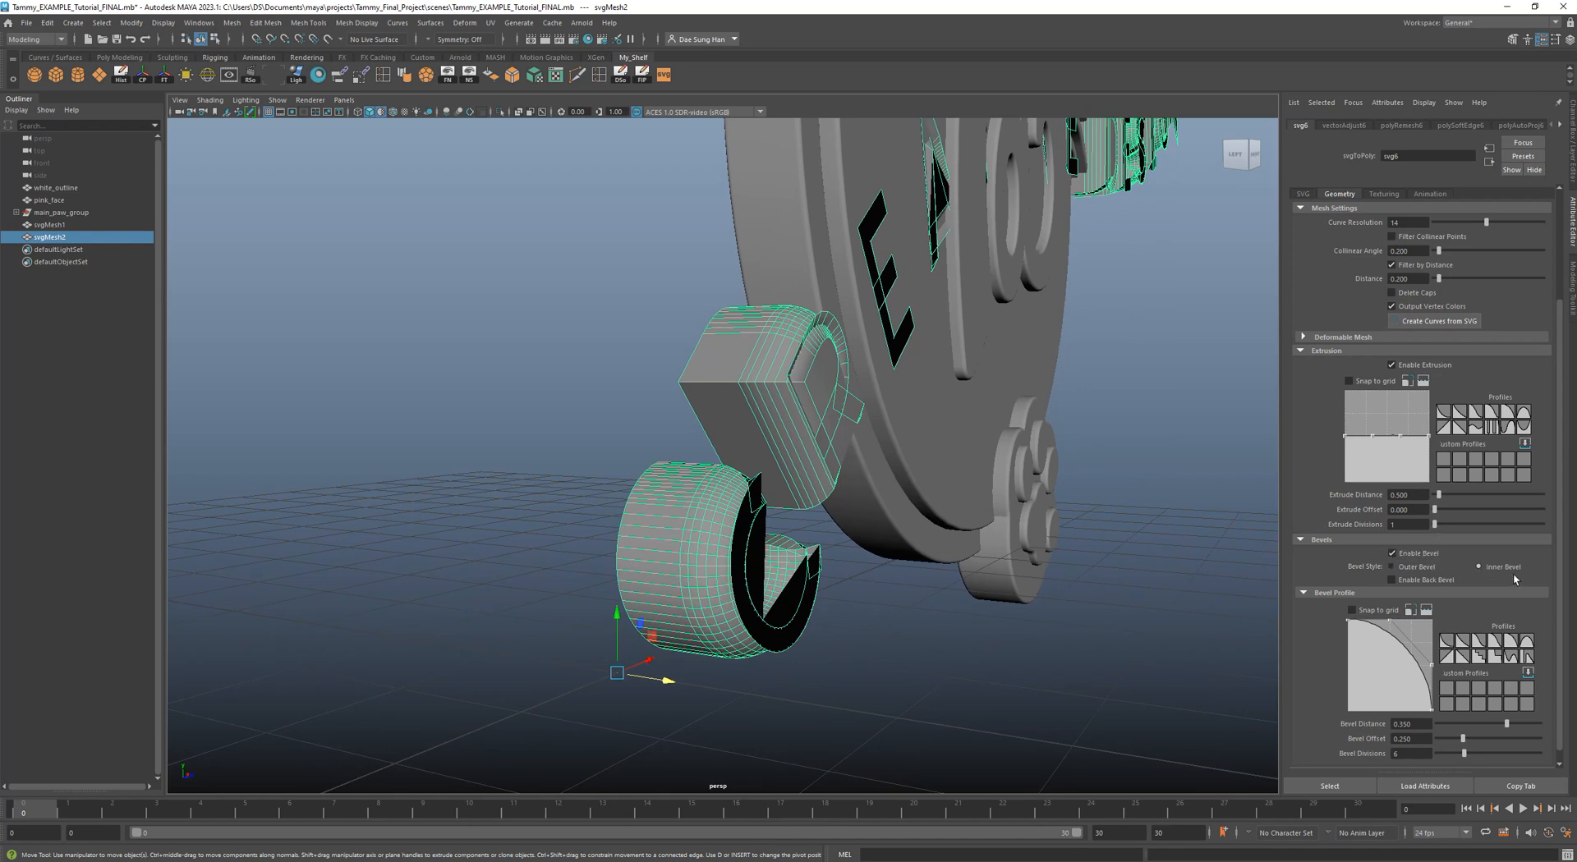
# Set the bevel distance of the CREATIVE DESIGNS mesh to 0.037 and its bevel offset to 0.043.
pyautogui.scroll(-1, 1484, 591)
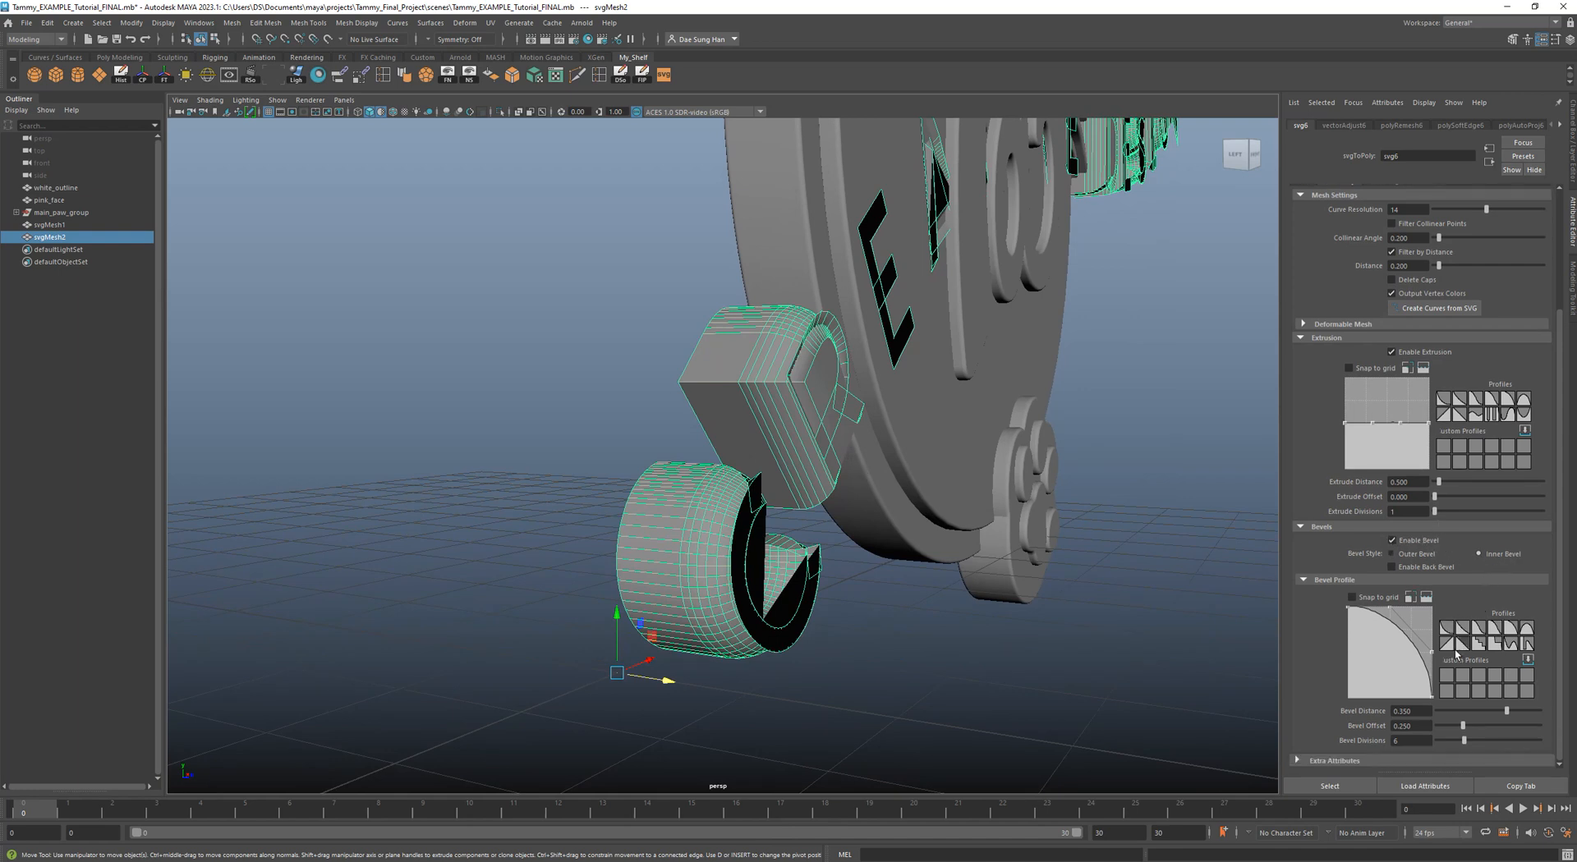
pyautogui.click(1406, 712)
pyautogui.write('.0')
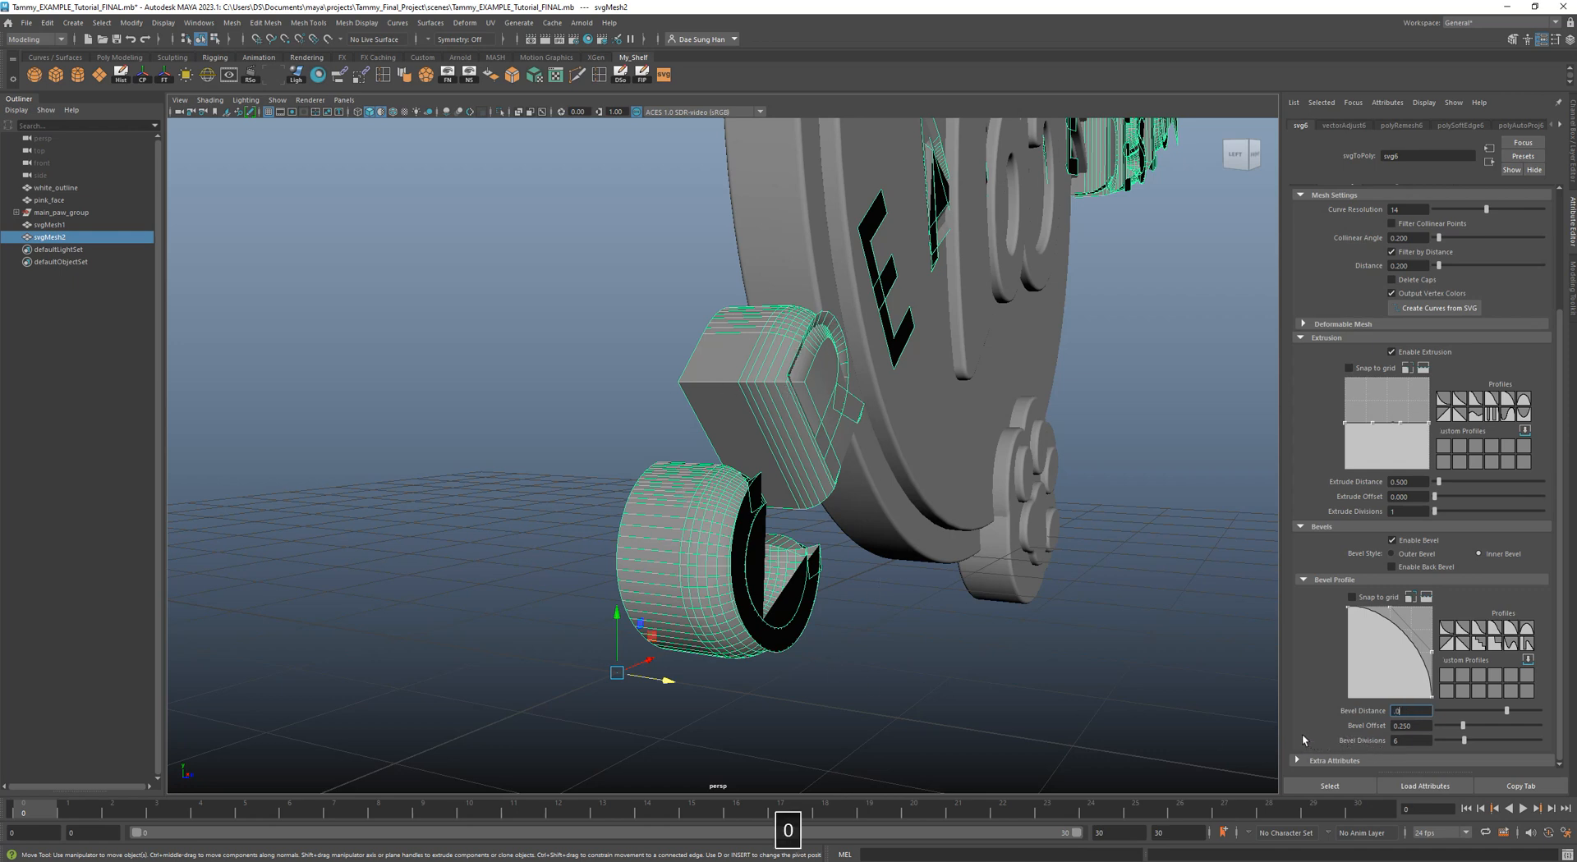
pyautogui.write('37')
pyautogui.press('Return')
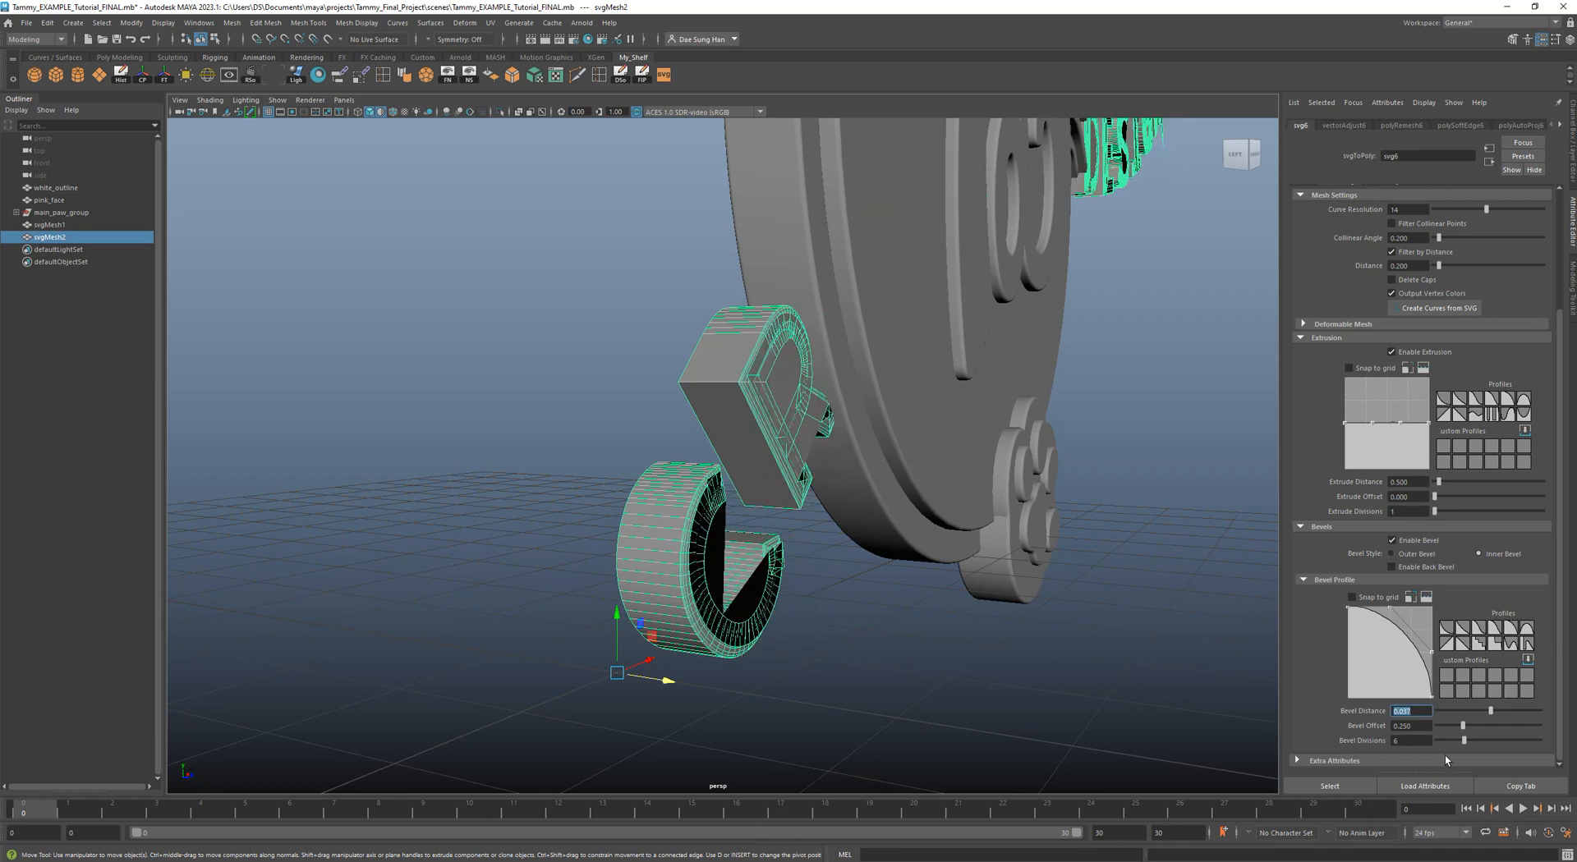
pyautogui.press('Tab')
pyautogui.write('.043')
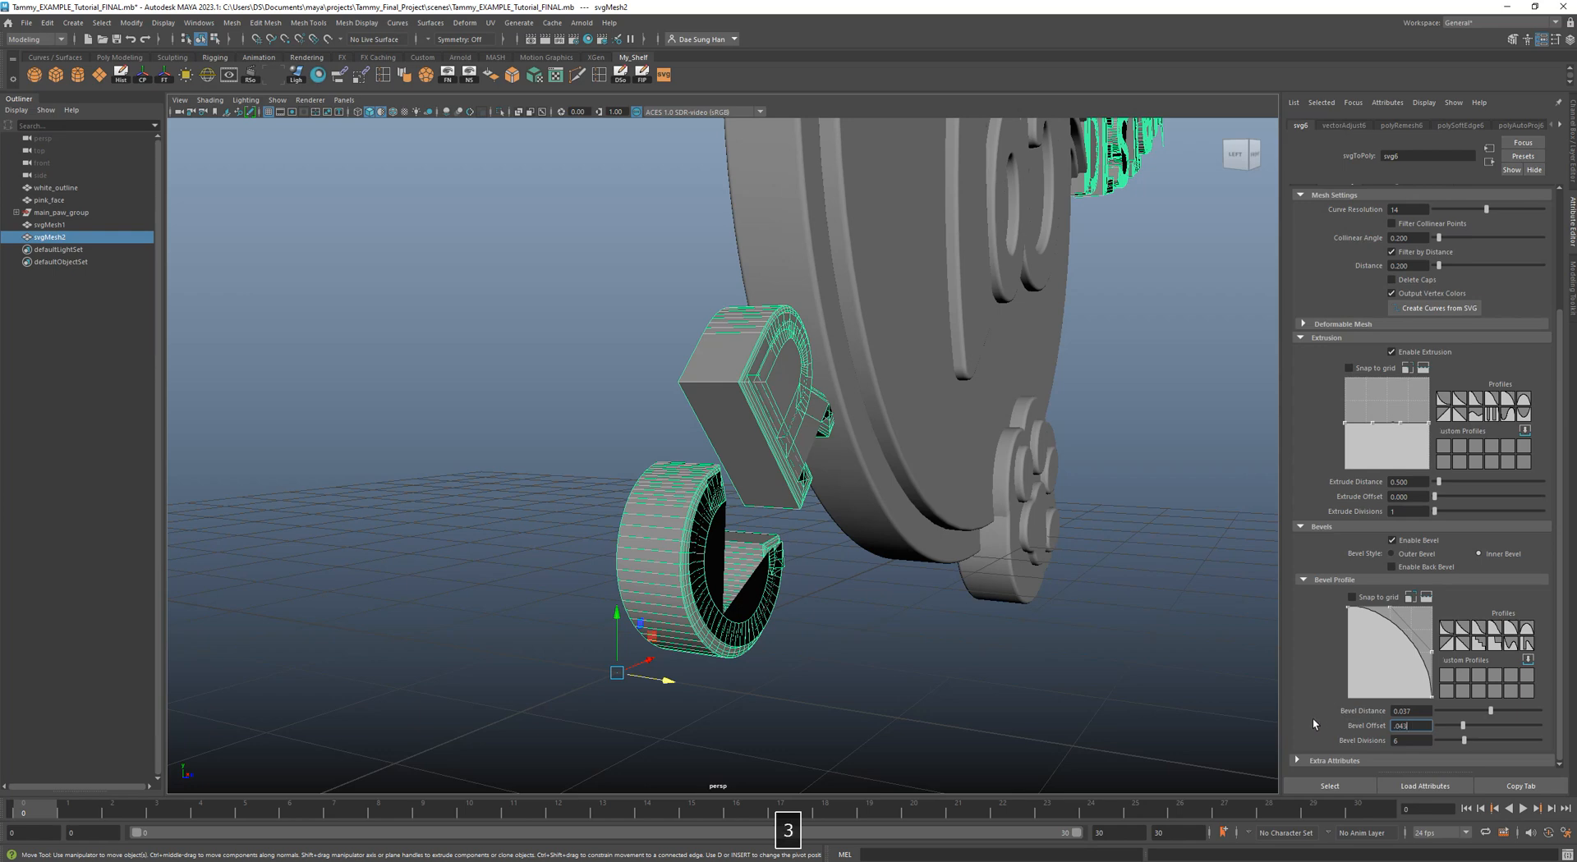
pyautogui.press('Return')
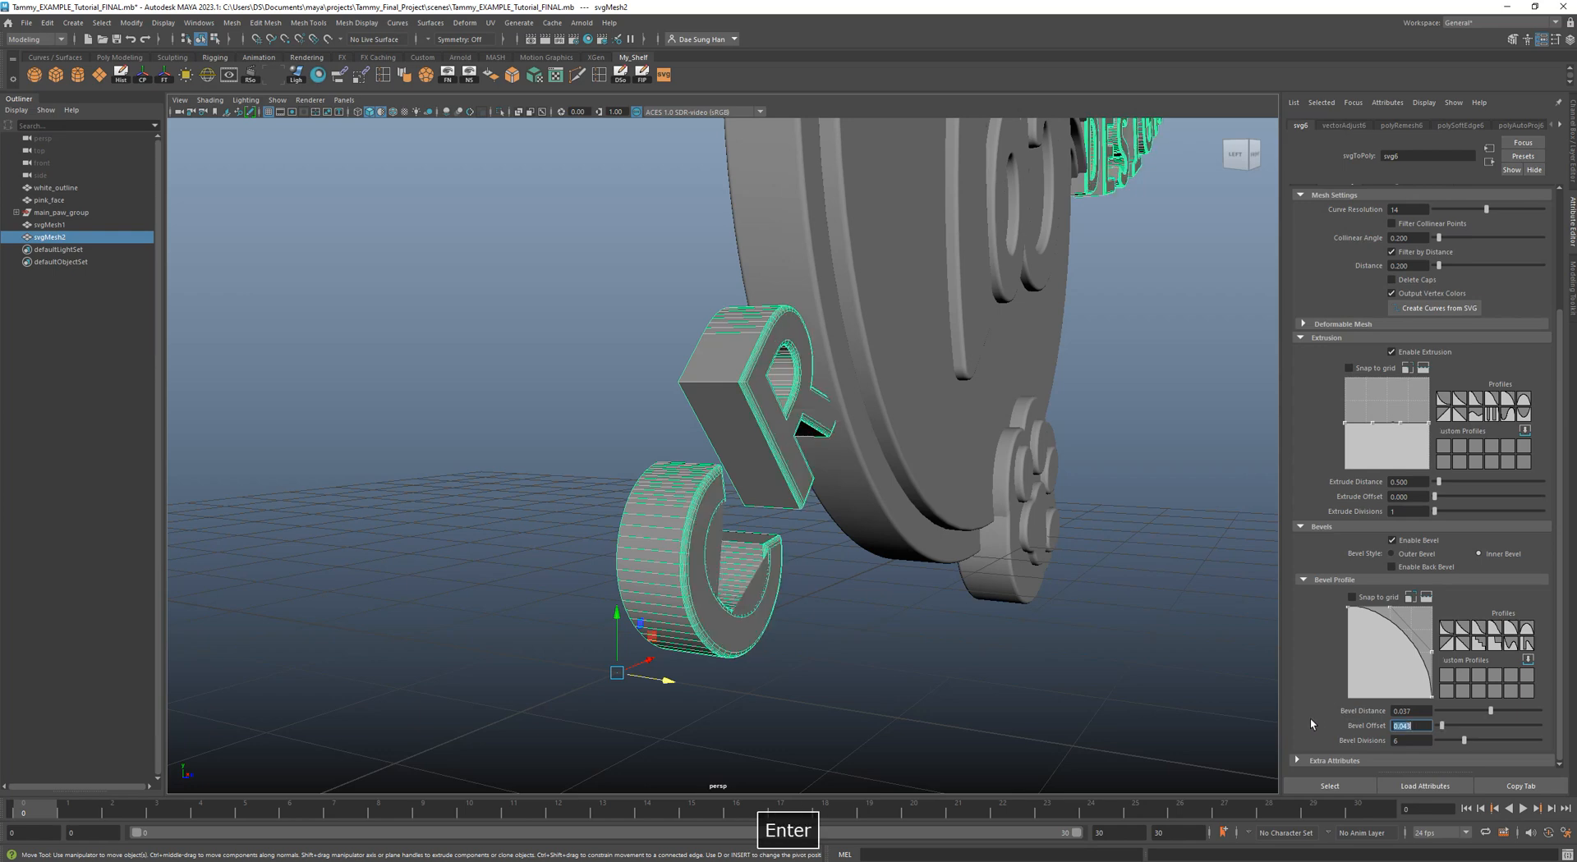
pyautogui.keyDown('alt'); pyautogui.moveTo(763, 534); pyautogui.dragTo(872, 451); pyautogui.keyUp('alt')
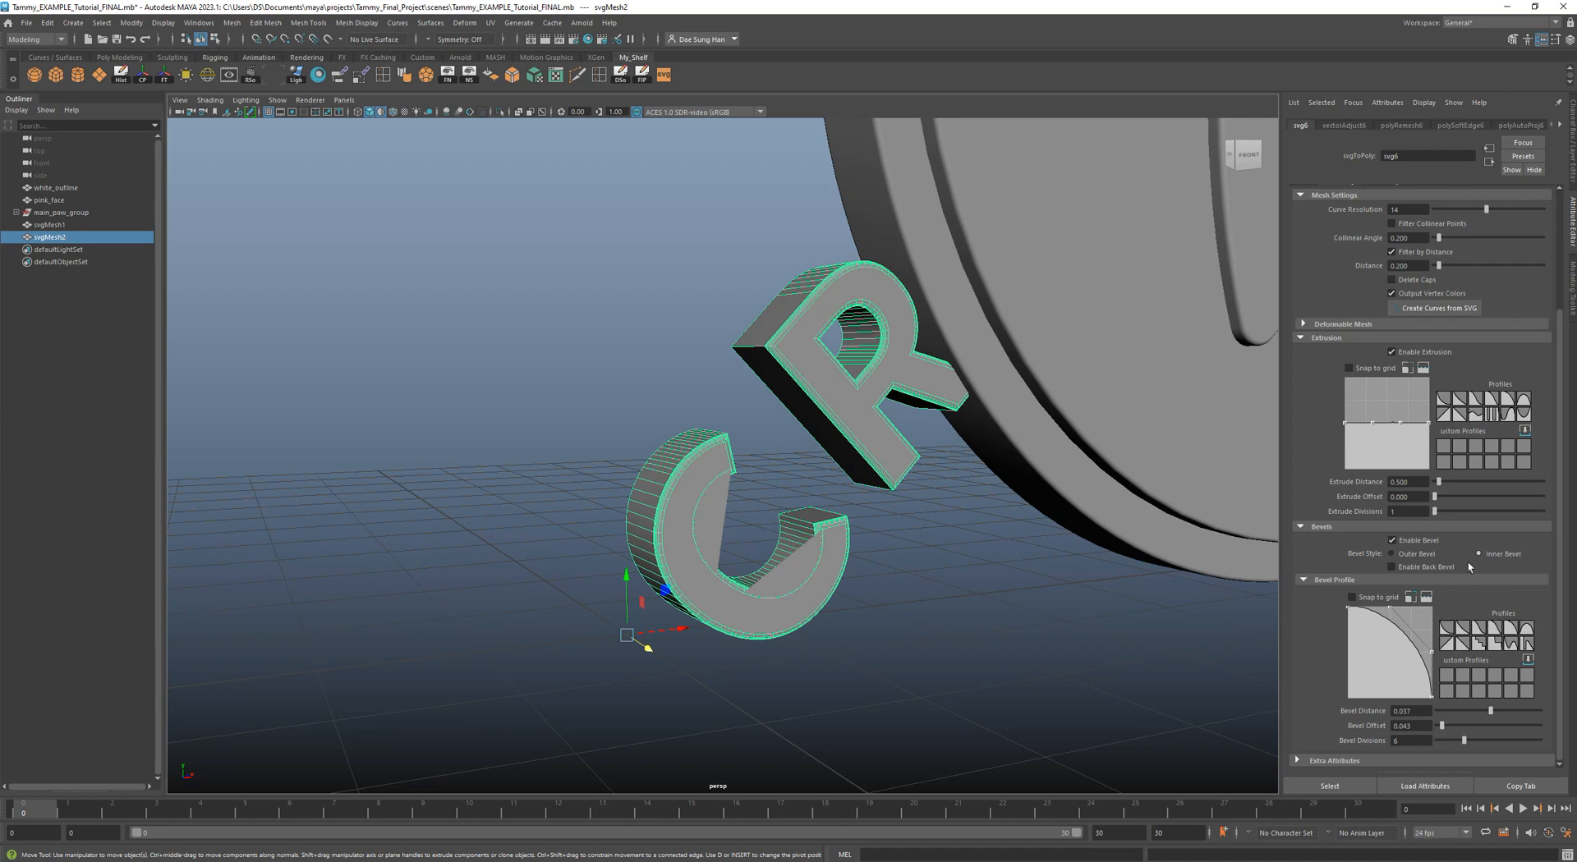
# Examine the beveled letters C and R beside the cat face from several angles.
pyautogui.keyDown('alt'); pyautogui.moveTo(805, 411); pyautogui.dragTo(732, 510); pyautogui.keyUp('alt')
pyautogui.keyDown('alt'); pyautogui.moveTo(732, 510); pyautogui.dragTo(728, 544, button='right'); pyautogui.keyUp('alt')
pyautogui.keyDown('alt'); pyautogui.moveTo(581, 429); pyautogui.dragTo(835, 435); pyautogui.keyUp('alt')
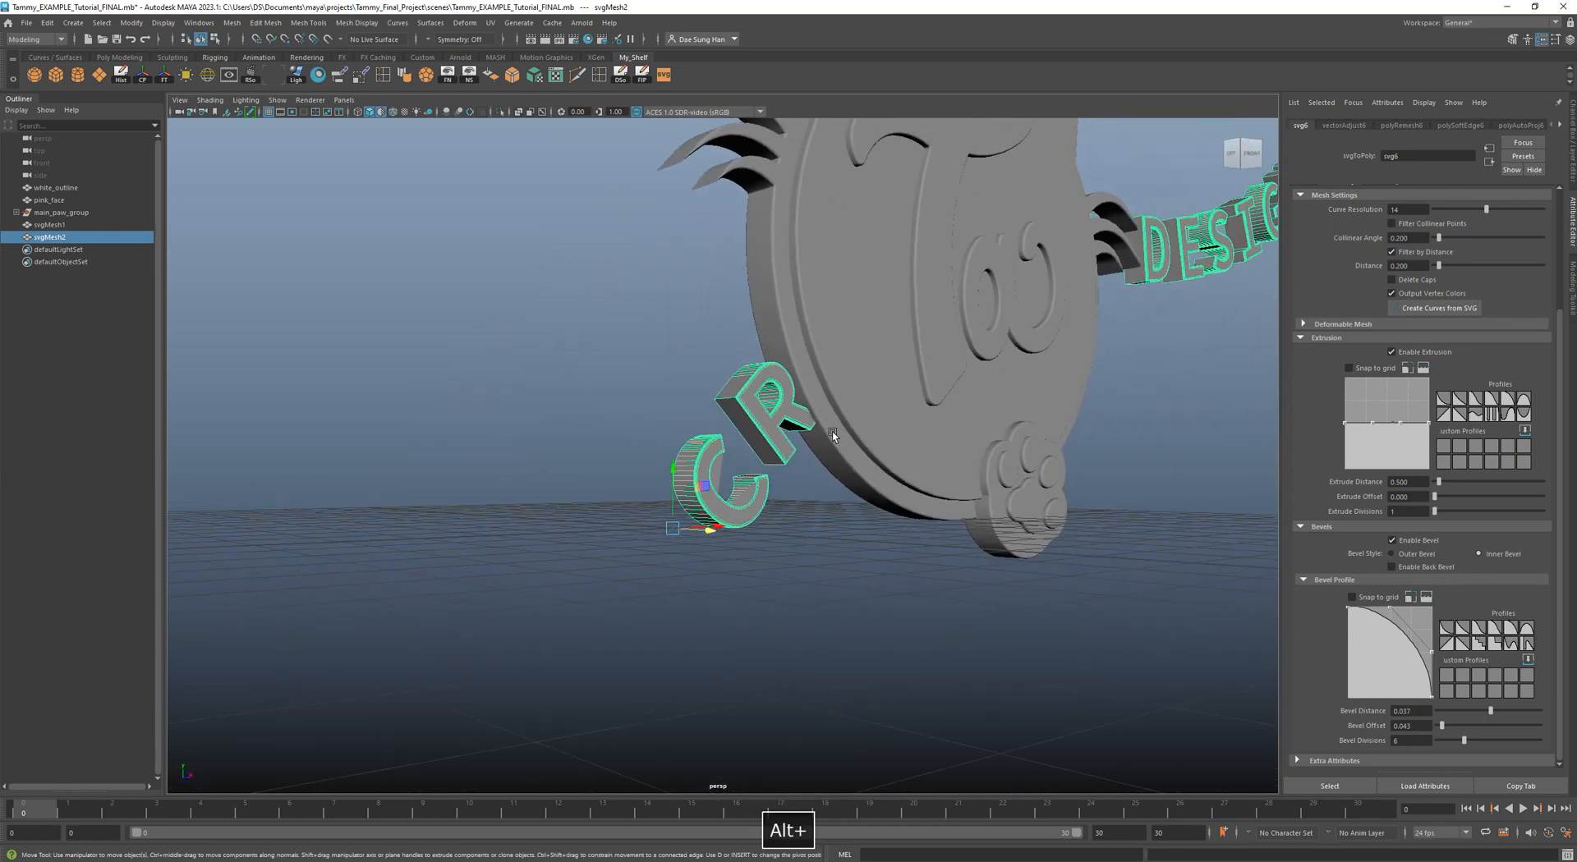
pyautogui.keyDown('alt'); pyautogui.moveTo(1240, 361); pyautogui.dragTo(1016, 463, button='middle'); pyautogui.keyUp('alt')
pyautogui.keyDown('alt'); pyautogui.moveTo(1016, 465); pyautogui.dragTo(811, 439); pyautogui.keyUp('alt')
pyautogui.keyDown('alt'); pyautogui.moveTo(661, 484); pyautogui.dragTo(795, 453, button='middle'); pyautogui.keyUp('alt')
pyautogui.keyDown('alt'); pyautogui.moveTo(795, 454); pyautogui.dragTo(884, 554, button='right'); pyautogui.keyUp('alt')
pyautogui.keyDown('alt'); pyautogui.moveTo(644, 602); pyautogui.dragTo(807, 511, button='middle'); pyautogui.keyUp('alt')
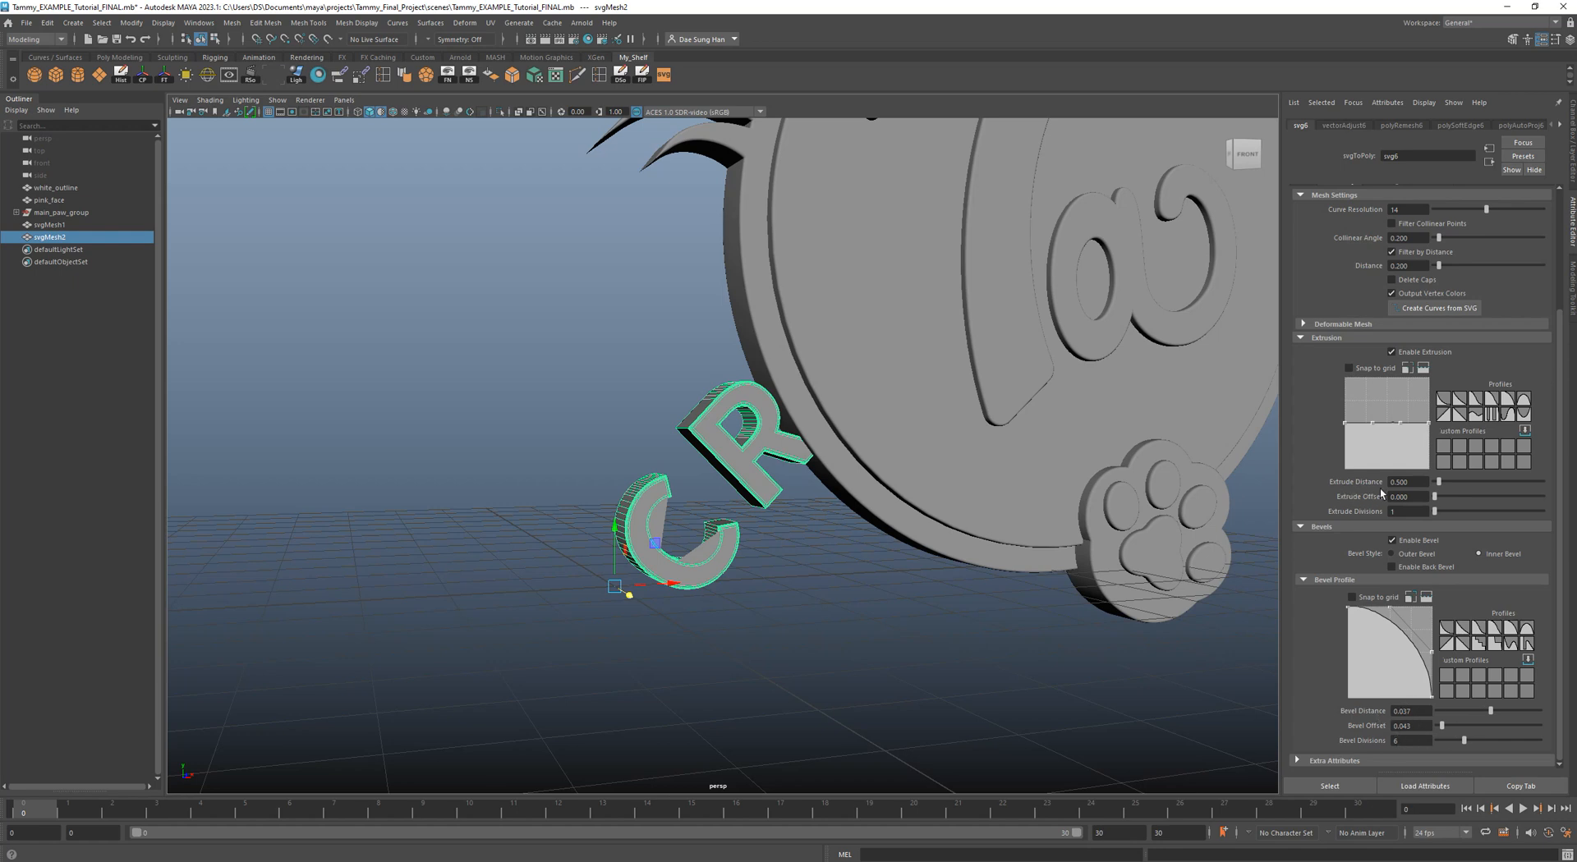
# Try a smaller SVG size for the CREATIVE DESIGNS mesh and undo the change.
pyautogui.scroll(3, 1446, 542)
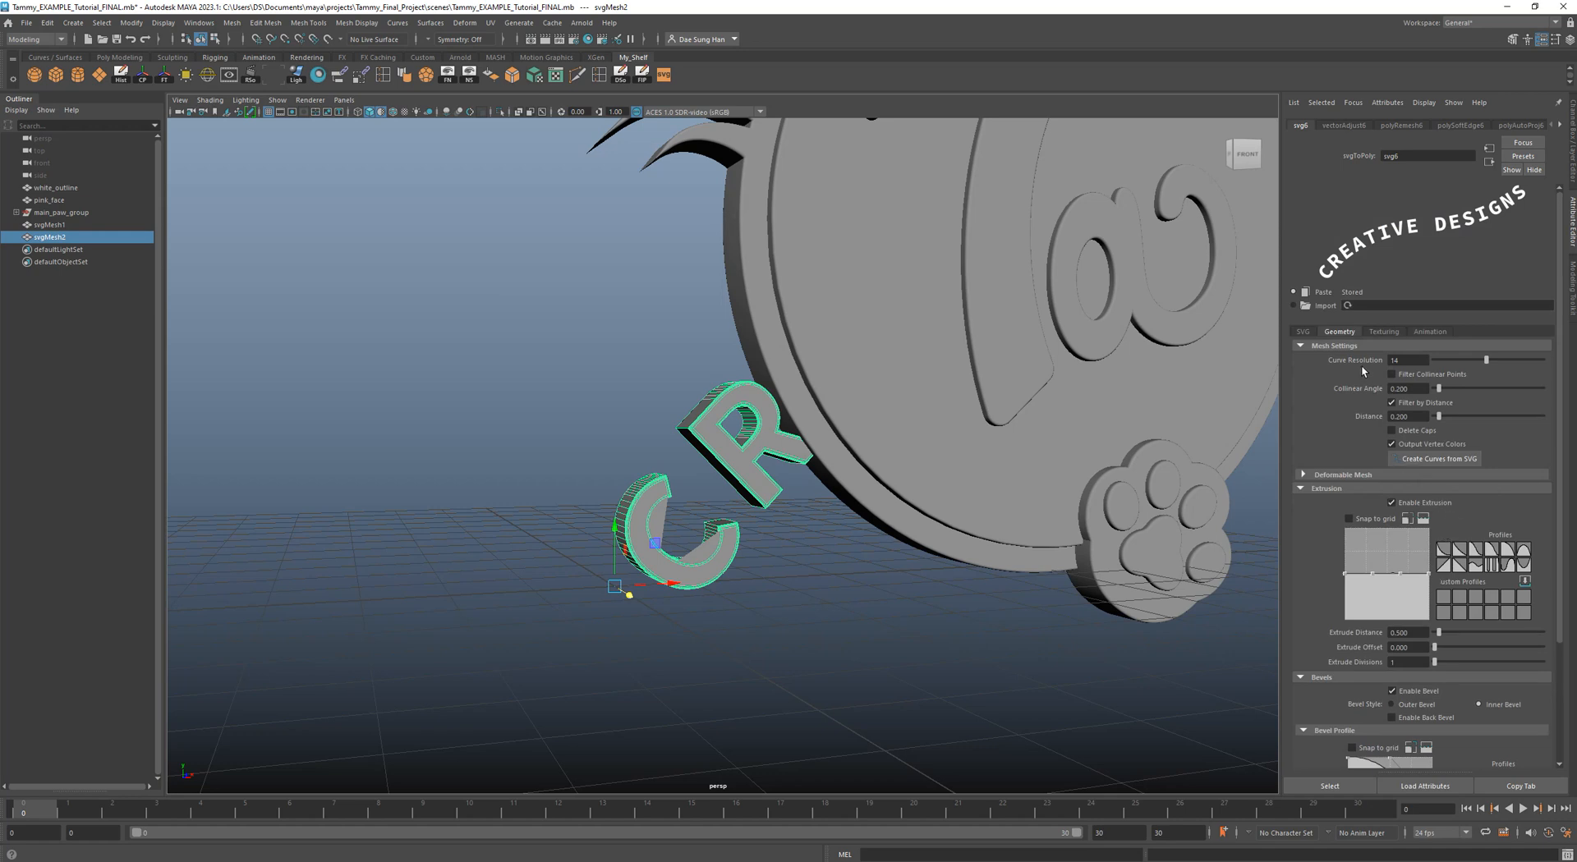
pyautogui.click(1304, 333)
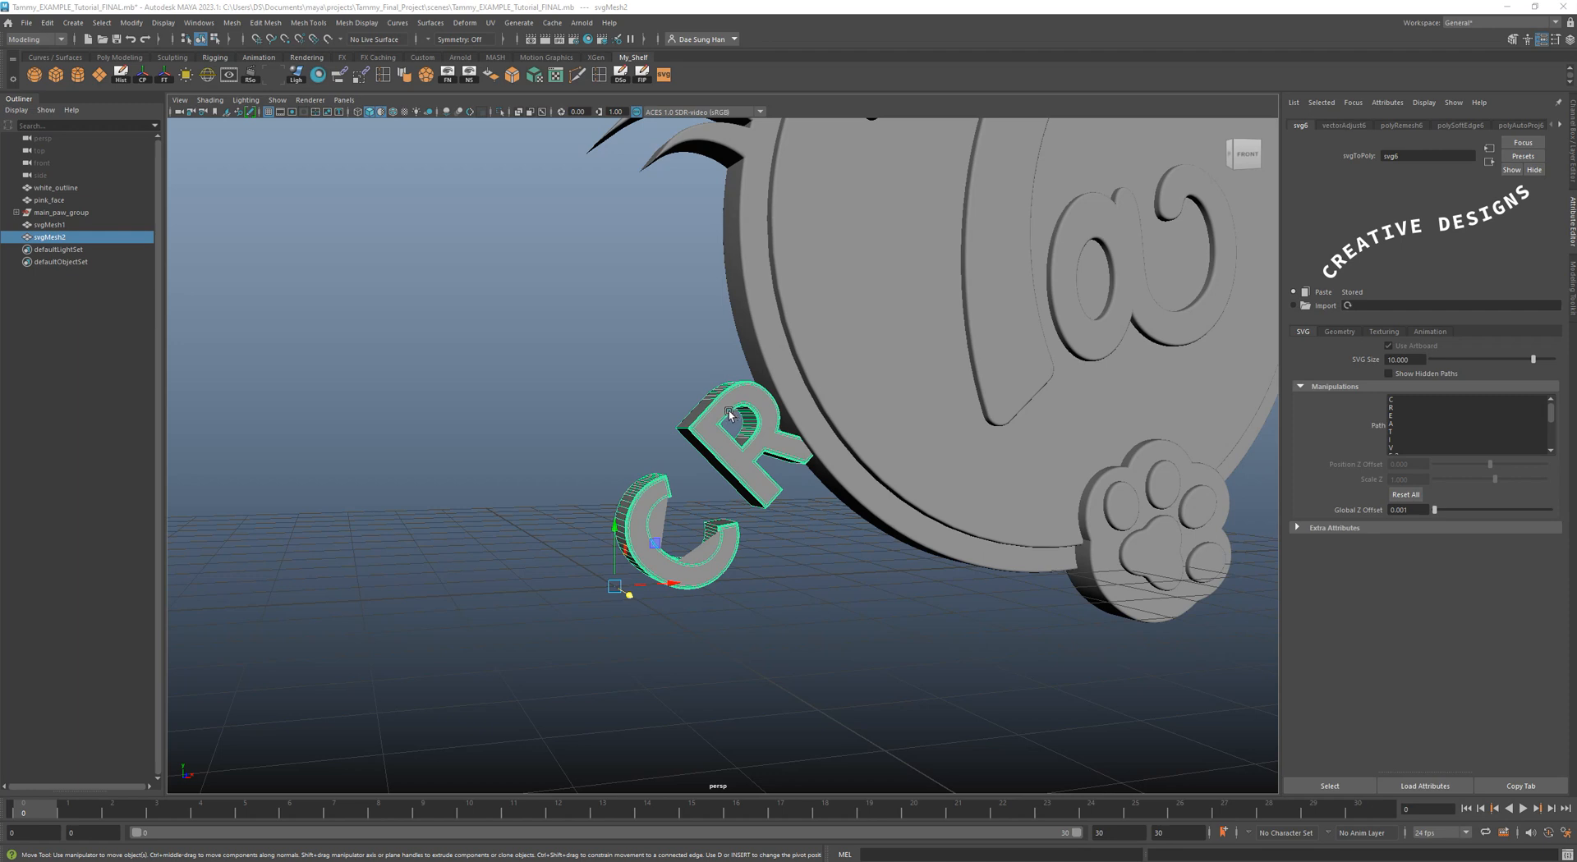
pyautogui.keyDown('alt'); pyautogui.moveTo(753, 418); pyautogui.dragTo(515, 405, button='right'); pyautogui.keyUp('alt')
pyautogui.keyDown('alt'); pyautogui.moveTo(781, 409); pyautogui.dragTo(680, 416, button='middle'); pyautogui.keyUp('alt')
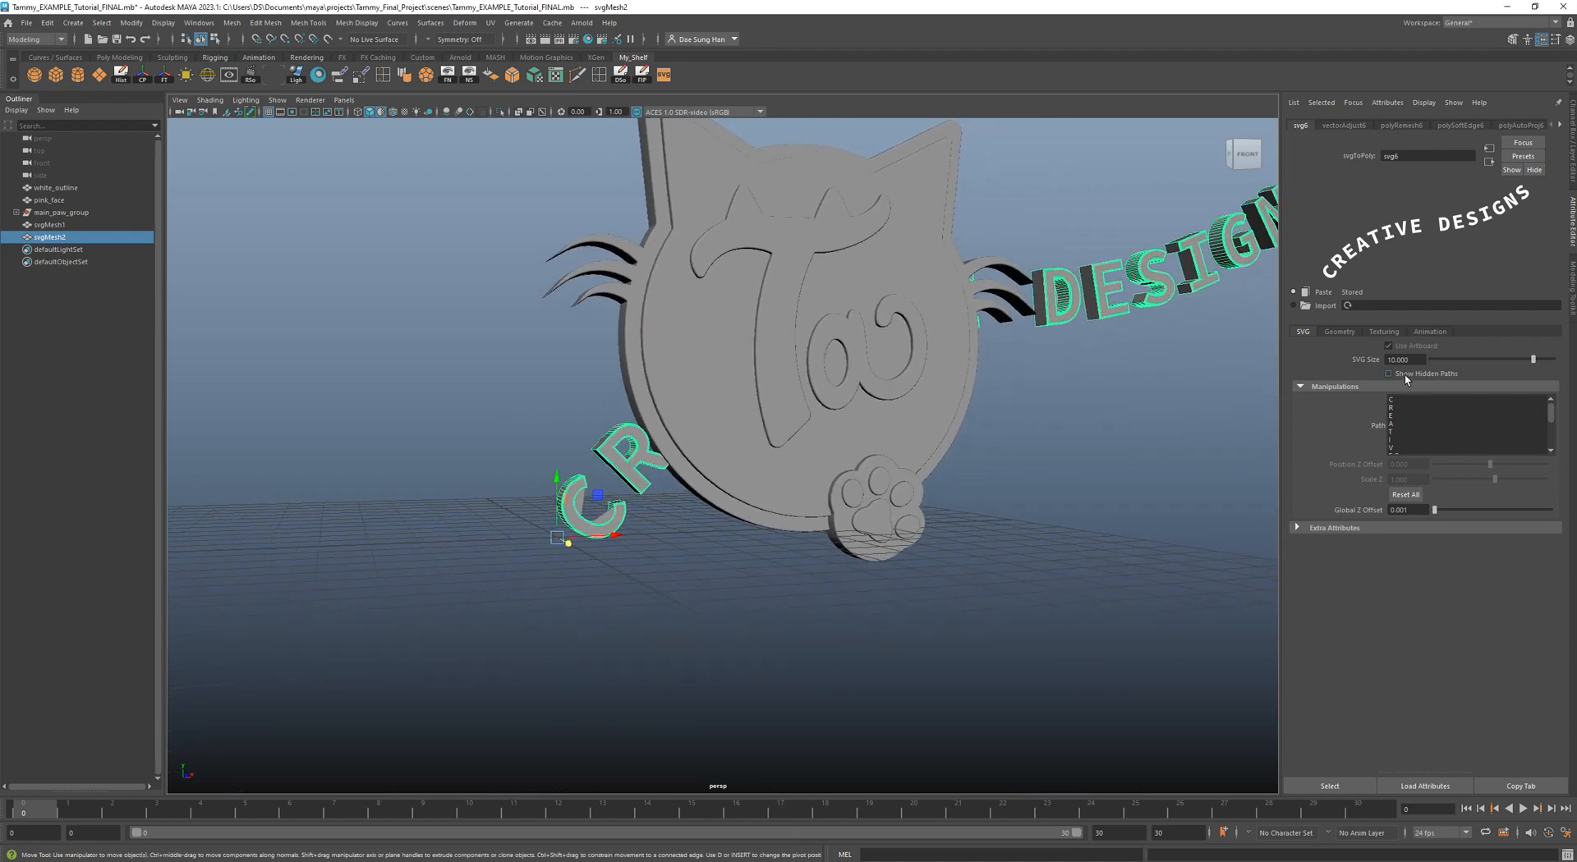
pyautogui.keyDown('alt'); pyautogui.moveTo(591, 424); pyautogui.dragTo(761, 510, button='right'); pyautogui.keyUp('alt')
pyautogui.keyDown('alt'); pyautogui.moveTo(554, 496); pyautogui.dragTo(814, 449, button='middle'); pyautogui.keyUp('alt')
pyautogui.keyDown('alt'); pyautogui.moveTo(814, 448); pyautogui.dragTo(1035, 436, button='right'); pyautogui.keyUp('alt')
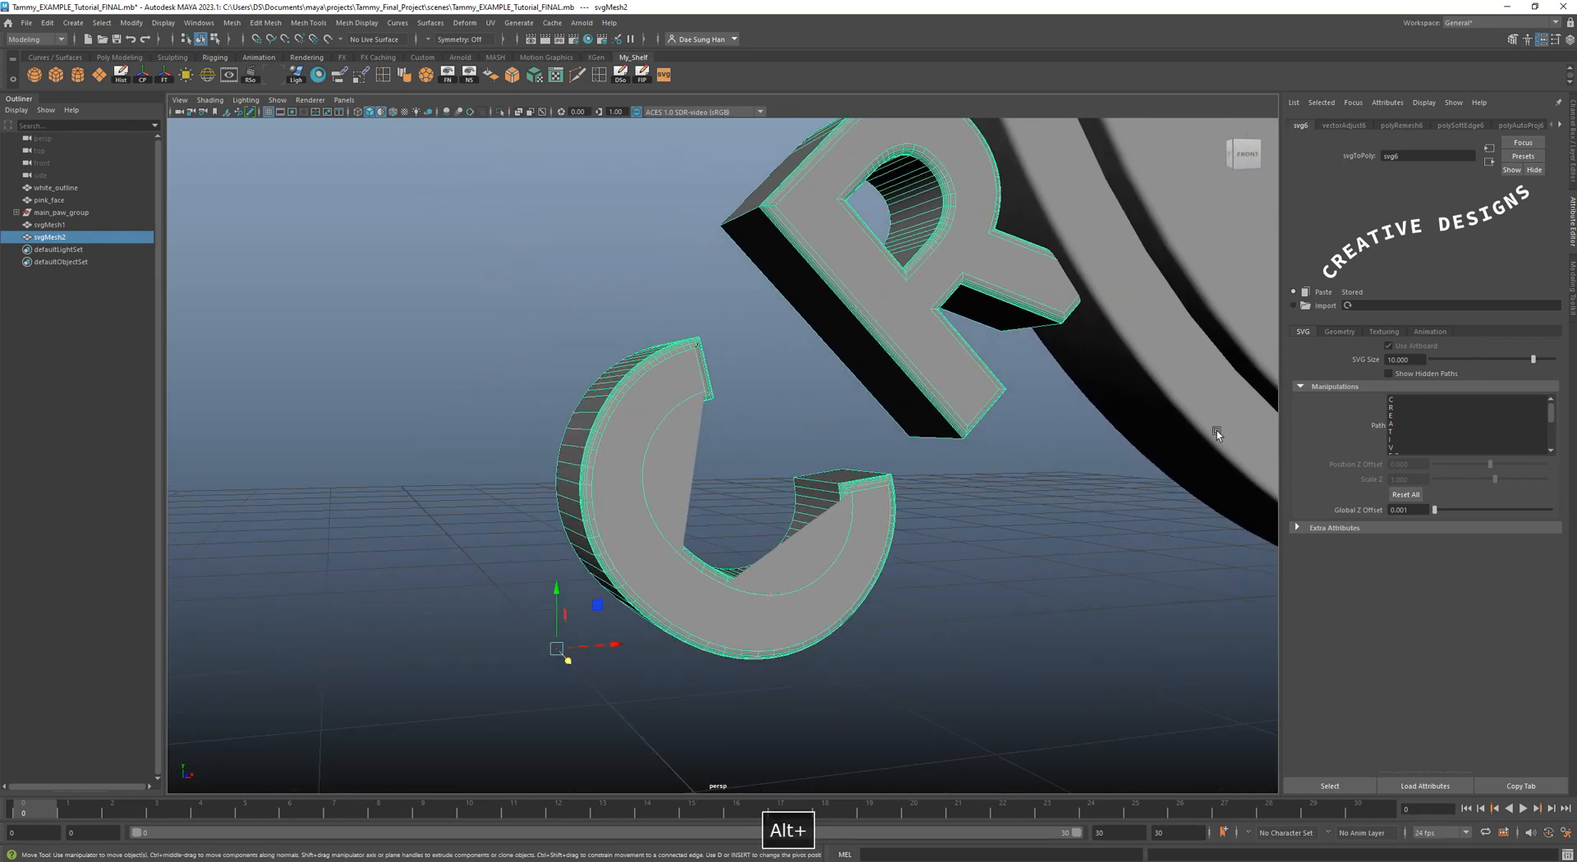
pyautogui.keyDown('alt'); pyautogui.moveTo(1148, 356); pyautogui.dragTo(876, 336, button='right'); pyautogui.keyUp('alt')
pyautogui.keyDown('alt'); pyautogui.moveTo(877, 336); pyautogui.dragTo(762, 346, button='middle'); pyautogui.keyUp('alt')
pyautogui.keyDown('alt'); pyautogui.moveTo(592, 410); pyautogui.dragTo(983, 488, button='right'); pyautogui.keyUp('alt')
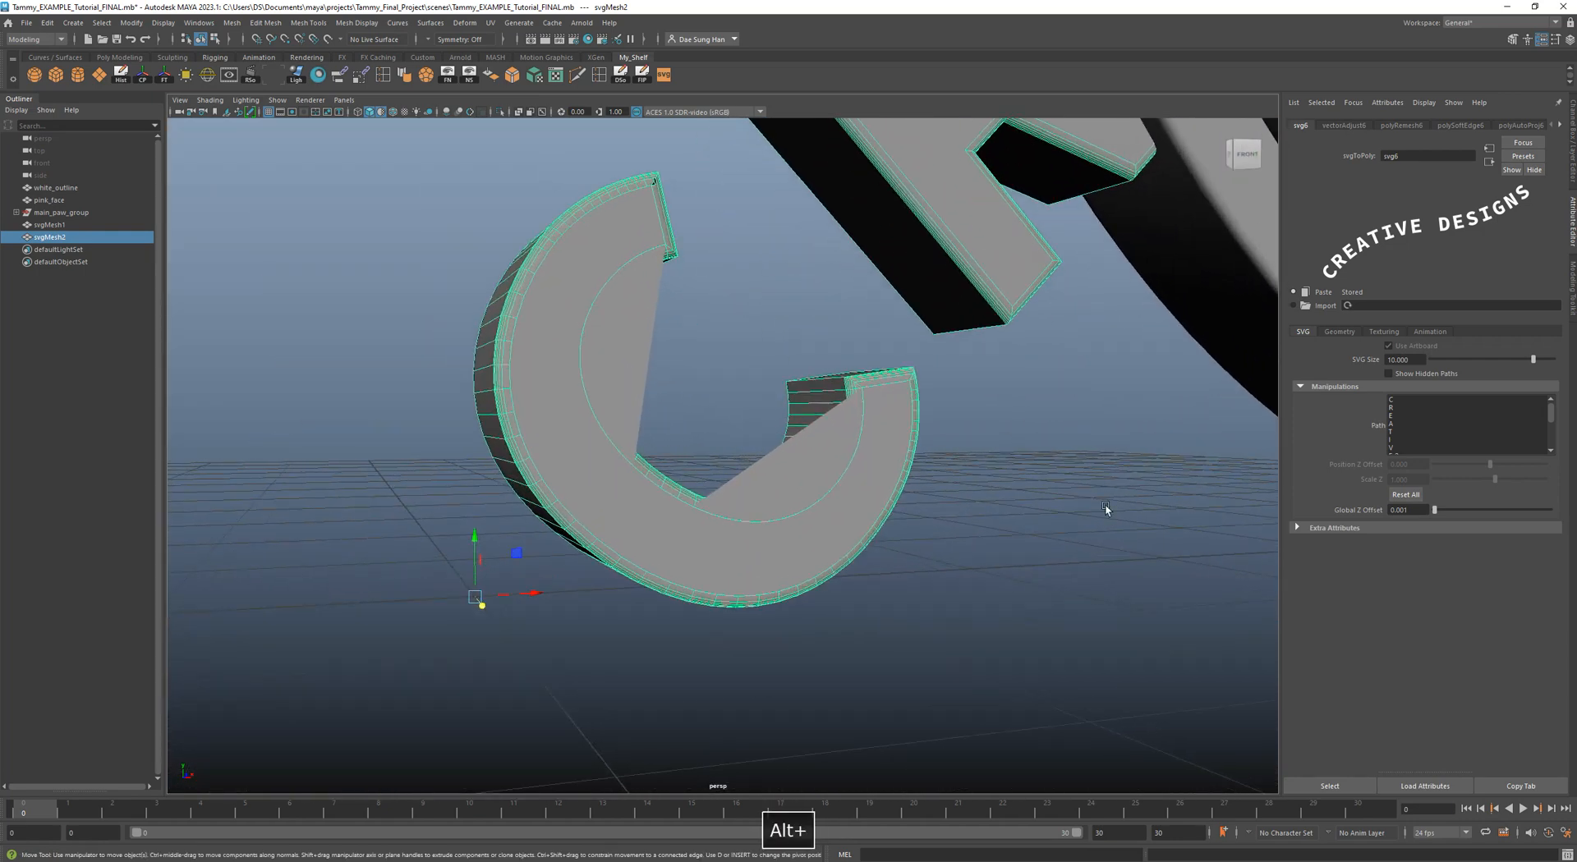
pyautogui.moveTo(1472, 363); pyautogui.dragTo(1452, 367)
pyautogui.keyDown('alt'); pyautogui.moveTo(928, 359); pyautogui.dragTo(665, 464, button='middle'); pyautogui.keyUp('alt')
pyautogui.keyDown('alt'); pyautogui.moveTo(665, 464); pyautogui.dragTo(953, 485, button='right'); pyautogui.keyUp('alt')
pyautogui.keyDown('alt'); pyautogui.moveTo(553, 467); pyautogui.dragTo(670, 473, button='middle'); pyautogui.keyUp('alt')
pyautogui.keyDown('alt'); pyautogui.moveTo(871, 480); pyautogui.dragTo(628, 535, button='right'); pyautogui.keyUp('alt')
pyautogui.keyDown('alt'); pyautogui.moveTo(628, 536); pyautogui.dragTo(806, 439, button='middle'); pyautogui.keyUp('alt')
pyautogui.hotkey('ctrl', 'z')
# Examine the size of the CREATIVE DESIGNS lettering against the cat face.
pyautogui.keyDown('alt'); pyautogui.moveTo(895, 456); pyautogui.dragTo(711, 464, button='right'); pyautogui.keyUp('alt')
pyautogui.keyDown('alt'); pyautogui.moveTo(772, 378); pyautogui.dragTo(605, 550, button='middle'); pyautogui.keyUp('alt')
pyautogui.keyDown('alt'); pyautogui.moveTo(801, 476); pyautogui.dragTo(754, 491, button='right'); pyautogui.keyUp('alt')
pyautogui.keyDown('alt'); pyautogui.moveTo(791, 494); pyautogui.dragTo(744, 507); pyautogui.keyUp('alt')
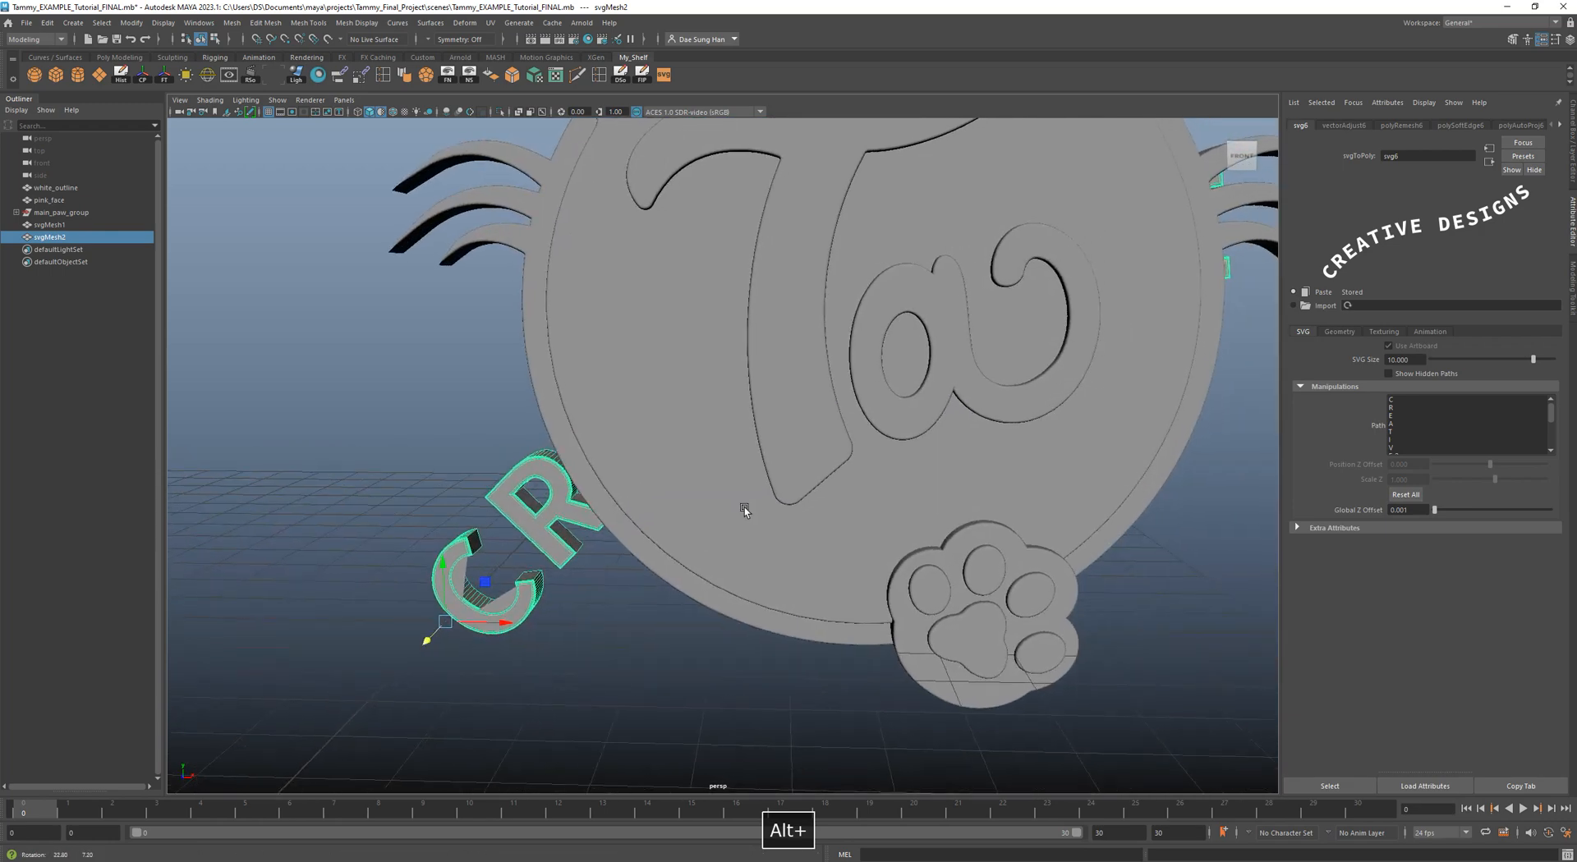
pyautogui.keyDown('alt'); pyautogui.moveTo(745, 507); pyautogui.dragTo(606, 534, button='right'); pyautogui.keyUp('alt')
pyautogui.keyDown('alt'); pyautogui.moveTo(923, 407); pyautogui.dragTo(589, 451, button='middle'); pyautogui.keyUp('alt')
pyautogui.keyDown('alt'); pyautogui.moveTo(589, 451); pyautogui.dragTo(682, 482); pyautogui.keyUp('alt')
pyautogui.keyDown('alt'); pyautogui.moveTo(473, 472); pyautogui.dragTo(611, 427, button='middle'); pyautogui.keyUp('alt')
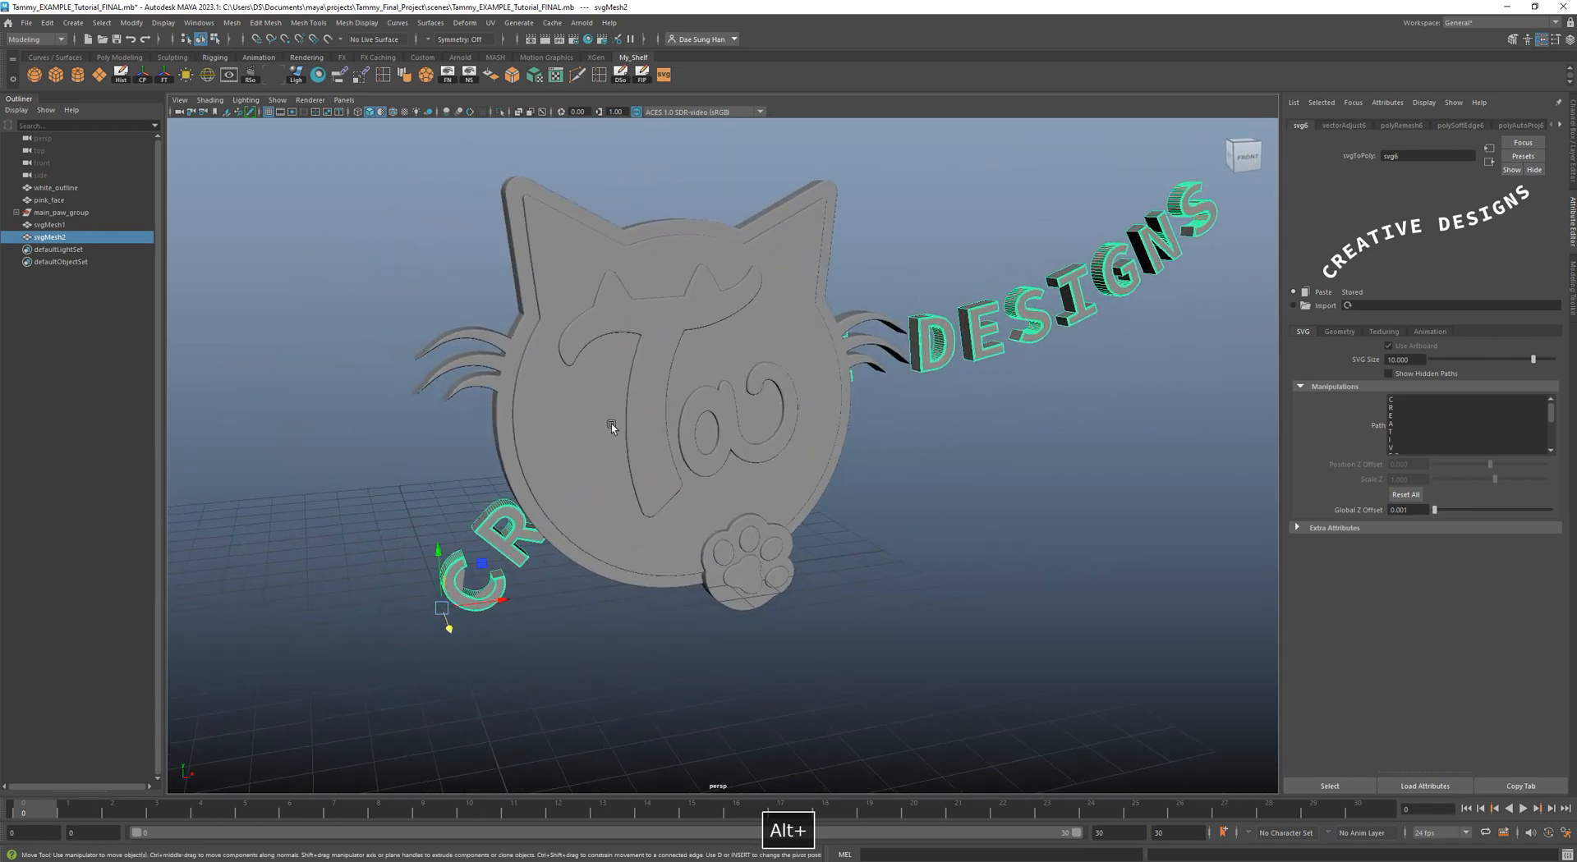
pyautogui.keyDown('alt'); pyautogui.moveTo(611, 427); pyautogui.dragTo(588, 478, button='right'); pyautogui.keyUp('alt')
pyautogui.keyDown('alt'); pyautogui.moveTo(588, 478); pyautogui.dragTo(686, 482, button='middle'); pyautogui.keyUp('alt')
# Scale the CREATIVE DESIGNS mesh down in the front view to about 0.357 in X and Y.
pyautogui.press('r')
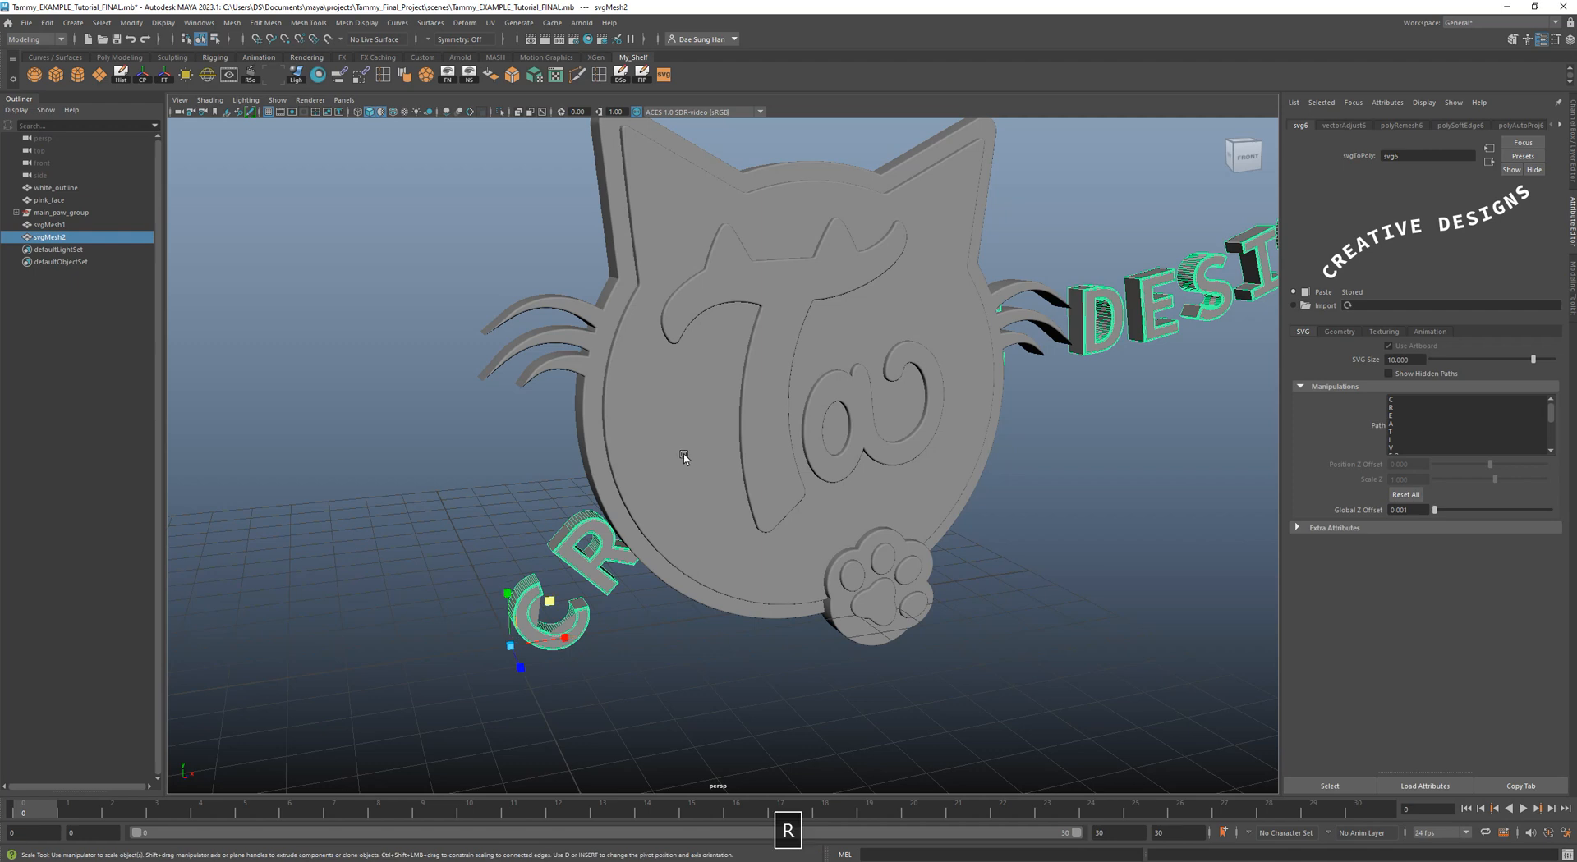
pyautogui.keyDown('alt'); pyautogui.moveTo(693, 470); pyautogui.dragTo(849, 505); pyautogui.keyUp('alt')
pyautogui.keyDown('alt'); pyautogui.moveTo(850, 504); pyautogui.dragTo(803, 492, button='right'); pyautogui.keyUp('alt')
pyautogui.keyDown('alt'); pyautogui.moveTo(802, 492); pyautogui.dragTo(760, 497); pyautogui.keyUp('alt')
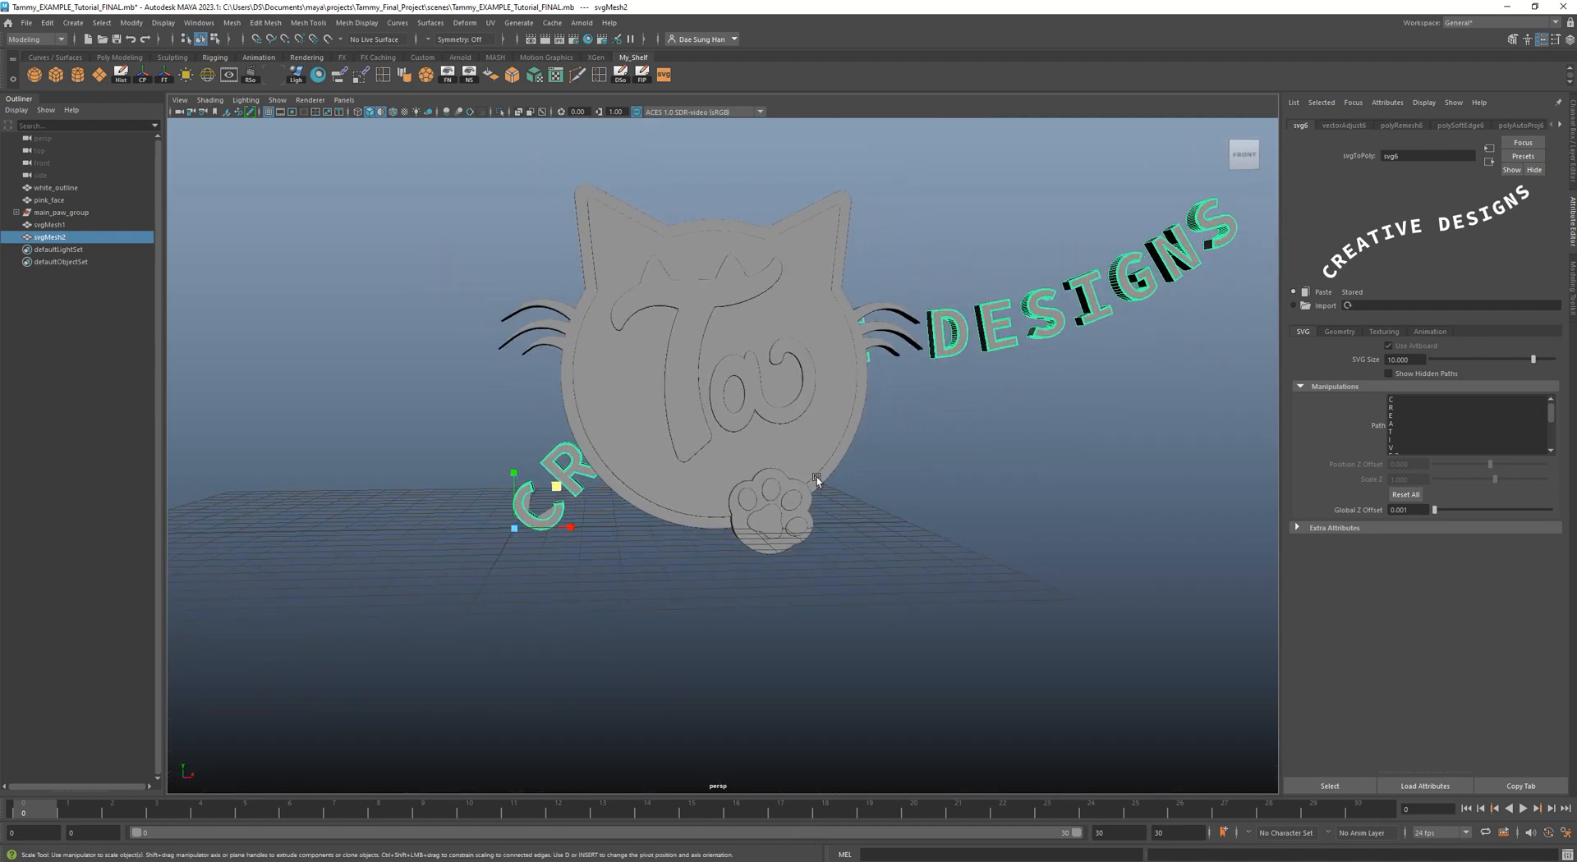
pyautogui.press('r')
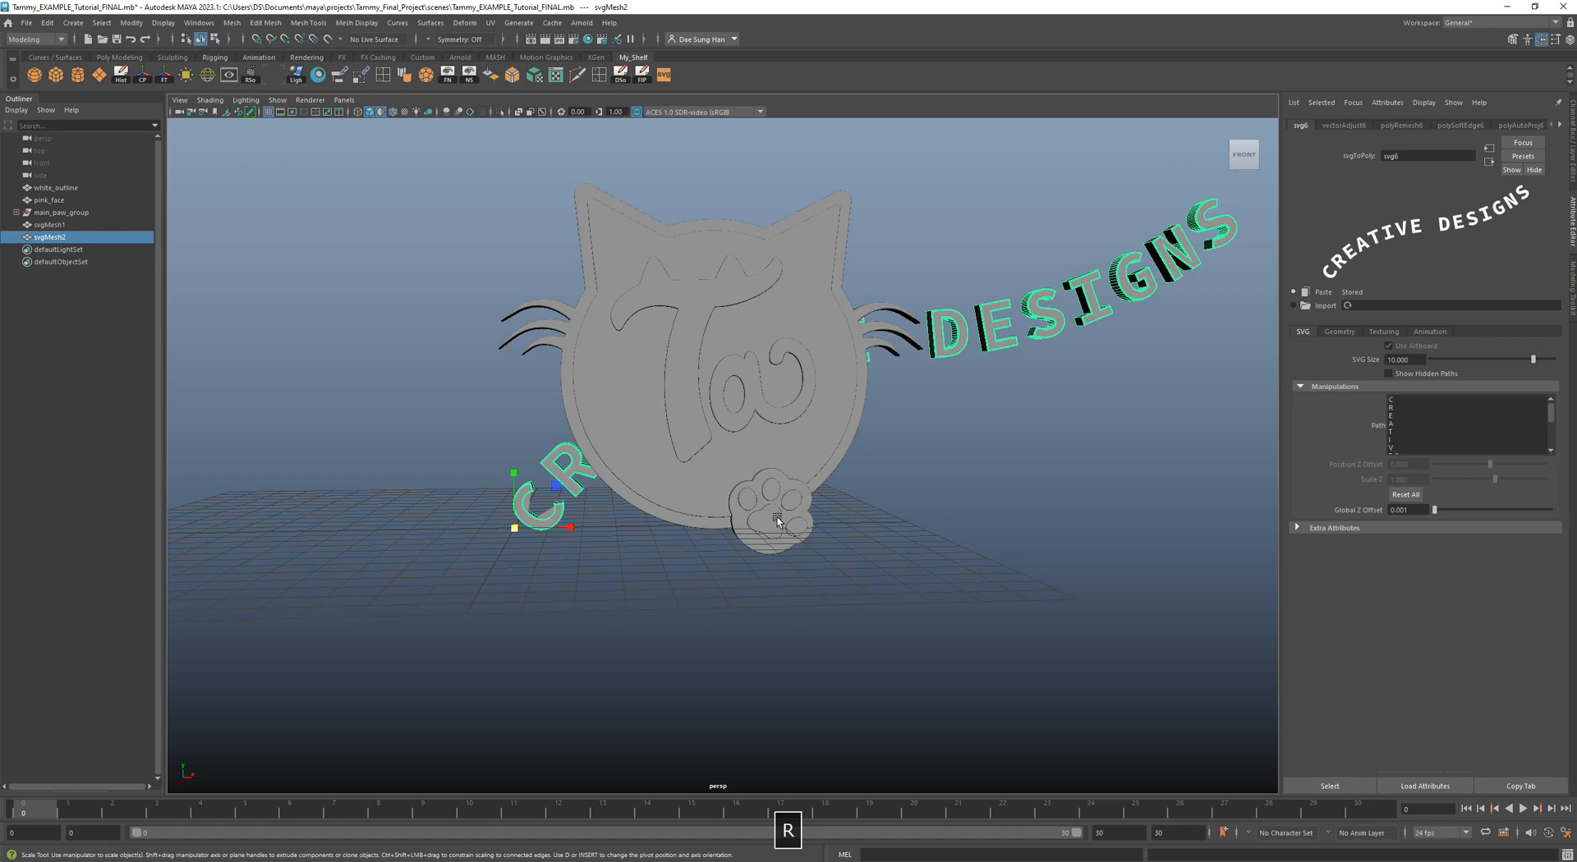
pyautogui.keyDown('alt'); pyautogui.moveTo(777, 519); pyautogui.dragTo(851, 749, button='right'); pyautogui.keyUp('alt')
pyautogui.keyDown('alt'); pyautogui.moveTo(851, 749); pyautogui.dragTo(729, 559); pyautogui.keyUp('alt')
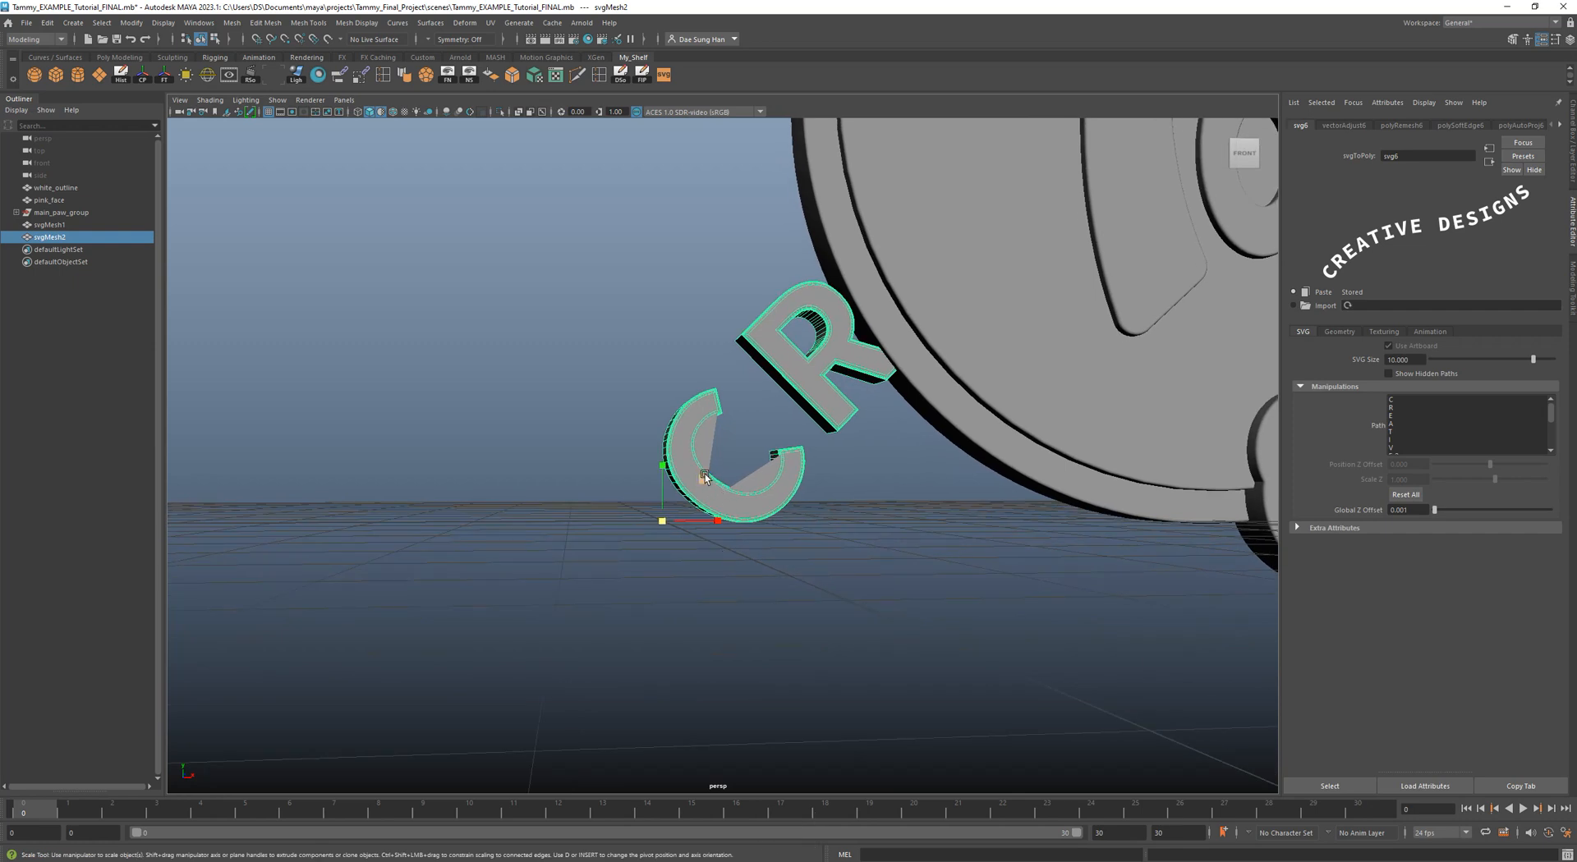
pyautogui.press('space')
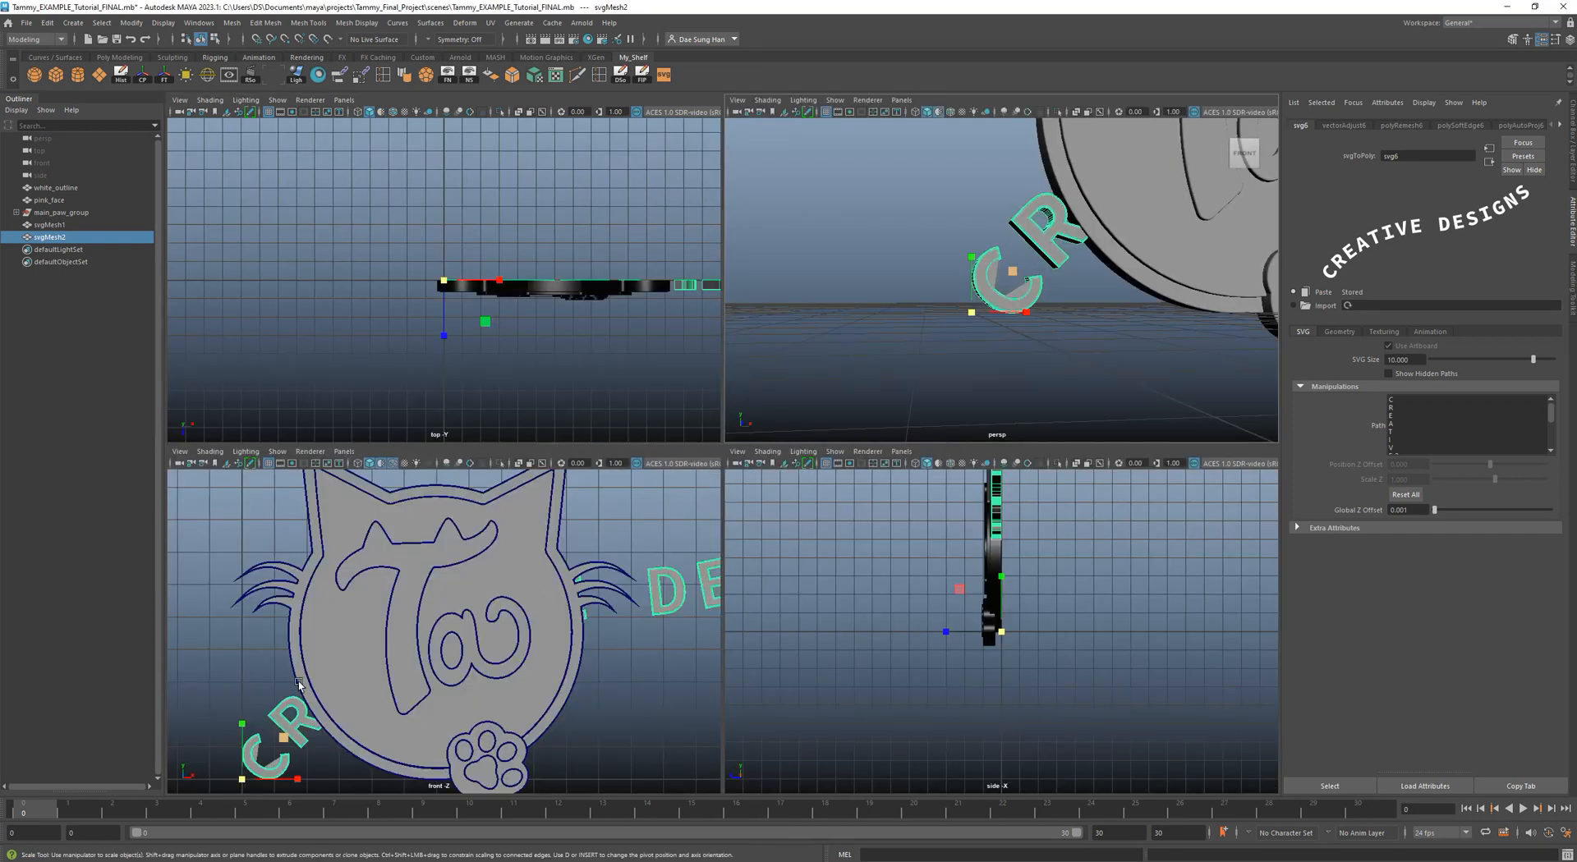
pyautogui.keyDown('alt'); pyautogui.moveTo(375, 567); pyautogui.dragTo(371, 618, button='right'); pyautogui.keyUp('alt')
pyautogui.press('space')
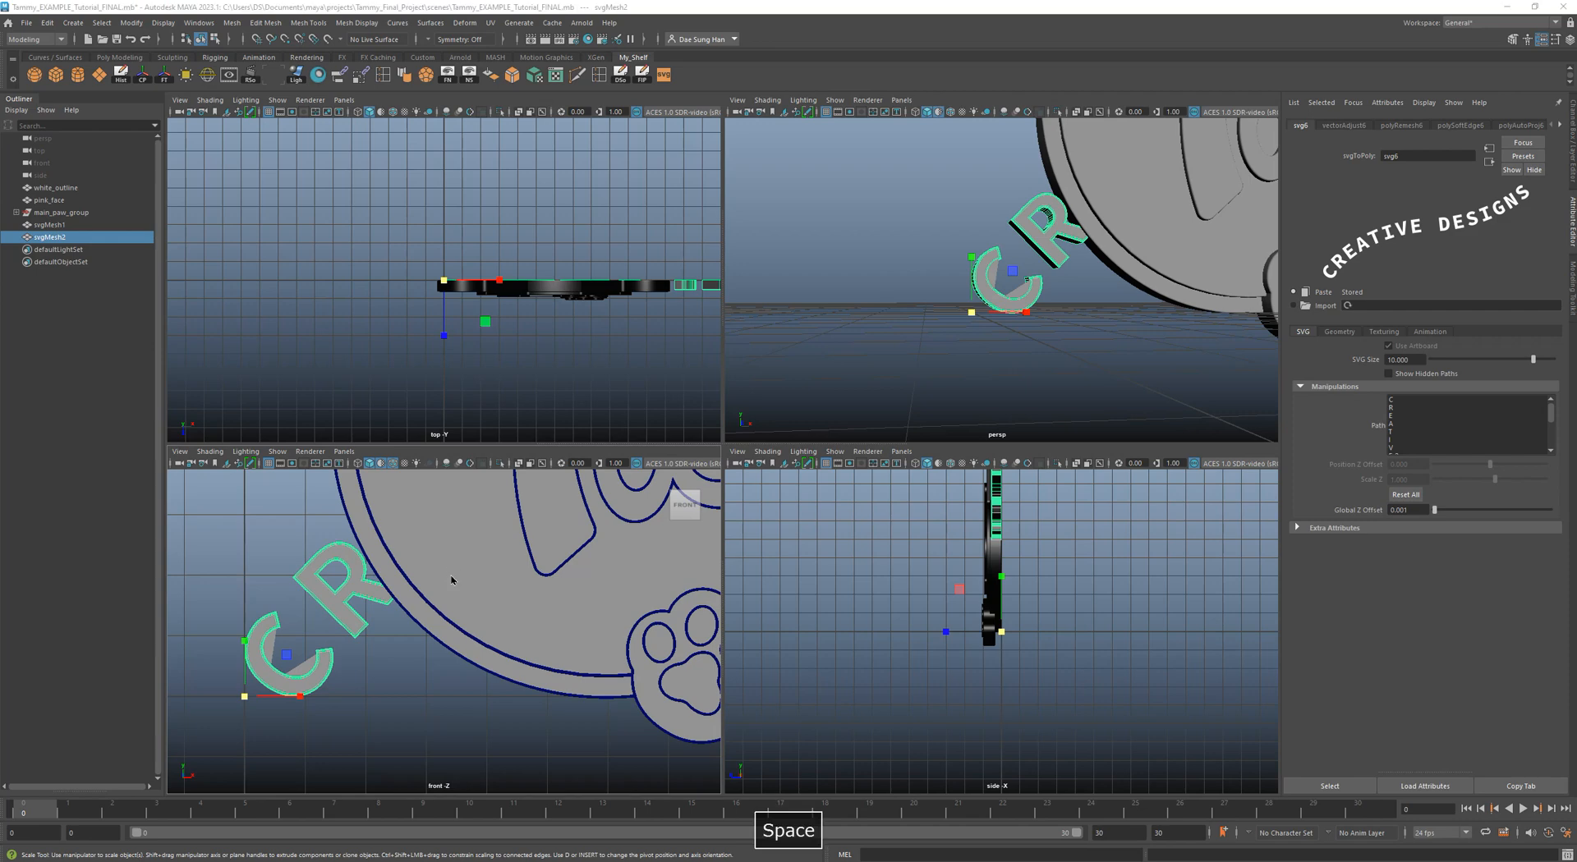
pyautogui.keyDown('alt'); pyautogui.moveTo(772, 516); pyautogui.dragTo(757, 516, button='right'); pyautogui.keyUp('alt')
pyautogui.keyDown('alt'); pyautogui.moveTo(467, 539); pyautogui.dragTo(492, 578, button='middle'); pyautogui.keyUp('alt')
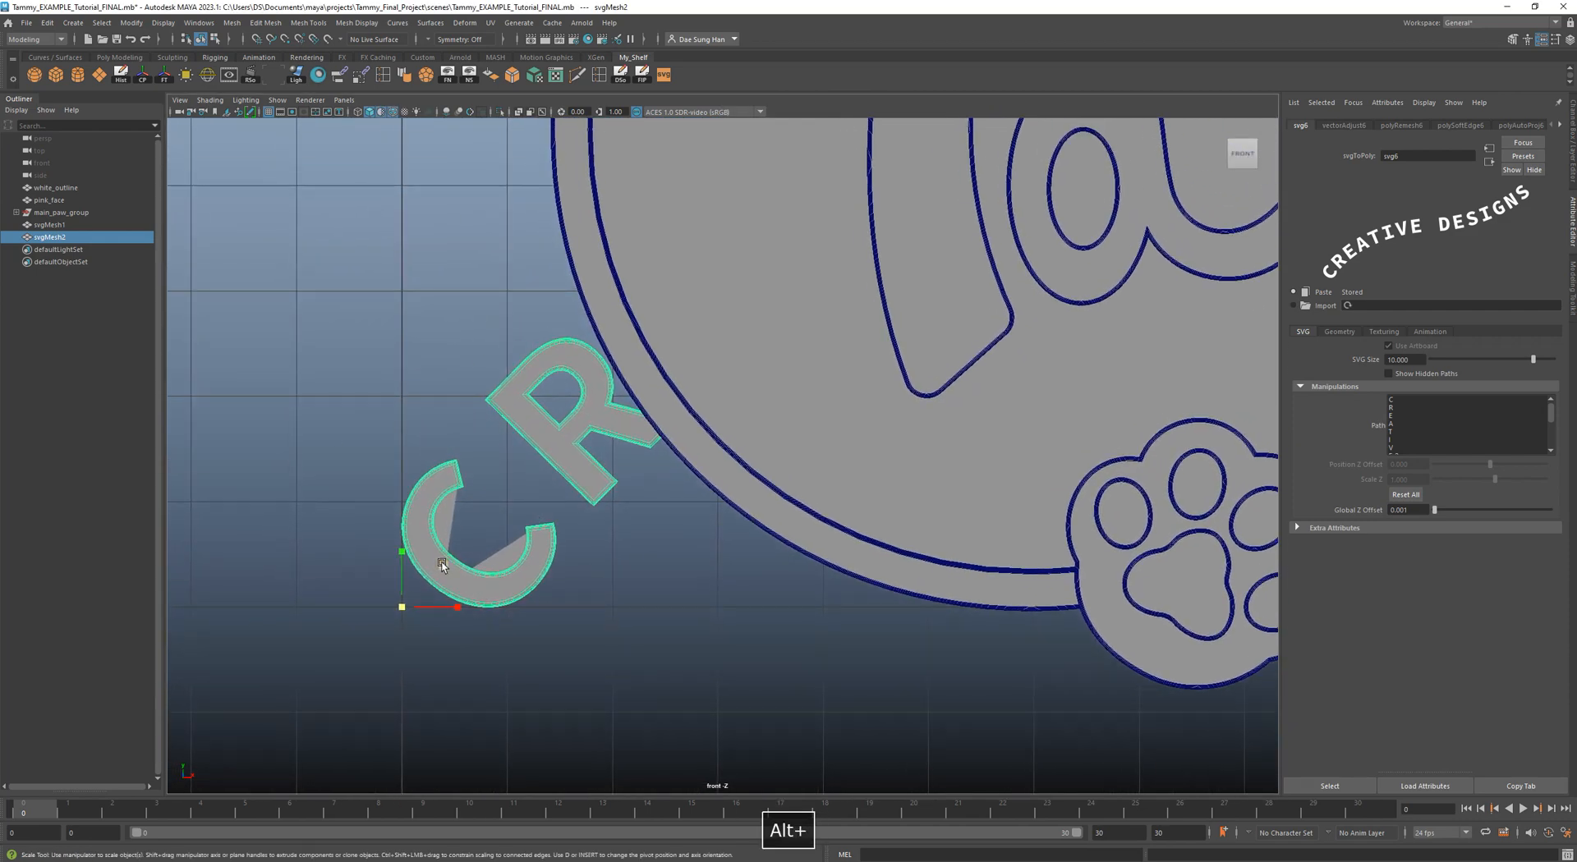
pyautogui.press('r')
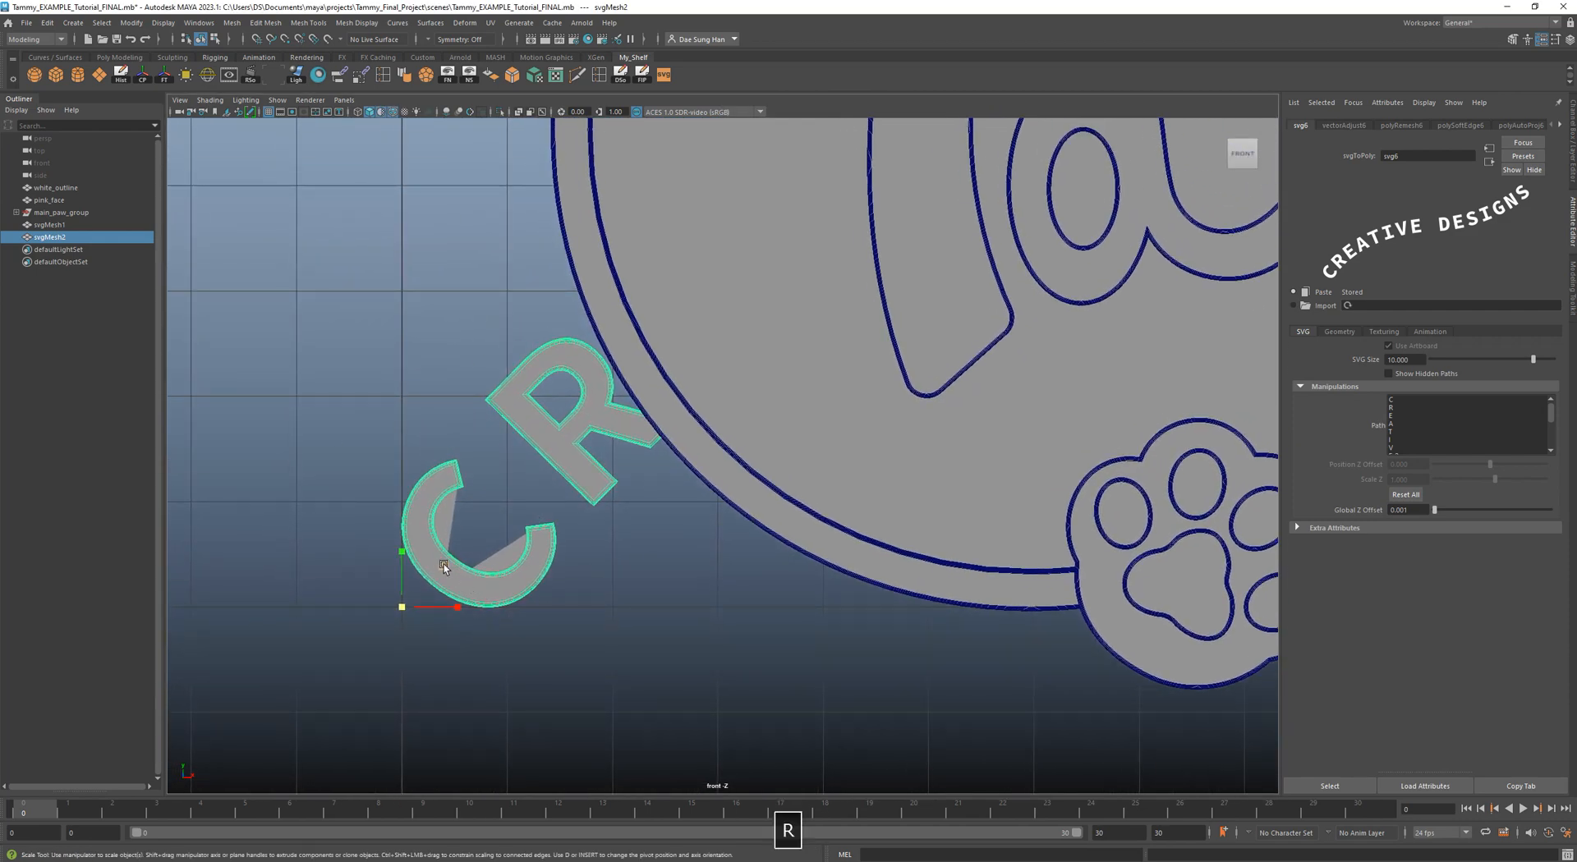
pyautogui.moveTo(441, 567); pyautogui.dragTo(414, 579)
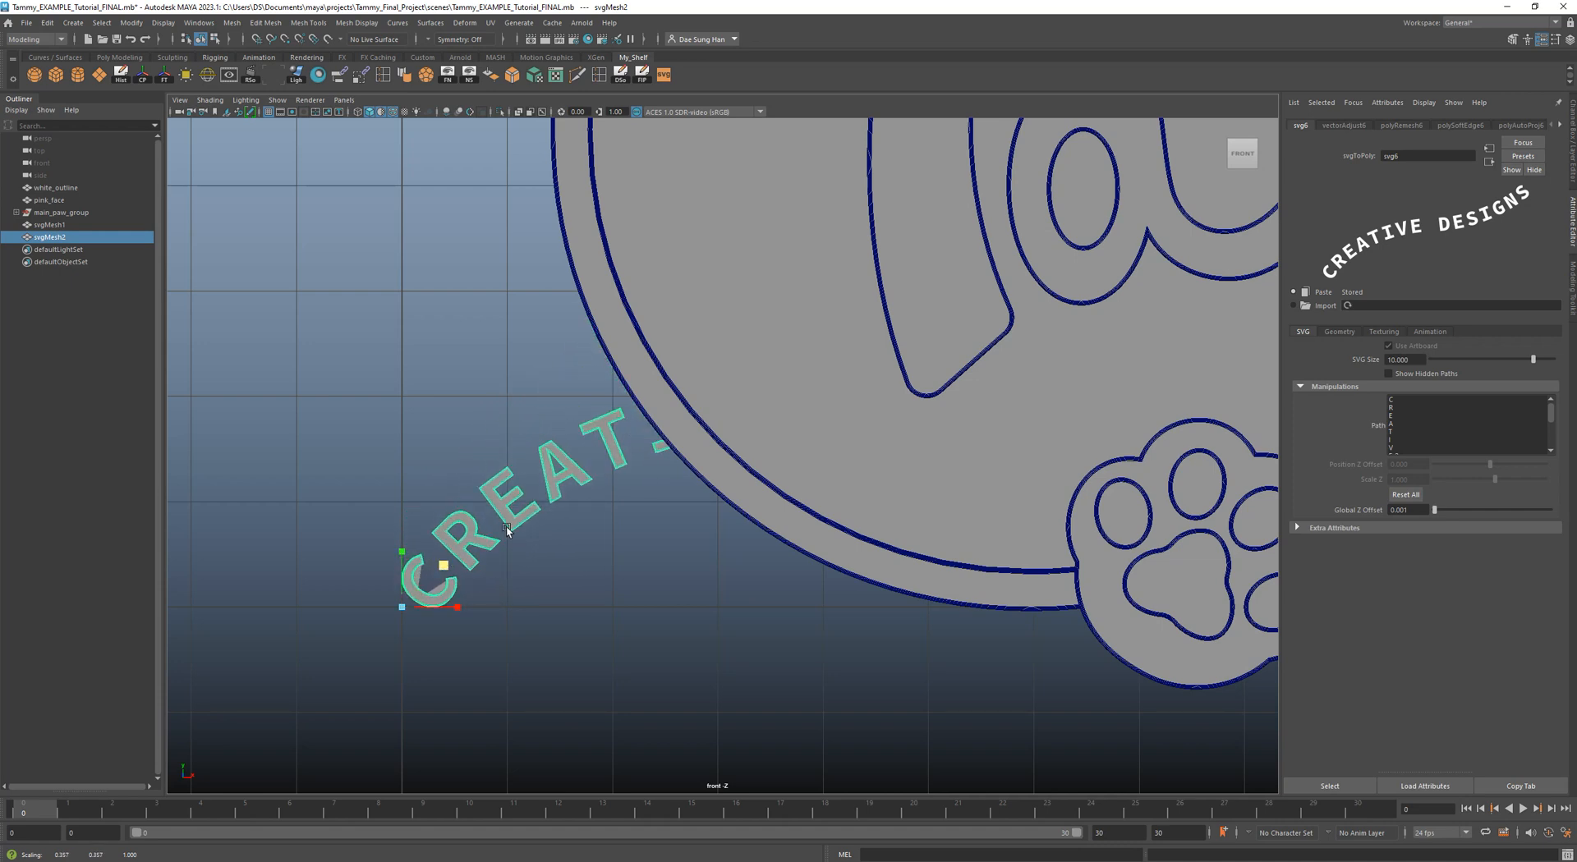
# Set Scale X and Scale Y of the CREATIVE DESIGNS mesh to 0.17.
pyautogui.click(1573, 133)
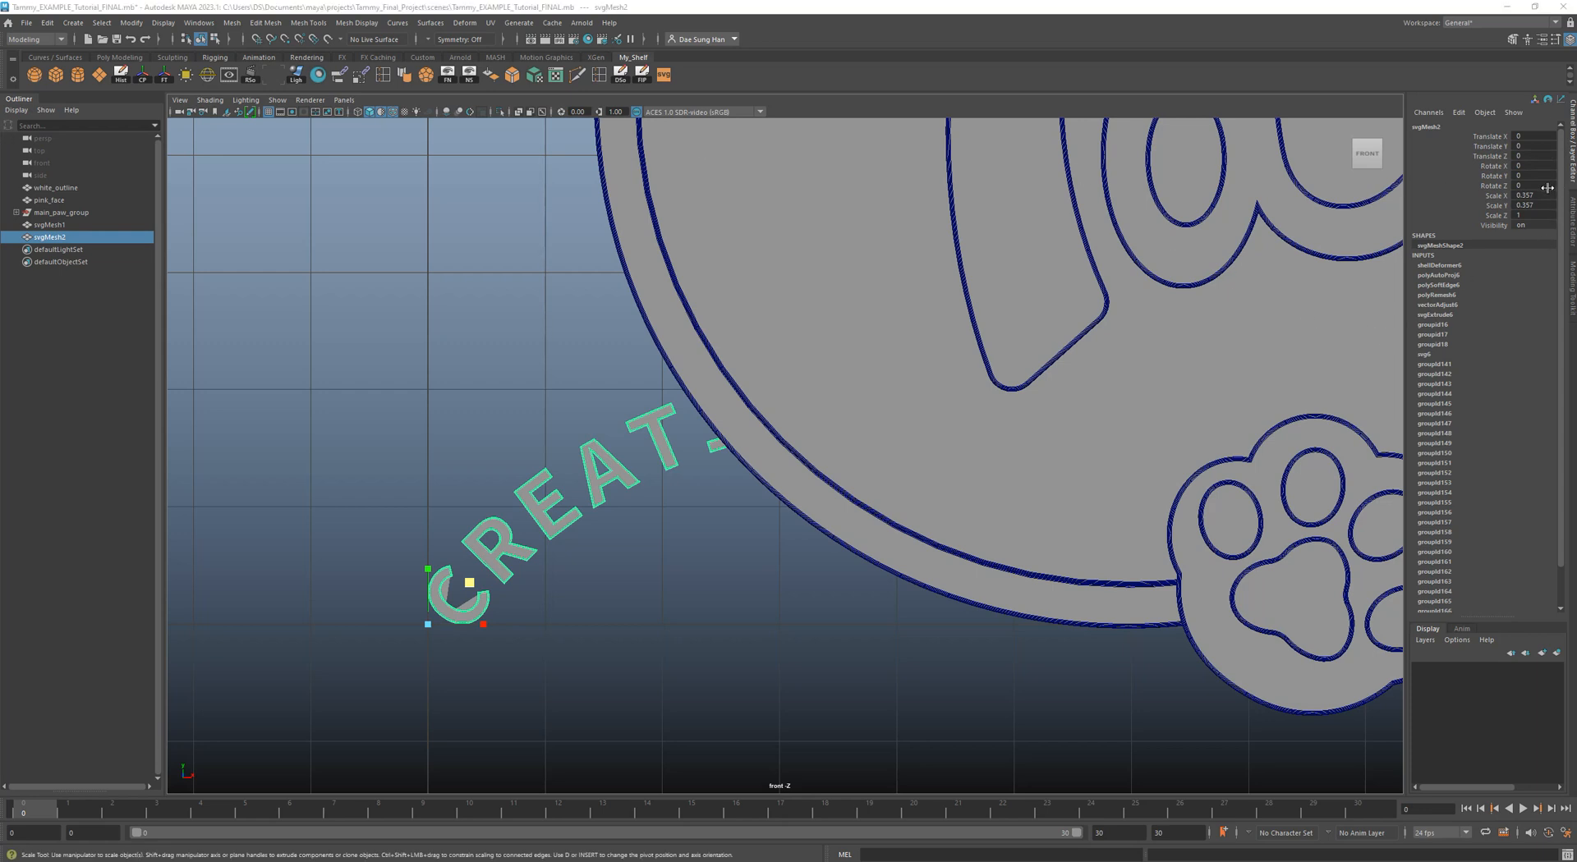
pyautogui.moveTo(1530, 195); pyautogui.dragTo(1529, 206)
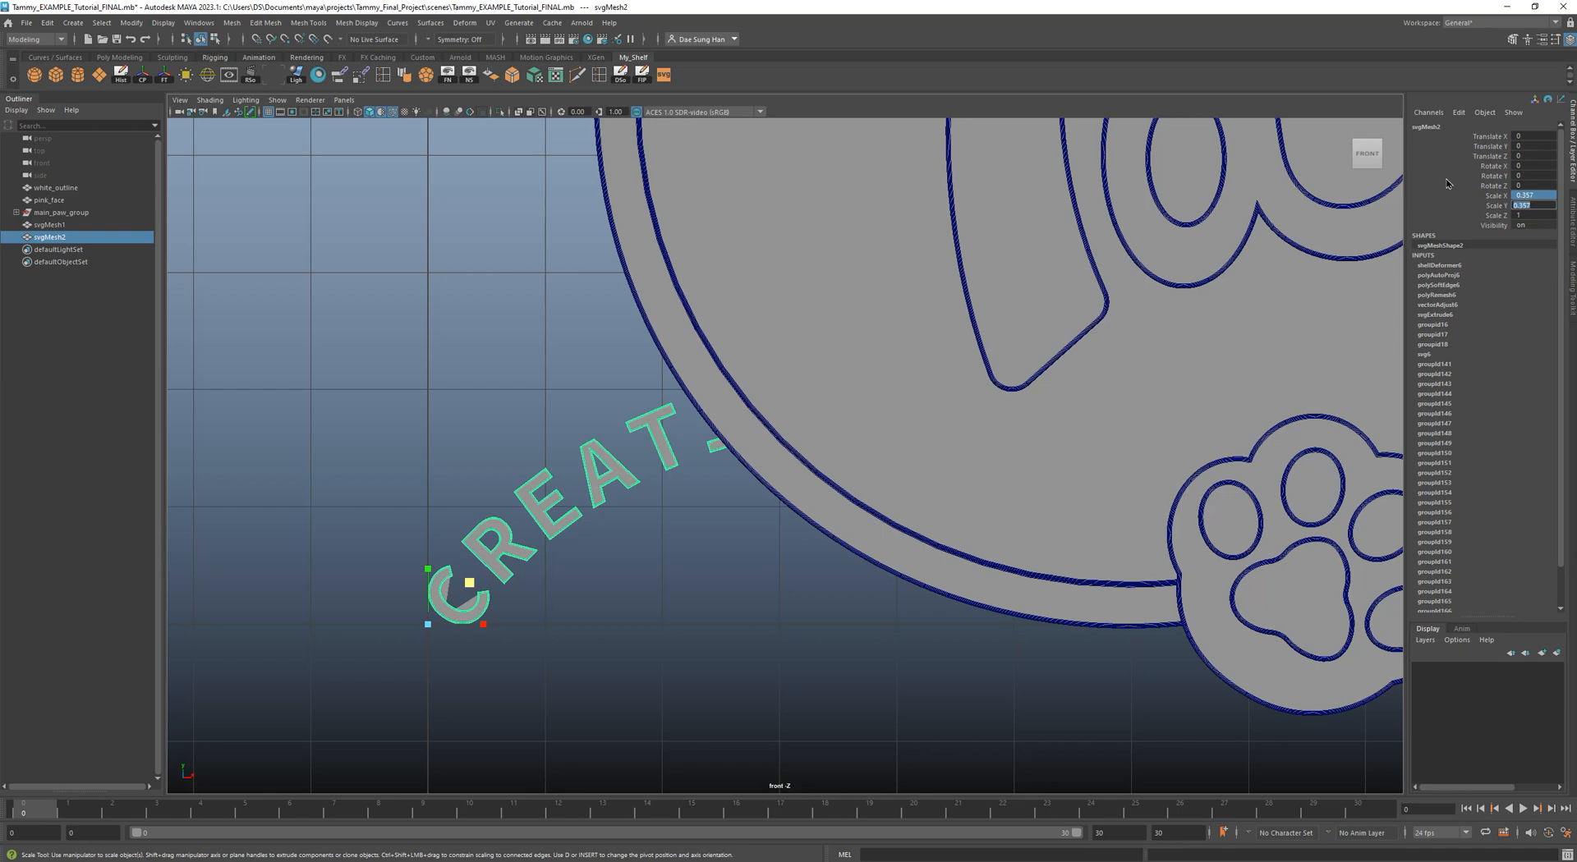
pyautogui.write('17')
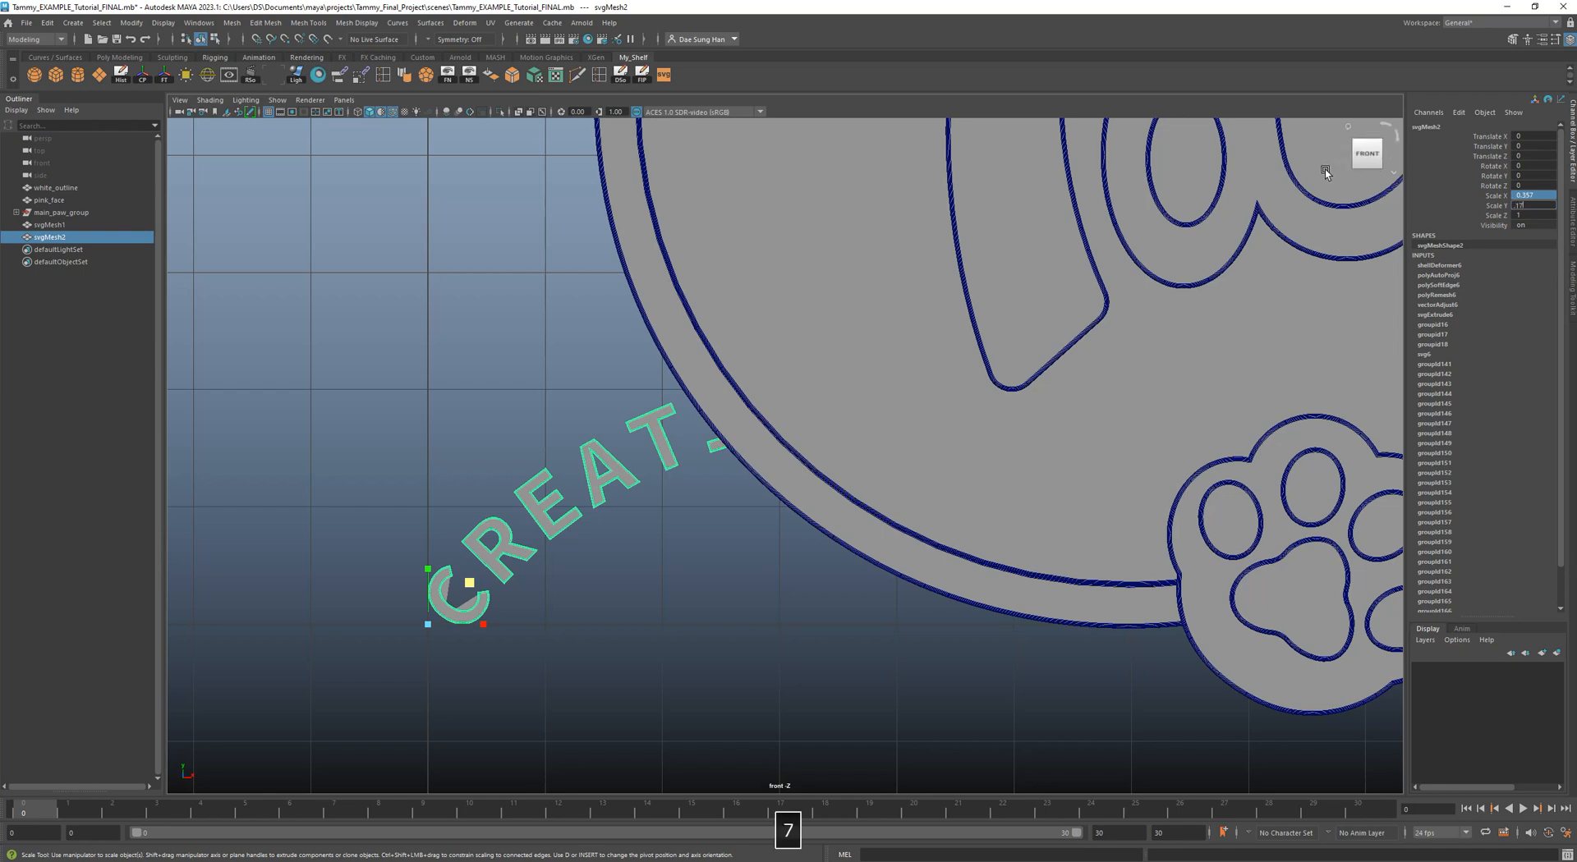
pyautogui.press('Return')
pyautogui.keyDown('alt'); pyautogui.moveTo(811, 421); pyautogui.dragTo(934, 536, button='right'); pyautogui.keyUp('alt')
# Center the pivot of the CREATIVE DESIGNS mesh and move it in perspective onto the cat face above the paw, at about X 4.955, Y 1.506, Z 0.442.
pyautogui.press('space')
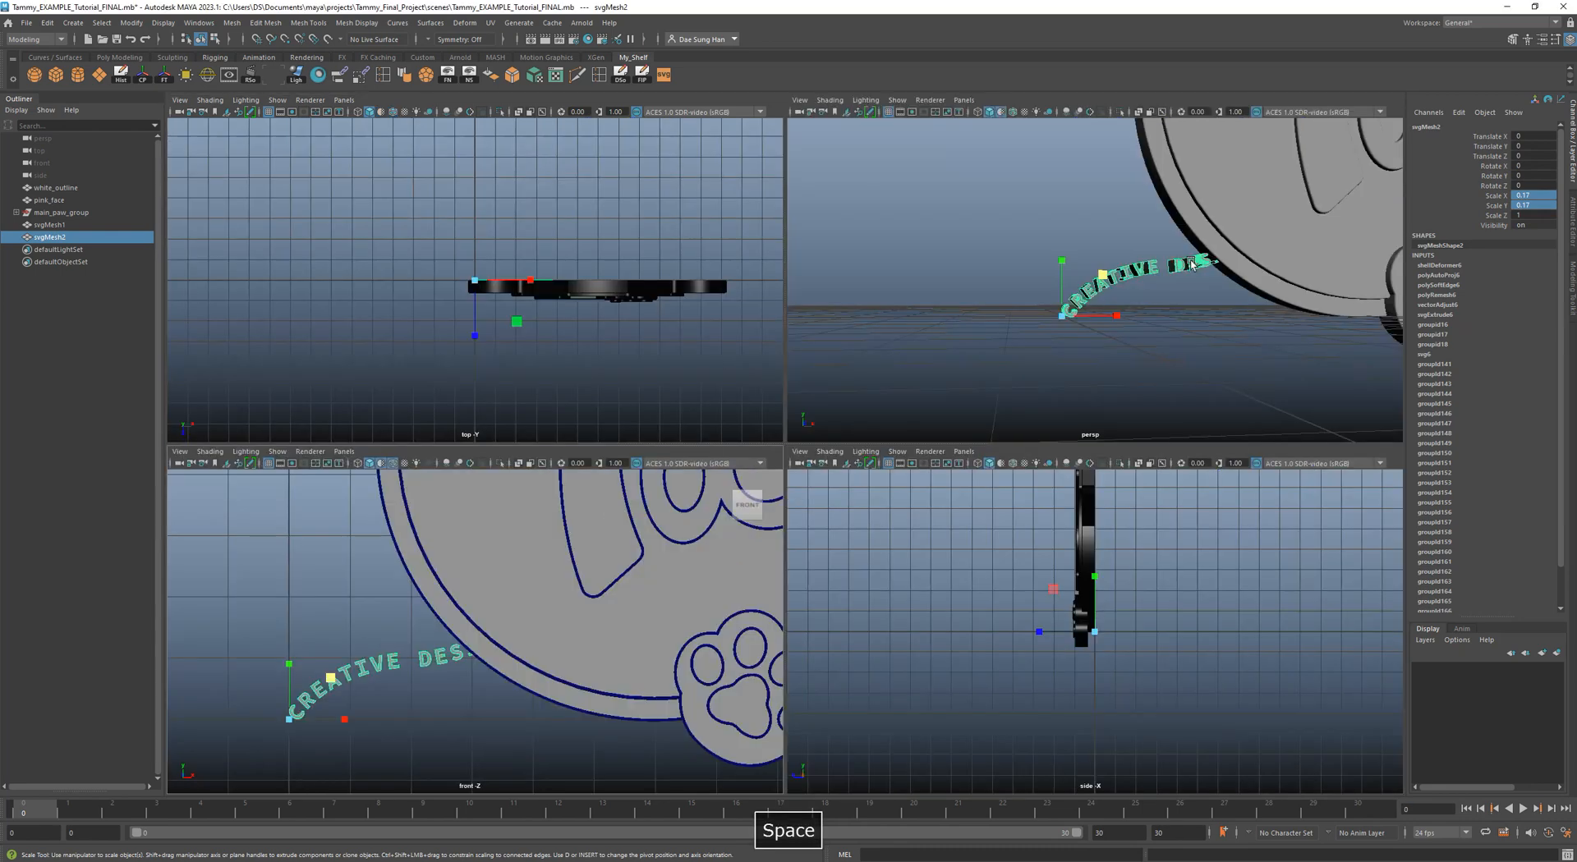
pyautogui.press('space')
pyautogui.keyDown('alt'); pyautogui.moveTo(867, 380); pyautogui.dragTo(748, 345); pyautogui.keyUp('alt')
pyautogui.press('w')
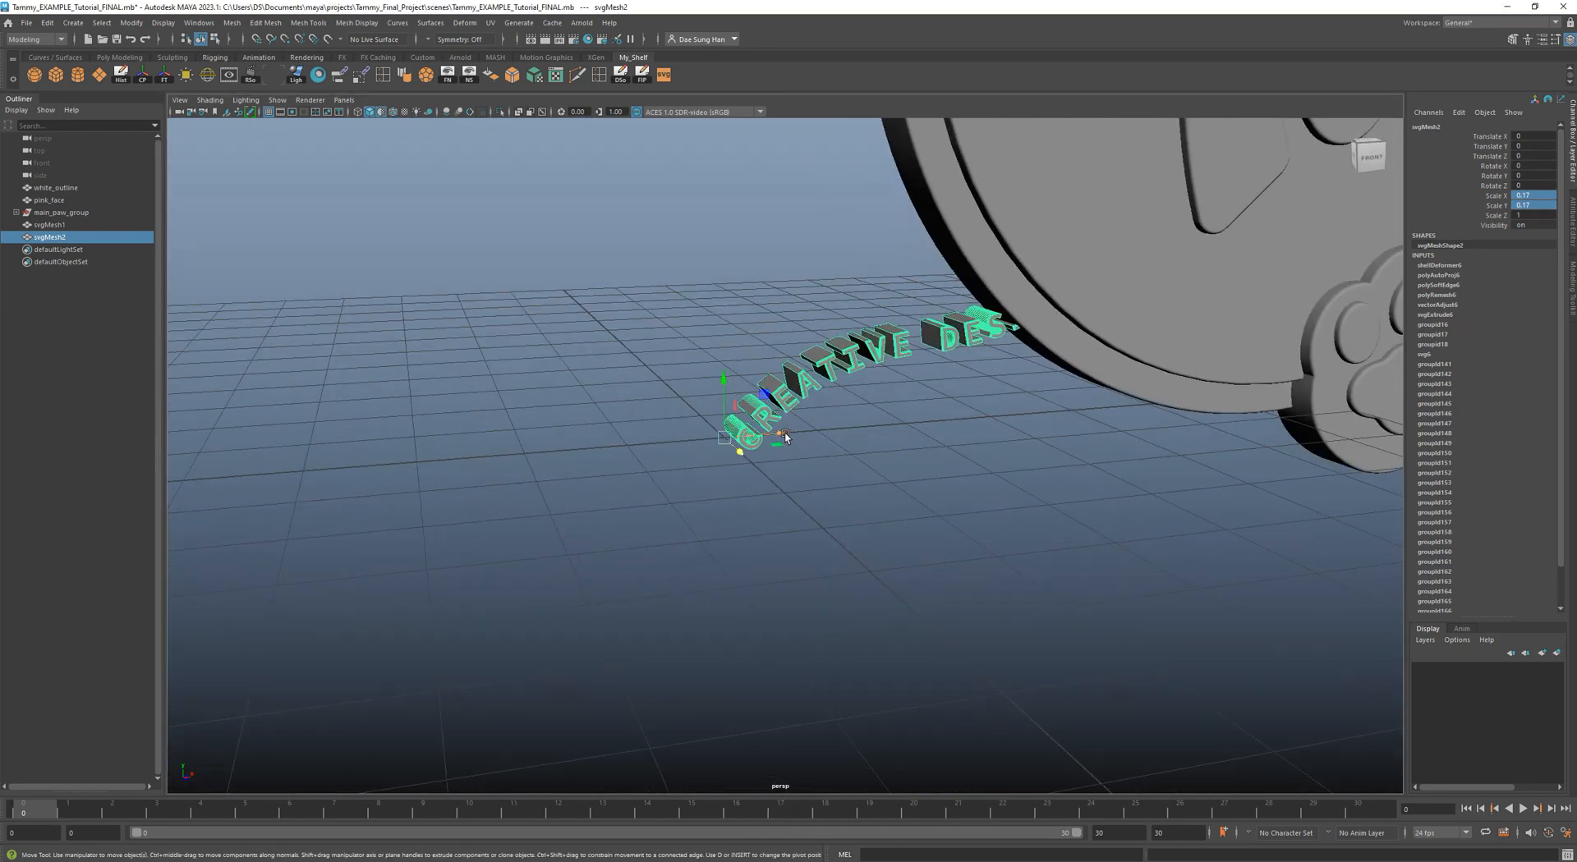
pyautogui.click(142, 79)
pyautogui.keyDown('alt'); pyautogui.moveTo(884, 258); pyautogui.dragTo(468, 407, button='middle'); pyautogui.keyUp('alt')
pyautogui.keyDown('alt'); pyautogui.moveTo(936, 386); pyautogui.dragTo(829, 400, button='right'); pyautogui.keyUp('alt')
pyautogui.moveTo(622, 502); pyautogui.dragTo(980, 386)
pyautogui.press('f')
pyautogui.keyDown('alt'); pyautogui.moveTo(831, 424); pyautogui.dragTo(791, 228); pyautogui.keyUp('alt')
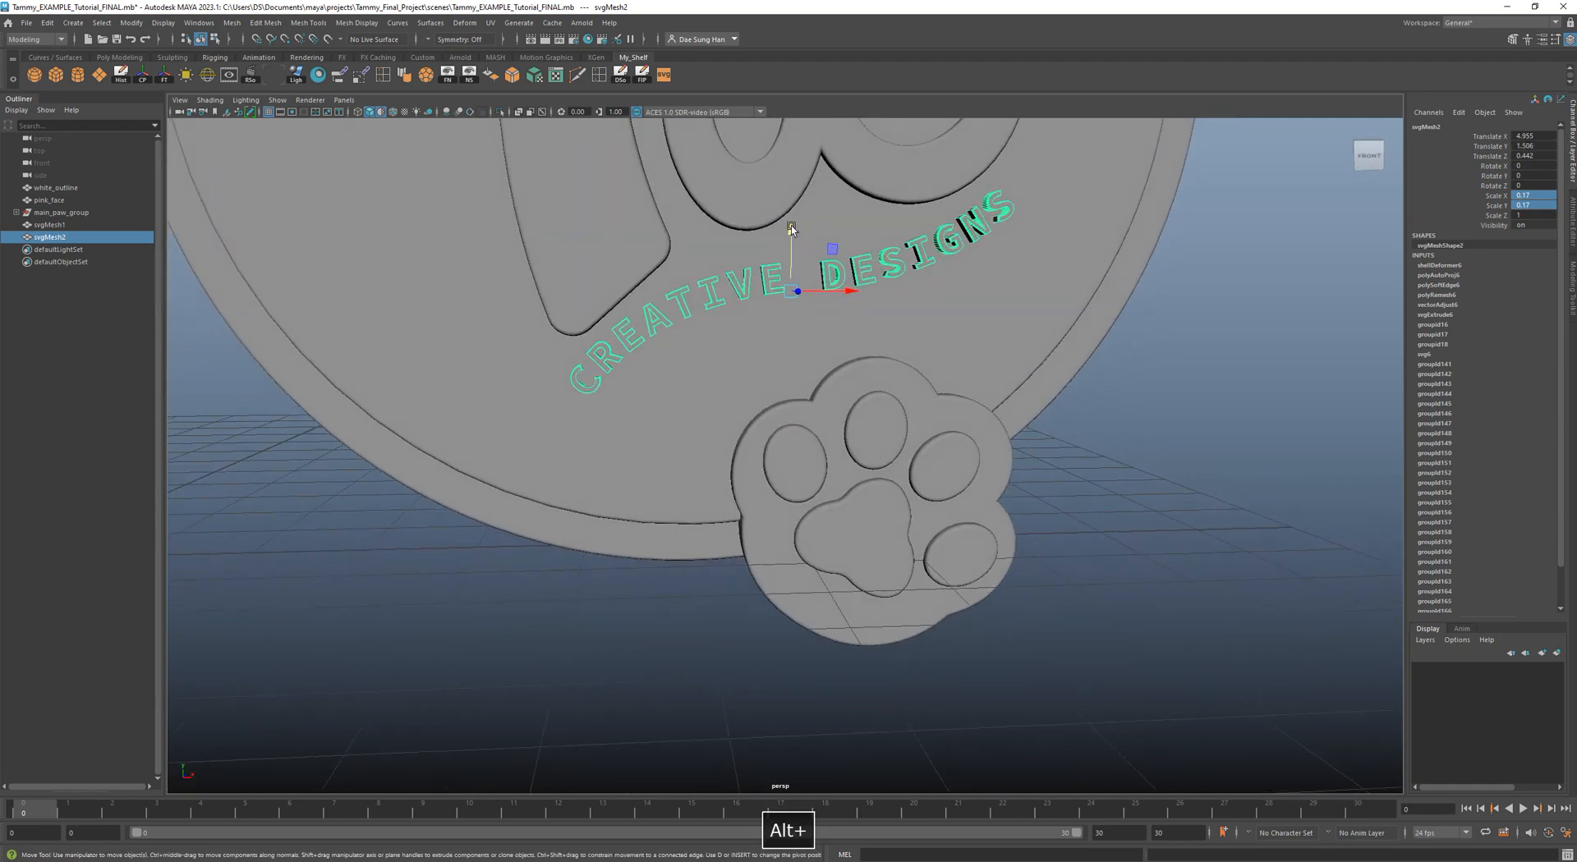
# Move the CREATIVE DESIGNS mesh on the cat face to about X 5.037, Y 1.375, Z 0.381.
pyautogui.click(829, 260)
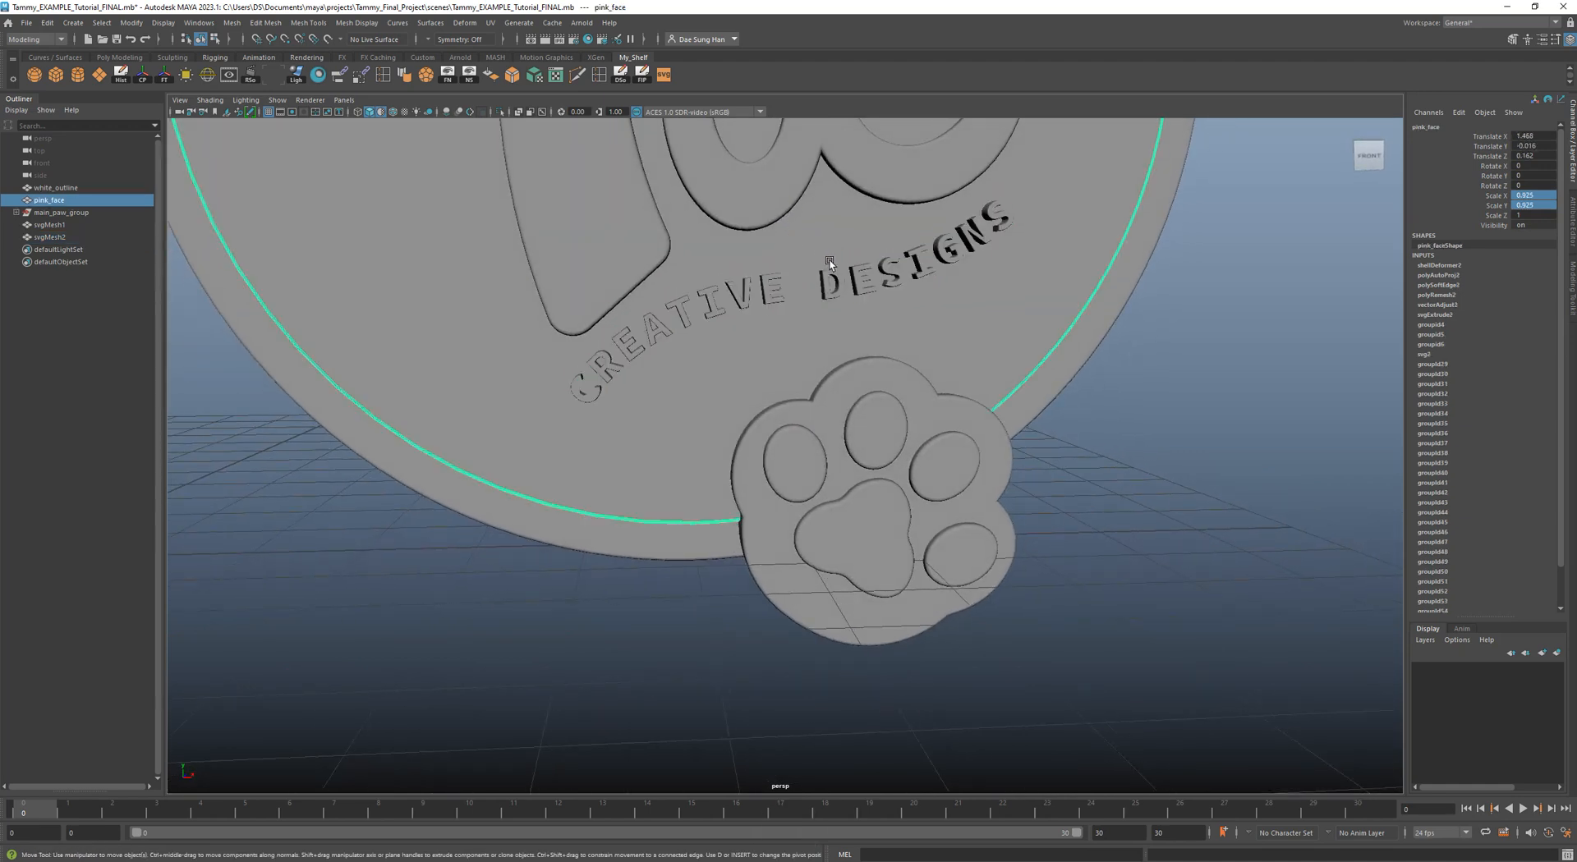
pyautogui.press('z')
pyautogui.moveTo(851, 301); pyautogui.dragTo(861, 299)
pyautogui.moveTo(800, 239); pyautogui.dragTo(801, 247)
pyautogui.keyDown('alt'); pyautogui.moveTo(924, 282); pyautogui.dragTo(1172, 460); pyautogui.keyUp('alt')
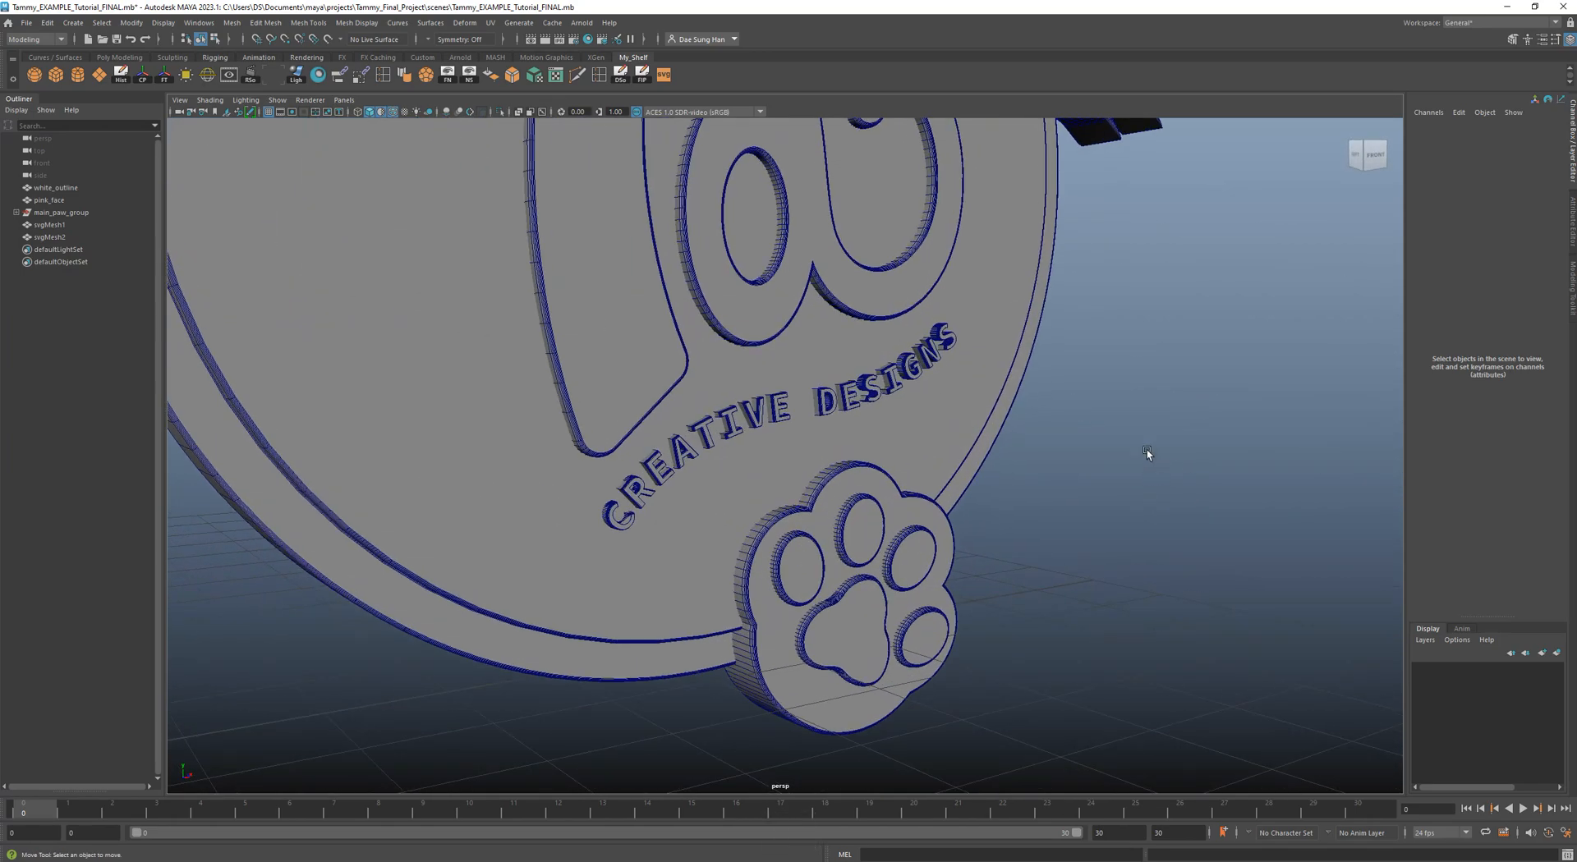
pyautogui.keyDown('alt'); pyautogui.moveTo(1019, 450); pyautogui.dragTo(1010, 481); pyautogui.keyUp('alt')
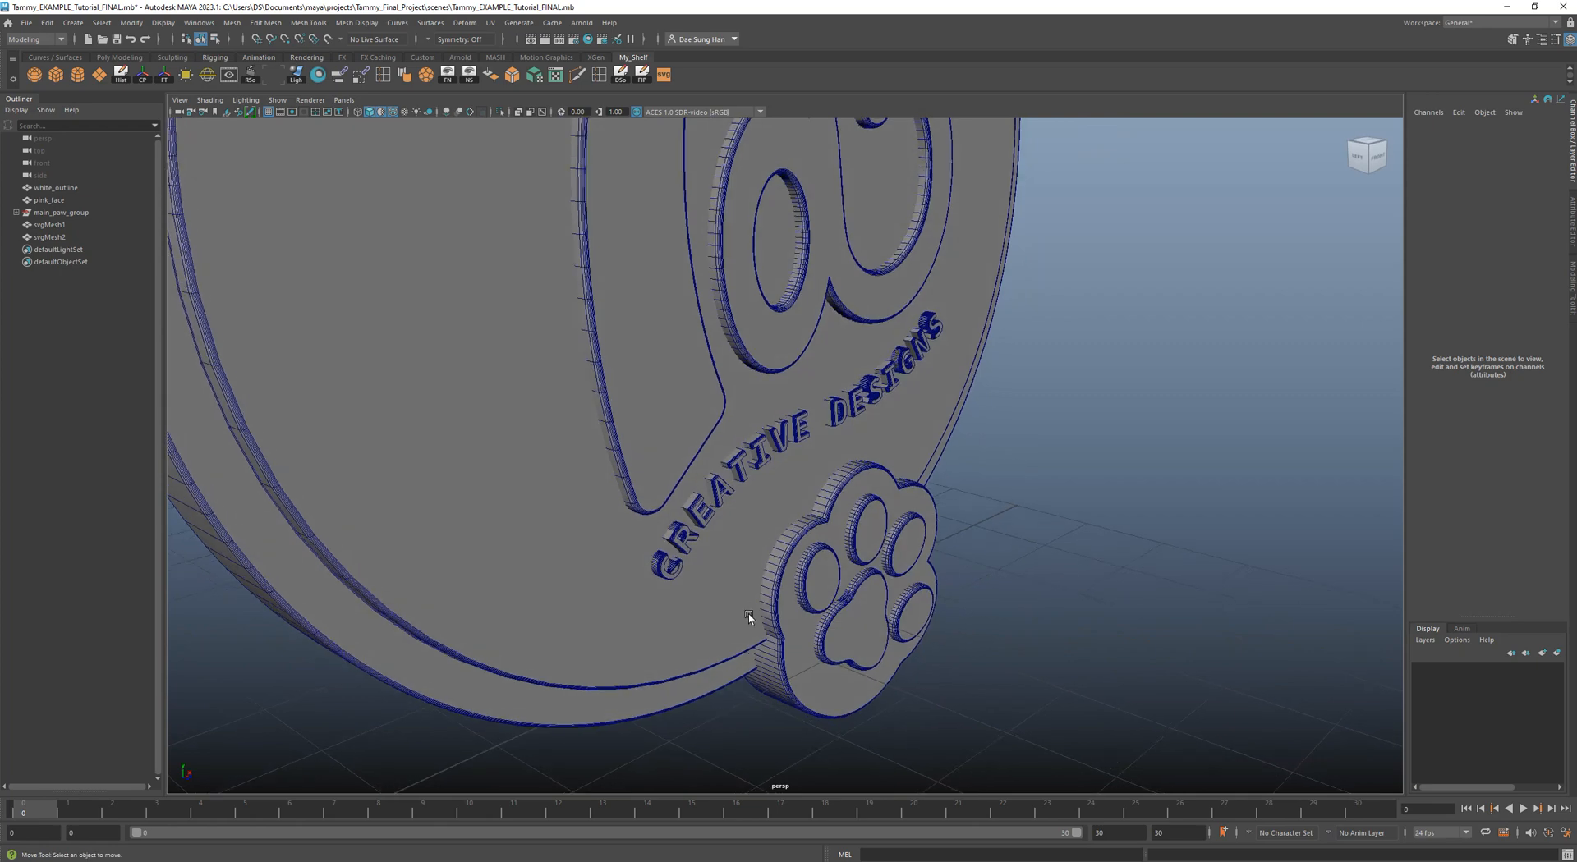
pyautogui.keyDown('alt'); pyautogui.moveTo(1002, 670); pyautogui.dragTo(978, 536); pyautogui.keyUp('alt')
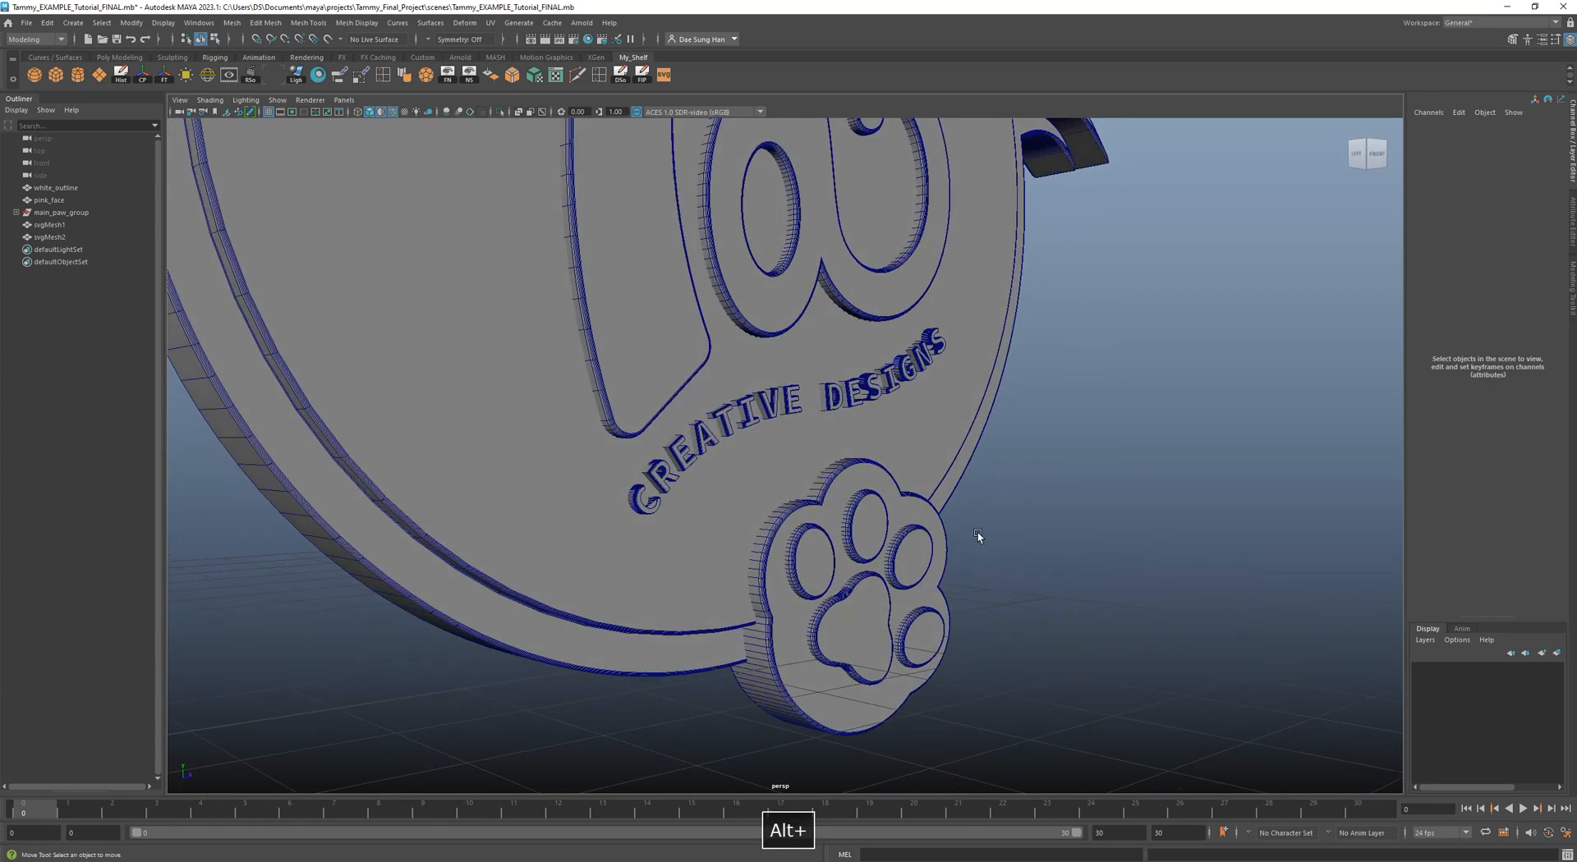
# Examine how the CREATIVE DESIGNS letters sit on the cat face, then the bevel of the letter C up close.
pyautogui.keyDown('alt'); pyautogui.moveTo(1188, 536); pyautogui.dragTo(880, 500); pyautogui.keyUp('alt')
pyautogui.keyDown('alt'); pyautogui.moveTo(880, 500); pyautogui.dragTo(868, 600, button='middle'); pyautogui.keyUp('alt')
pyautogui.keyDown('alt'); pyautogui.moveTo(868, 599); pyautogui.dragTo(795, 558, button='right'); pyautogui.keyUp('alt')
pyautogui.keyDown('alt'); pyautogui.moveTo(794, 559); pyautogui.dragTo(723, 567); pyautogui.keyUp('alt')
pyautogui.keyDown('alt'); pyautogui.moveTo(723, 567); pyautogui.dragTo(1079, 663, button='right'); pyautogui.keyUp('alt')
pyautogui.keyDown('alt'); pyautogui.moveTo(828, 639); pyautogui.dragTo(801, 481, button='middle'); pyautogui.keyUp('alt')
pyautogui.keyDown('alt'); pyautogui.moveTo(801, 481); pyautogui.dragTo(1007, 518, button='right'); pyautogui.keyUp('alt')
pyautogui.keyDown('alt'); pyautogui.moveTo(707, 511); pyautogui.dragTo(859, 516); pyautogui.keyUp('alt')
pyautogui.keyDown('alt'); pyautogui.moveTo(427, 521); pyautogui.dragTo(771, 447, button='middle'); pyautogui.keyUp('alt')
pyautogui.keyDown('alt'); pyautogui.moveTo(771, 447); pyautogui.dragTo(1250, 688, button='right'); pyautogui.keyUp('alt')
pyautogui.keyDown('alt'); pyautogui.moveTo(983, 649); pyautogui.dragTo(992, 560); pyautogui.keyUp('alt')
pyautogui.keyDown('alt'); pyautogui.moveTo(992, 559); pyautogui.dragTo(1103, 562, button='right'); pyautogui.keyUp('alt')
pyautogui.keyDown('alt'); pyautogui.moveTo(1164, 520); pyautogui.dragTo(1130, 514, button='right'); pyautogui.keyUp('alt')
pyautogui.keyDown('alt'); pyautogui.moveTo(911, 549); pyautogui.dragTo(831, 576); pyautogui.keyUp('alt')
pyautogui.keyDown('alt'); pyautogui.moveTo(627, 519); pyautogui.dragTo(485, 334); pyautogui.keyUp('alt')
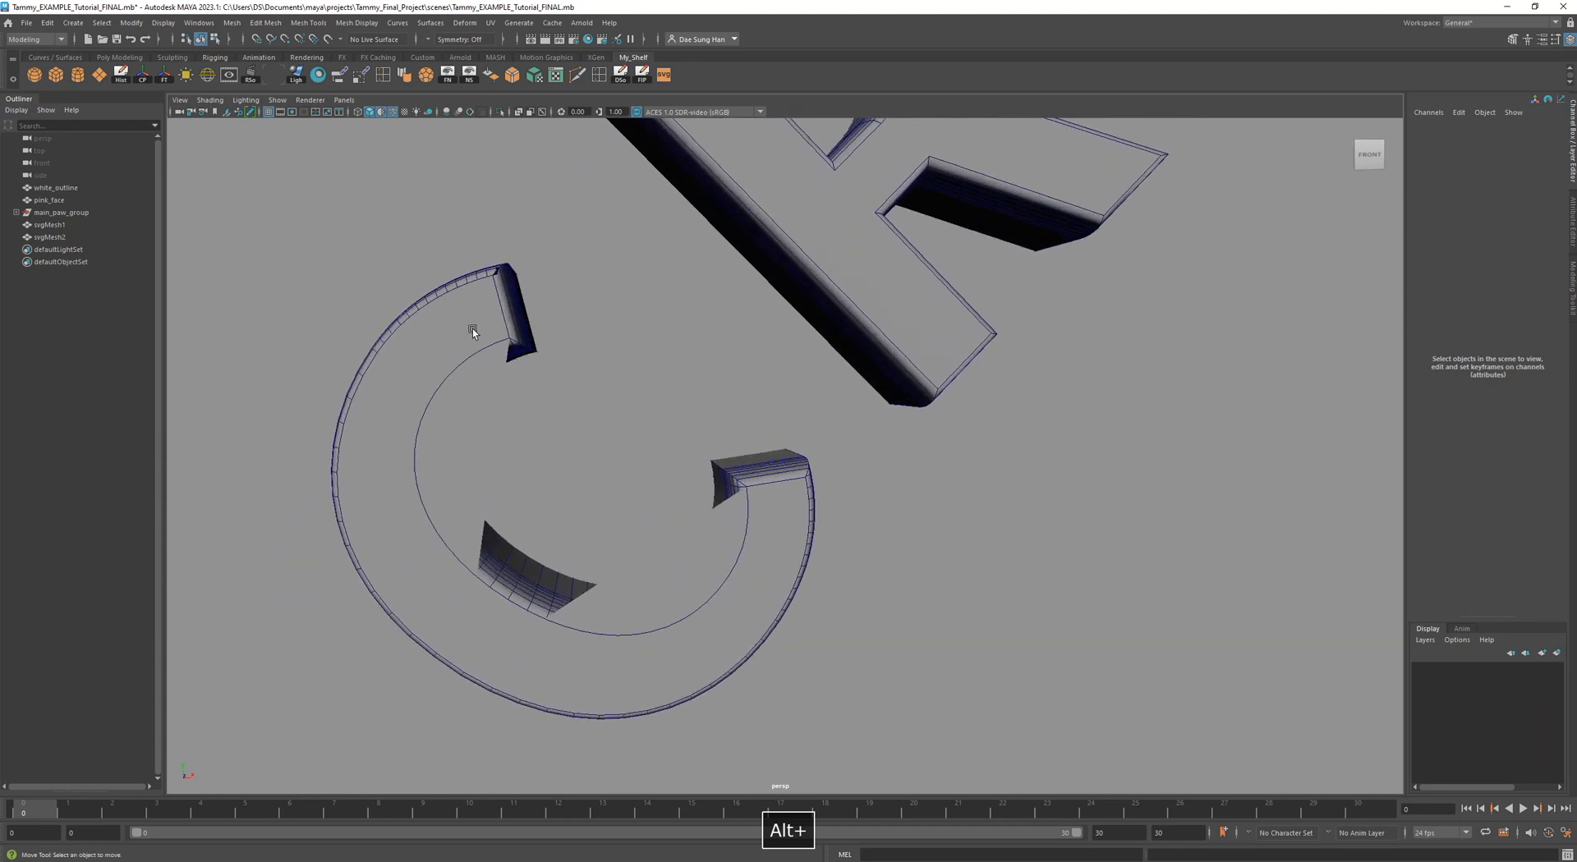
# Open the Soften/Harden Edges options for the CREATIVE DESIGNS mesh, keeping the letters in view.
pyautogui.click(460, 312)
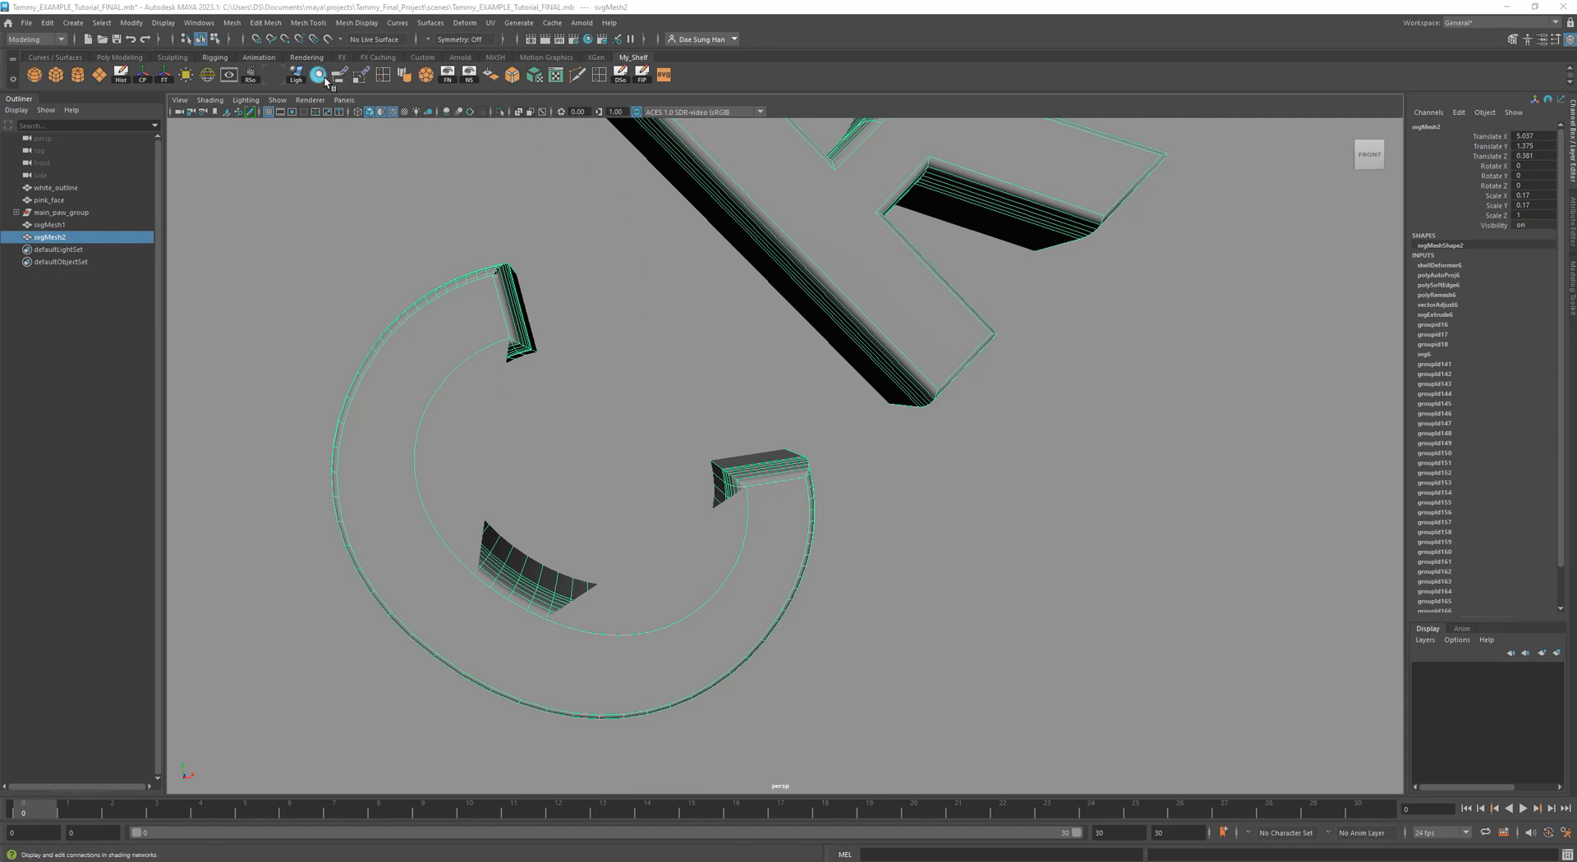
pyautogui.click(371, 27)
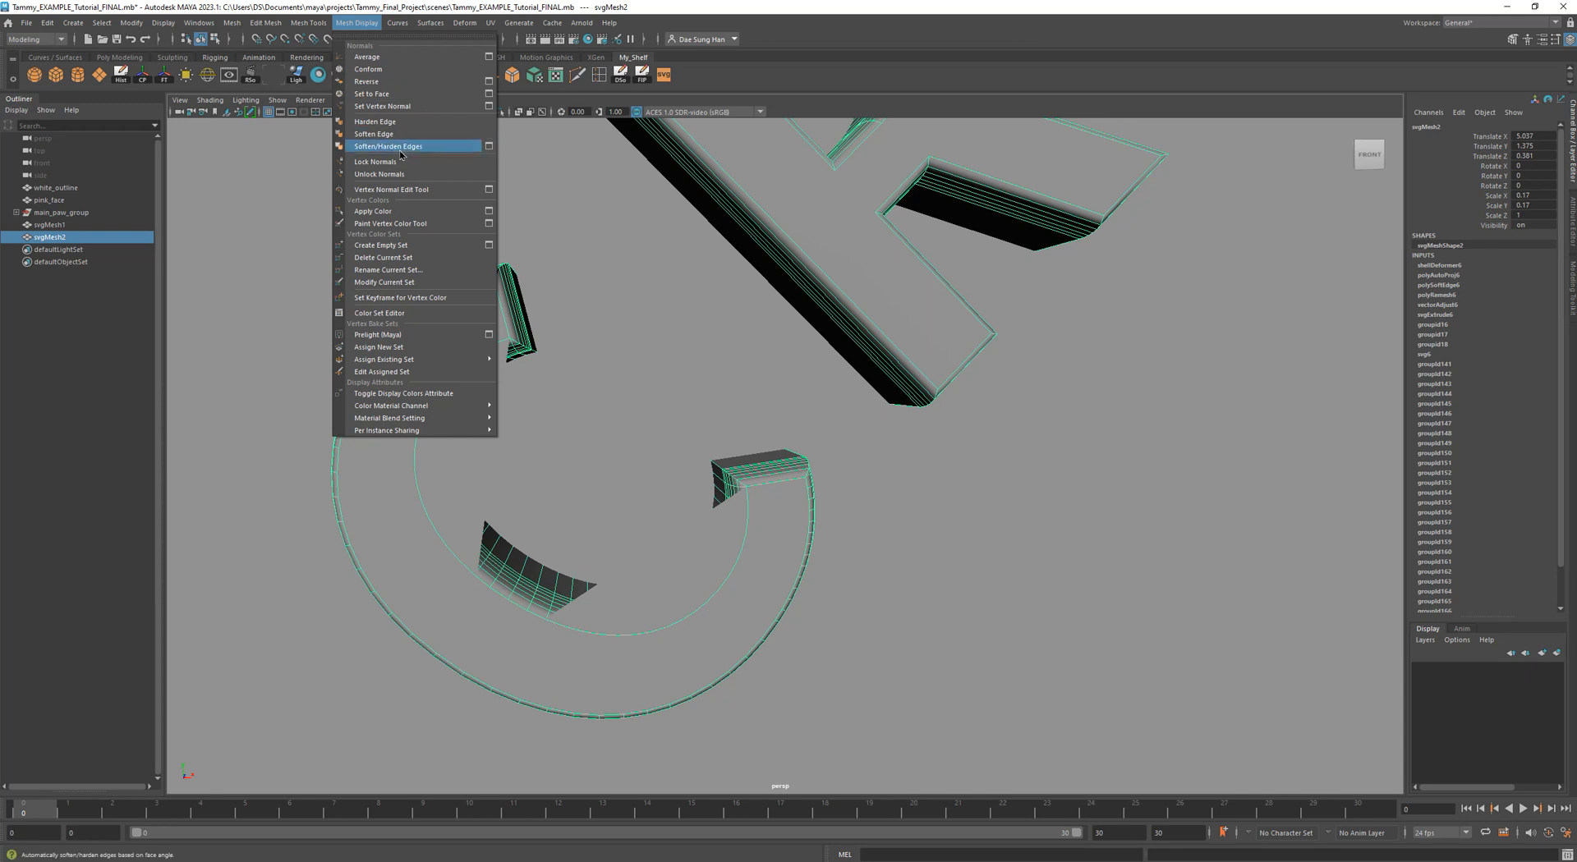
pyautogui.click(489, 147)
pyautogui.moveTo(470, 170); pyautogui.dragTo(1401, 257)
# Examine the edge shading of the letters in CREATIVE with the wireframe overlay turned off.
pyautogui.keyDown('alt'); pyautogui.moveTo(910, 332); pyautogui.dragTo(813, 340, button='right'); pyautogui.keyUp('alt')
pyautogui.keyDown('alt'); pyautogui.moveTo(812, 340); pyautogui.dragTo(743, 409, button='middle'); pyautogui.keyUp('alt')
pyautogui.press('space')
pyautogui.press('space')
pyautogui.keyDown('alt'); pyautogui.moveTo(996, 253); pyautogui.dragTo(747, 388, button='right'); pyautogui.keyUp('alt')
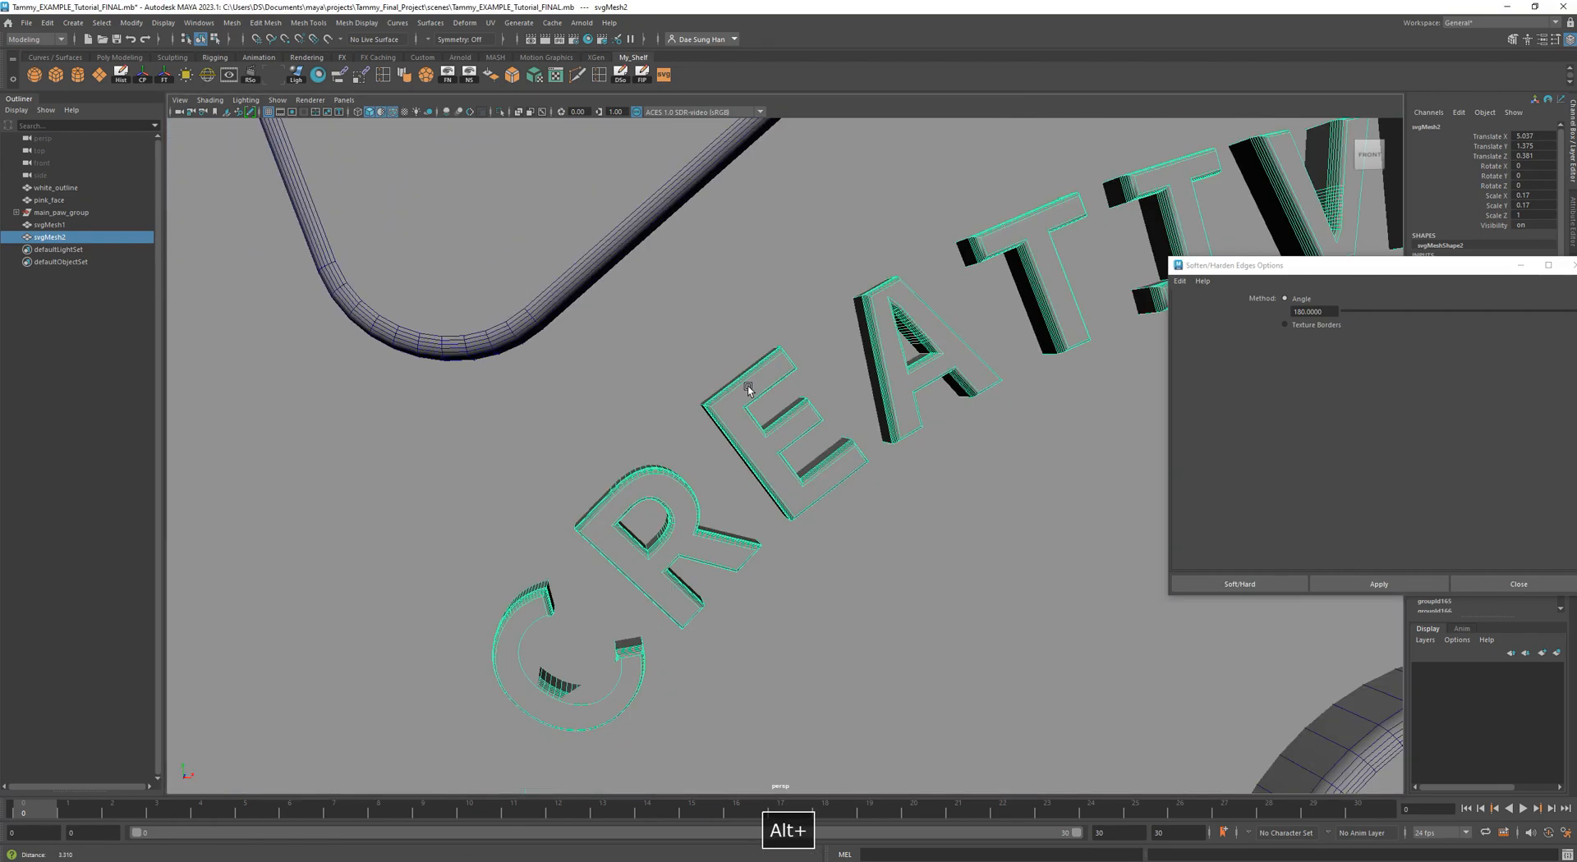
pyautogui.keyDown('alt'); pyautogui.moveTo(747, 388); pyautogui.dragTo(588, 305); pyautogui.keyUp('alt')
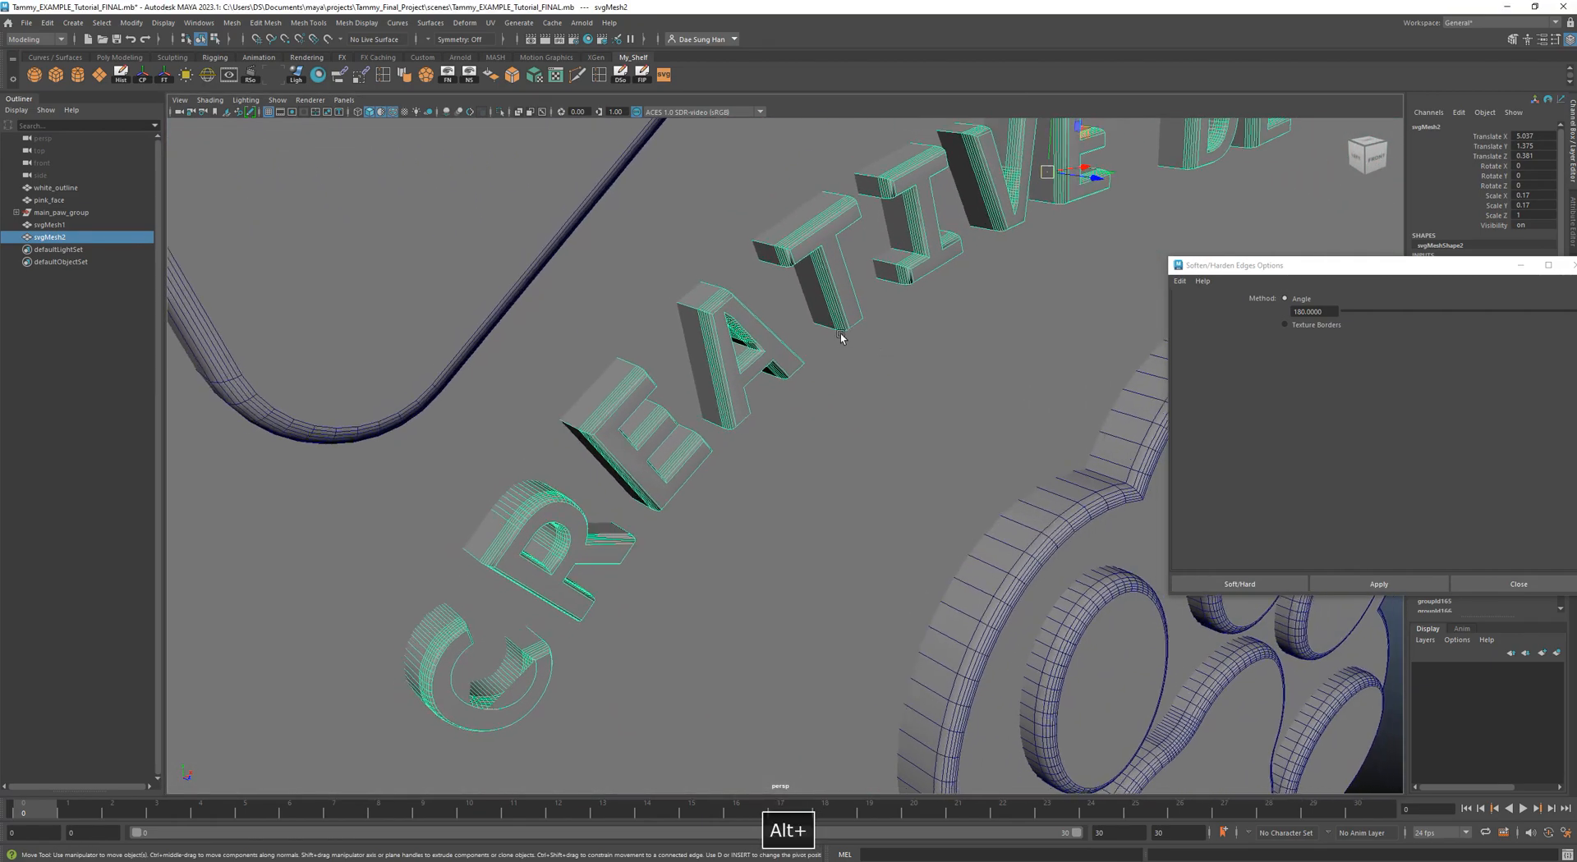
pyautogui.keyDown('alt'); pyautogui.moveTo(1142, 288); pyautogui.dragTo(1035, 299, button='right'); pyautogui.keyUp('alt')
pyautogui.click(1189, 250)
pyautogui.moveTo(854, 337)
pyautogui.keyDown('alt'); pyautogui.mouseDown()
pyautogui.moveTo(909, 333)
pyautogui.moveTo(835, 381)
pyautogui.mouseUp(); pyautogui.keyUp('alt')
pyautogui.hotkey('alt', '5')
pyautogui.keyDown('alt'); pyautogui.moveTo(835, 380); pyautogui.dragTo(954, 317, button='right'); pyautogui.keyUp('alt')
pyautogui.keyDown('alt'); pyautogui.moveTo(954, 317); pyautogui.dragTo(814, 453, button='middle'); pyautogui.keyUp('alt')
pyautogui.keyDown('alt'); pyautogui.moveTo(813, 453); pyautogui.dragTo(969, 369, button='right'); pyautogui.keyUp('alt')
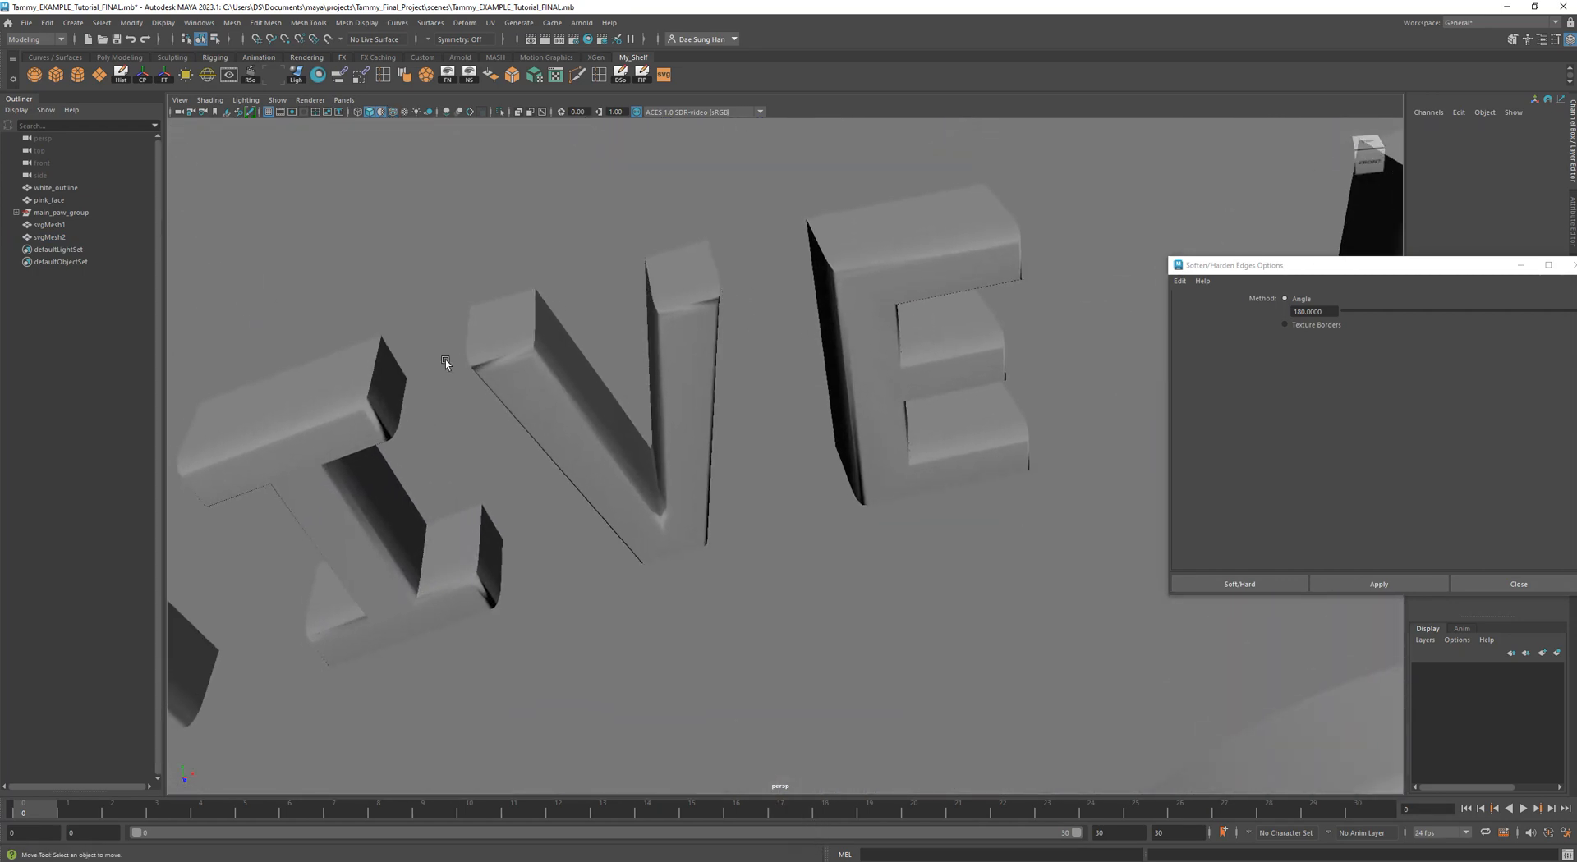
# Apply Soften/Harden Edges with an angle of 40 to the CREATIVE DESIGNS mesh and close the options.
pyautogui.click(934, 250)
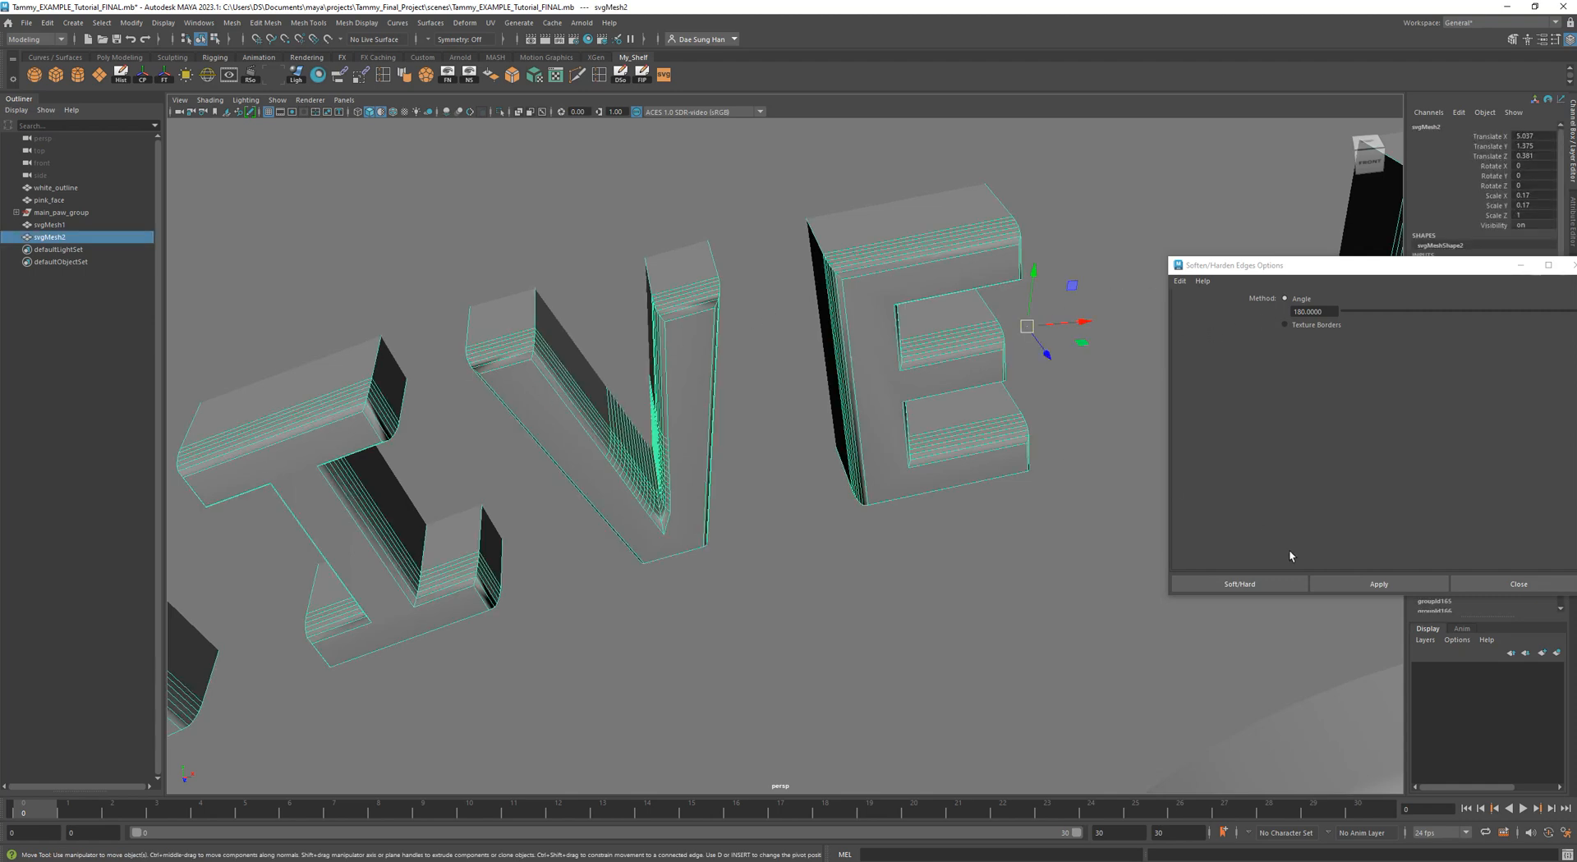
pyautogui.doubleClick(1312, 312)
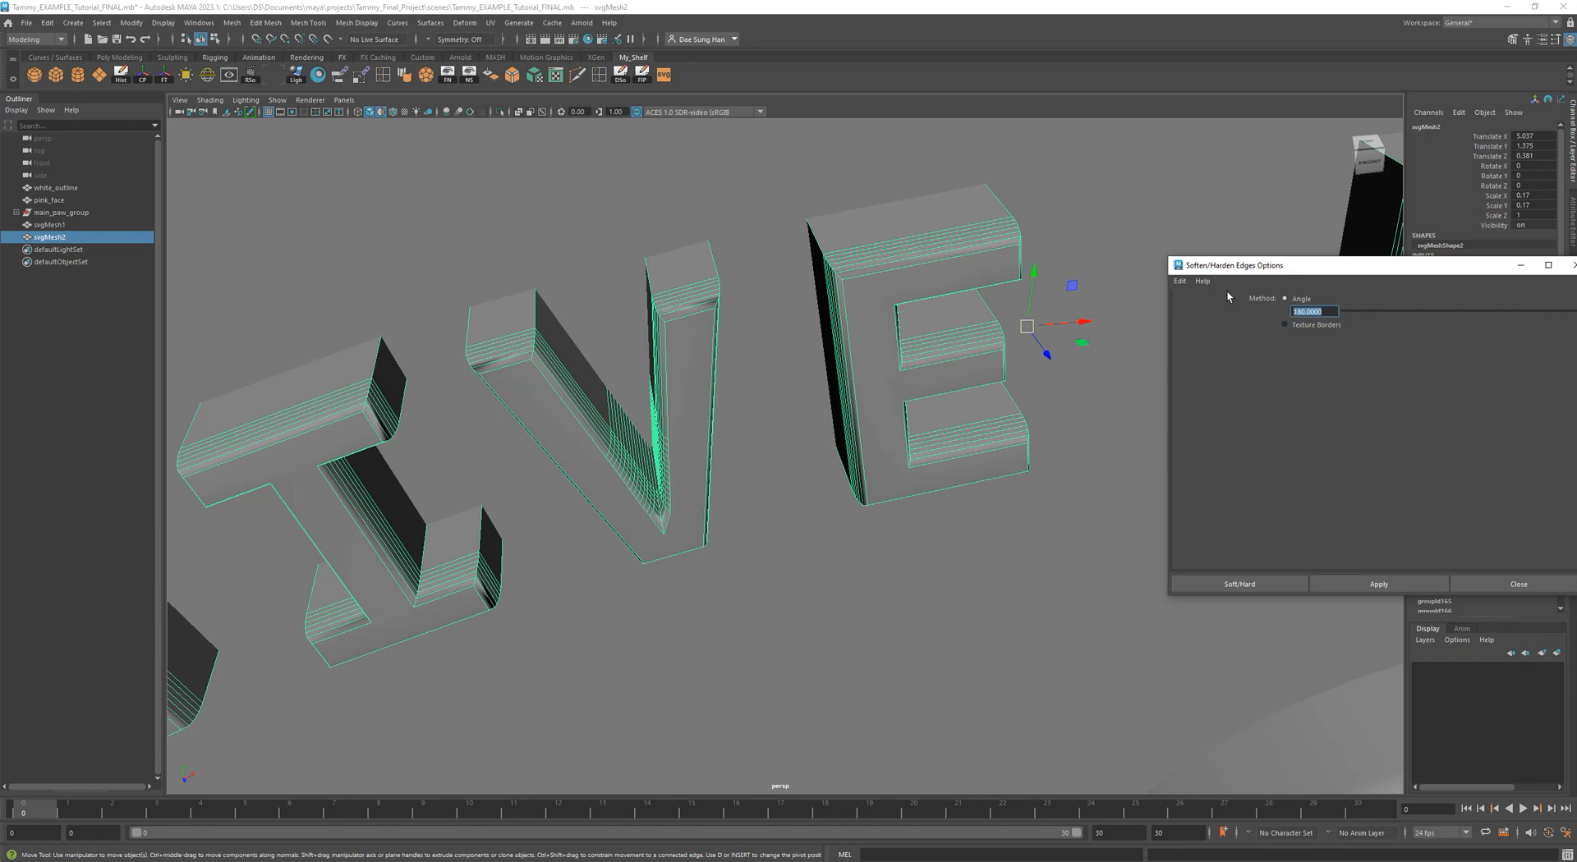
pyautogui.write('40')
pyautogui.click(1388, 583)
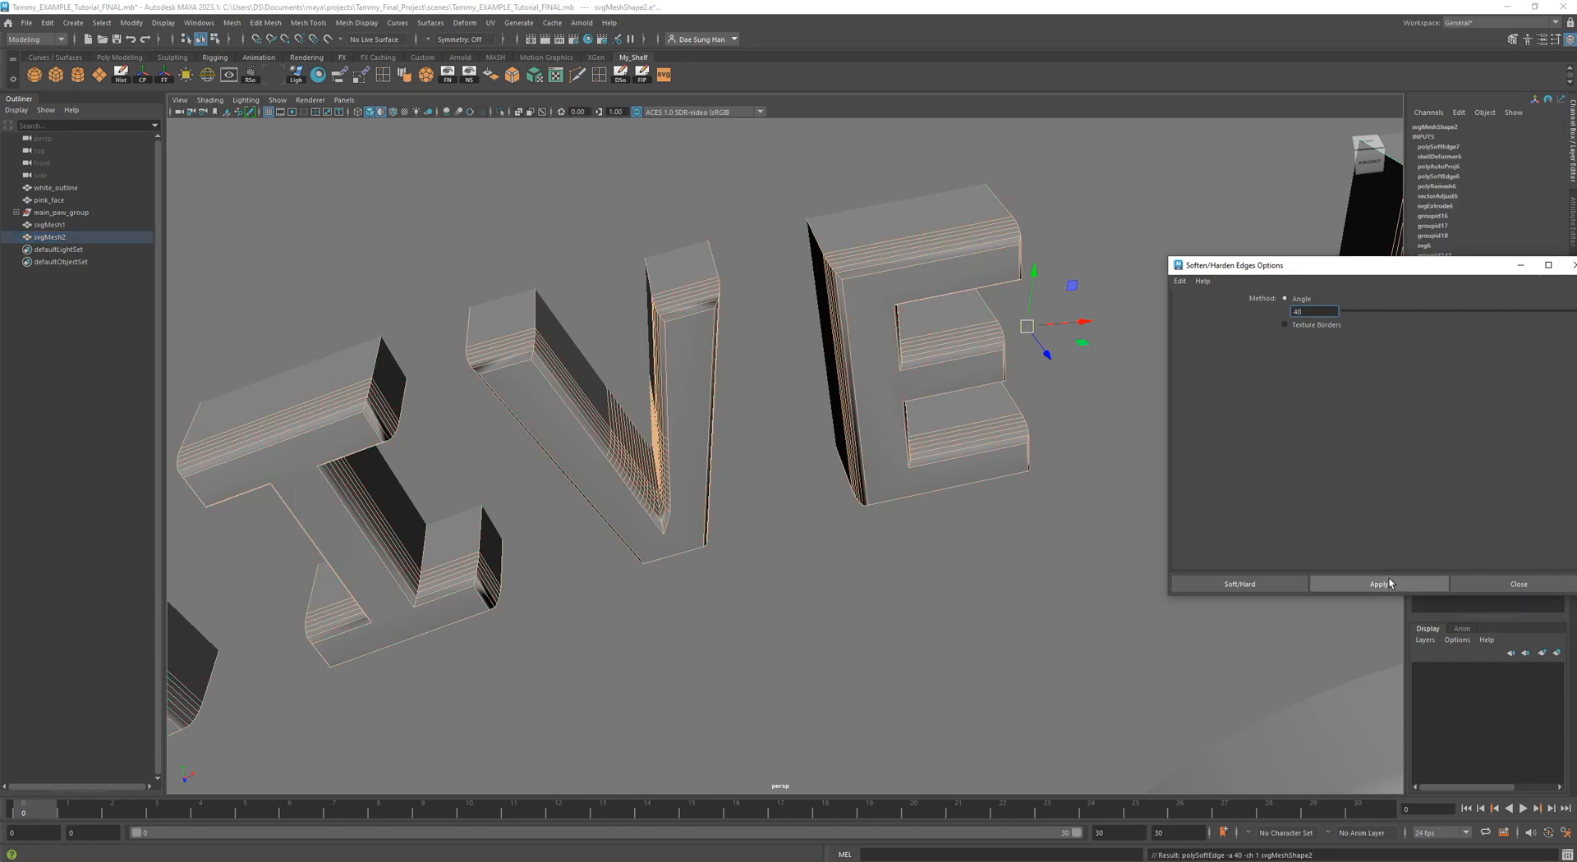
pyautogui.moveTo(1312, 311); pyautogui.dragTo(1218, 309)
pyautogui.write('30')
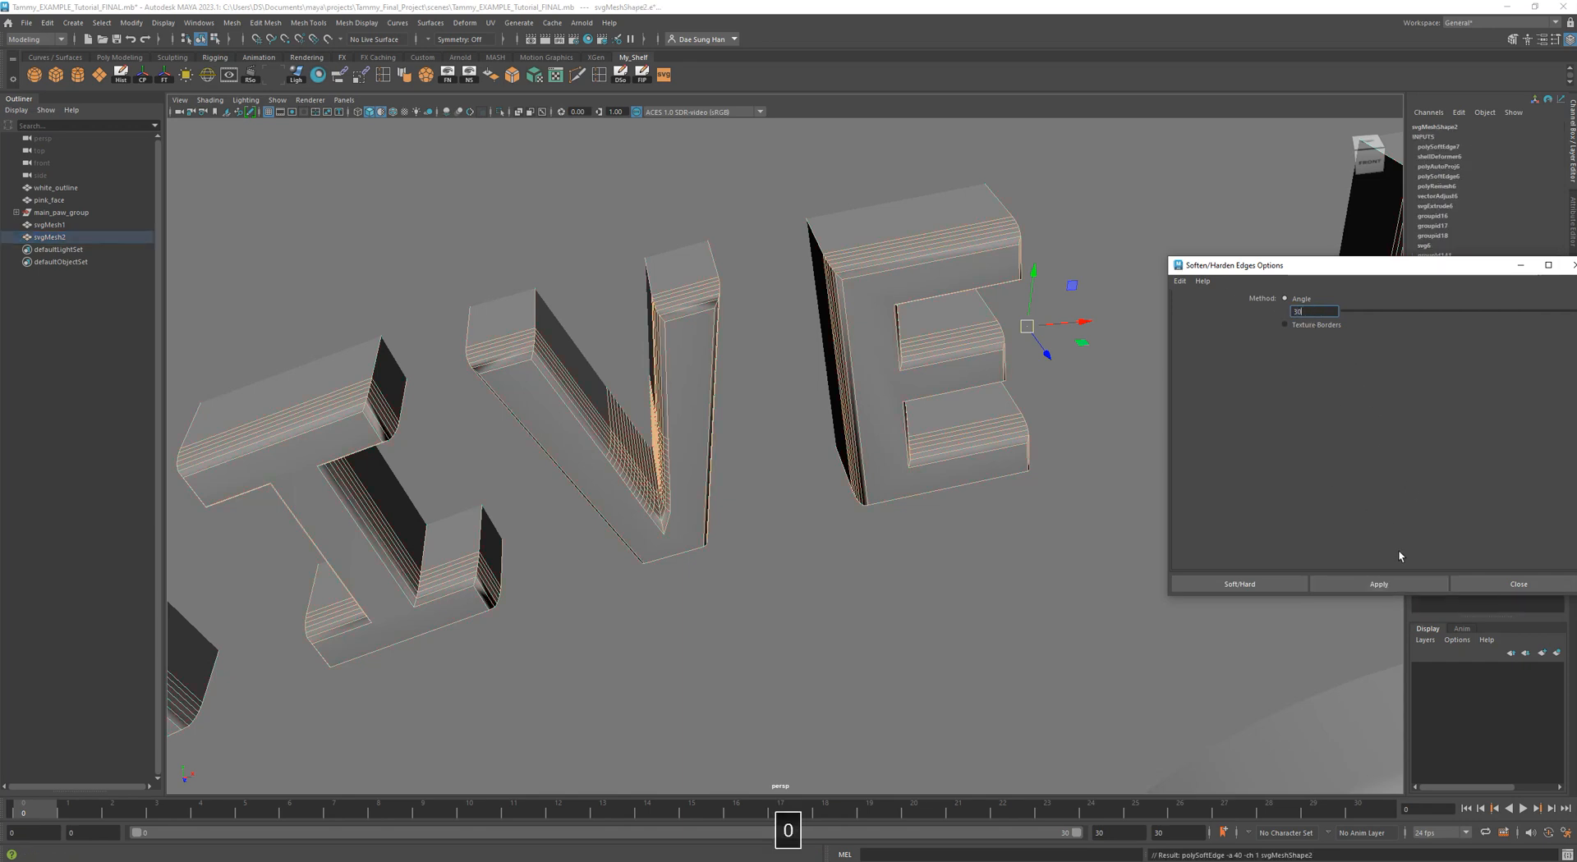
pyautogui.click(1522, 582)
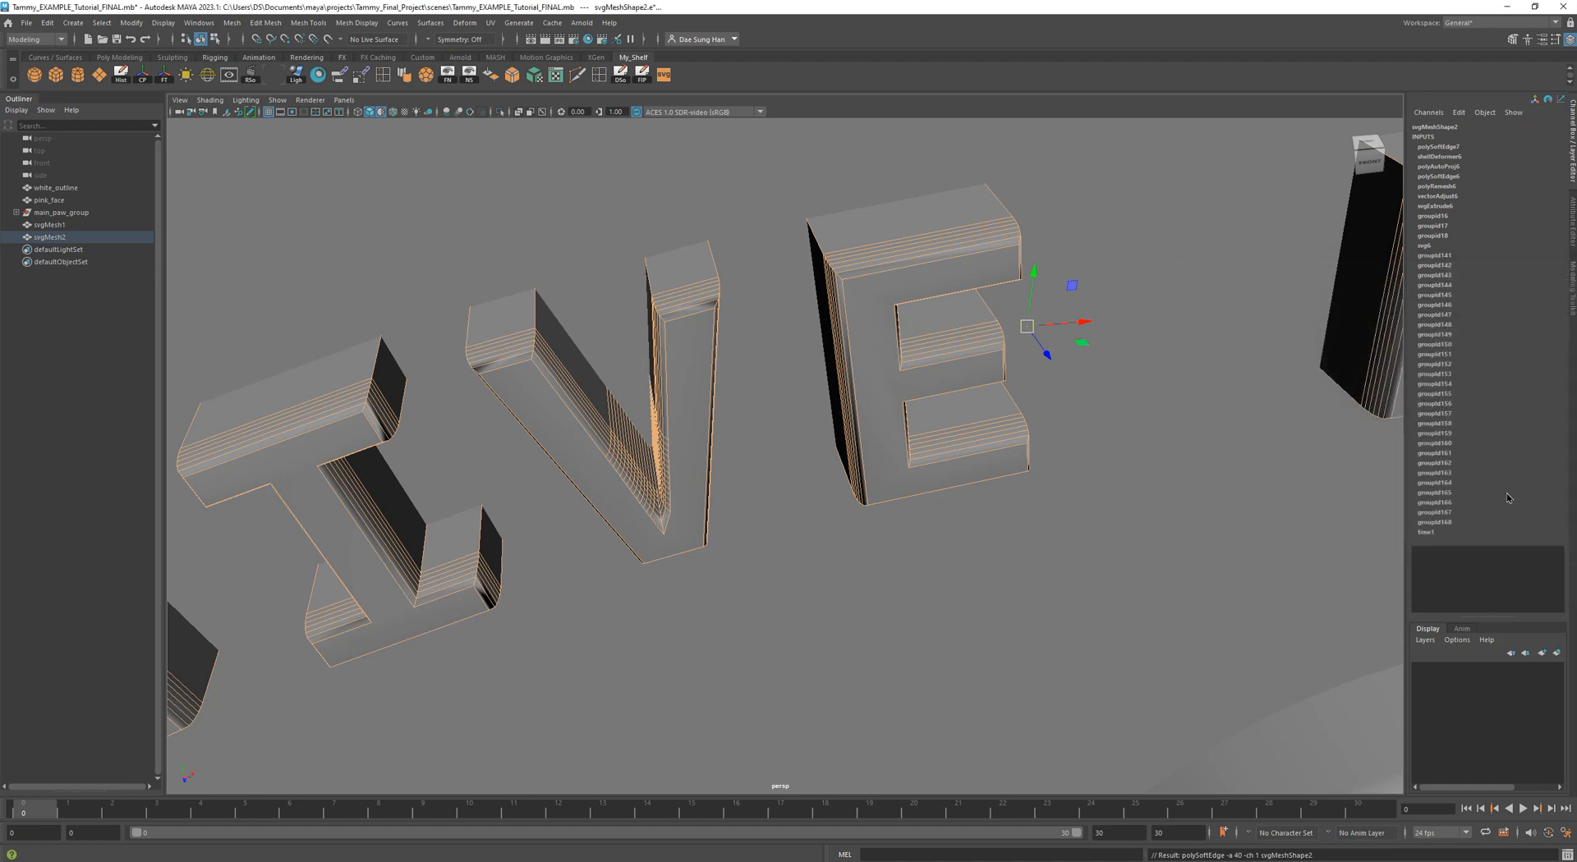
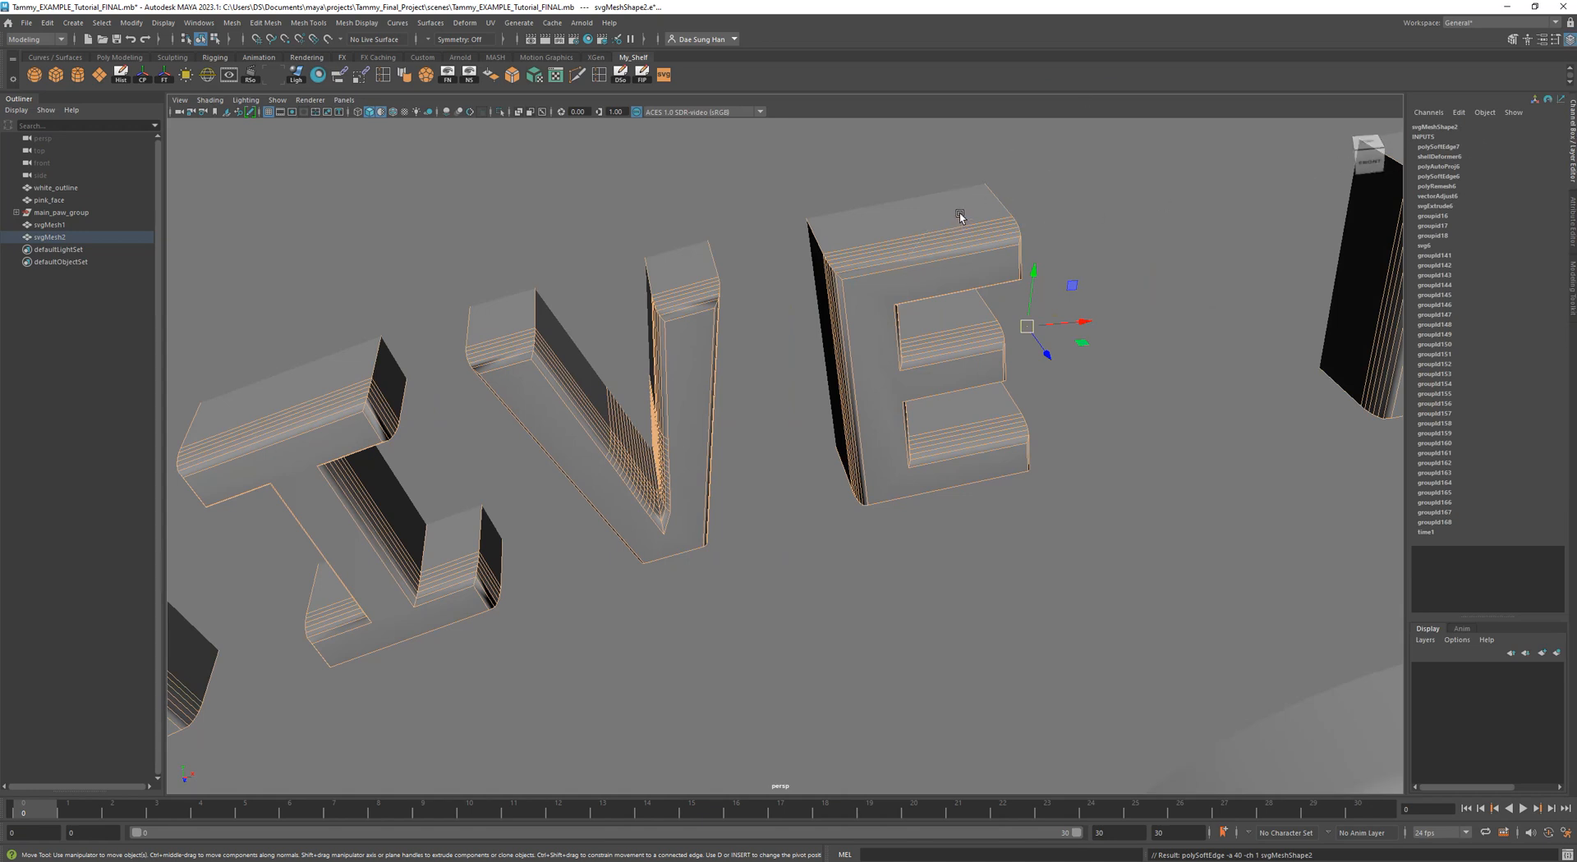
# Return the CREATIVE DESIGNS mesh to object mode and try soft-edge angles of 30 and 20 in its construction history.
pyautogui.moveTo(960, 214); pyautogui.dragTo(1026, 165, button='right')
pyautogui.click(909, 225)
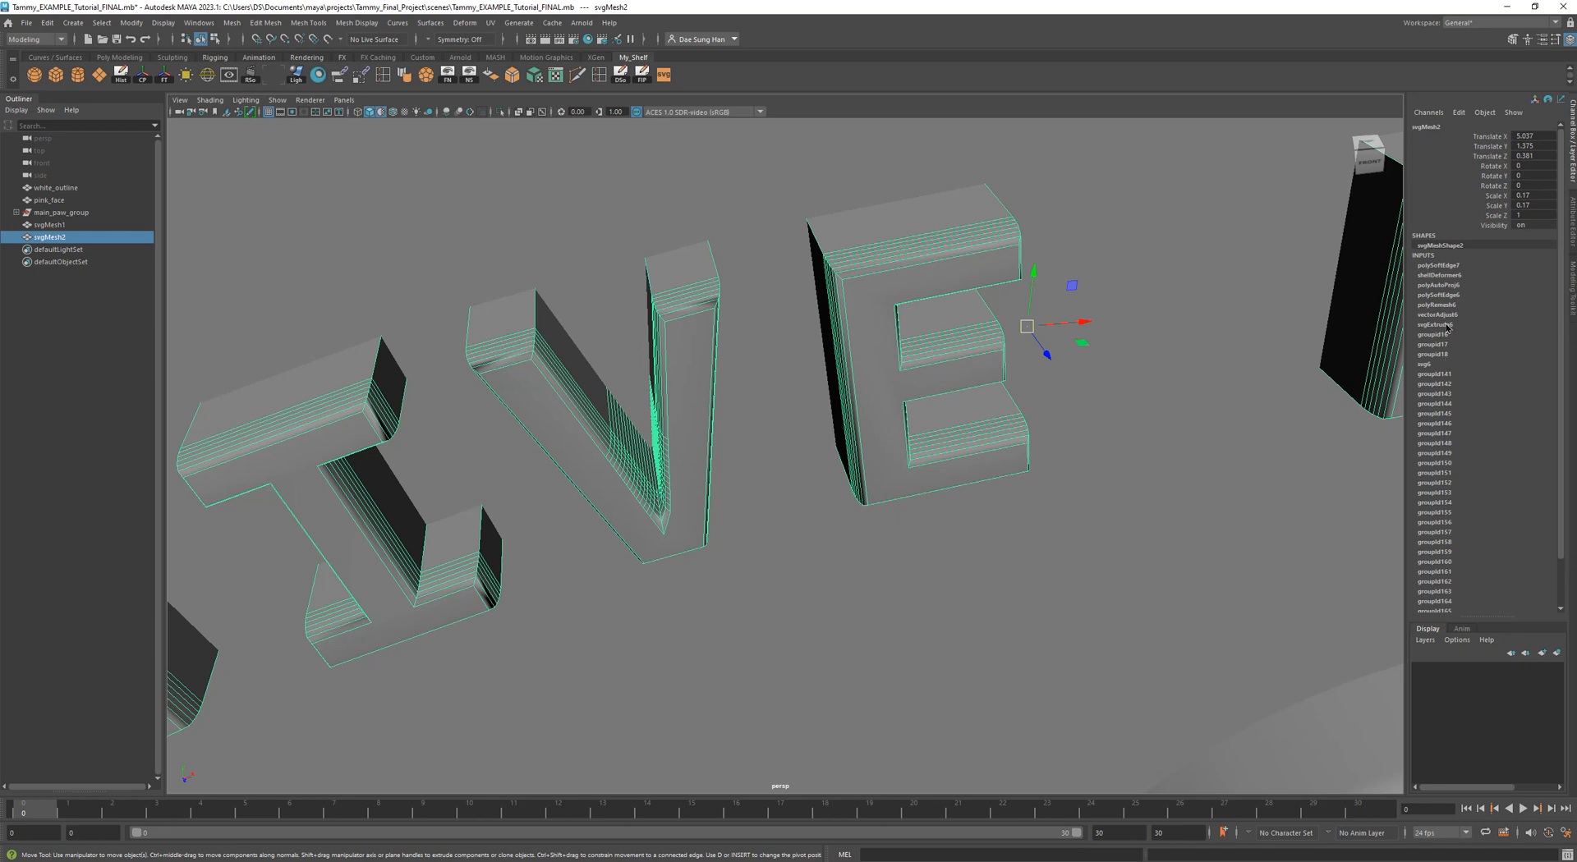
pyautogui.click(1436, 267)
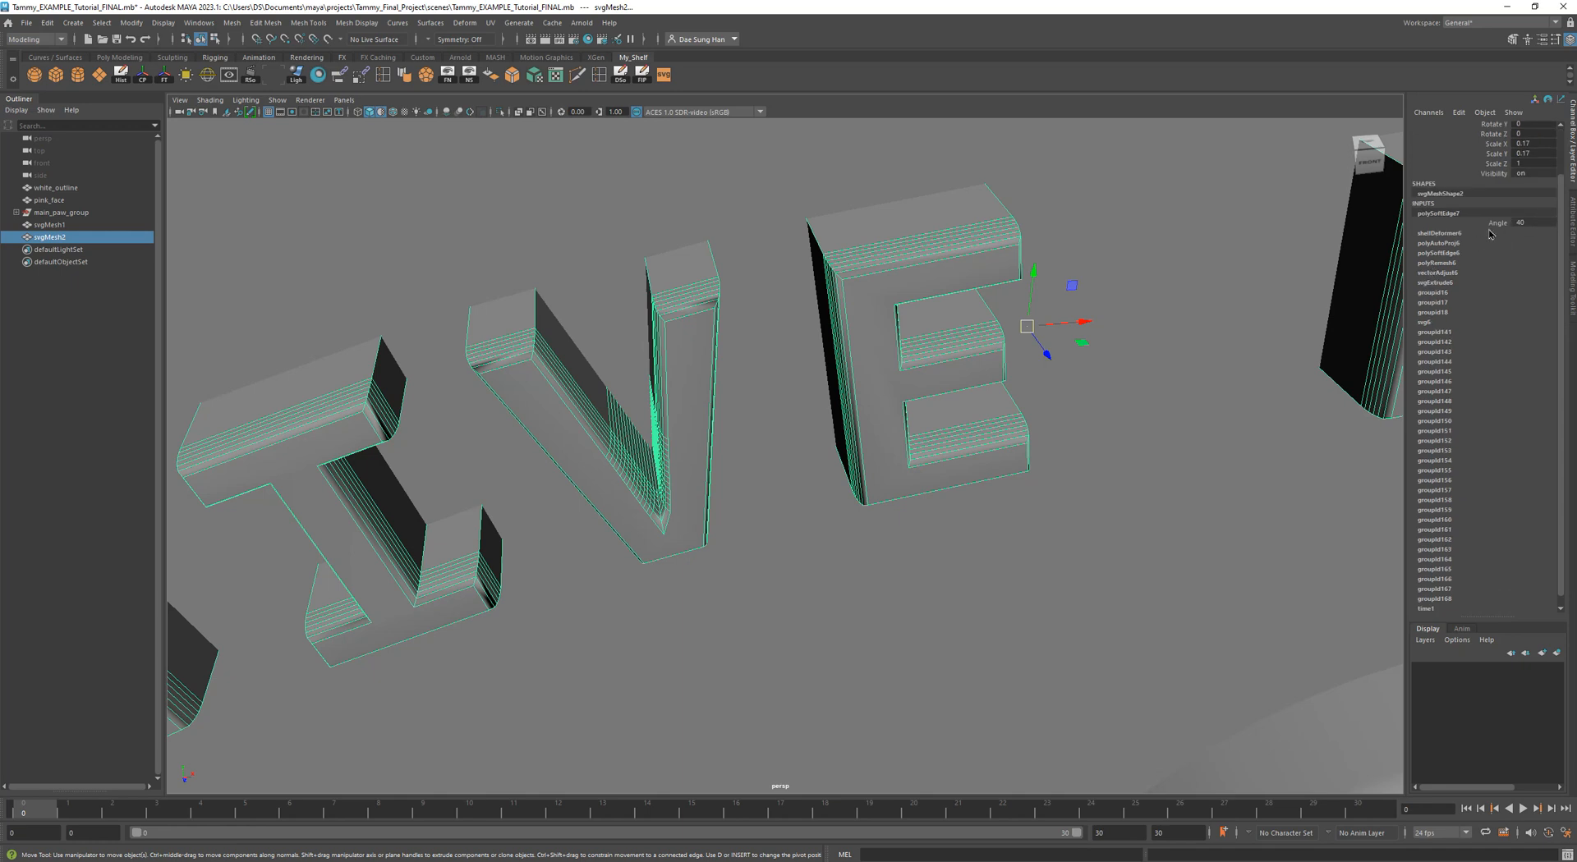
pyautogui.moveTo(1538, 225); pyautogui.dragTo(1540, 223, button='middle')
pyautogui.doubleClick(1538, 223)
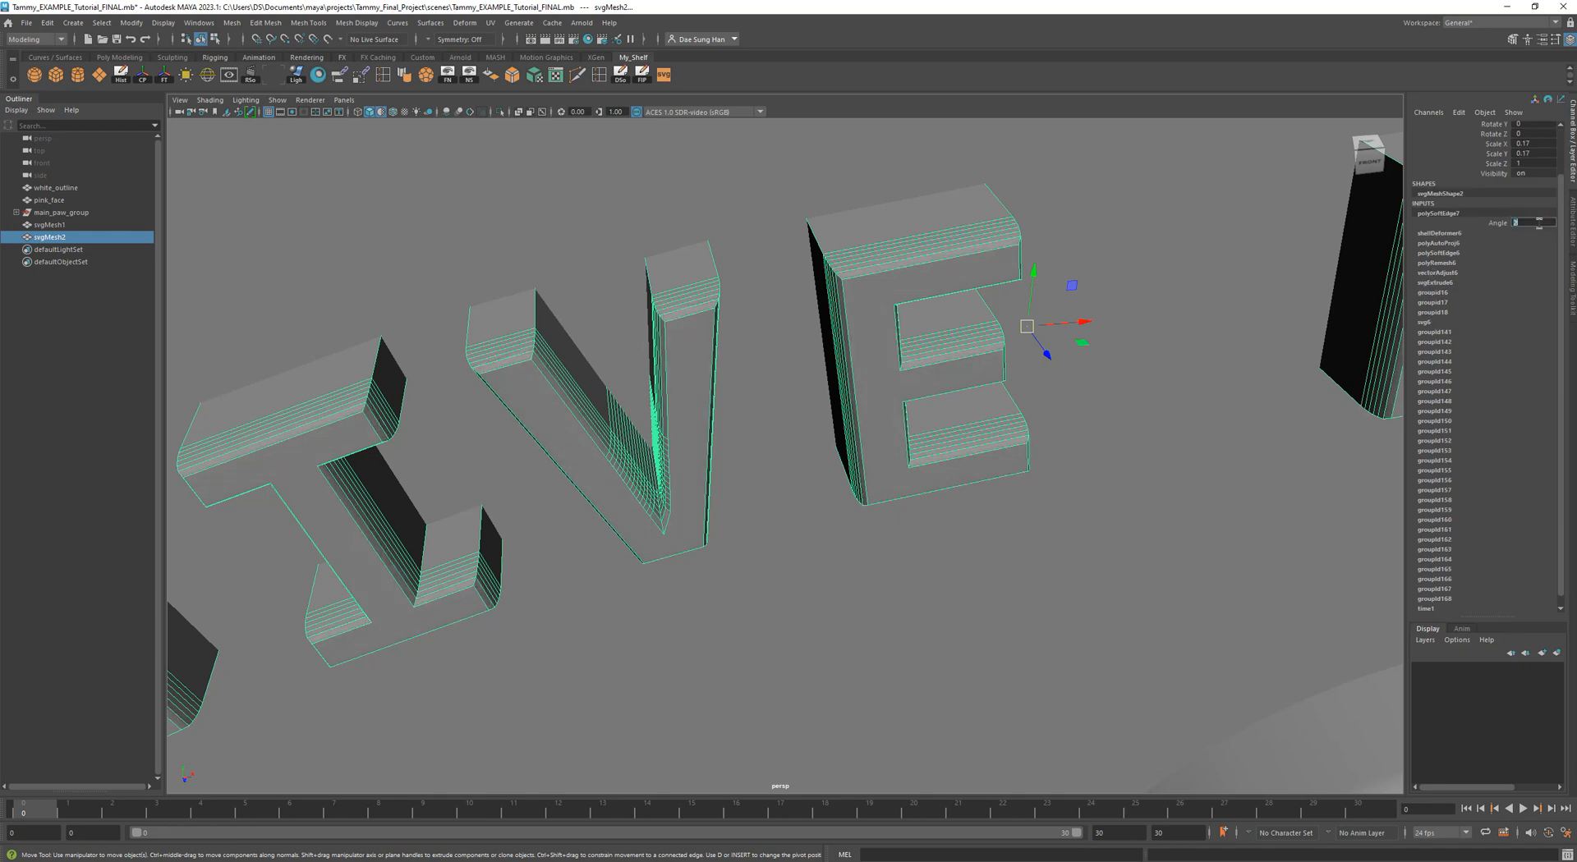
pyautogui.write('30')
pyautogui.press('Return')
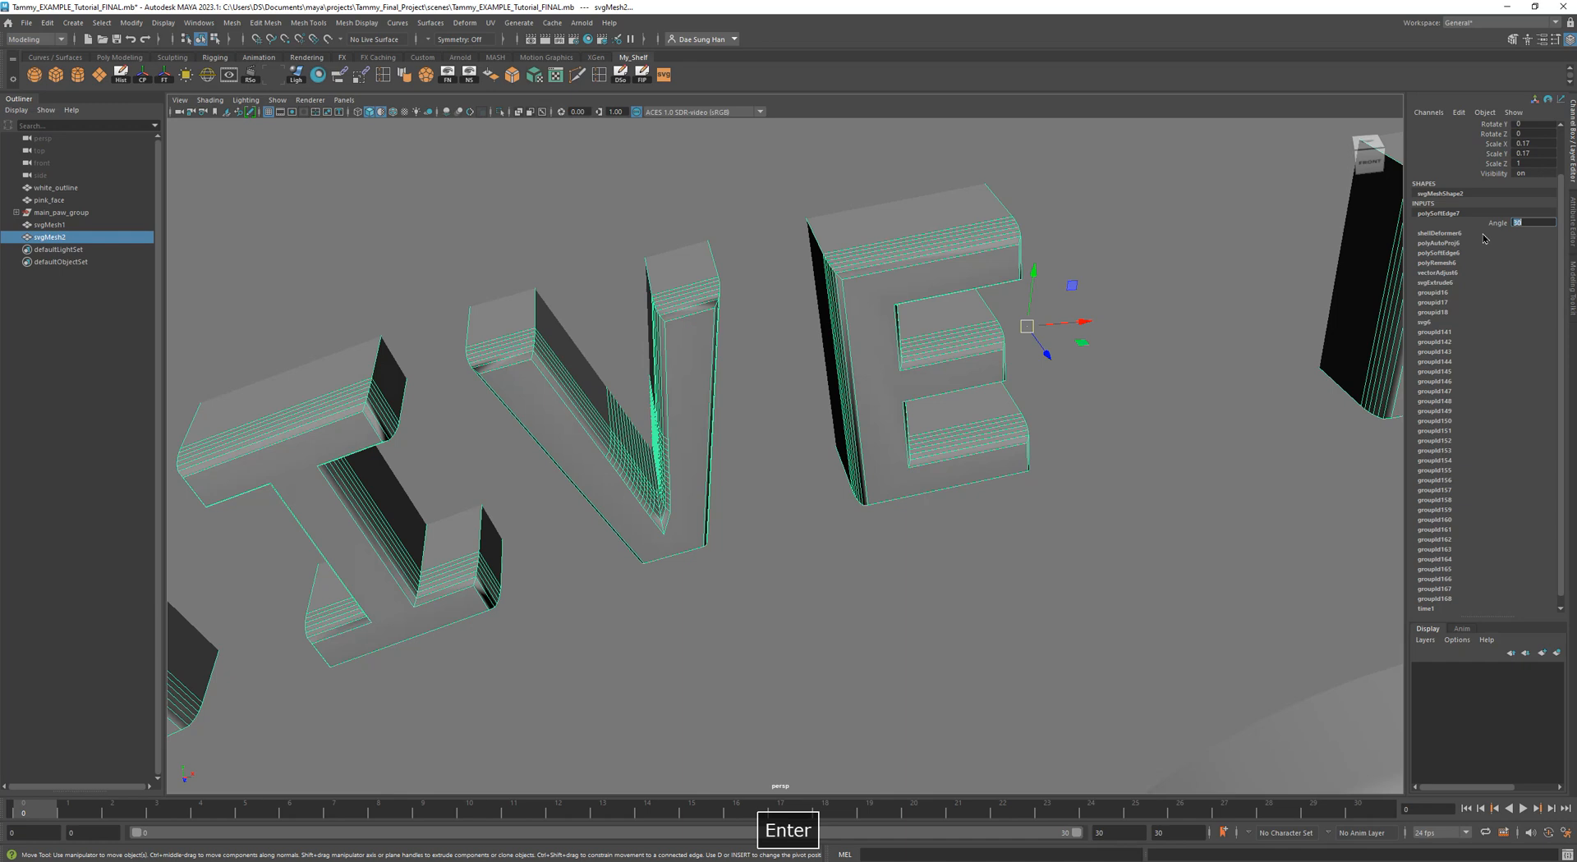
pyautogui.write('20')
pyautogui.press('Return')
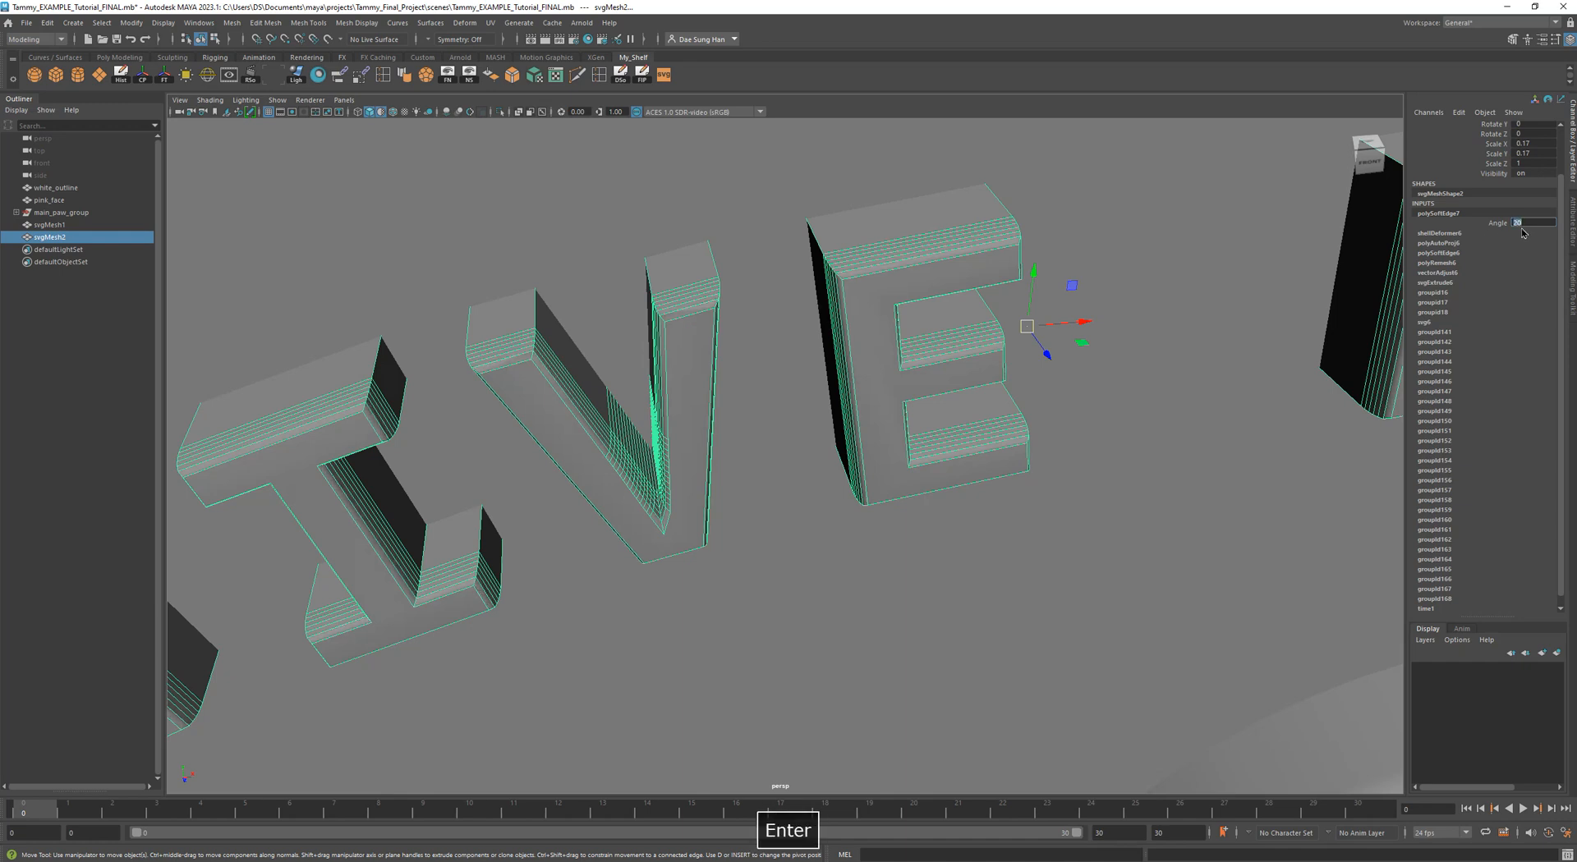
# Set the soft-edge angle of the CREATIVE DESIGNS mesh to 15 in its construction history.
pyautogui.click(850, 558)
pyautogui.click(901, 259)
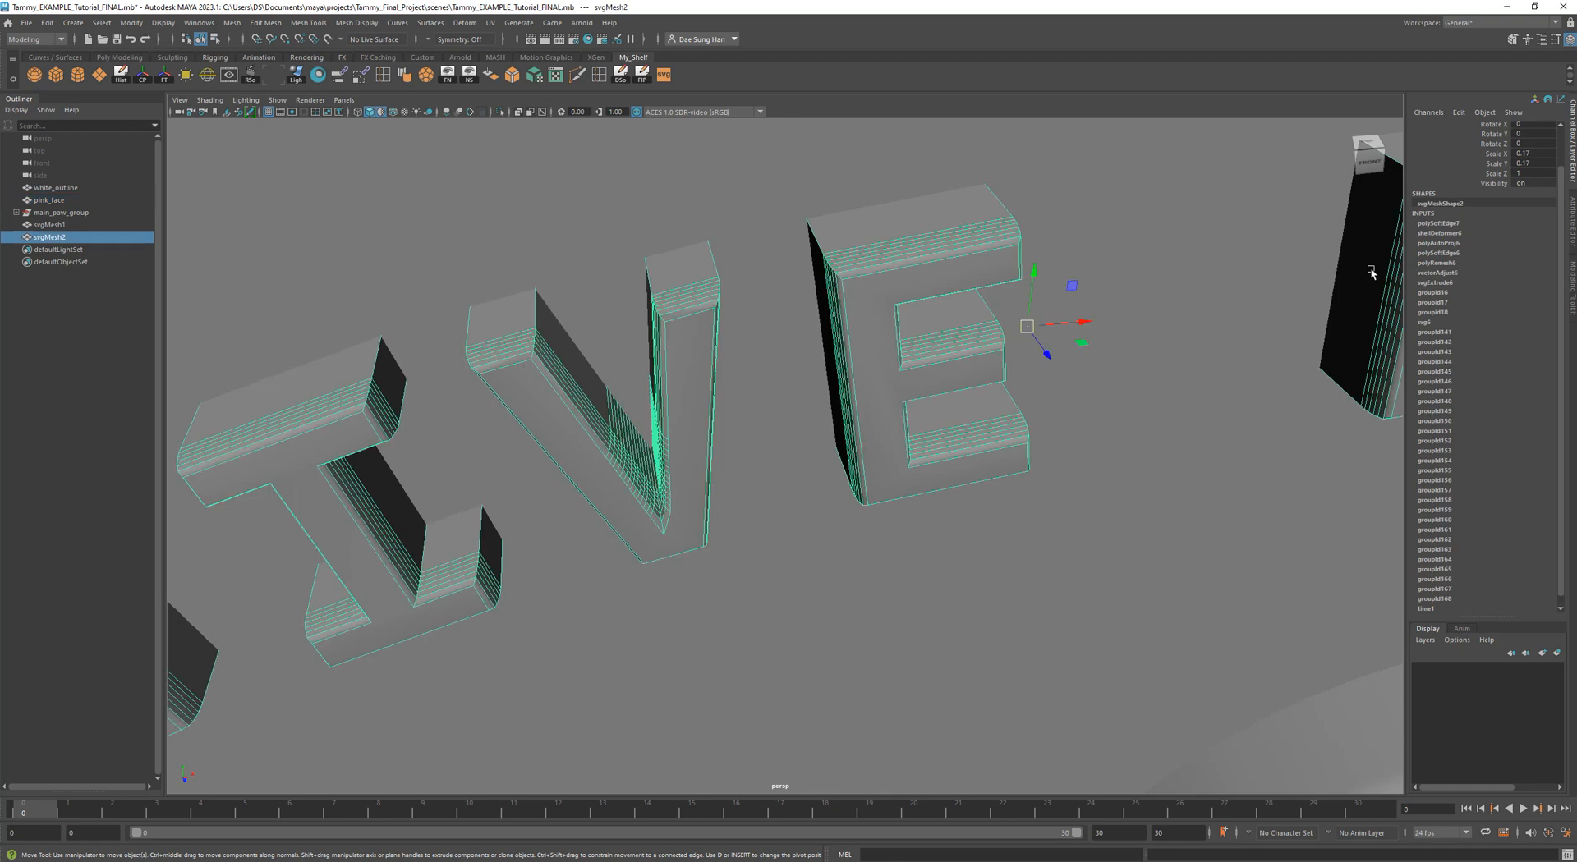
pyautogui.click(1453, 223)
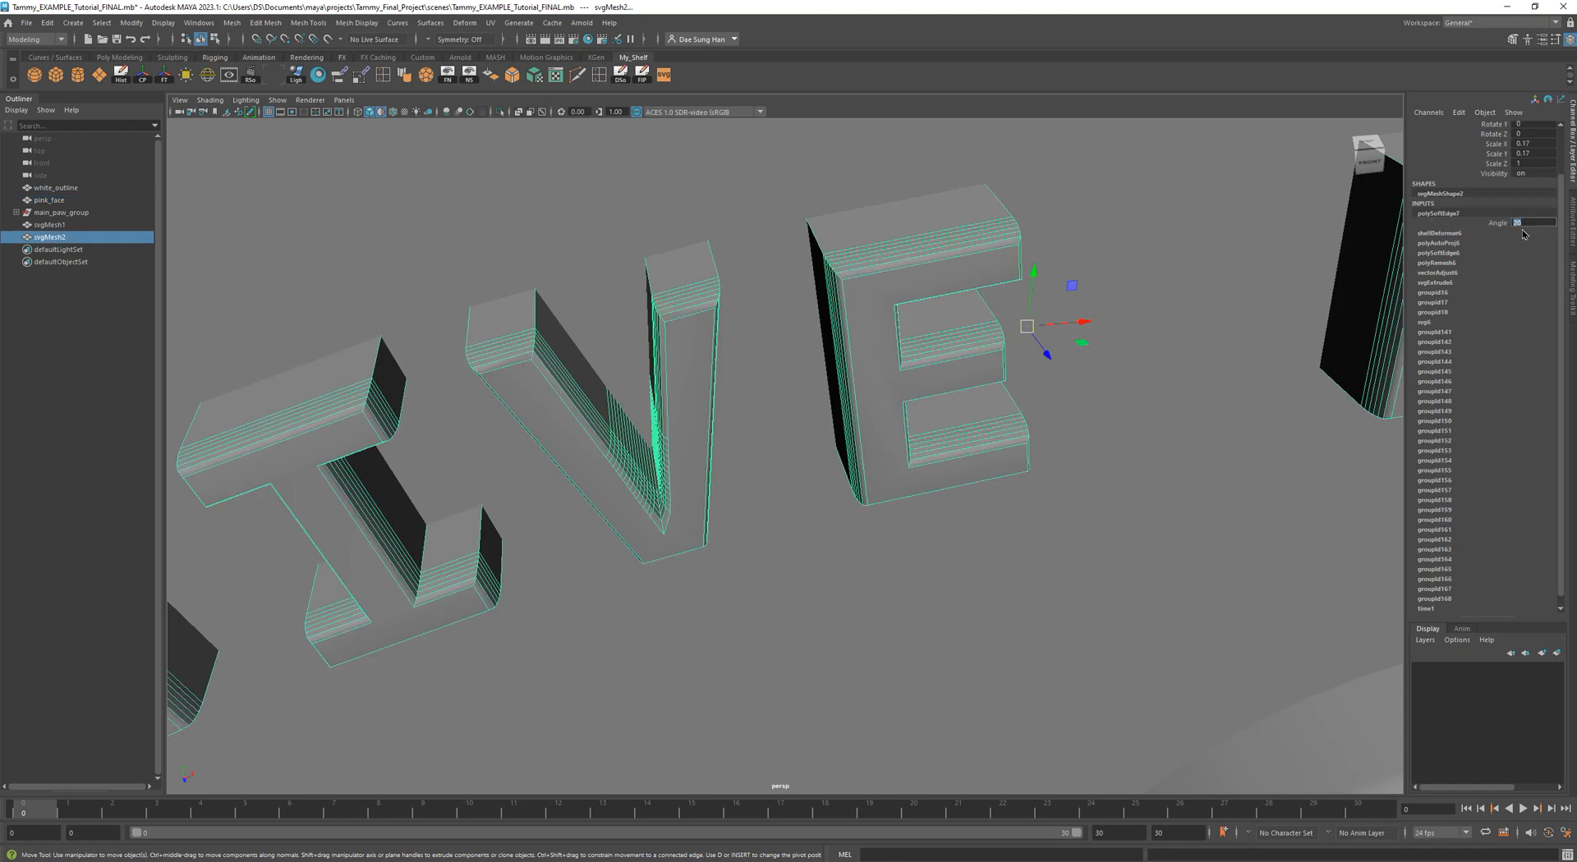
pyautogui.write('15')
pyautogui.press('Return')
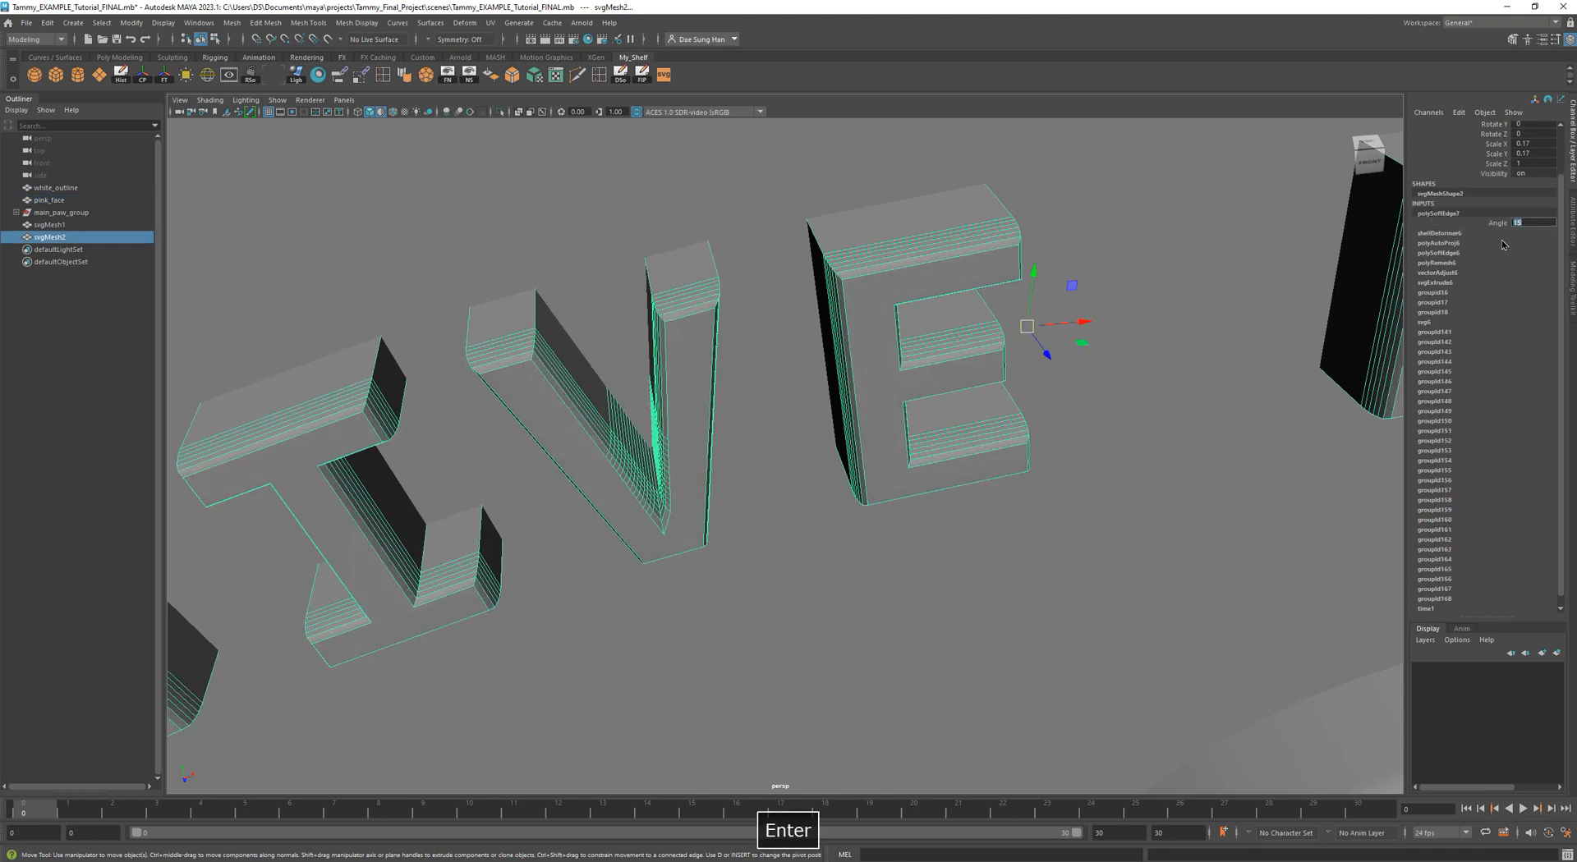
# Examine the shading, front cap and inner walls of the letter C from several angles.
pyautogui.click(1230, 404)
pyautogui.keyDown('alt'); pyautogui.moveTo(796, 496); pyautogui.dragTo(1014, 408); pyautogui.keyUp('alt')
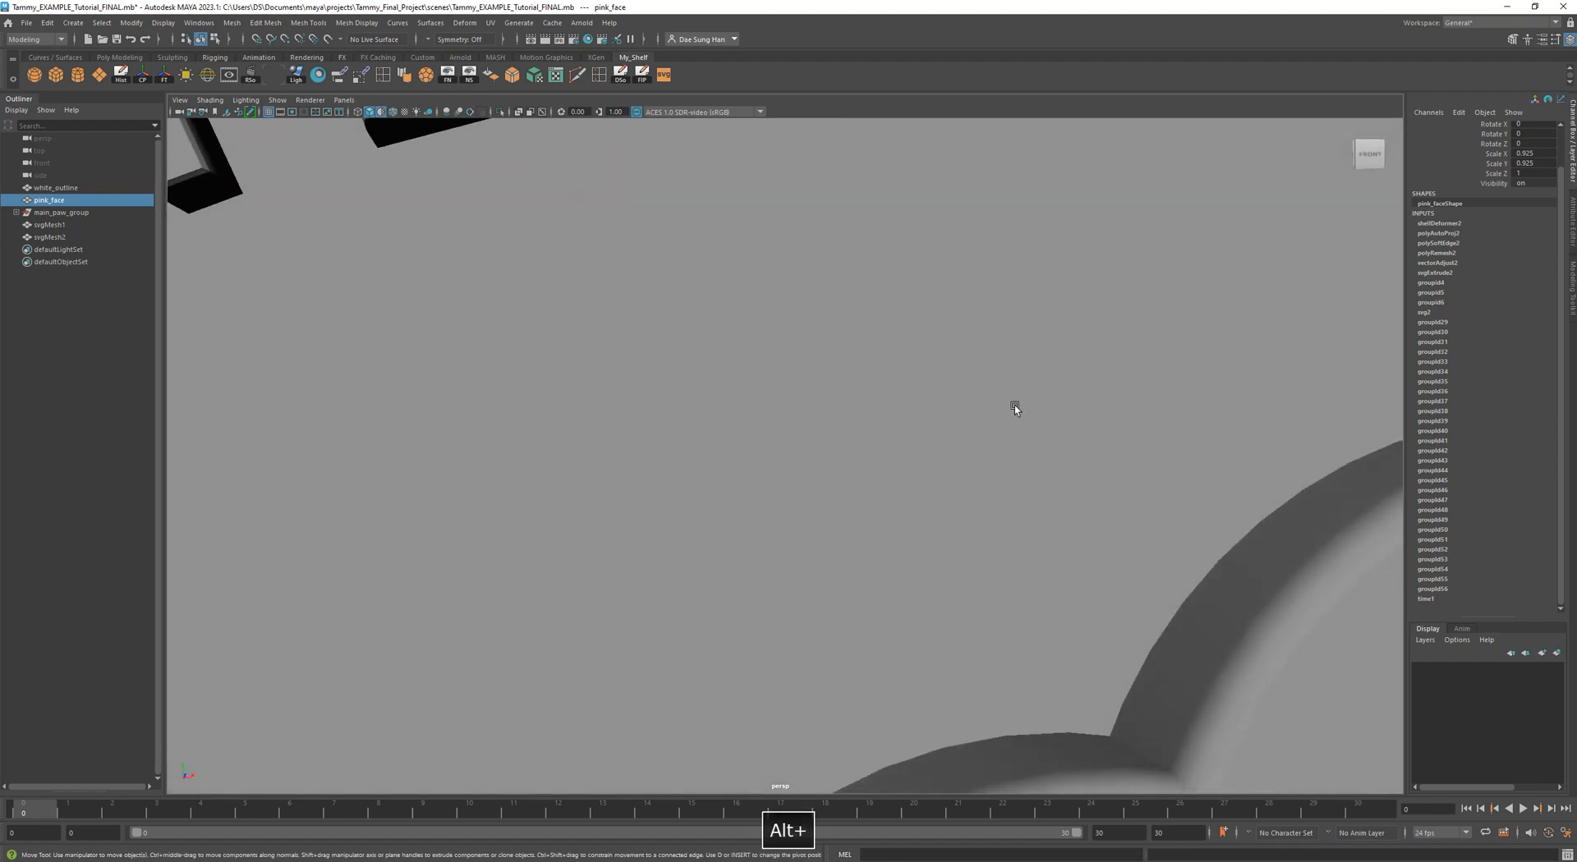
pyautogui.keyDown('alt'); pyautogui.moveTo(1013, 408); pyautogui.dragTo(771, 380, button='right'); pyautogui.keyUp('alt')
pyautogui.keyDown('alt'); pyautogui.moveTo(772, 380); pyautogui.dragTo(452, 415); pyautogui.keyUp('alt')
pyautogui.keyDown('alt'); pyautogui.moveTo(452, 414); pyautogui.dragTo(908, 287, button='middle'); pyautogui.keyUp('alt')
pyautogui.scroll(5, 692, 382)
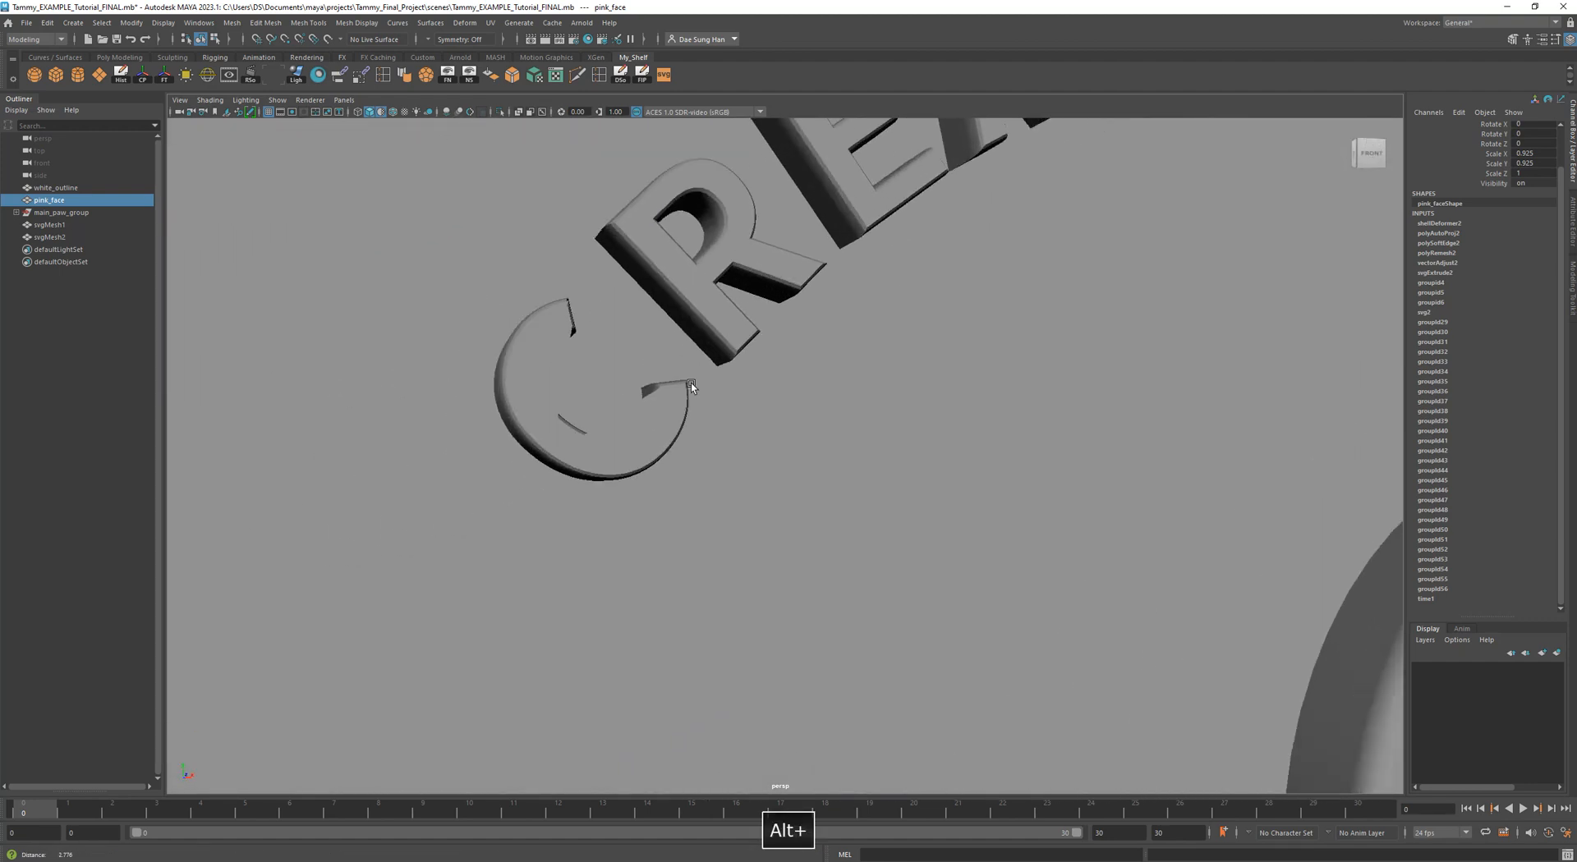
pyautogui.click(563, 433)
pyautogui.press('w')
pyautogui.press('f')
pyautogui.keyDown('alt'); pyautogui.moveTo(516, 503); pyautogui.dragTo(492, 542); pyautogui.keyUp('alt')
pyautogui.keyDown('alt'); pyautogui.moveTo(493, 542); pyautogui.dragTo(770, 342, button='middle'); pyautogui.keyUp('alt')
pyautogui.scroll(5, 524, 368)
pyautogui.keyDown('alt'); pyautogui.moveTo(502, 573); pyautogui.dragTo(780, 452, button='middle'); pyautogui.keyUp('alt')
pyautogui.keyDown('alt'); pyautogui.moveTo(780, 453); pyautogui.dragTo(651, 332); pyautogui.keyUp('alt')
pyautogui.keyDown('alt'); pyautogui.moveTo(651, 332); pyautogui.dragTo(671, 343, button='middle'); pyautogui.keyUp('alt')
pyautogui.keyDown('alt'); pyautogui.moveTo(671, 345); pyautogui.dragTo(993, 545, button='right'); pyautogui.keyUp('alt')
# Select the front cap face of the letter C, inspect the geometry at its upper tip, and return to object mode.
pyautogui.click(994, 544)
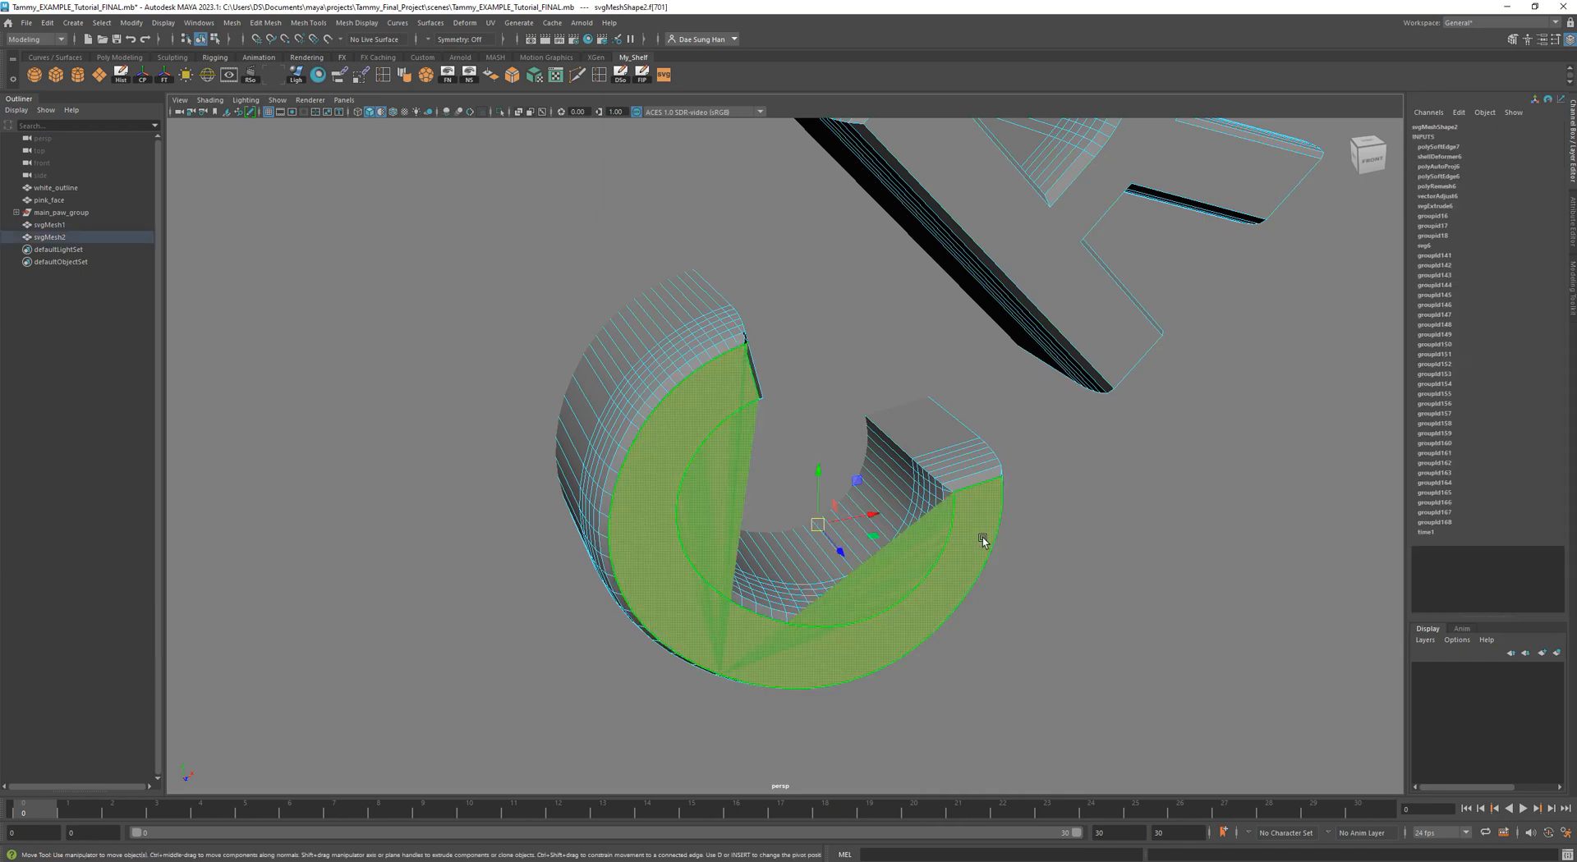
pyautogui.keyDown('alt'); pyautogui.moveTo(1077, 488); pyautogui.dragTo(1036, 402, button='middle'); pyautogui.keyUp('alt')
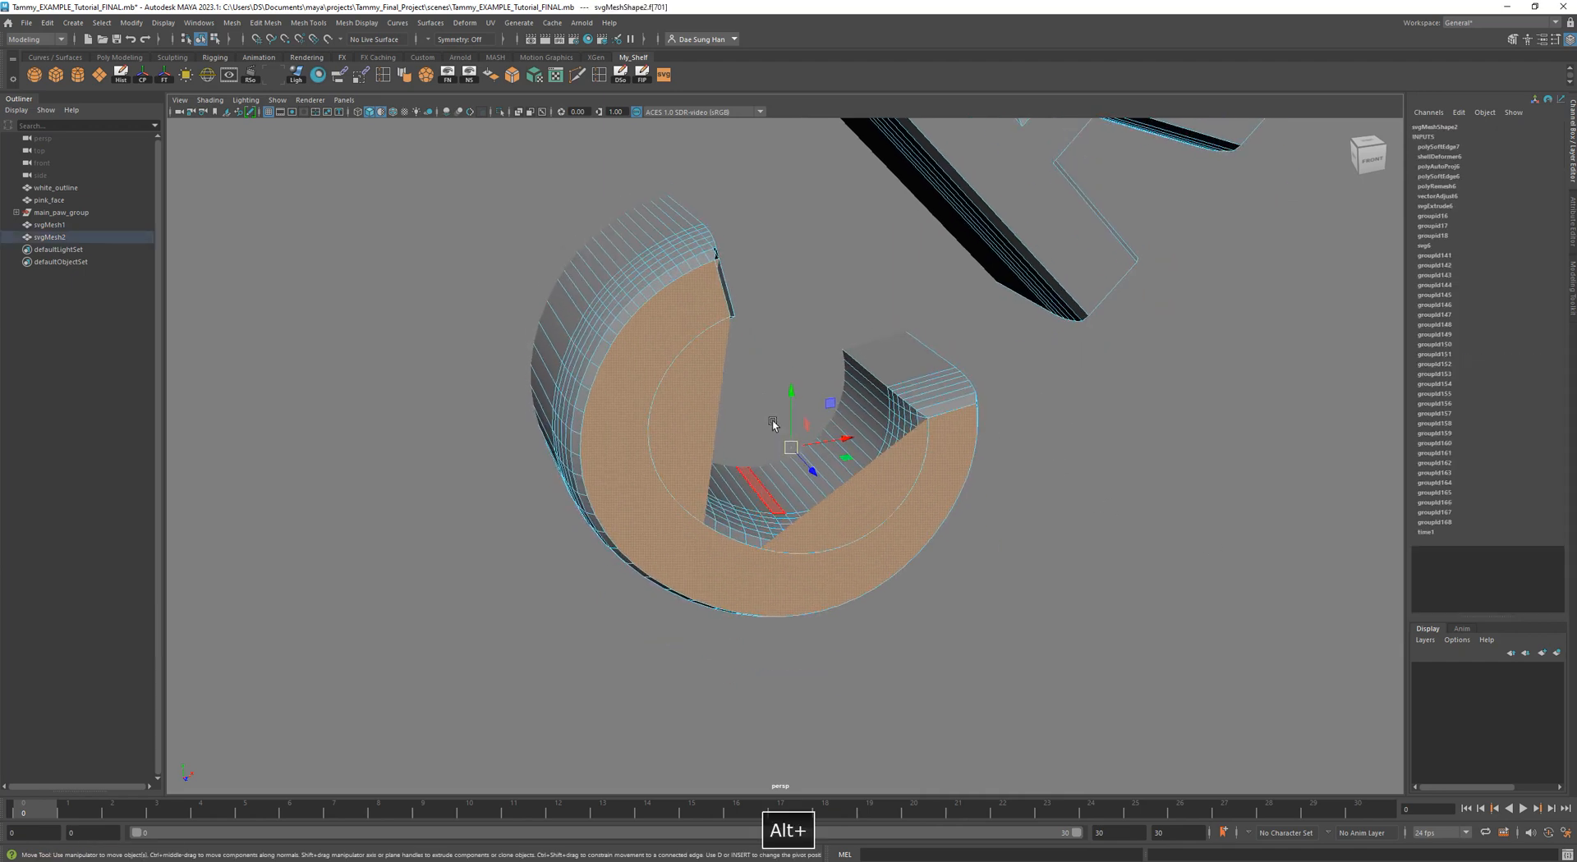
pyautogui.keyDown('alt'); pyautogui.moveTo(771, 427); pyautogui.dragTo(845, 458, button='right'); pyautogui.keyUp('alt')
pyautogui.keyDown('alt'); pyautogui.moveTo(641, 212); pyautogui.dragTo(780, 327); pyautogui.keyUp('alt')
pyautogui.keyDown('alt'); pyautogui.moveTo(781, 327); pyautogui.dragTo(883, 369, button='right'); pyautogui.keyUp('alt')
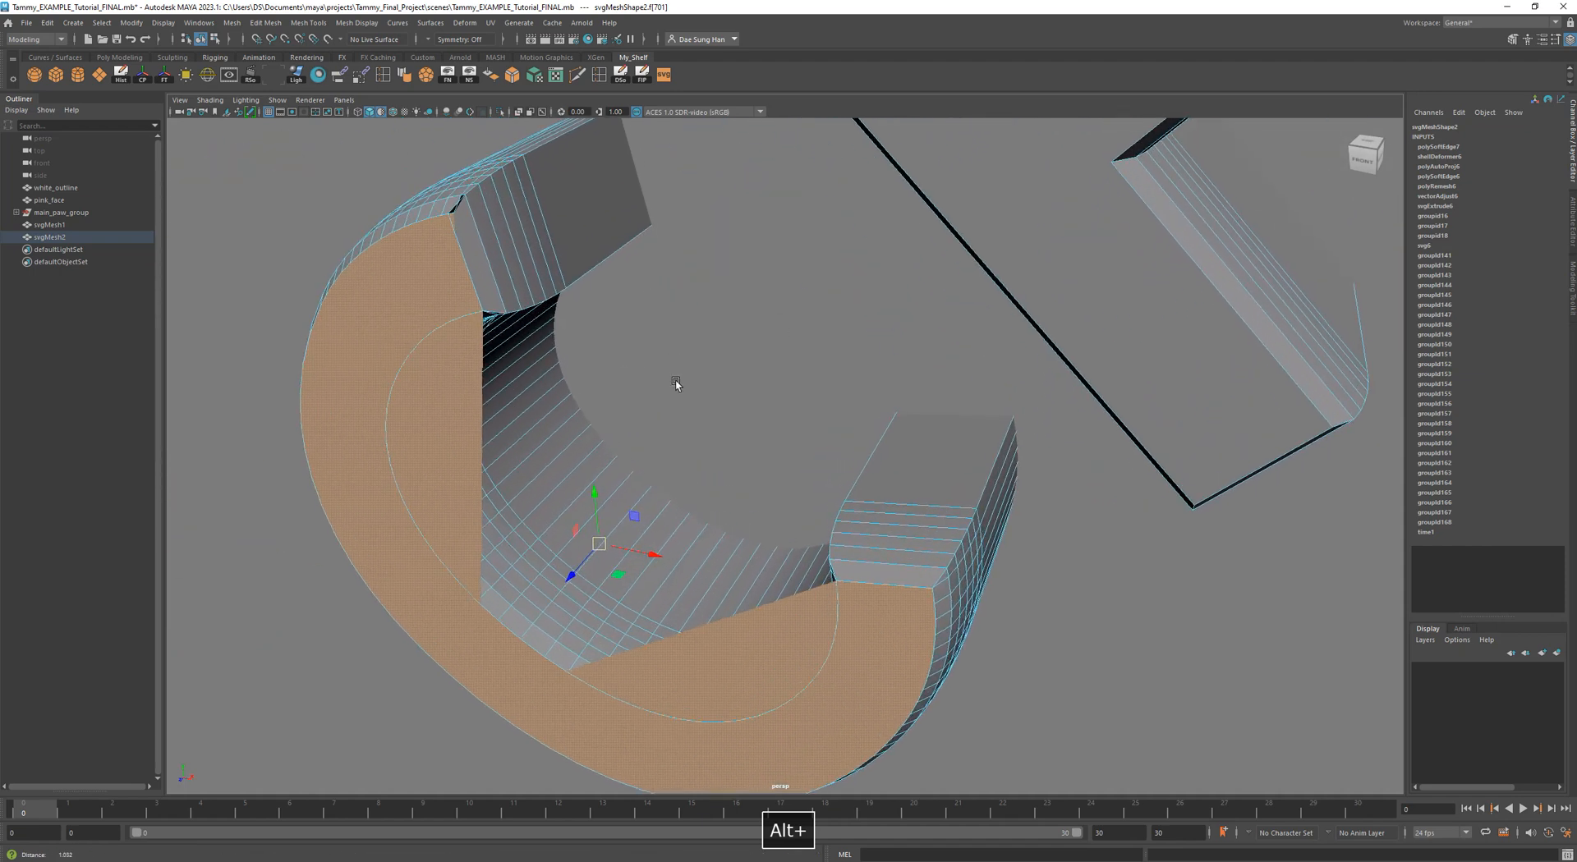
pyautogui.keyDown('alt'); pyautogui.moveTo(433, 236); pyautogui.dragTo(737, 325, button='middle'); pyautogui.keyUp('alt')
pyautogui.keyDown('alt'); pyautogui.moveTo(736, 324); pyautogui.dragTo(795, 374, button='right'); pyautogui.keyUp('alt')
pyautogui.keyDown('alt'); pyautogui.moveTo(775, 274); pyautogui.dragTo(742, 359, button='middle'); pyautogui.keyUp('alt')
pyautogui.keyDown('alt'); pyautogui.moveTo(701, 402); pyautogui.dragTo(747, 351, button='right'); pyautogui.keyUp('alt')
pyautogui.press('F8')
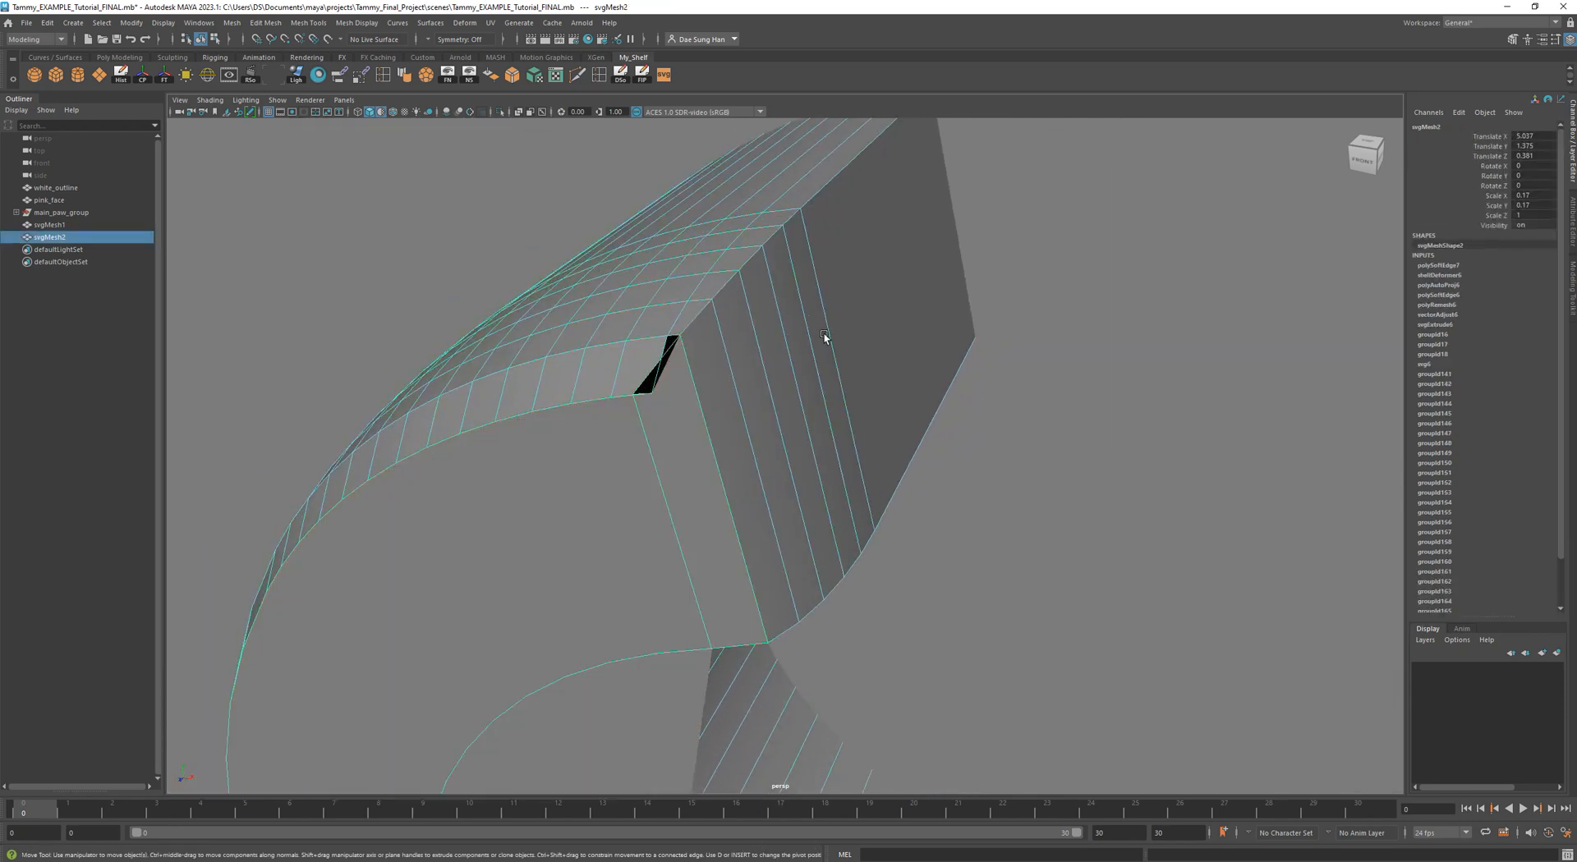
pyautogui.press('w')
# Show the extrusion and bevel settings in the SVG geometry attributes of the CREATIVE DESIGNS mesh.
pyautogui.click(1573, 223)
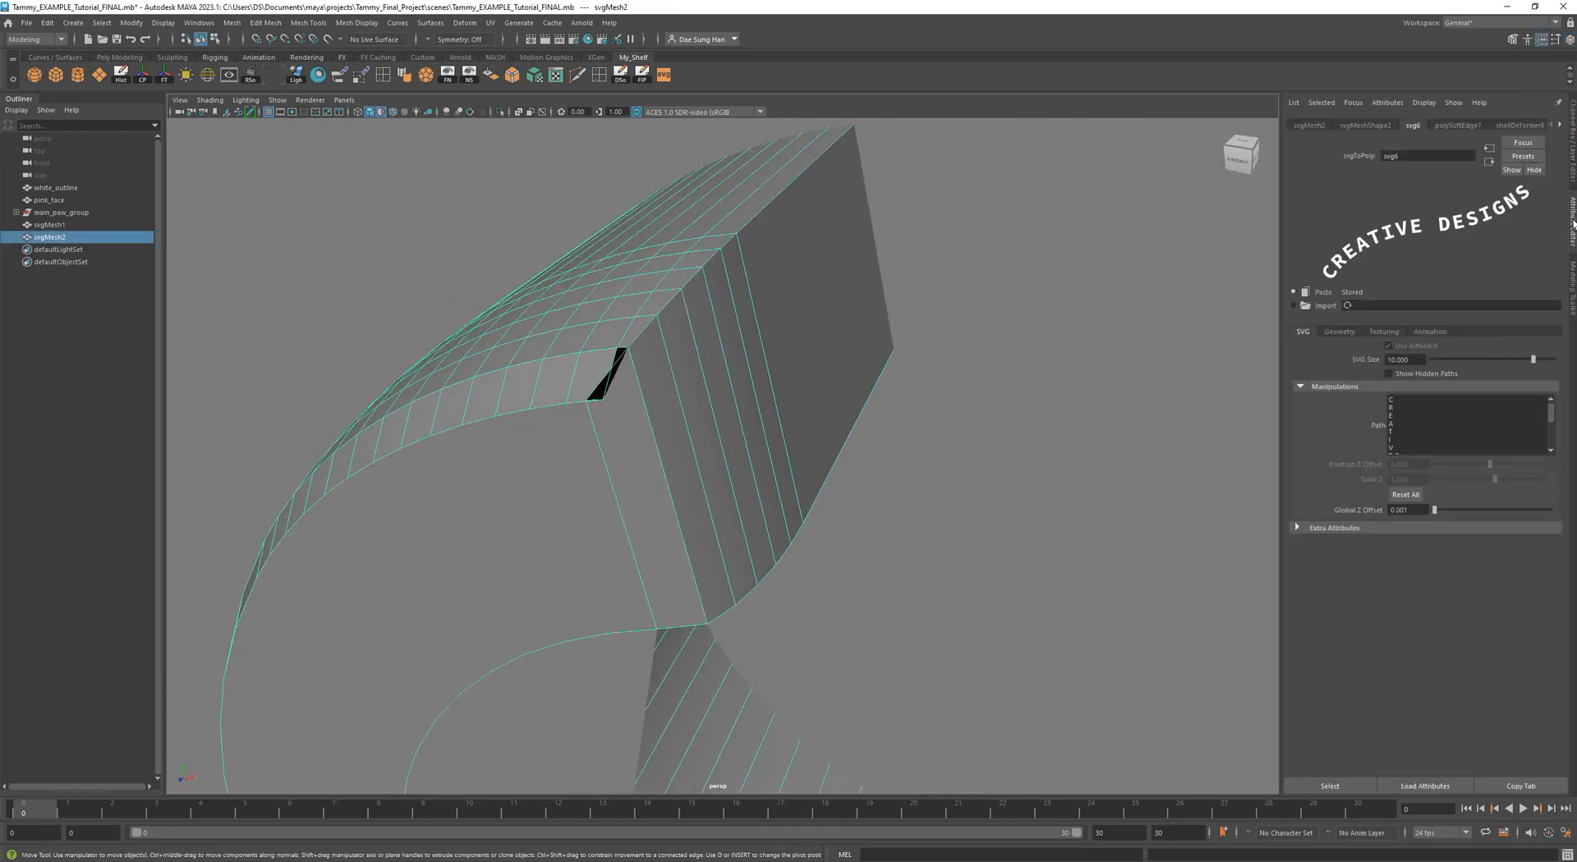
pyautogui.click(1340, 332)
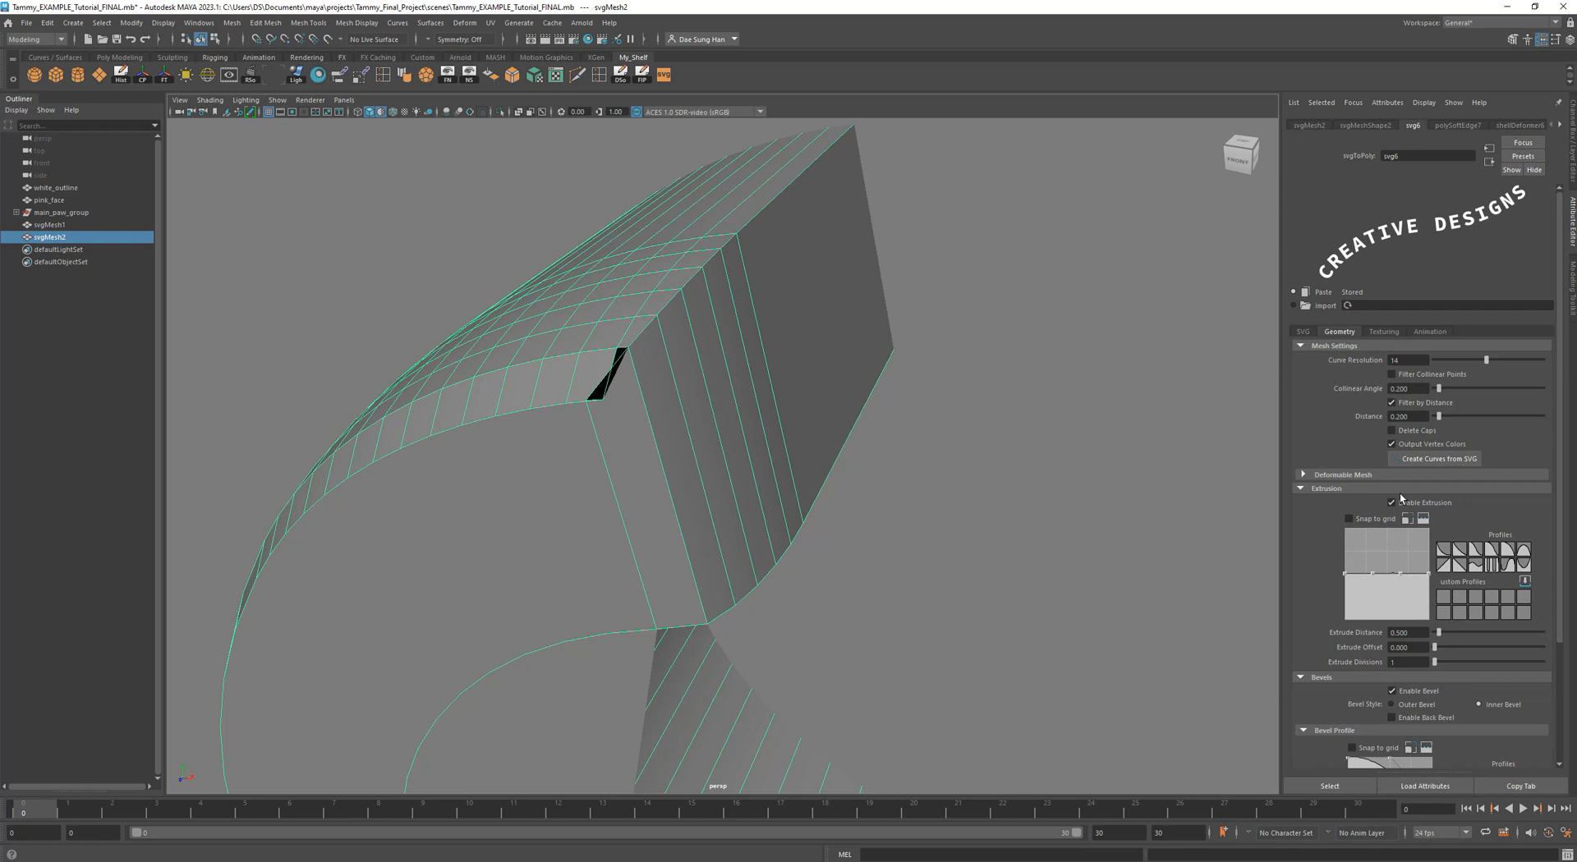
pyautogui.scroll(-3, 1401, 498)
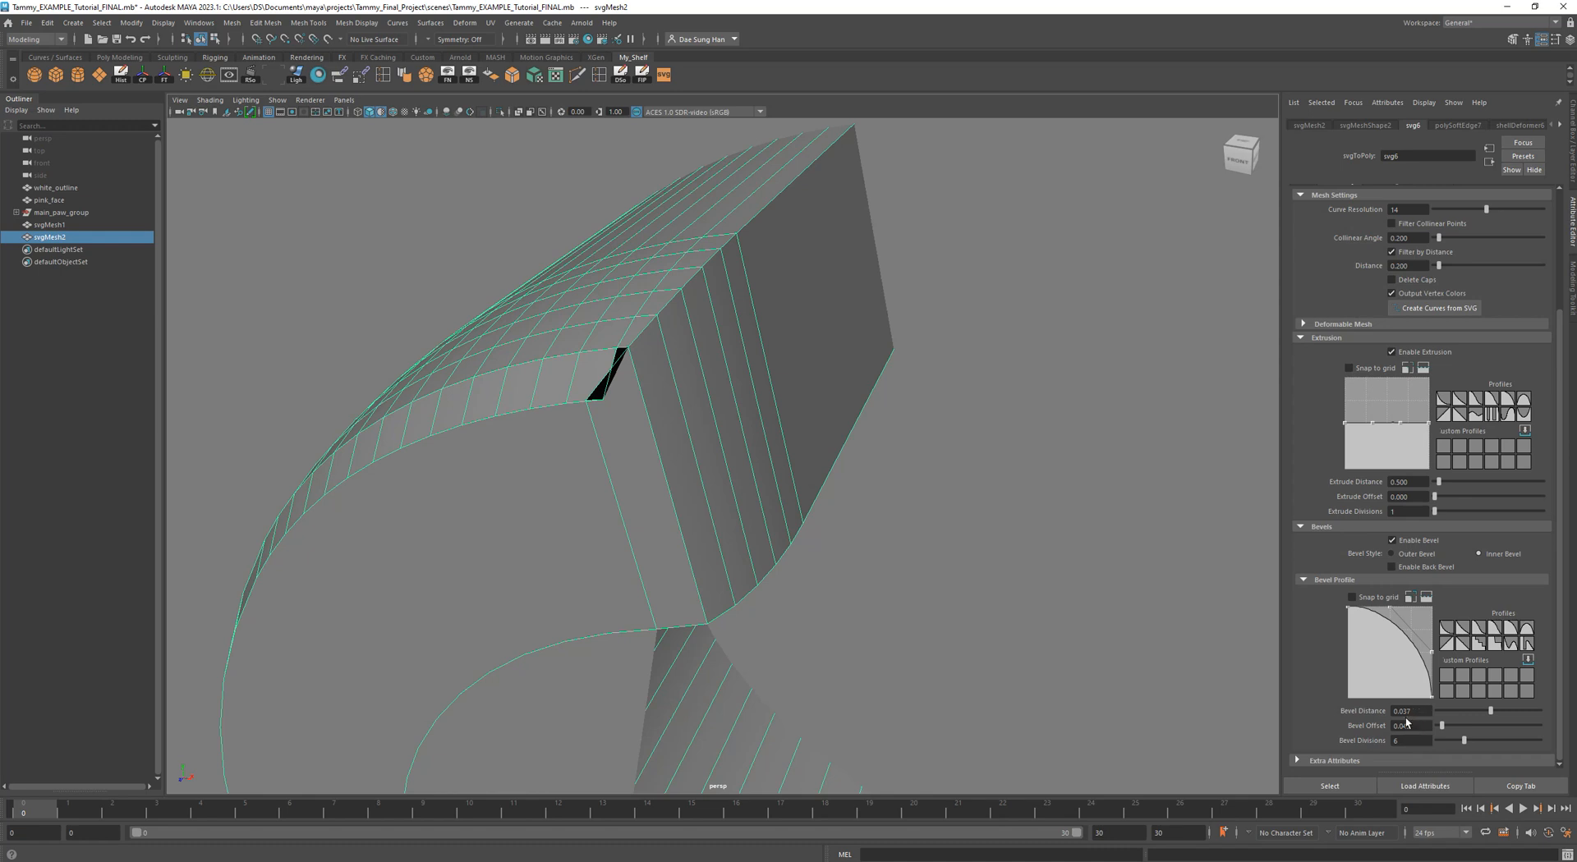
# Try a Bevel Distance of 0.038 on the CREATIVE DESIGNS mesh and undo it.
pyautogui.moveTo(1406, 711); pyautogui.dragTo(1417, 711)
pyautogui.write('8')
pyautogui.press('Return')
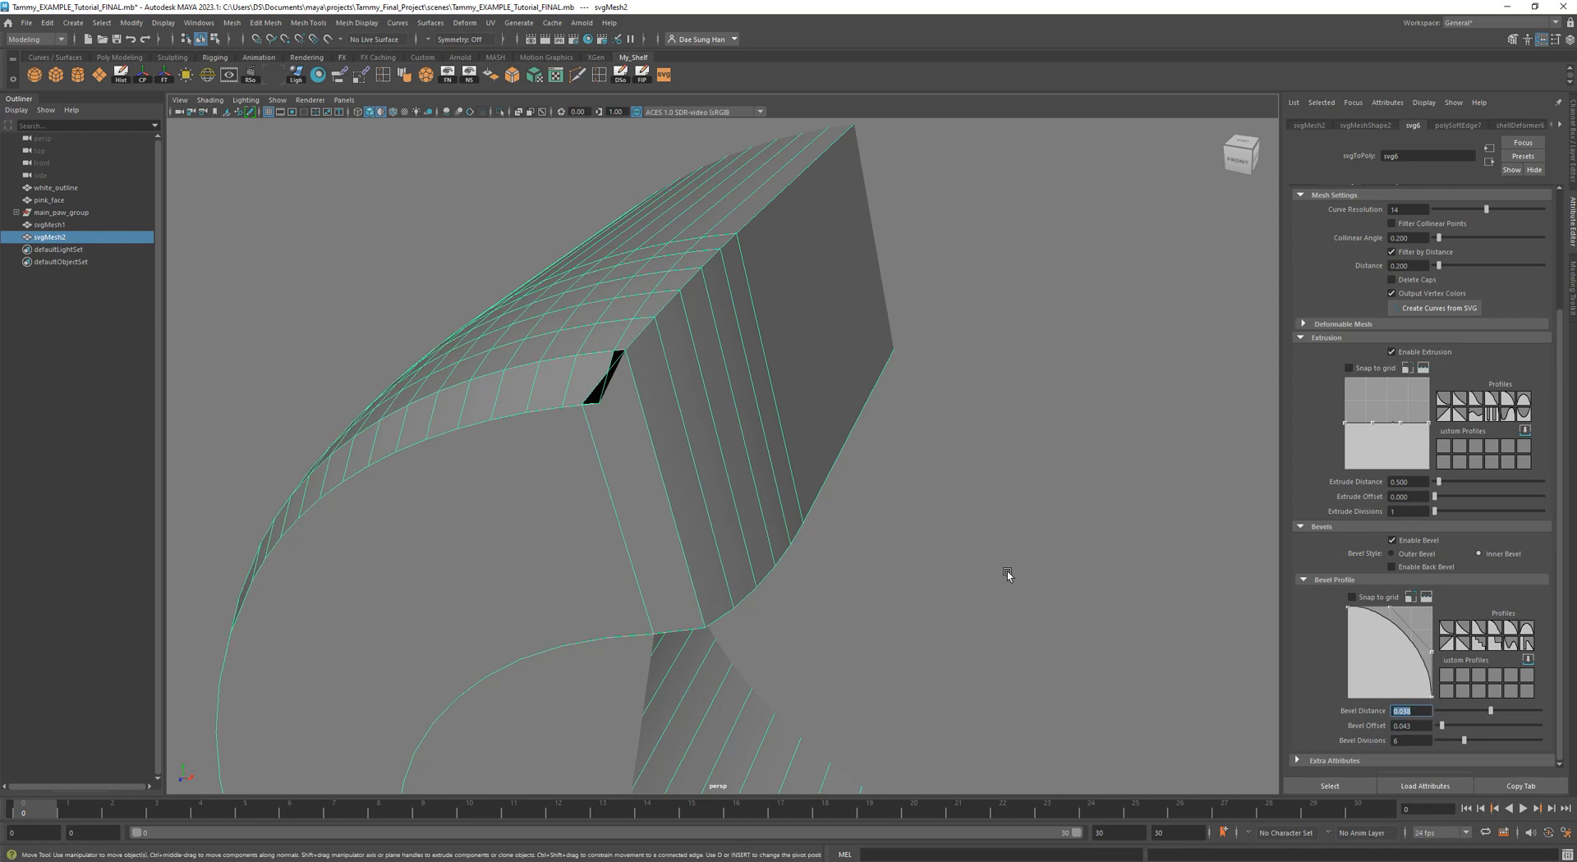
pyautogui.keyDown('alt'); pyautogui.moveTo(1008, 576); pyautogui.dragTo(1008, 570, button='middle'); pyautogui.keyUp('alt')
pyautogui.hotkey('ctrl', 'z')
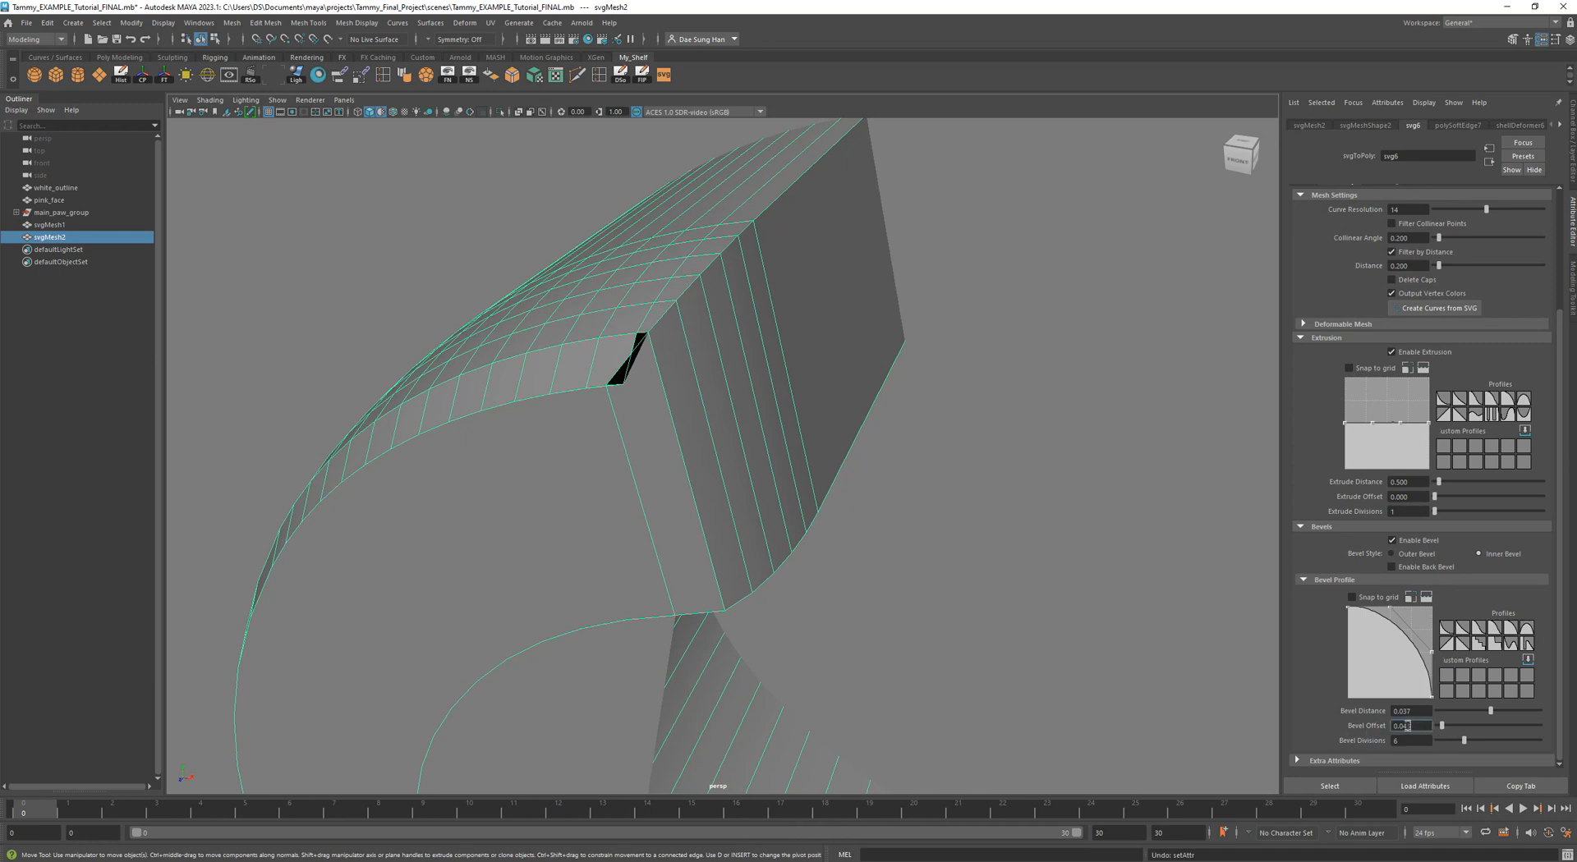
# Try a Bevel Offset of 0.050 on the CREATIVE DESIGNS mesh and undo it.
pyautogui.write('50')
pyautogui.press('Return')
pyautogui.keyDown('alt'); pyautogui.moveTo(866, 594); pyautogui.dragTo(851, 528, button='middle'); pyautogui.keyUp('alt')
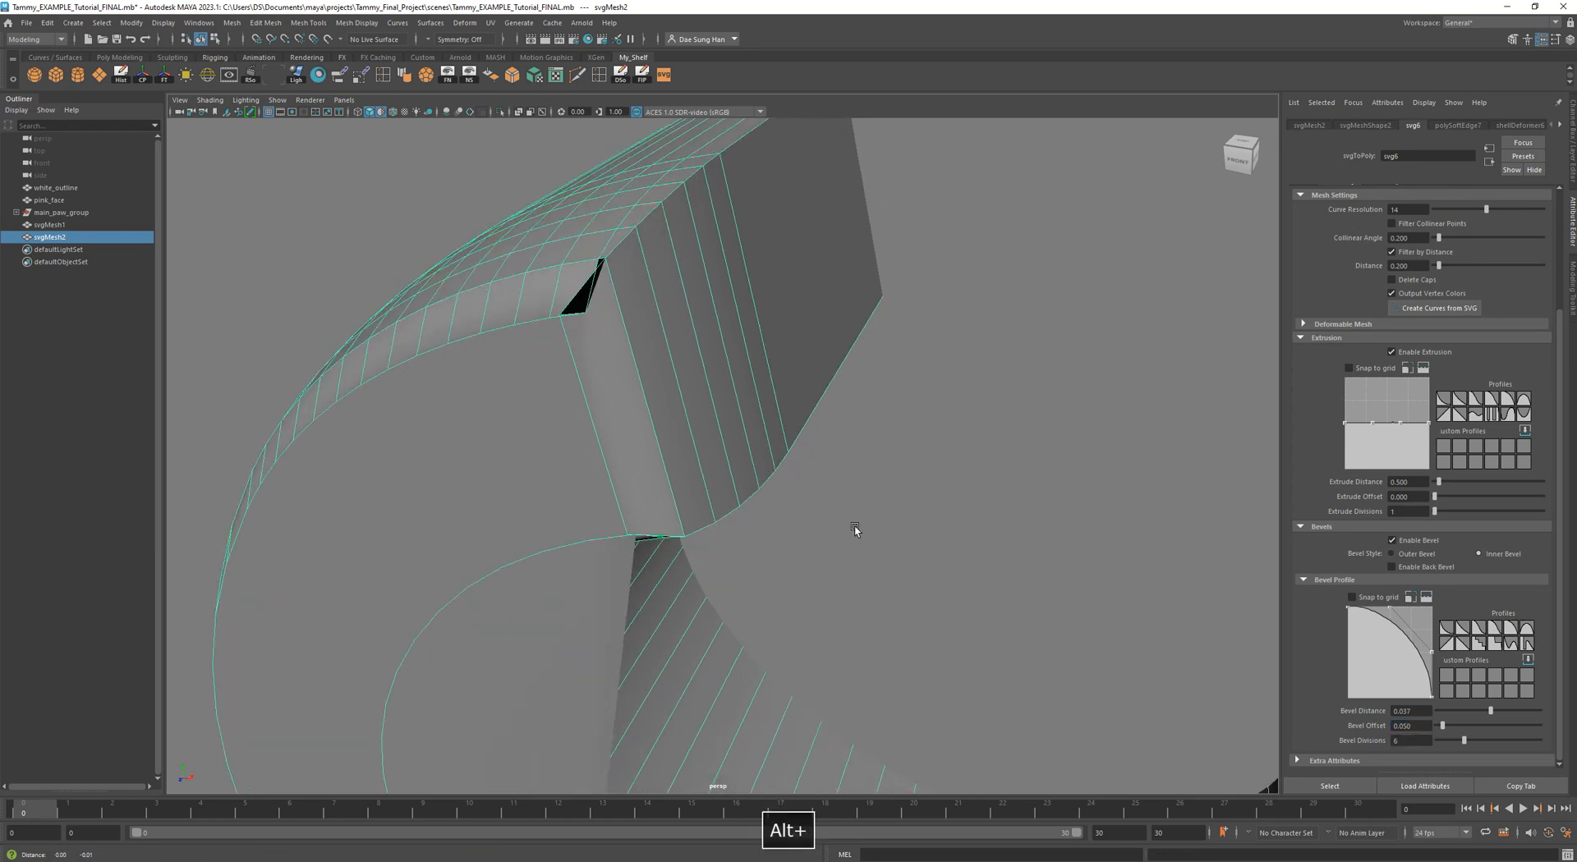
pyautogui.hotkey('ctrl', 'z')
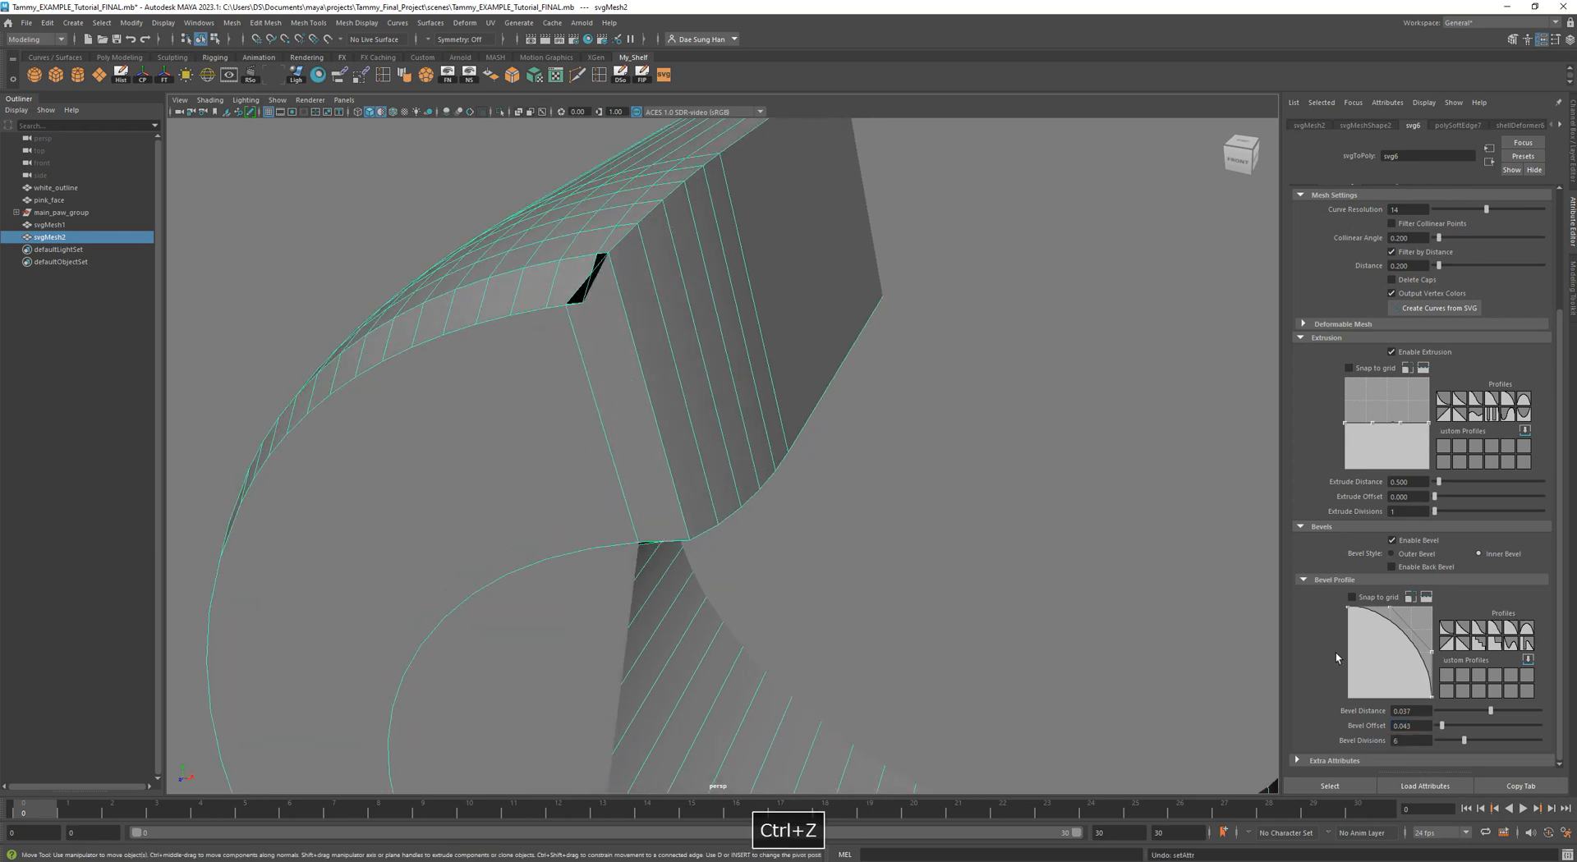
# Set the Bevel Offset of the CREATIVE DESIGNS mesh to 0.040.
pyautogui.click(1399, 726)
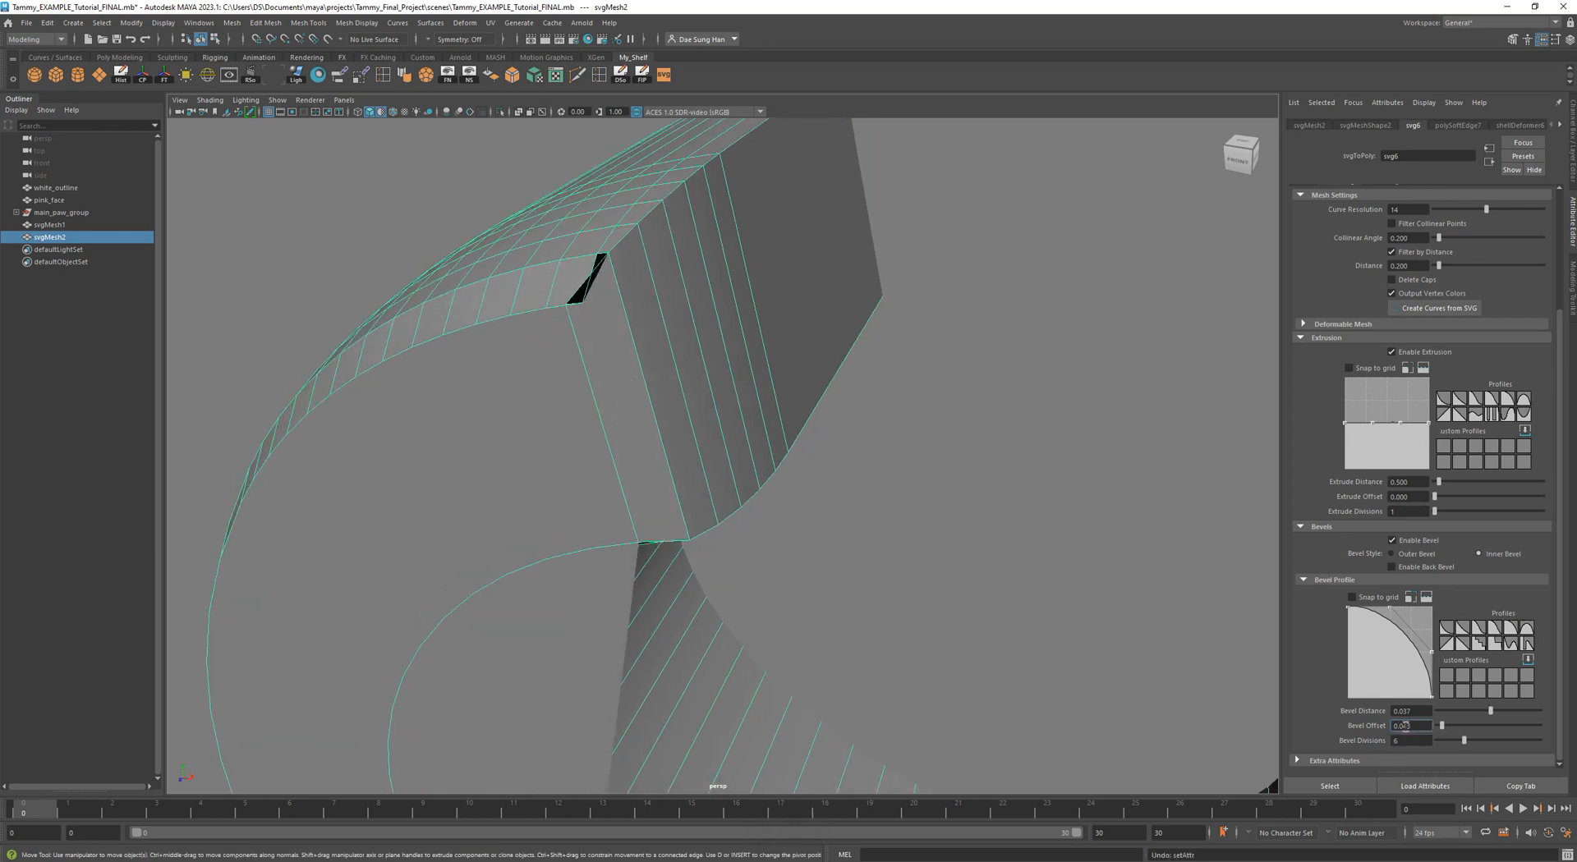
pyautogui.write('40')
pyautogui.press('Return')
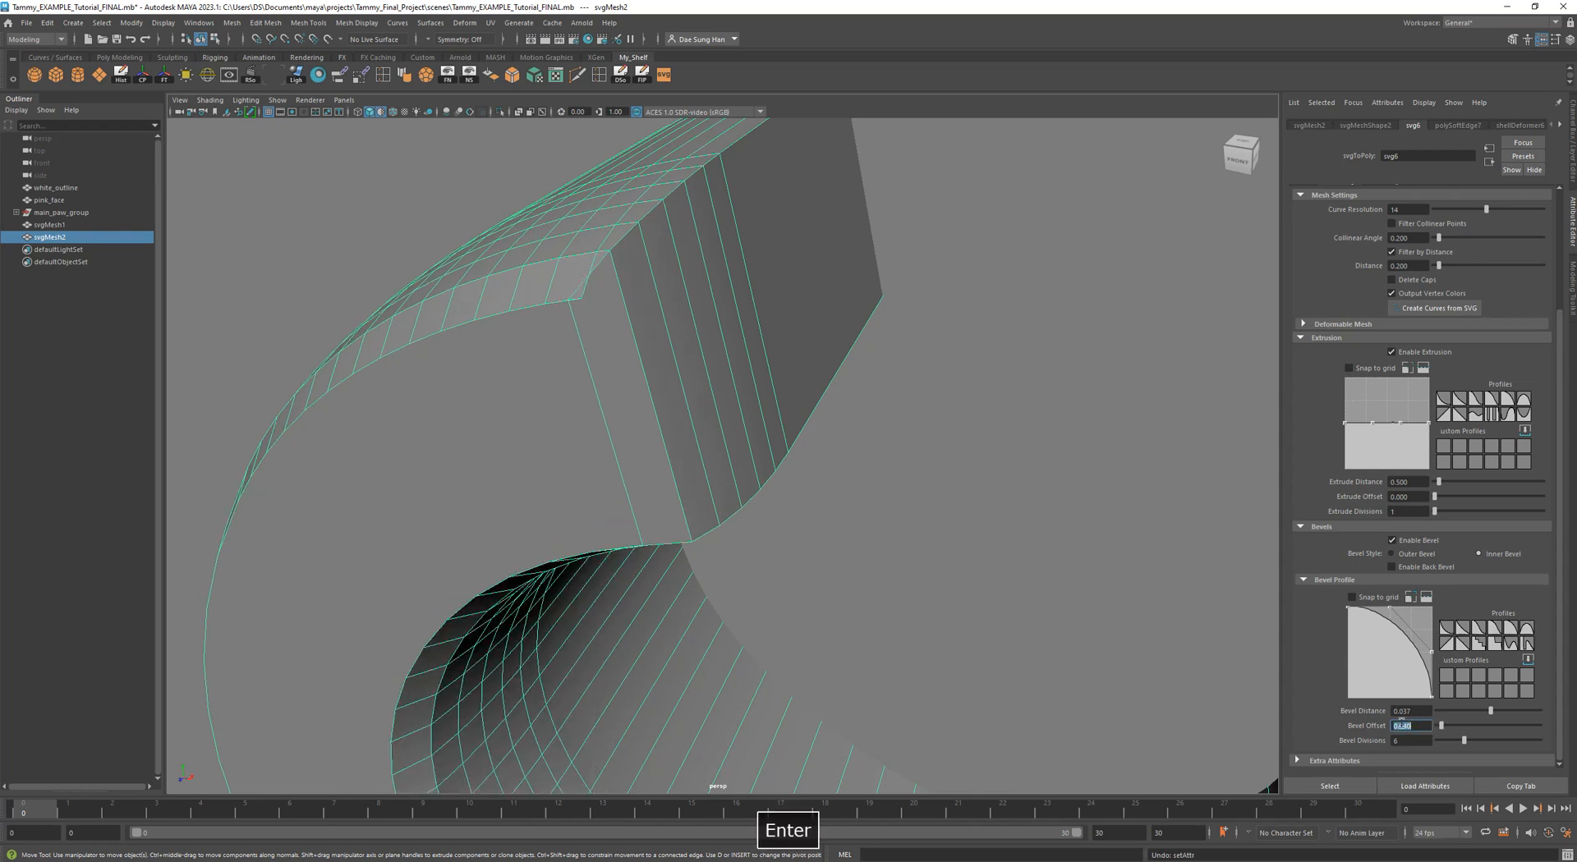
# Examine the bevelled edge and inner walls of the letter C from several angles.
pyautogui.keyDown('alt'); pyautogui.moveTo(1084, 517); pyautogui.dragTo(727, 390); pyautogui.keyUp('alt')
pyautogui.keyDown('alt'); pyautogui.moveTo(727, 390); pyautogui.dragTo(534, 326, button='right'); pyautogui.keyUp('alt')
pyautogui.keyDown('alt'); pyautogui.moveTo(508, 273); pyautogui.dragTo(528, 300, button='middle'); pyautogui.keyUp('alt')
pyautogui.keyDown('alt'); pyautogui.moveTo(527, 300); pyautogui.dragTo(749, 362, button='right'); pyautogui.keyUp('alt')
pyautogui.keyDown('alt'); pyautogui.moveTo(749, 362); pyautogui.dragTo(817, 433, button='middle'); pyautogui.keyUp('alt')
pyautogui.keyDown('alt'); pyautogui.moveTo(816, 433); pyautogui.dragTo(927, 511, button='right'); pyautogui.keyUp('alt')
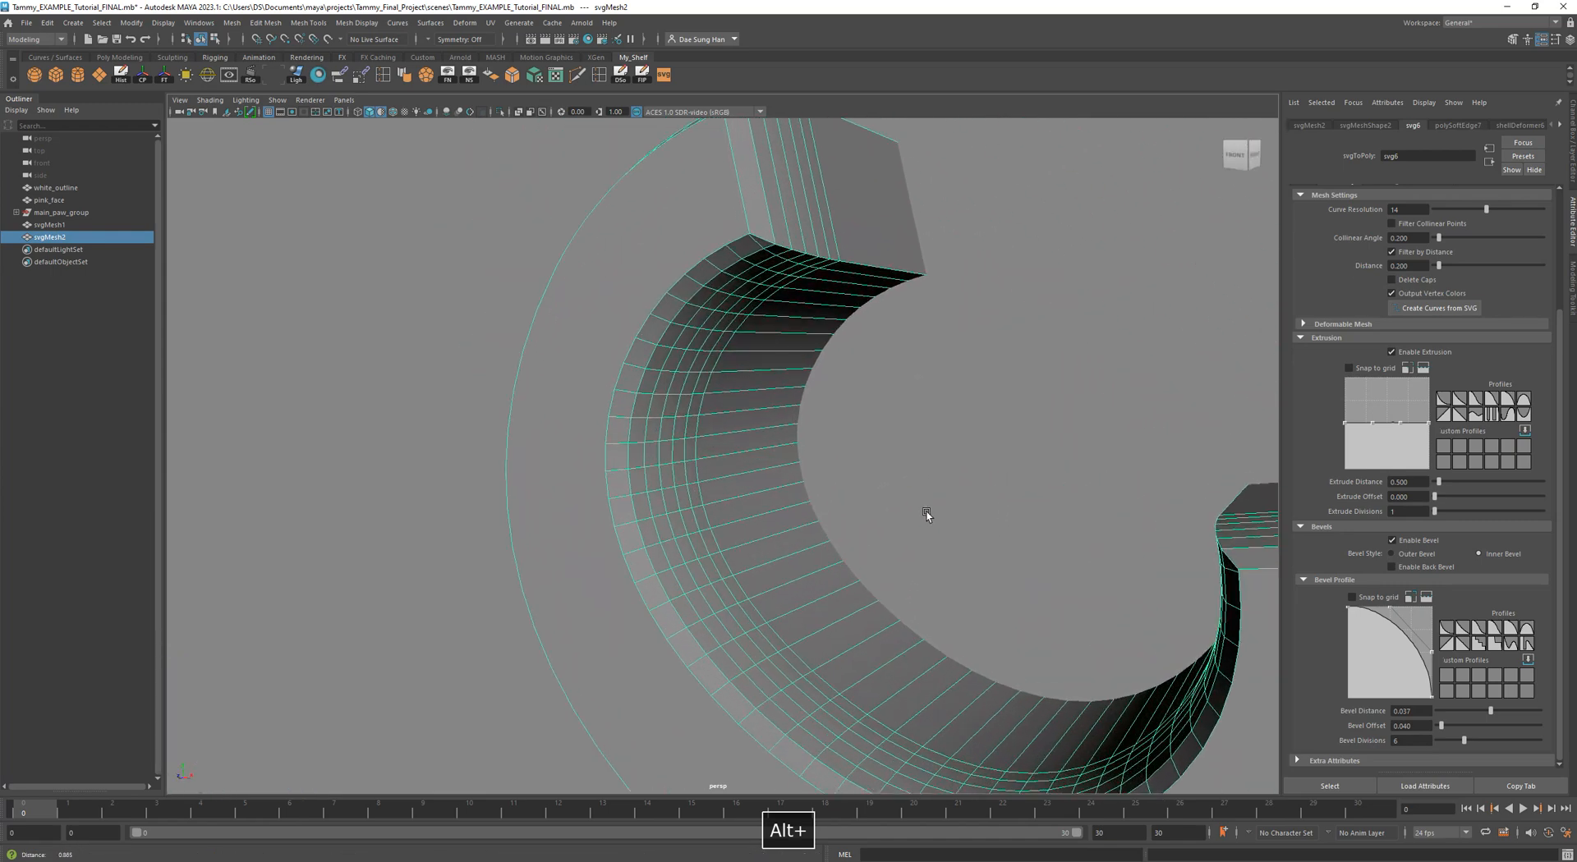
pyautogui.keyDown('alt'); pyautogui.moveTo(904, 386); pyautogui.dragTo(904, 461, button='middle'); pyautogui.keyUp('alt')
pyautogui.moveTo(838, 417)
pyautogui.keyDown('alt'); pyautogui.mouseDown(button='right')
pyautogui.moveTo(899, 435)
pyautogui.moveTo(863, 406)
pyautogui.mouseUp(button='right'); pyautogui.keyUp('alt')
# Select a vertex at the upper tip of the letter C, frame it and inspect the surrounding bevel geometry.
pyautogui.moveTo(757, 322); pyautogui.dragTo(717, 310, button='right')
pyautogui.click(757, 323)
pyautogui.press('f')
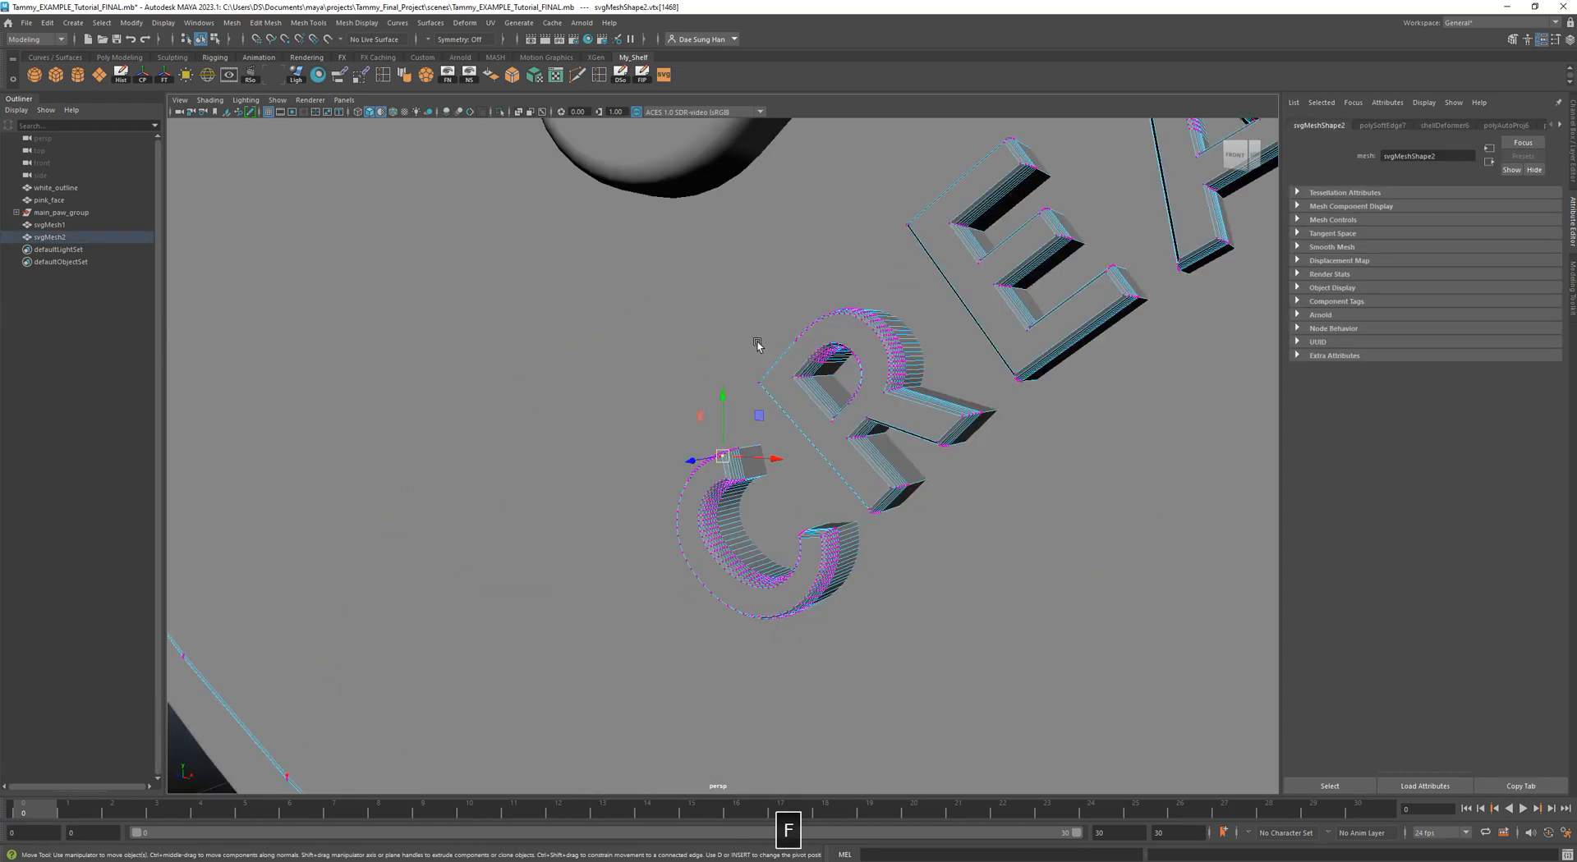
pyautogui.keyDown('alt'); pyautogui.moveTo(721, 432); pyautogui.dragTo(895, 464); pyautogui.keyUp('alt')
pyautogui.keyDown('alt'); pyautogui.moveTo(895, 464); pyautogui.dragTo(1356, 682, button='right'); pyautogui.keyUp('alt')
pyautogui.keyDown('alt'); pyautogui.moveTo(866, 501); pyautogui.dragTo(630, 422); pyautogui.keyUp('alt')
pyautogui.keyDown('alt'); pyautogui.moveTo(630, 422); pyautogui.dragTo(575, 496, button='right'); pyautogui.keyUp('alt')
pyautogui.keyDown('alt'); pyautogui.moveTo(813, 502); pyautogui.dragTo(740, 505, button='right'); pyautogui.keyUp('alt')
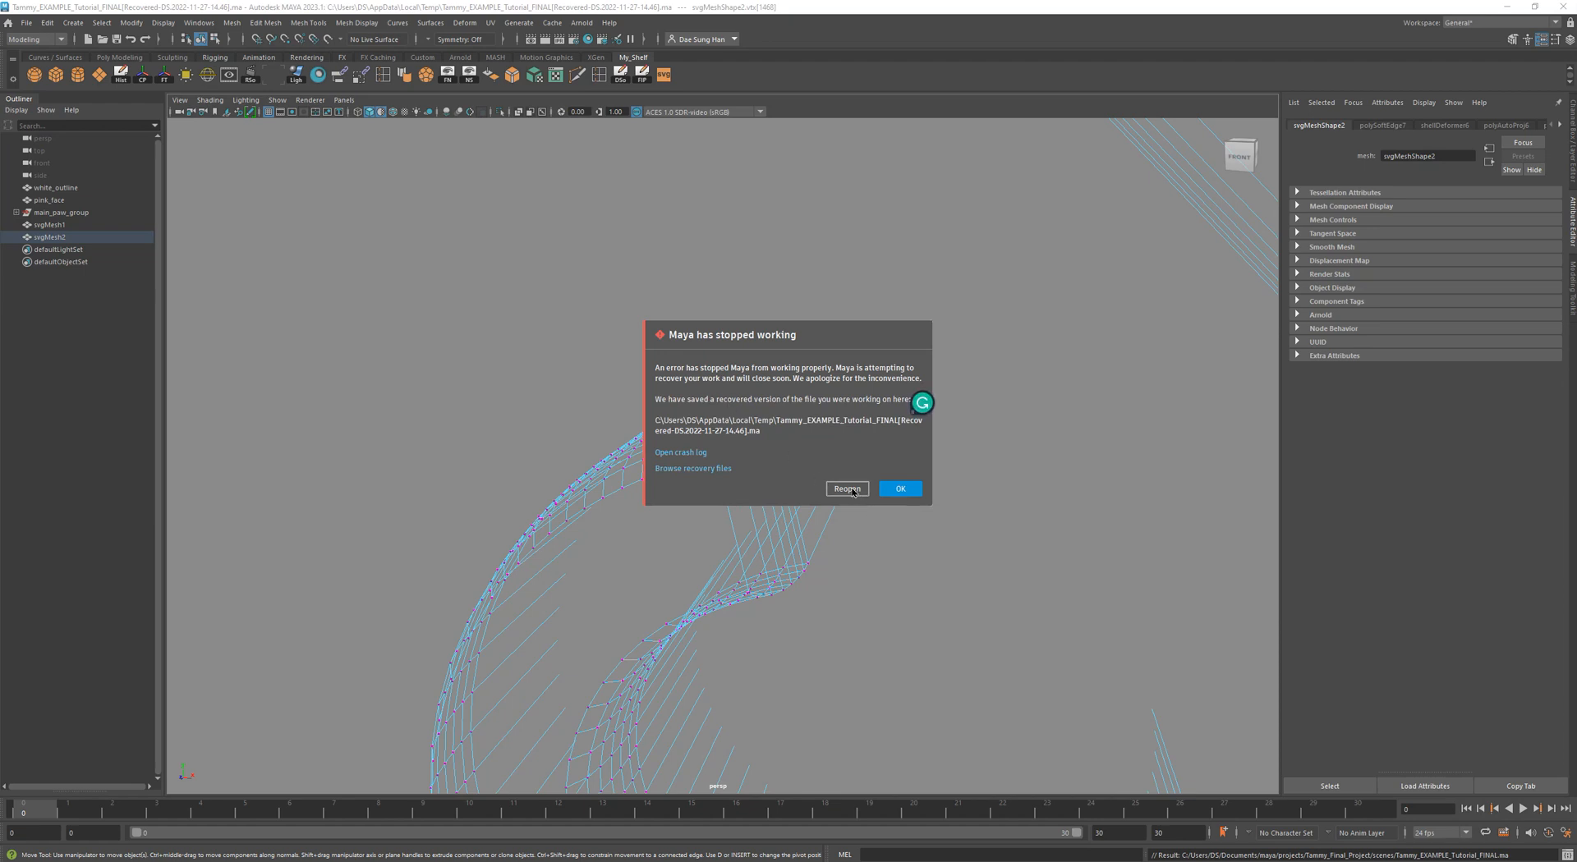
# Reopen the recovered scene after the crash and close the error report without submitting it.
pyautogui.click(853, 492)
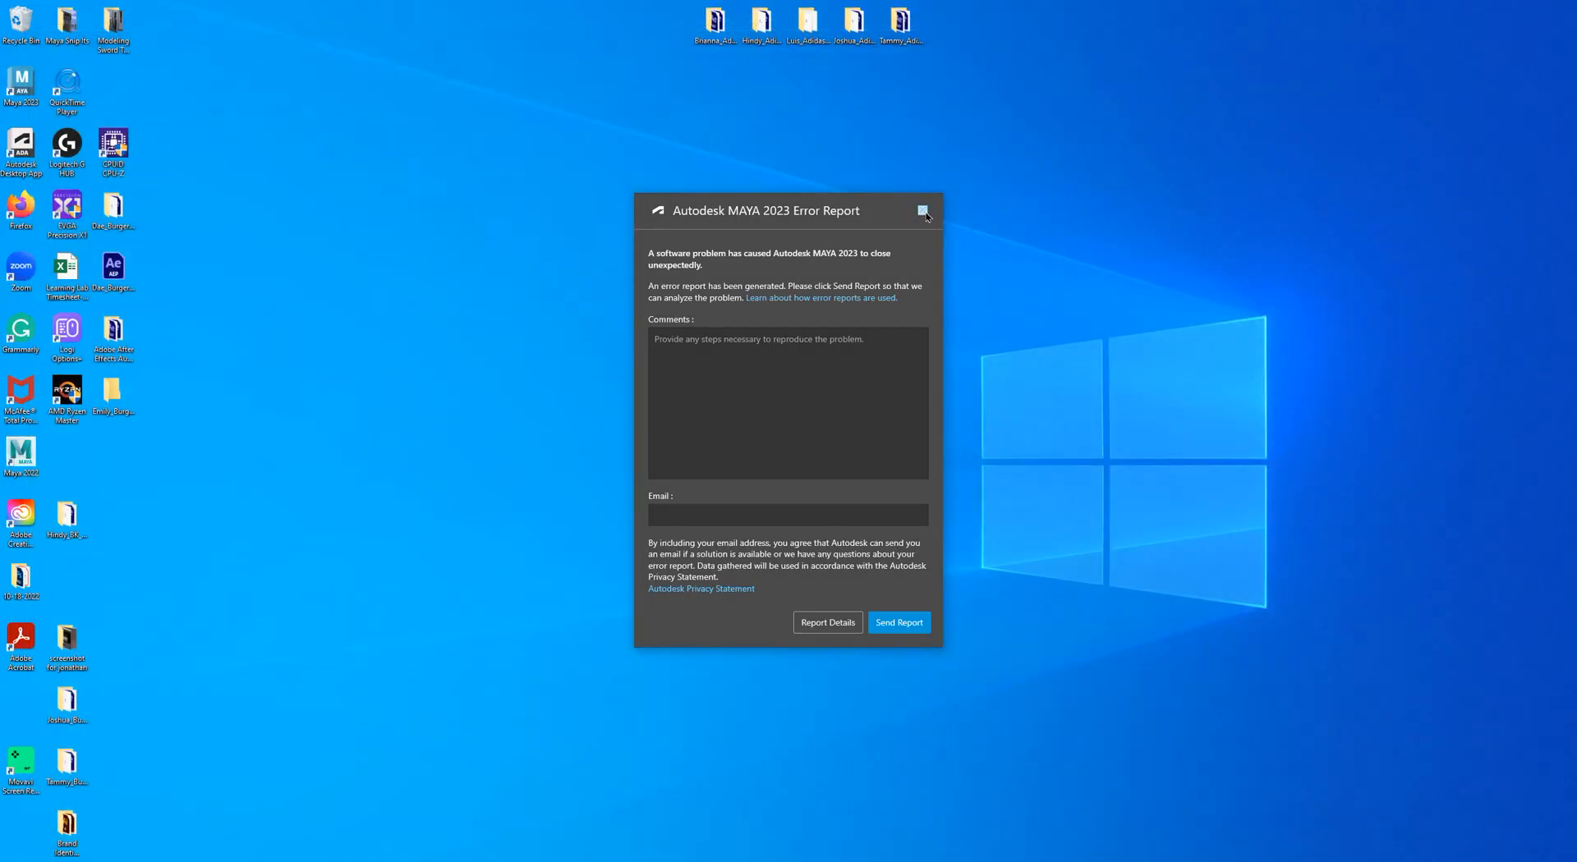
pyautogui.click(922, 210)
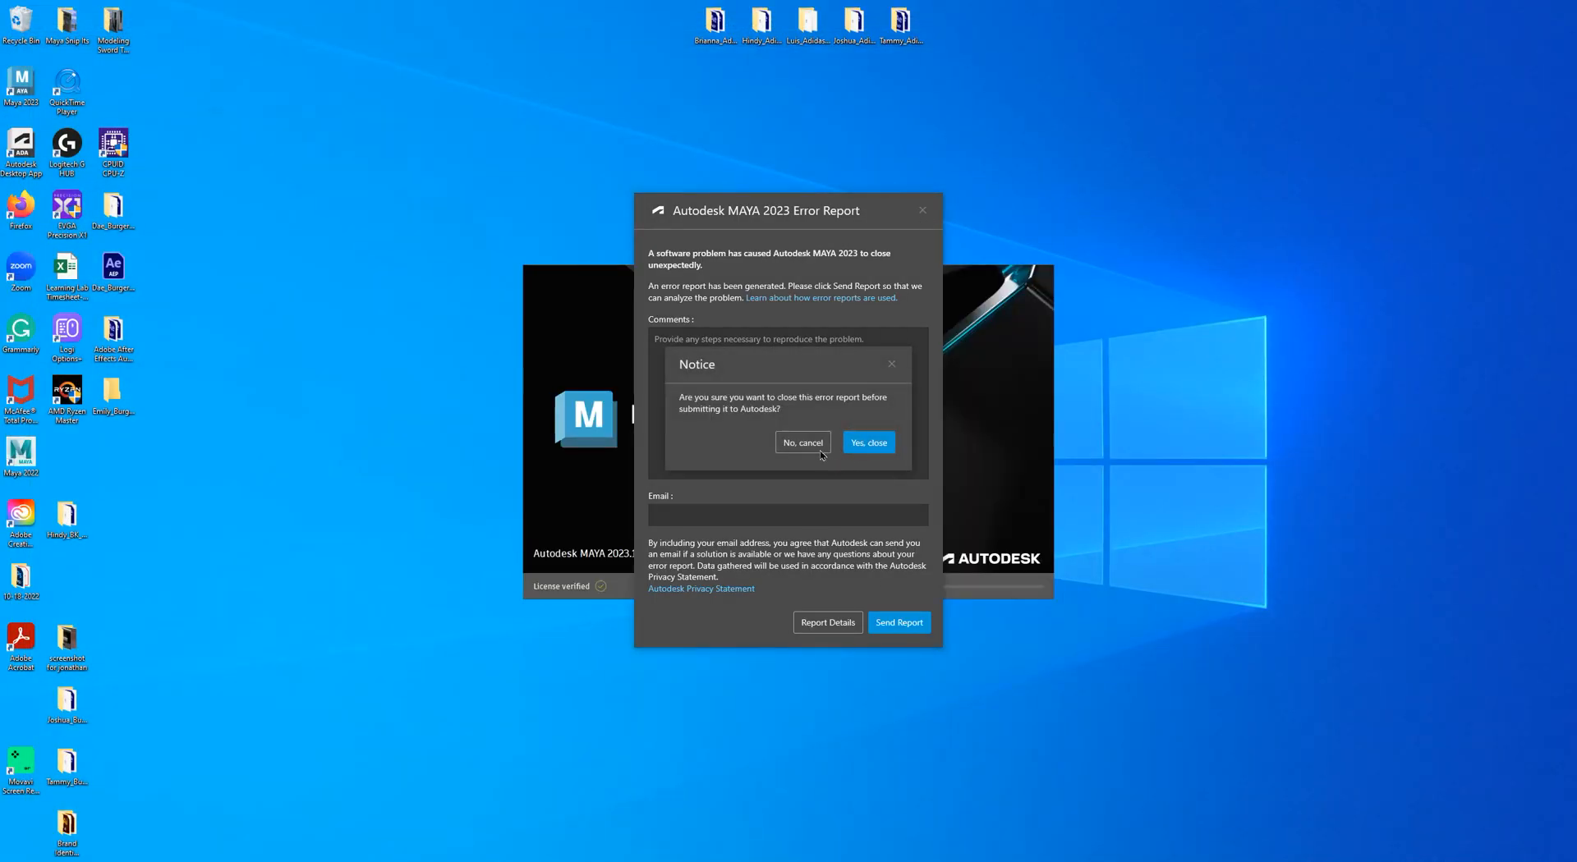
pyautogui.click(876, 444)
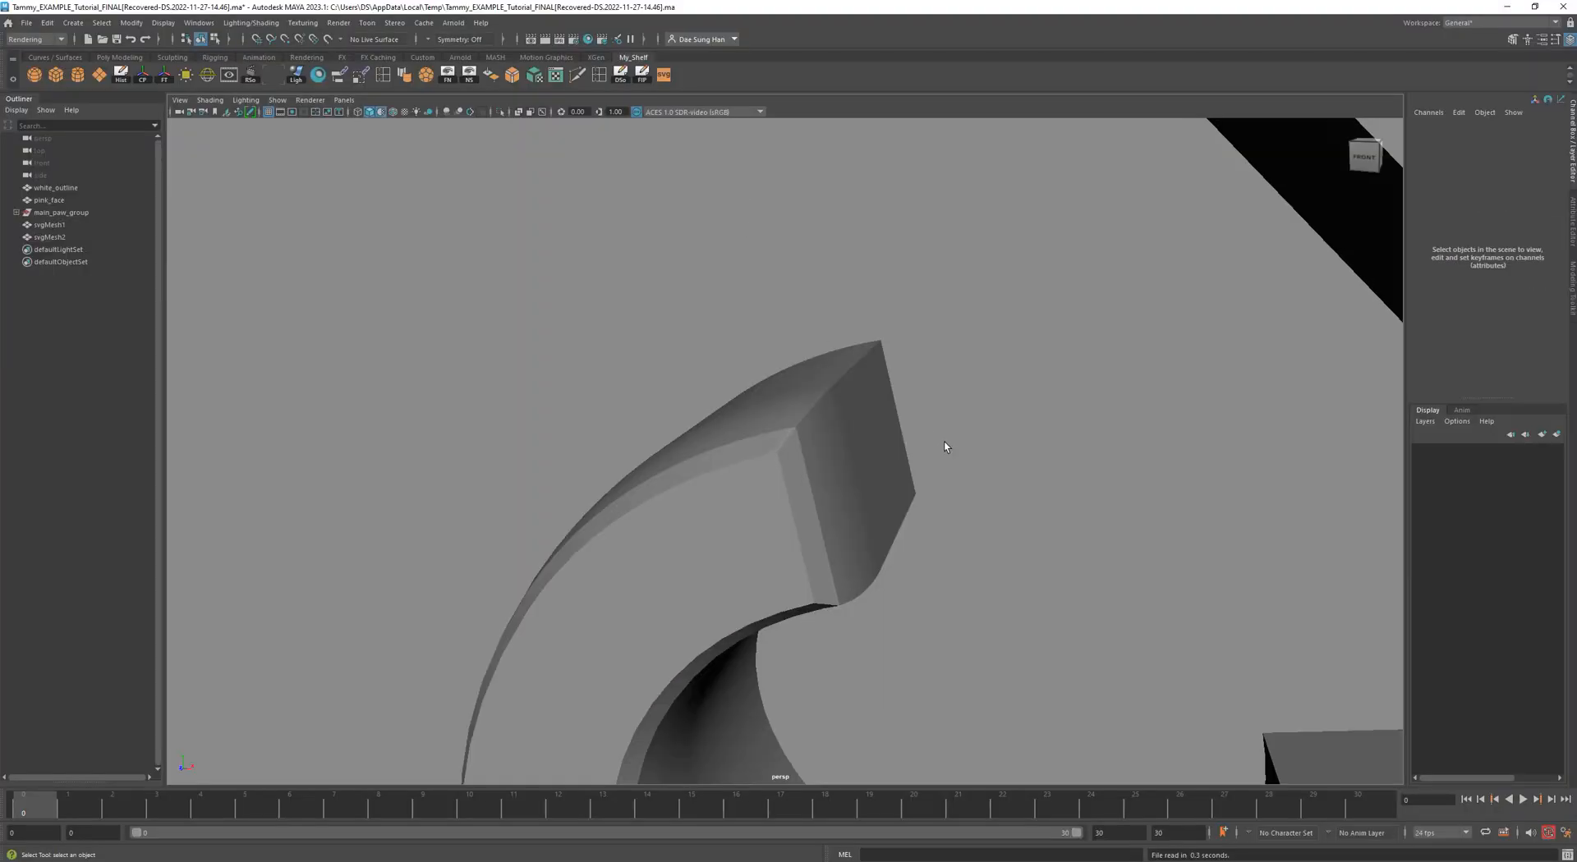
# Select the CREATIVE DESIGNS mesh and switch it to vertex editing at the upper tip of the letter C.
pyautogui.keyDown('alt'); pyautogui.moveTo(1013, 450); pyautogui.dragTo(772, 441, button='right'); pyautogui.keyUp('alt')
pyautogui.keyDown('alt'); pyautogui.moveTo(772, 441); pyautogui.dragTo(652, 423); pyautogui.keyUp('alt')
pyautogui.keyDown('alt'); pyautogui.moveTo(652, 423); pyautogui.dragTo(1092, 485, button='right'); pyautogui.keyUp('alt')
pyautogui.click(736, 491)
pyautogui.keyDown('alt'); pyautogui.moveTo(736, 491); pyautogui.dragTo(658, 479); pyautogui.keyUp('alt')
pyautogui.keyDown('alt'); pyautogui.moveTo(658, 479); pyautogui.dragTo(687, 461, button='right'); pyautogui.keyUp('alt')
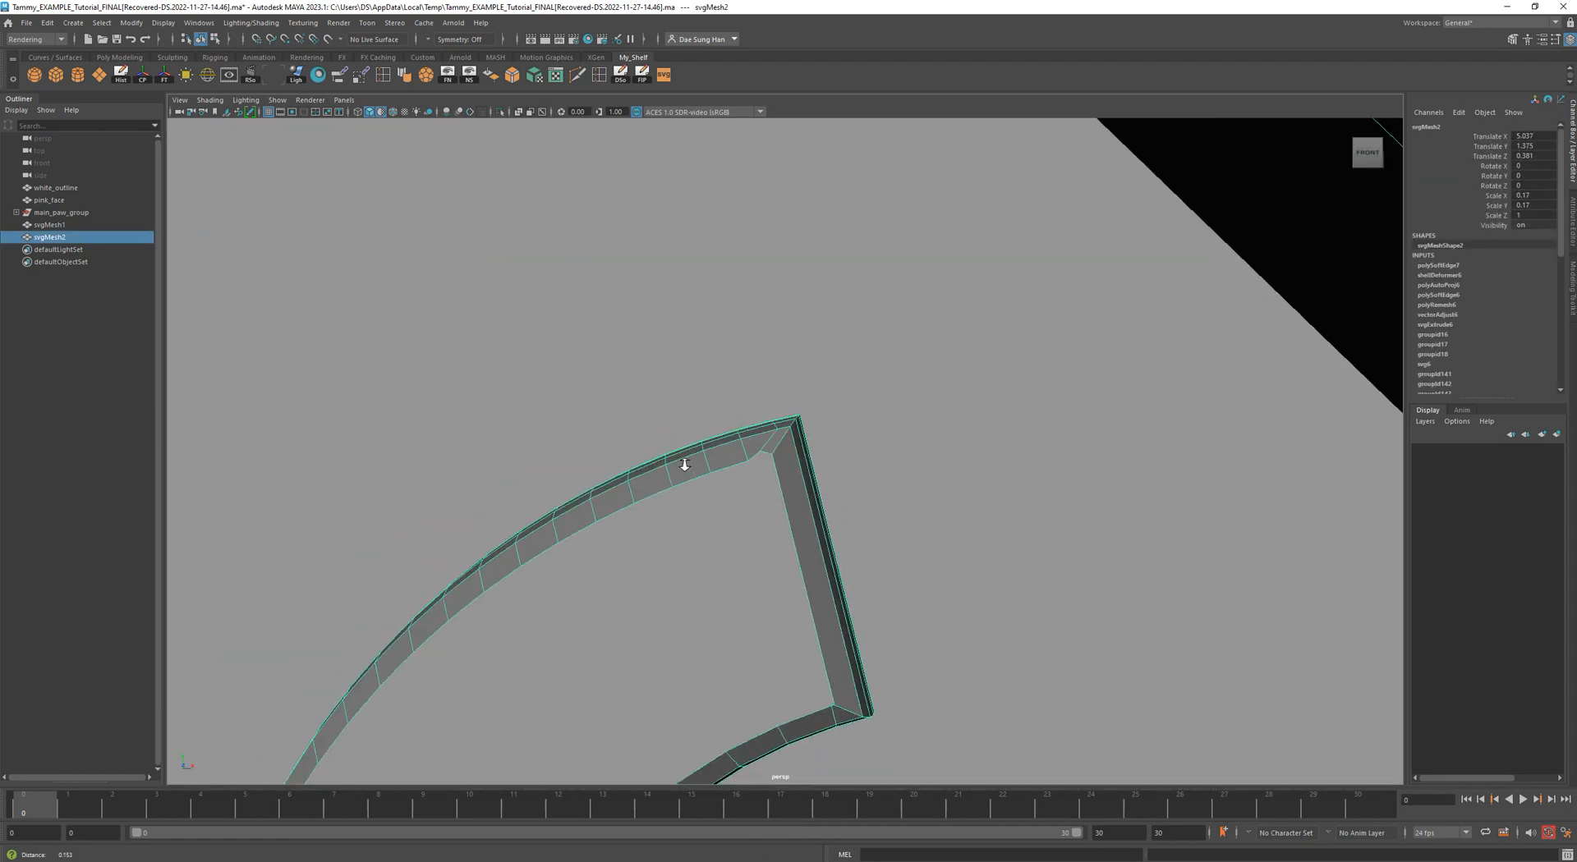
pyautogui.rightClick(749, 469)
pyautogui.click(690, 467)
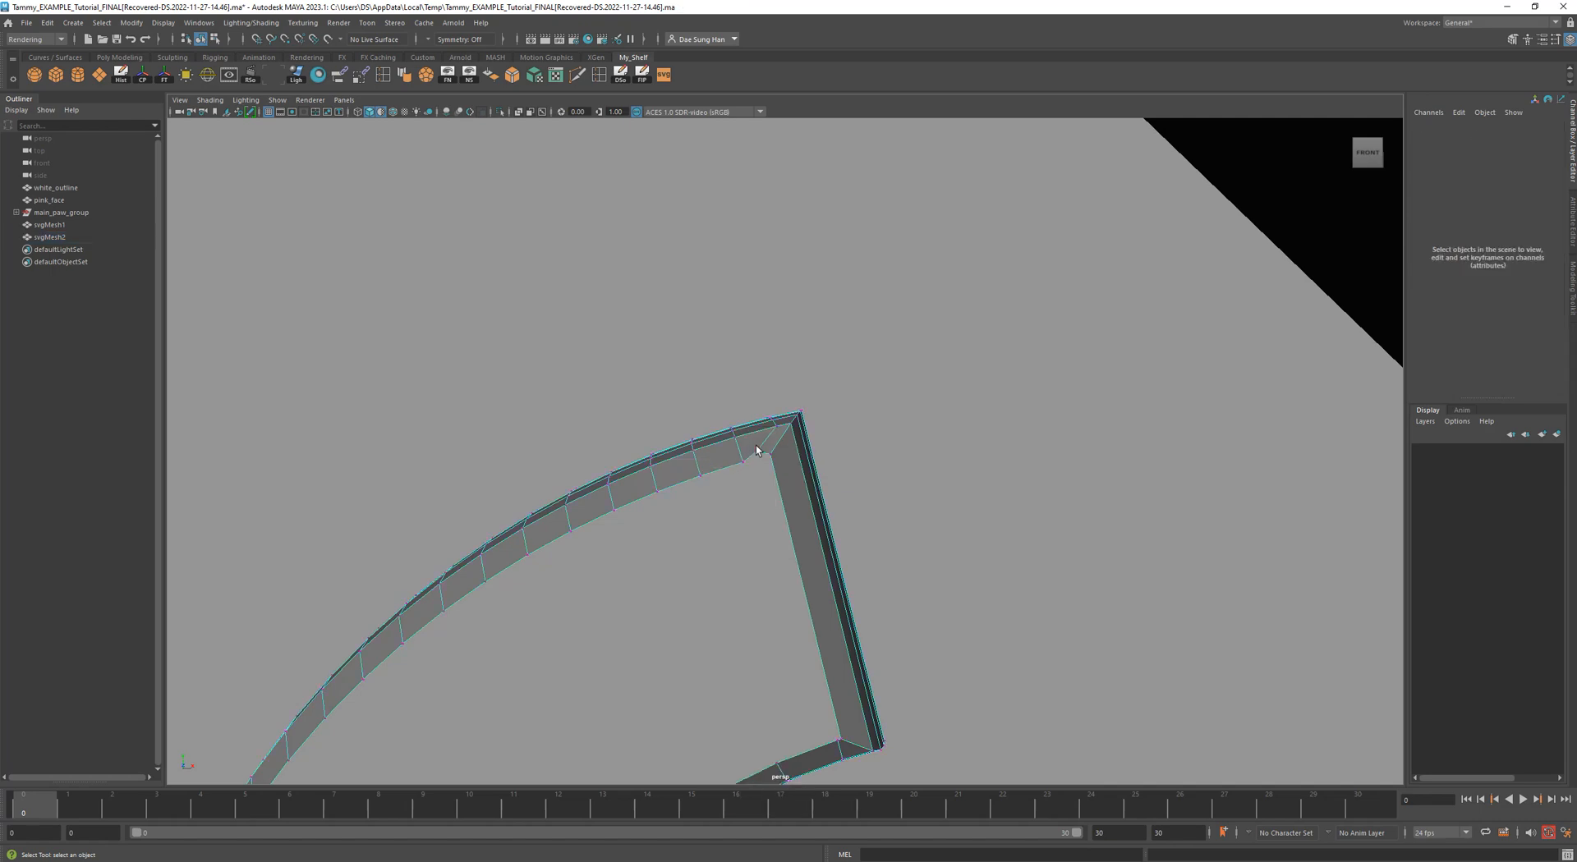
# In the front view, move the vertex beside the inner bevel corner of the letter C's upper tip slightly down.
pyautogui.click(757, 450)
pyautogui.press('space')
pyautogui.press('space')
pyautogui.keyDown('alt'); pyautogui.moveTo(937, 348); pyautogui.dragTo(733, 383, button='middle'); pyautogui.keyUp('alt')
pyautogui.keyDown('alt'); pyautogui.moveTo(734, 383); pyautogui.dragTo(1437, 664, button='right'); pyautogui.keyUp('alt')
pyautogui.keyDown('alt'); pyautogui.moveTo(994, 486); pyautogui.dragTo(812, 401, button='middle'); pyautogui.keyUp('alt')
pyautogui.keyDown('alt'); pyautogui.moveTo(812, 401); pyautogui.dragTo(1487, 623, button='right'); pyautogui.keyUp('alt')
pyautogui.keyDown('alt'); pyautogui.moveTo(1049, 355); pyautogui.dragTo(635, 417, button='middle'); pyautogui.keyUp('alt')
pyautogui.keyDown('alt'); pyautogui.moveTo(635, 416); pyautogui.dragTo(1251, 640, button='right'); pyautogui.keyUp('alt')
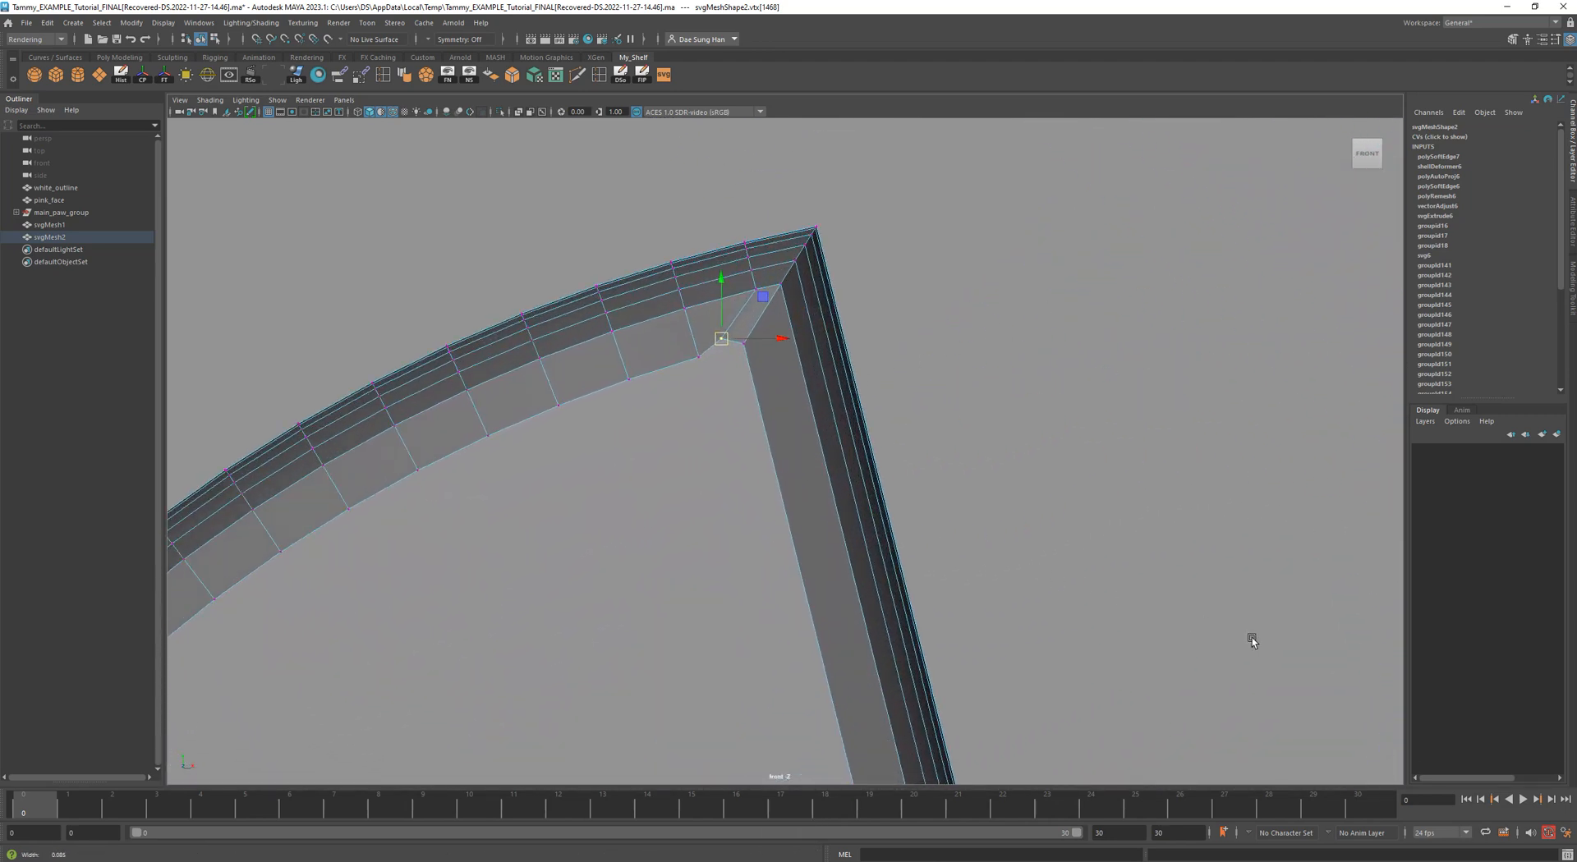
pyautogui.moveTo(726, 286); pyautogui.dragTo(733, 297)
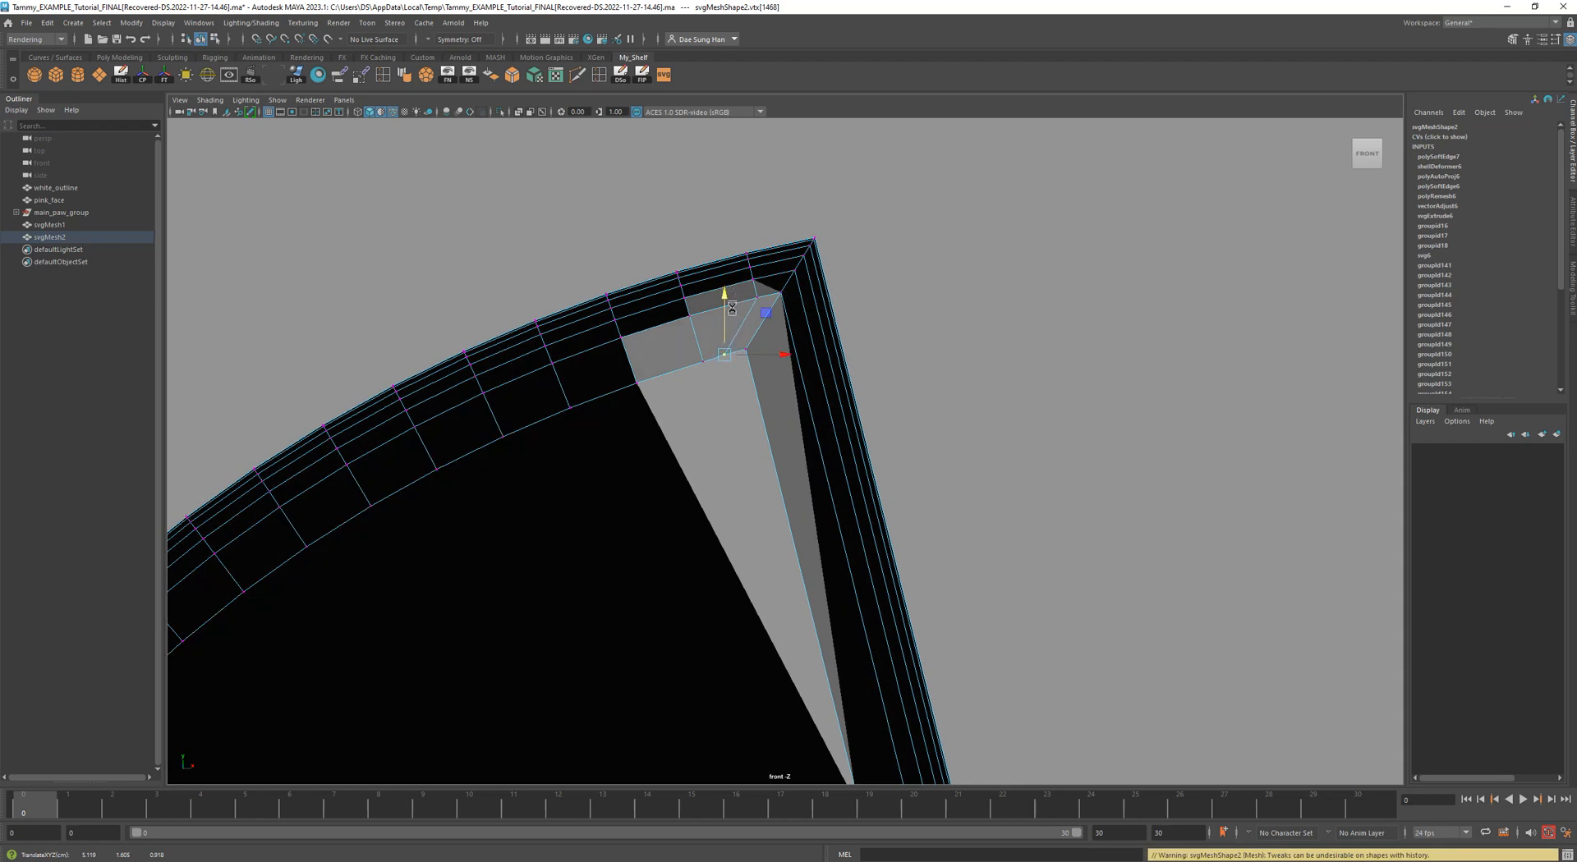
pyautogui.press('space')
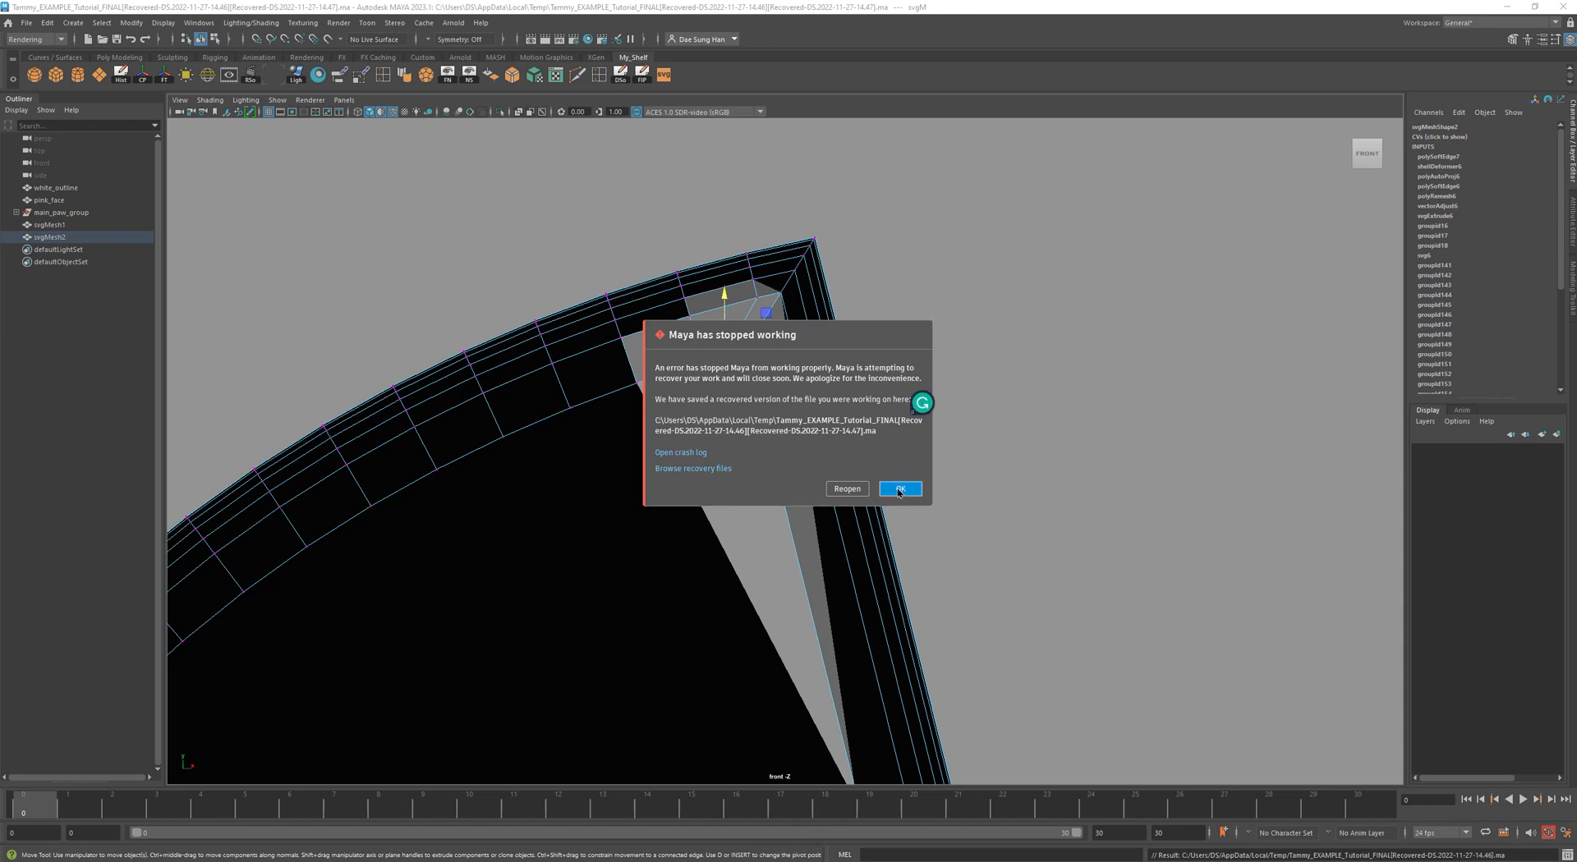
# Restart Maya with the newly recovered scene and dismiss the error report without sending it.
pyautogui.click(846, 488)
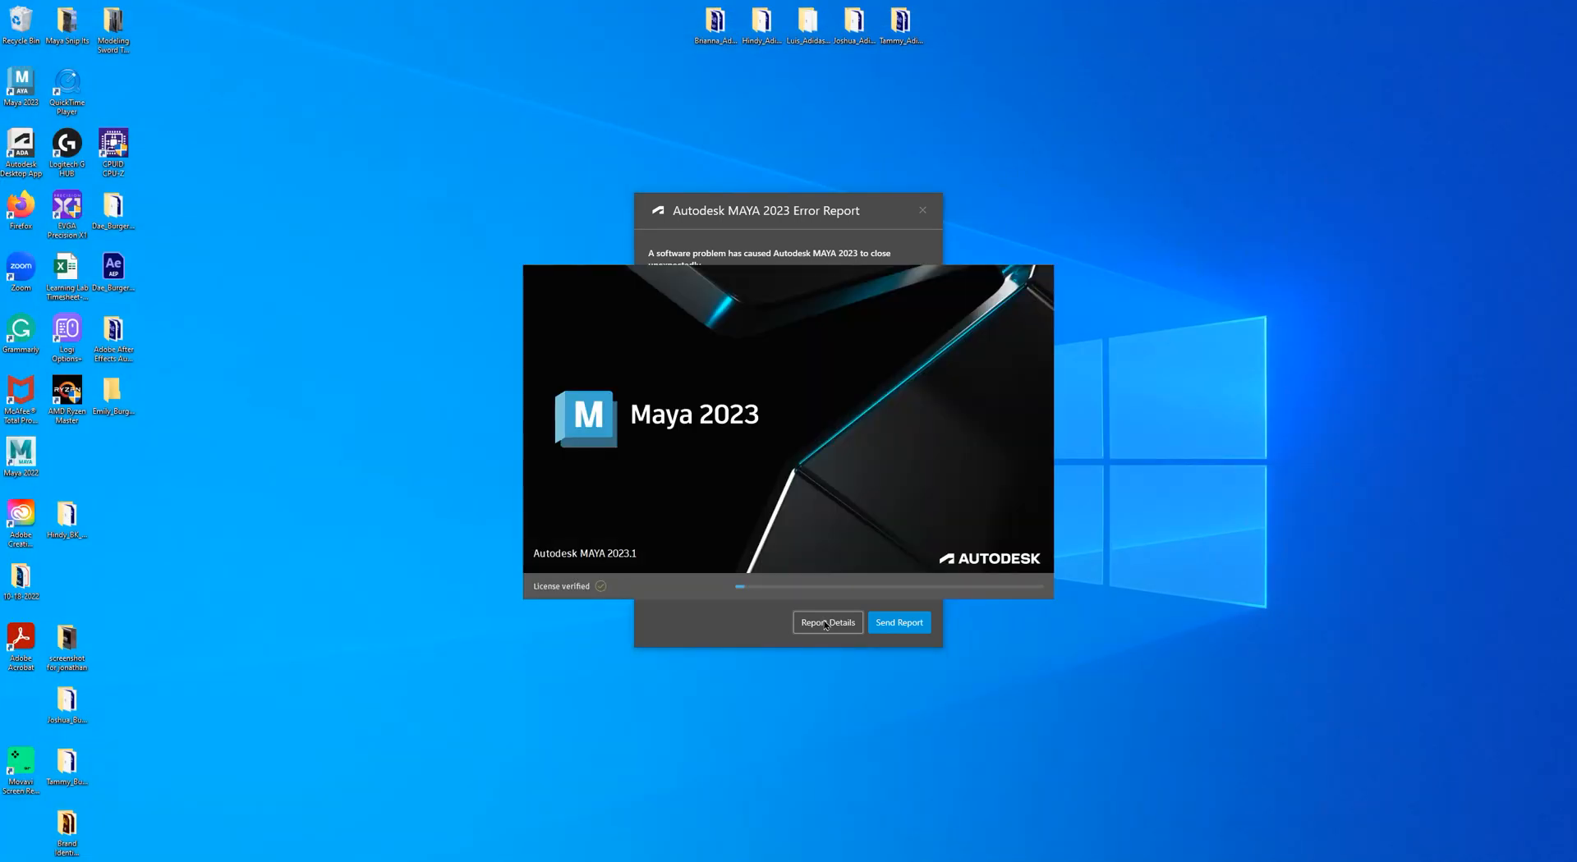
pyautogui.click(922, 210)
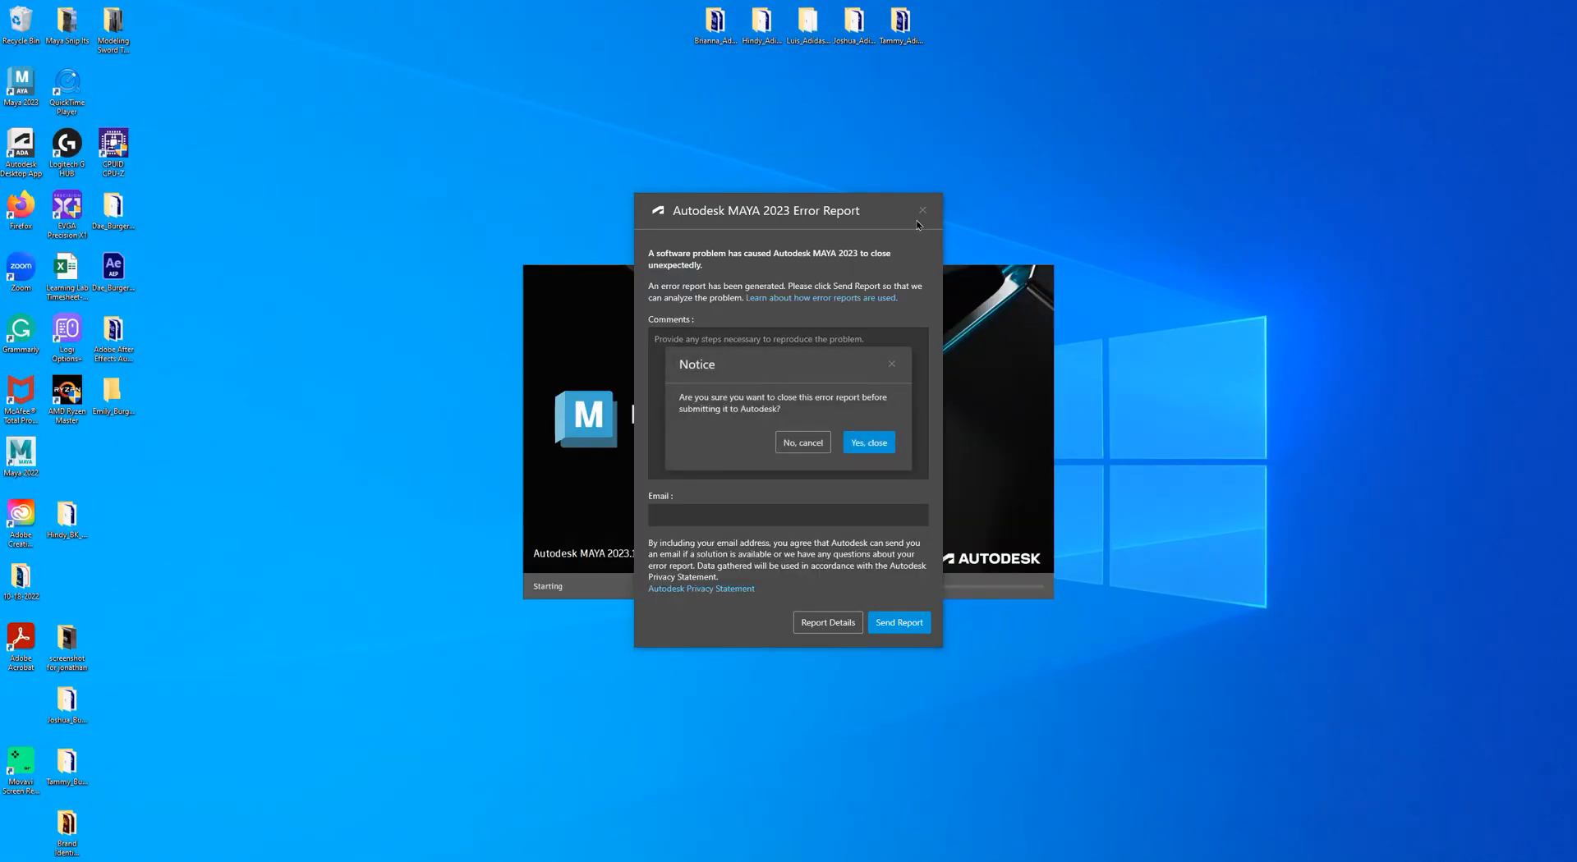
pyautogui.click(873, 444)
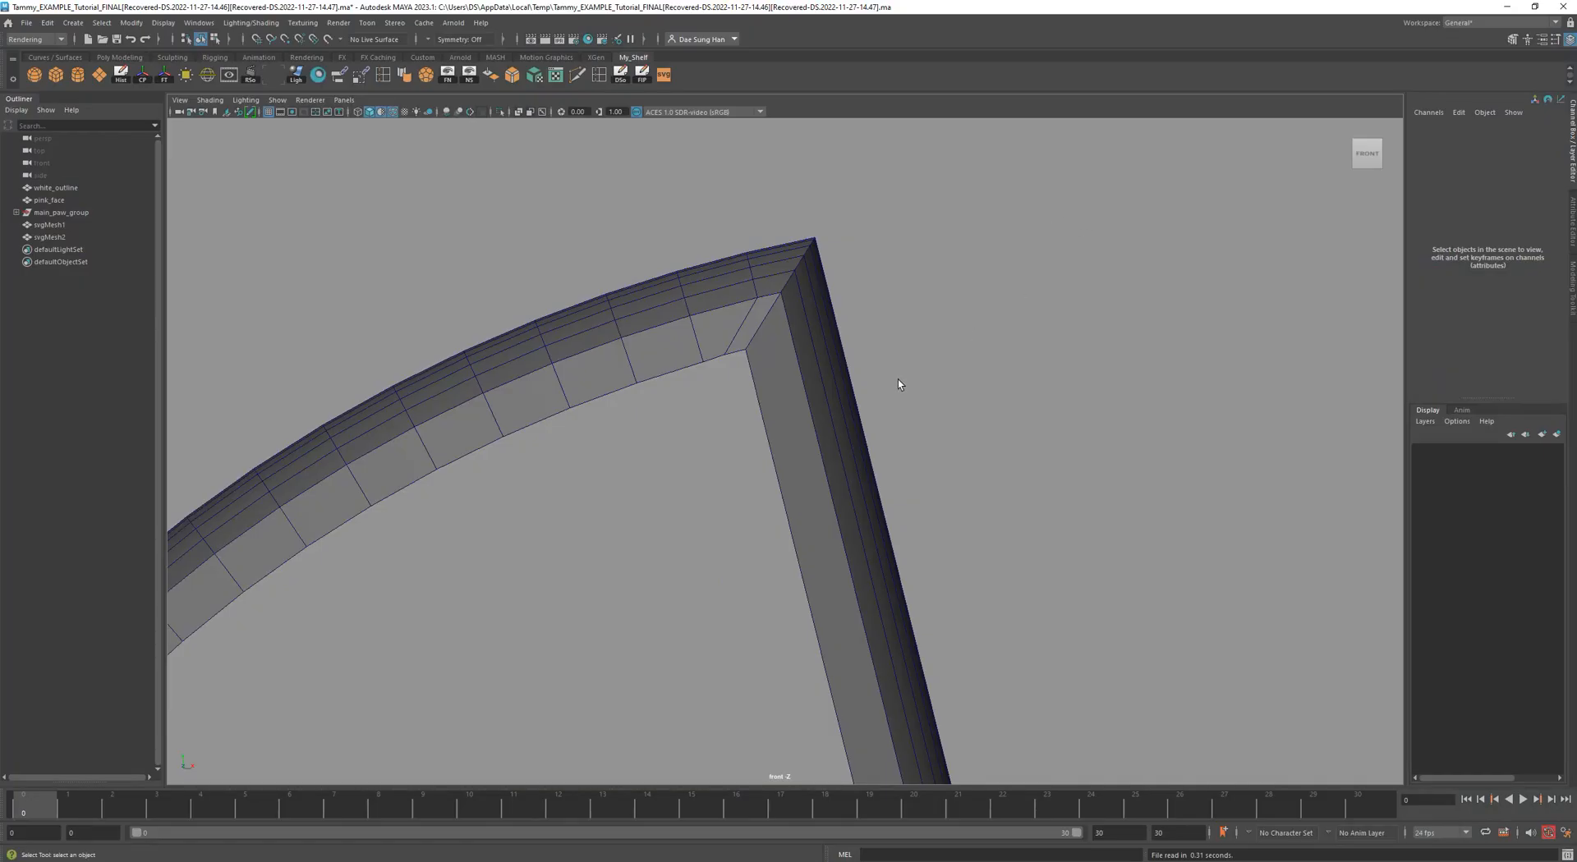
# Select the CREATIVE DESIGNS mesh, inspect the letter C's tip in the front view and return to the perspective view.
pyautogui.keyDown('alt'); pyautogui.moveTo(982, 370); pyautogui.dragTo(908, 373, button='right'); pyautogui.keyUp('alt')
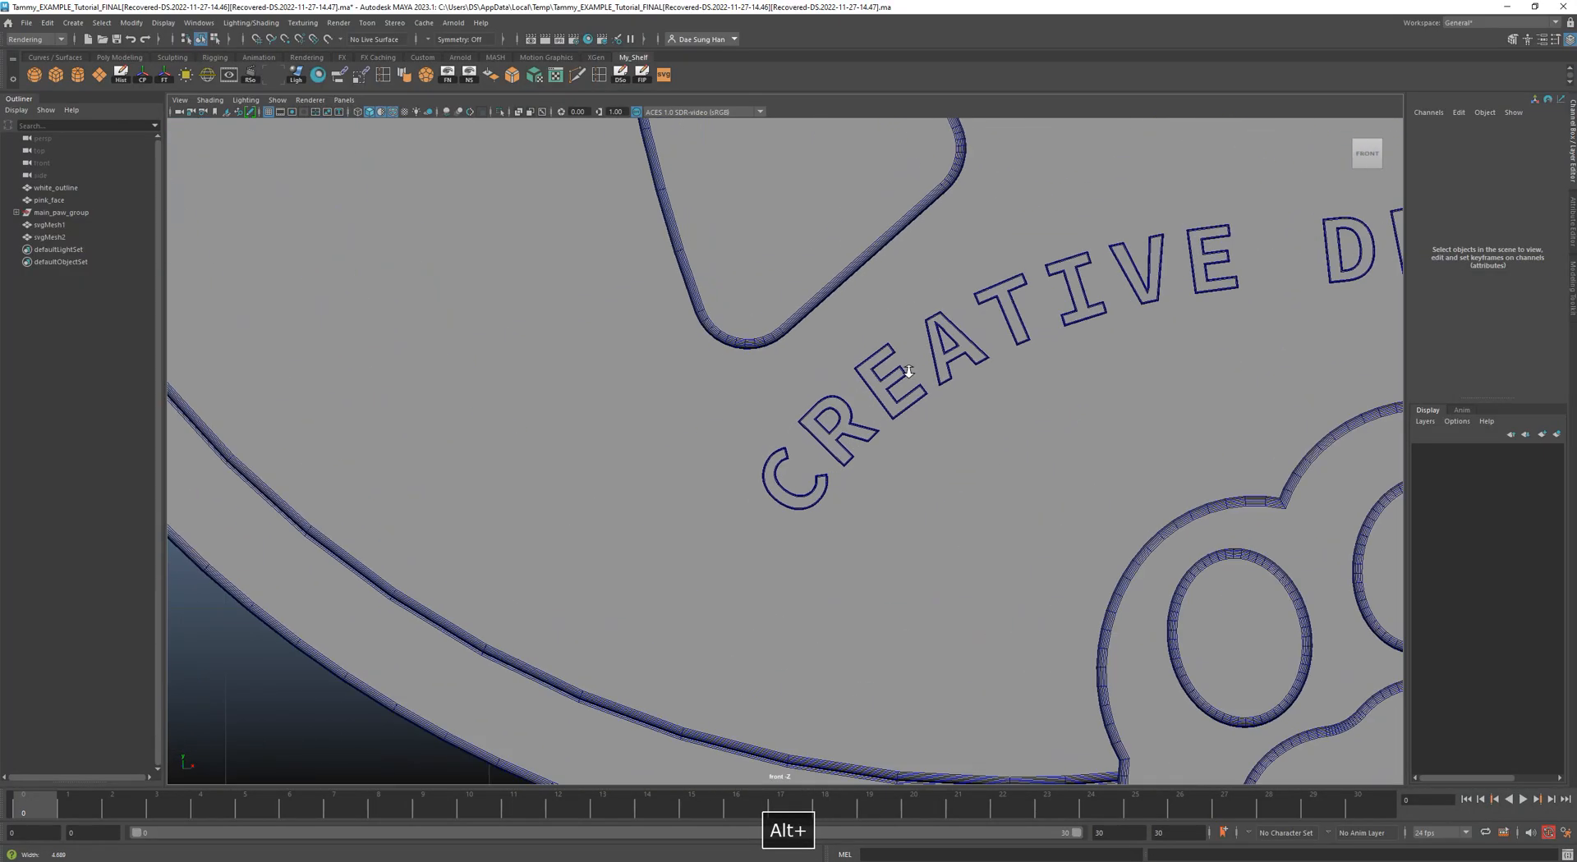
pyautogui.scroll(12, 944, 380)
pyautogui.keyDown('alt'); pyautogui.moveTo(777, 400); pyautogui.dragTo(1396, 481, button='right'); pyautogui.keyUp('alt')
pyautogui.click(784, 456)
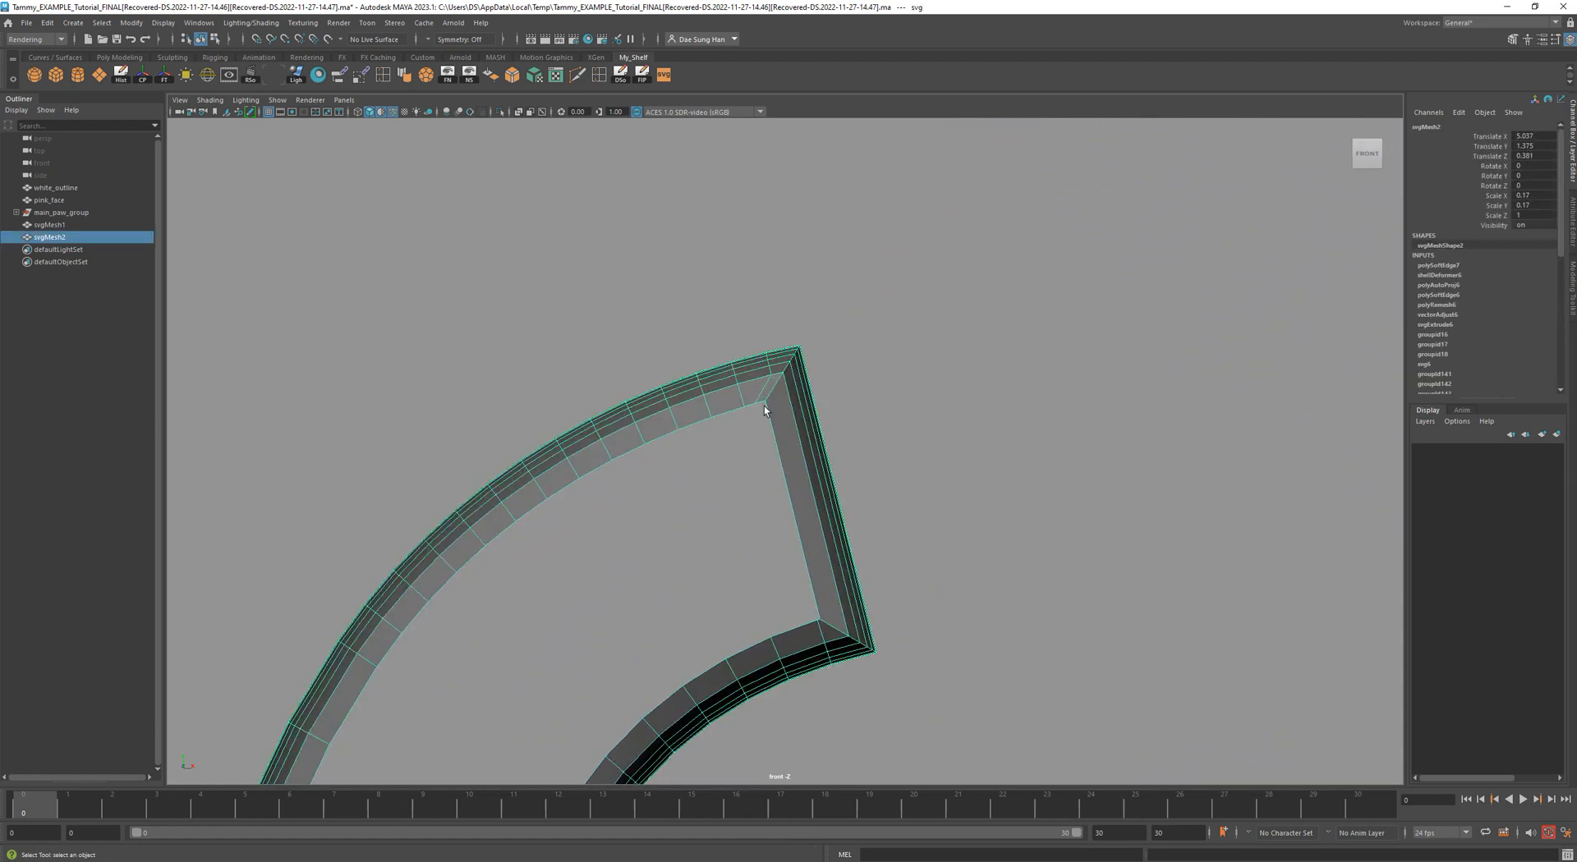
pyautogui.press('space')
pyautogui.press('space')
pyautogui.keyDown('alt'); pyautogui.moveTo(1035, 306); pyautogui.dragTo(704, 372); pyautogui.keyUp('alt')
# Save the recovered scene in the final project's scenes folder, appending _Temp to the original tutorial file name.
pyautogui.hotkey('ctrl', 'shift', 's')
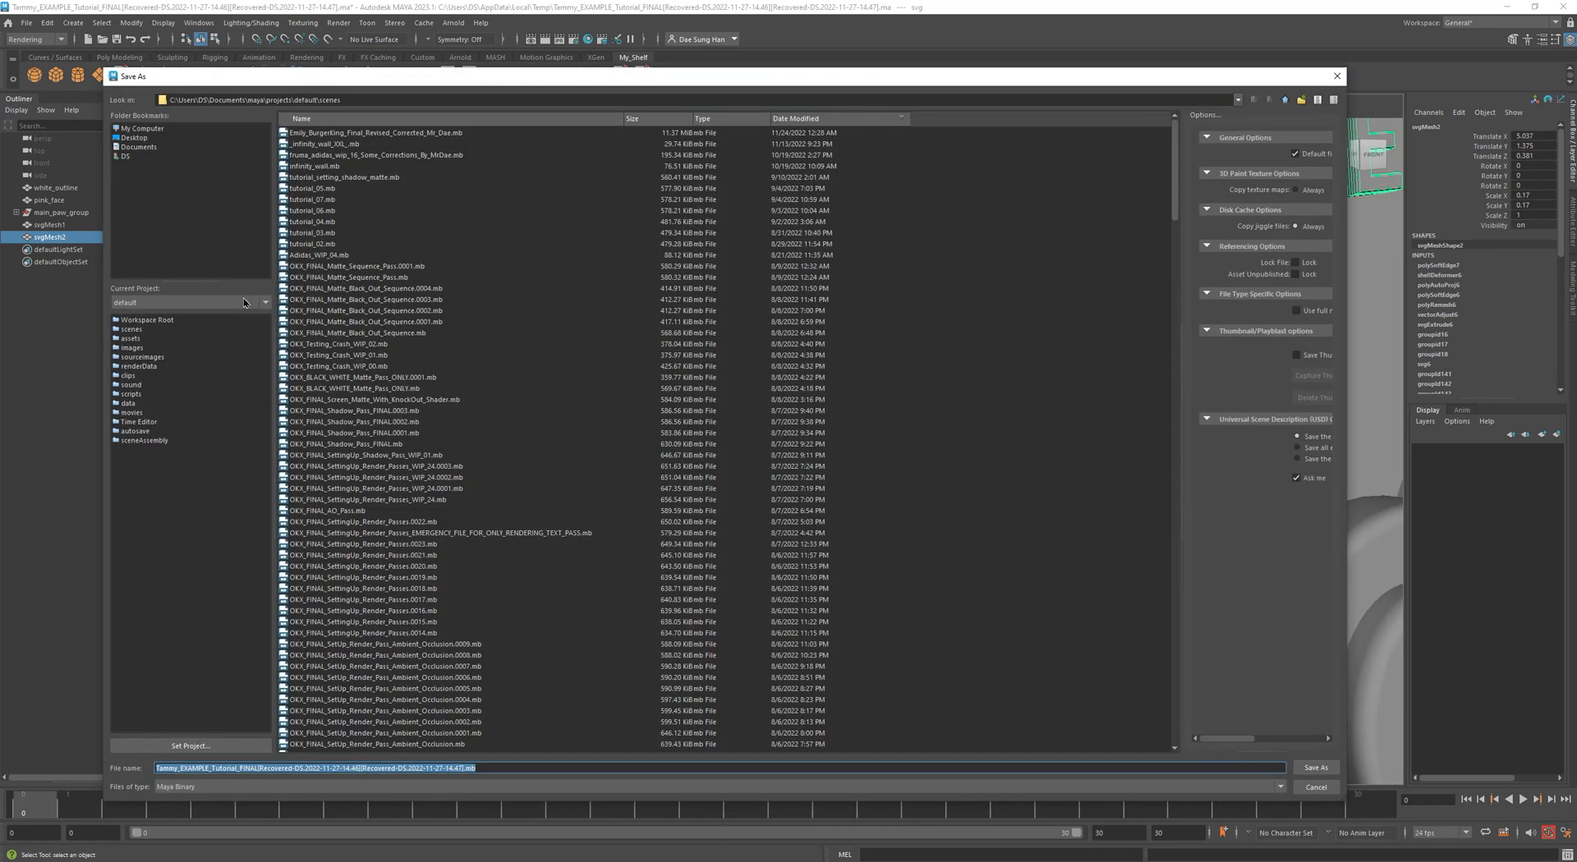
pyautogui.click(244, 301)
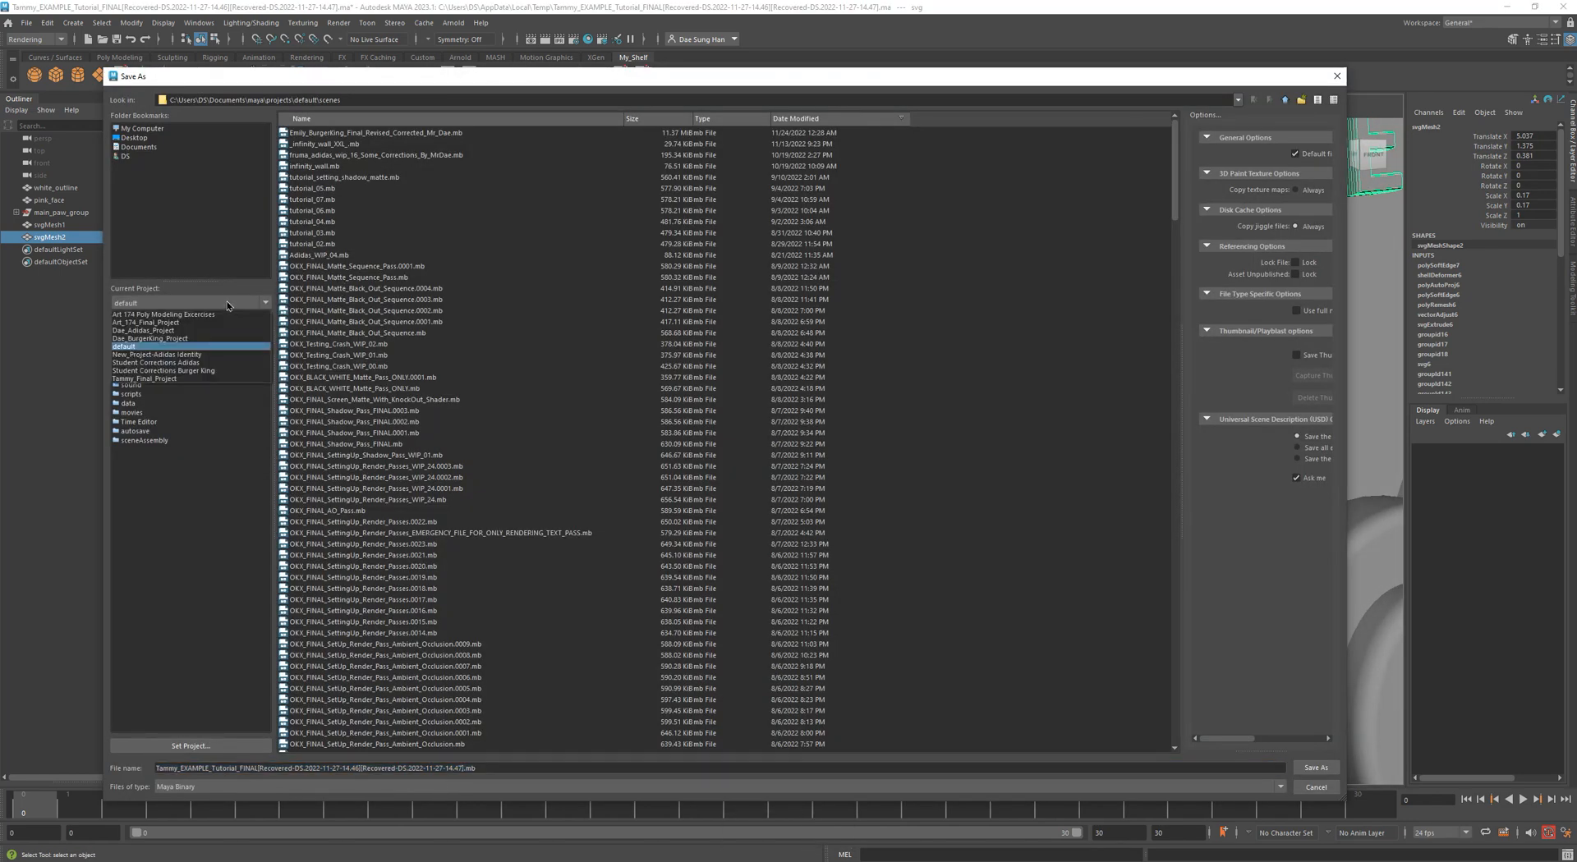
pyautogui.click(206, 380)
pyautogui.doubleClick(304, 133)
pyautogui.click(323, 133)
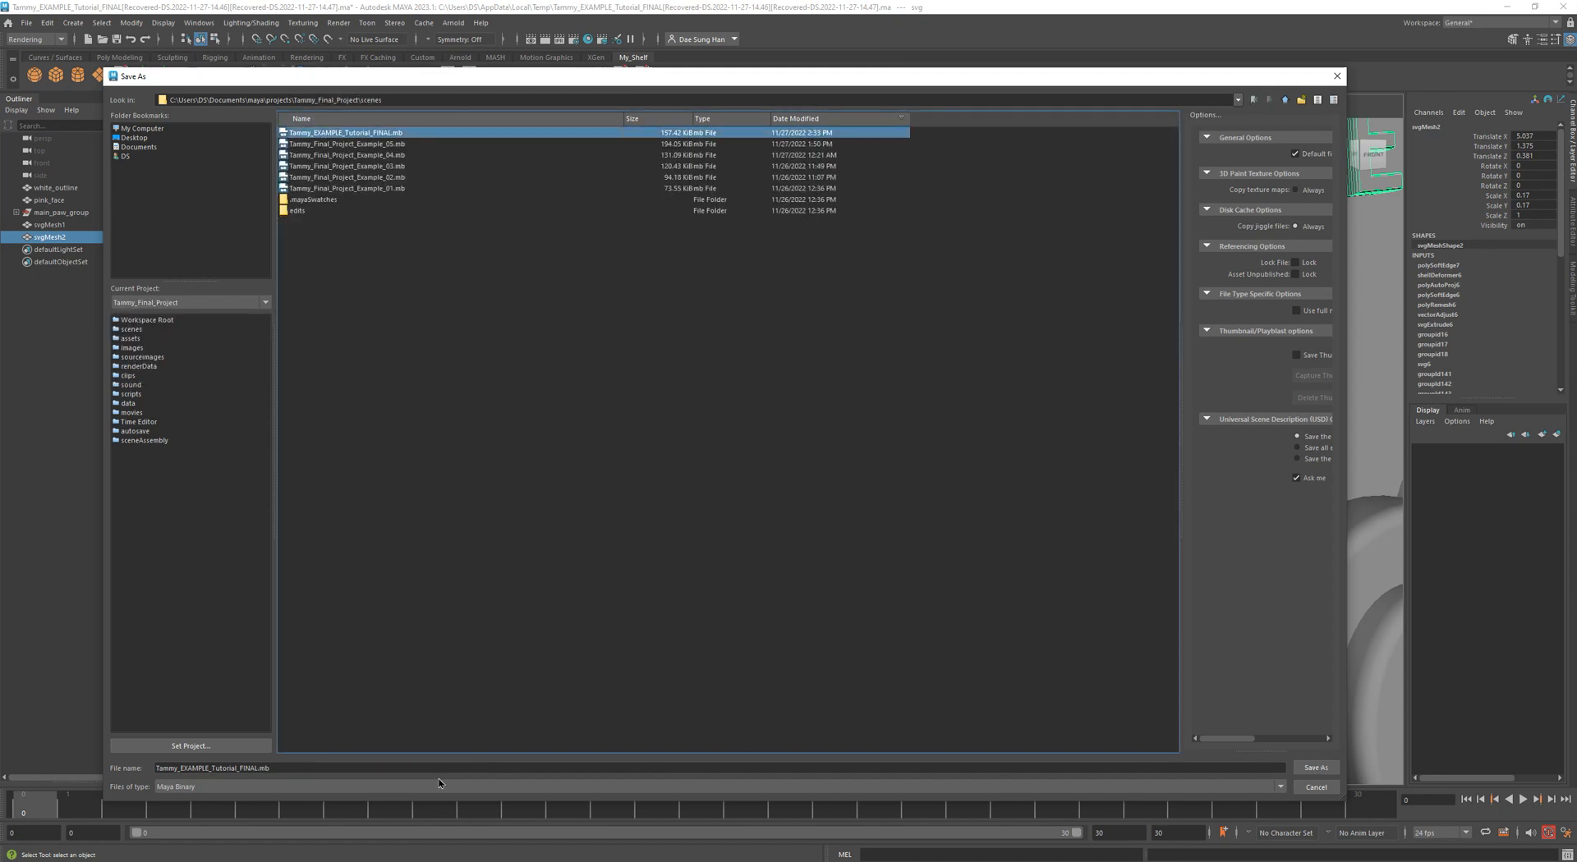
pyautogui.click(257, 769)
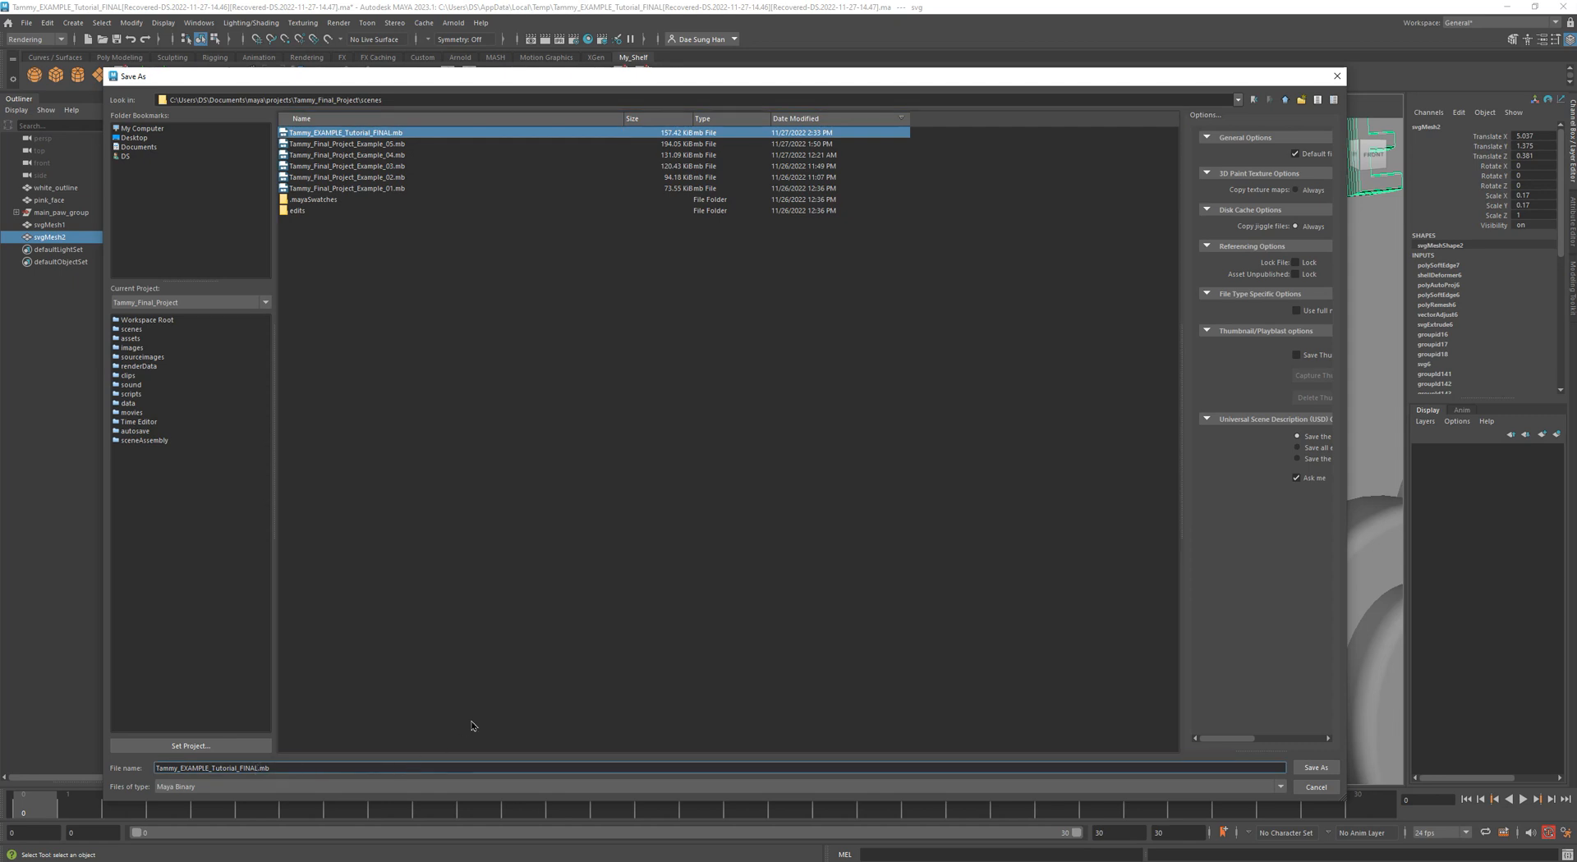
pyautogui.write('_')
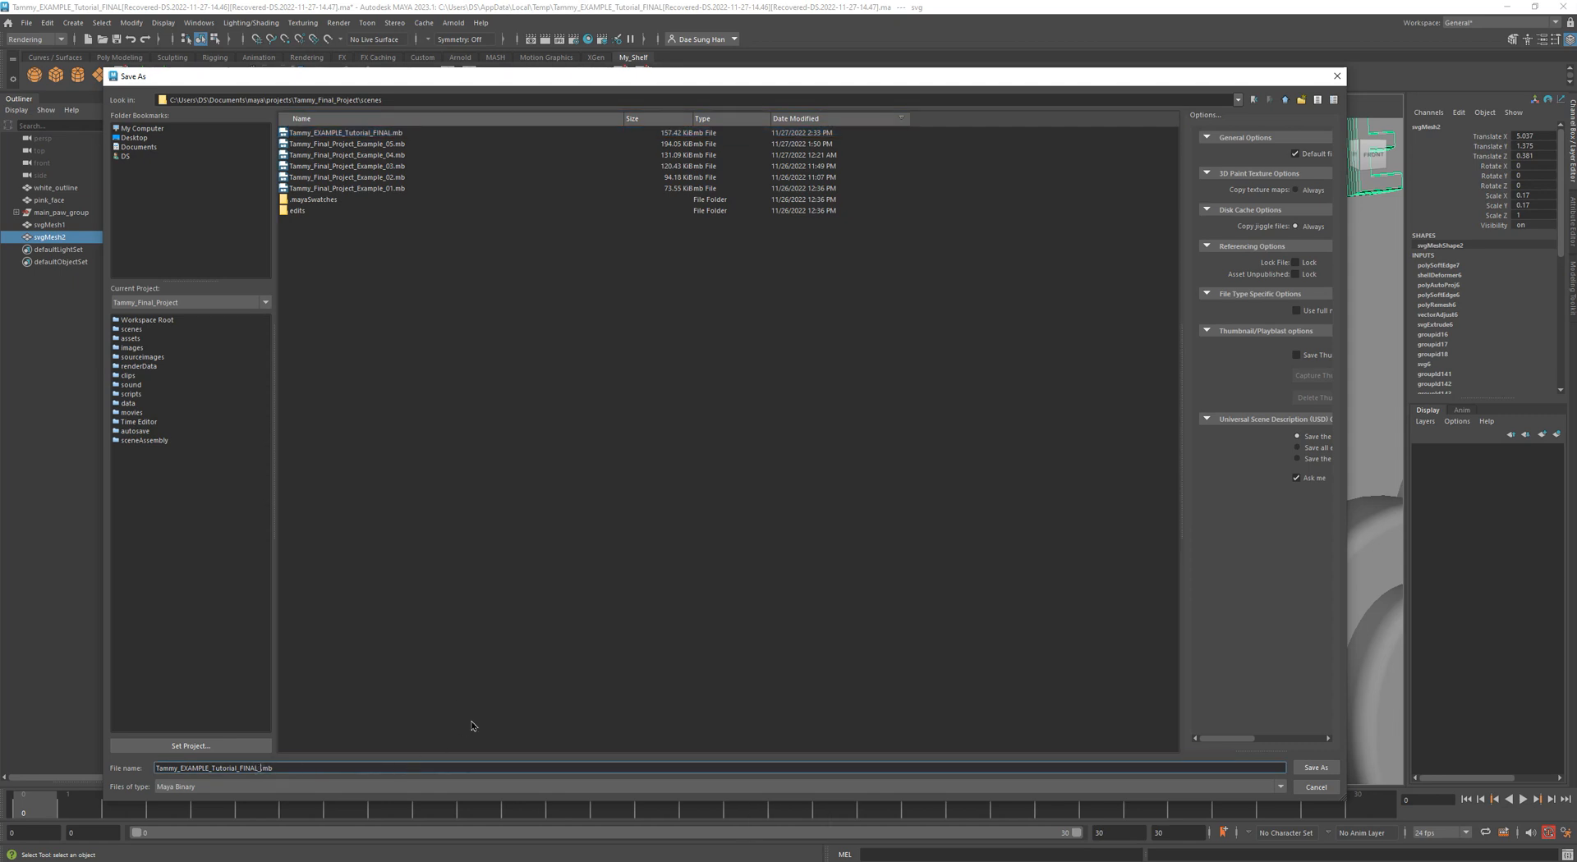
pyautogui.write('T')
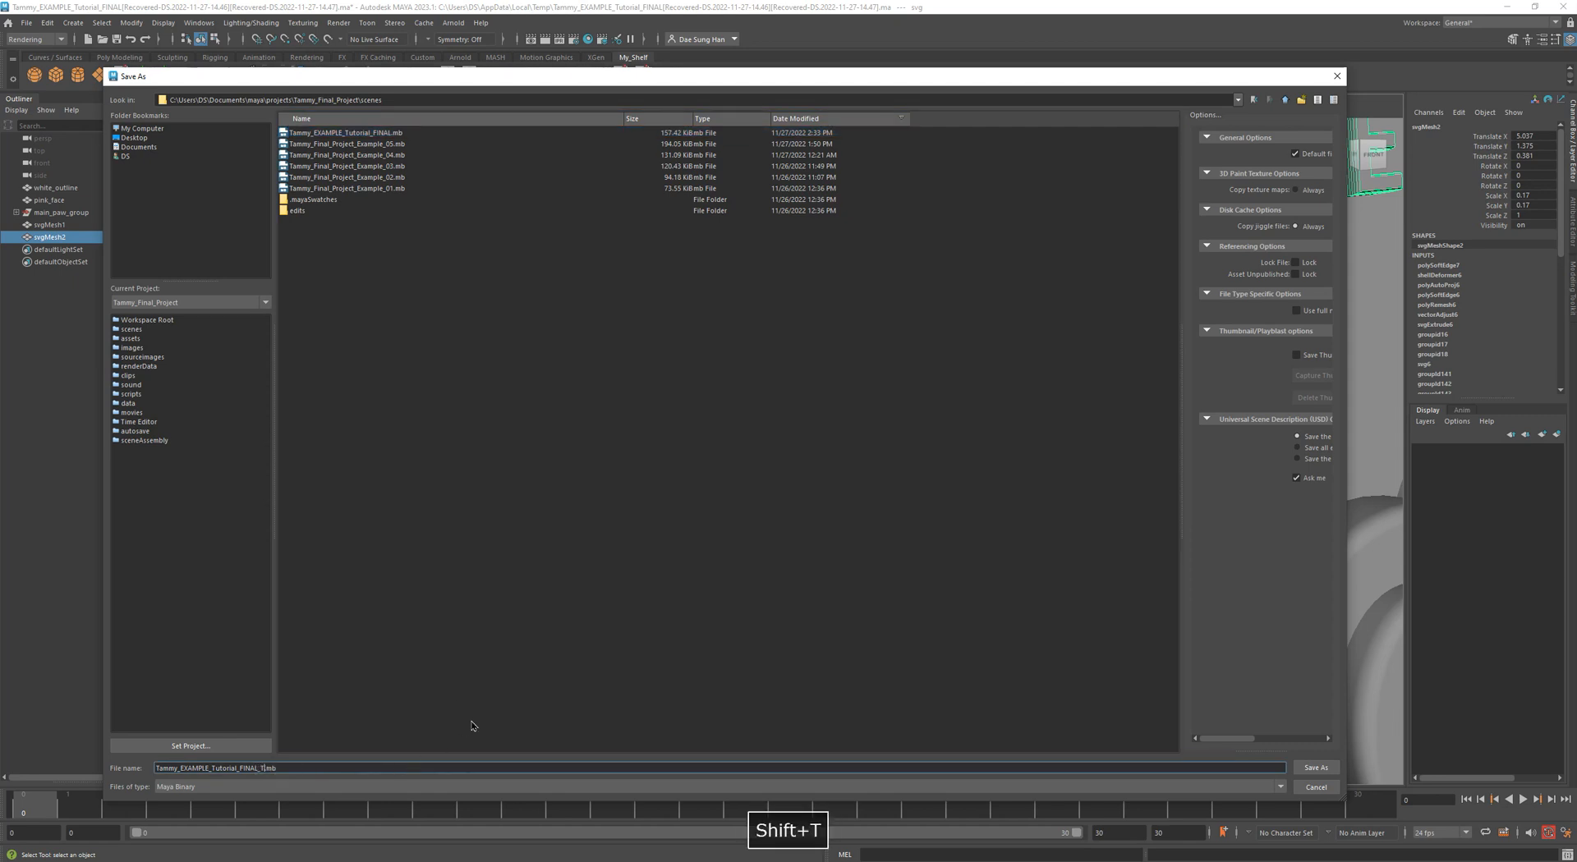
pyautogui.write('emp')
pyautogui.press('Return')
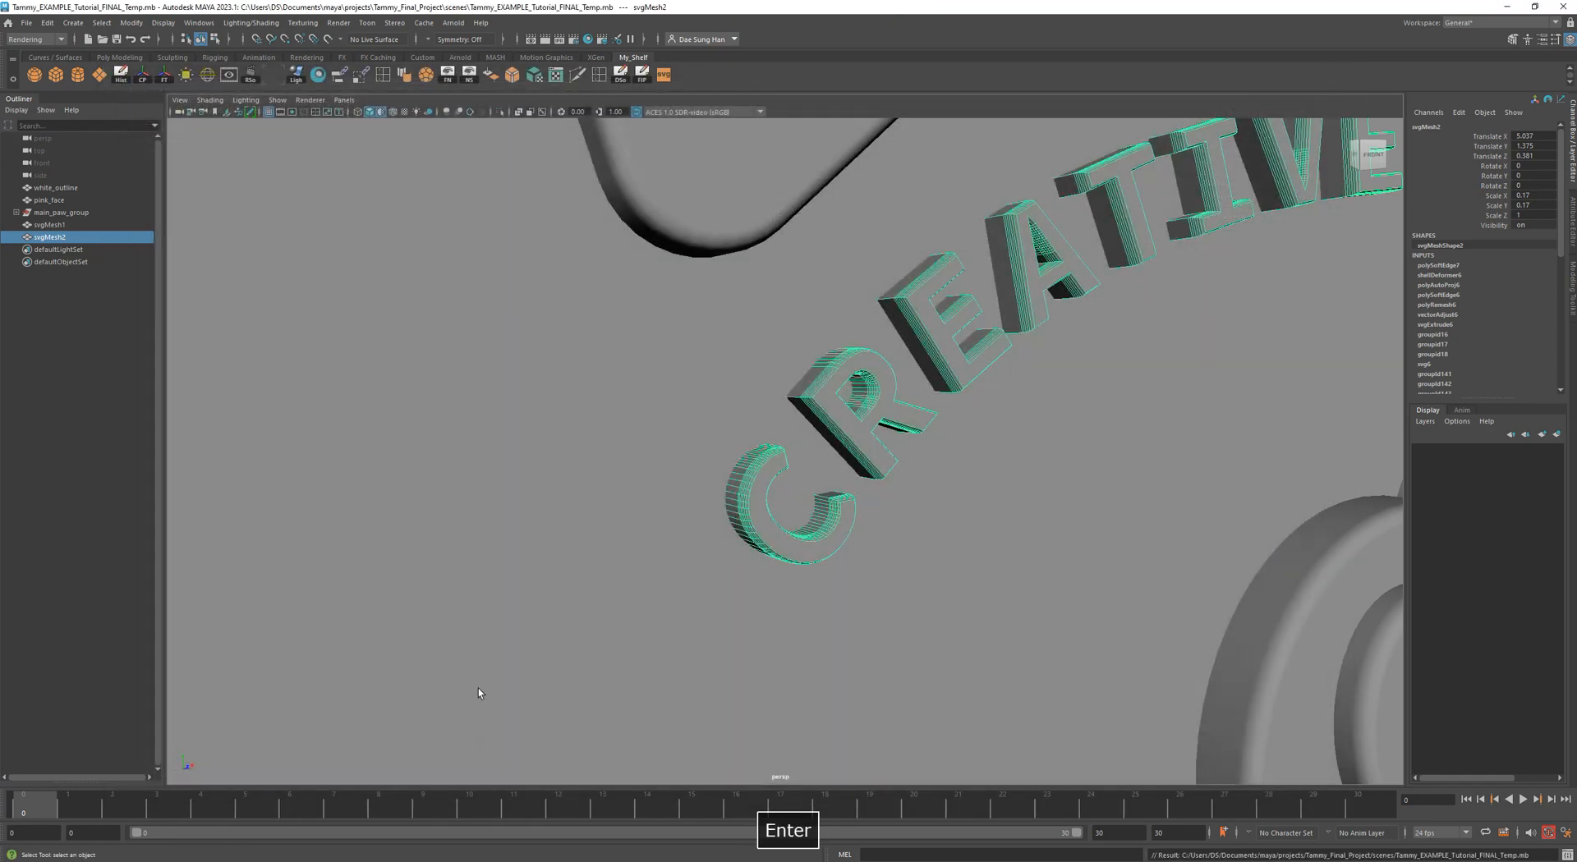
# Examine the bevel and front face at the letter C's upper tip in the perspective view.
pyautogui.keyDown('alt'); pyautogui.moveTo(620, 460); pyautogui.dragTo(1019, 531, button='right'); pyautogui.keyUp('alt')
pyautogui.keyDown('alt'); pyautogui.moveTo(1018, 531); pyautogui.dragTo(690, 461); pyautogui.keyUp('alt')
pyautogui.keyDown('alt'); pyautogui.moveTo(690, 461); pyautogui.dragTo(984, 524, button='right'); pyautogui.keyUp('alt')
pyautogui.keyDown('alt'); pyautogui.moveTo(984, 523); pyautogui.dragTo(916, 460); pyautogui.keyUp('alt')
pyautogui.keyDown('shift'); pyautogui.click(743, 539); pyautogui.keyUp('shift')
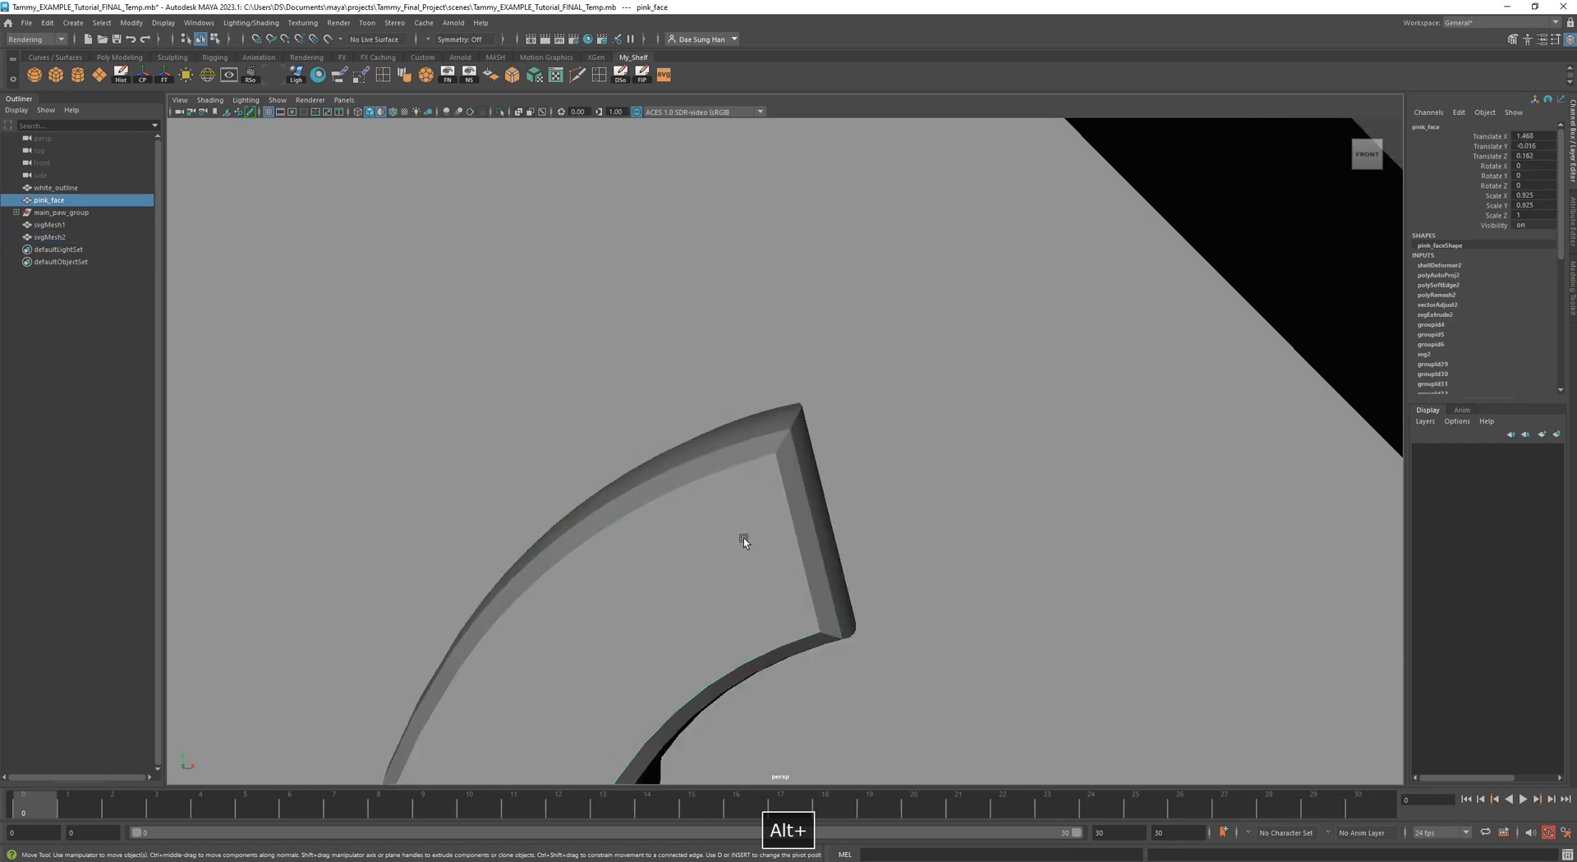
pyautogui.keyDown('alt'); pyautogui.moveTo(969, 534); pyautogui.dragTo(800, 524, button='right'); pyautogui.keyUp('alt')
pyautogui.keyDown('alt'); pyautogui.moveTo(846, 474); pyautogui.dragTo(849, 394, button='middle'); pyautogui.keyUp('alt')
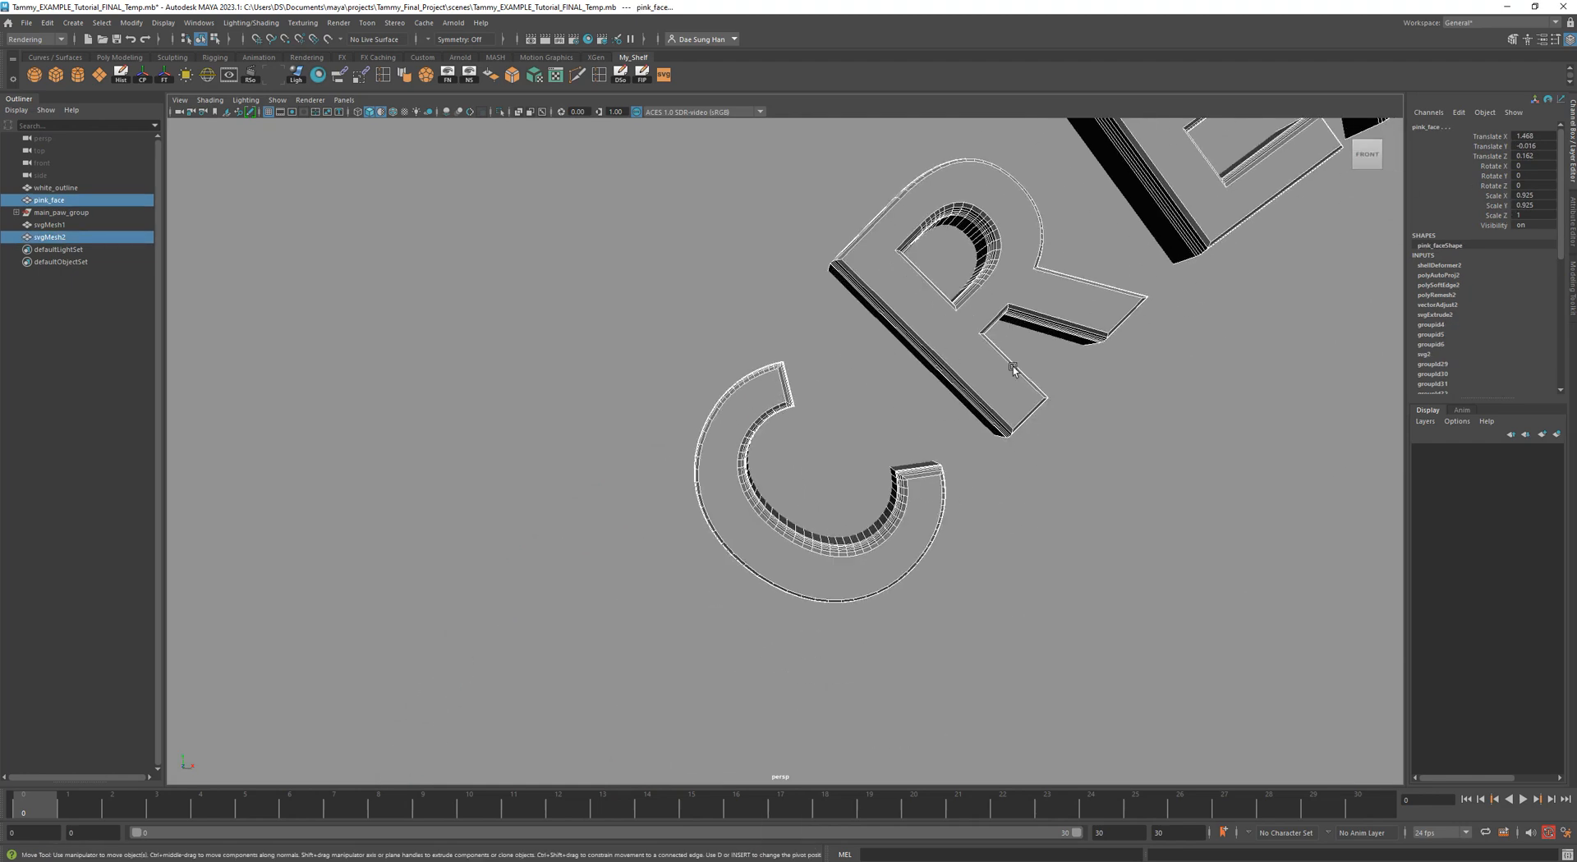
# Reselect only the CREATIVE DESIGNS mesh and show the extrusion and bevel settings in its SVG geometry attributes.
pyautogui.click(1571, 215)
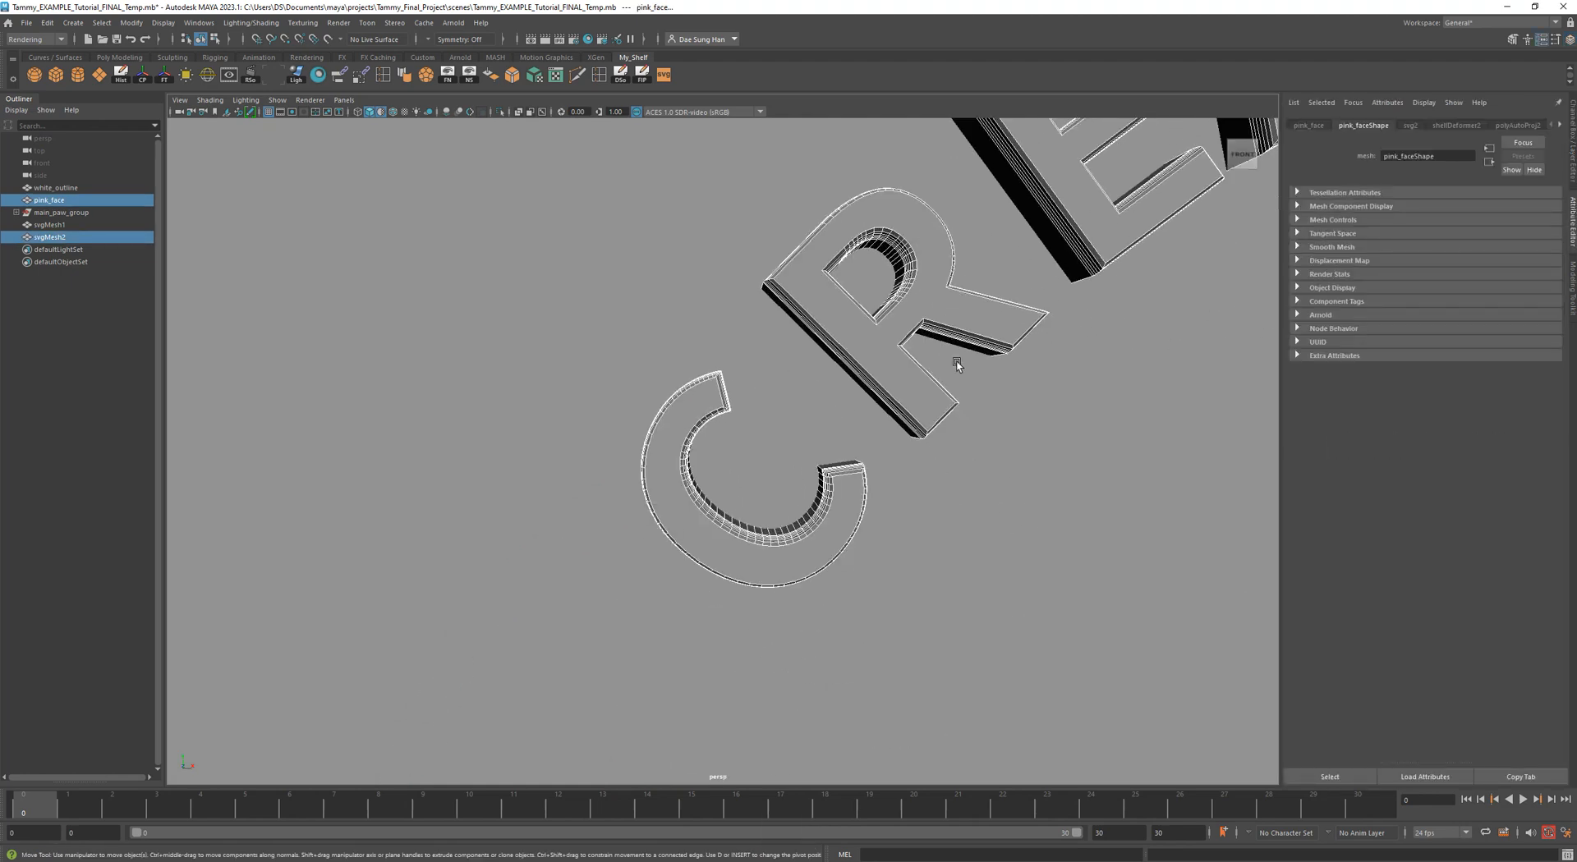
pyautogui.press('w')
pyautogui.click(1410, 126)
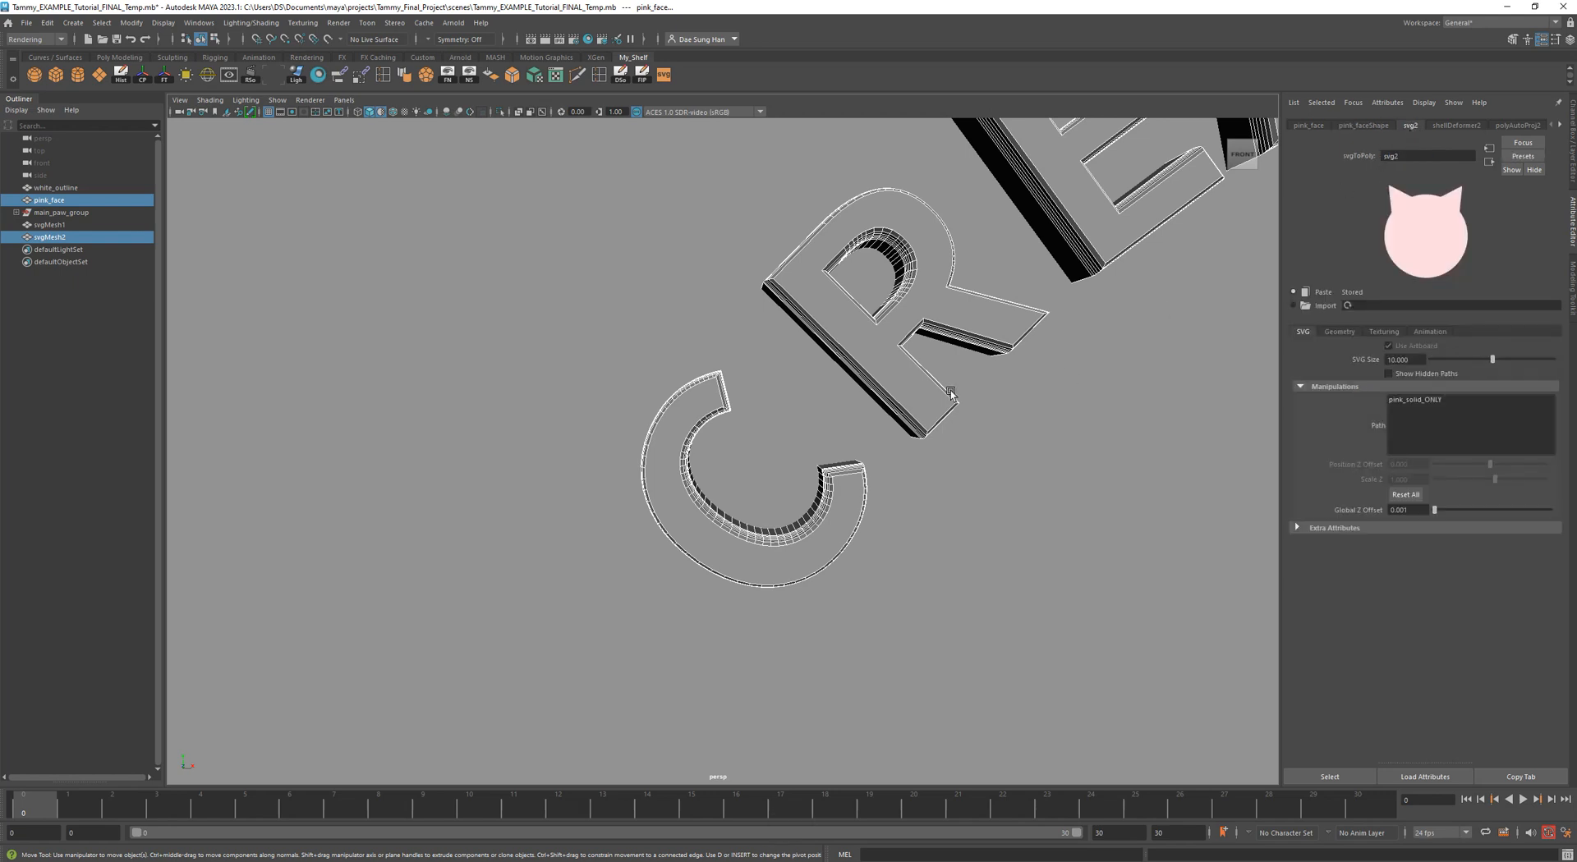
pyautogui.click(945, 298)
pyautogui.press('w')
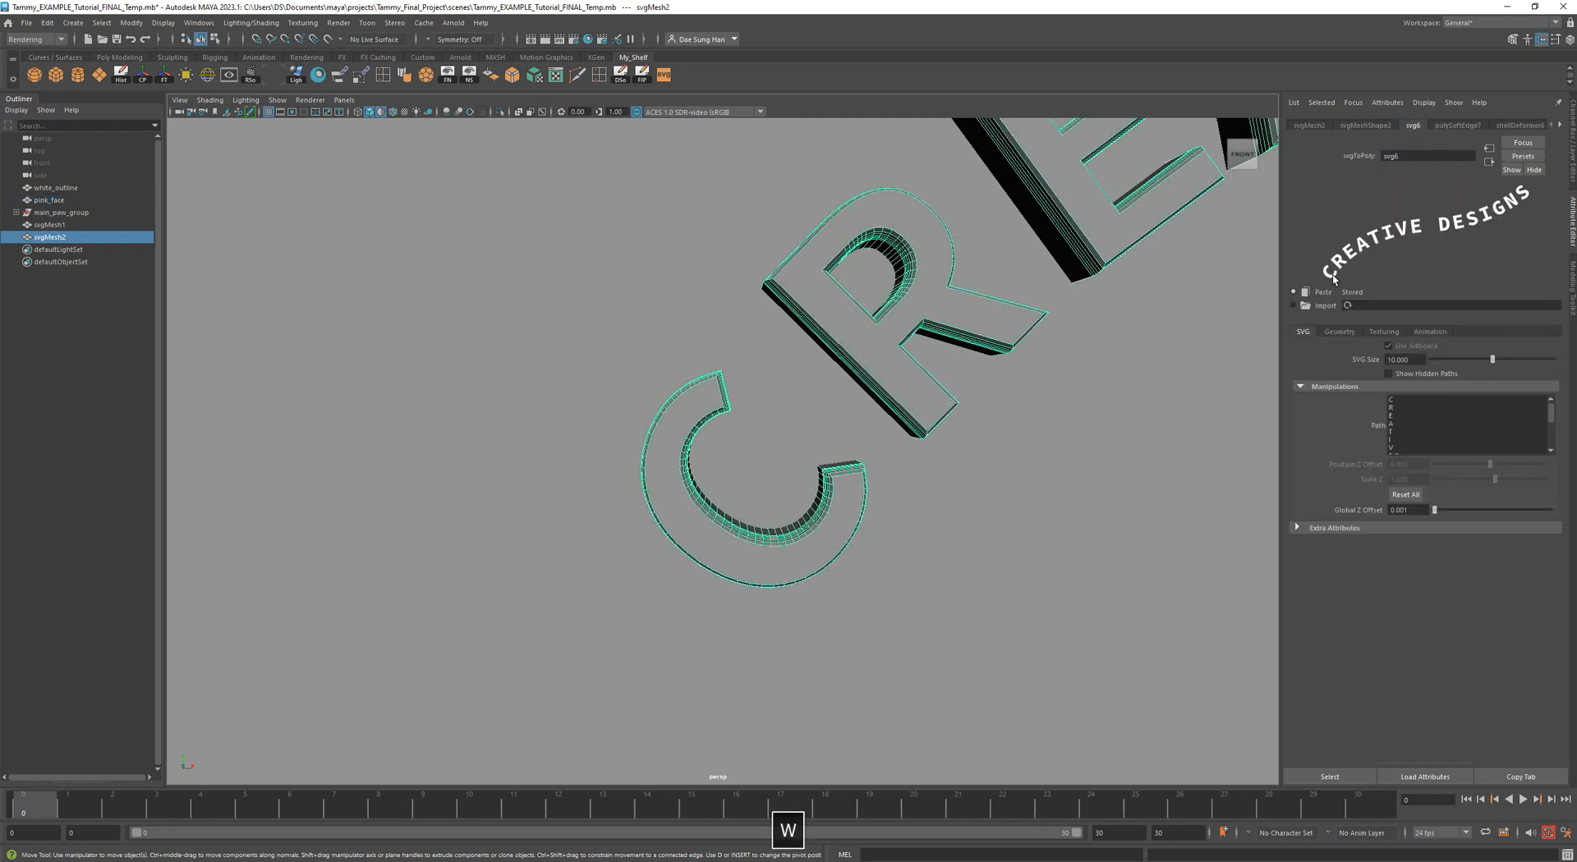
pyautogui.click(1337, 332)
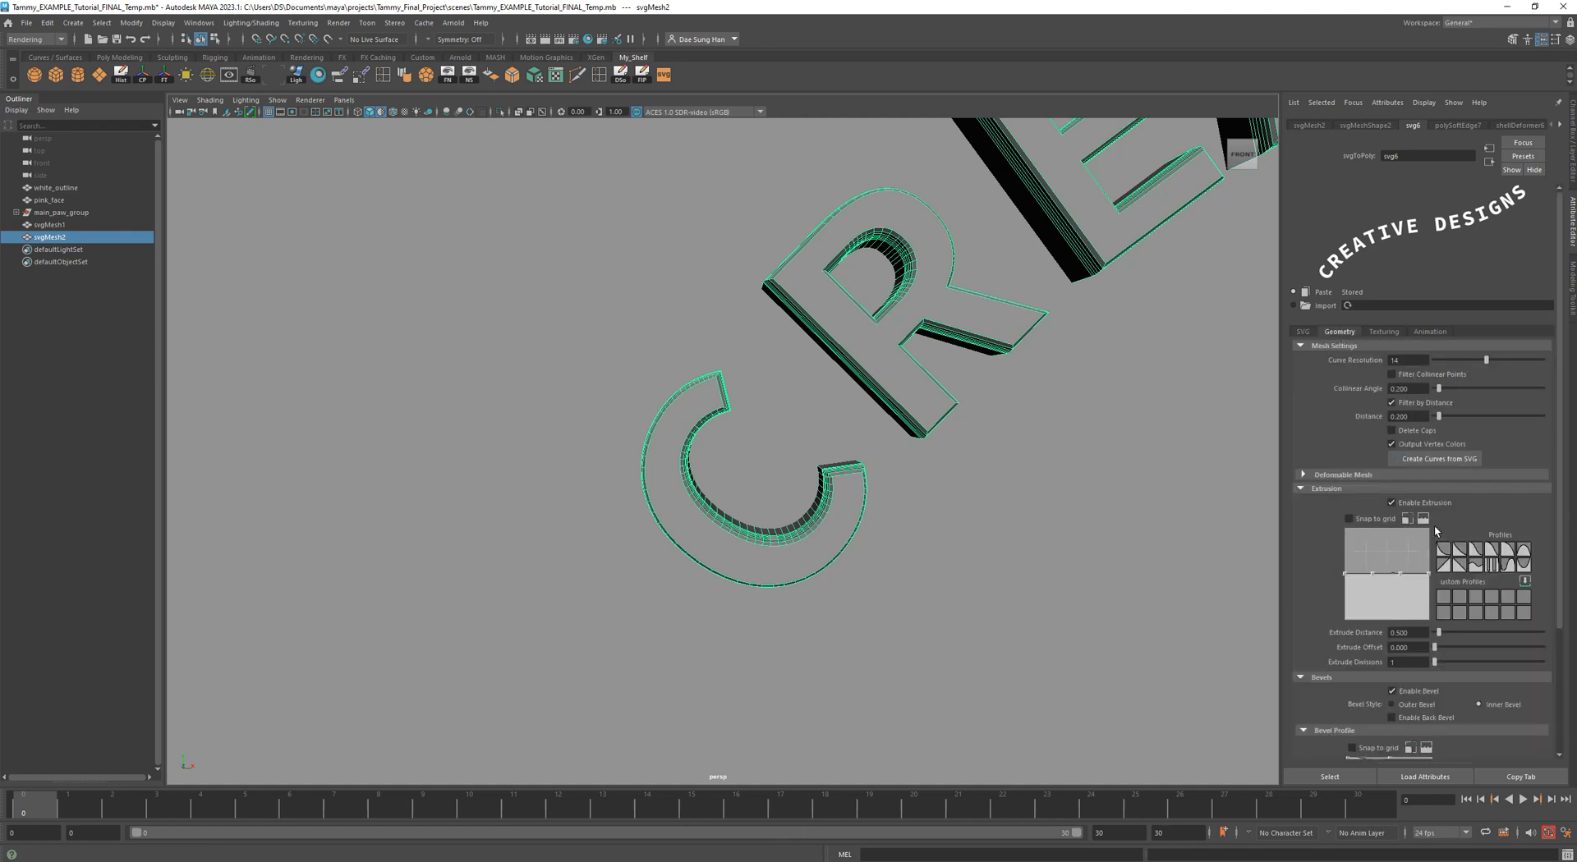
pyautogui.scroll(-3, 1433, 543)
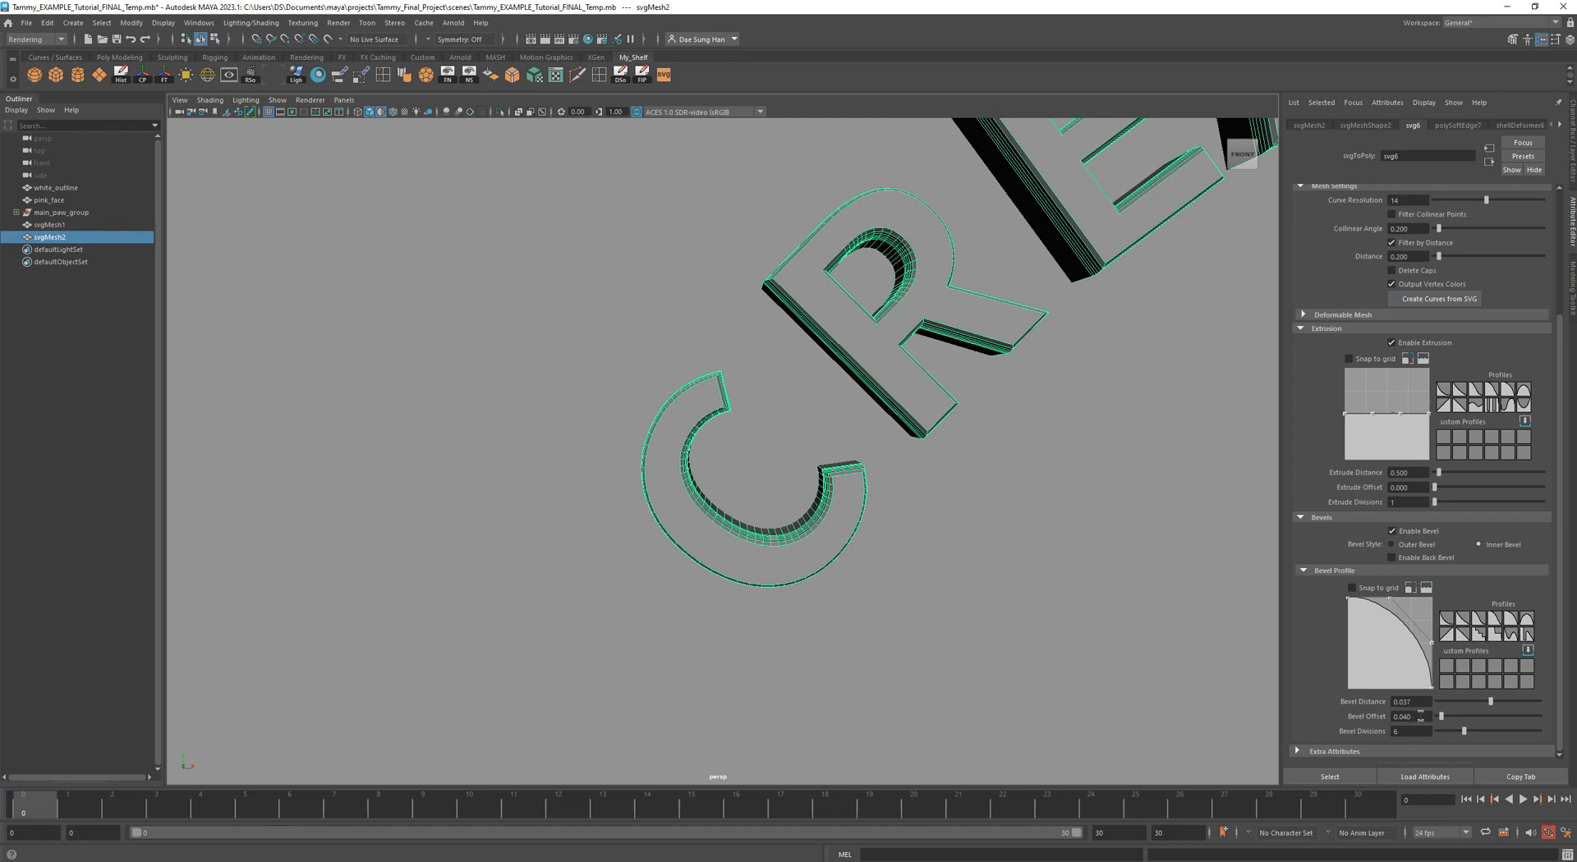
pyautogui.scroll(6, 713, 285)
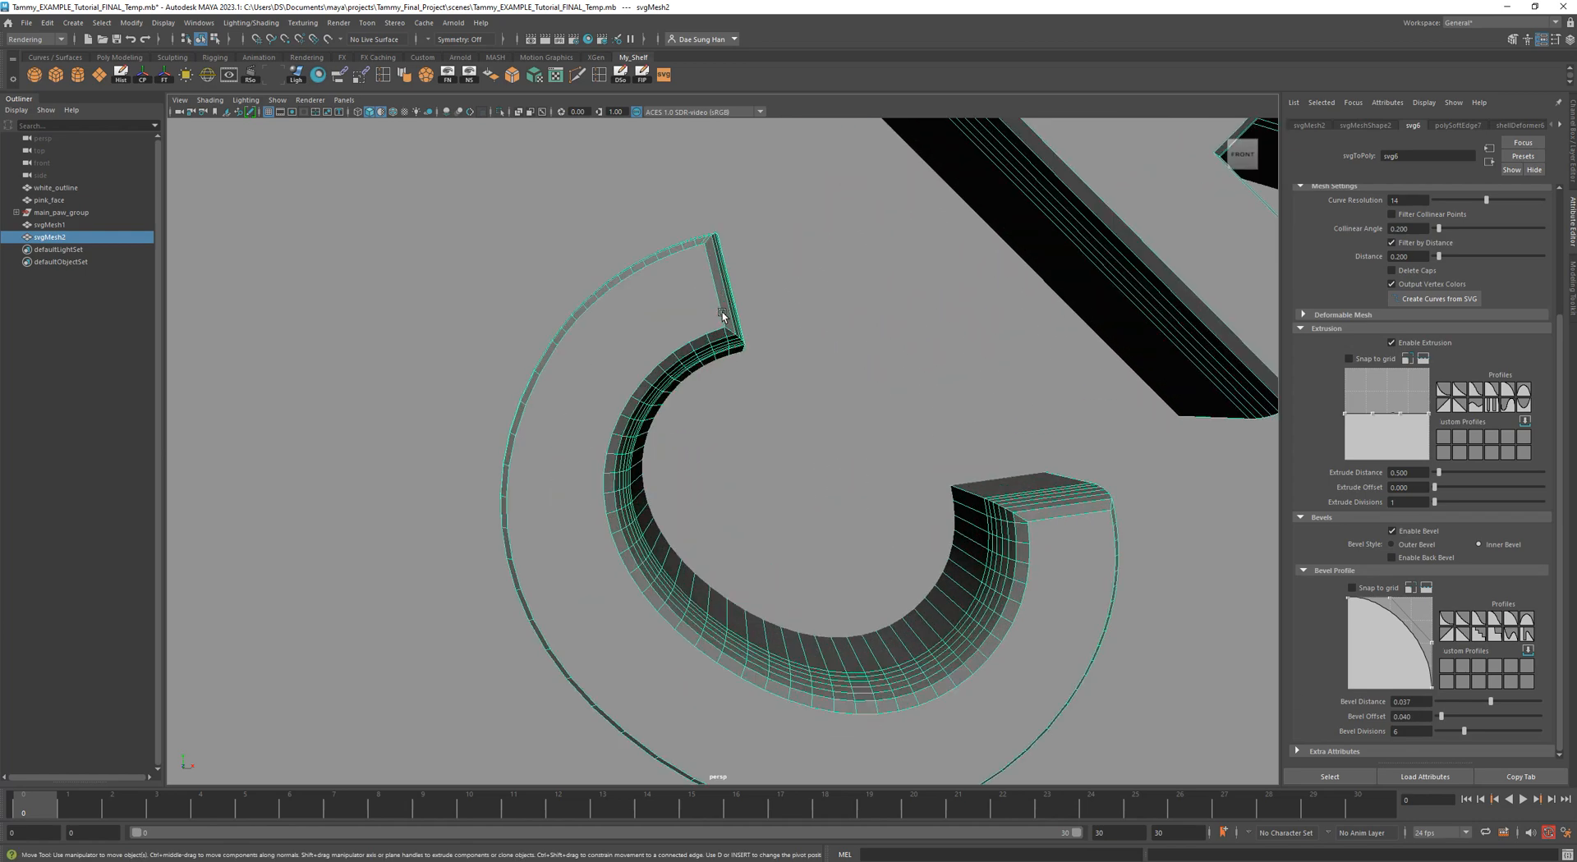
# Examine the bevel geometry at both ends and along the inner curve of the letter C from several angles.
pyautogui.moveTo(757, 374)
pyautogui.keyDown('alt'); pyautogui.mouseDown()
pyautogui.moveTo(777, 404)
pyautogui.moveTo(753, 393)
pyautogui.mouseUp(); pyautogui.keyUp('alt')
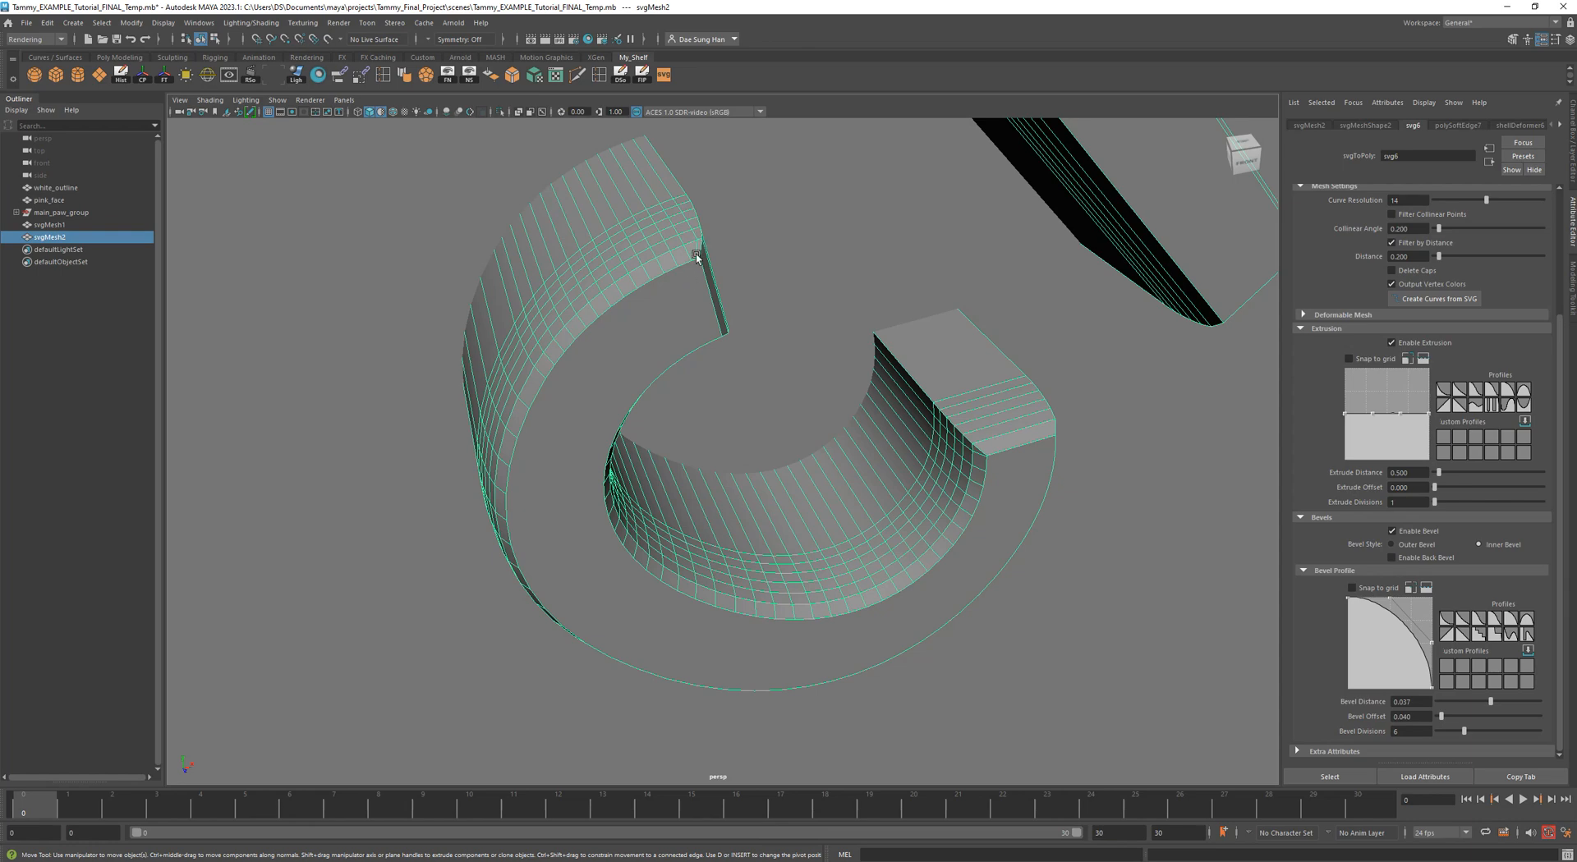
pyautogui.keyDown('alt'); pyautogui.moveTo(716, 335); pyautogui.dragTo(651, 296); pyautogui.keyUp('alt')
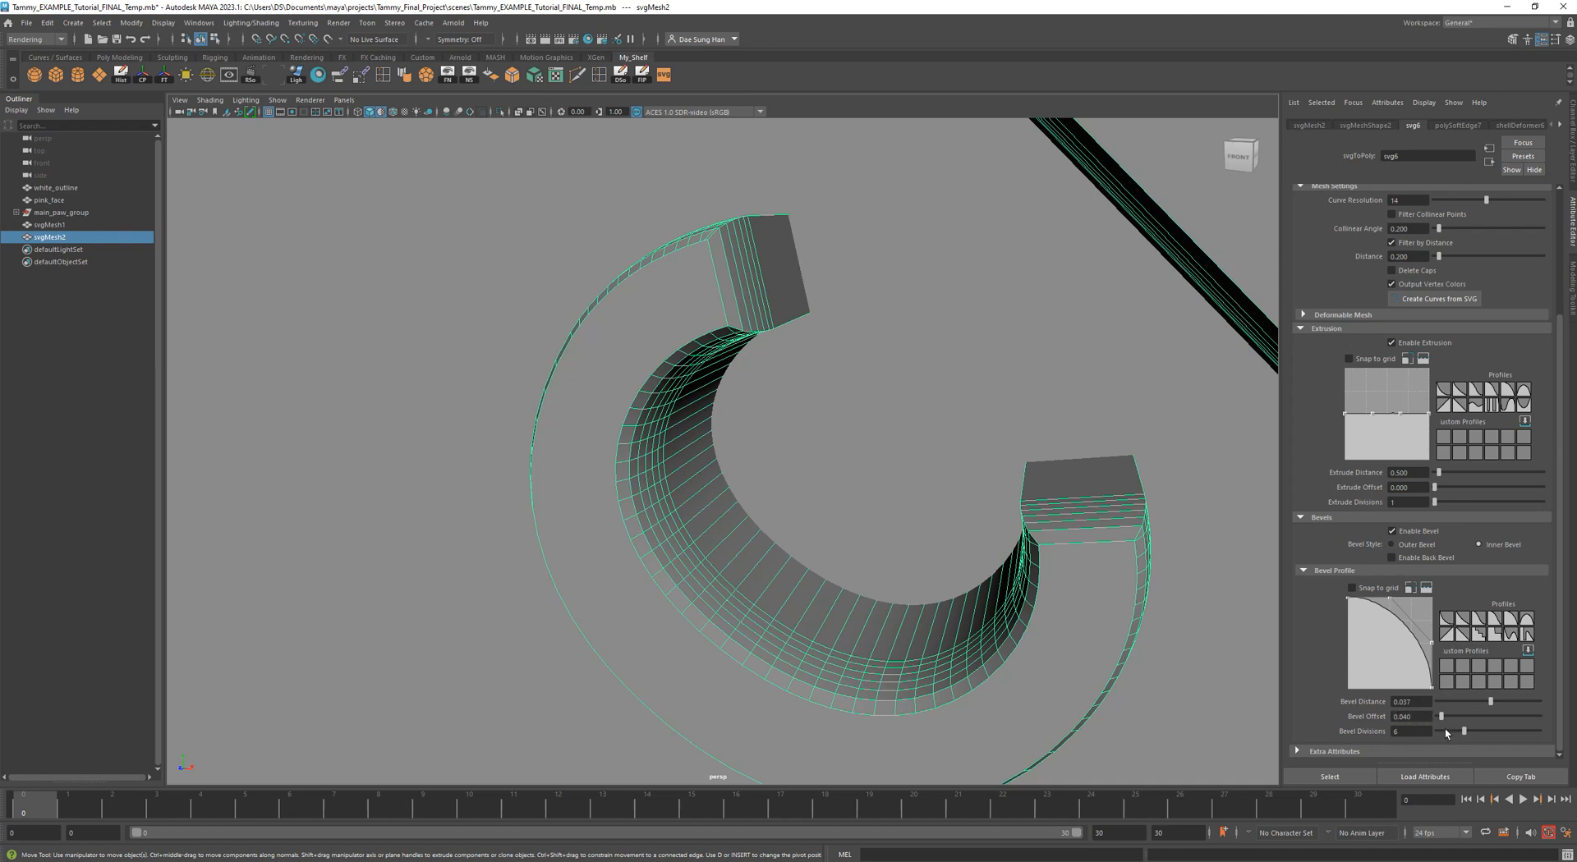
pyautogui.keyDown('alt'); pyautogui.moveTo(683, 217); pyautogui.dragTo(737, 224, button='right'); pyautogui.keyUp('alt')
pyautogui.keyDown('alt'); pyautogui.moveTo(713, 205); pyautogui.dragTo(672, 319, button='middle'); pyautogui.keyUp('alt')
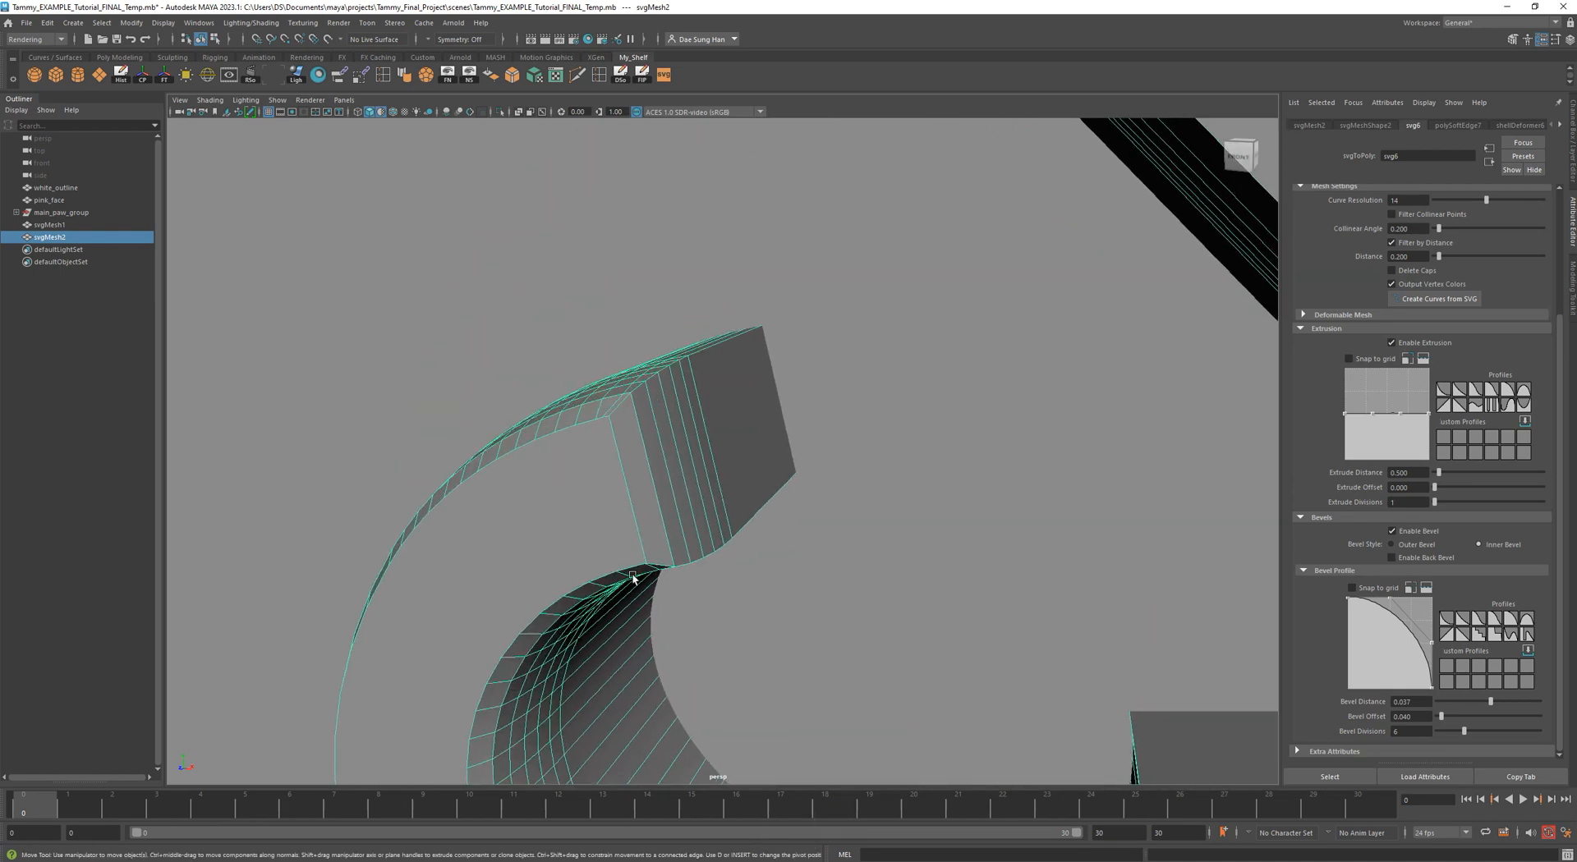
pyautogui.keyDown('alt'); pyautogui.moveTo(890, 457); pyautogui.dragTo(1029, 670); pyautogui.keyUp('alt')
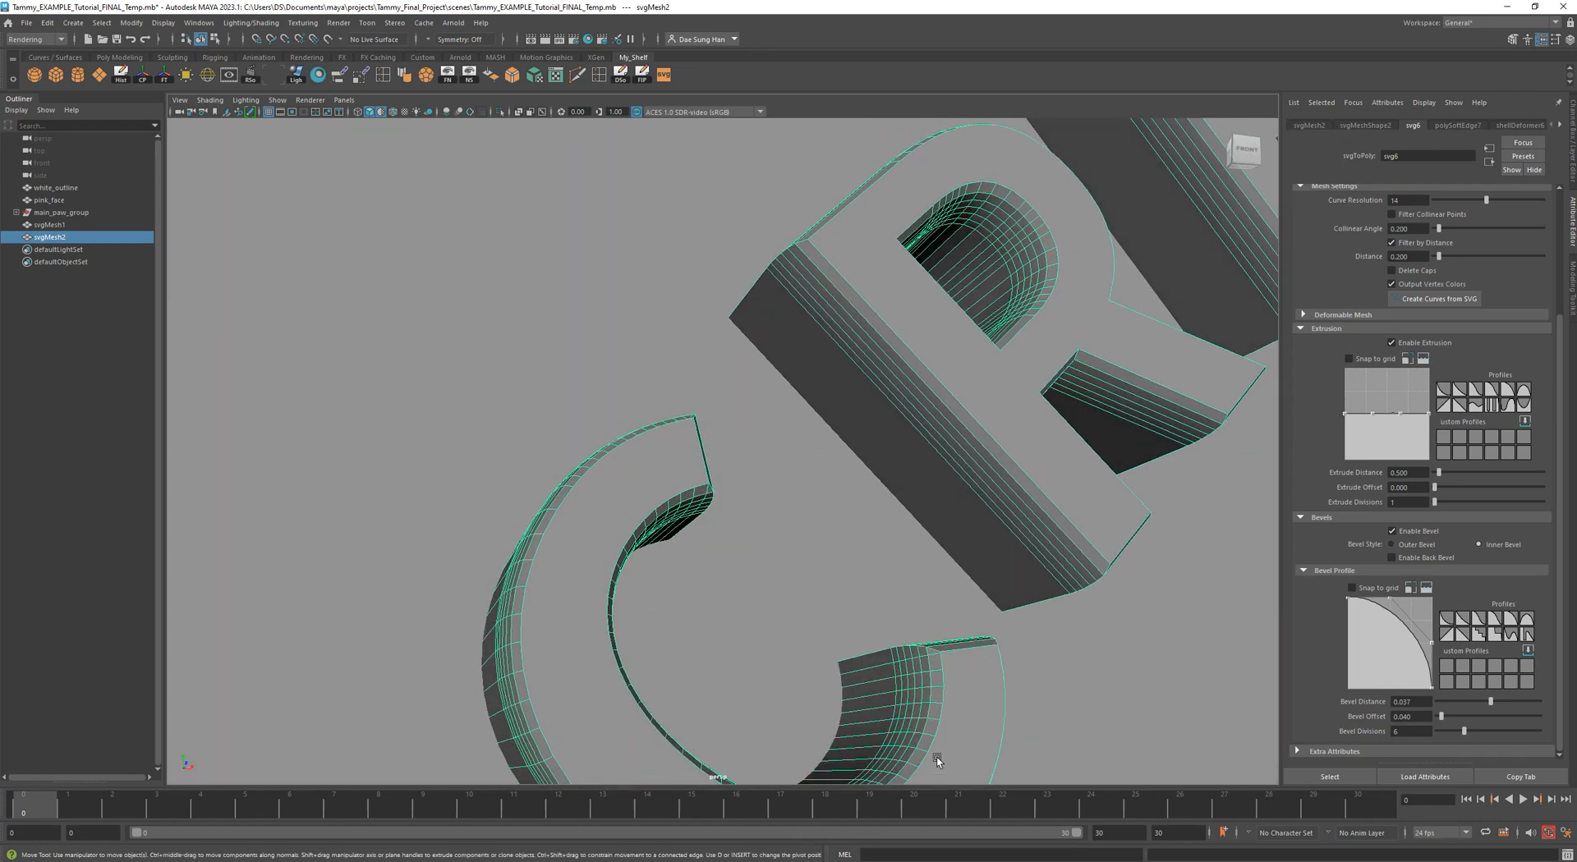
pyautogui.keyDown('alt'); pyautogui.moveTo(913, 775); pyautogui.dragTo(941, 491, button='middle'); pyautogui.keyUp('alt')
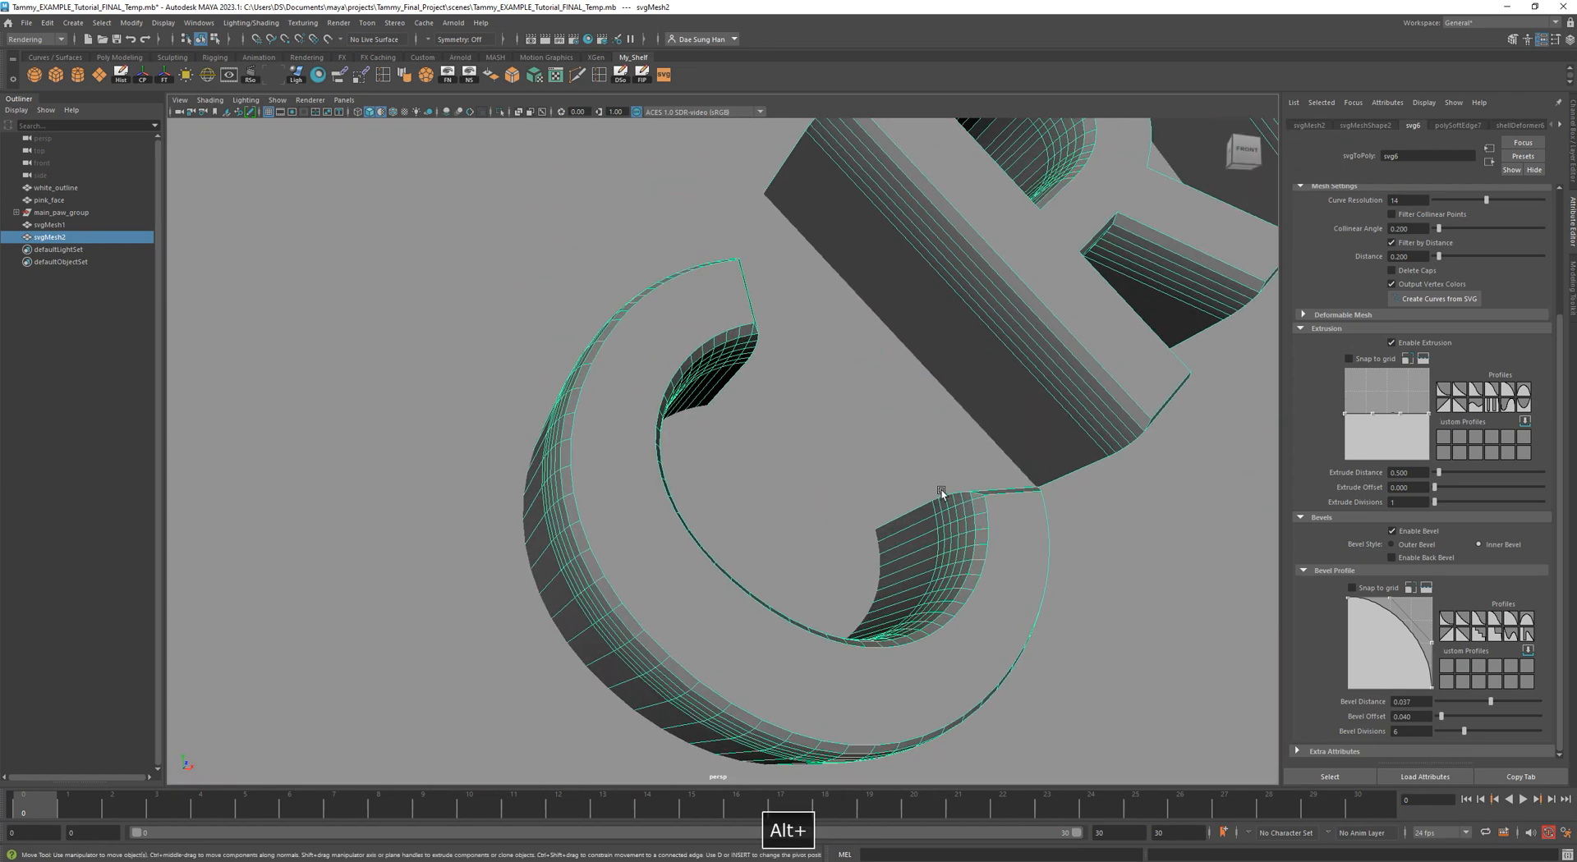
pyautogui.keyDown('alt'); pyautogui.scroll(-3, 941, 491); pyautogui.keyUp('alt')
pyautogui.keyDown('alt'); pyautogui.moveTo(936, 483); pyautogui.dragTo(790, 503); pyautogui.keyUp('alt')
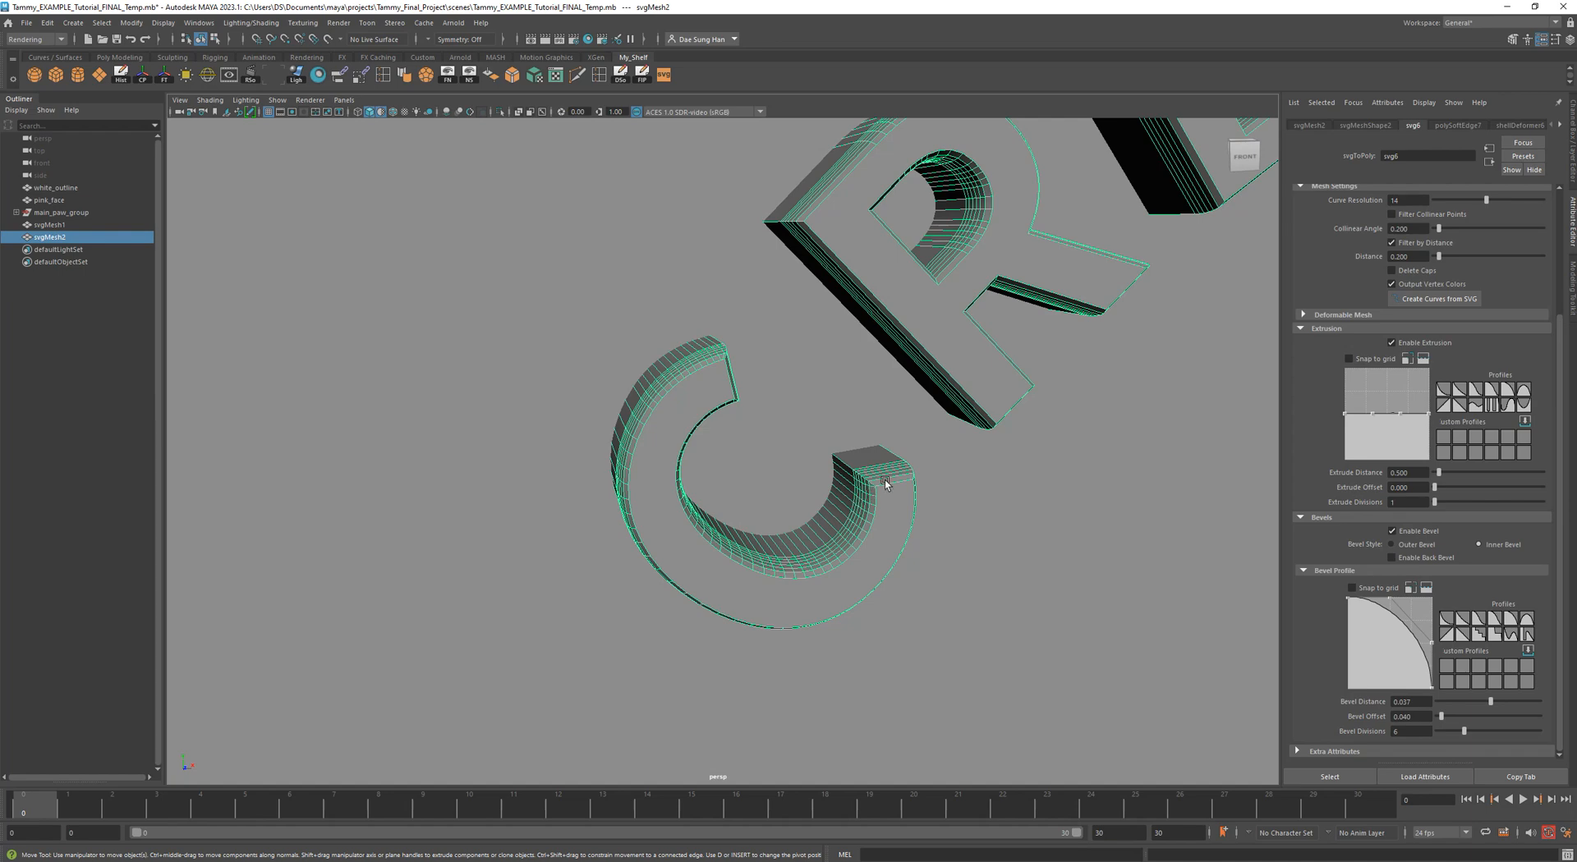
pyautogui.keyDown('alt'); pyautogui.moveTo(882, 481); pyautogui.dragTo(1082, 506, button='right'); pyautogui.keyUp('alt')
pyautogui.keyDown('alt'); pyautogui.moveTo(1083, 506); pyautogui.dragTo(883, 411, button='middle'); pyautogui.keyUp('alt')
pyautogui.keyDown('alt'); pyautogui.moveTo(1015, 468); pyautogui.dragTo(974, 452, button='right'); pyautogui.keyUp('alt')
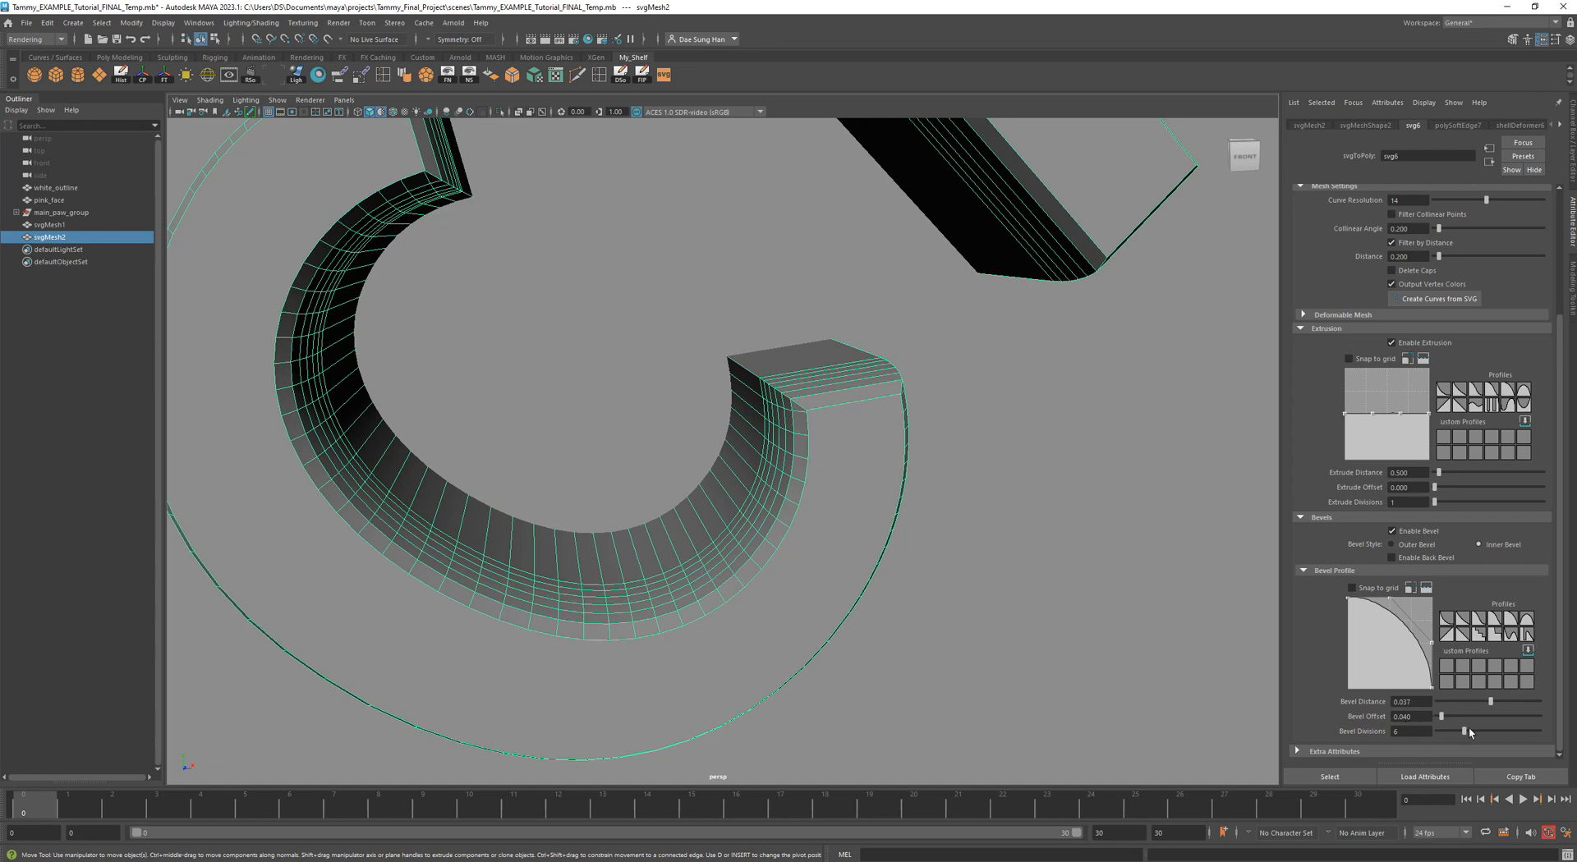
# Clear the selection of the CREATIVE DESIGNS mesh and review the whole cat logo from the front.
pyautogui.keyDown('alt'); pyautogui.moveTo(1039, 535); pyautogui.dragTo(770, 501, button='right'); pyautogui.keyUp('alt')
pyautogui.keyDown('alt'); pyautogui.moveTo(845, 374); pyautogui.dragTo(813, 543, button='middle'); pyautogui.keyUp('alt')
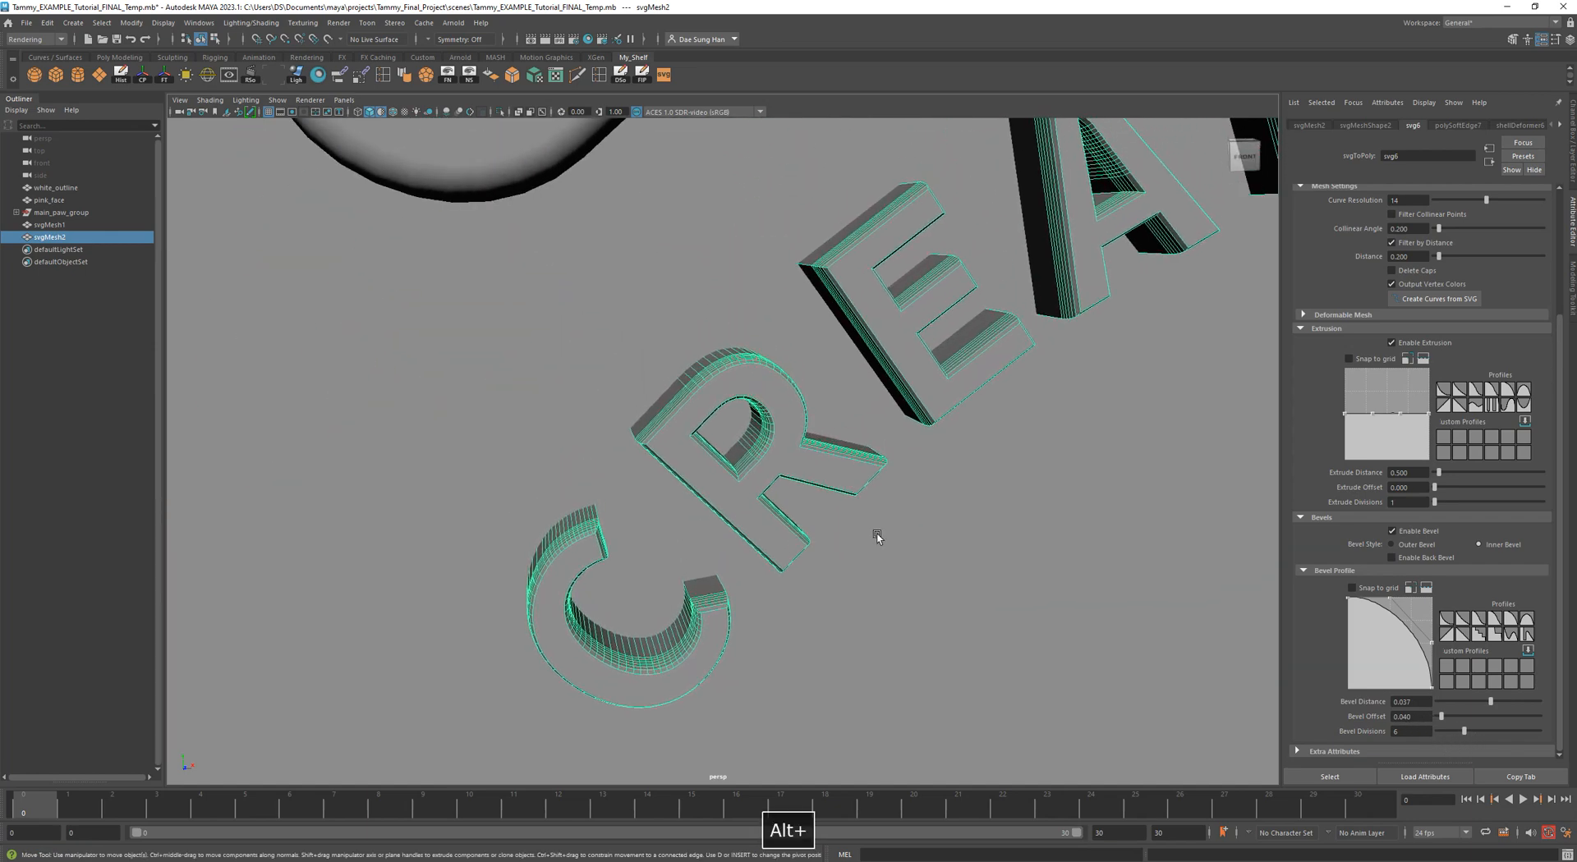
pyautogui.keyDown('alt'); pyautogui.moveTo(1101, 559); pyautogui.dragTo(835, 574, button='right'); pyautogui.keyUp('alt')
pyautogui.click(835, 574)
pyautogui.keyDown('alt'); pyautogui.moveTo(1124, 542); pyautogui.dragTo(817, 507, button='right'); pyautogui.keyUp('alt')
pyautogui.moveTo(817, 506)
pyautogui.keyDown('alt'); pyautogui.mouseDown()
pyautogui.moveTo(832, 551)
pyautogui.moveTo(828, 484)
pyautogui.mouseUp(); pyautogui.keyUp('alt')
pyautogui.keyDown('alt'); pyautogui.moveTo(1023, 486); pyautogui.dragTo(788, 442, button='right'); pyautogui.keyUp('alt')
pyautogui.keyDown('alt'); pyautogui.moveTo(788, 442); pyautogui.dragTo(824, 563, button='middle'); pyautogui.keyUp('alt')
pyautogui.keyDown('alt'); pyautogui.moveTo(824, 562); pyautogui.dragTo(880, 447); pyautogui.keyUp('alt')
pyautogui.click(1077, 553)
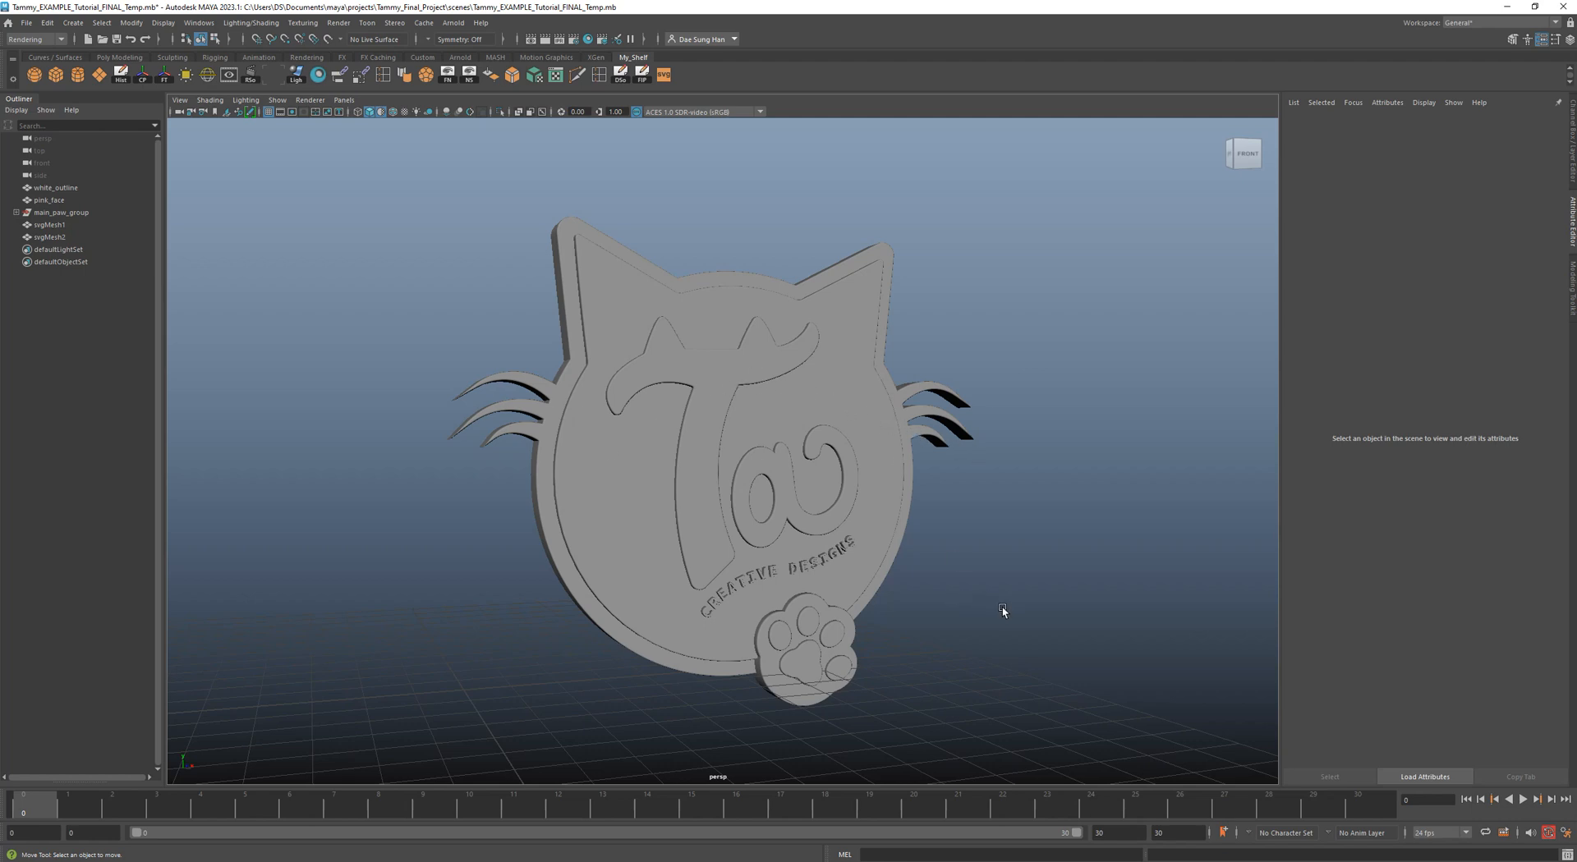
pyautogui.keyDown('alt'); pyautogui.moveTo(1001, 411); pyautogui.dragTo(778, 606); pyautogui.keyUp('alt')
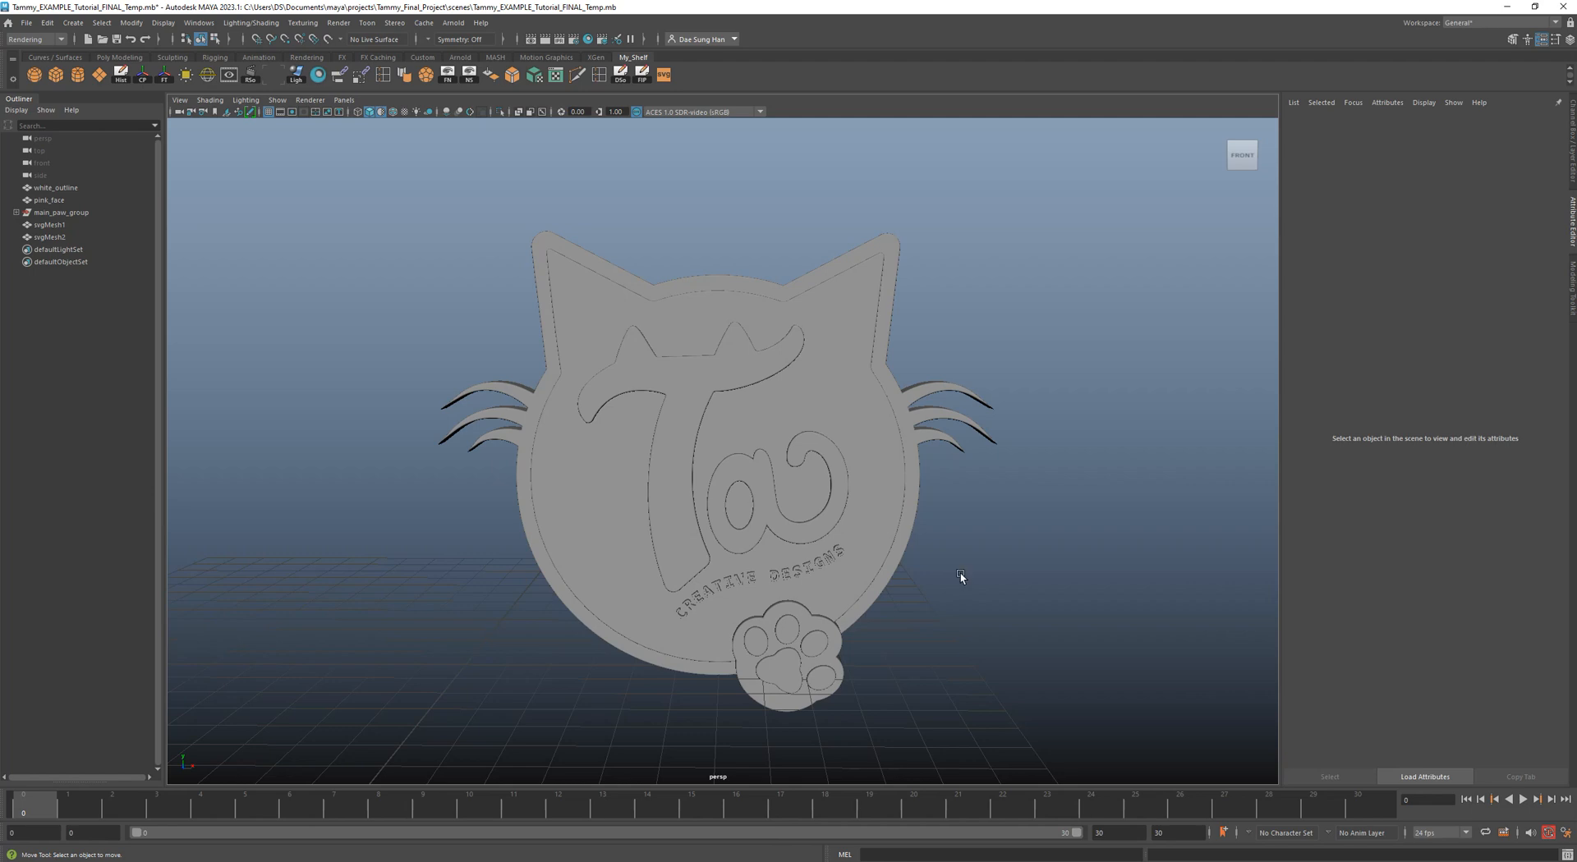